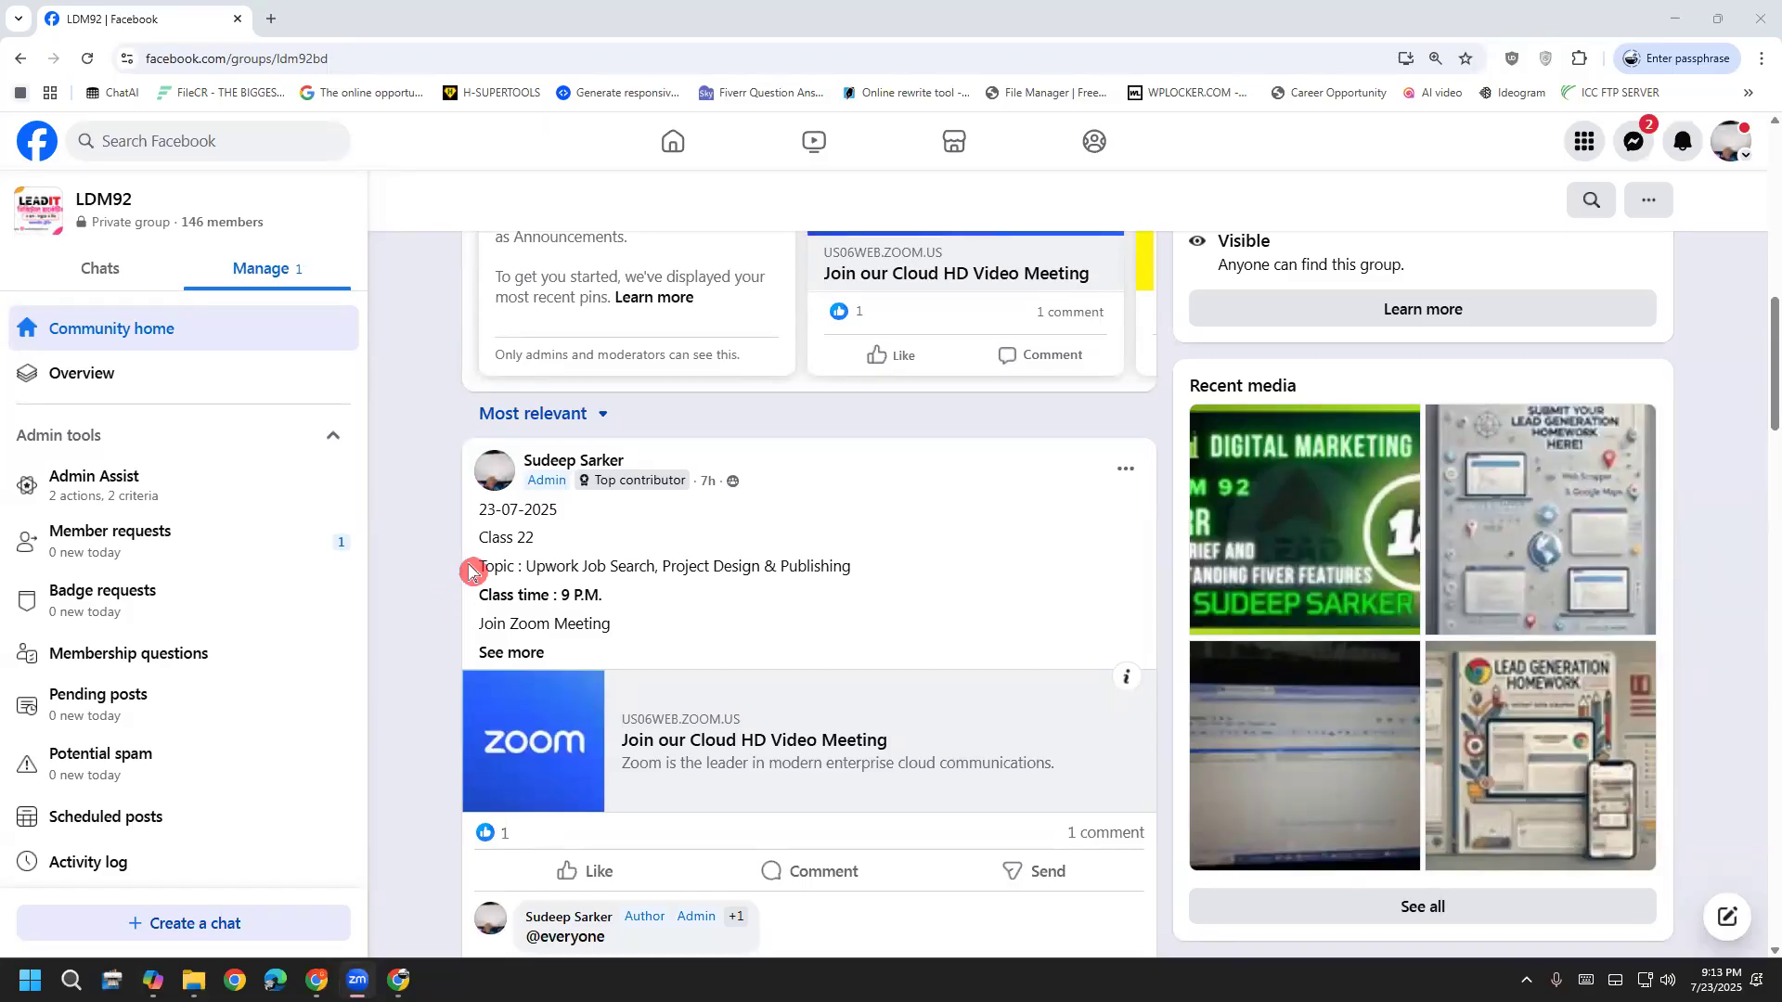
Read the Class 22 topic line in the group's post, including the job search and project design parts
{"action": "left_click_drag", "start_coordinate": [524, 566], "coordinate": [871, 576]}
{"action": "left_click", "coordinate": [665, 563]}
{"action": "left_click", "coordinate": [647, 560]}
{"action": "left_click", "coordinate": [764, 565]}
{"action": "left_click", "coordinate": [871, 575]}
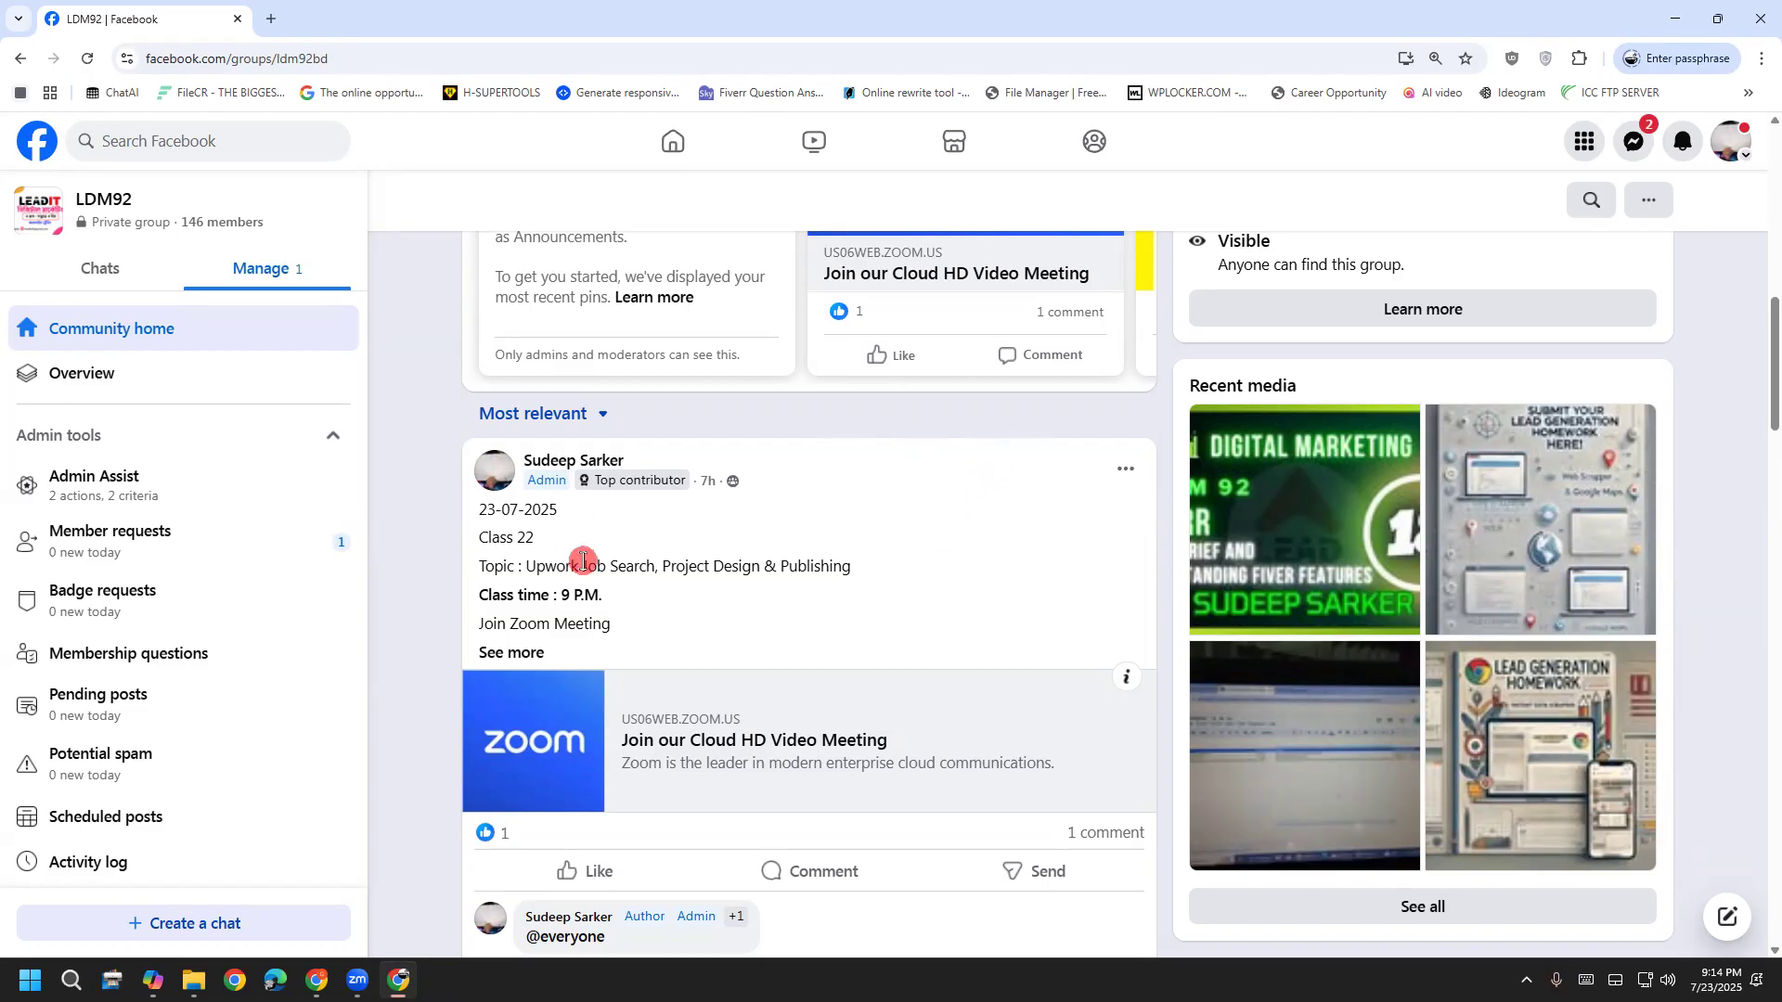
{"action": "left_click_drag", "start_coordinate": [574, 567], "coordinate": [785, 558]}
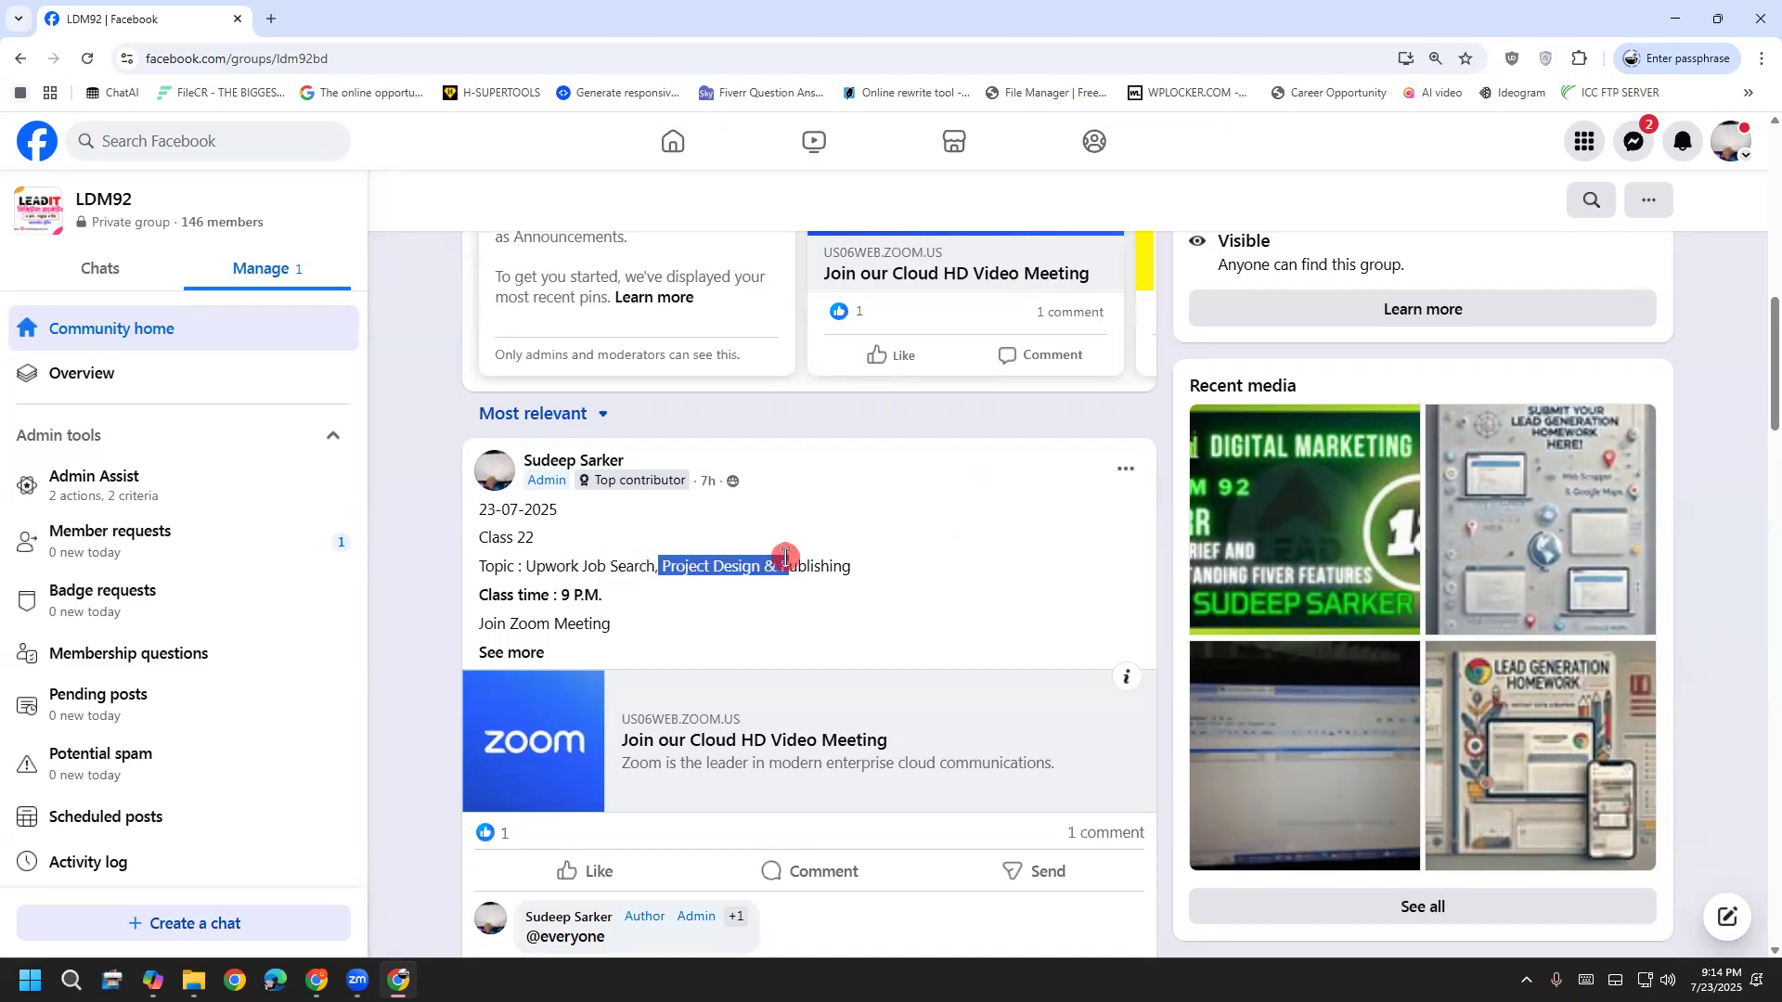
{"action": "left_click", "coordinate": [815, 557]}
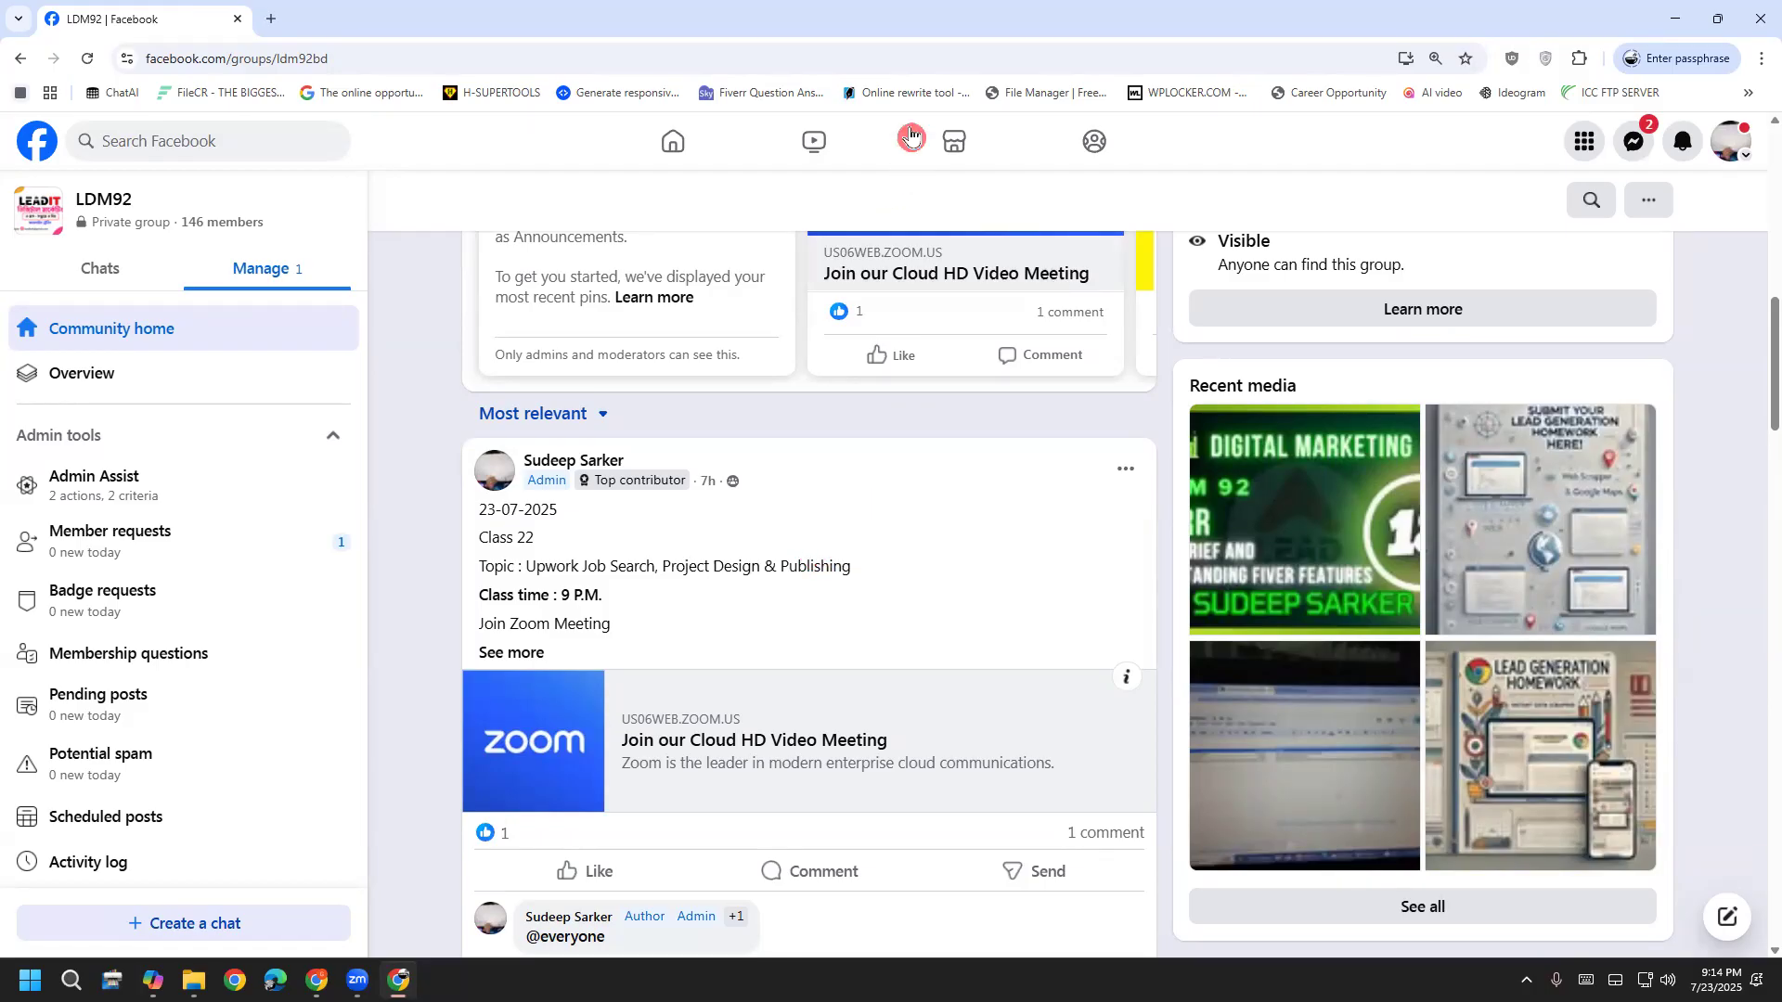
Handwrite "Job" with a downward arrow to "Gig" over the class post, and clear the drawing
{"action": "left_click_drag", "start_coordinate": [782, 490], "coordinate": [846, 524]}
{"action": "mouse_move", "coordinate": [877, 444]}
{"action": "left_mouse_down"}
{"action": "mouse_move", "coordinate": [907, 429]}
{"action": "mouse_move", "coordinate": [932, 495]}
{"action": "mouse_move", "coordinate": [940, 480]}
{"action": "left_mouse_up"}
{"action": "mouse_move", "coordinate": [907, 568]}
{"action": "left_mouse_down"}
{"action": "mouse_move", "coordinate": [945, 631]}
{"action": "mouse_move", "coordinate": [967, 589]}
{"action": "left_mouse_up"}
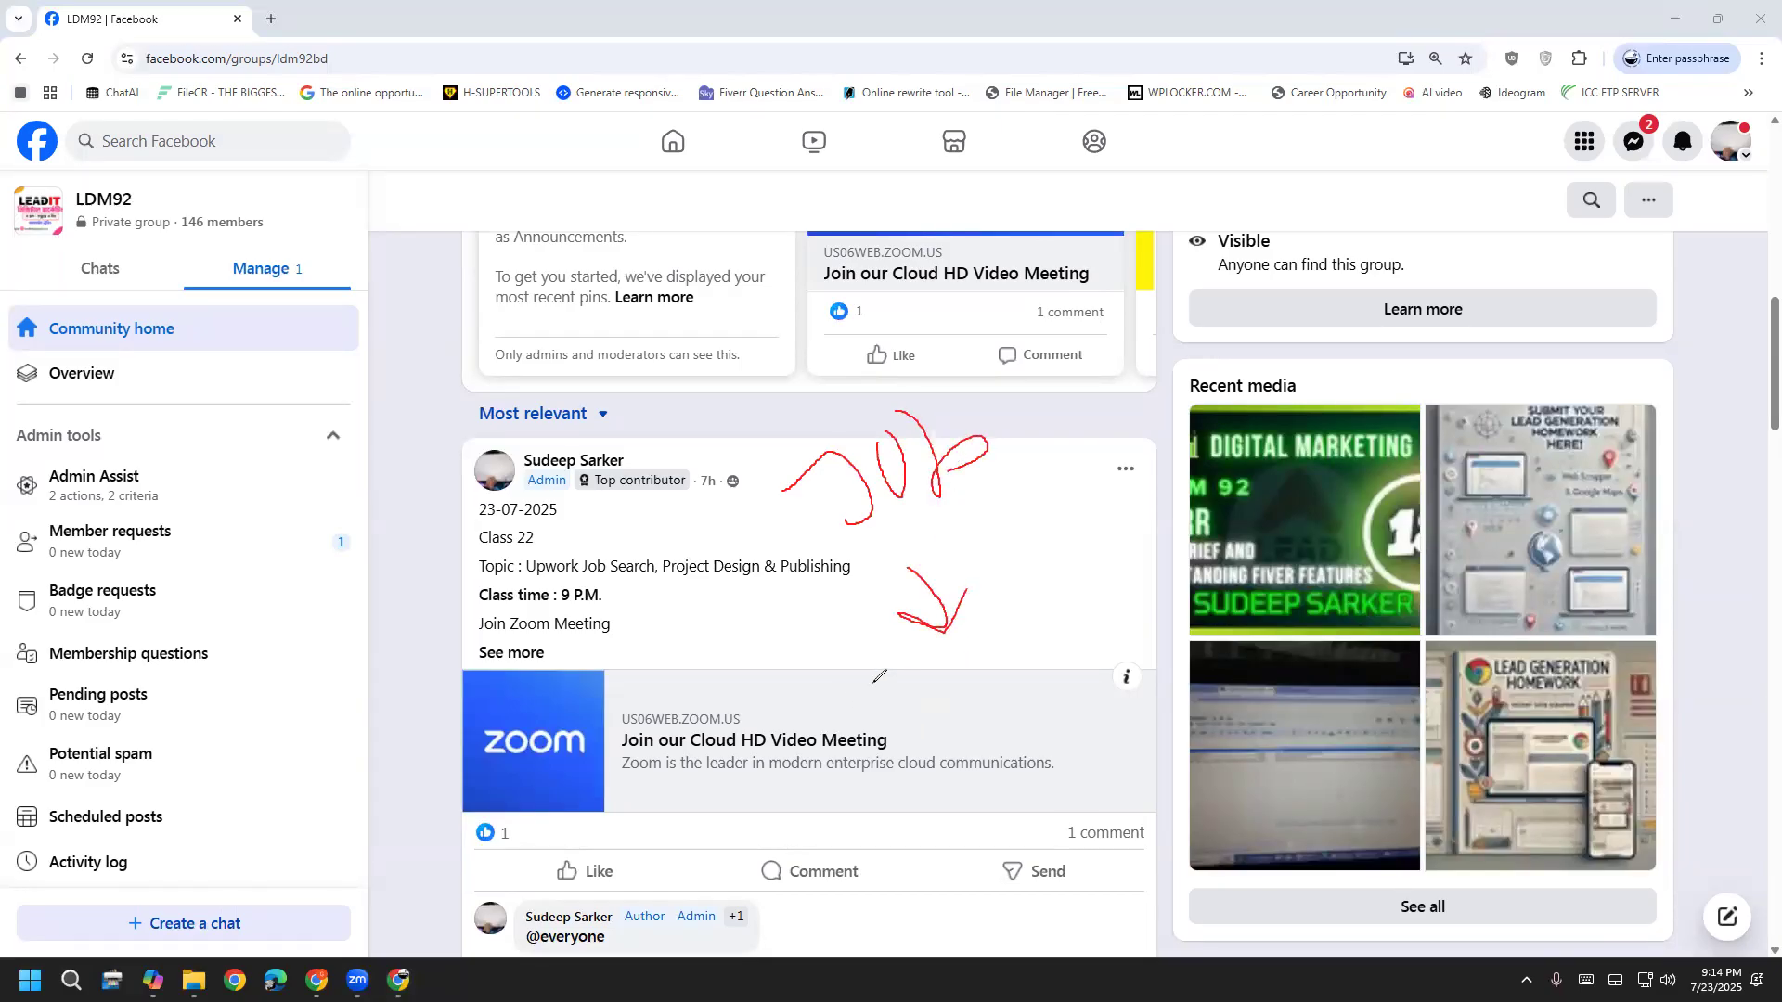
{"action": "left_click_drag", "start_coordinate": [877, 682], "coordinate": [956, 748]}
{"action": "mouse_move", "coordinate": [1042, 676]}
{"action": "left_mouse_down"}
{"action": "mouse_move", "coordinate": [1010, 716]}
{"action": "mouse_move", "coordinate": [1021, 805]}
{"action": "left_mouse_up"}
{"action": "left_click_drag", "start_coordinate": [1059, 724], "coordinate": [1075, 692]}
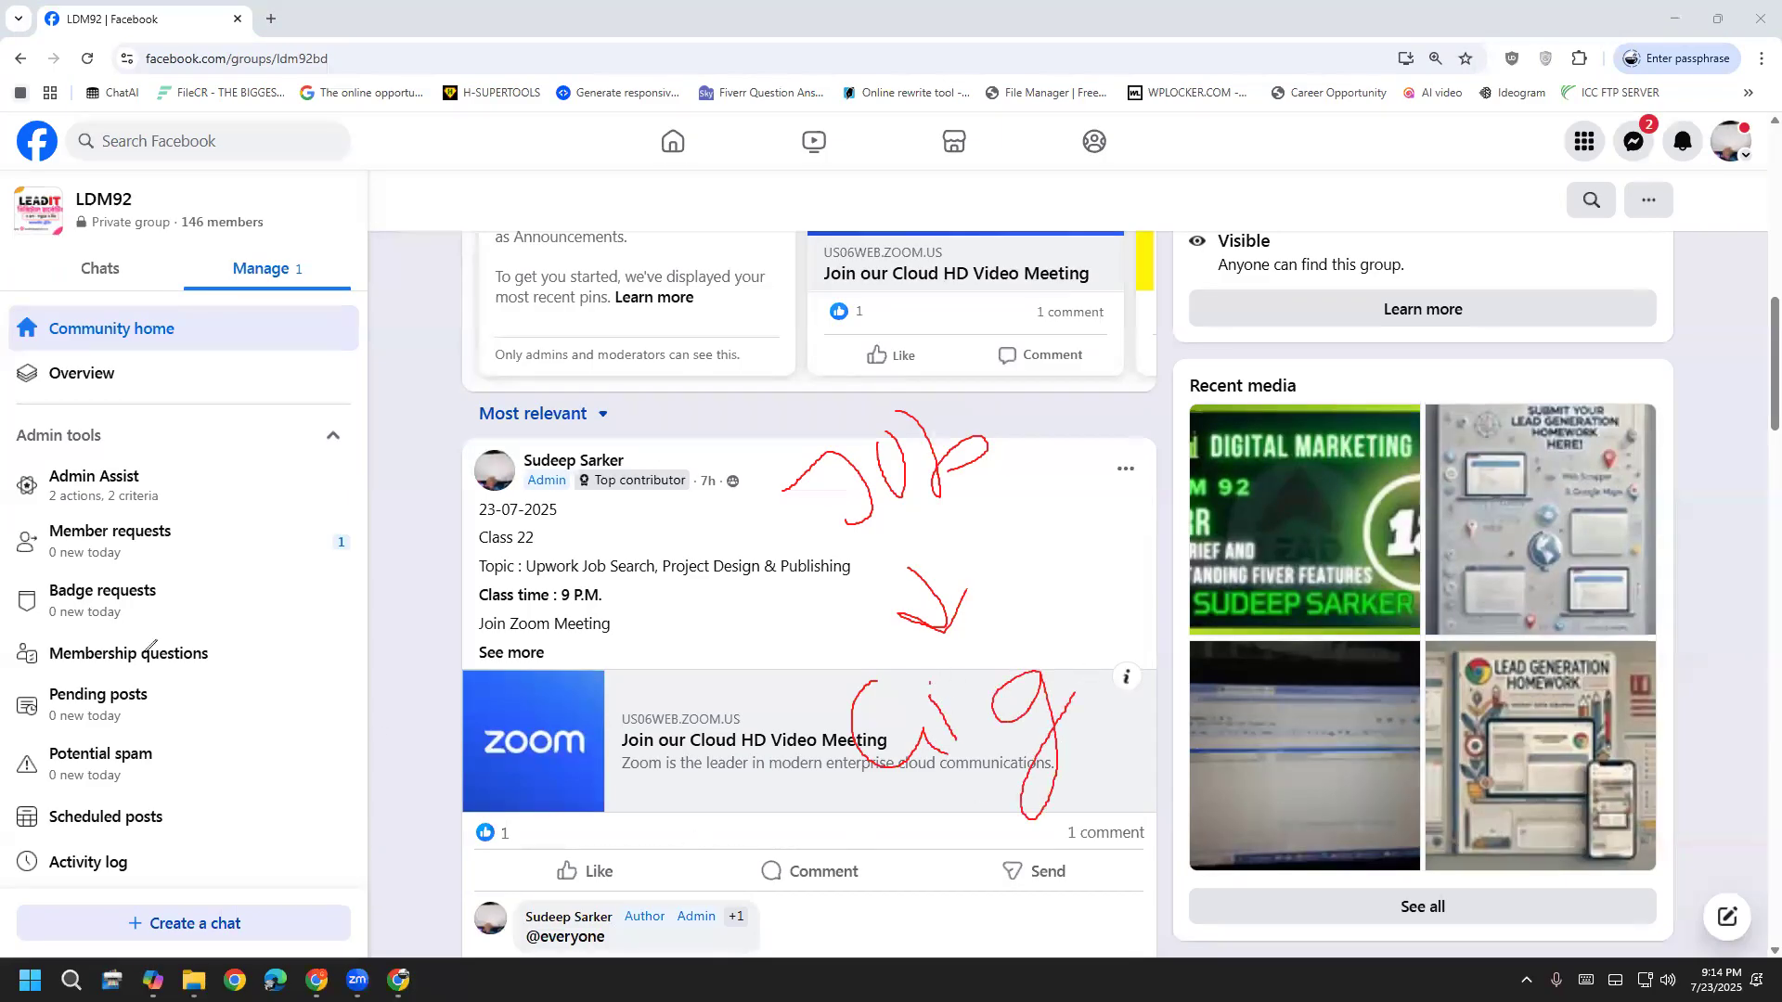
{"action": "left_click", "coordinate": [100, 609]}
{"action": "left_click_drag", "start_coordinate": [526, 566], "coordinate": [931, 583]}
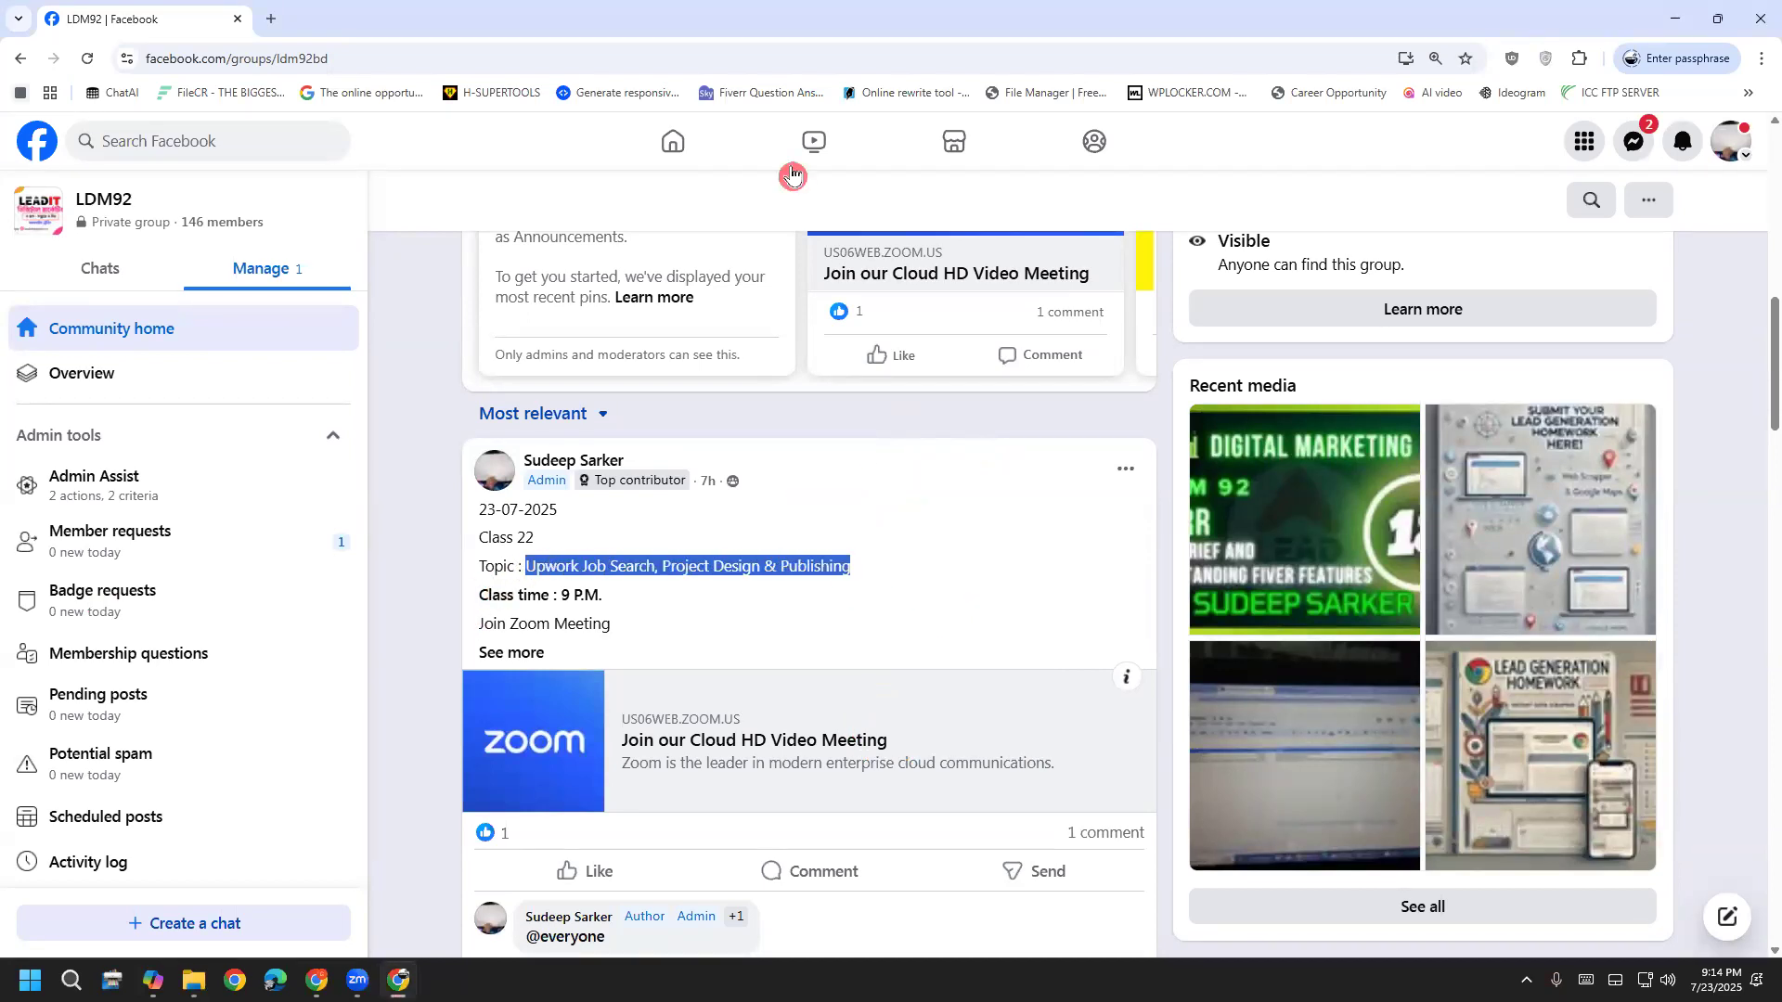
{"action": "left_click", "coordinate": [792, 176]}
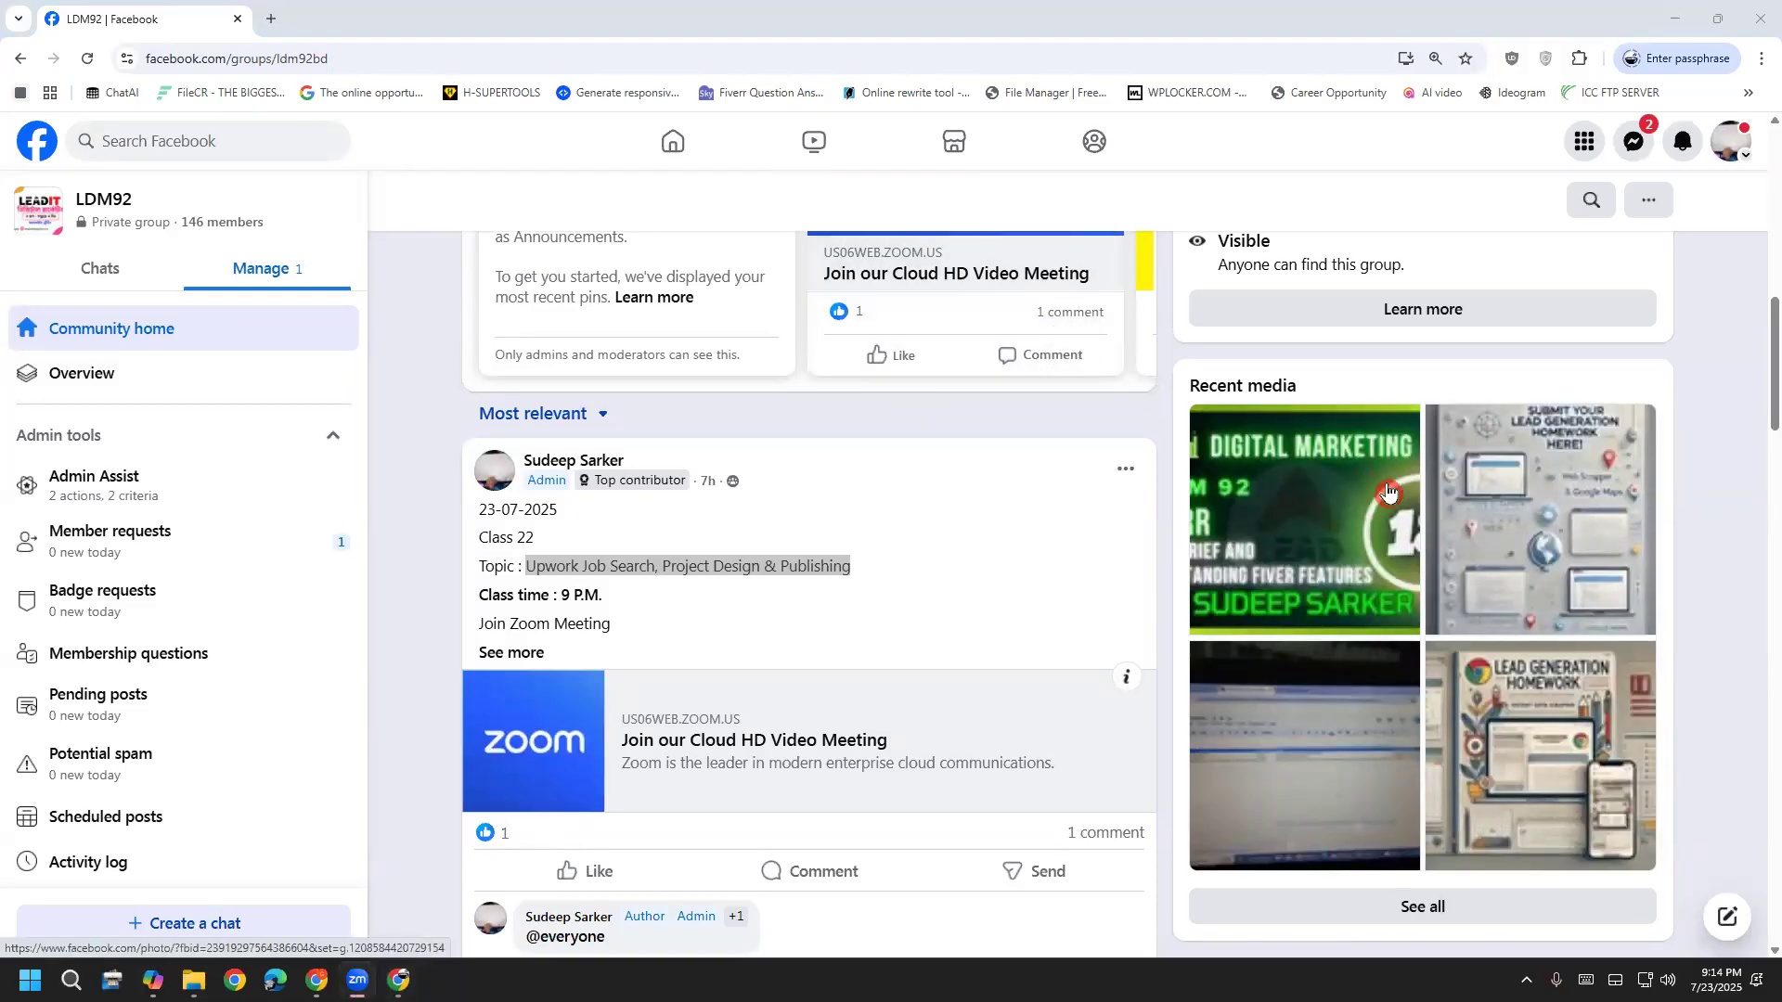
{"action": "left_click", "coordinate": [897, 567]}
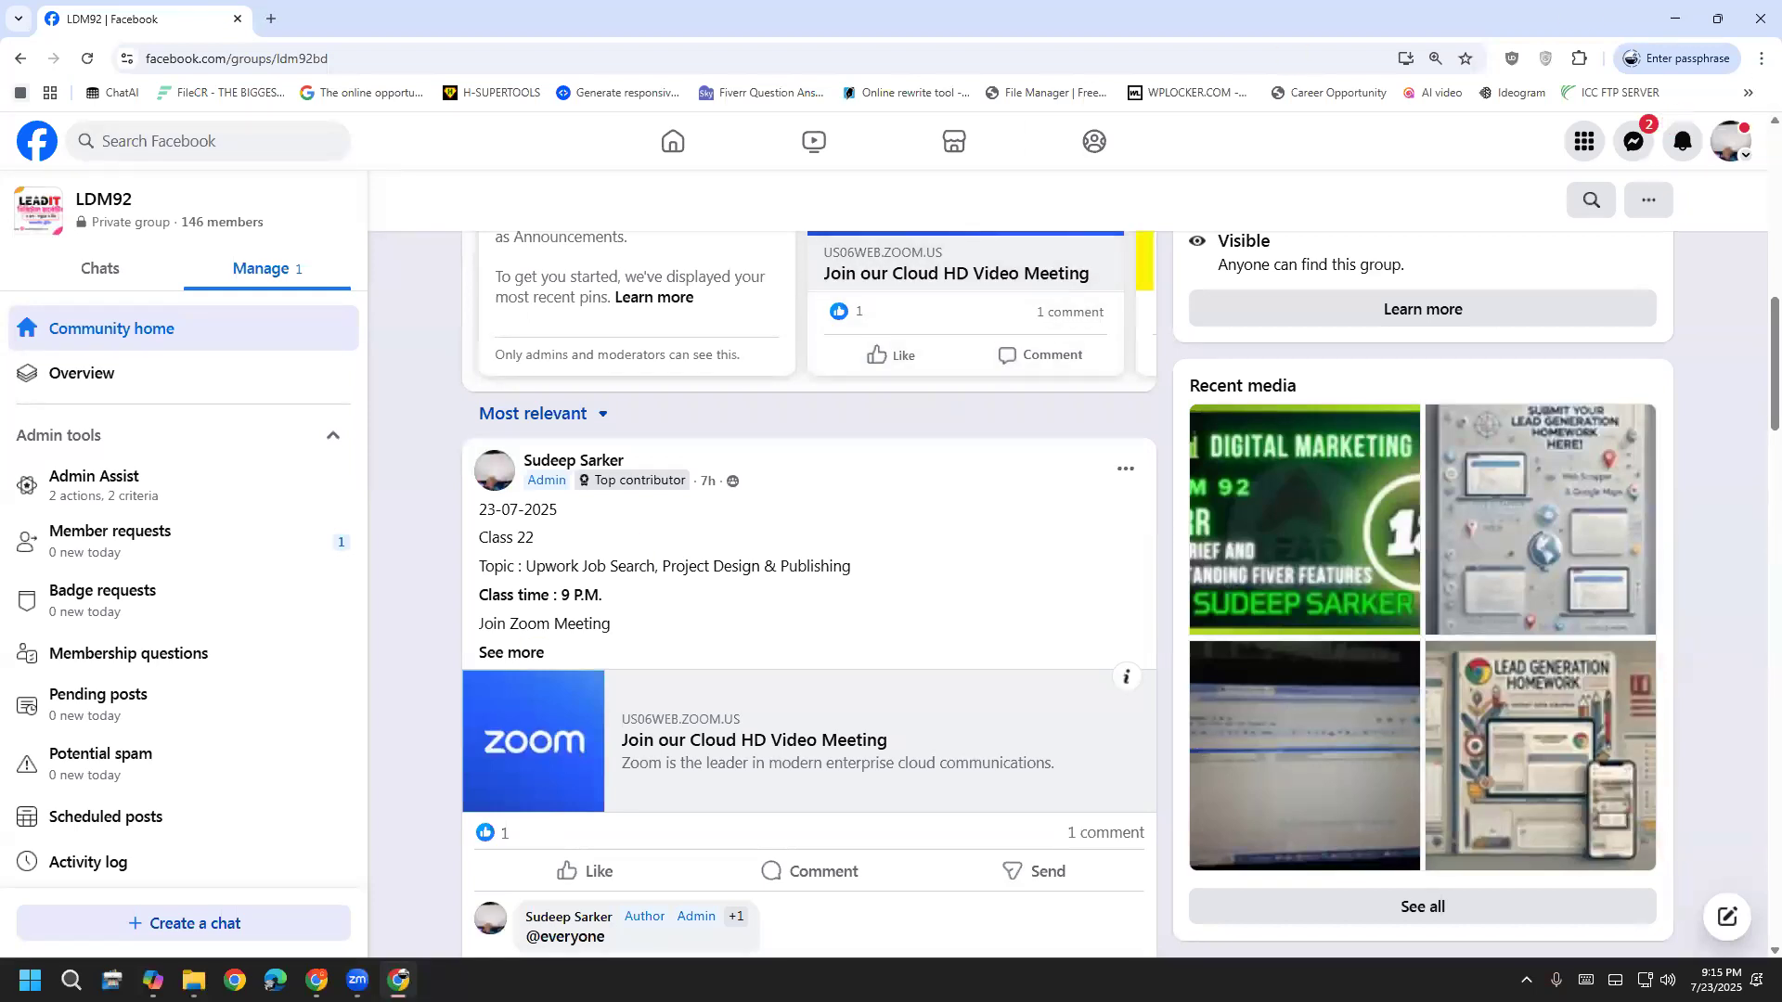
Switch to Upwork and open the account's own freelancer profile
{"action": "left_click", "coordinate": [314, 891]}
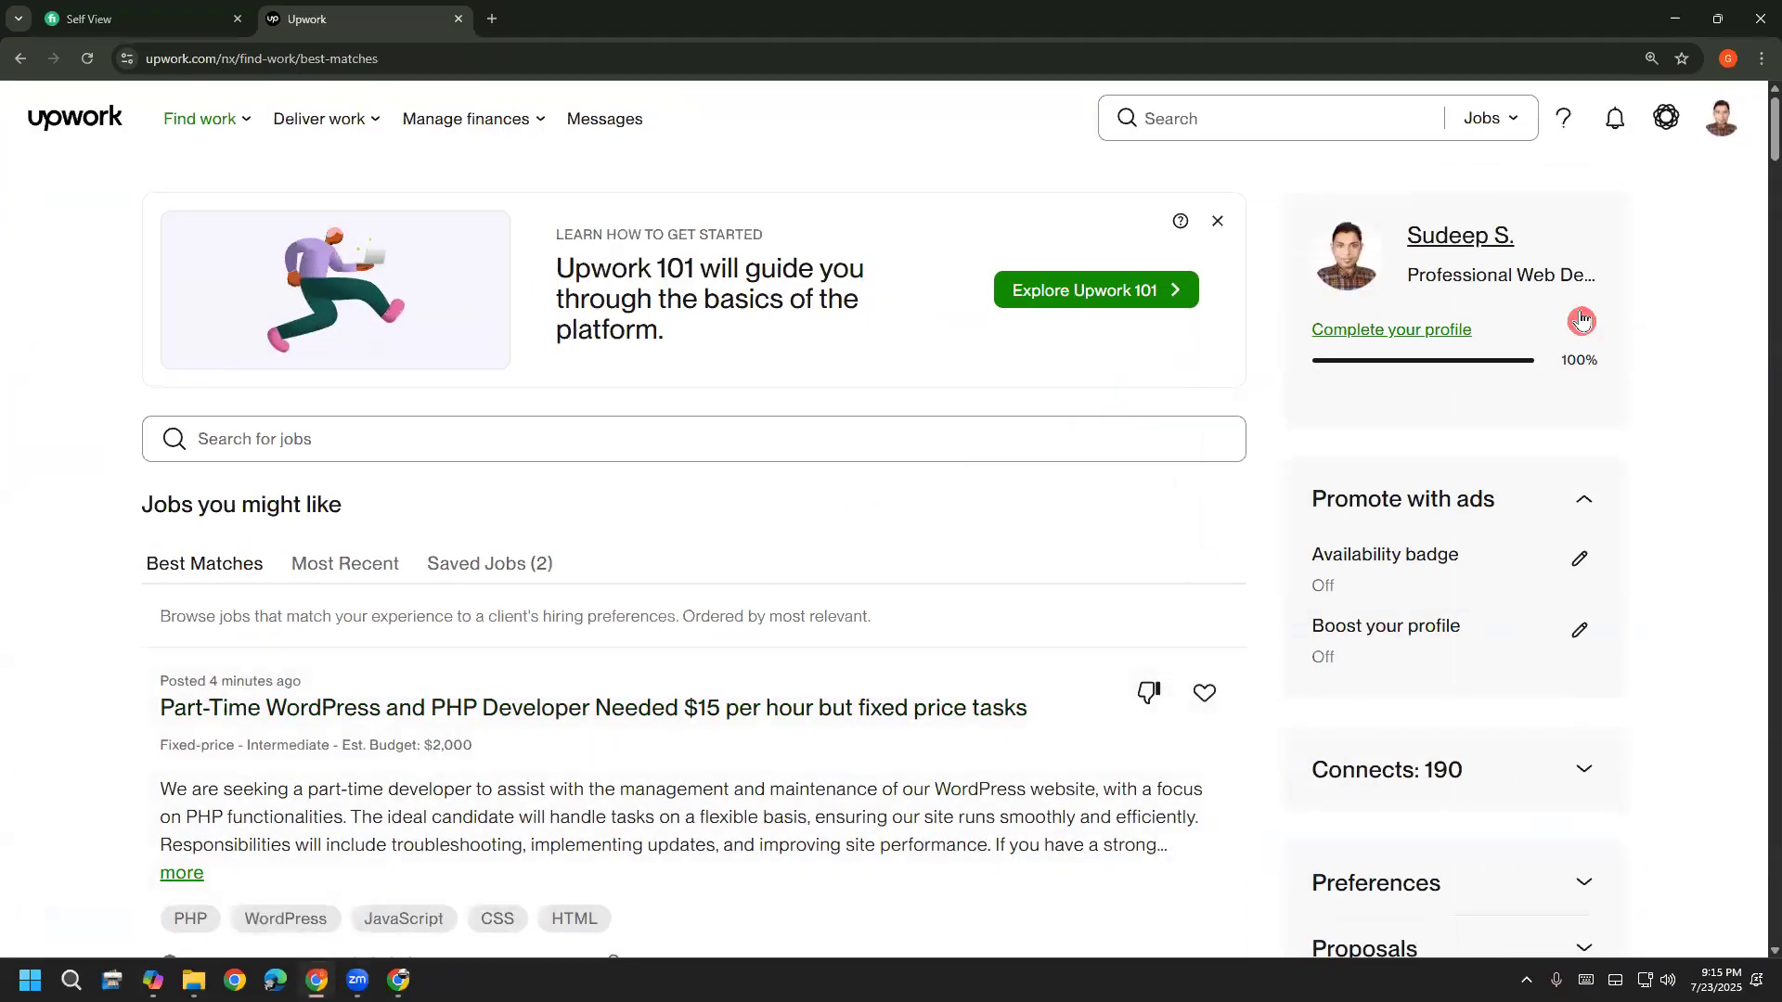
{"action": "left_click", "coordinate": [1725, 131]}
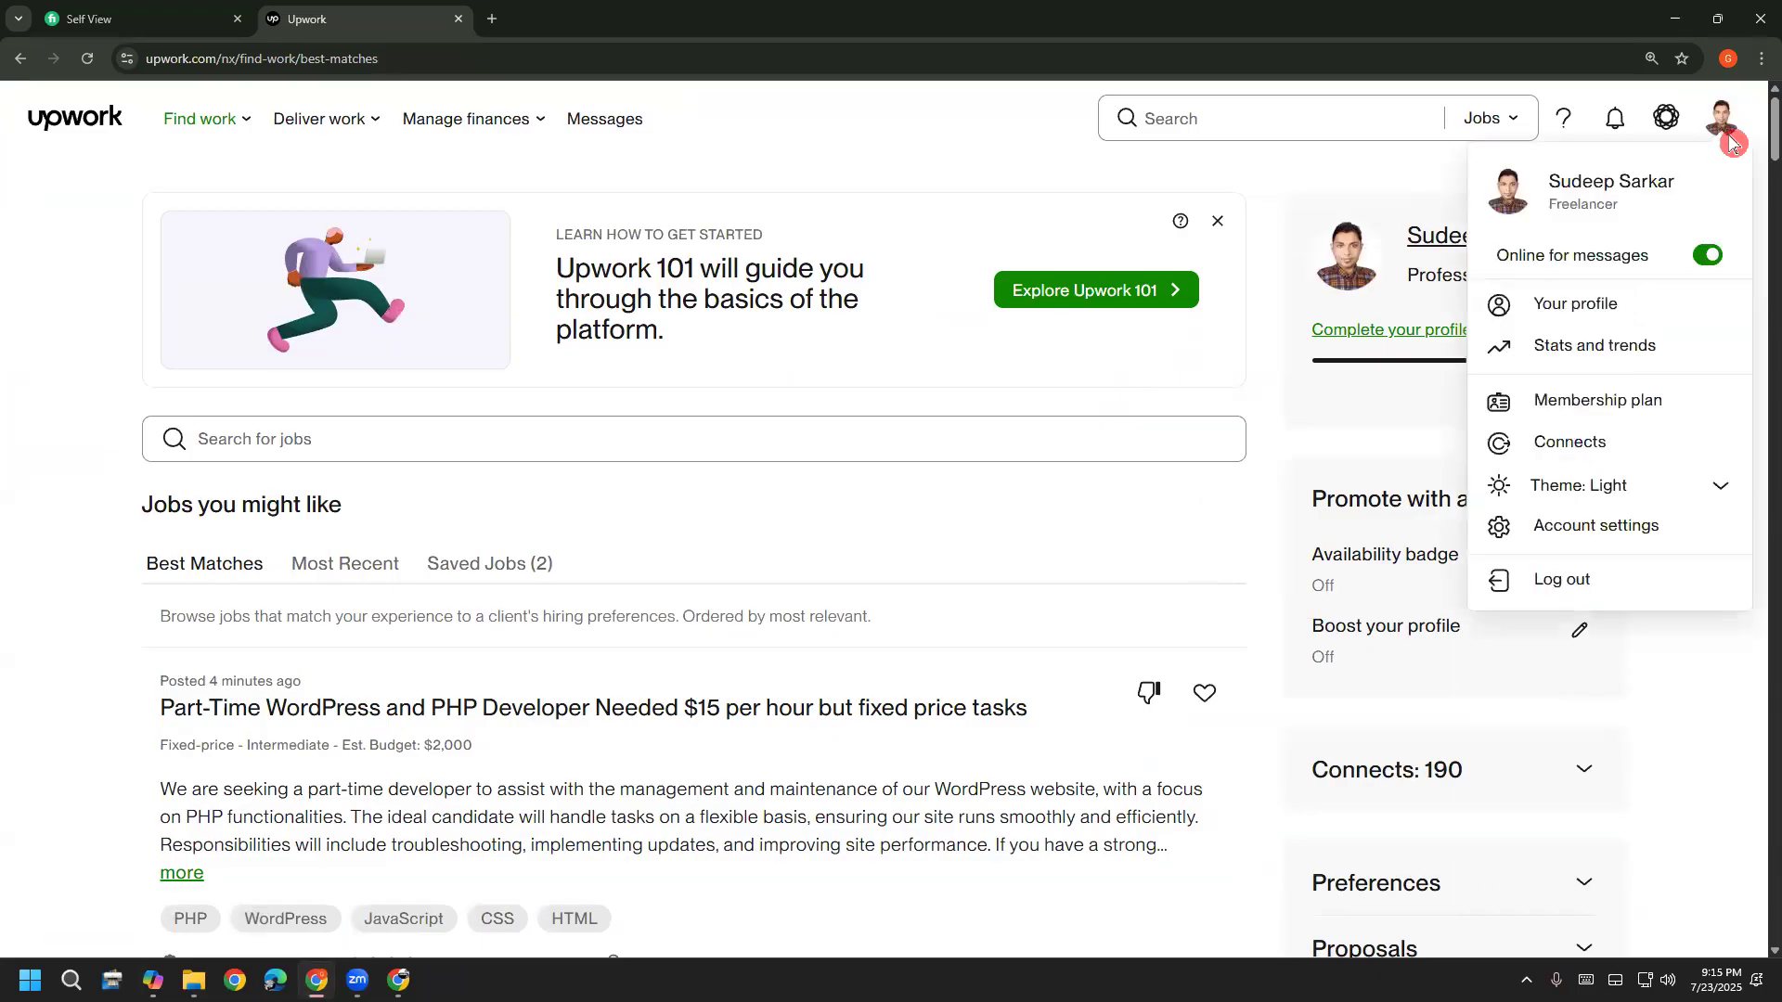
{"action": "left_click", "coordinate": [1591, 320]}
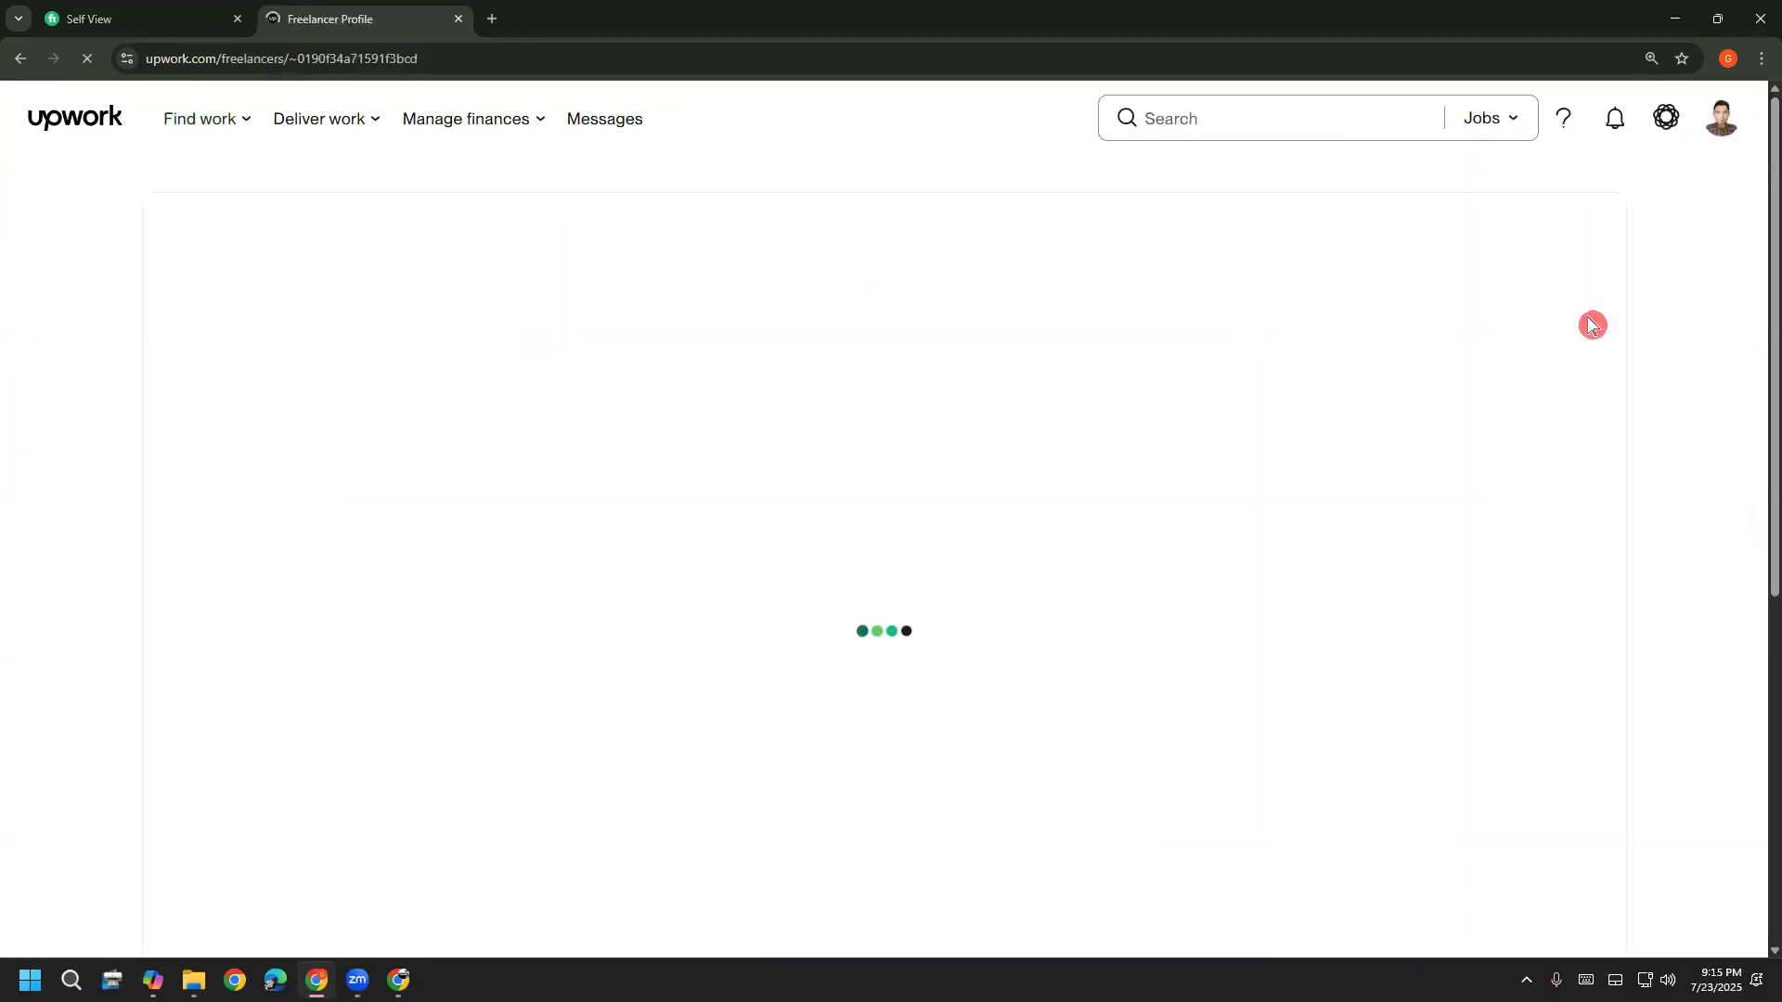
Look through the freelancer profile and examine the Your project catalog section
{"action": "scroll", "coordinate": [1757, 423], "scroll_direction": "down", "scroll_amount": 3}
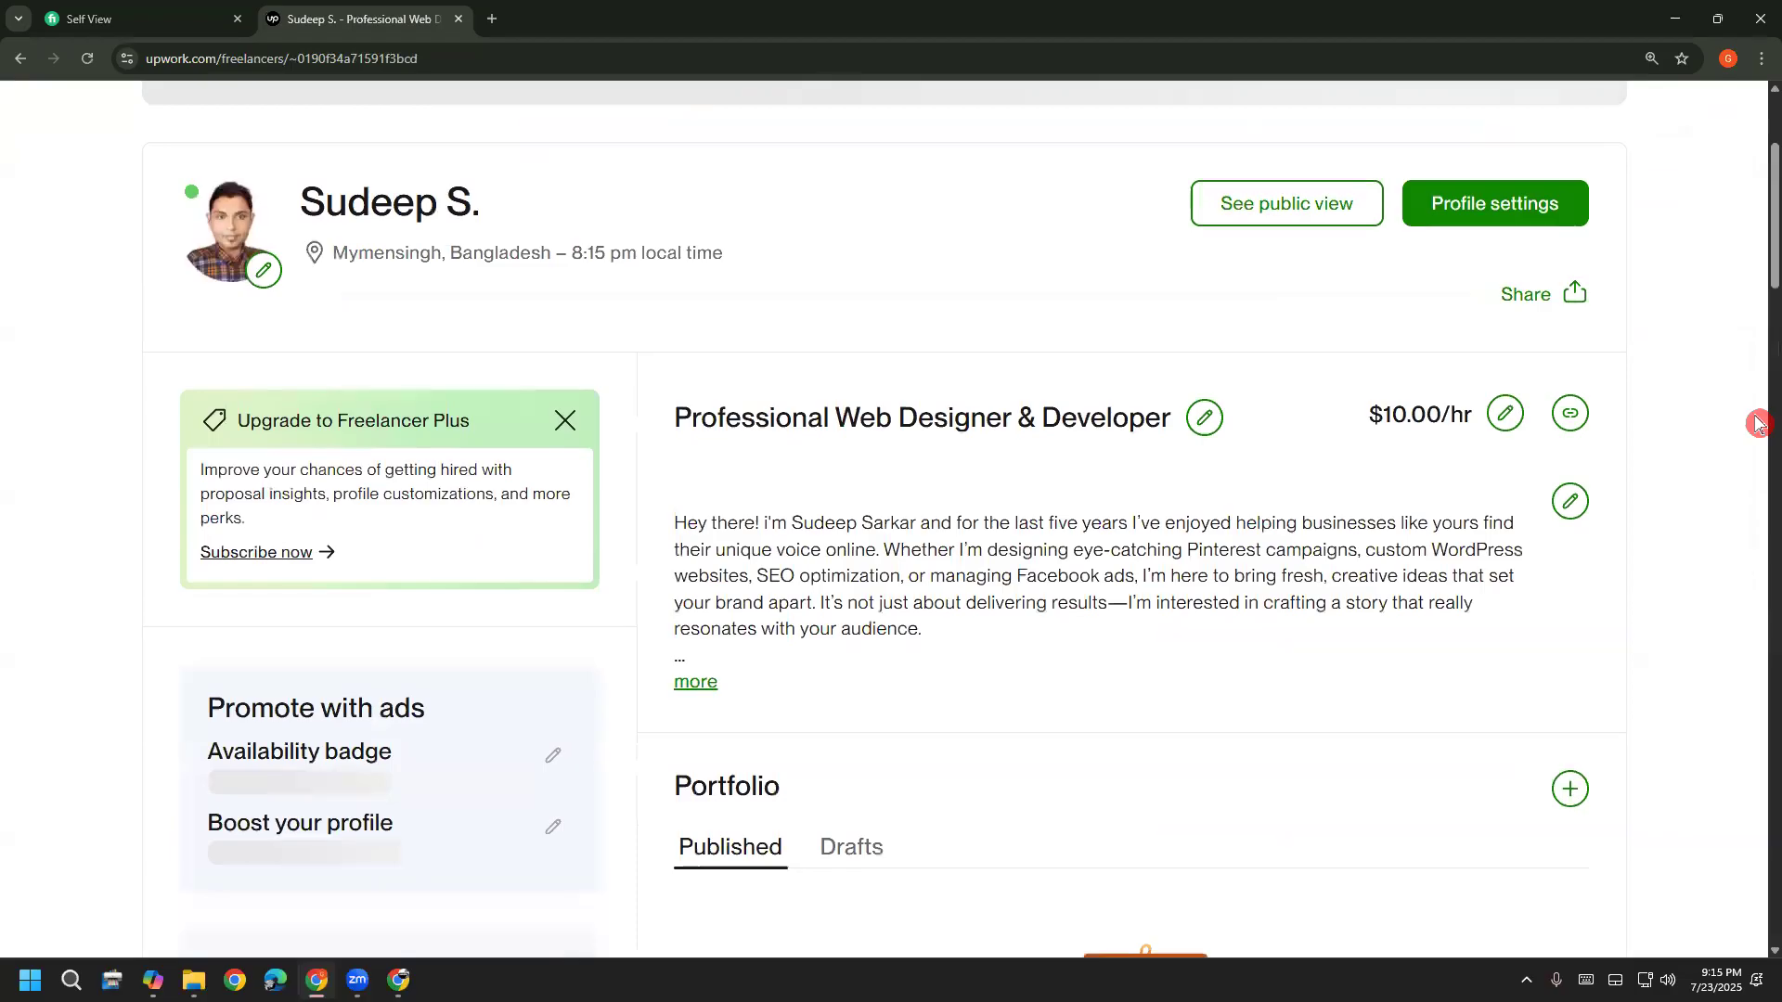
{"action": "scroll", "coordinate": [1757, 423], "scroll_direction": "down", "scroll_amount": 8}
{"action": "scroll", "coordinate": [1749, 410], "scroll_direction": "down", "scroll_amount": 8}
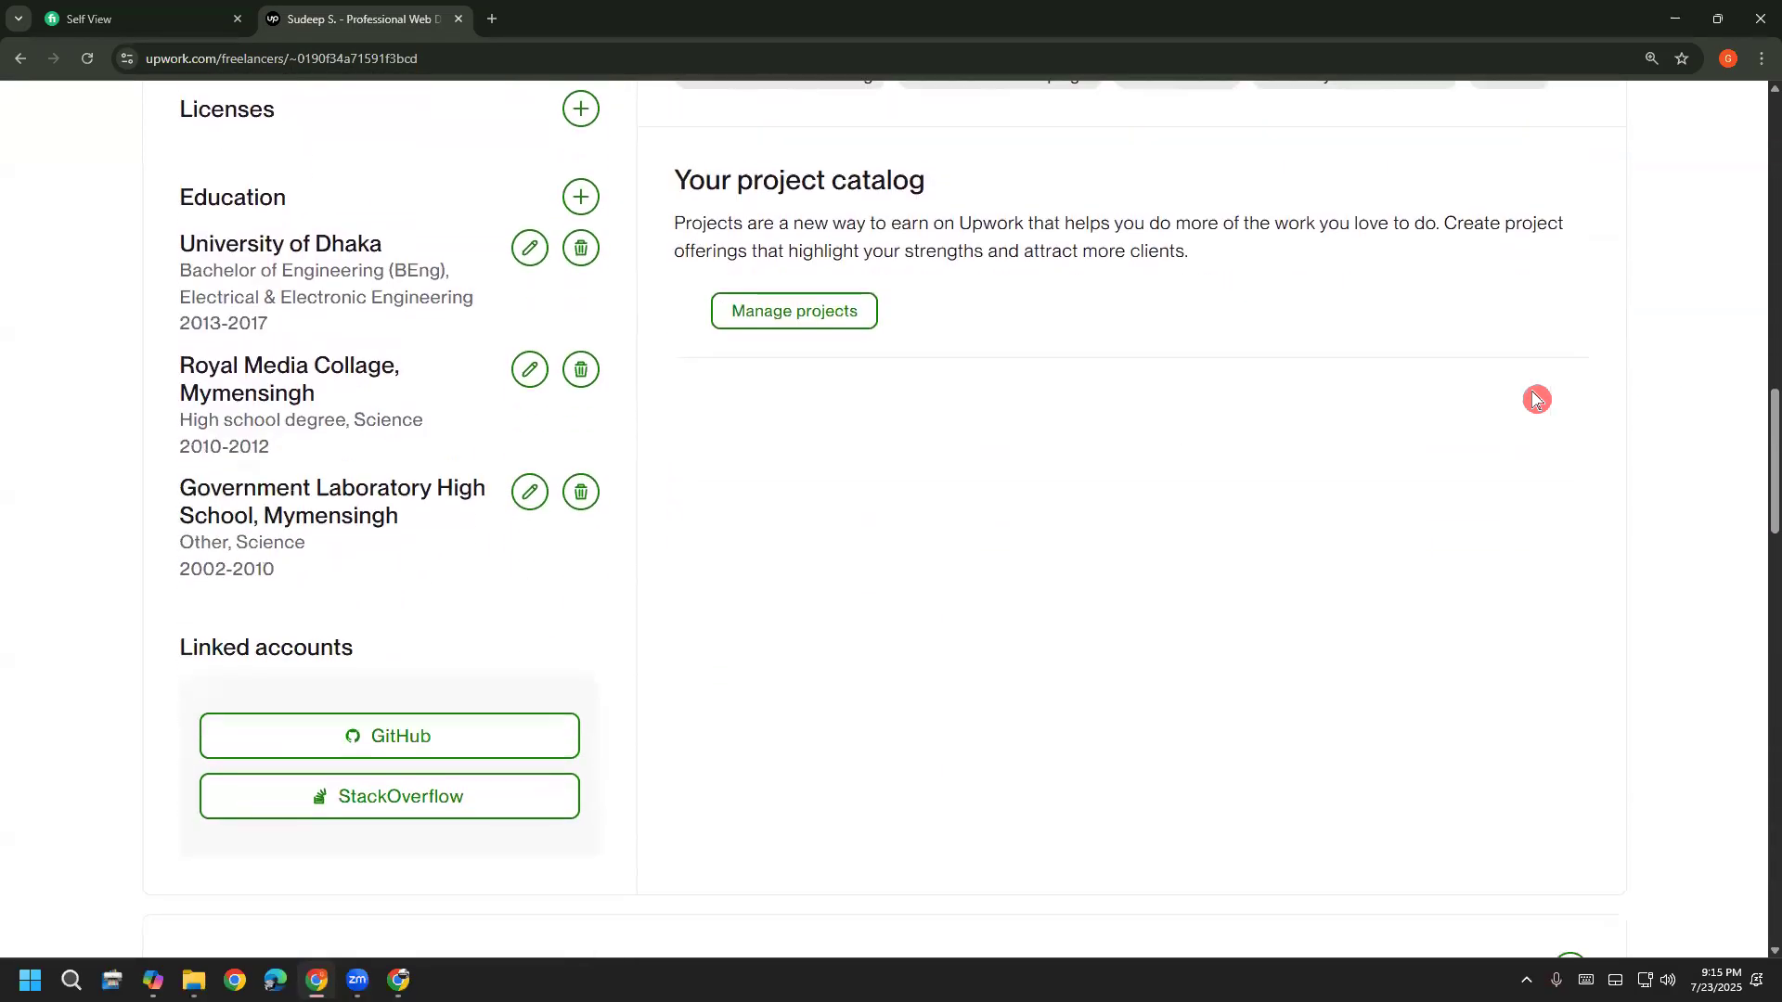
{"action": "scroll", "coordinate": [692, 481], "scroll_direction": "up", "scroll_amount": 3}
{"action": "left_click_drag", "start_coordinate": [702, 463], "coordinate": [924, 460]}
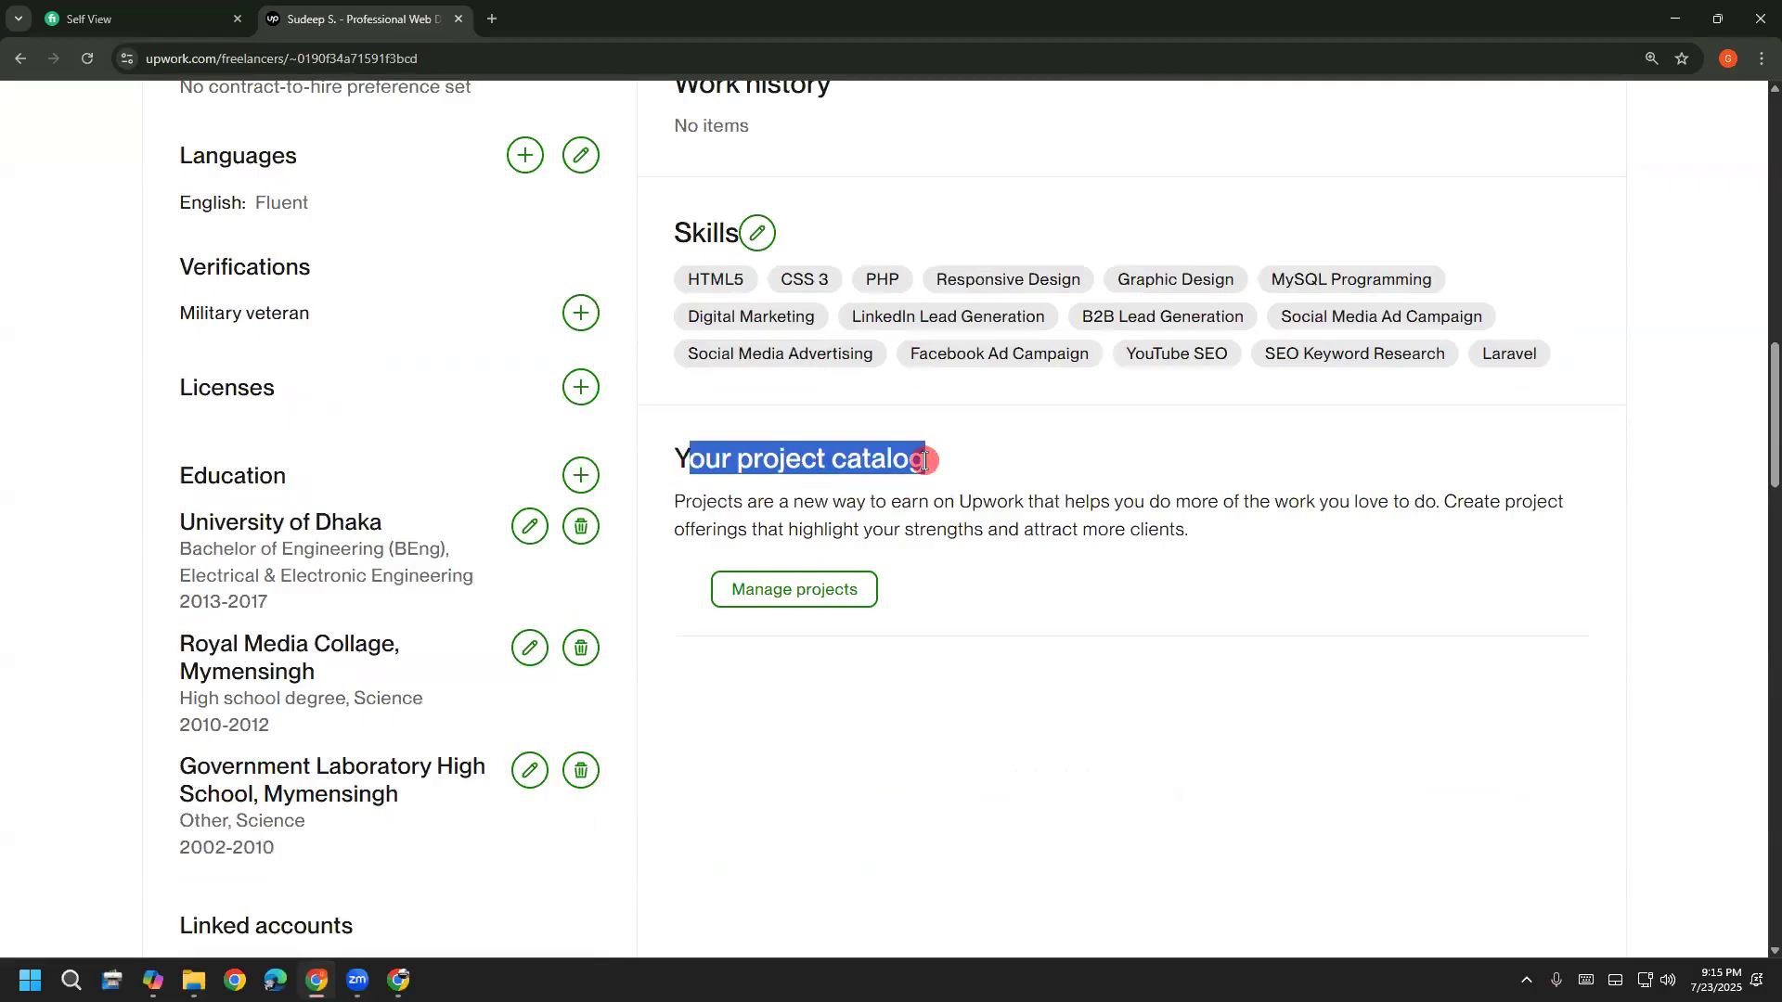
{"action": "left_click", "coordinate": [924, 461]}
{"action": "scroll", "coordinate": [677, 561], "scroll_direction": "down", "scroll_amount": 9}
{"action": "scroll", "coordinate": [677, 567], "scroll_direction": "up", "scroll_amount": 9}
{"action": "left_click_drag", "start_coordinate": [674, 472], "coordinate": [941, 479]}
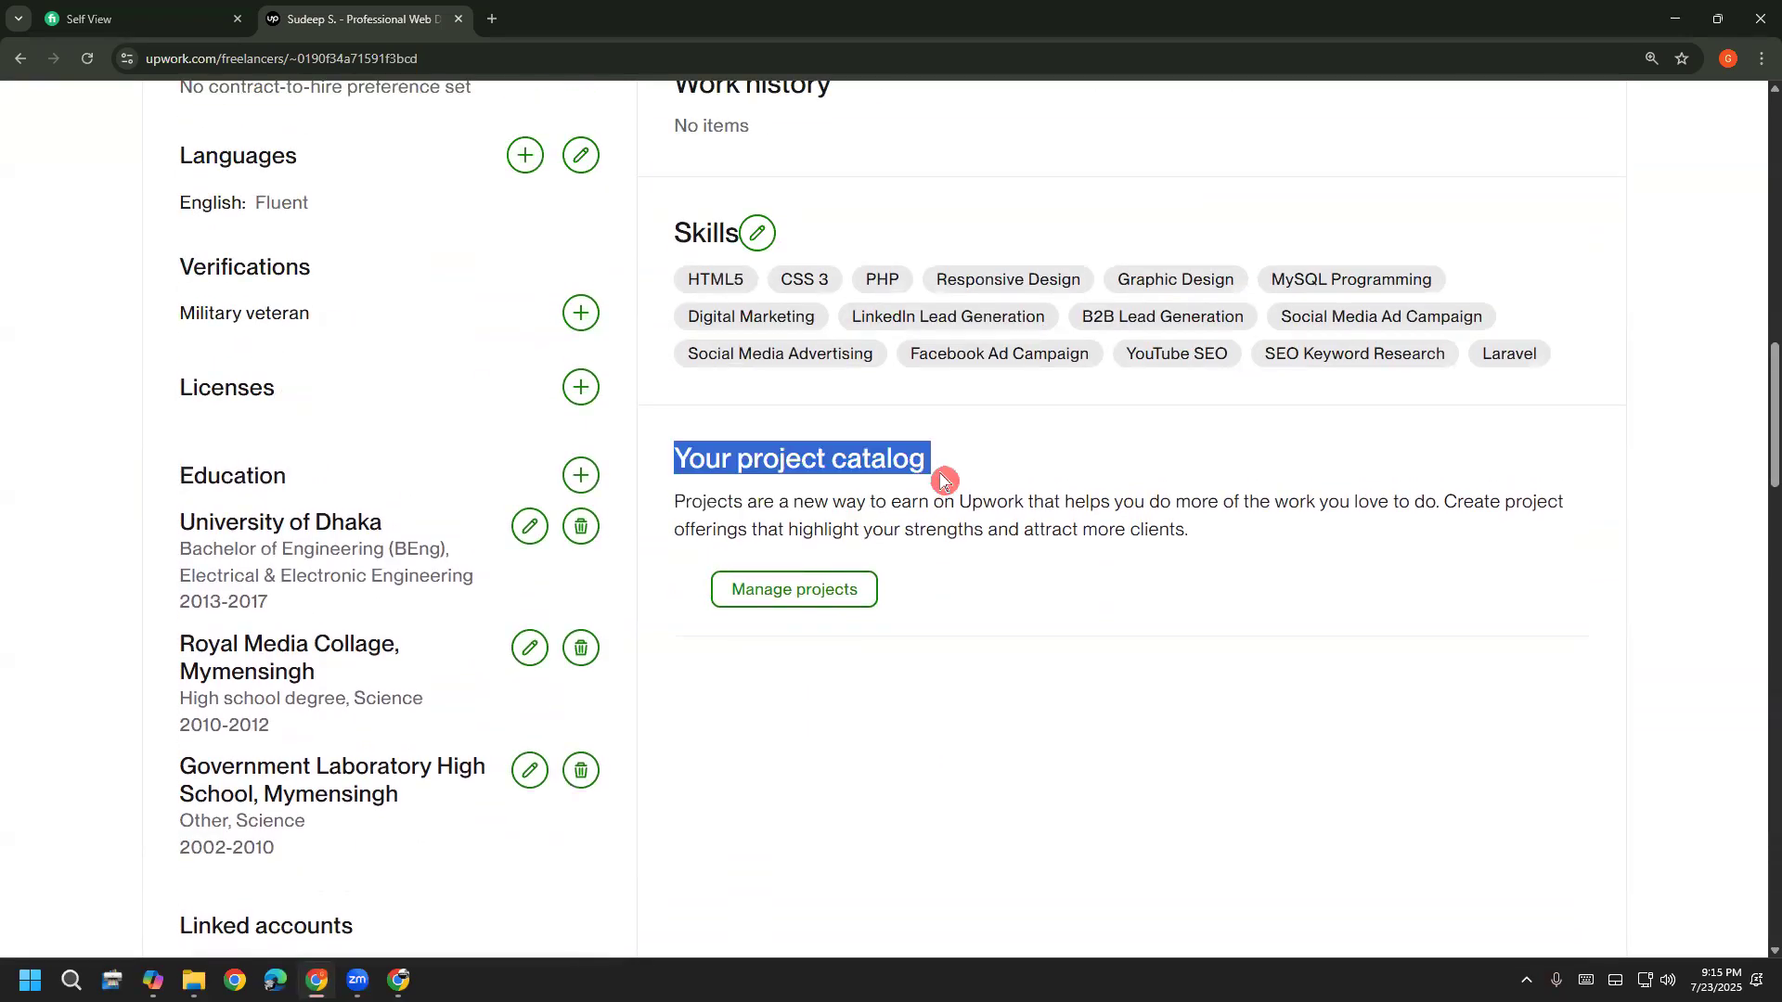
{"action": "left_click", "coordinate": [941, 479]}
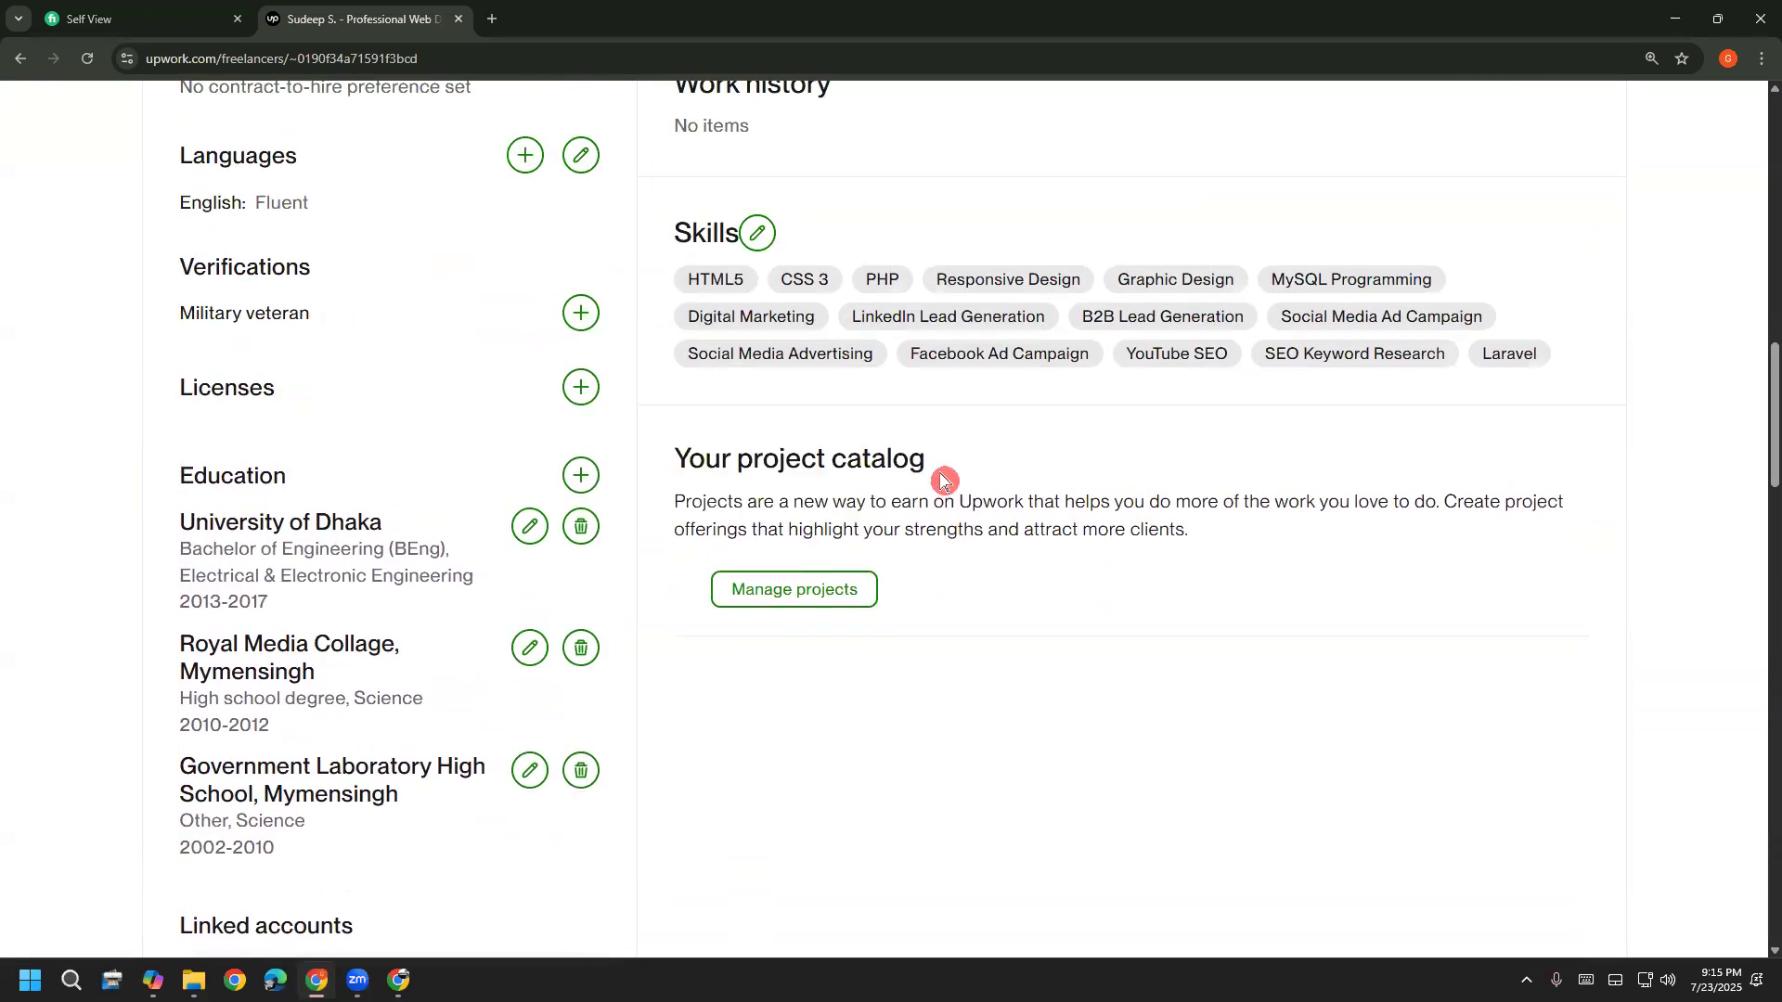
Open the project management page from the profile's project catalog in a new tab and look over its Projects section
{"action": "right_click", "coordinate": [769, 592]}
{"action": "left_click", "coordinate": [827, 618]}
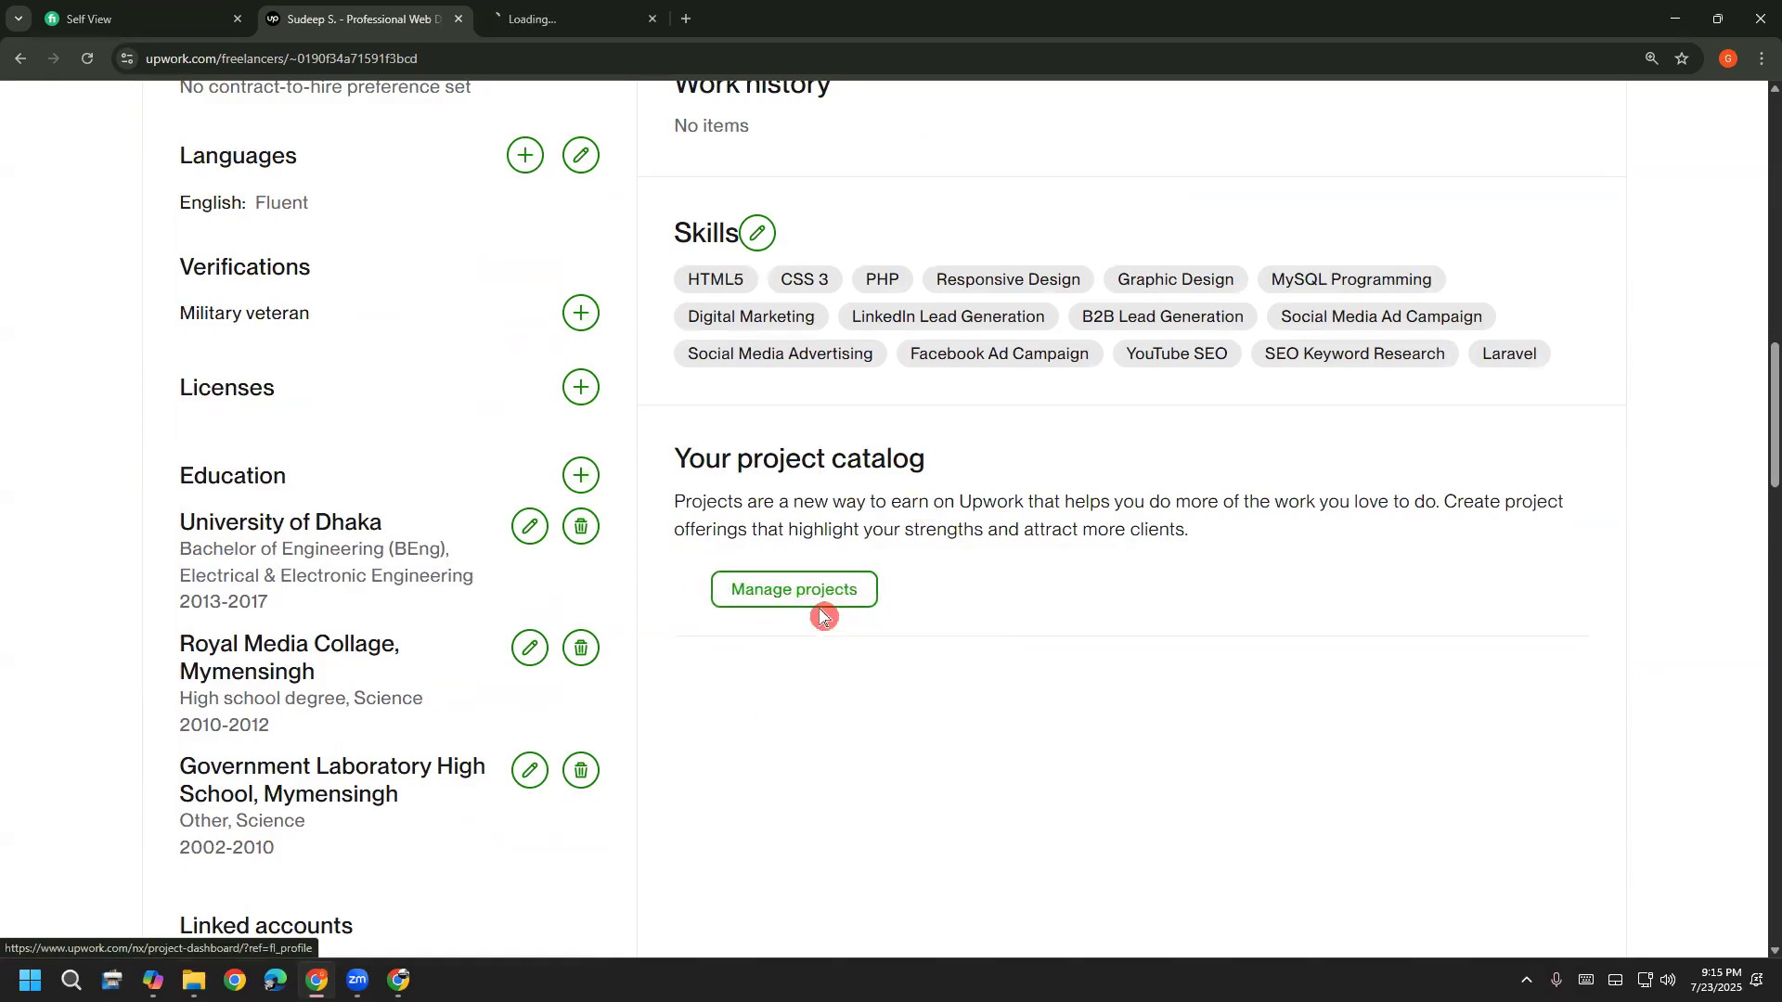
{"action": "left_click", "coordinate": [557, 16]}
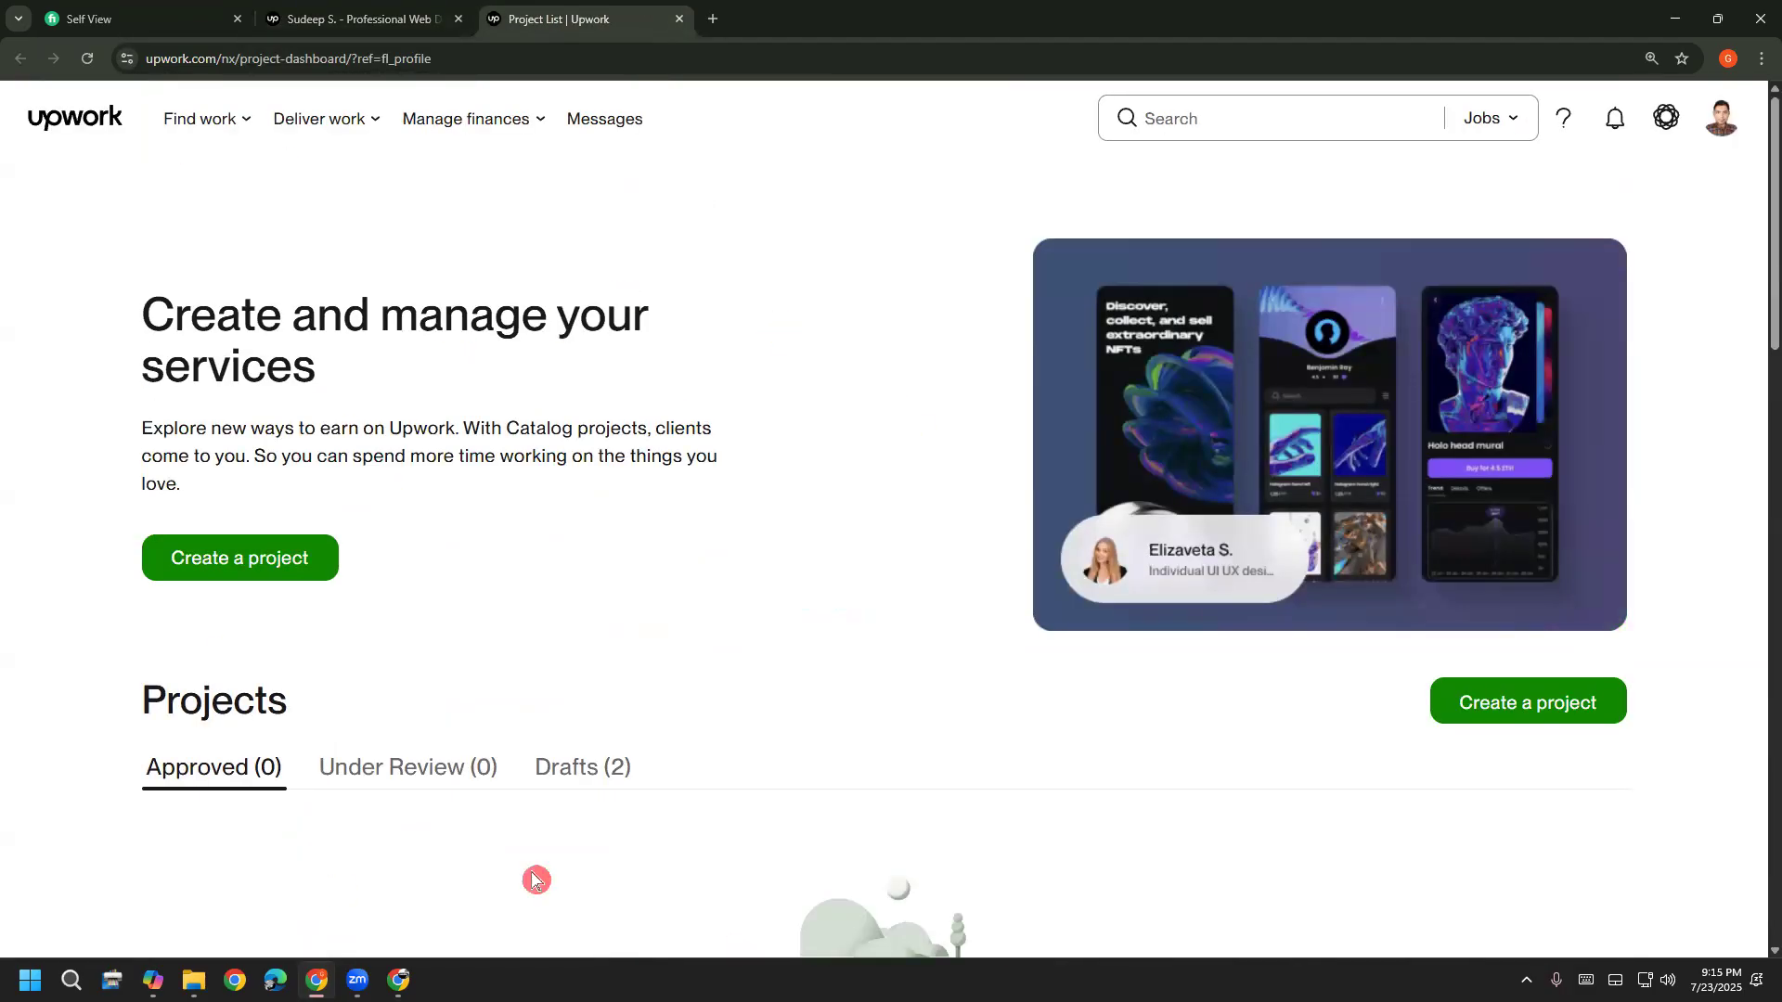
{"action": "scroll", "coordinate": [350, 724], "scroll_direction": "down", "scroll_amount": 2}
{"action": "scroll", "coordinate": [529, 608], "scroll_direction": "up", "scroll_amount": 2}
Return to the freelancer profile and circle the site-wide search box with the annotation pen
{"action": "left_click", "coordinate": [349, 13]}
{"action": "scroll", "coordinate": [1170, 899], "scroll_direction": "up", "scroll_amount": 8}
{"action": "scroll", "coordinate": [1176, 901], "scroll_direction": "up", "scroll_amount": 8}
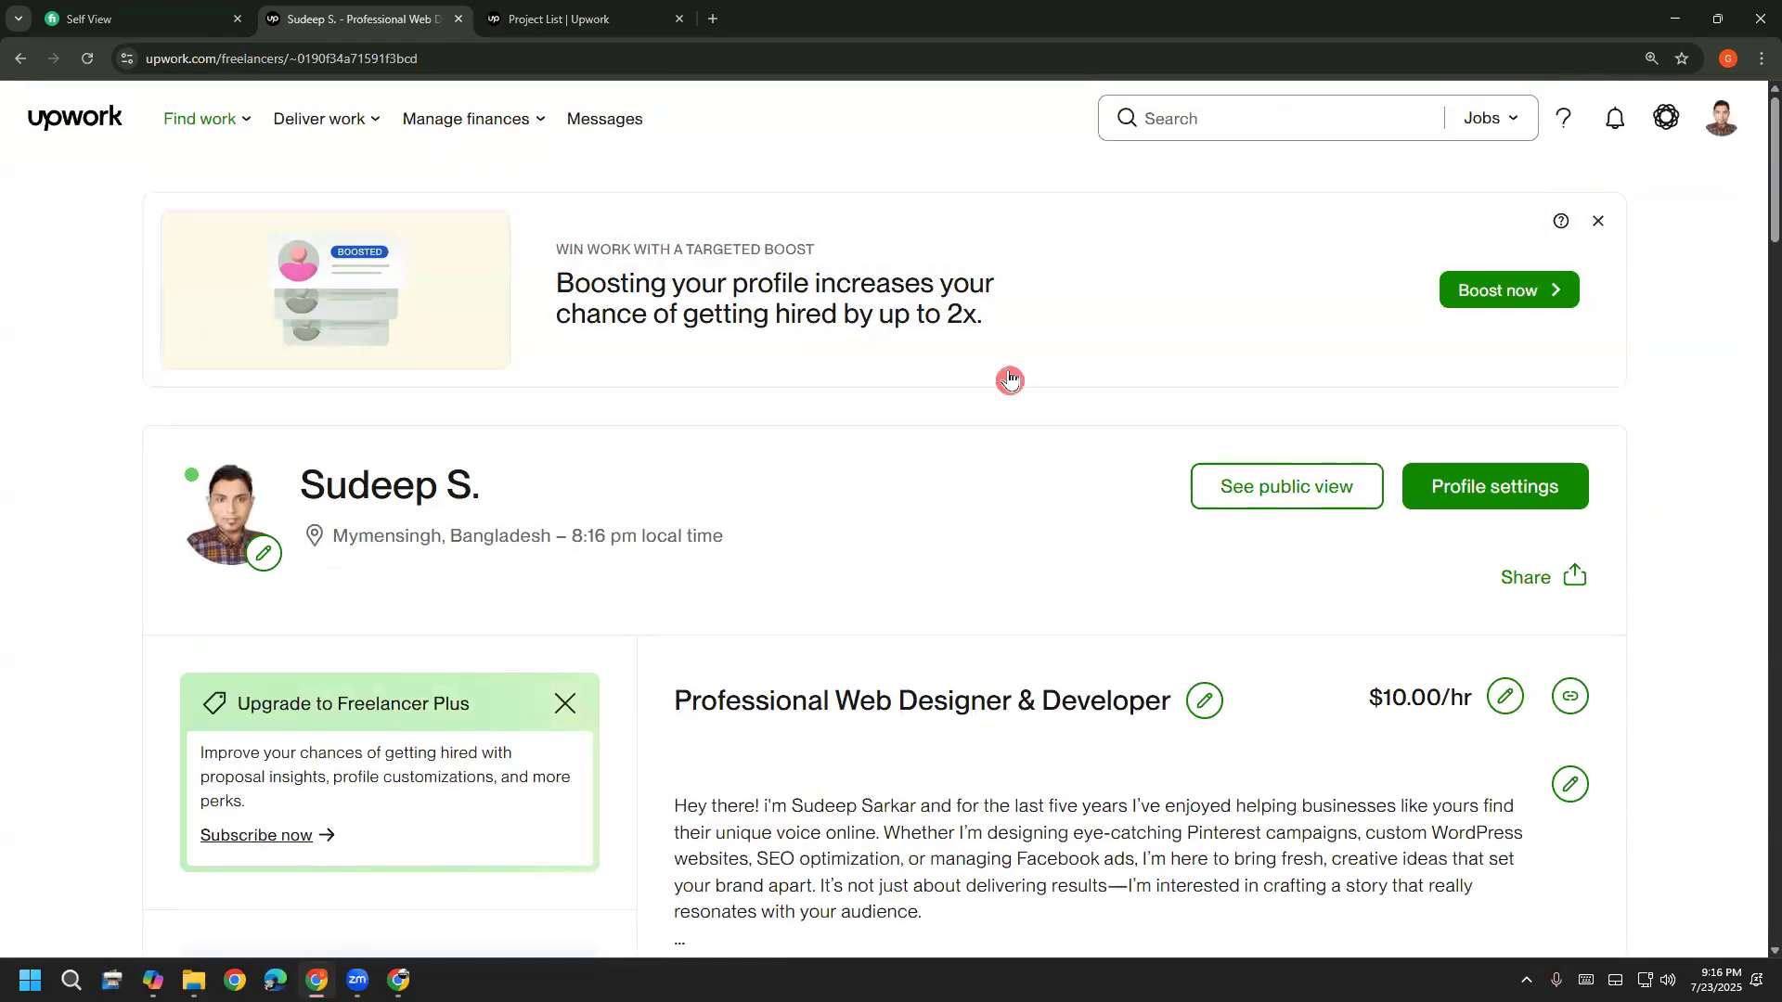
{"action": "key", "text": "ctrl+2"}
{"action": "mouse_move", "coordinate": [1064, 193]}
{"action": "left_mouse_down"}
{"action": "mouse_move", "coordinate": [1058, 131]}
{"action": "mouse_move", "coordinate": [1317, 54]}
{"action": "mouse_move", "coordinate": [1569, 90]}
{"action": "mouse_move", "coordinate": [1495, 219]}
{"action": "mouse_move", "coordinate": [1061, 181]}
{"action": "left_mouse_up"}
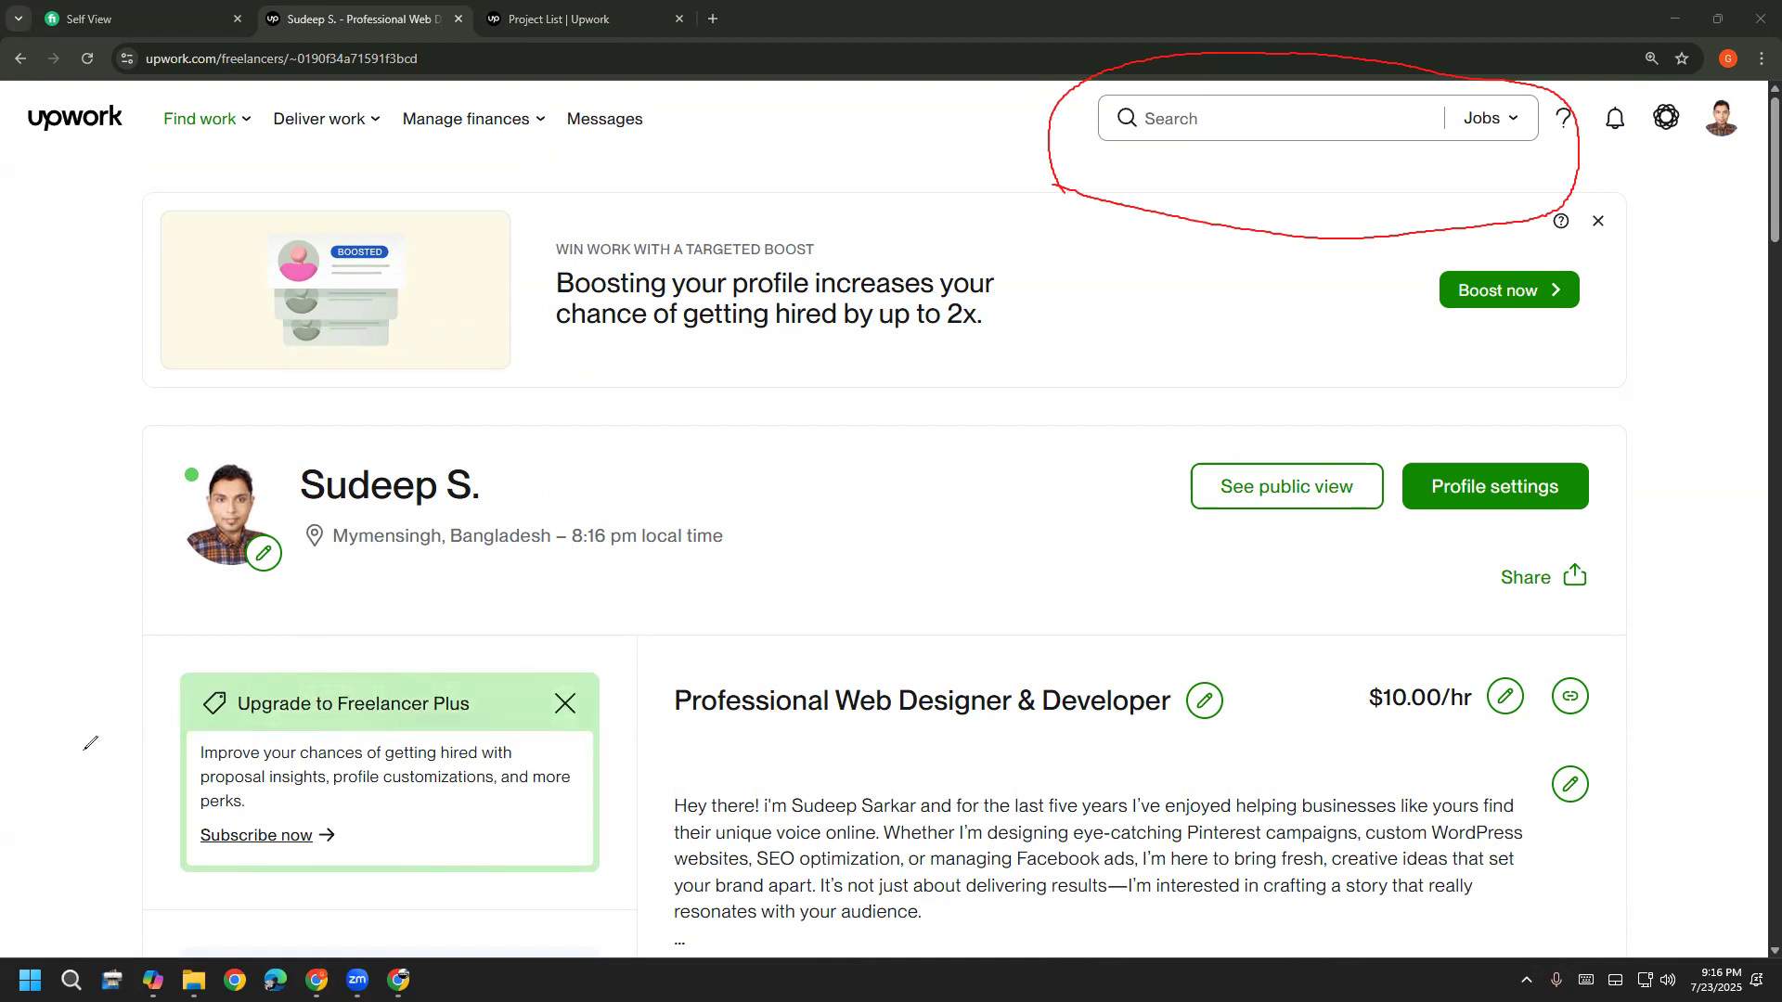
Set the site search scope to Projects and search for "pinterest marketing"
{"action": "left_click", "coordinate": [1519, 129]}
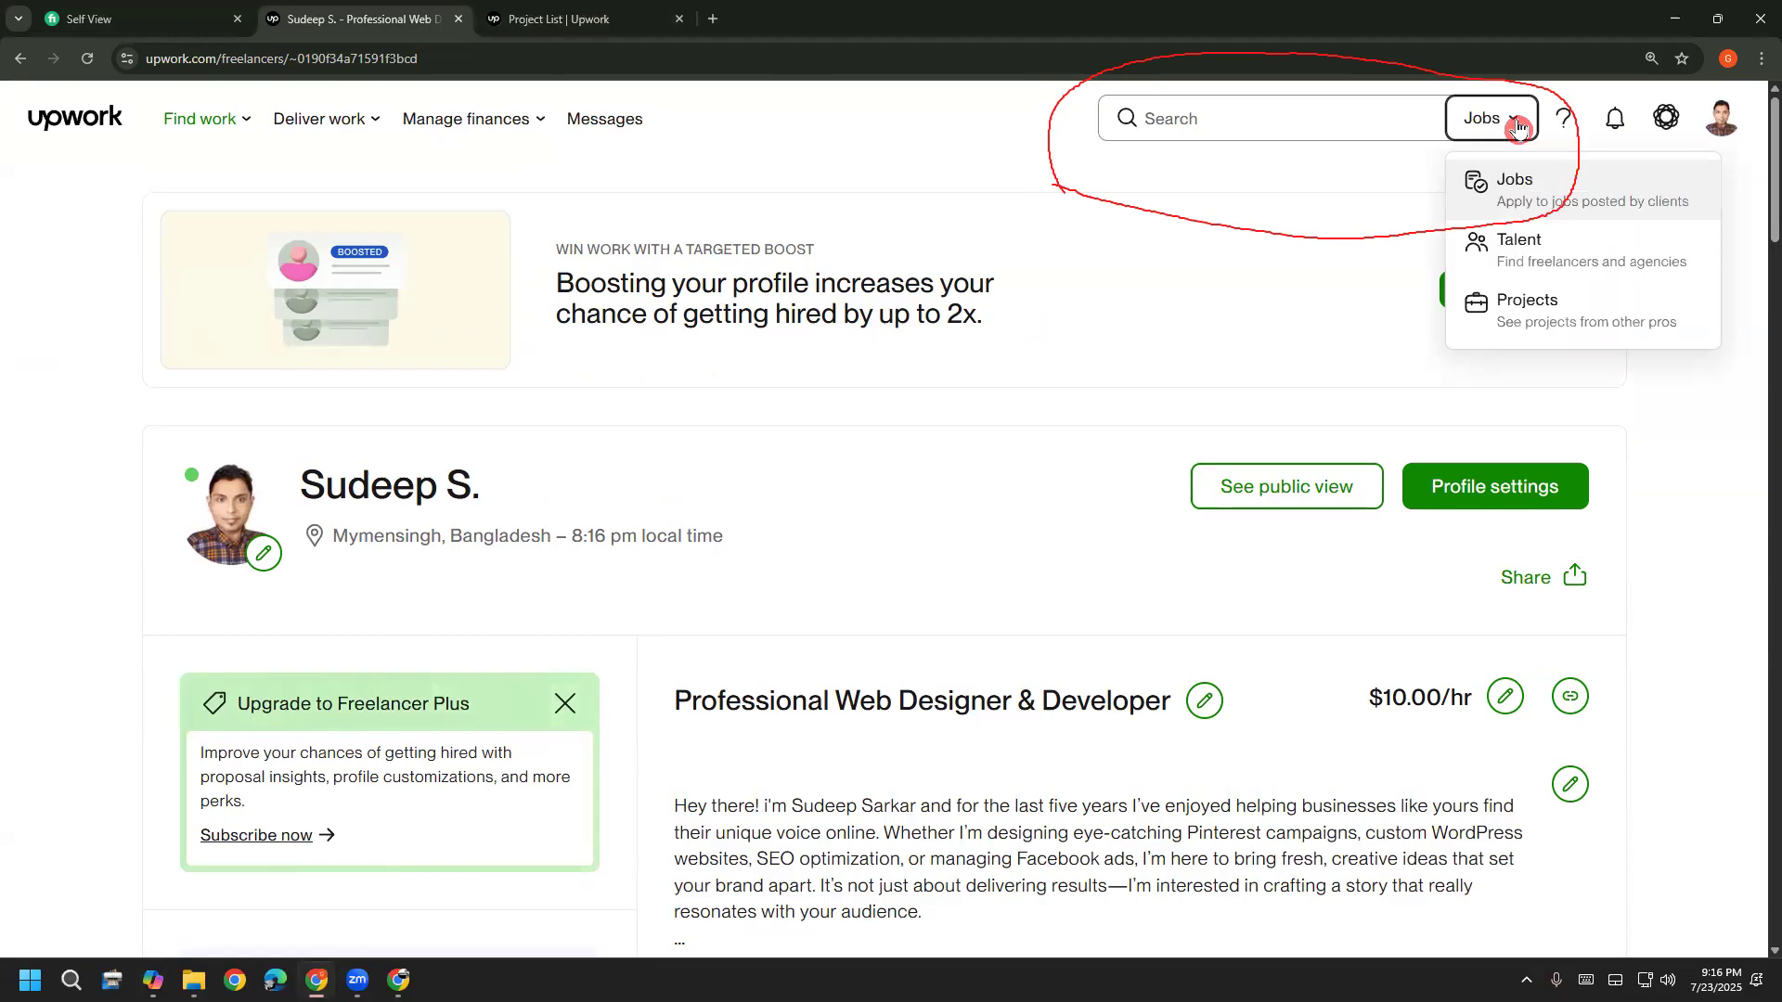
{"action": "left_click", "coordinate": [1563, 303]}
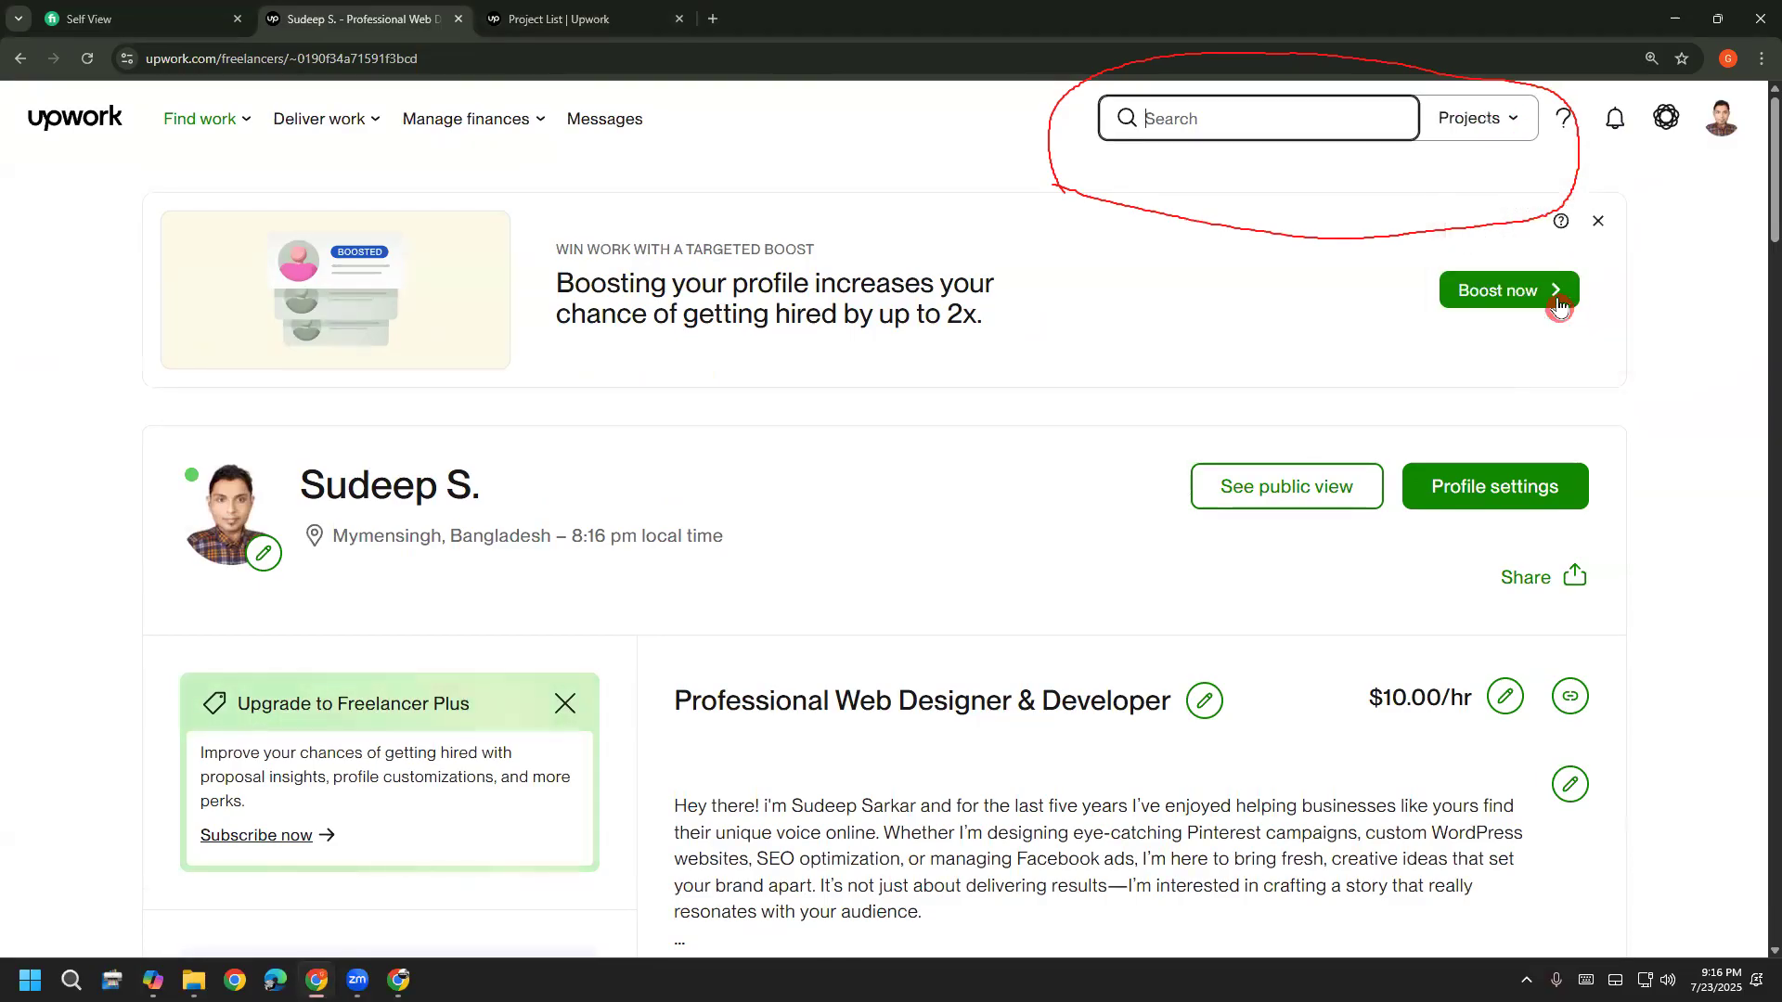
{"action": "left_click", "coordinate": [1222, 130]}
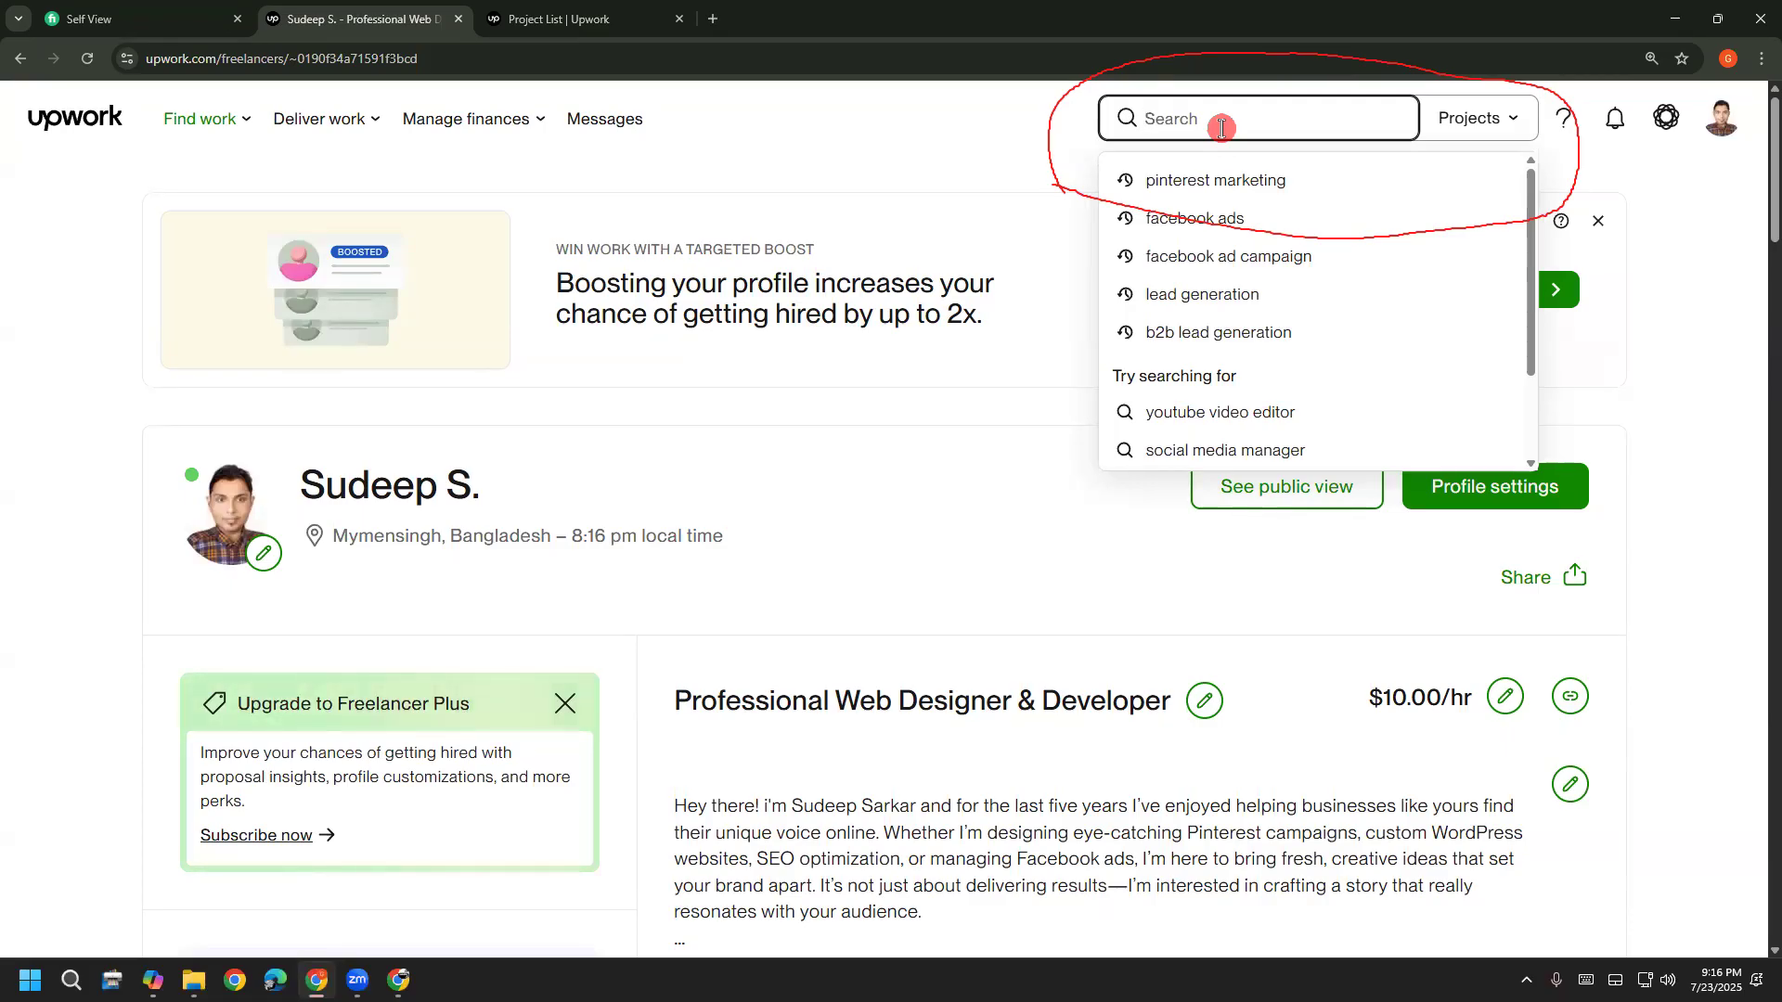
{"action": "left_click", "coordinate": [1245, 179]}
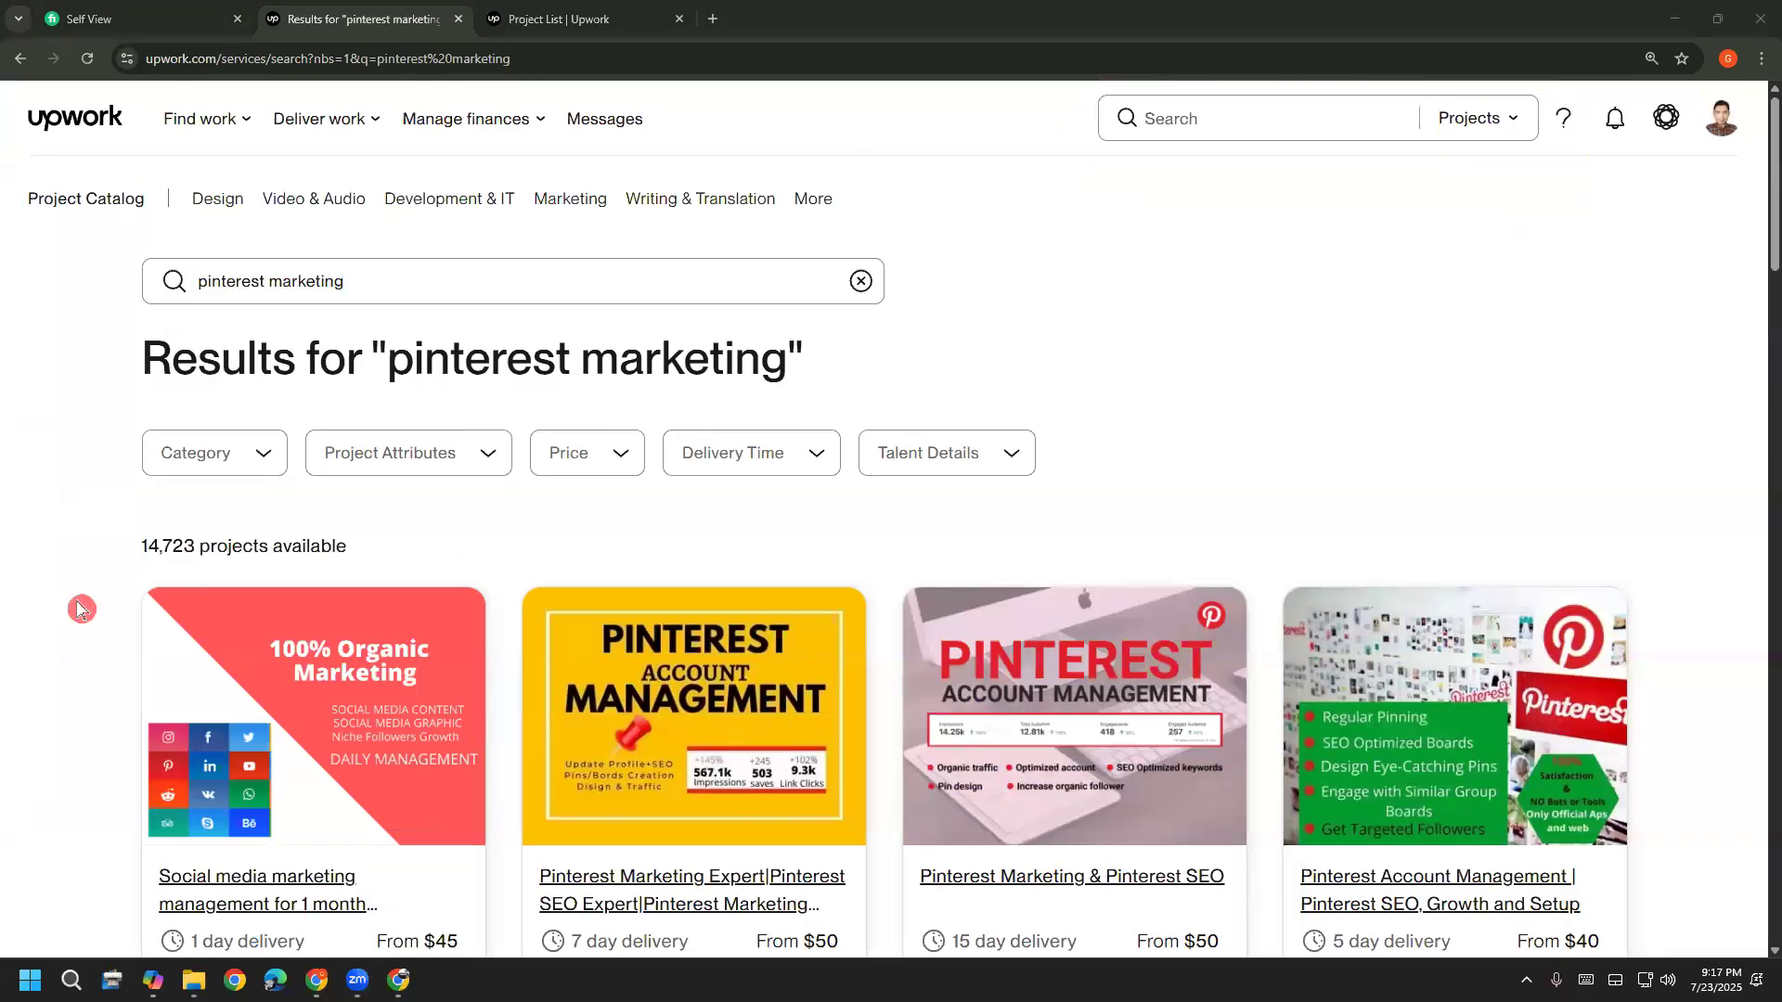
Circle the From $50 prices on five project cards in the results, and clear the markings
{"action": "scroll", "coordinate": [12, 708], "scroll_direction": "down", "scroll_amount": 4}
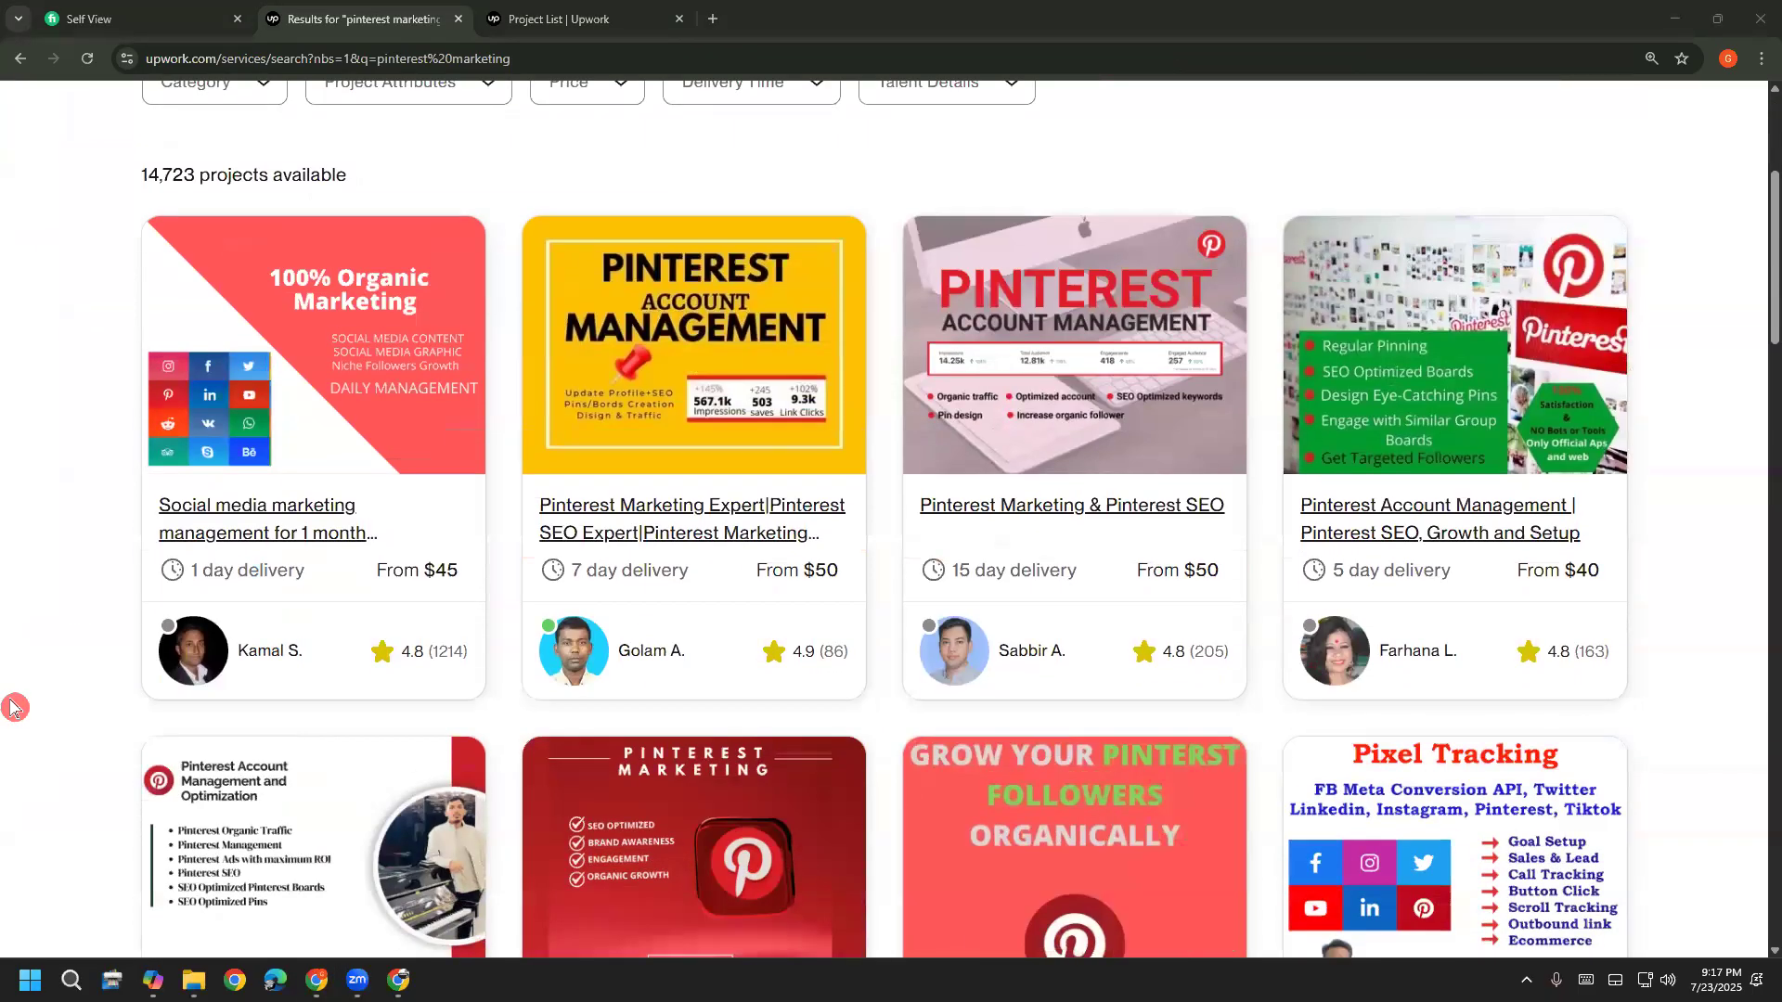
{"action": "scroll", "coordinate": [12, 707], "scroll_direction": "down", "scroll_amount": 2}
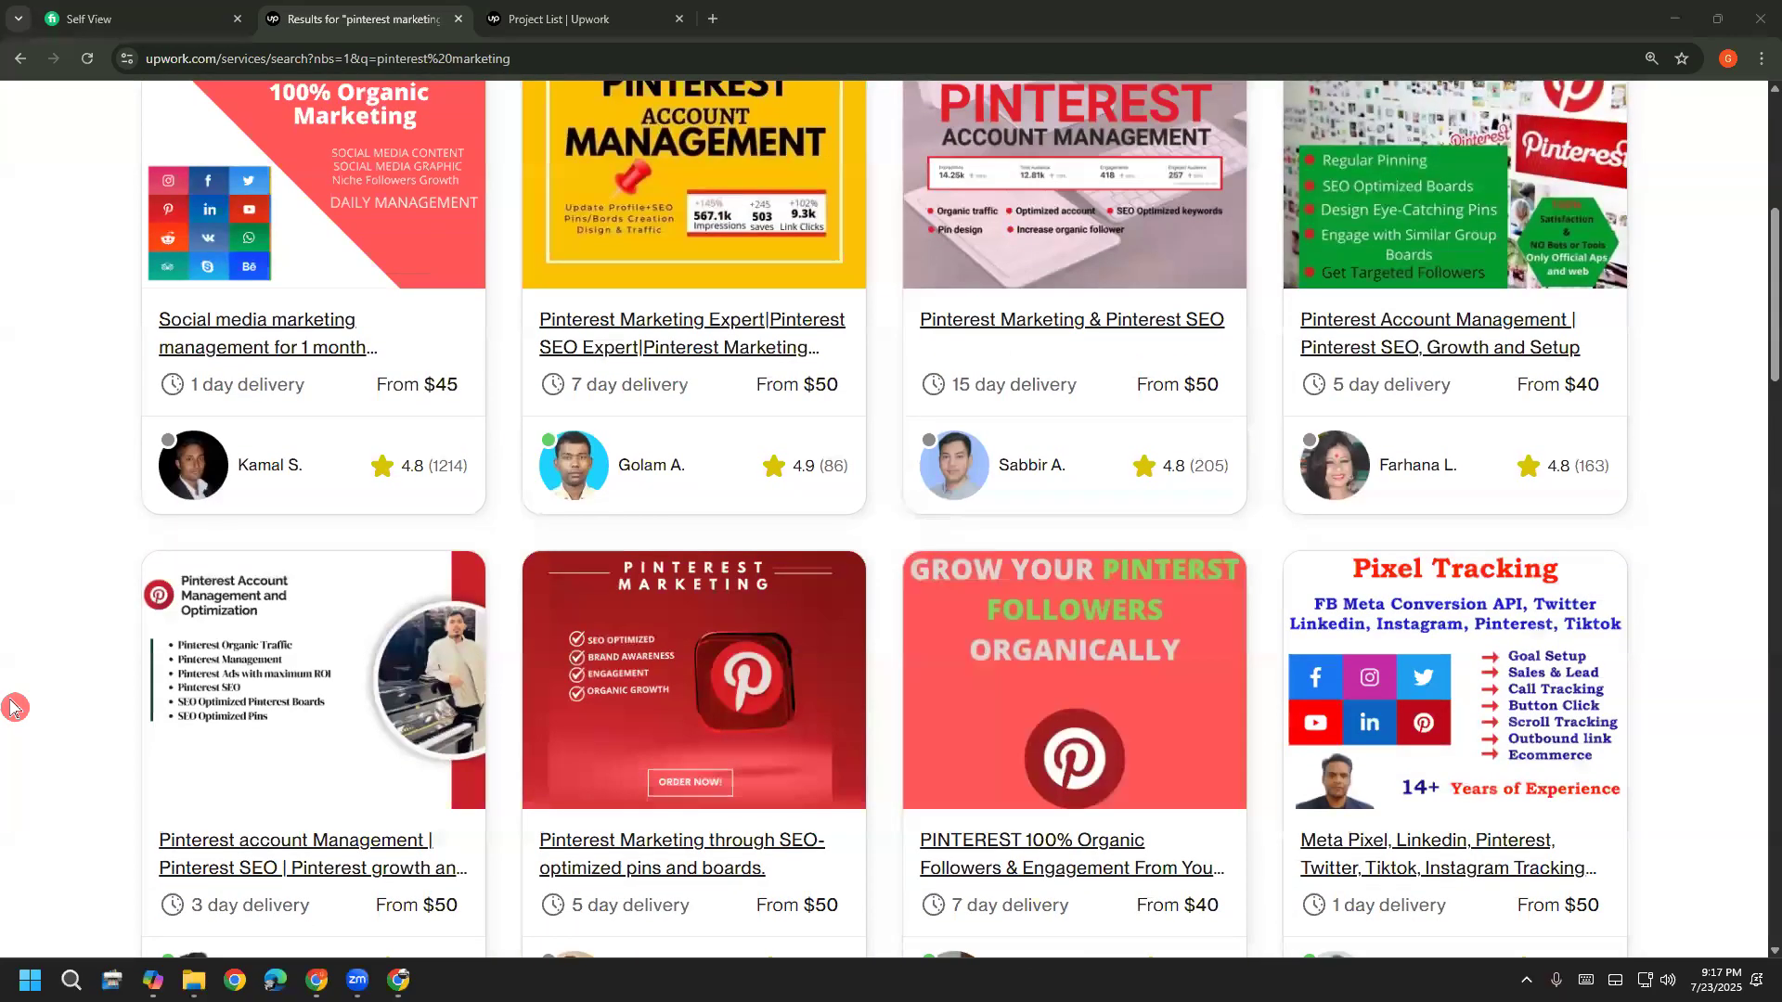
{"action": "scroll", "coordinate": [12, 707], "scroll_direction": "up", "scroll_amount": 1}
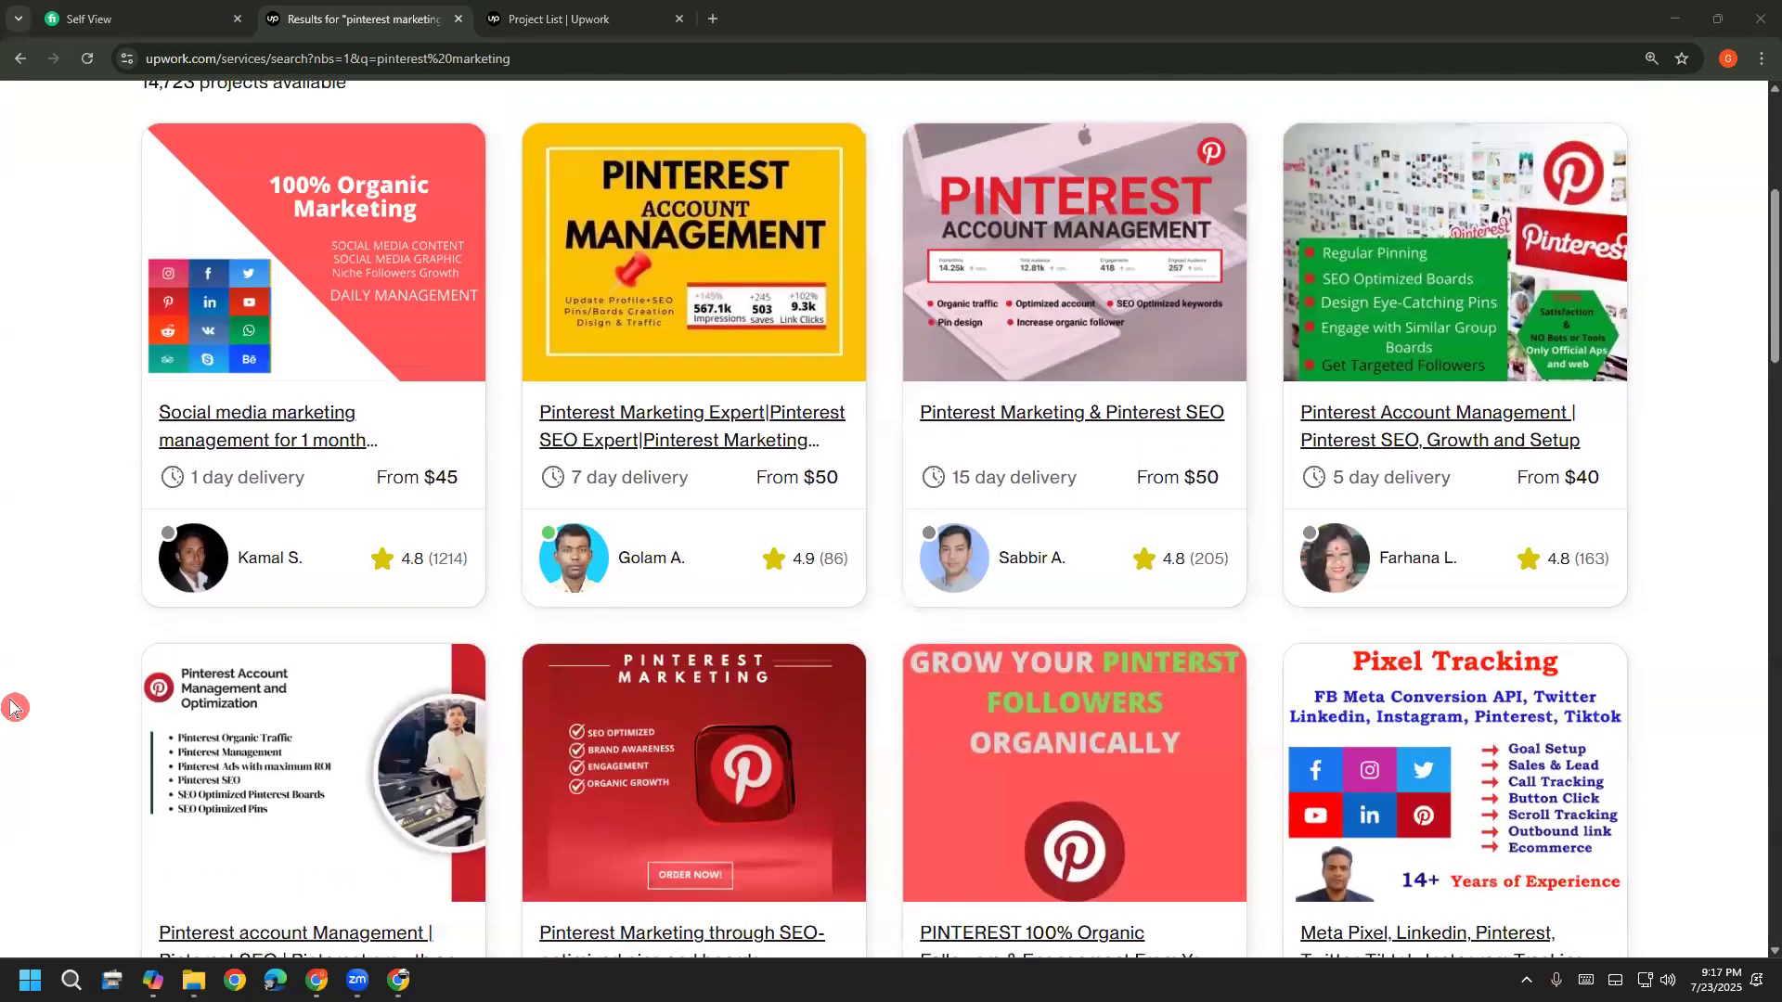
{"action": "scroll", "coordinate": [12, 707], "scroll_direction": "down", "scroll_amount": 1}
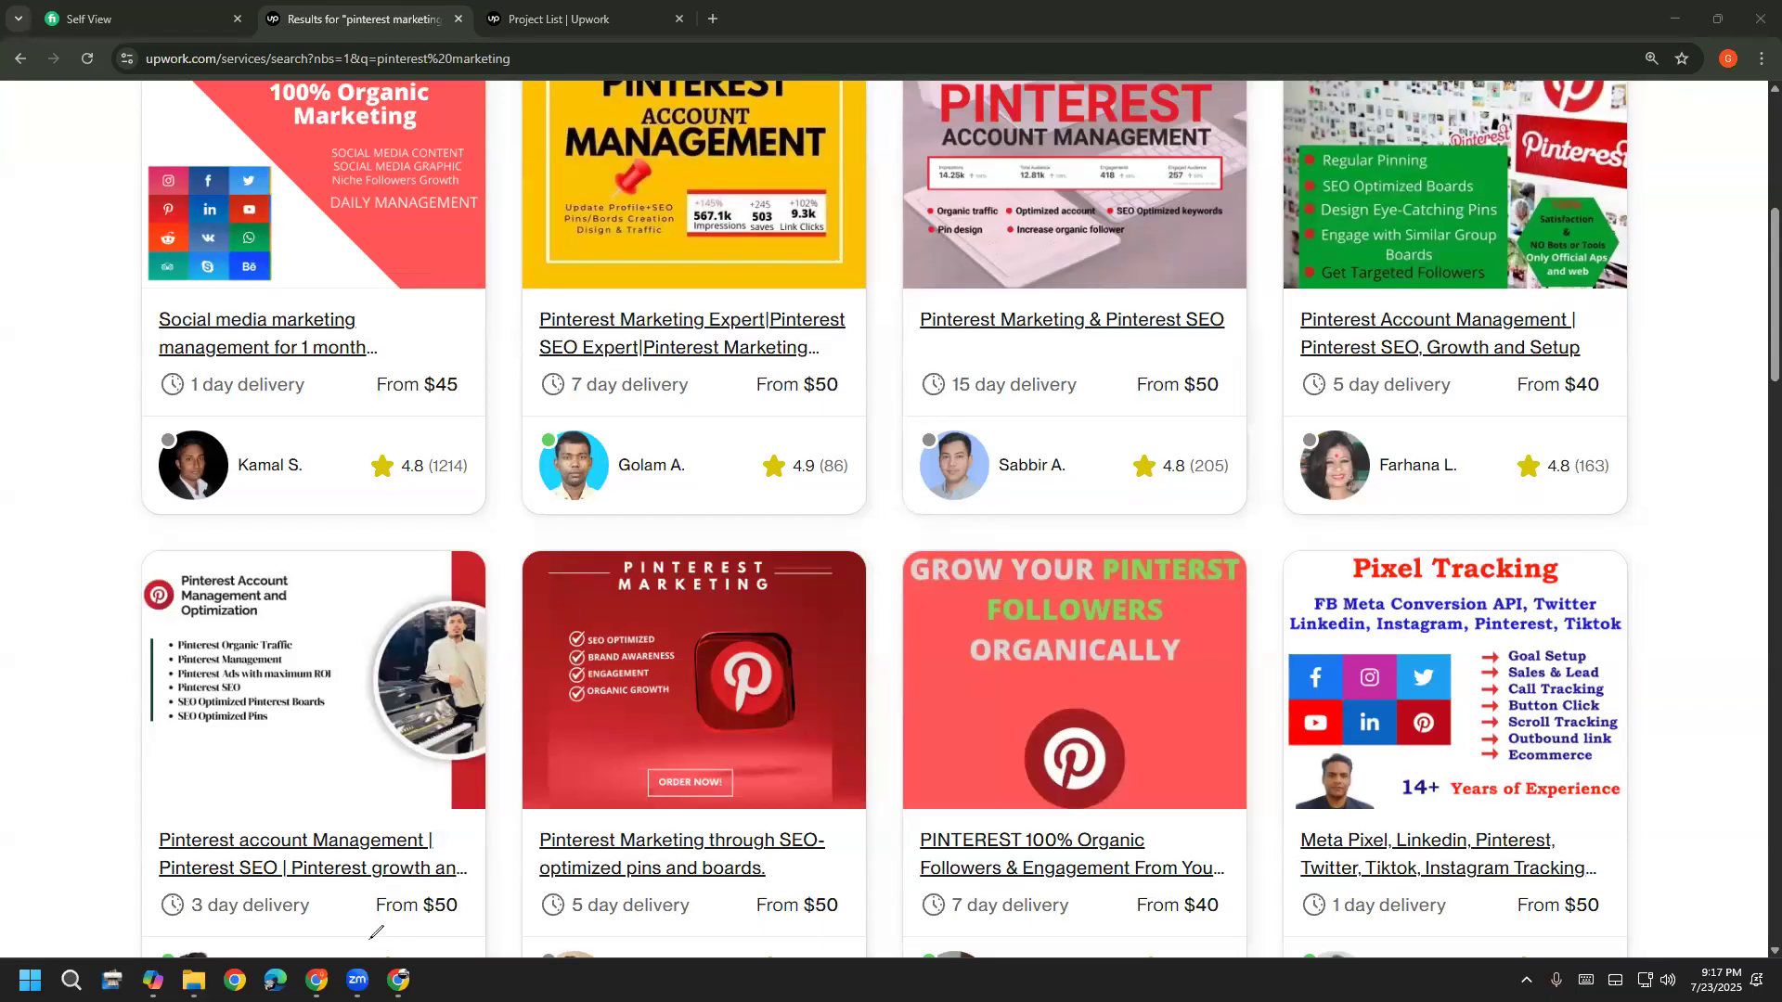
{"action": "mouse_move", "coordinate": [371, 936]}
{"action": "left_mouse_down"}
{"action": "mouse_move", "coordinate": [380, 863]}
{"action": "mouse_move", "coordinate": [483, 886]}
{"action": "mouse_move", "coordinate": [316, 929]}
{"action": "left_mouse_up"}
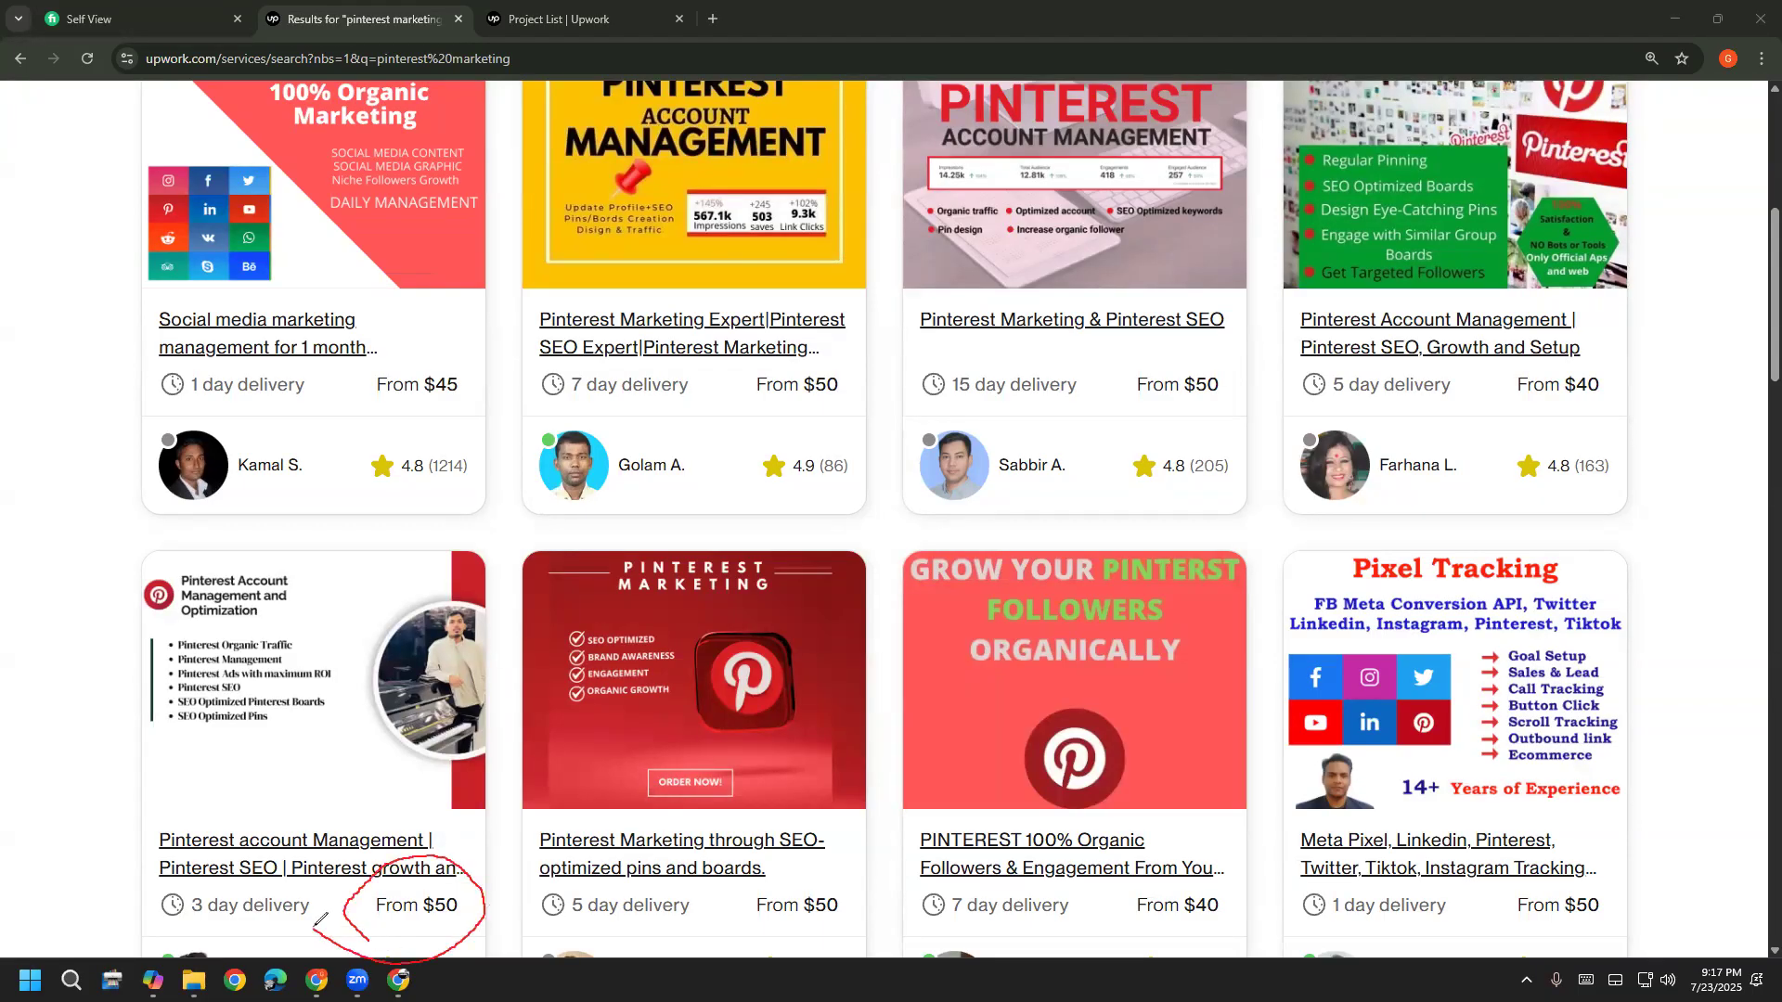
{"action": "mouse_move", "coordinate": [675, 965]}
{"action": "left_mouse_down"}
{"action": "mouse_move", "coordinate": [692, 974]}
{"action": "mouse_move", "coordinate": [803, 863]}
{"action": "mouse_move", "coordinate": [683, 965]}
{"action": "mouse_move", "coordinate": [705, 988]}
{"action": "left_mouse_up"}
{"action": "mouse_move", "coordinate": [743, 433]}
{"action": "left_mouse_down"}
{"action": "mouse_move", "coordinate": [763, 368]}
{"action": "mouse_move", "coordinate": [831, 450]}
{"action": "mouse_move", "coordinate": [711, 458]}
{"action": "left_mouse_up"}
{"action": "mouse_move", "coordinate": [1192, 329]}
{"action": "left_mouse_down"}
{"action": "mouse_move", "coordinate": [1102, 376]}
{"action": "mouse_move", "coordinate": [1244, 371]}
{"action": "mouse_move", "coordinate": [1202, 336]}
{"action": "left_mouse_up"}
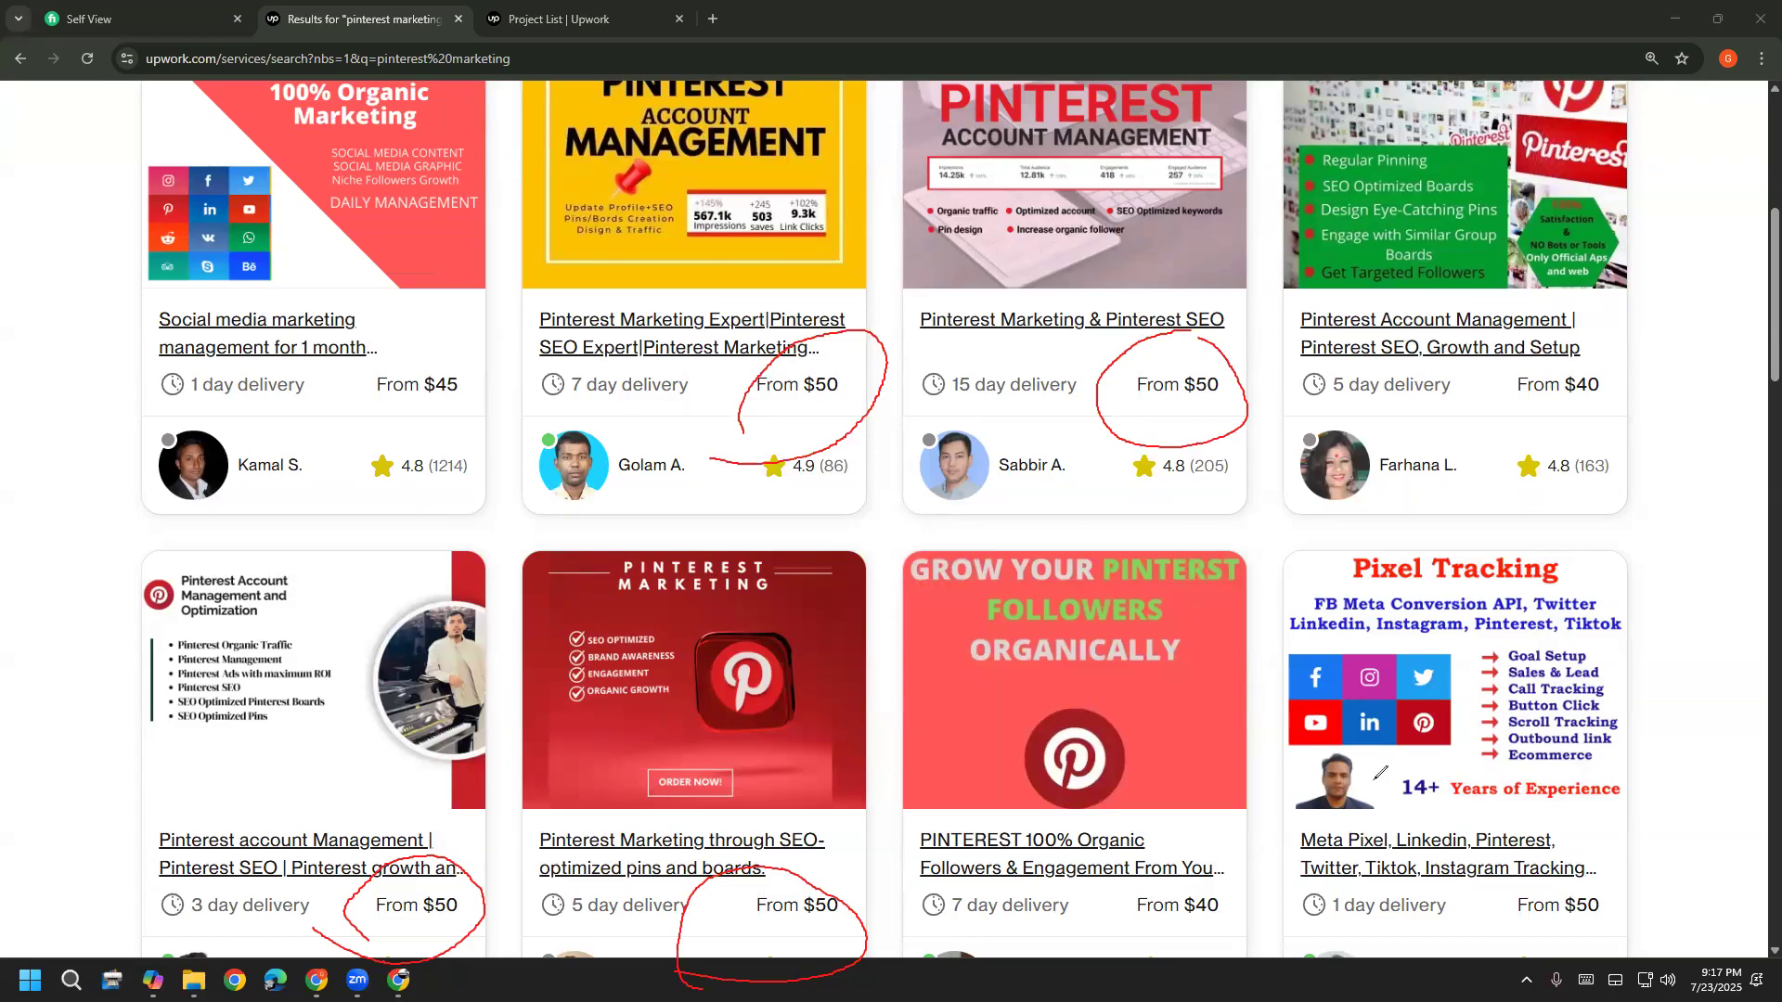
{"action": "mouse_move", "coordinate": [1536, 919]}
{"action": "left_mouse_down"}
{"action": "mouse_move", "coordinate": [1662, 864]}
{"action": "mouse_move", "coordinate": [1530, 970]}
{"action": "left_mouse_up"}
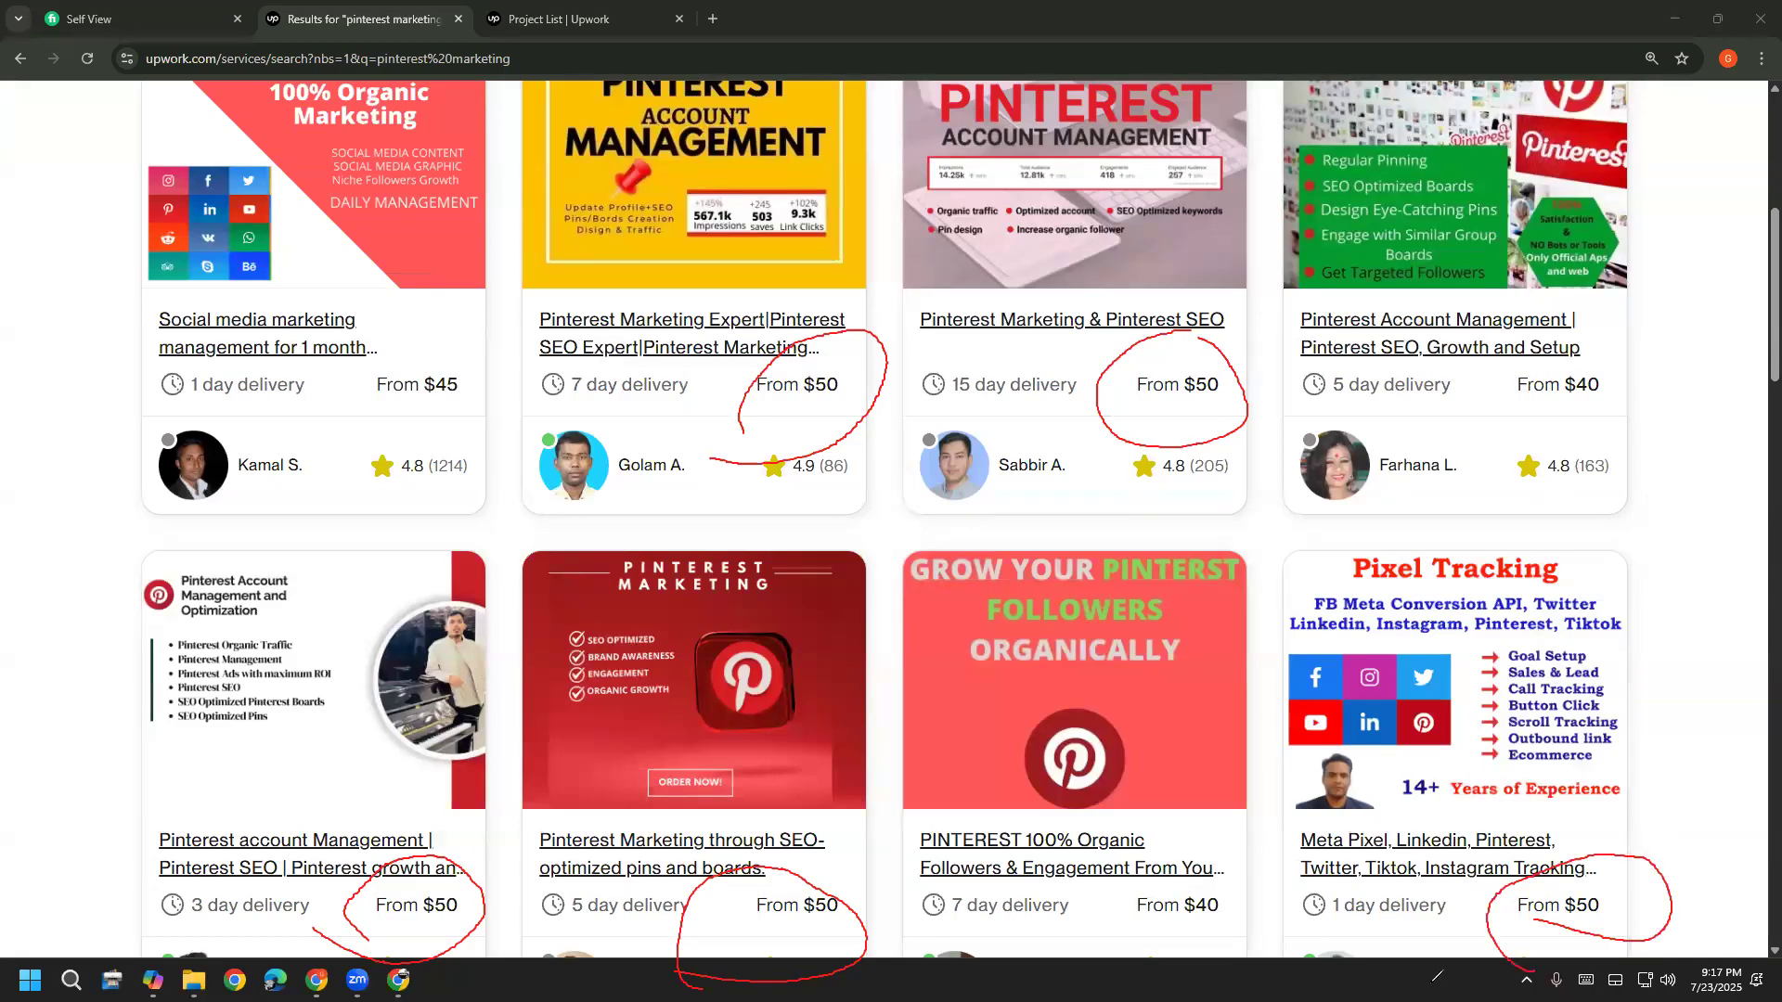
{"action": "left_click", "coordinate": [8, 622]}
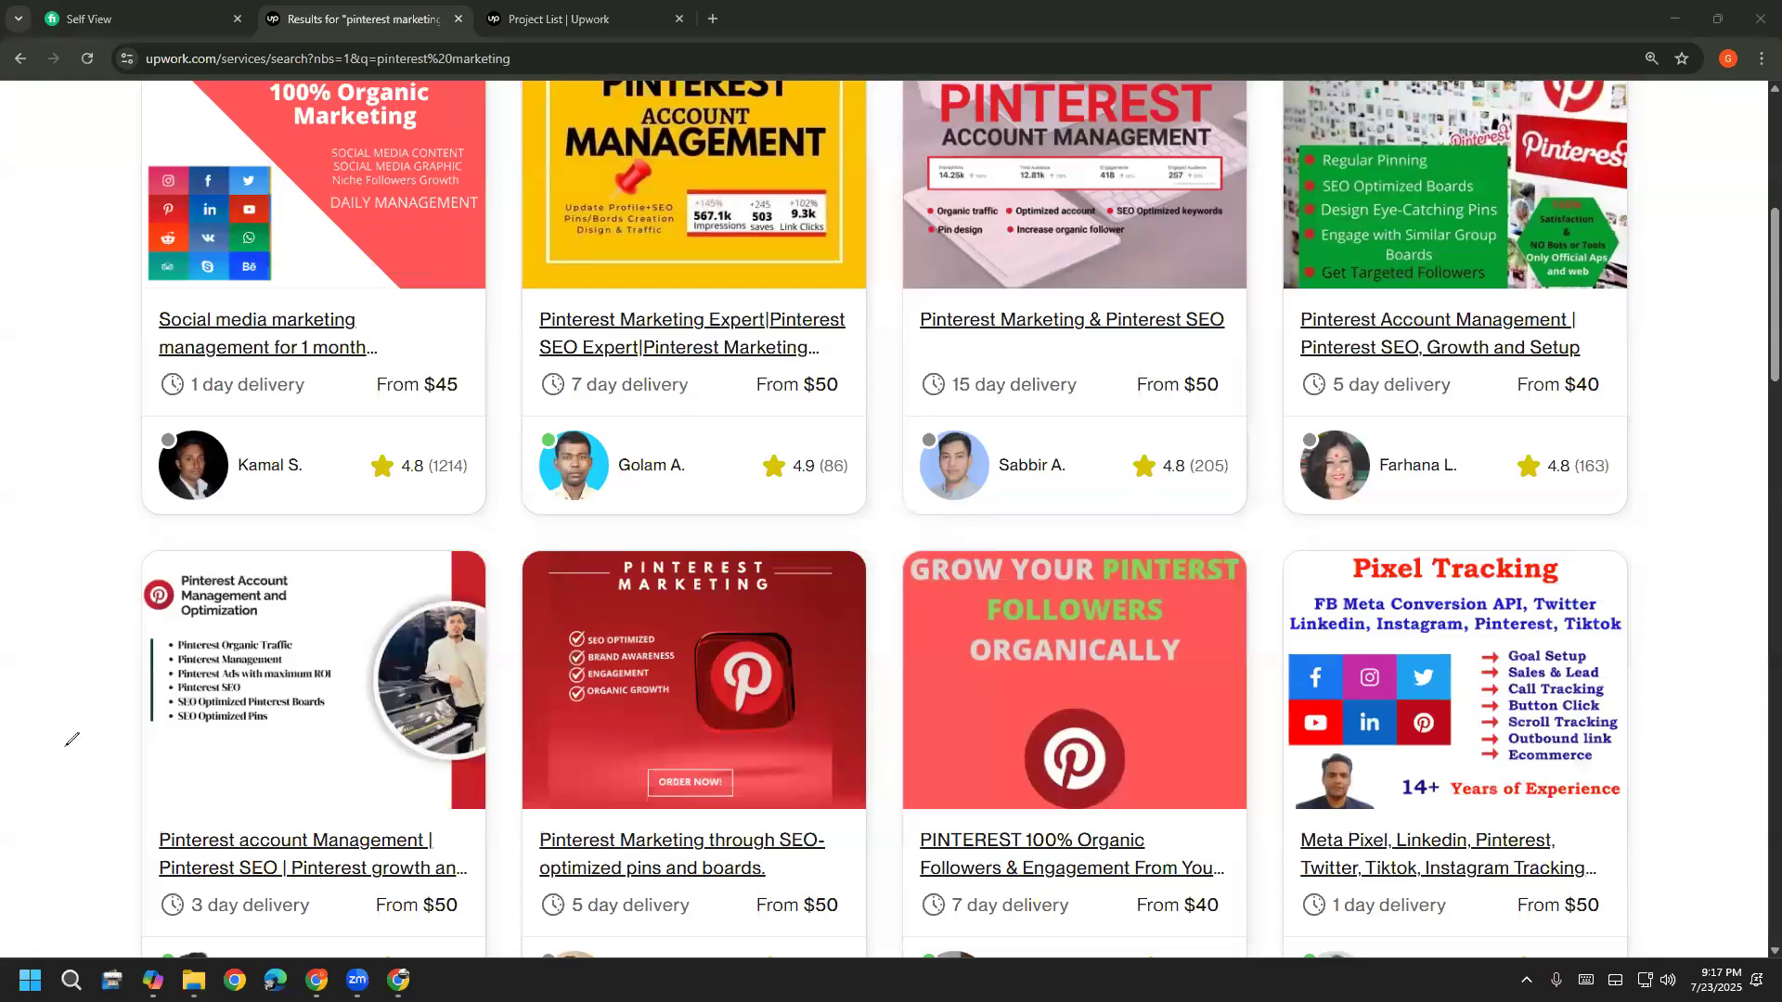
{"action": "scroll", "coordinate": [16, 747], "scroll_direction": "up", "scroll_amount": 3}
{"action": "scroll", "coordinate": [19, 742], "scroll_direction": "down", "scroll_amount": 2}
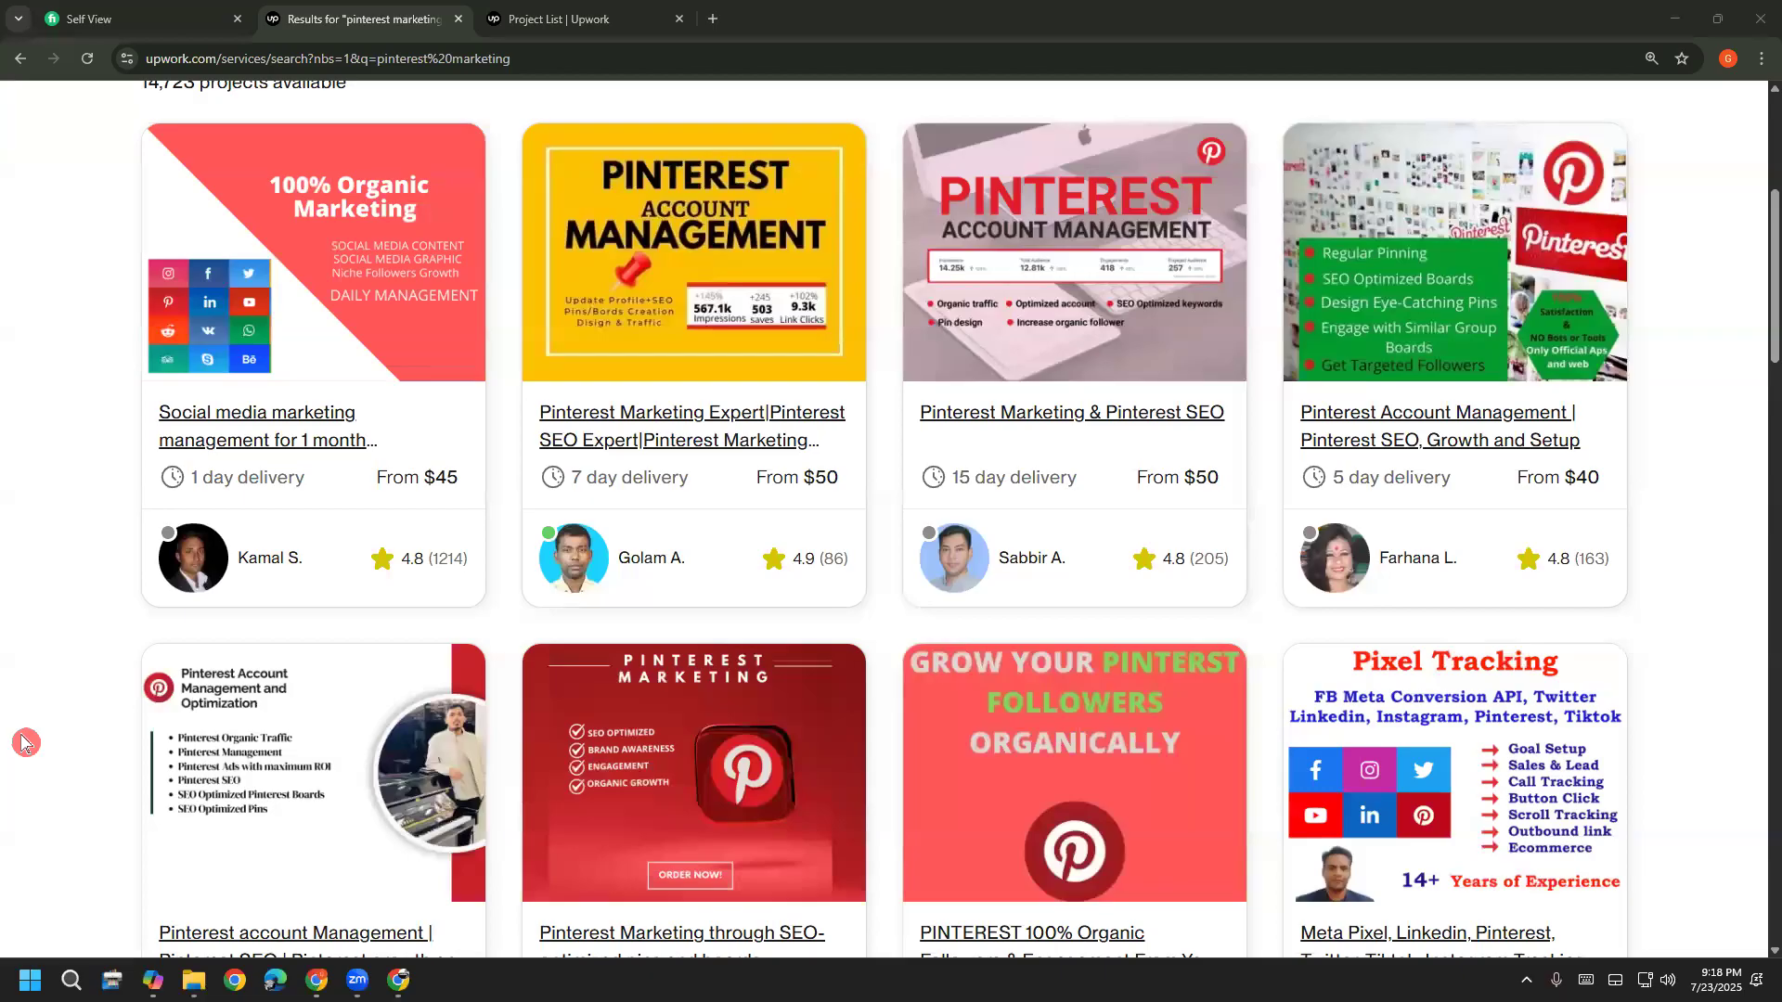
{"action": "scroll", "coordinate": [23, 742], "scroll_direction": "up", "scroll_amount": 2}
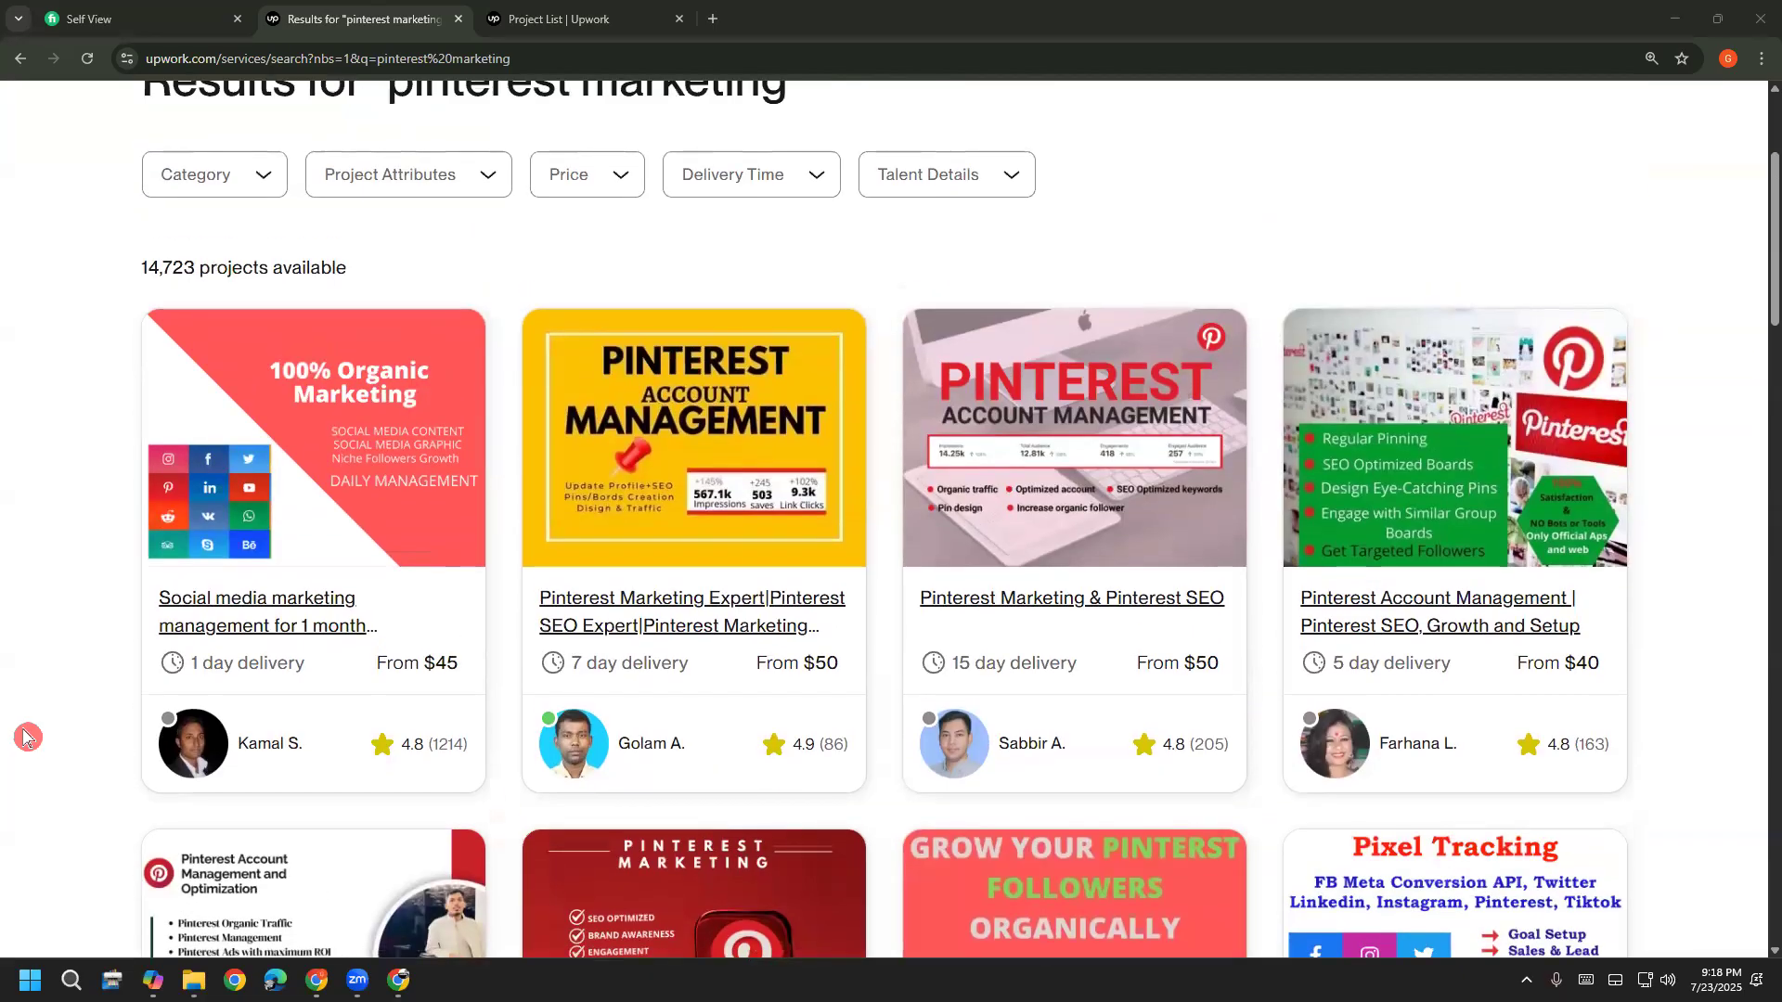
{"action": "scroll", "coordinate": [23, 738], "scroll_direction": "up", "scroll_amount": 3}
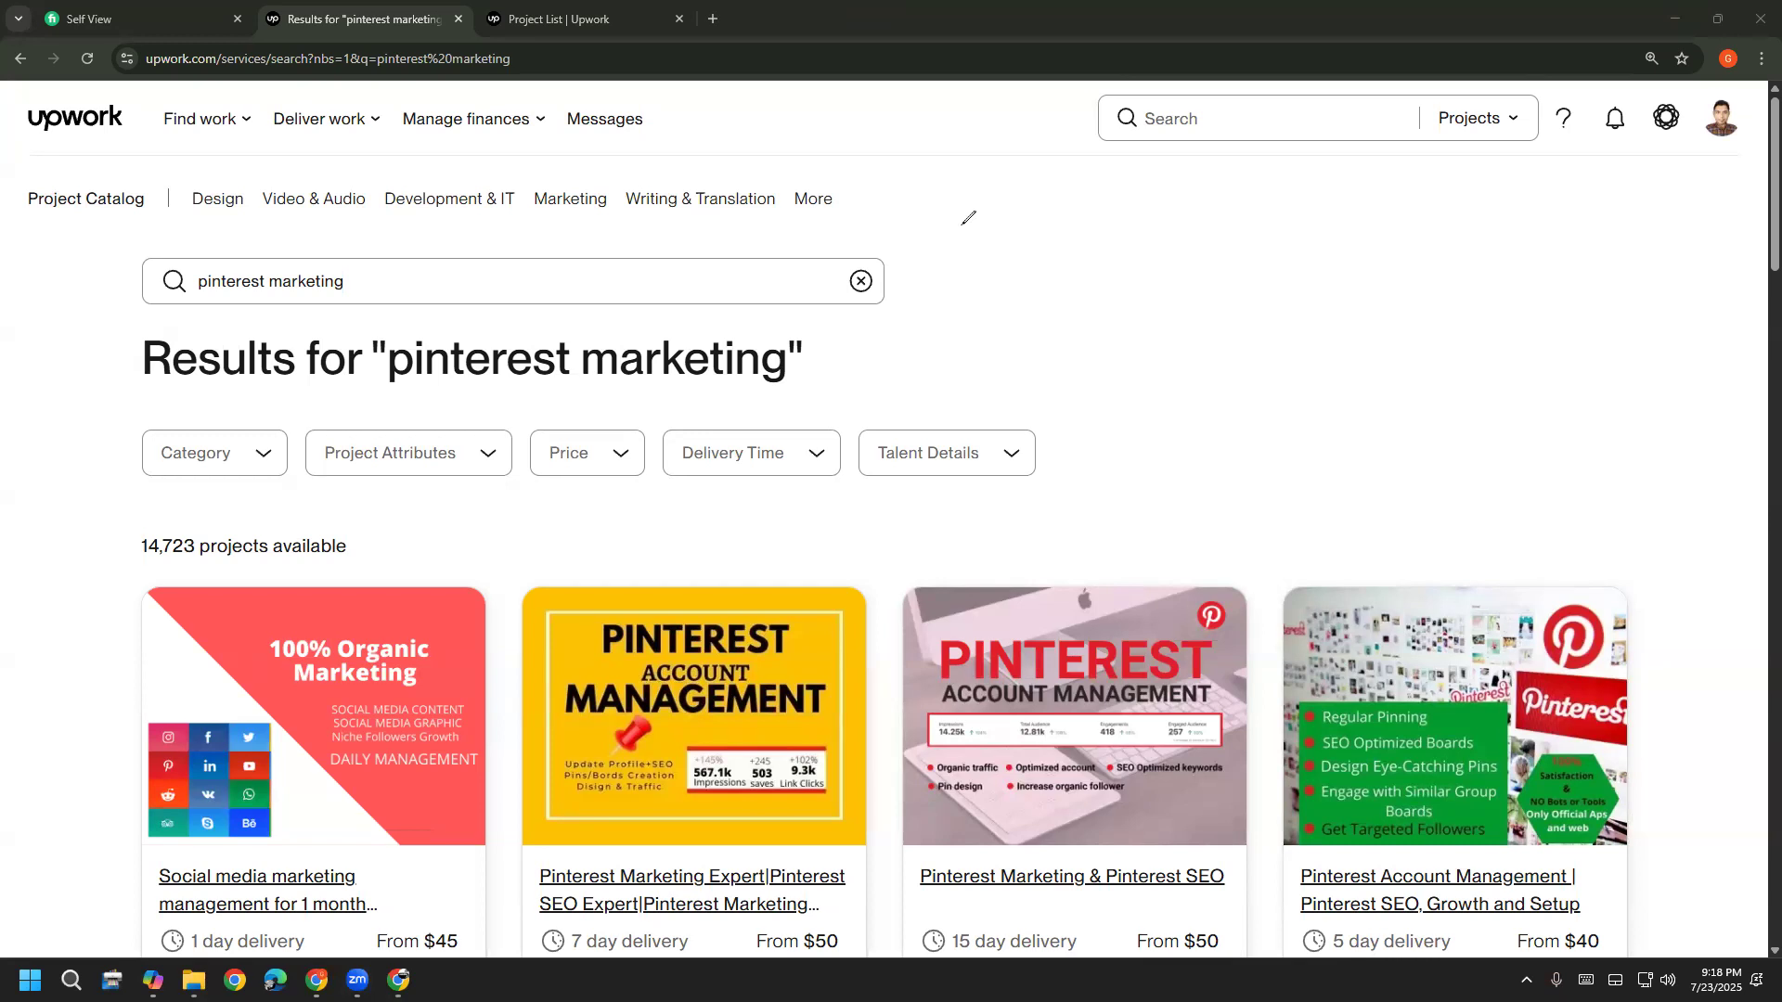
Handwrite a circled 1 with an arrow to "pin design" above the search results, and add a circled 100 above the number
{"action": "mouse_move", "coordinate": [948, 257]}
{"action": "left_mouse_down"}
{"action": "mouse_move", "coordinate": [956, 236]}
{"action": "mouse_move", "coordinate": [997, 273]}
{"action": "left_mouse_up"}
{"action": "mouse_move", "coordinate": [973, 337]}
{"action": "left_mouse_down"}
{"action": "mouse_move", "coordinate": [1003, 189]}
{"action": "mouse_move", "coordinate": [870, 272]}
{"action": "mouse_move", "coordinate": [966, 325]}
{"action": "left_mouse_up"}
{"action": "mouse_move", "coordinate": [1035, 272]}
{"action": "left_mouse_down"}
{"action": "mouse_move", "coordinate": [1086, 252]}
{"action": "mouse_move", "coordinate": [1082, 280]}
{"action": "left_mouse_up"}
{"action": "left_click_drag", "start_coordinate": [1152, 181], "coordinate": [1185, 288]}
{"action": "left_click_drag", "start_coordinate": [1161, 234], "coordinate": [1173, 278]}
{"action": "left_click_drag", "start_coordinate": [1155, 181], "coordinate": [1168, 230]}
{"action": "mouse_move", "coordinate": [1230, 172]}
{"action": "left_mouse_down"}
{"action": "mouse_move", "coordinate": [1245, 232]}
{"action": "mouse_move", "coordinate": [1283, 240]}
{"action": "mouse_move", "coordinate": [1309, 220]}
{"action": "left_mouse_up"}
{"action": "mouse_move", "coordinate": [1427, 193]}
{"action": "left_mouse_down"}
{"action": "mouse_move", "coordinate": [1436, 139]}
{"action": "mouse_move", "coordinate": [1456, 195]}
{"action": "mouse_move", "coordinate": [1496, 186]}
{"action": "mouse_move", "coordinate": [1504, 246]}
{"action": "mouse_move", "coordinate": [1539, 221]}
{"action": "mouse_move", "coordinate": [1544, 271]}
{"action": "left_mouse_up"}
{"action": "left_click", "coordinate": [1479, 173]}
{"action": "mouse_move", "coordinate": [1571, 184]}
{"action": "left_mouse_down"}
{"action": "mouse_move", "coordinate": [1576, 206]}
{"action": "mouse_move", "coordinate": [1620, 217]}
{"action": "left_mouse_up"}
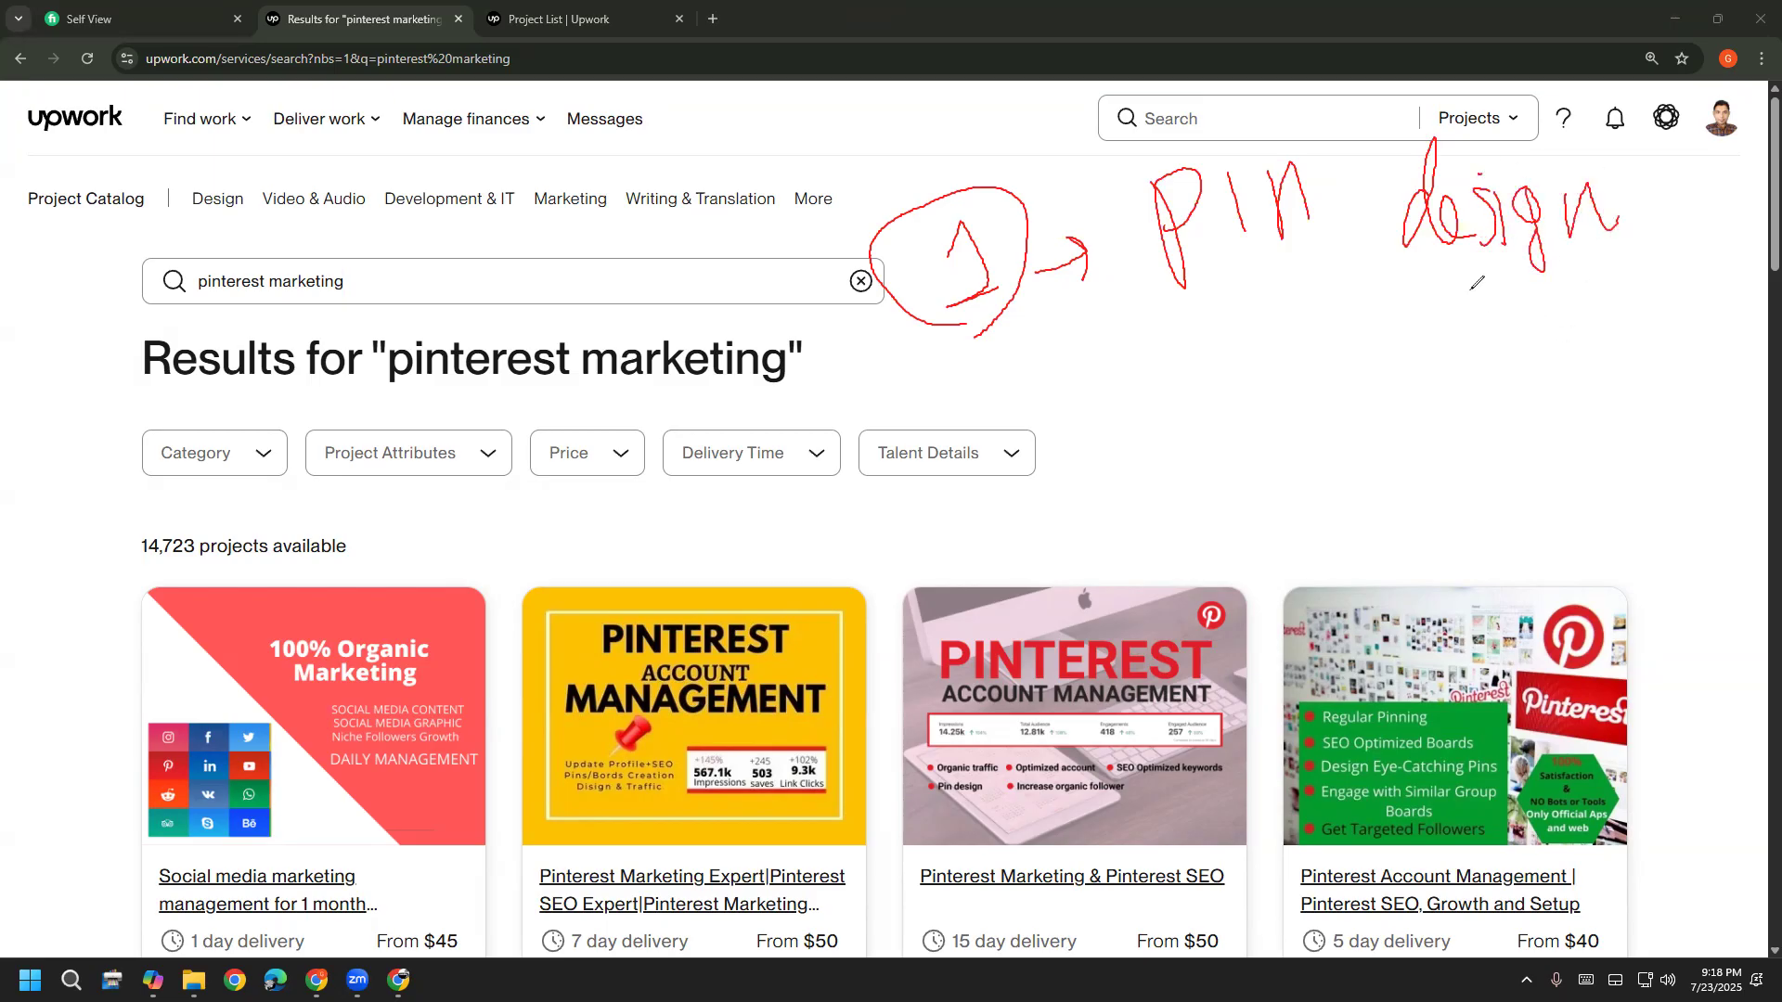
{"action": "mouse_move", "coordinate": [1009, 136]}
{"action": "left_mouse_down"}
{"action": "mouse_move", "coordinate": [1019, 190]}
{"action": "mouse_move", "coordinate": [1075, 102]}
{"action": "left_mouse_up"}
{"action": "mouse_move", "coordinate": [1026, 197]}
{"action": "left_mouse_down"}
{"action": "mouse_move", "coordinate": [1045, 75]}
{"action": "mouse_move", "coordinate": [1019, 190]}
{"action": "mouse_move", "coordinate": [1038, 186]}
{"action": "left_mouse_up"}
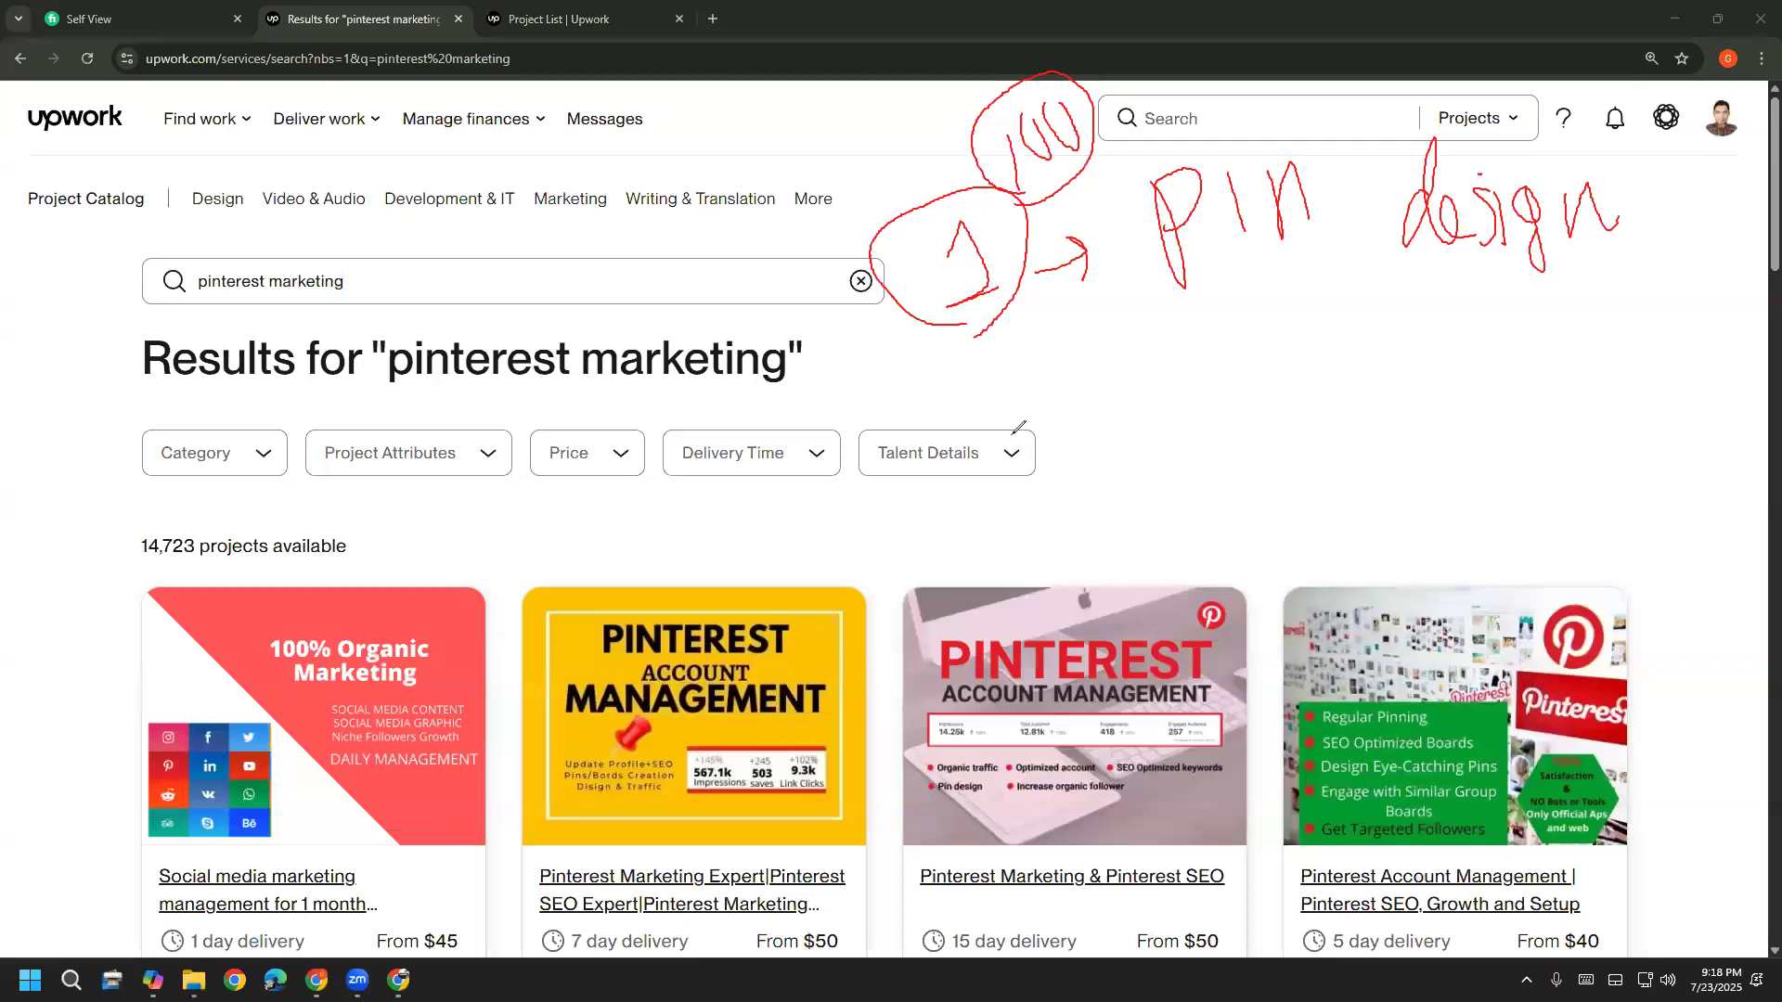
Handwrite a circled 2 with an arrow to "pinterest acc man", and add a circled two-line note beneath that text
{"action": "mouse_move", "coordinate": [1031, 384]}
{"action": "left_mouse_down"}
{"action": "mouse_move", "coordinate": [1073, 368]}
{"action": "mouse_move", "coordinate": [1091, 422]}
{"action": "left_mouse_up"}
{"action": "mouse_move", "coordinate": [1080, 331]}
{"action": "left_mouse_down"}
{"action": "mouse_move", "coordinate": [1059, 465]}
{"action": "mouse_move", "coordinate": [1078, 336]}
{"action": "mouse_move", "coordinate": [1149, 358]}
{"action": "mouse_move", "coordinate": [1140, 373]}
{"action": "left_mouse_up"}
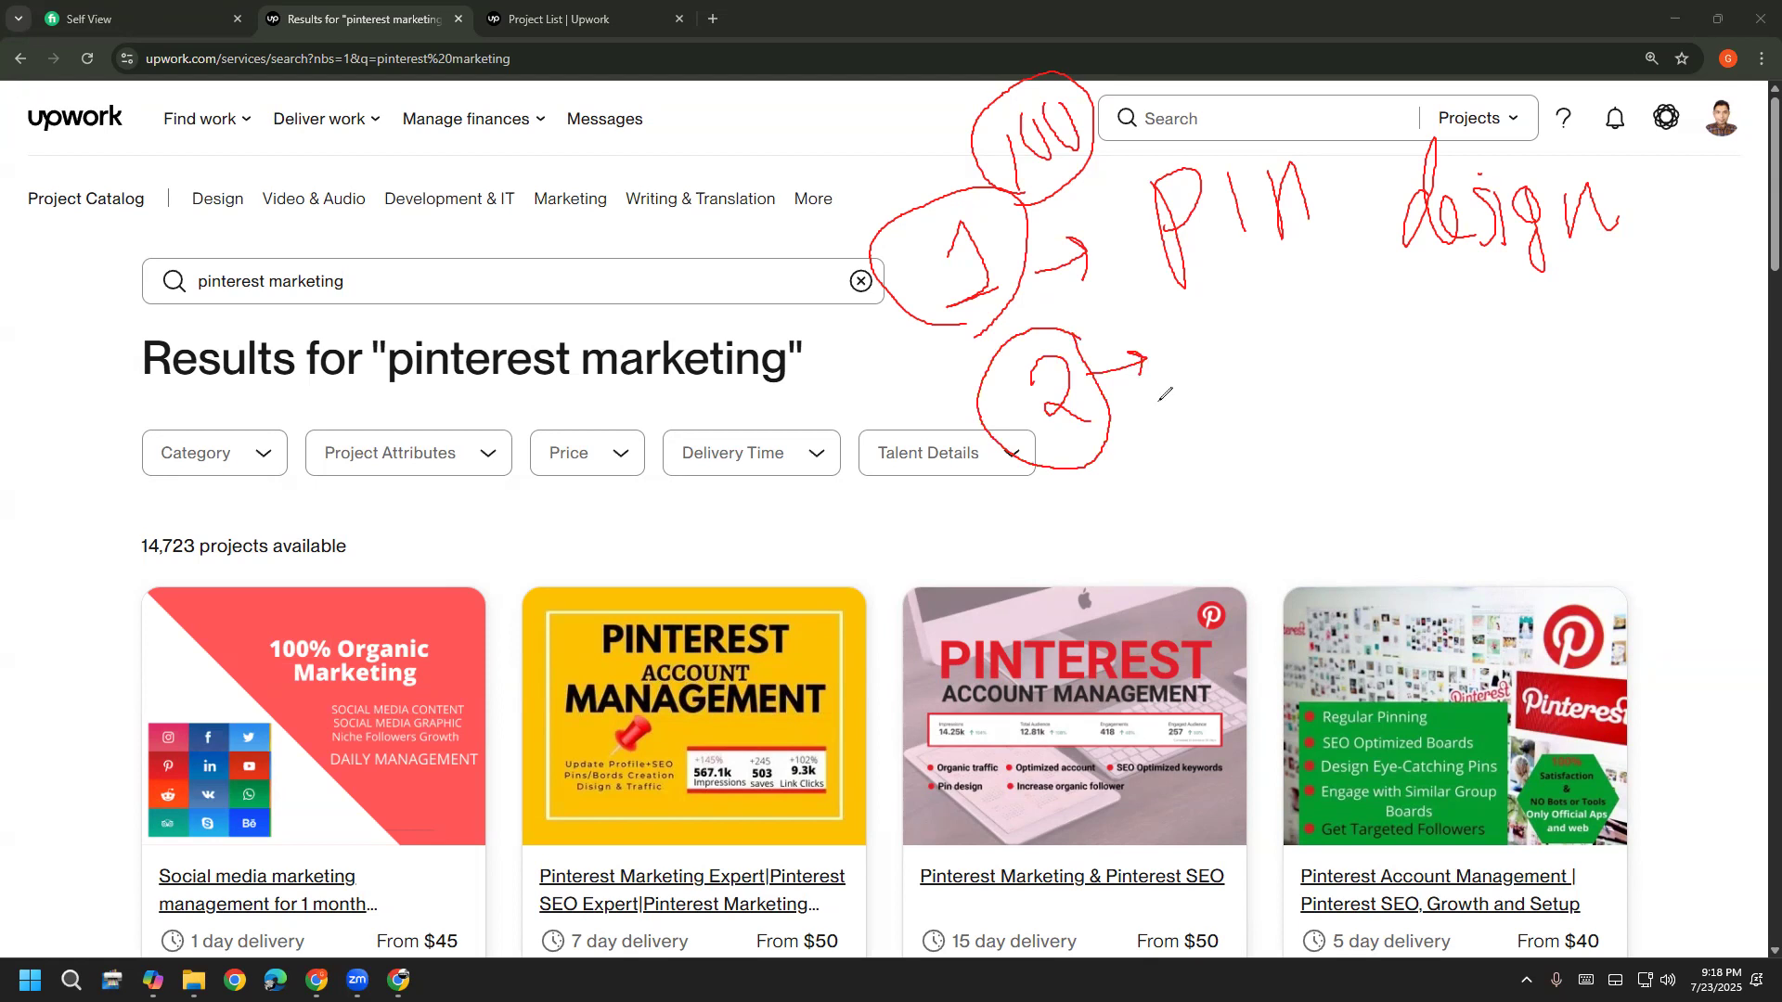
{"action": "mouse_move", "coordinate": [1205, 313]}
{"action": "left_mouse_down"}
{"action": "mouse_move", "coordinate": [1235, 422]}
{"action": "mouse_move", "coordinate": [1228, 345]}
{"action": "mouse_move", "coordinate": [1341, 321]}
{"action": "left_mouse_up"}
{"action": "left_click", "coordinate": [1255, 292]}
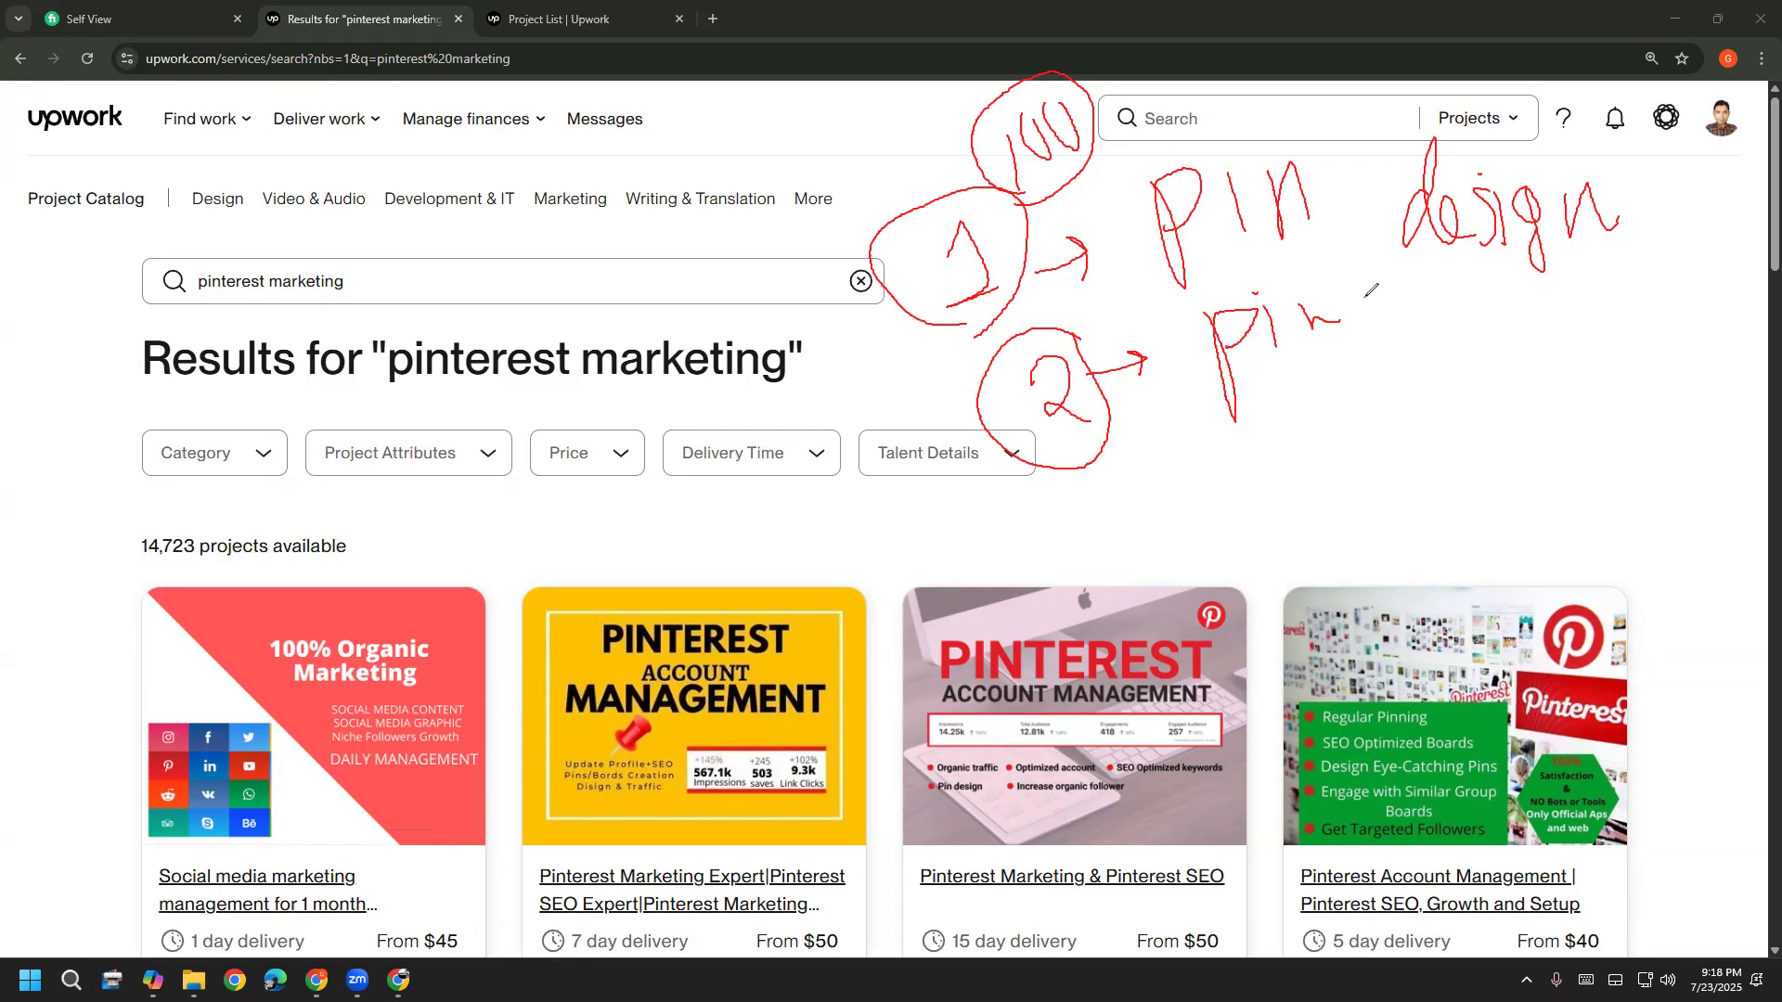
{"action": "mouse_move", "coordinate": [1320, 246]}
{"action": "left_mouse_down"}
{"action": "mouse_move", "coordinate": [1337, 311]}
{"action": "mouse_move", "coordinate": [1361, 283]}
{"action": "mouse_move", "coordinate": [1397, 314]}
{"action": "mouse_move", "coordinate": [1456, 286]}
{"action": "mouse_move", "coordinate": [1554, 333]}
{"action": "mouse_move", "coordinate": [1669, 320]}
{"action": "mouse_move", "coordinate": [1752, 276]}
{"action": "left_mouse_up"}
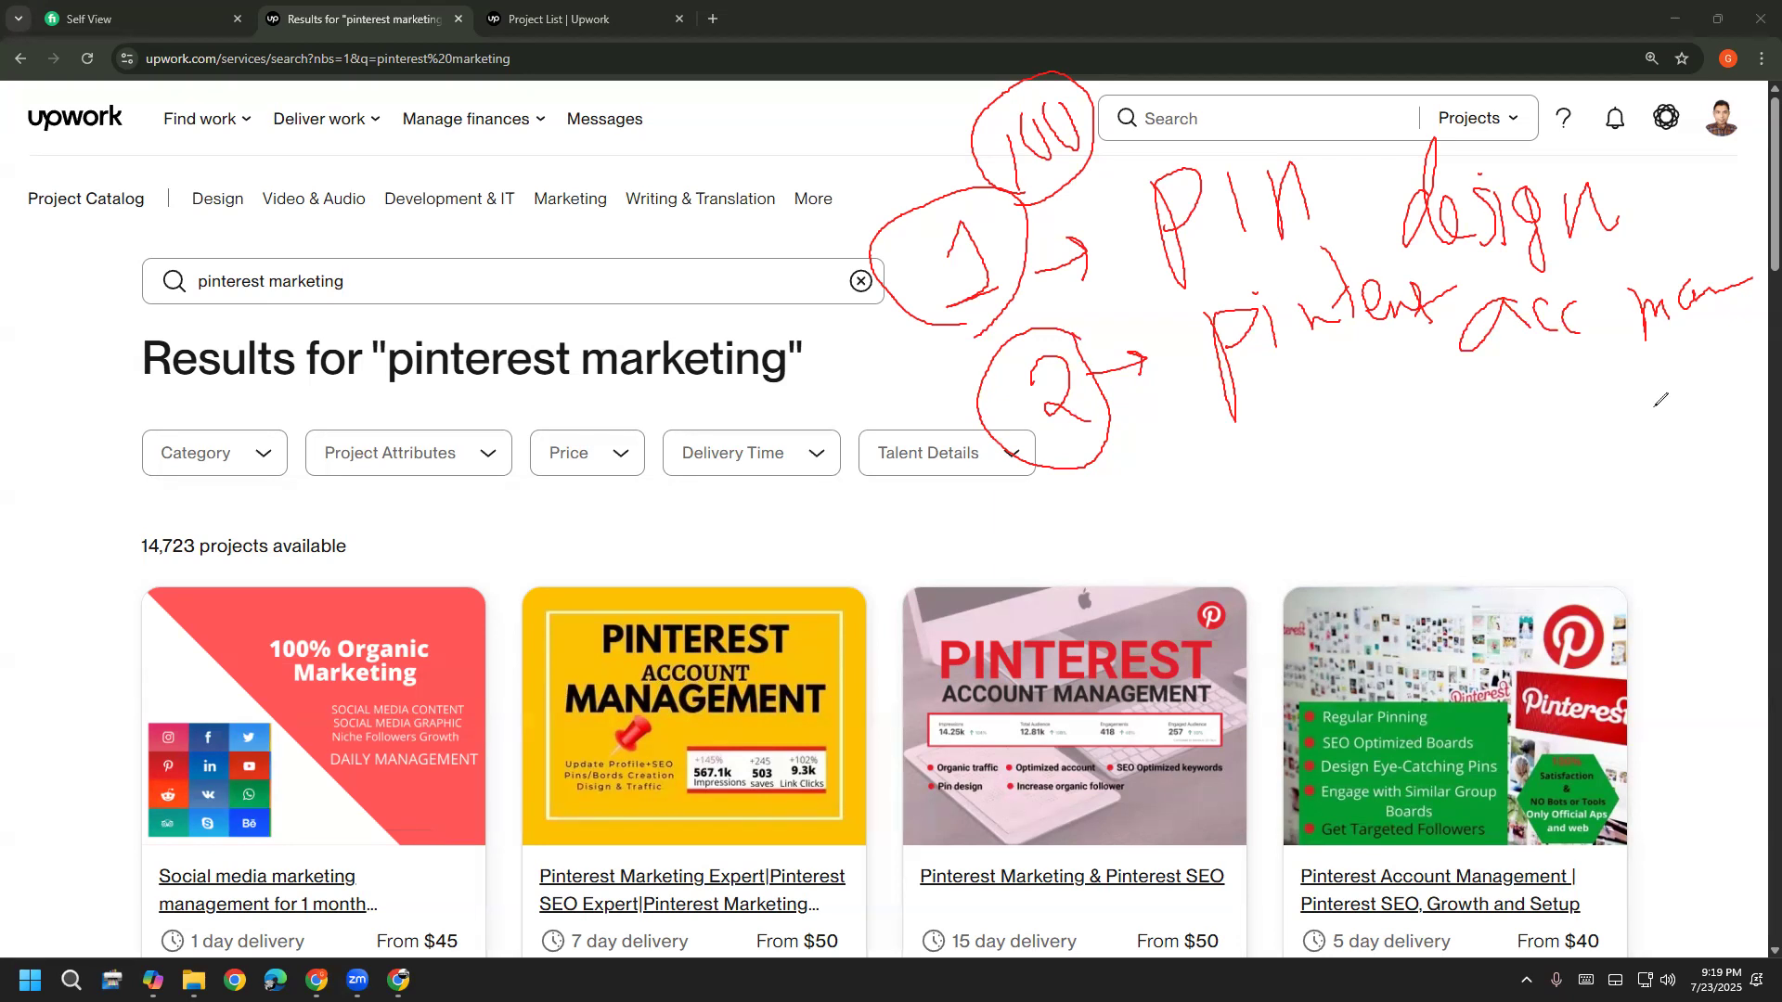
{"action": "left_click_drag", "start_coordinate": [1493, 418], "coordinate": [1470, 439]}
{"action": "mouse_move", "coordinate": [1525, 381]}
{"action": "left_mouse_down"}
{"action": "mouse_move", "coordinate": [1526, 430]}
{"action": "mouse_move", "coordinate": [1548, 372]}
{"action": "mouse_move", "coordinate": [1571, 383]}
{"action": "mouse_move", "coordinate": [1588, 362]}
{"action": "mouse_move", "coordinate": [1607, 409]}
{"action": "mouse_move", "coordinate": [1639, 390]}
{"action": "mouse_move", "coordinate": [1617, 406]}
{"action": "left_mouse_up"}
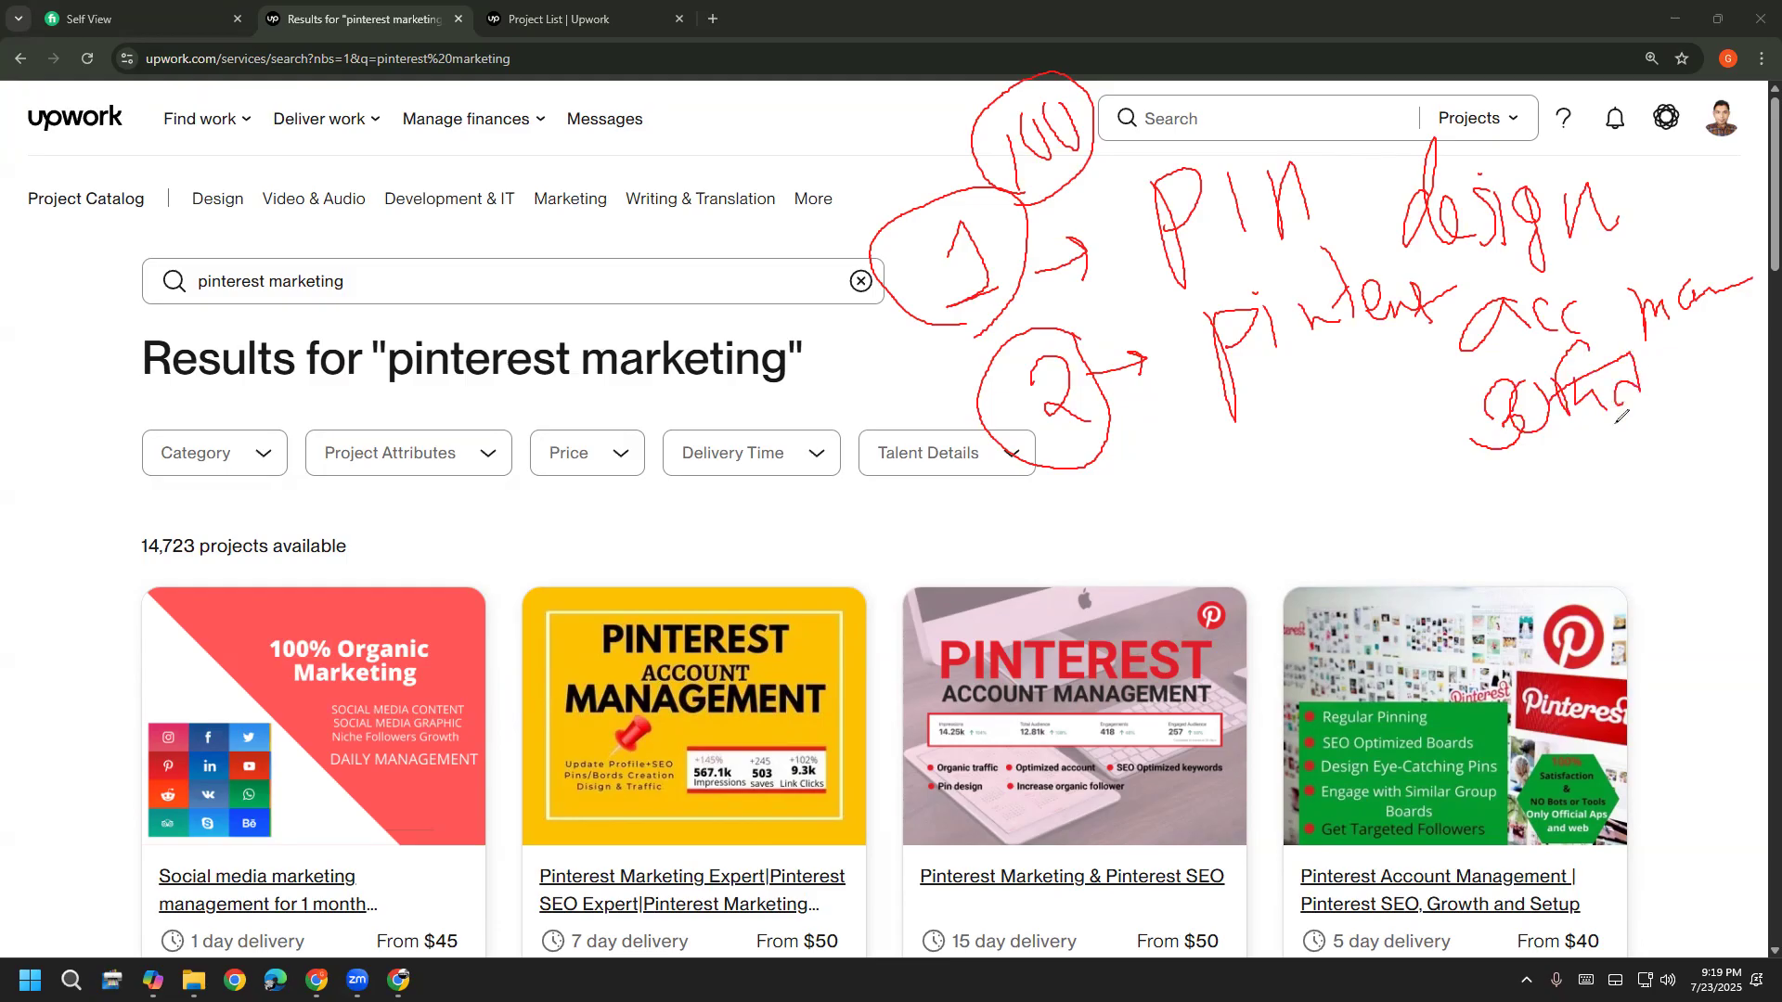
{"action": "mouse_move", "coordinate": [1508, 469]}
{"action": "left_mouse_down"}
{"action": "mouse_move", "coordinate": [1556, 507]}
{"action": "mouse_move", "coordinate": [1524, 532]}
{"action": "left_mouse_up"}
{"action": "mouse_move", "coordinate": [1569, 436]}
{"action": "left_mouse_down"}
{"action": "mouse_move", "coordinate": [1578, 487]}
{"action": "mouse_move", "coordinate": [1569, 444]}
{"action": "mouse_move", "coordinate": [1613, 469]}
{"action": "mouse_move", "coordinate": [1652, 391]}
{"action": "left_mouse_up"}
{"action": "mouse_move", "coordinate": [1578, 541]}
{"action": "left_mouse_down"}
{"action": "mouse_move", "coordinate": [1661, 333]}
{"action": "mouse_move", "coordinate": [1436, 436]}
{"action": "mouse_move", "coordinate": [1635, 544]}
{"action": "mouse_move", "coordinate": [1626, 513]}
{"action": "left_mouse_up"}
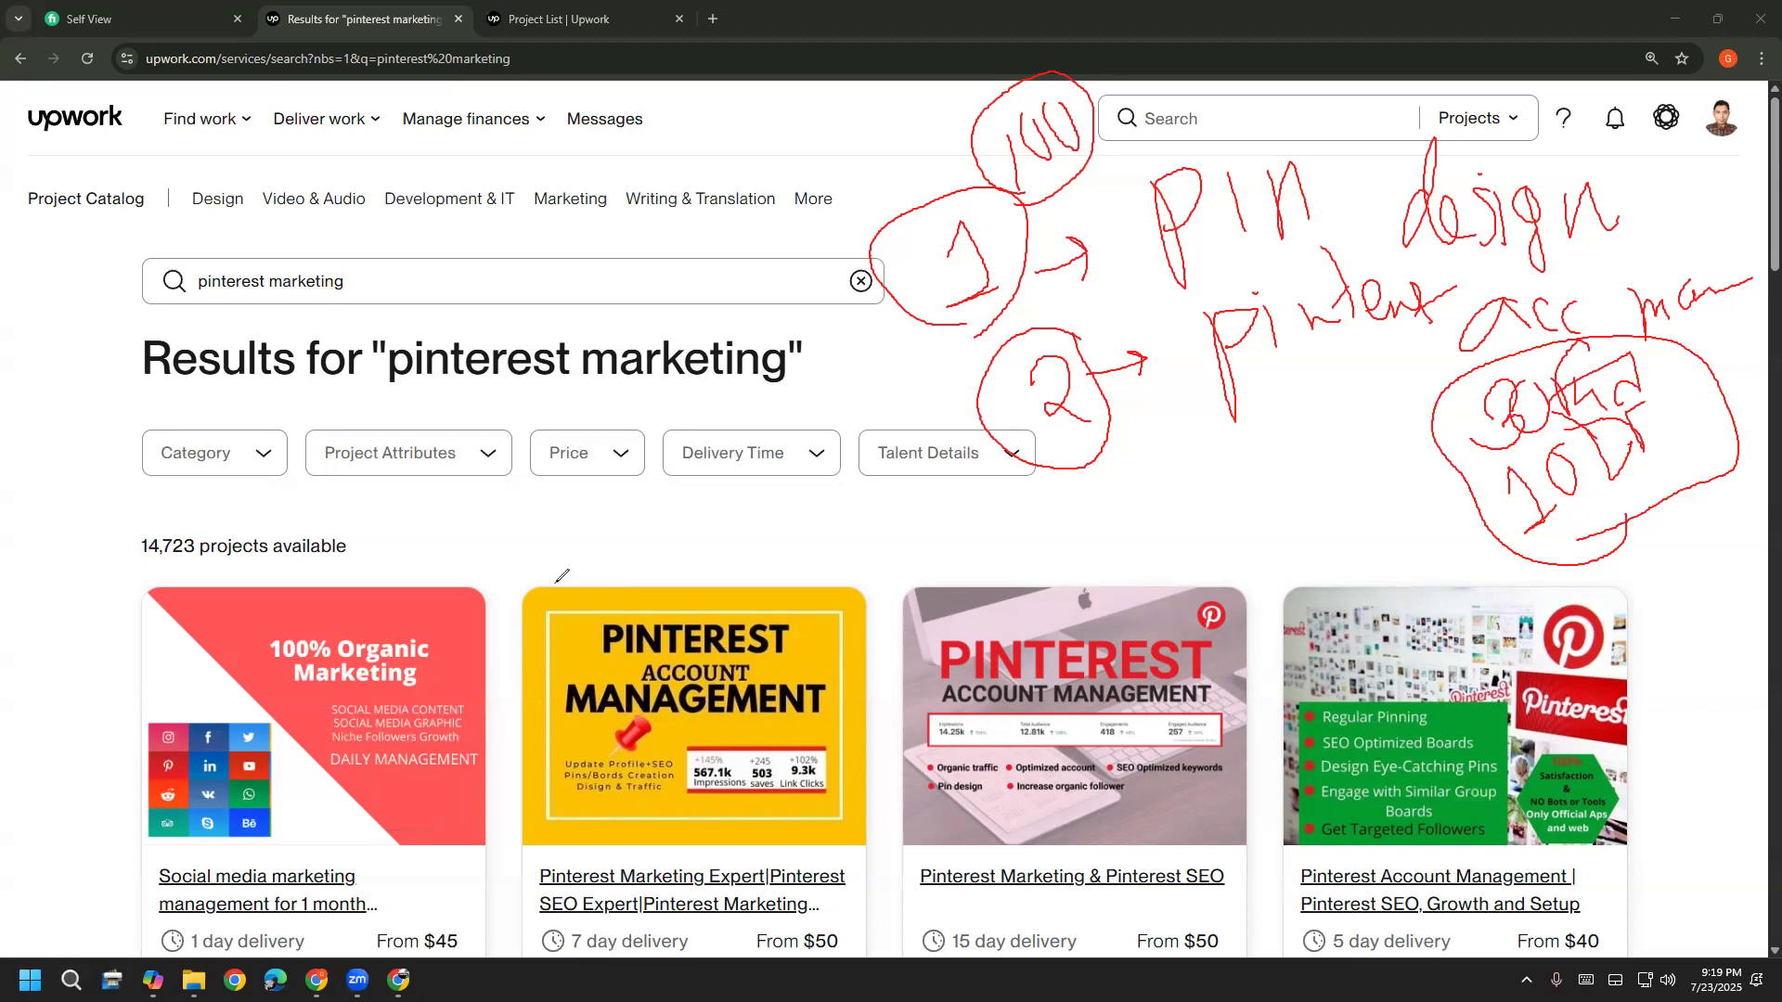
Handwrite a circled 3 with a short note beside it over the project cards, and clear all the annotations
{"action": "mouse_move", "coordinate": [467, 550]}
{"action": "left_mouse_down"}
{"action": "mouse_move", "coordinate": [546, 530]}
{"action": "mouse_move", "coordinate": [489, 598]}
{"action": "mouse_move", "coordinate": [571, 552]}
{"action": "mouse_move", "coordinate": [445, 538]}
{"action": "mouse_move", "coordinate": [559, 637]}
{"action": "left_mouse_up"}
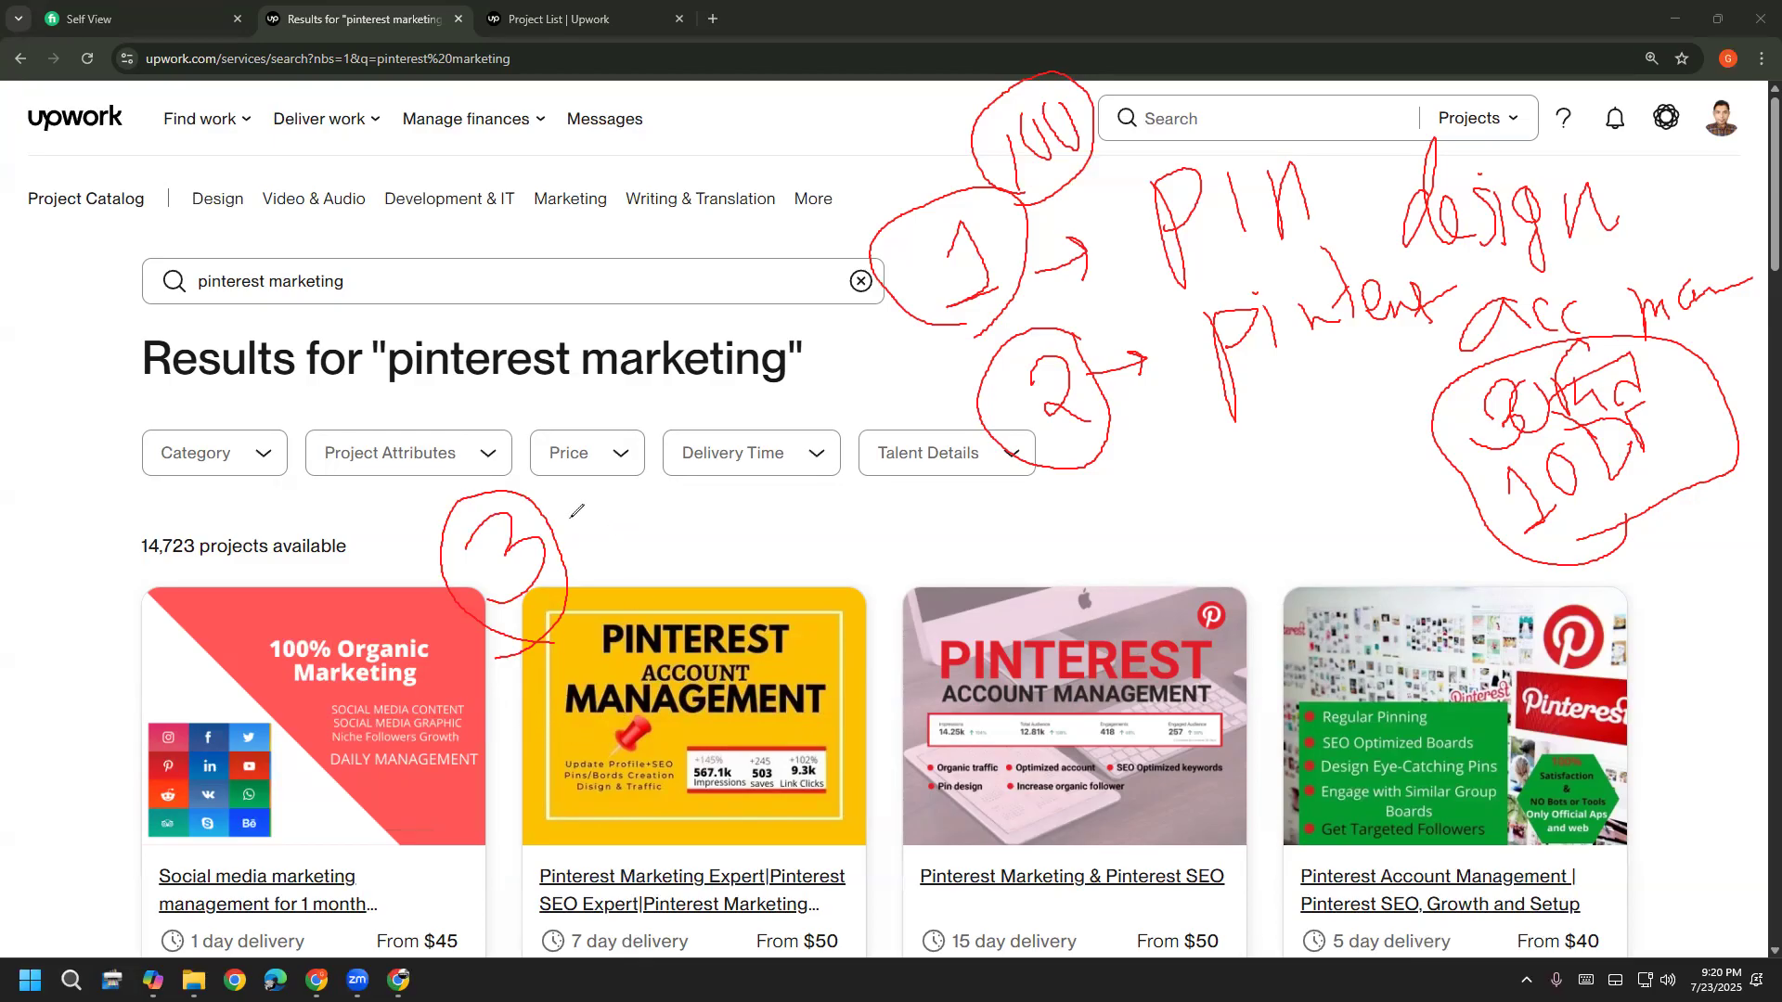
{"action": "mouse_move", "coordinate": [567, 547]}
{"action": "left_mouse_down"}
{"action": "mouse_move", "coordinate": [580, 492]}
{"action": "mouse_move", "coordinate": [622, 602]}
{"action": "left_mouse_up"}
{"action": "mouse_move", "coordinate": [654, 457]}
{"action": "left_mouse_down"}
{"action": "mouse_move", "coordinate": [631, 466]}
{"action": "mouse_move", "coordinate": [650, 536]}
{"action": "mouse_move", "coordinate": [665, 492]}
{"action": "mouse_move", "coordinate": [686, 546]}
{"action": "left_mouse_up"}
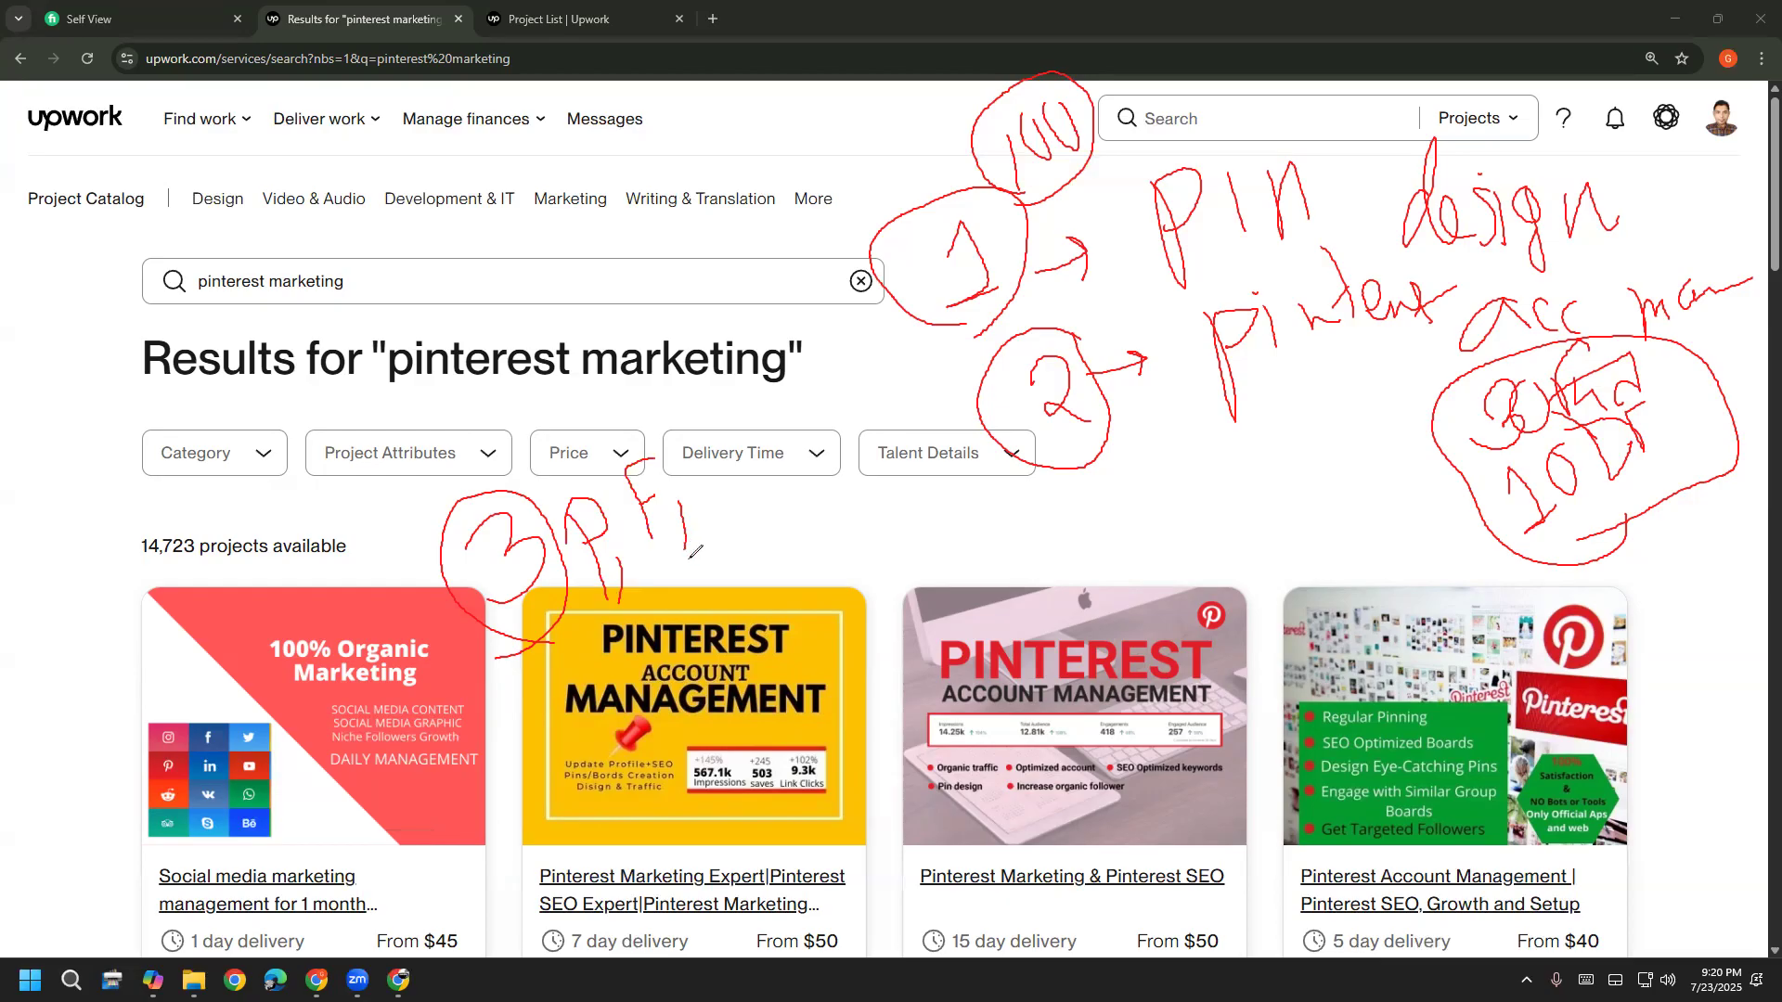
{"action": "mouse_move", "coordinate": [710, 462]}
{"action": "left_mouse_down"}
{"action": "mouse_move", "coordinate": [722, 444]}
{"action": "mouse_move", "coordinate": [774, 542]}
{"action": "left_mouse_up"}
{"action": "left_click", "coordinate": [85, 620]}
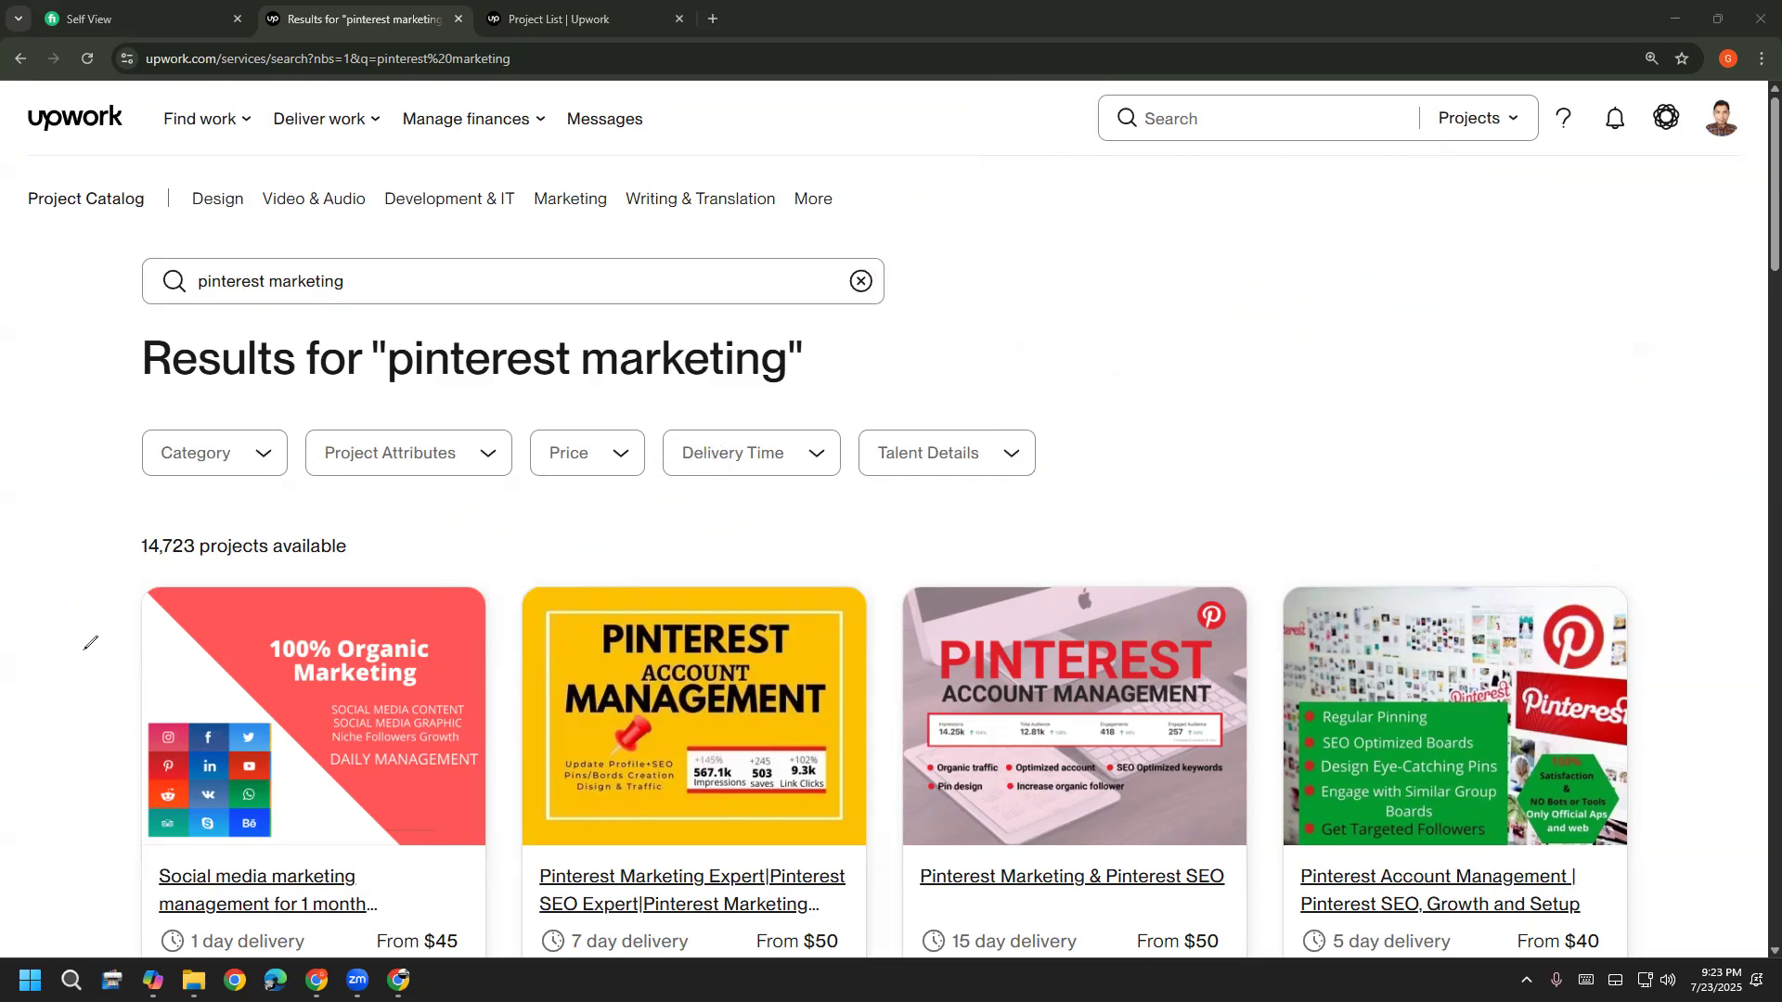
Examine the prices, ratings and review counts on the first two rows of pinterest marketing project cards
{"action": "left_click", "coordinate": [51, 737]}
{"action": "scroll", "coordinate": [51, 737], "scroll_direction": "down", "scroll_amount": 1}
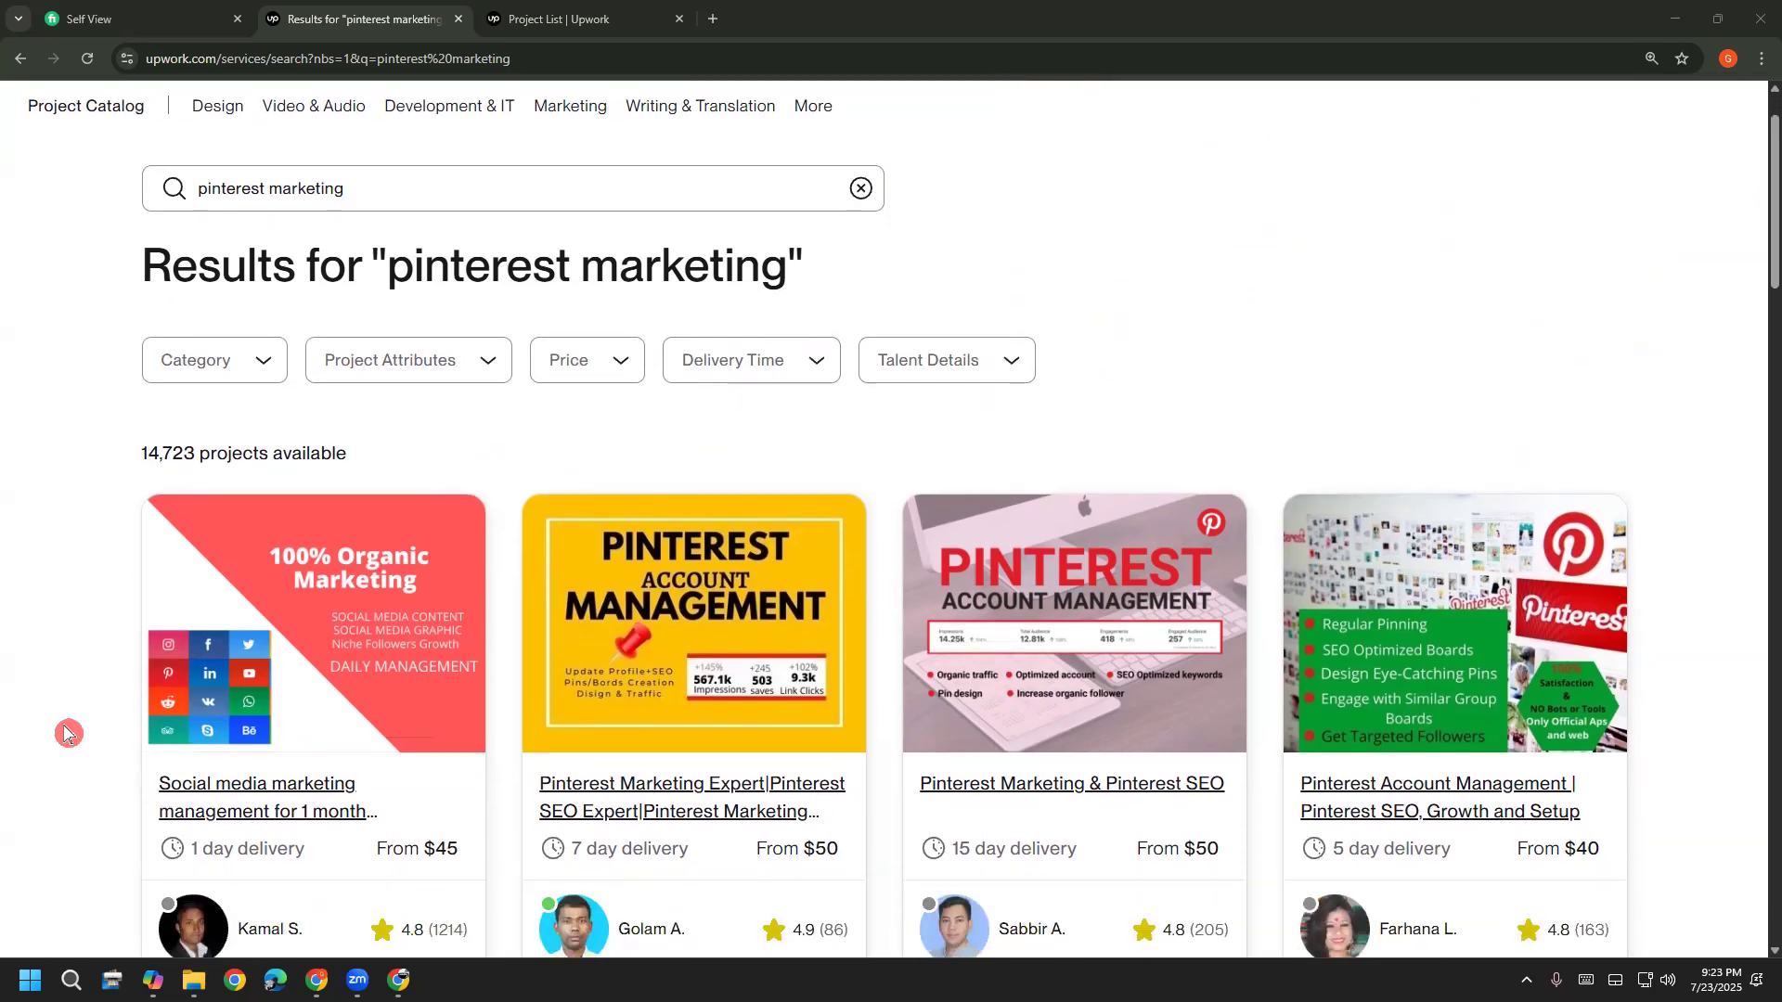
{"action": "scroll", "coordinate": [56, 766], "scroll_direction": "down", "scroll_amount": 2}
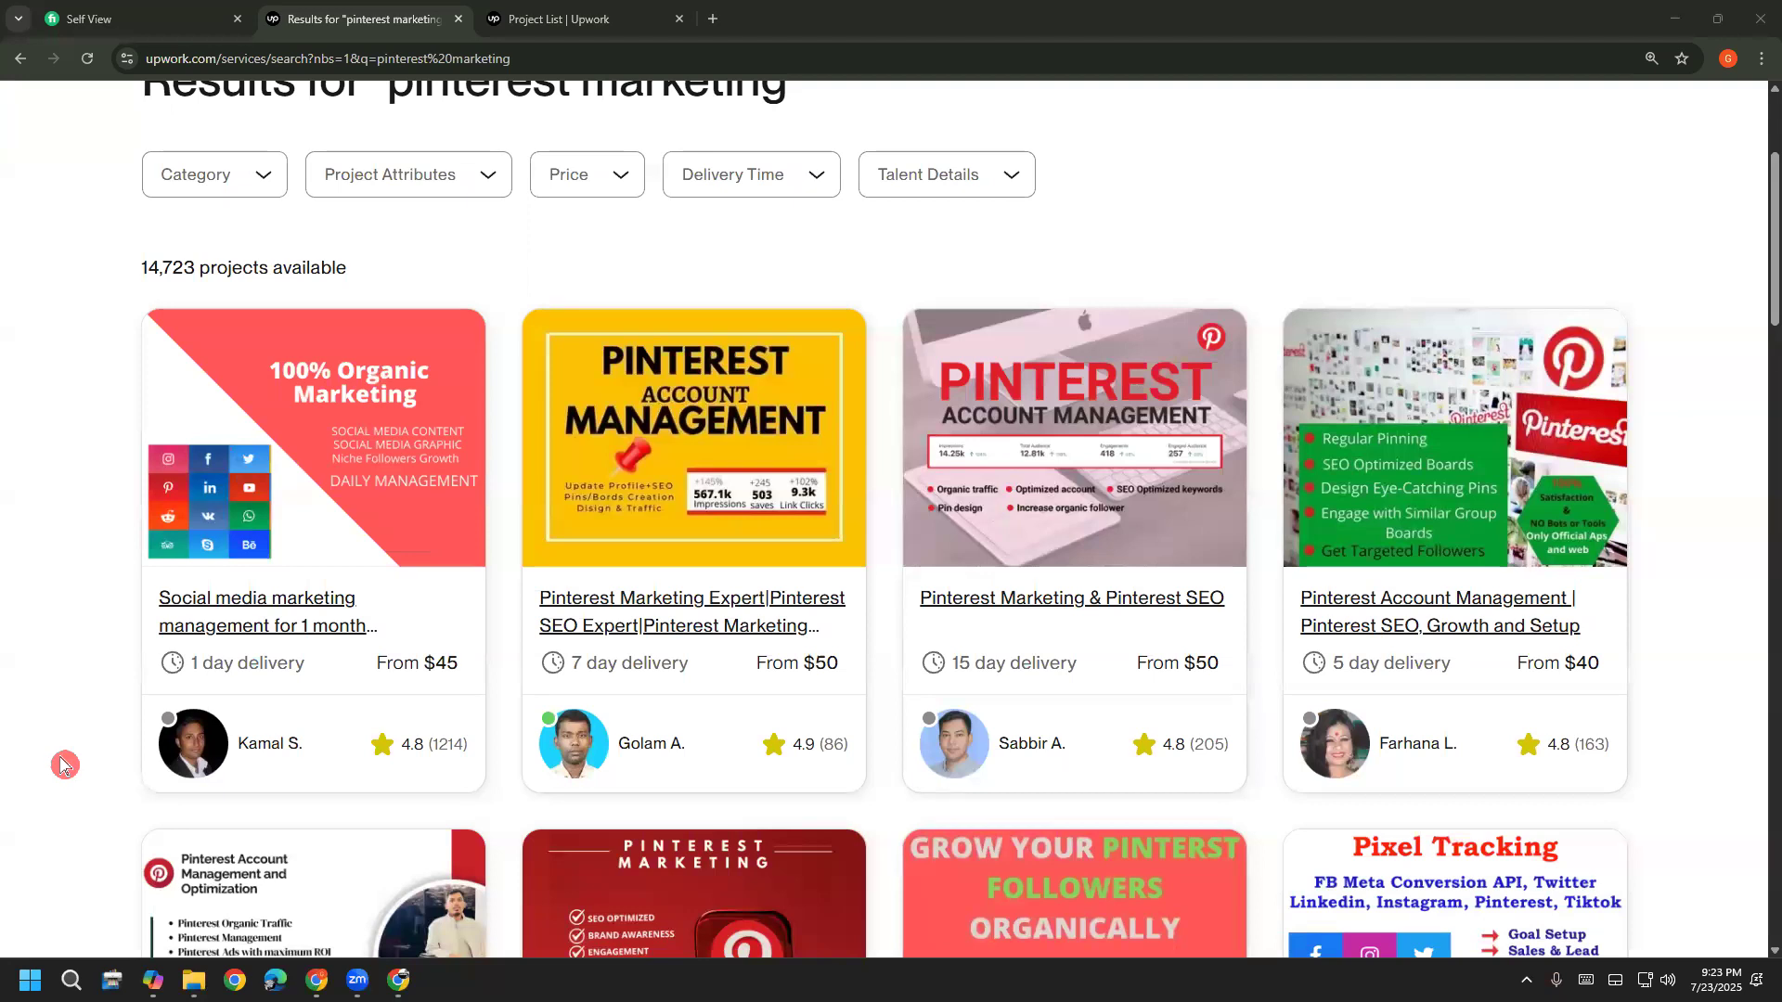
{"action": "scroll", "coordinate": [60, 765], "scroll_direction": "down", "scroll_amount": 3}
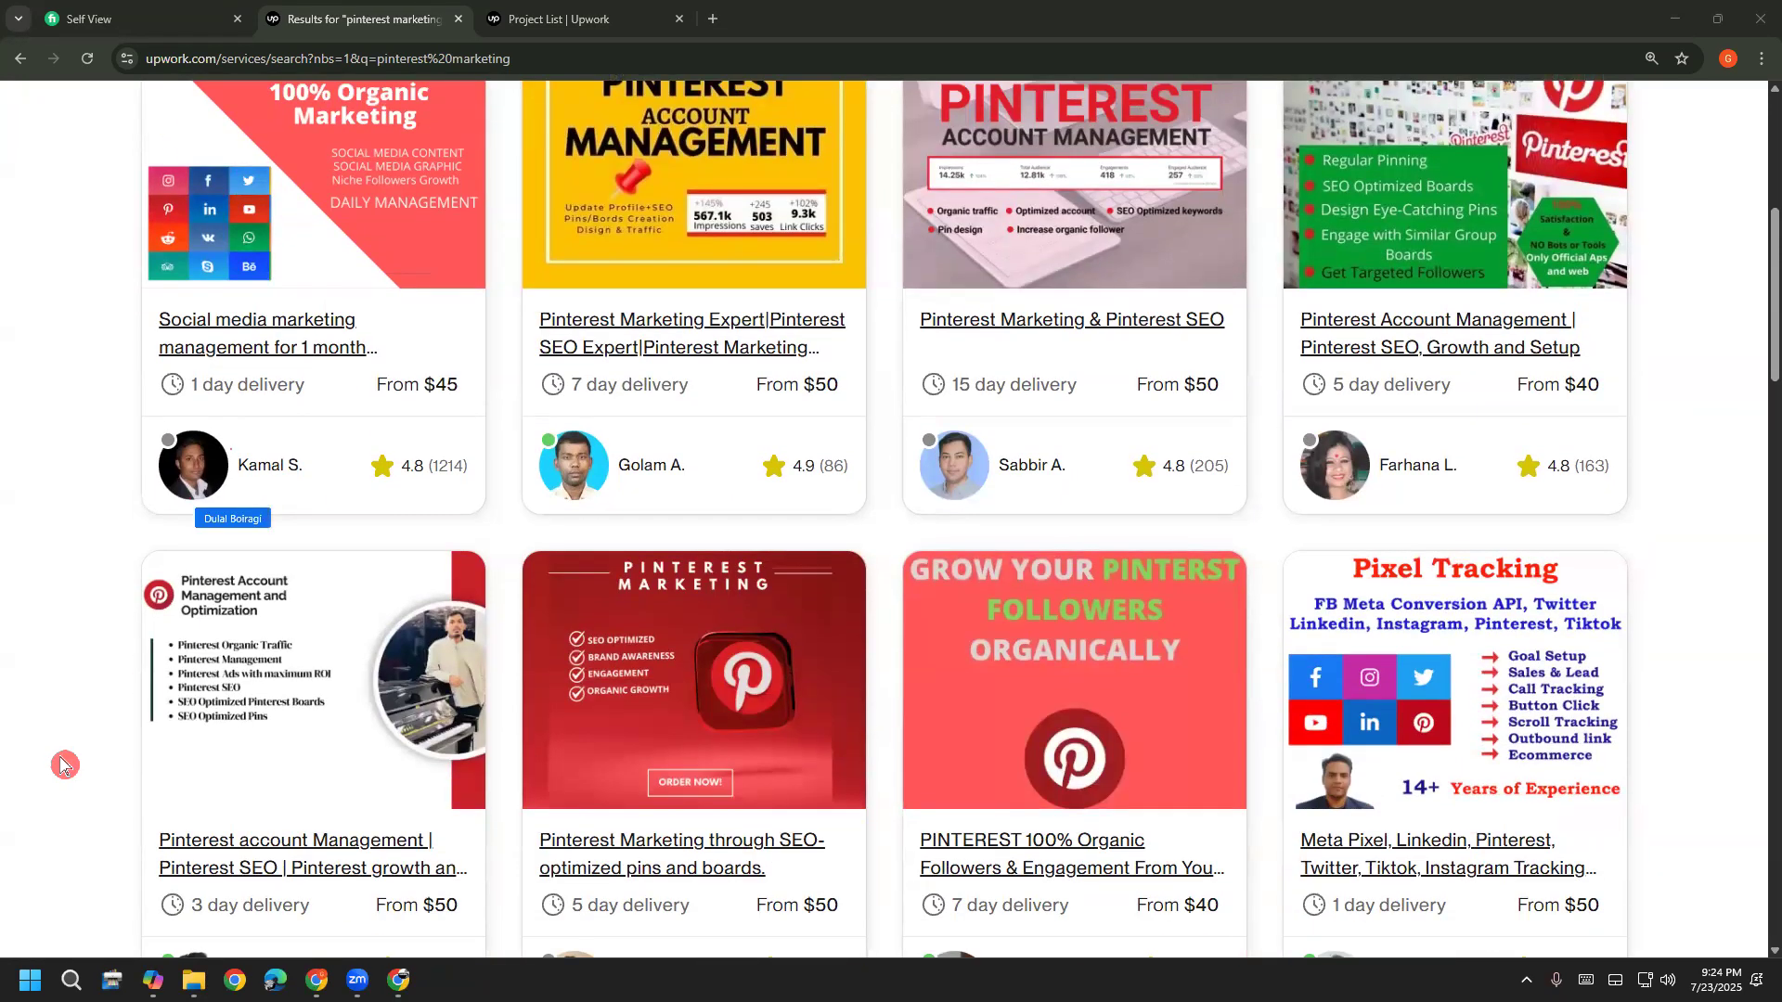
{"action": "scroll", "coordinate": [61, 765], "scroll_direction": "down", "scroll_amount": 1}
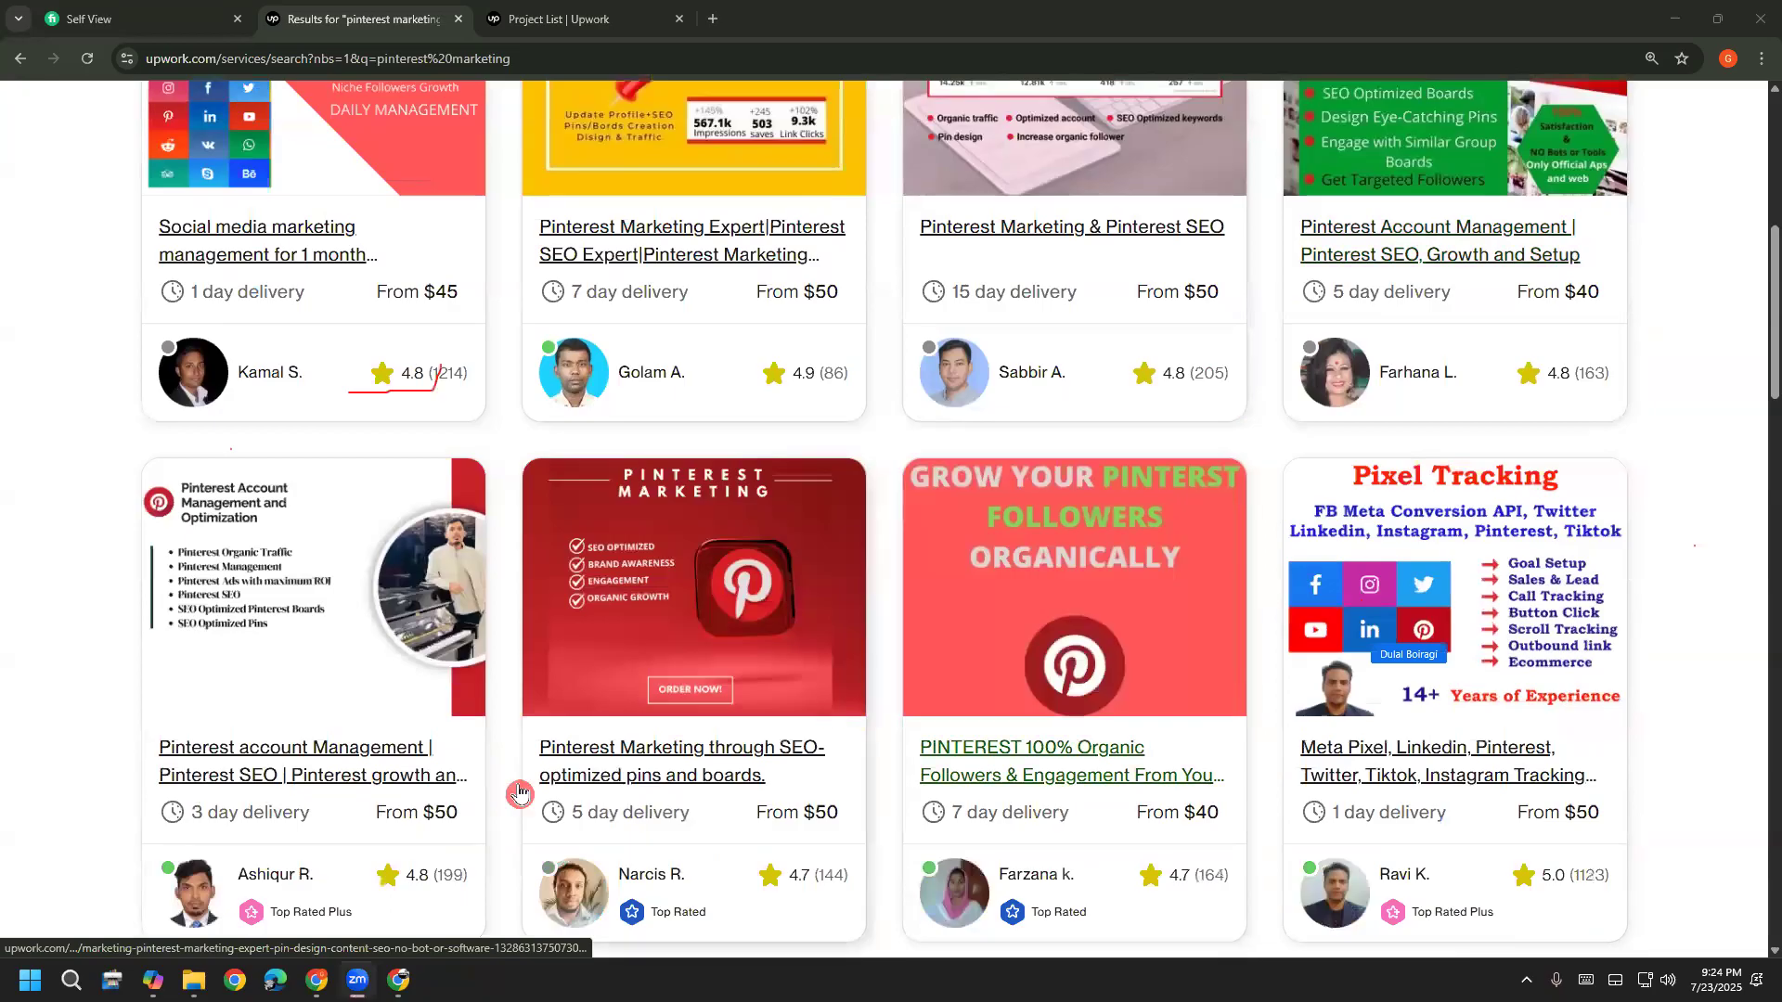
{"action": "scroll", "coordinate": [190, 816], "scroll_direction": "down", "scroll_amount": 1}
{"action": "scroll", "coordinate": [195, 820], "scroll_direction": "up", "scroll_amount": 1}
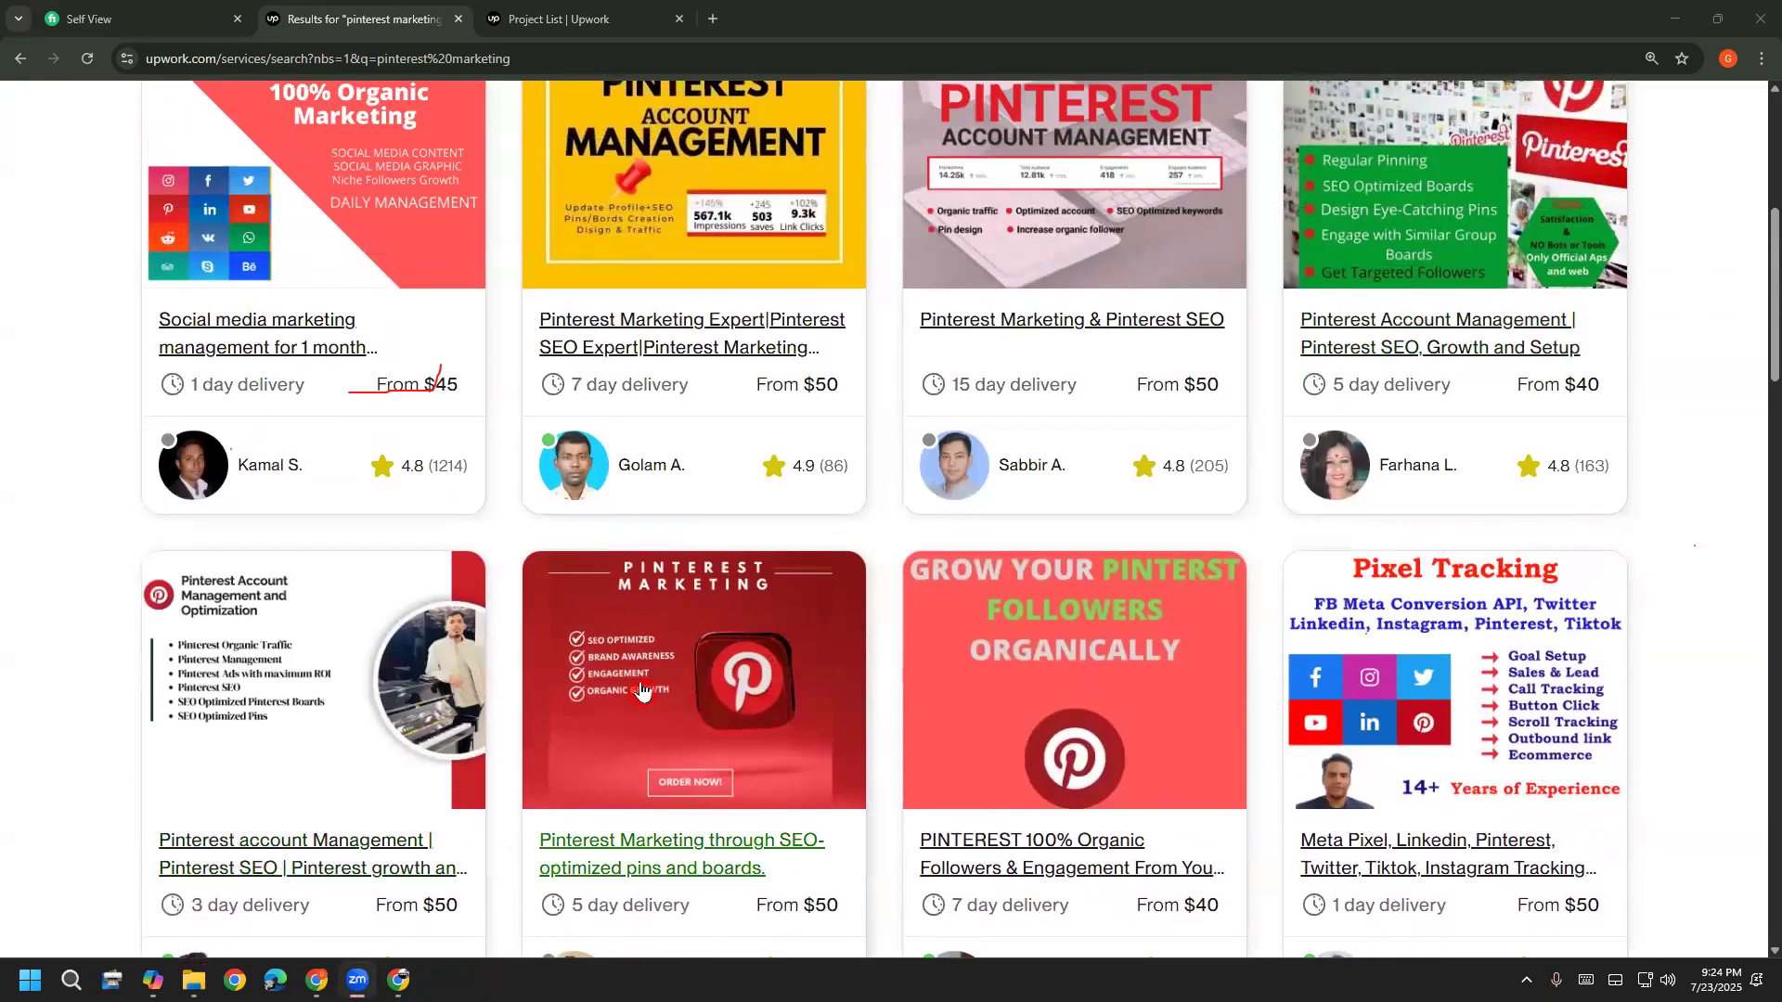
{"action": "scroll", "coordinate": [195, 820], "scroll_direction": "down", "scroll_amount": 1}
{"action": "right_click", "coordinate": [612, 549]}
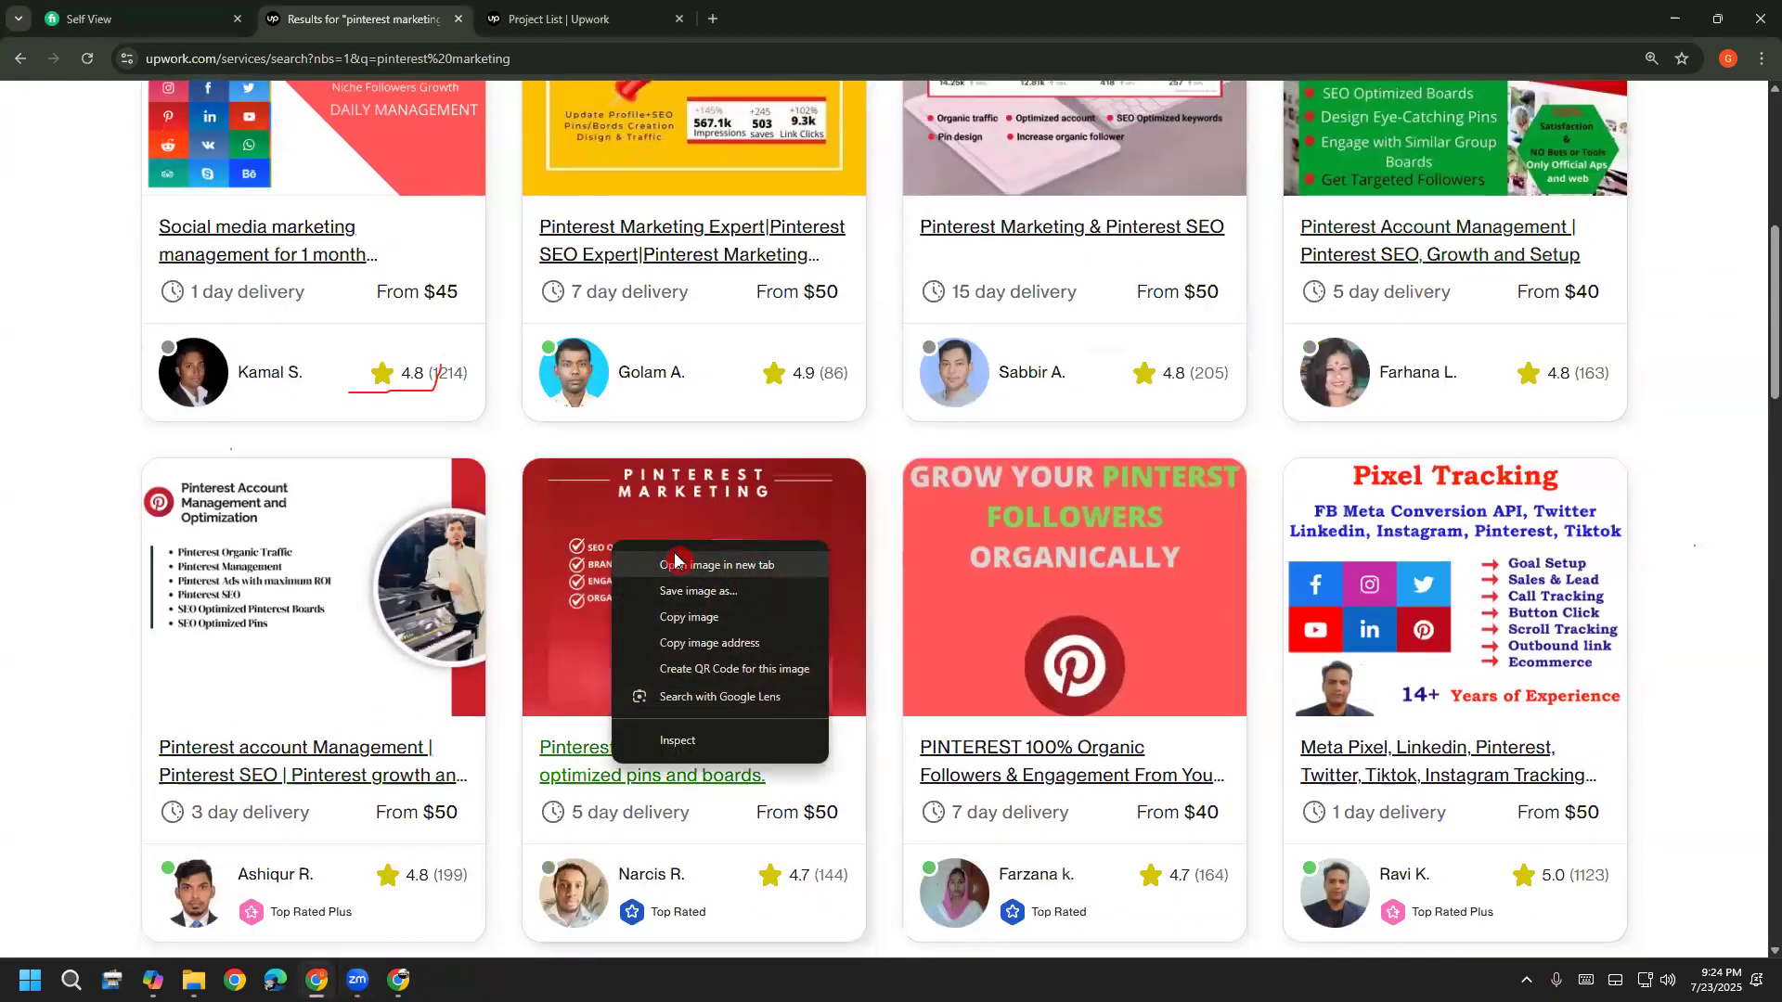
{"action": "left_click", "coordinate": [702, 565]}
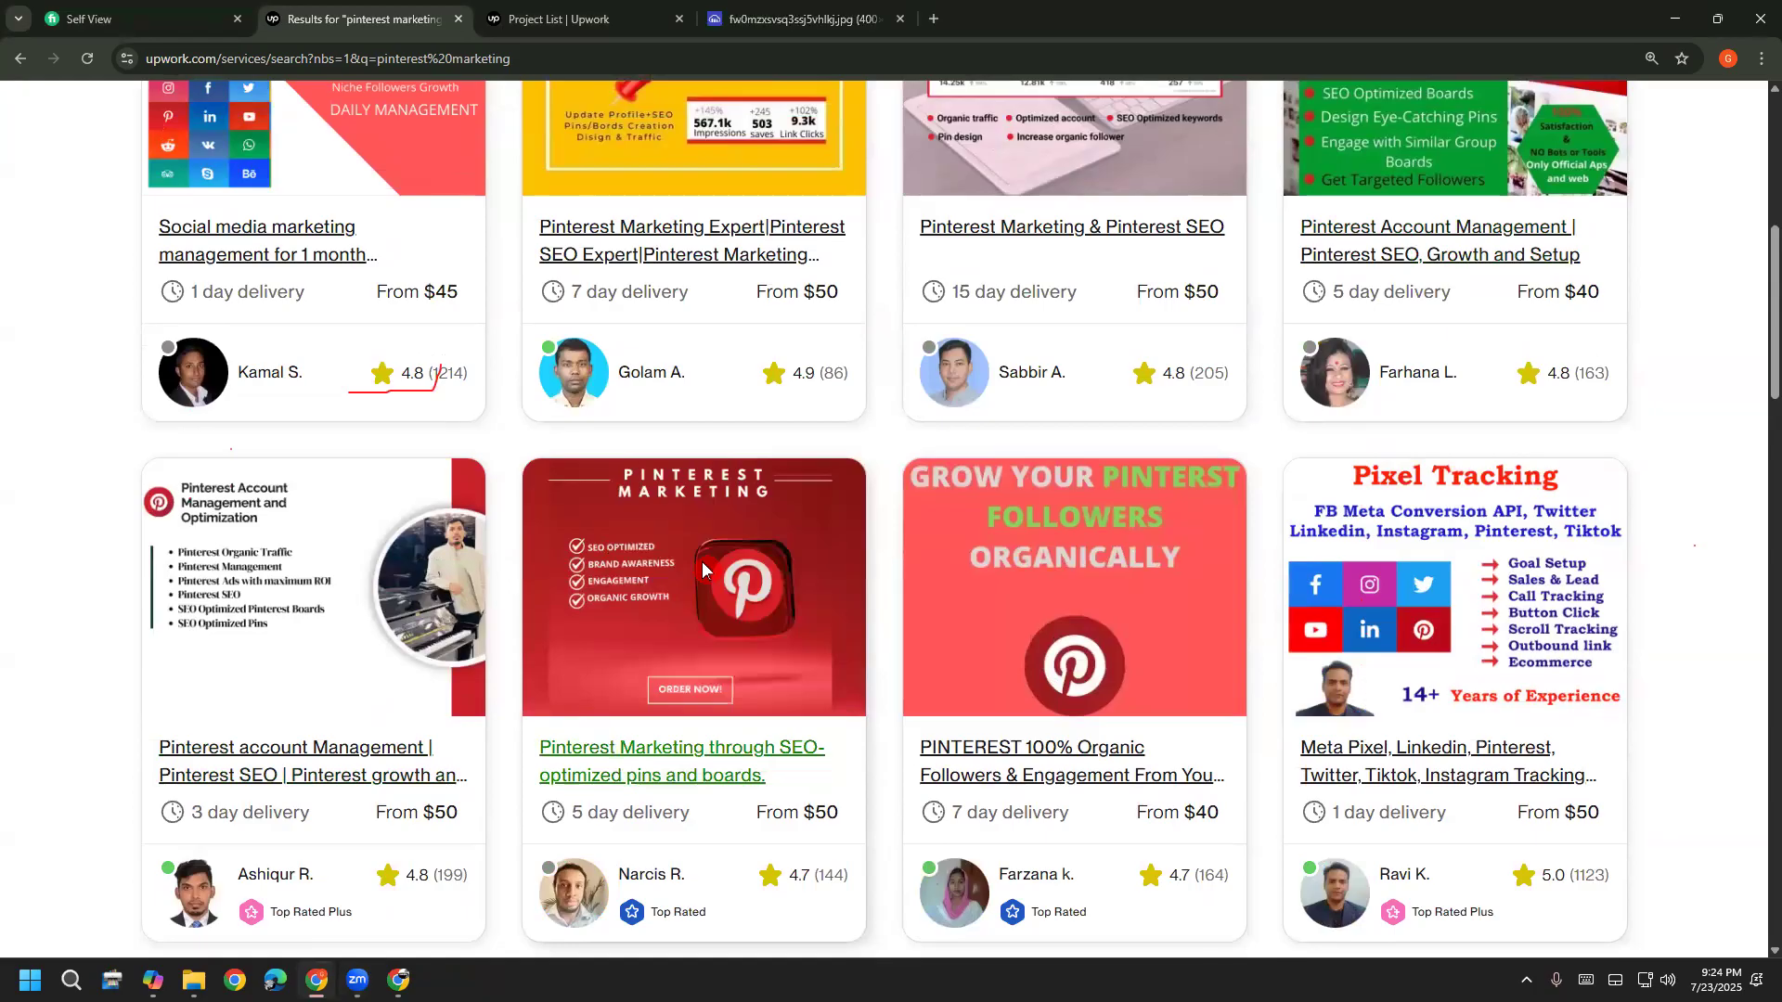
{"action": "right_click", "coordinate": [200, 566]}
{"action": "left_click", "coordinate": [267, 580]}
{"action": "left_click_drag", "start_coordinate": [271, 577], "coordinate": [11, 693]}
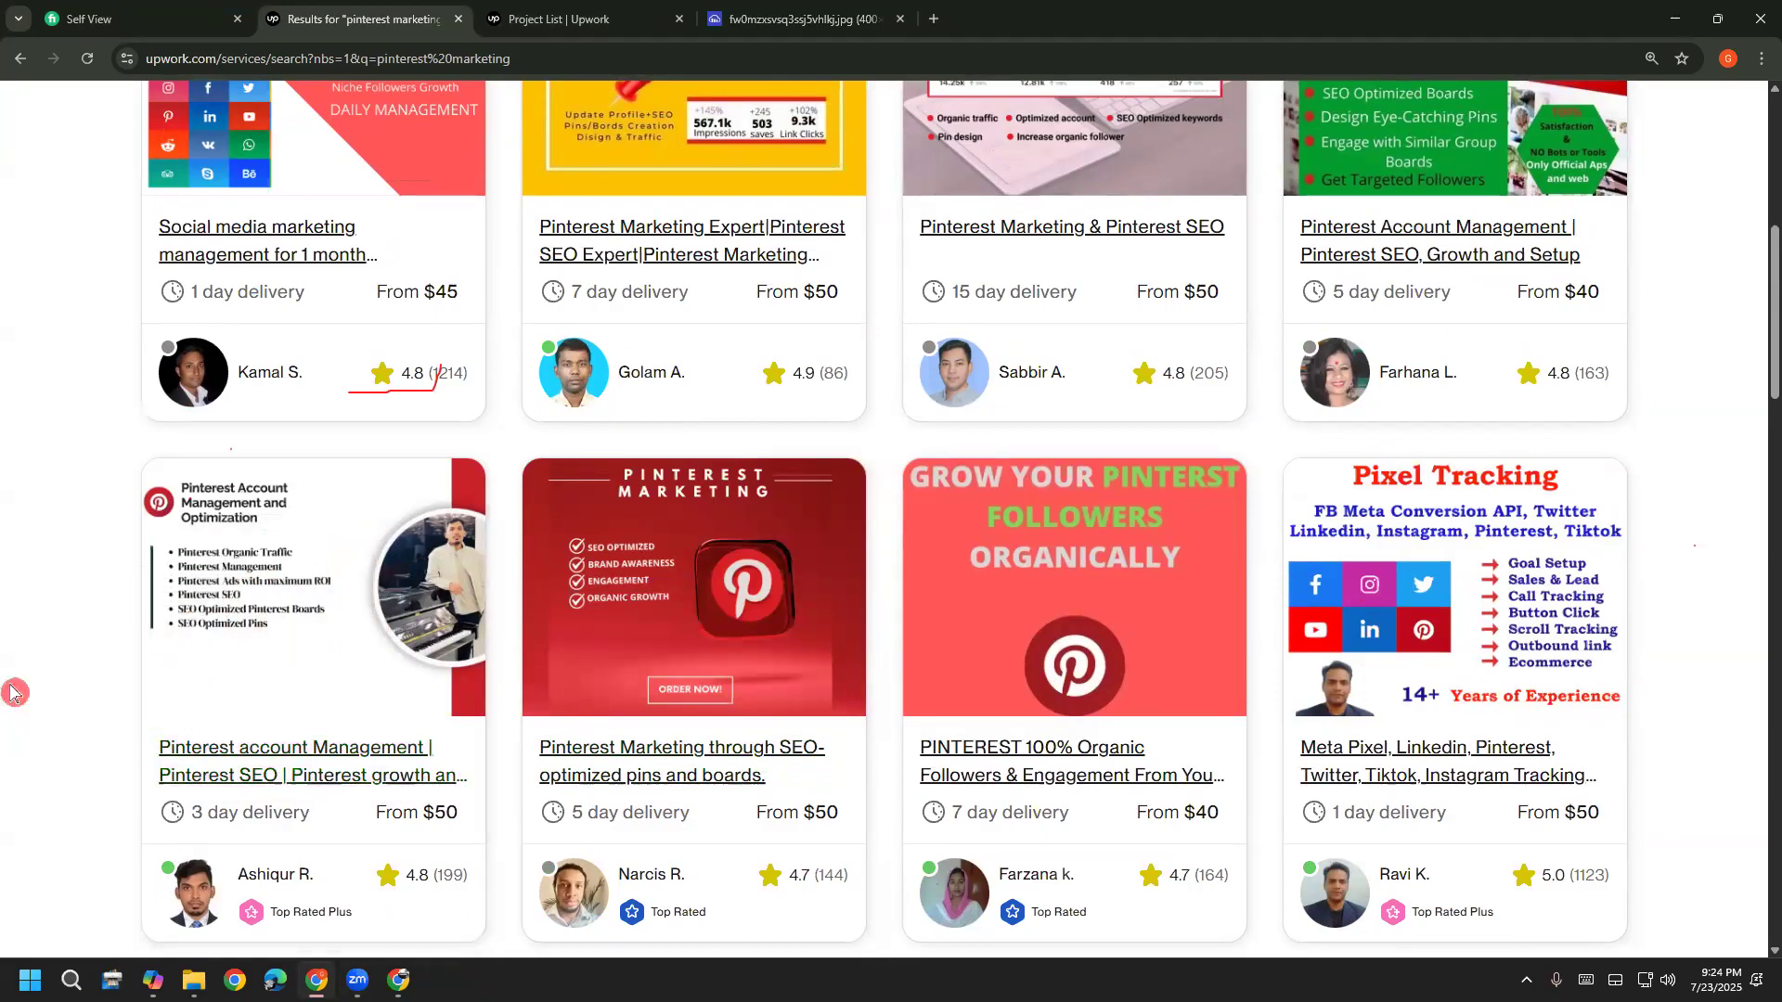
{"action": "right_click", "coordinate": [196, 707]}
{"action": "left_click", "coordinate": [13, 775]}
{"action": "left_click", "coordinate": [532, 15]}
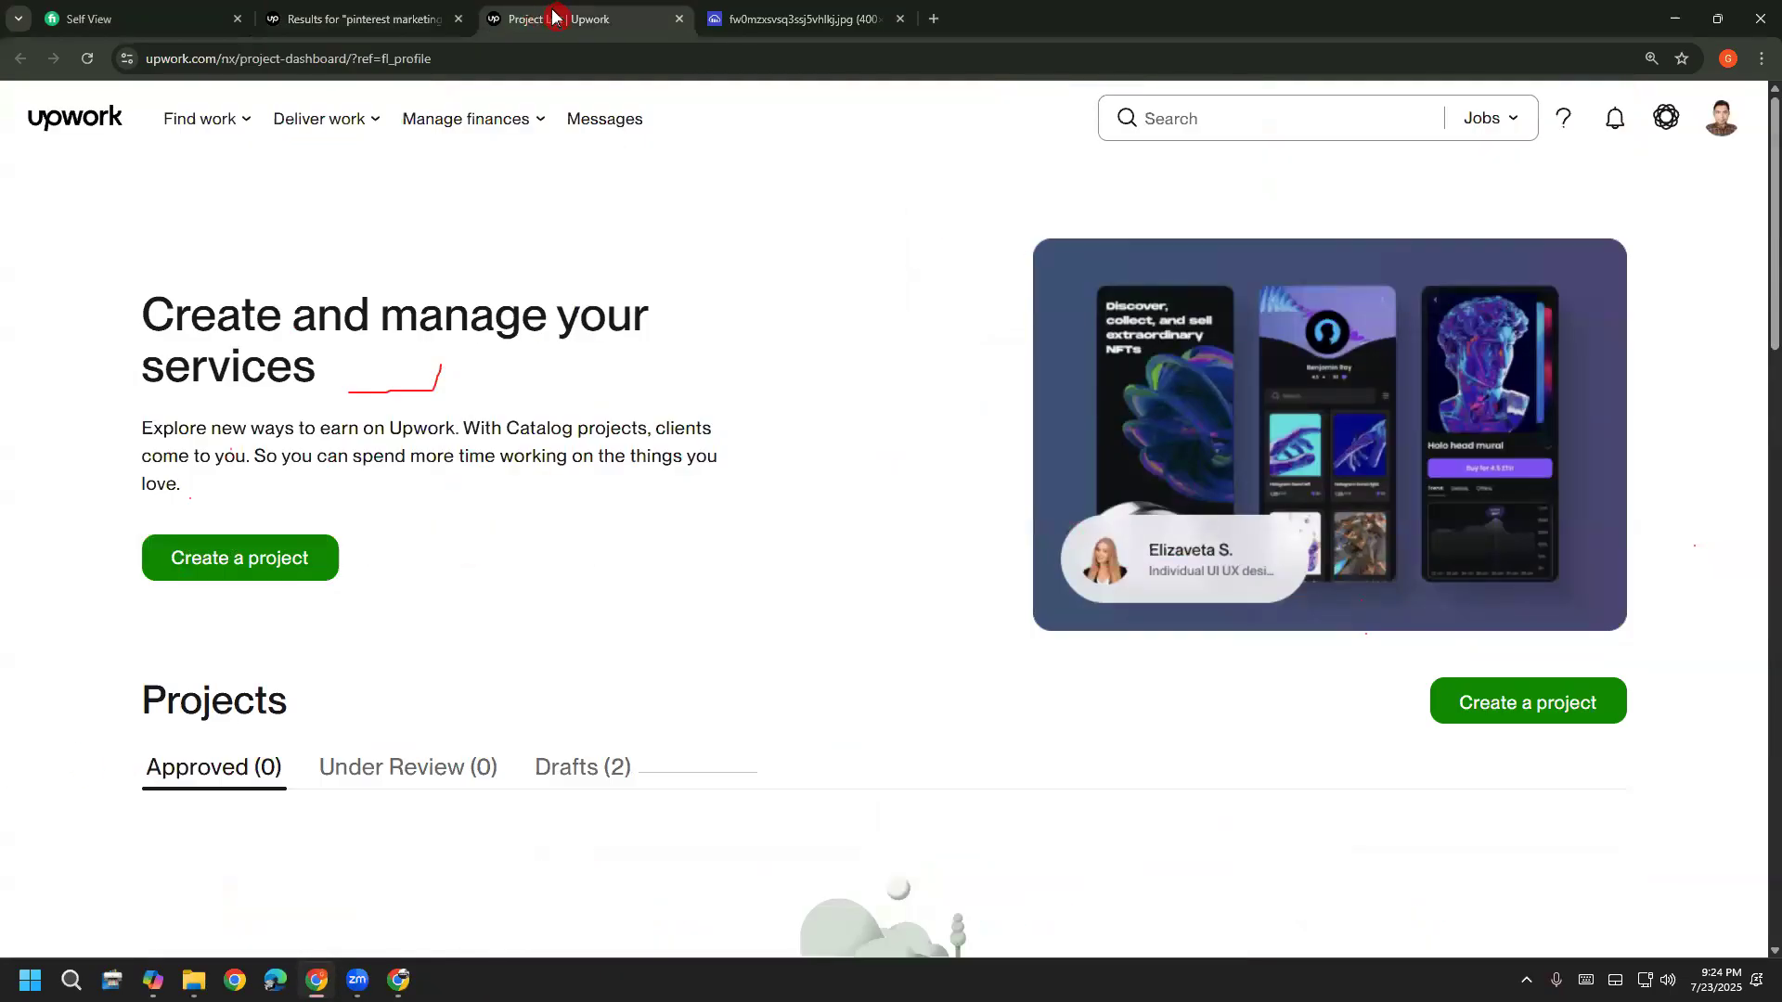
{"action": "left_click", "coordinate": [792, 13]}
{"action": "left_click", "coordinate": [899, 17]}
{"action": "left_click", "coordinate": [362, 19]}
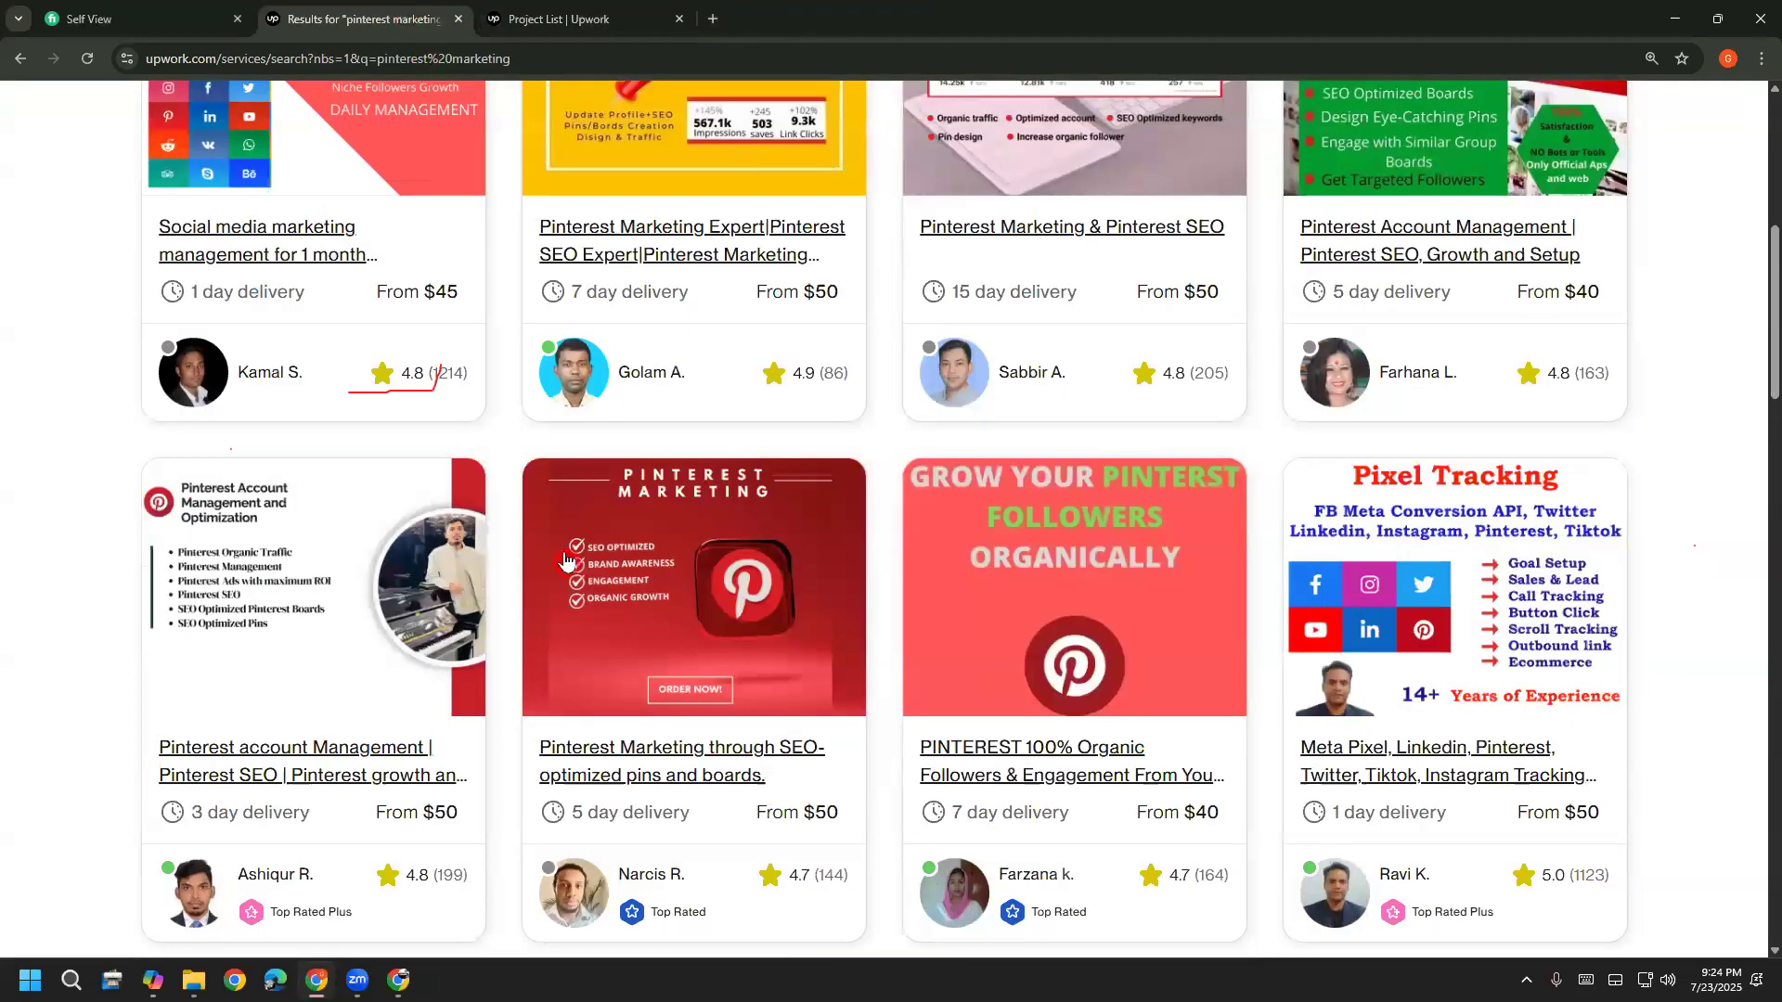
Open the SEO-optimized pins and boards, Pinterest account Management, and PINTEREST 100% Organic Followers projects in separate new tabs
{"action": "right_click", "coordinate": [631, 781]}
{"action": "left_click", "coordinate": [673, 568]}
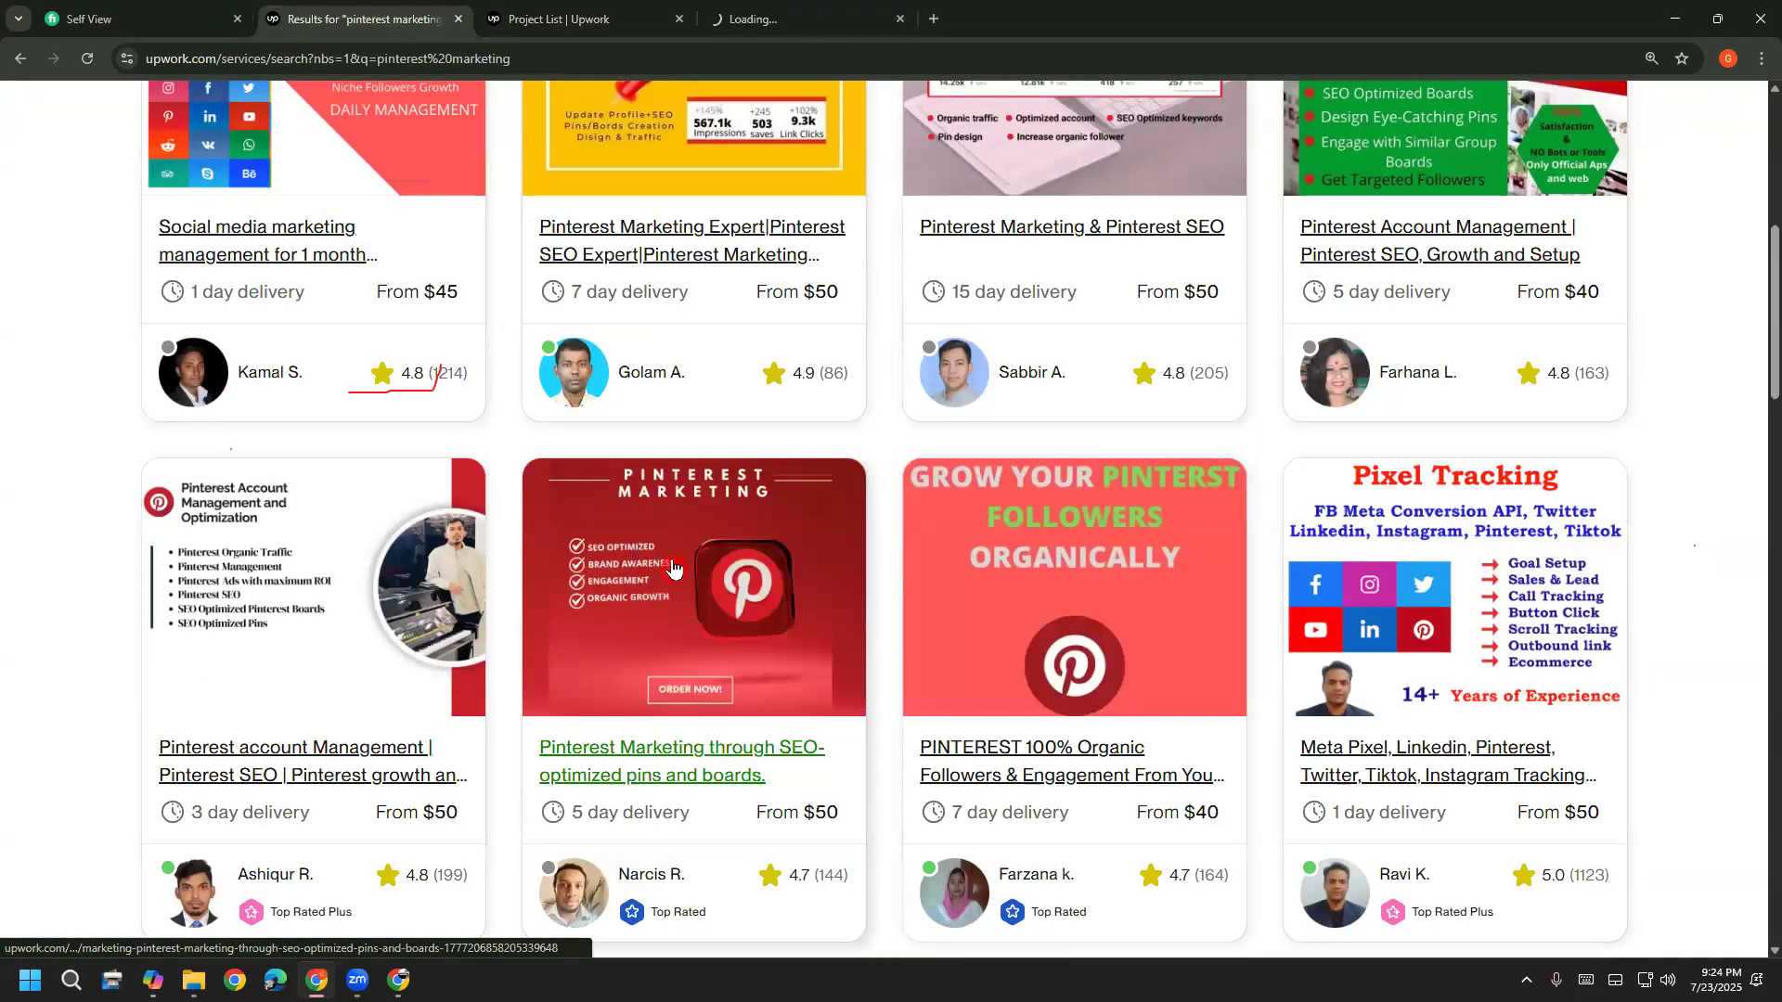
{"action": "right_click", "coordinate": [353, 536]}
{"action": "left_click", "coordinate": [446, 558]}
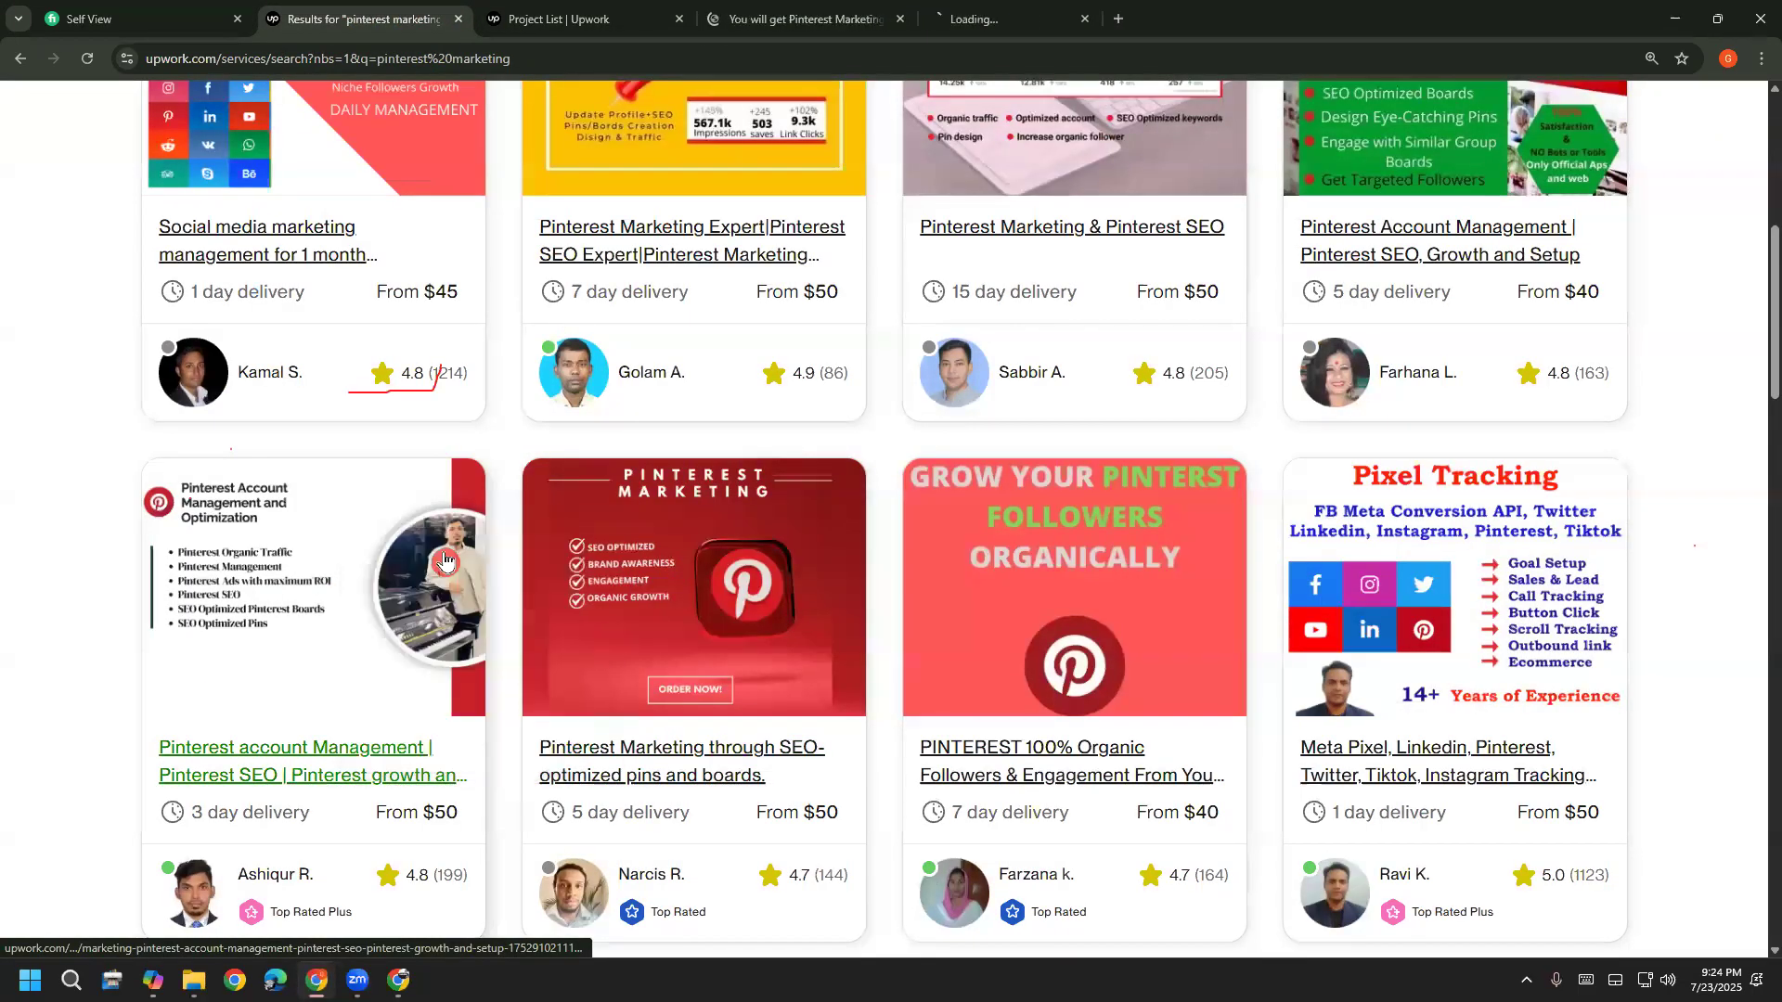
{"action": "scroll", "coordinate": [757, 773], "scroll_direction": "down", "scroll_amount": 2}
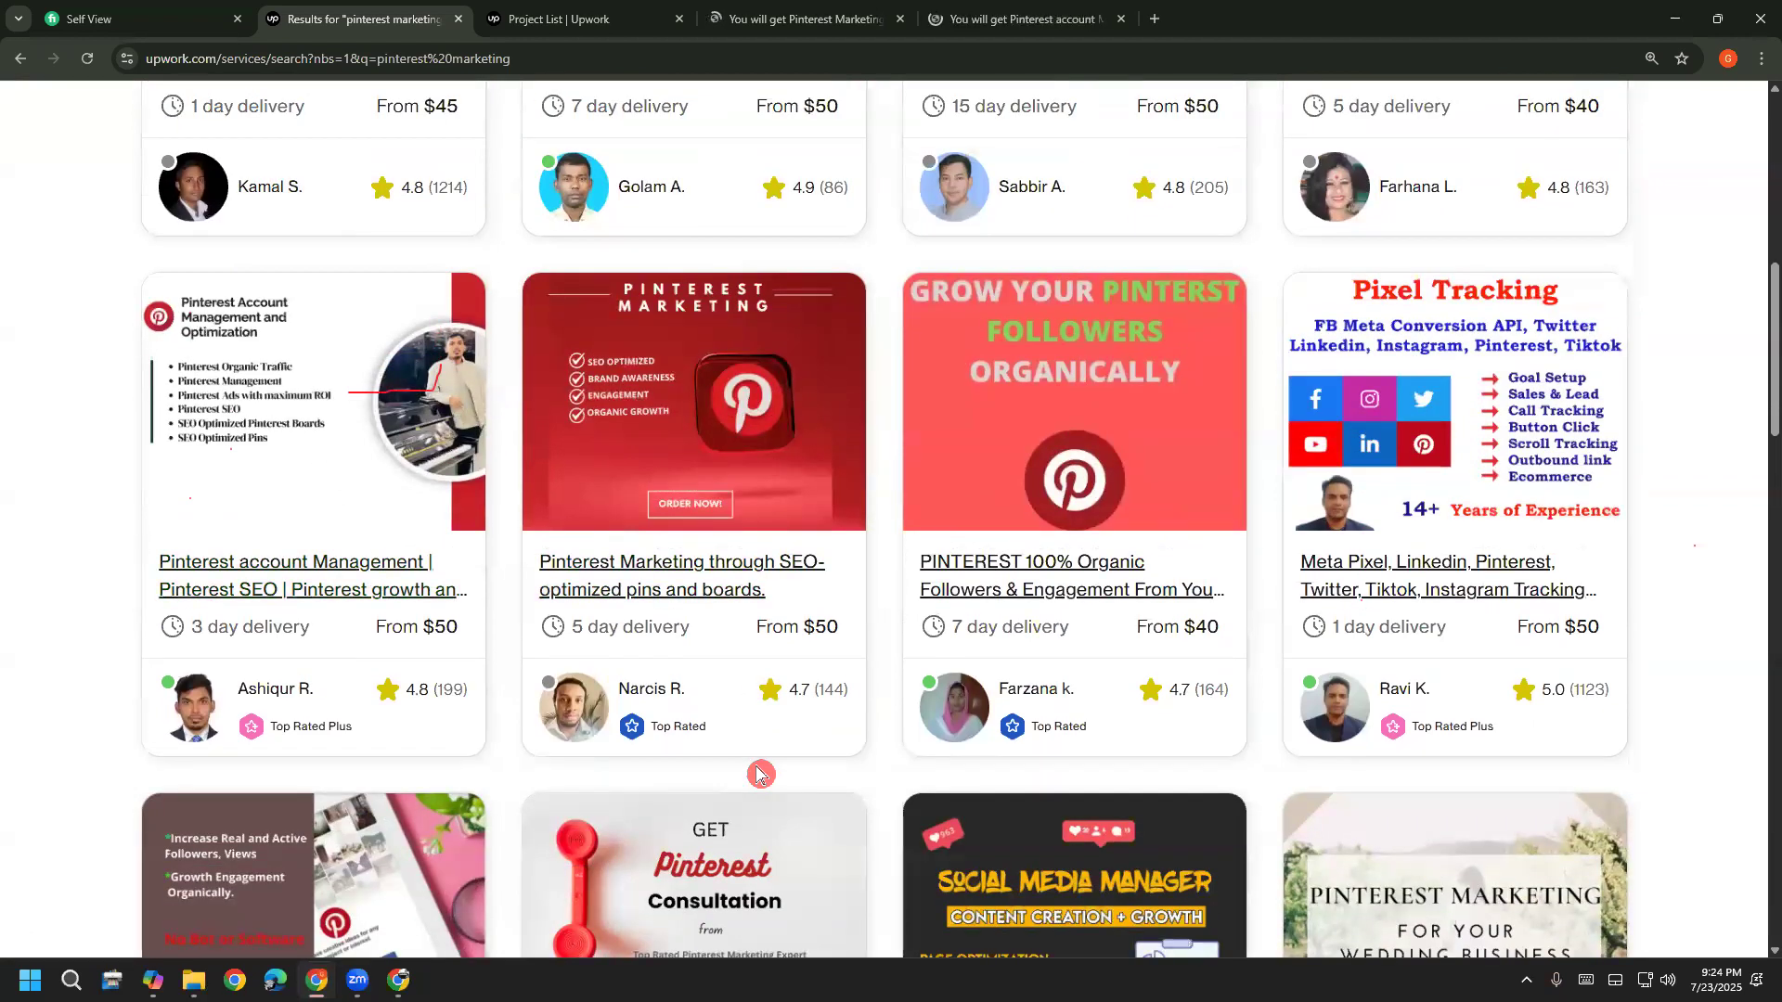
{"action": "right_click", "coordinate": [970, 570]}
{"action": "left_click", "coordinate": [1042, 602]}
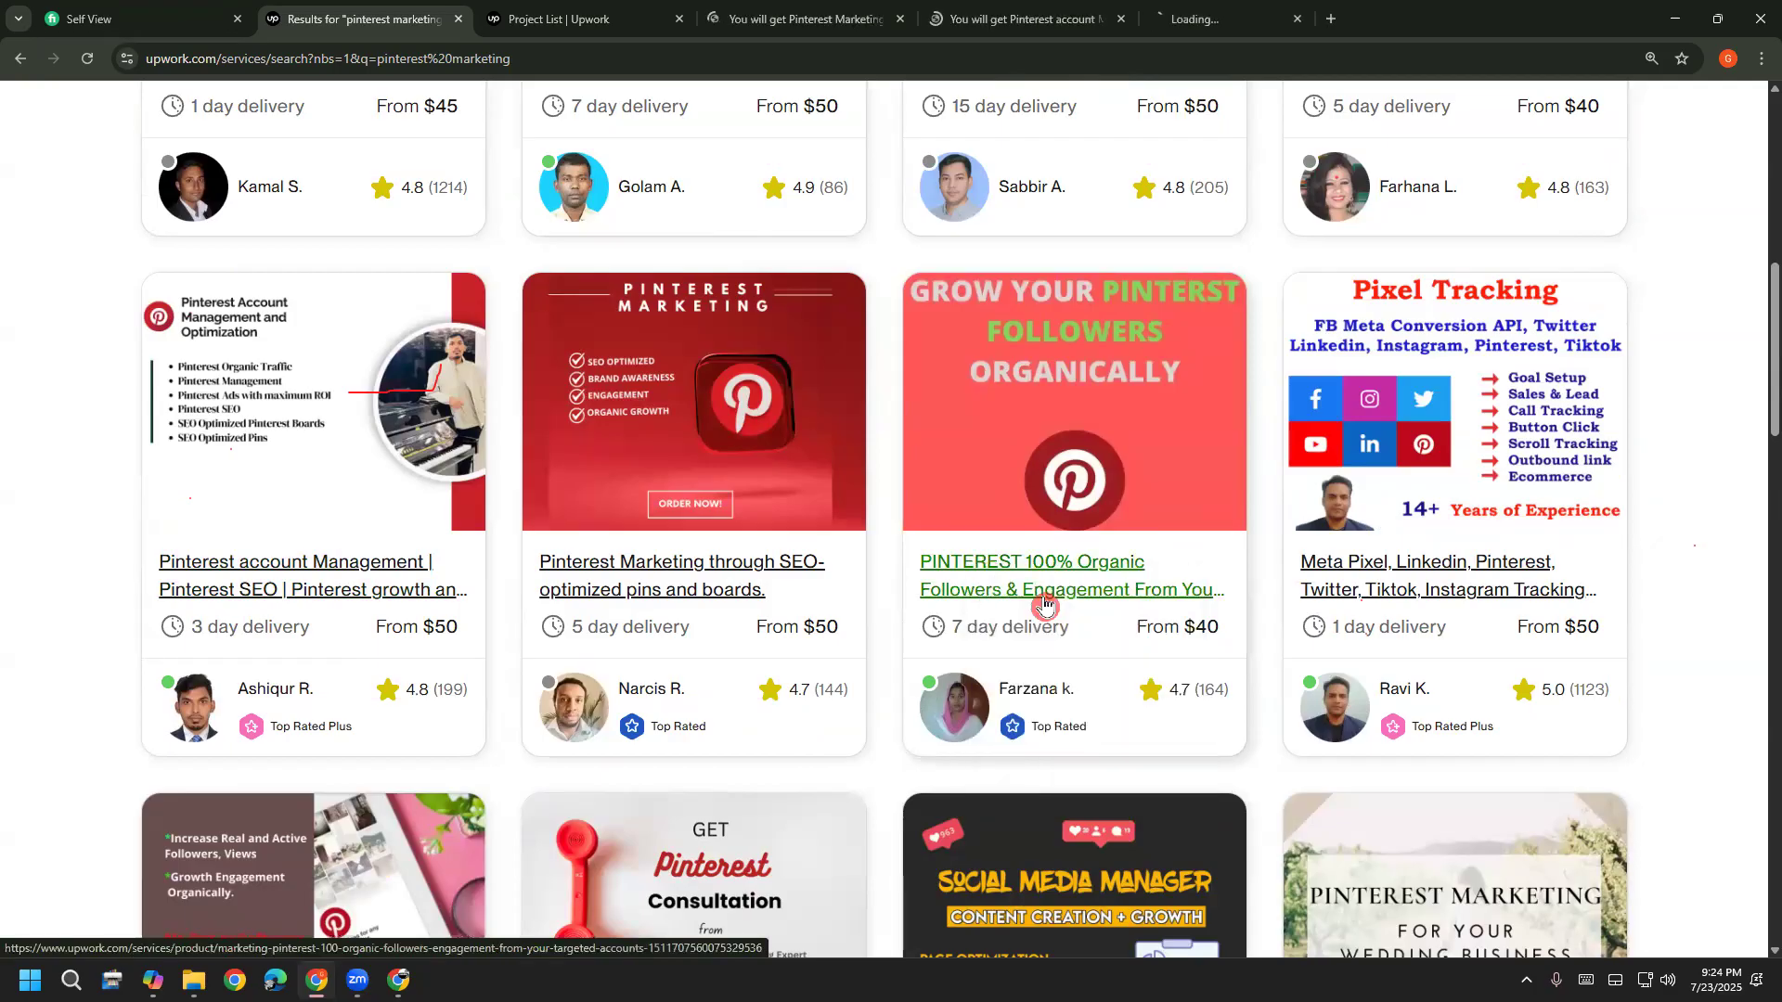
Look over the three opened project pages and clear the leftover annotation marks
{"action": "left_click", "coordinate": [705, 13]}
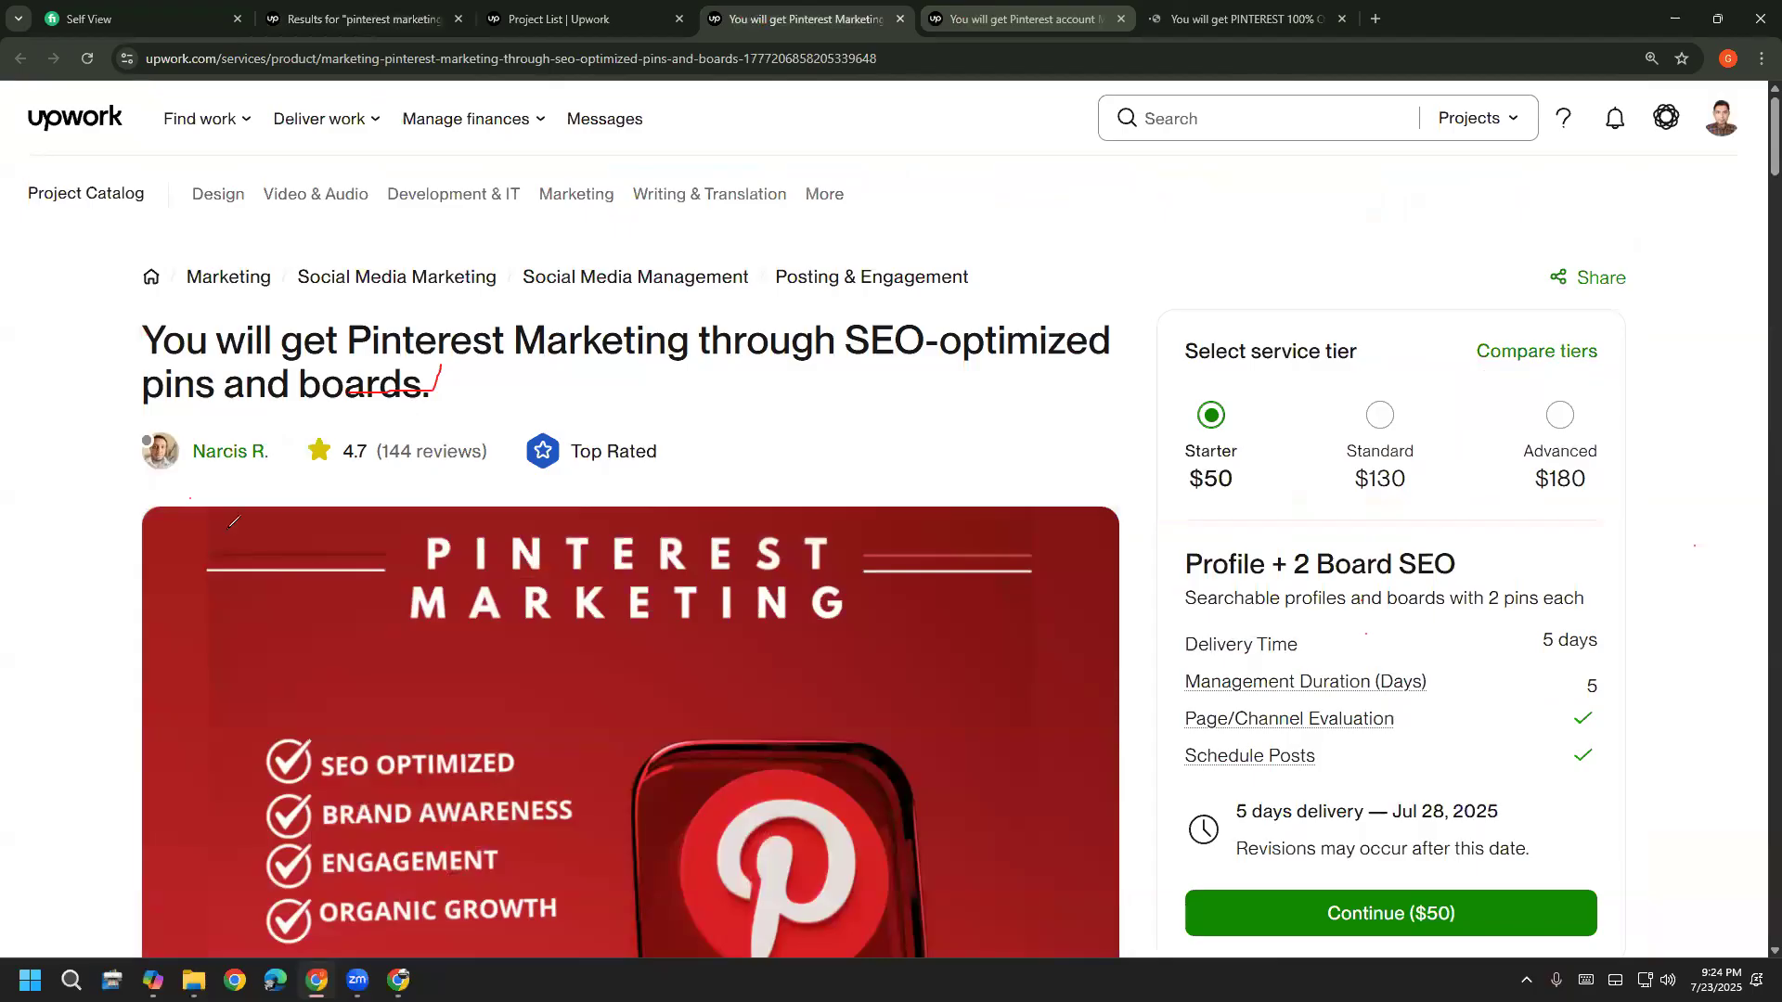
{"action": "key", "text": "Escape"}
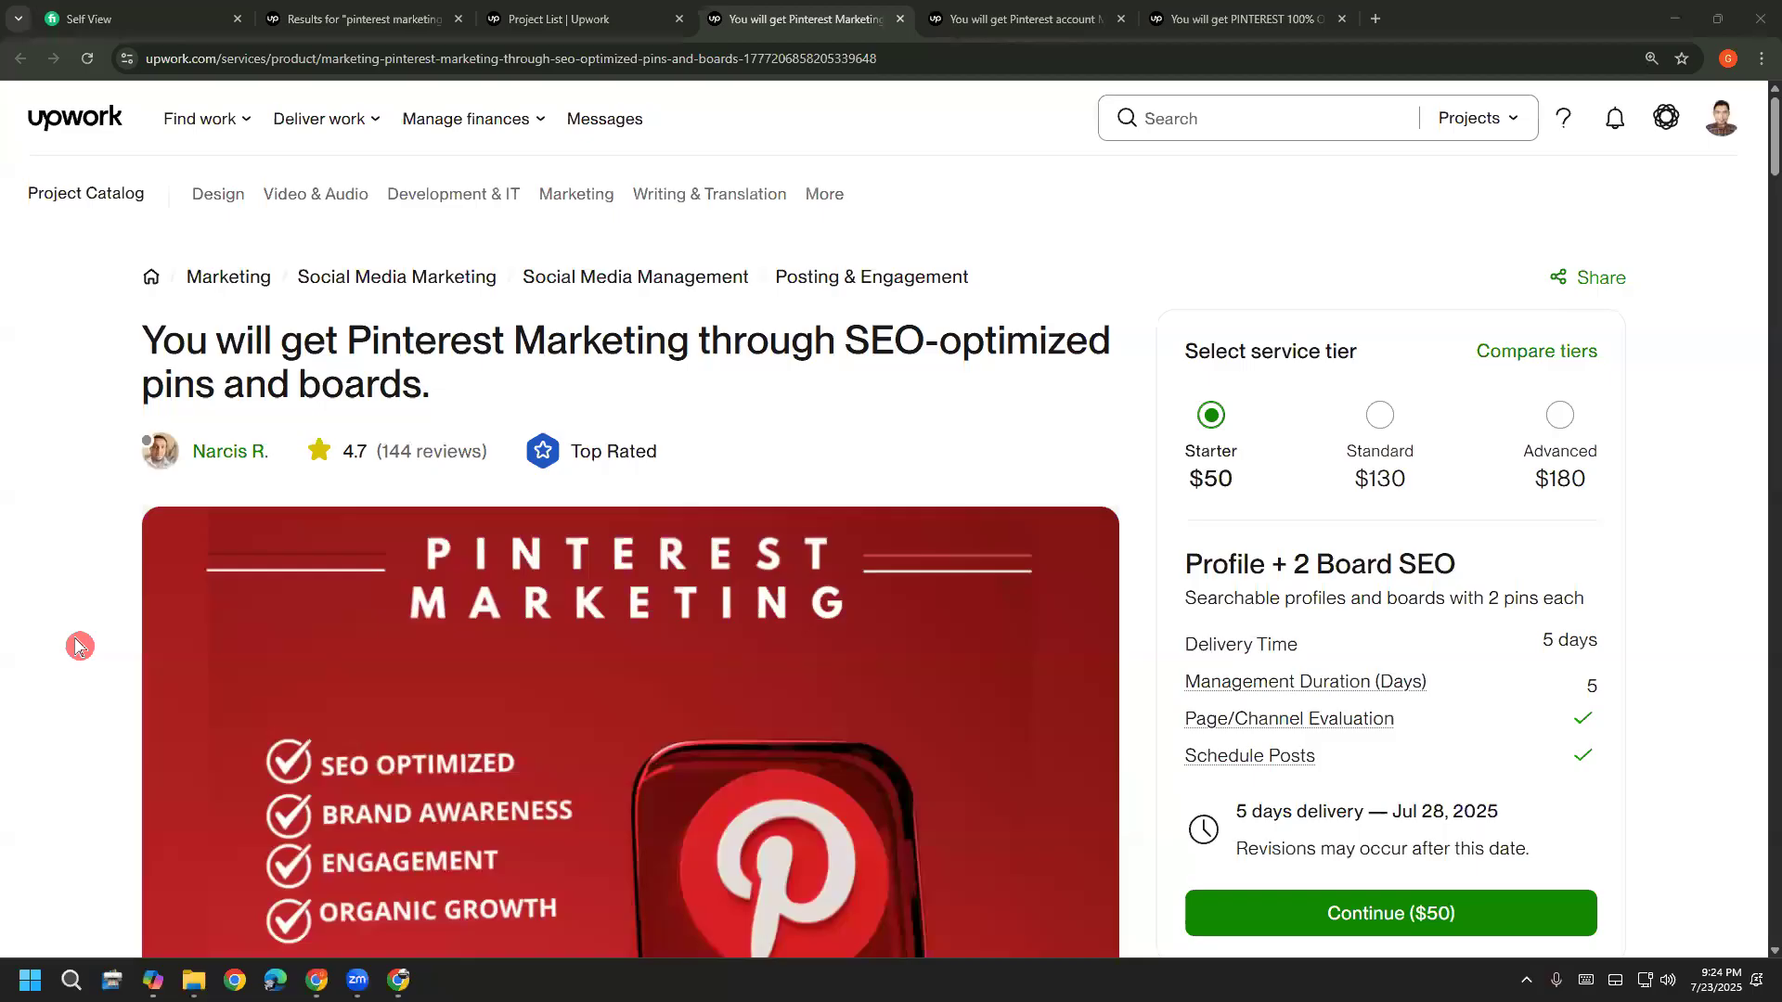
{"action": "left_click", "coordinate": [957, 13]}
{"action": "key", "text": "ctrl+Tab"}
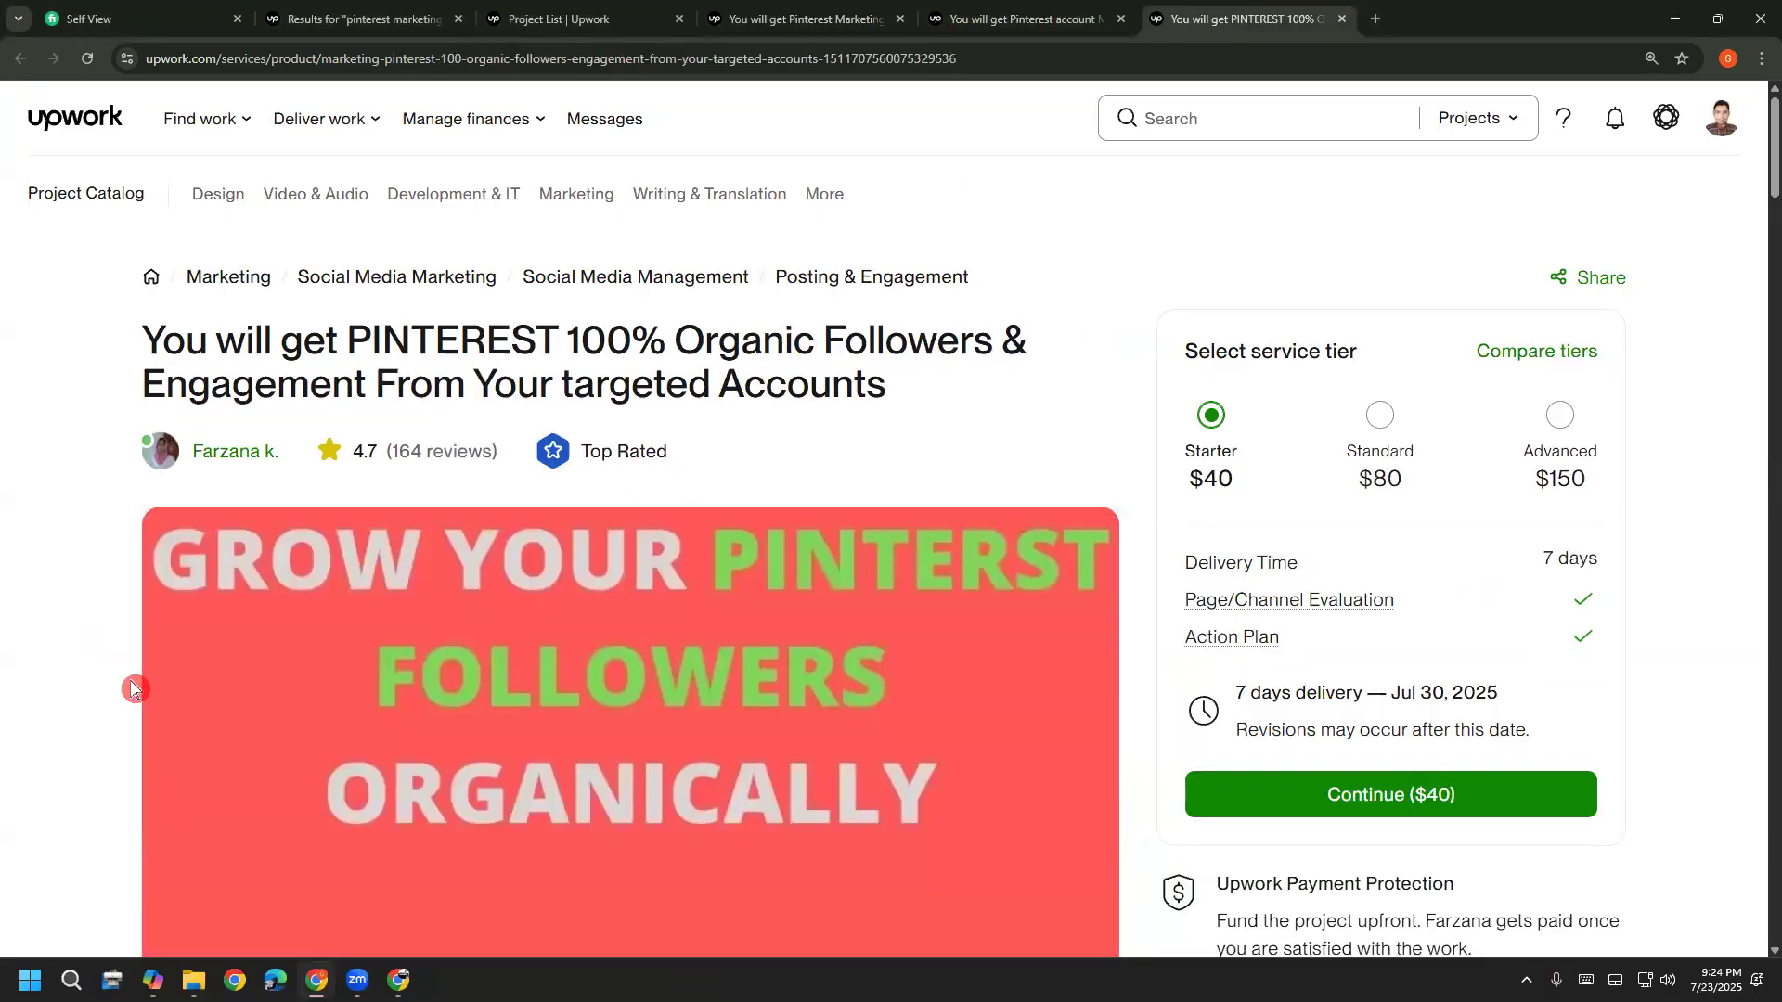
{"action": "left_click", "coordinate": [29, 979]}
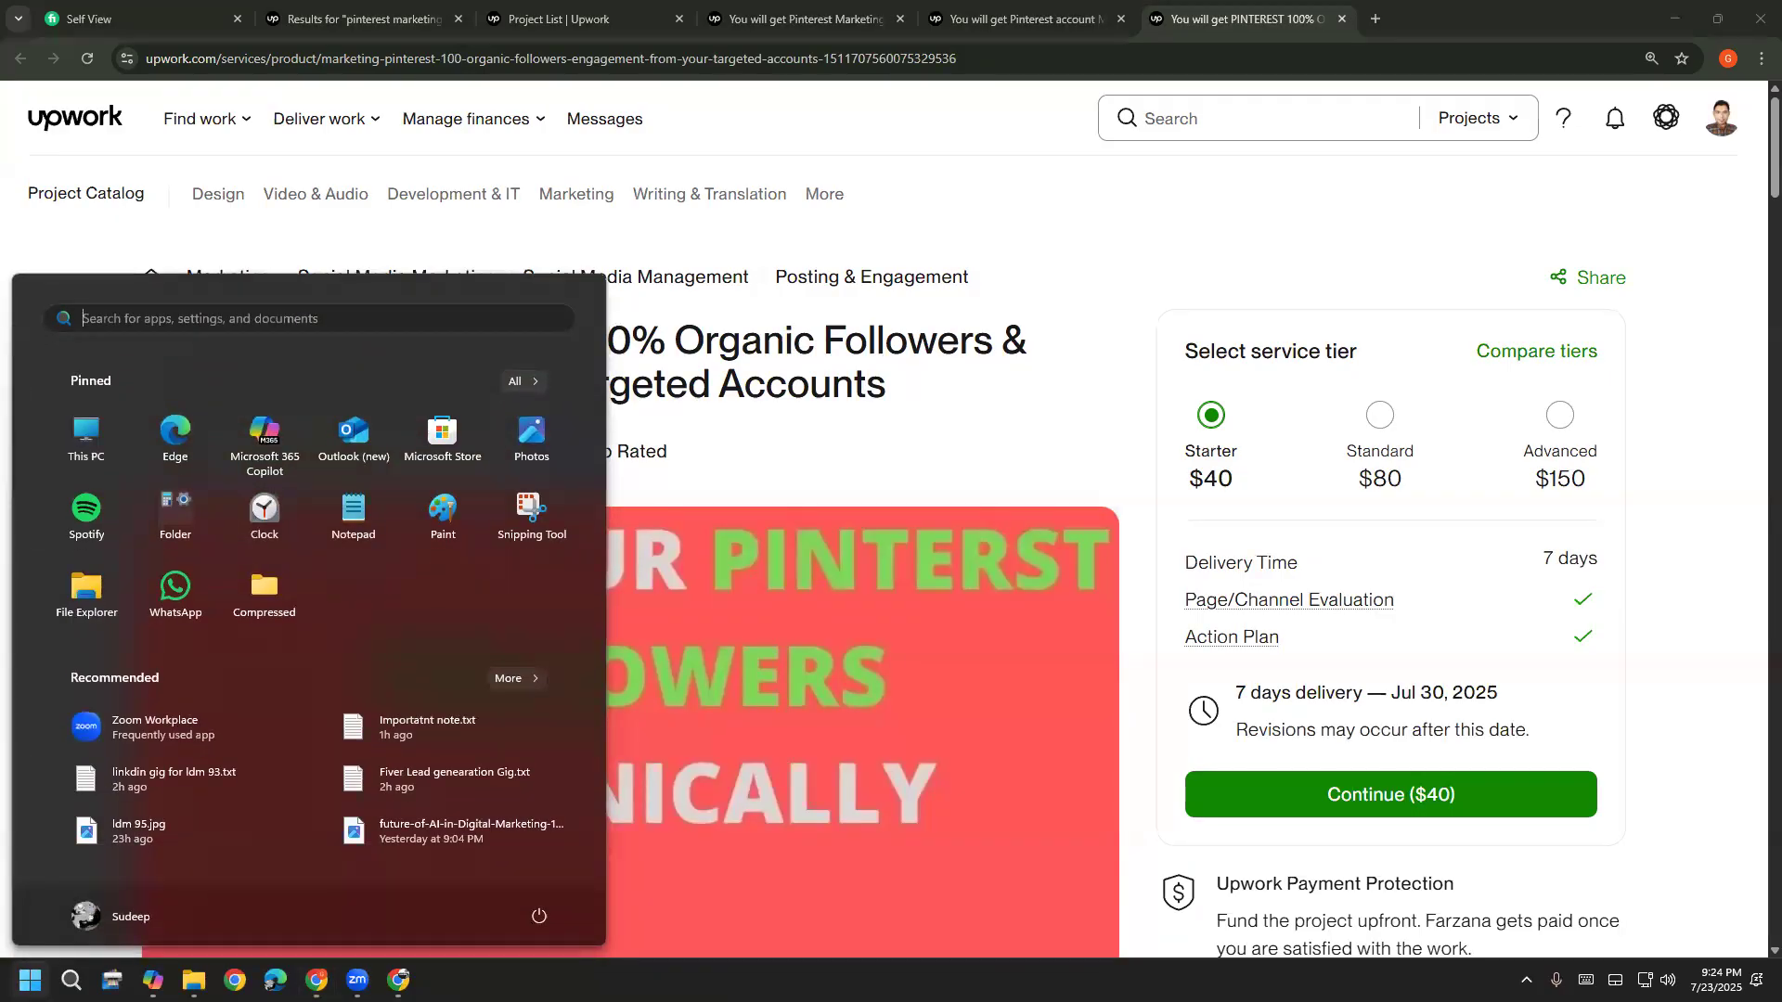
{"action": "type", "text": "n"}
{"action": "left_click", "coordinate": [185, 484]}
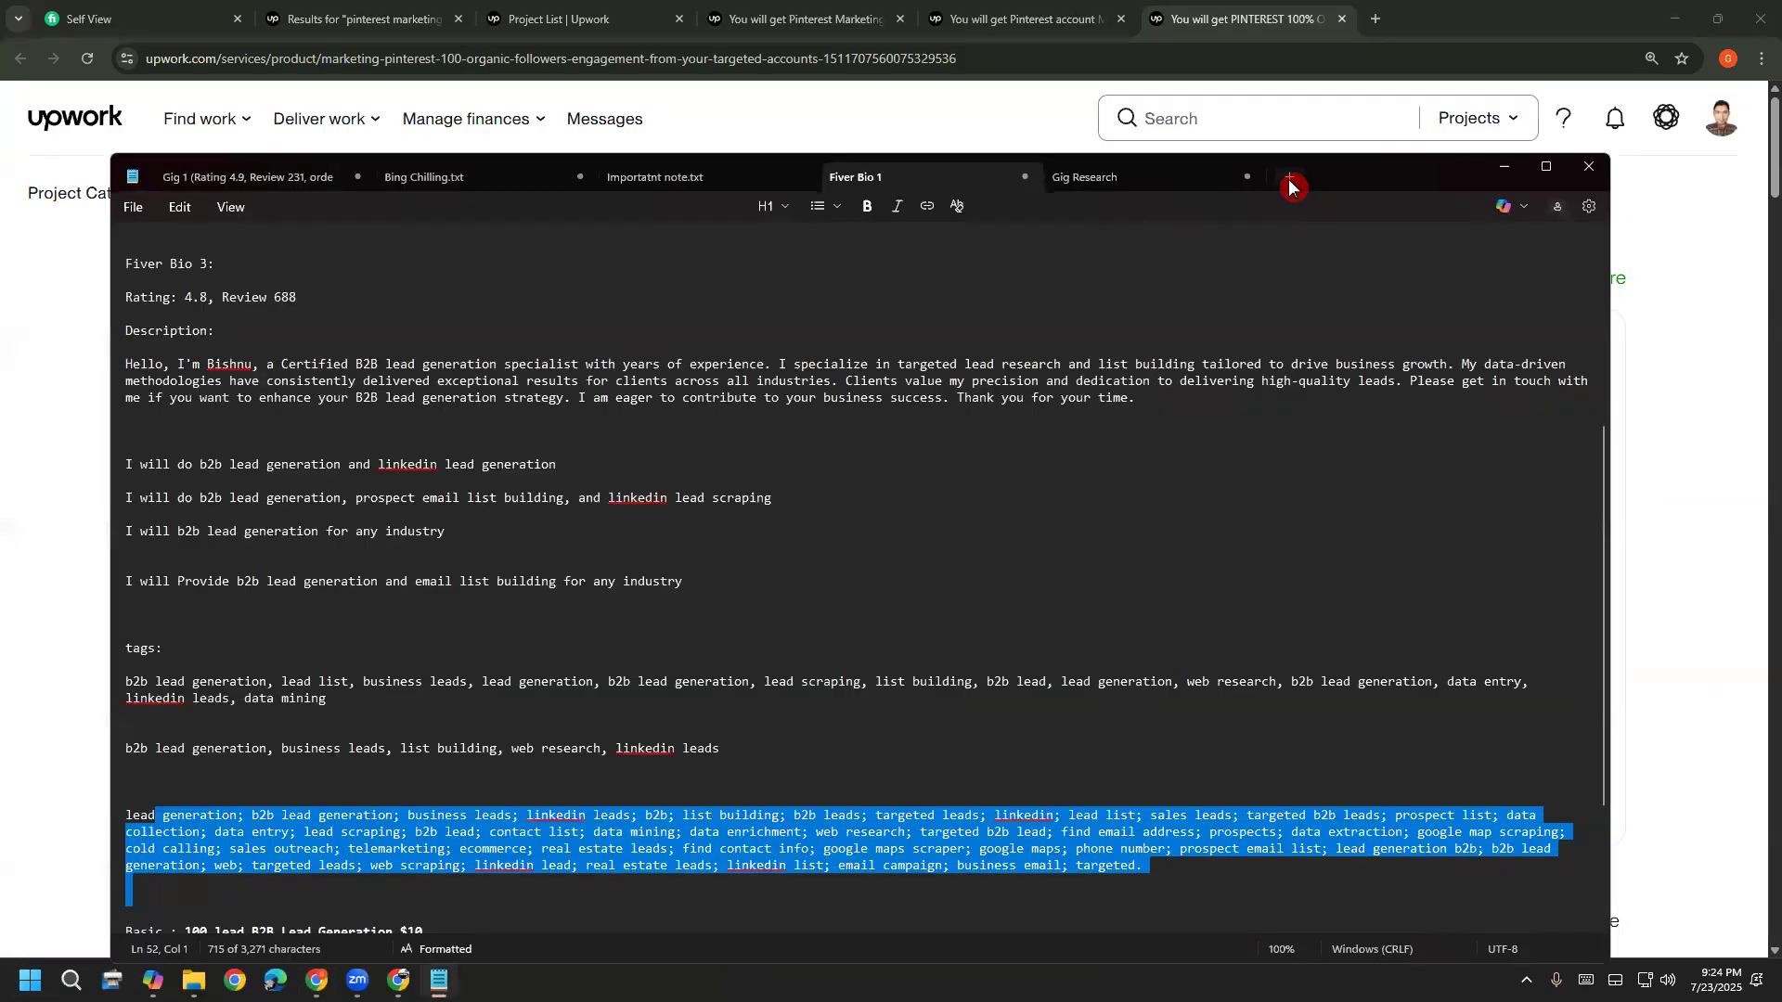
{"action": "left_click", "coordinate": [1287, 179]}
{"action": "left_click_drag", "start_coordinate": [1211, 180], "coordinate": [711, 352]}
{"action": "left_click", "coordinate": [1504, 167]}
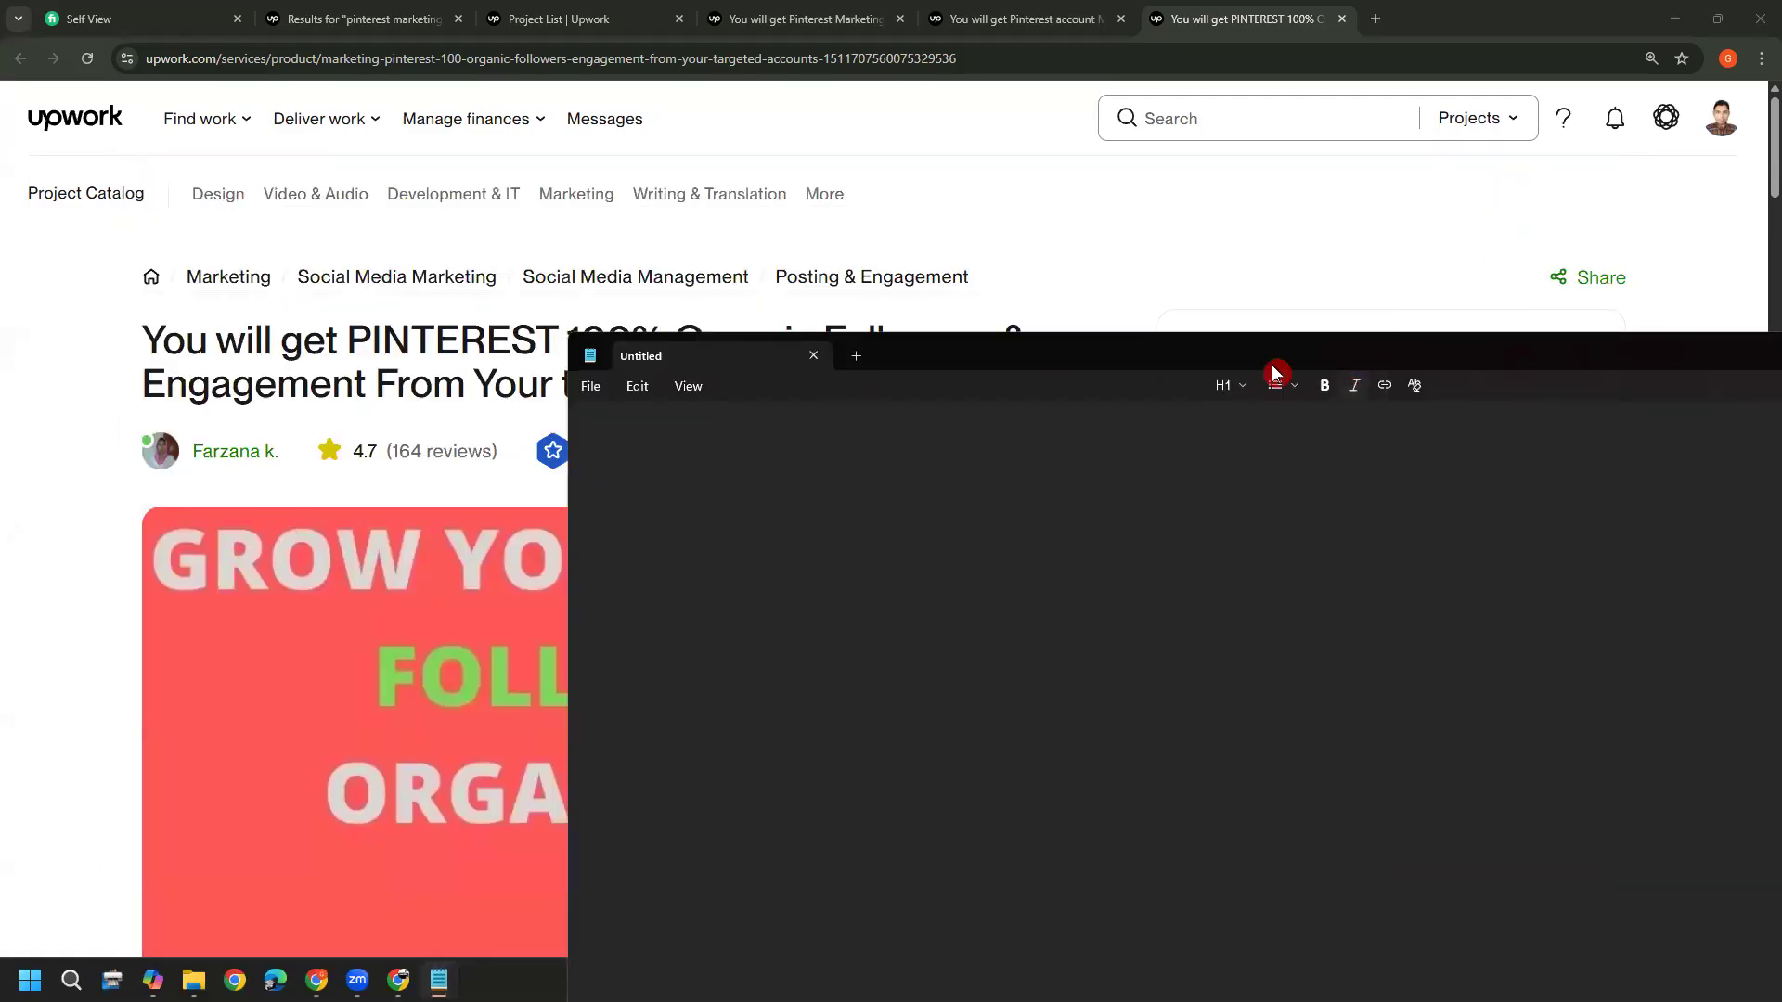
{"action": "left_click_drag", "start_coordinate": [1235, 363], "coordinate": [831, 269]}
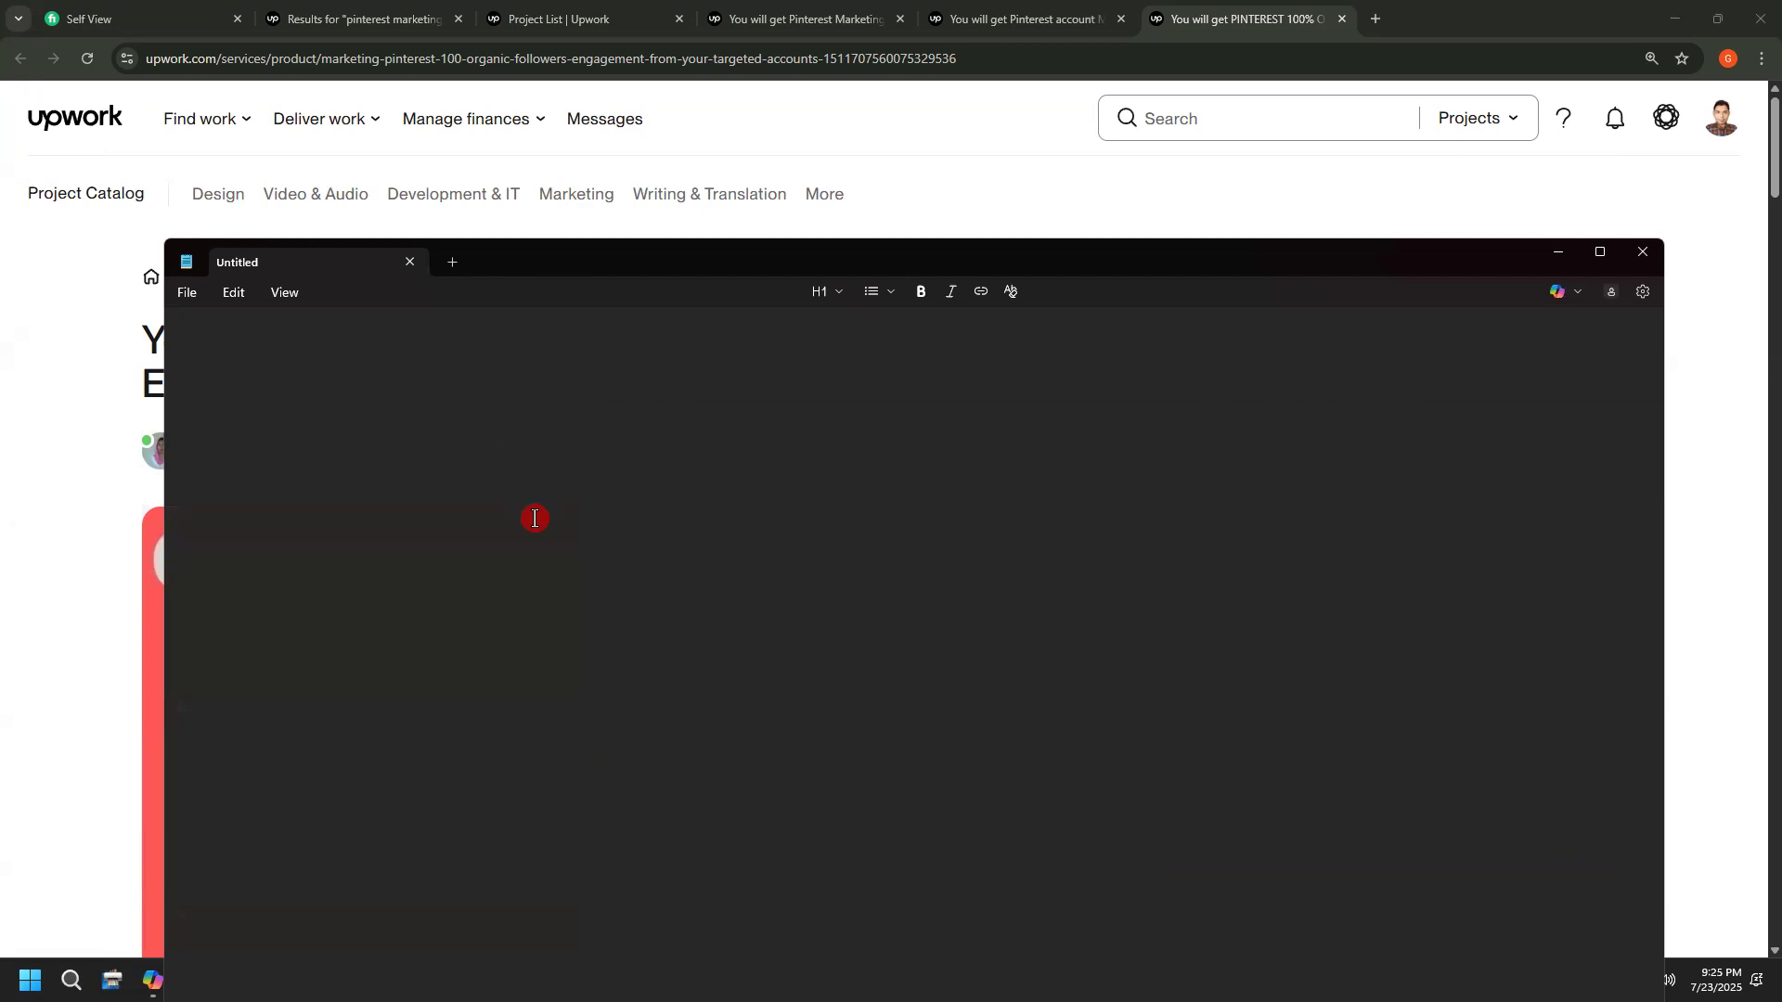
{"action": "left_click", "coordinate": [1639, 248]}
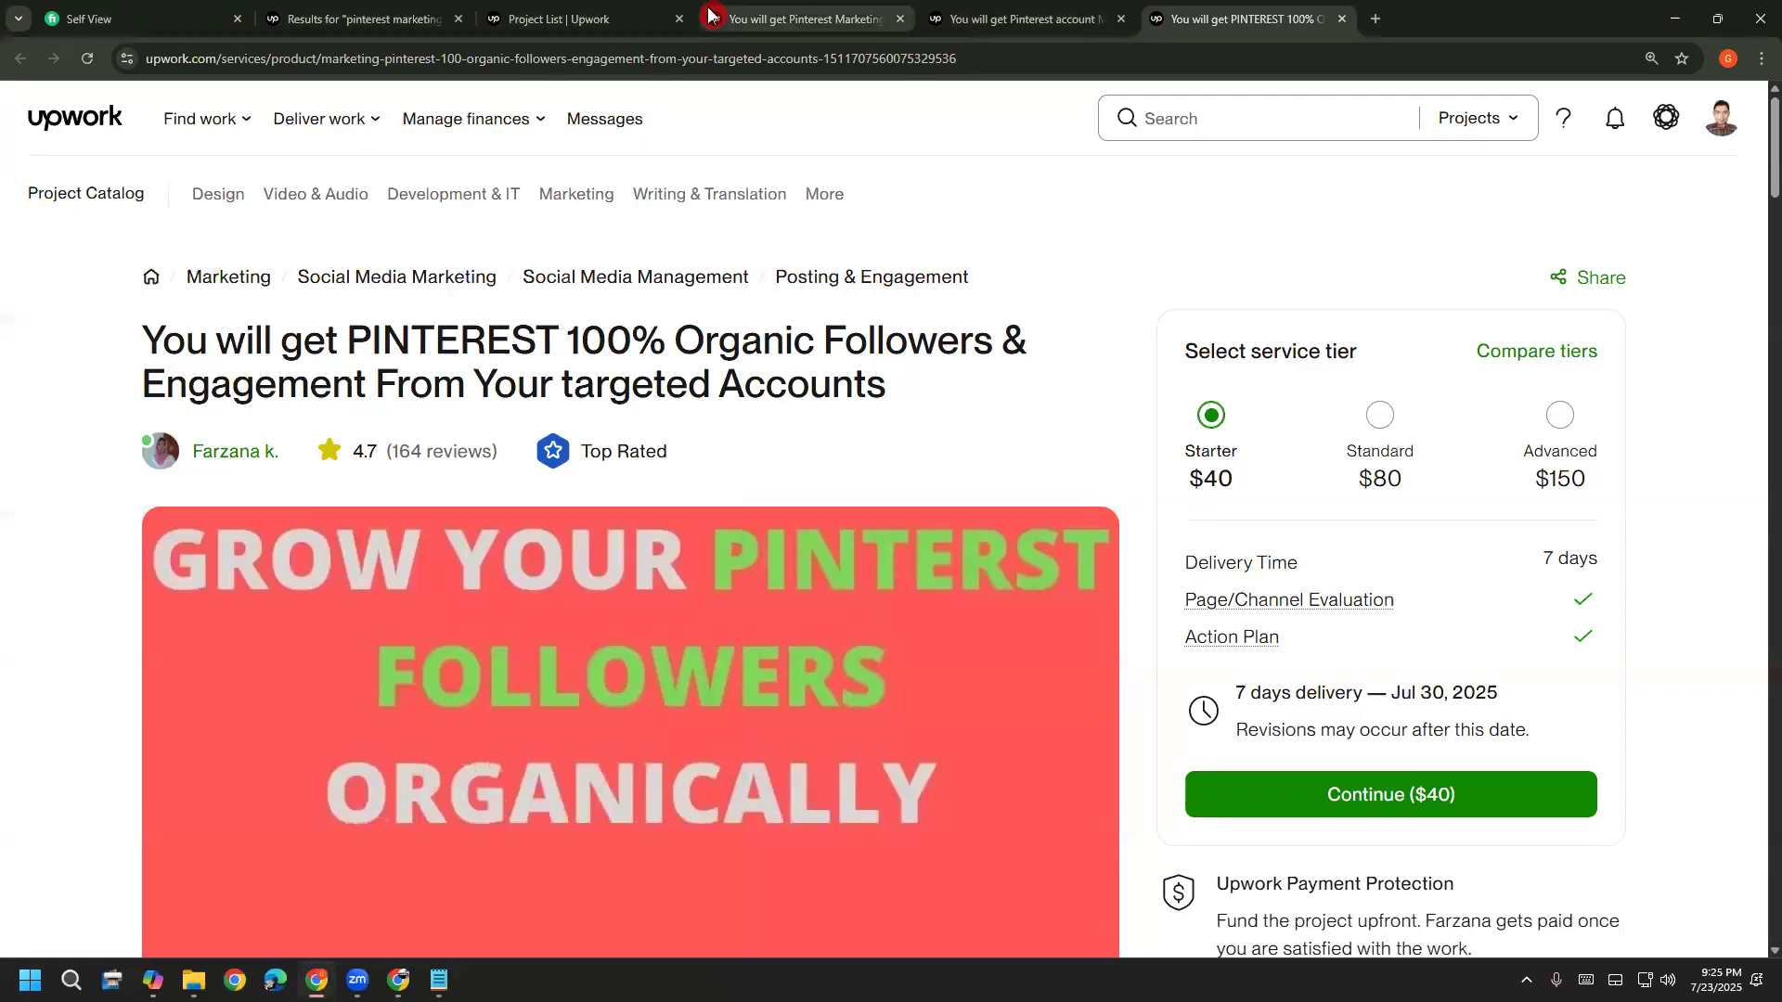
Circle the category path on the PINTEREST 100% Organic Followers project page, and compare it with the SEO-optimized pins and boards project
{"action": "mouse_move", "coordinate": [91, 234]}
{"action": "left_mouse_down"}
{"action": "mouse_move", "coordinate": [82, 307]}
{"action": "mouse_move", "coordinate": [596, 286]}
{"action": "mouse_move", "coordinate": [986, 310]}
{"action": "mouse_move", "coordinate": [1054, 180]}
{"action": "mouse_move", "coordinate": [80, 234]}
{"action": "left_mouse_up"}
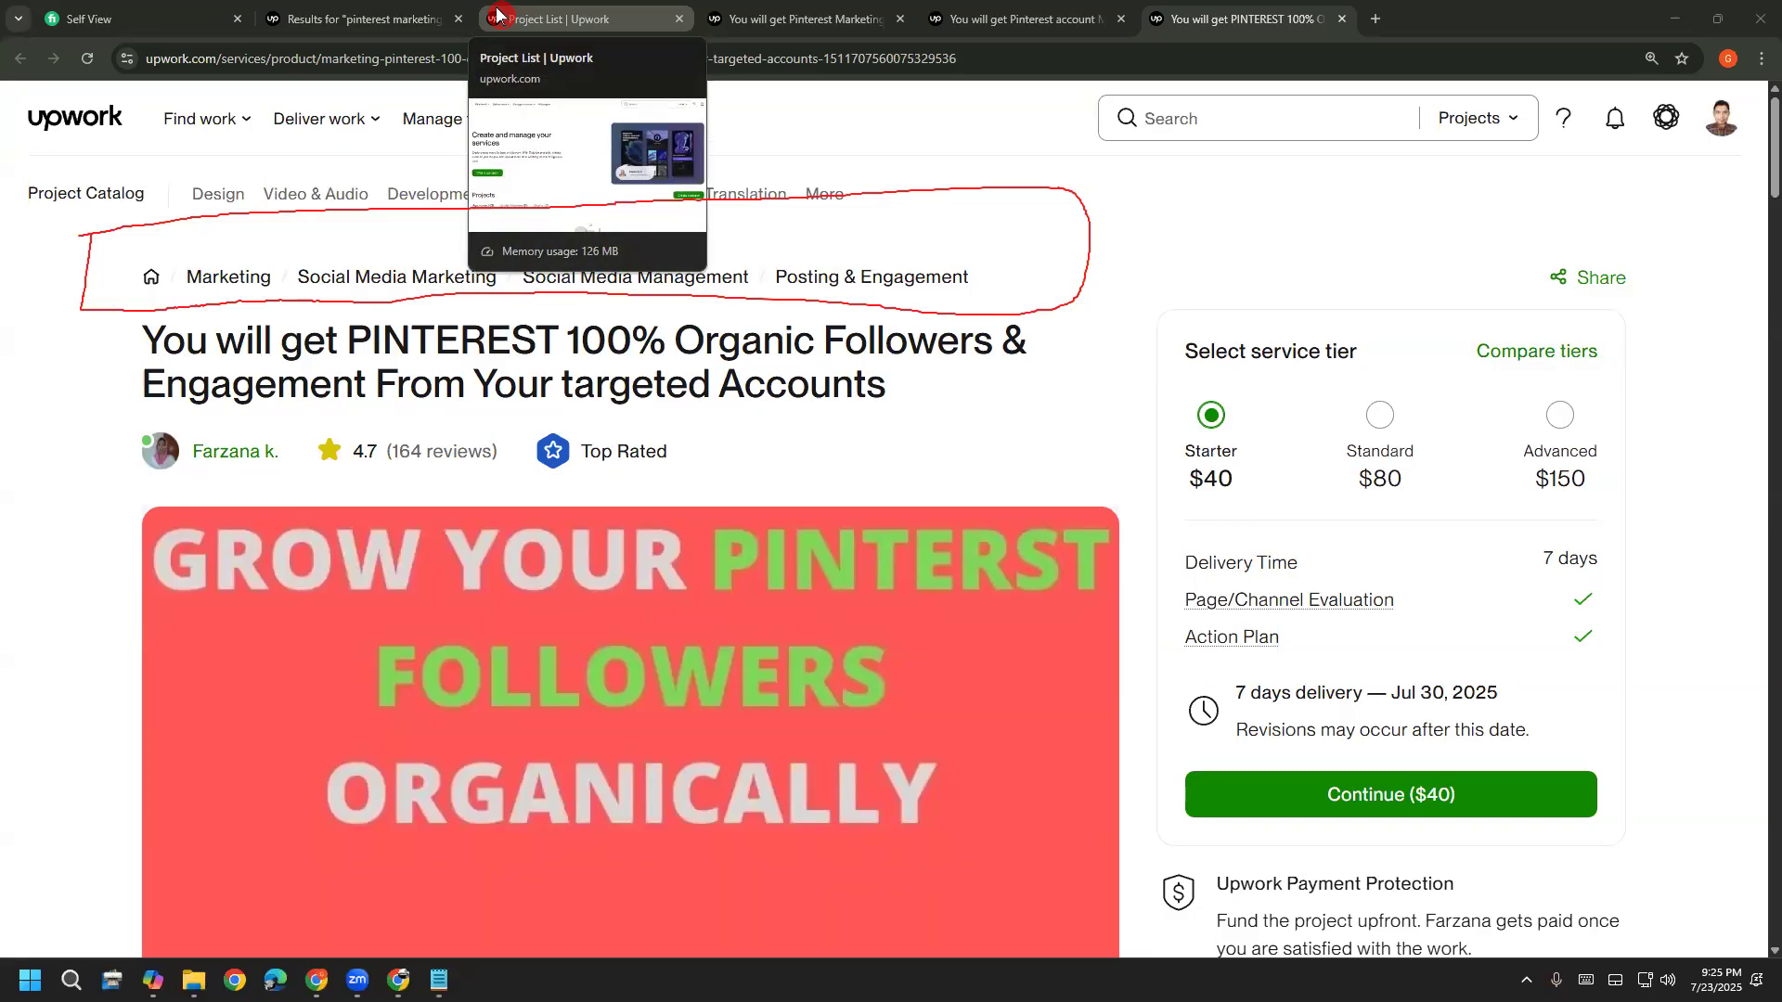
{"action": "left_click", "coordinate": [793, 15]}
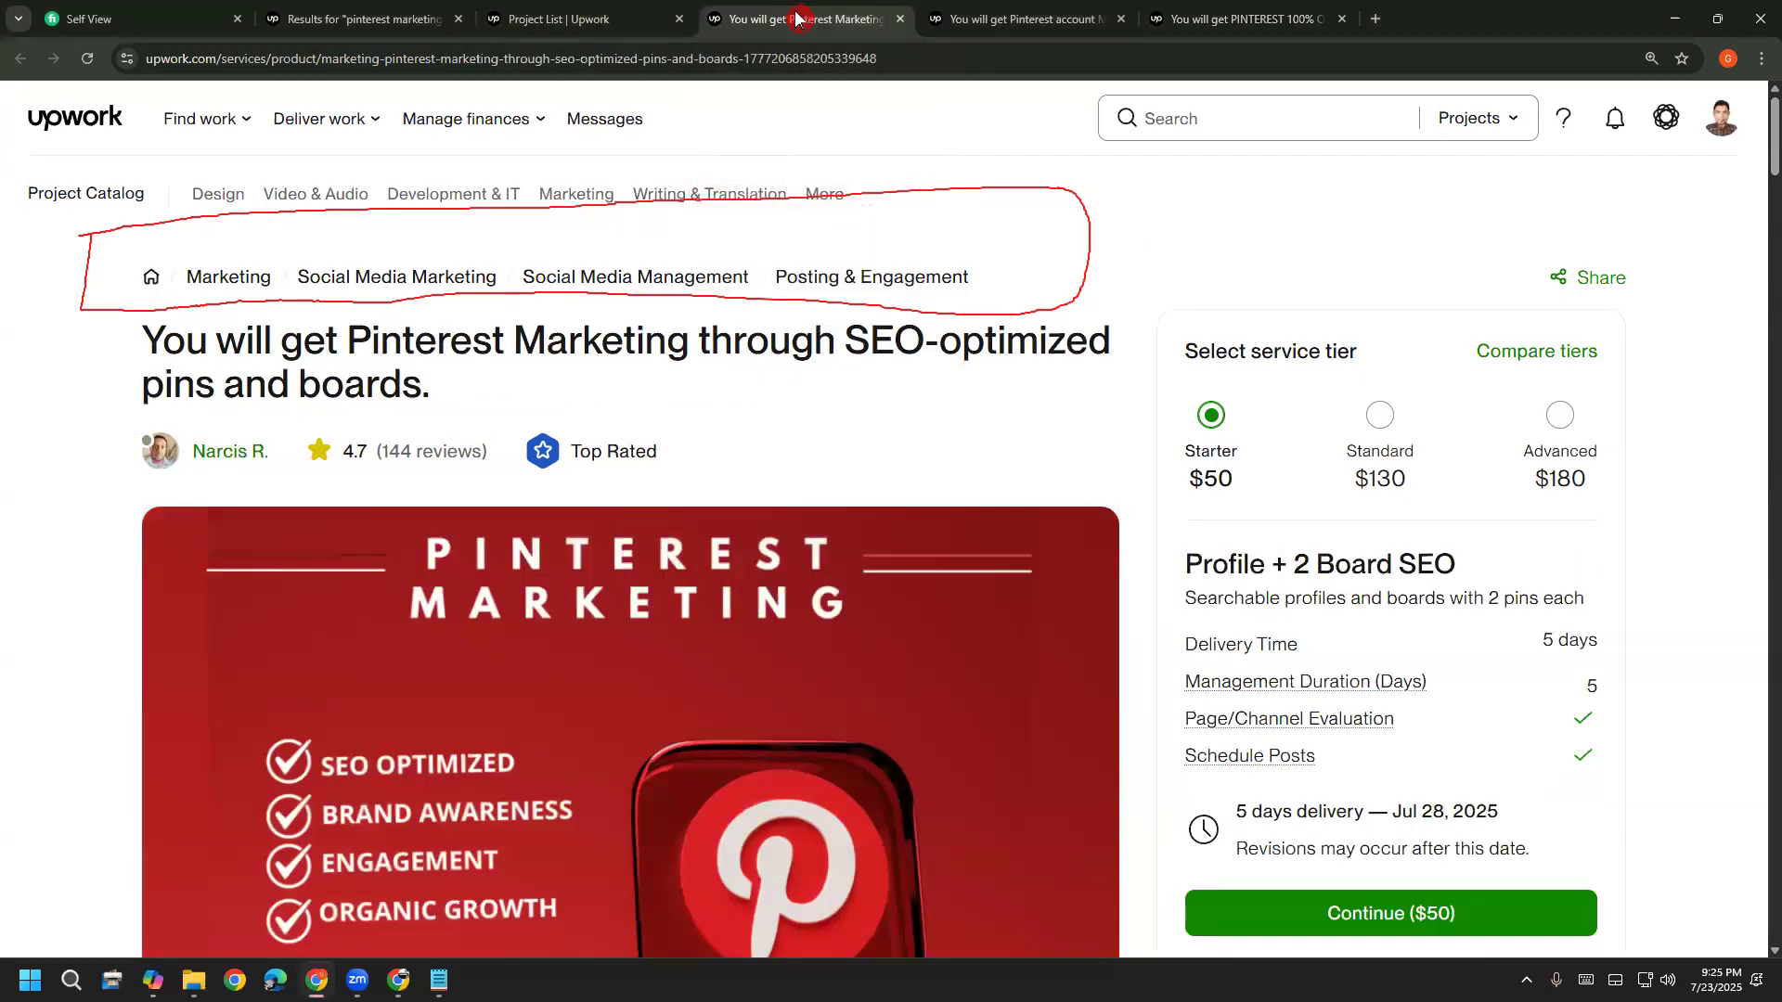
{"action": "left_click", "coordinate": [226, 162]}
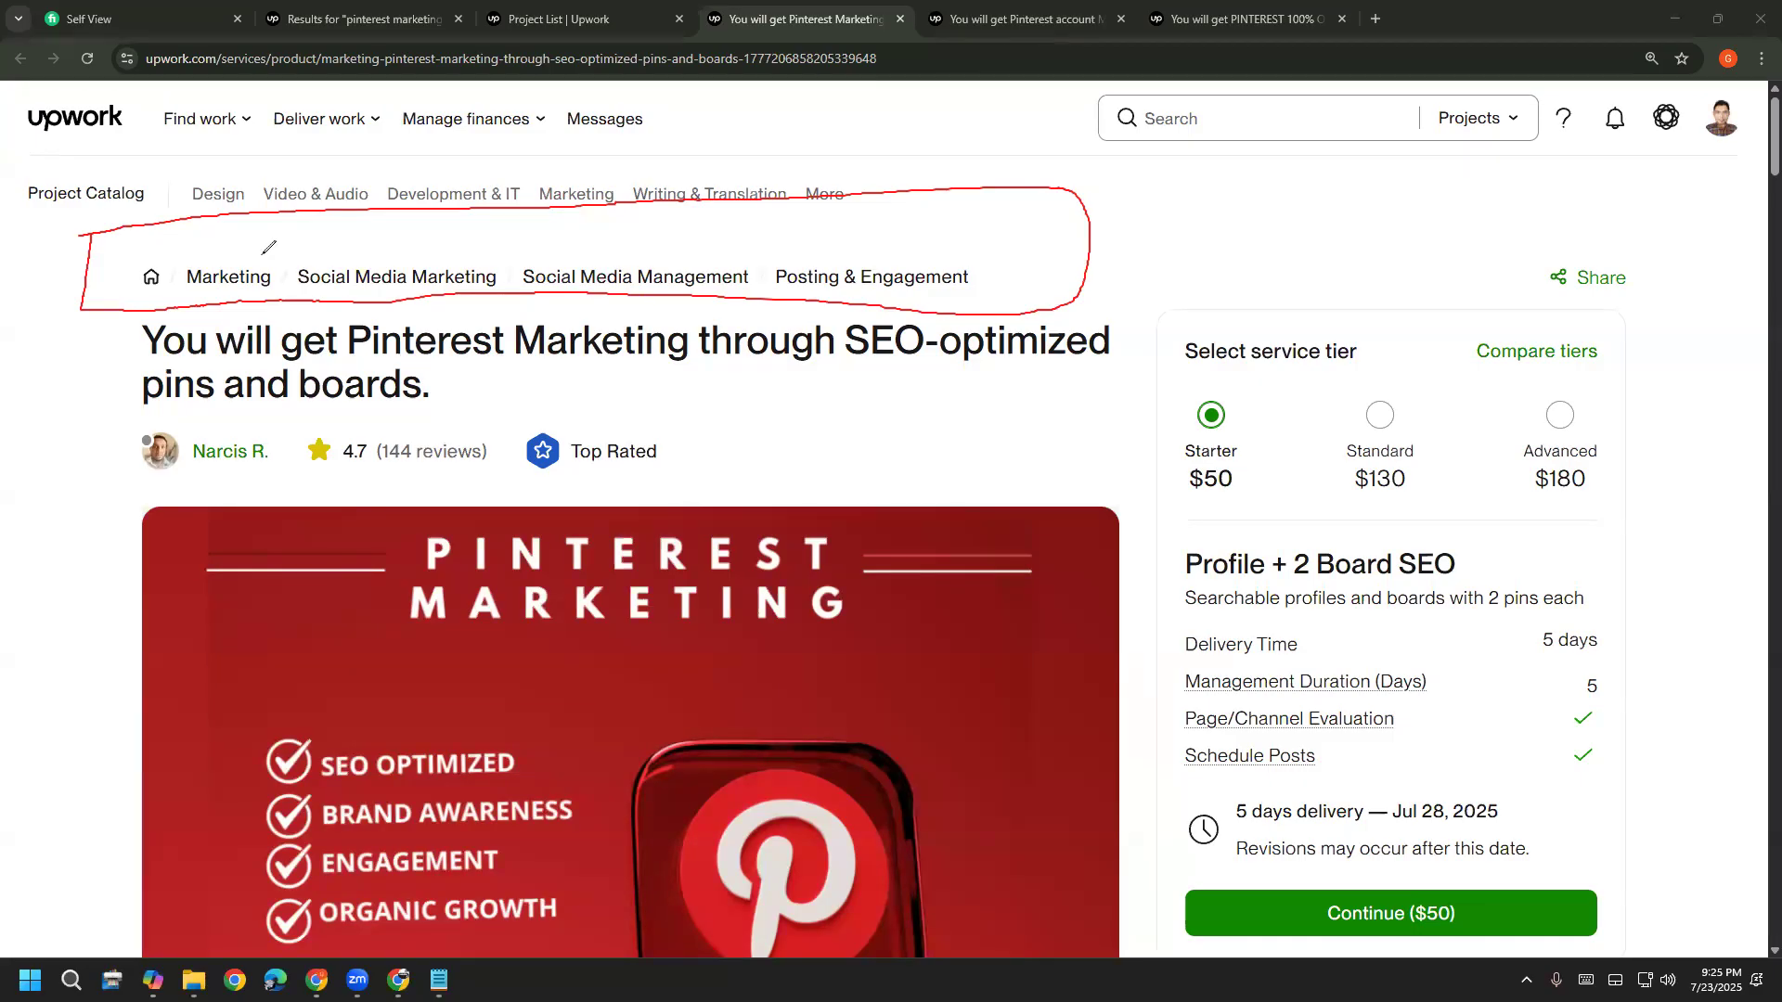
Mark the Marketing, Social Media Management and Posting & Engagement levels of the category path, and clear the annotations
{"action": "left_click_drag", "start_coordinate": [238, 236], "coordinate": [239, 256]}
{"action": "mouse_move", "coordinate": [577, 225]}
{"action": "left_mouse_down"}
{"action": "mouse_move", "coordinate": [574, 263]}
{"action": "mouse_move", "coordinate": [594, 266]}
{"action": "left_mouse_up"}
{"action": "mouse_move", "coordinate": [823, 228]}
{"action": "left_mouse_down"}
{"action": "mouse_move", "coordinate": [834, 258]}
{"action": "mouse_move", "coordinate": [873, 241]}
{"action": "mouse_move", "coordinate": [877, 257]}
{"action": "left_mouse_up"}
{"action": "left_click", "coordinate": [91, 620]}
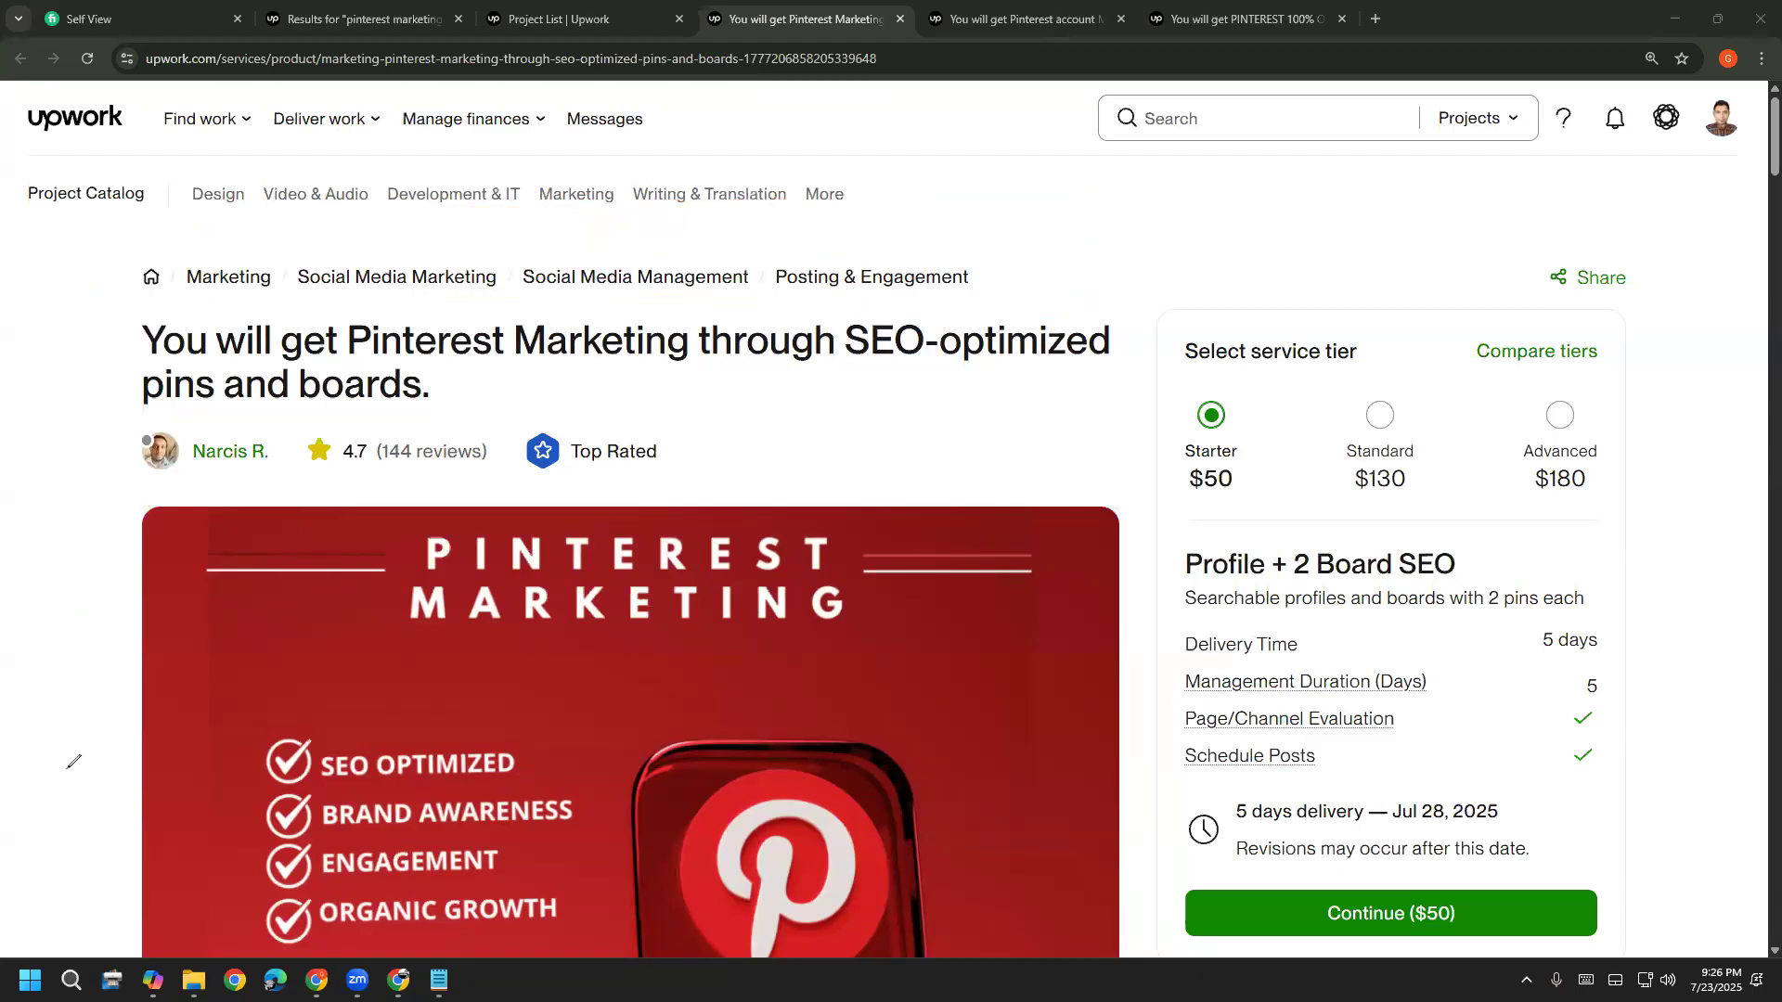
Tally the three category levels with one, two and three strokes, circle Social Media Marketing, and clear the marks
{"action": "left_click_drag", "start_coordinate": [236, 219], "coordinate": [231, 265]}
{"action": "left_click_drag", "start_coordinate": [636, 229], "coordinate": [643, 280]}
{"action": "mouse_move", "coordinate": [850, 222]}
{"action": "left_mouse_down"}
{"action": "mouse_move", "coordinate": [845, 266]}
{"action": "mouse_move", "coordinate": [868, 245]}
{"action": "mouse_move", "coordinate": [866, 267]}
{"action": "mouse_move", "coordinate": [893, 279]}
{"action": "left_mouse_up"}
{"action": "mouse_move", "coordinate": [342, 305]}
{"action": "left_mouse_down"}
{"action": "mouse_move", "coordinate": [312, 258]}
{"action": "mouse_move", "coordinate": [469, 255]}
{"action": "mouse_move", "coordinate": [332, 301]}
{"action": "left_mouse_up"}
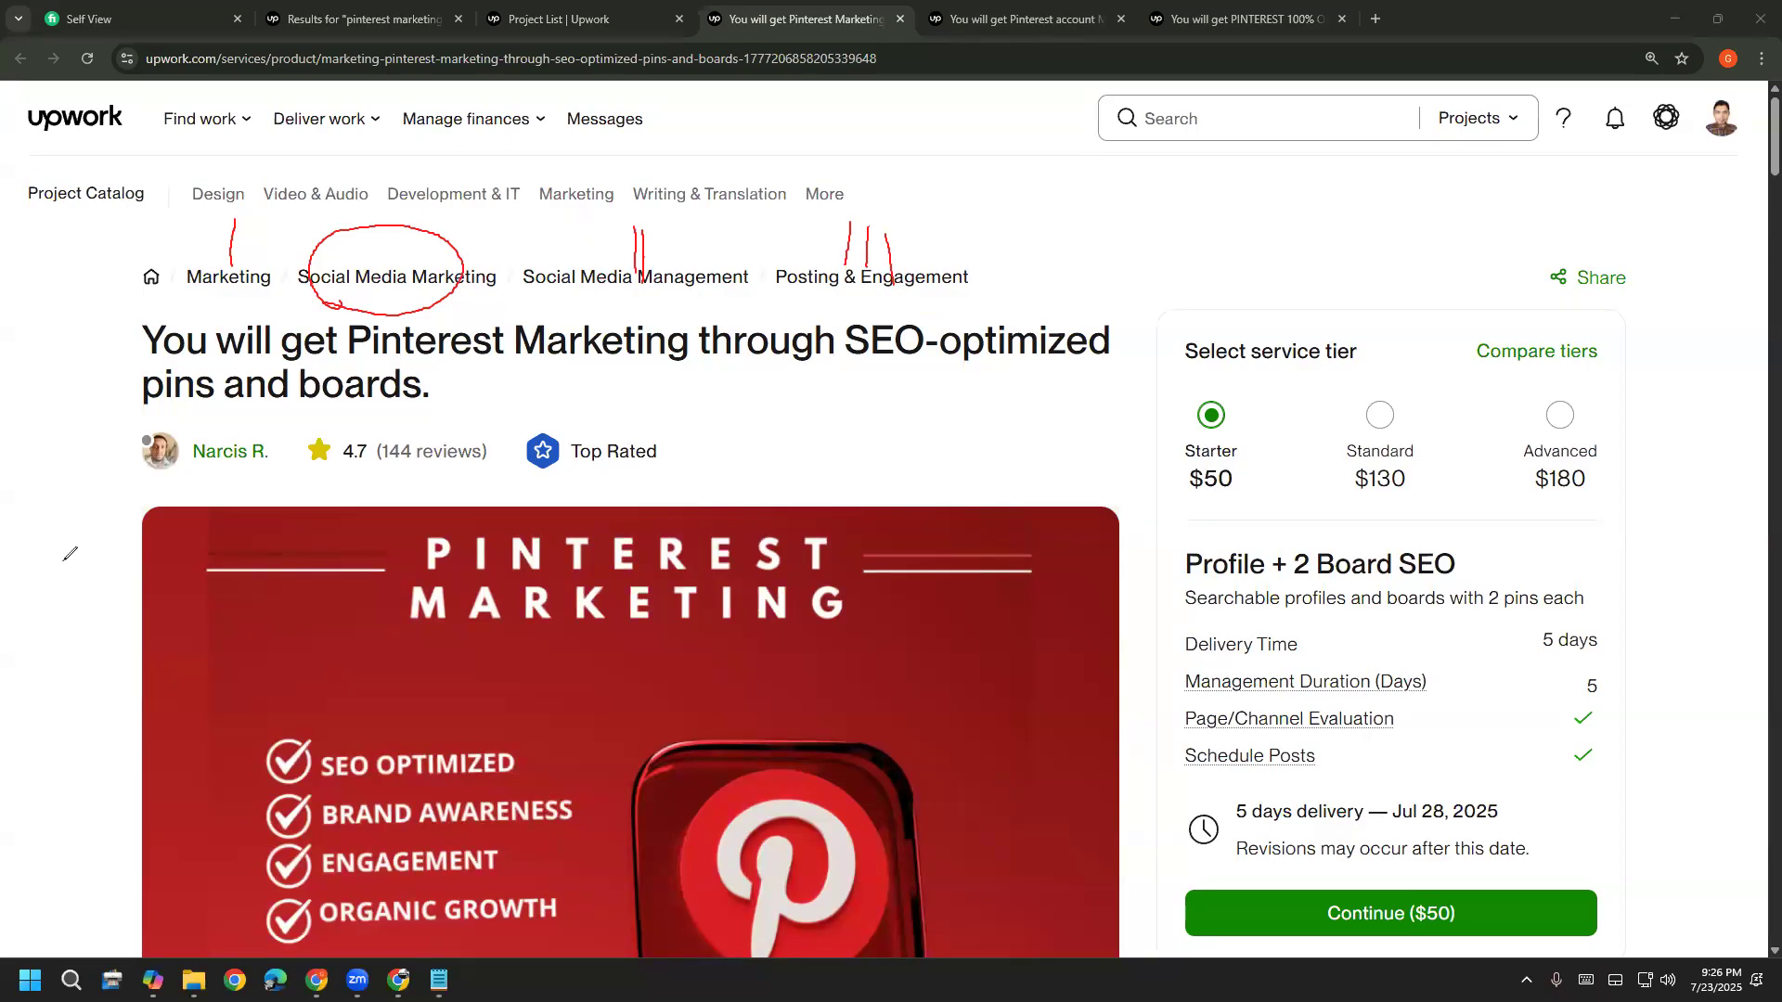
{"action": "key", "text": "e"}
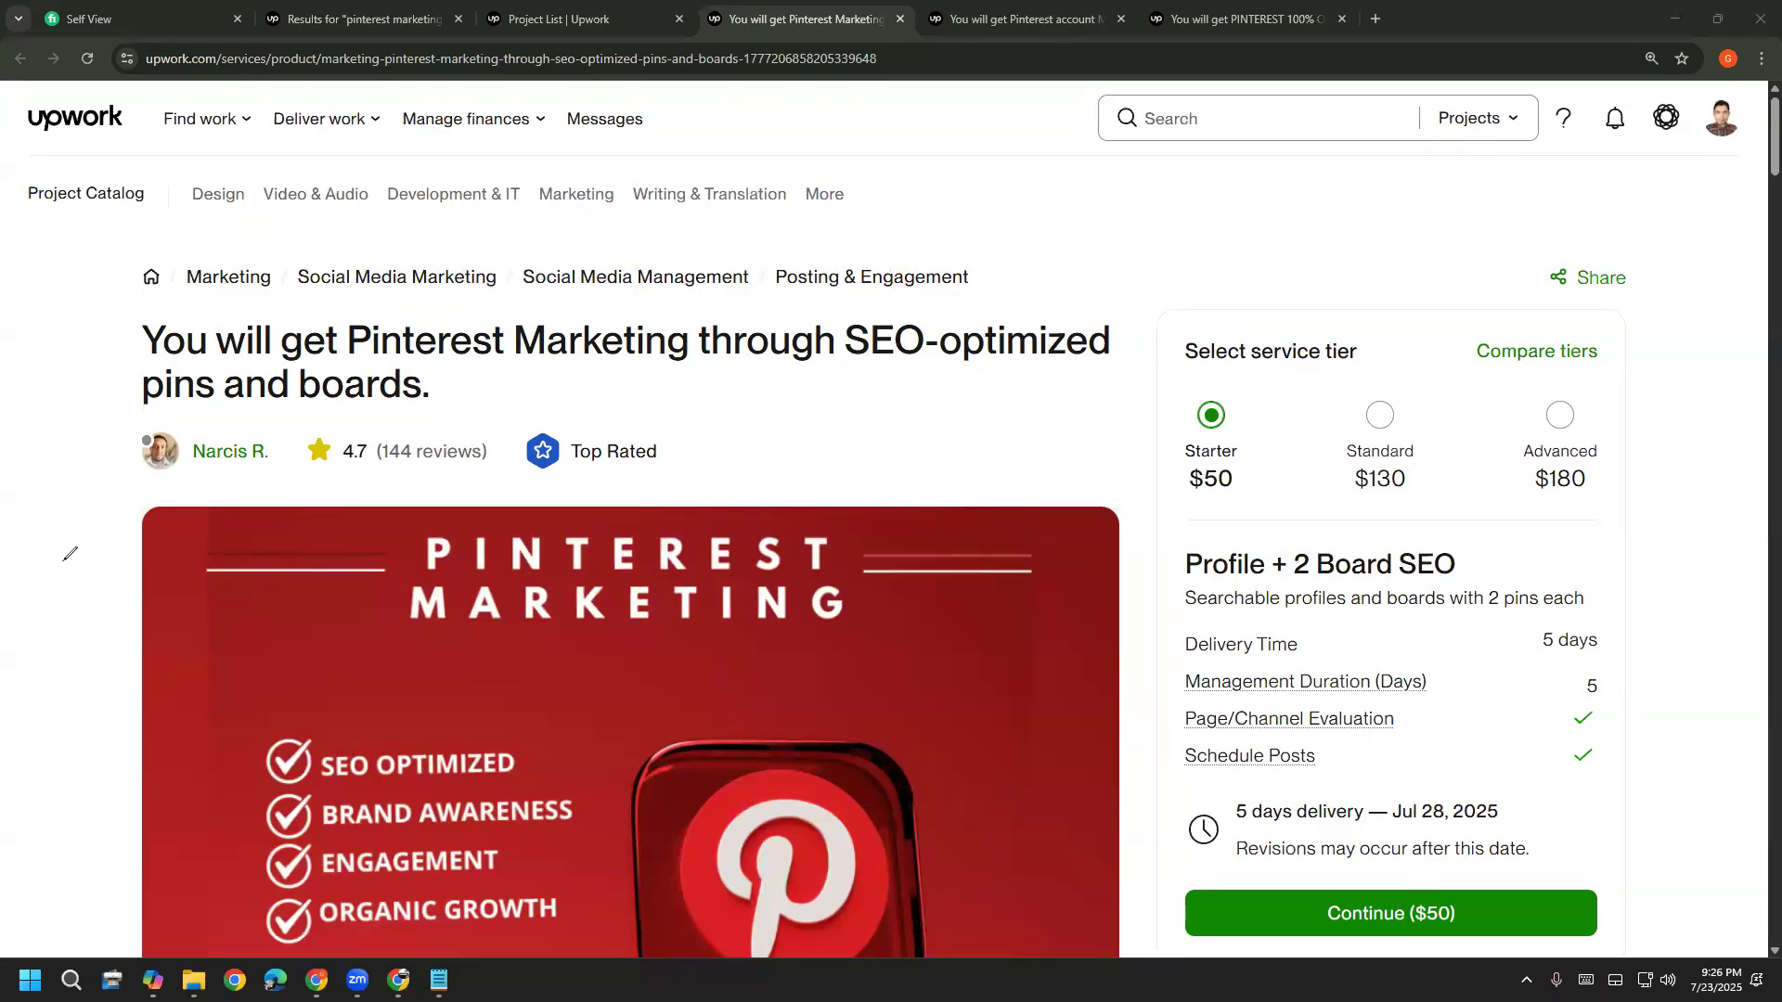
{"action": "key", "text": "Escape"}
Circle the project title and compare the title wording across the three open Pinterest project pages, clearing the annotation
{"action": "mouse_move", "coordinate": [220, 351]}
{"action": "left_mouse_down"}
{"action": "mouse_move", "coordinate": [130, 375]}
{"action": "mouse_move", "coordinate": [186, 425]}
{"action": "mouse_move", "coordinate": [494, 392]}
{"action": "mouse_move", "coordinate": [905, 408]}
{"action": "mouse_move", "coordinate": [1068, 390]}
{"action": "mouse_move", "coordinate": [1113, 297]}
{"action": "mouse_move", "coordinate": [290, 291]}
{"action": "left_mouse_up"}
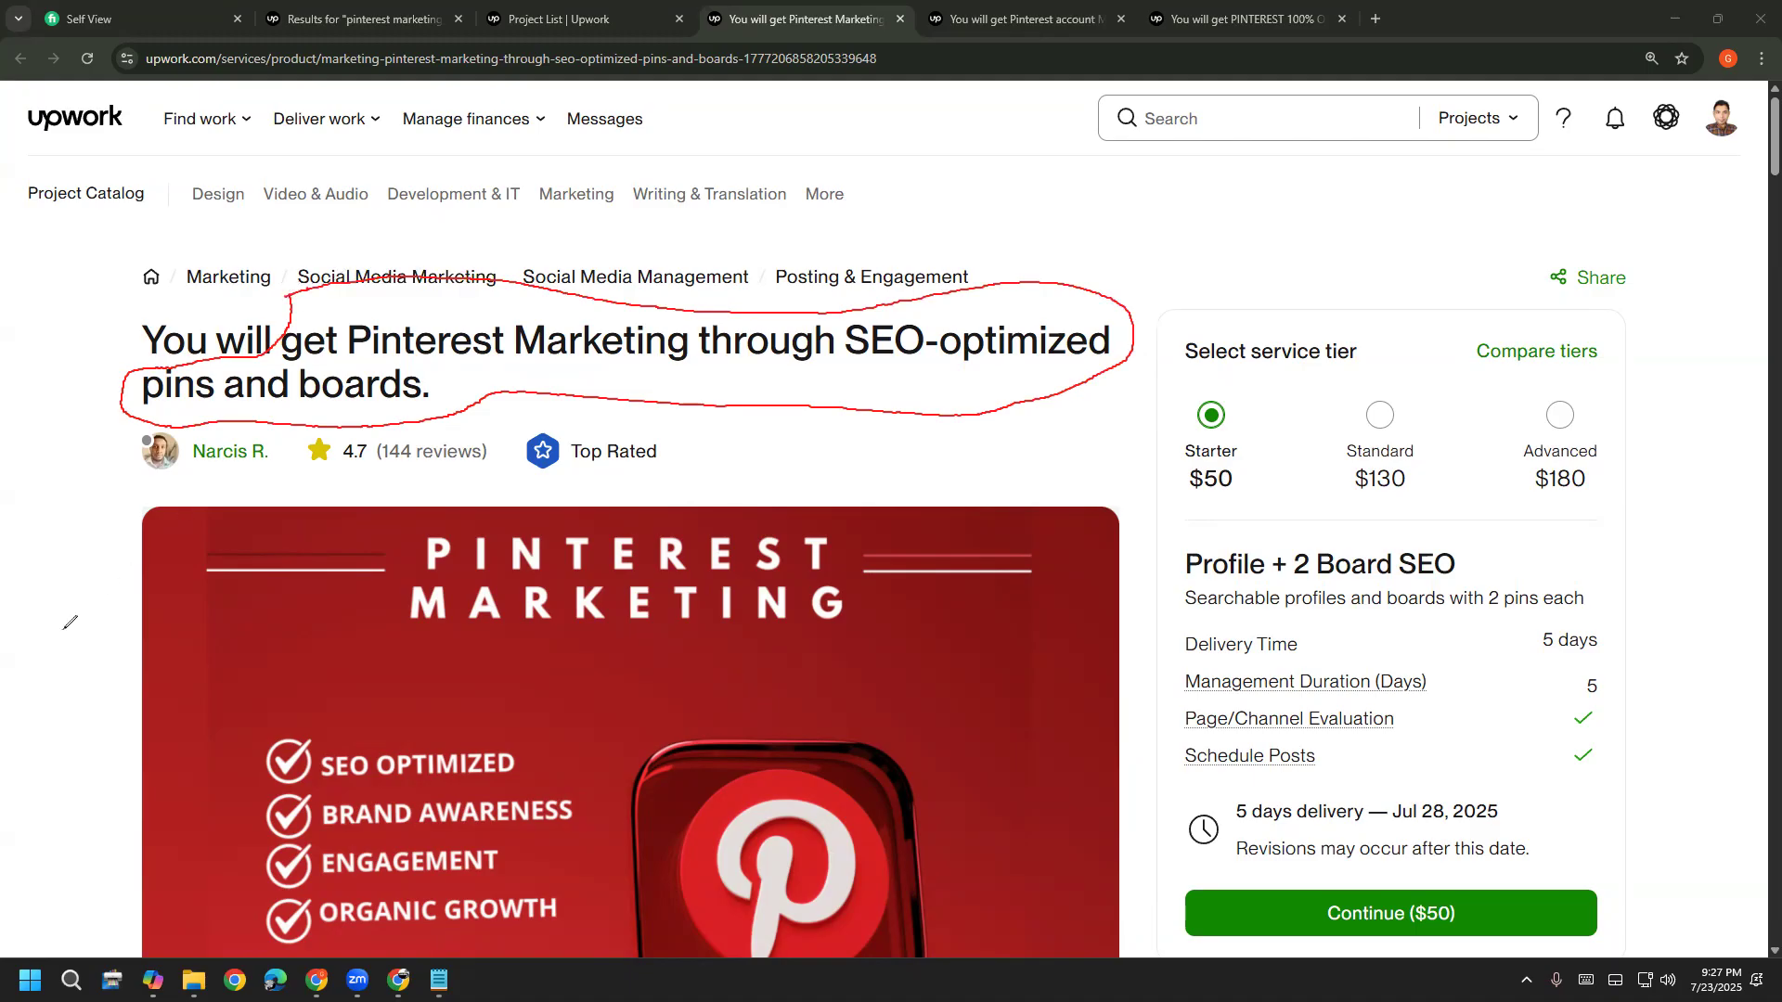
{"action": "left_click", "coordinate": [970, 15]}
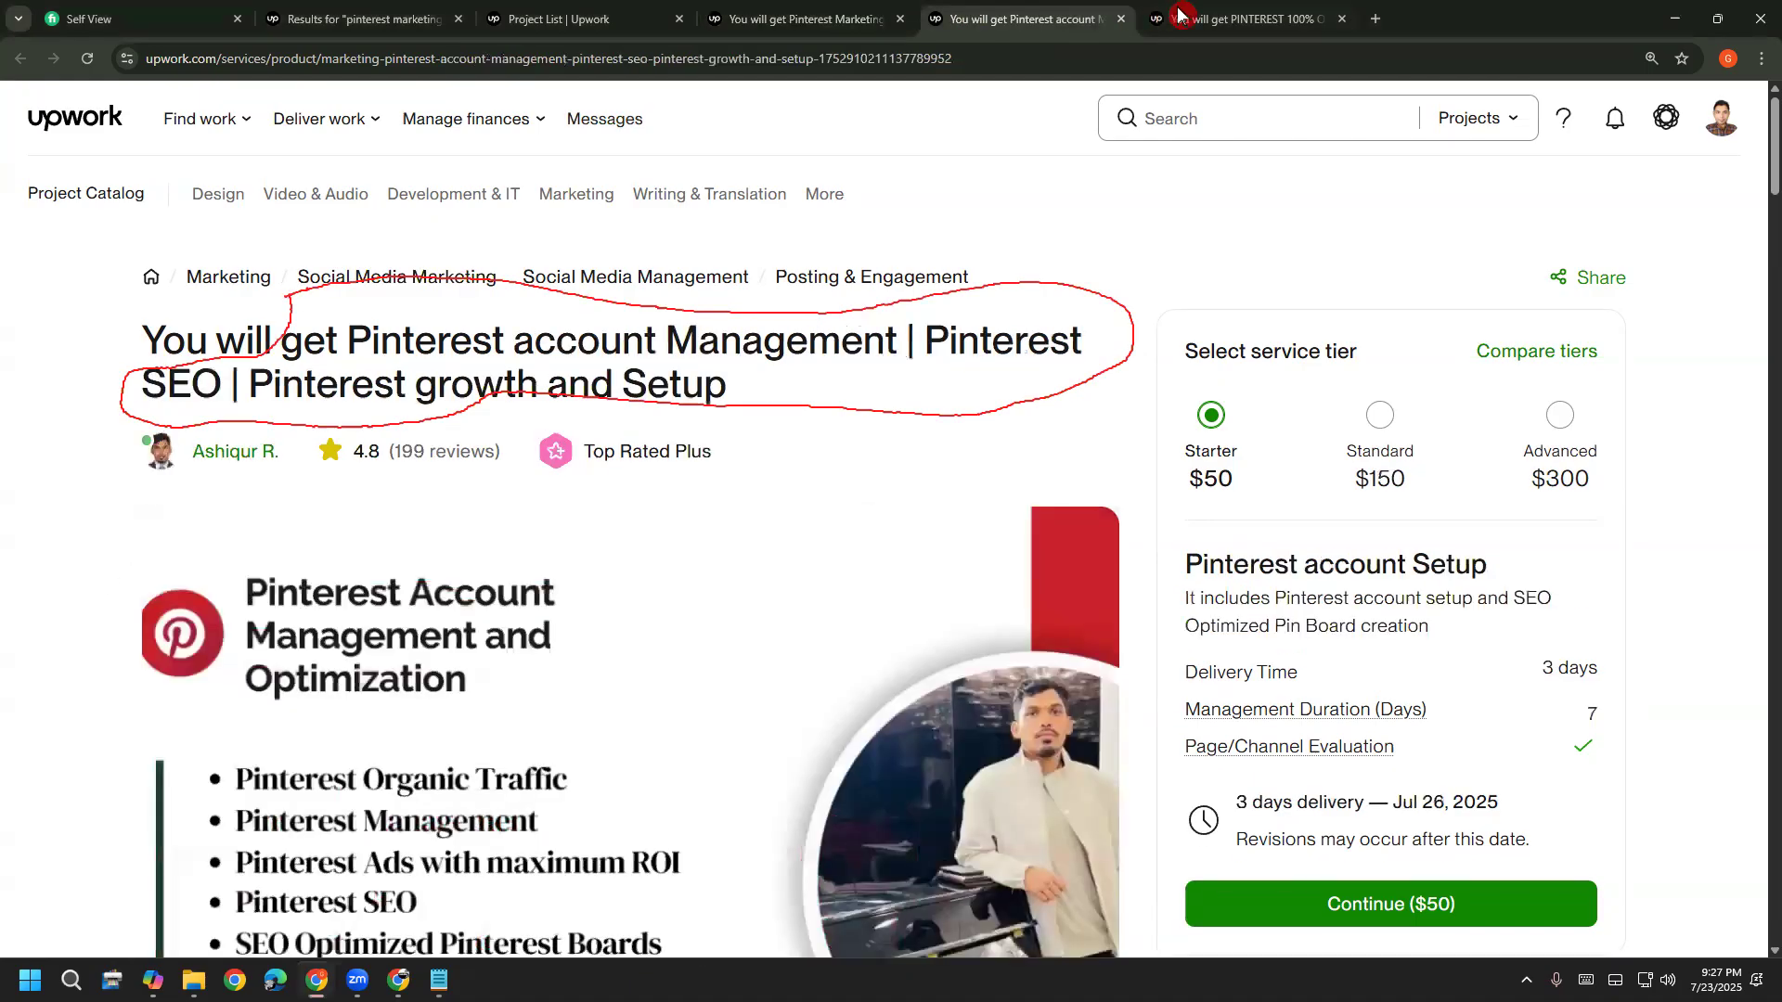
{"action": "left_click", "coordinate": [1218, 15]}
{"action": "left_click", "coordinate": [890, 15]}
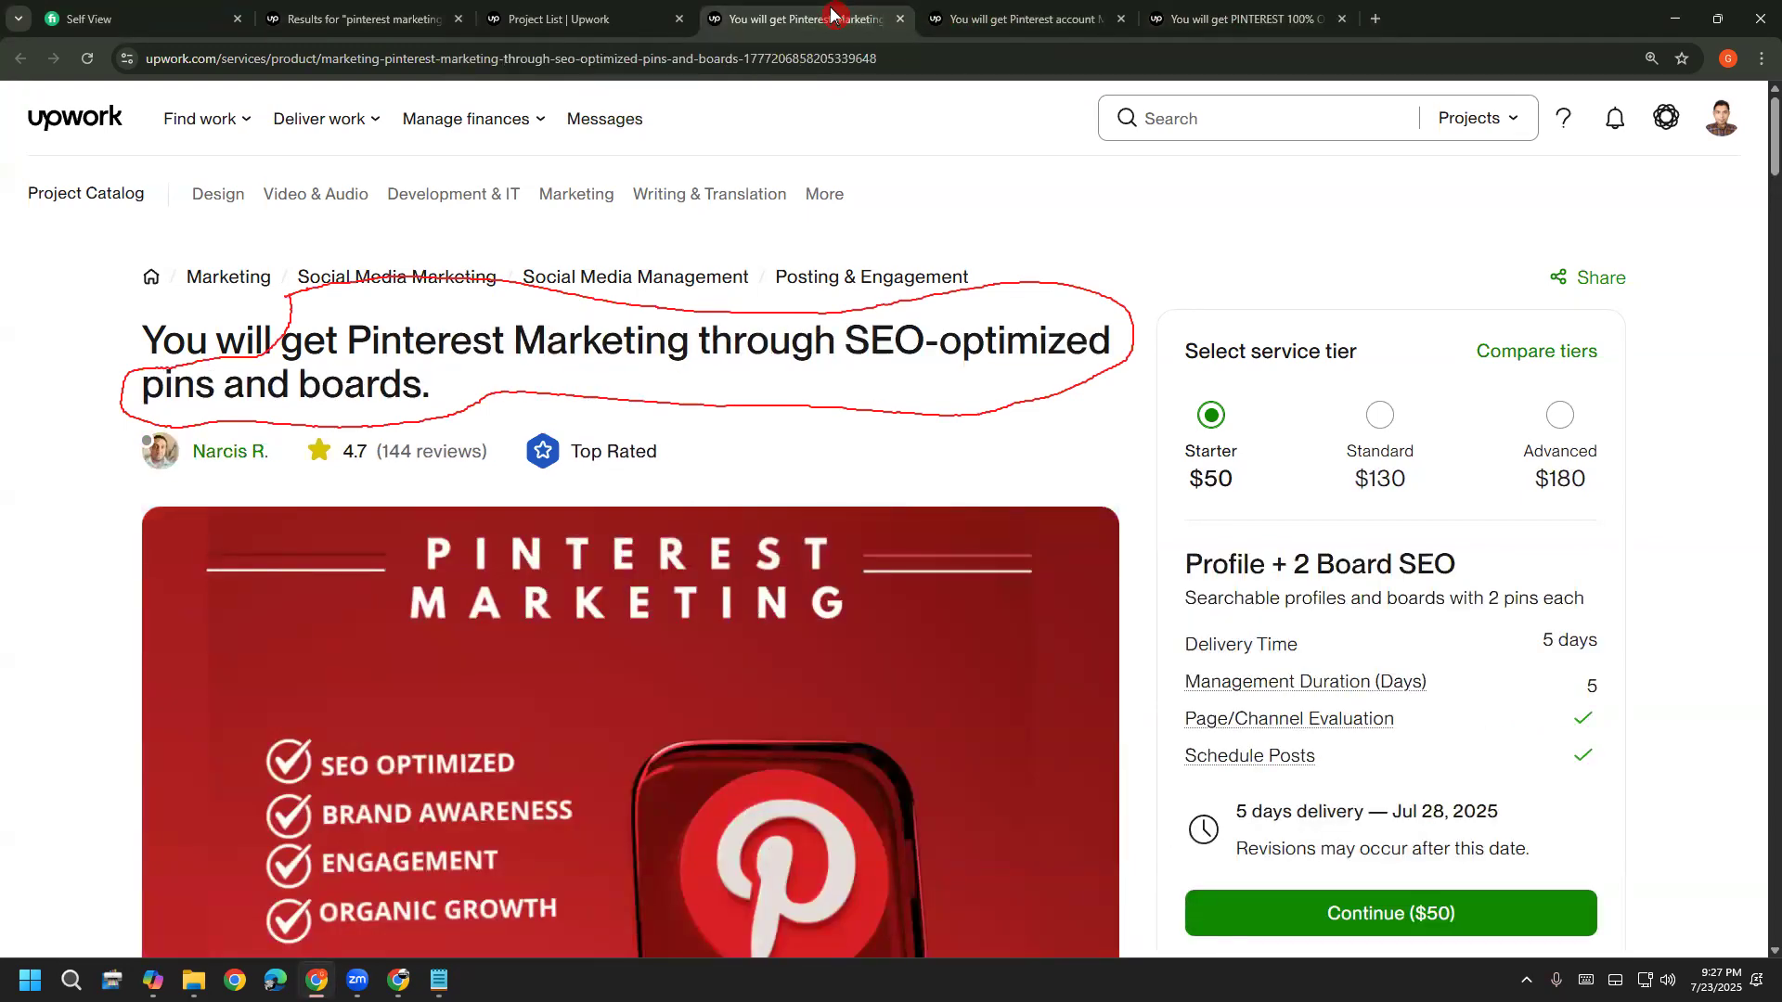
{"action": "left_click", "coordinate": [1063, 15]}
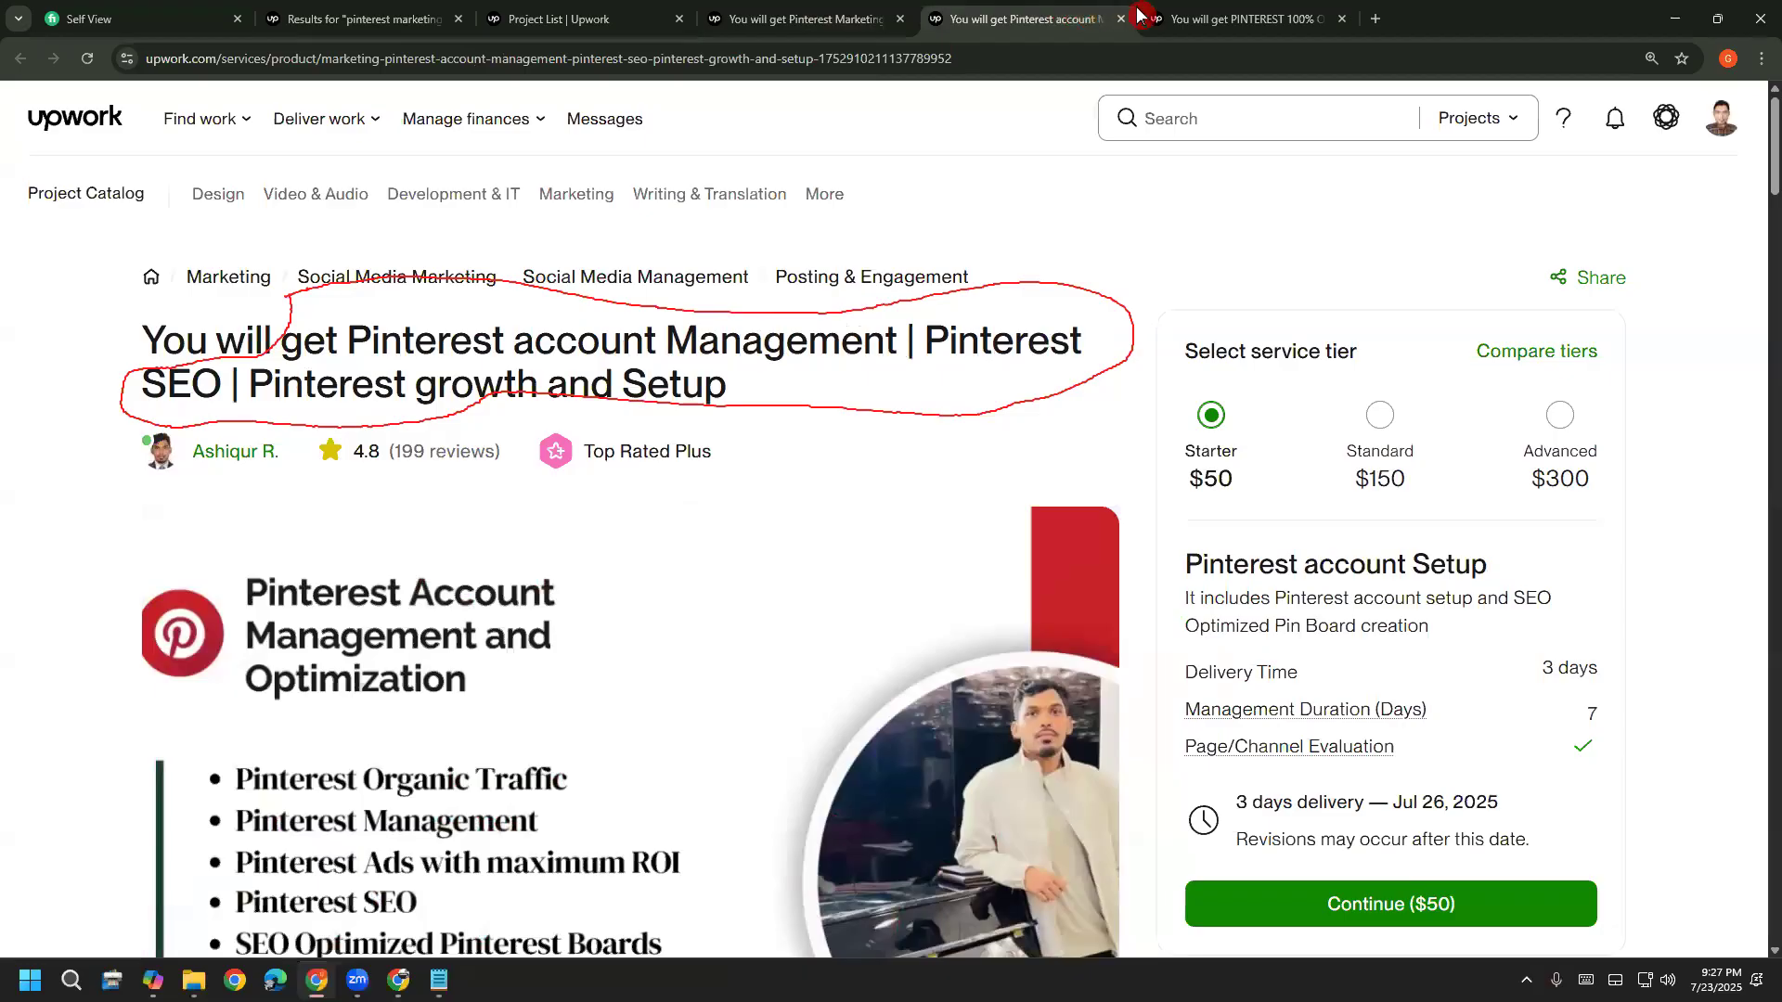
{"action": "left_click", "coordinate": [1215, 15]}
{"action": "left_click", "coordinate": [924, 17]}
{"action": "left_click", "coordinate": [807, 17]}
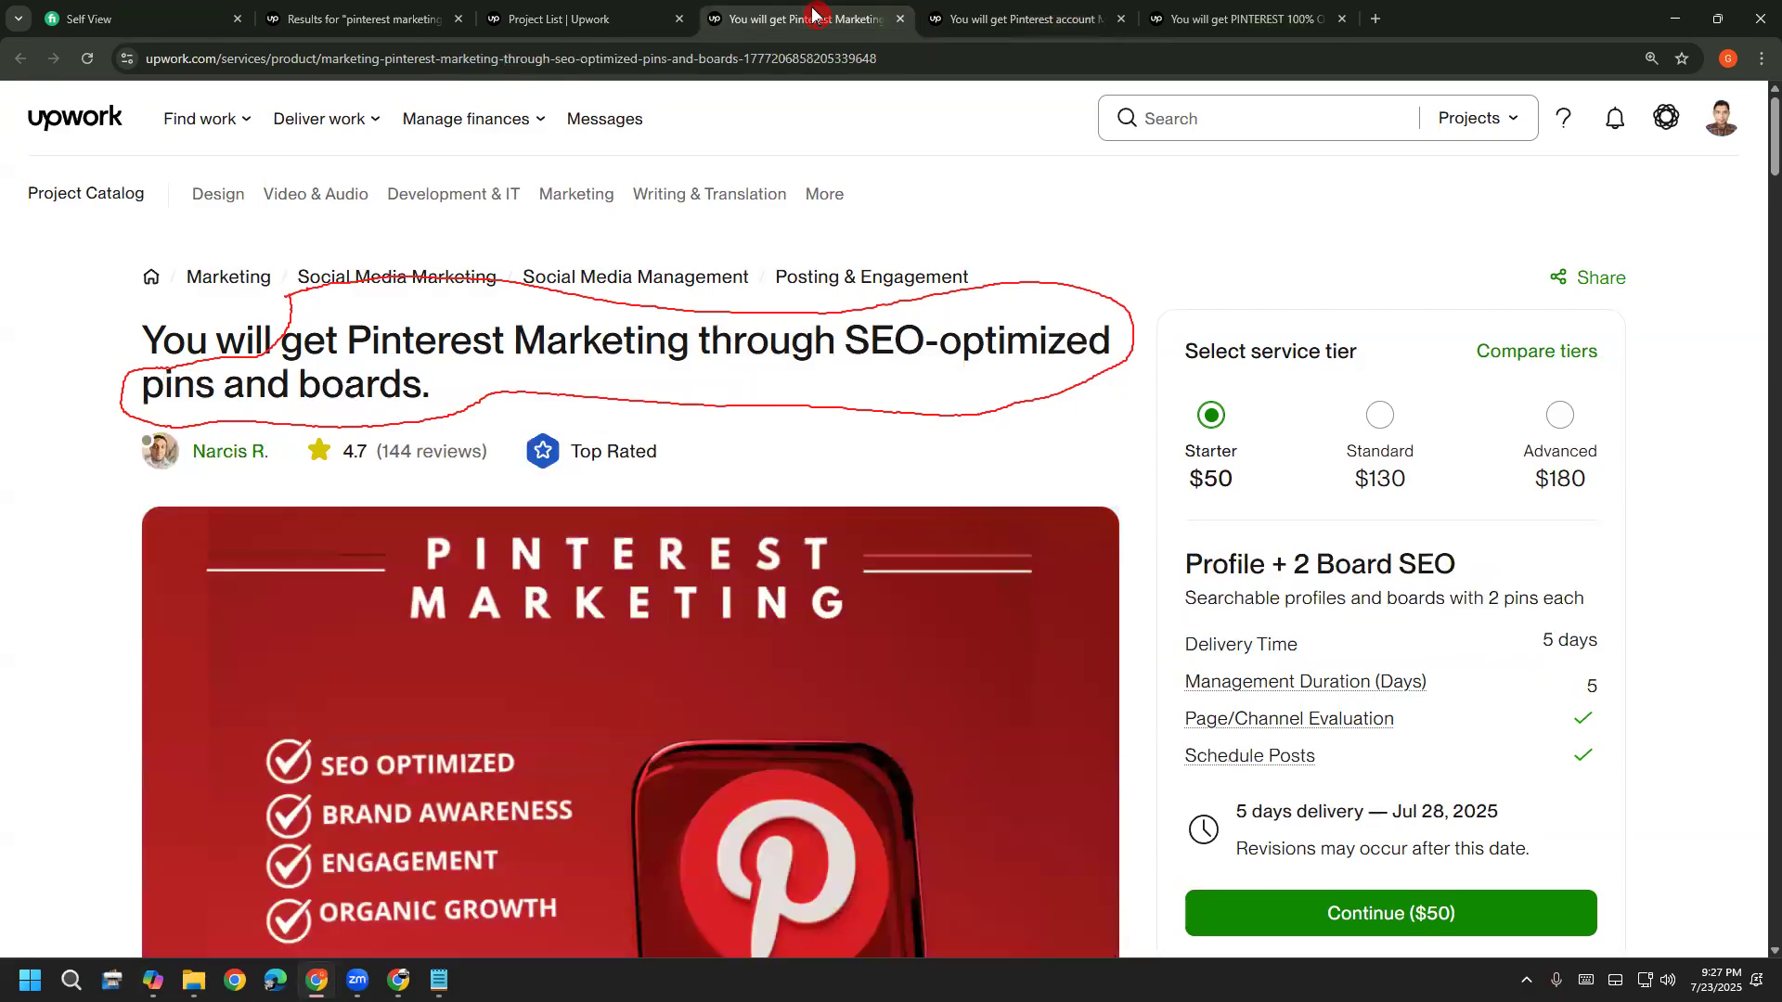
{"action": "left_click", "coordinate": [966, 15]}
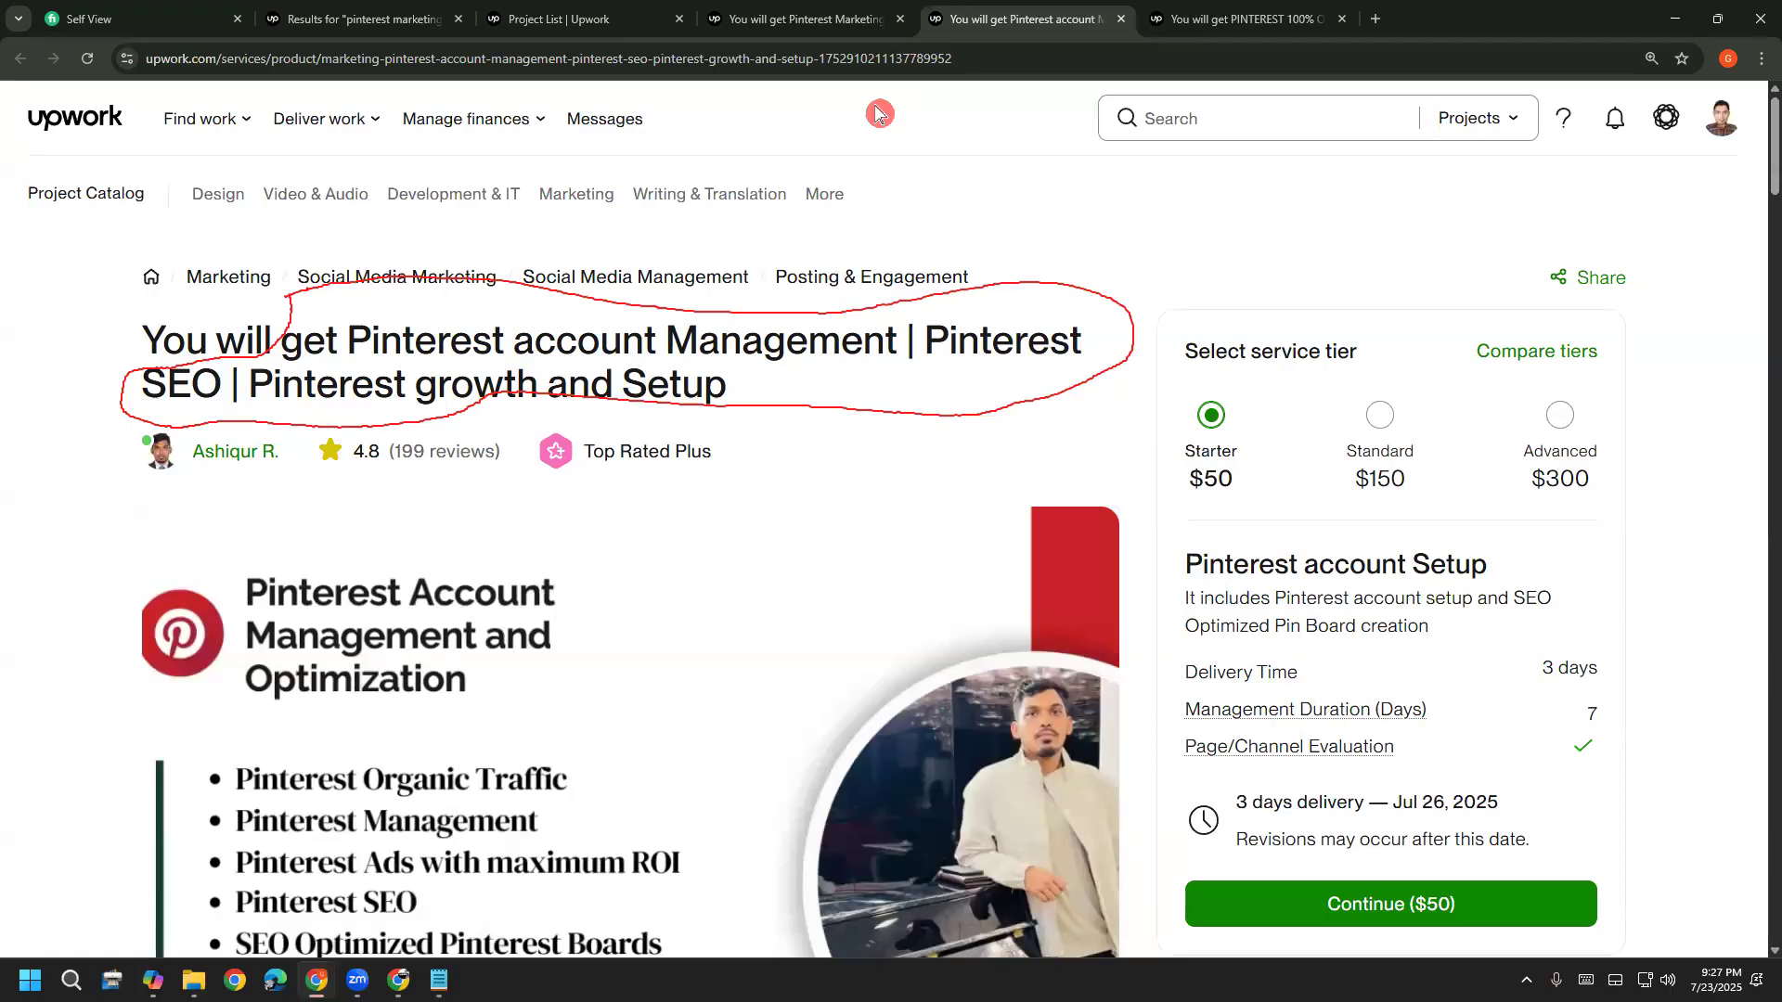
{"action": "key", "text": "Escape"}
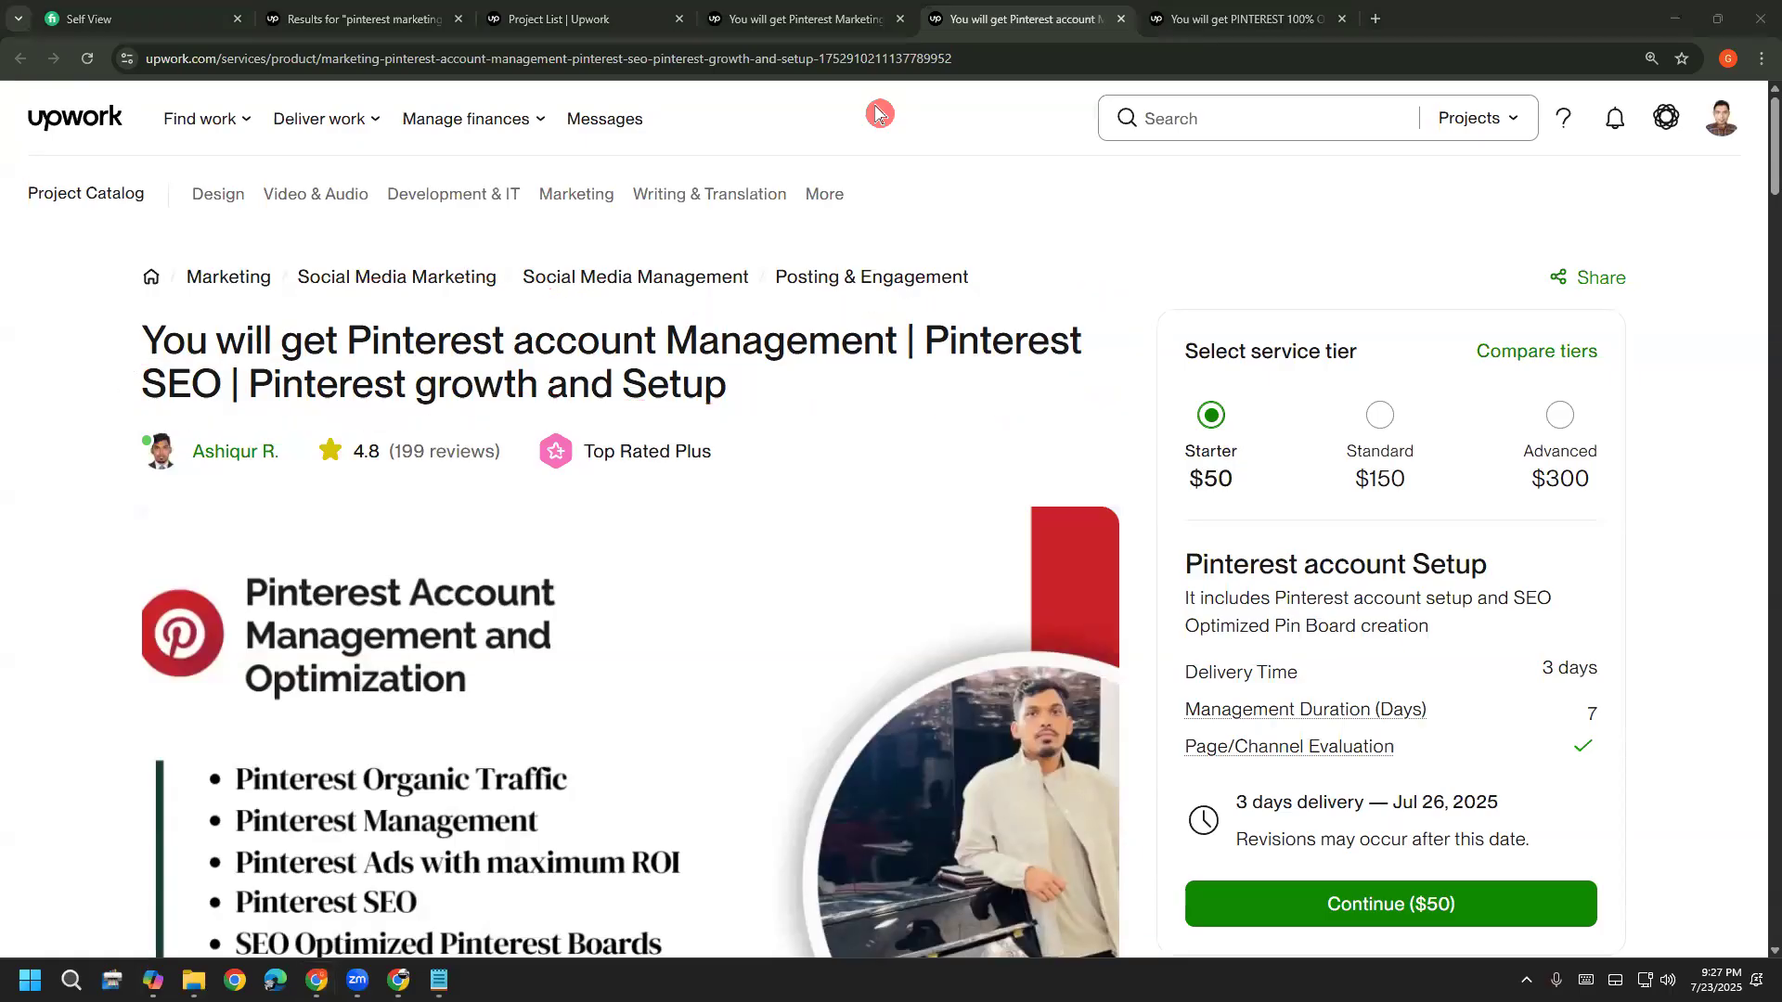
Copy the SEO-optimized pins and boards project's full title and paste it into the blank Untitled note in Notepad
{"action": "left_click", "coordinate": [798, 18]}
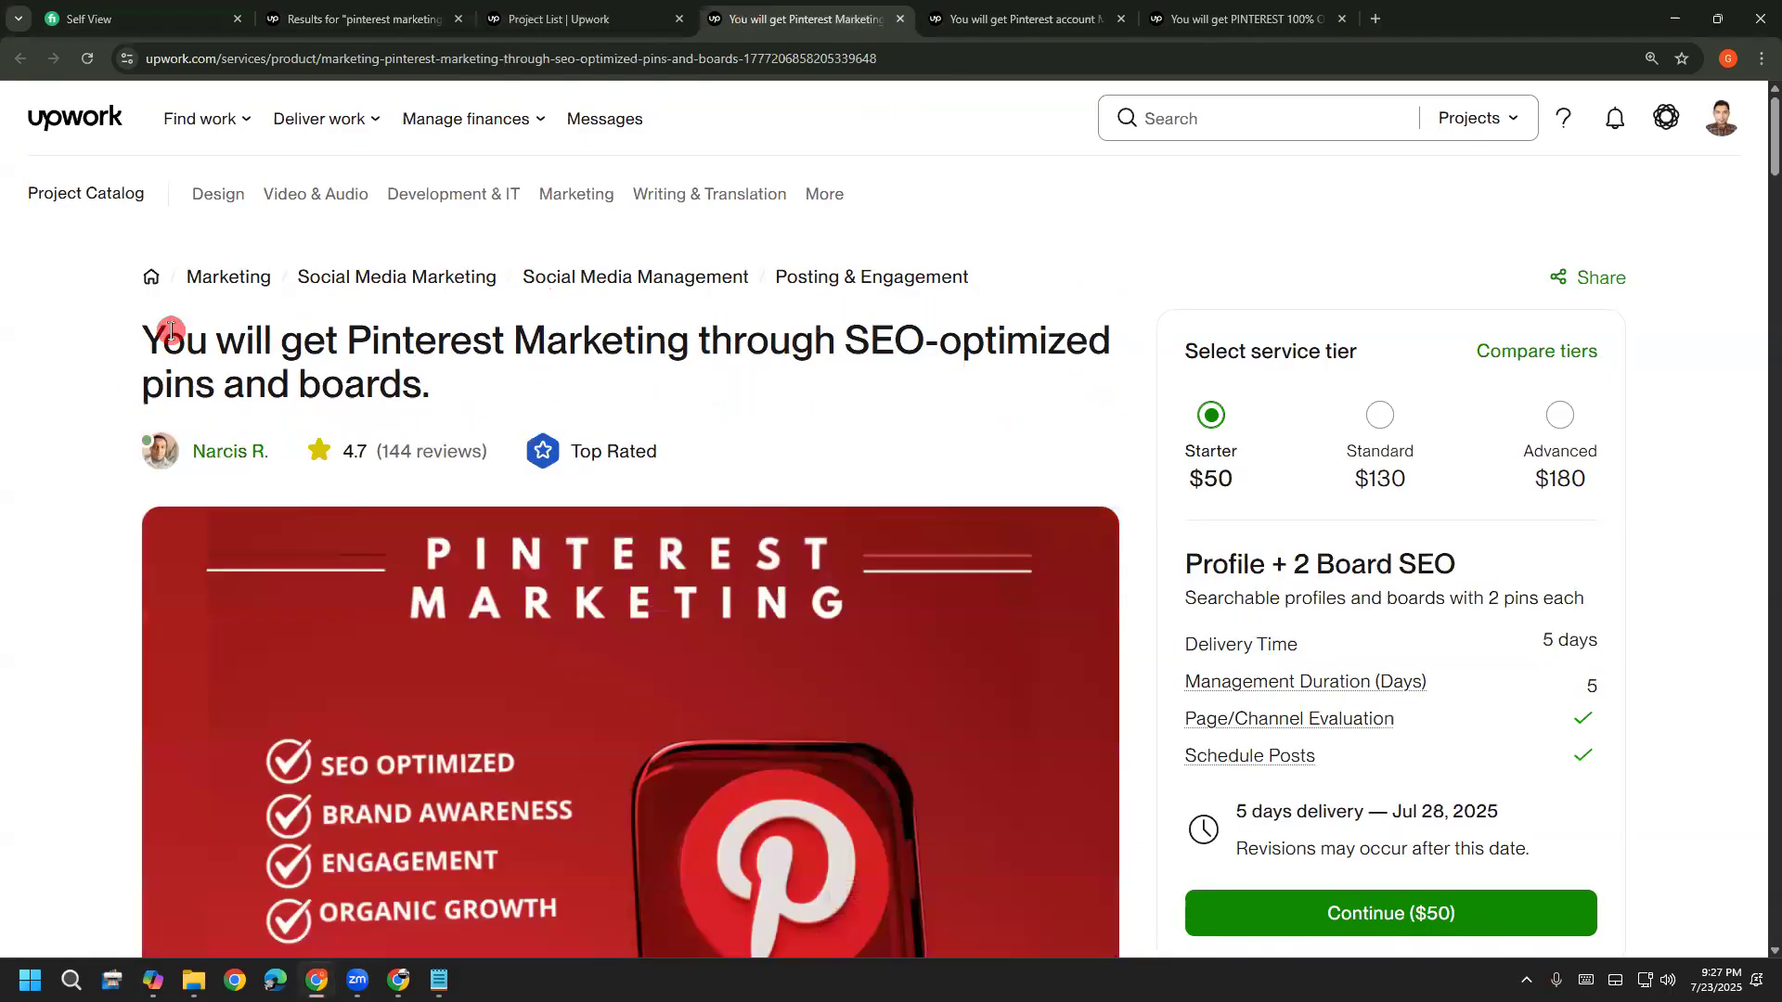
{"action": "left_click_drag", "start_coordinate": [155, 332], "coordinate": [444, 382]}
{"action": "right_click", "coordinate": [369, 342]}
{"action": "left_click", "coordinate": [408, 336]}
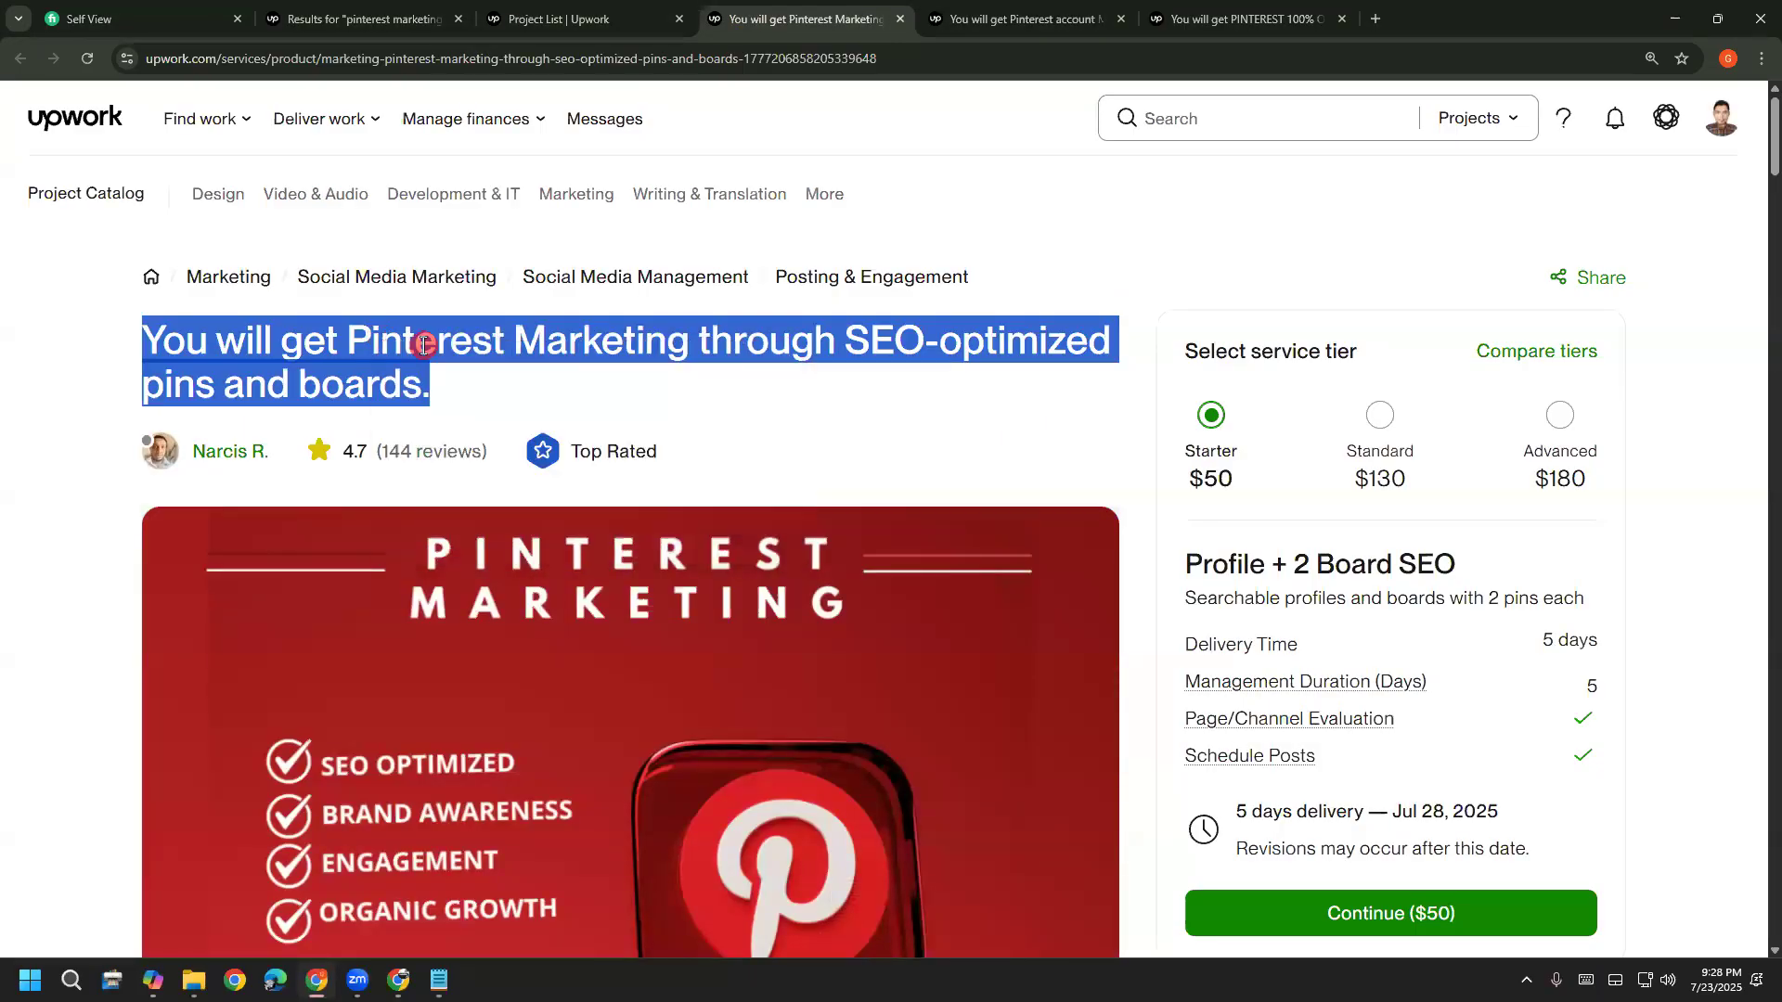
{"action": "left_click", "coordinate": [330, 341]}
{"action": "left_click_drag", "start_coordinate": [138, 334], "coordinate": [399, 386]}
{"action": "right_click", "coordinate": [372, 371]}
{"action": "left_click", "coordinate": [415, 393]}
{"action": "left_click", "coordinate": [439, 980]}
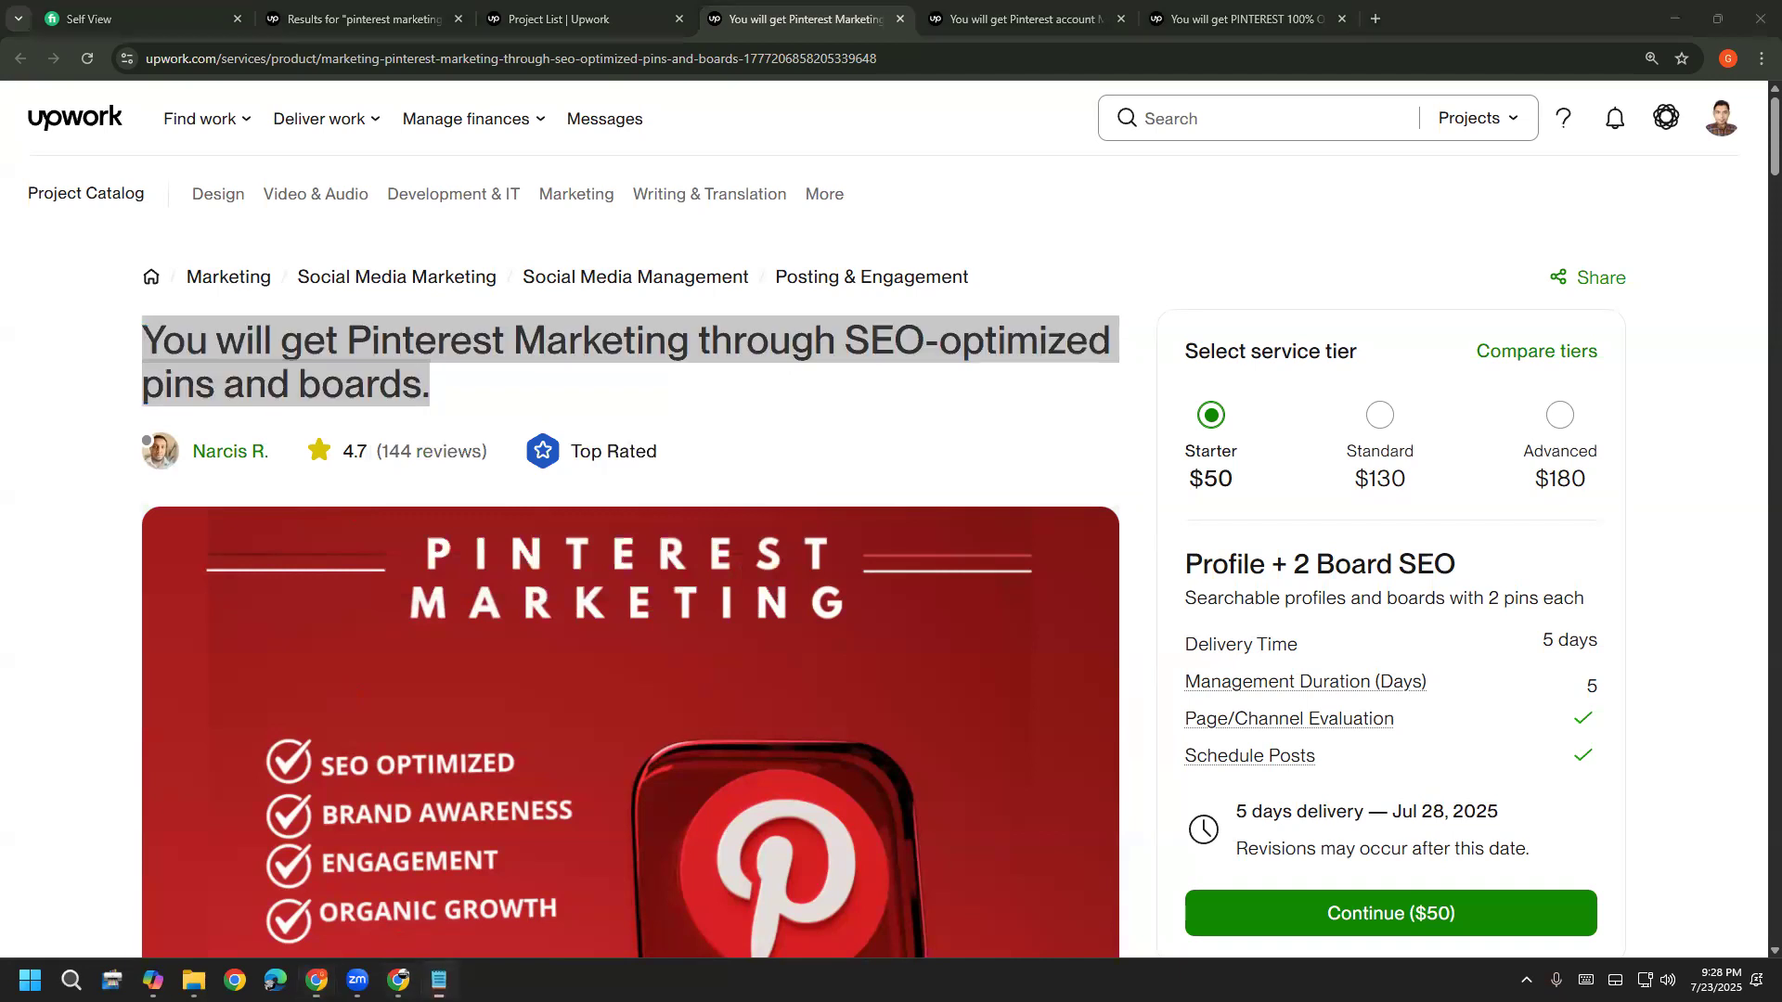
{"action": "left_click", "coordinate": [1290, 178]}
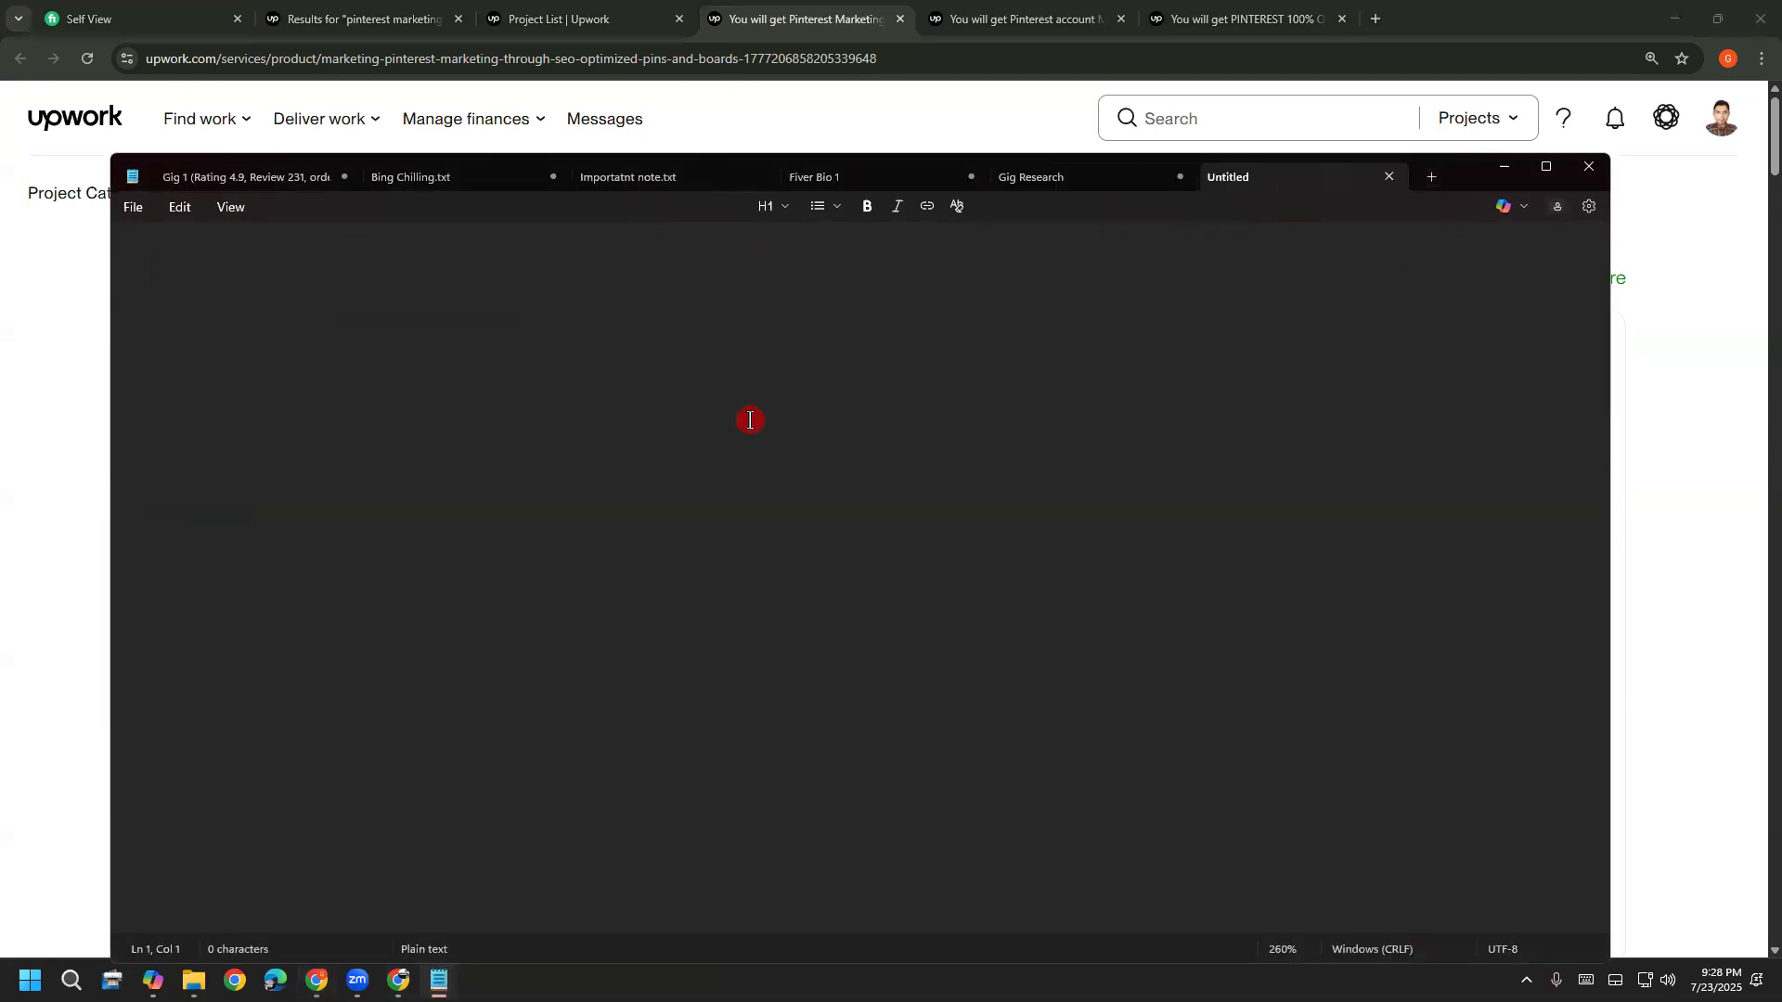
{"action": "key", "text": "ctrl+v"}
{"action": "key", "text": "Return"}
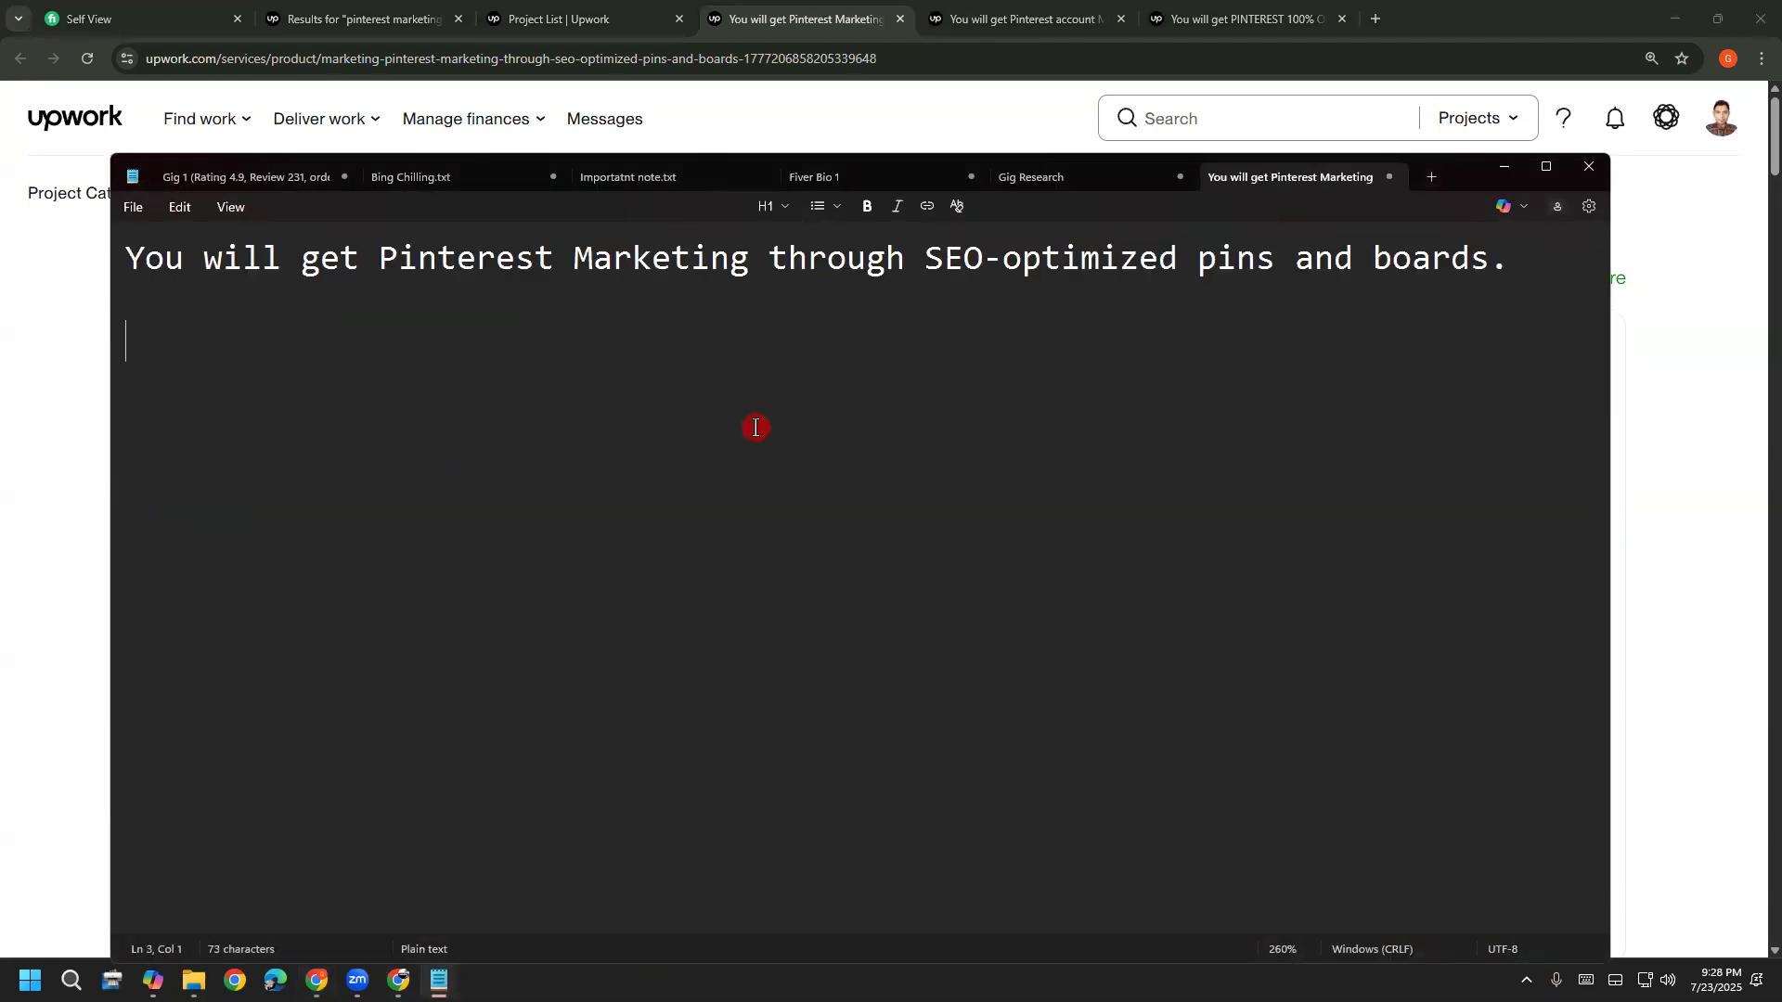
Copy the Pinterest account Management project's title from the browser and paste it below the first title in the Notepad note
{"action": "left_click", "coordinate": [1026, 17]}
{"action": "left_click_drag", "start_coordinate": [149, 327], "coordinate": [720, 378]}
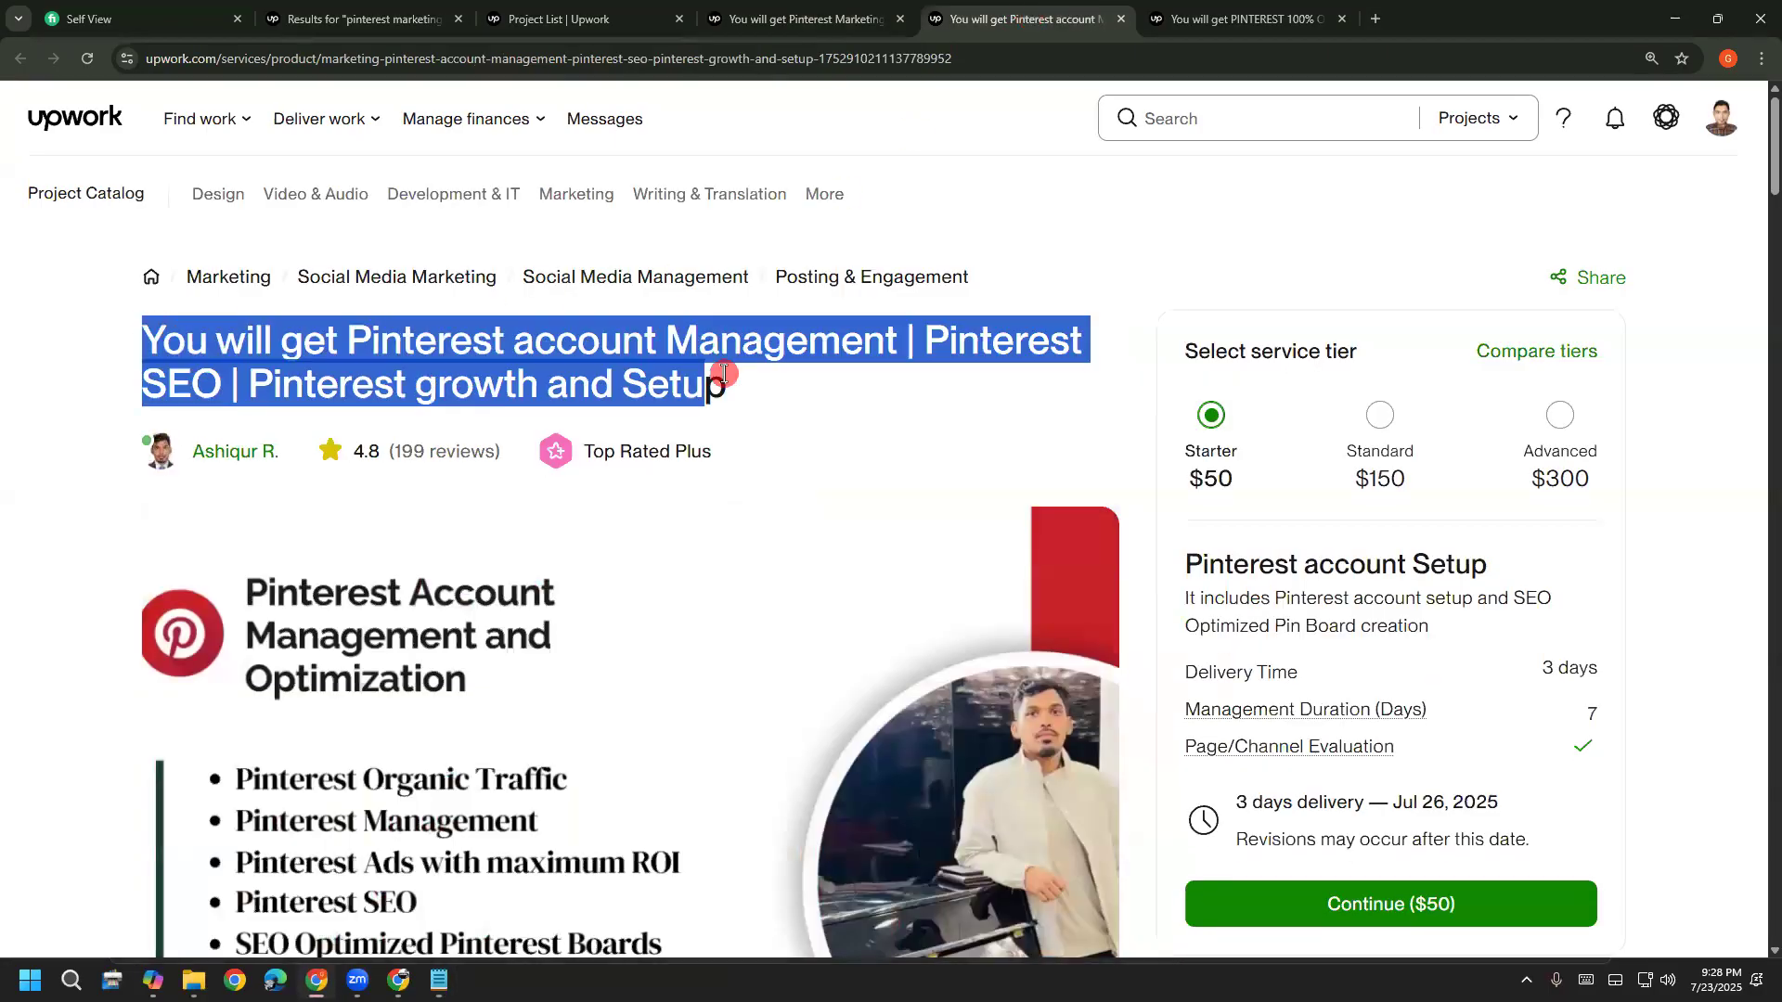
{"action": "right_click", "coordinate": [700, 350]}
{"action": "left_click", "coordinate": [748, 371]}
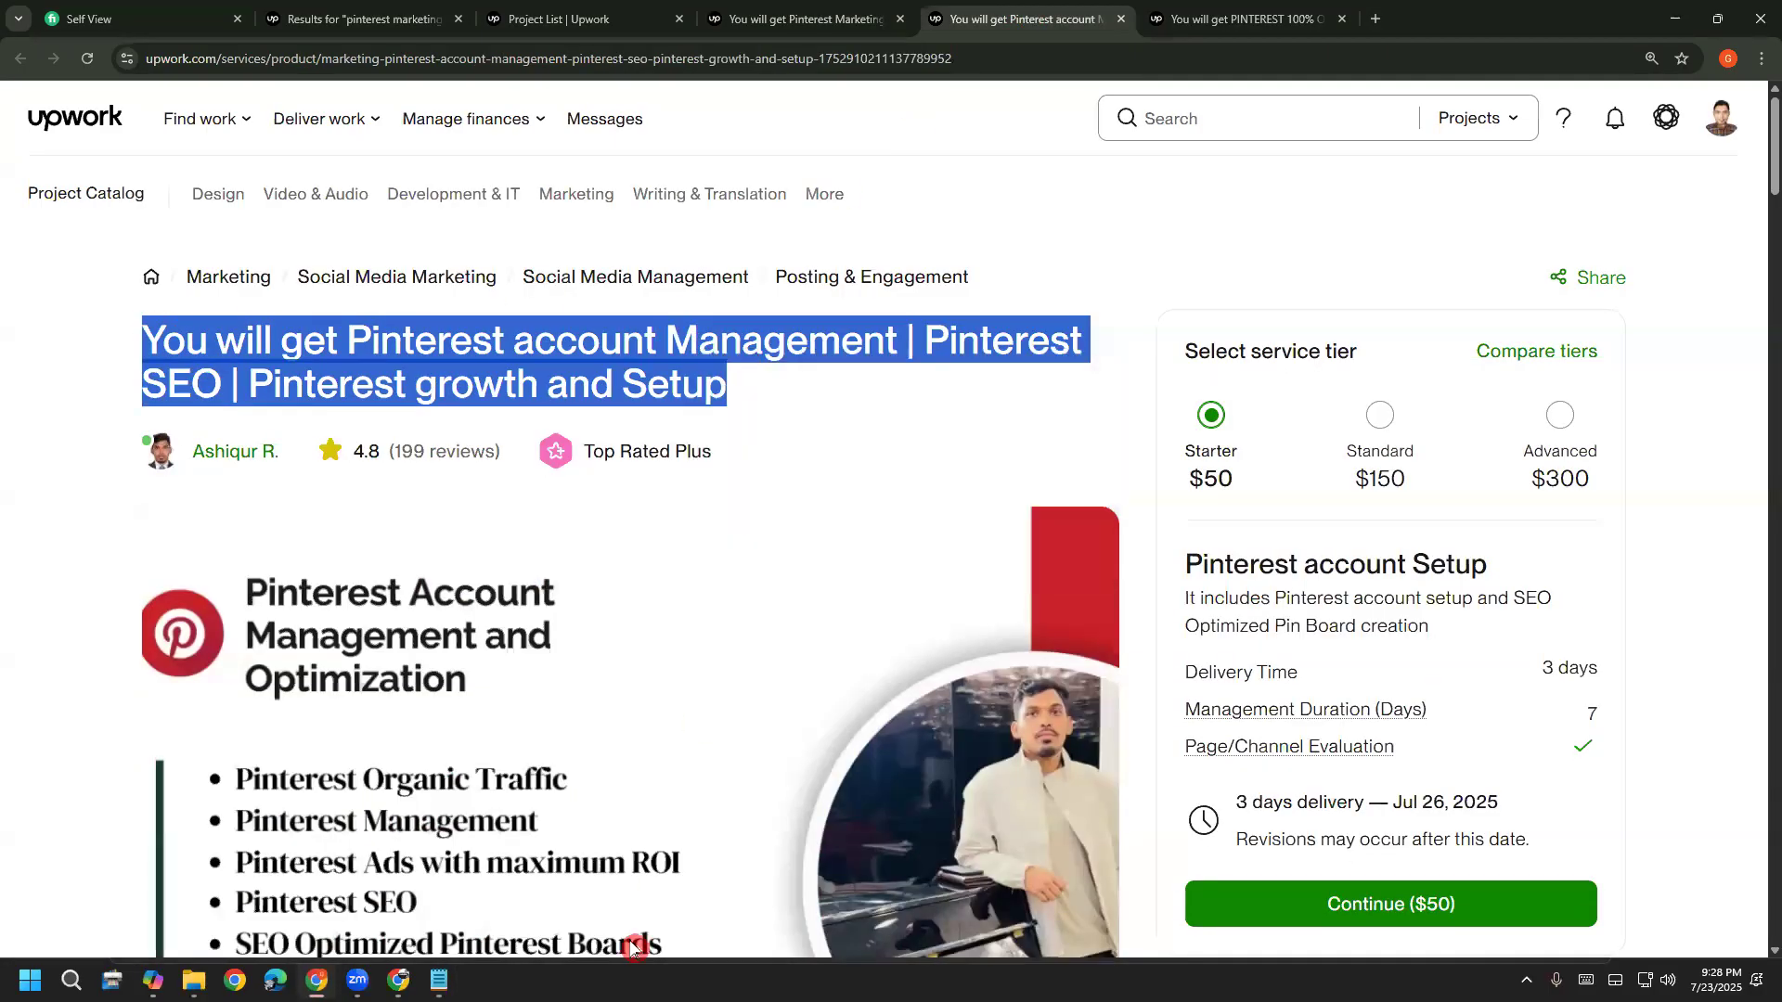
{"action": "left_click", "coordinate": [442, 976]}
{"action": "key", "text": "ctrl+v"}
{"action": "key", "text": "Return"}
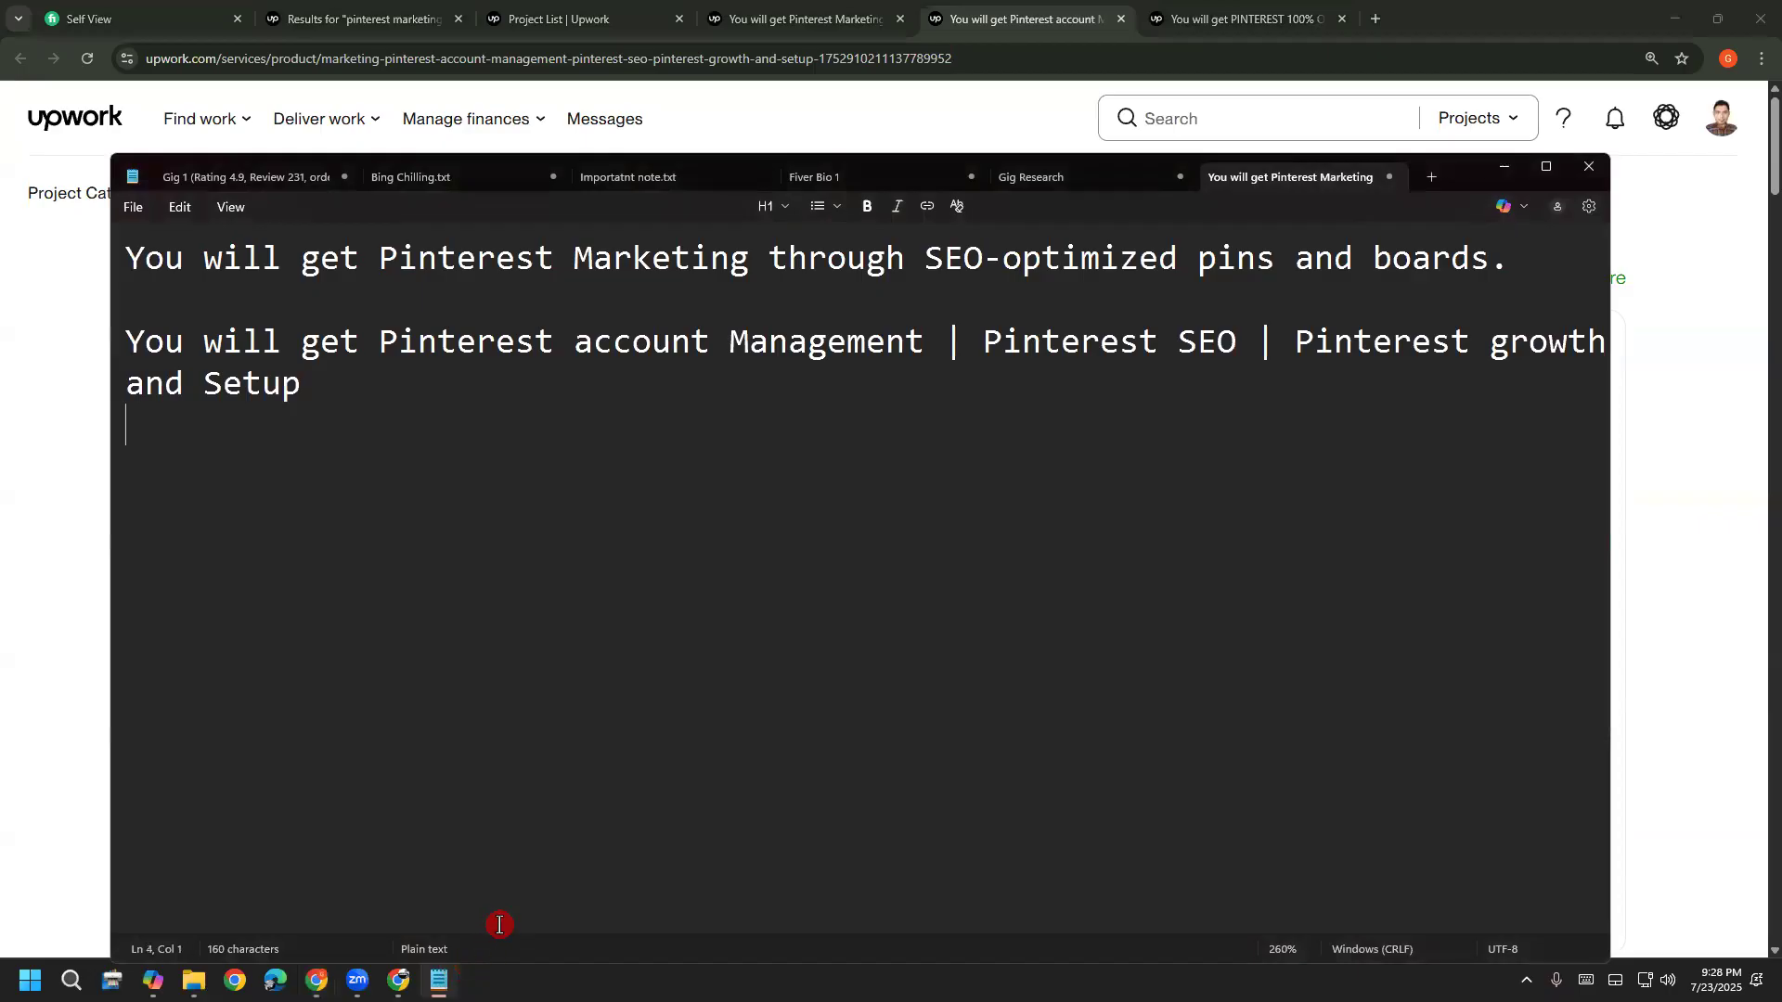
Copy the PINTEREST 100% Organic Followers project's title from the browser and paste it as the third title in the Notepad note
{"action": "left_click", "coordinate": [1155, 19]}
{"action": "left_click_drag", "start_coordinate": [145, 315], "coordinate": [926, 395]}
{"action": "right_click", "coordinate": [808, 356]}
{"action": "left_click", "coordinate": [858, 376]}
{"action": "left_click", "coordinate": [441, 977]}
{"action": "key", "text": "ctrl+v"}
{"action": "key", "text": "Return"}
{"action": "key", "text": "Return"}
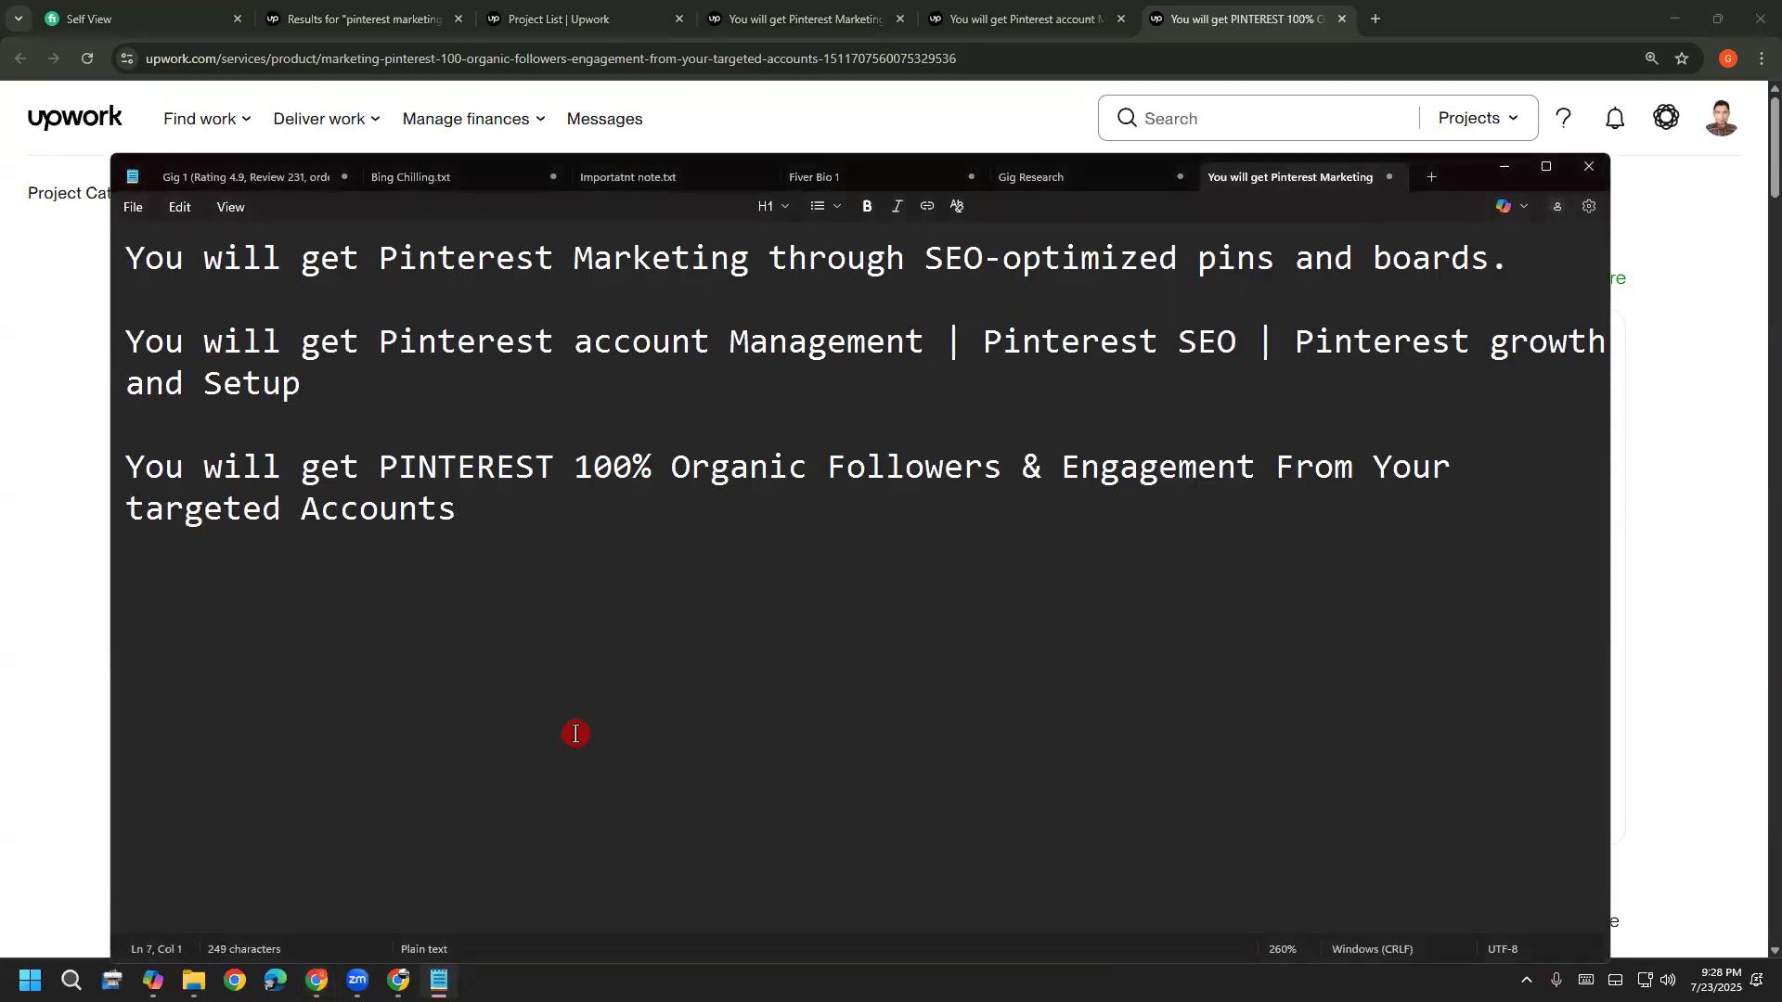
Start a combined title below the three samples by copying "You will get Pinterest Marketing" from the first title
{"action": "left_click_drag", "start_coordinate": [127, 254], "coordinate": [752, 260]}
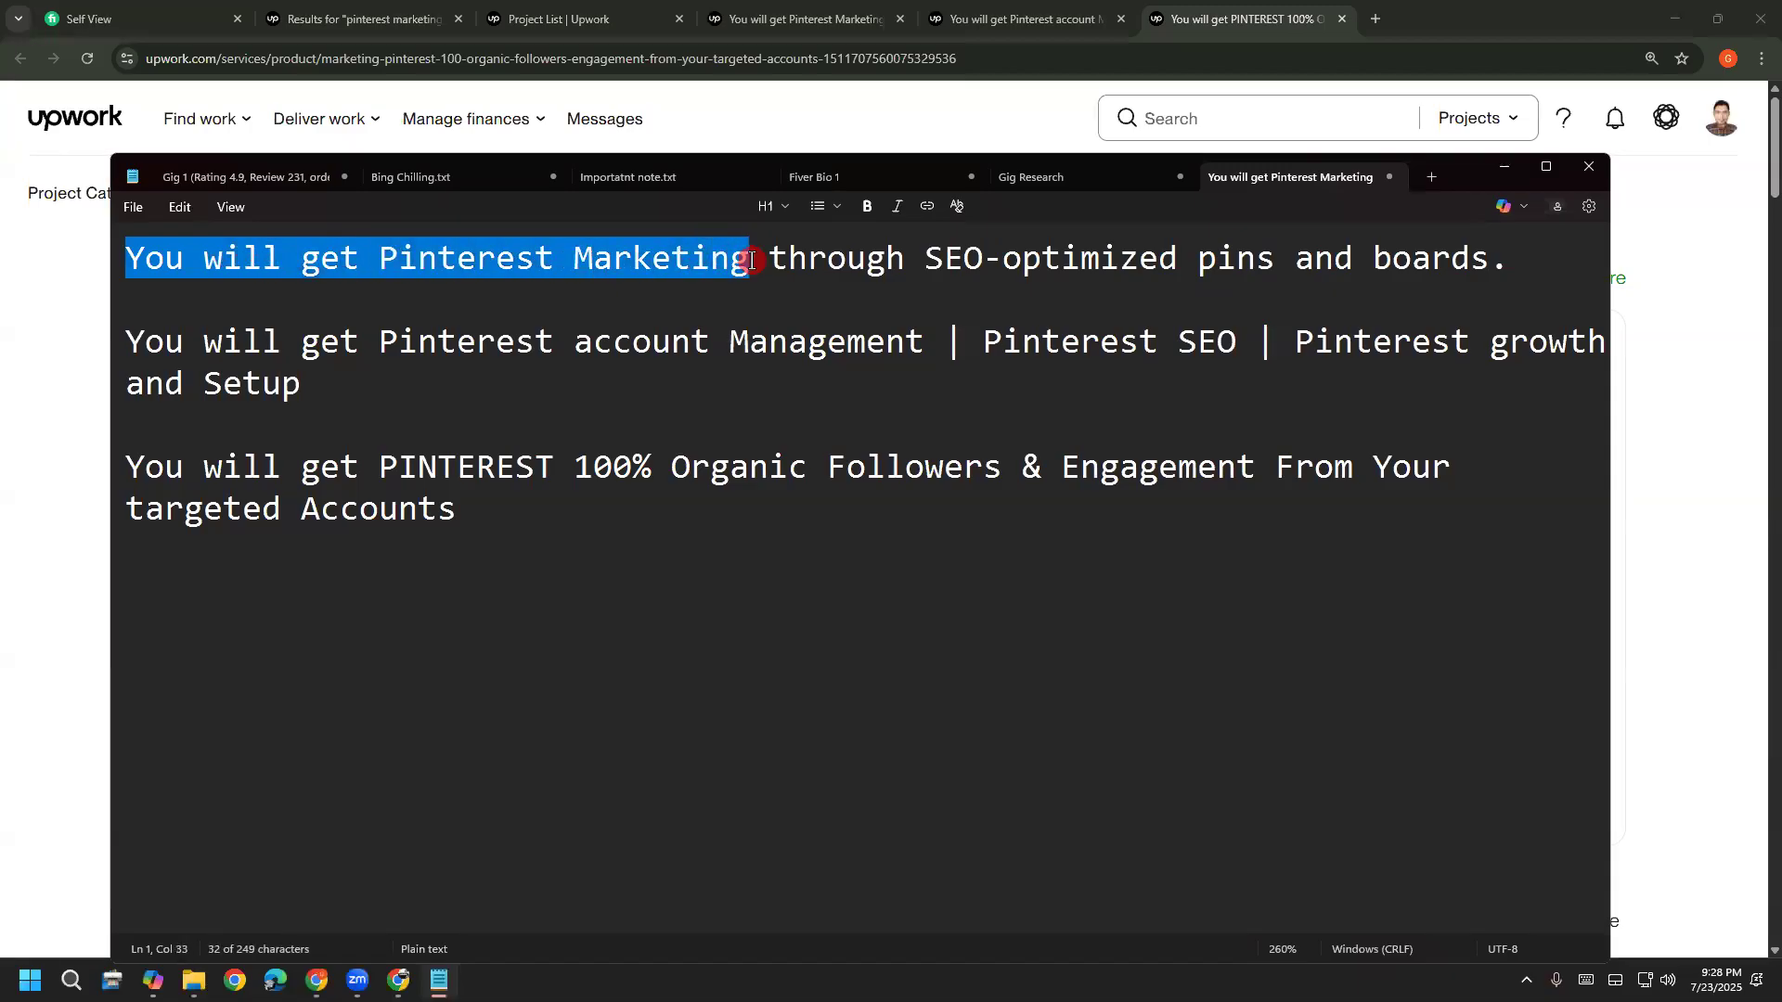
{"action": "right_click", "coordinate": [650, 271]}
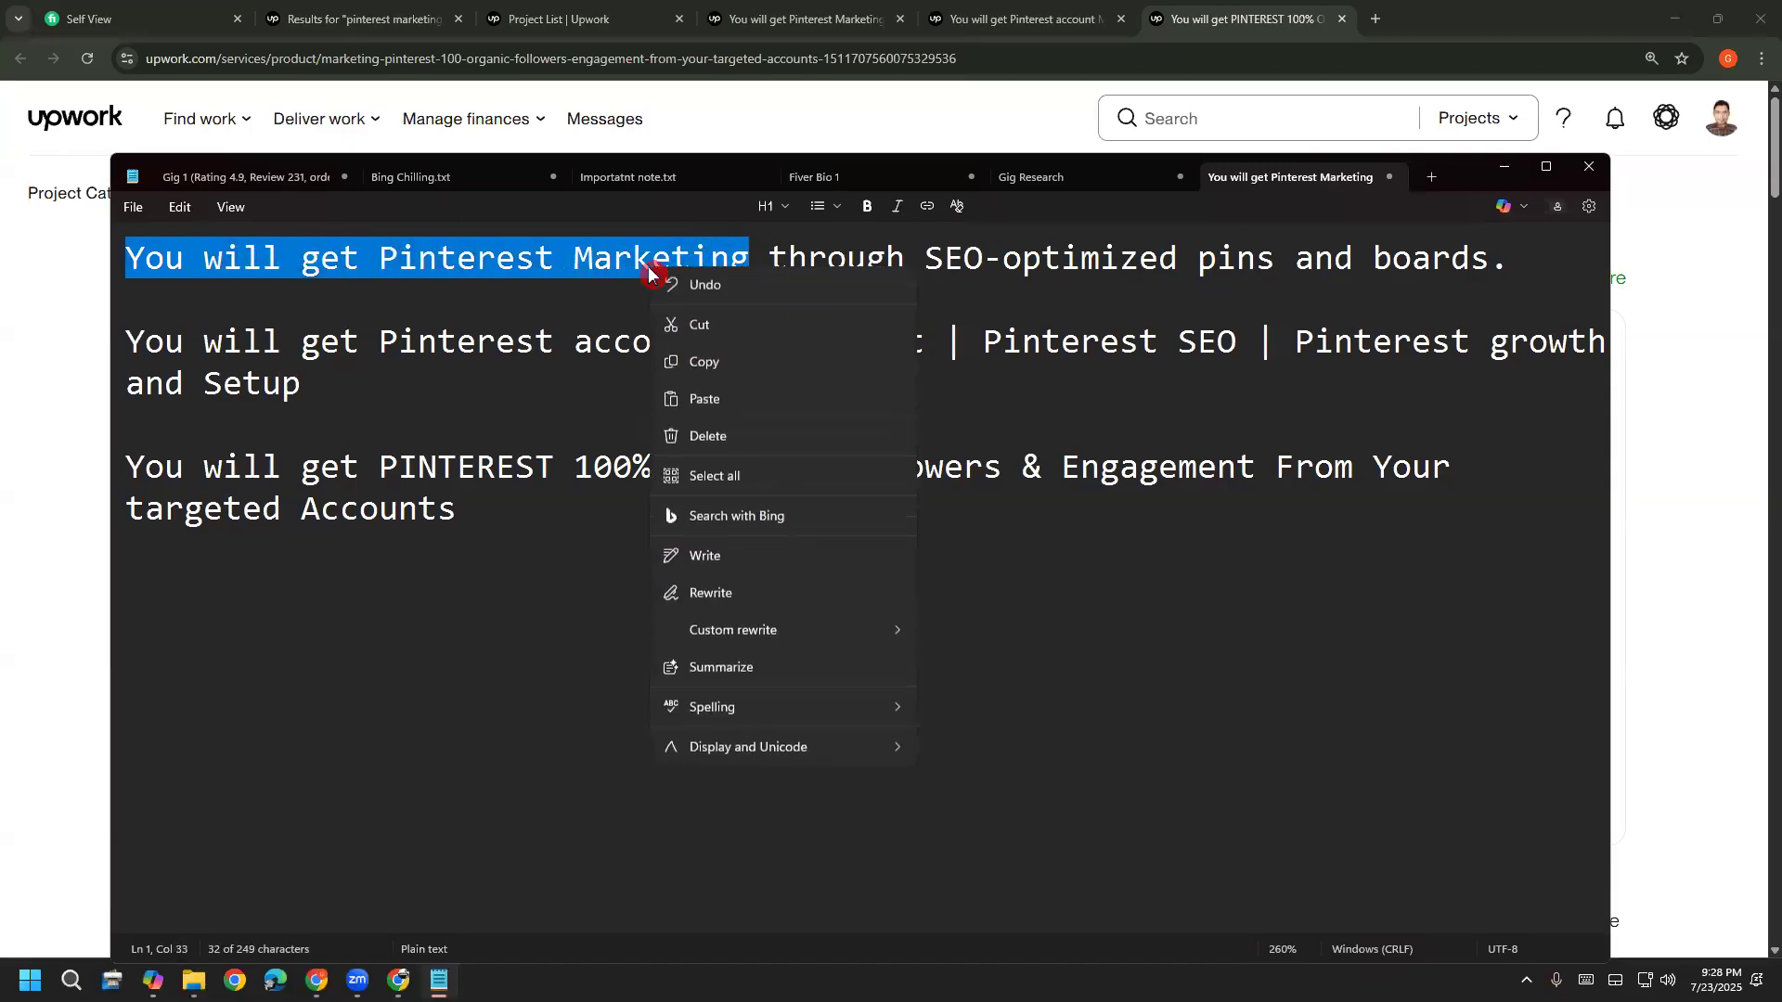
{"action": "left_click", "coordinate": [708, 364]}
{"action": "left_click", "coordinate": [397, 648]}
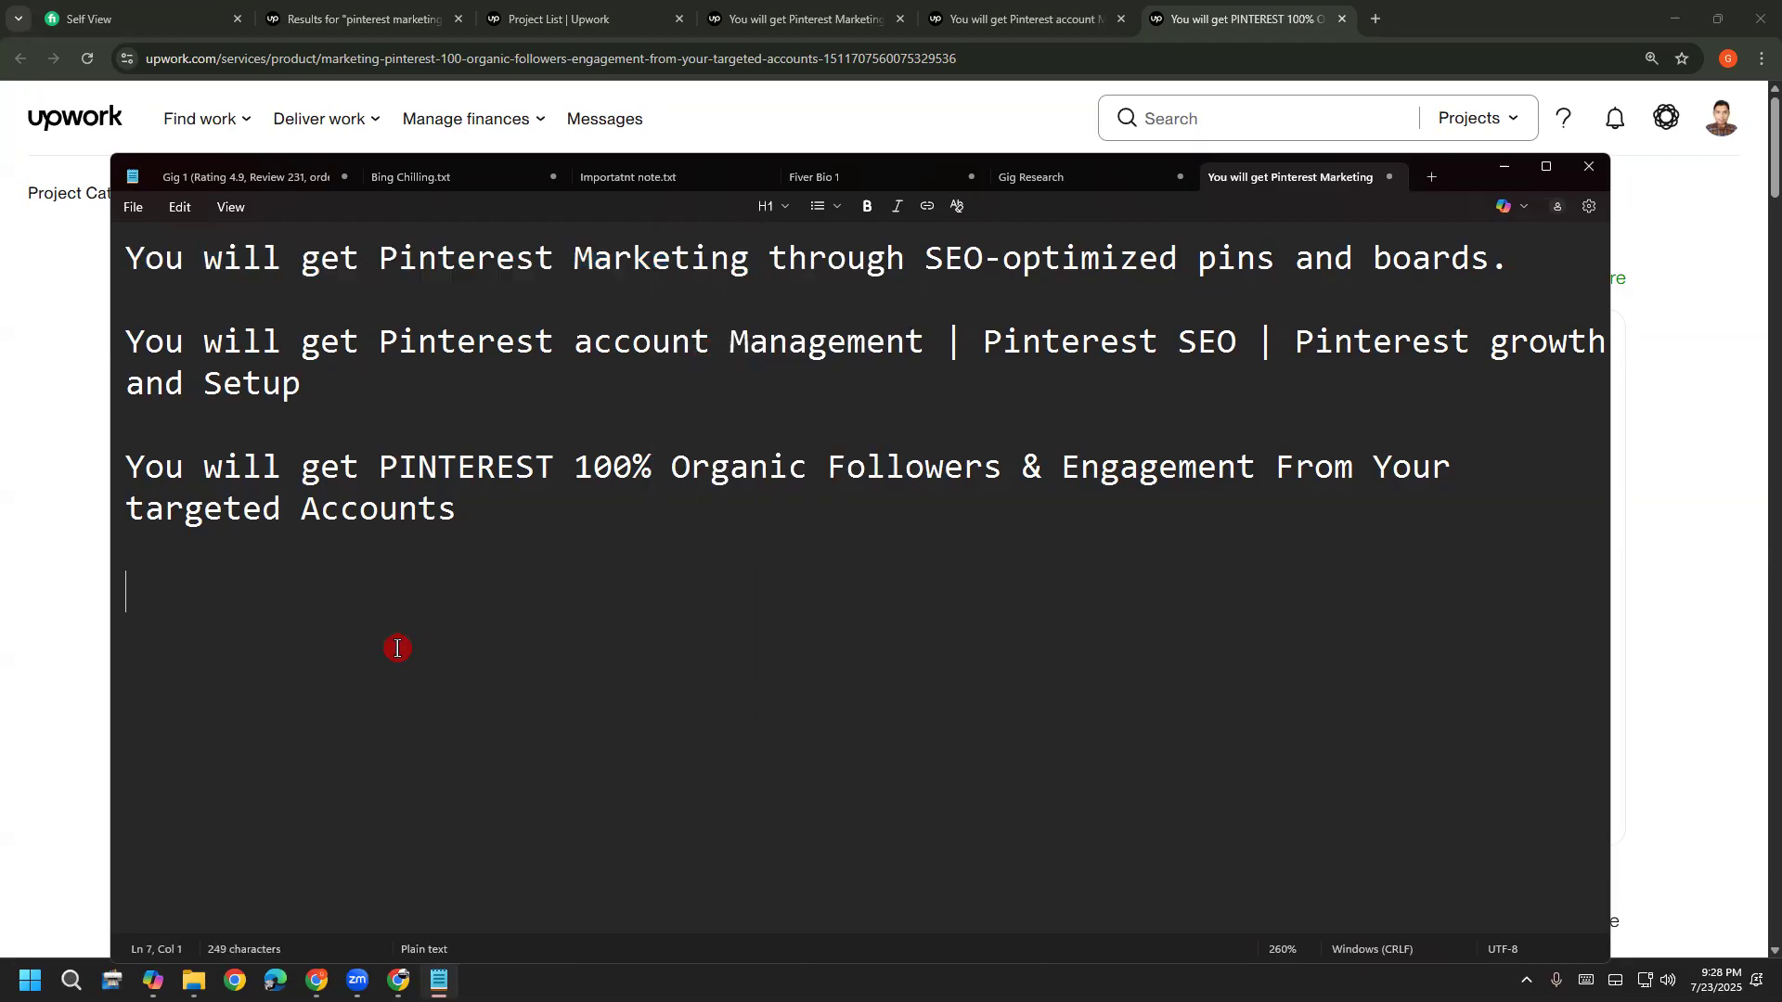
{"action": "key", "text": "ctrl+v"}
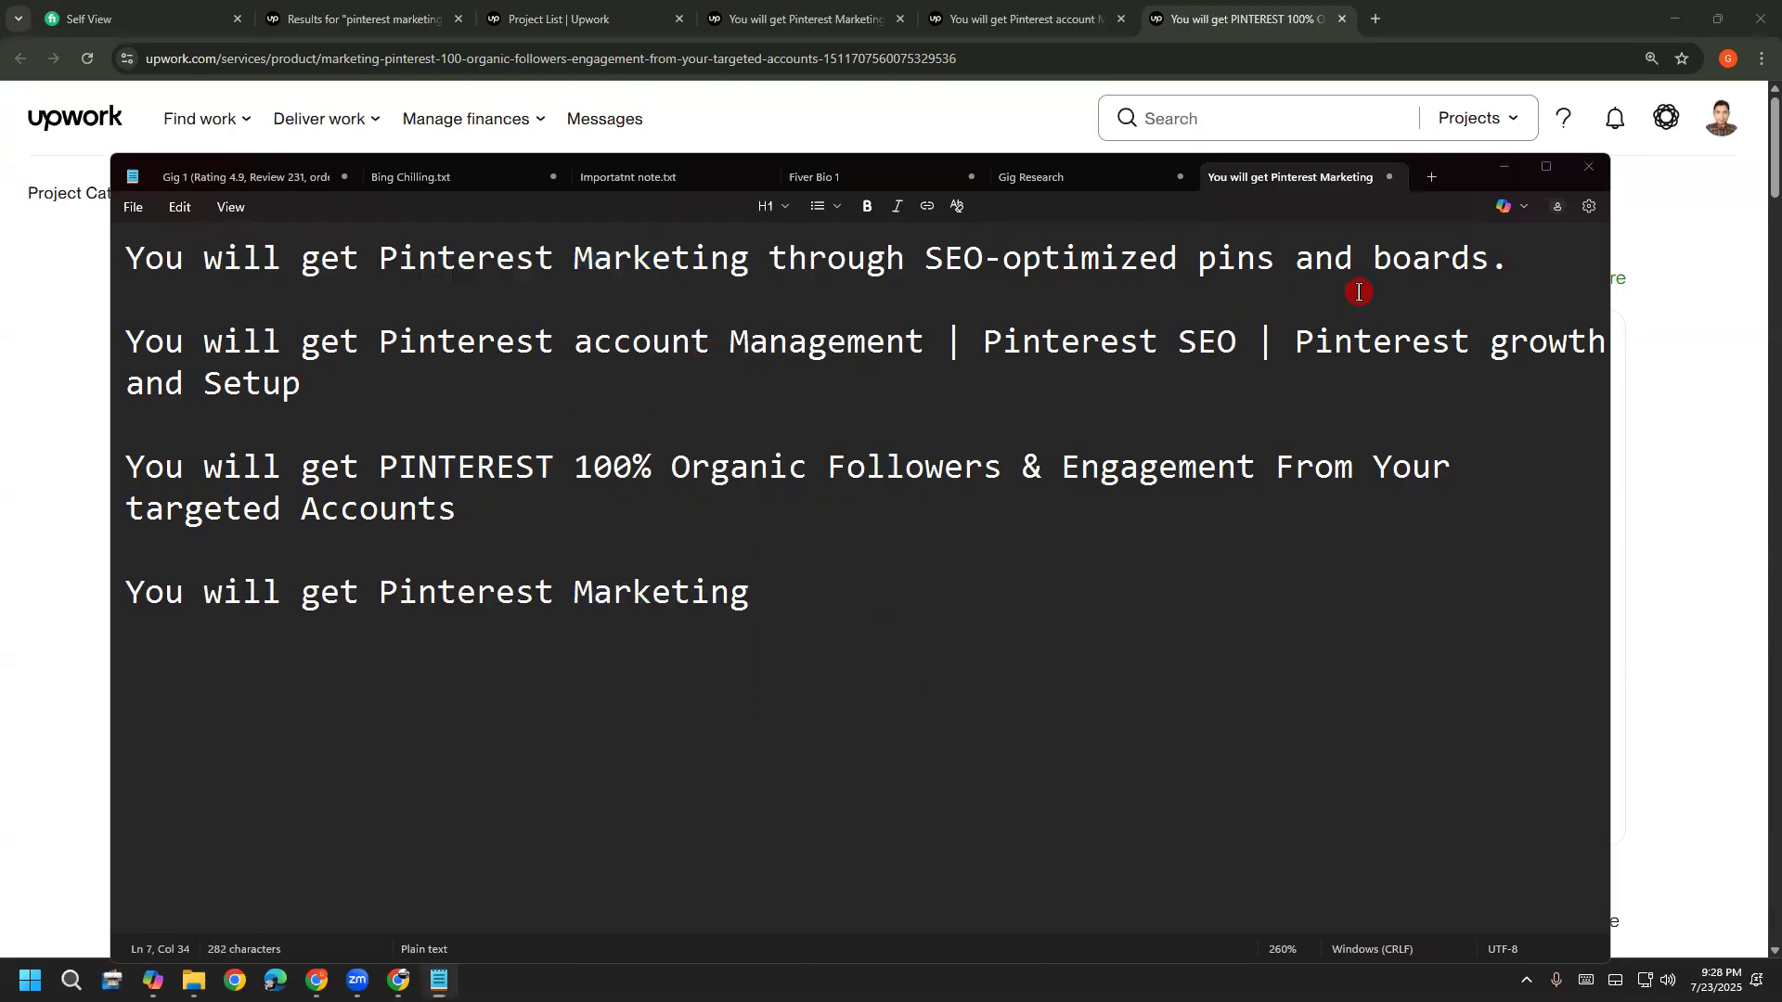
Append "| Pinterest SEO |" copied from the second title to the combined title
{"action": "left_click_drag", "start_coordinate": [945, 341], "coordinate": [1279, 343]}
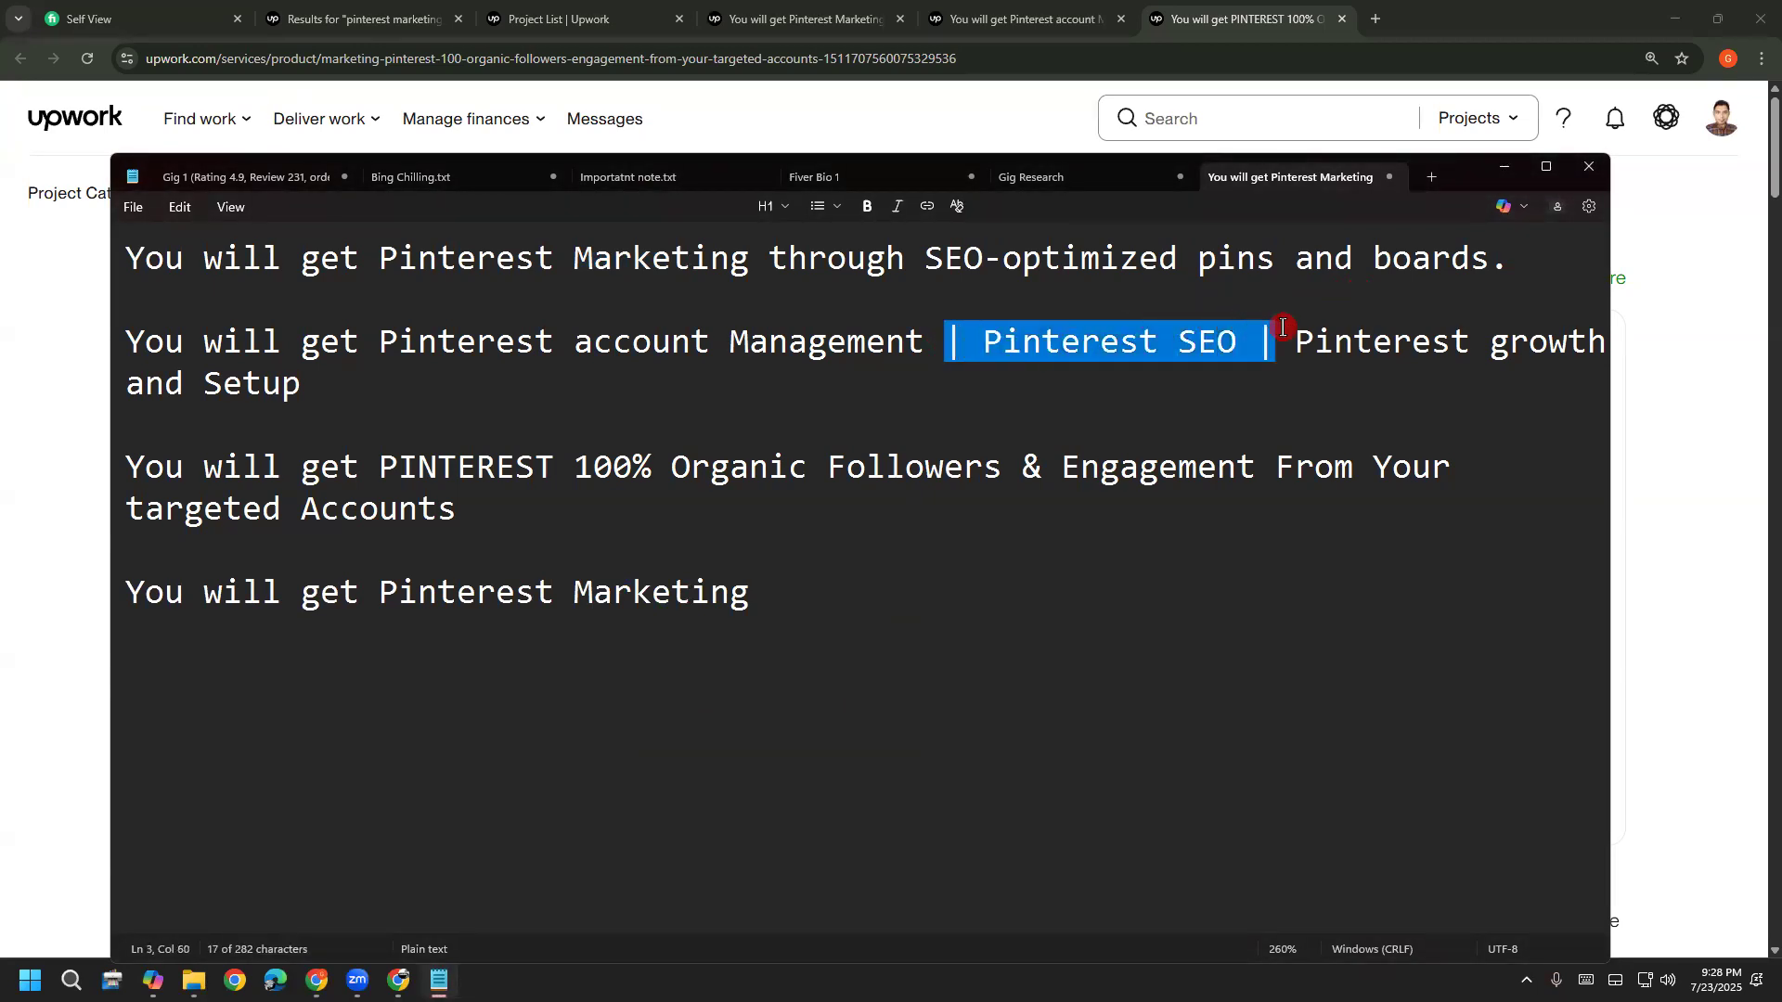
{"action": "right_click", "coordinate": [1131, 359]}
{"action": "left_click", "coordinate": [1180, 450]}
{"action": "left_click", "coordinate": [979, 569]}
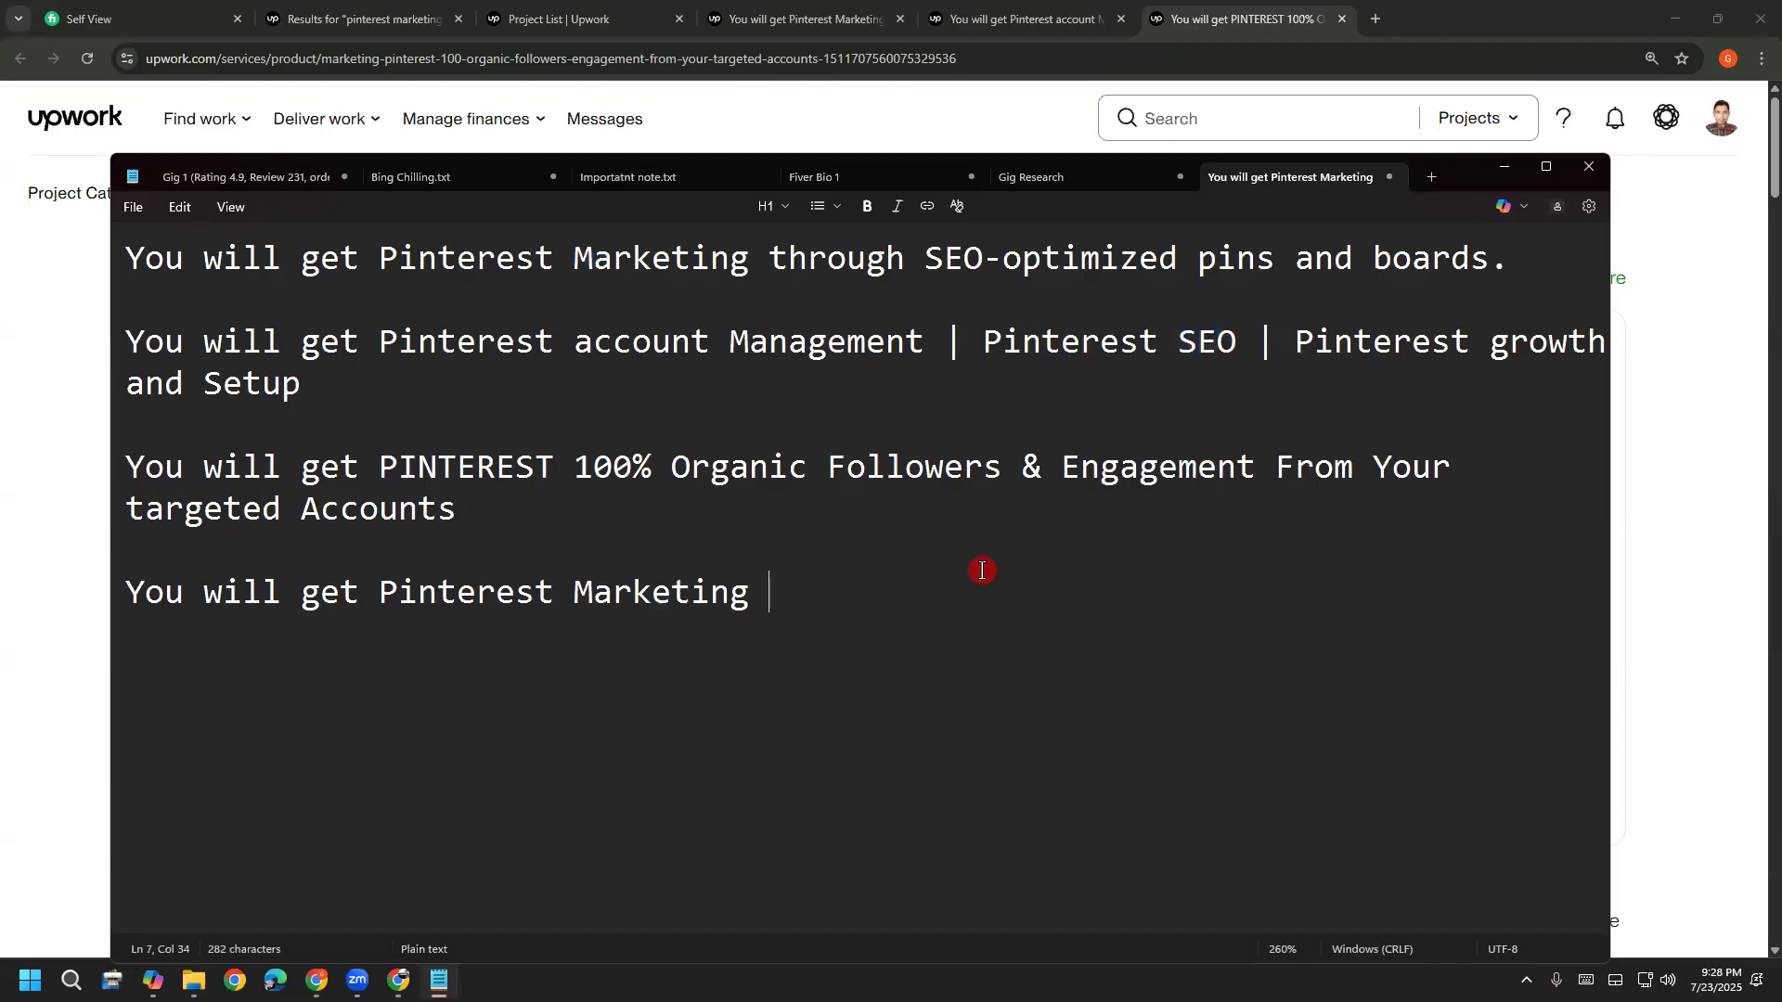
{"action": "key", "text": "ctrl+v"}
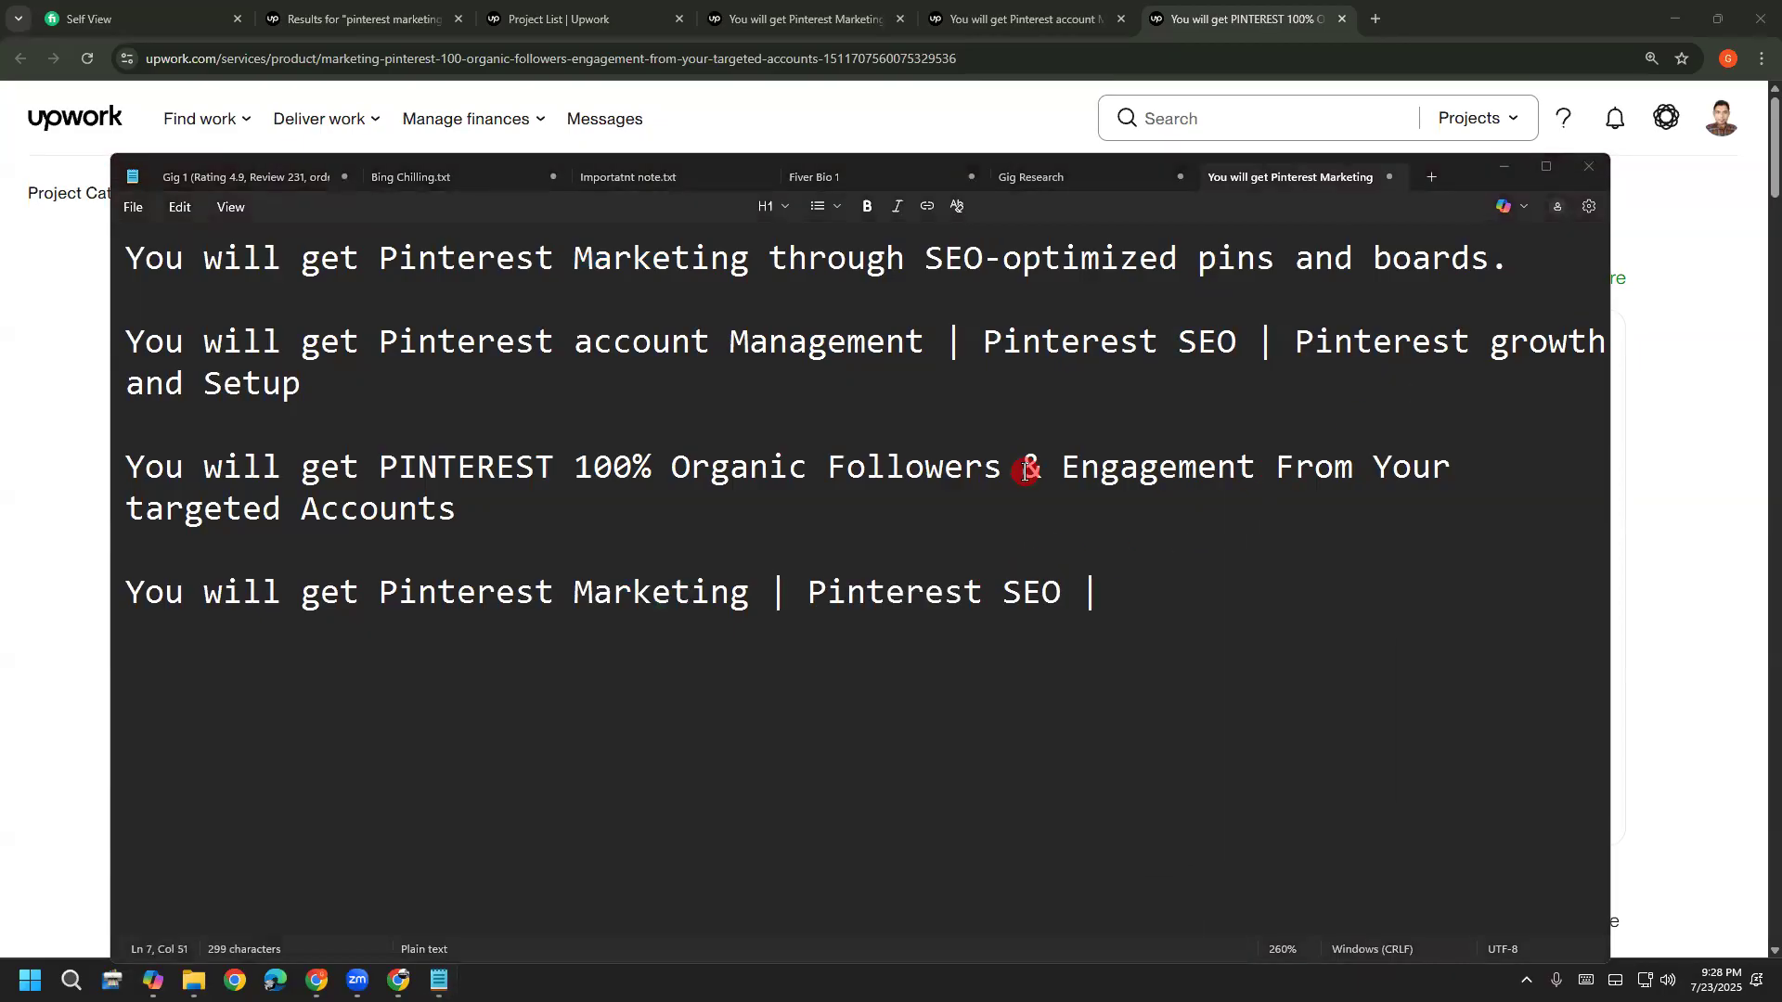
Replace the combined title's trailing separator with "& Engagement" from the third title
{"action": "left_click_drag", "start_coordinate": [1024, 471], "coordinate": [1268, 469]}
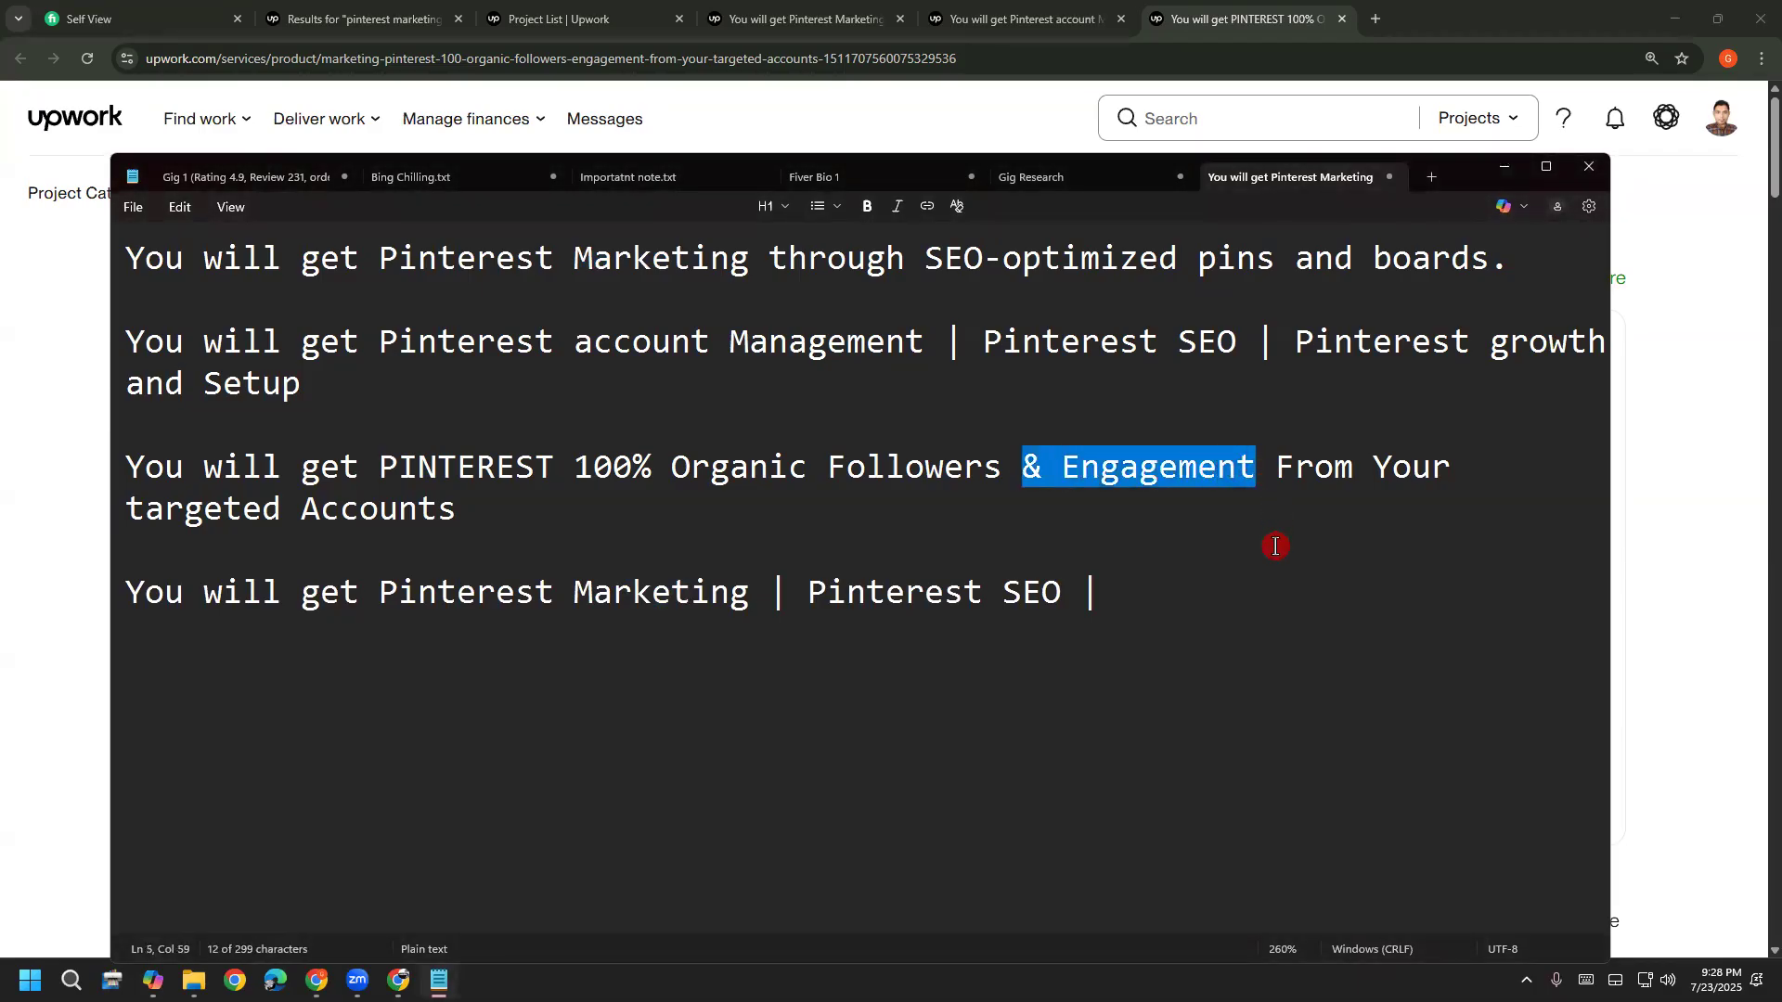
{"action": "left_click", "coordinate": [1072, 589]}
{"action": "key", "text": "ctrl+v"}
{"action": "type", "text": "|"}
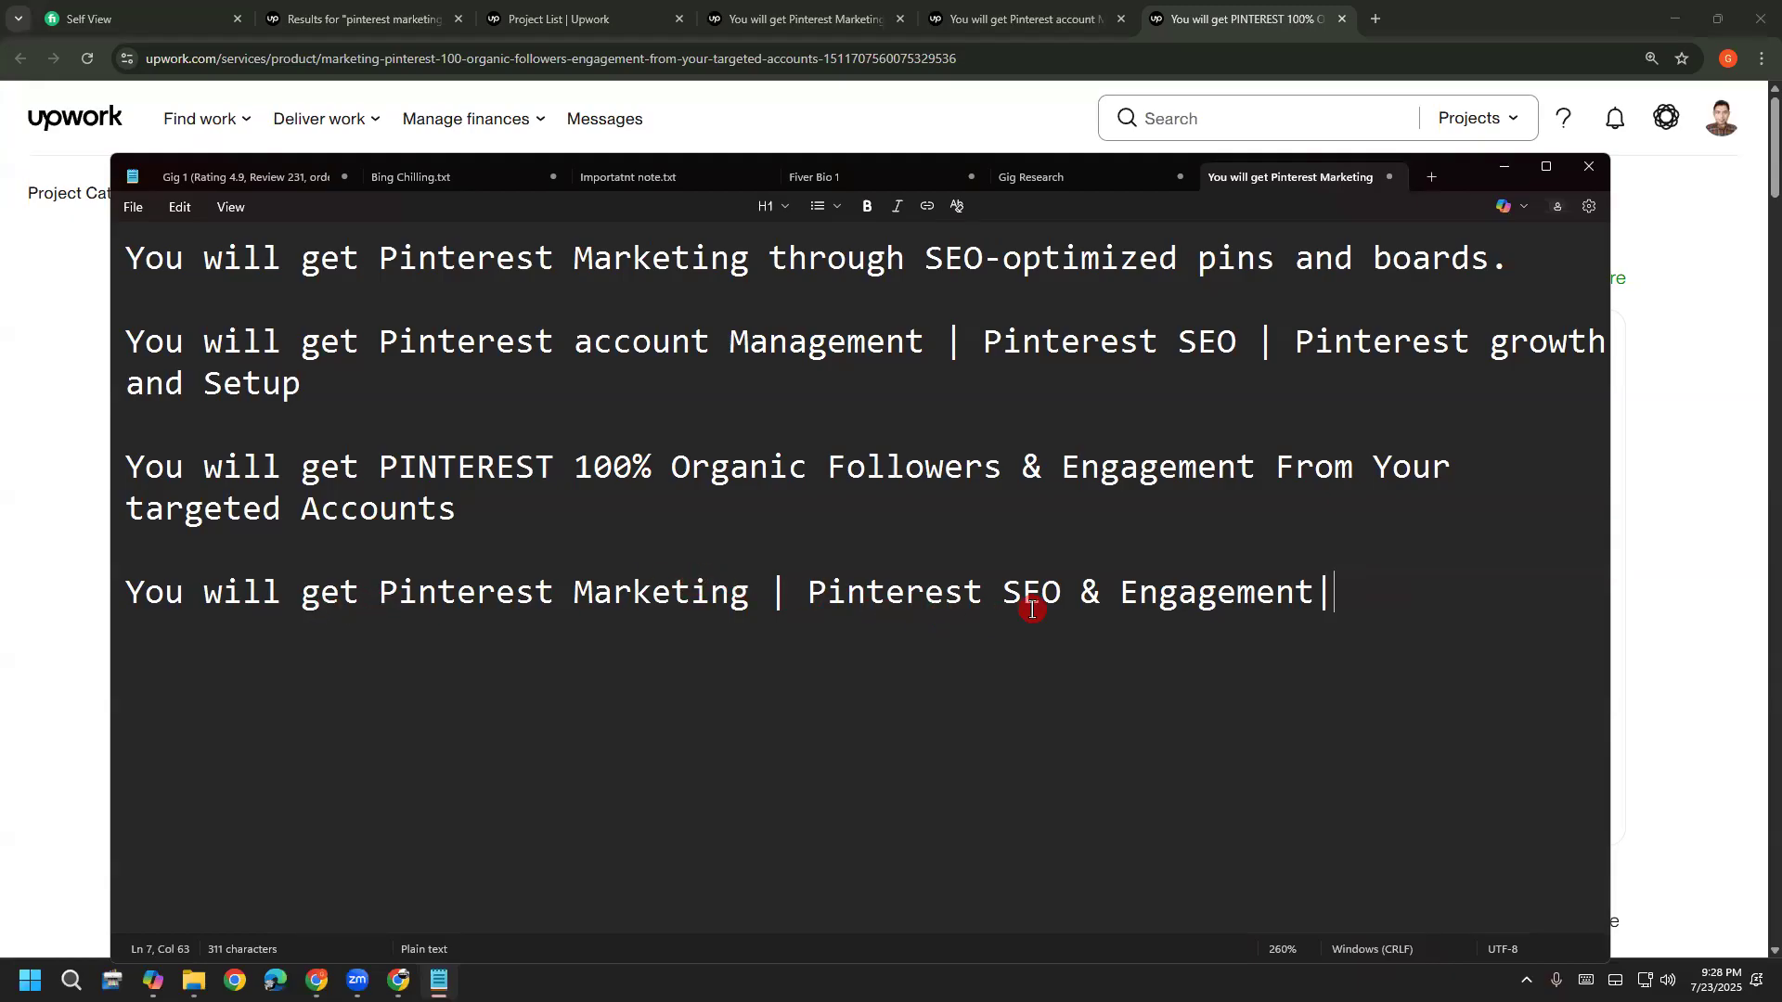
{"action": "left_click", "coordinate": [1069, 594]}
{"action": "left_click", "coordinate": [1437, 594]}
{"action": "key", "text": "BackSpace"}
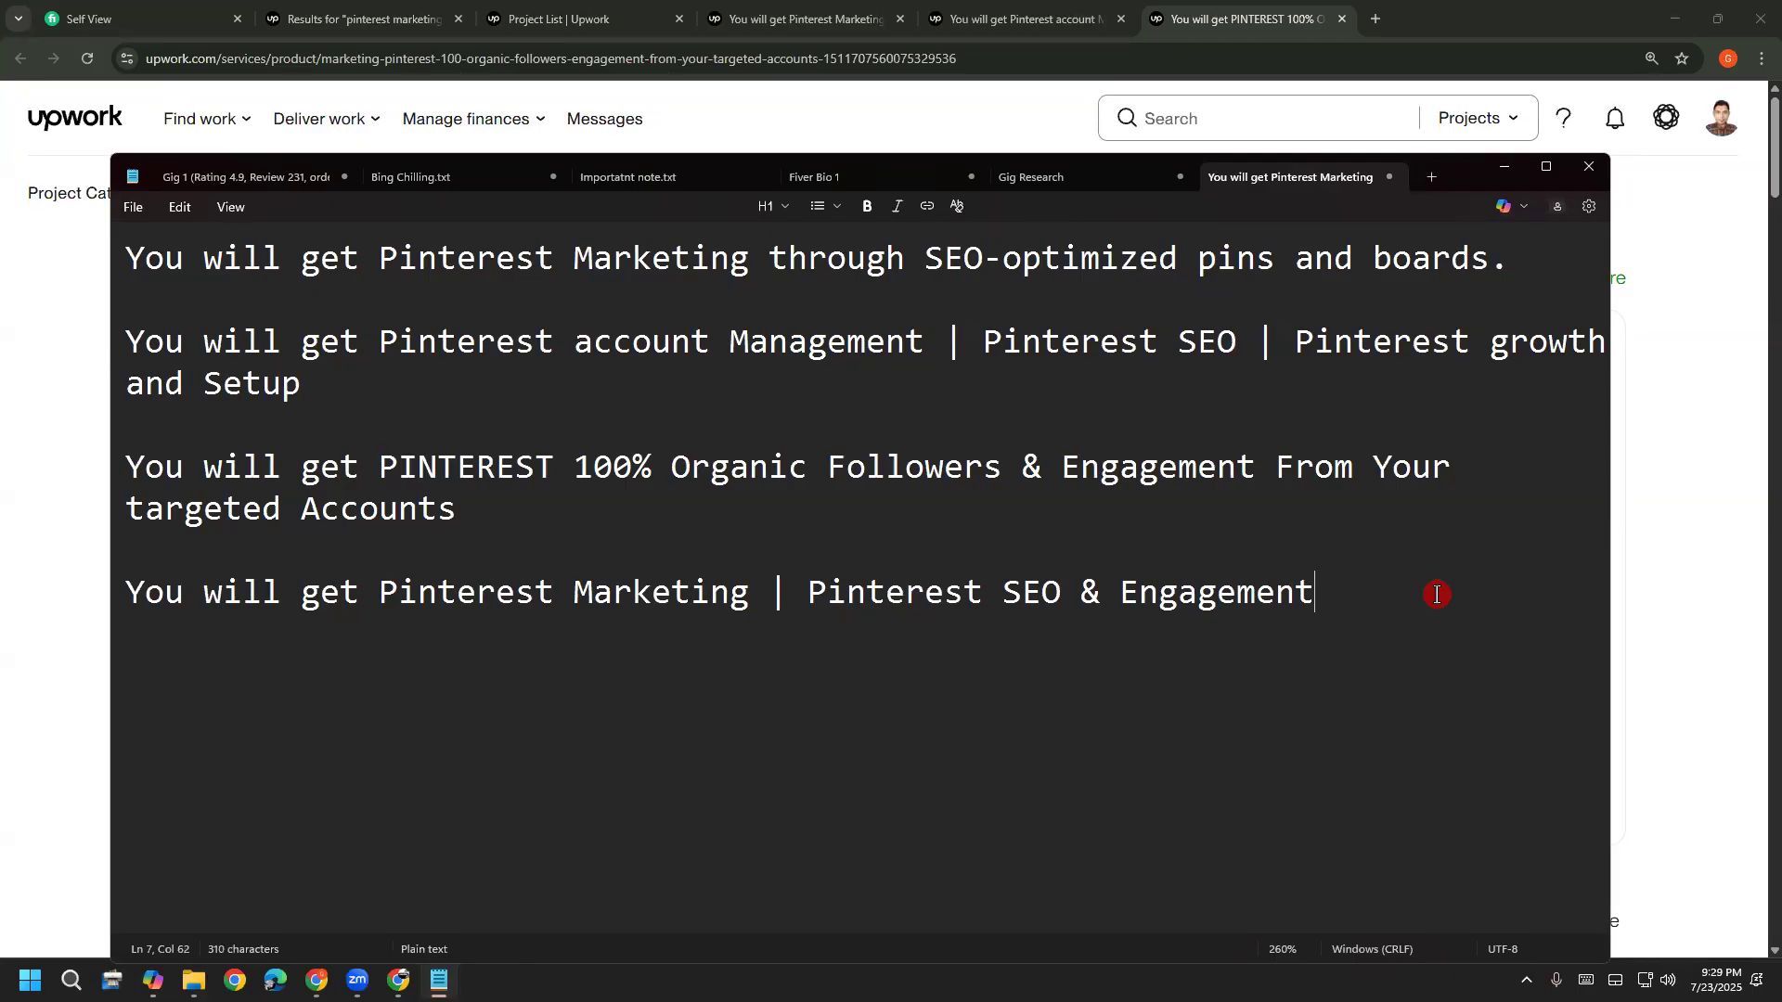
Copy "From Your targeted Accounts" from the third title and add it to the end of the combined title
{"action": "left_click_drag", "start_coordinate": [1294, 467], "coordinate": [1346, 513]}
{"action": "left_click", "coordinate": [1293, 469]}
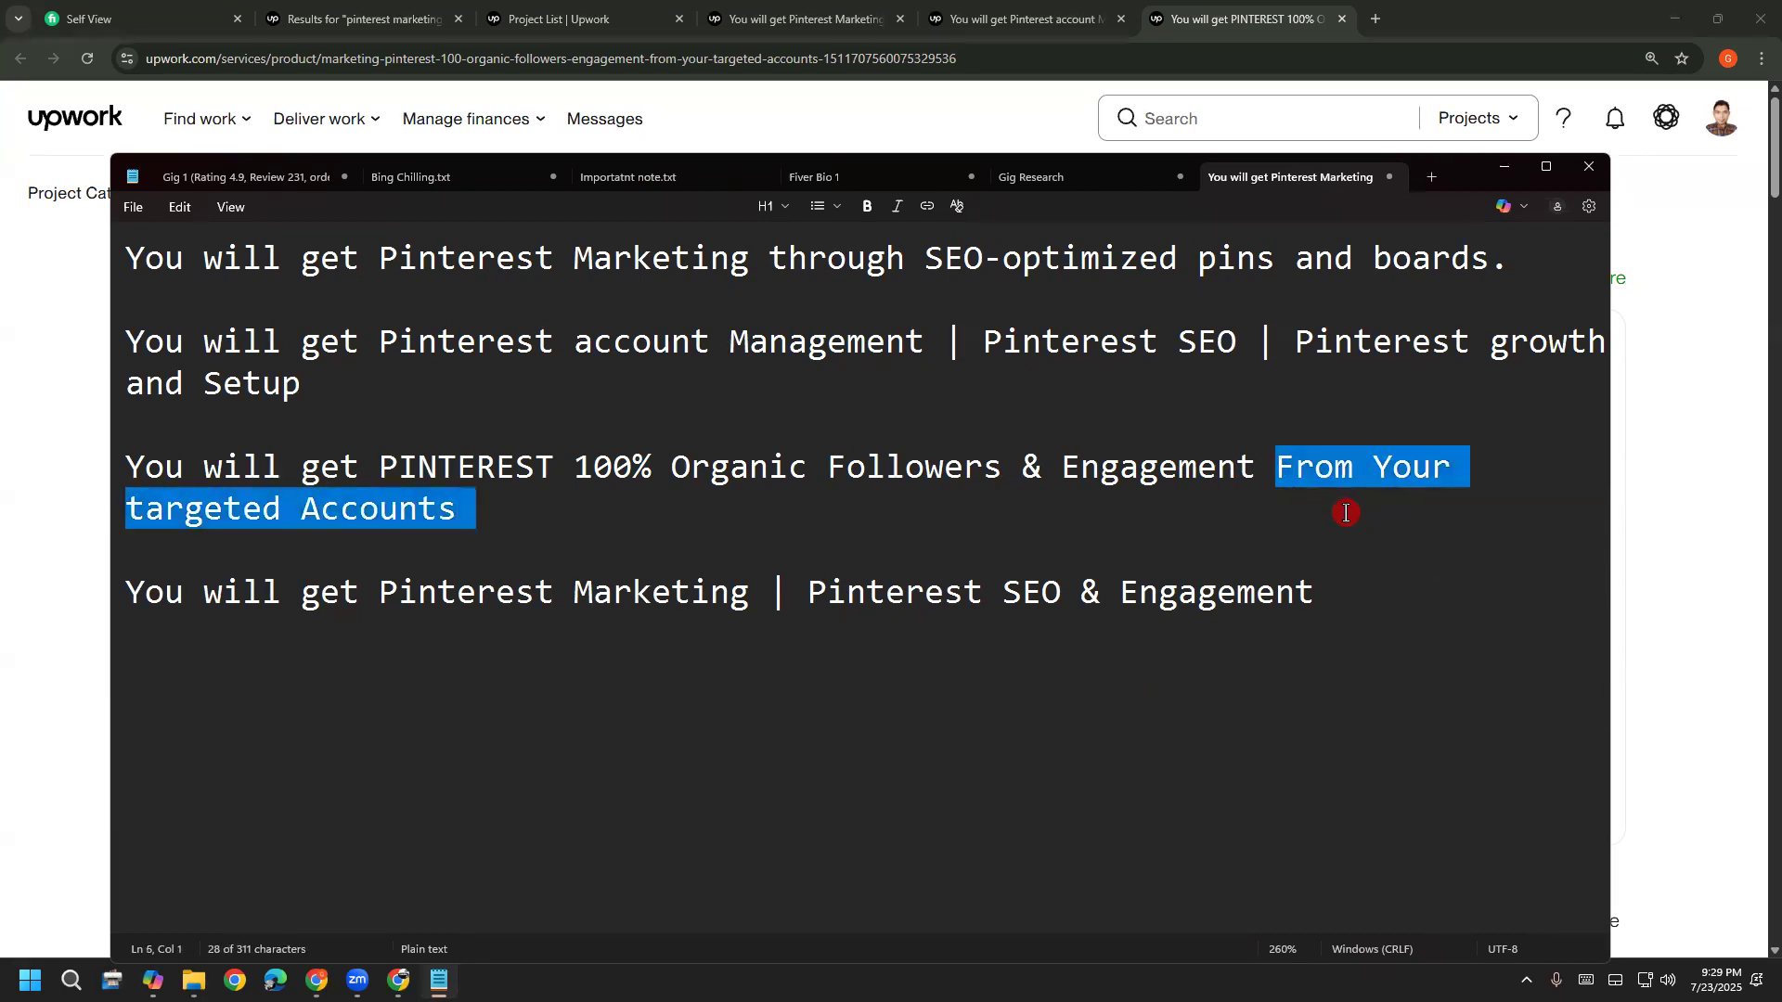
{"action": "right_click", "coordinate": [1344, 469]}
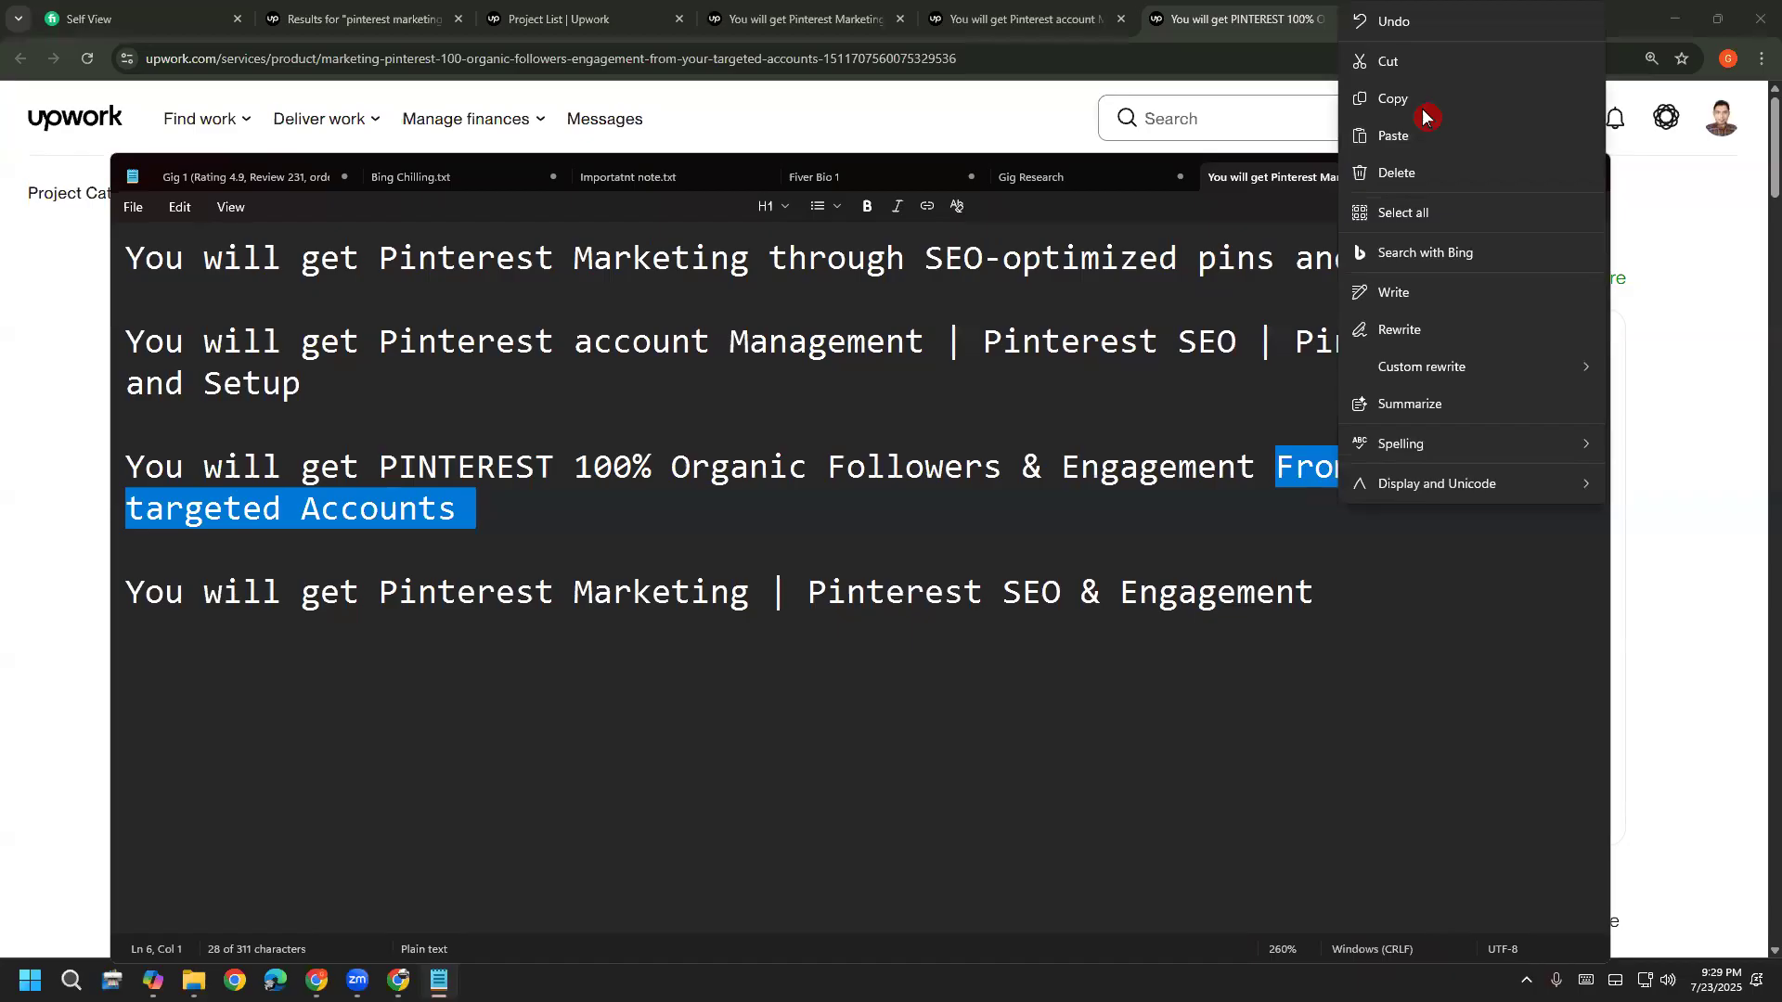
{"action": "left_click", "coordinate": [1425, 115]}
{"action": "left_click", "coordinate": [1414, 571]}
{"action": "key", "text": "ctrl+v"}
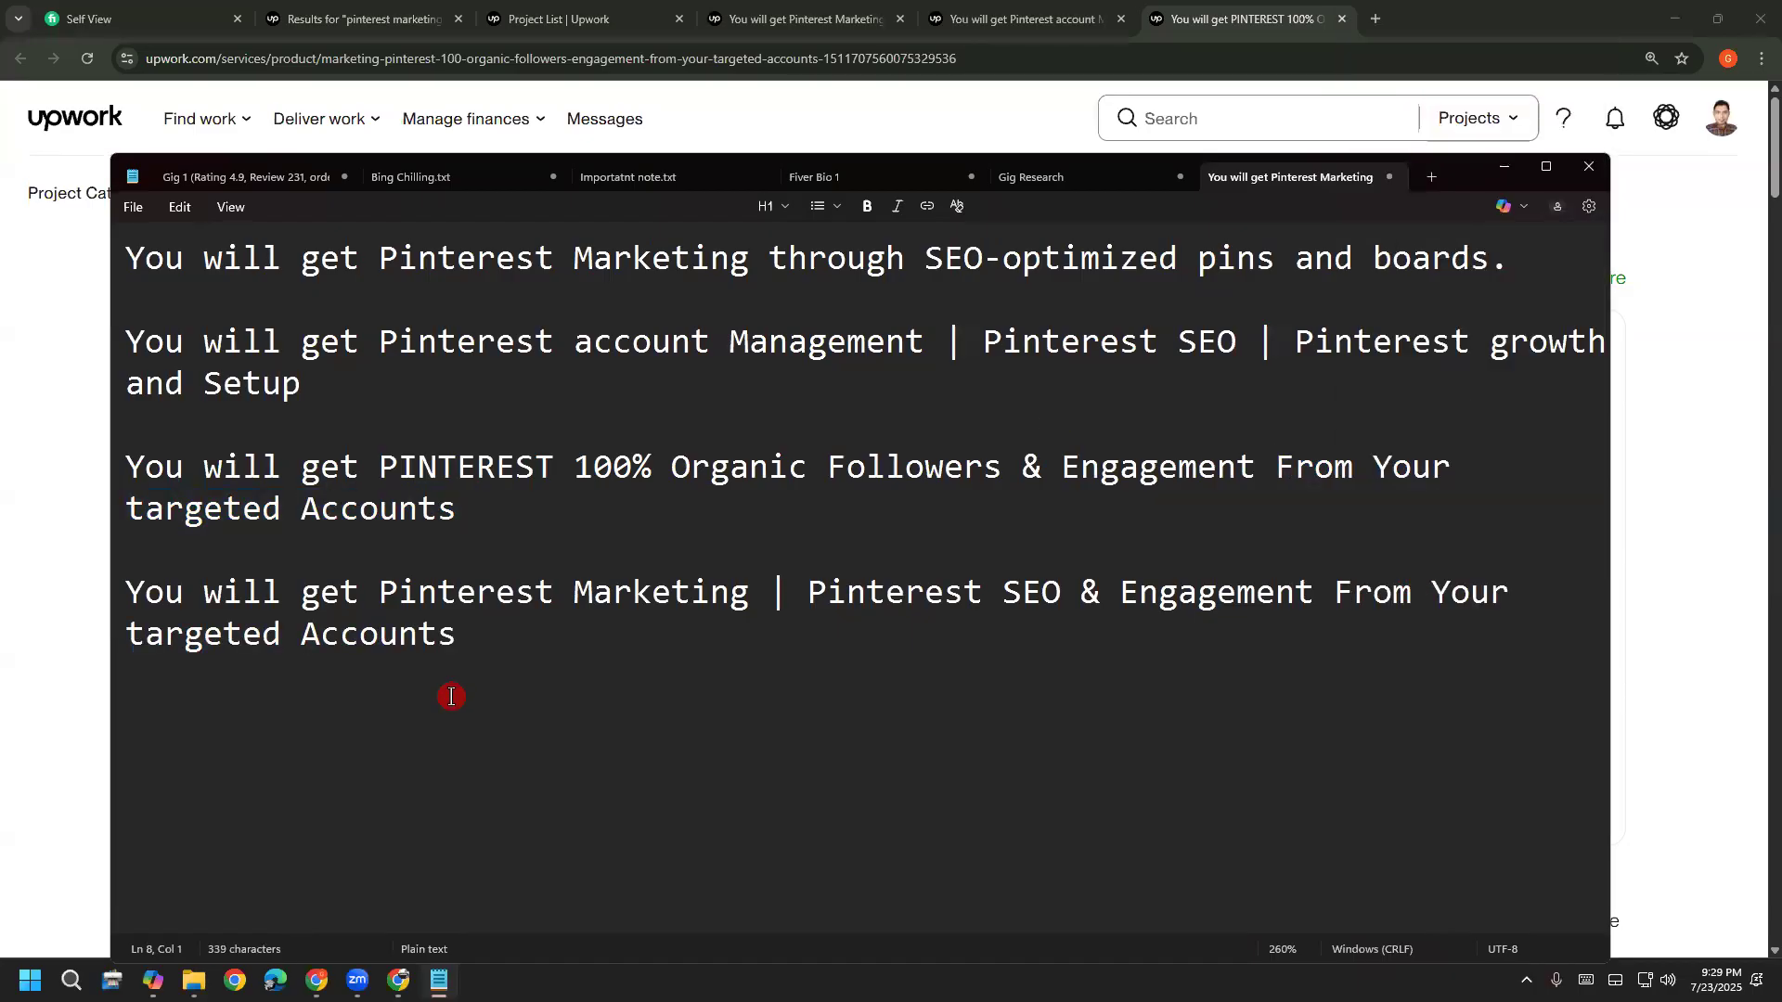
Review the "Pinterest Marketing" and "Pinterest SEO & Engagement" phrases in the combined title by highlighting them
{"action": "double_click", "coordinate": [518, 652]}
{"action": "left_click", "coordinate": [412, 718]}
{"action": "left_click_drag", "start_coordinate": [767, 604], "coordinate": [378, 604]}
{"action": "left_click", "coordinate": [811, 605]}
{"action": "left_click_drag", "start_coordinate": [815, 598], "coordinate": [1319, 610]}
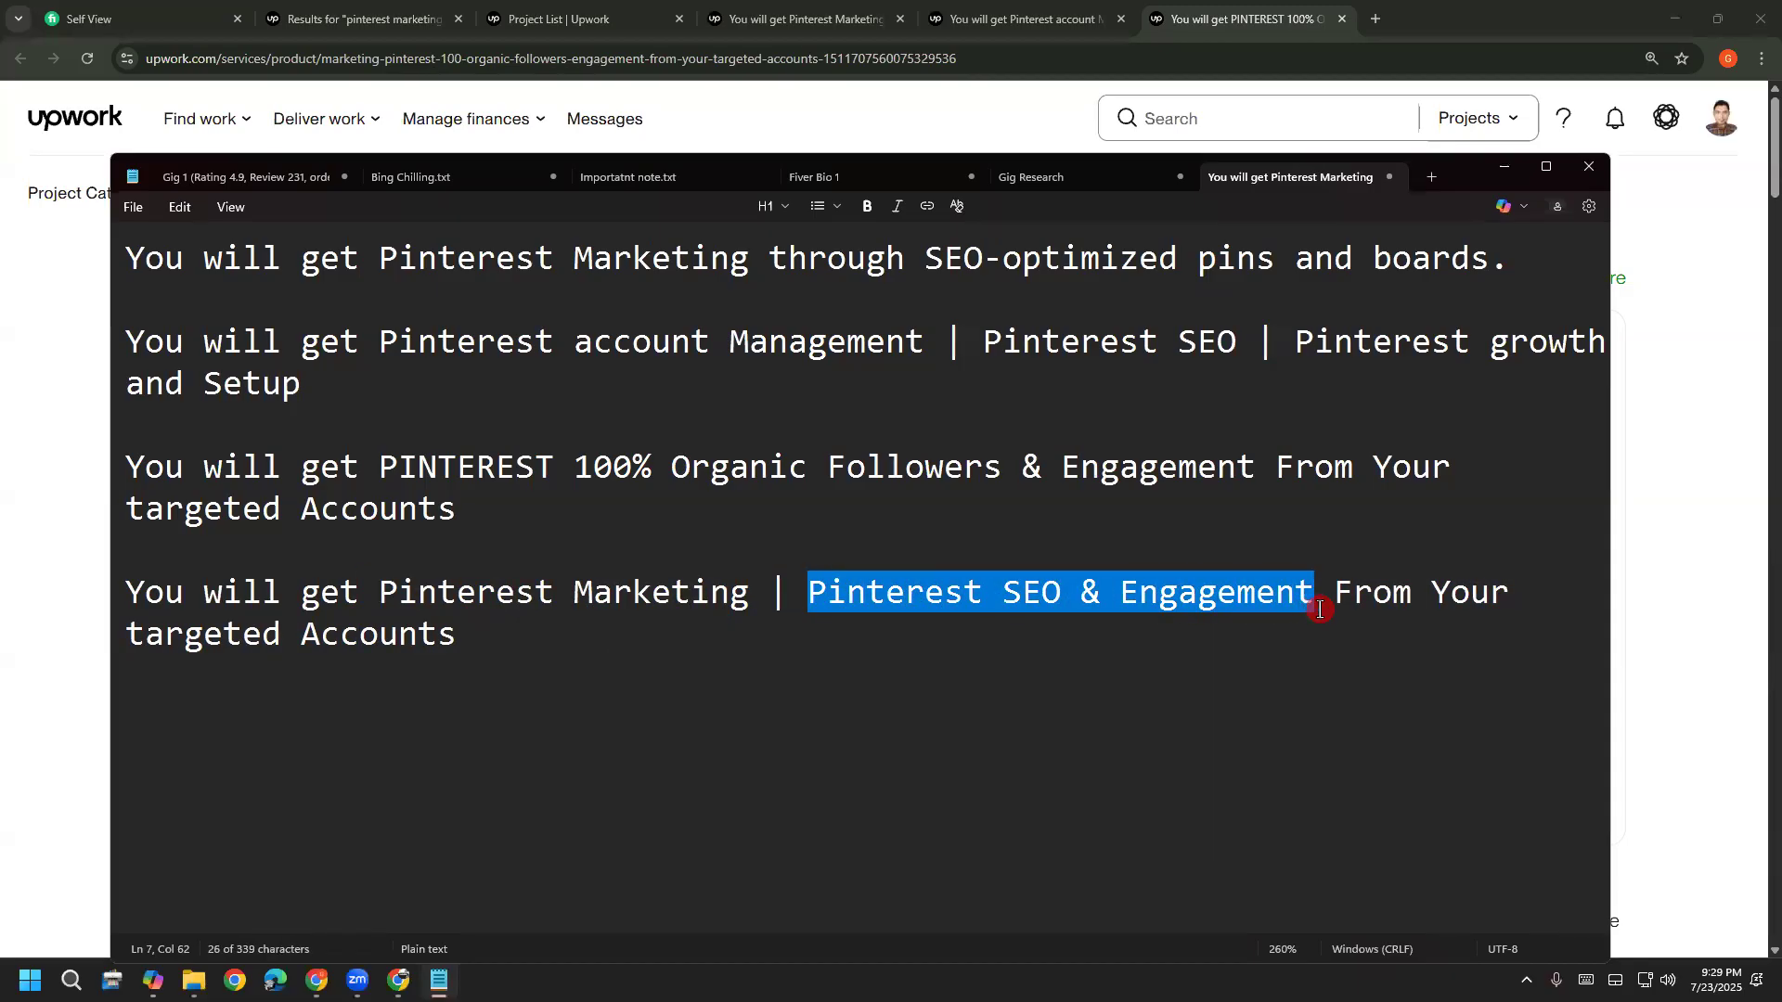
{"action": "left_click", "coordinate": [1336, 612]}
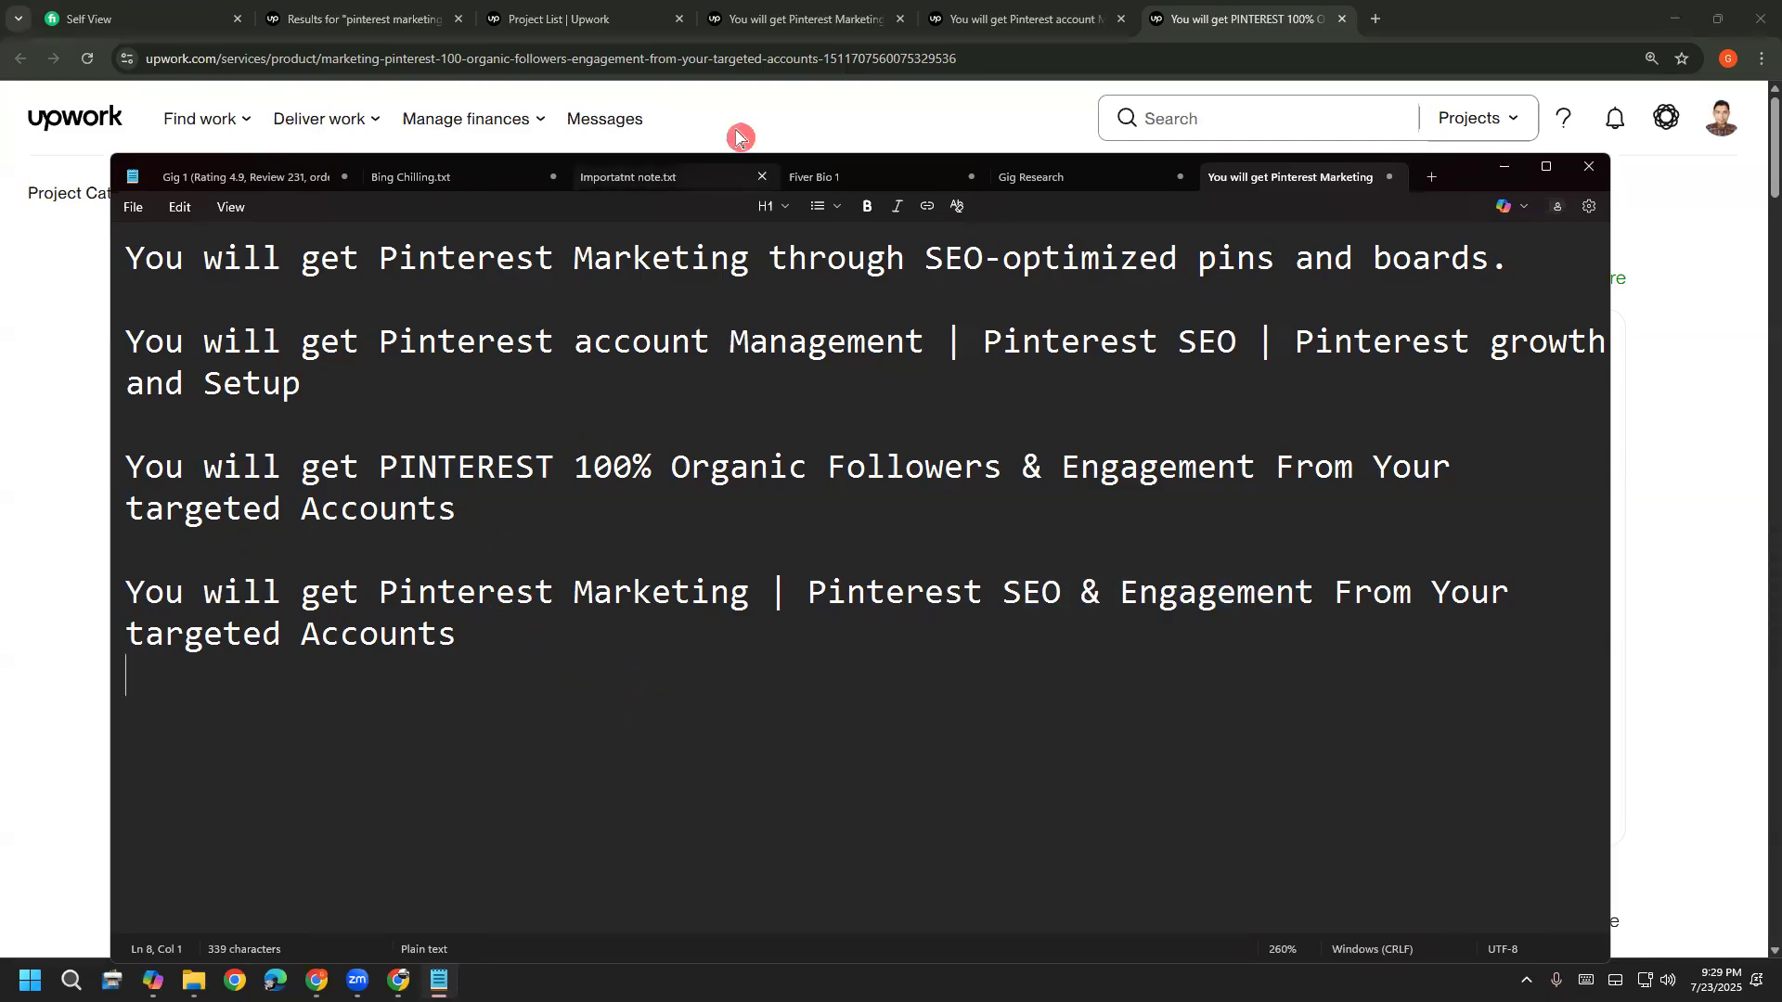
Handwrite a circled 15 below the combined title with the screen annotation pen and clear the drawing
{"action": "left_click_drag", "start_coordinate": [588, 736], "coordinate": [589, 826]}
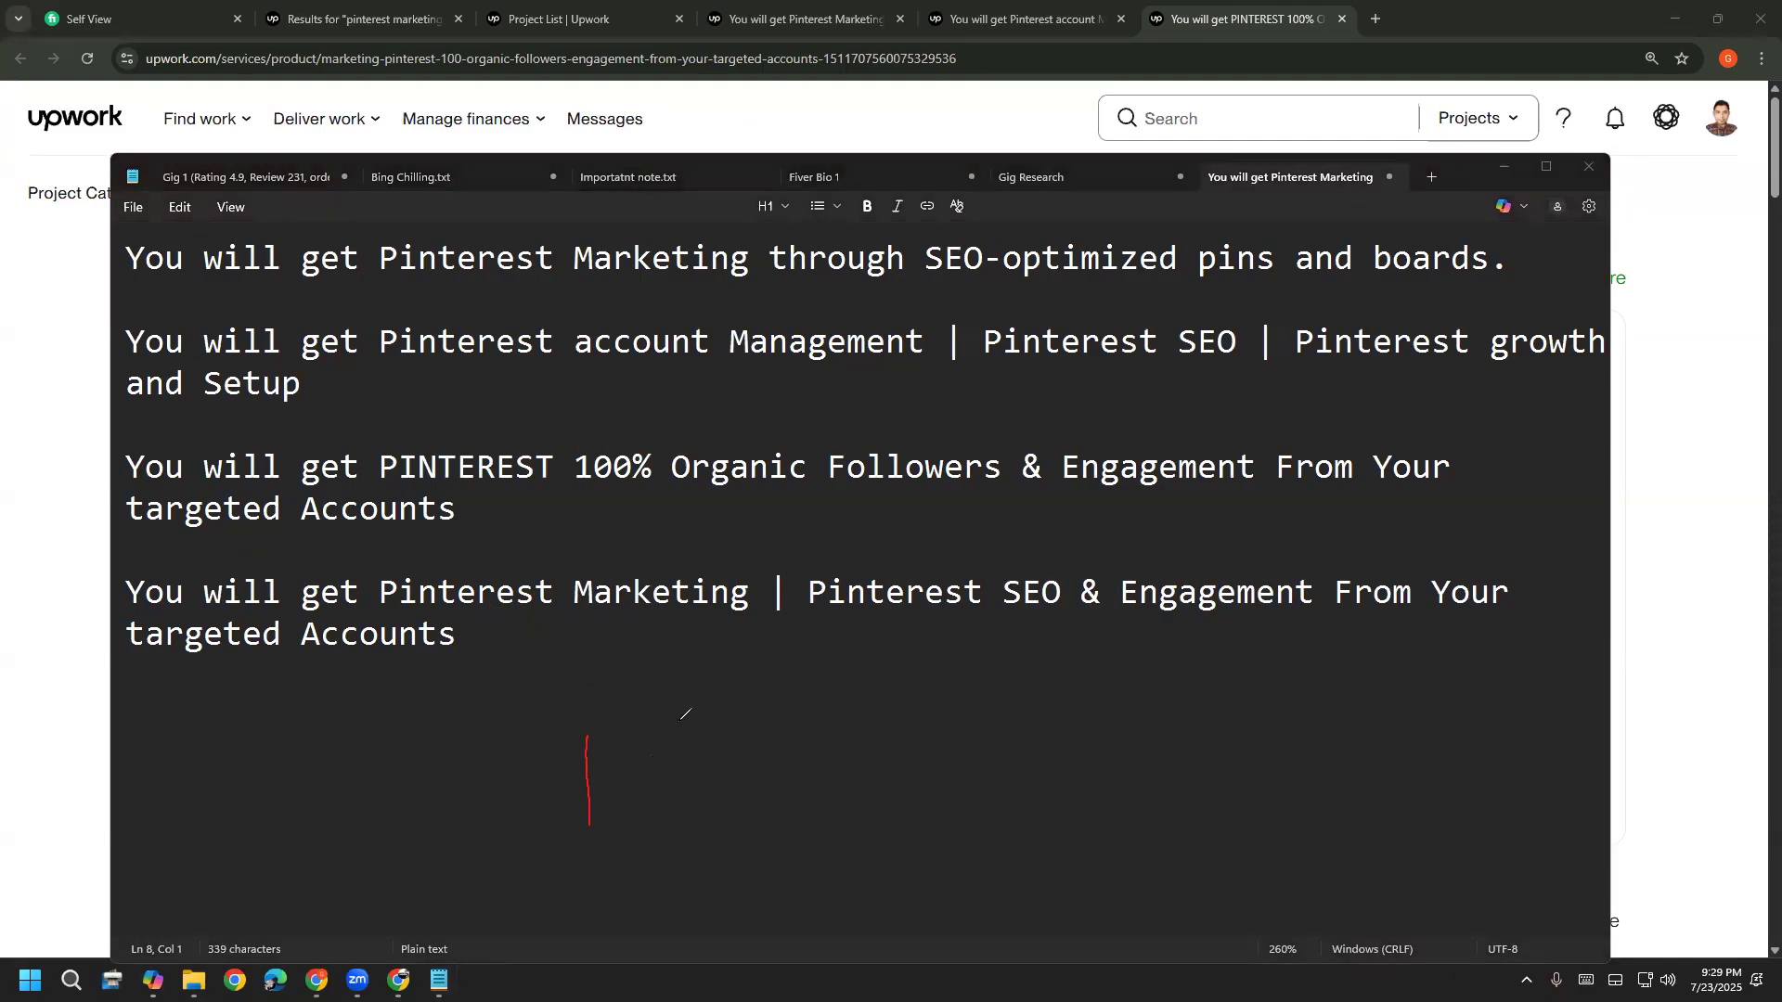
{"action": "left_click_drag", "start_coordinate": [671, 757], "coordinate": [613, 847]}
{"action": "mouse_move", "coordinate": [564, 915]}
{"action": "left_mouse_down"}
{"action": "mouse_move", "coordinate": [506, 715]}
{"action": "mouse_move", "coordinate": [637, 887]}
{"action": "left_mouse_up"}
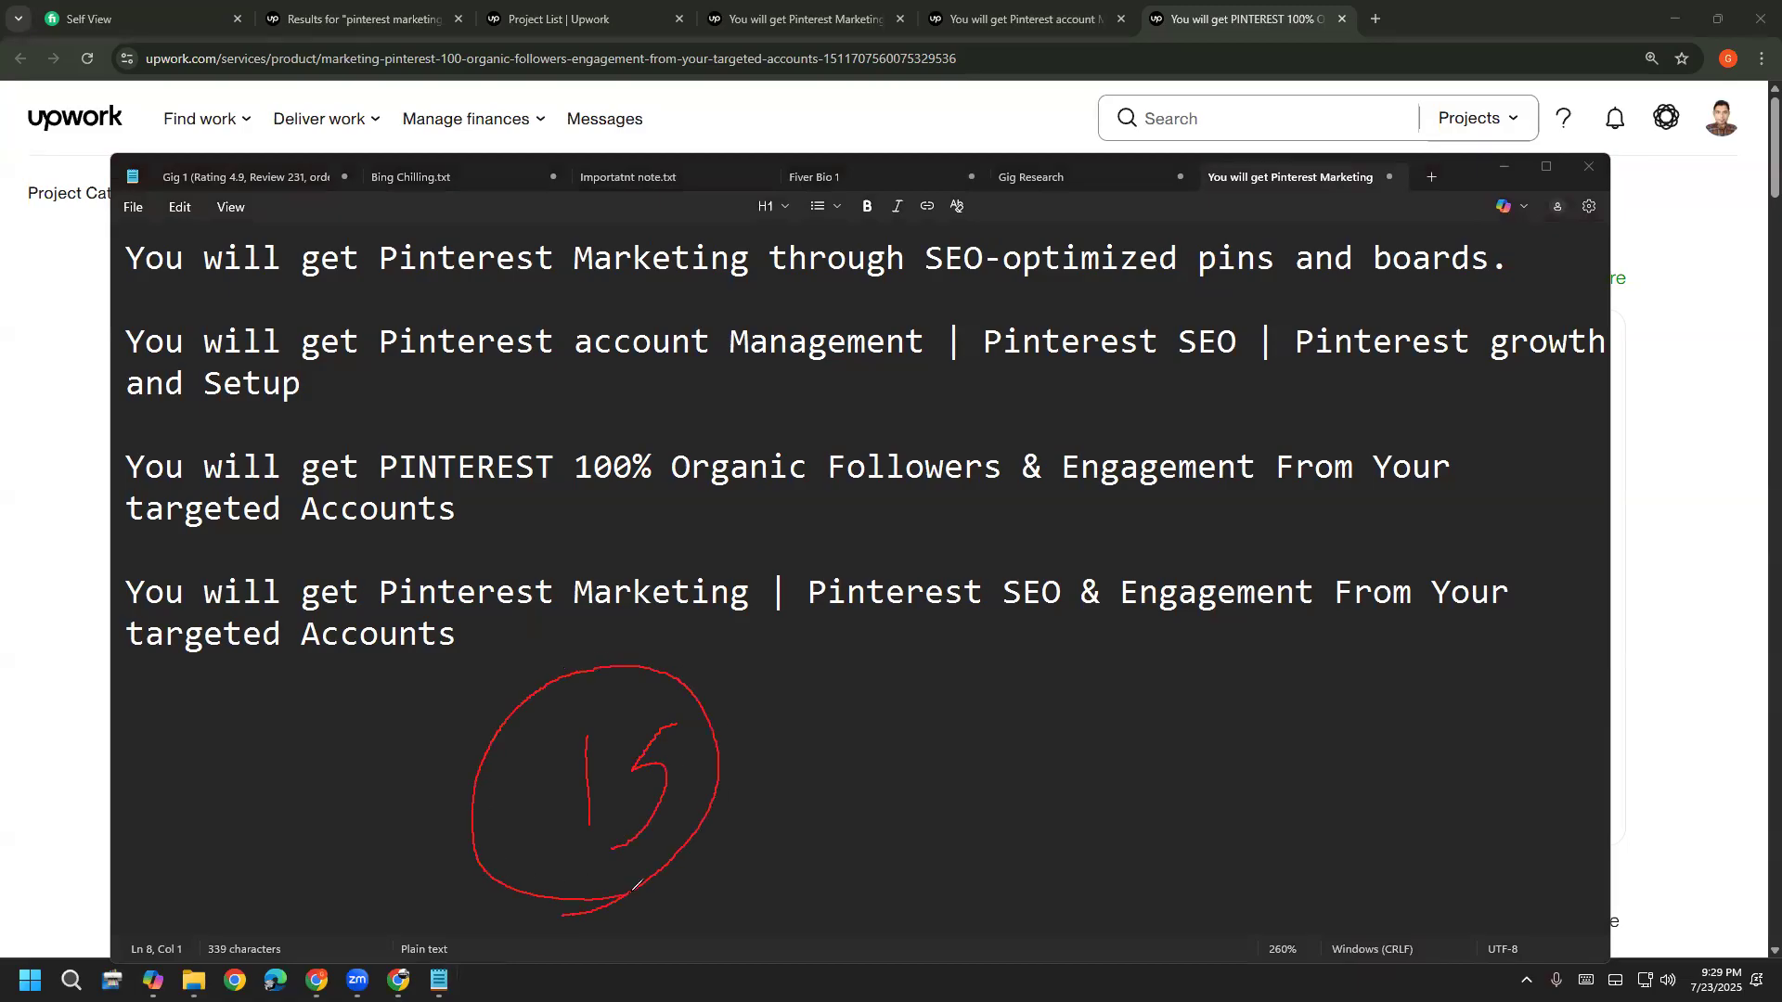
{"action": "left_click", "coordinate": [96, 610]}
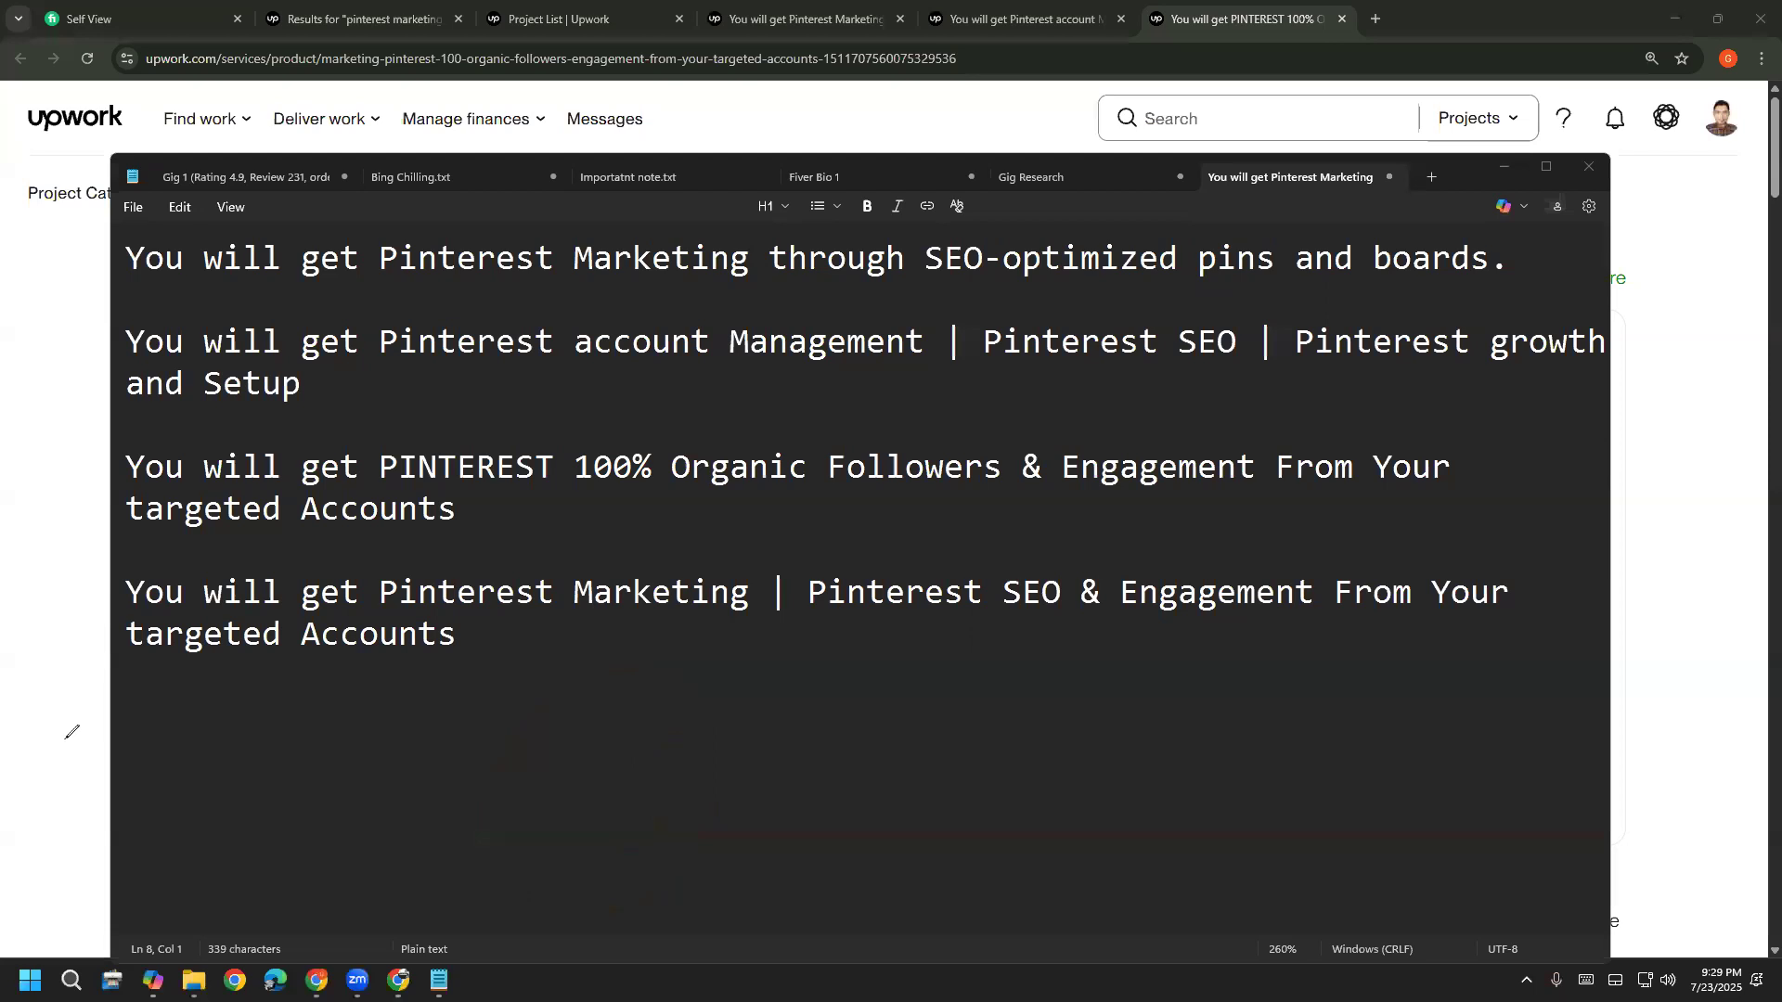
Review all the collected titles and the combined title by highlighting them together
{"action": "left_click", "coordinate": [554, 648]}
{"action": "left_click_drag", "start_coordinate": [553, 649], "coordinate": [160, 240]}
{"action": "left_click", "coordinate": [575, 628]}
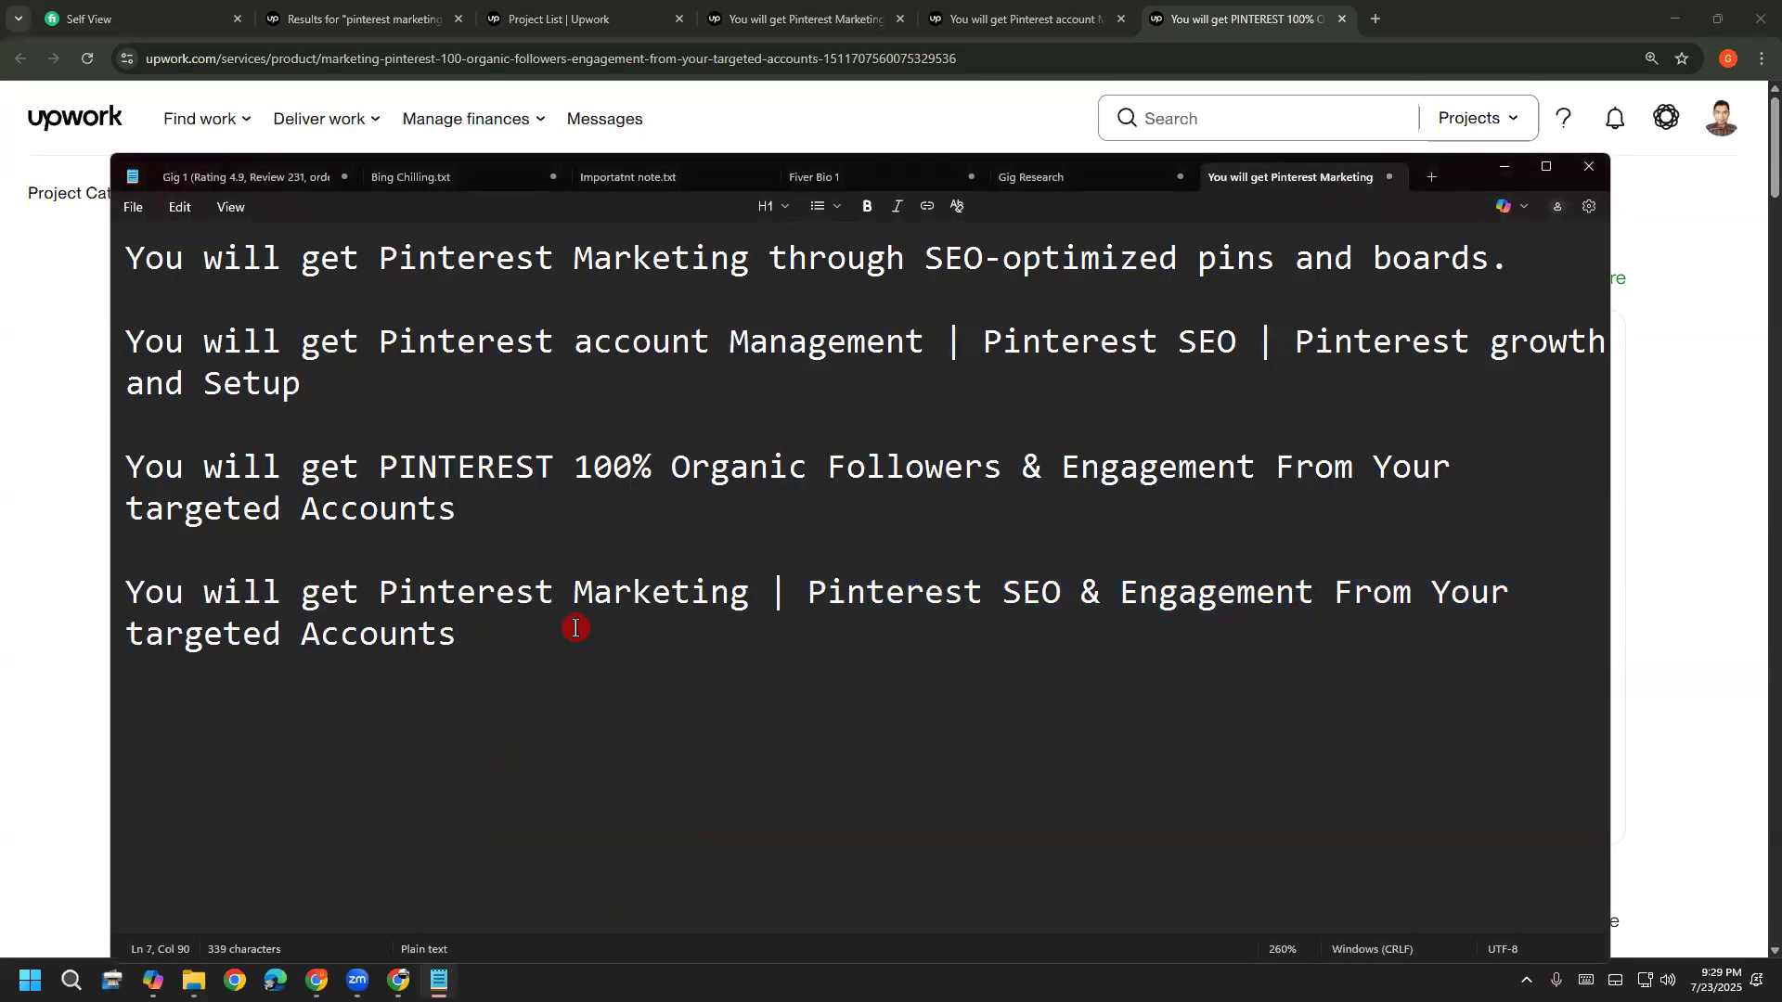
Switch to the Upwork project list in Chrome and open the draft "Pinterest Marketing Manager | SEO Expert | Account Management" for editing
{"action": "left_click", "coordinate": [1059, 14]}
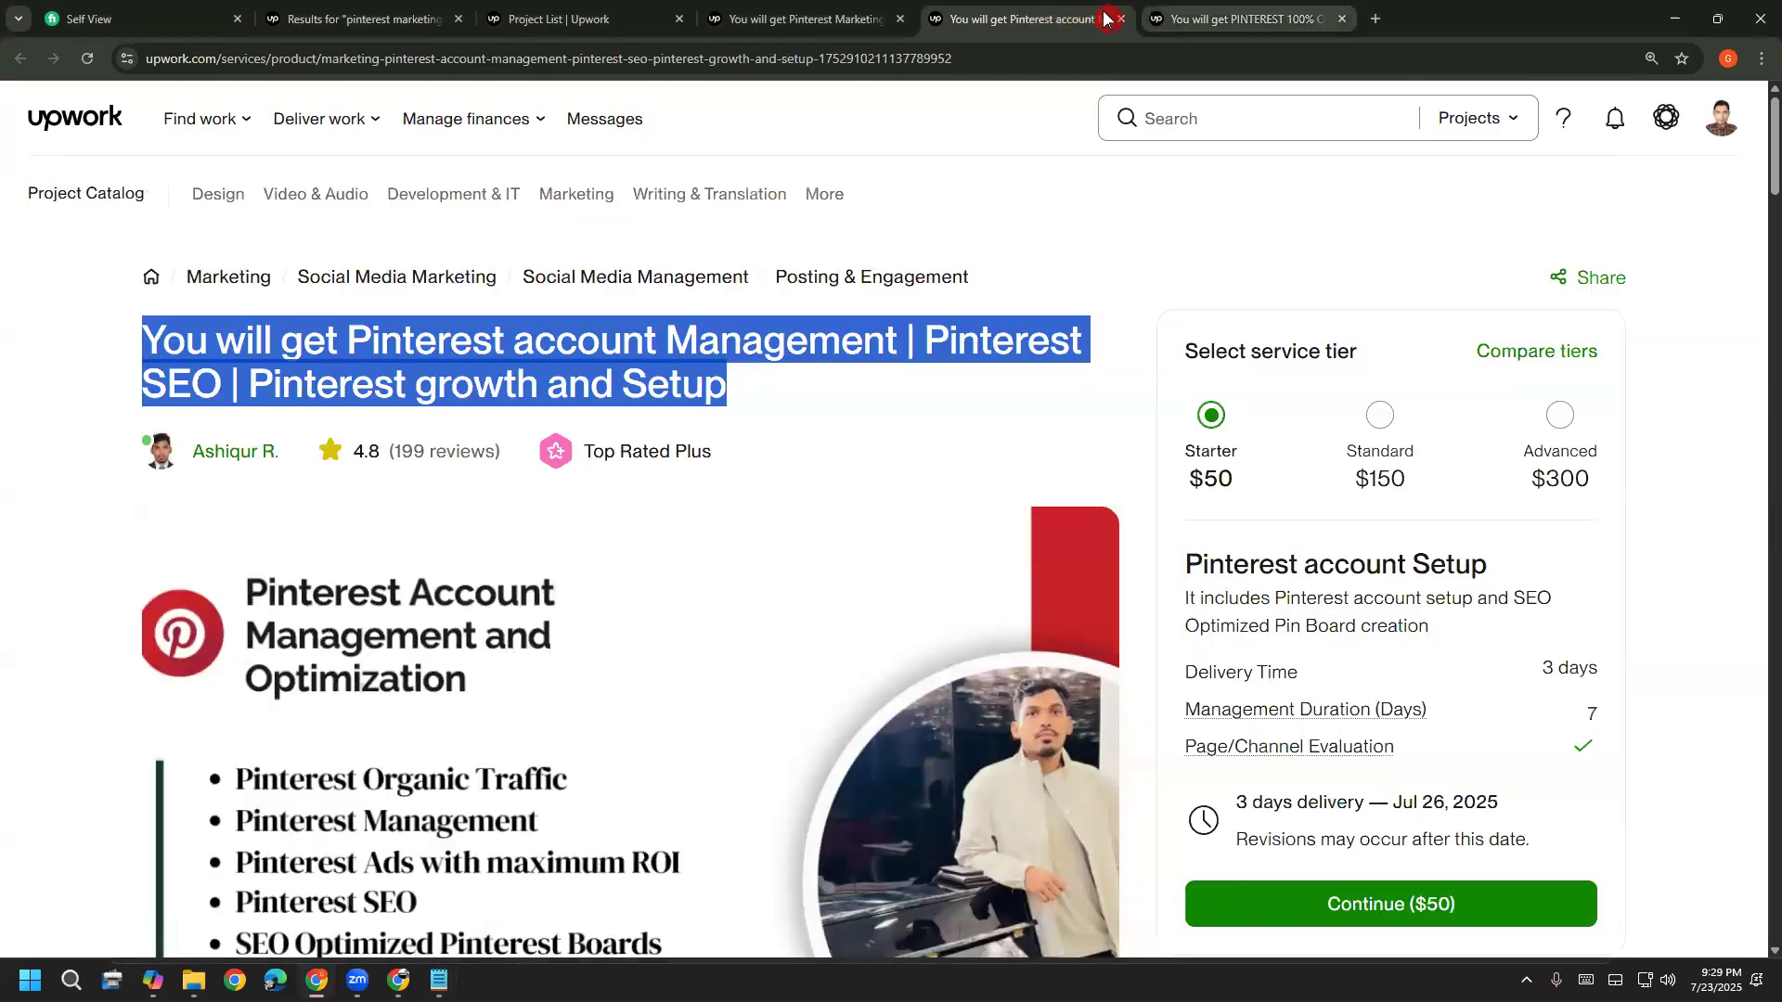
{"action": "left_click", "coordinate": [1207, 18]}
{"action": "left_click", "coordinate": [501, 14]}
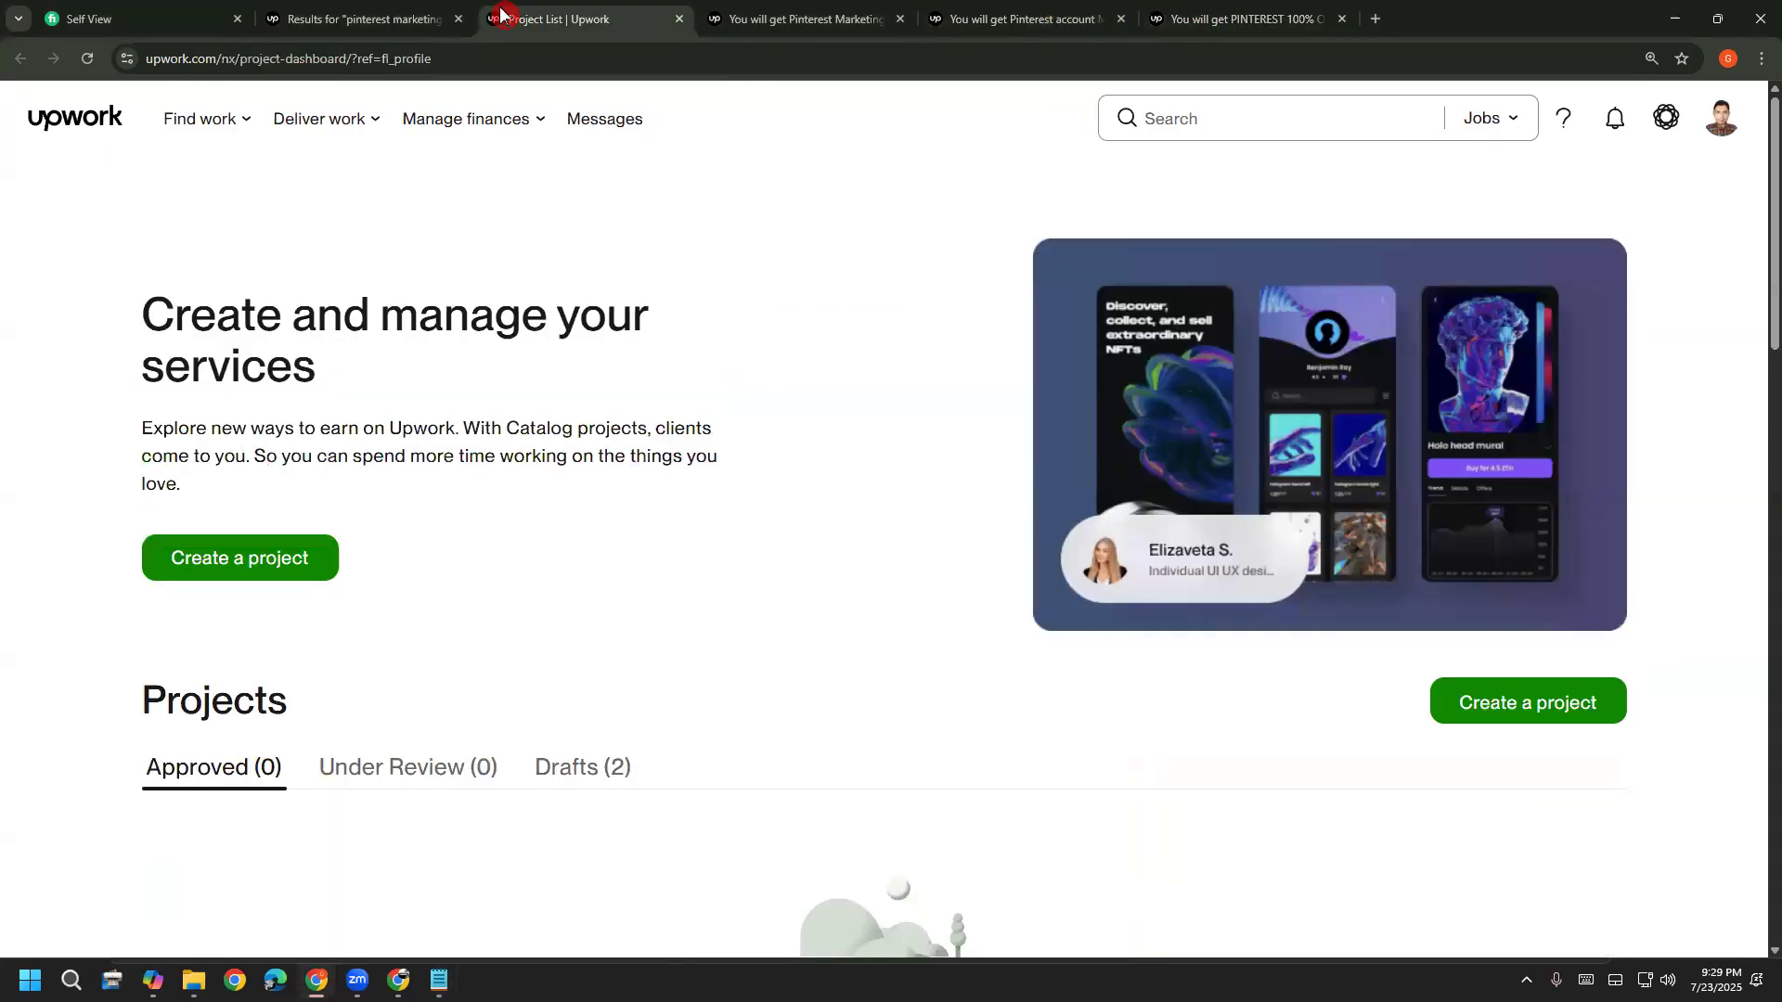
{"action": "left_click", "coordinate": [605, 782]}
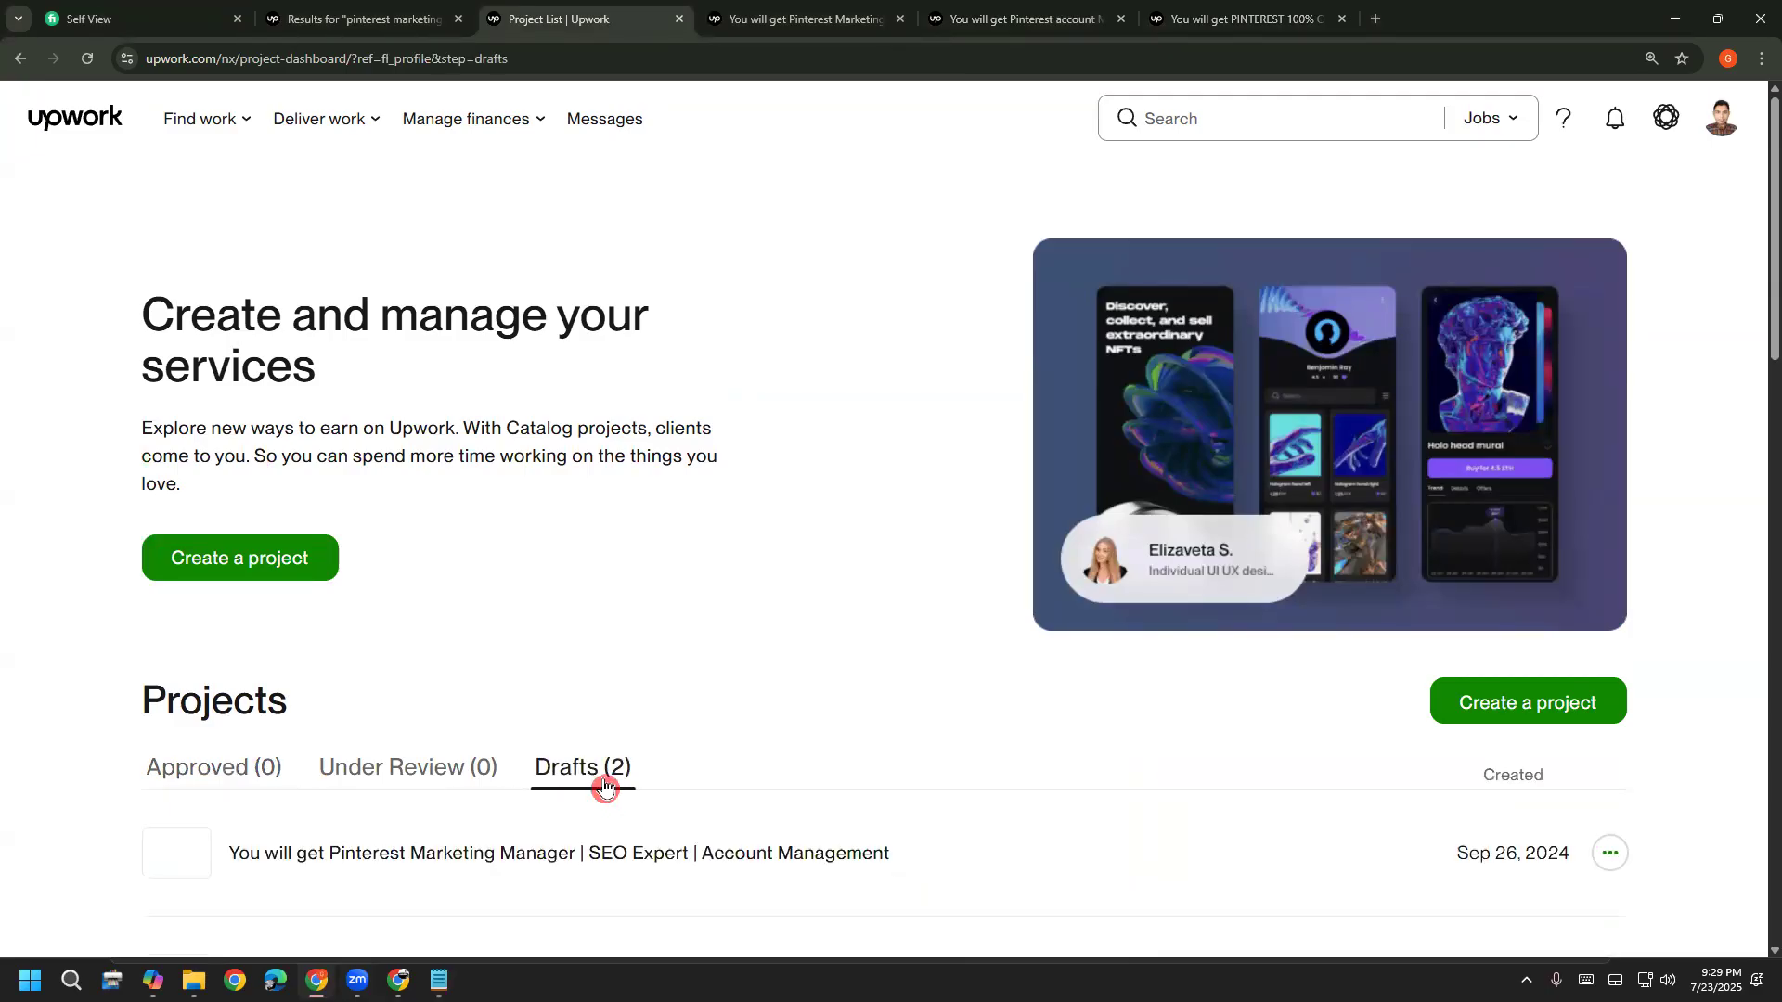
{"action": "scroll", "coordinate": [605, 786], "scroll_direction": "down", "scroll_amount": 3}
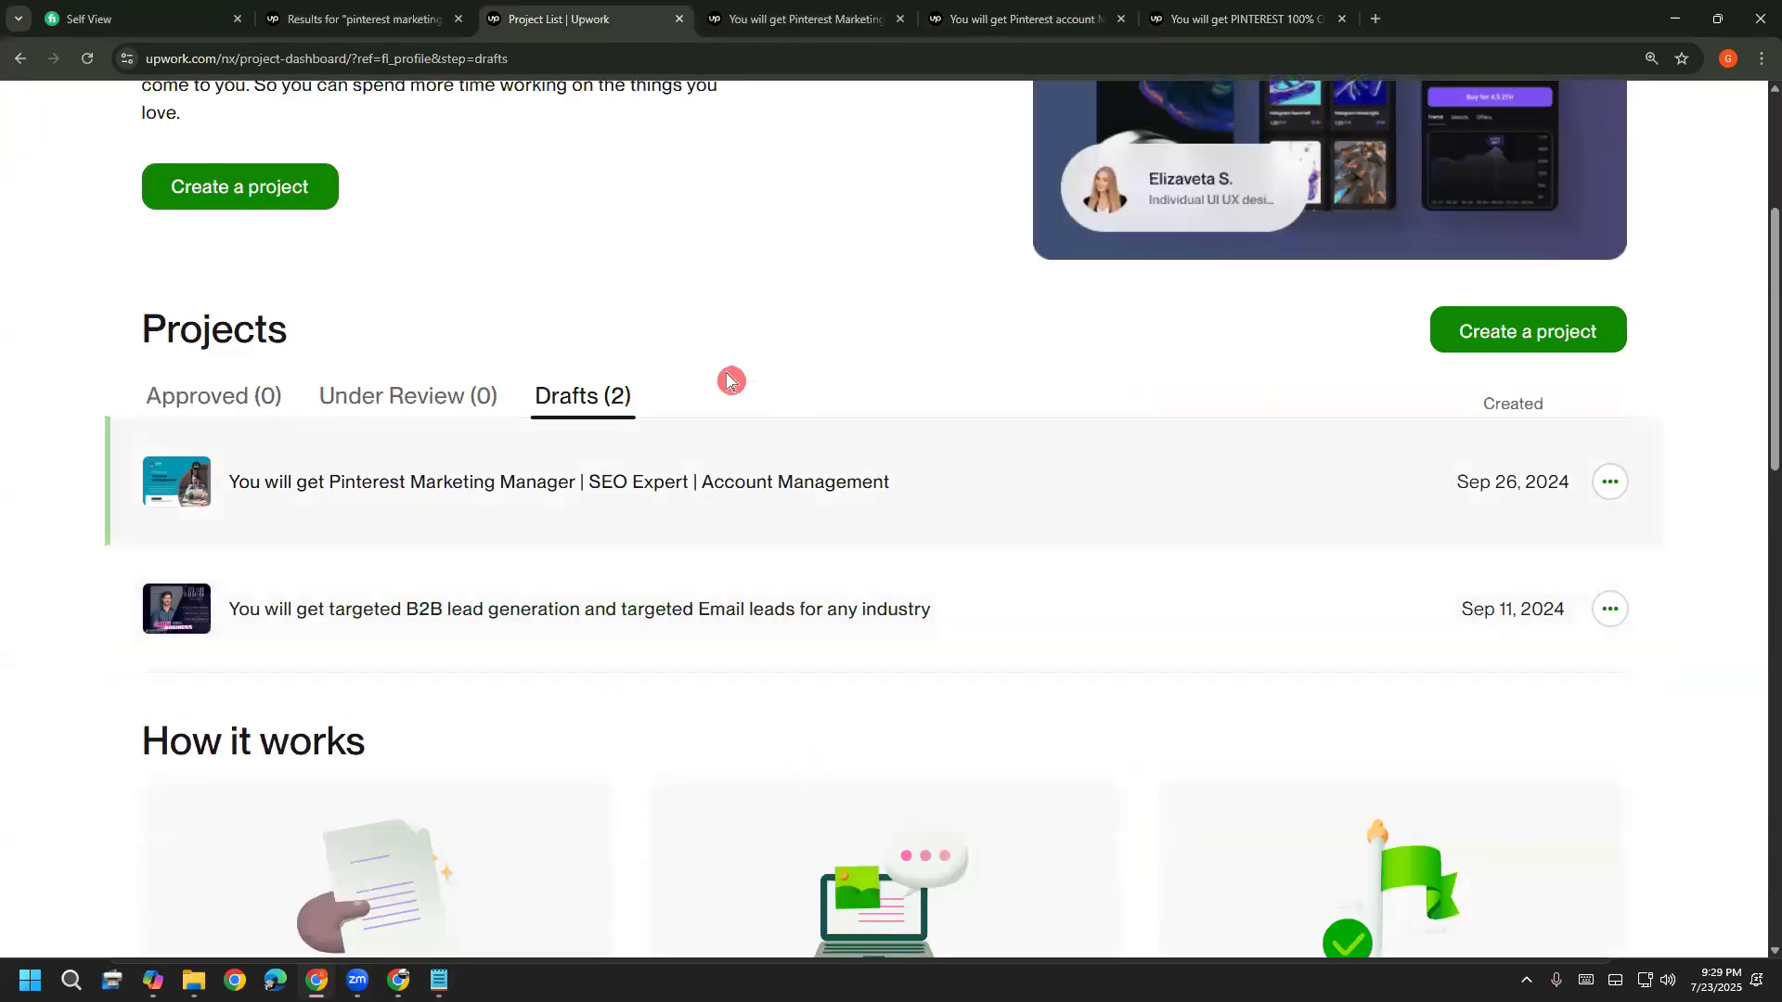
{"action": "mouse_move", "coordinate": [128, 482]}
{"action": "left_mouse_down"}
{"action": "mouse_move", "coordinate": [162, 516]}
{"action": "mouse_move", "coordinate": [246, 442]}
{"action": "left_mouse_up"}
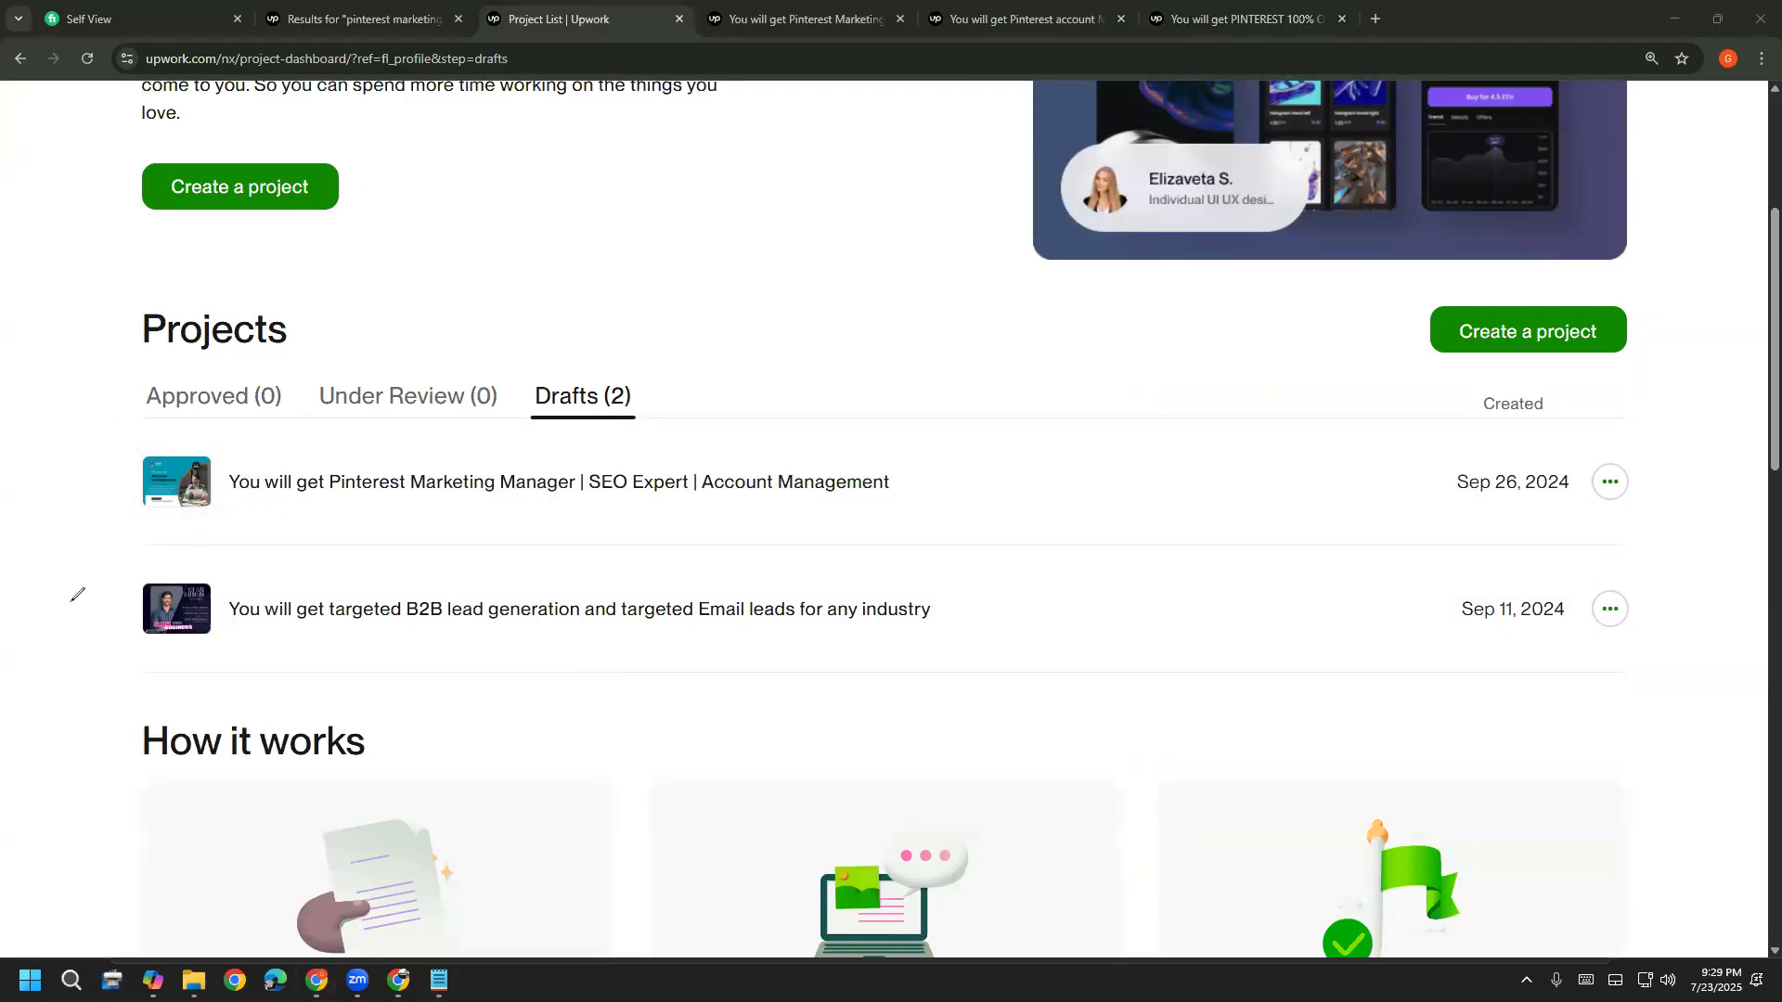
{"action": "left_click", "coordinate": [1611, 482]}
{"action": "left_click", "coordinate": [1420, 590]}
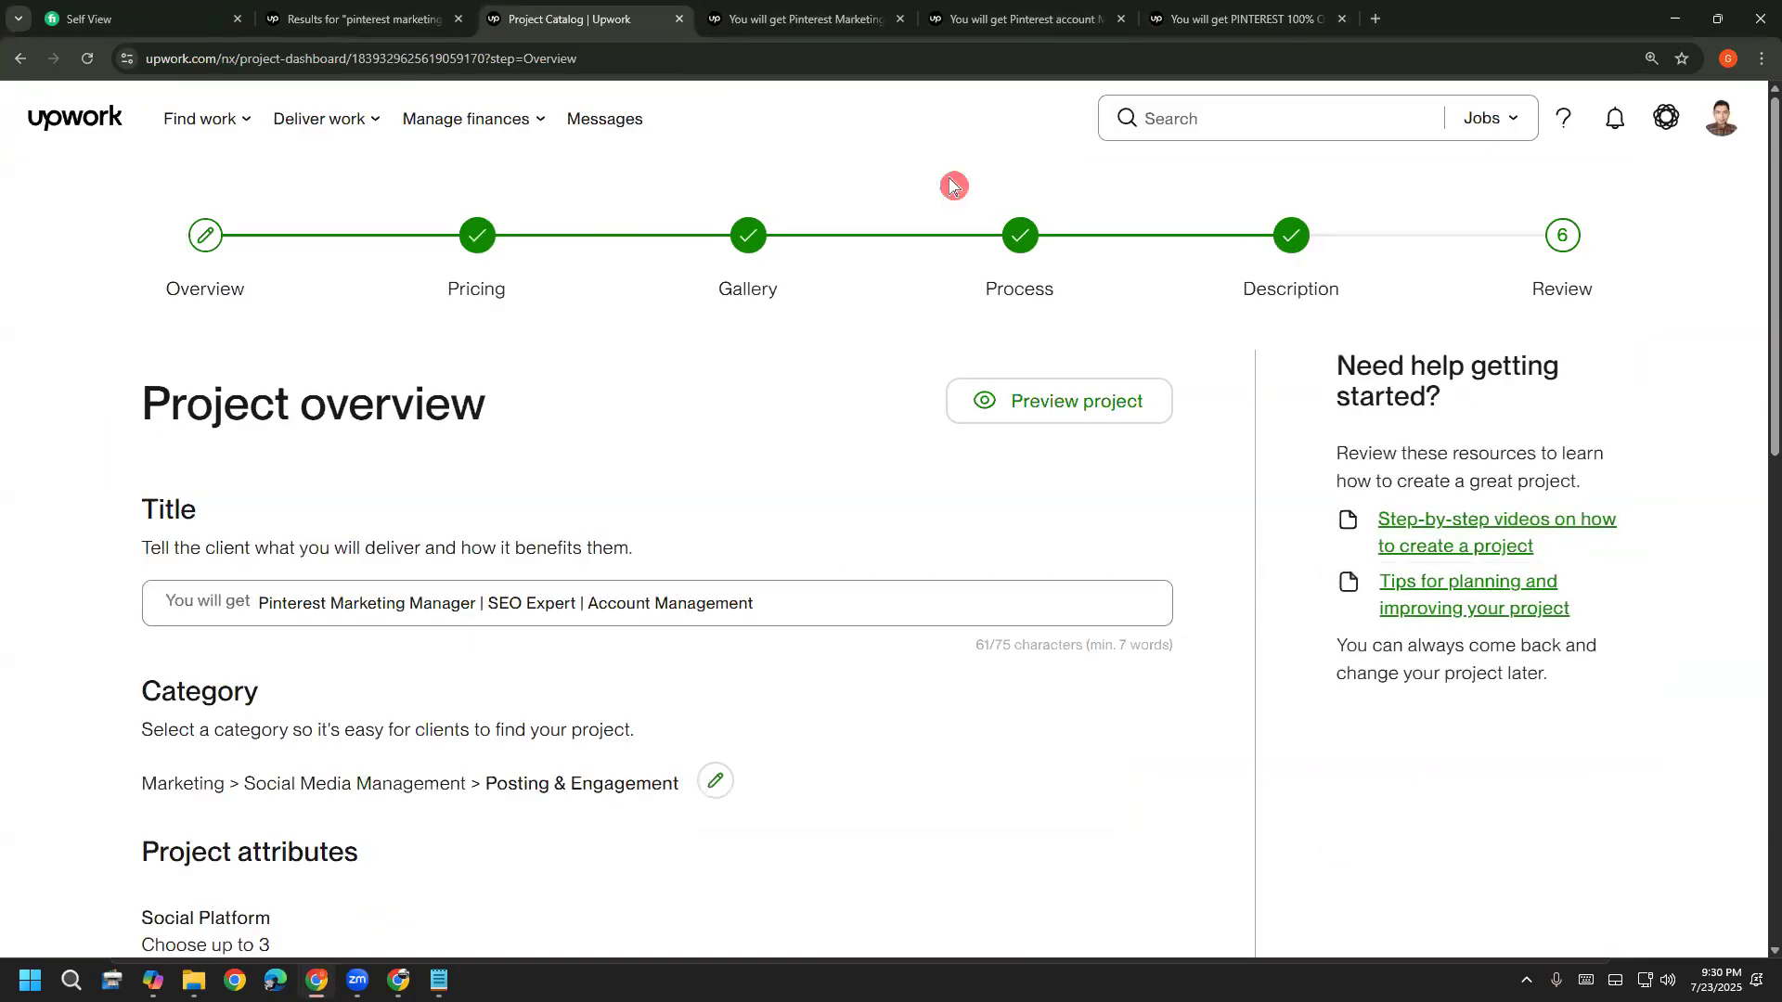
Review the draft's title text in the project overview by highlighting it
{"action": "left_click", "coordinate": [258, 605]}
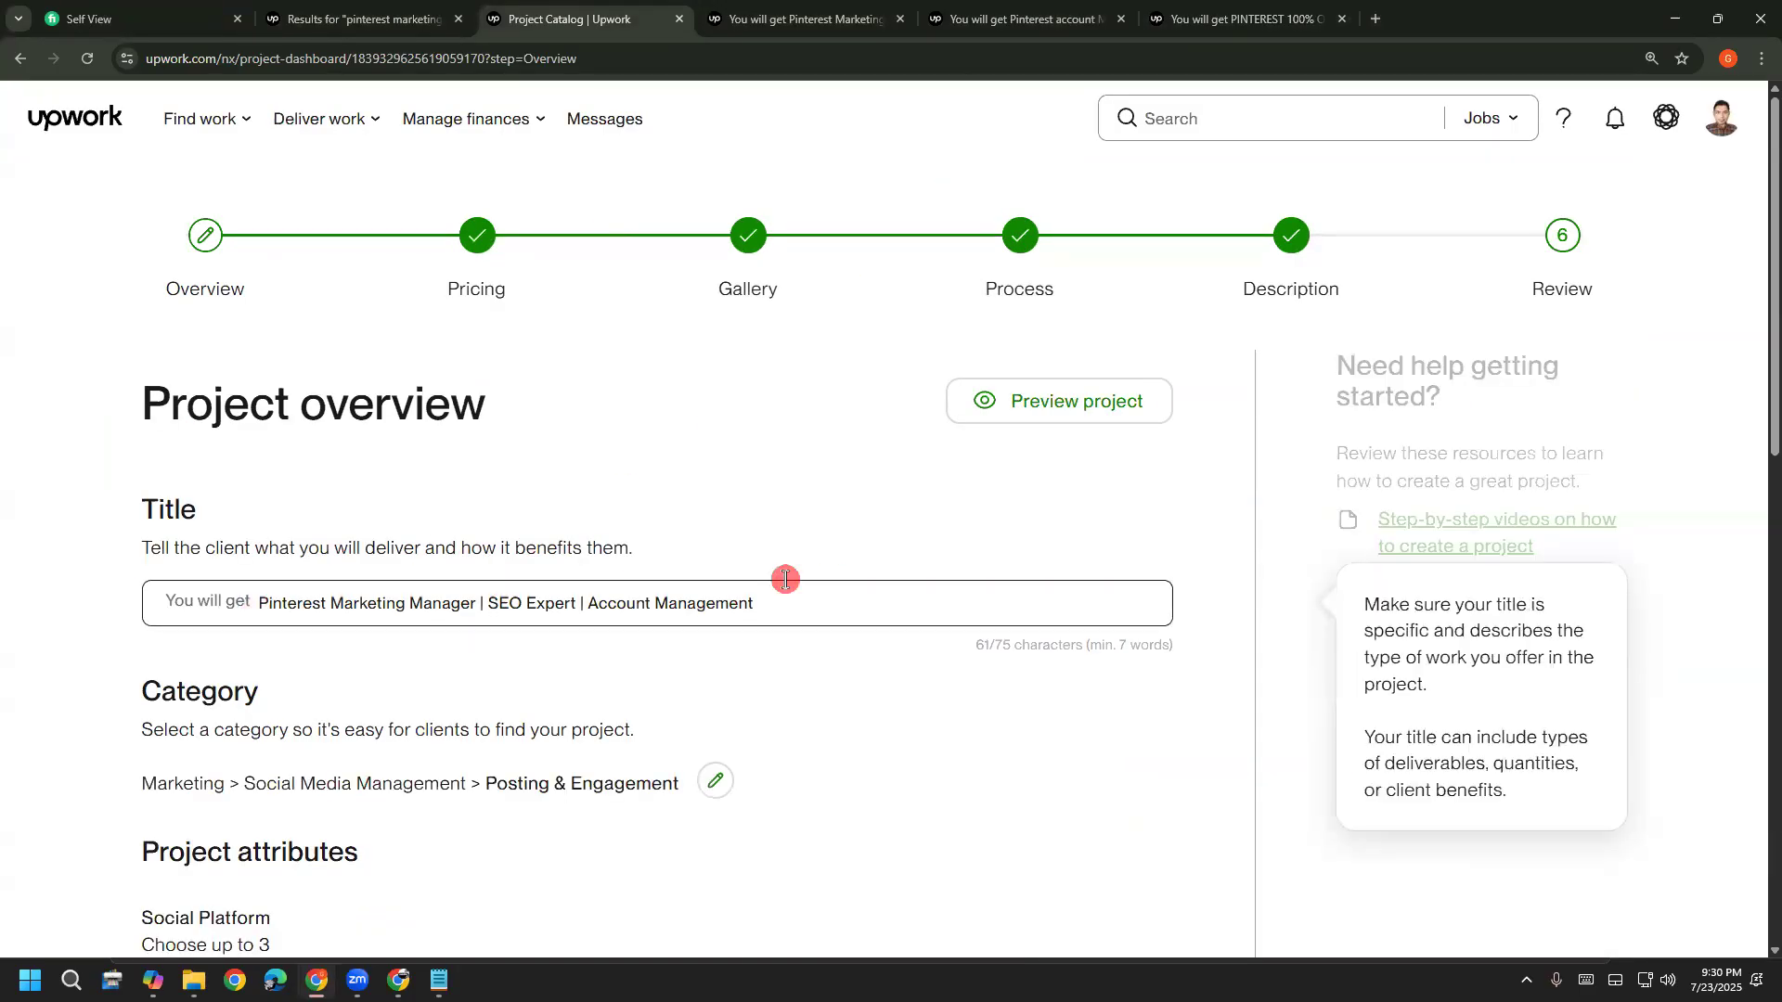
{"action": "left_click_drag", "start_coordinate": [256, 594], "coordinate": [779, 591]}
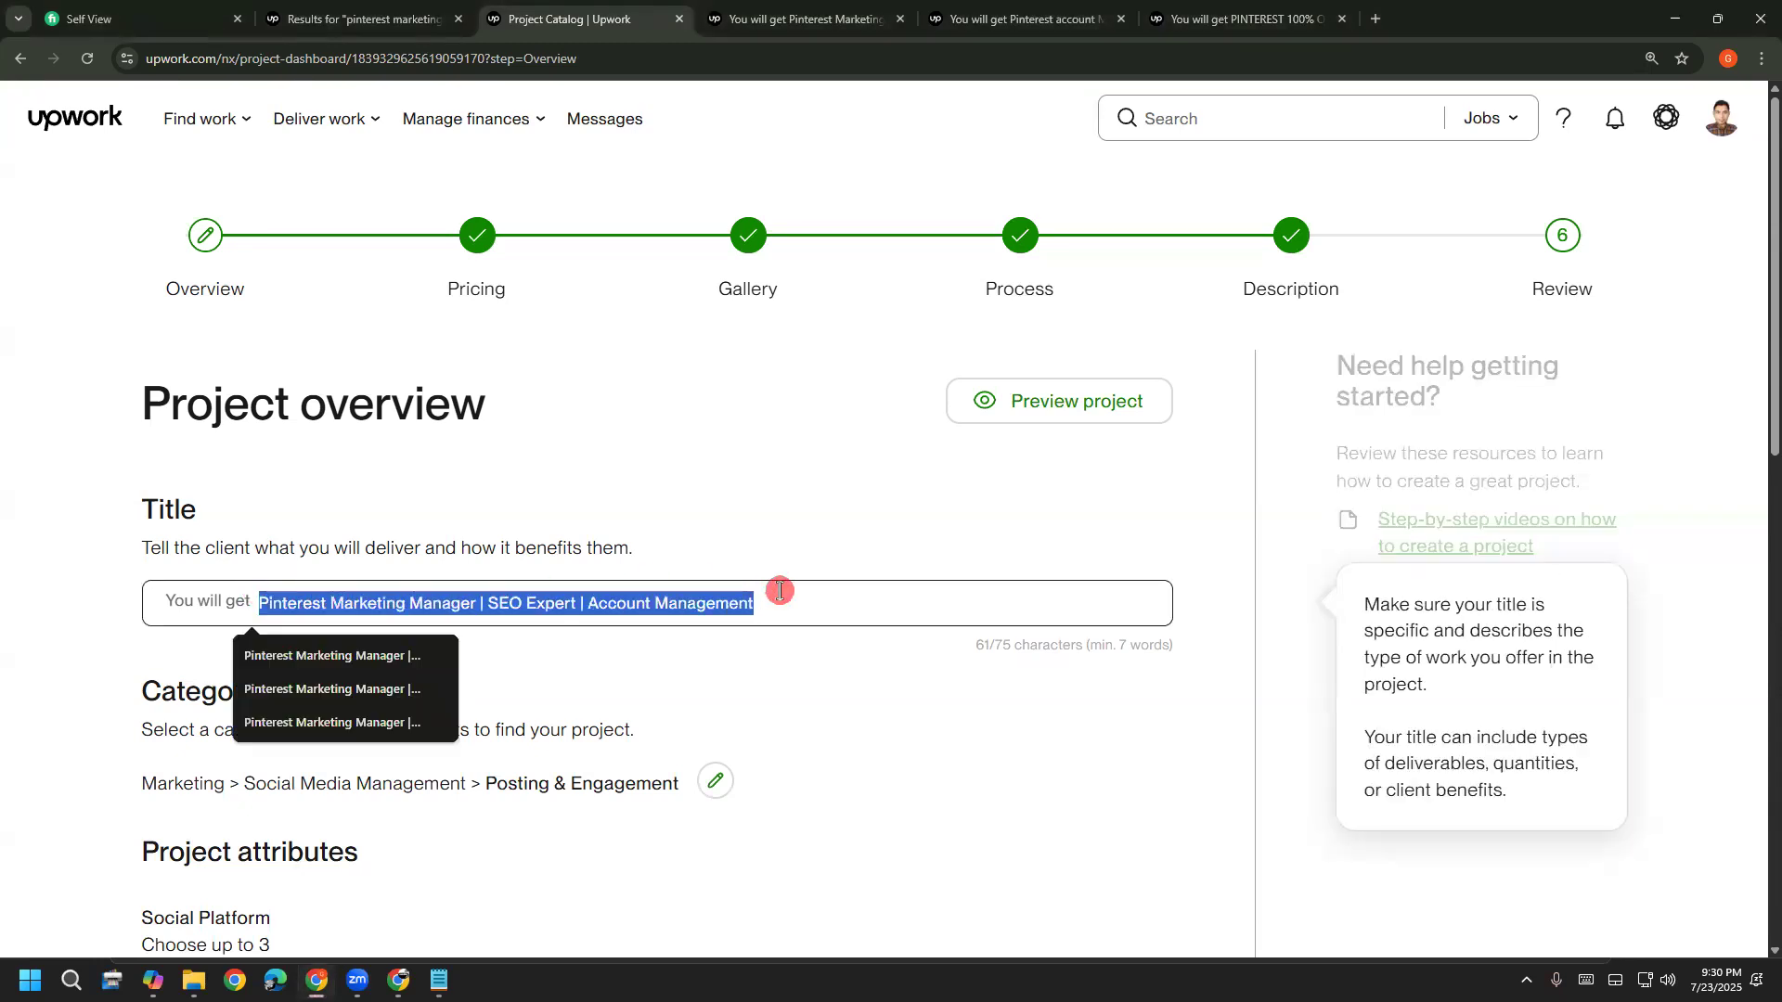
{"action": "left_click", "coordinate": [800, 509]}
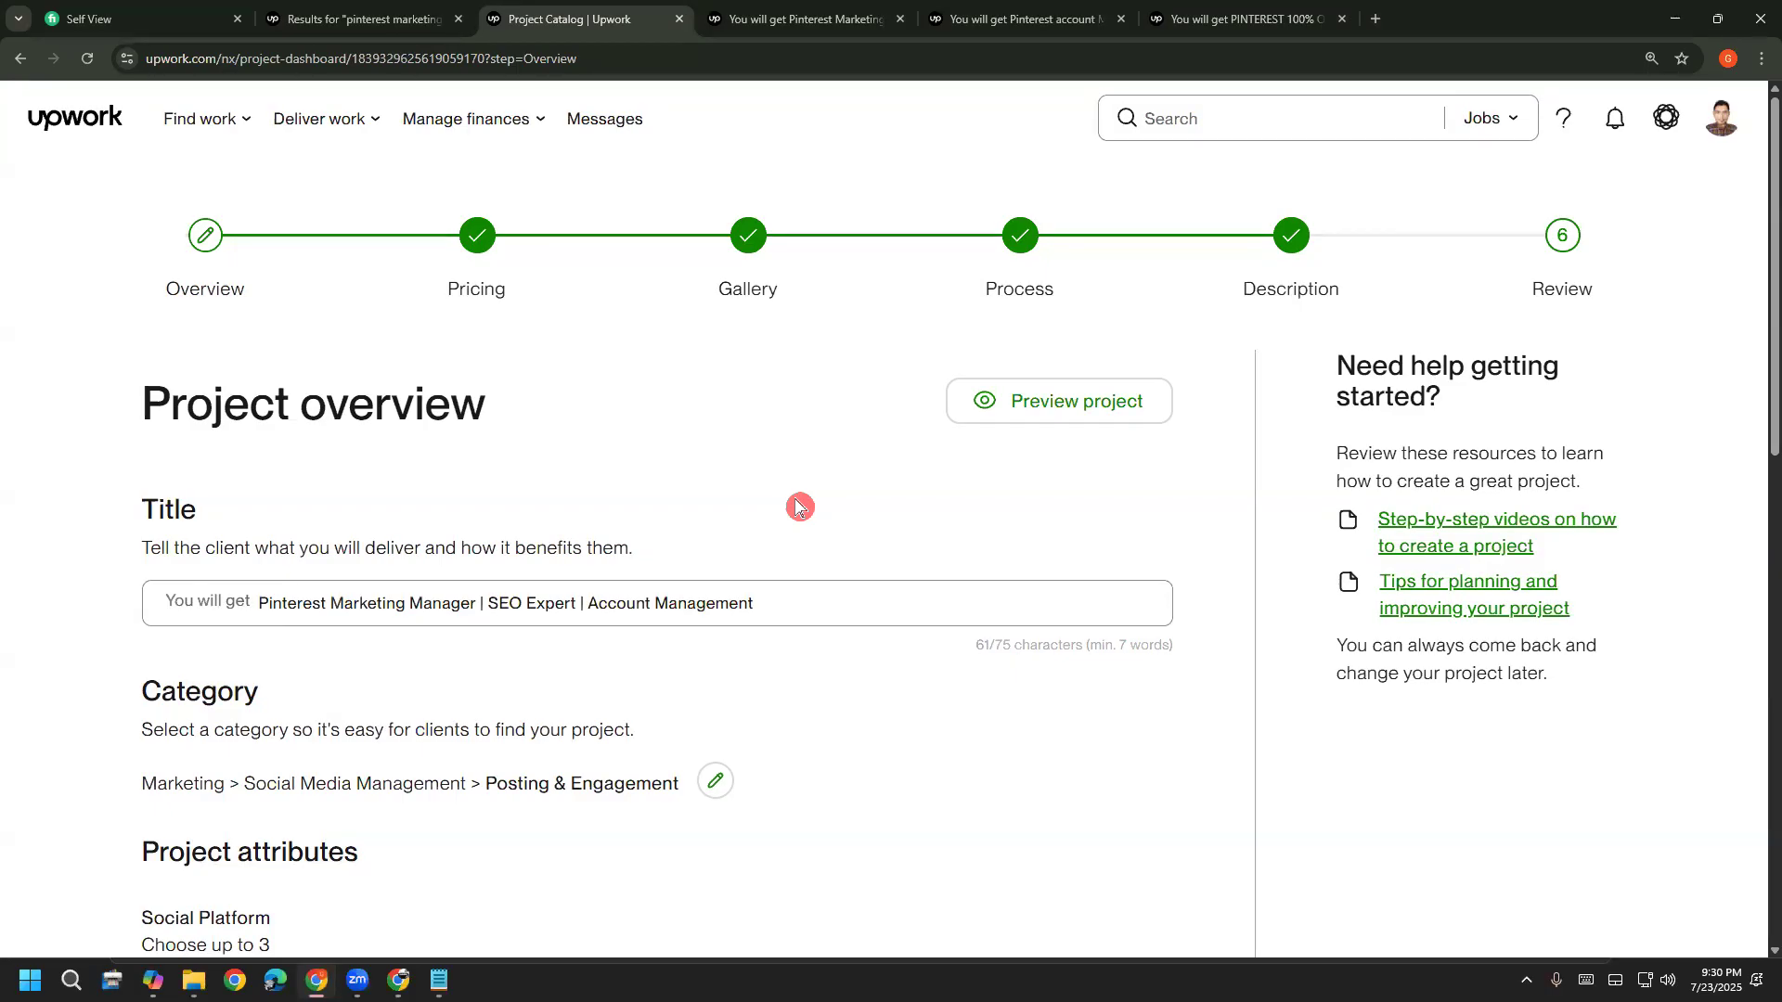
Make the draft's category editable and open the full category selection
{"action": "scroll", "coordinate": [616, 529], "scroll_direction": "down", "scroll_amount": 1}
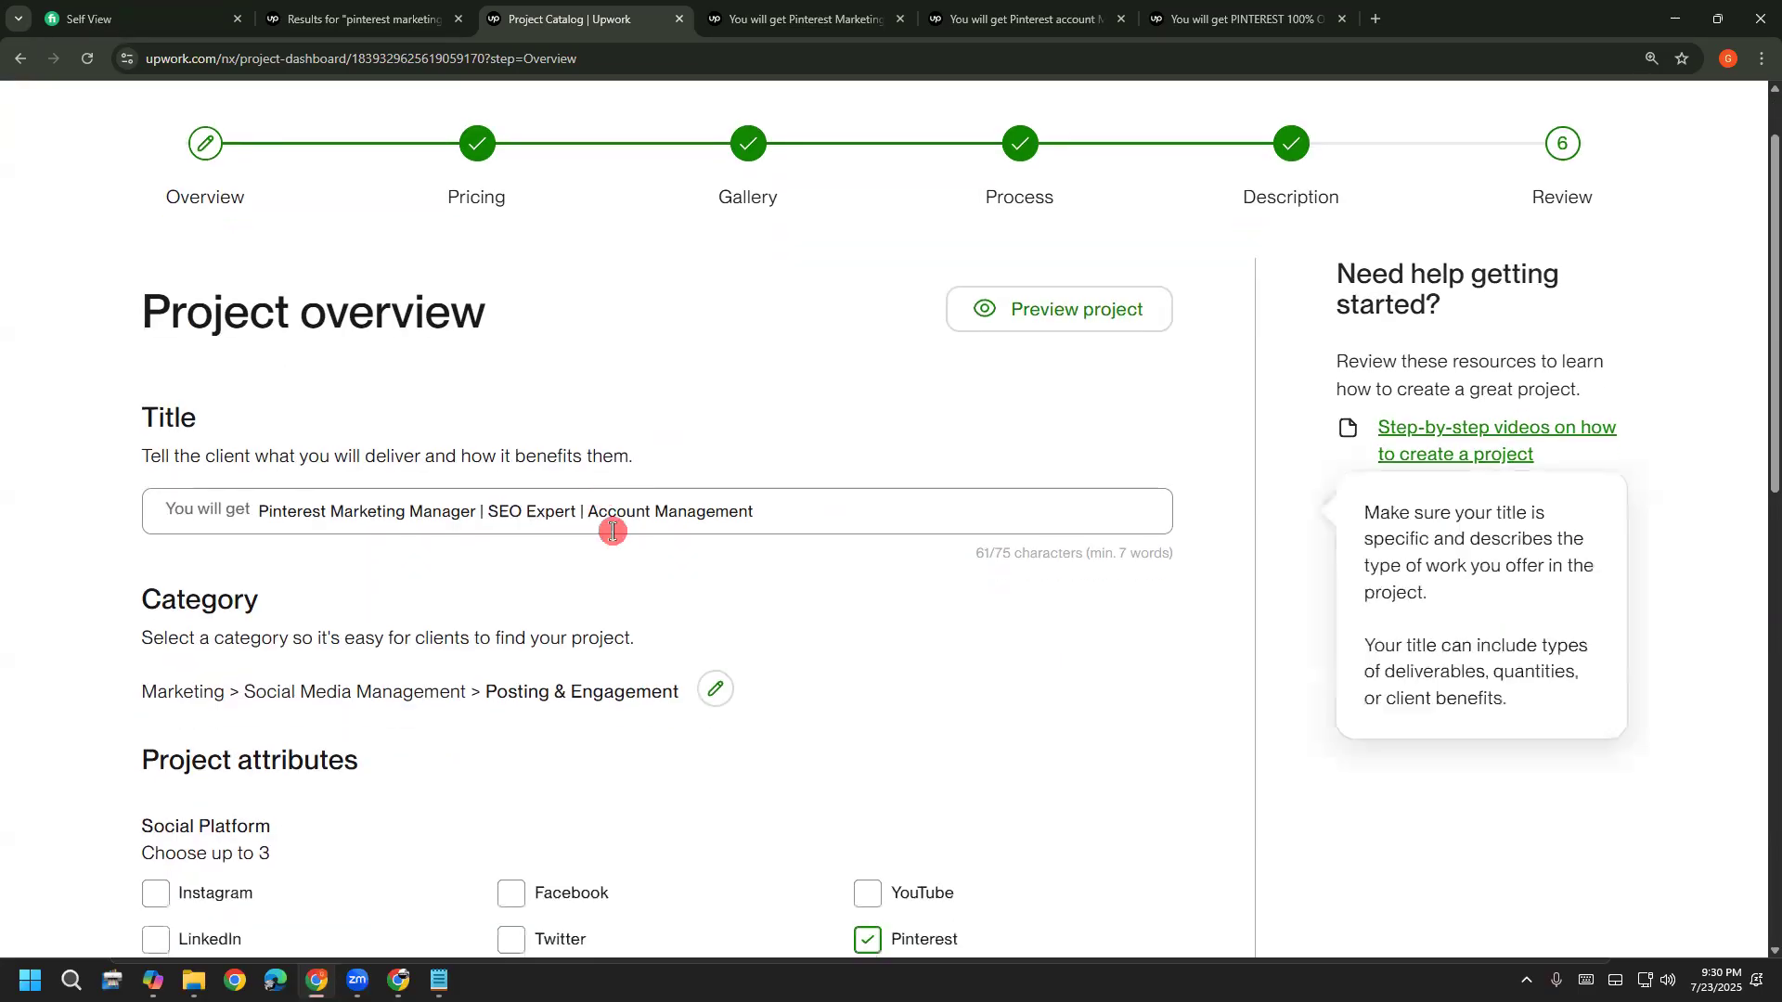
{"action": "left_click", "coordinate": [707, 687]}
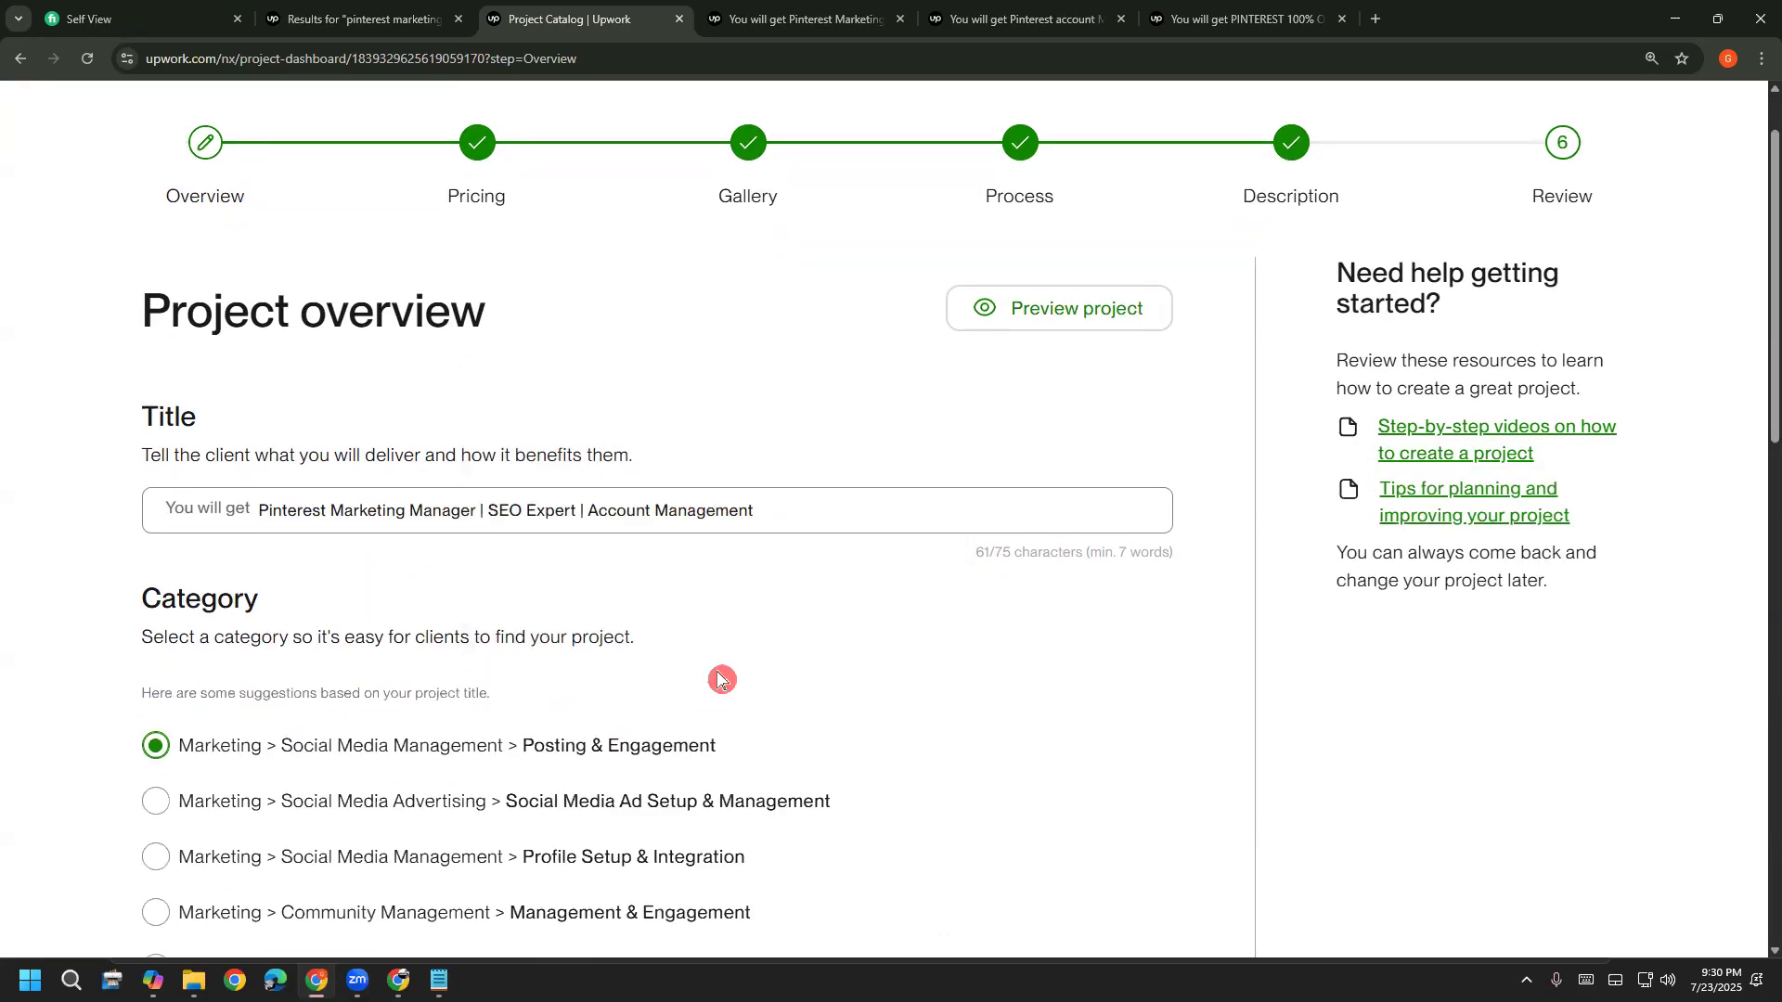
{"action": "scroll", "coordinate": [720, 680], "scroll_direction": "down", "scroll_amount": 4}
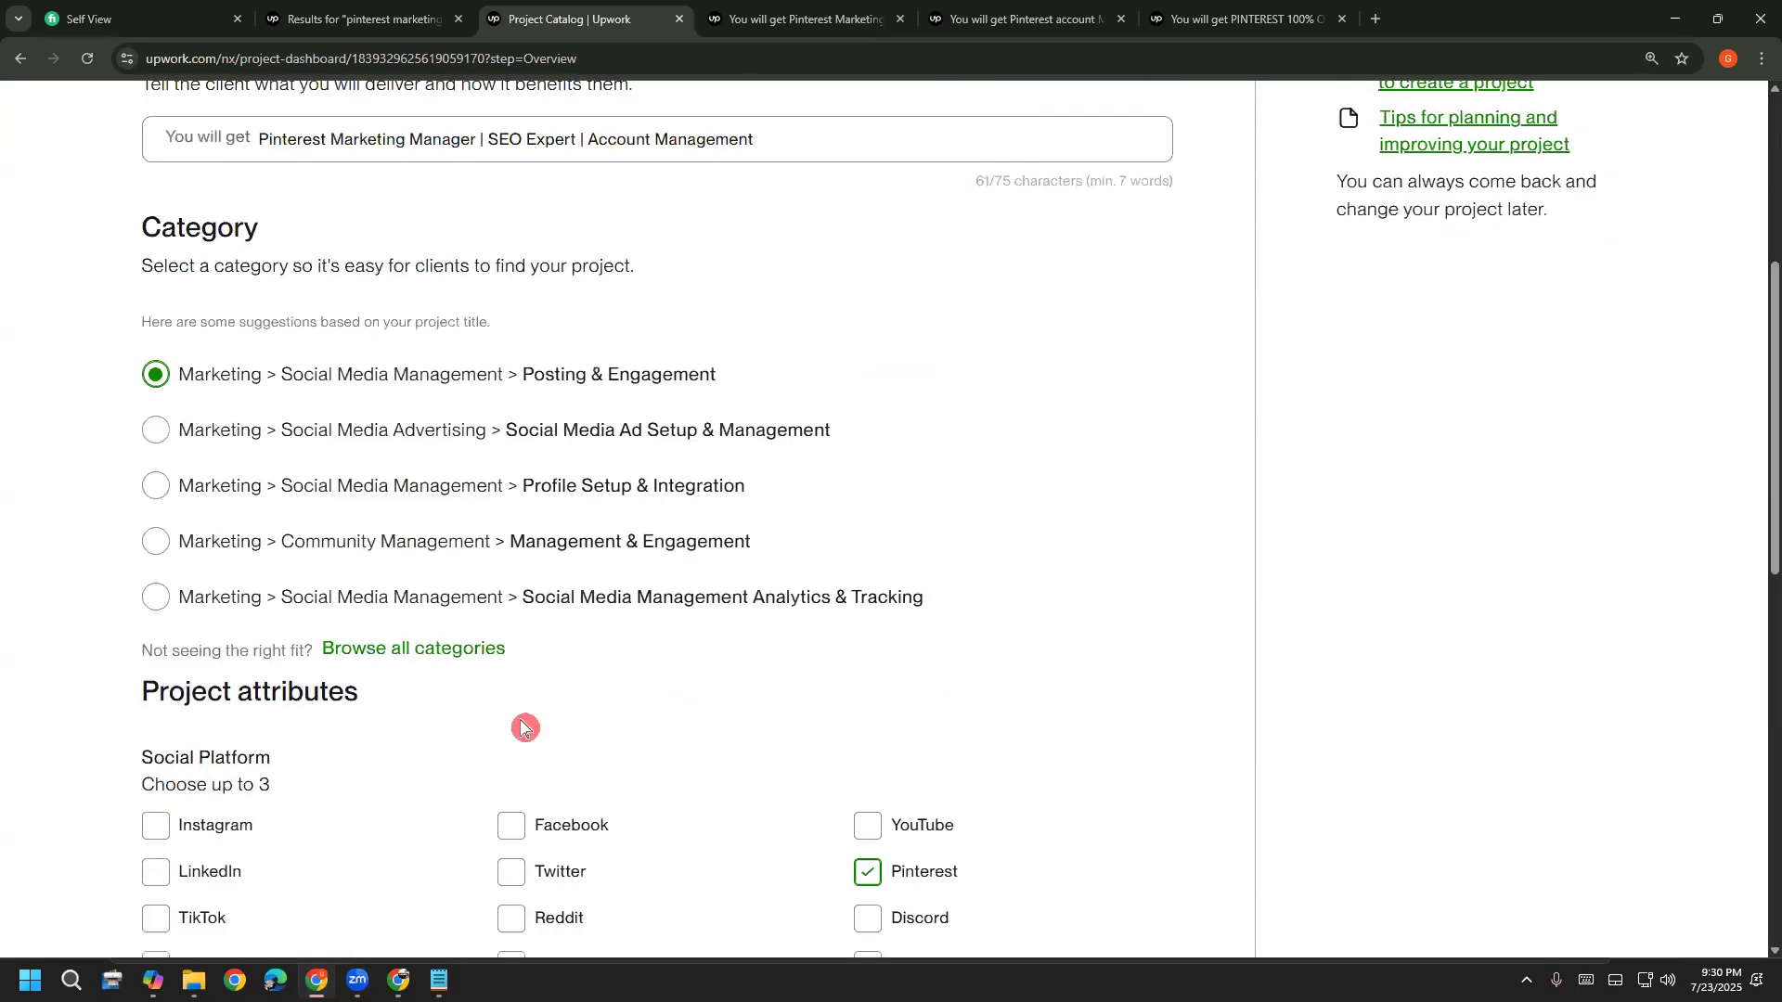
{"action": "left_click", "coordinate": [443, 652]}
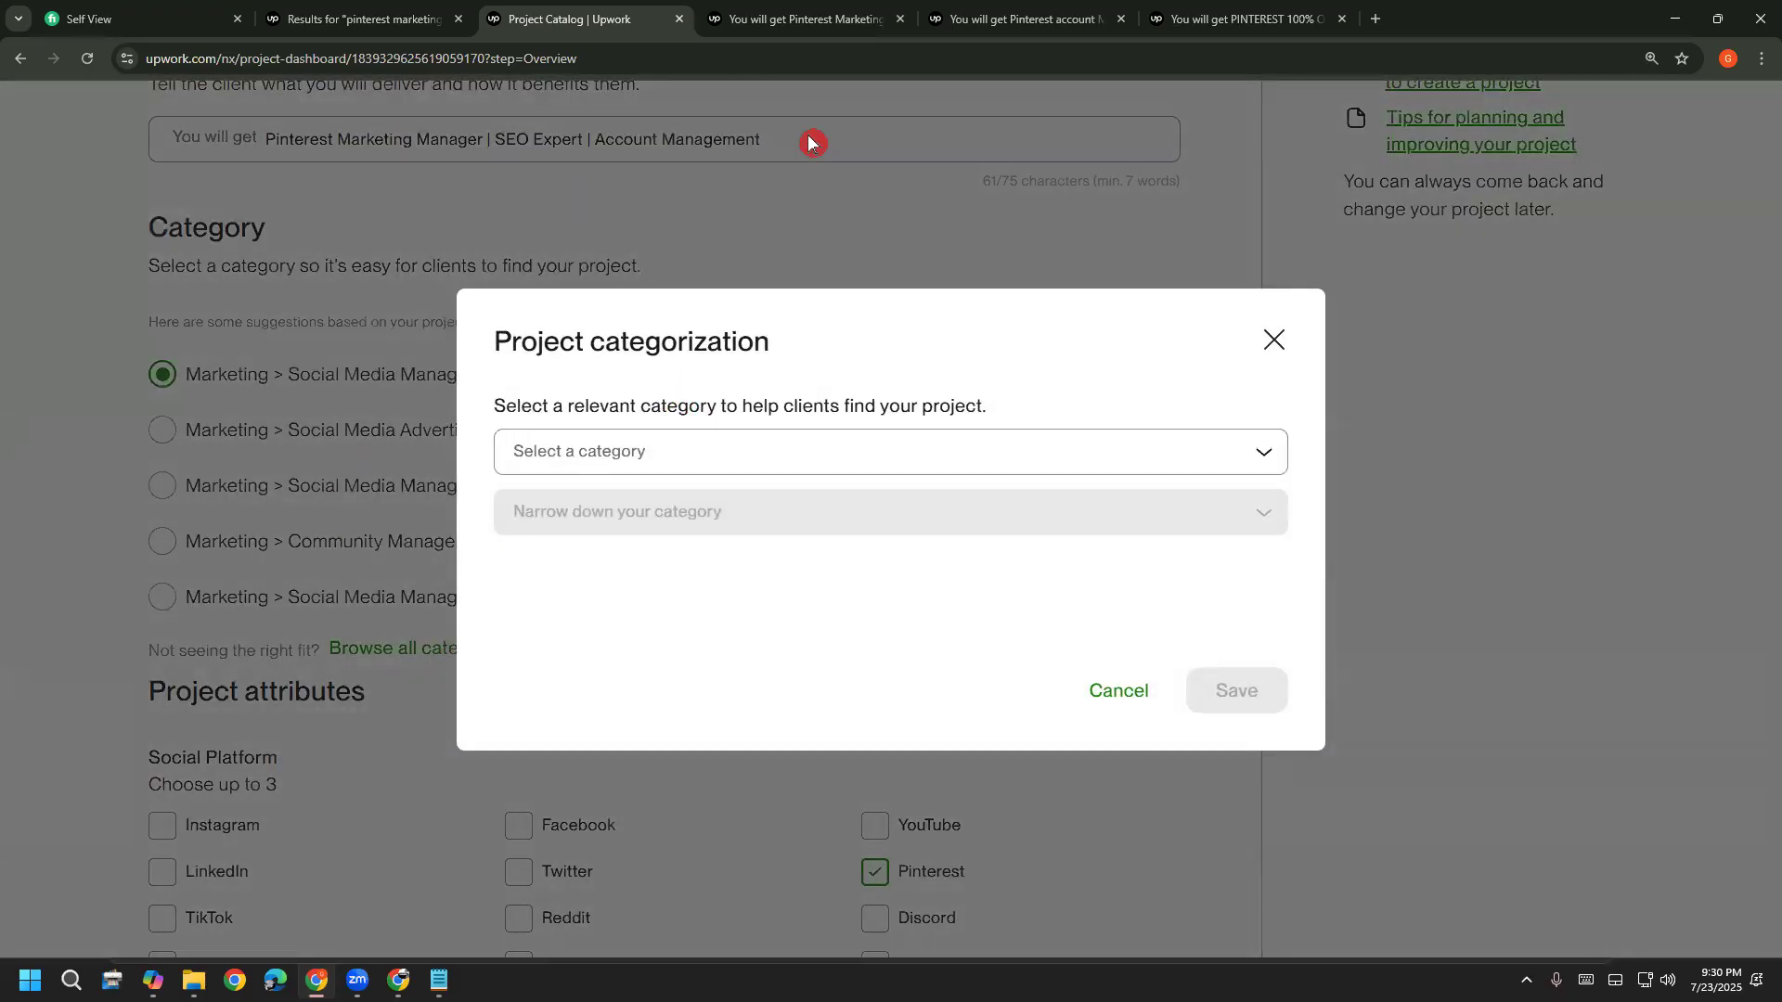
Check the category path above the title of the other freelancers' Pinterest listings
{"action": "left_click", "coordinate": [413, 14]}
{"action": "left_click", "coordinate": [571, 18]}
{"action": "left_click", "coordinate": [789, 18]}
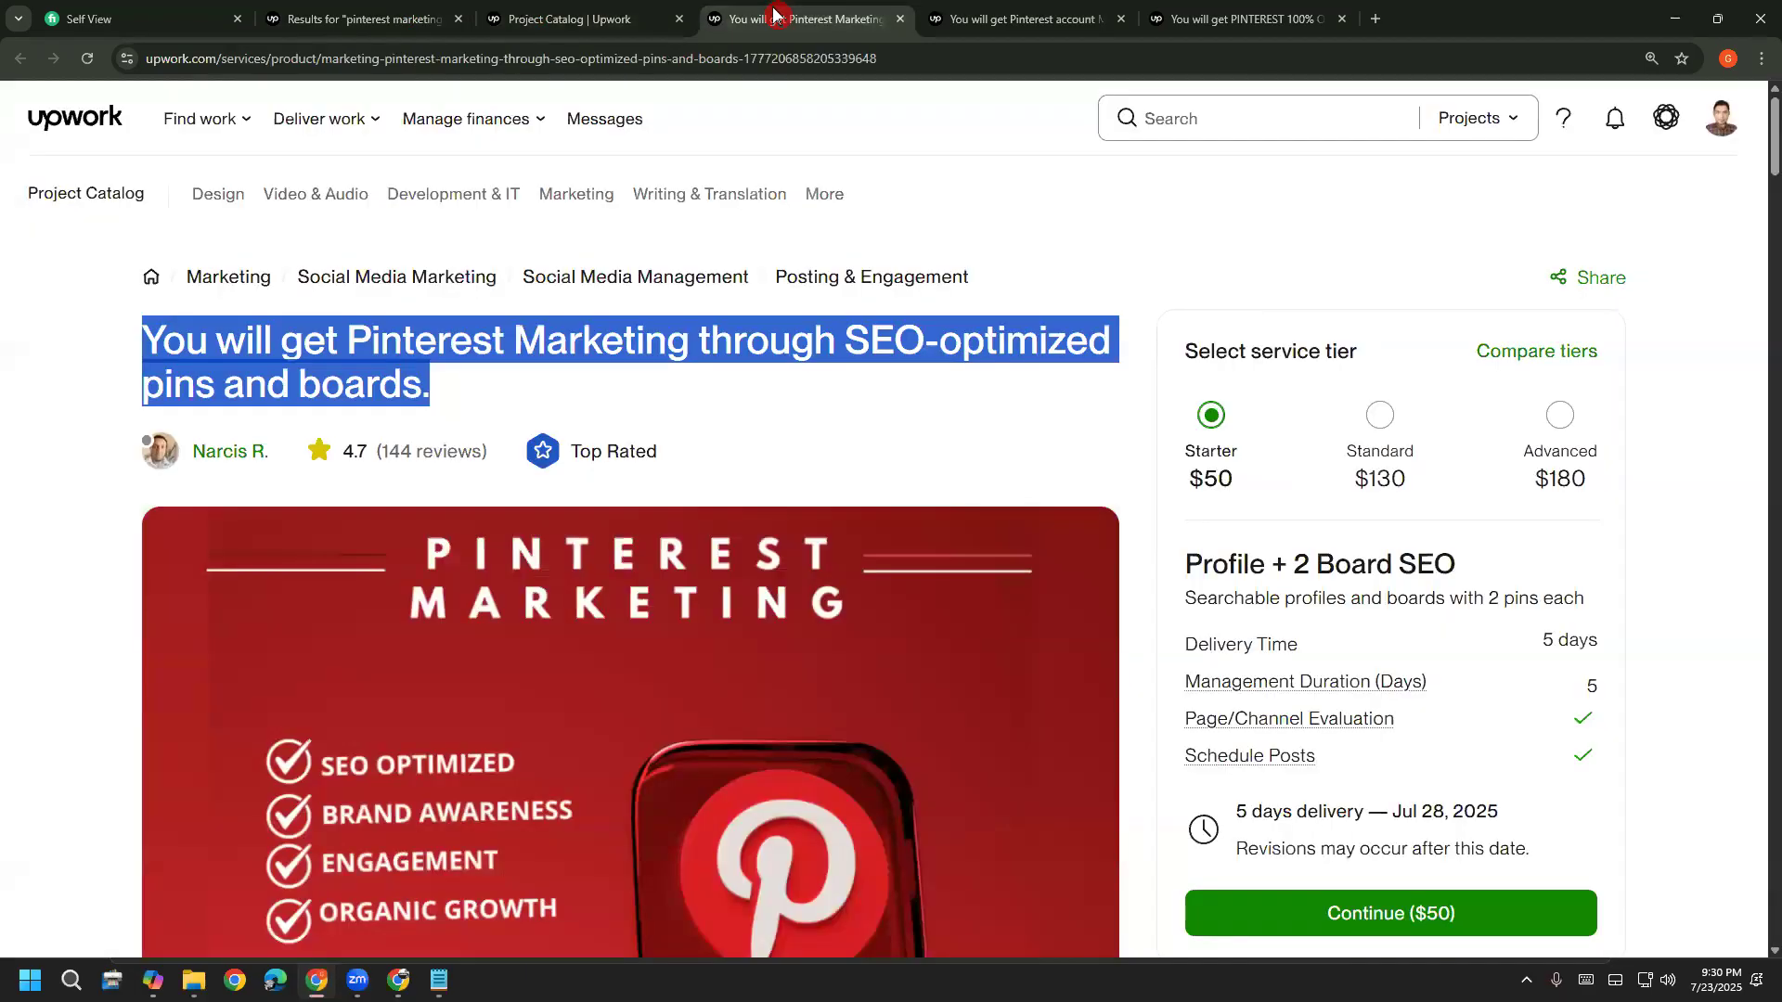
{"action": "left_click", "coordinate": [83, 376]}
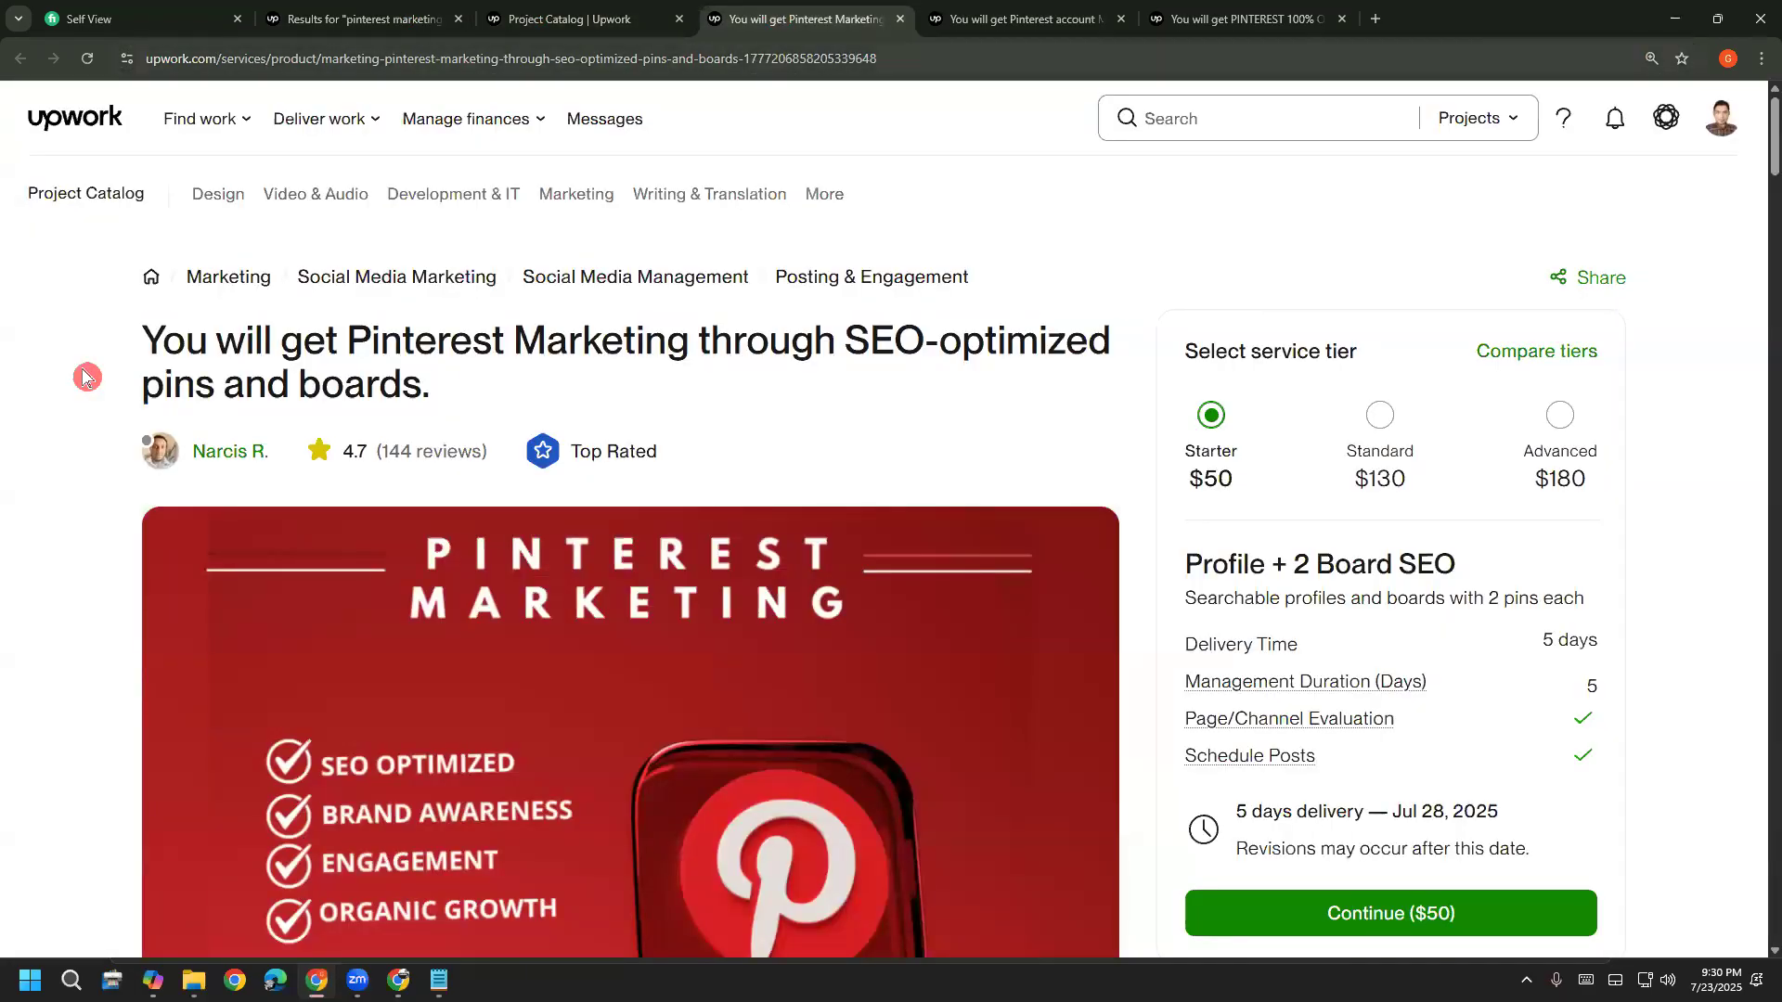
{"action": "left_click_drag", "start_coordinate": [199, 264], "coordinate": [316, 189]}
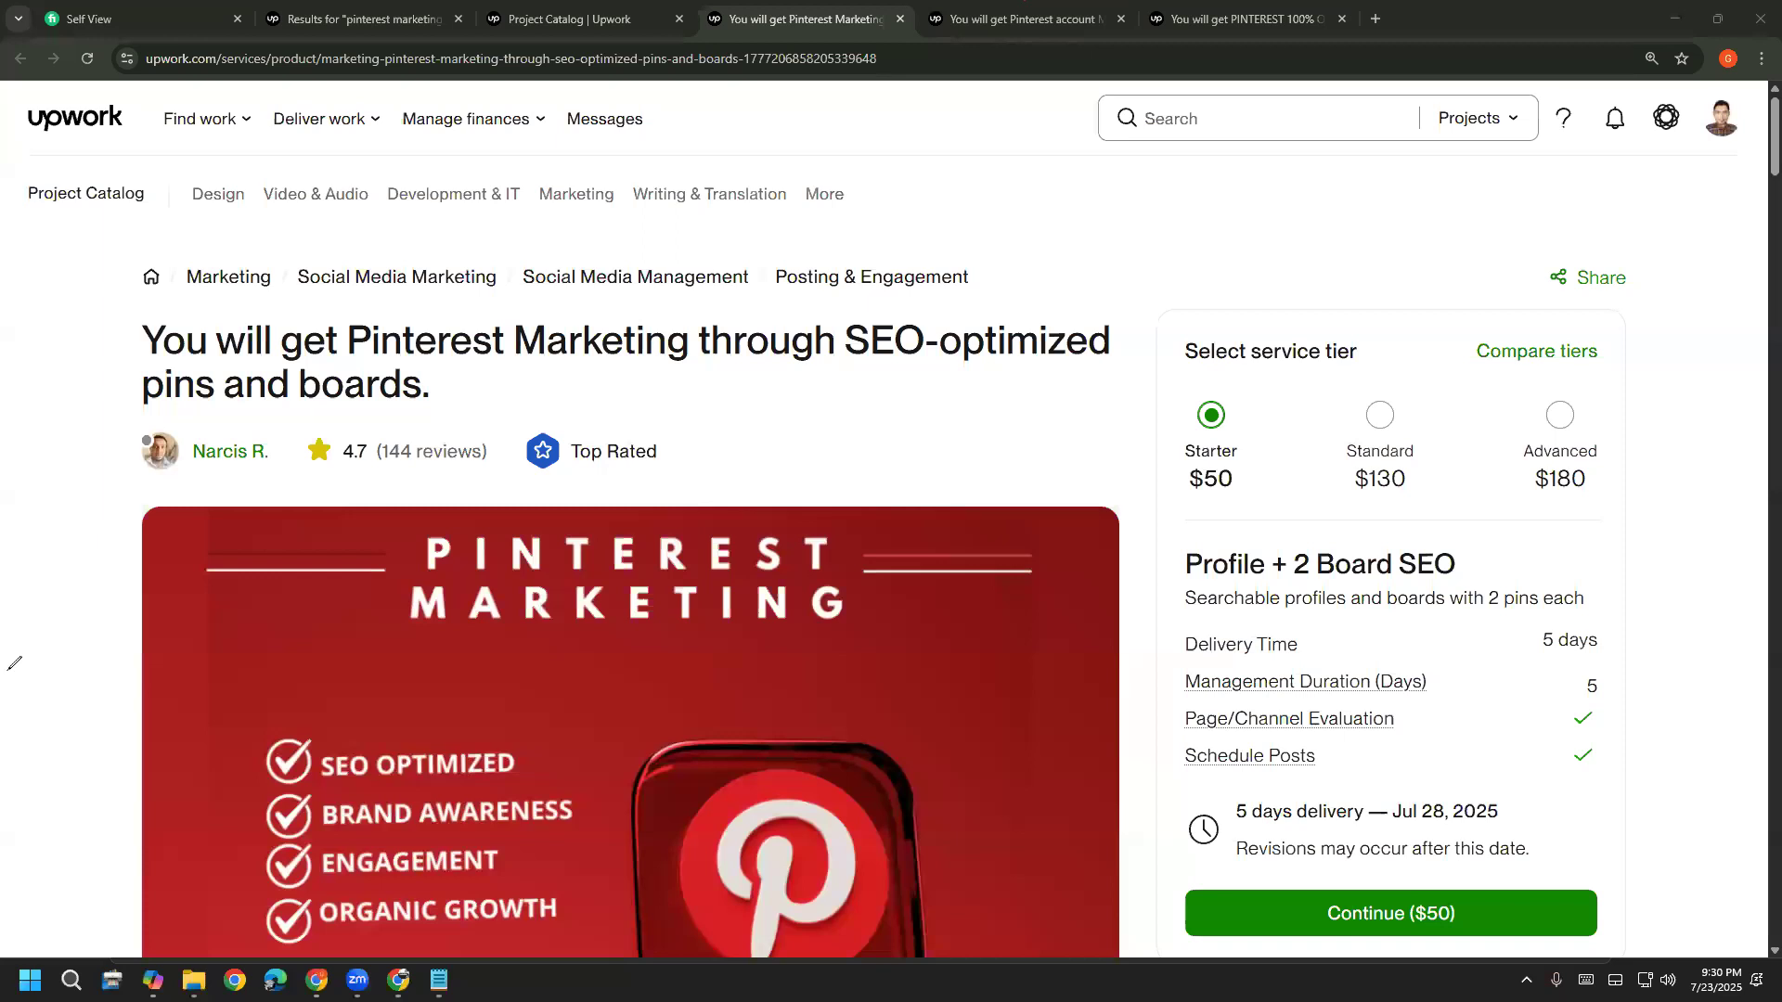
{"action": "left_click", "coordinate": [1244, 19]}
{"action": "left_click", "coordinate": [1021, 18]}
Set the draft's main project category to Marketing
{"action": "left_click", "coordinate": [629, 19]}
{"action": "left_click", "coordinate": [584, 466]}
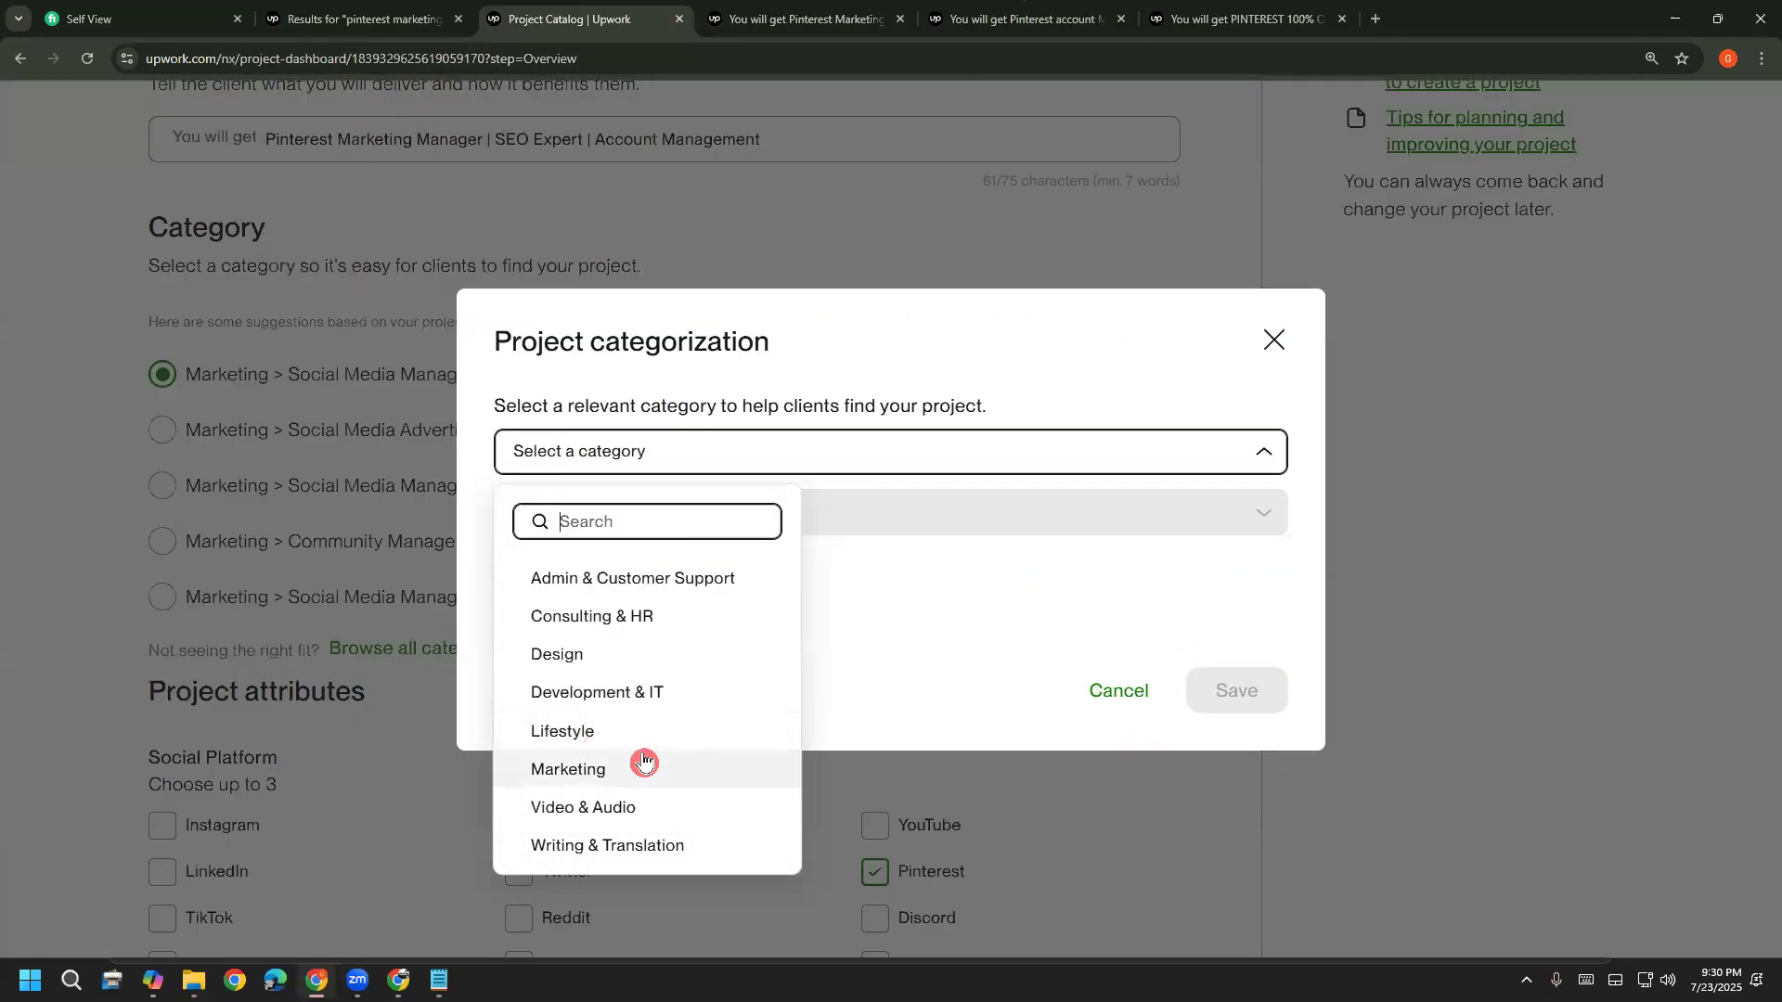
{"action": "left_click", "coordinate": [644, 762]}
Compare the category level below Marketing in the other listings and set the draft's subcategory to Social Media Management
{"action": "left_click", "coordinate": [745, 16]}
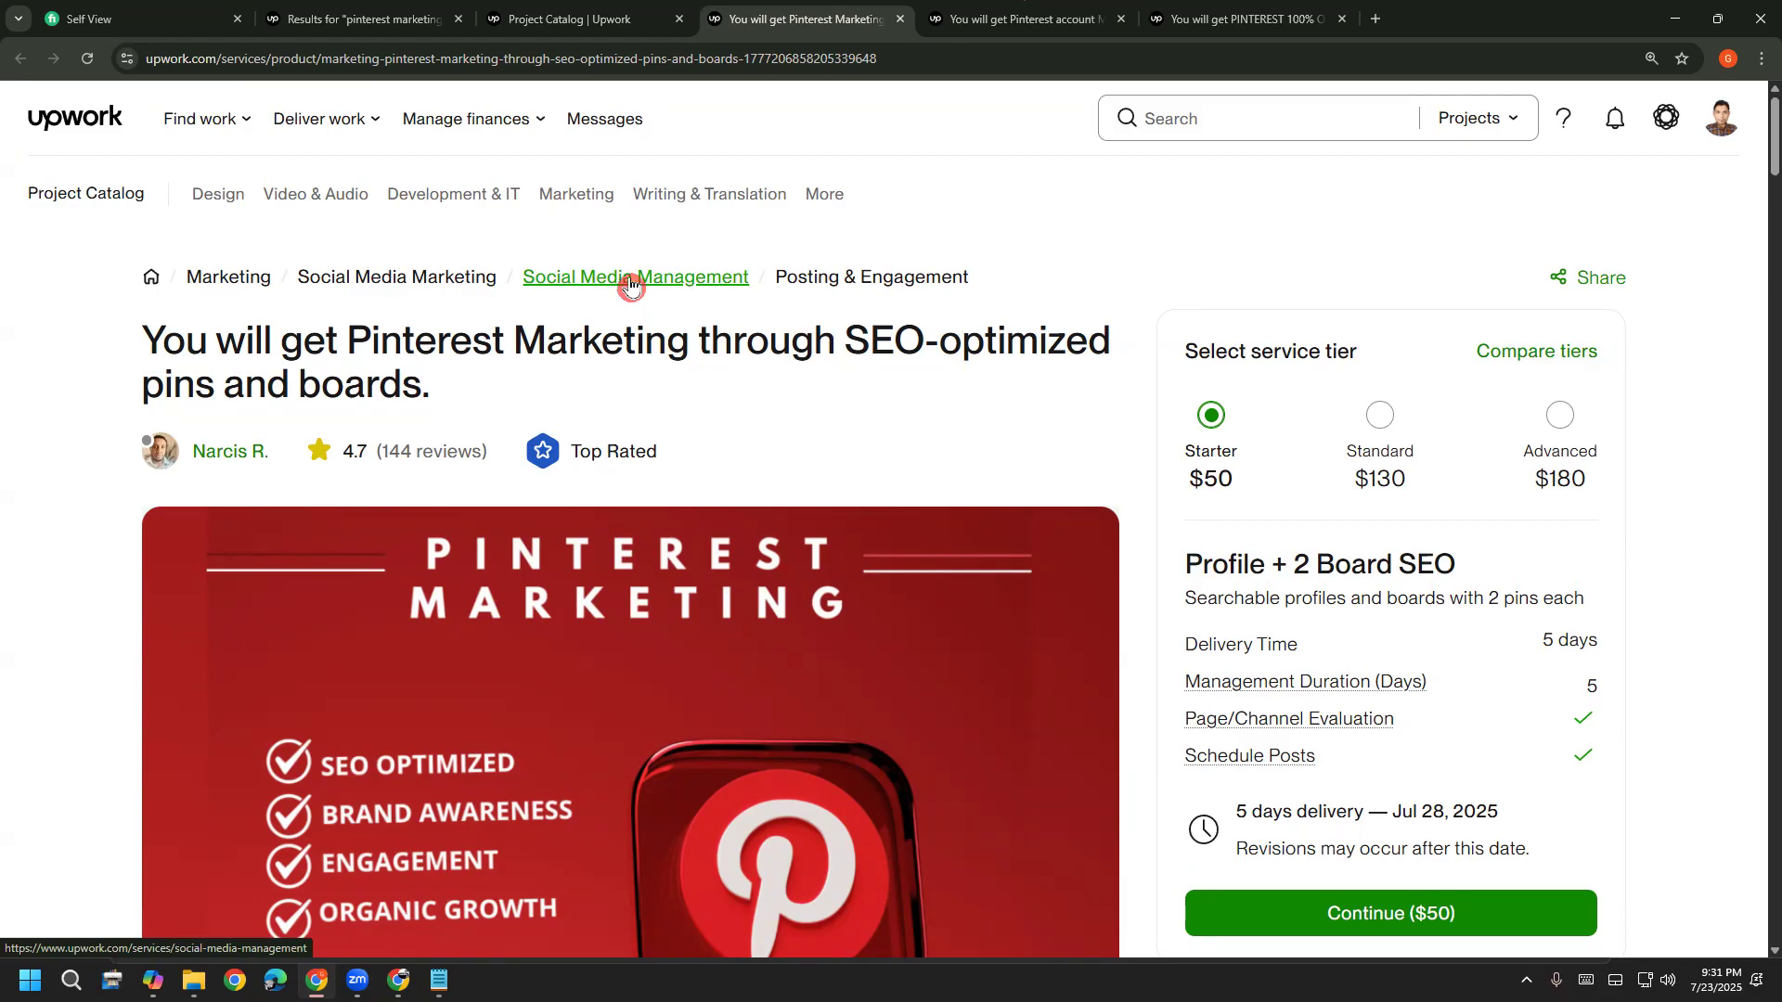
{"action": "left_click", "coordinate": [1197, 16]}
{"action": "left_click", "coordinate": [580, 16]}
{"action": "left_click", "coordinate": [746, 506]}
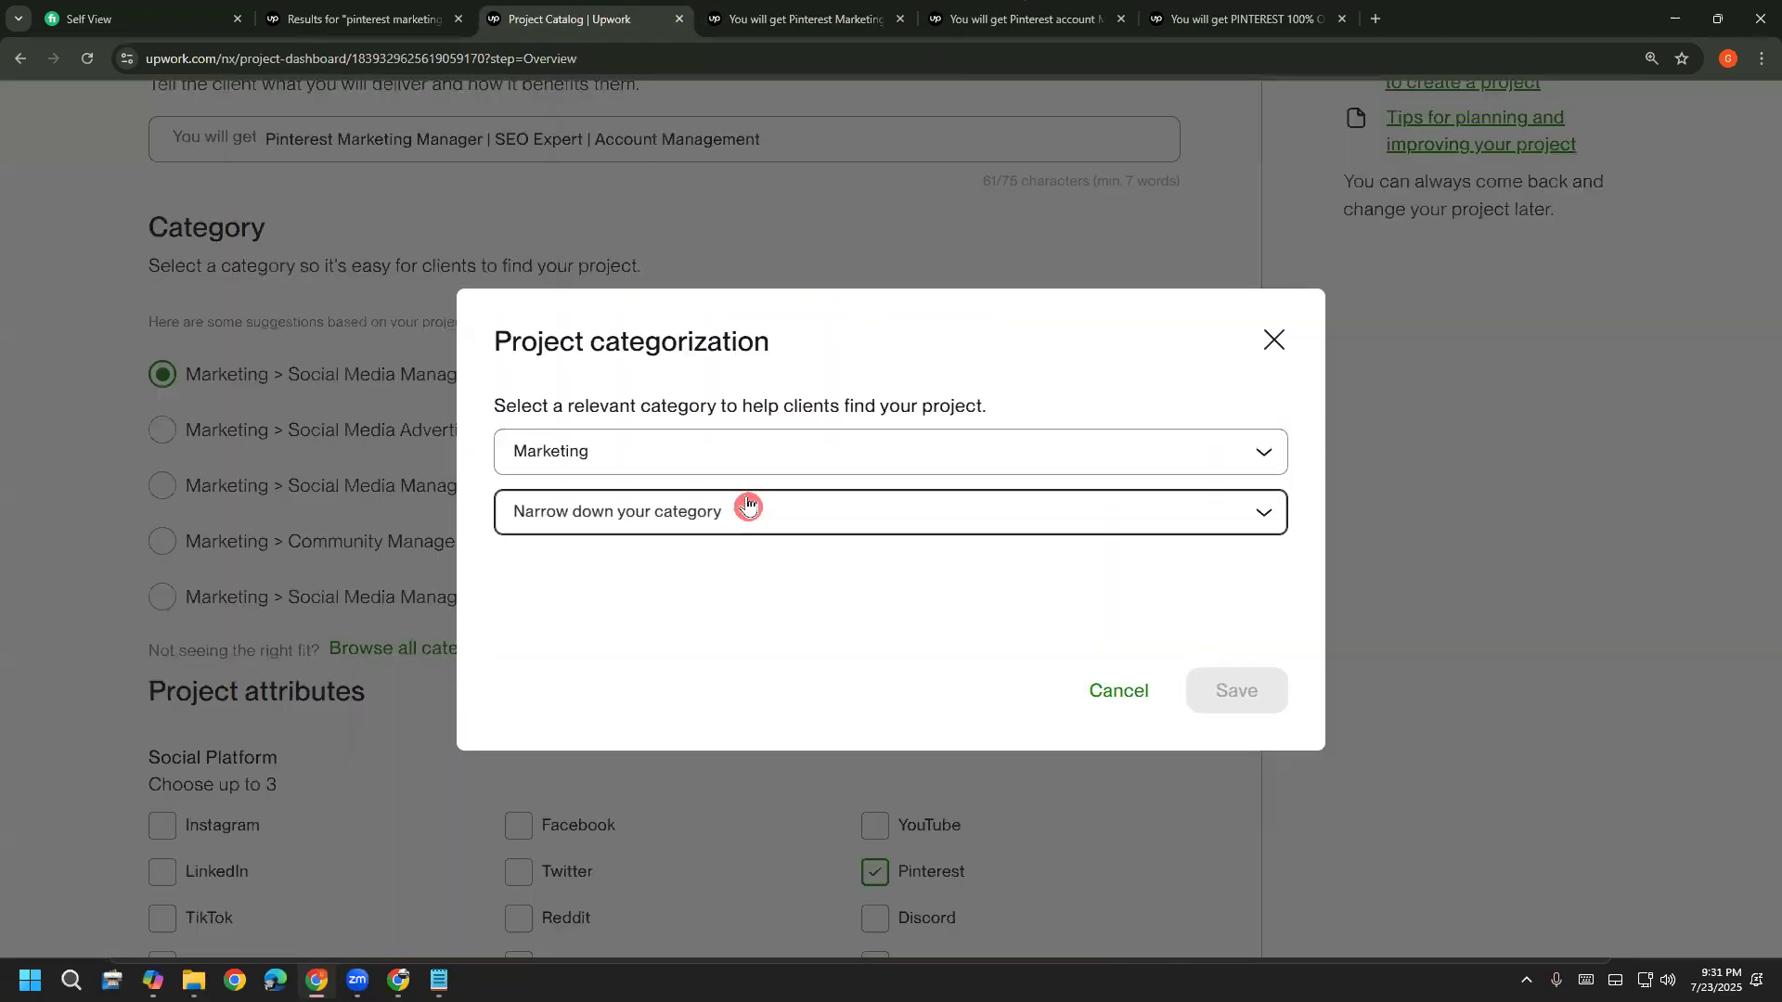
{"action": "scroll", "coordinate": [700, 791], "scroll_direction": "down", "scroll_amount": 3}
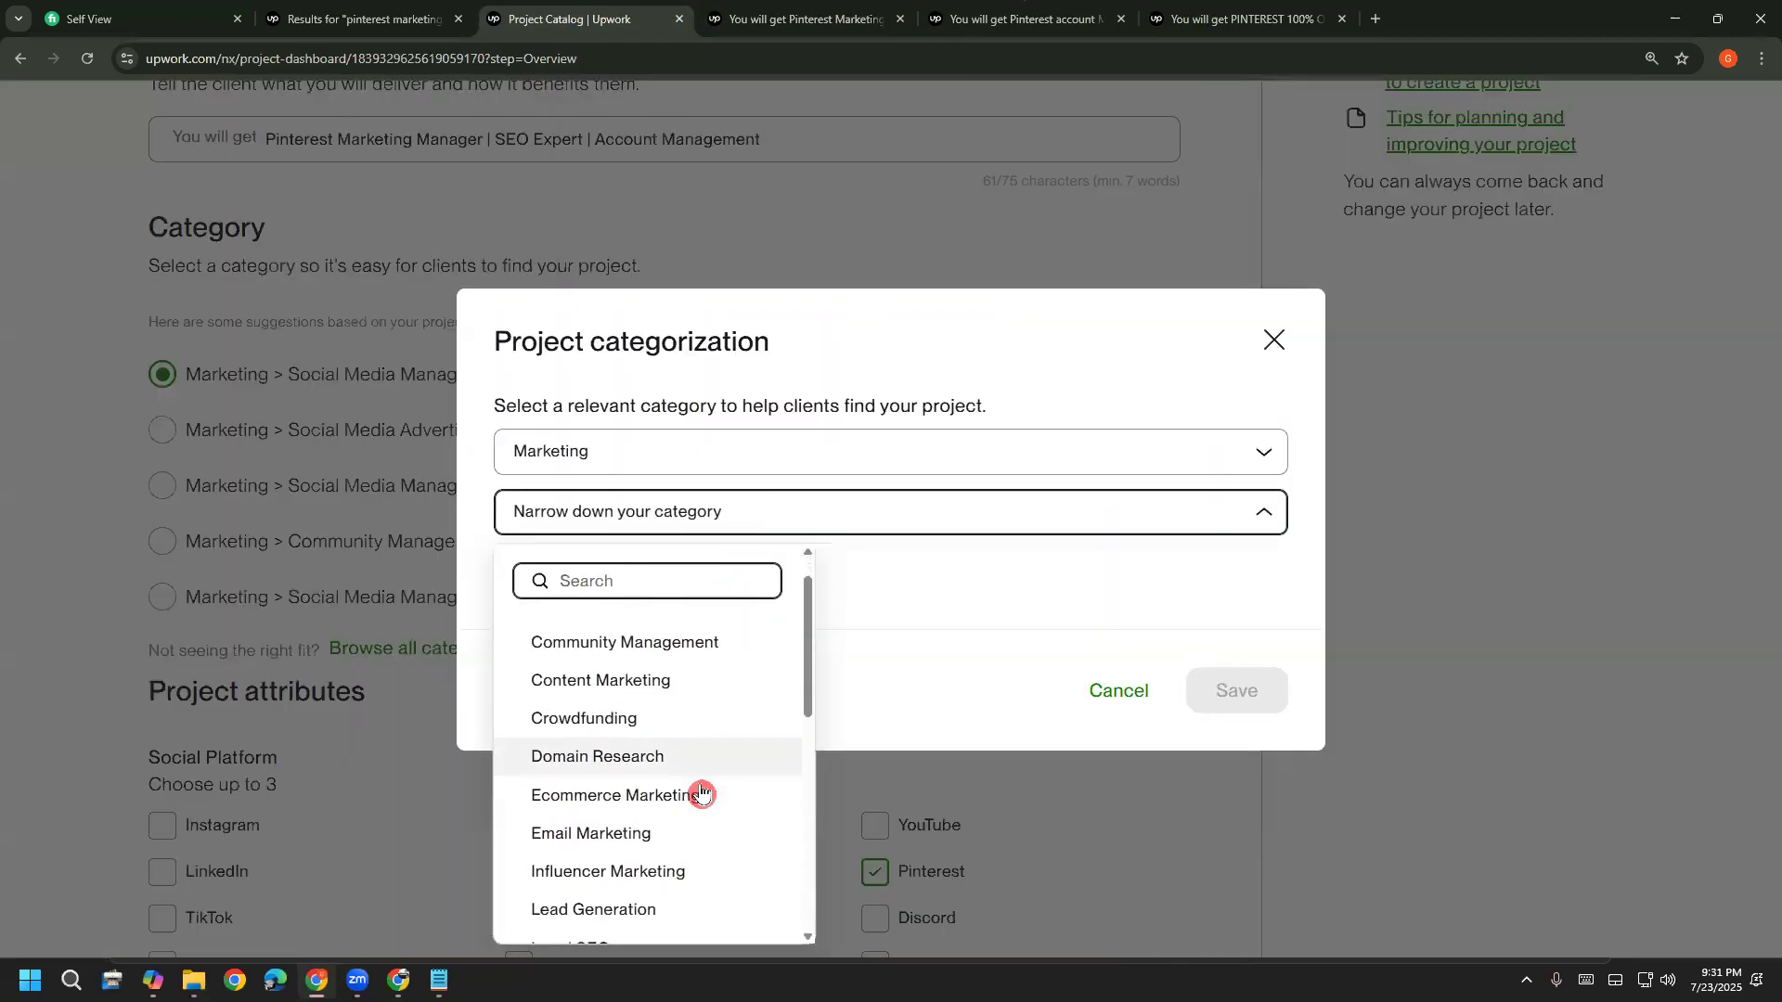
{"action": "scroll", "coordinate": [700, 791], "scroll_direction": "down", "scroll_amount": 2}
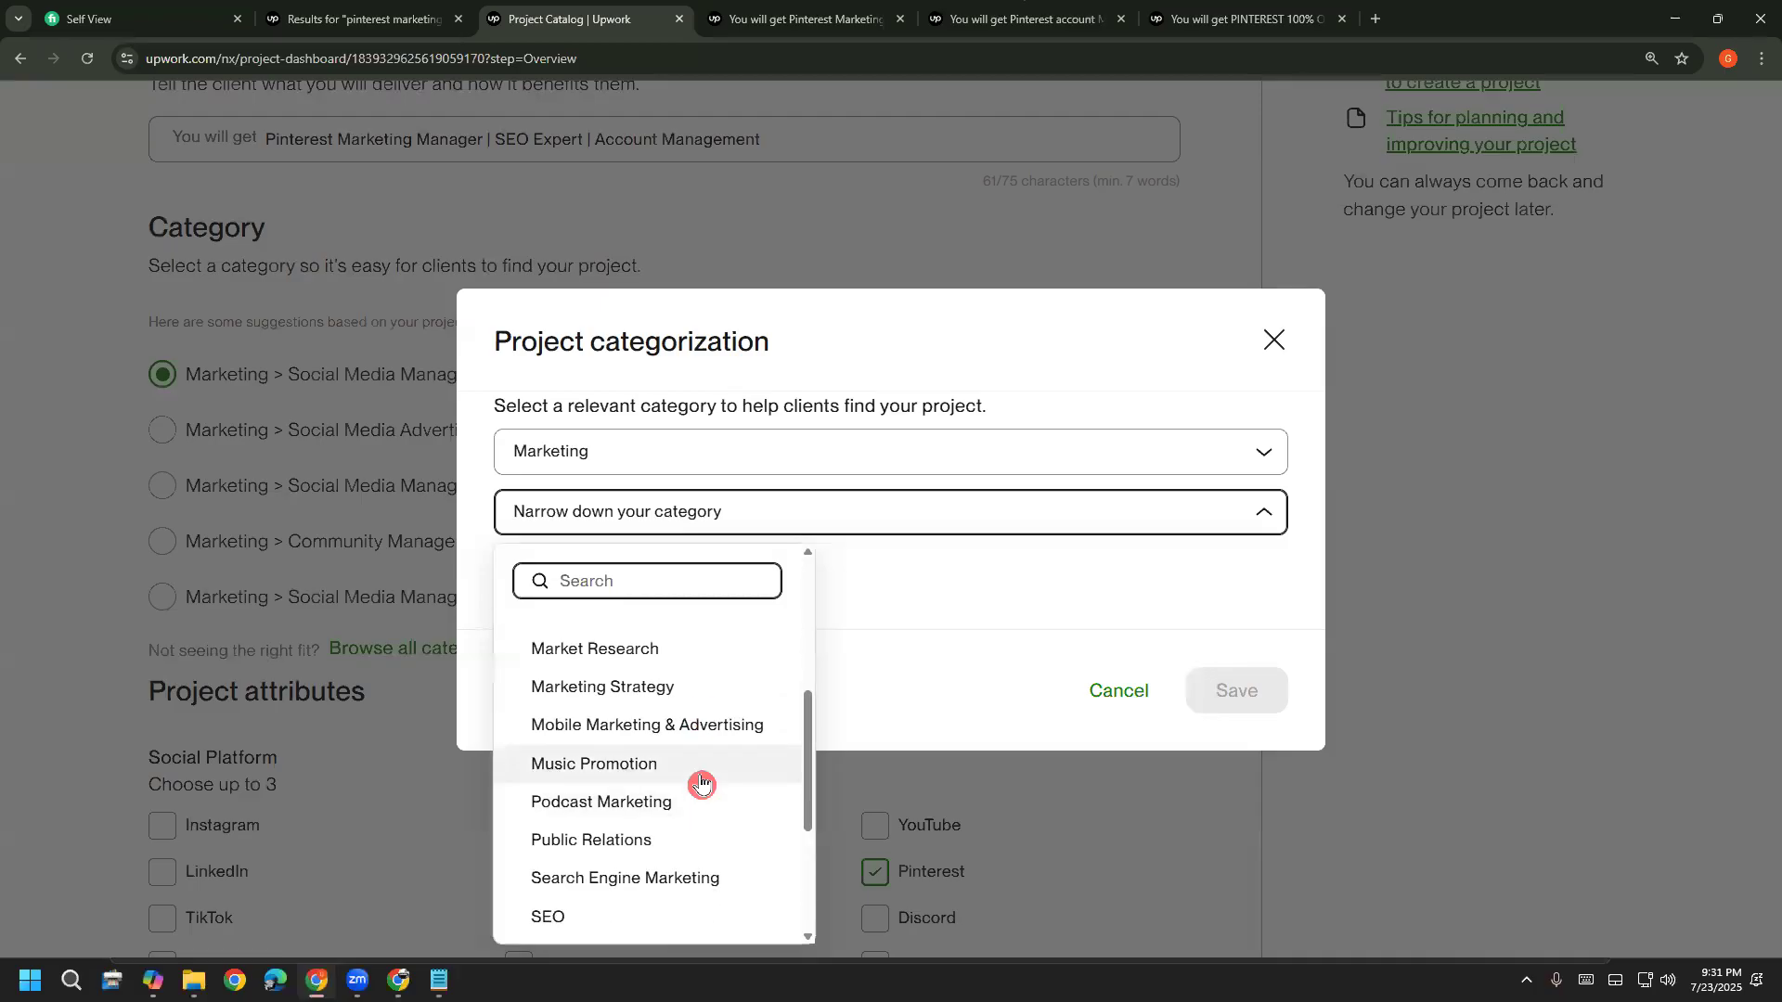
{"action": "type", "text": "sp"}
{"action": "key", "text": "BackSpace"}
{"action": "type", "text": "o"}
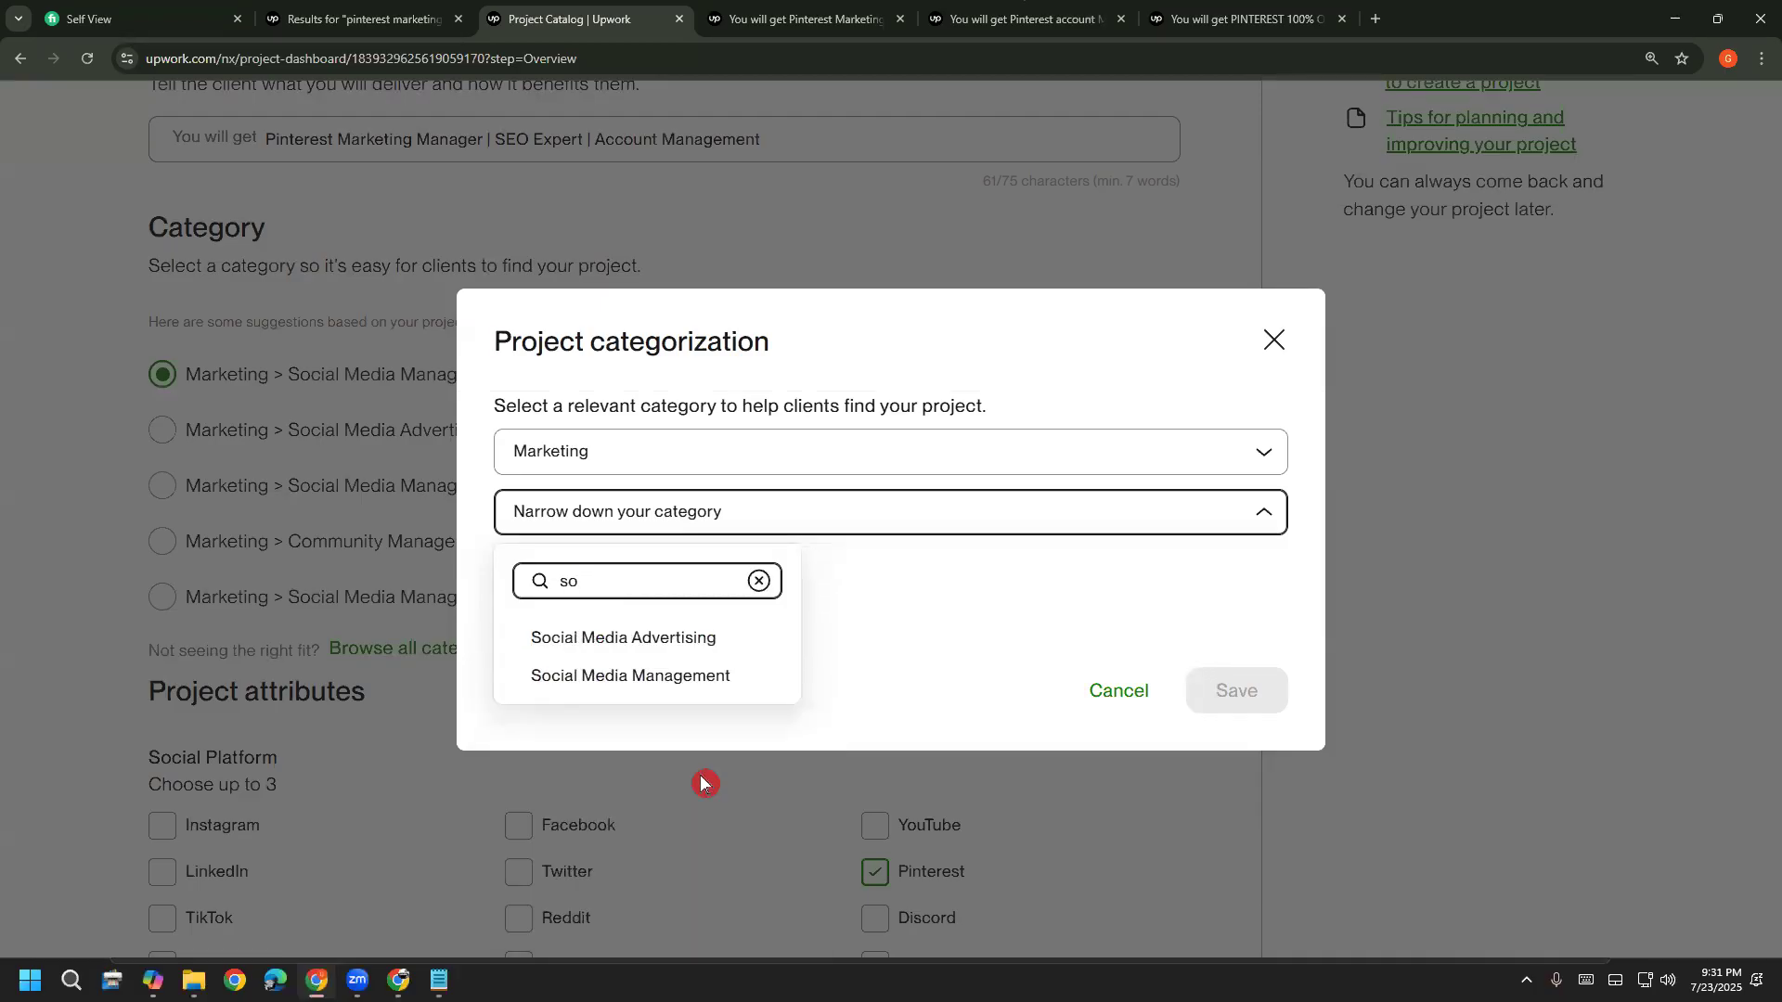
{"action": "left_click", "coordinate": [713, 677]}
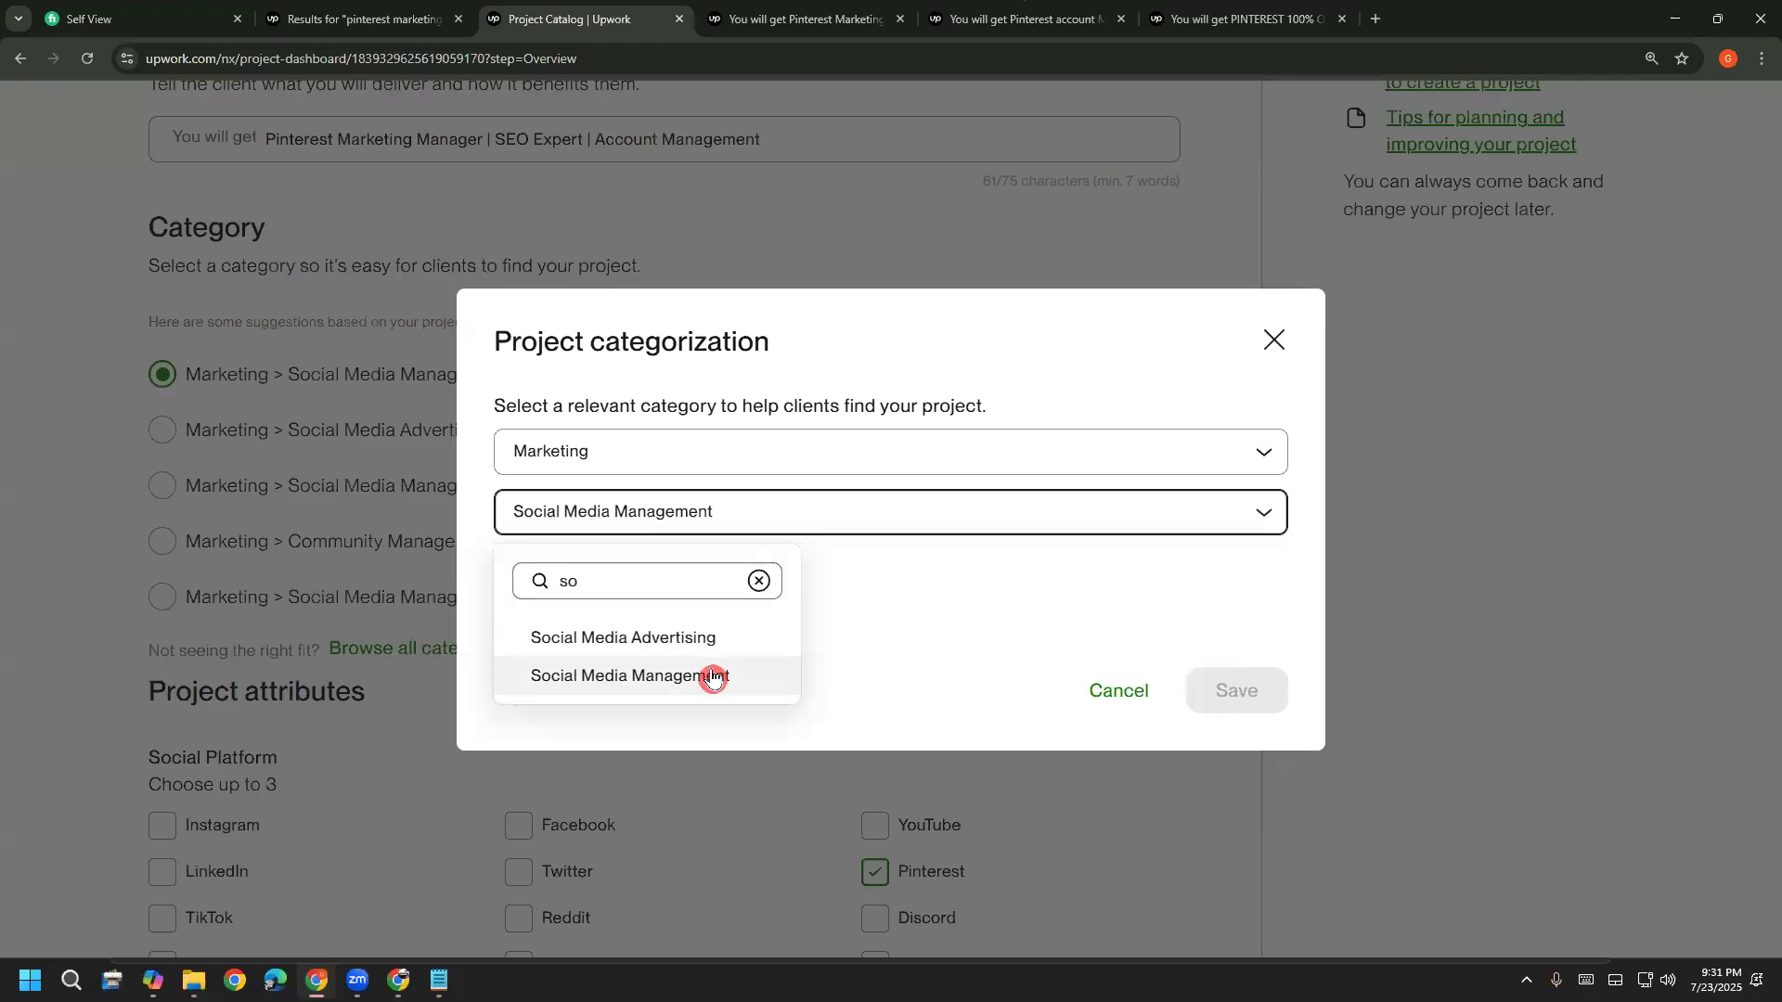
Check the last category level in the first Pinterest listing, set the draft's to Posting & Engagement, and save the categorization
{"action": "left_click", "coordinate": [810, 15]}
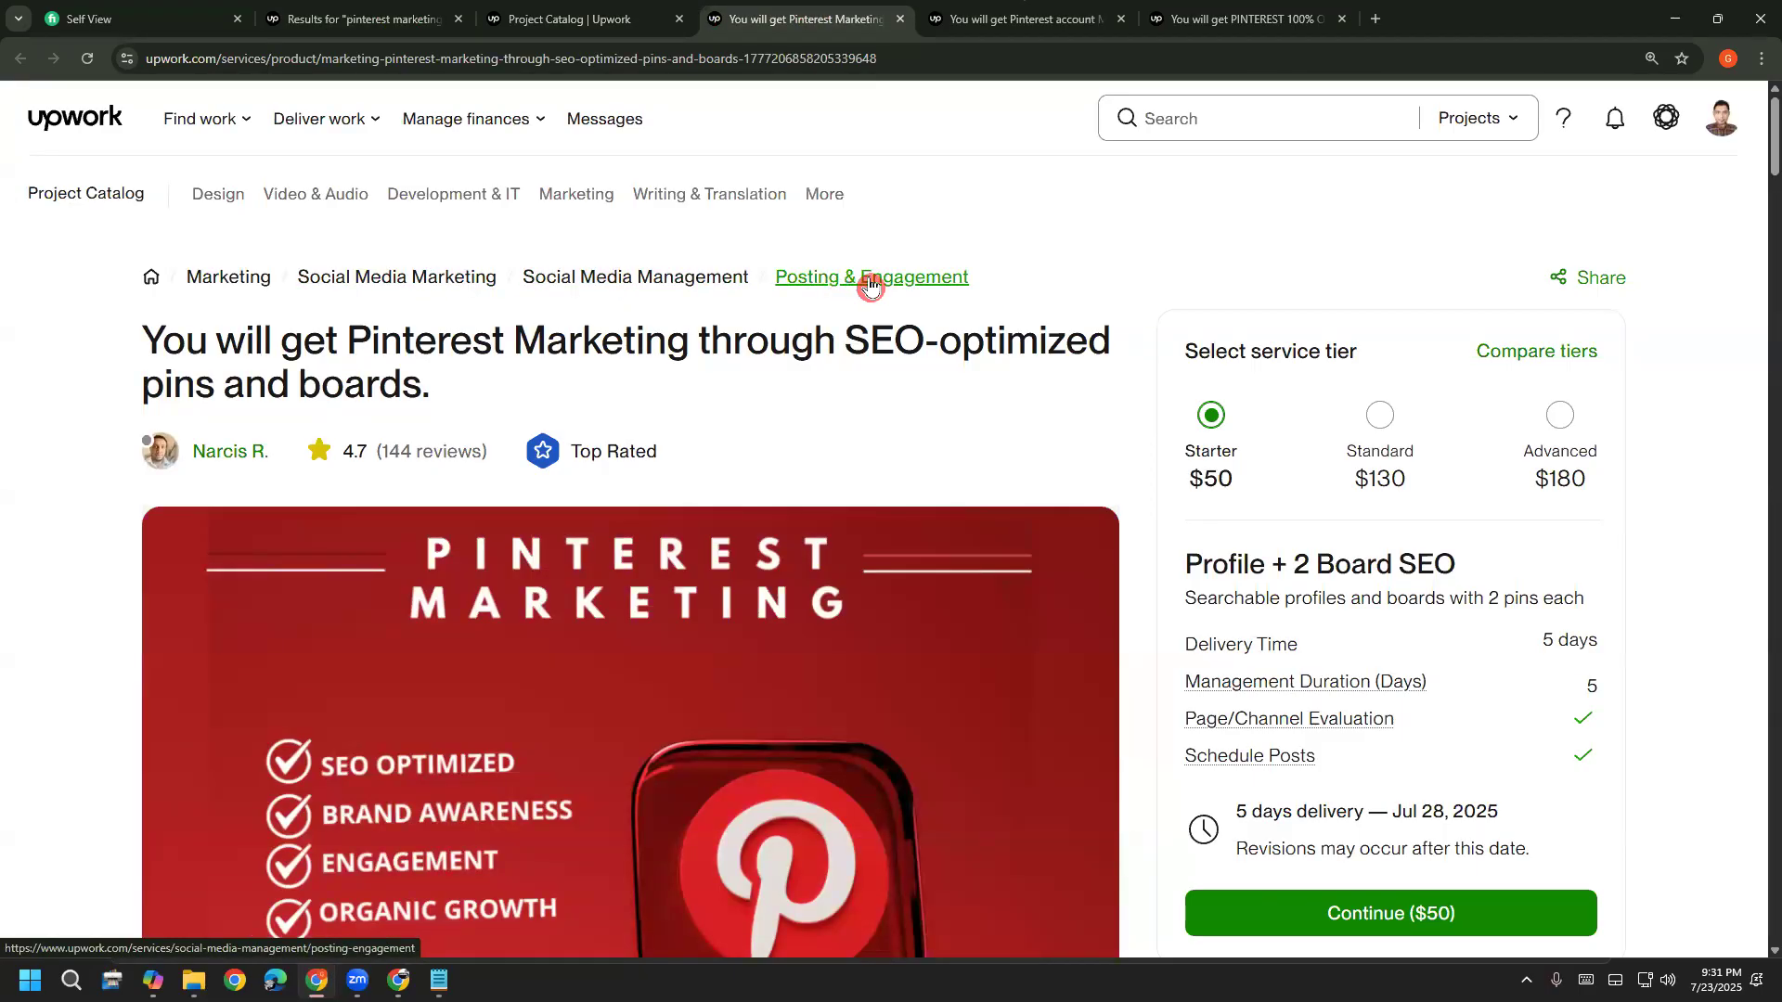
{"action": "left_click", "coordinate": [516, 17]}
{"action": "left_click", "coordinate": [666, 584]}
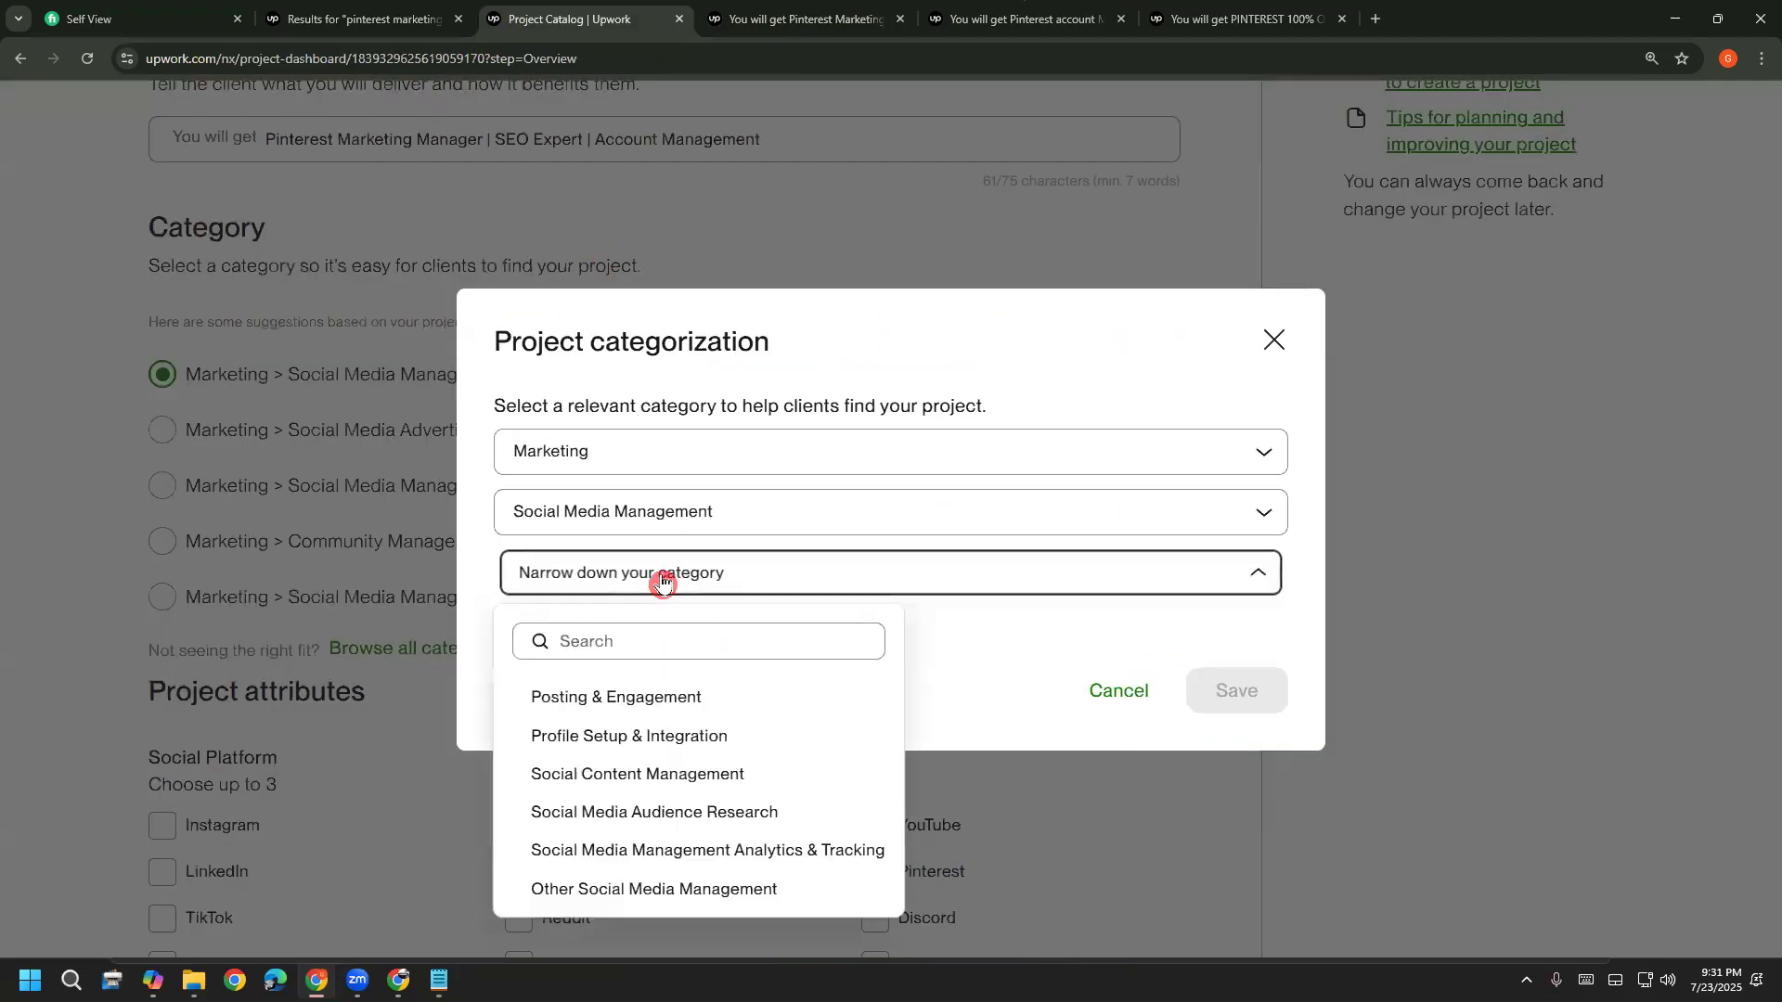
{"action": "left_click", "coordinate": [682, 696]}
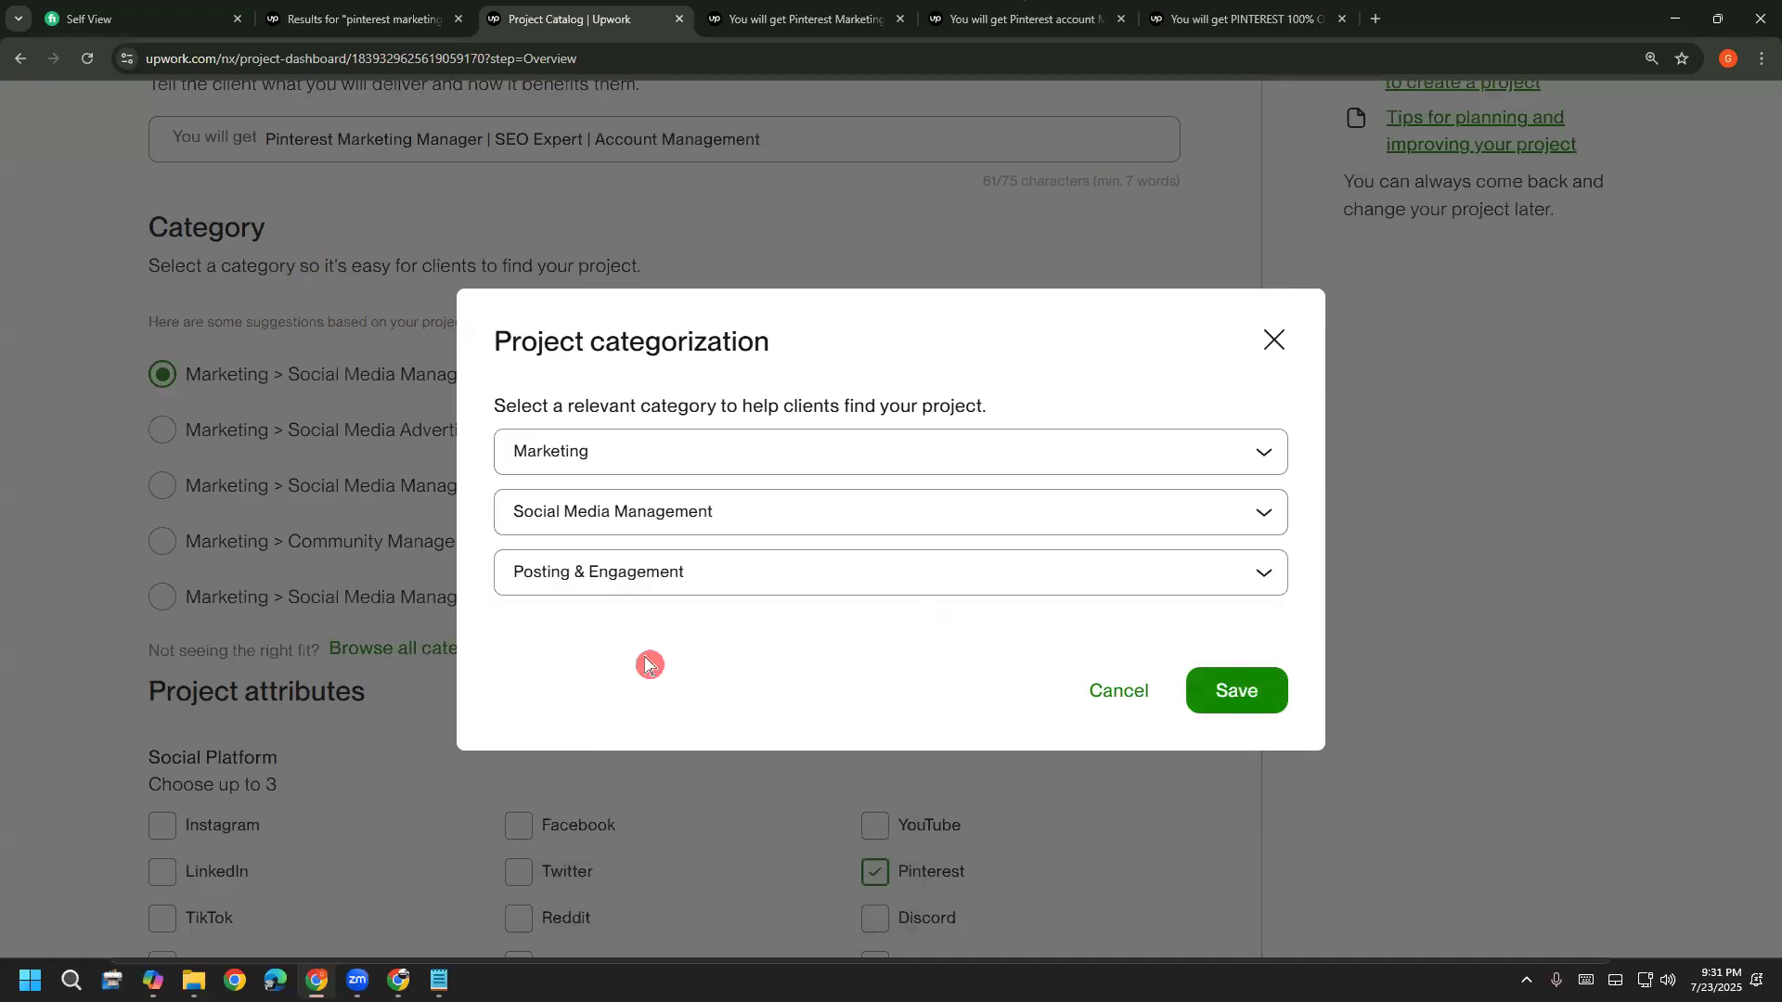
{"action": "mouse_move", "coordinate": [694, 365]}
{"action": "left_mouse_down"}
{"action": "mouse_move", "coordinate": [628, 353]}
{"action": "mouse_move", "coordinate": [423, 575]}
{"action": "mouse_move", "coordinate": [1311, 631]}
{"action": "mouse_move", "coordinate": [696, 341]}
{"action": "mouse_move", "coordinate": [635, 357]}
{"action": "left_mouse_up"}
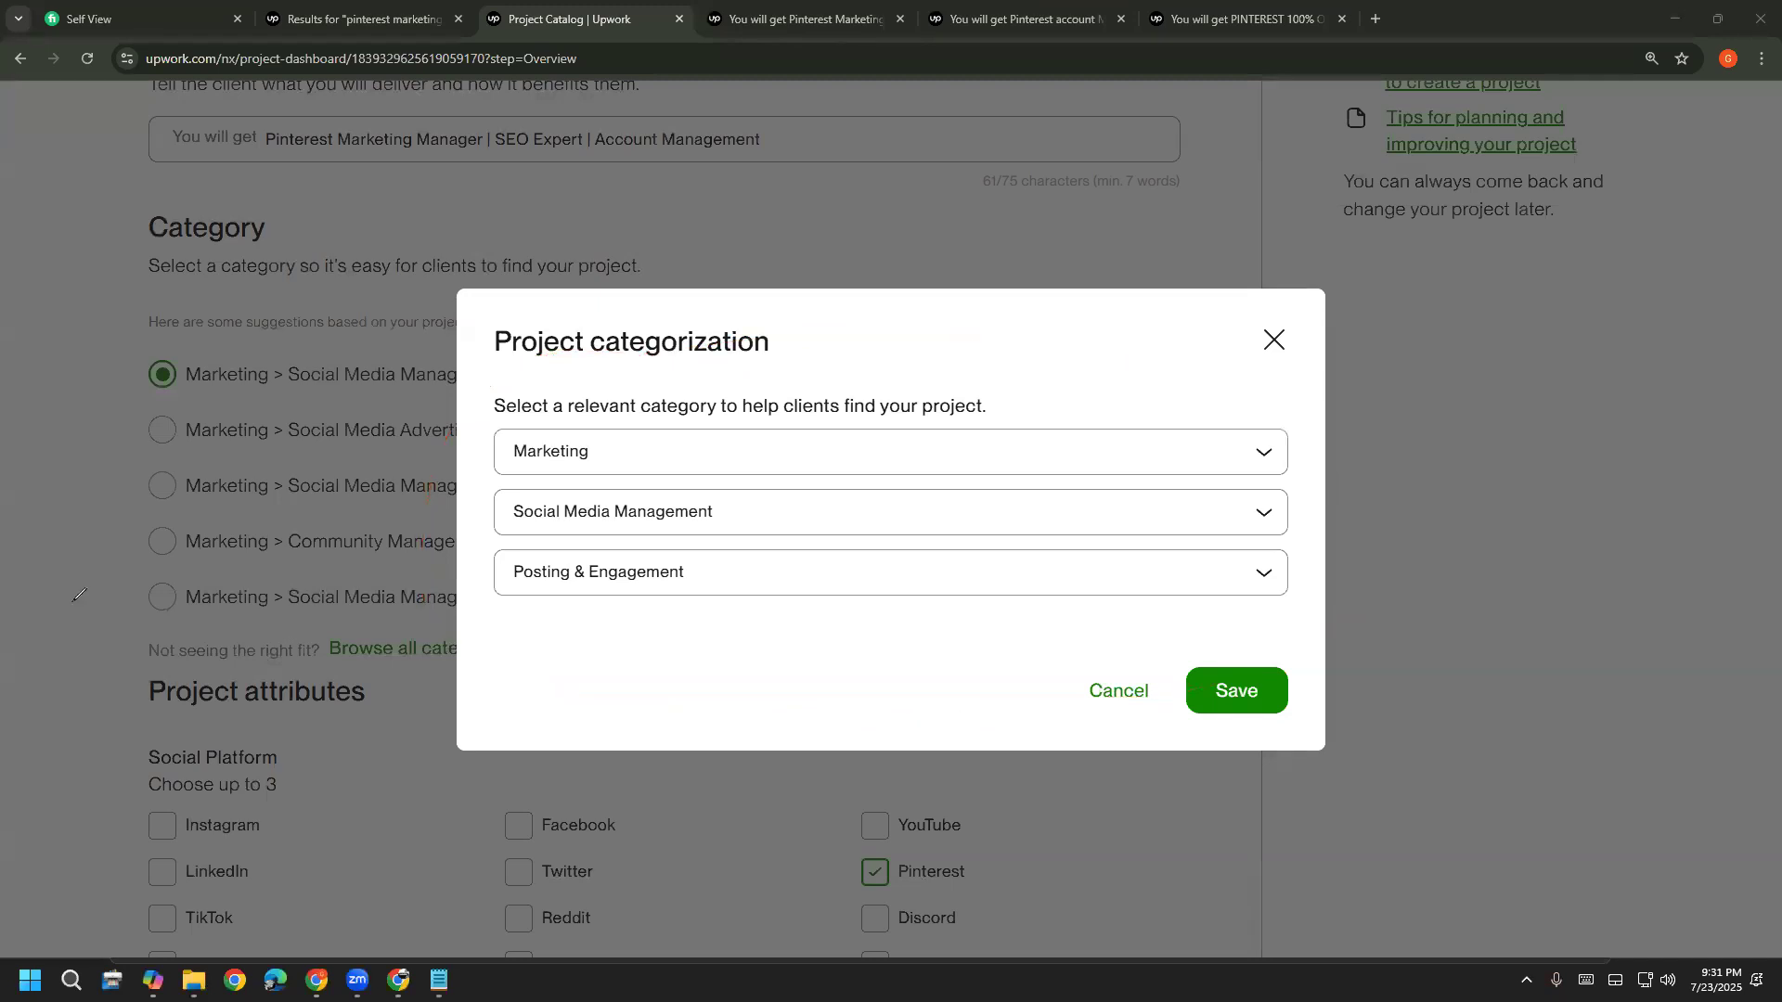
{"action": "left_click", "coordinate": [1259, 703]}
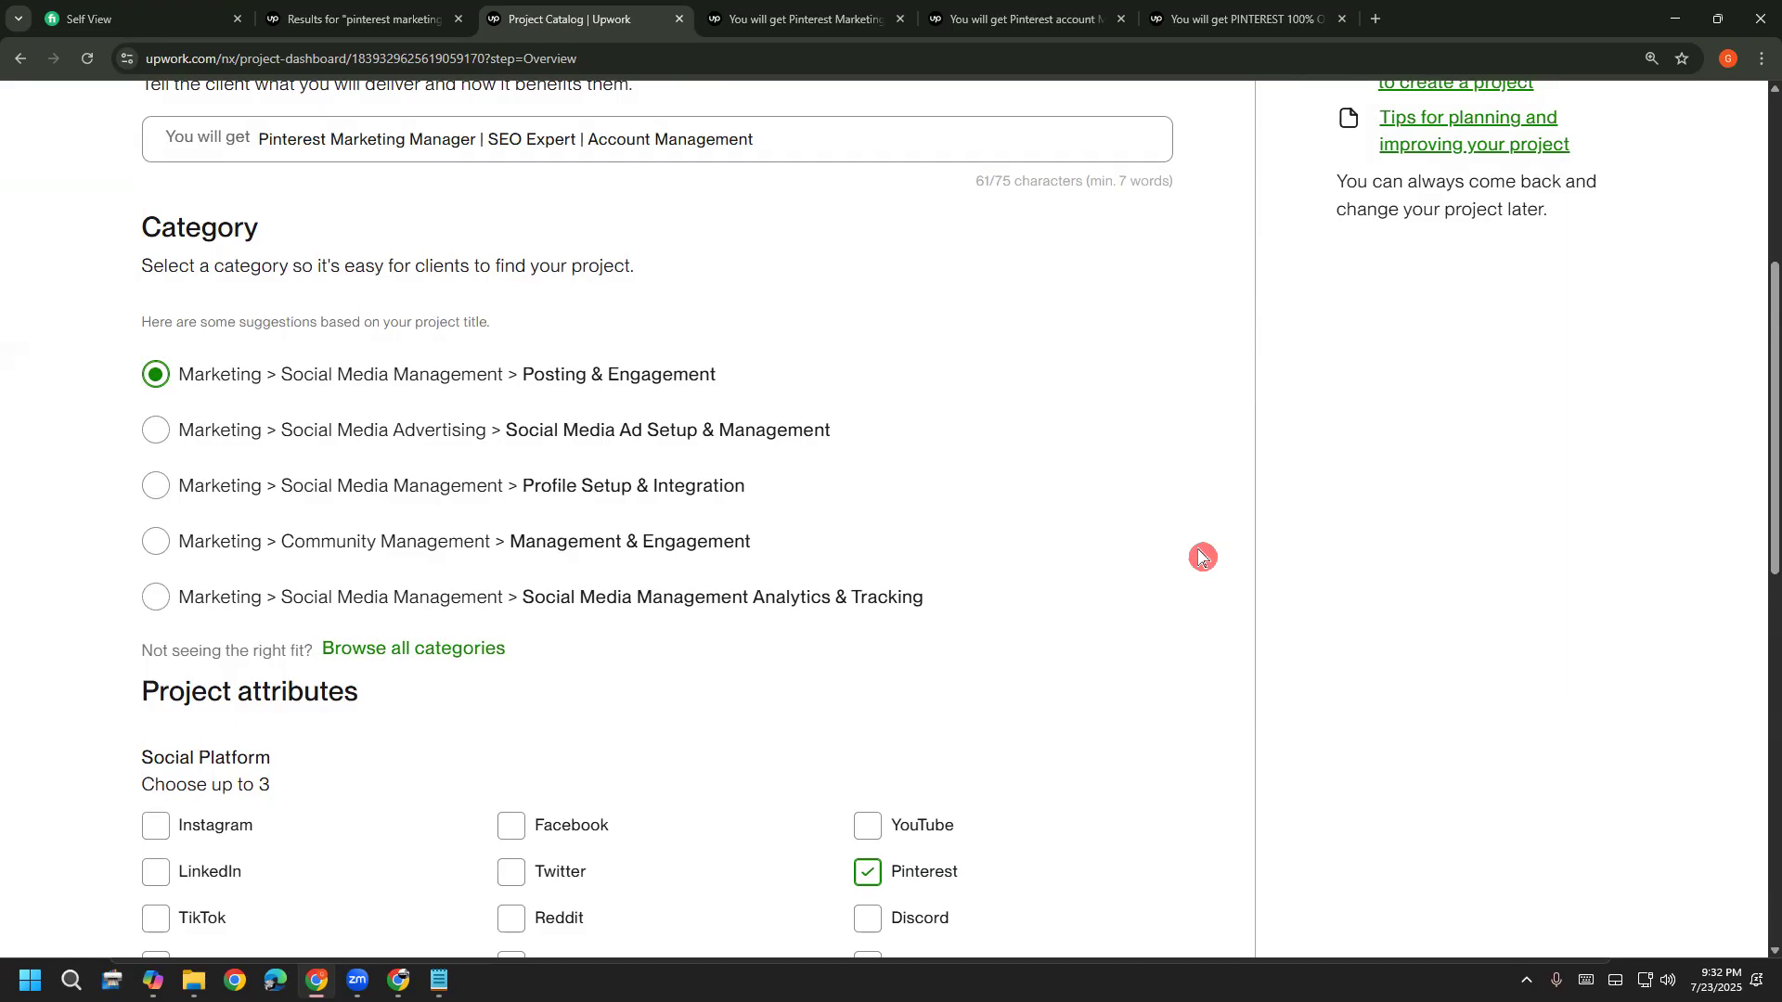
Review the project attributes section and its social platform choices for the draft
{"action": "scroll", "coordinate": [1095, 548], "scroll_direction": "down", "scroll_amount": 4}
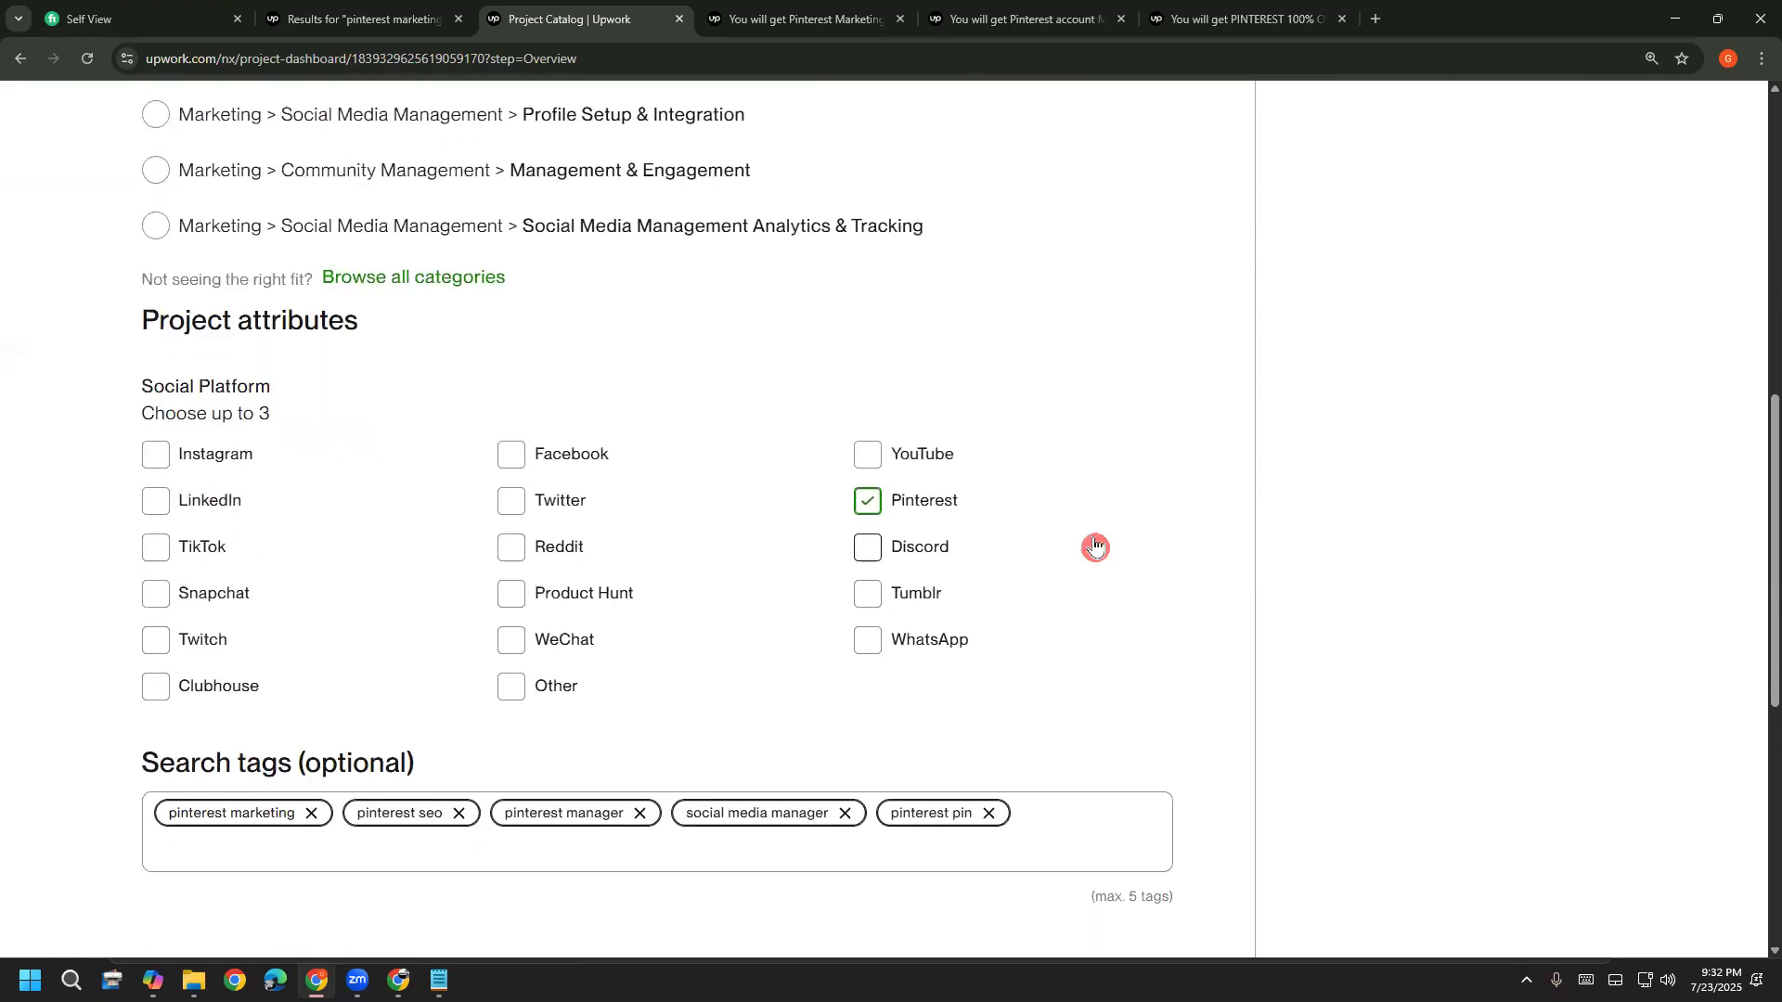
{"action": "double_click", "coordinate": [243, 330]}
{"action": "left_click", "coordinate": [346, 399]}
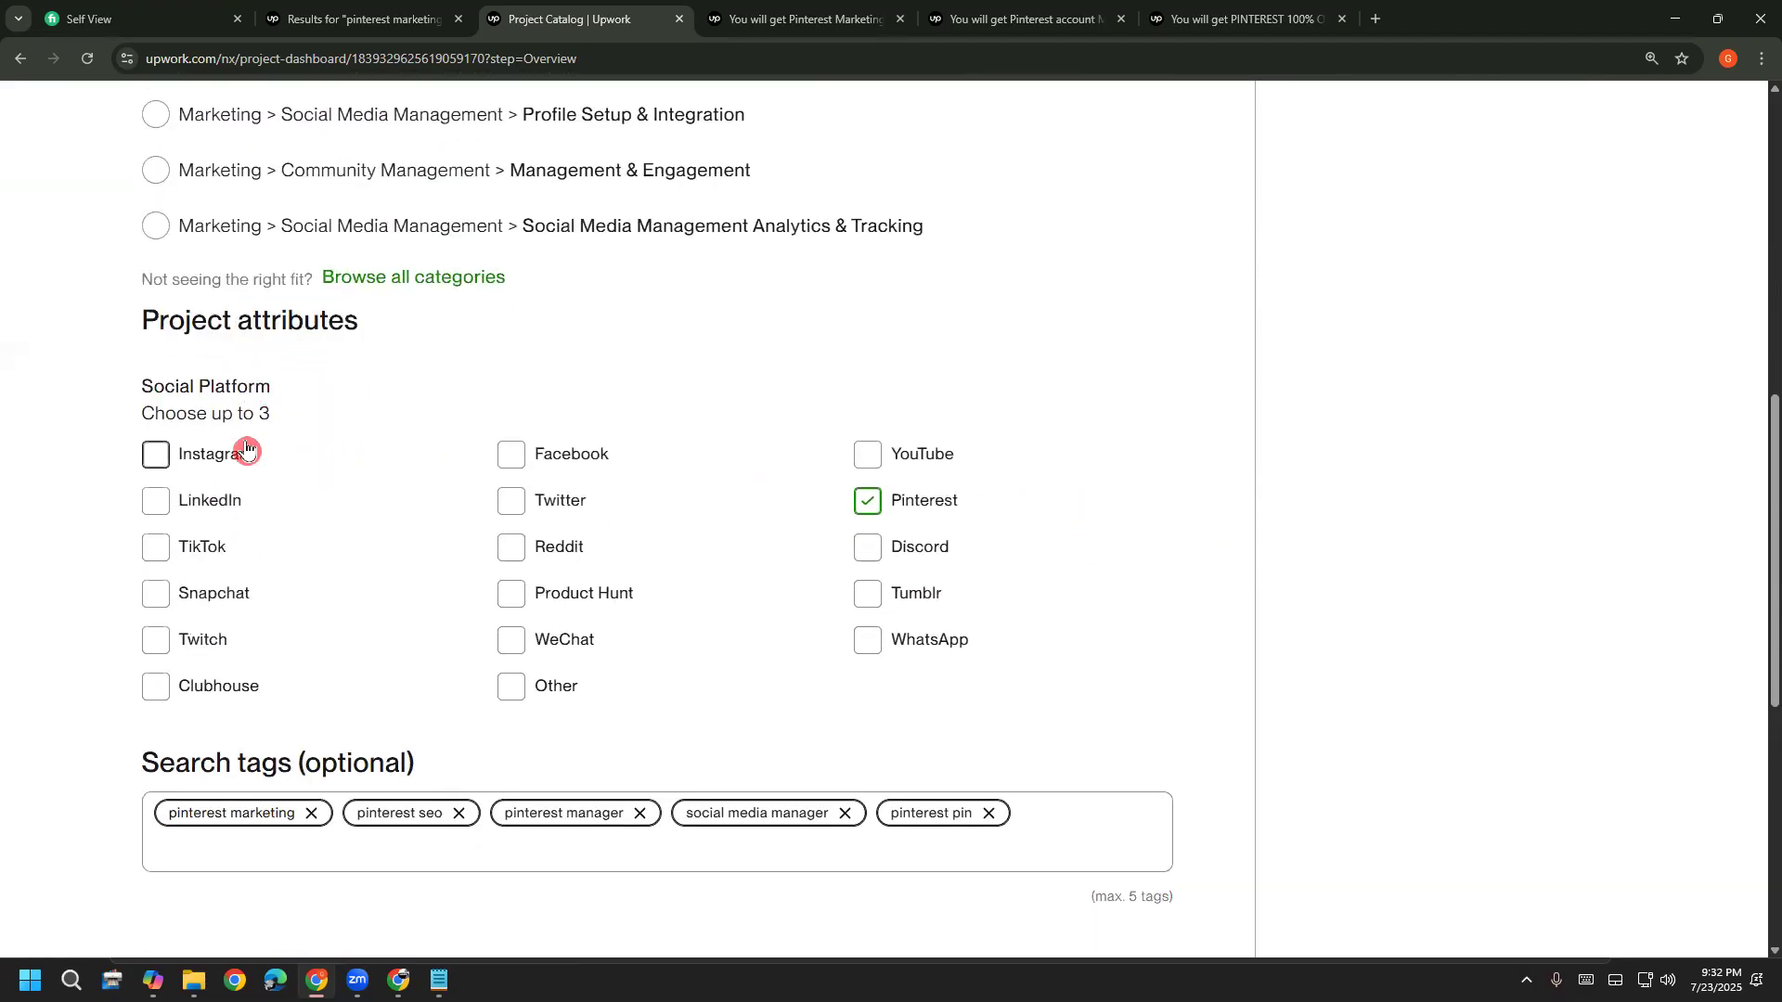
{"action": "left_click_drag", "start_coordinate": [165, 402], "coordinate": [294, 393]}
{"action": "left_click", "coordinate": [296, 398]}
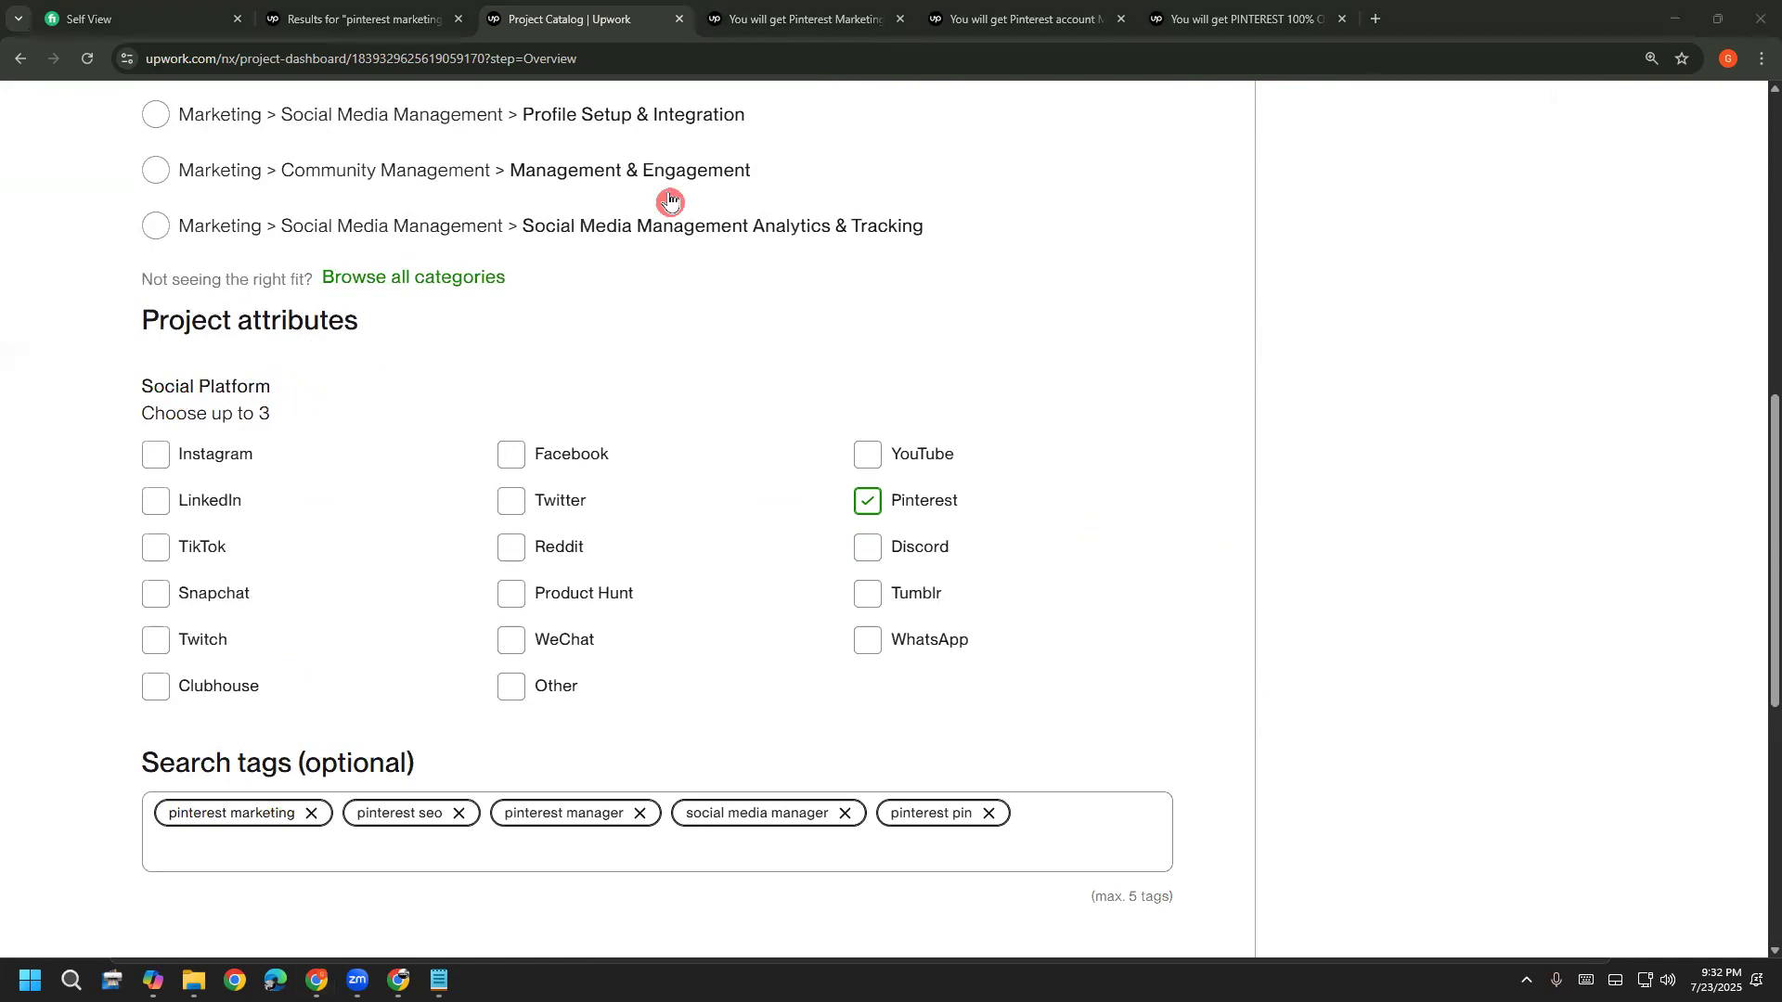
Circle the Pinterest option and the Social Platform heading with the annotation pen, clearing each mark
{"action": "mouse_move", "coordinate": [815, 484]}
{"action": "left_mouse_down"}
{"action": "mouse_move", "coordinate": [1005, 498]}
{"action": "mouse_move", "coordinate": [851, 516]}
{"action": "mouse_move", "coordinate": [846, 494]}
{"action": "left_mouse_up"}
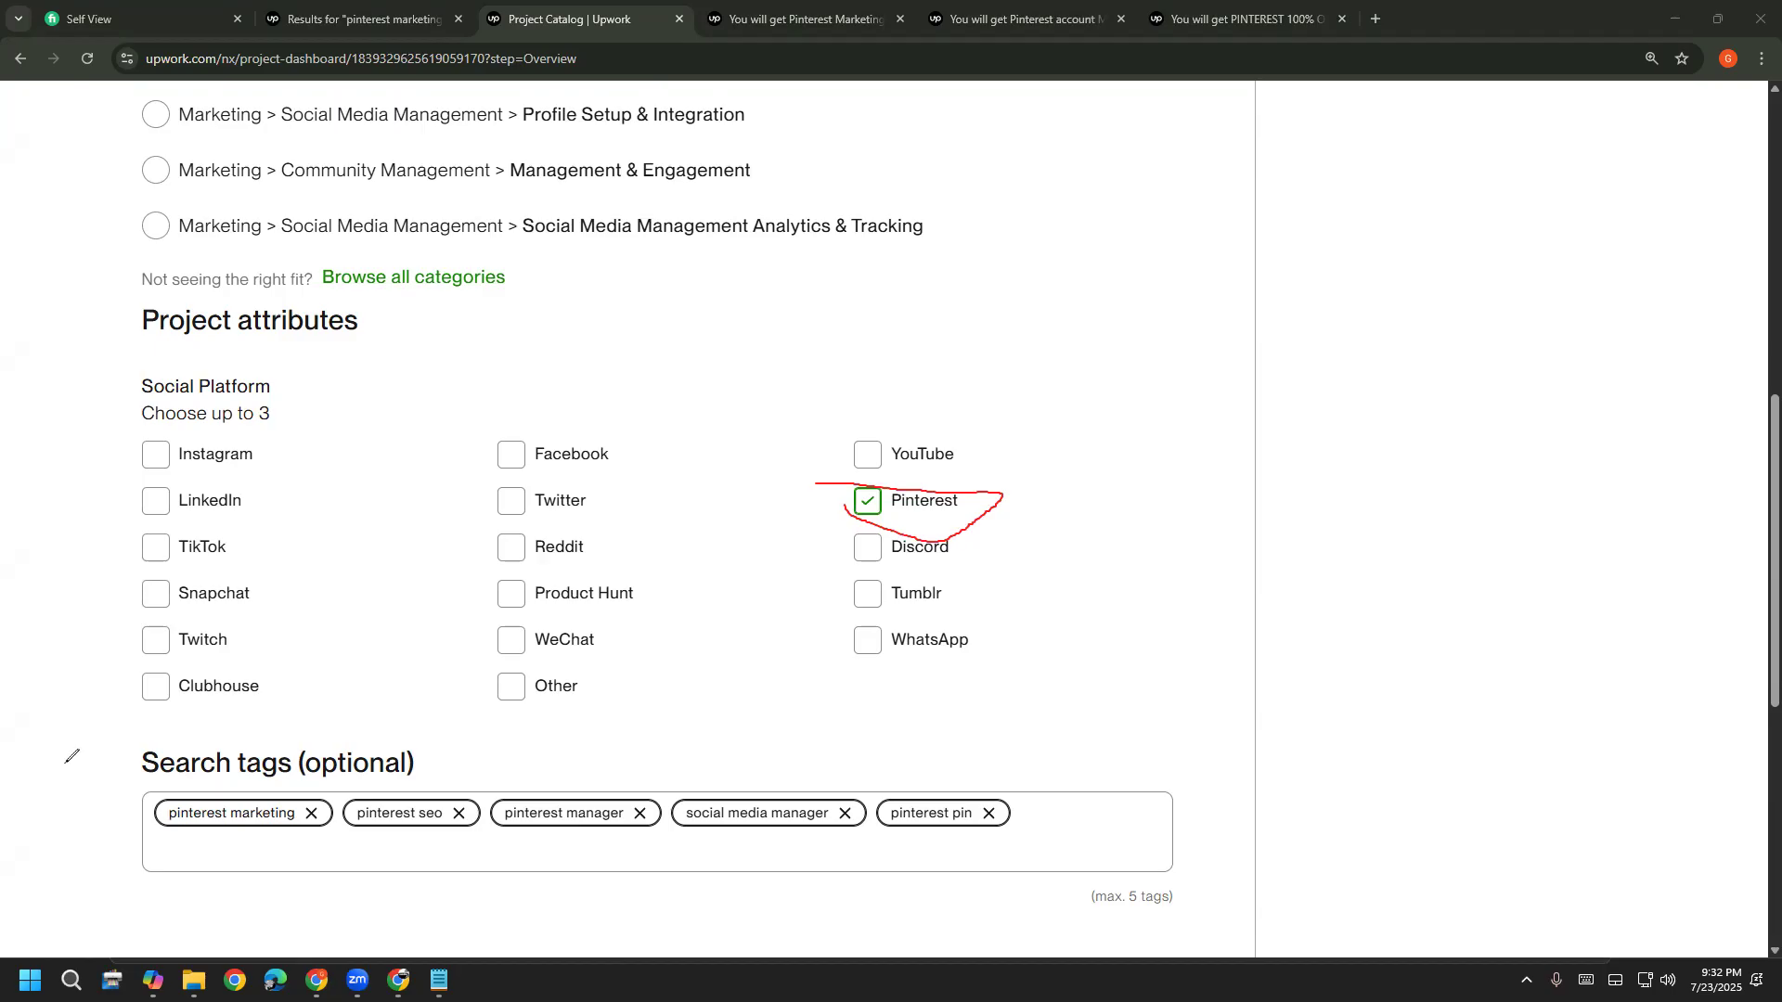
{"action": "left_click", "coordinate": [122, 608]}
{"action": "mouse_move", "coordinate": [138, 419]}
{"action": "left_mouse_down"}
{"action": "mouse_move", "coordinate": [290, 423]}
{"action": "mouse_move", "coordinate": [201, 336]}
{"action": "mouse_move", "coordinate": [128, 385]}
{"action": "mouse_move", "coordinate": [239, 415]}
{"action": "left_mouse_up"}
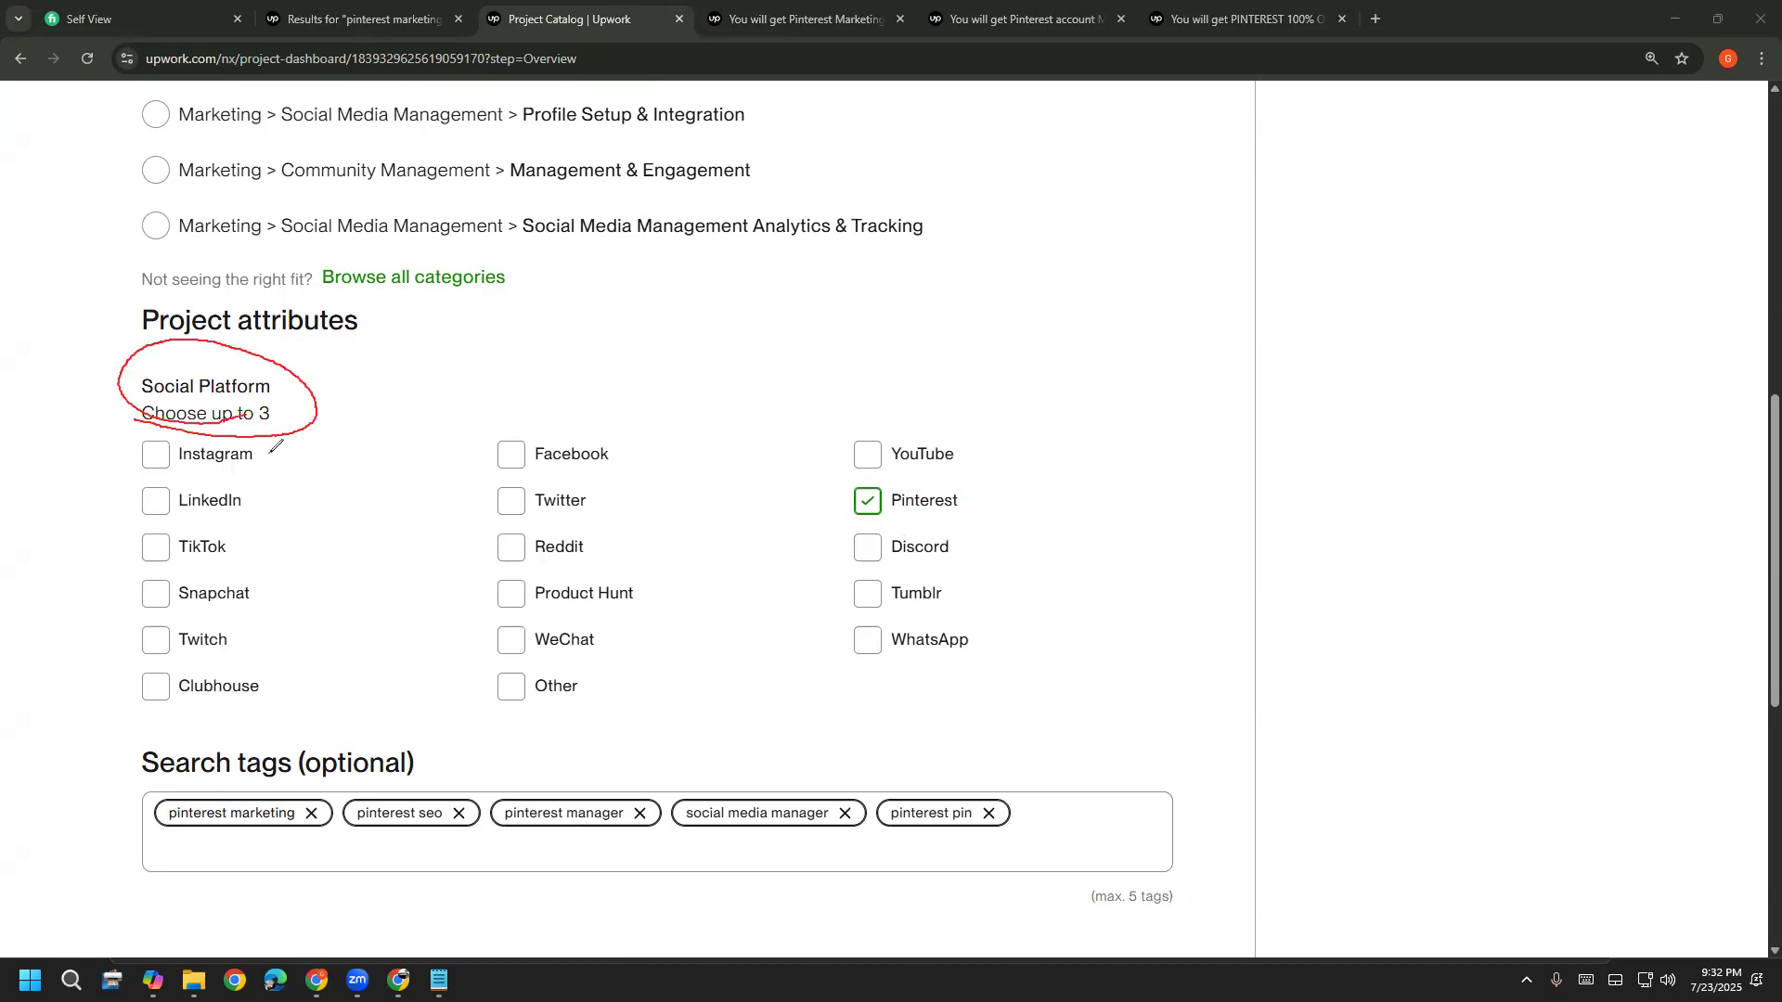
{"action": "left_click", "coordinate": [78, 606]}
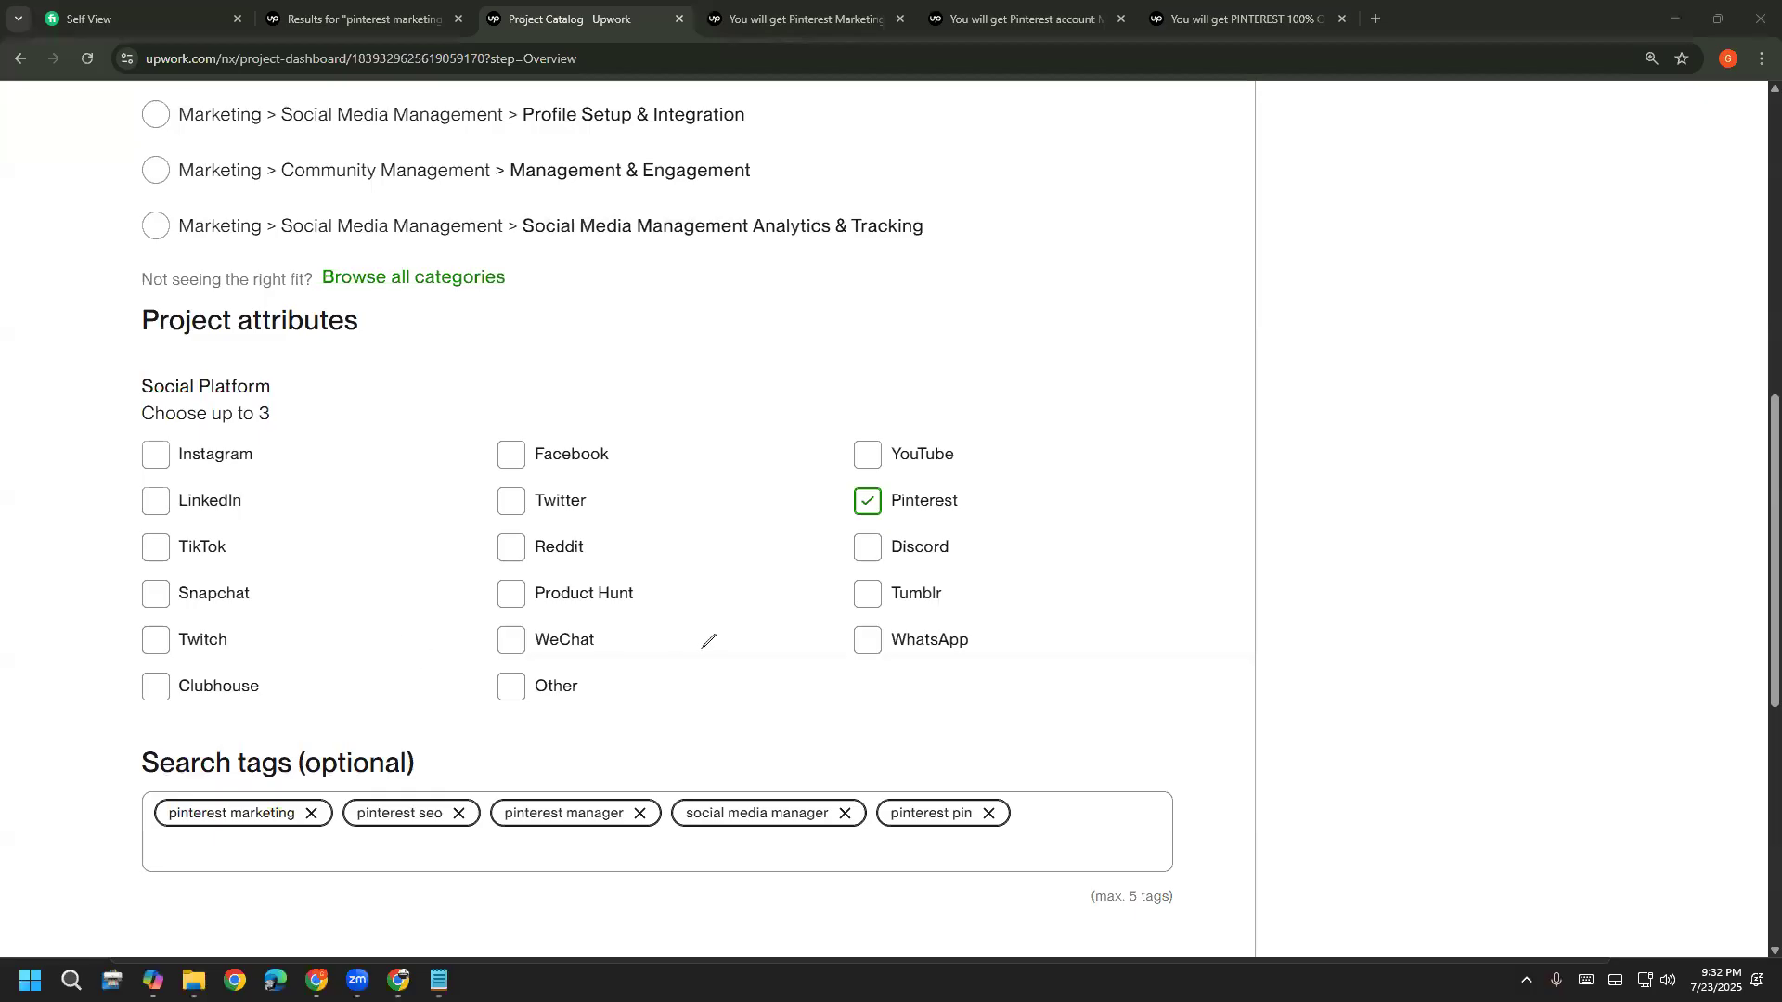
Mark Facebook, Twitter, LinkedIn and TikTok with pen ticks, circle Pinterest, and clear the annotations
{"action": "left_click_drag", "start_coordinate": [502, 446], "coordinate": [635, 401]}
{"action": "left_click_drag", "start_coordinate": [492, 523], "coordinate": [612, 438]}
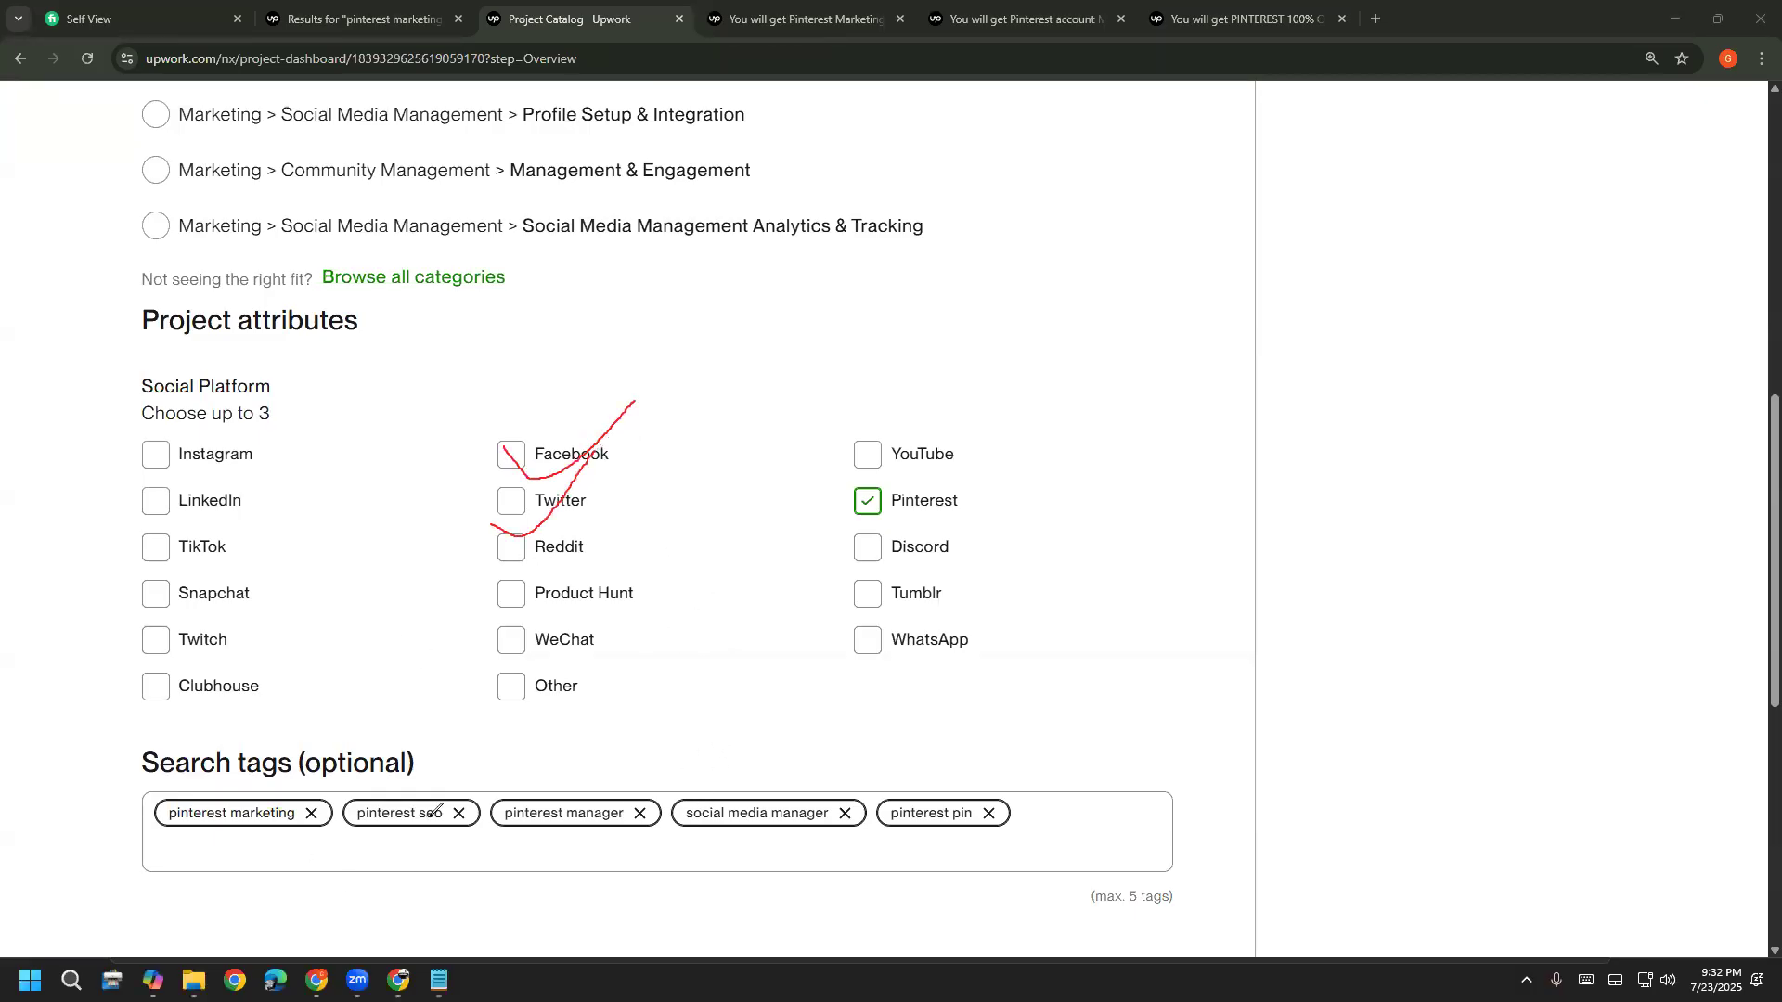
{"action": "left_click_drag", "start_coordinate": [164, 544], "coordinate": [304, 453]}
{"action": "left_click_drag", "start_coordinate": [136, 499], "coordinate": [293, 402]}
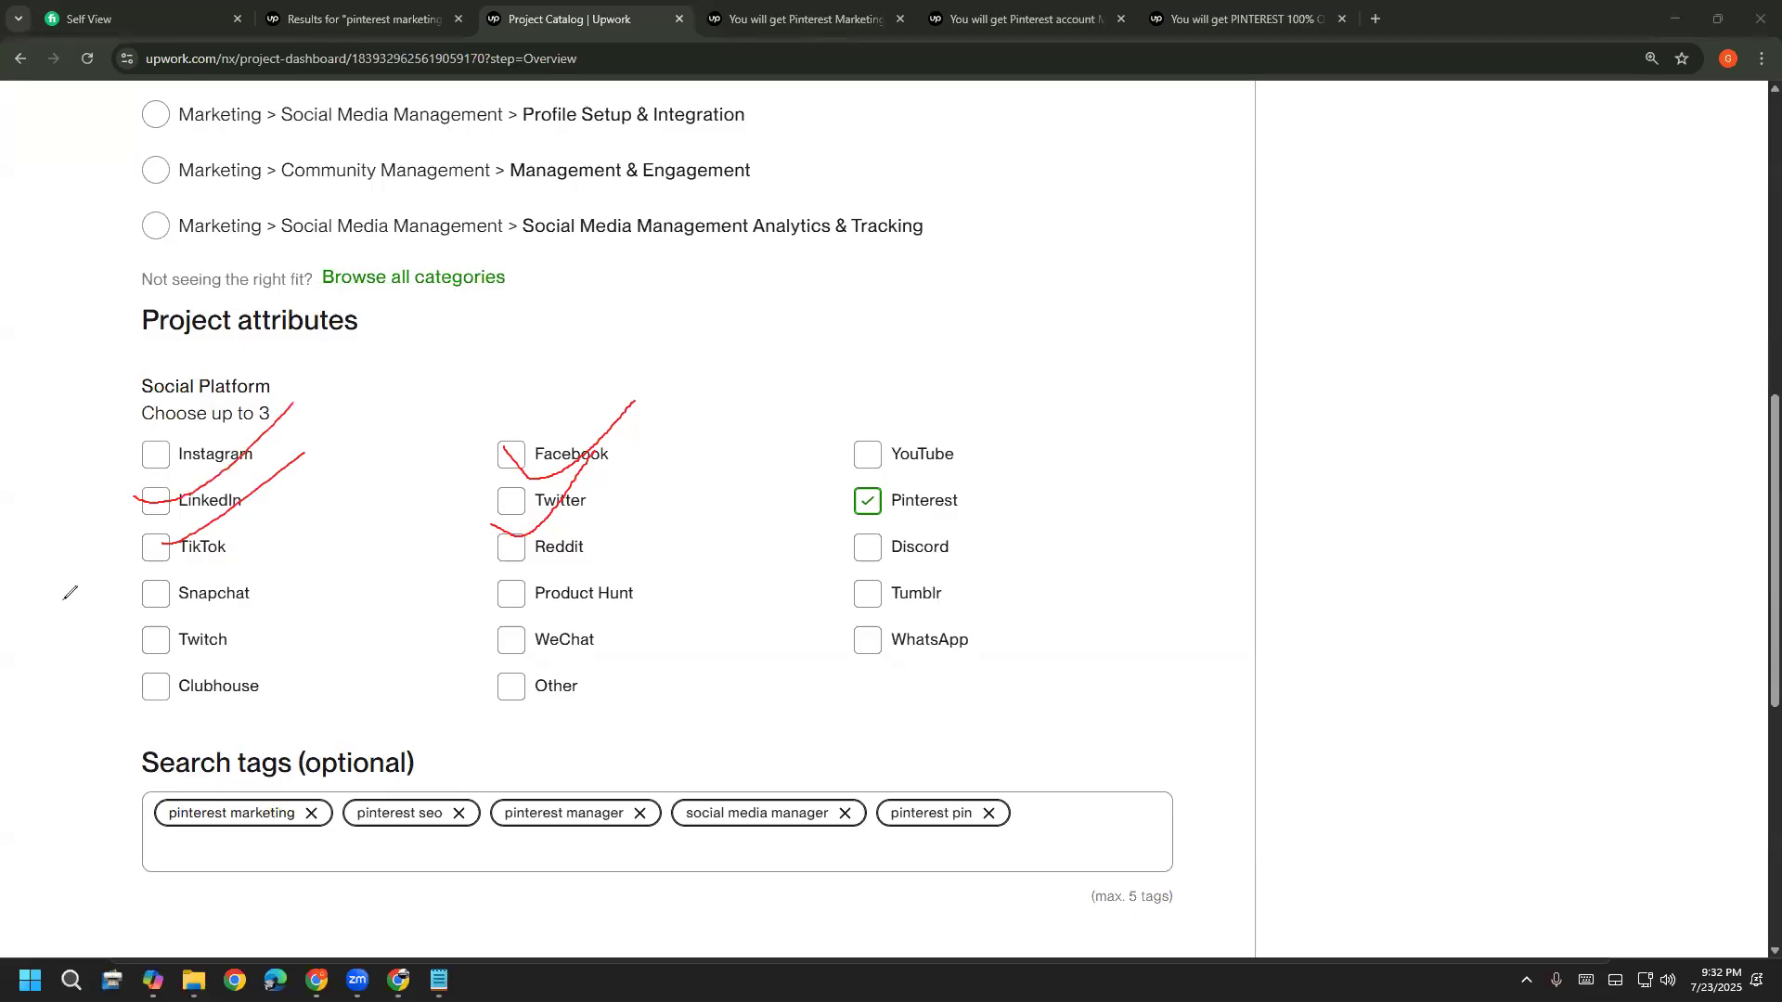
{"action": "left_click", "coordinate": [96, 597]}
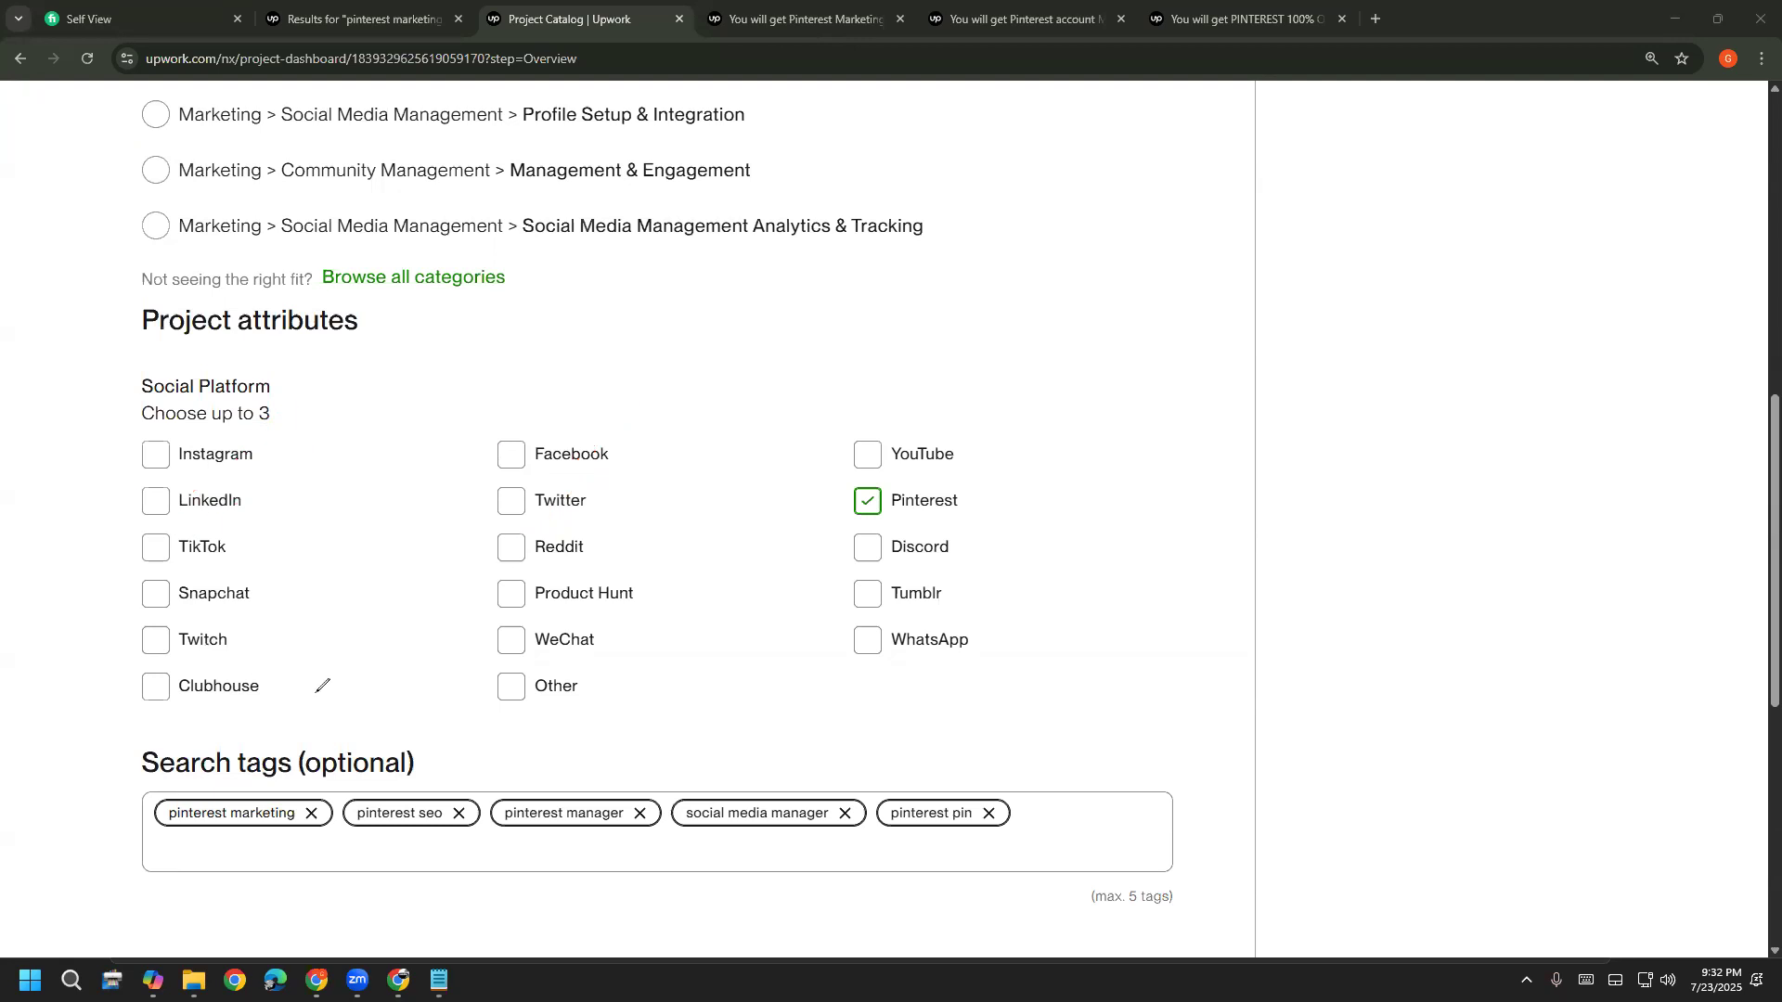
{"action": "mouse_move", "coordinate": [834, 507]}
{"action": "left_mouse_down"}
{"action": "mouse_move", "coordinate": [896, 530]}
{"action": "mouse_move", "coordinate": [966, 454]}
{"action": "mouse_move", "coordinate": [829, 497]}
{"action": "mouse_move", "coordinate": [836, 529]}
{"action": "left_mouse_up"}
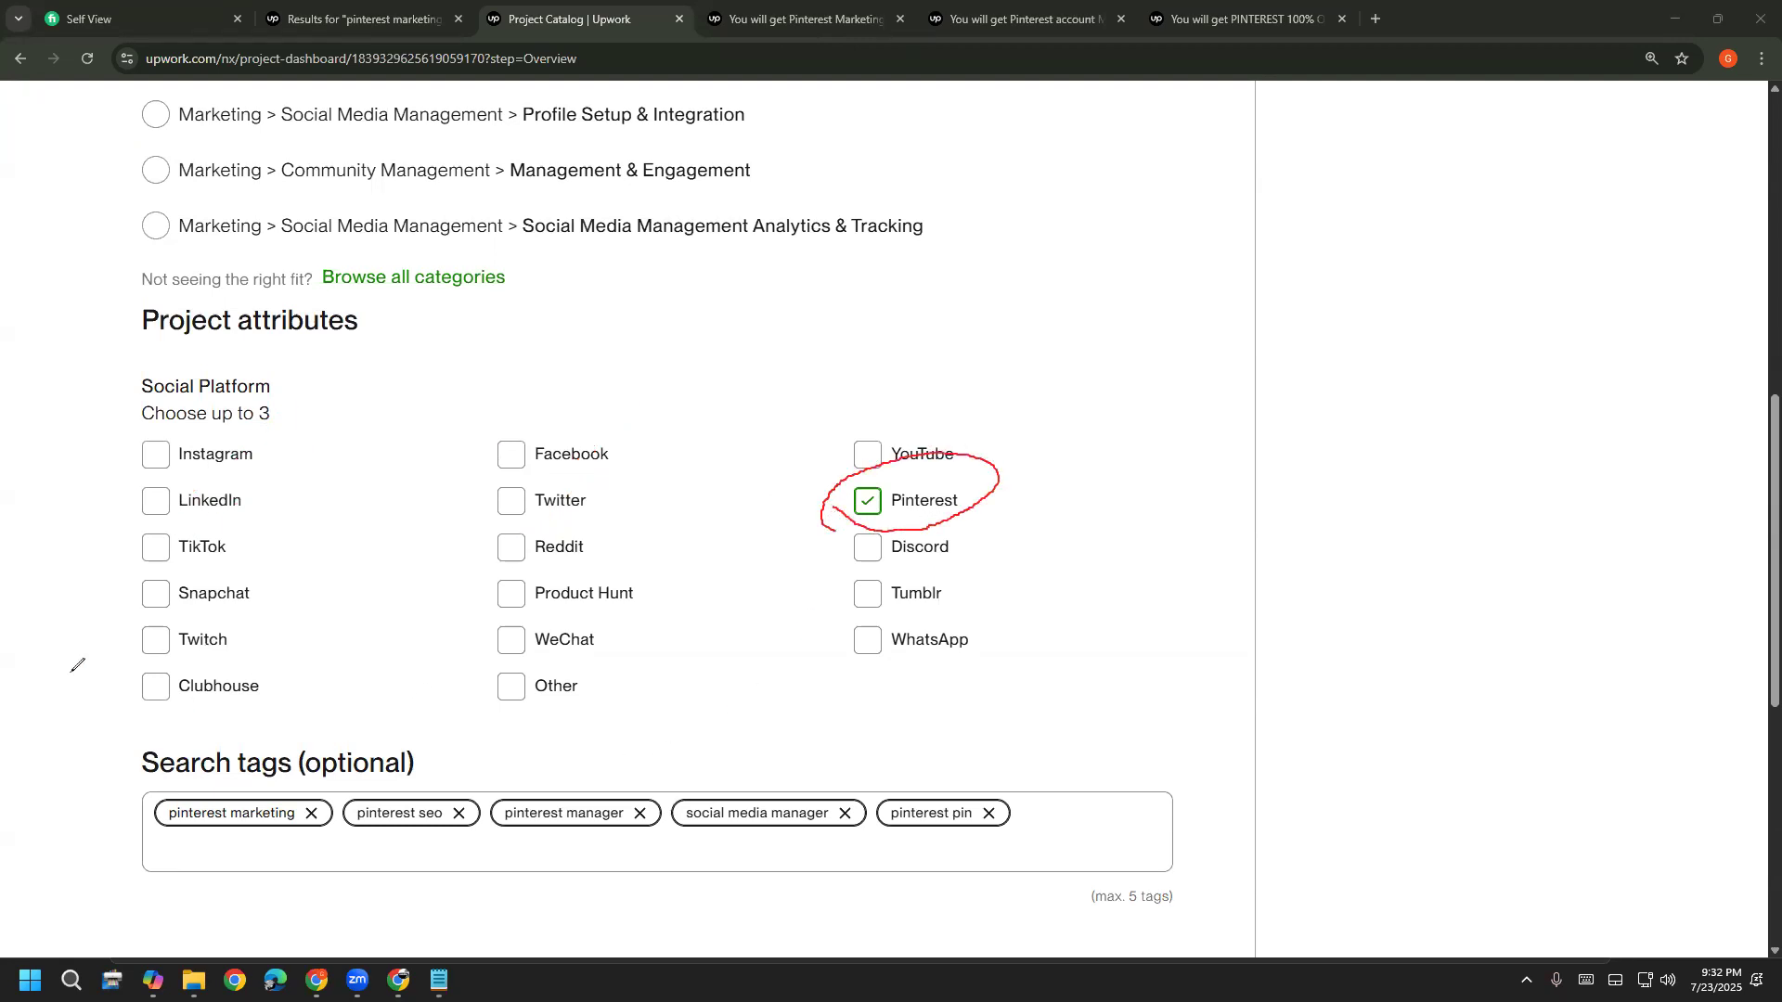
{"action": "left_click", "coordinate": [76, 602]}
Handwrite "Social" with circled letters over the project attributes, mark Facebook and Twitter with pen ticks, and clear the annotations
{"action": "left_click_drag", "start_coordinate": [703, 310], "coordinate": [648, 422]}
{"action": "mouse_move", "coordinate": [733, 371]}
{"action": "left_mouse_down"}
{"action": "mouse_move", "coordinate": [764, 411]}
{"action": "mouse_move", "coordinate": [754, 385]}
{"action": "mouse_move", "coordinate": [910, 351]}
{"action": "left_mouse_up"}
{"action": "left_click", "coordinate": [841, 347]}
{"action": "left_click_drag", "start_coordinate": [1001, 229], "coordinate": [1030, 329]}
{"action": "left_click", "coordinate": [1033, 253]}
{"action": "left_click_drag", "start_coordinate": [1010, 179], "coordinate": [1024, 171]}
{"action": "left_click_drag", "start_coordinate": [954, 333], "coordinate": [1017, 303]}
{"action": "mouse_move", "coordinate": [1001, 216]}
{"action": "left_mouse_down"}
{"action": "mouse_move", "coordinate": [1026, 353]}
{"action": "mouse_move", "coordinate": [1037, 200]}
{"action": "mouse_move", "coordinate": [1191, 137]}
{"action": "left_mouse_up"}
{"action": "mouse_move", "coordinate": [1177, 148]}
{"action": "left_mouse_down"}
{"action": "mouse_move", "coordinate": [1198, 256]}
{"action": "mouse_move", "coordinate": [1237, 232]}
{"action": "left_mouse_up"}
{"action": "mouse_move", "coordinate": [1159, 80]}
{"action": "left_mouse_down"}
{"action": "mouse_move", "coordinate": [1191, 244]}
{"action": "mouse_move", "coordinate": [1244, 67]}
{"action": "left_mouse_up"}
{"action": "left_click_drag", "start_coordinate": [471, 455], "coordinate": [557, 418]}
{"action": "left_click_drag", "start_coordinate": [504, 508], "coordinate": [556, 467]}
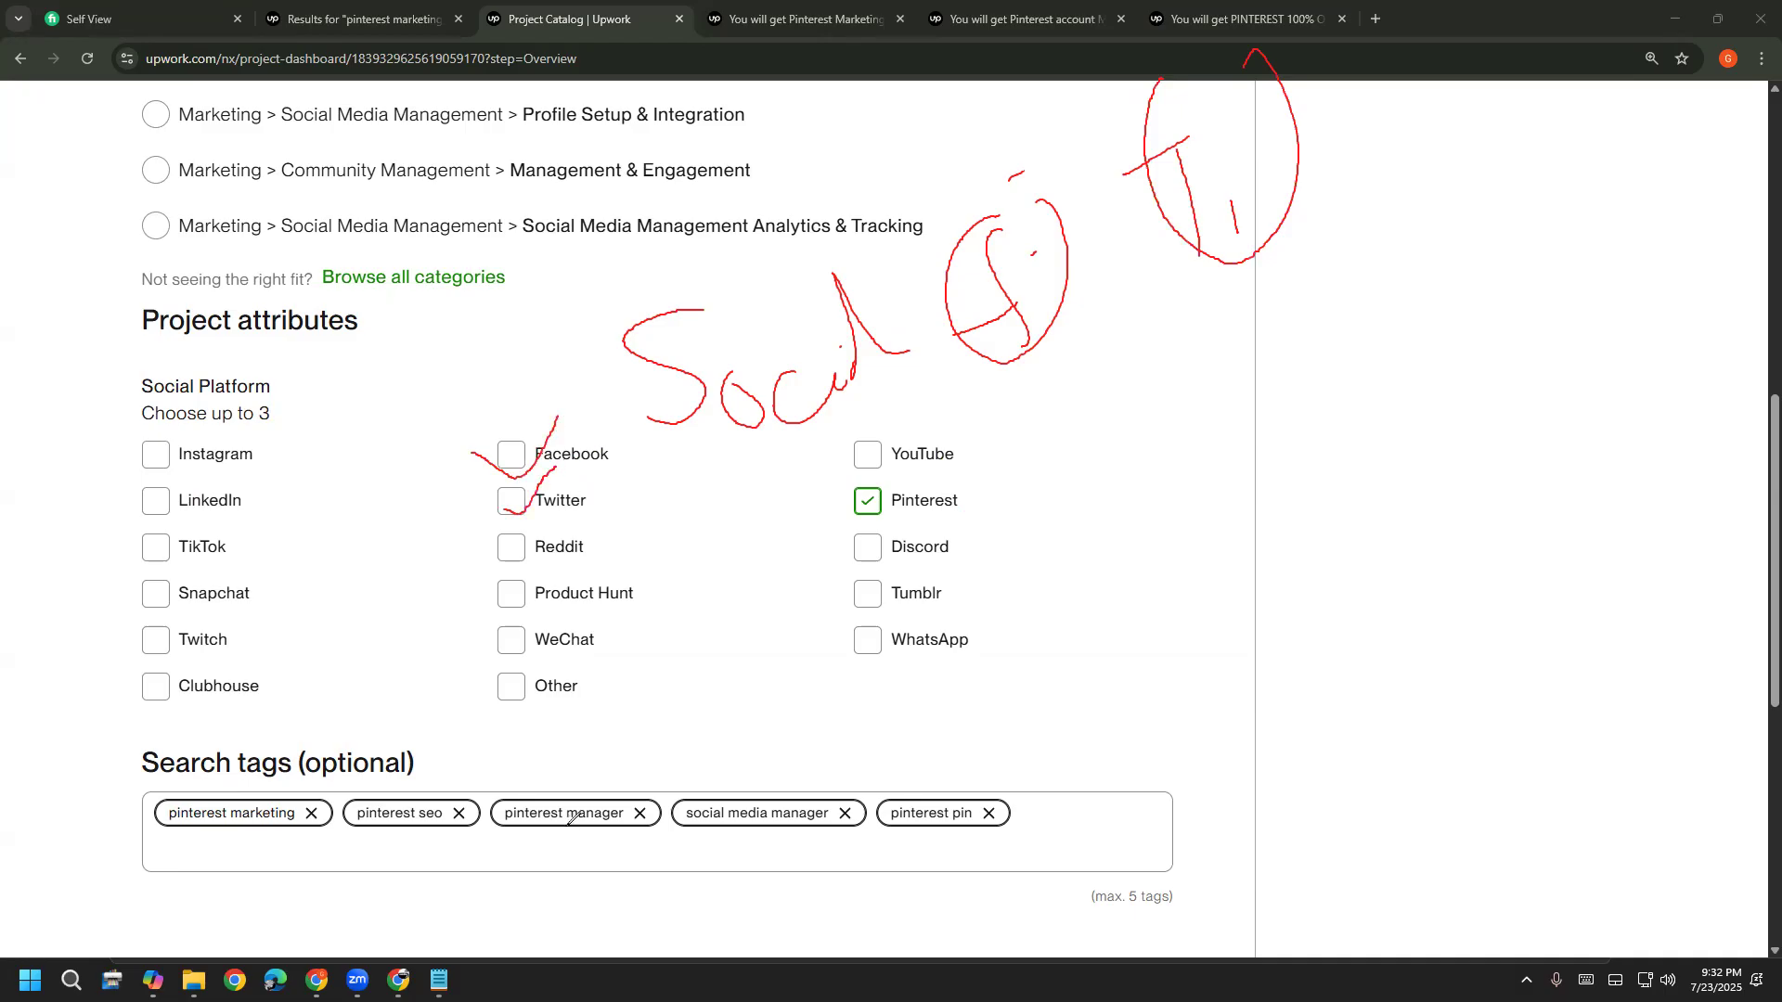
{"action": "left_click", "coordinate": [86, 609]}
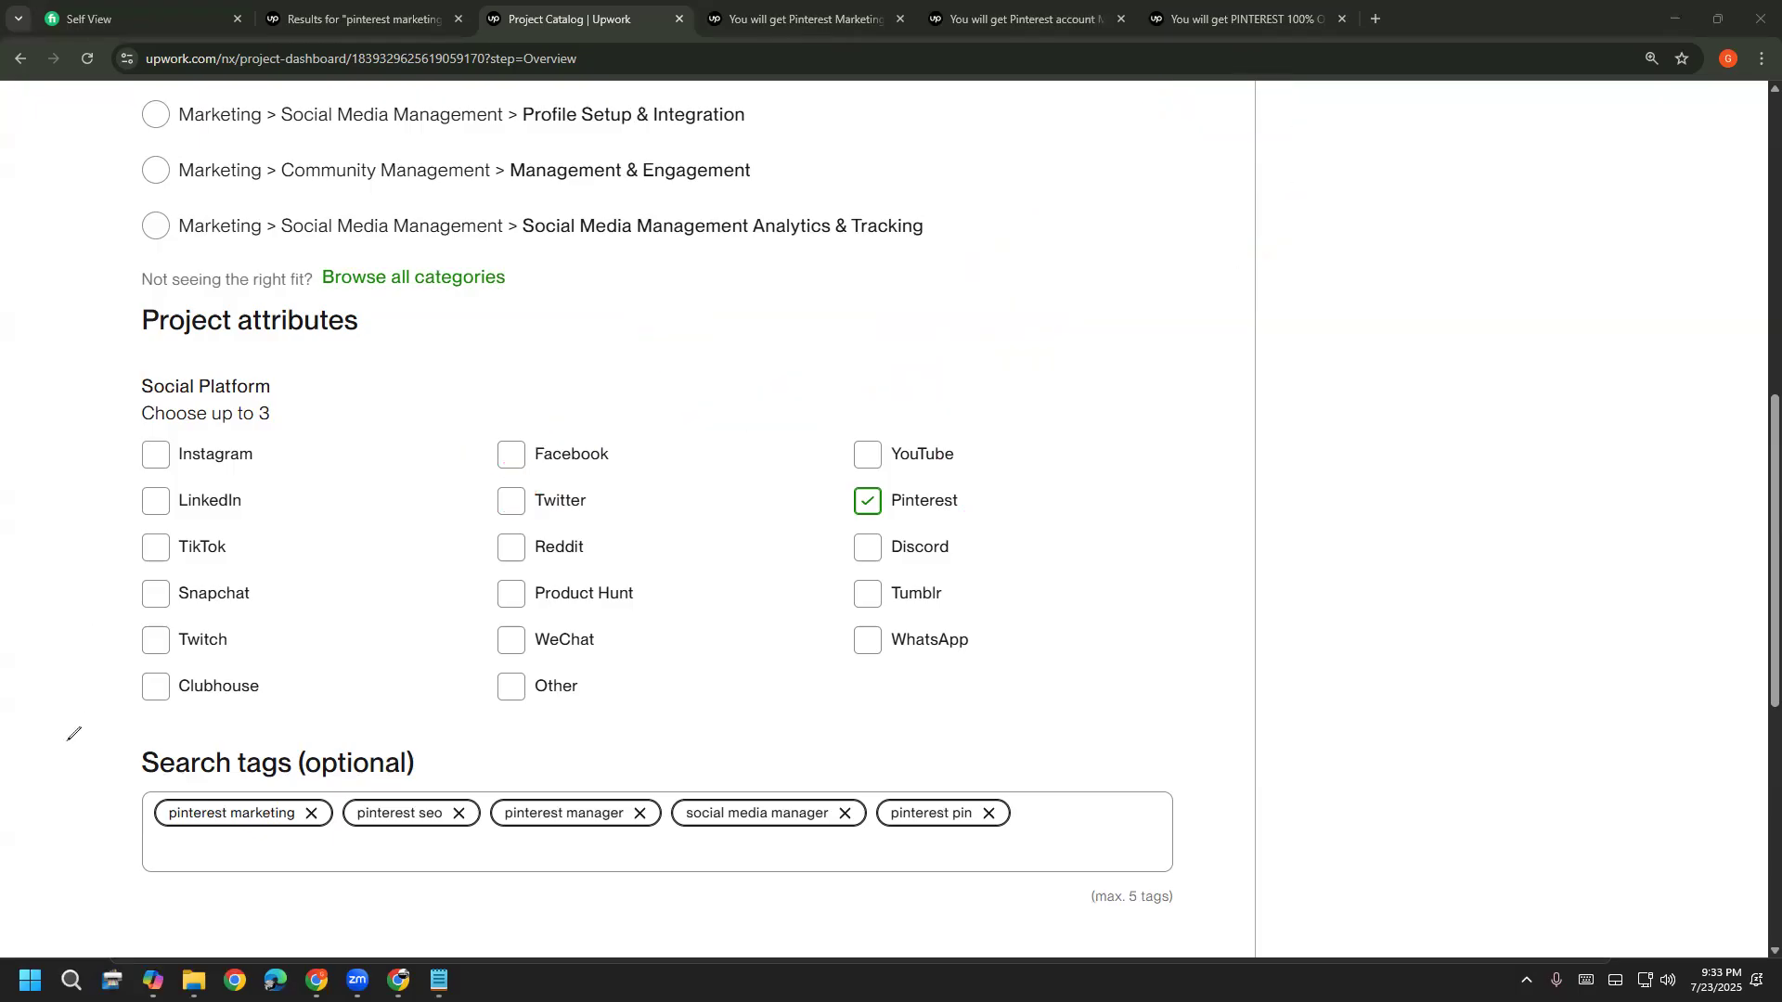
Examine the search tags section of the draft's overview
{"action": "scroll", "coordinate": [131, 700], "scroll_direction": "down", "scroll_amount": 2}
{"action": "left_click_drag", "start_coordinate": [125, 583], "coordinate": [297, 583]}
{"action": "left_click", "coordinate": [301, 582]}
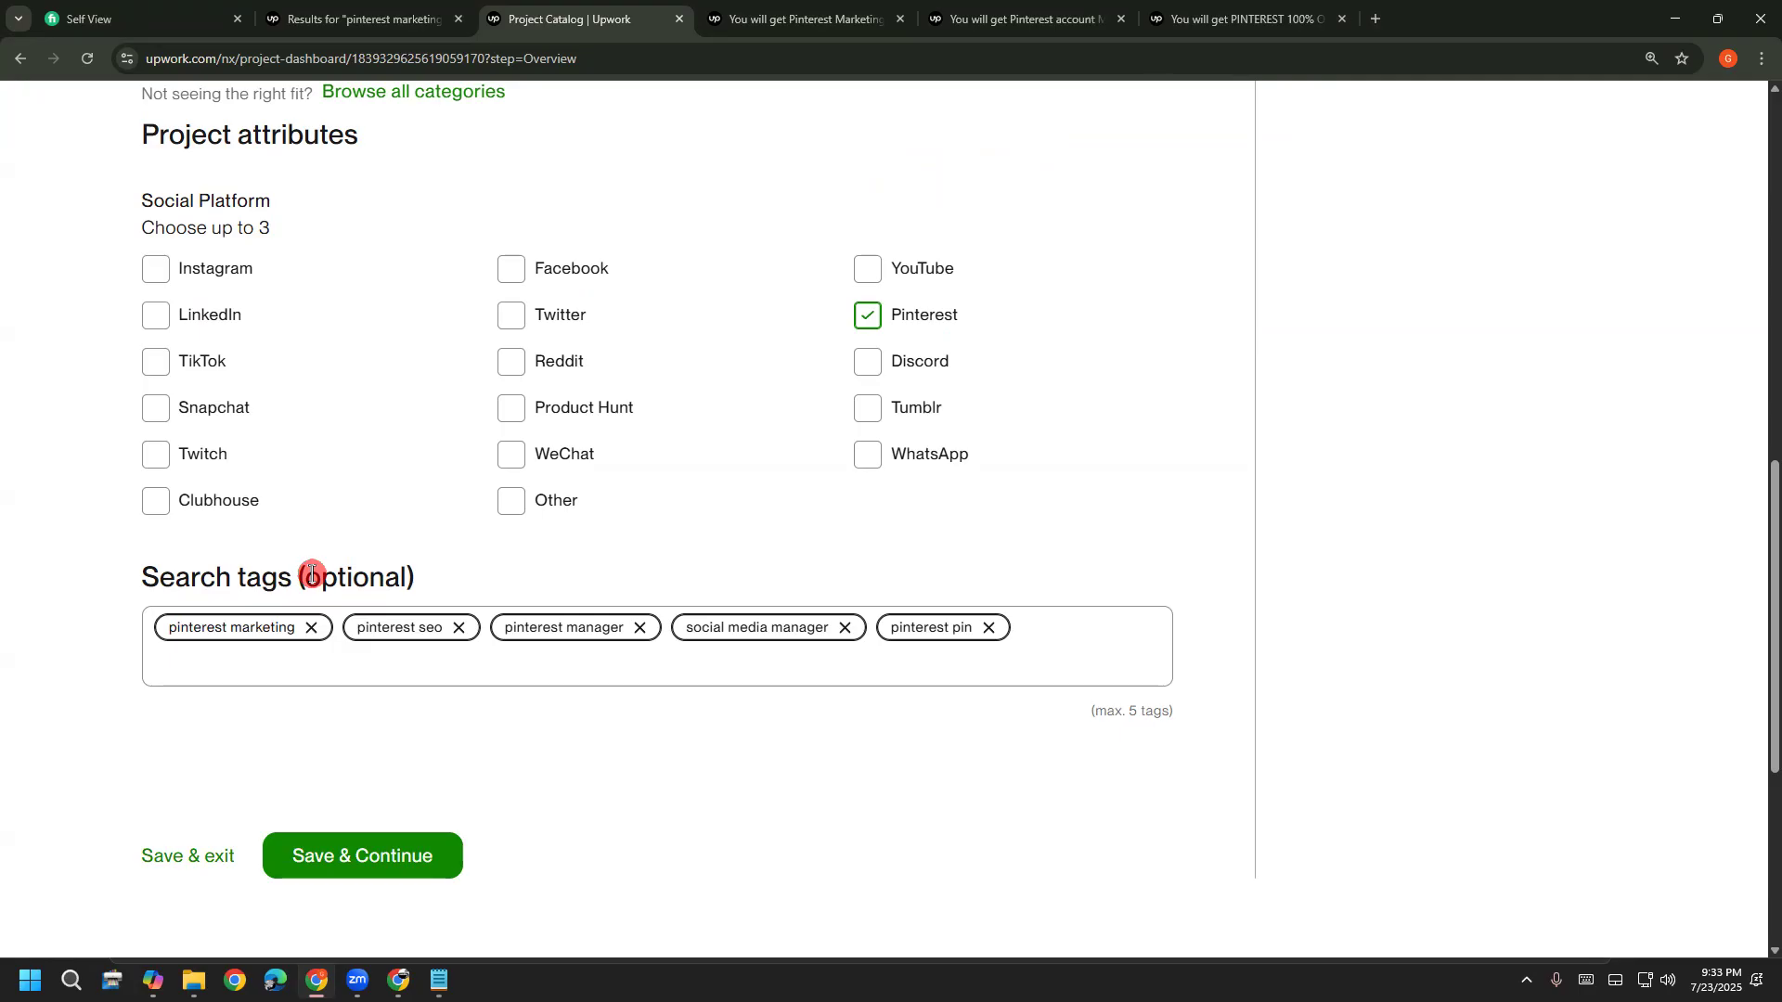
Look through the first Pinterest marketing listing's details, portfolio and reviews for search tags, and return to the draft
{"action": "left_click", "coordinate": [803, 17]}
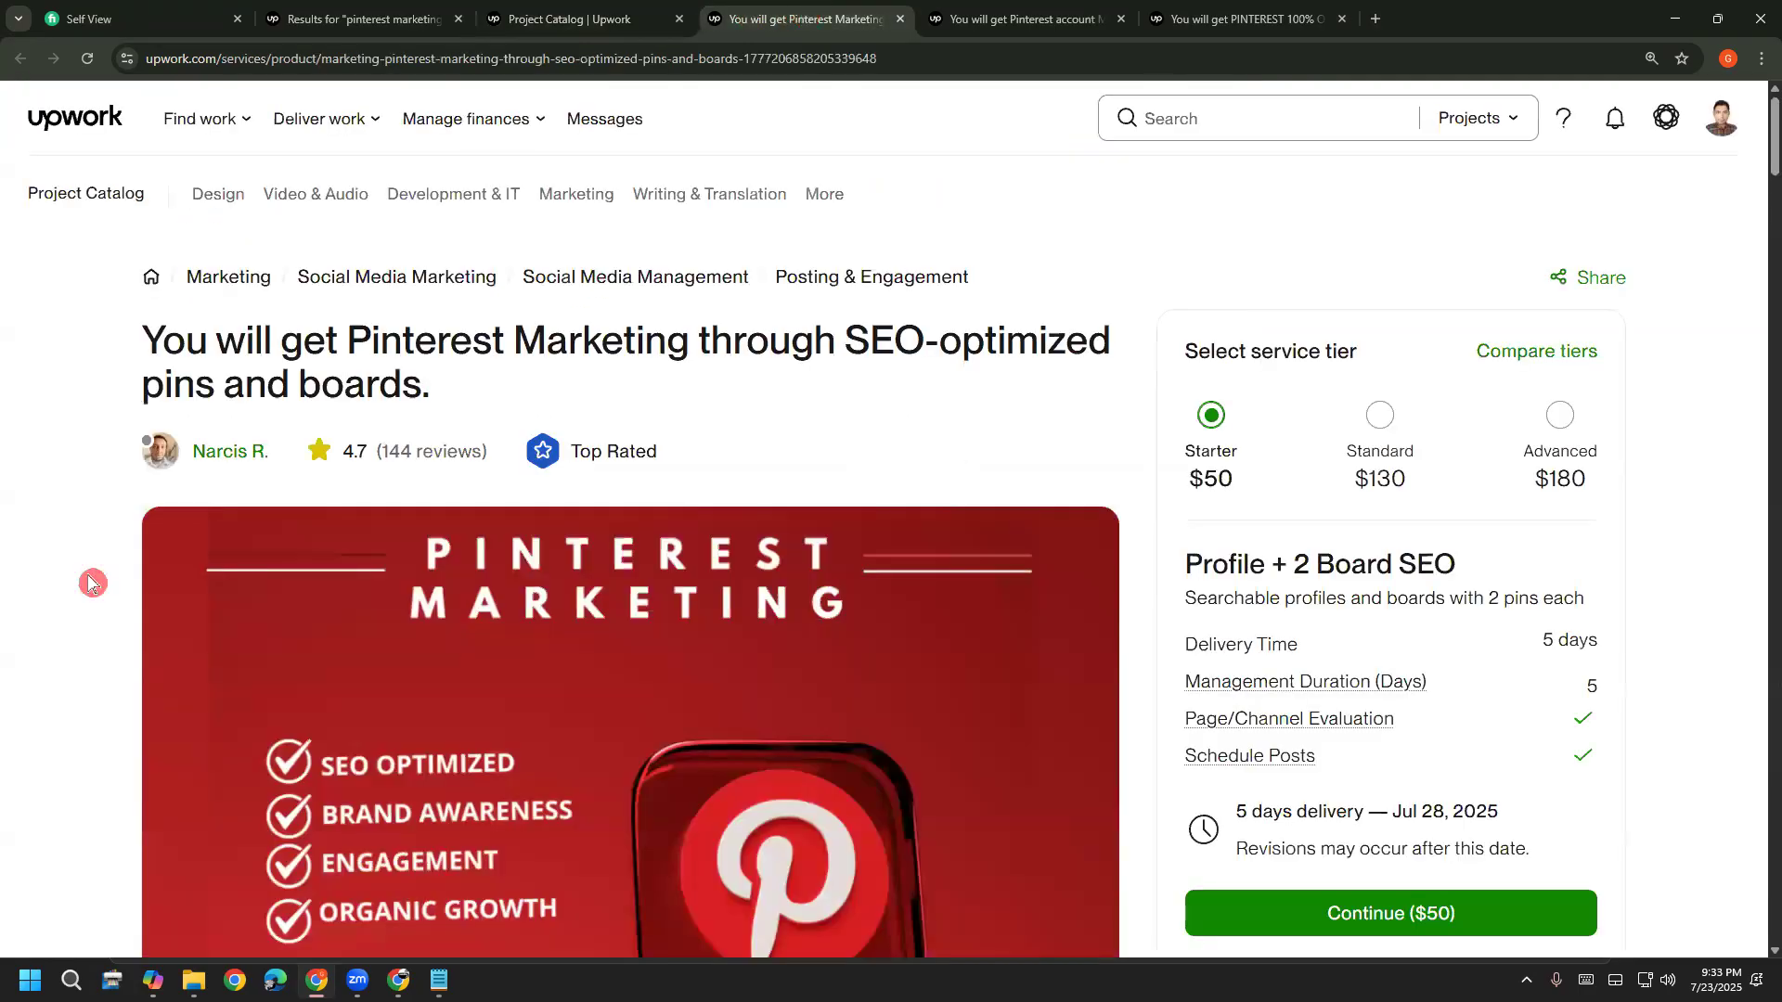
{"action": "scroll", "coordinate": [93, 567], "scroll_direction": "down", "scroll_amount": 12}
{"action": "scroll", "coordinate": [93, 564], "scroll_direction": "down", "scroll_amount": 4}
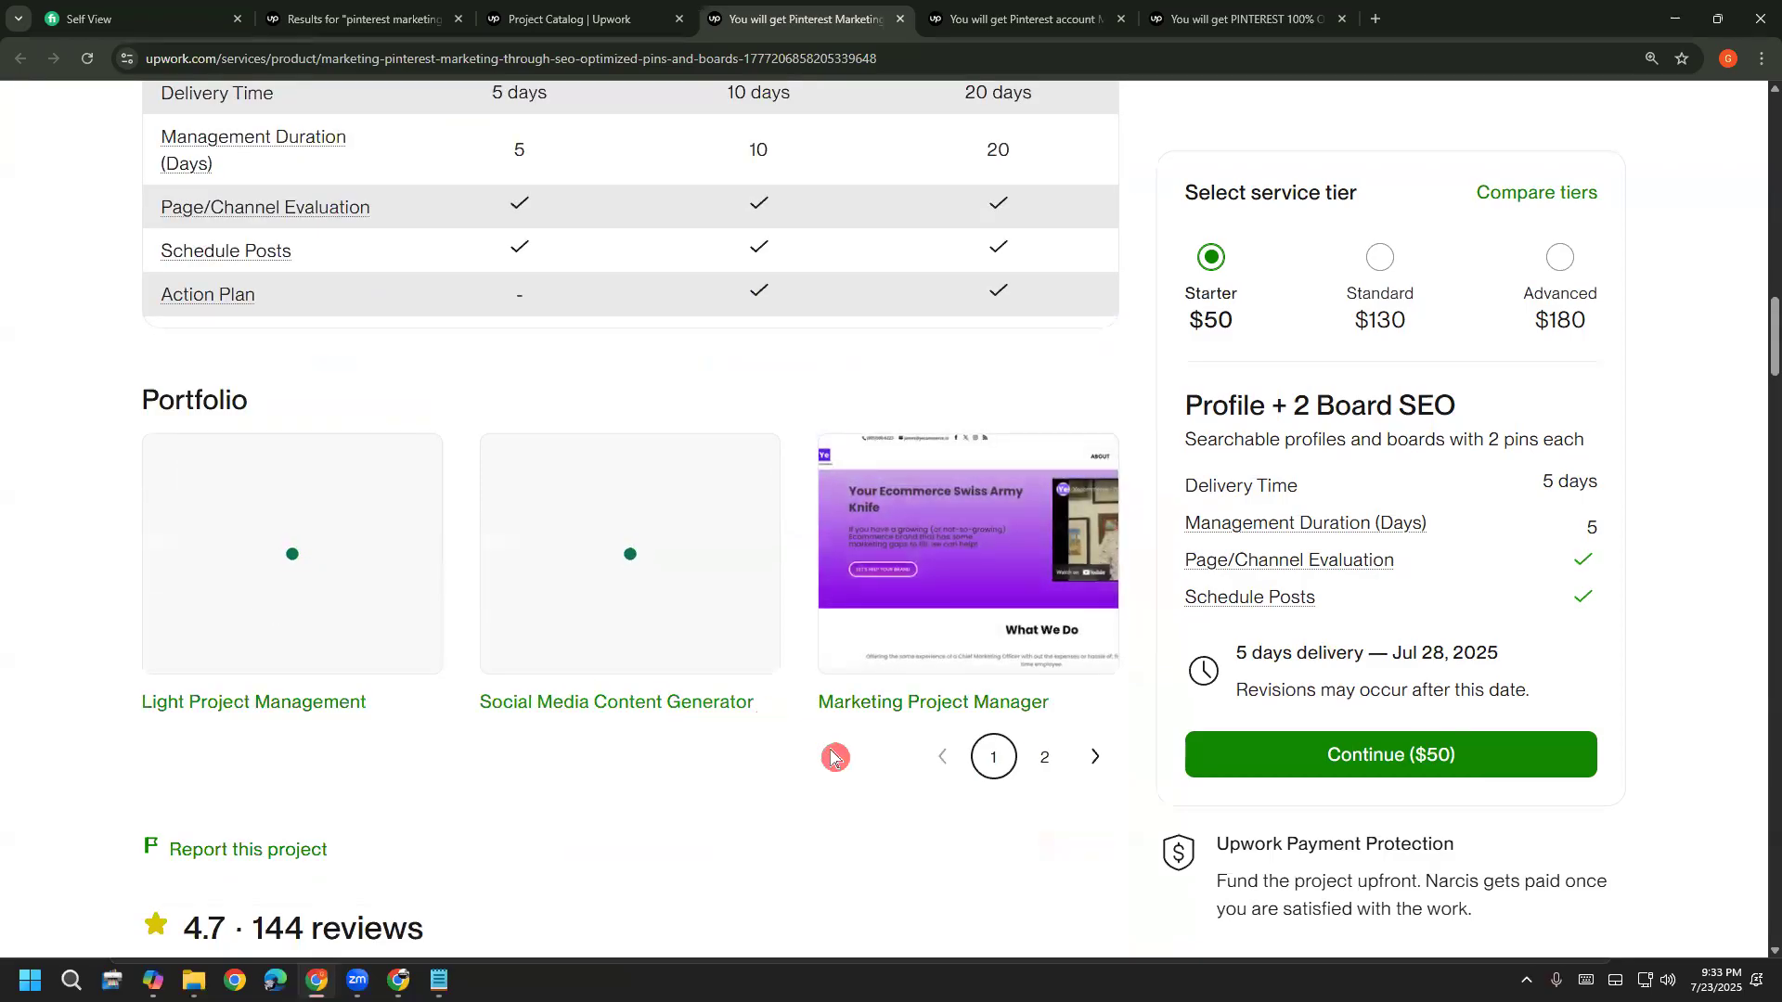
{"action": "scroll", "coordinate": [39, 798], "scroll_direction": "down", "scroll_amount": 8}
{"action": "scroll", "coordinate": [68, 748], "scroll_direction": "up", "scroll_amount": 18}
{"action": "scroll", "coordinate": [70, 742], "scroll_direction": "up", "scroll_amount": 10}
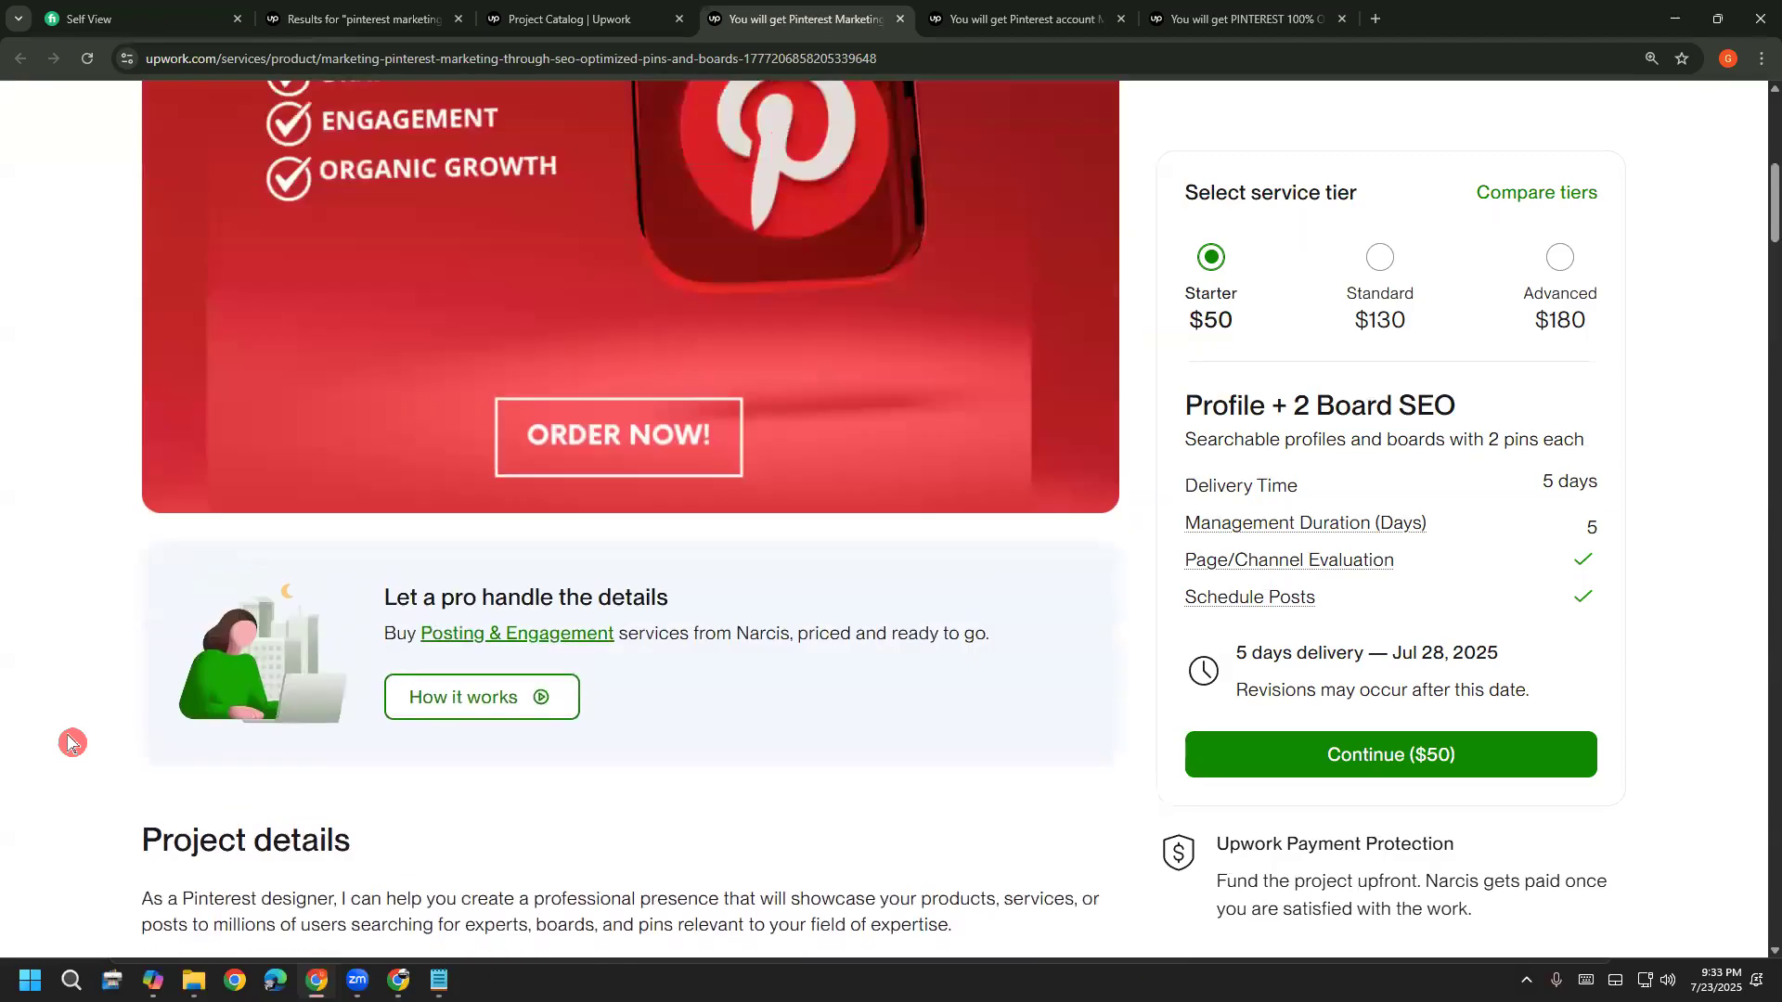
{"action": "left_click", "coordinate": [576, 19]}
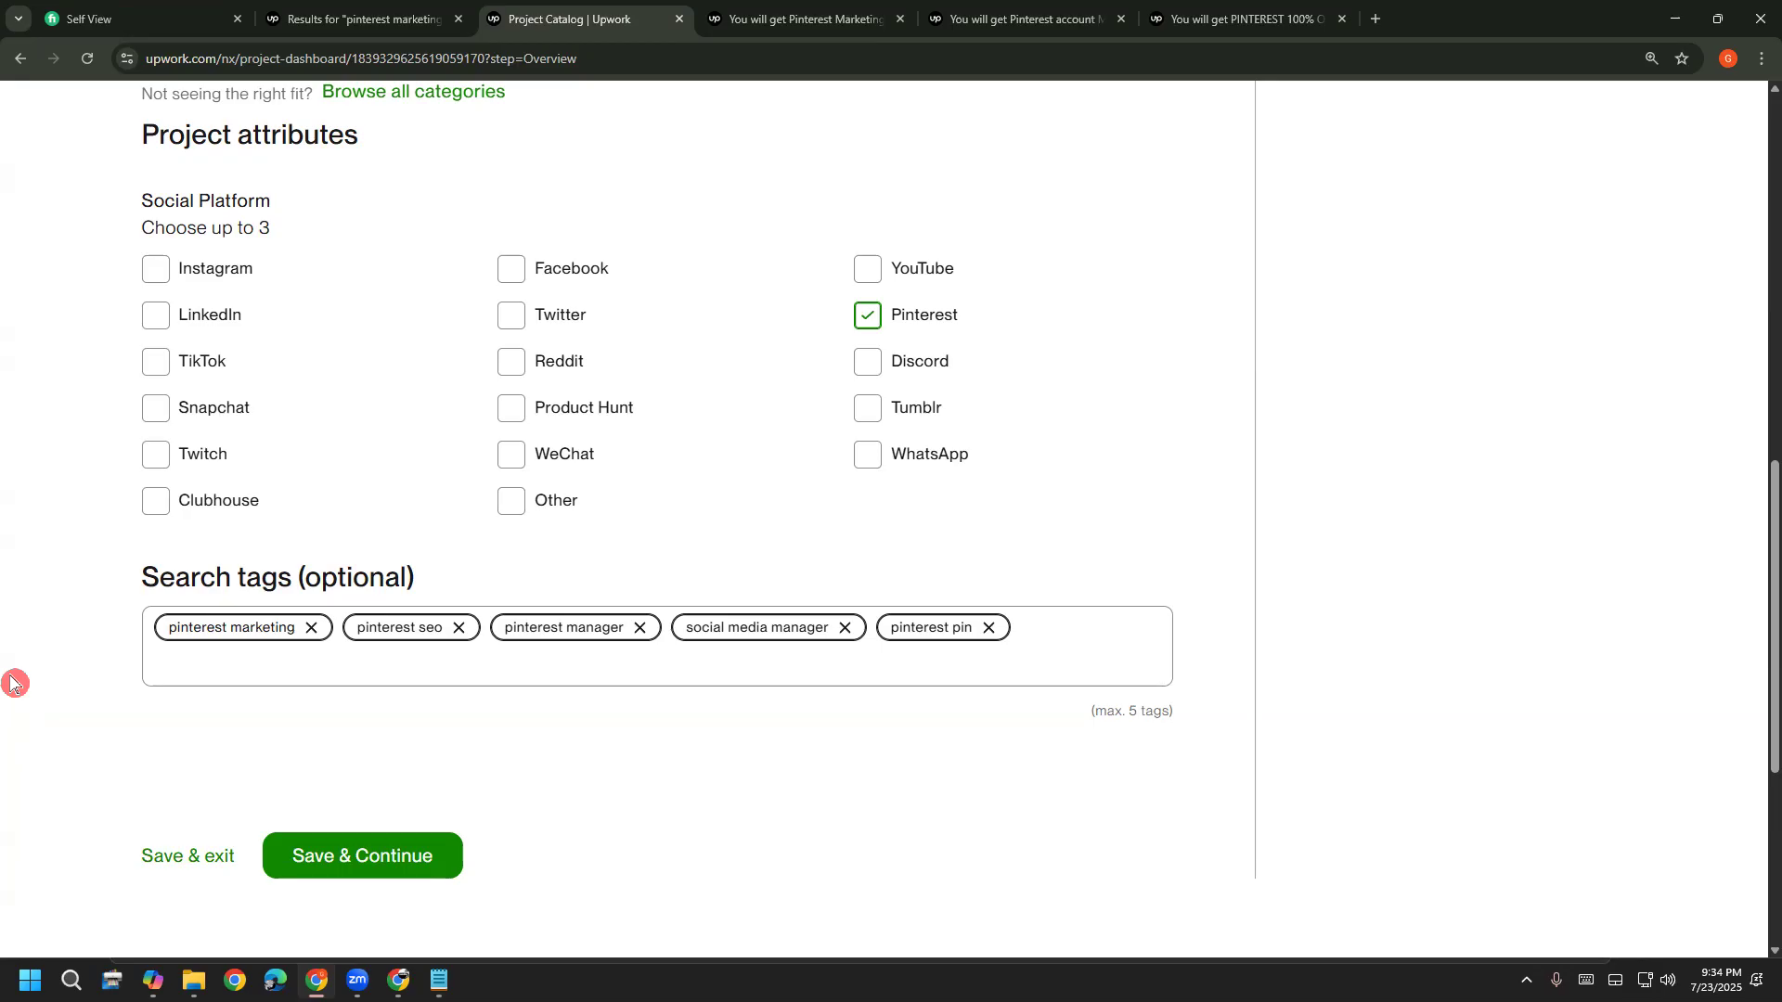
Switch to Microsoft Edge, search Google for fiverr and open the Fiverr website
{"action": "left_click", "coordinate": [276, 981]}
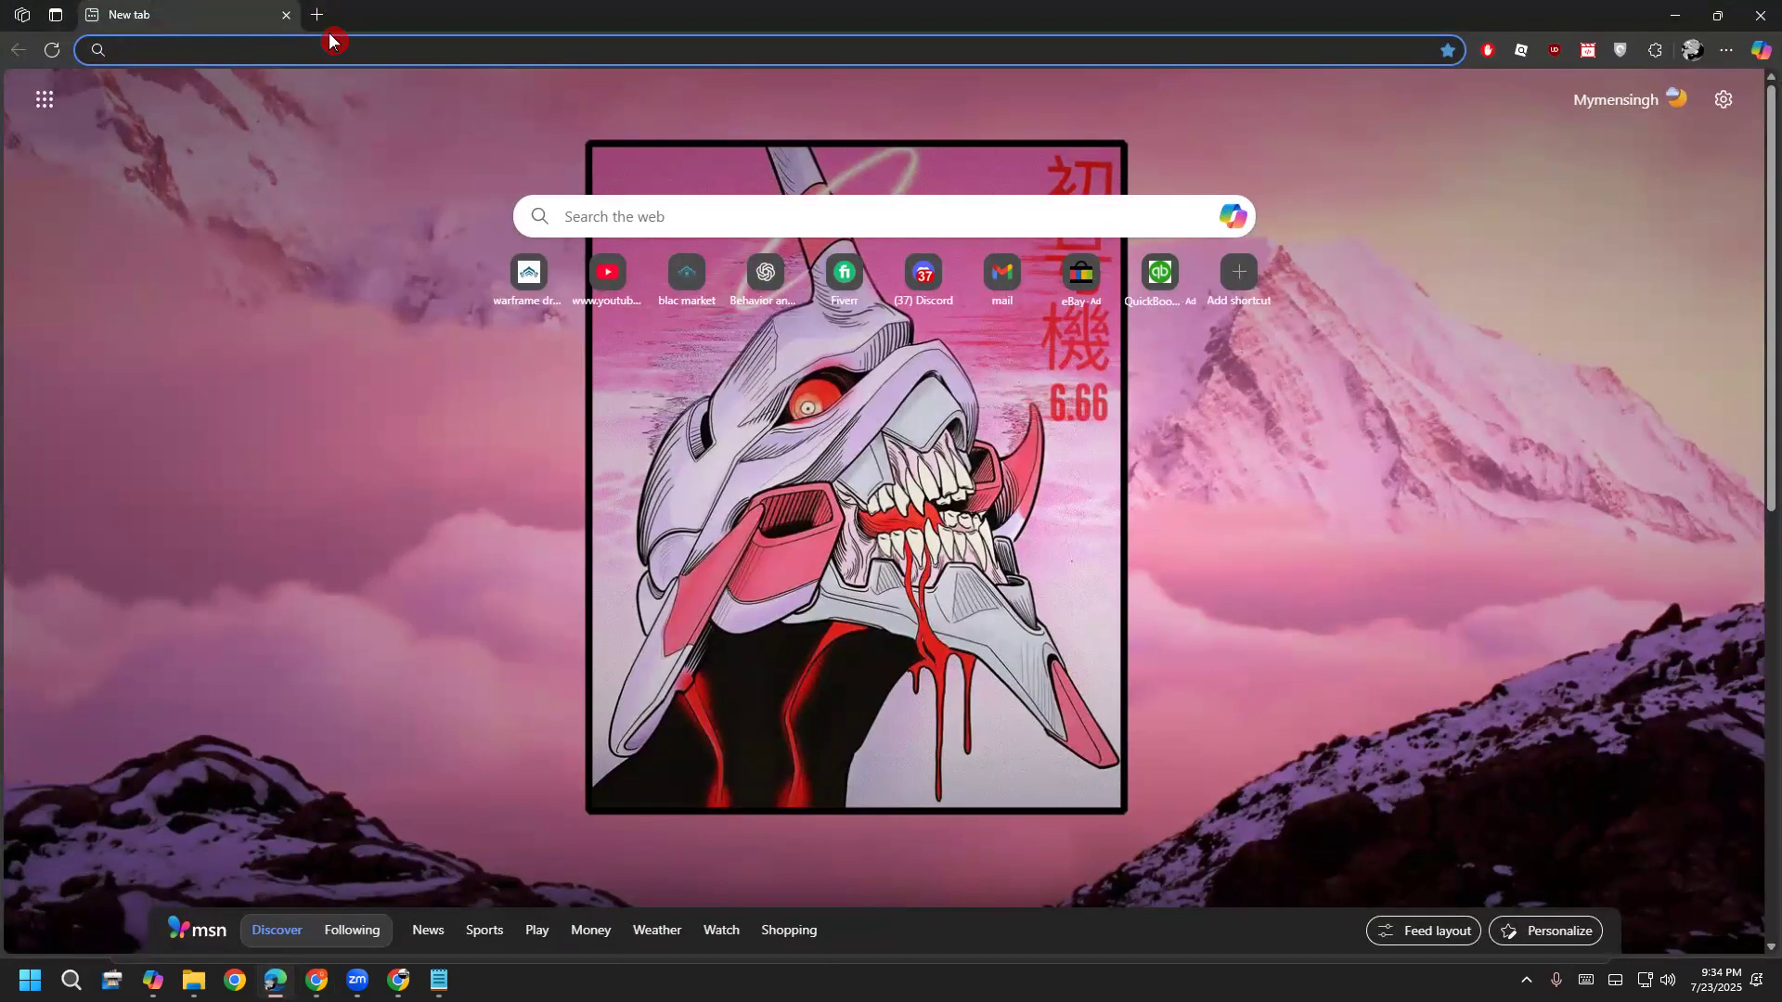
{"action": "type", "text": "google"}
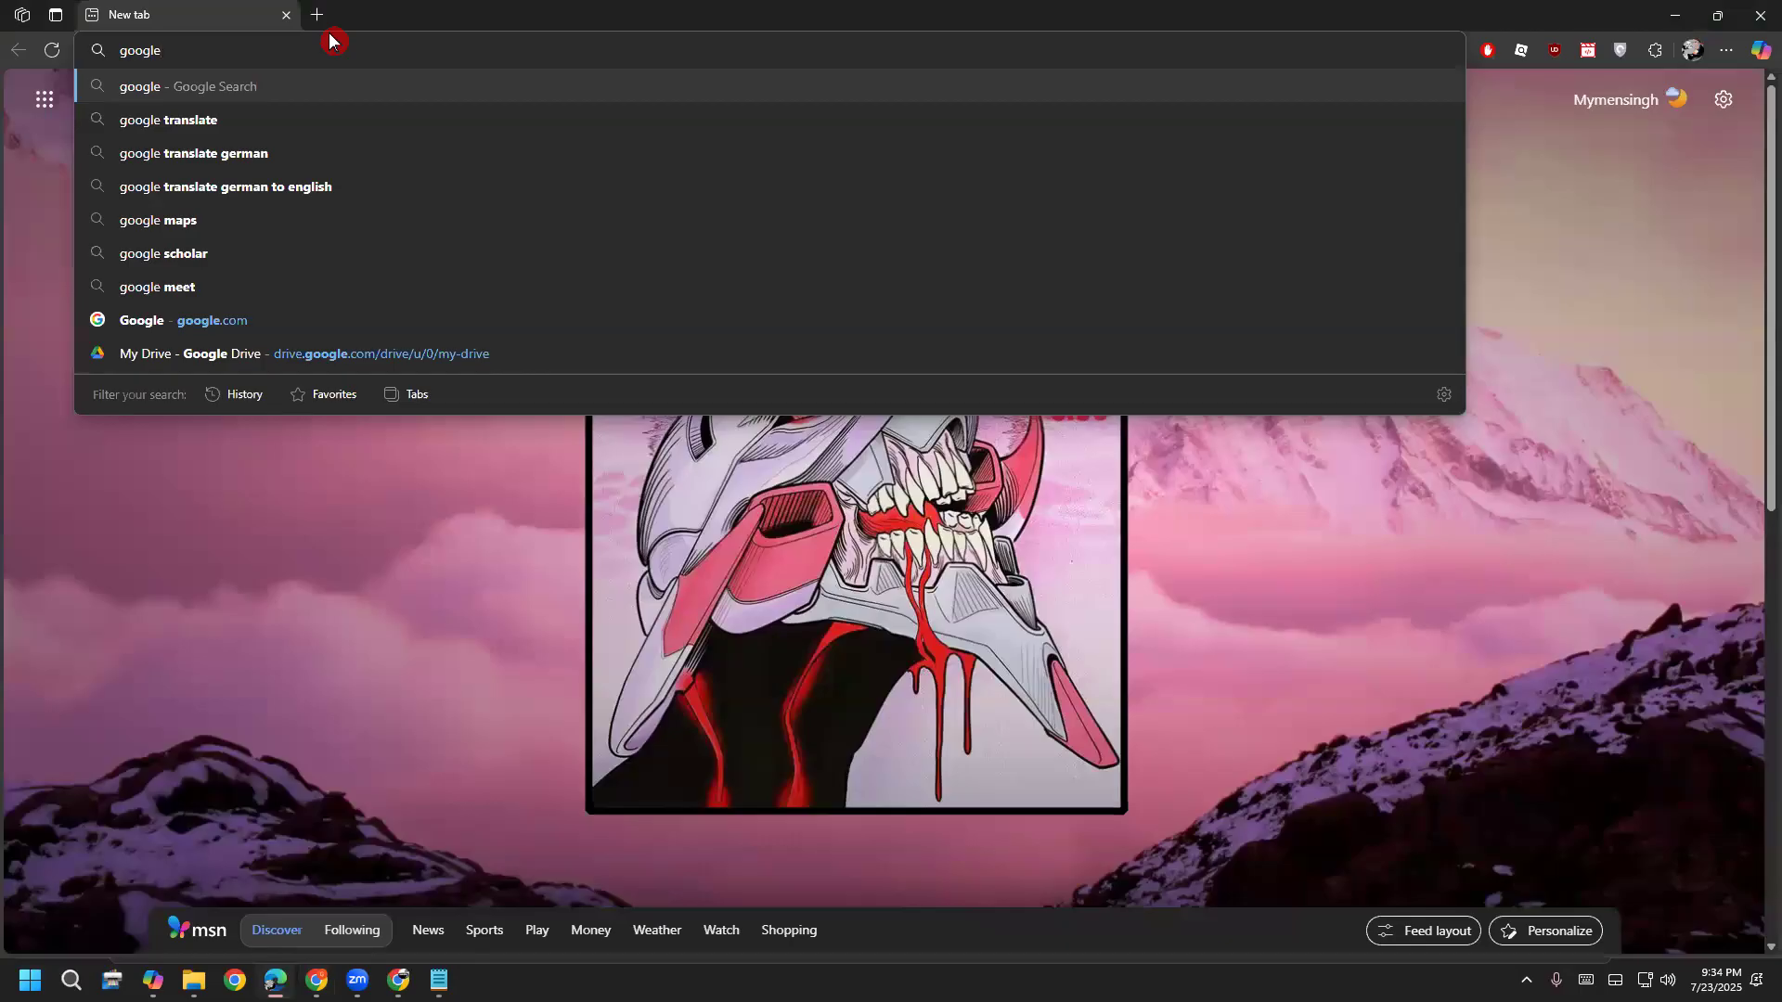
{"action": "key", "text": "Return"}
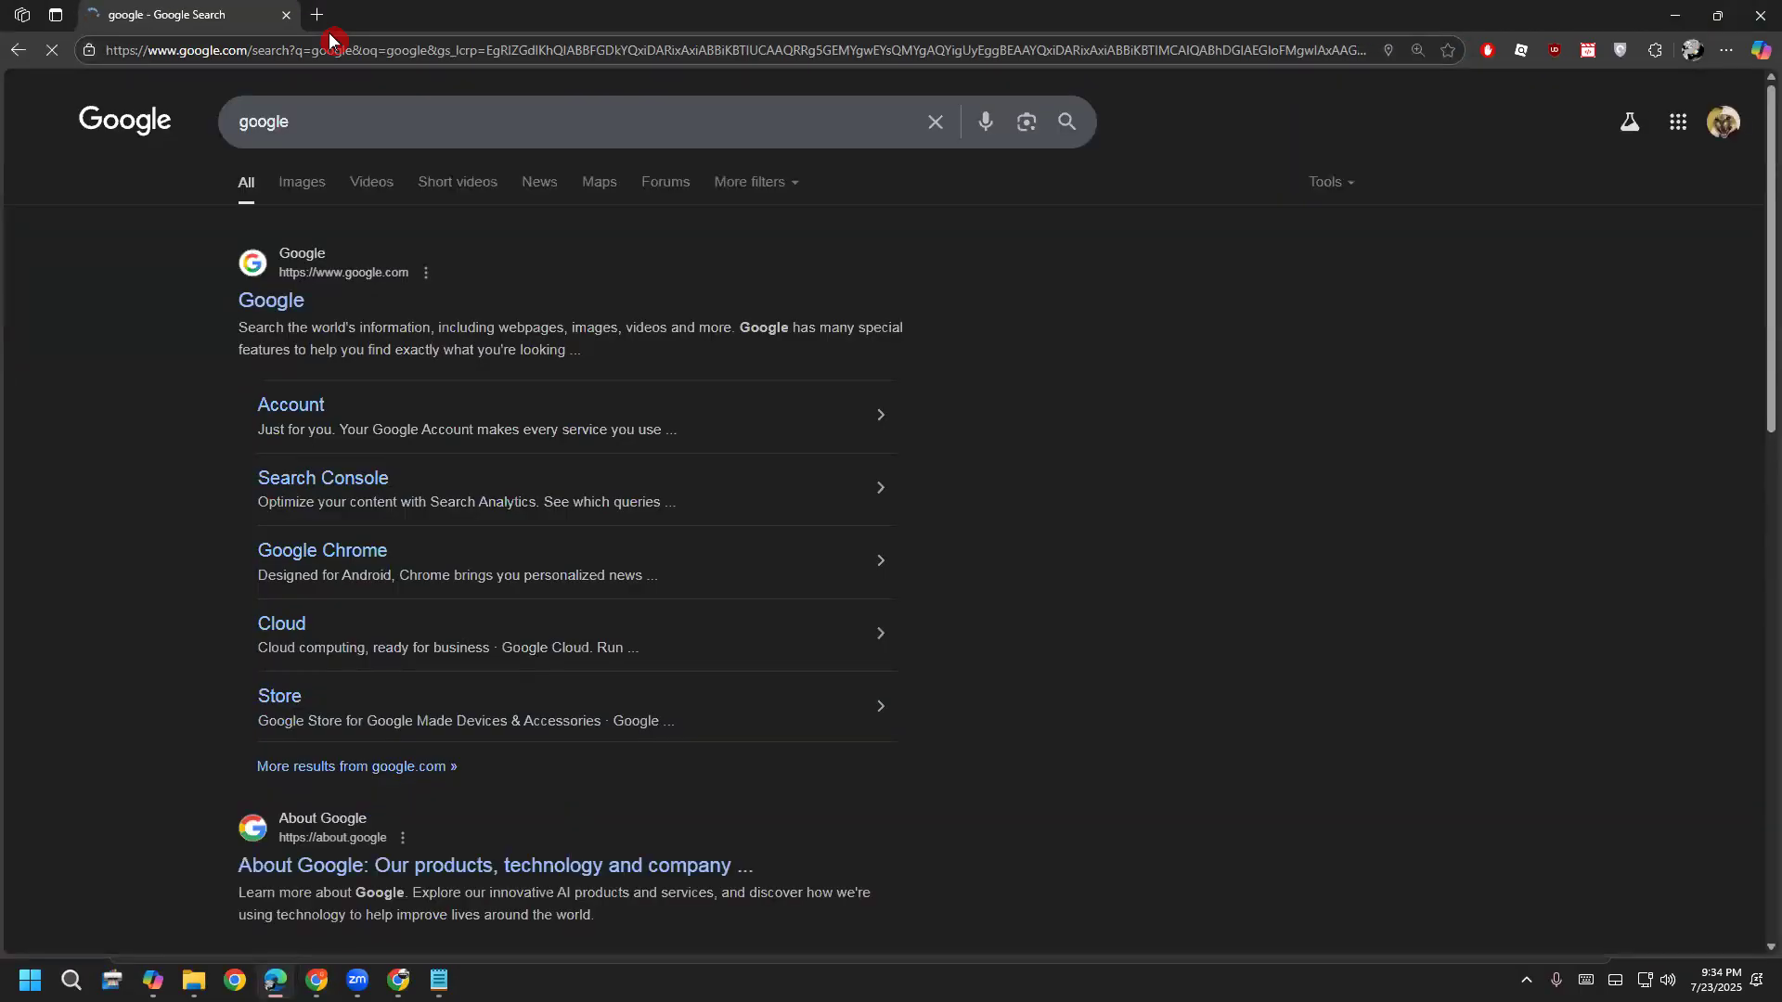
{"action": "left_click_drag", "start_coordinate": [317, 119], "coordinate": [11, 128]}
{"action": "type", "text": "fiverr"}
{"action": "key", "text": "Return"}
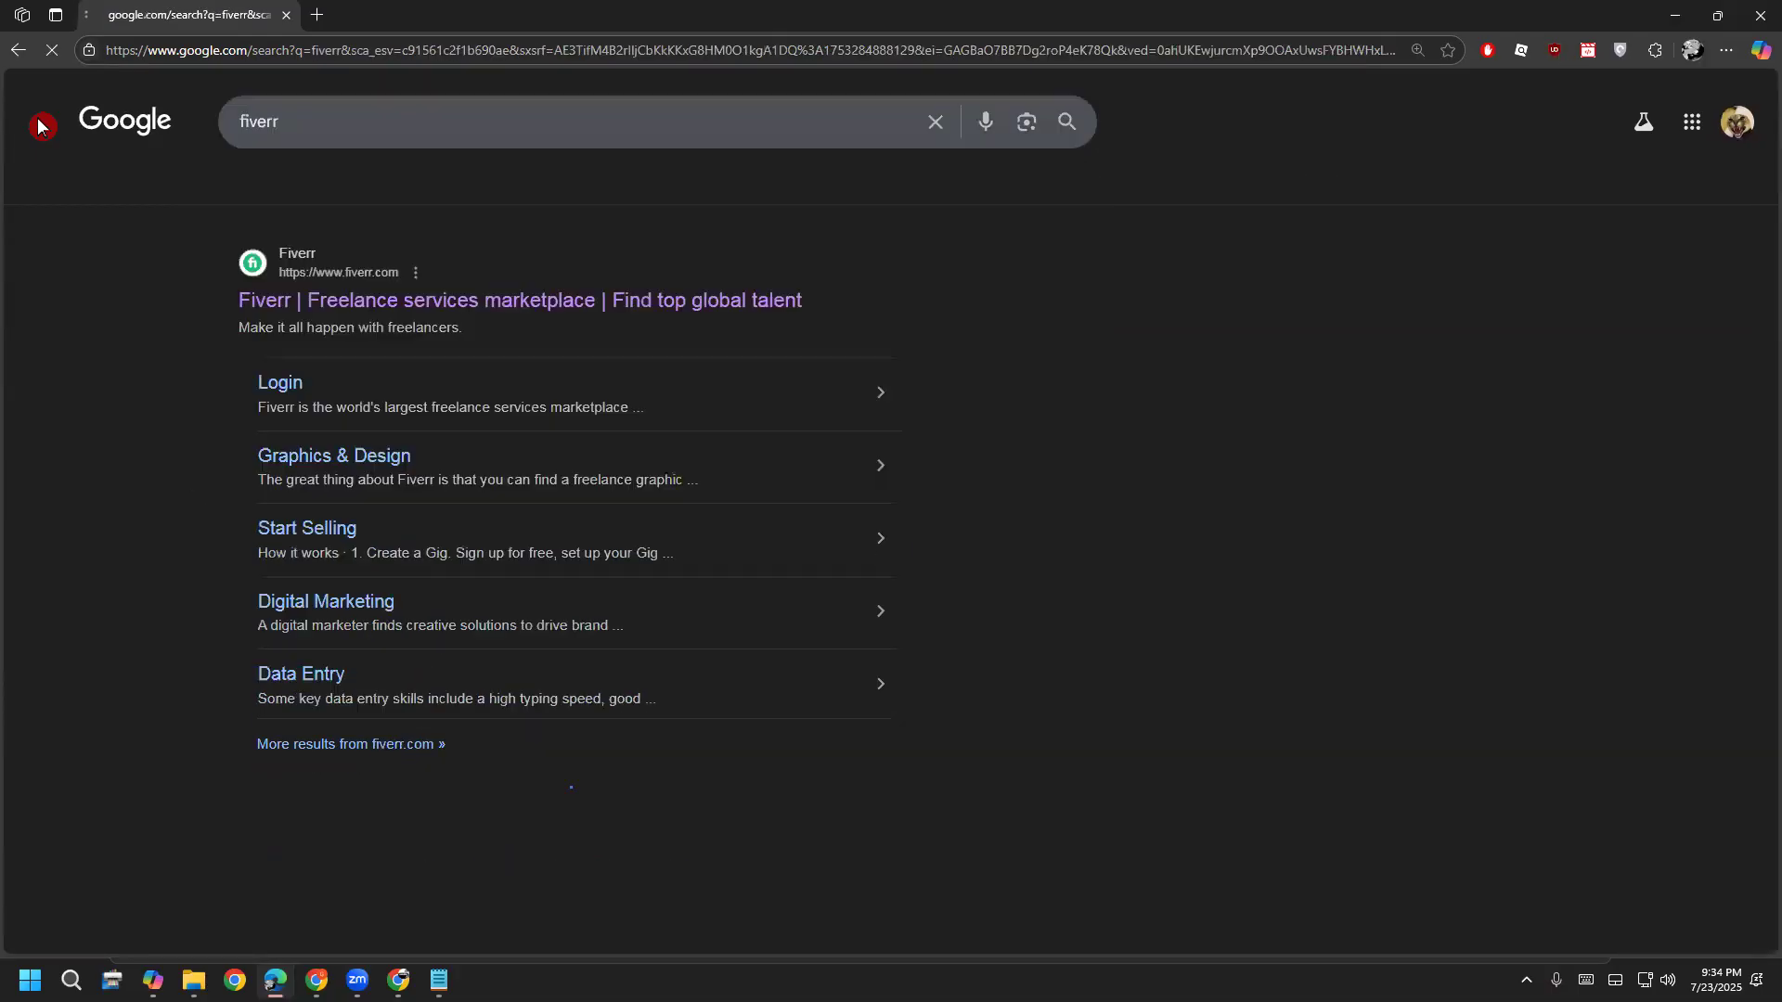
{"action": "left_click", "coordinate": [570, 301]}
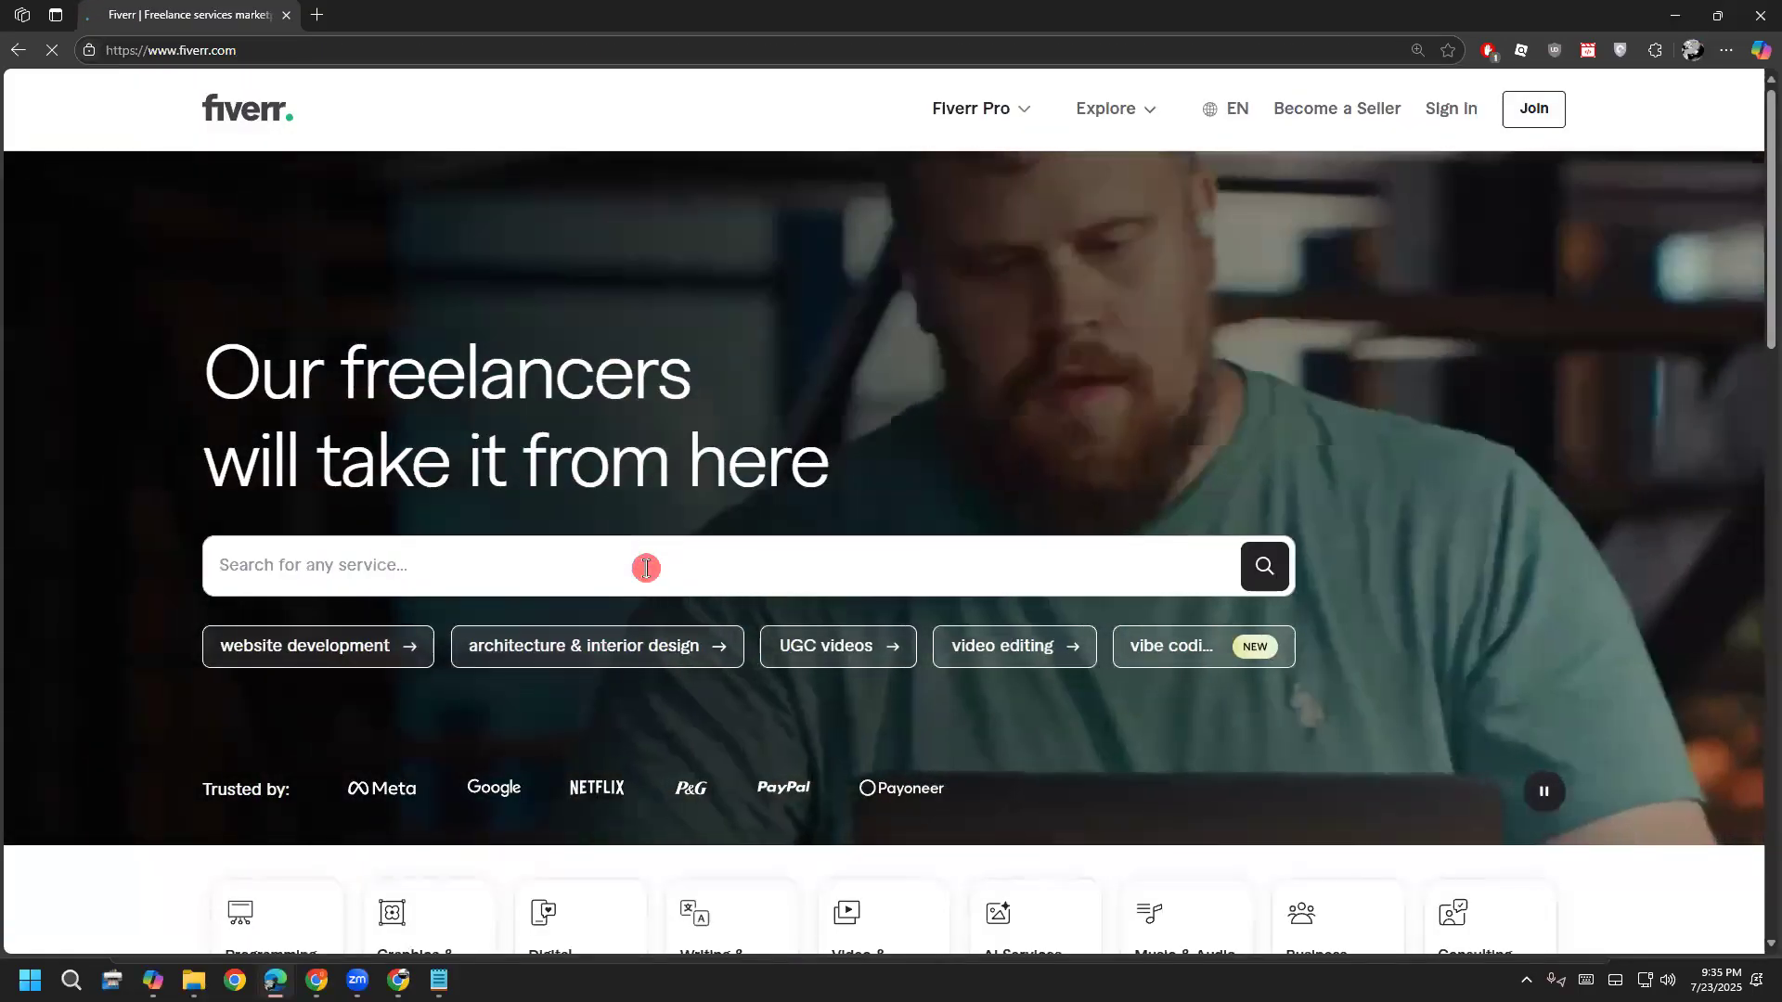
Begin a Fiverr service search with "pinerest m" and enable the Fiverr Quick View browser extension
{"action": "type", "text": "pine"}
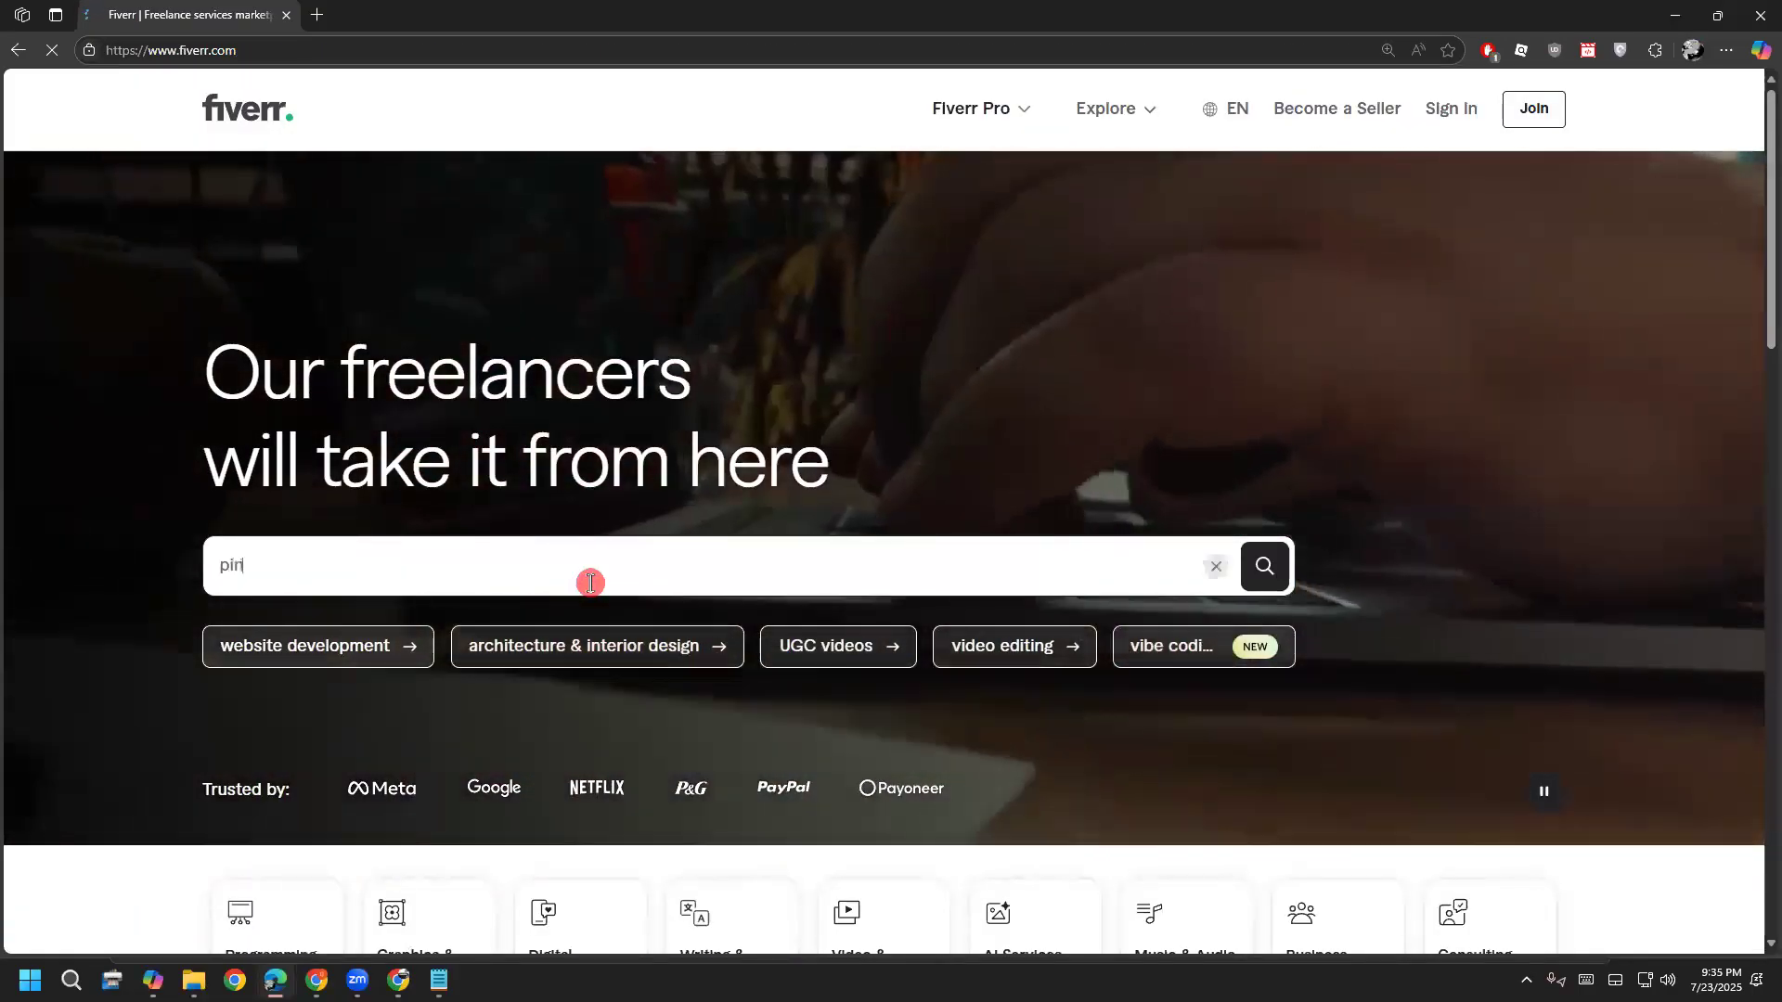
{"action": "type", "text": "rest m"}
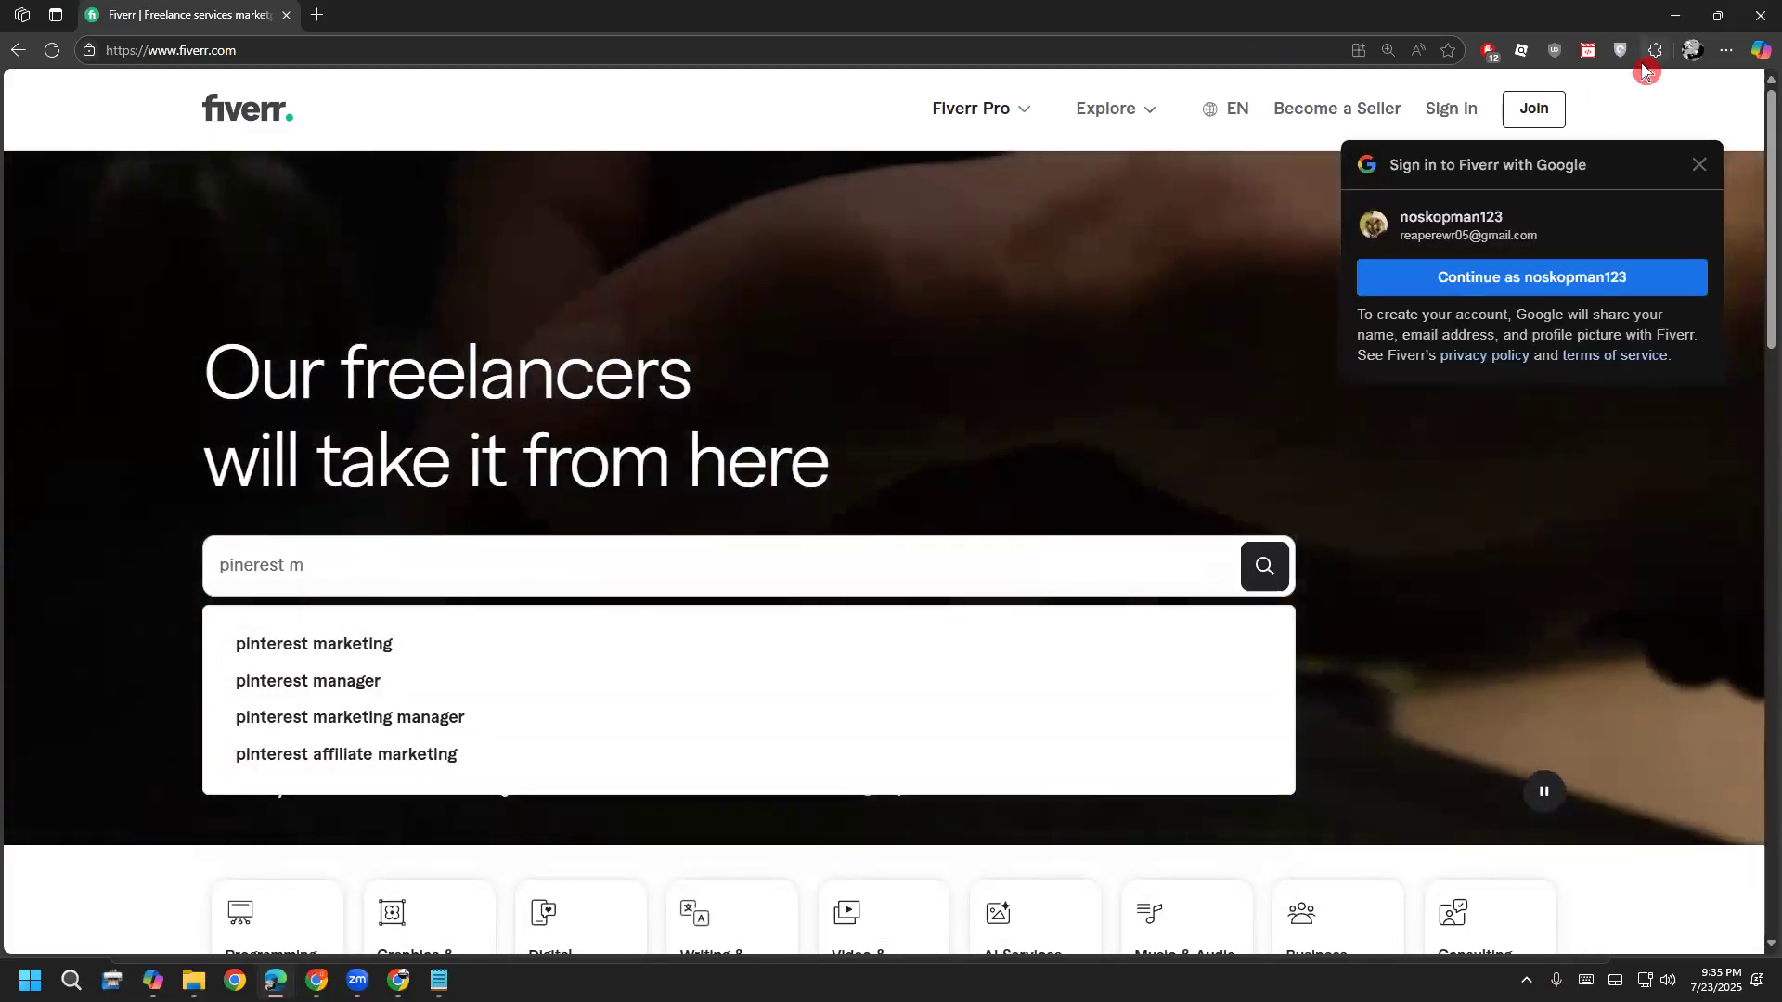
{"action": "left_click", "coordinate": [1655, 50]}
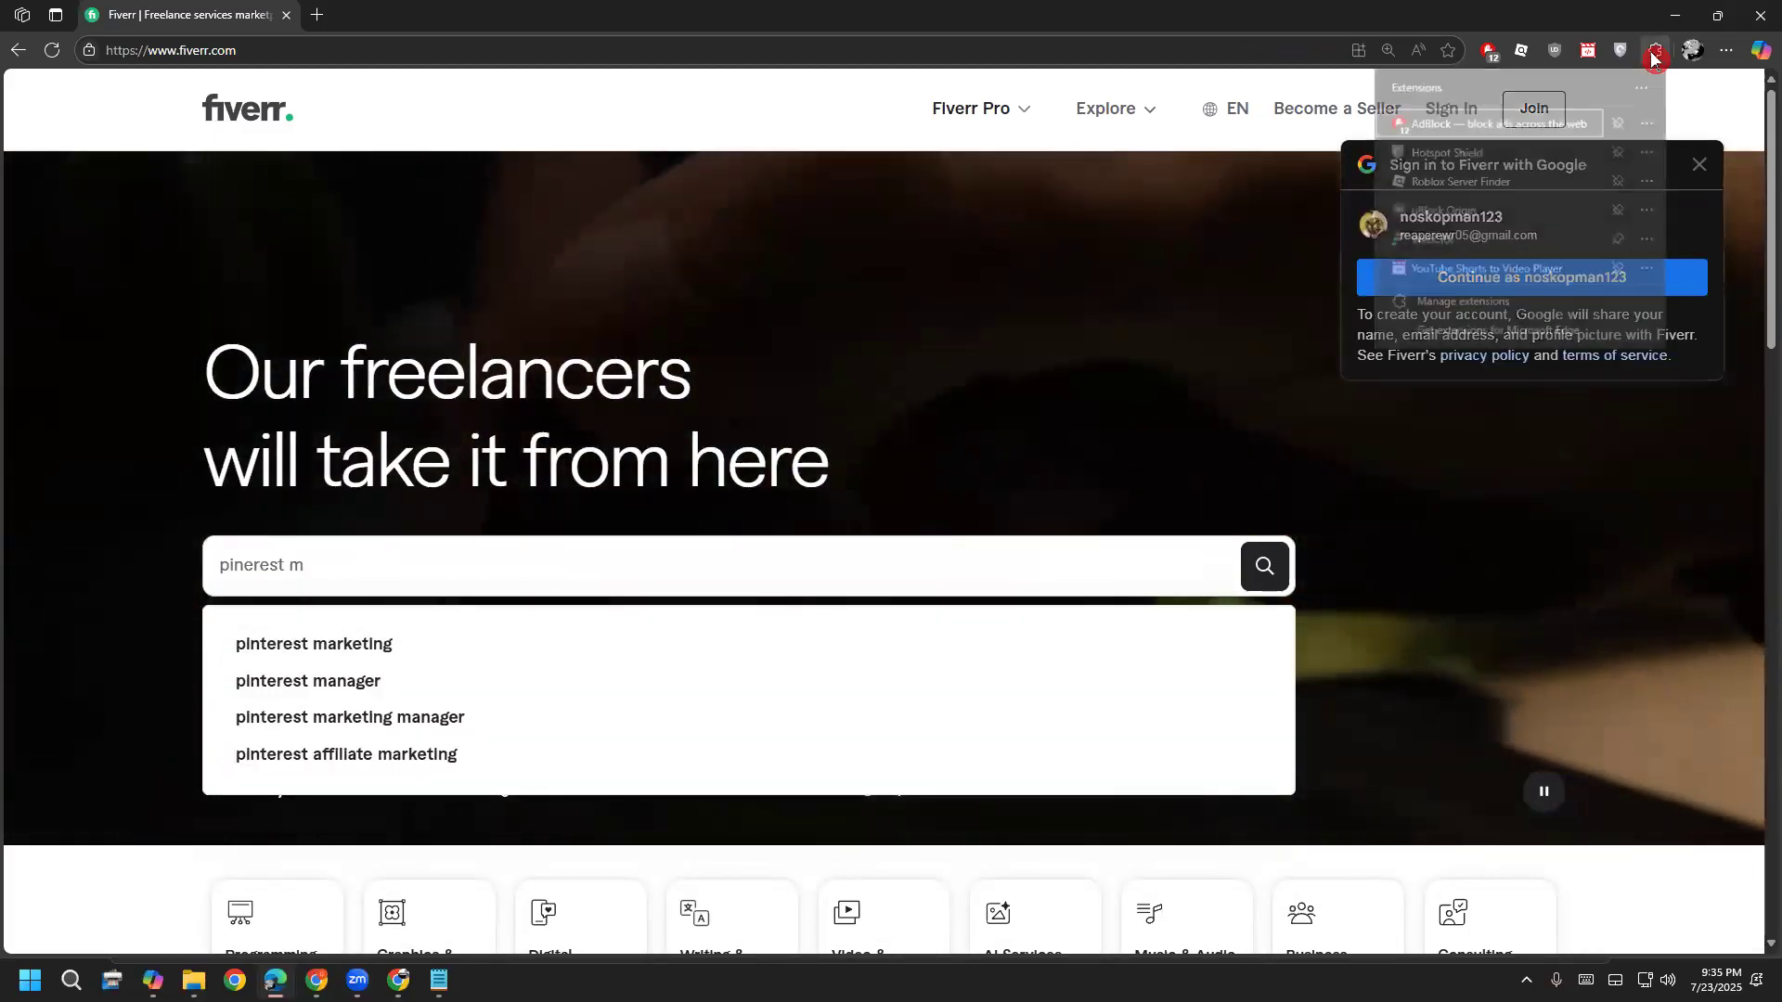
{"action": "left_click", "coordinate": [1401, 303]}
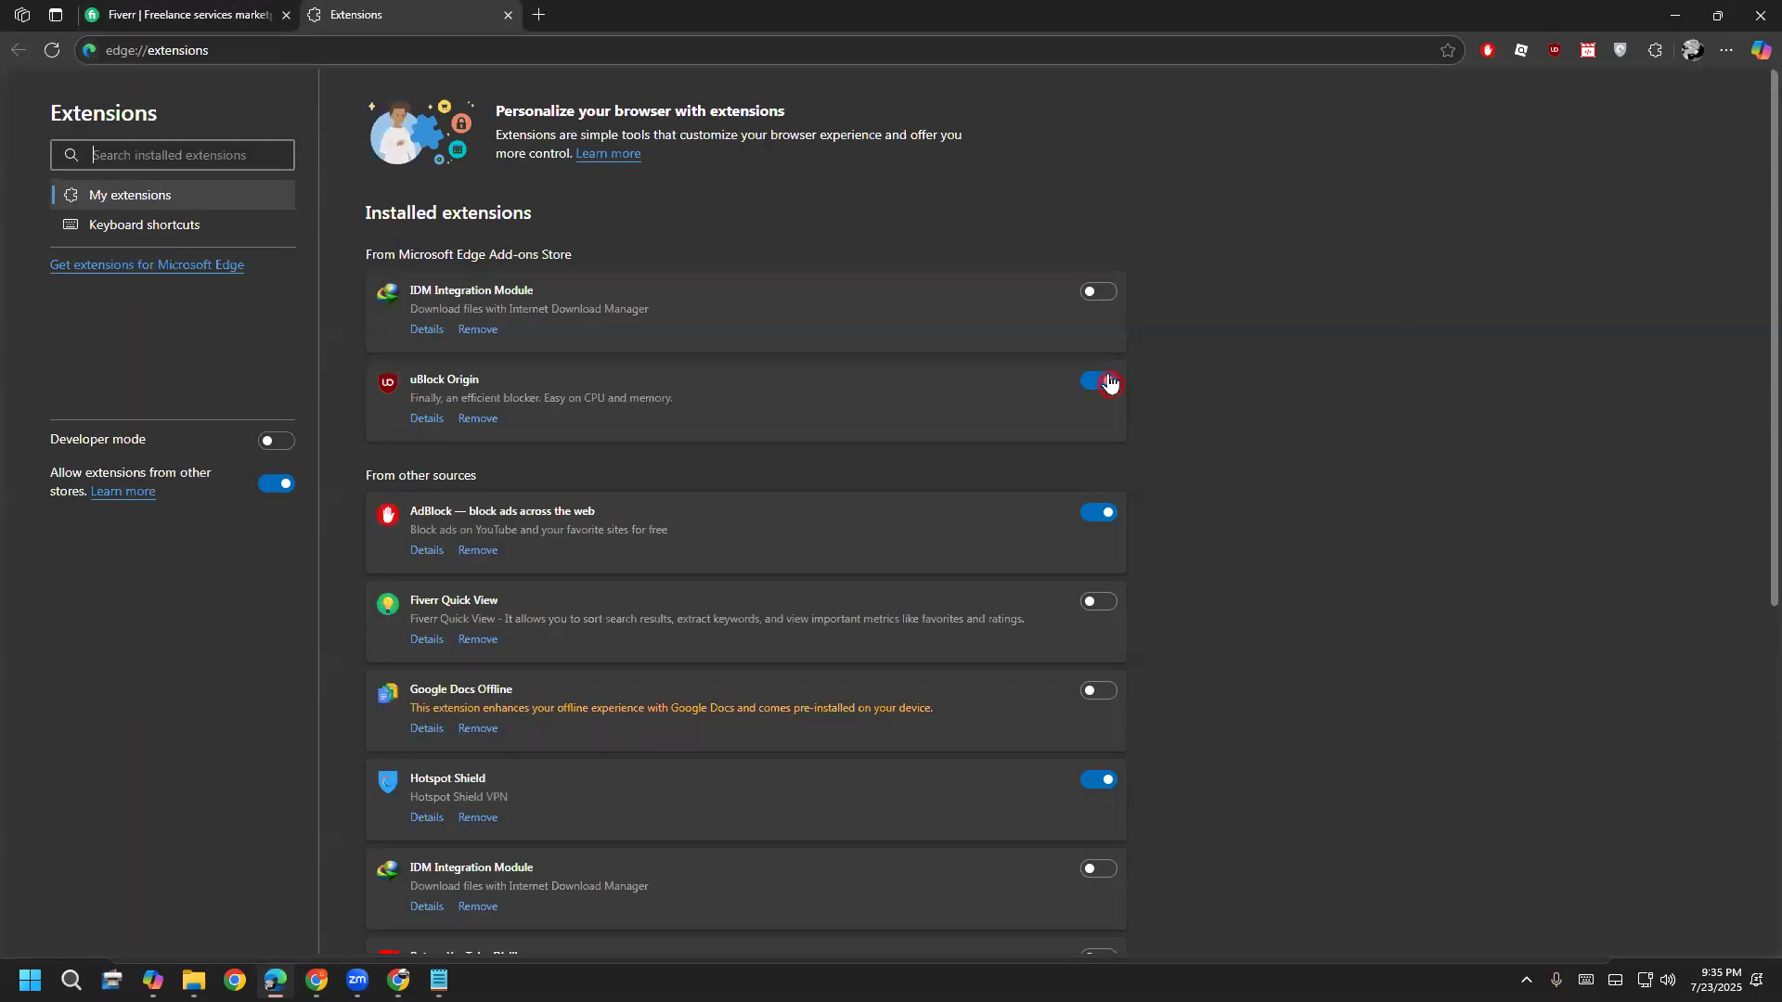
{"action": "left_click", "coordinate": [1101, 602]}
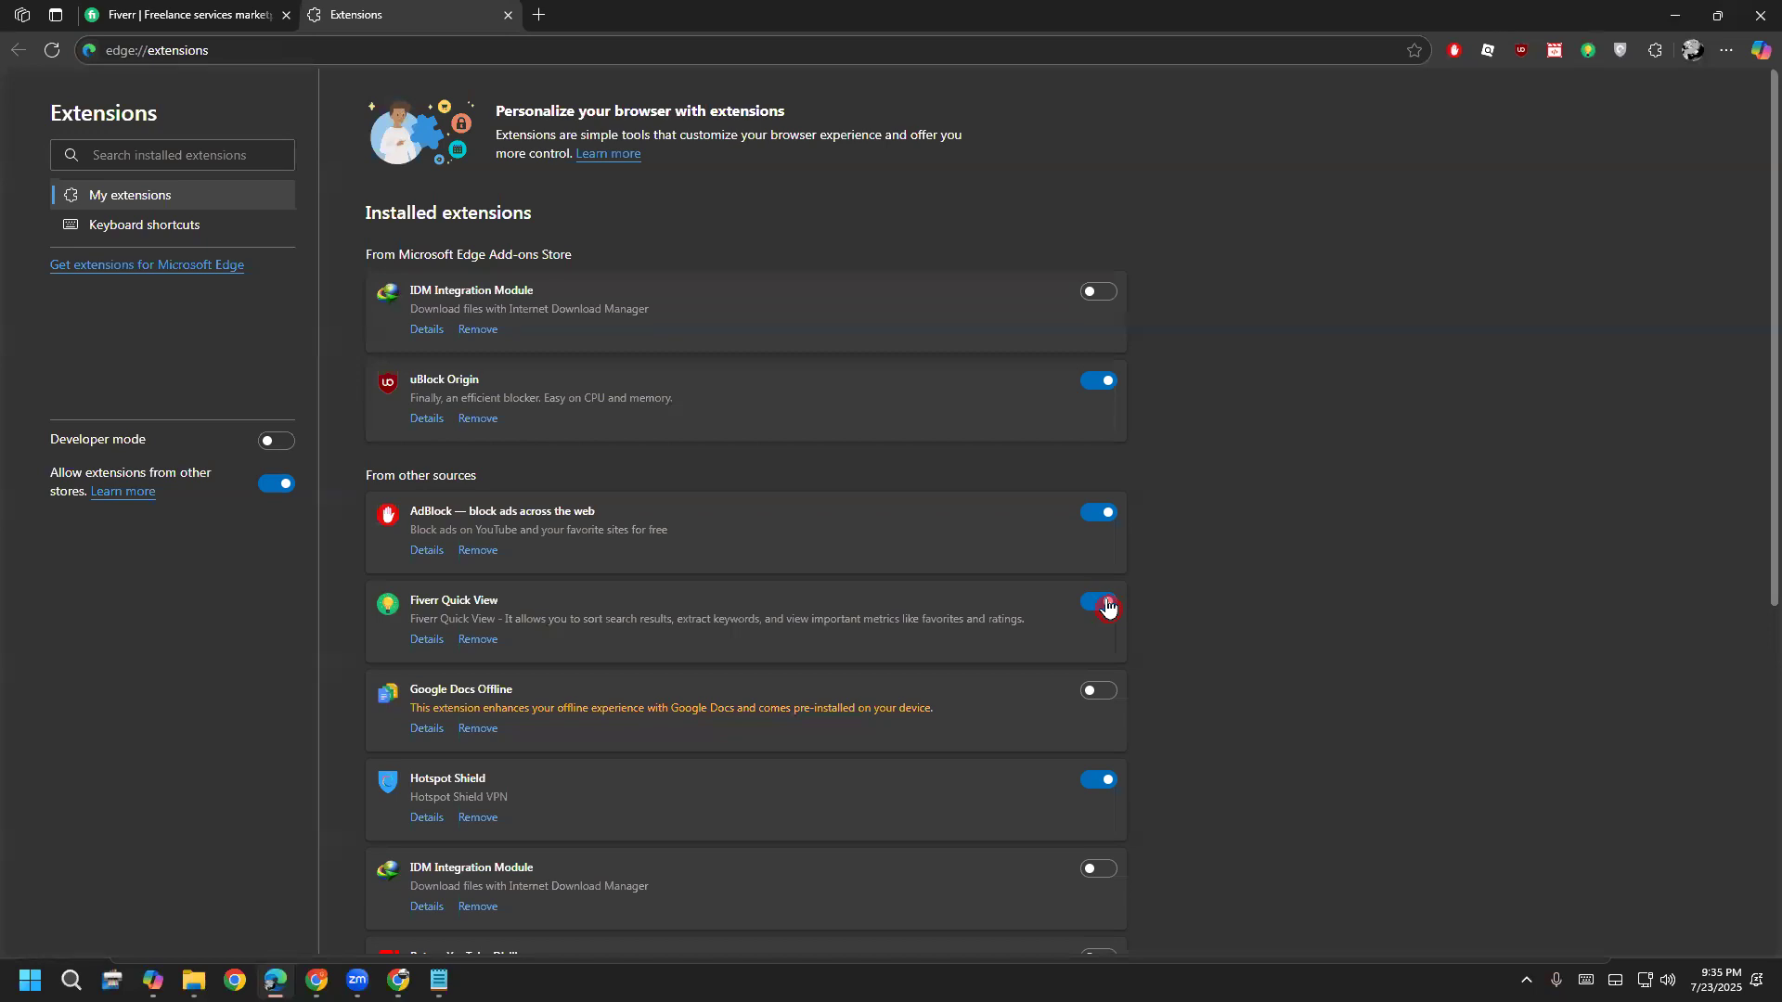
{"action": "left_click", "coordinate": [192, 15]}
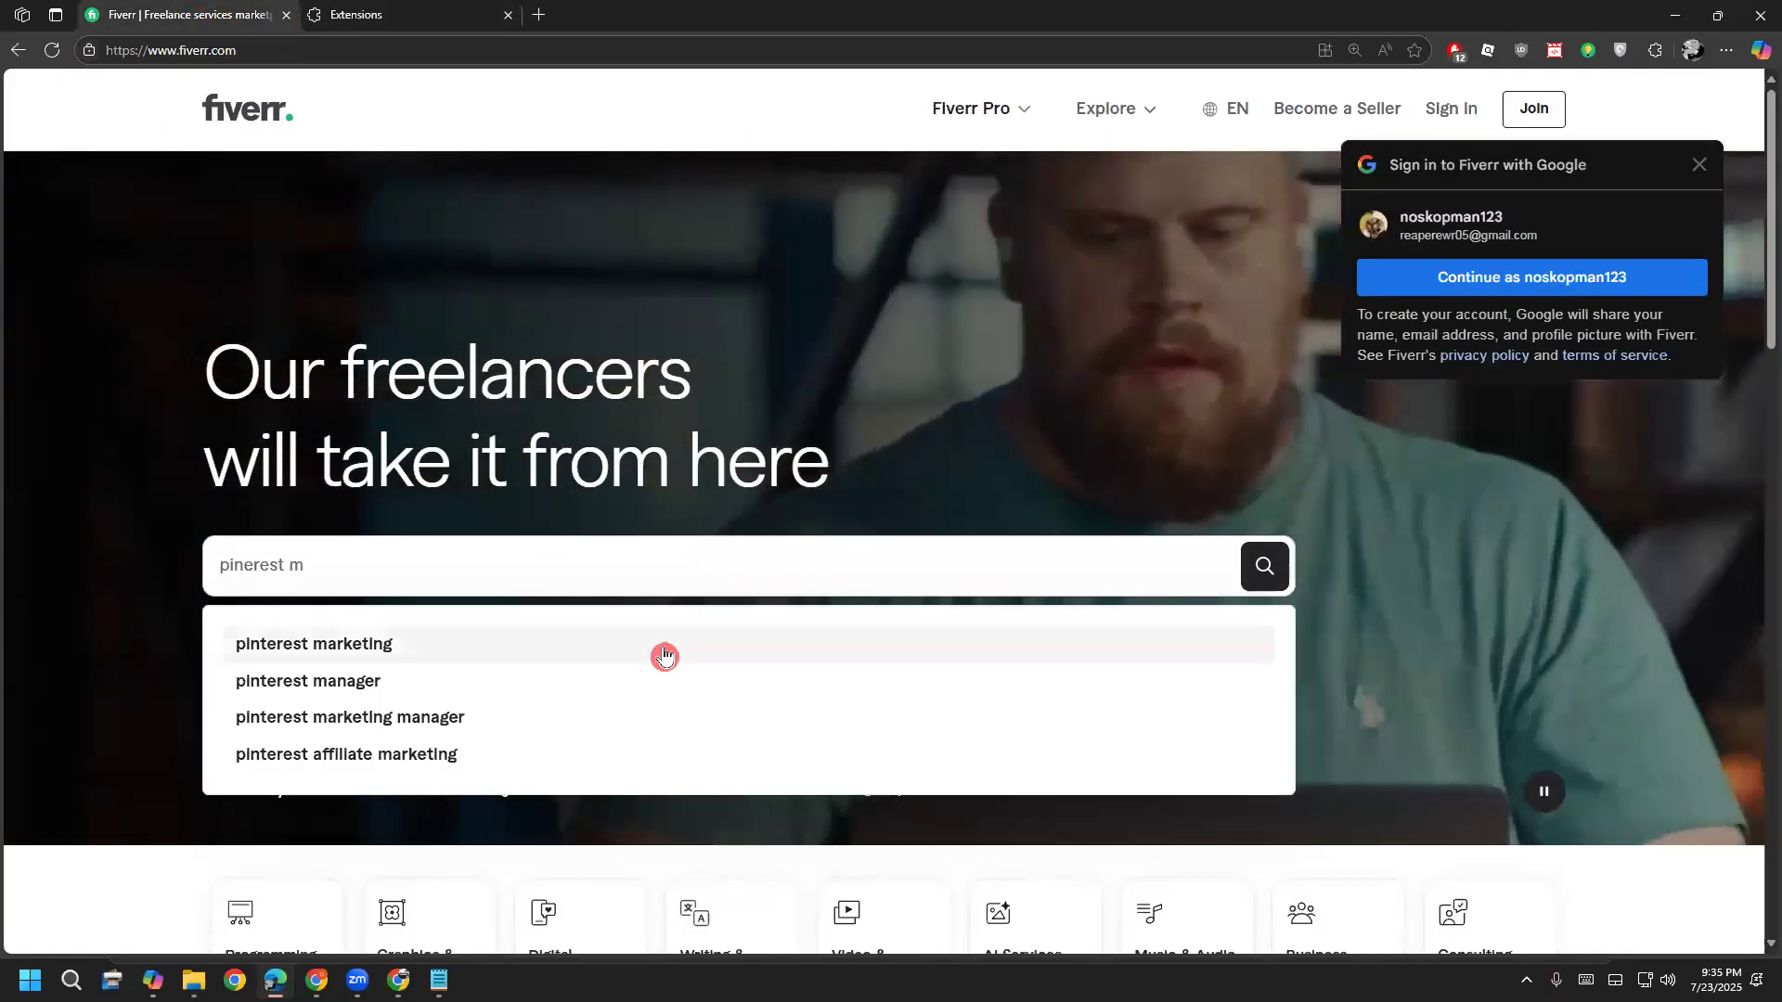
Search Fiverr for the suggested term "pinterest marketing" and show the Fiverr Quick View data on the results, dismissing the sign-in prompt
{"action": "left_click", "coordinate": [525, 654]}
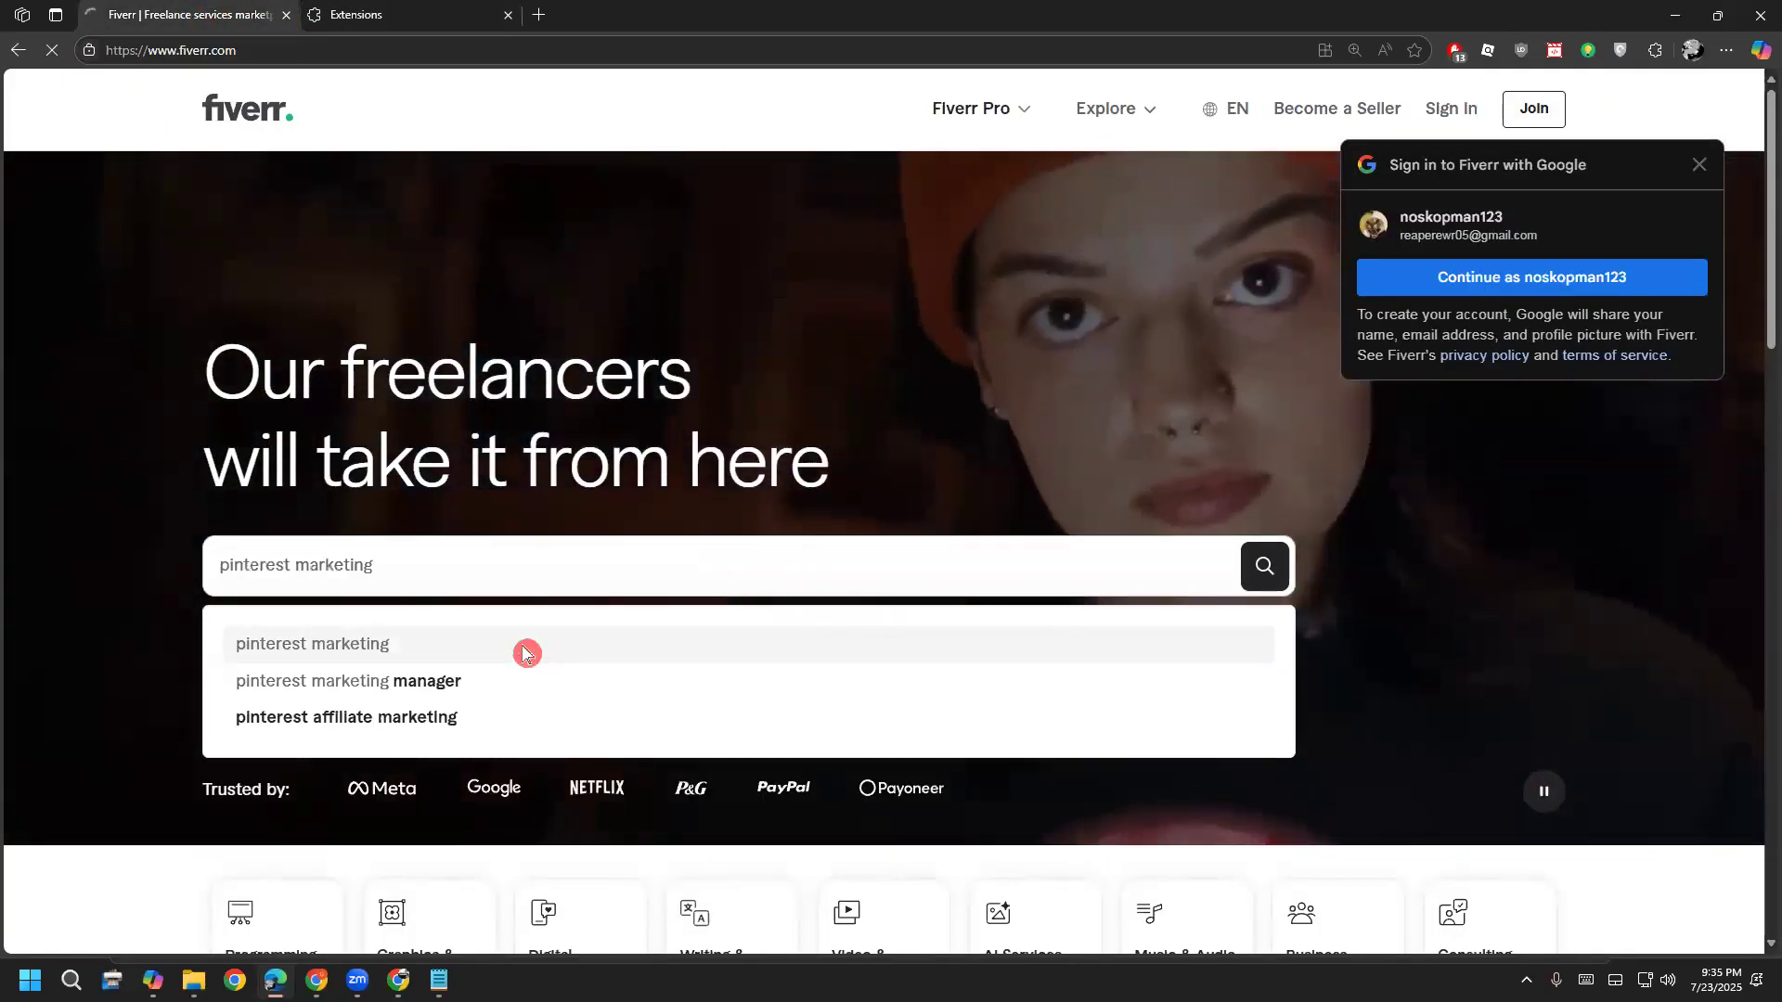
{"action": "scroll", "coordinate": [92, 812], "scroll_direction": "down", "scroll_amount": 6}
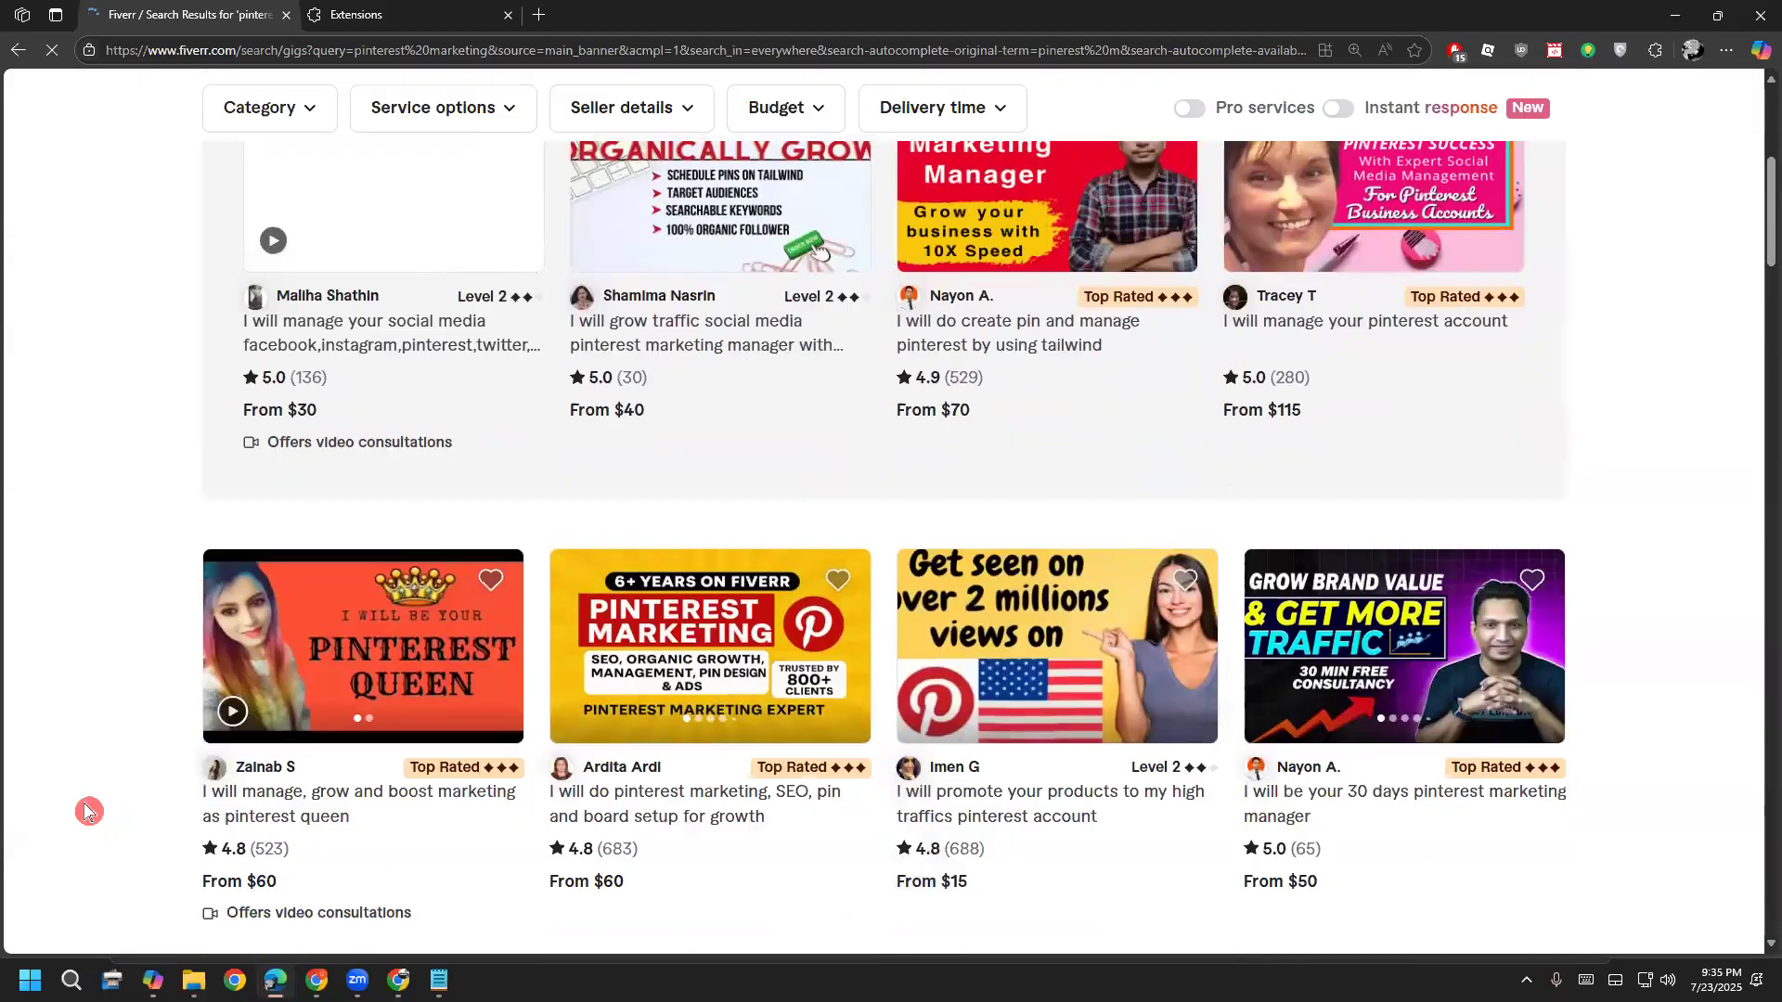
{"action": "scroll", "coordinate": [89, 812], "scroll_direction": "down", "scroll_amount": 1}
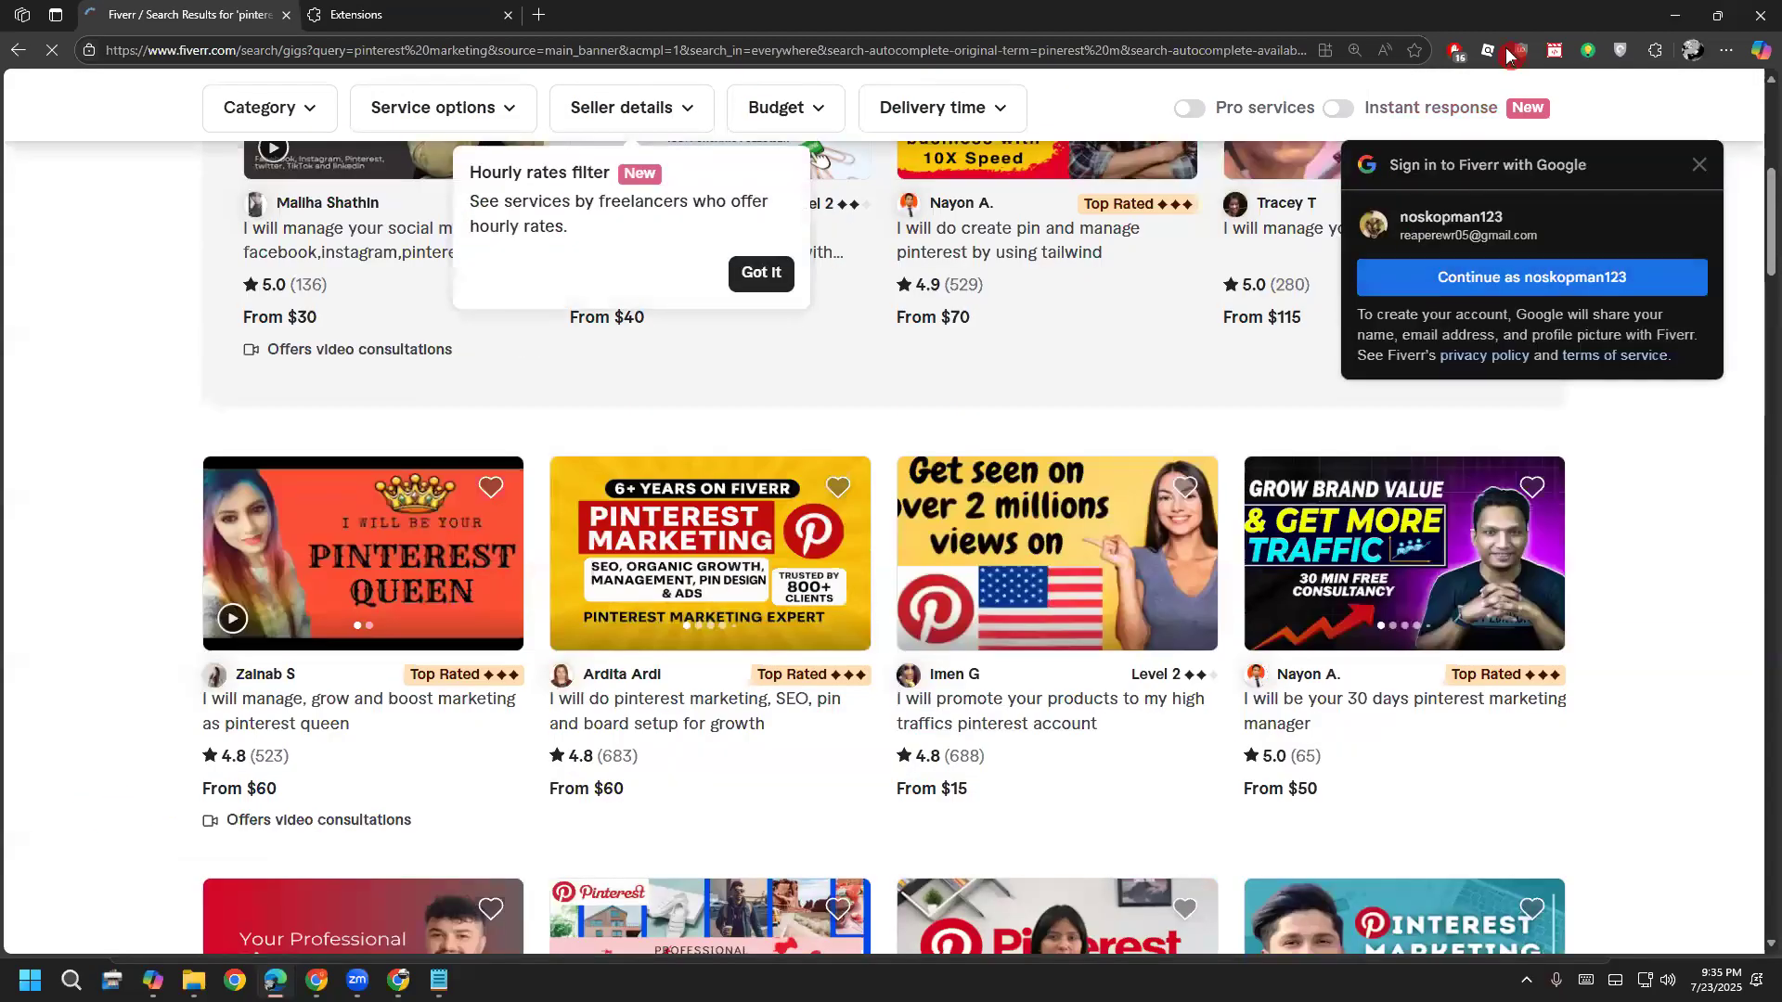
{"action": "left_click", "coordinate": [1586, 53]}
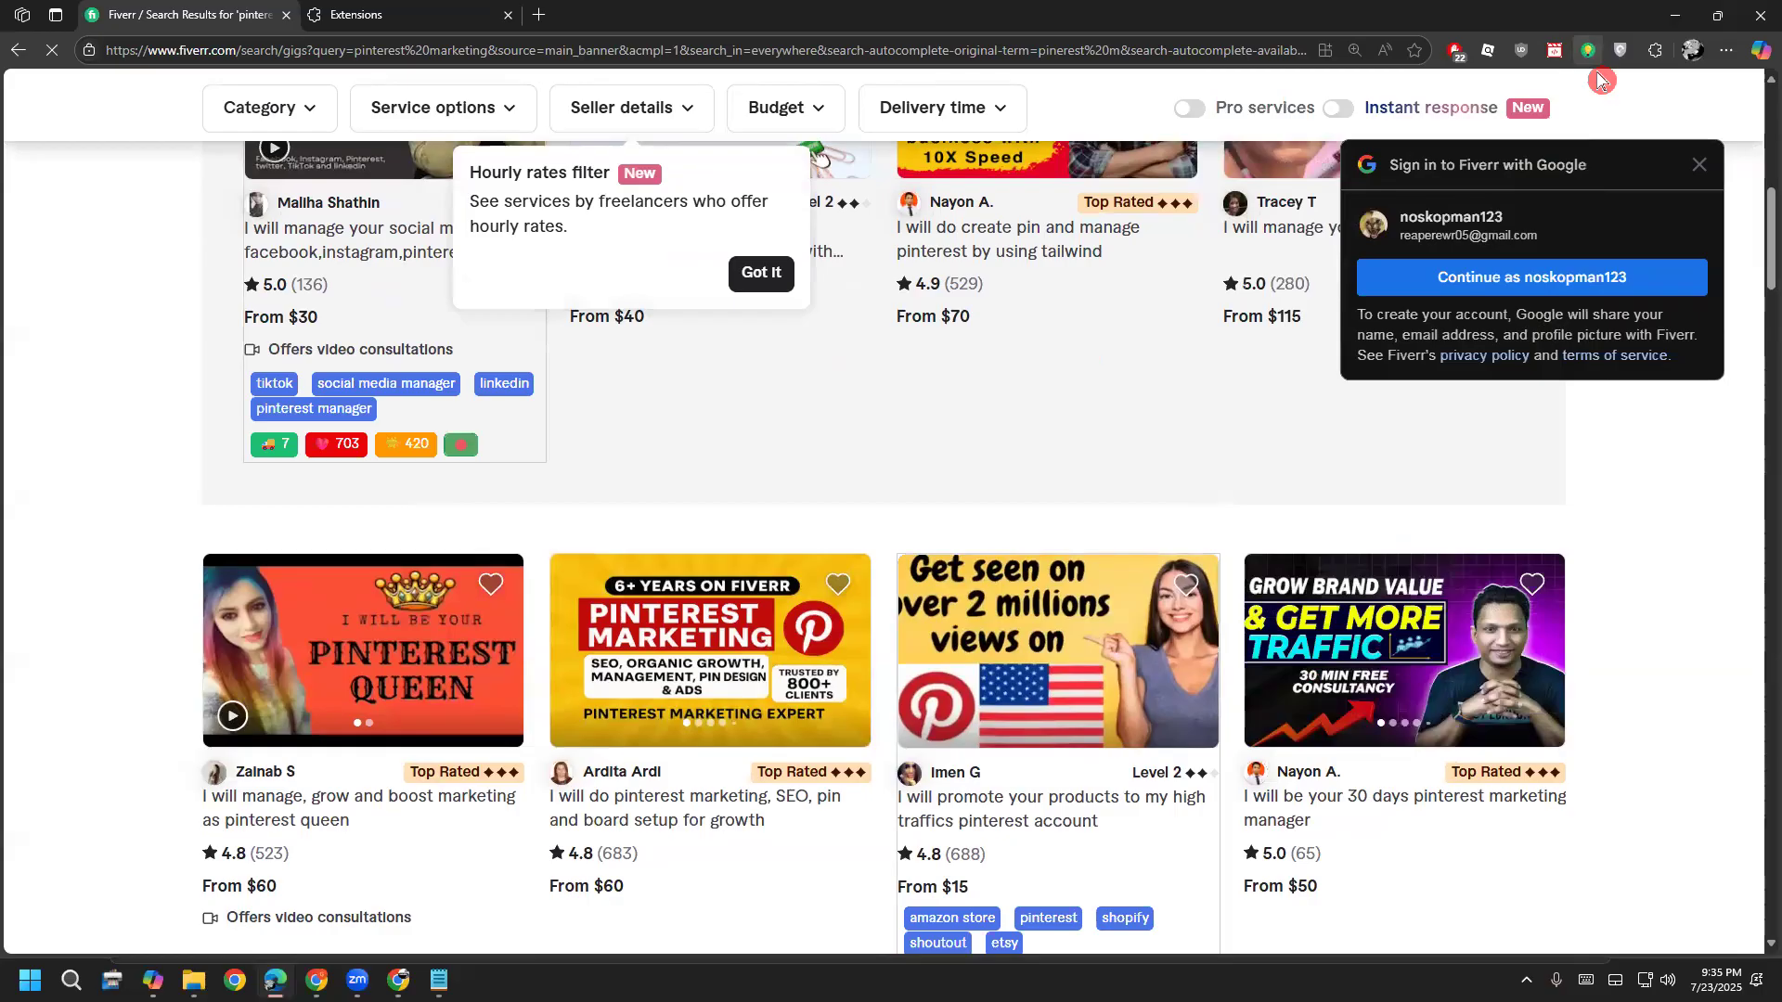
{"action": "left_click", "coordinate": [1697, 167]}
Look over the gigs' keyword tags and copy all Top Focus Keywords from the Fiverr Quick View summary
{"action": "scroll", "coordinate": [88, 704], "scroll_direction": "down", "scroll_amount": 5}
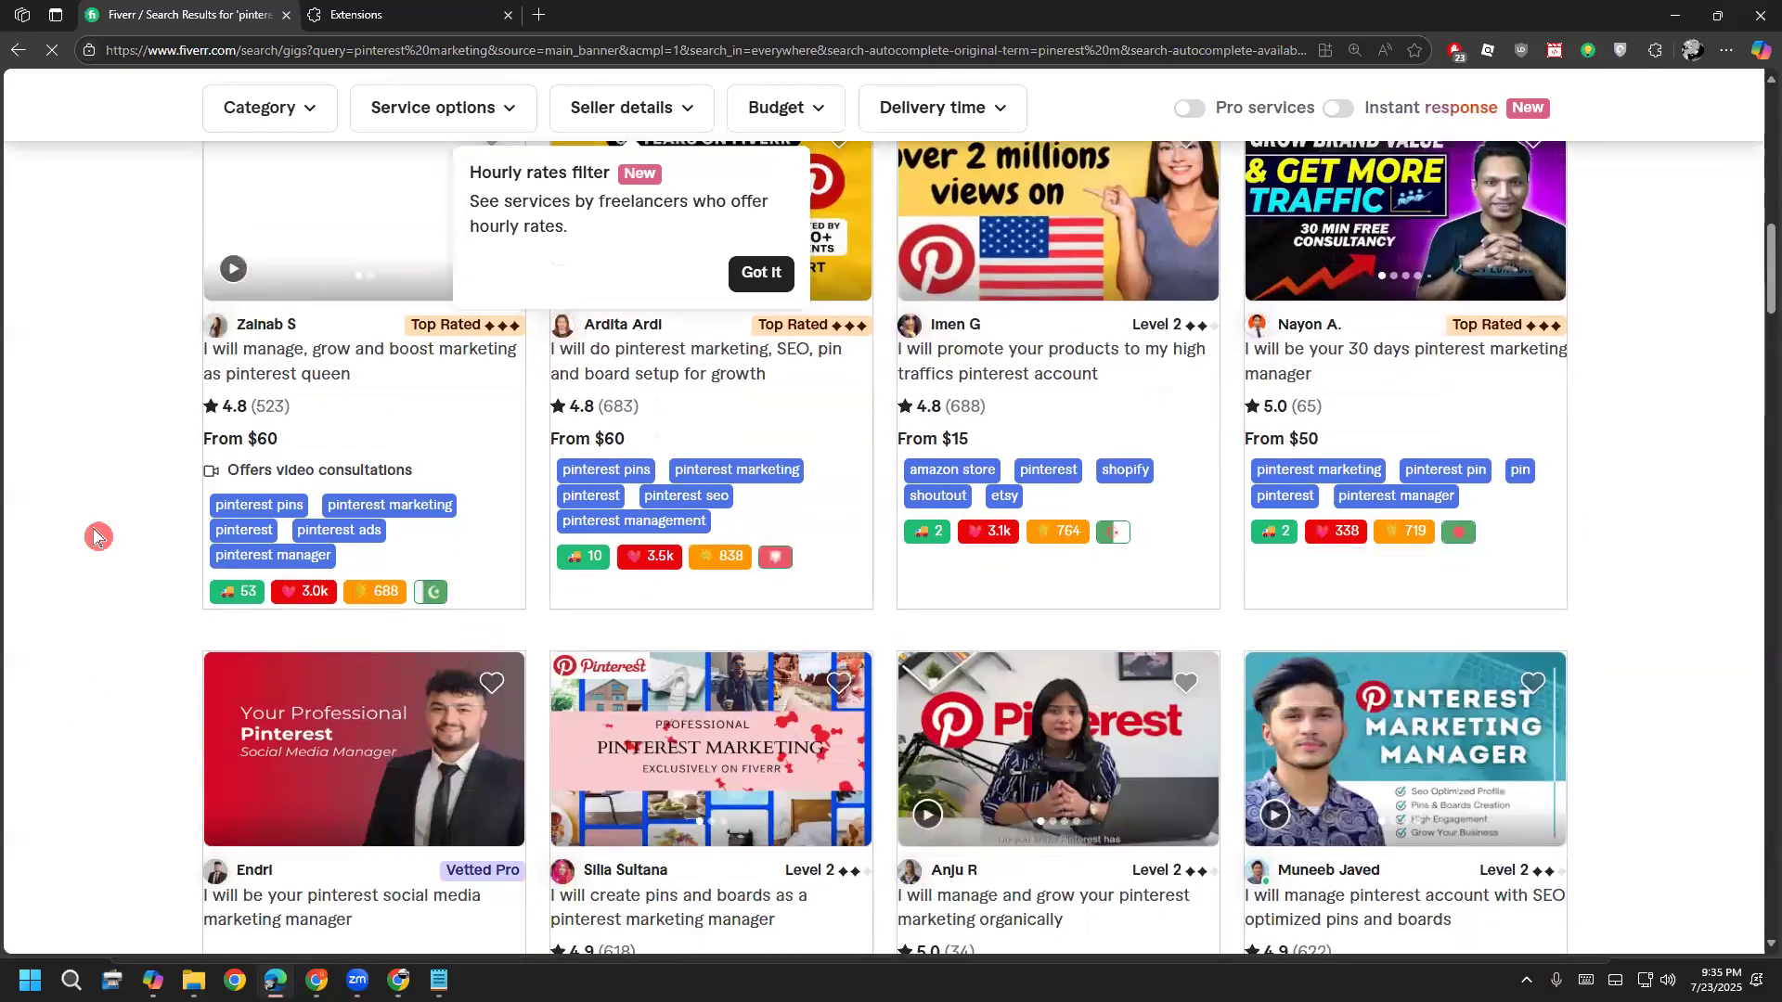
{"action": "scroll", "coordinate": [130, 802], "scroll_direction": "down", "scroll_amount": 1}
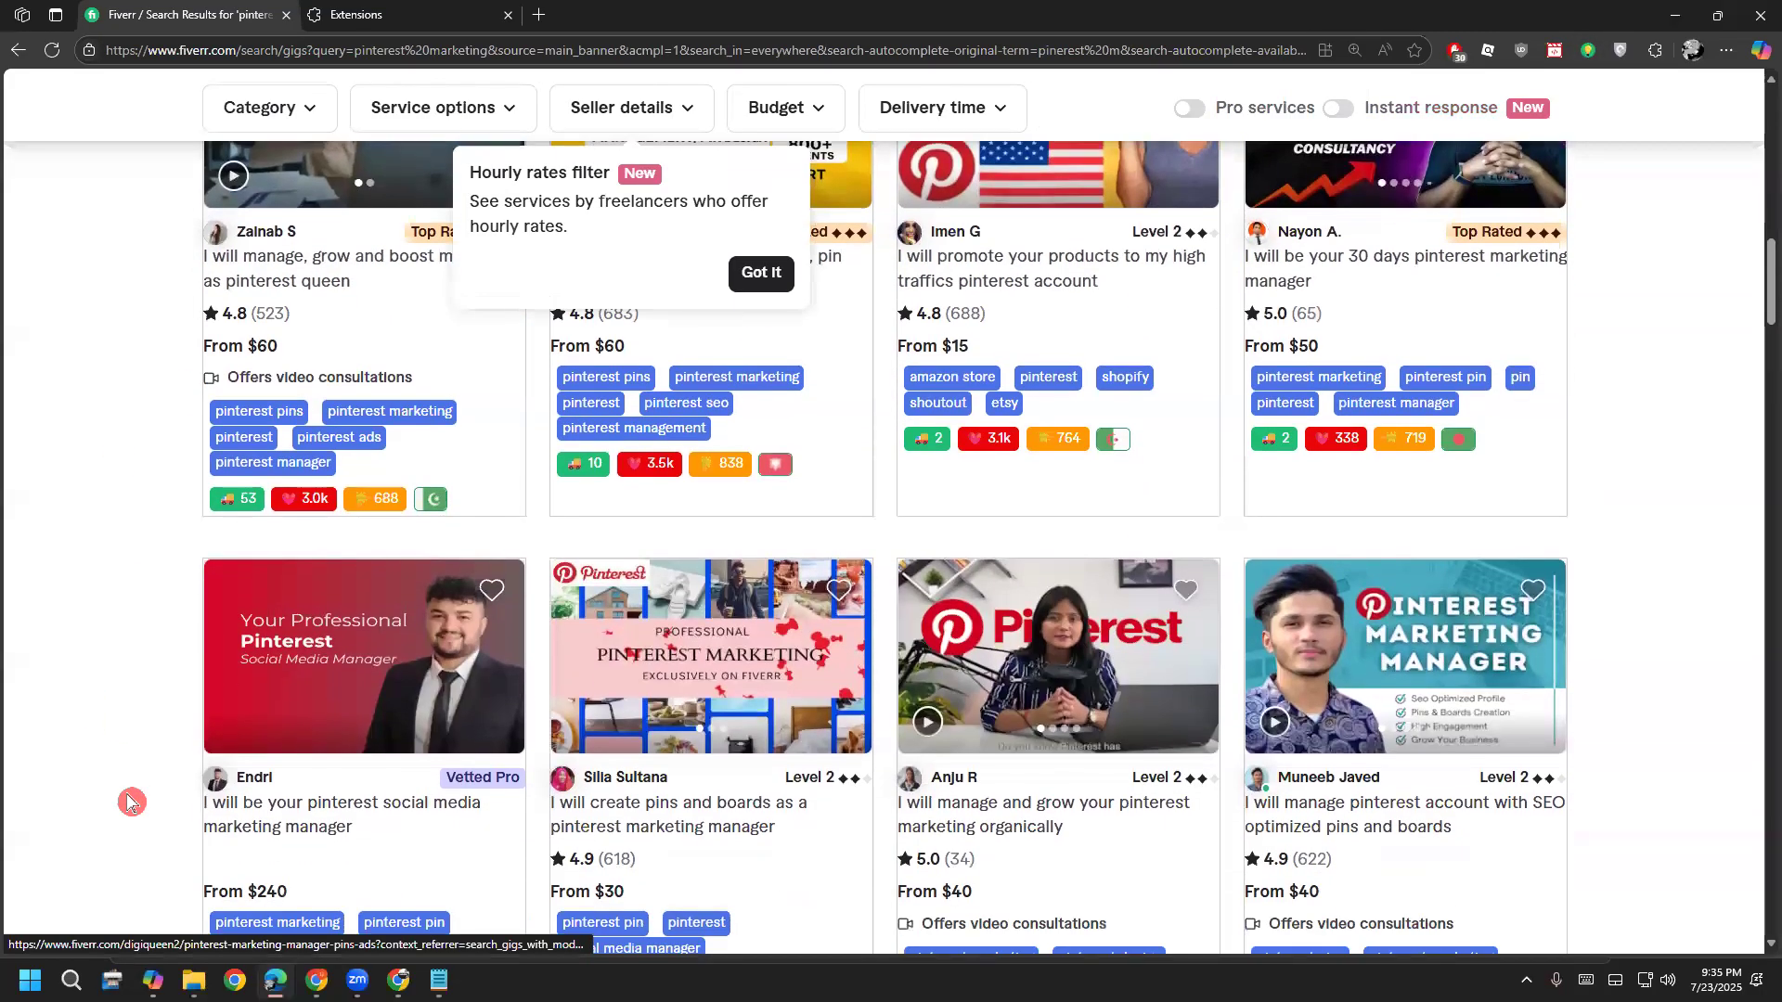
{"action": "scroll", "coordinate": [130, 802], "scroll_direction": "up", "scroll_amount": 10}
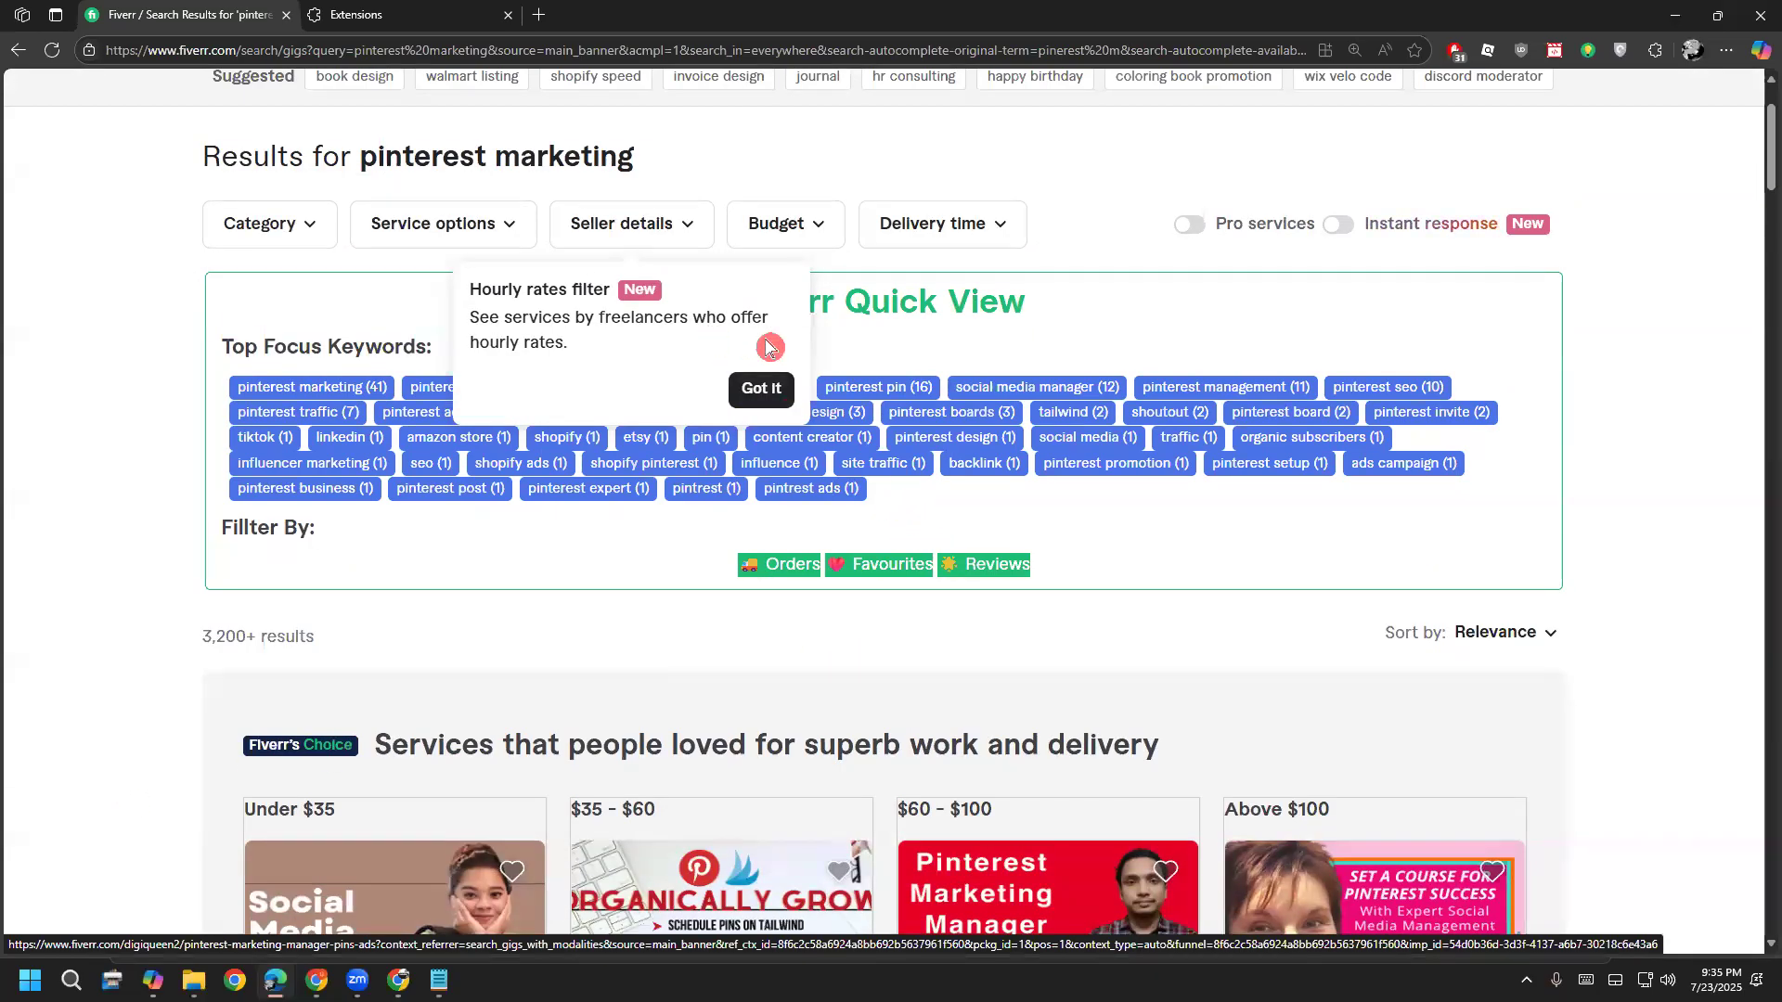
{"action": "left_click_drag", "start_coordinate": [872, 501], "coordinate": [204, 399]}
{"action": "right_click", "coordinate": [297, 399]}
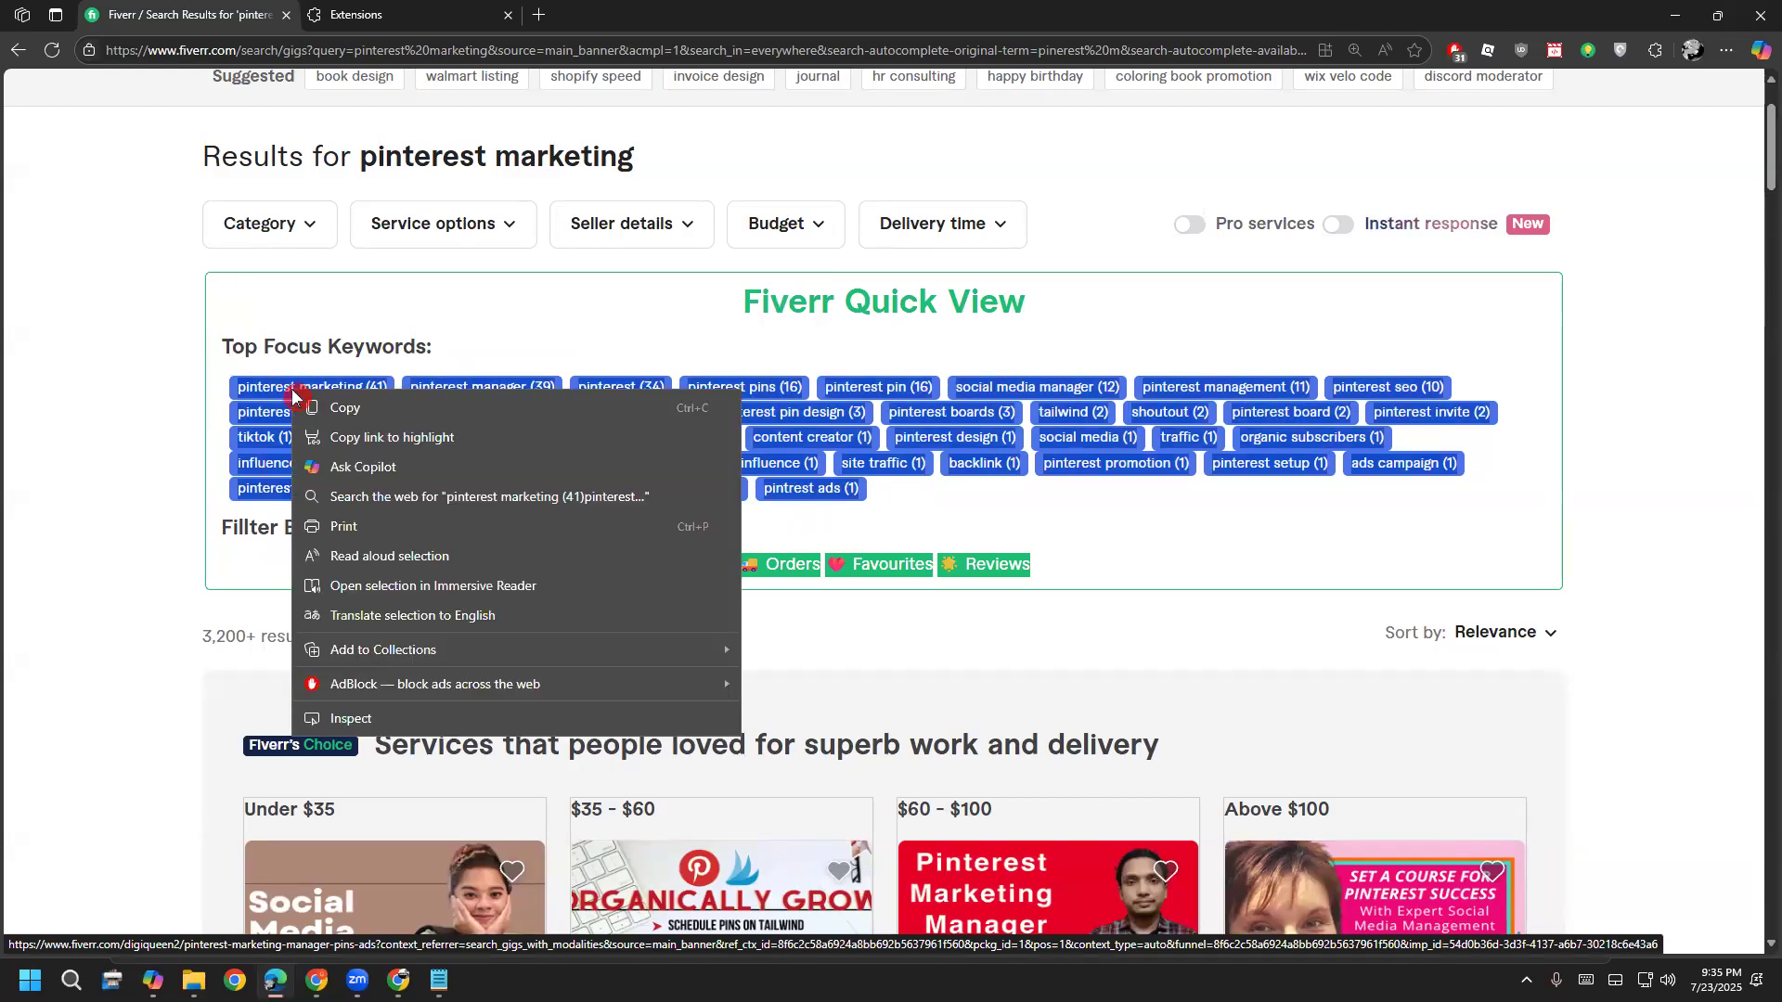
{"action": "left_click", "coordinate": [343, 409]}
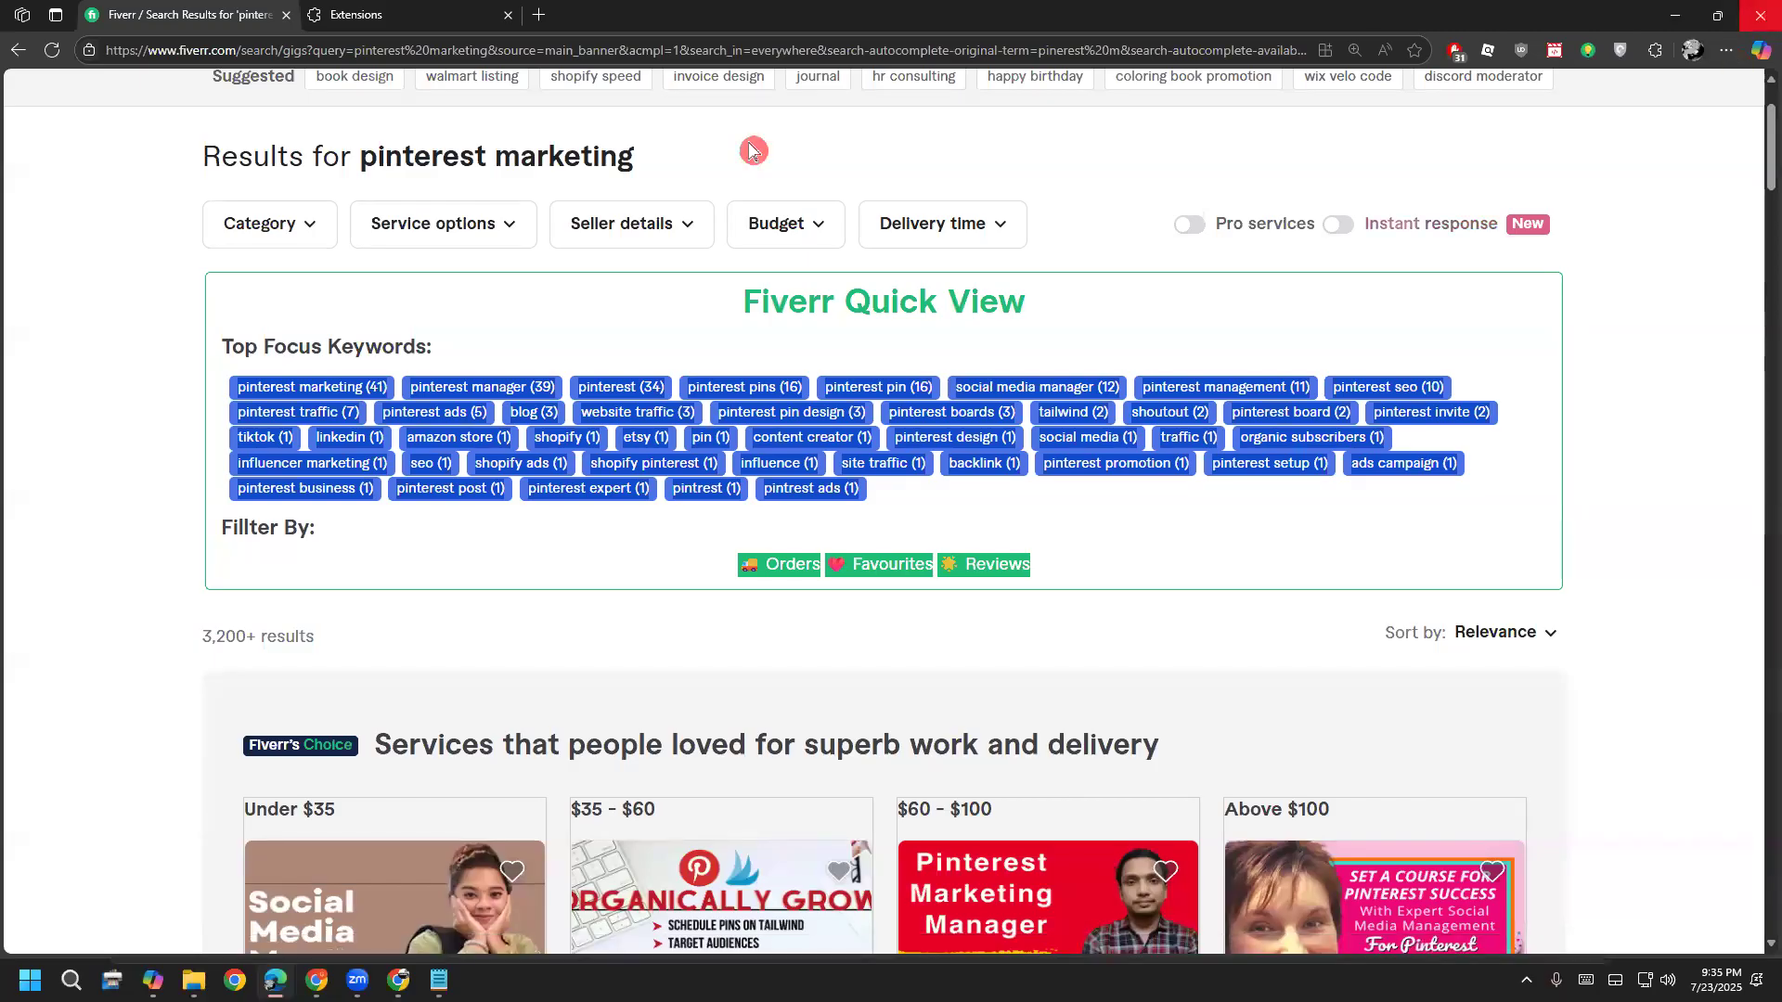
{"action": "key", "text": "alt+Tab"}
{"action": "key", "text": "ctrl+t"}
{"action": "type", "text": "c"}
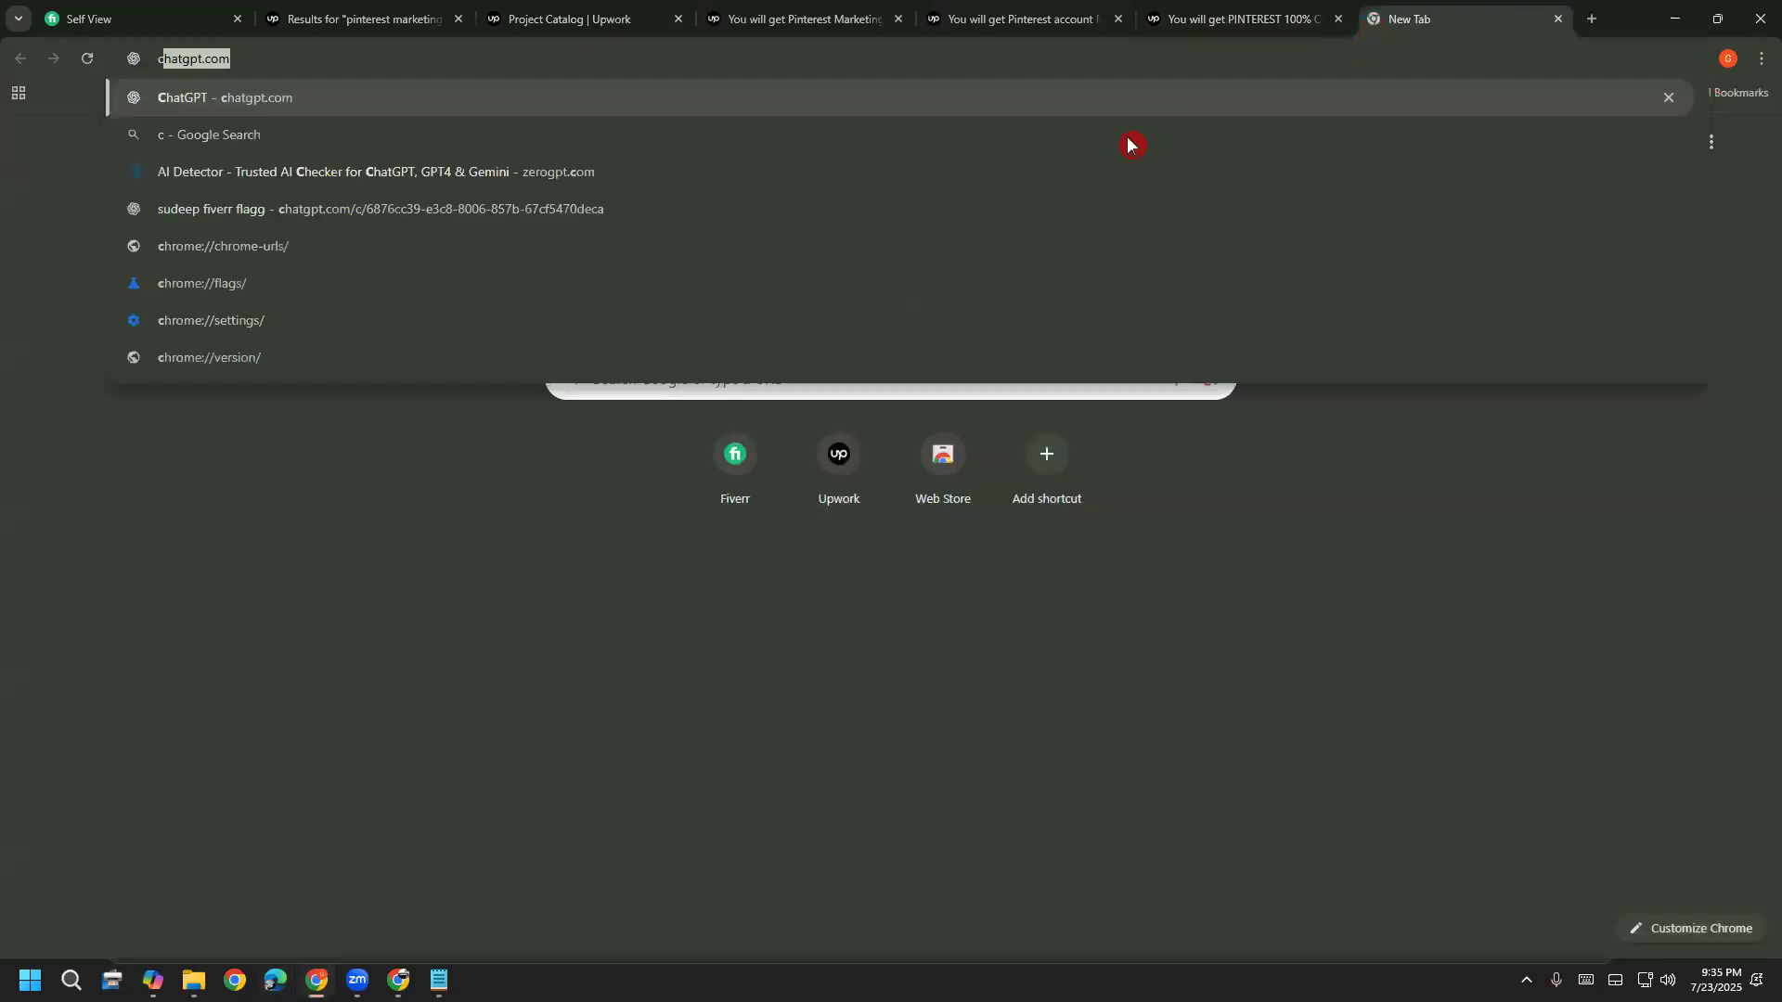
{"action": "left_click", "coordinate": [311, 109]}
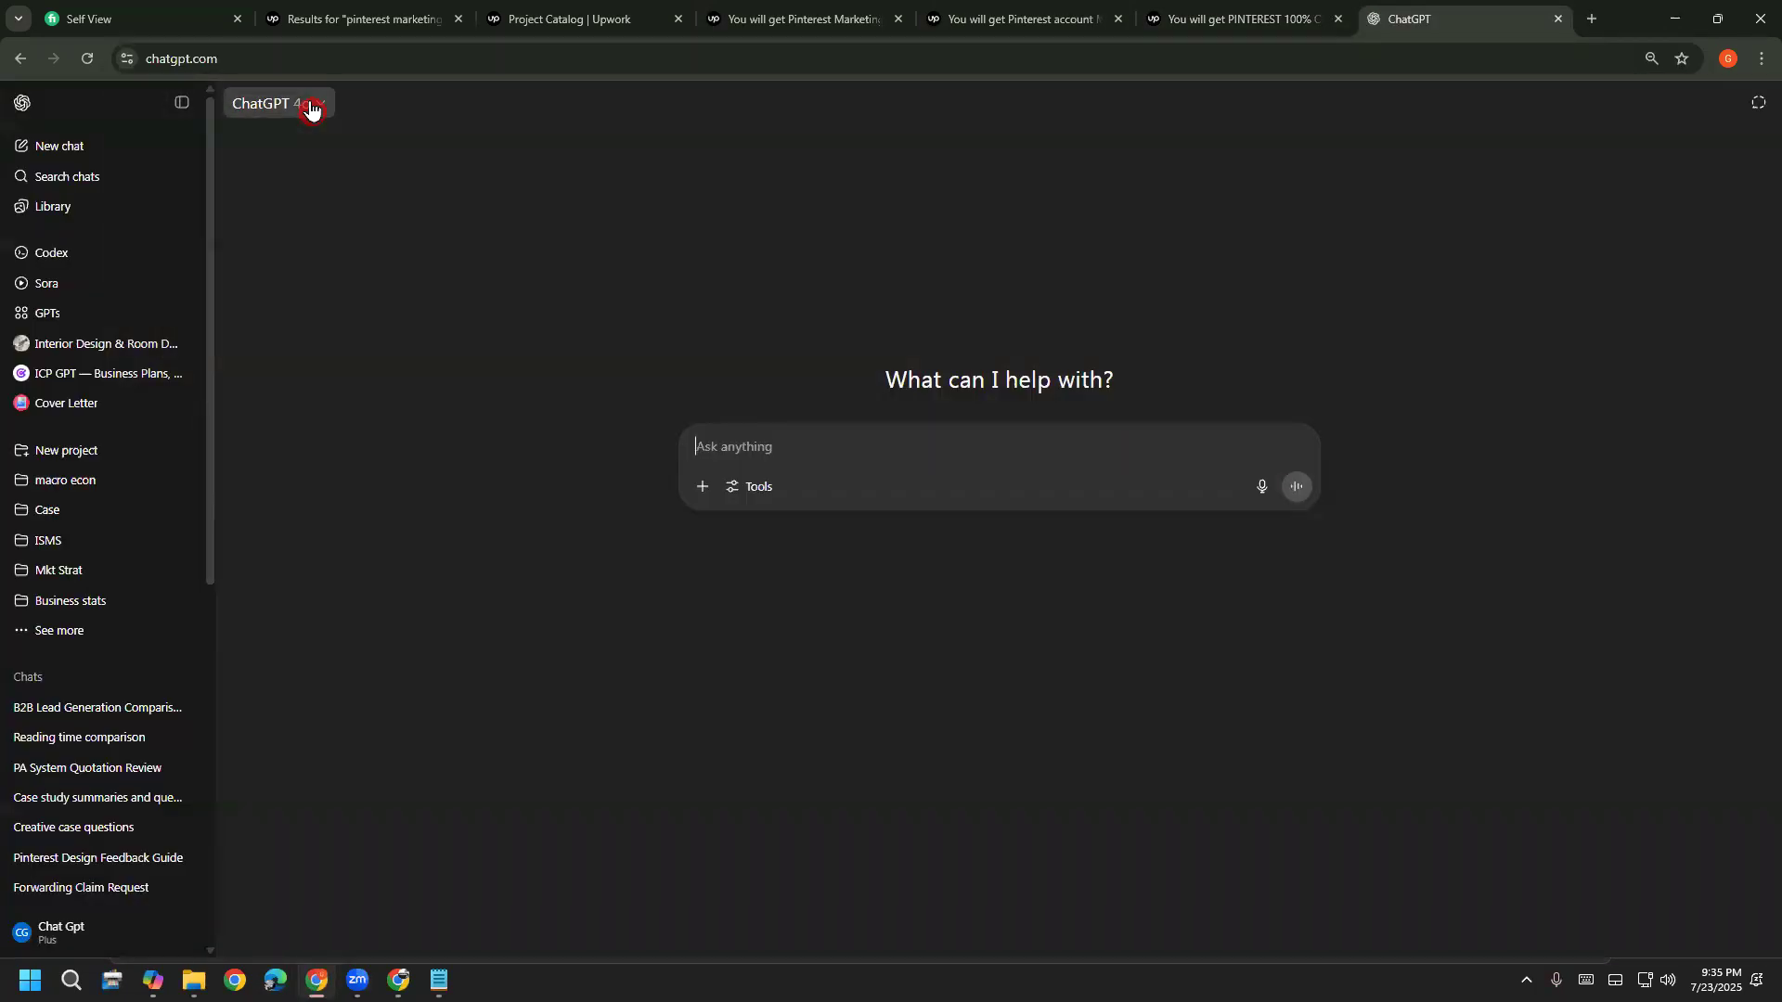
{"action": "left_click", "coordinate": [1559, 19]}
Switch to the other Chrome window and open ChatGPT in a new tab
{"action": "left_click", "coordinate": [317, 981]}
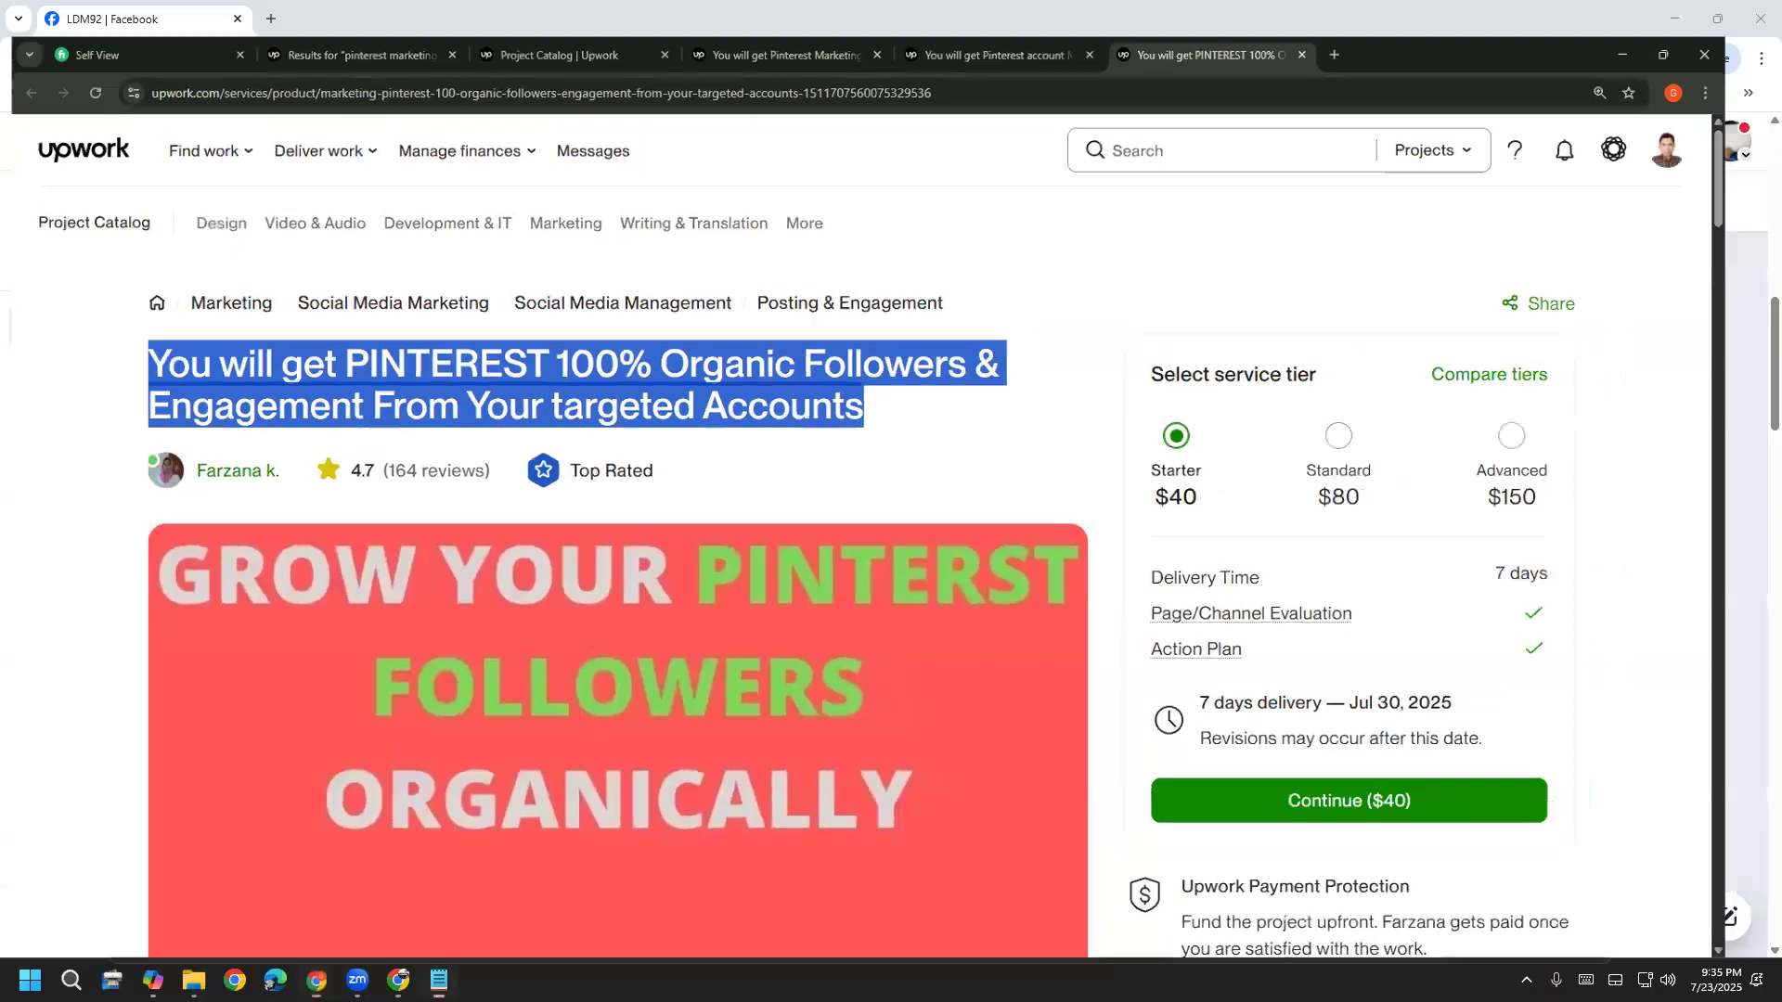
{"action": "left_click", "coordinate": [317, 981]}
{"action": "left_click", "coordinate": [317, 981]}
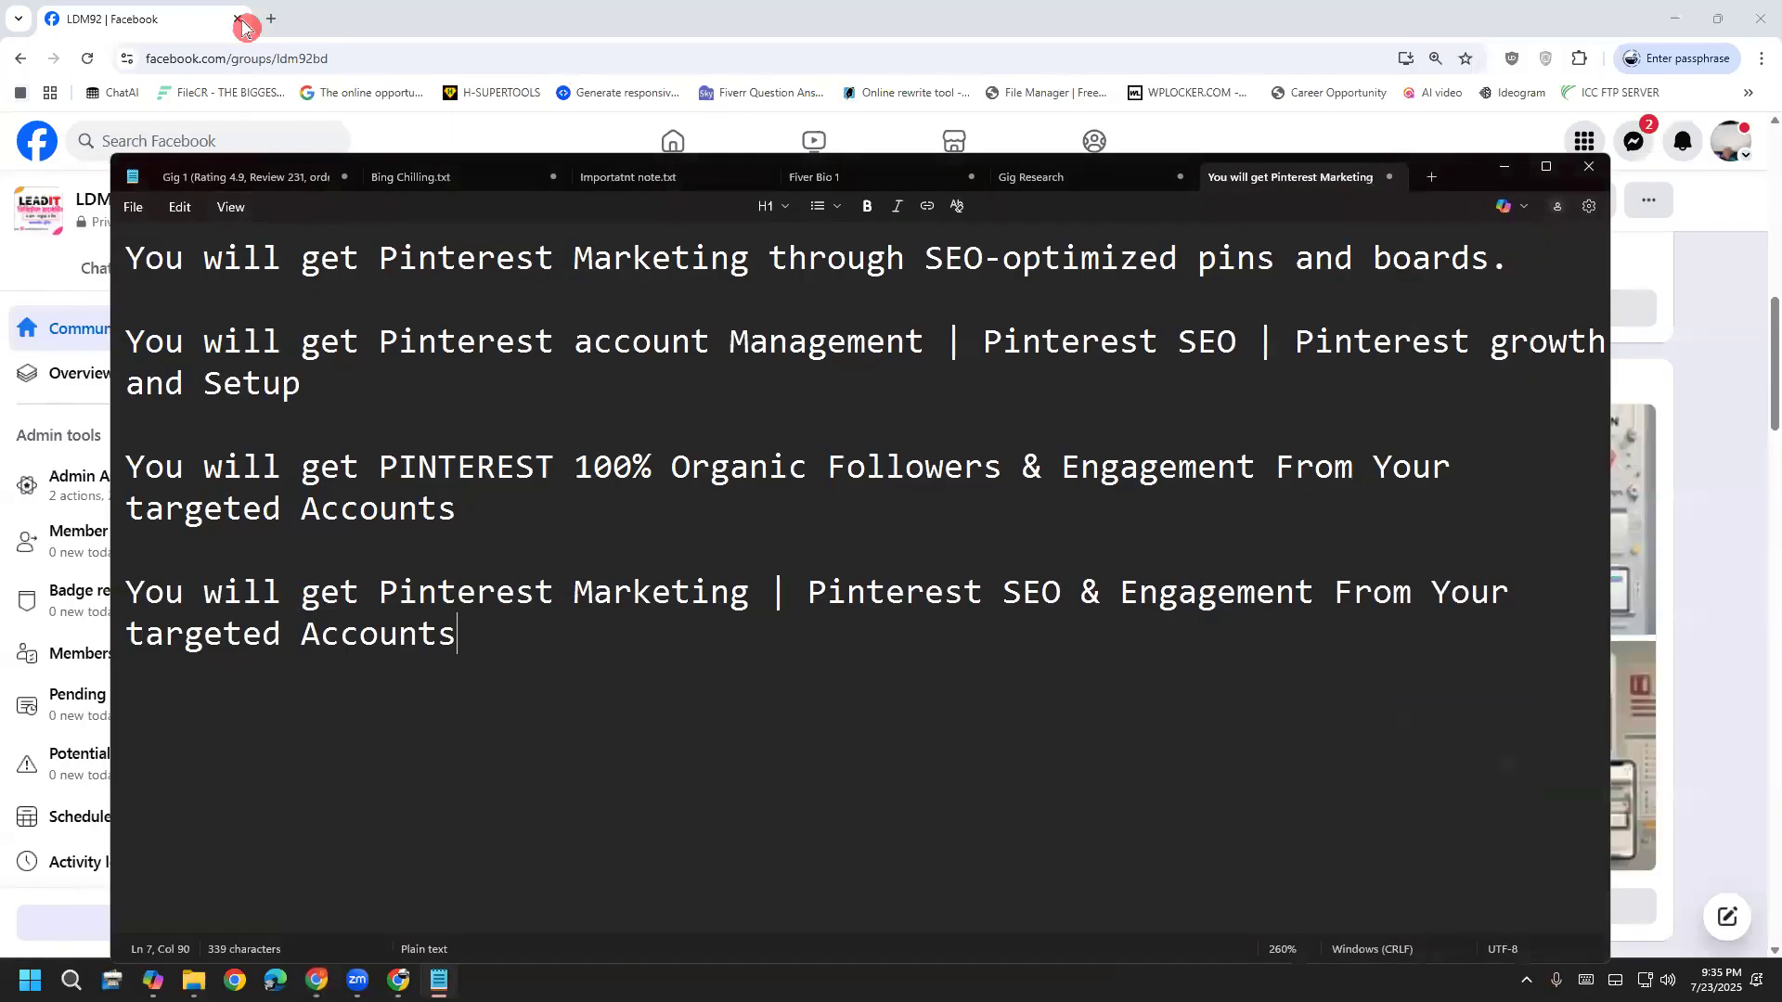
{"action": "left_click", "coordinate": [271, 19]}
{"action": "type", "text": "c"}
{"action": "left_click", "coordinate": [324, 141]}
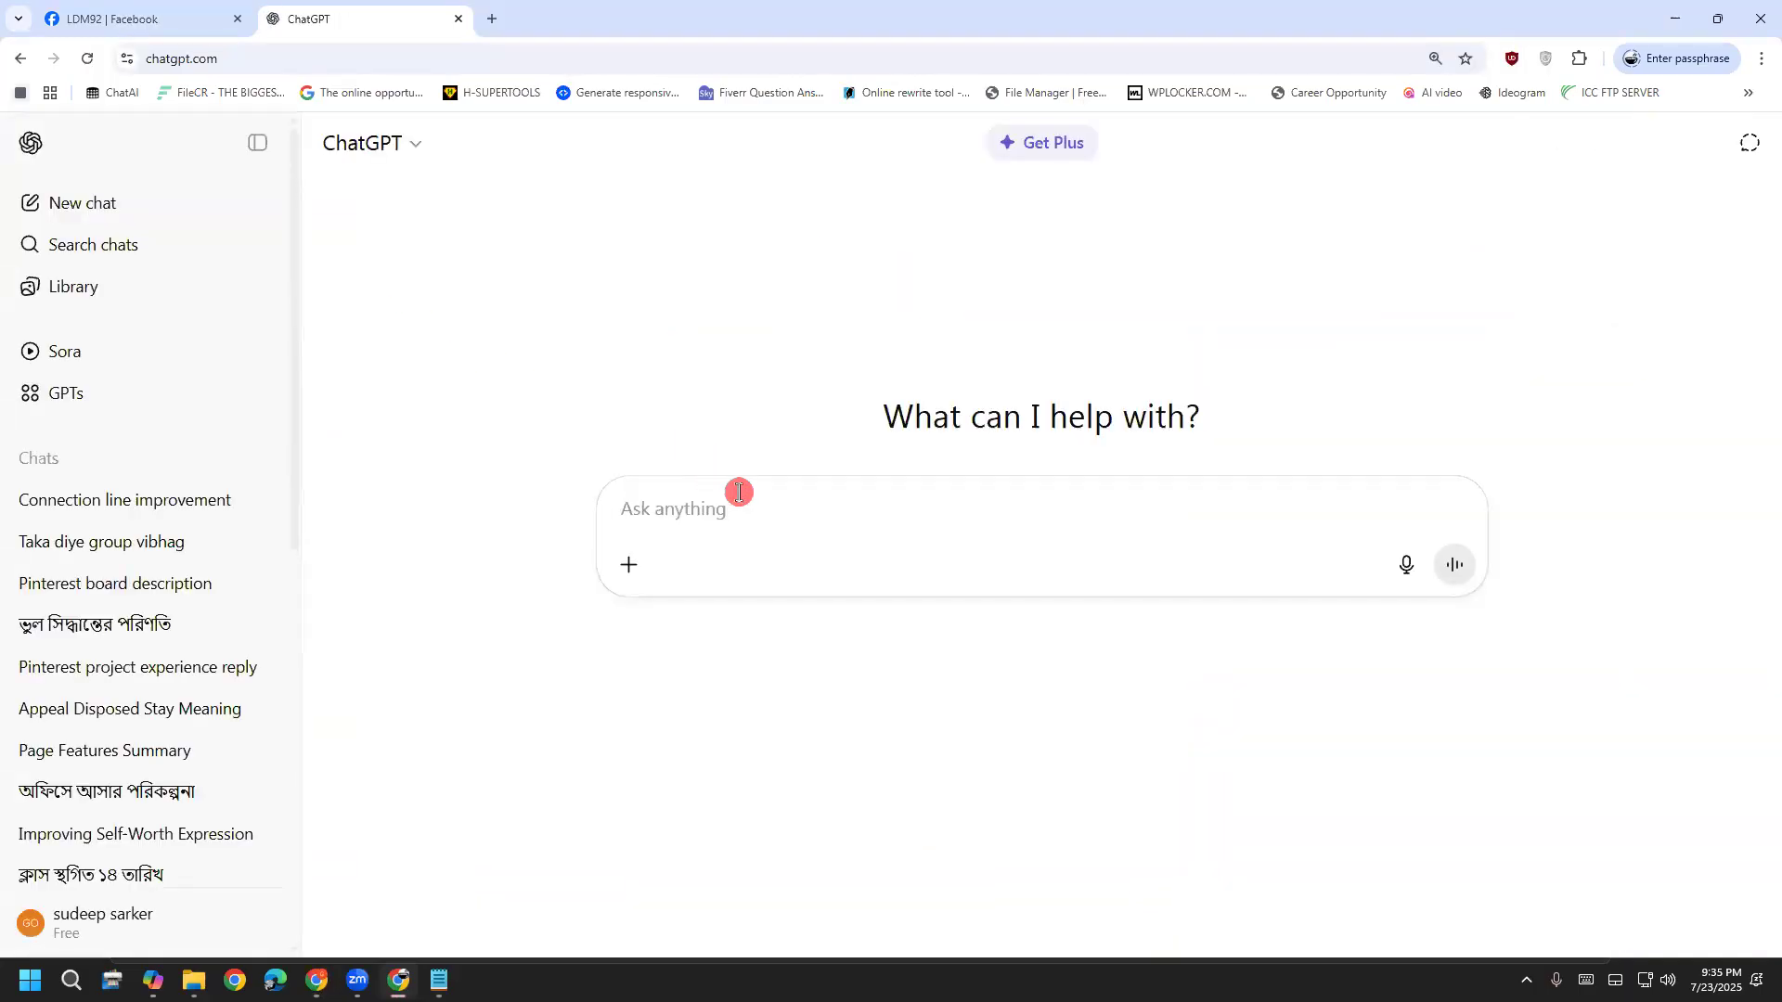
Paste the copied Fiverr keywords into ChatGPT and ask for "all keyword without number and with seimicolon (;)"
{"action": "key", "text": "ctrl+v"}
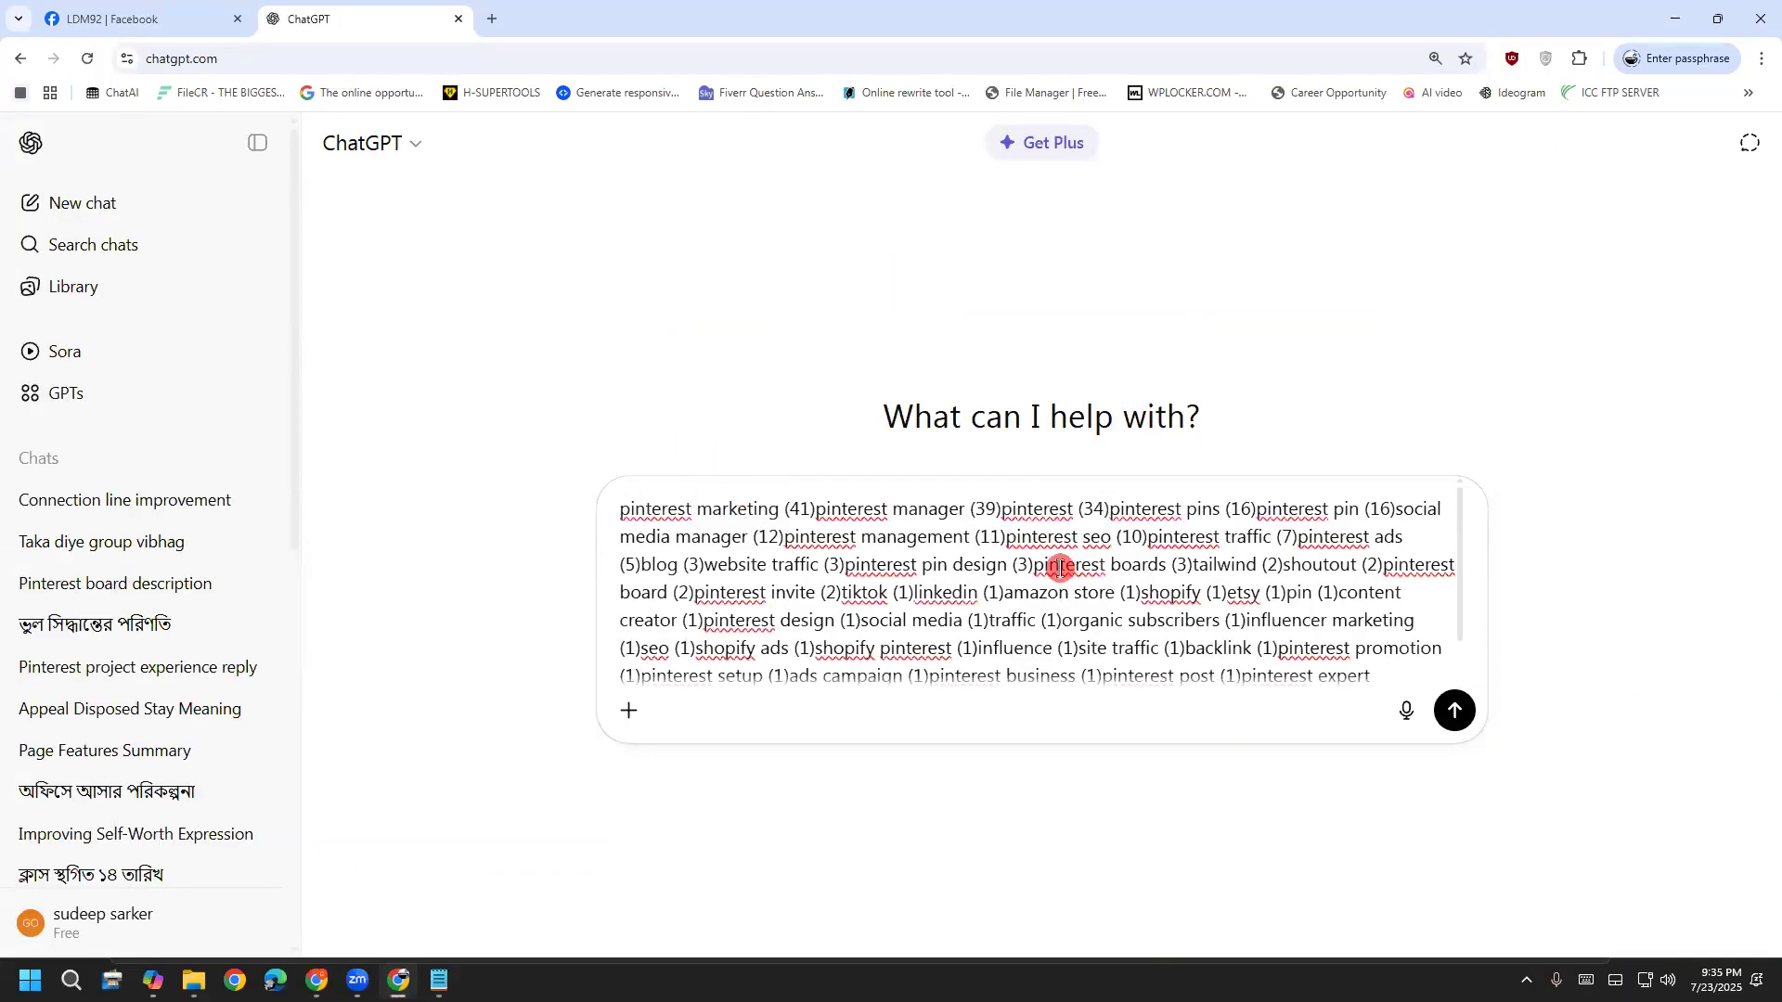
{"action": "scroll", "coordinate": [1061, 568], "scroll_direction": "down", "scroll_amount": 2}
{"action": "key", "text": "shift+Return"}
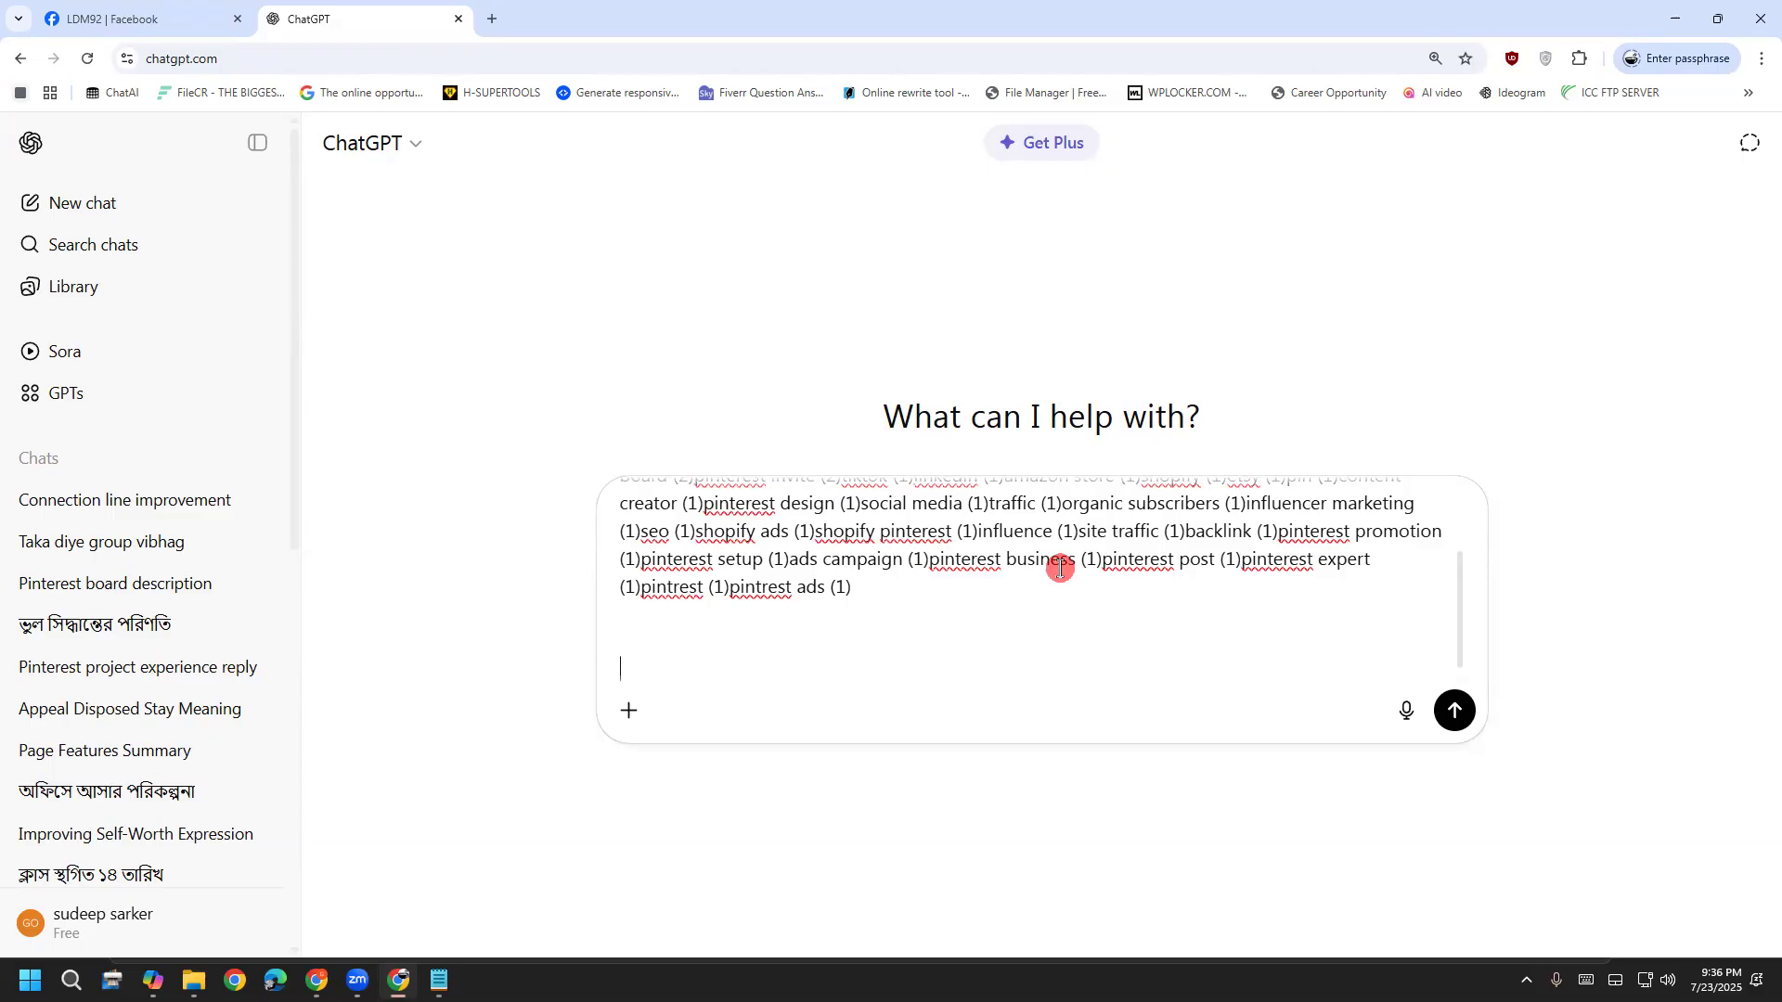
{"action": "type", "text": "all keyword without number"}
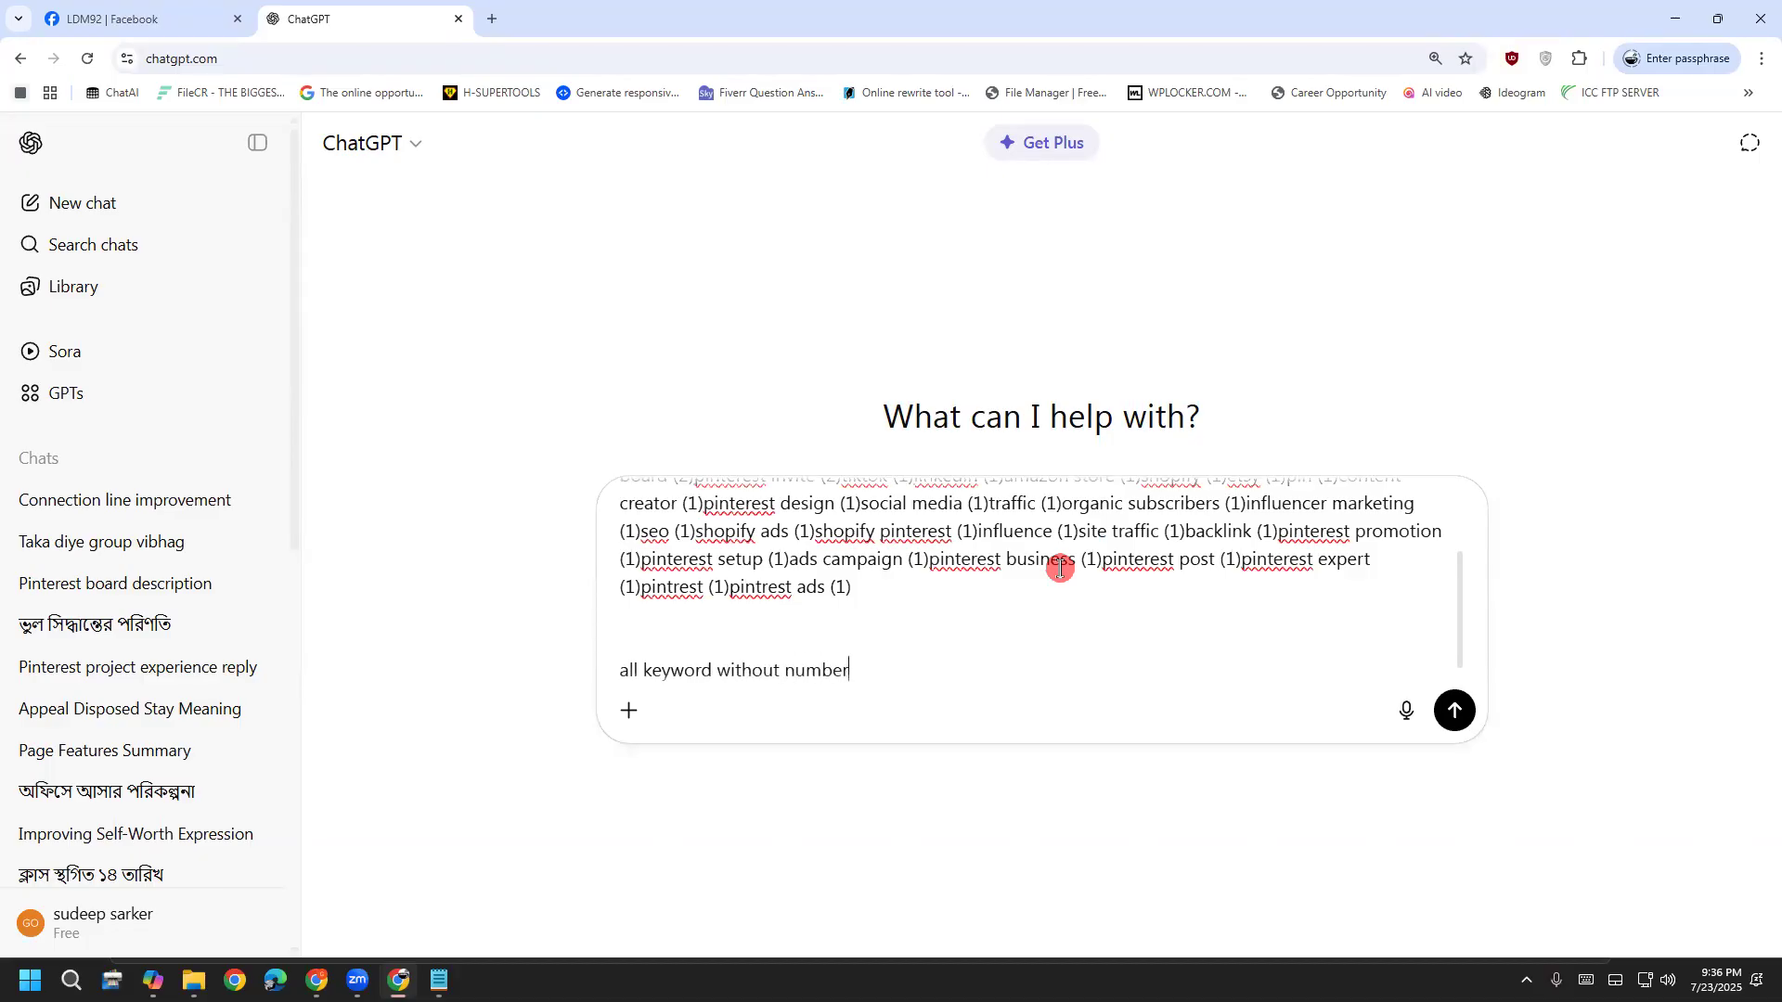
{"action": "type", "text": " and  with seimicolon (;"}
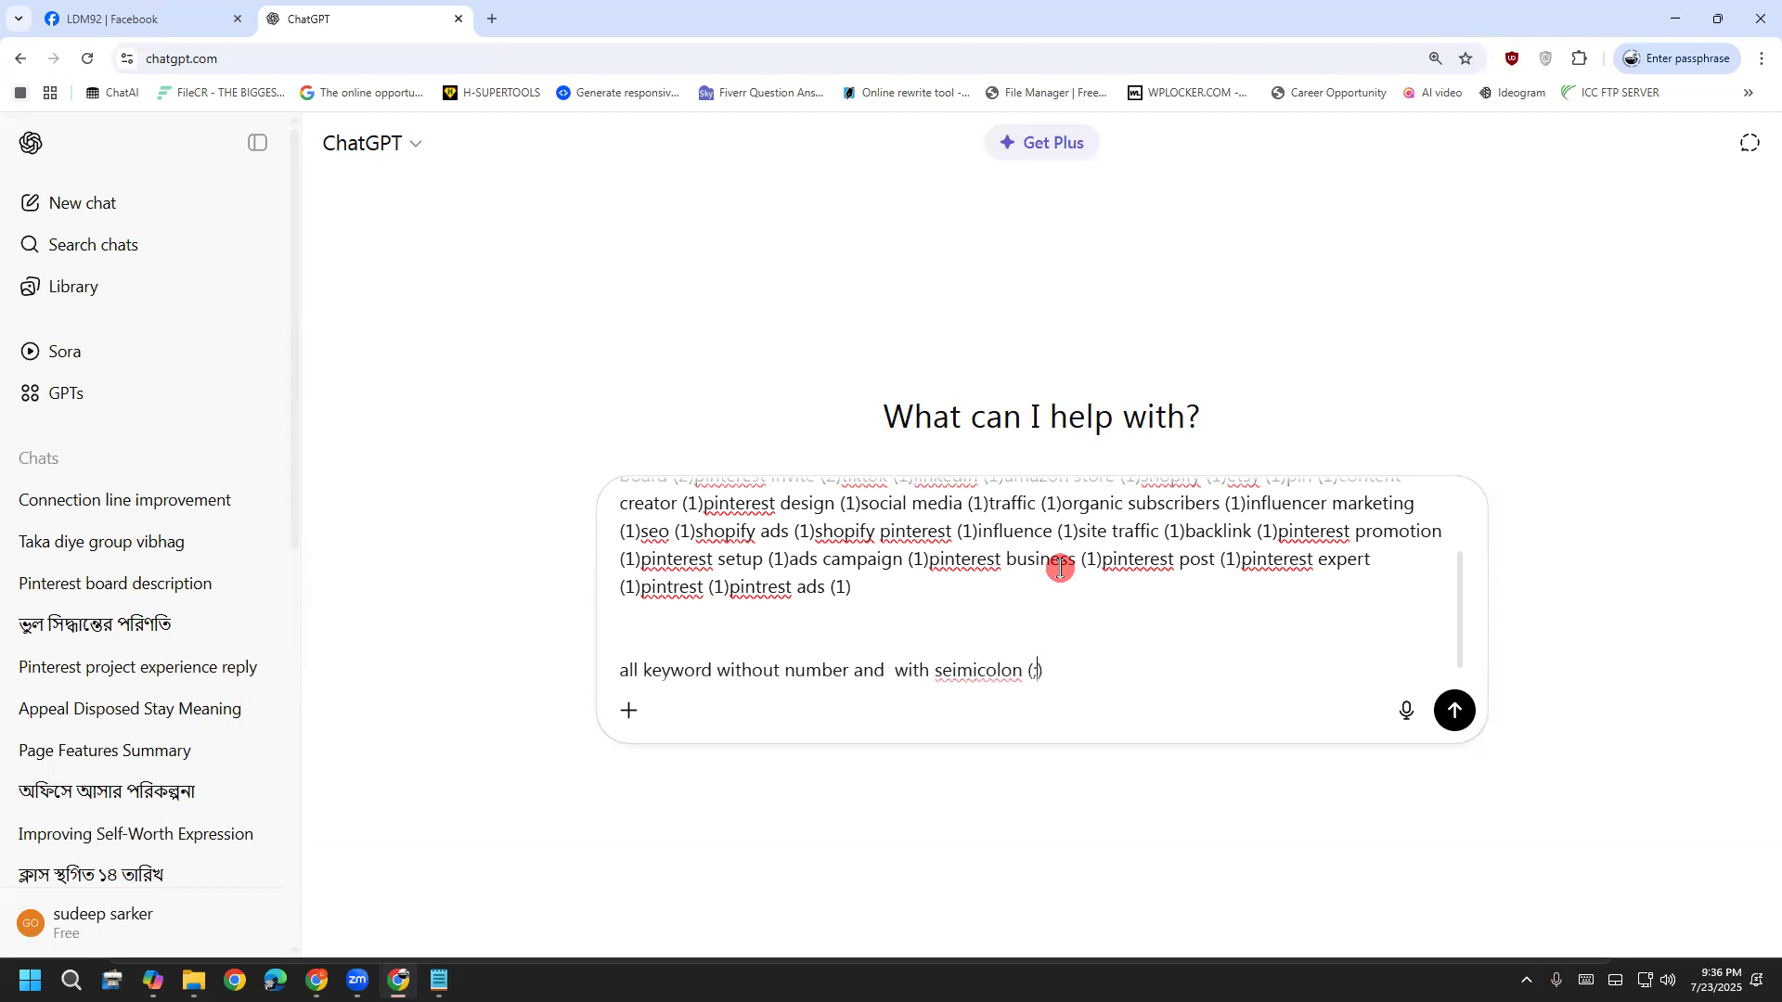
{"action": "key", "text": "Return"}
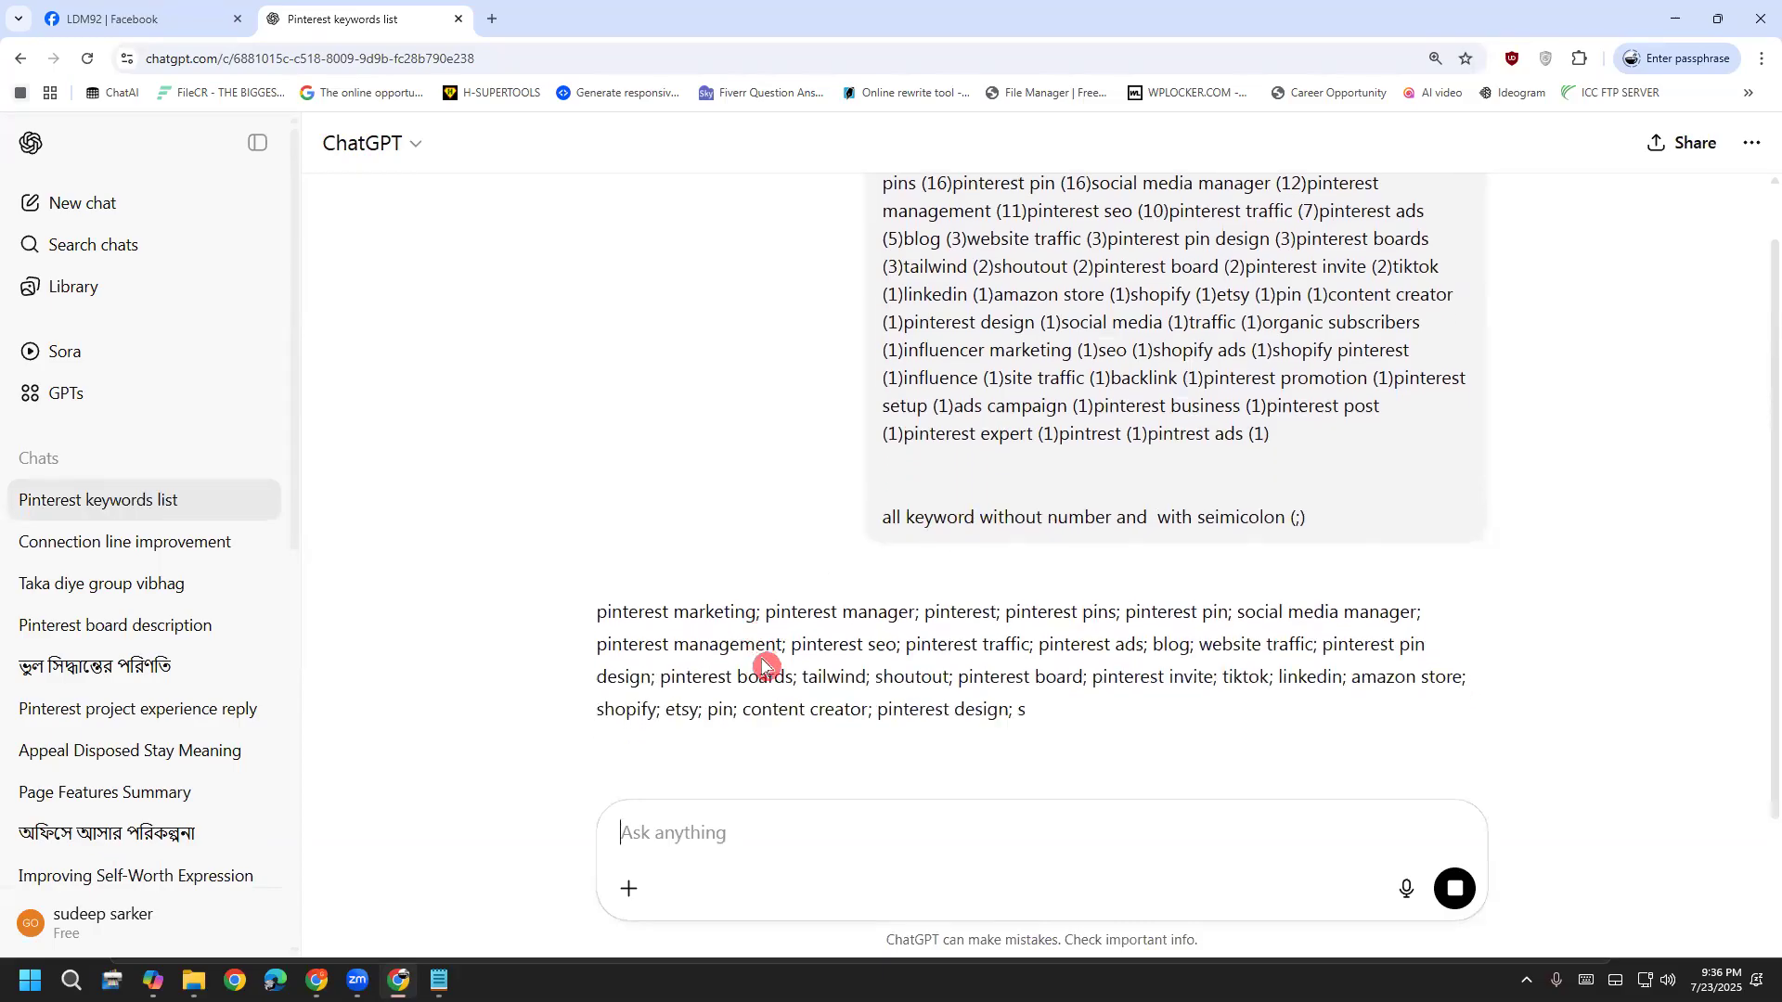
Copy the full semicolon-separated keyword list from ChatGPT's answer
{"action": "left_click_drag", "start_coordinate": [597, 545], "coordinate": [1361, 721]}
{"action": "right_click", "coordinate": [905, 598]}
{"action": "left_click", "coordinate": [956, 617]}
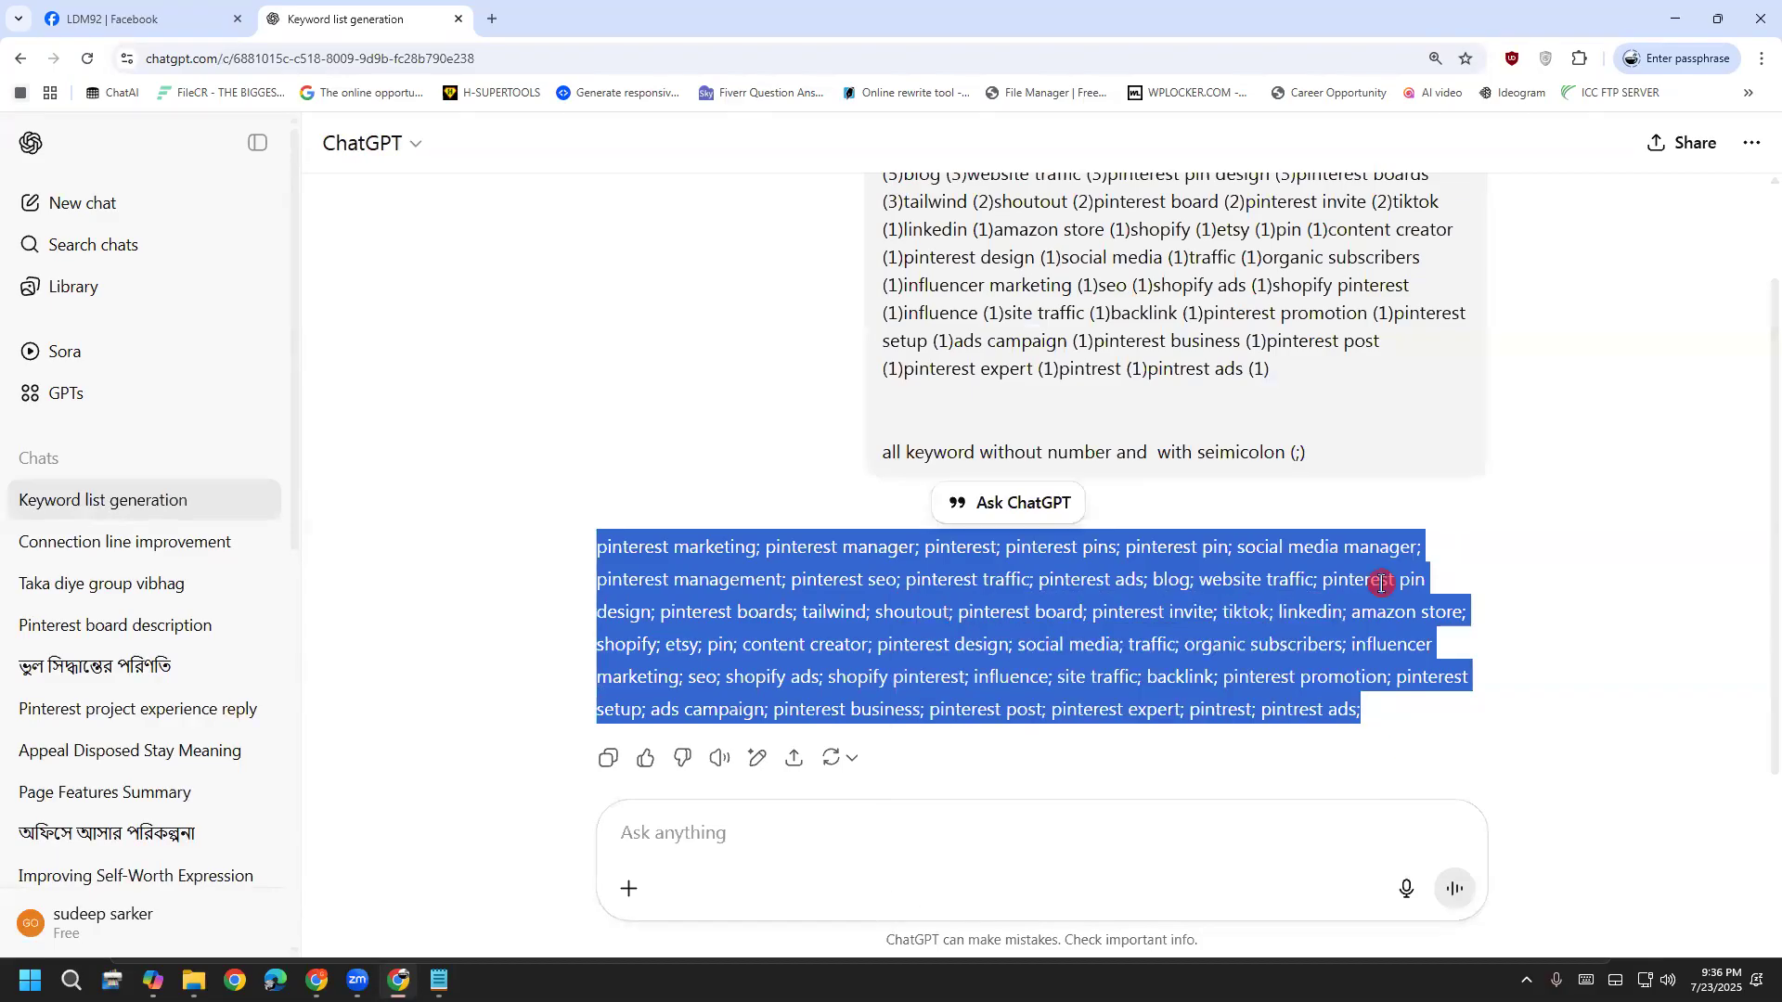
{"action": "left_click", "coordinate": [848, 434]}
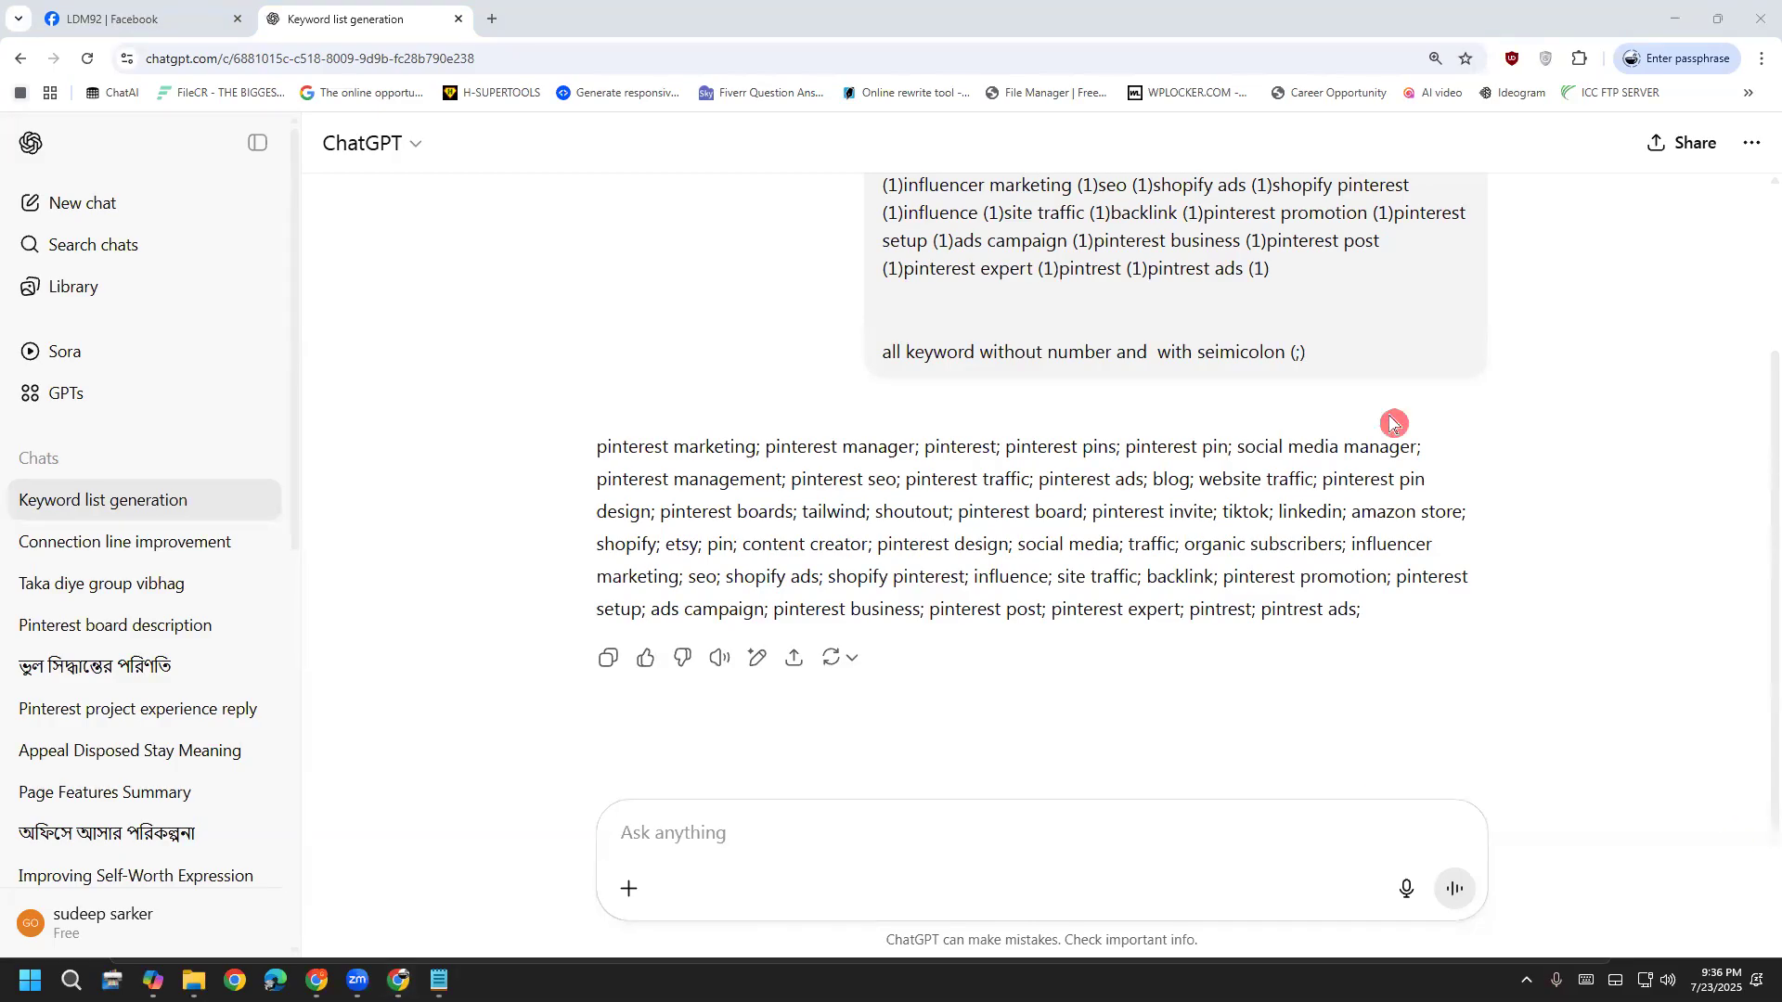
Delete the "Keyword list generation" chat from the ChatGPT history
{"action": "left_click", "coordinate": [259, 506]}
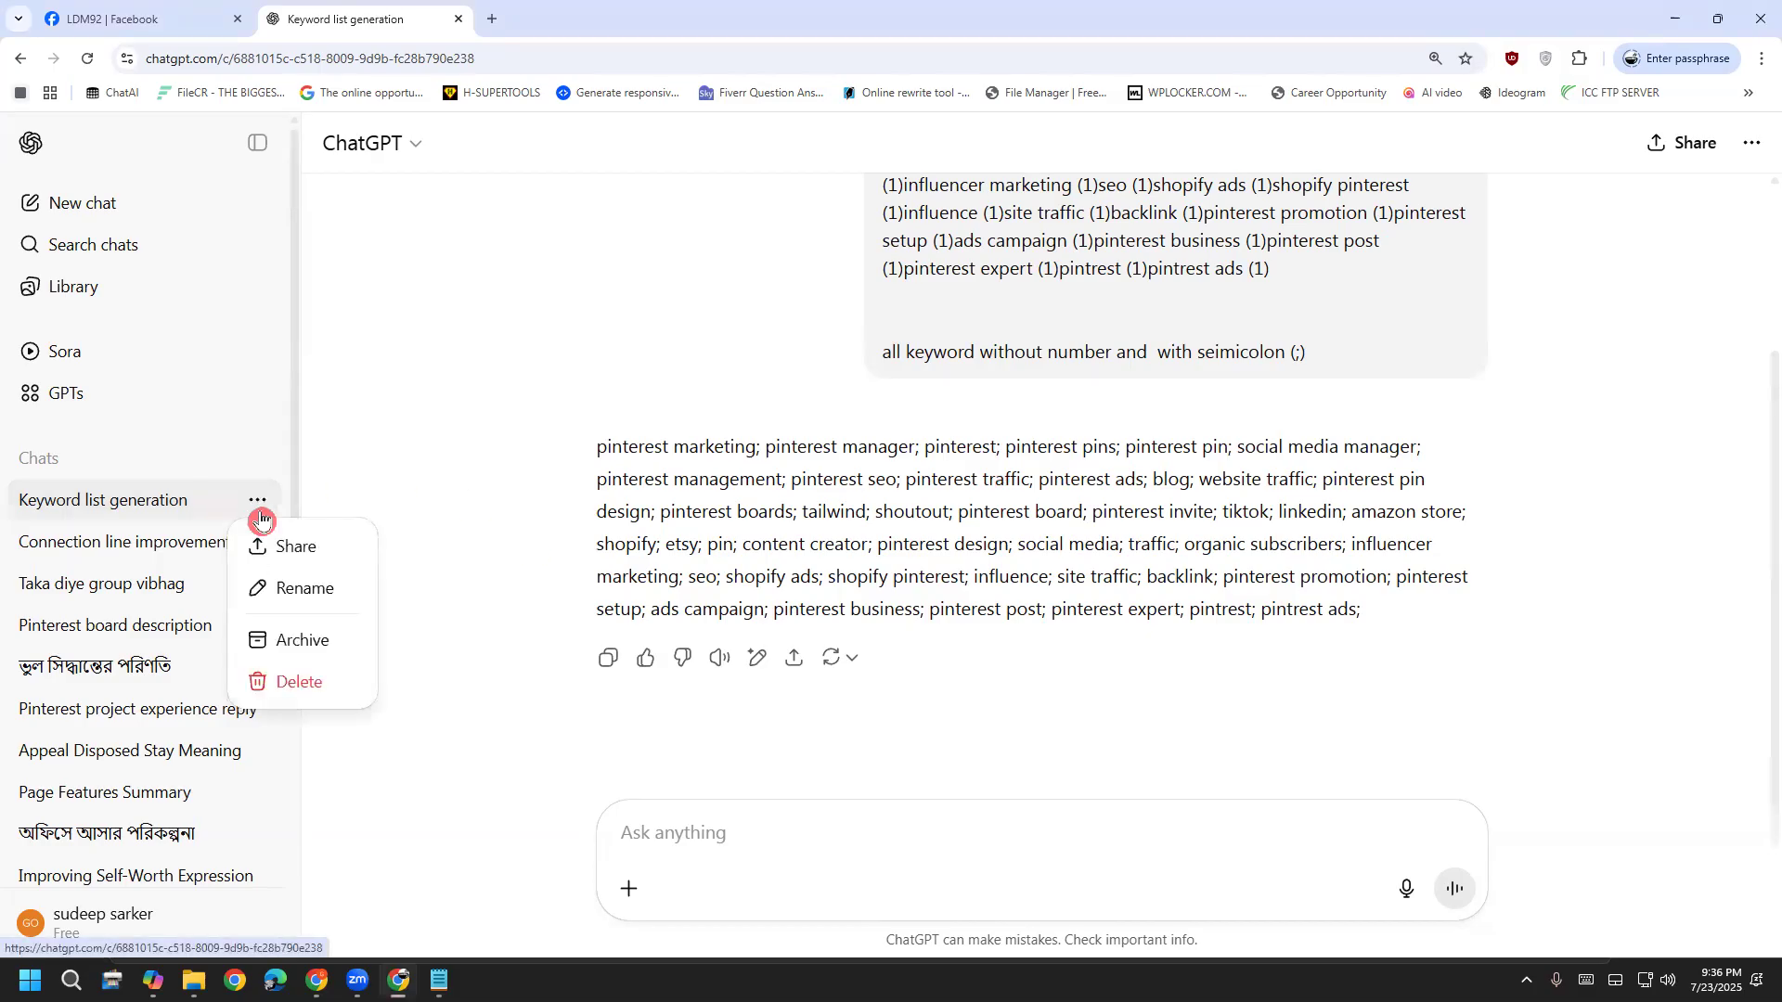
{"action": "left_click", "coordinate": [356, 690]}
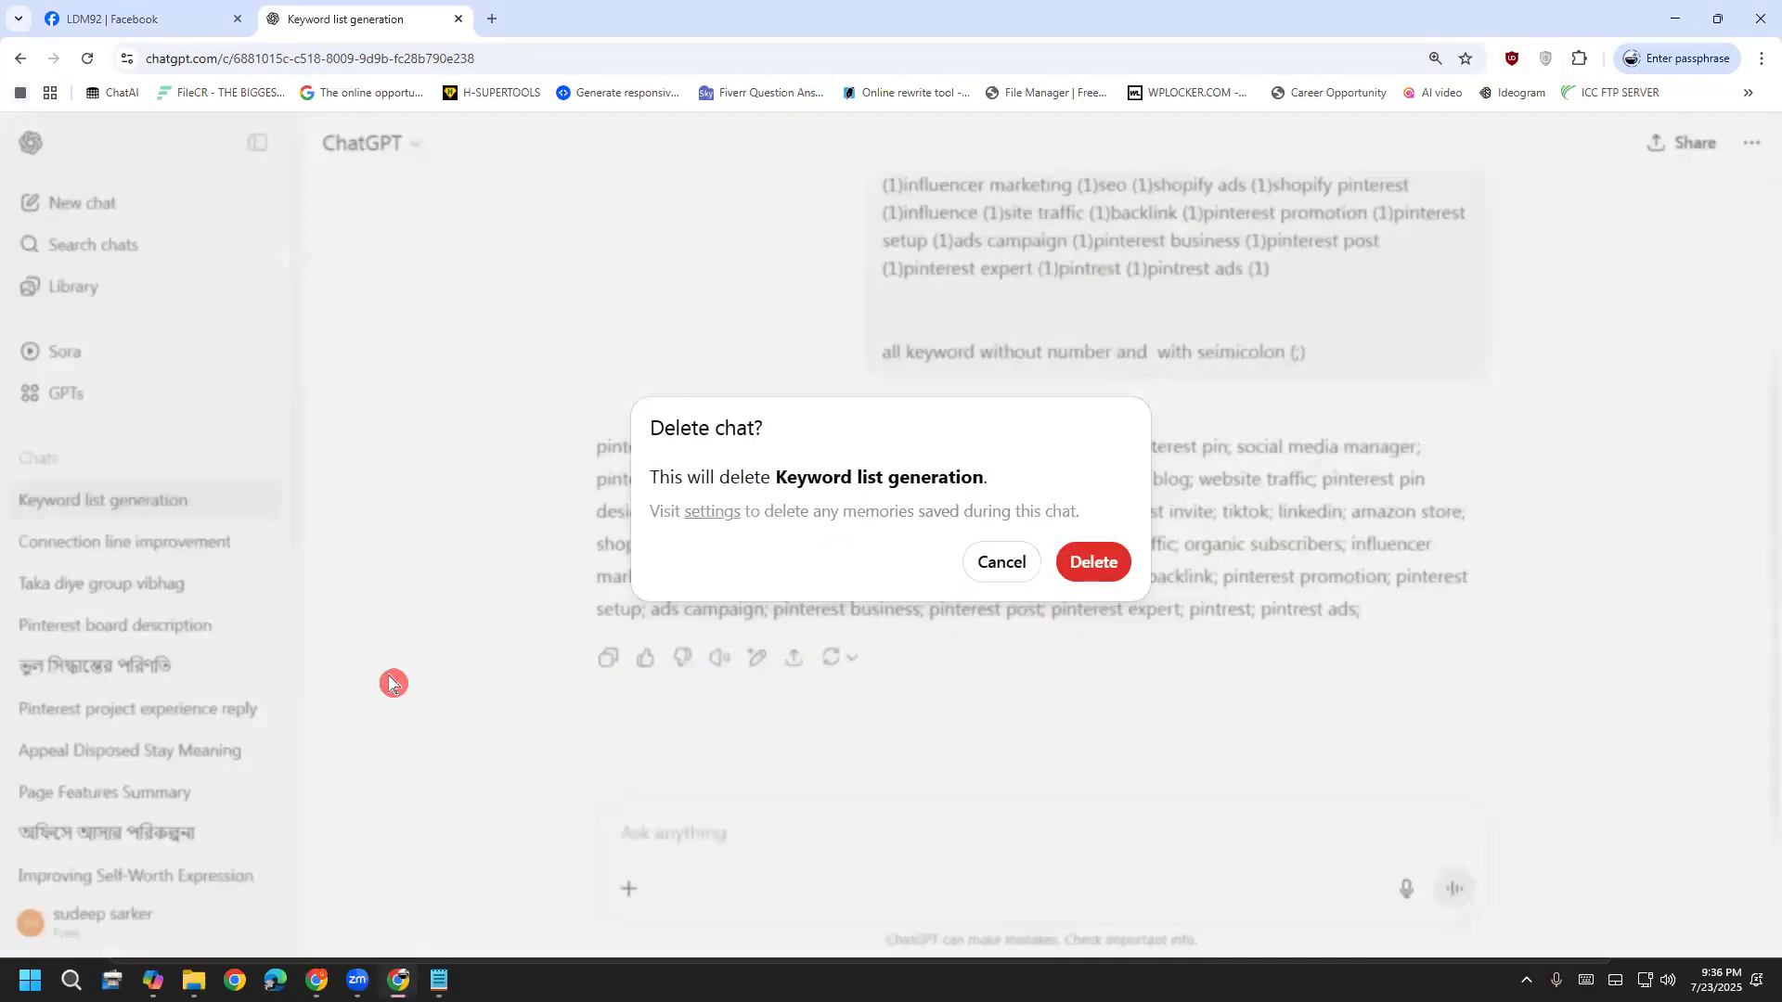
{"action": "left_click", "coordinate": [1074, 577]}
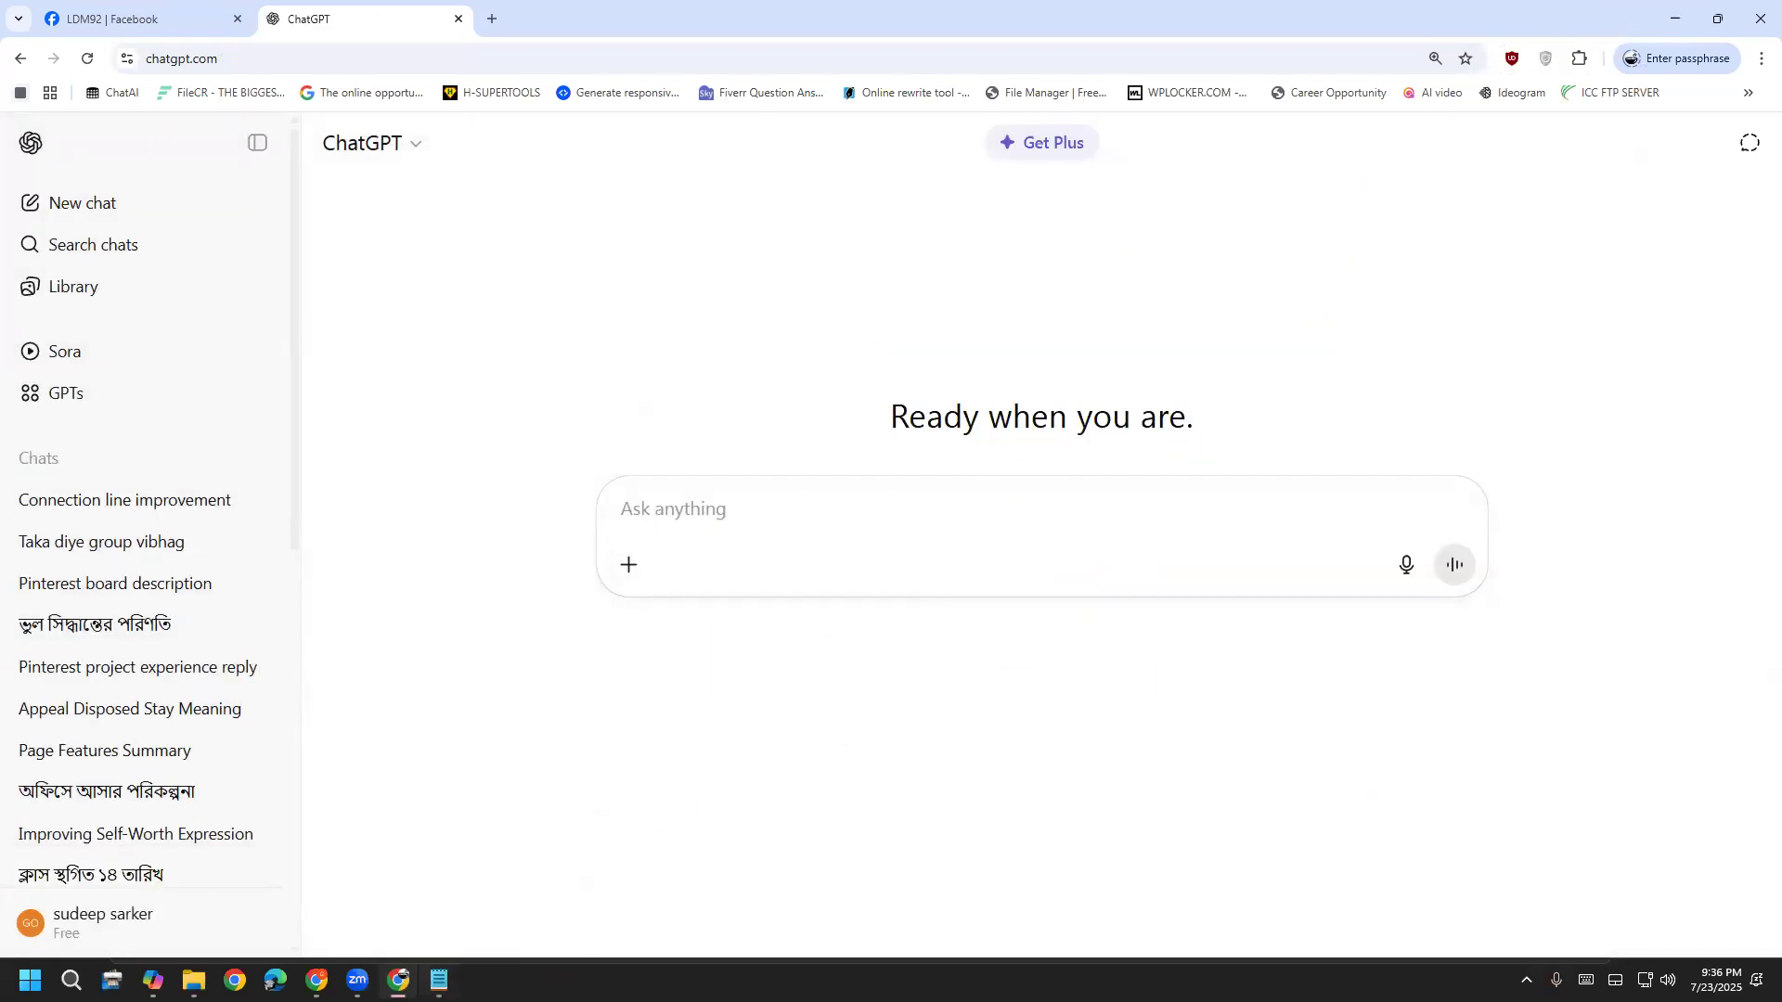
Switch to Notepad and paste the semicolon-separated keywords below the project titles, leaving blank lines between them
{"action": "left_click", "coordinate": [439, 980]}
{"action": "key", "text": "Return"}
{"action": "key", "text": "Return"}
{"action": "key", "text": "Return"}
{"action": "key", "text": "Return"}
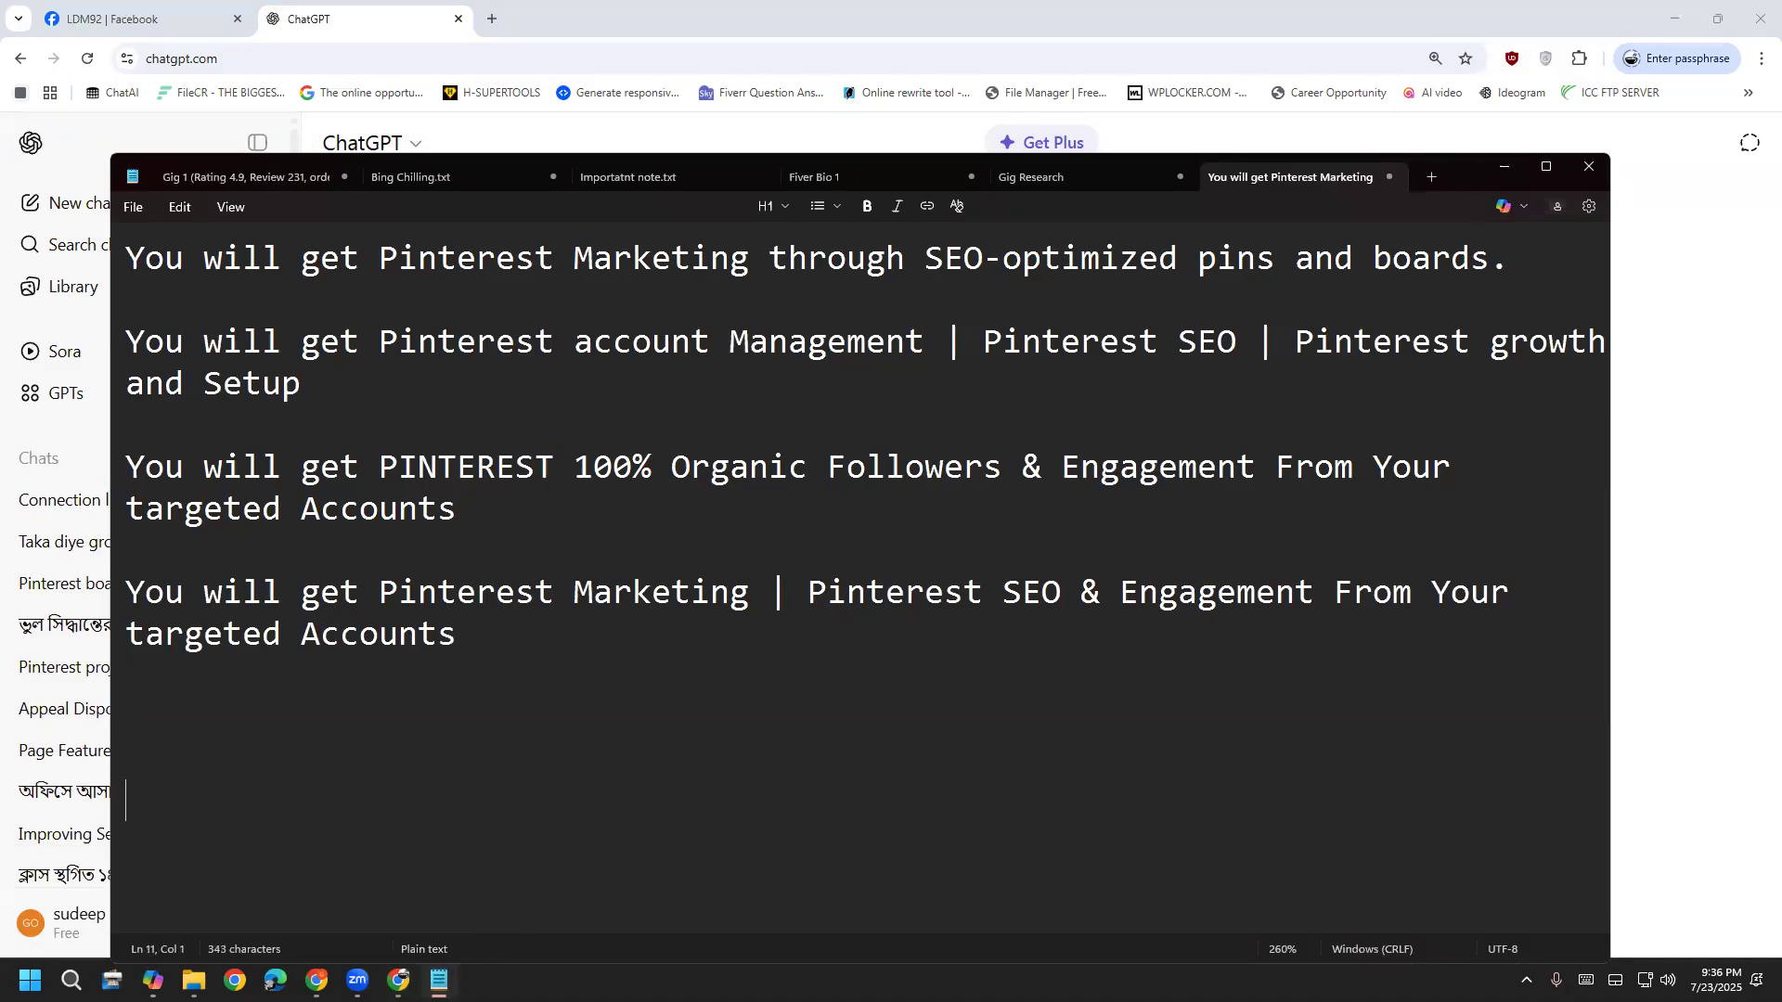
{"action": "key", "text": "ctrl+v"}
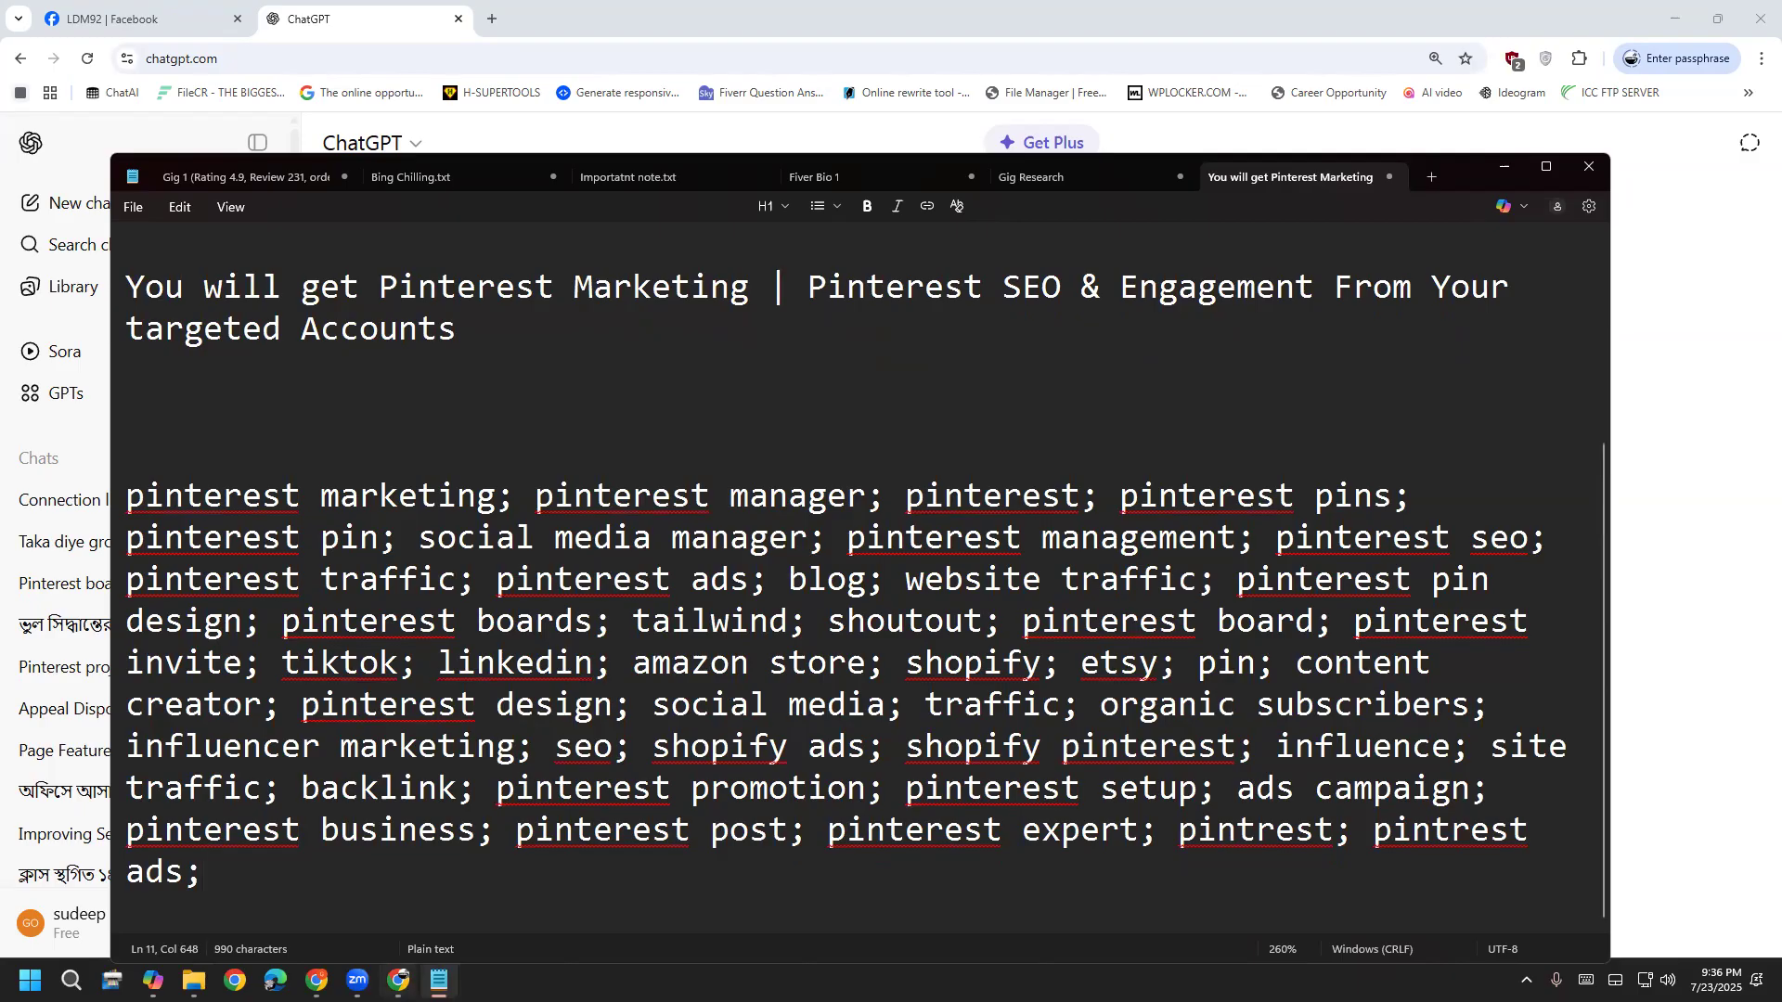
Switch to the Upwork organic followers listing in Chrome and briefly review the saved keyword notes
{"action": "mouse_move", "coordinate": [317, 980]}
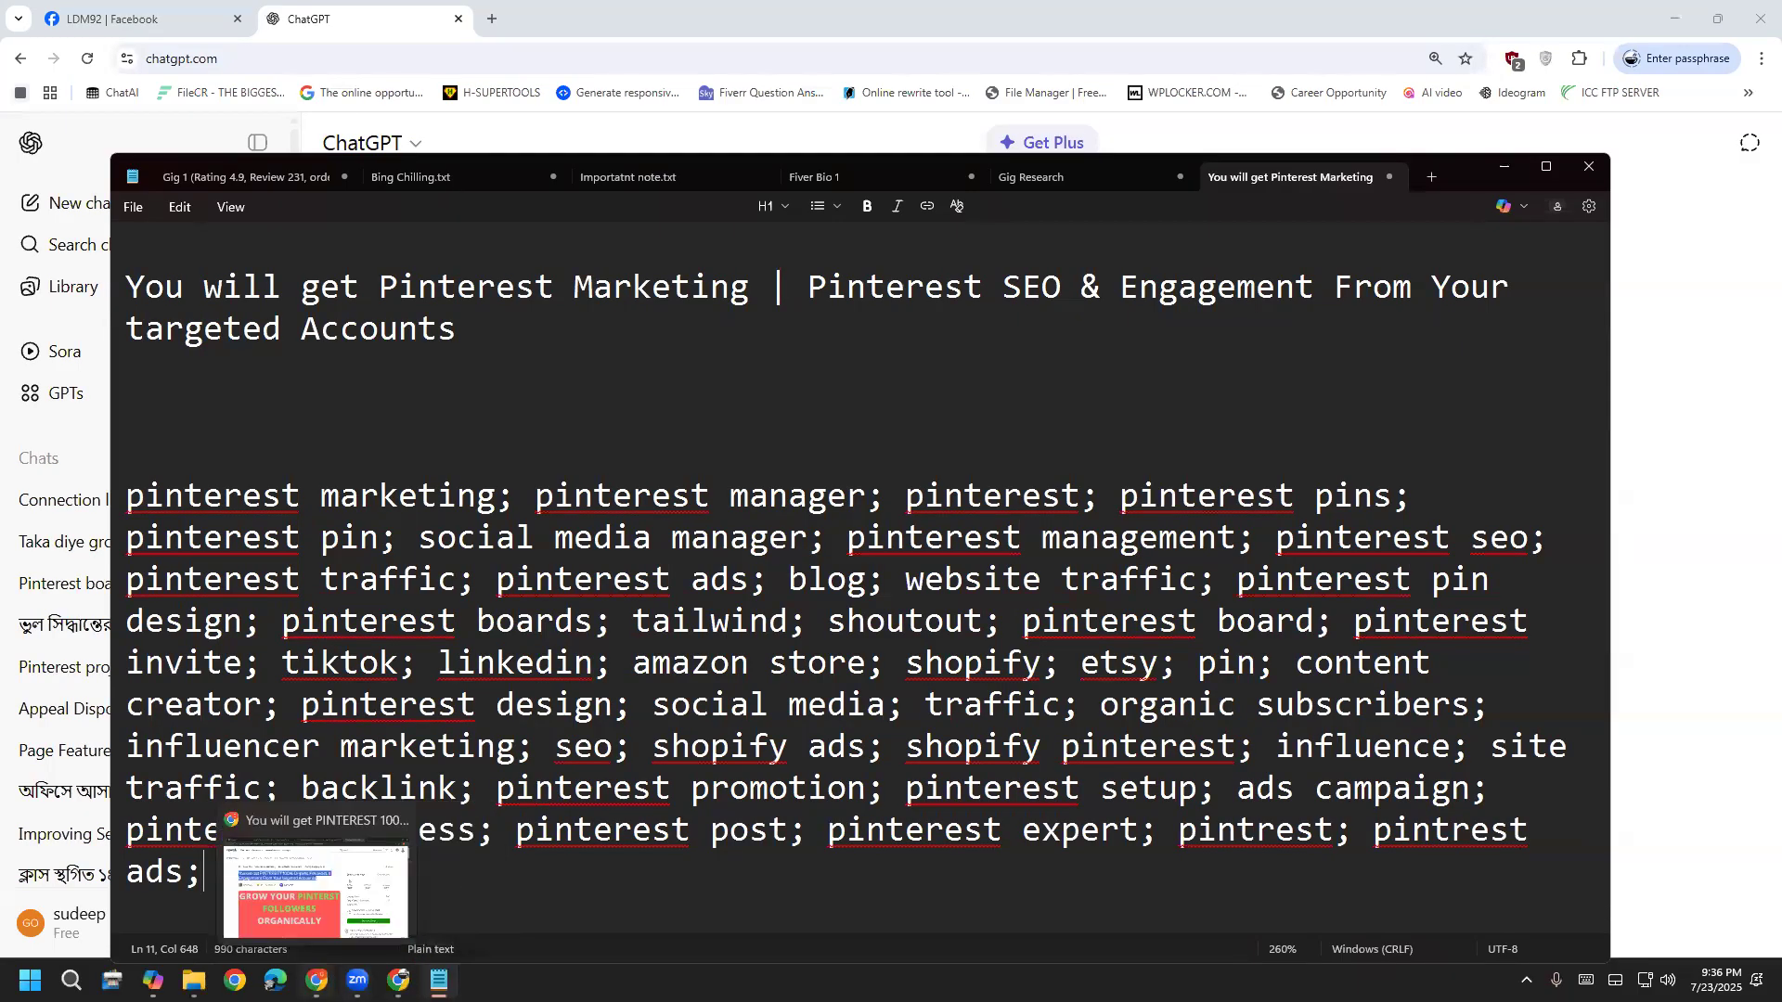
{"action": "left_click", "coordinate": [316, 887]}
{"action": "left_click", "coordinate": [737, 401]}
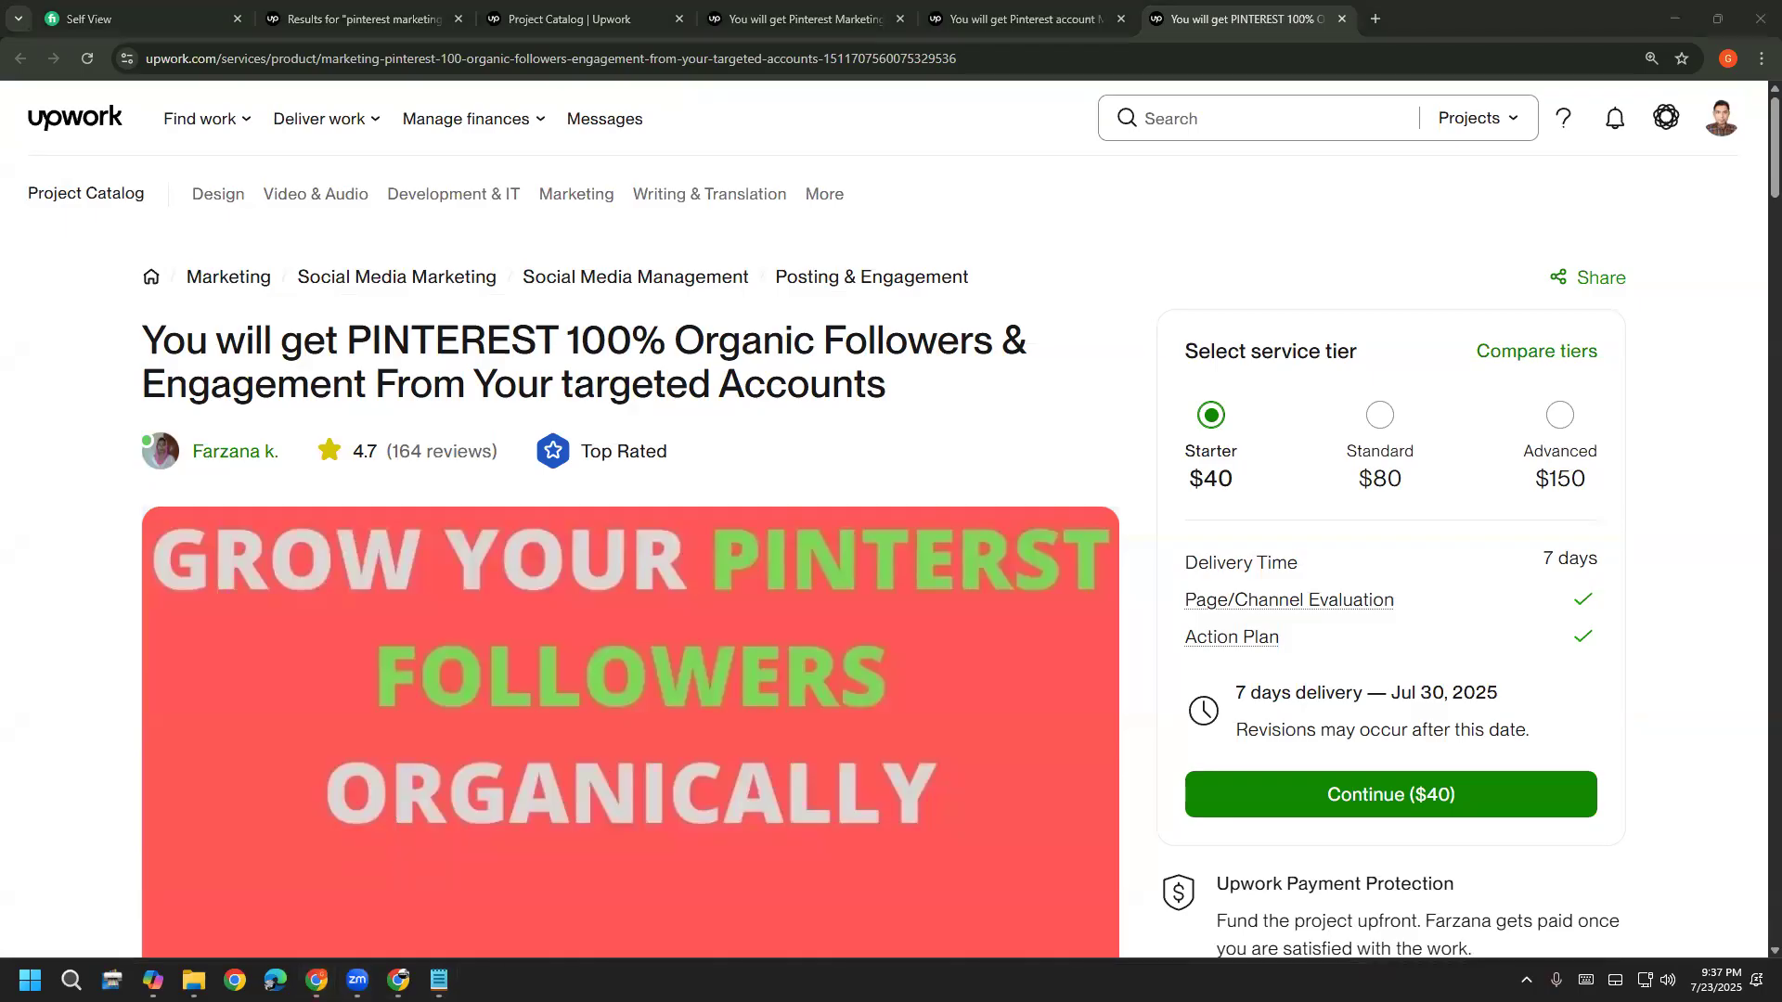
{"action": "left_click", "coordinate": [438, 981]}
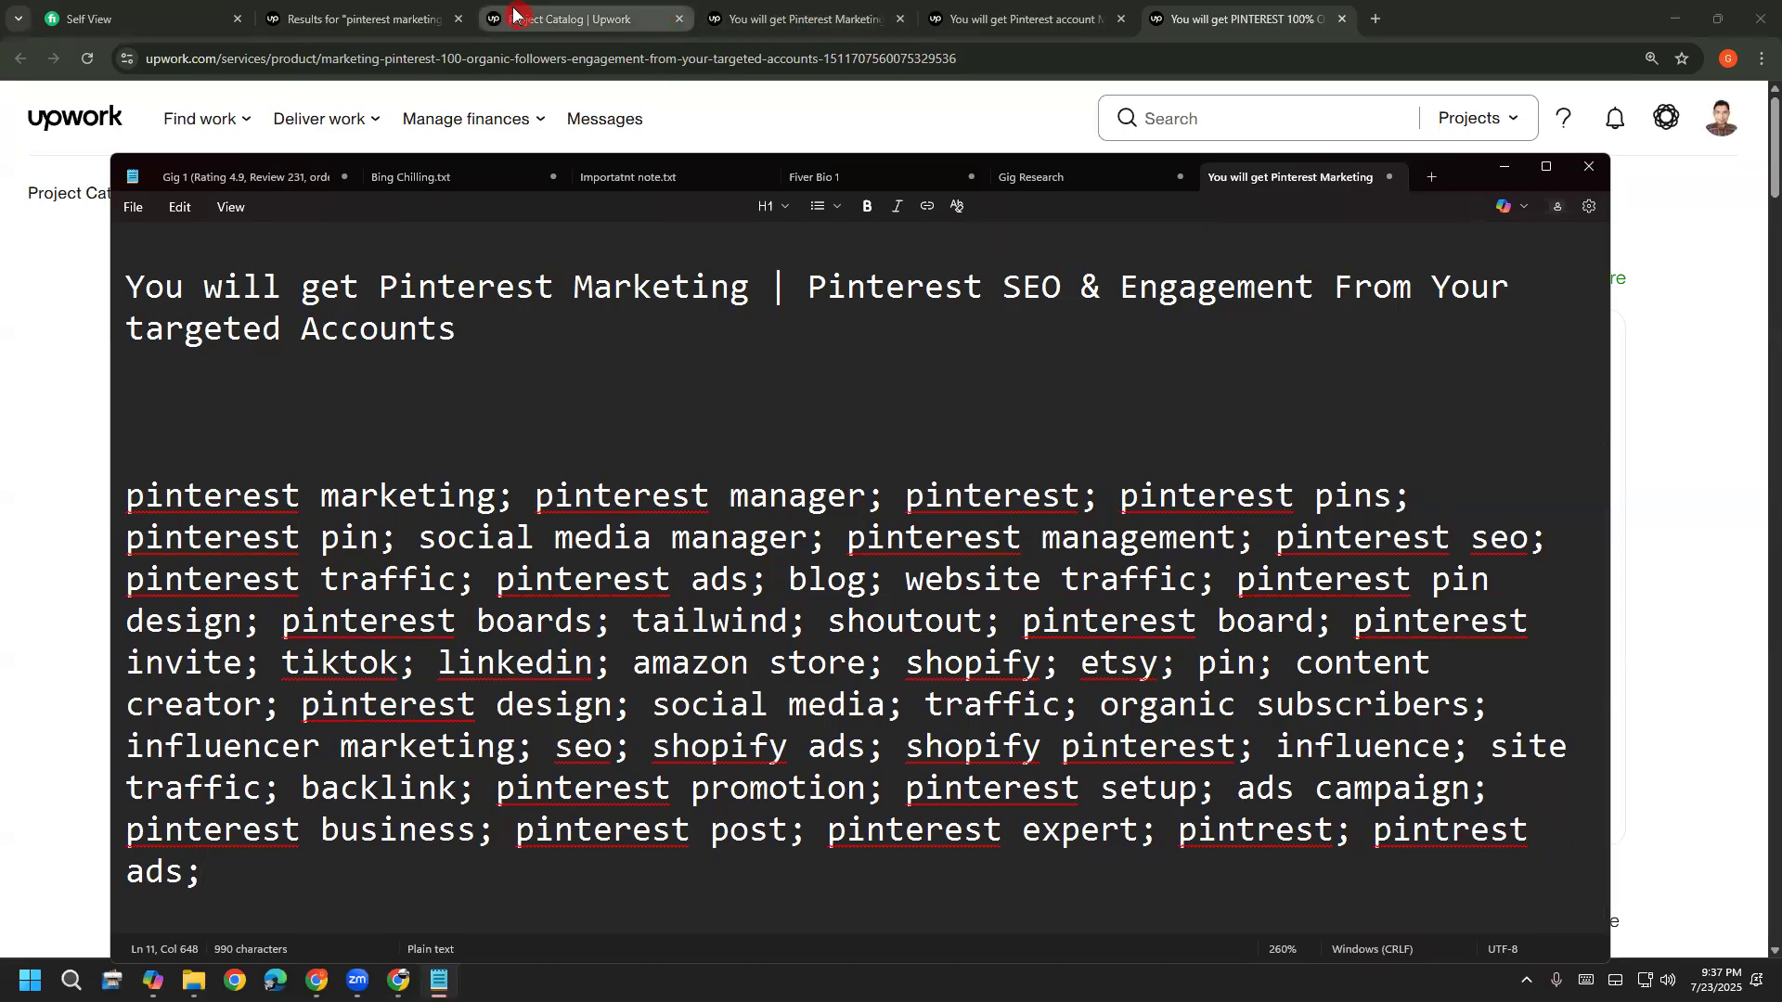
{"action": "left_click", "coordinate": [12, 471]}
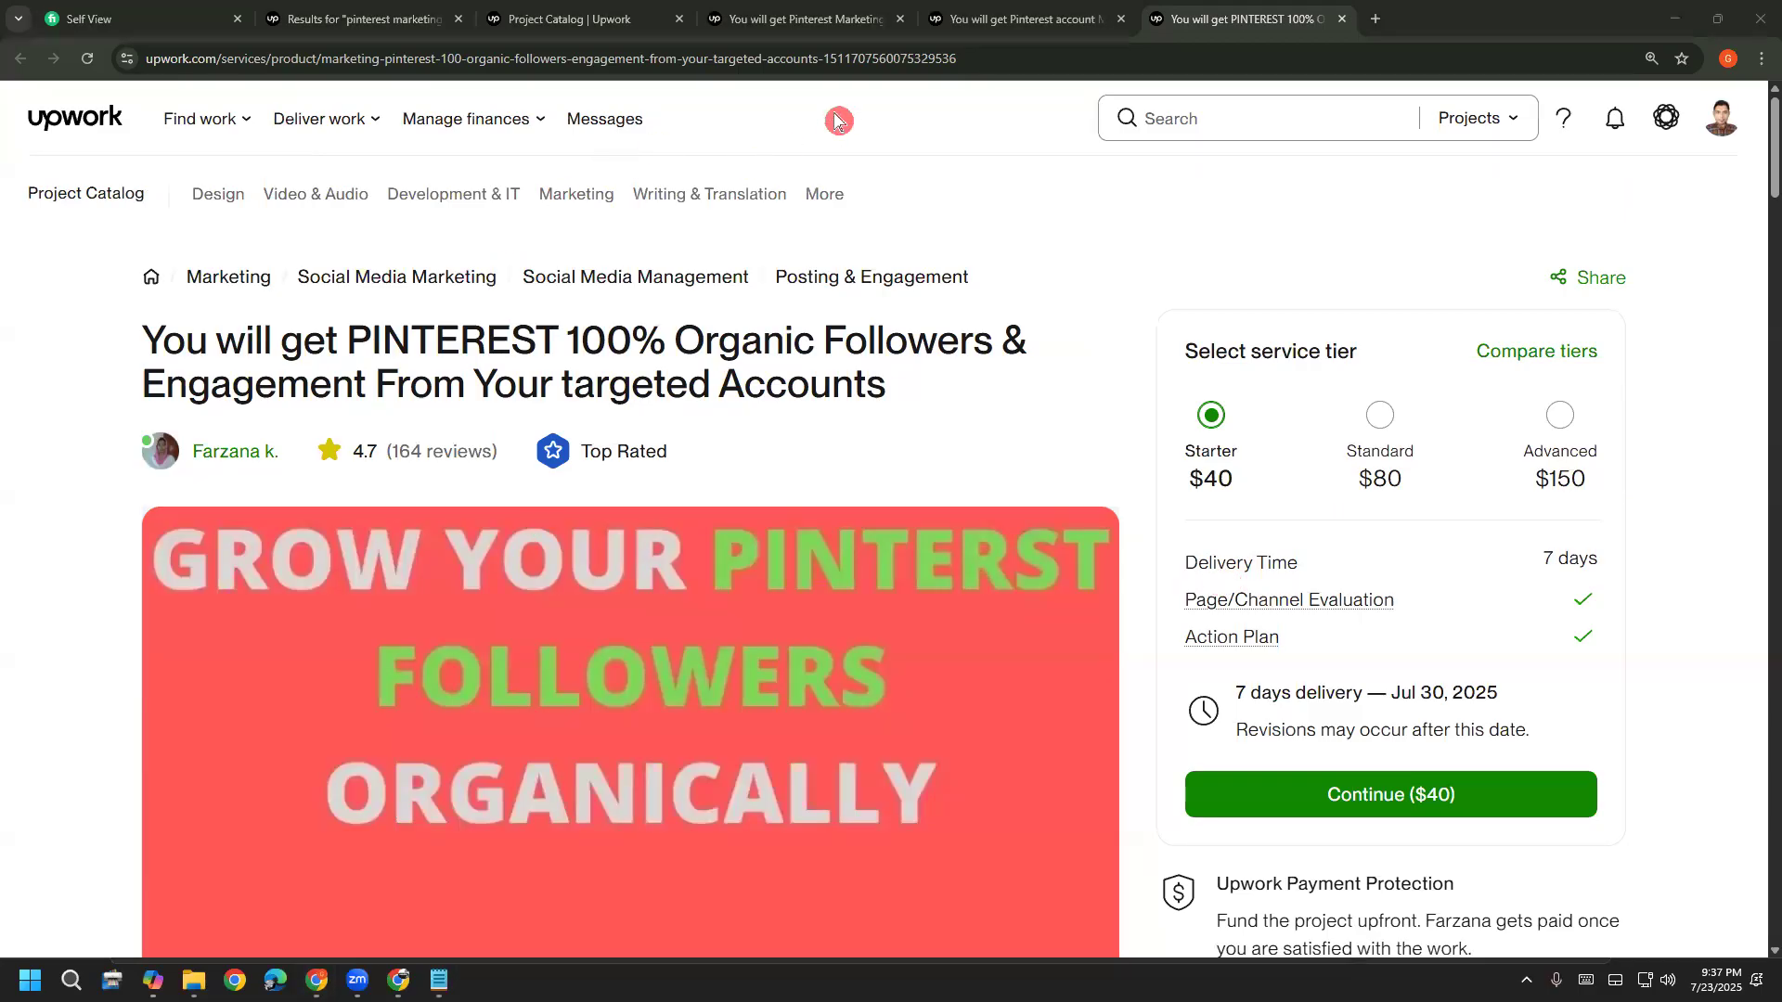
Handwrite "5 tags" in red over the listing page, underline it twice and clear the markings
{"action": "left_click_drag", "start_coordinate": [1060, 379], "coordinate": [1104, 265]}
{"action": "left_click_drag", "start_coordinate": [1047, 333], "coordinate": [1114, 418]}
{"action": "mouse_move", "coordinate": [1266, 203]}
{"action": "left_mouse_down"}
{"action": "mouse_move", "coordinate": [1313, 330]}
{"action": "mouse_move", "coordinate": [1357, 261]}
{"action": "mouse_move", "coordinate": [1363, 308]}
{"action": "mouse_move", "coordinate": [1468, 220]}
{"action": "mouse_move", "coordinate": [1487, 278]}
{"action": "left_mouse_up"}
{"action": "left_click_drag", "start_coordinate": [1309, 452], "coordinate": [1571, 304]}
{"action": "left_click_drag", "start_coordinate": [1423, 446], "coordinate": [1641, 329]}
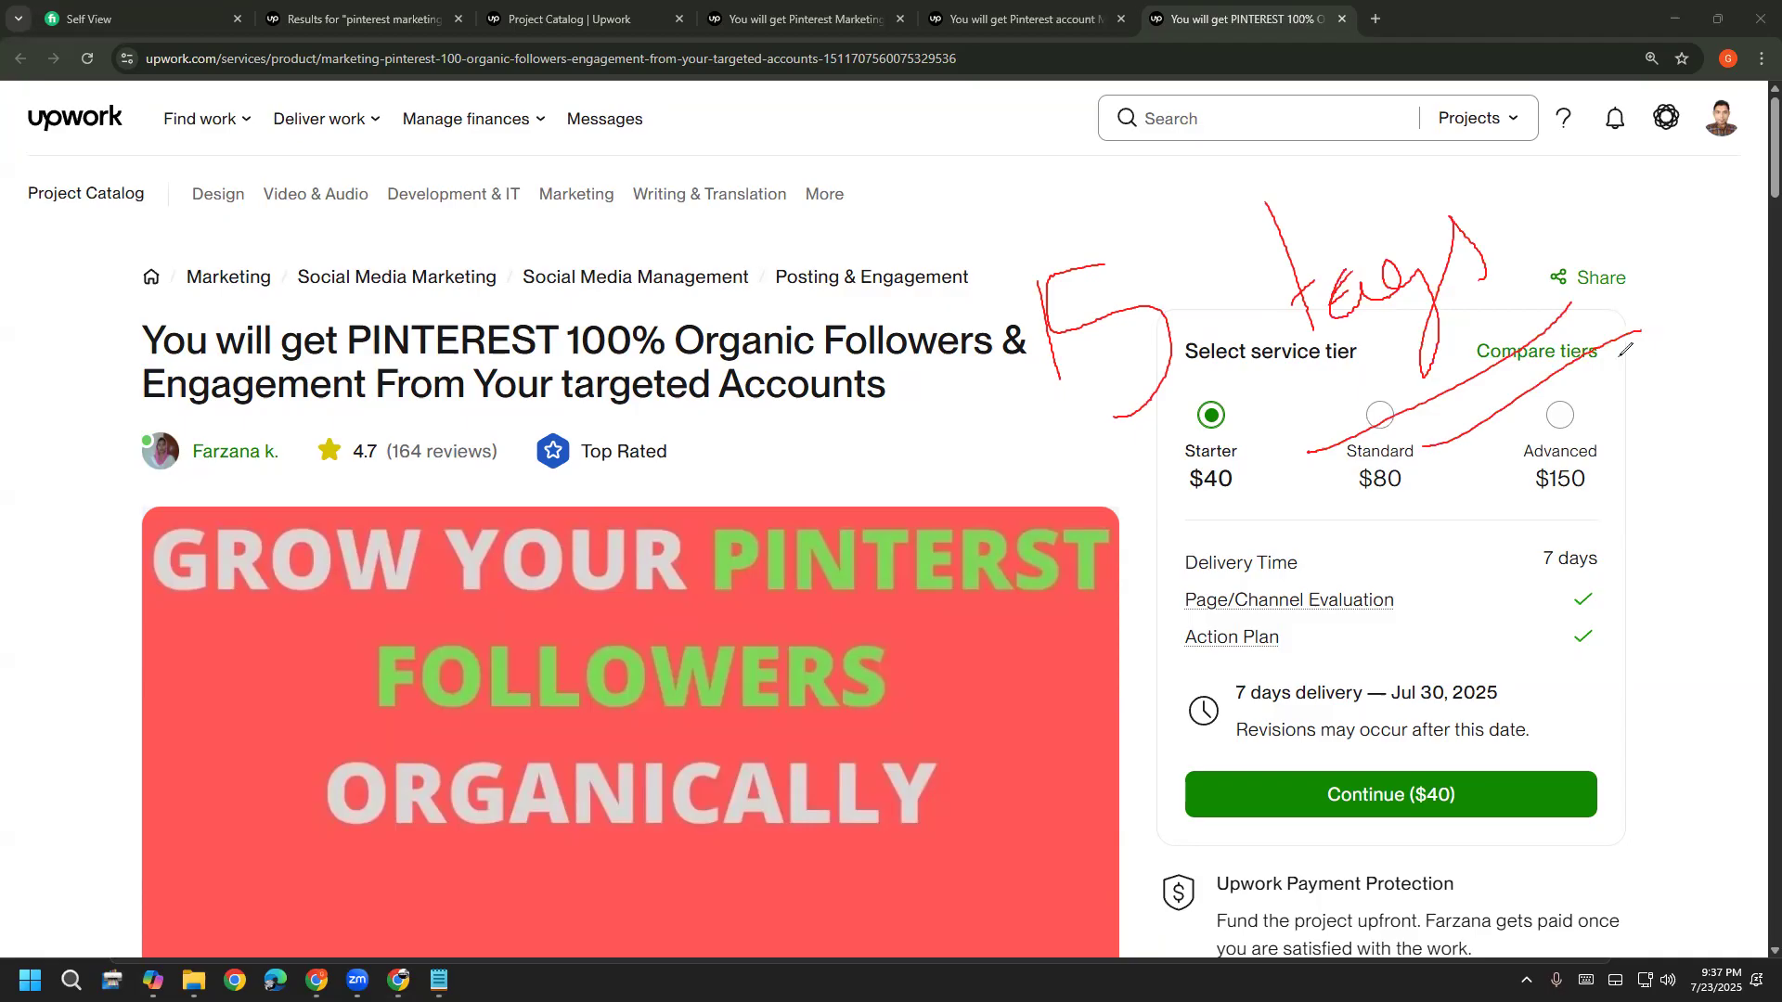
{"action": "left_click", "coordinate": [12, 618]}
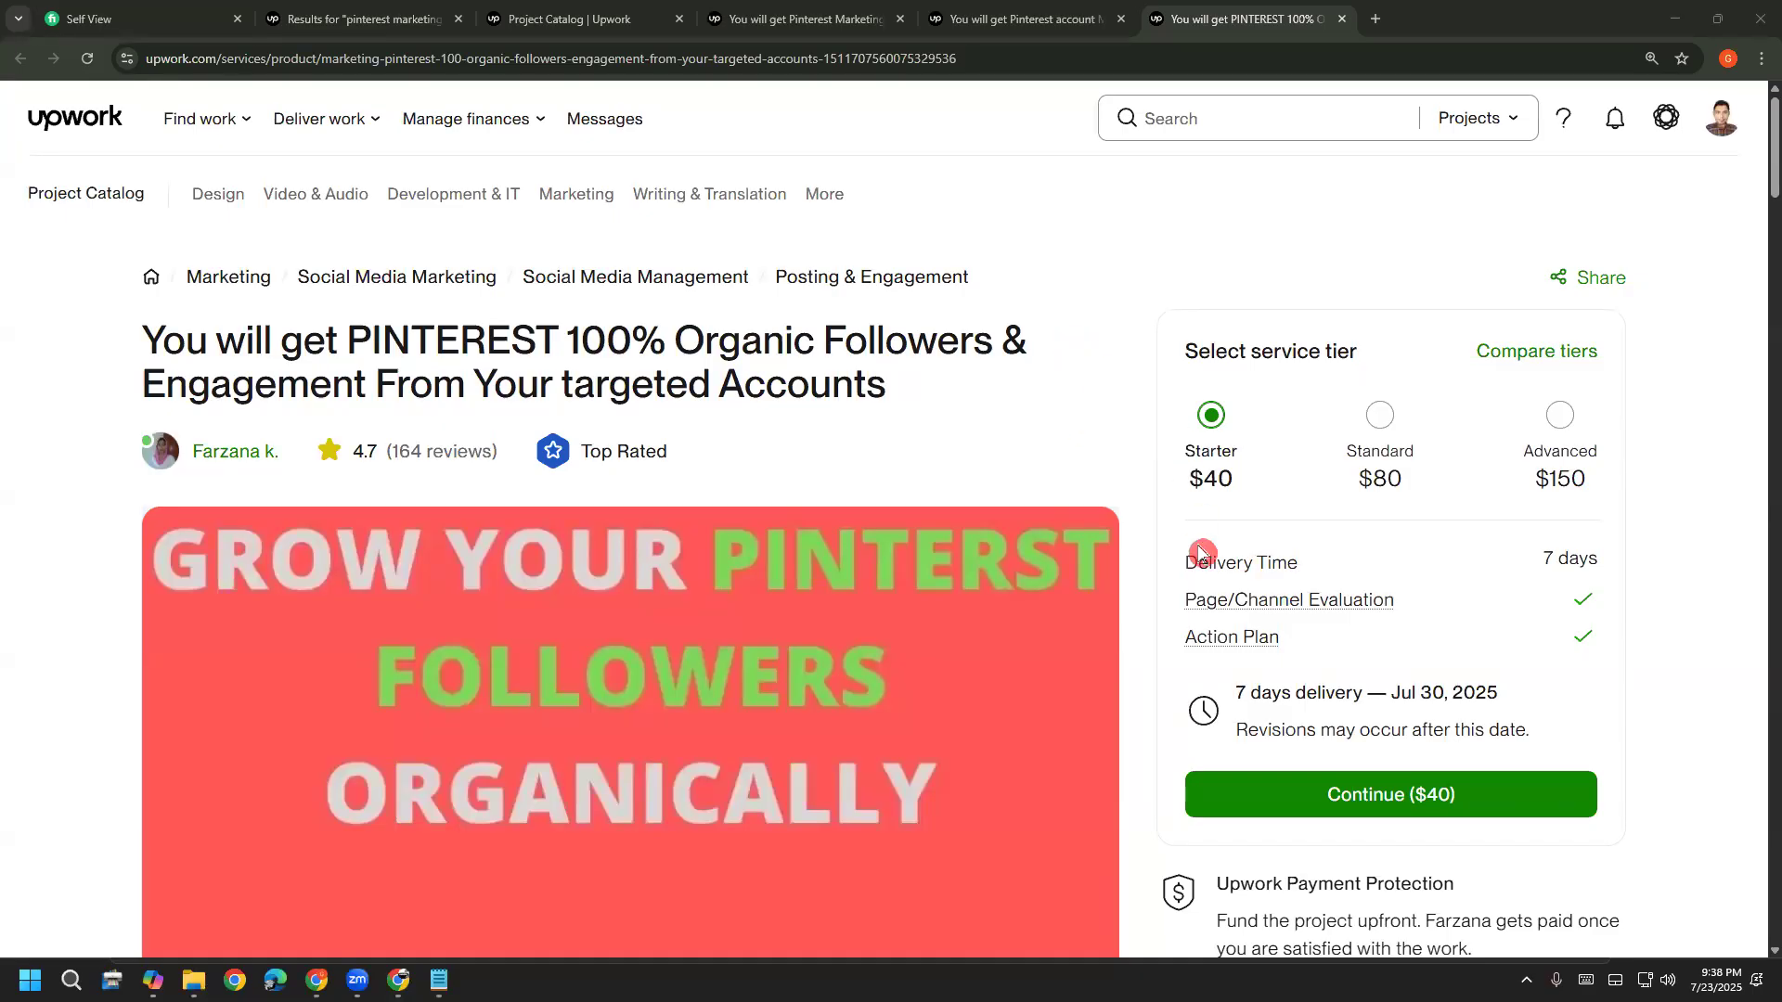
Look over the competitor listing's title and its service tier details
{"action": "scroll", "coordinate": [1412, 477], "scroll_direction": "down", "scroll_amount": 1}
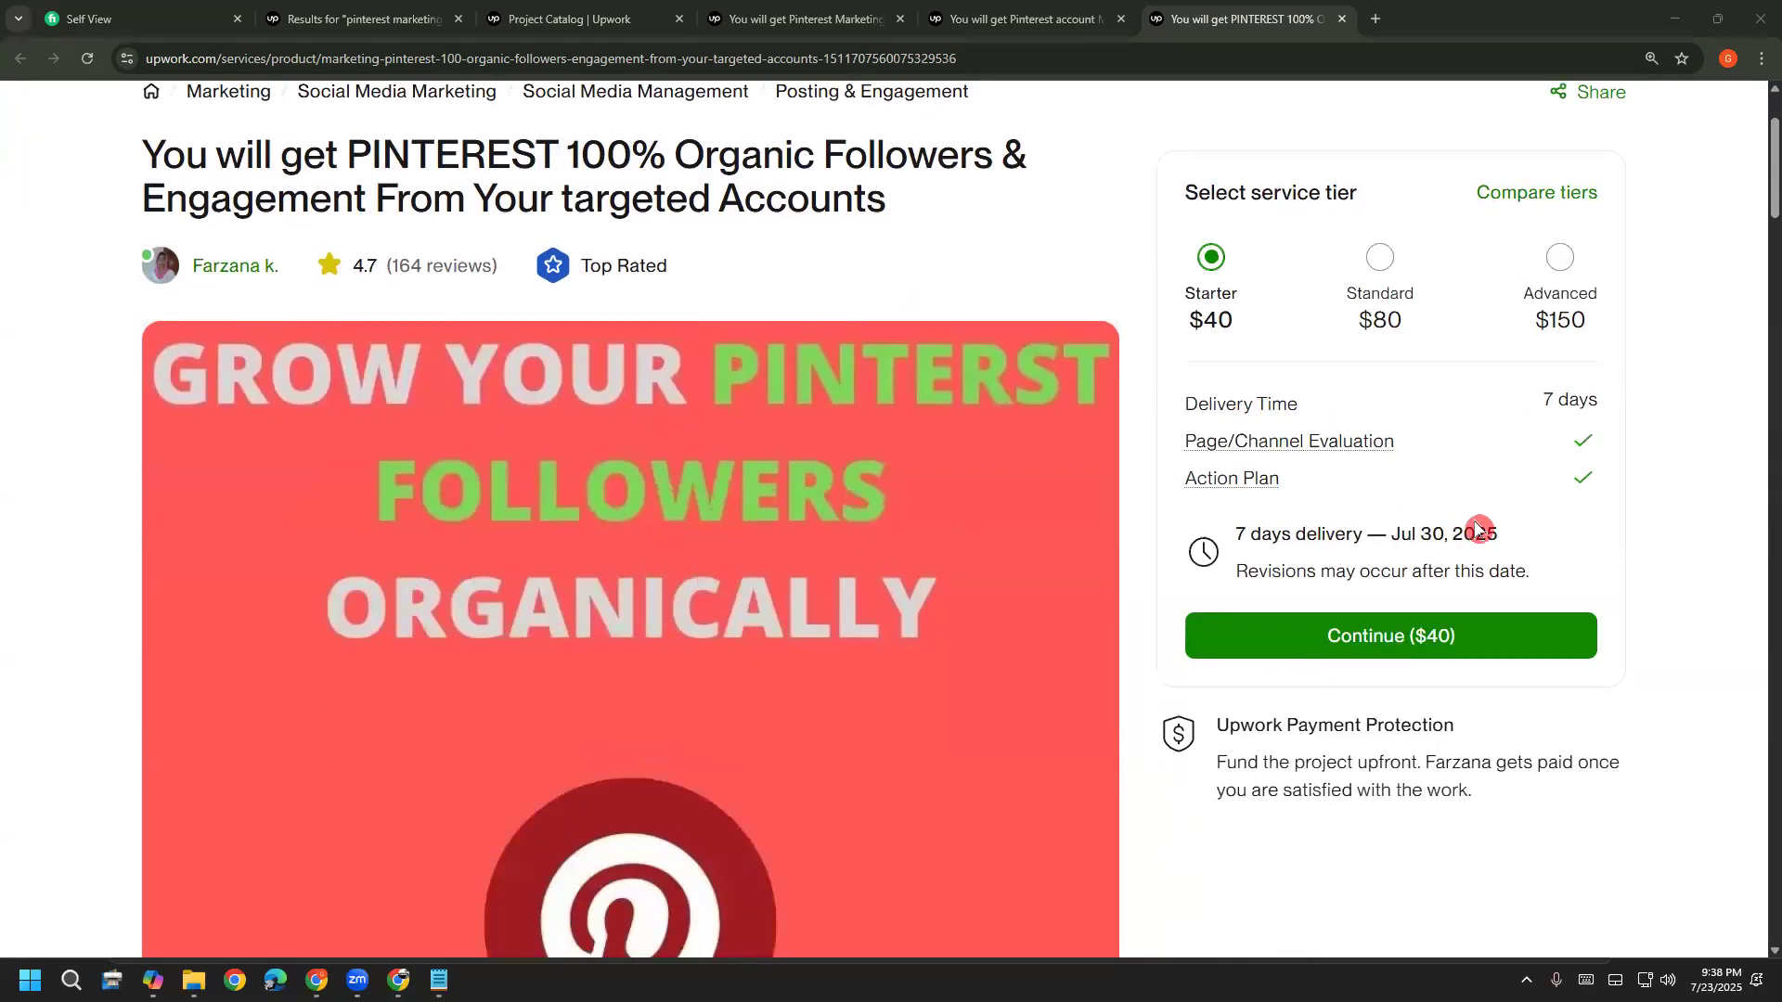
{"action": "scroll", "coordinate": [1395, 440], "scroll_direction": "up", "scroll_amount": 1}
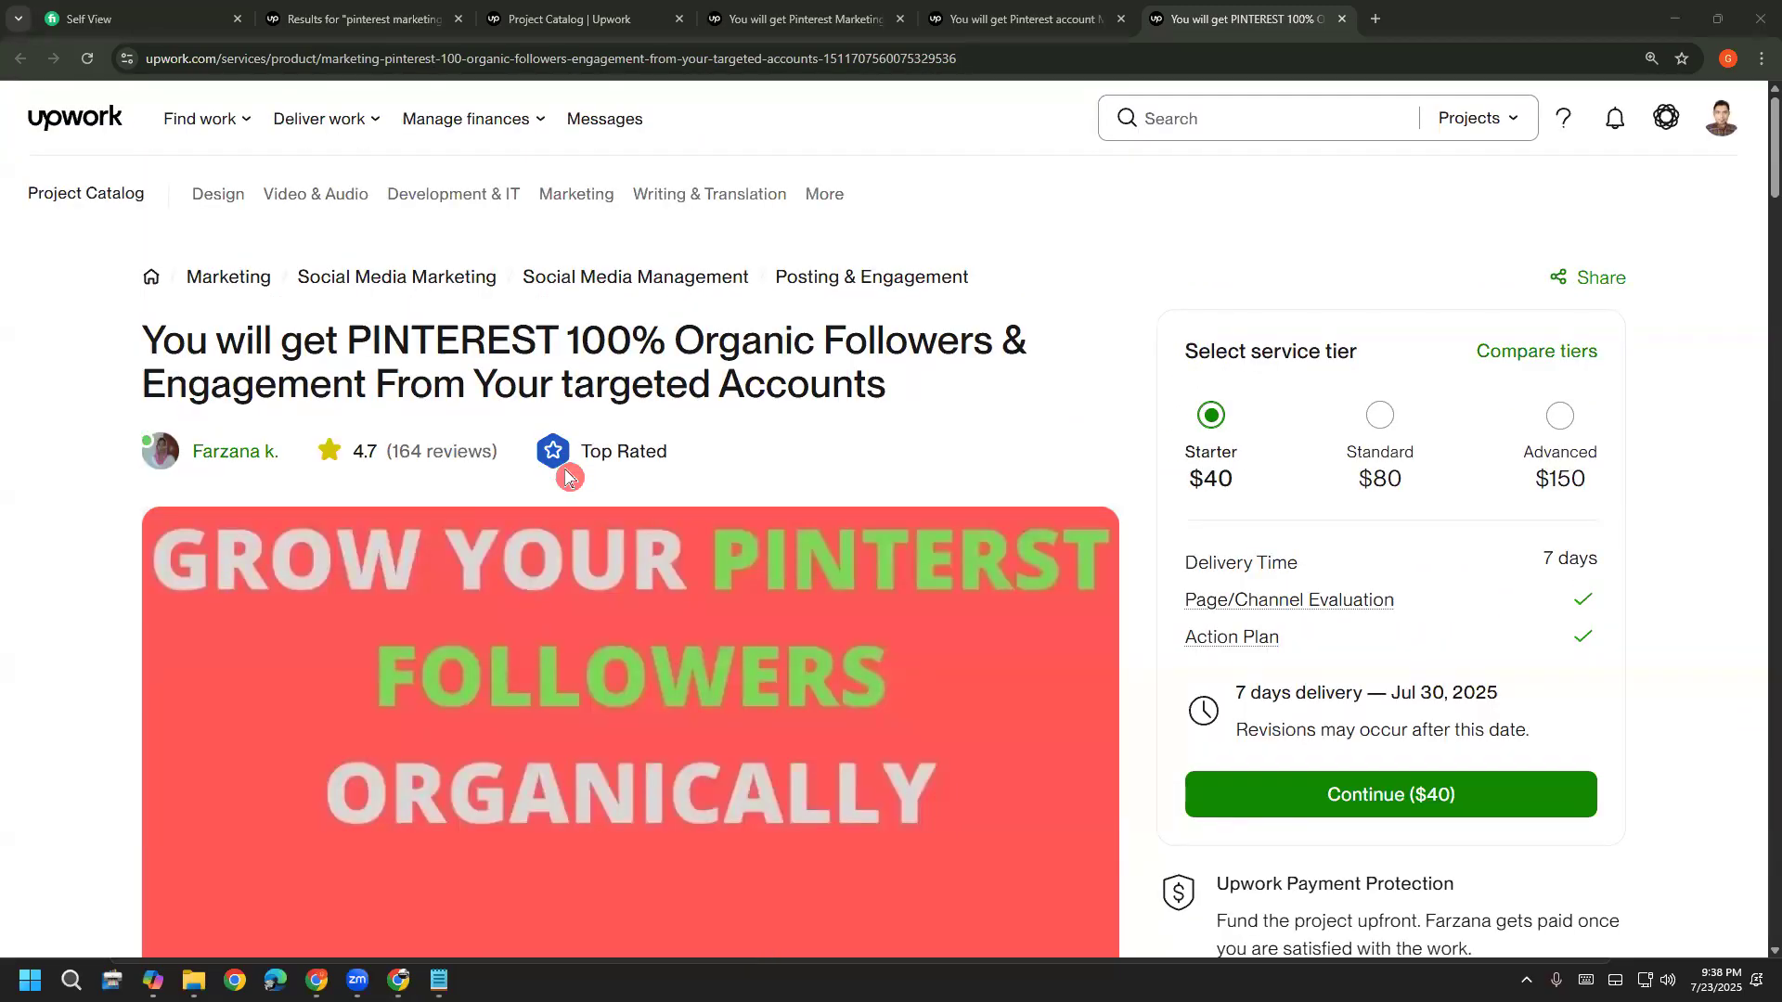
{"action": "left_click_drag", "start_coordinate": [247, 343], "coordinate": [1012, 376]}
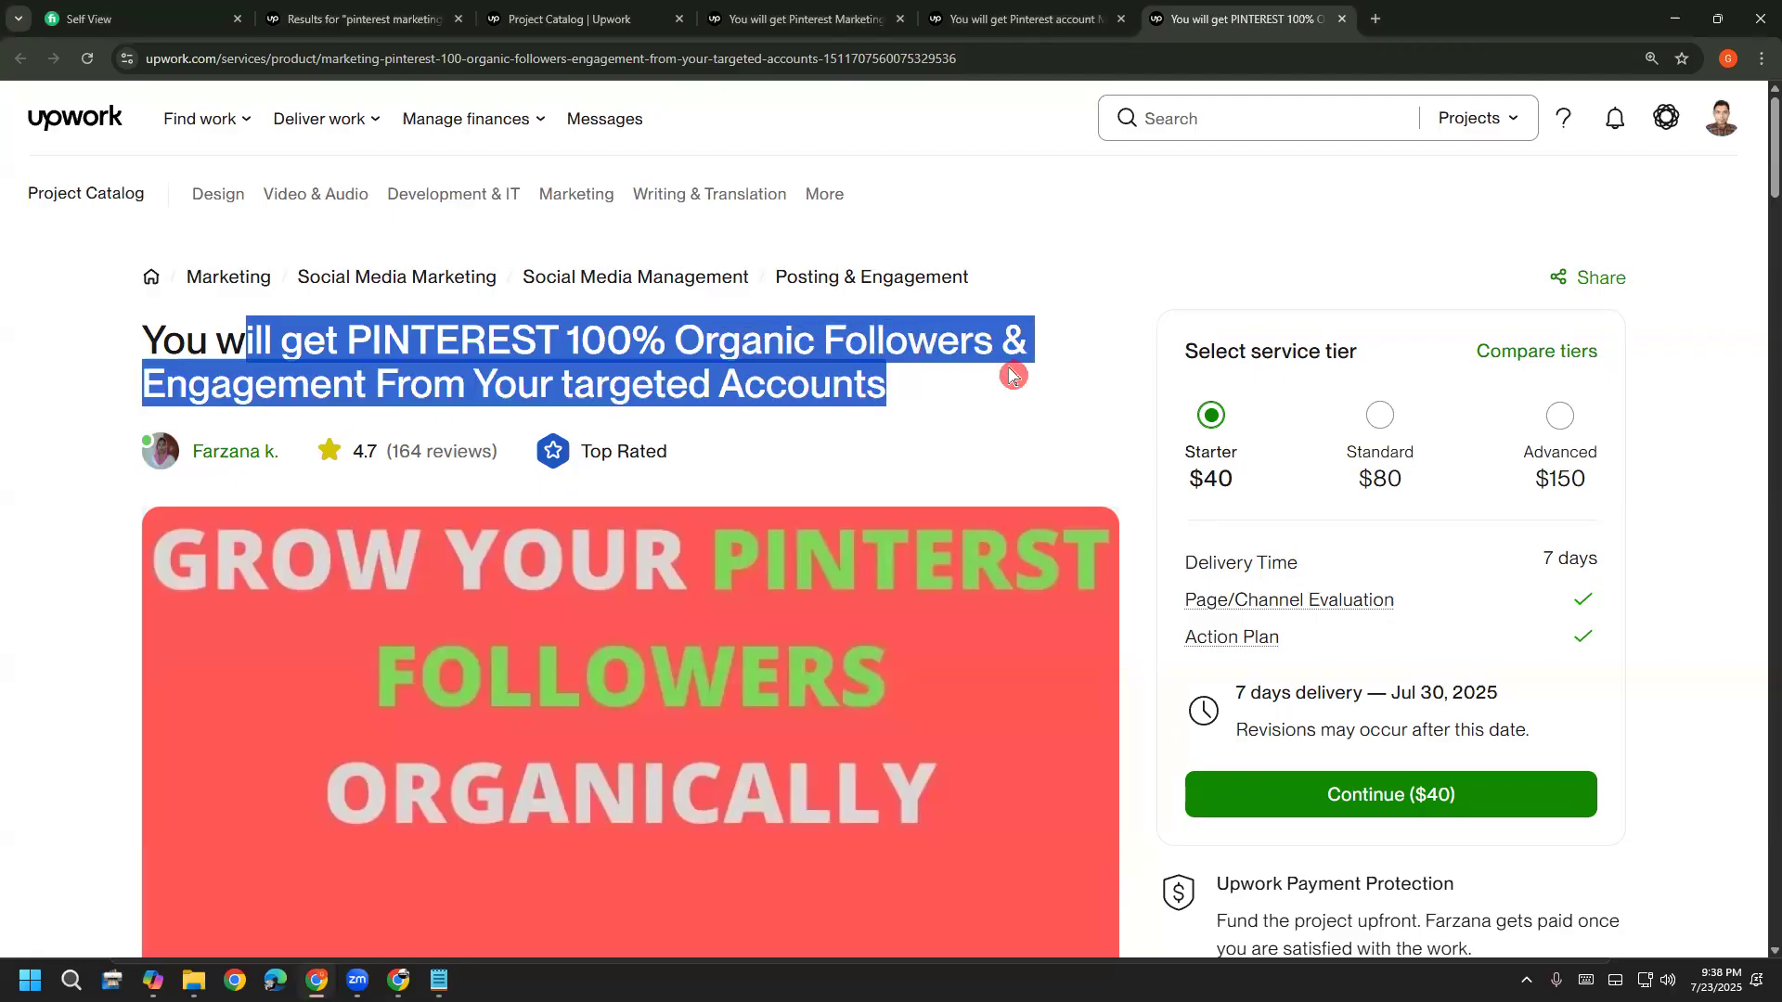
{"action": "left_click", "coordinate": [1012, 376]}
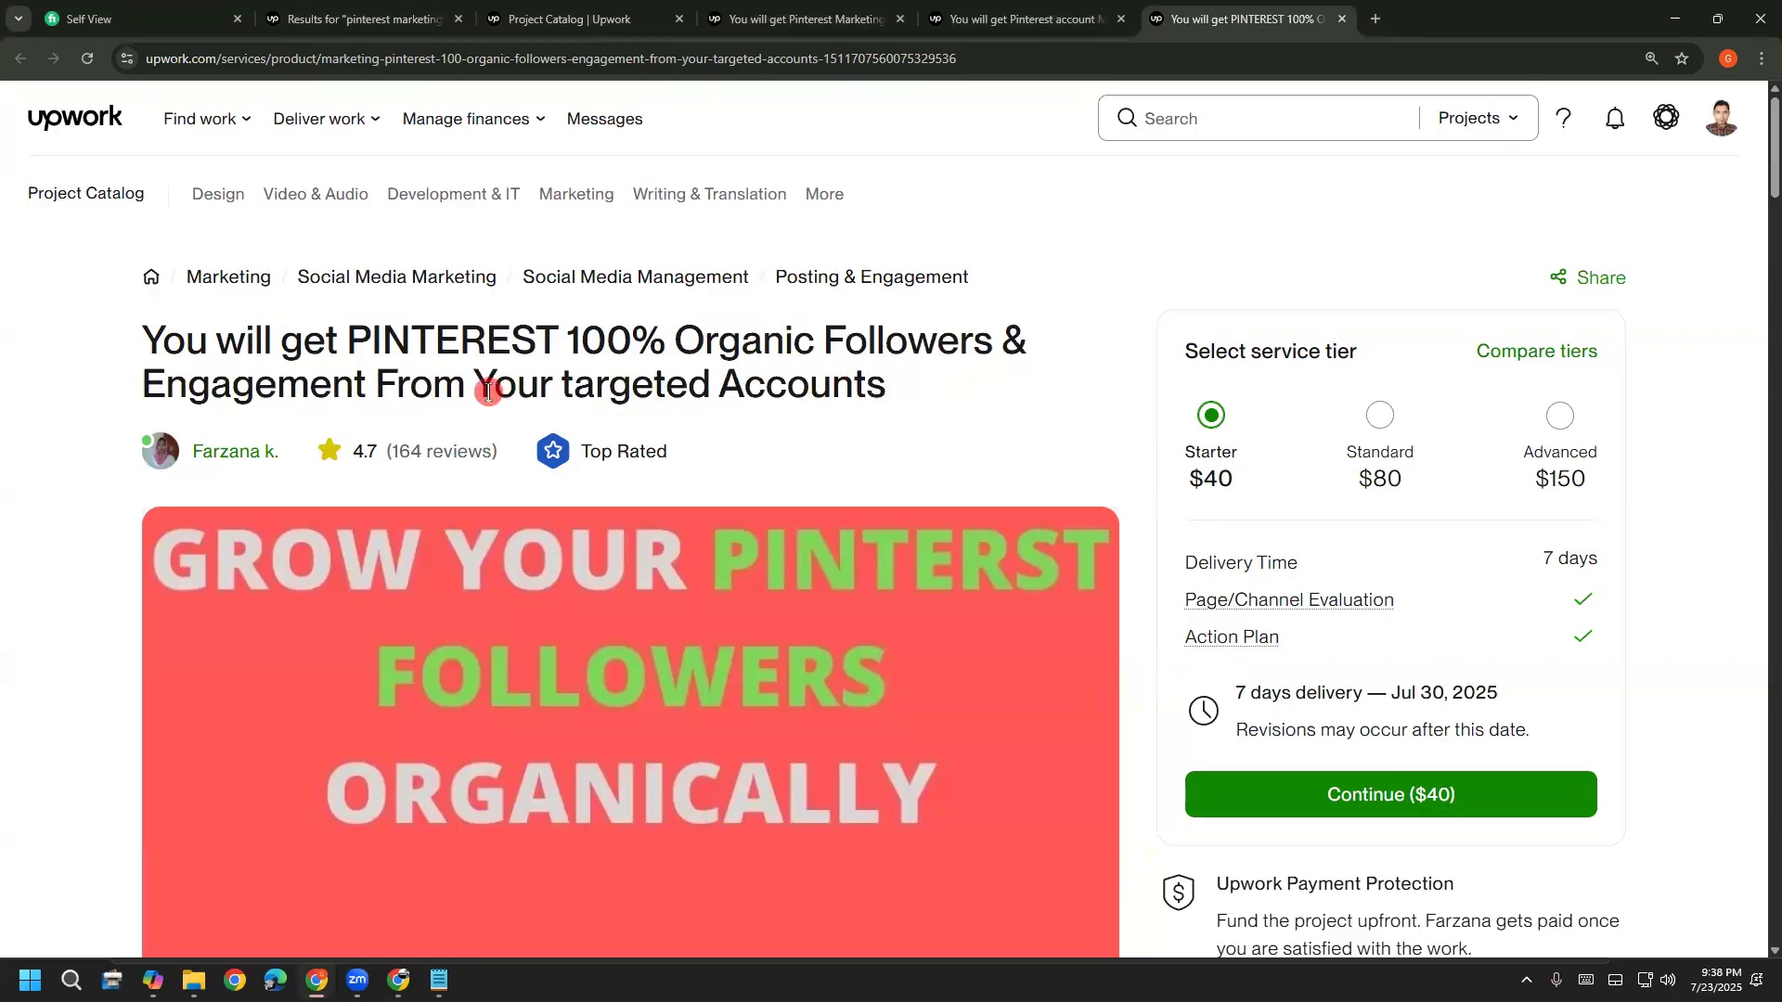
{"action": "scroll", "coordinate": [856, 400], "scroll_direction": "down", "scroll_amount": 2}
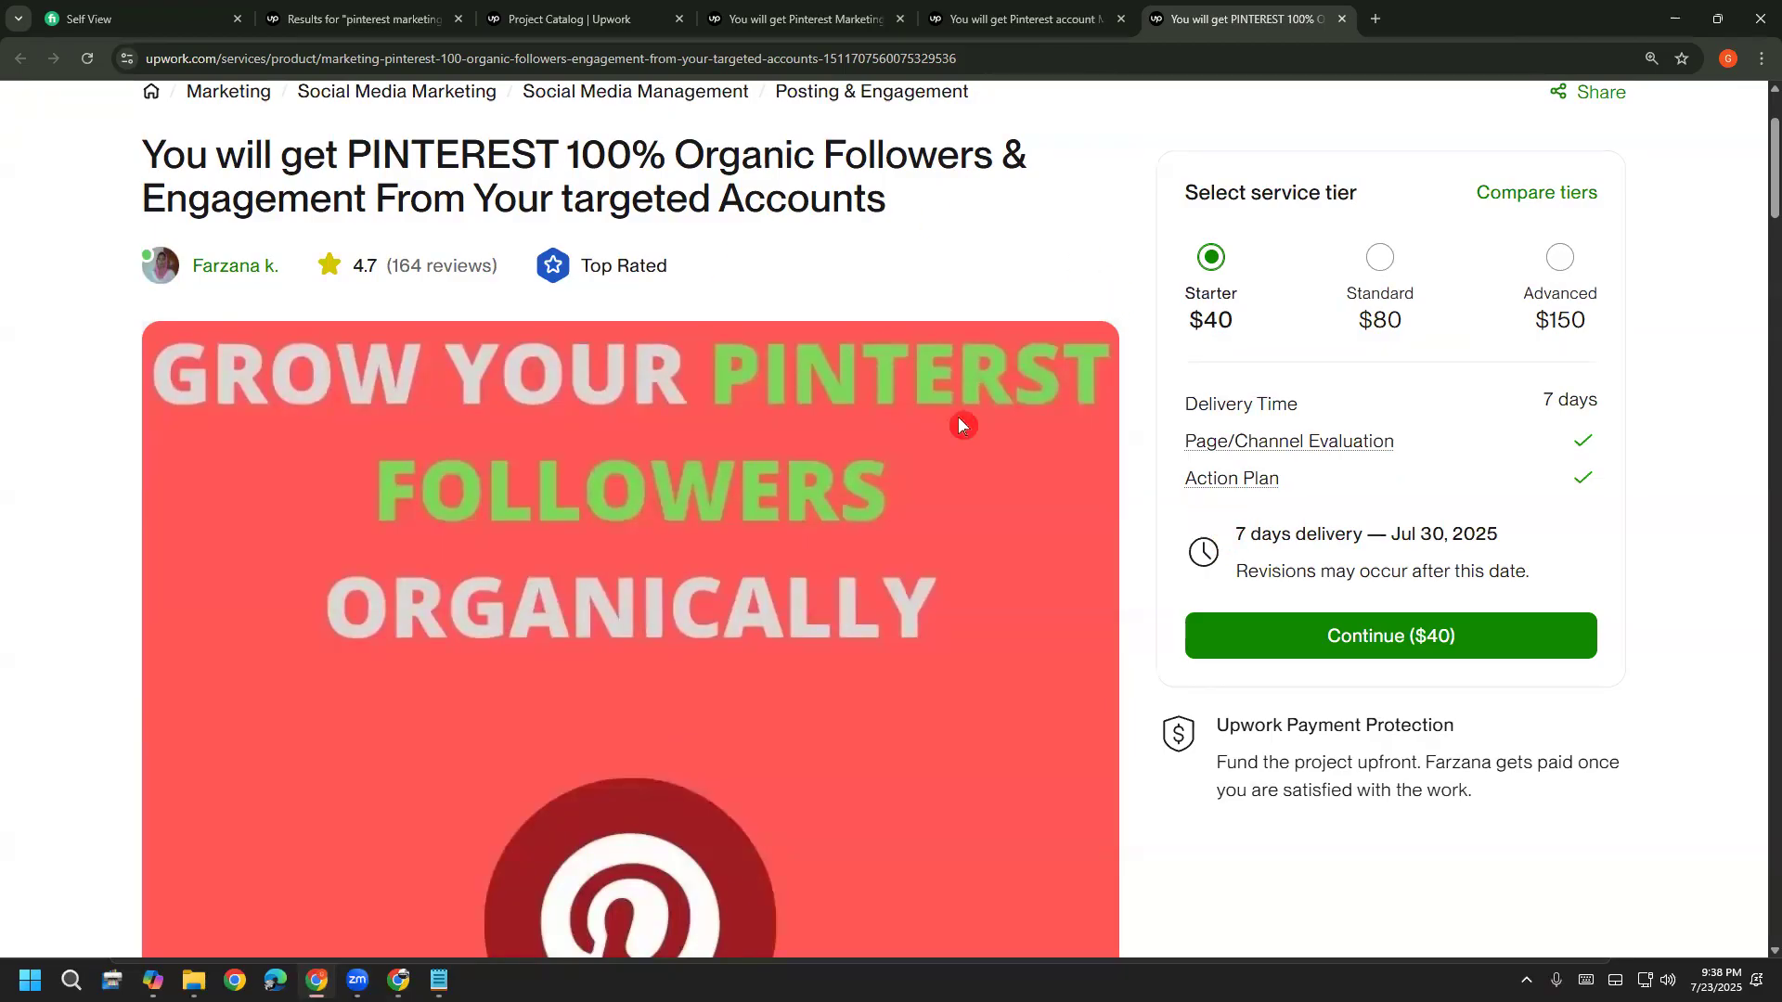
Switch to Notepad and add a "Basic Plan:" line below the keyword list
{"action": "left_click", "coordinate": [439, 981]}
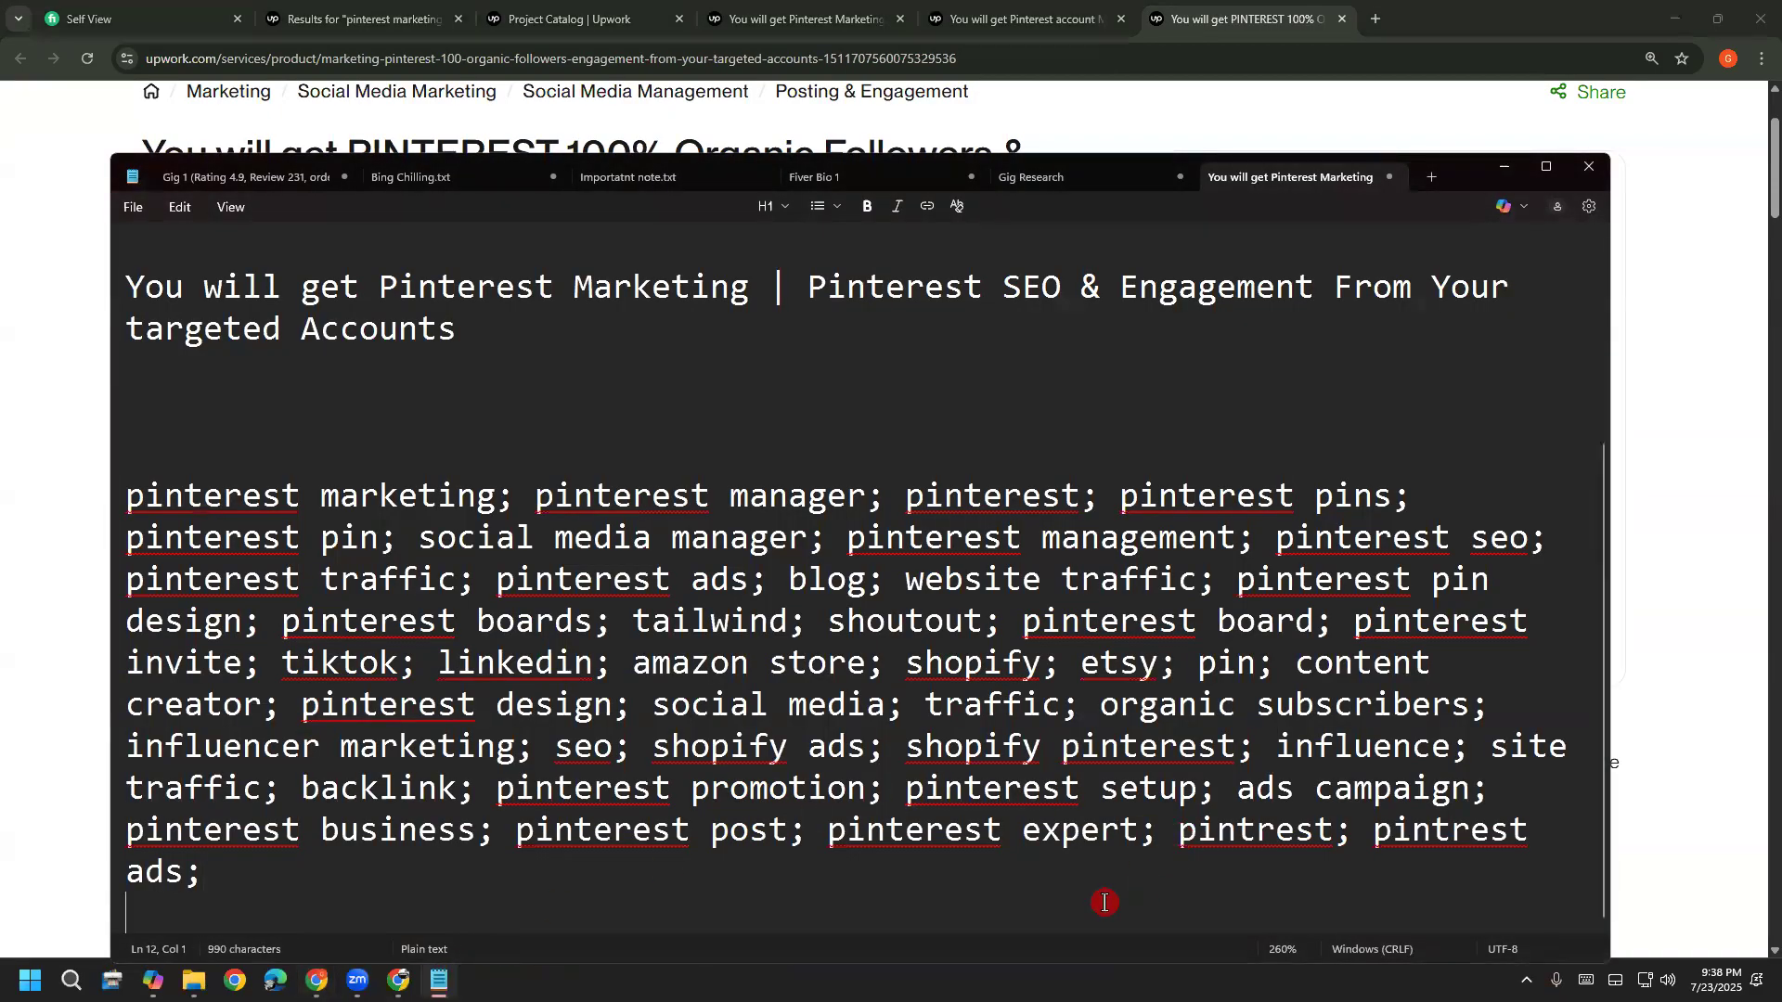
{"action": "key", "text": "Return"}
{"action": "key", "text": "Return"}
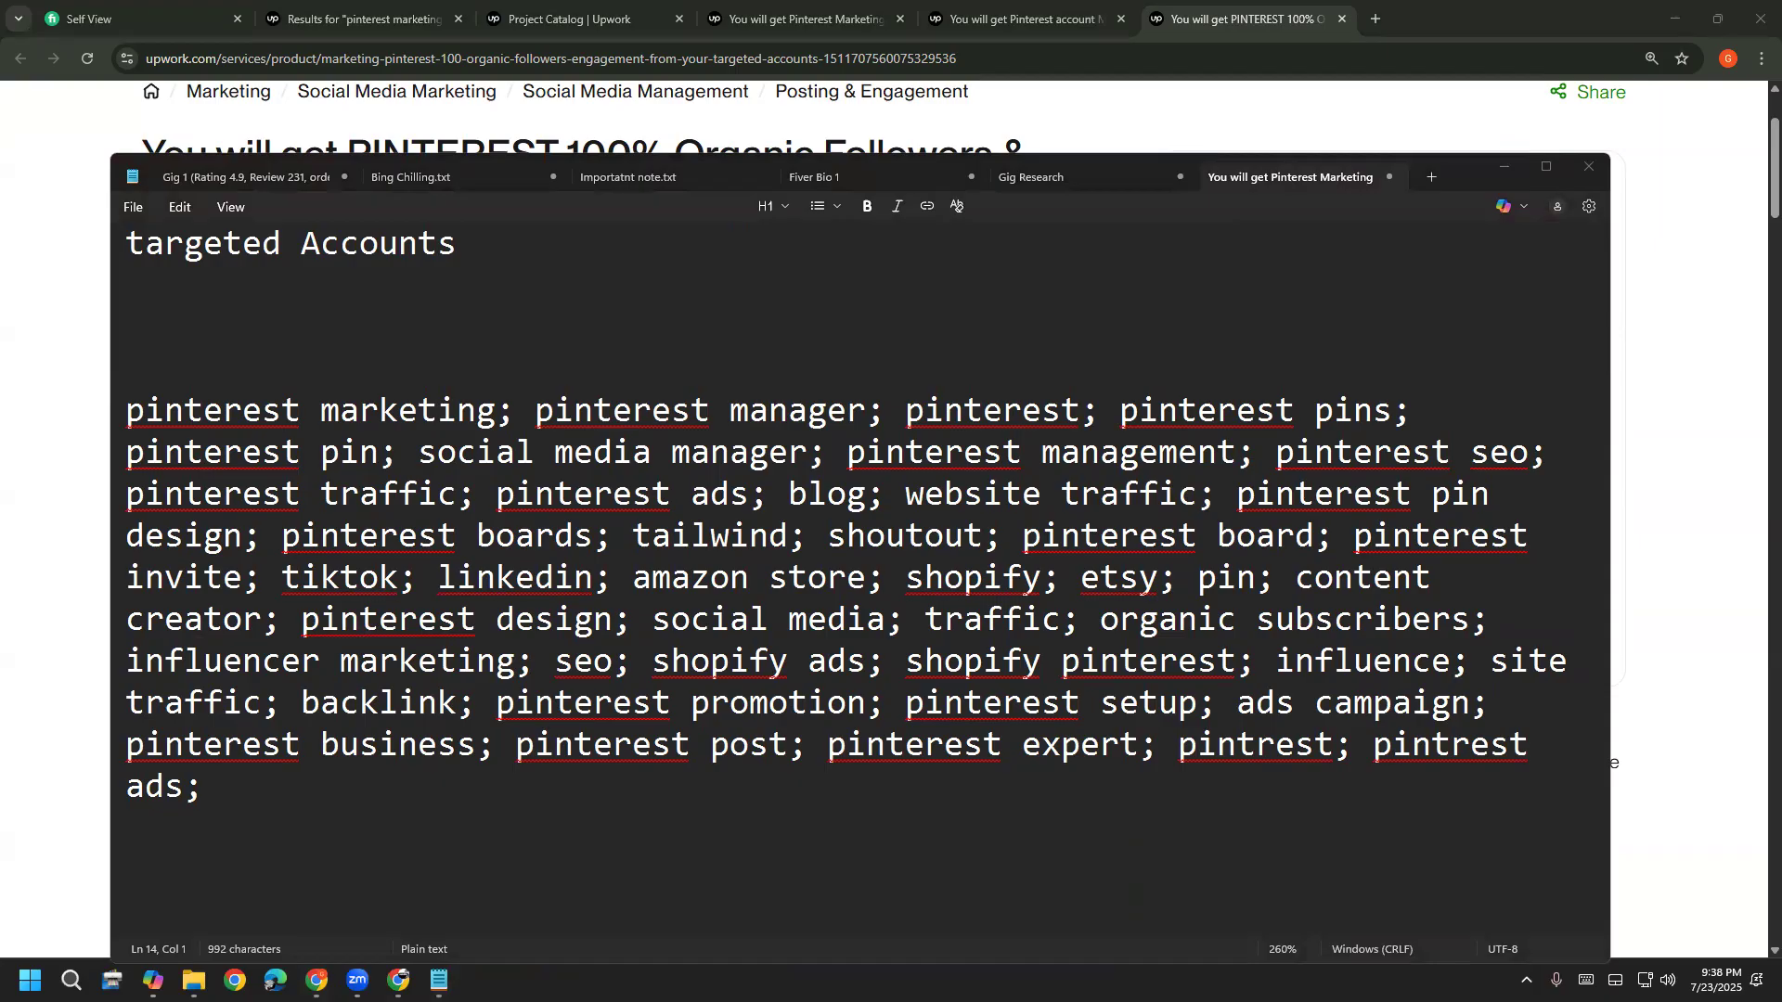
{"action": "left_click", "coordinate": [588, 865]}
{"action": "type", "text": "Basic Plan:"}
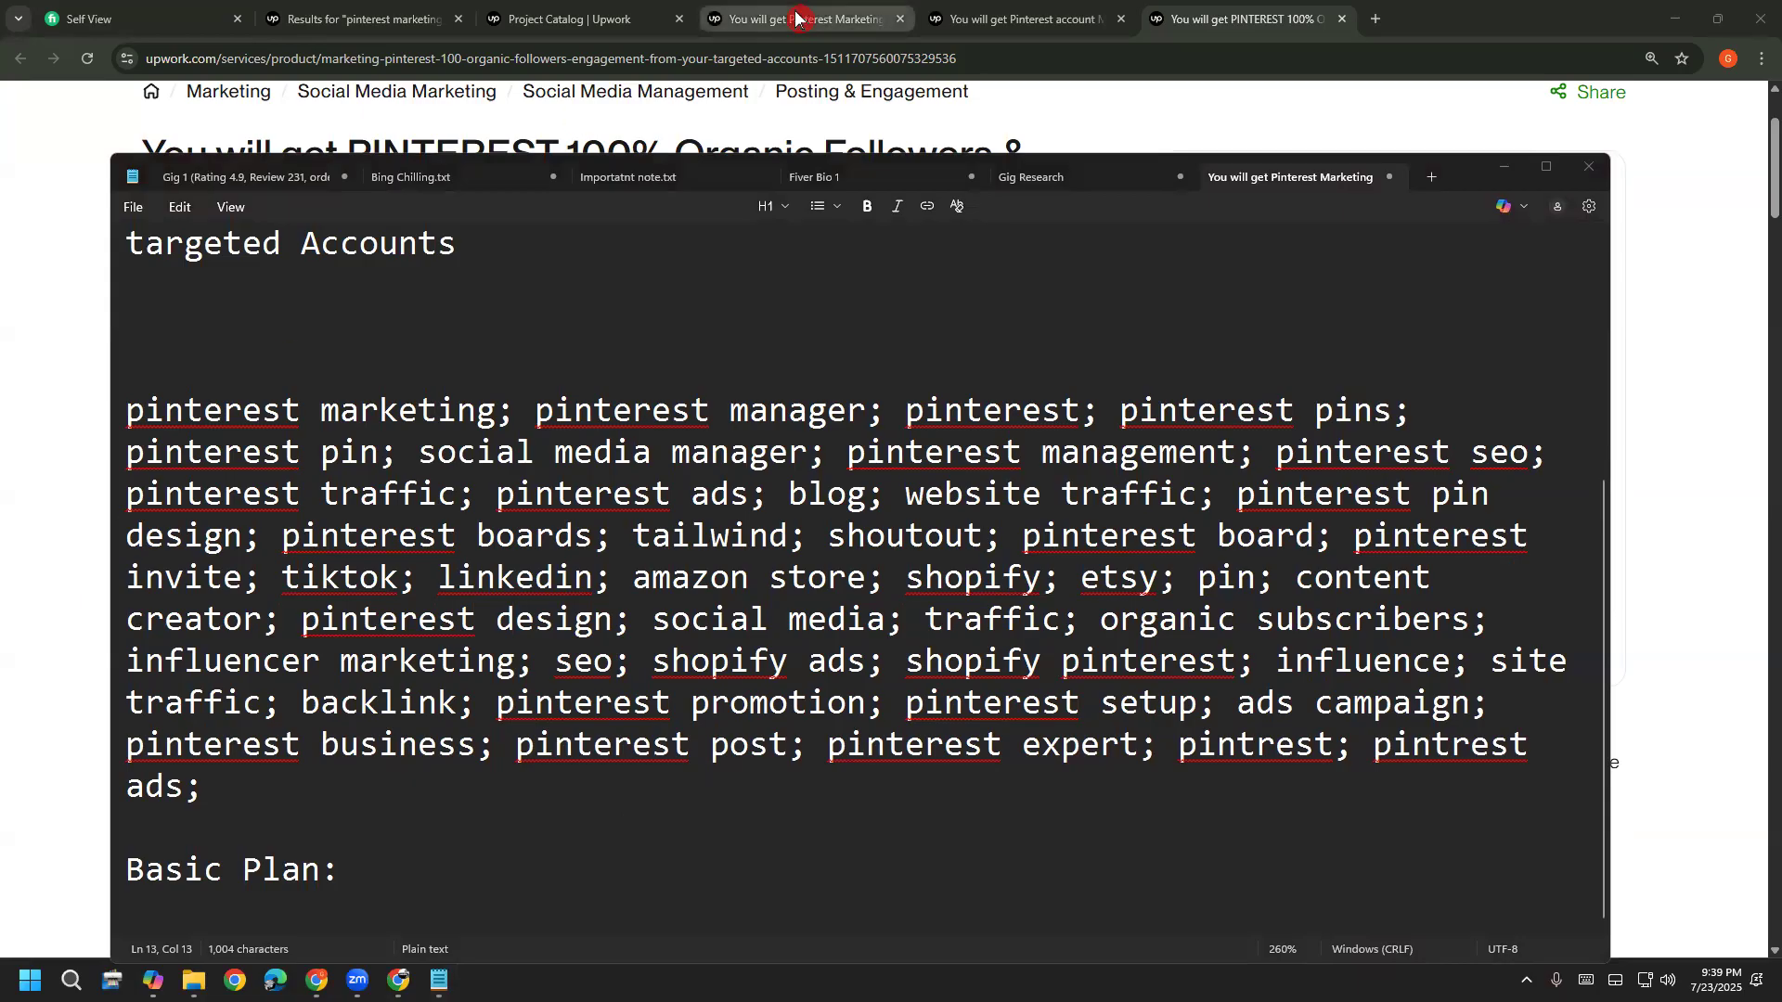
Check the listing's Starter tier price and delivery time, and complete the Basic Plan note with "40 doller in 7 days"
{"action": "left_click", "coordinate": [82, 663]}
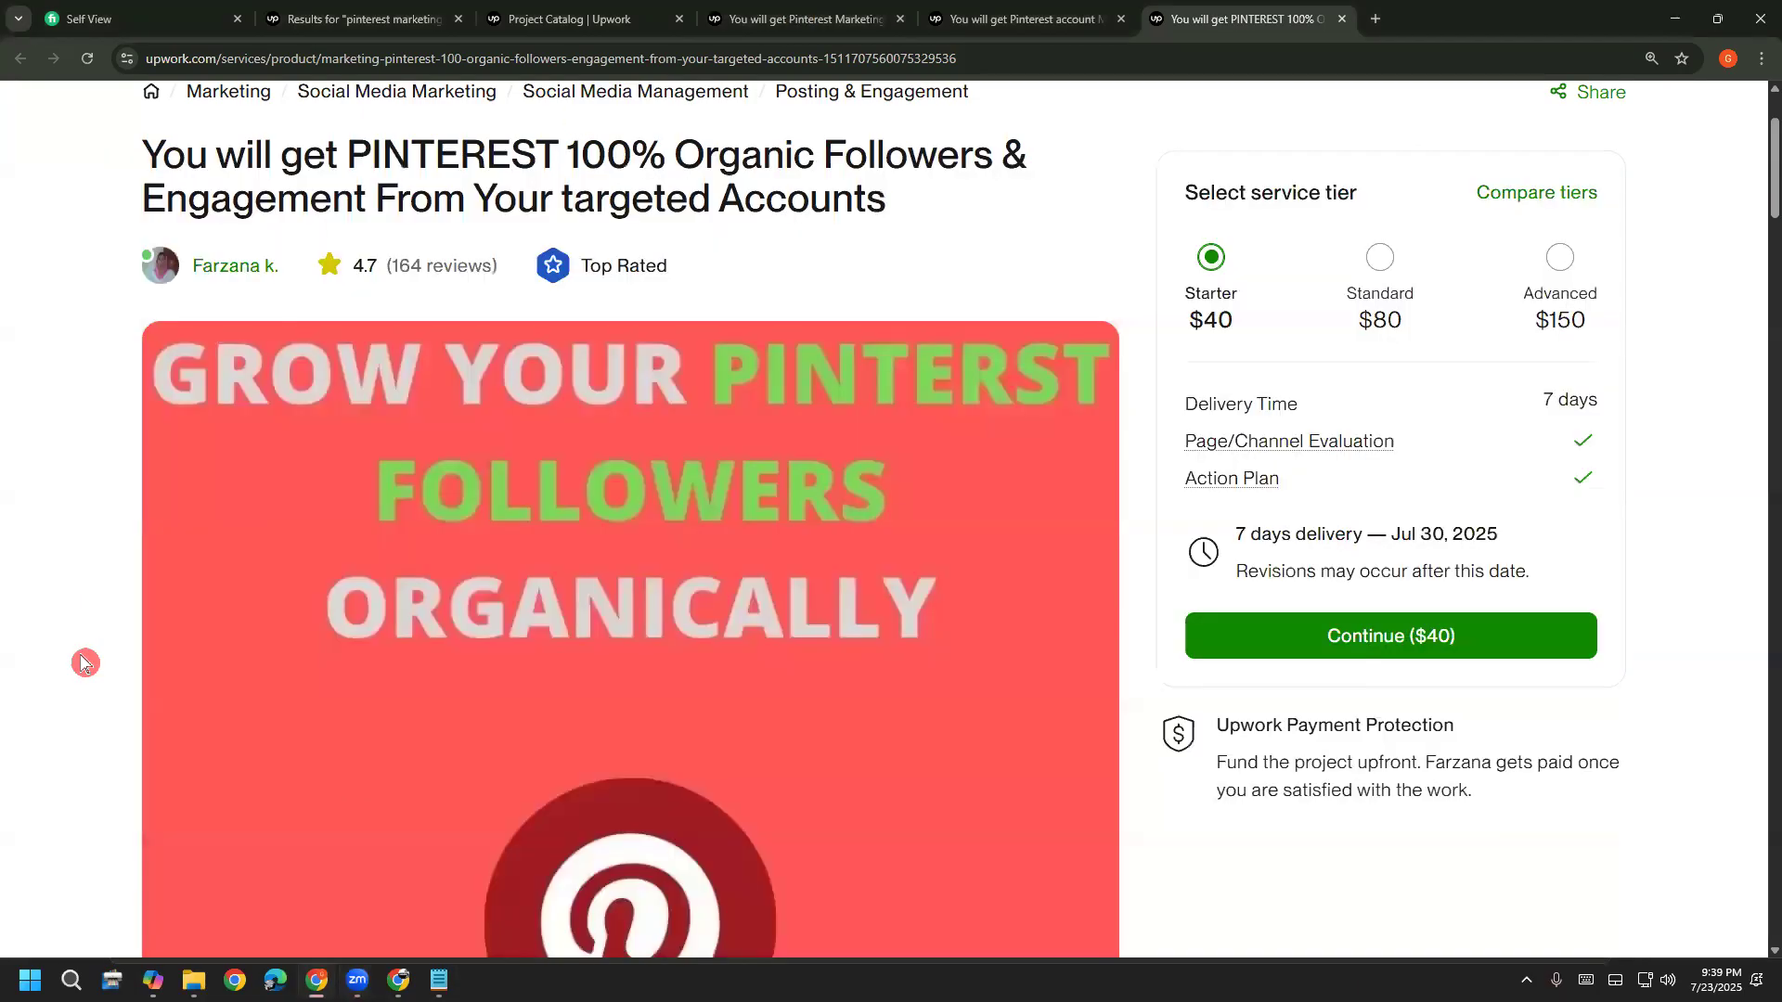
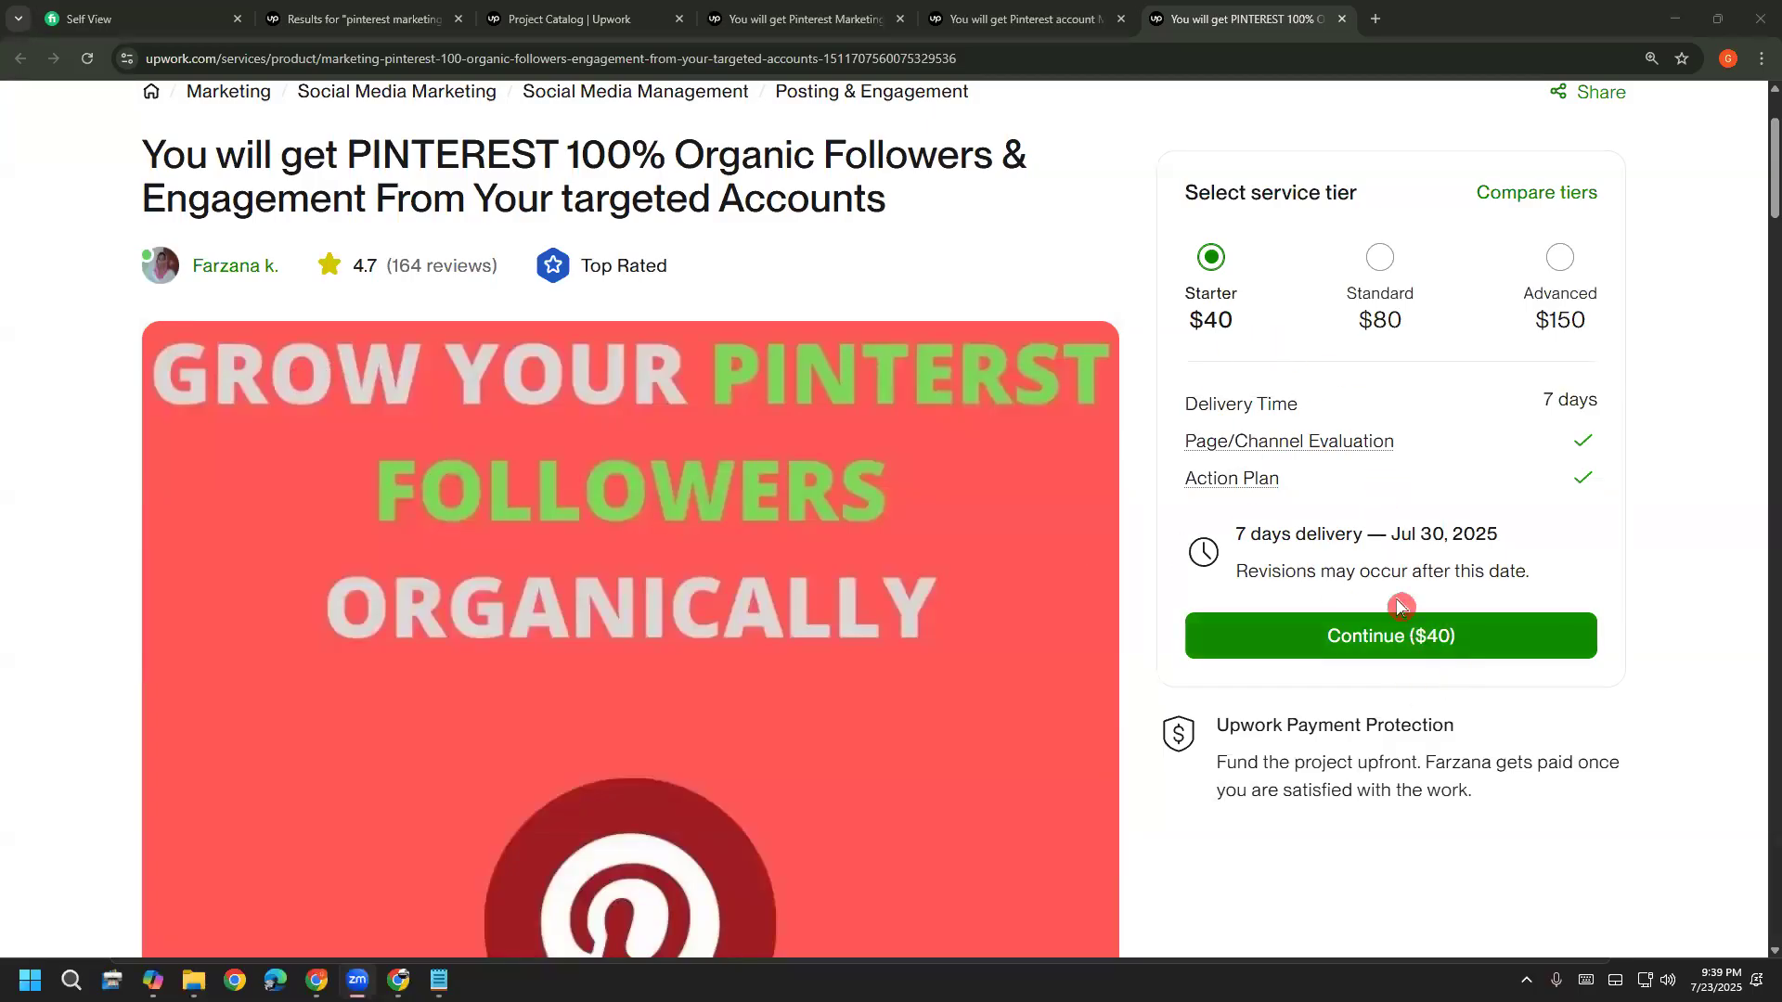
{"action": "left_click_drag", "start_coordinate": [1237, 544], "coordinate": [1364, 541]}
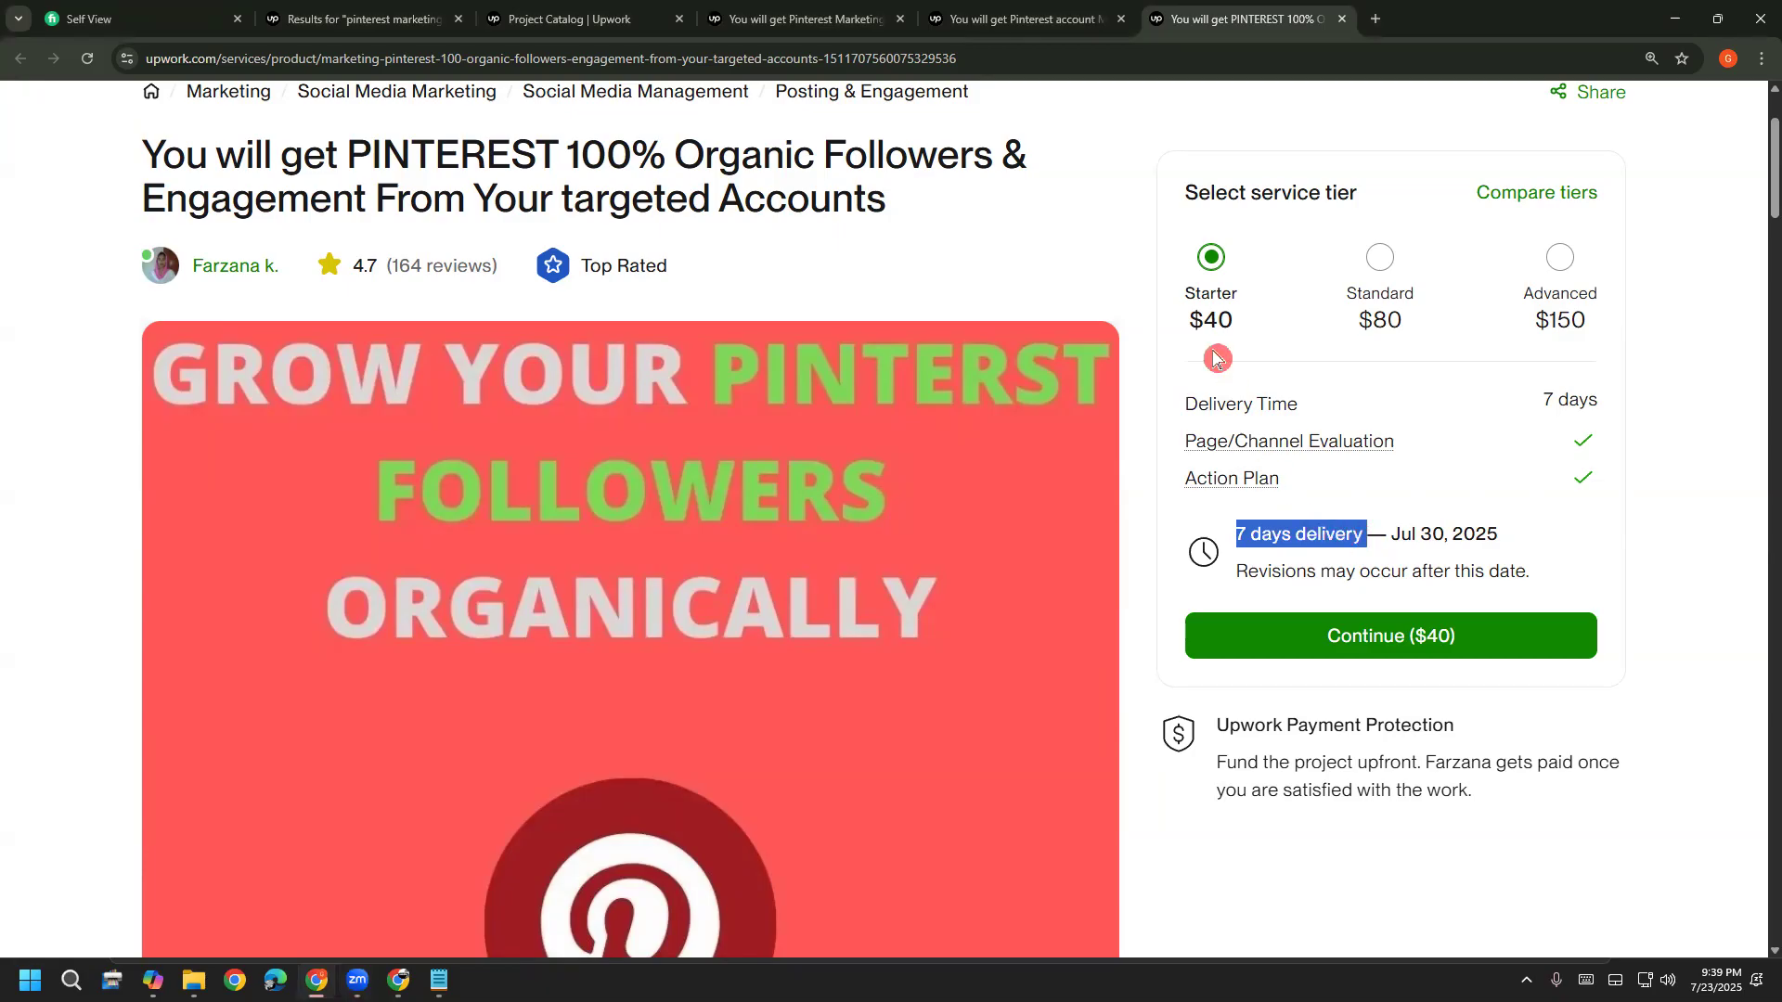
{"action": "left_click", "coordinate": [439, 981]}
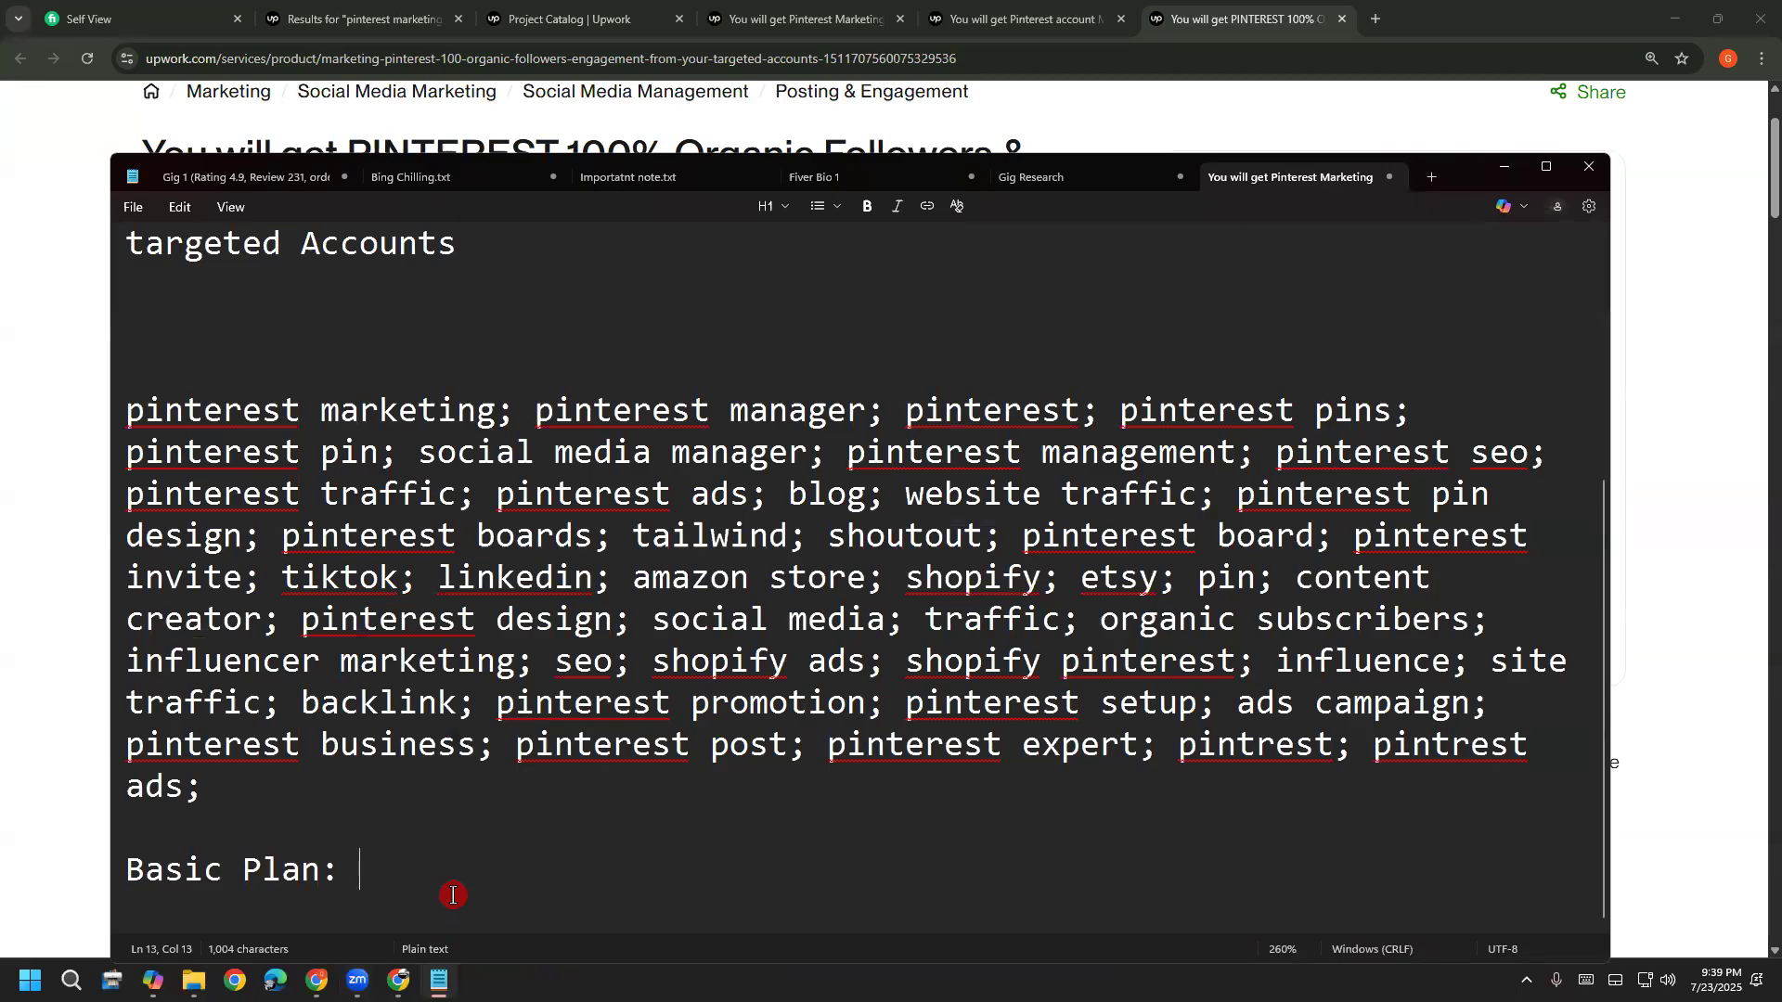
{"action": "type", "text": "40 doller "}
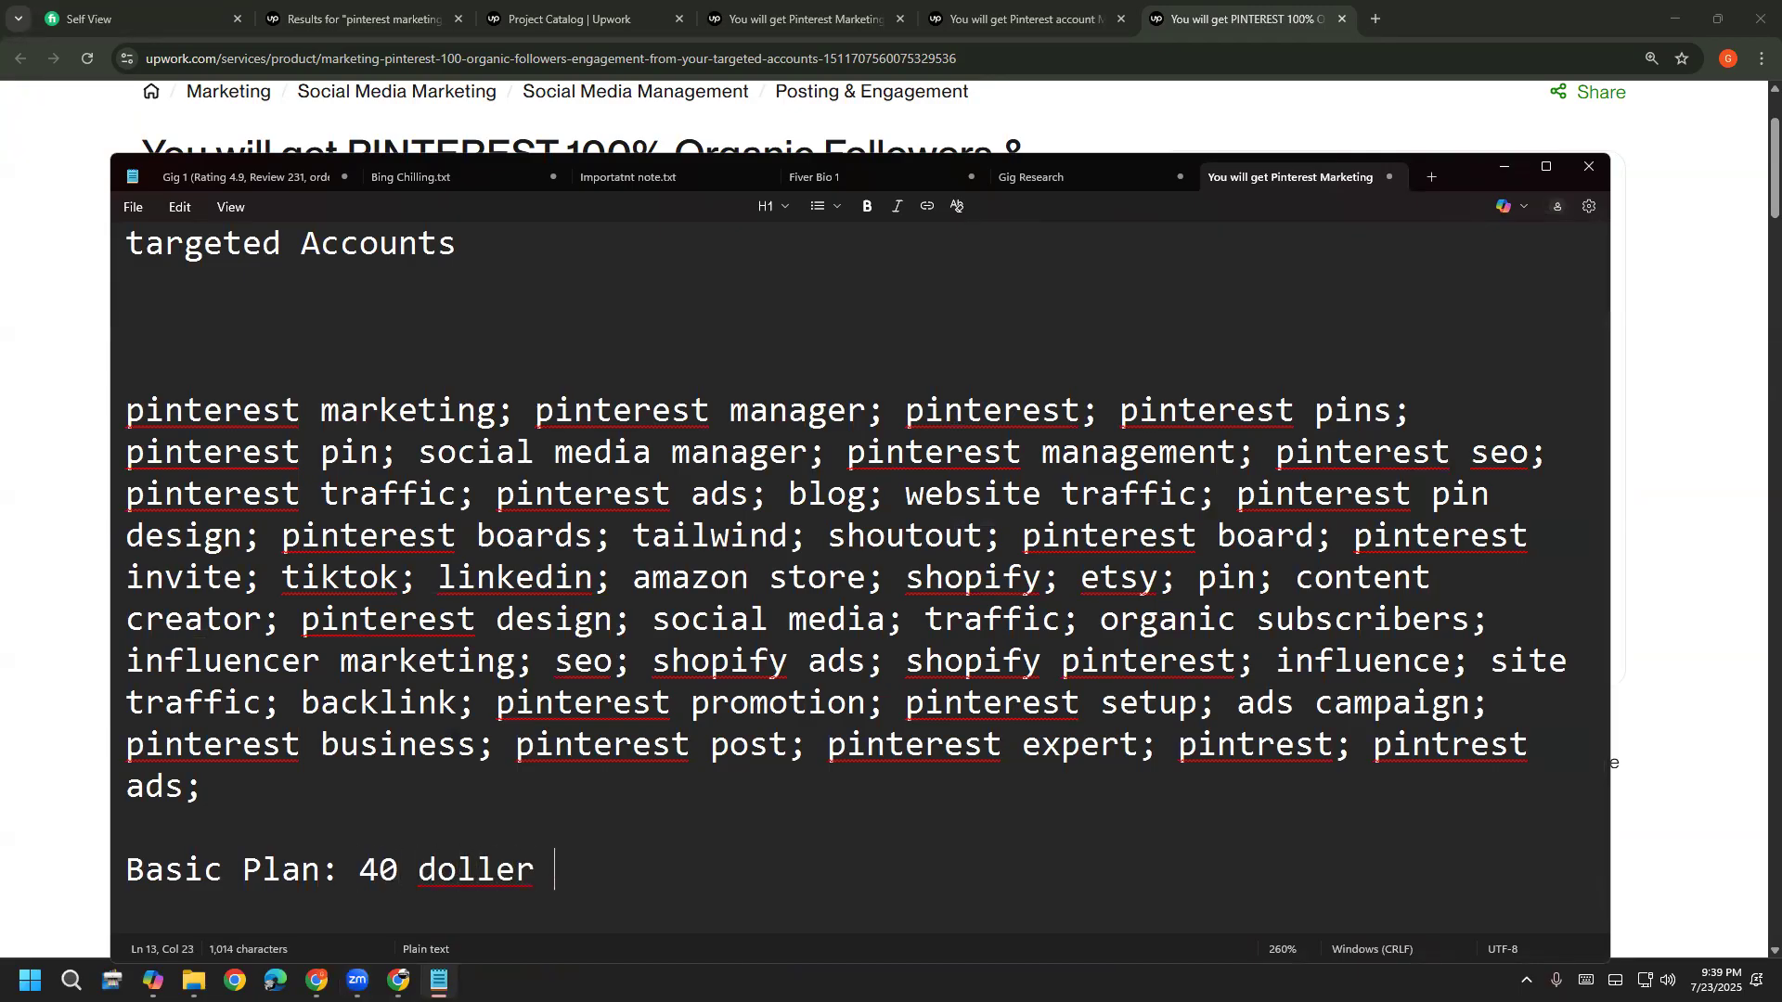
{"action": "type", "text": "in 7 days"}
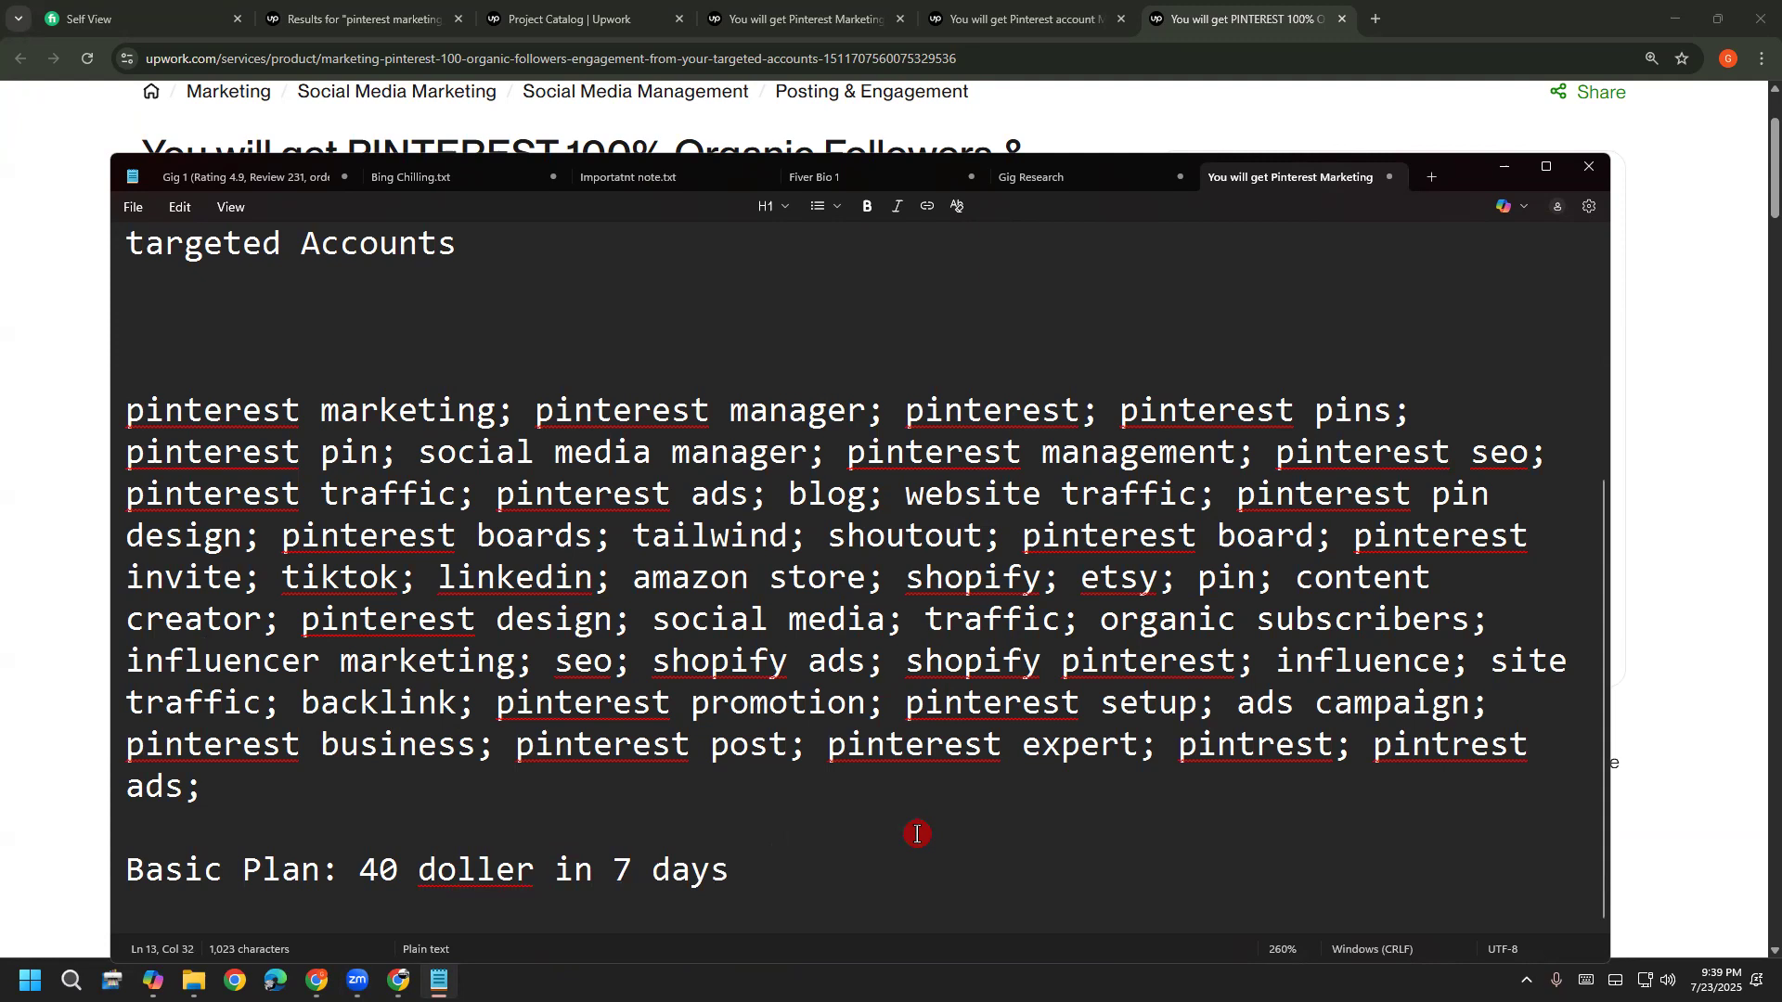
Copy the Basic Plan line and start a new line directly below it reading "Standard Plan:"
{"action": "left_click_drag", "start_coordinate": [821, 880], "coordinate": [118, 912]}
{"action": "key", "text": "ctrl+c"}
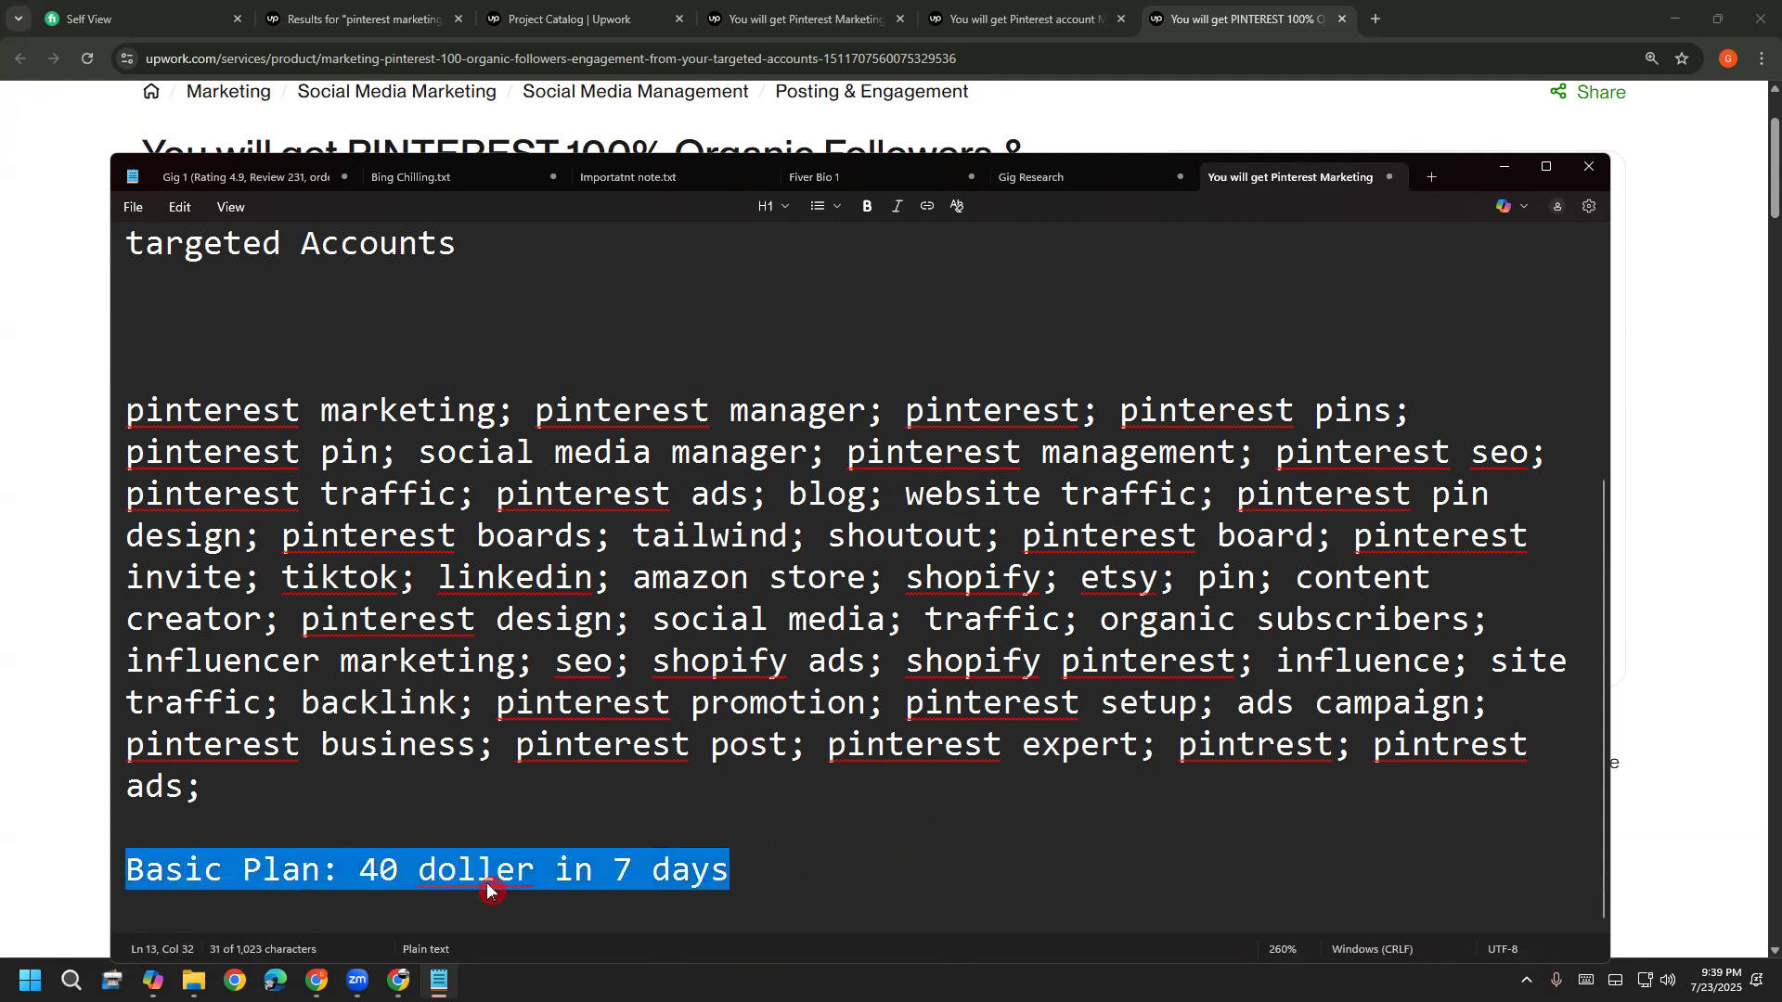
{"action": "left_click", "coordinate": [761, 845]}
{"action": "key", "text": "Return"}
{"action": "key", "text": "BackSpace"}
{"action": "left_click", "coordinate": [752, 879]}
{"action": "key", "text": "Return"}
{"action": "key", "text": "Return"}
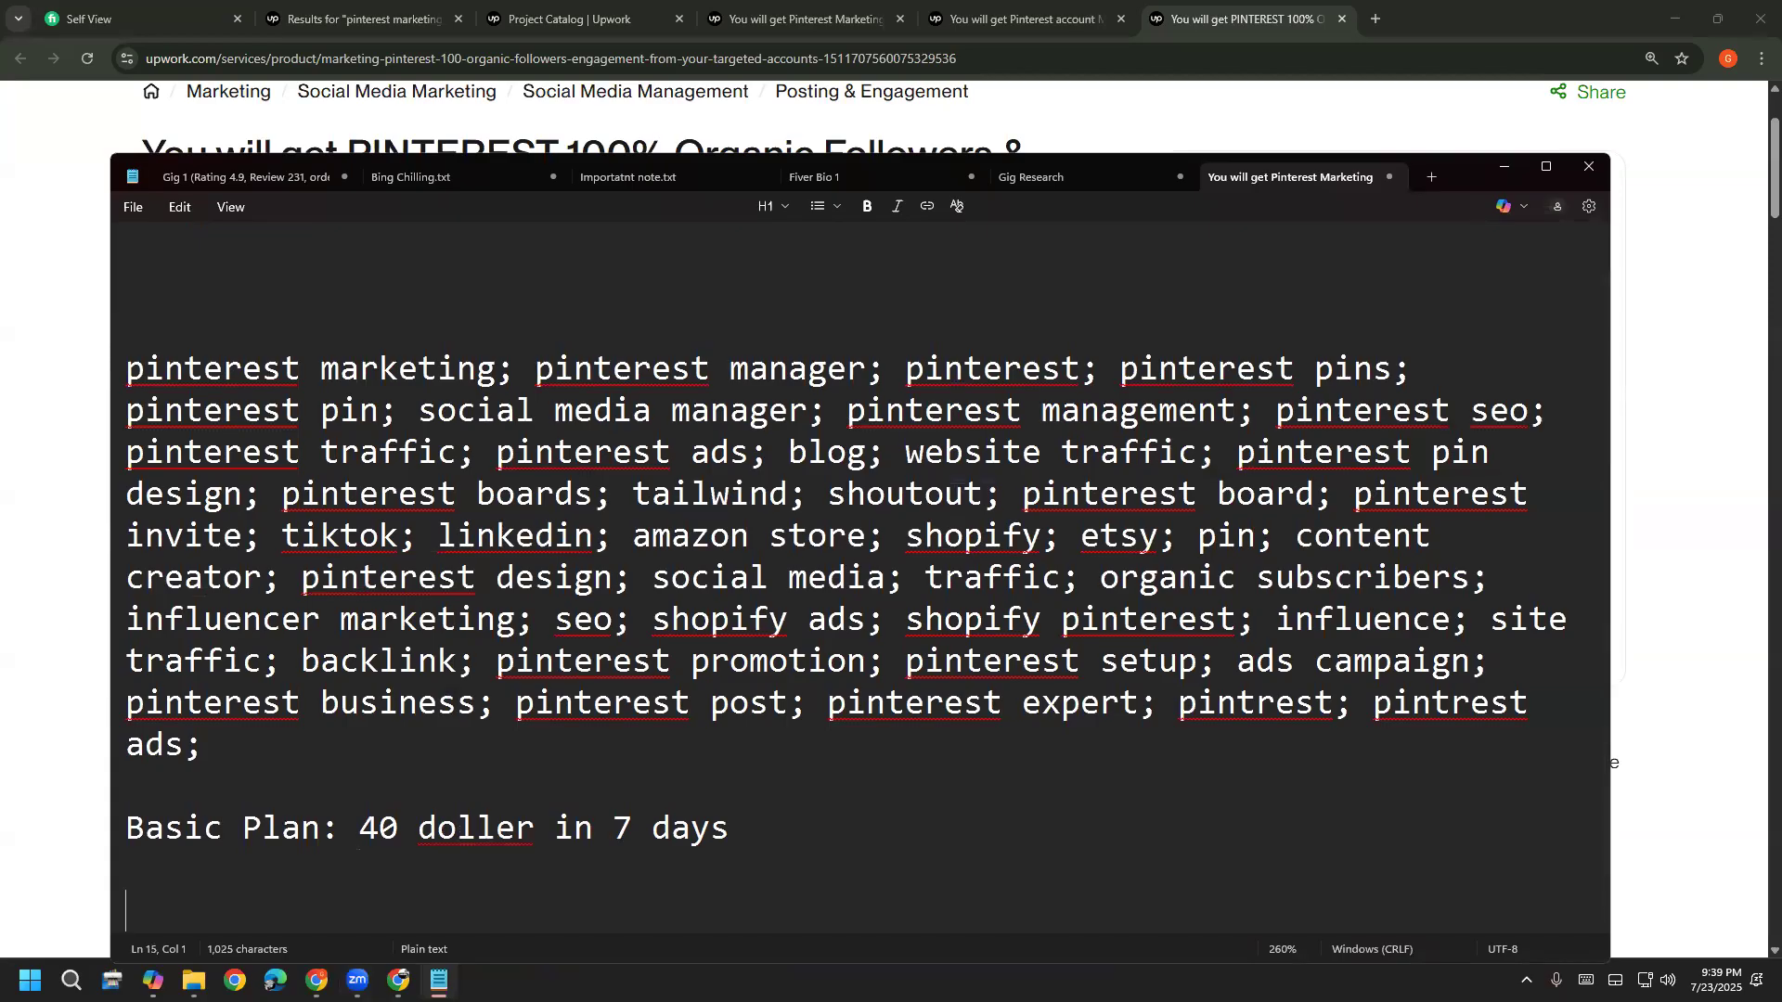
{"action": "key", "text": "BackSpace"}
{"action": "type", "text": "Standar"}
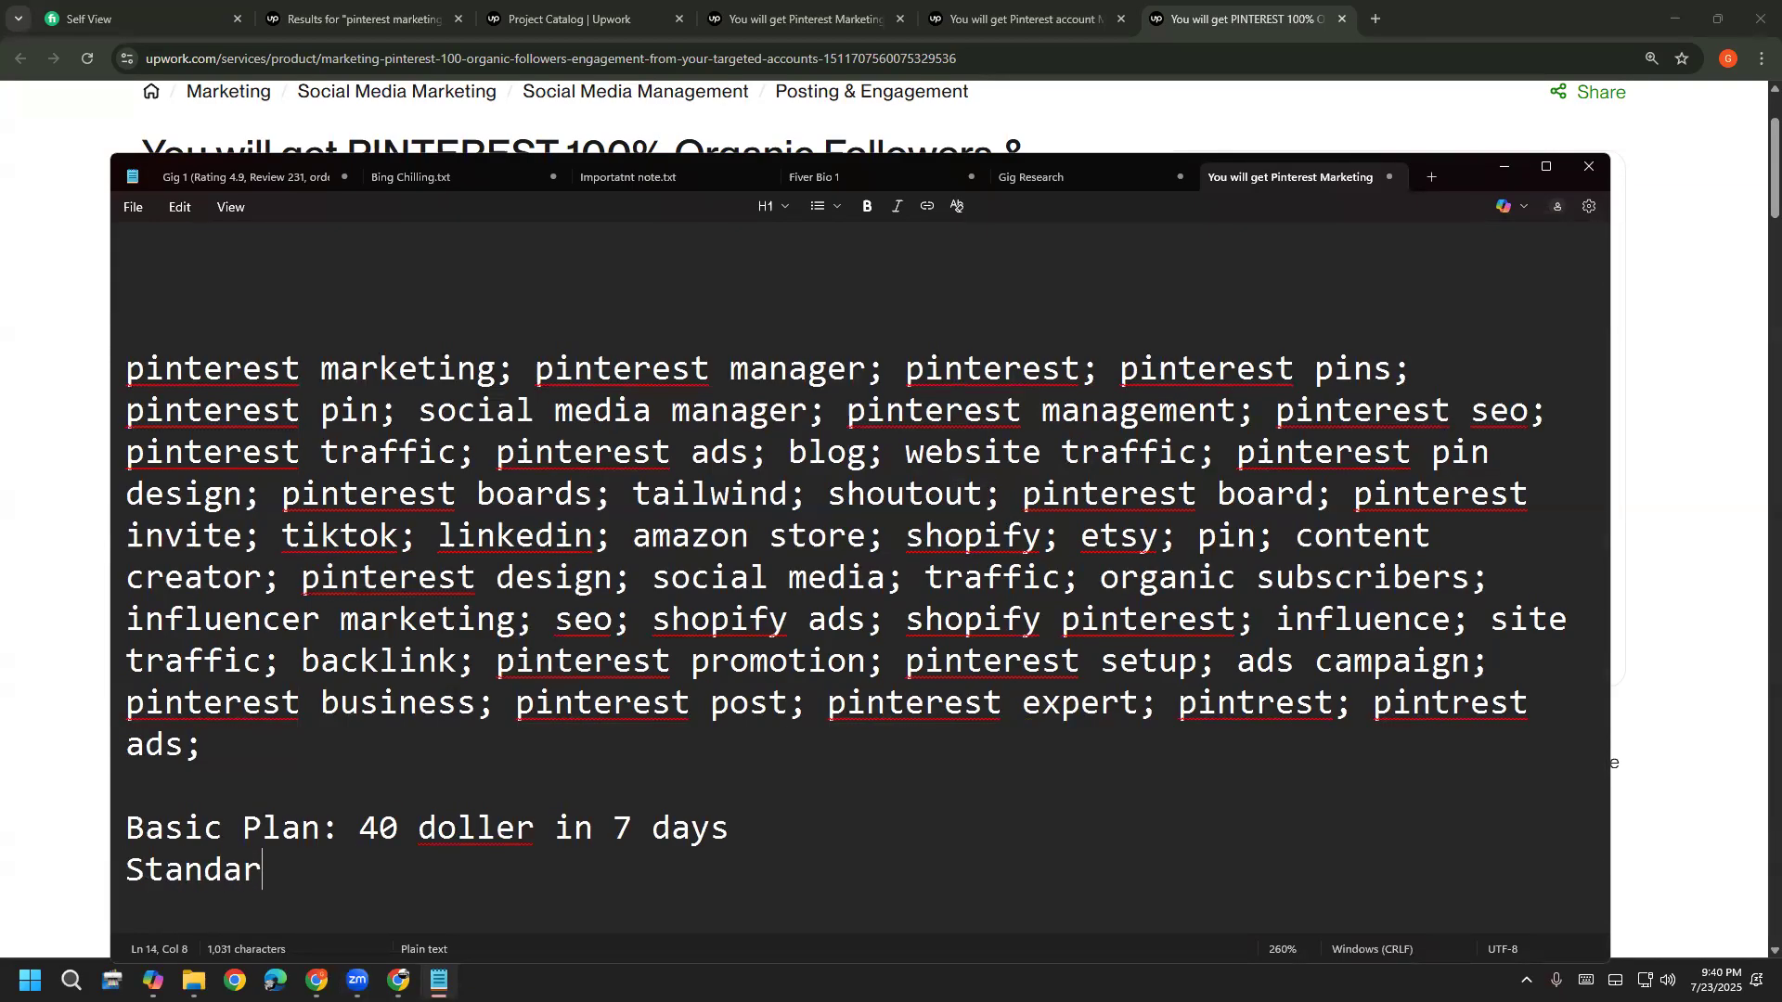
{"action": "type", "text": "d Plan:"}
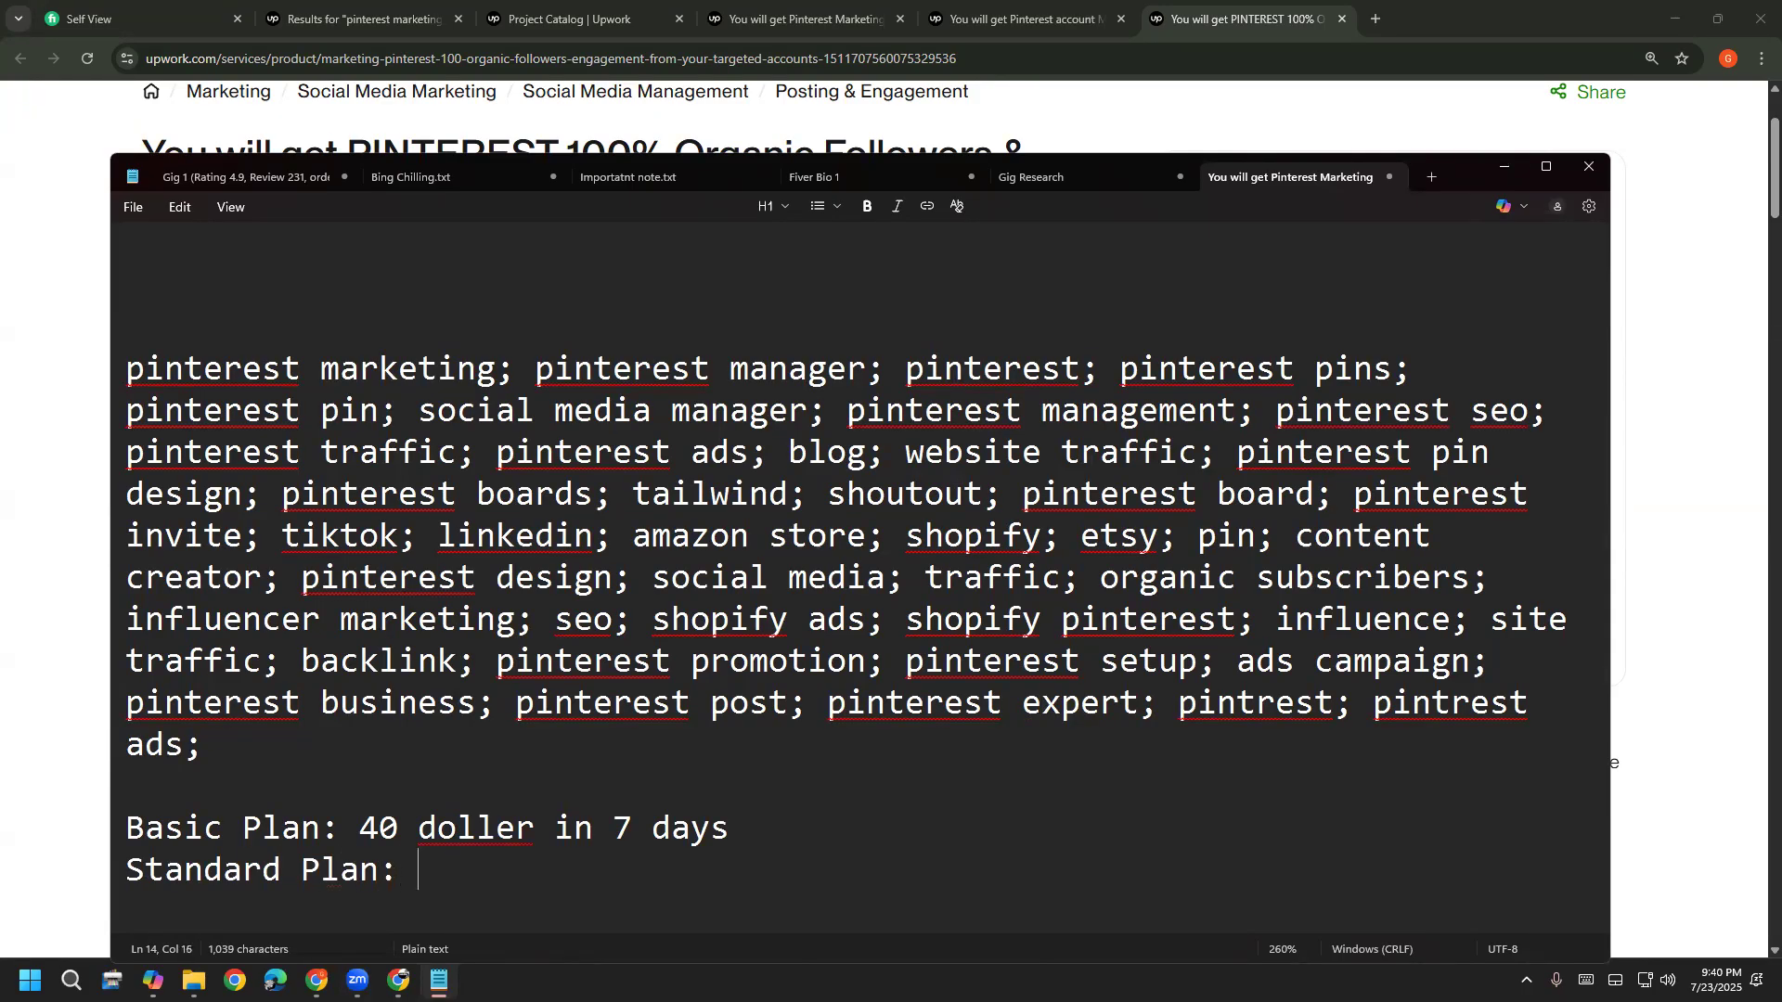
Select the listing's Standard tier and complete the Standard Plan note from the copied text as "80 doller in 14 days"
{"action": "left_click", "coordinate": [1727, 635]}
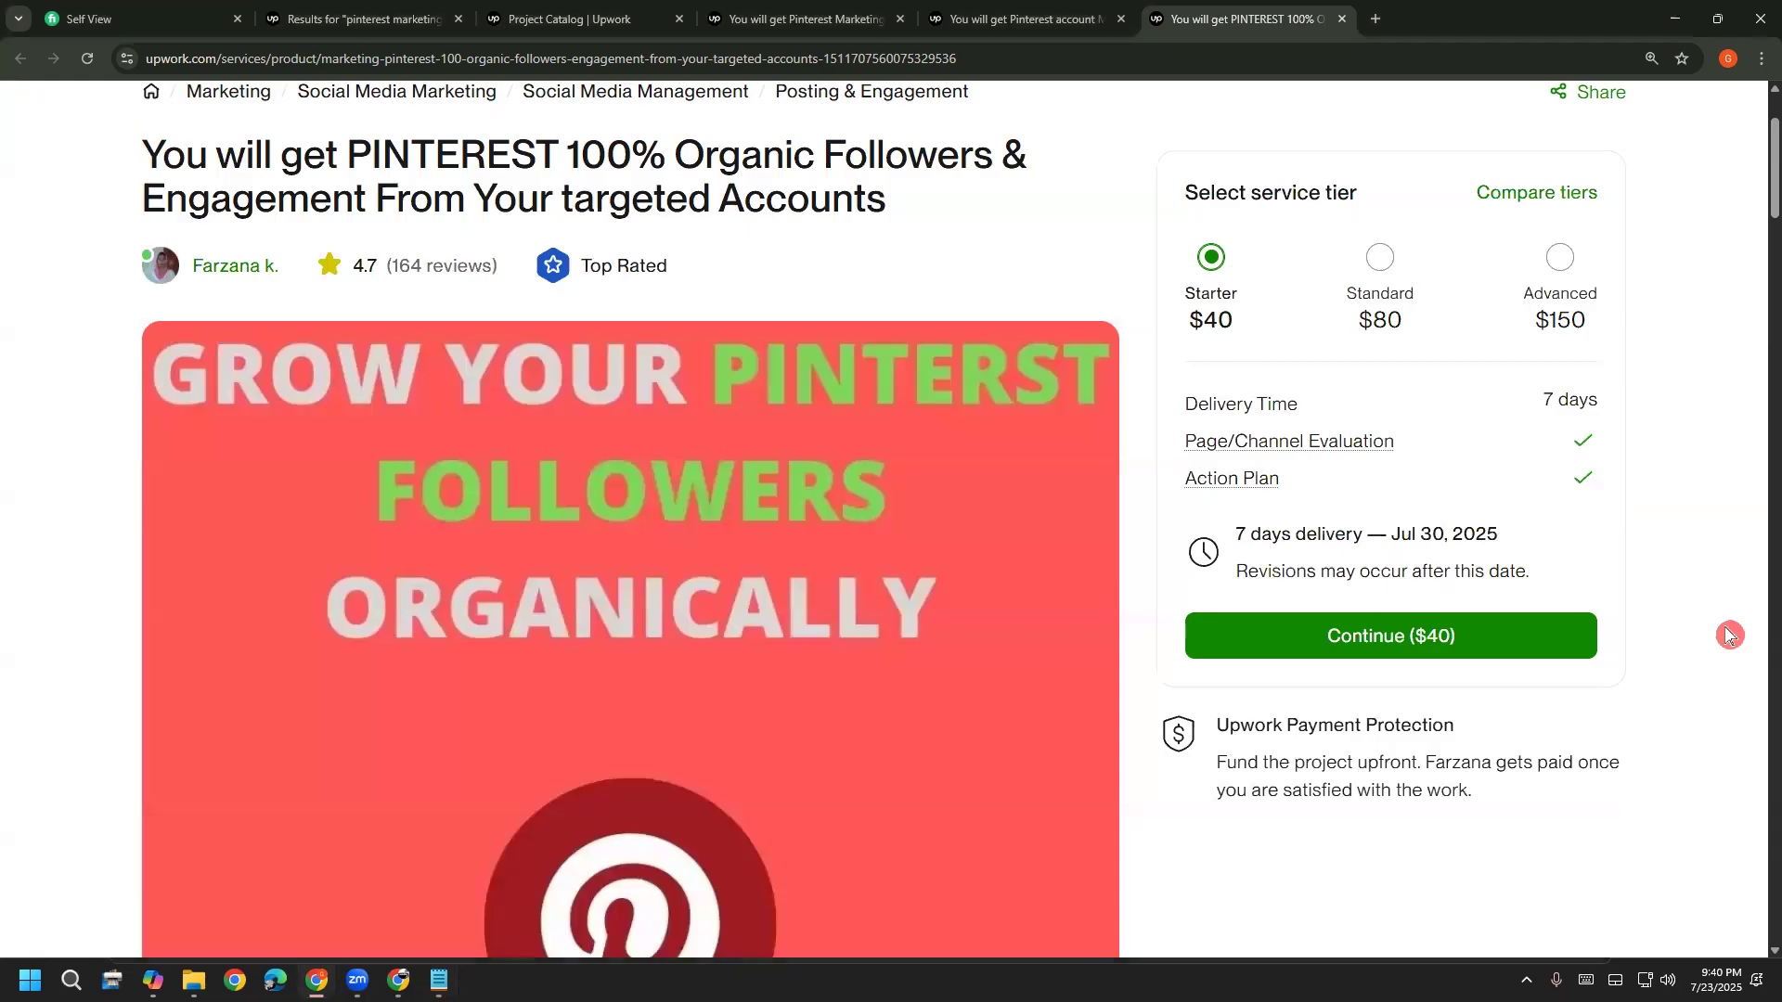
{"action": "left_click", "coordinate": [1377, 258]}
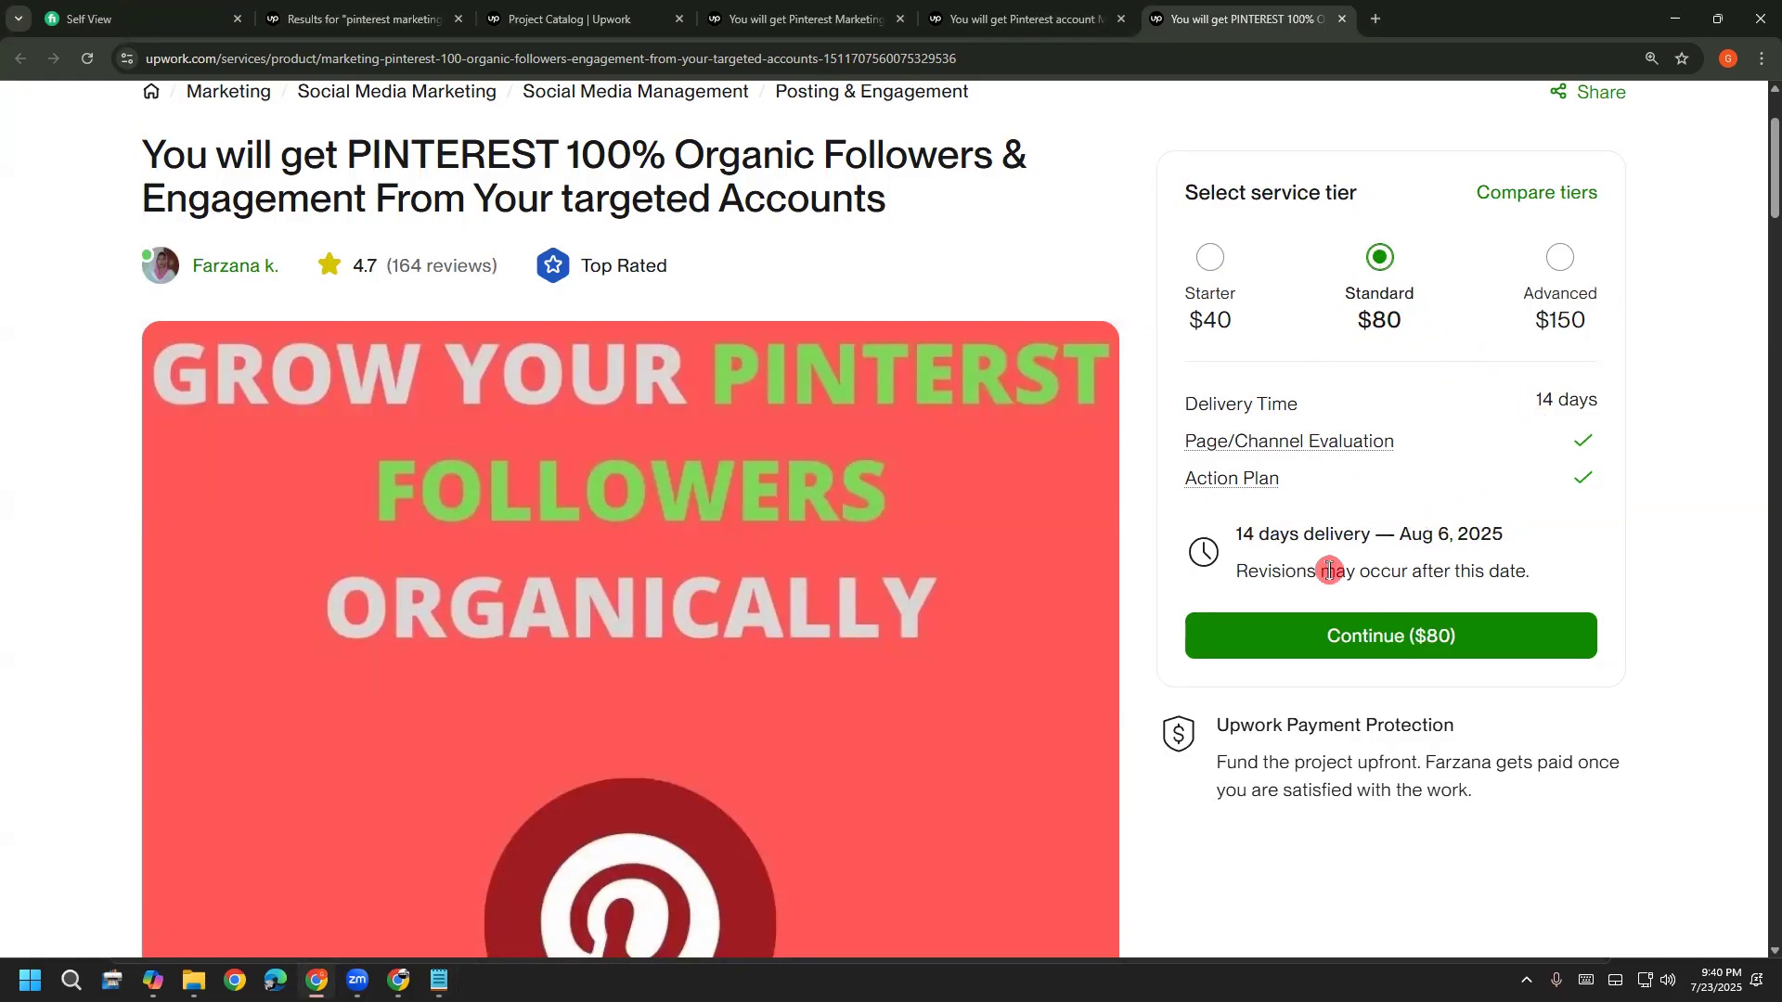
{"action": "left_click", "coordinate": [440, 981]}
{"action": "key", "text": "ctrl+v"}
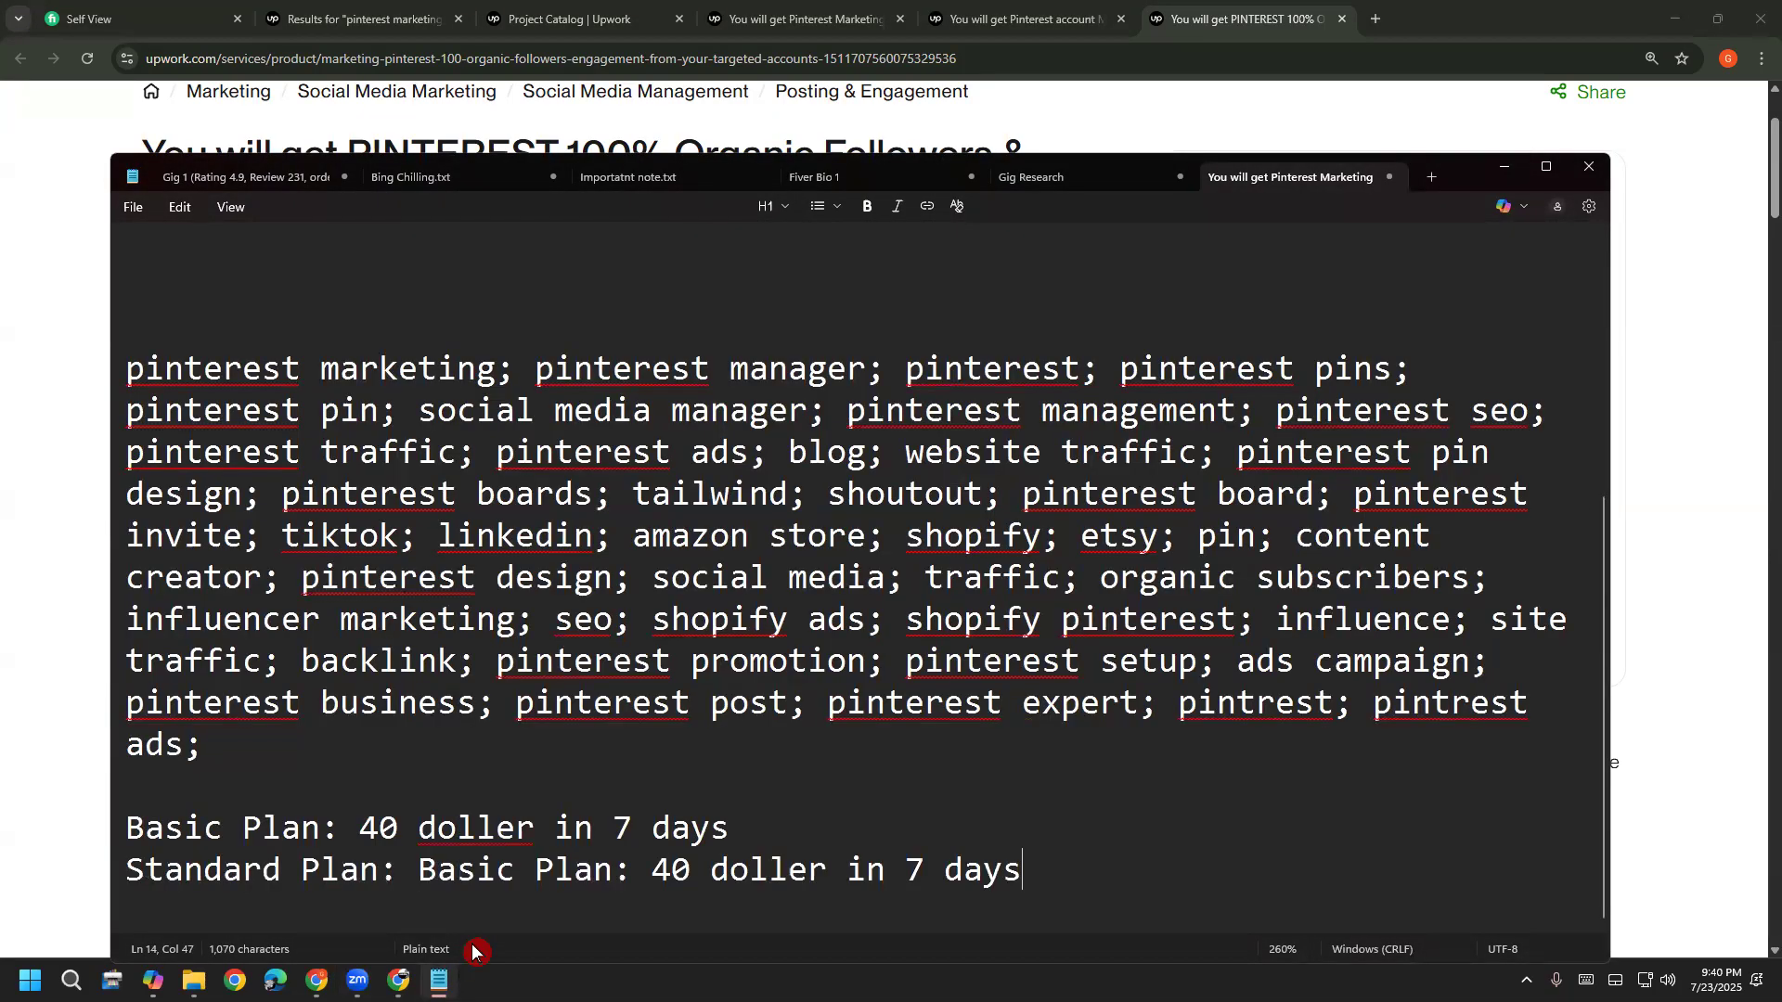
{"action": "left_click_drag", "start_coordinate": [650, 869], "coordinate": [415, 870]}
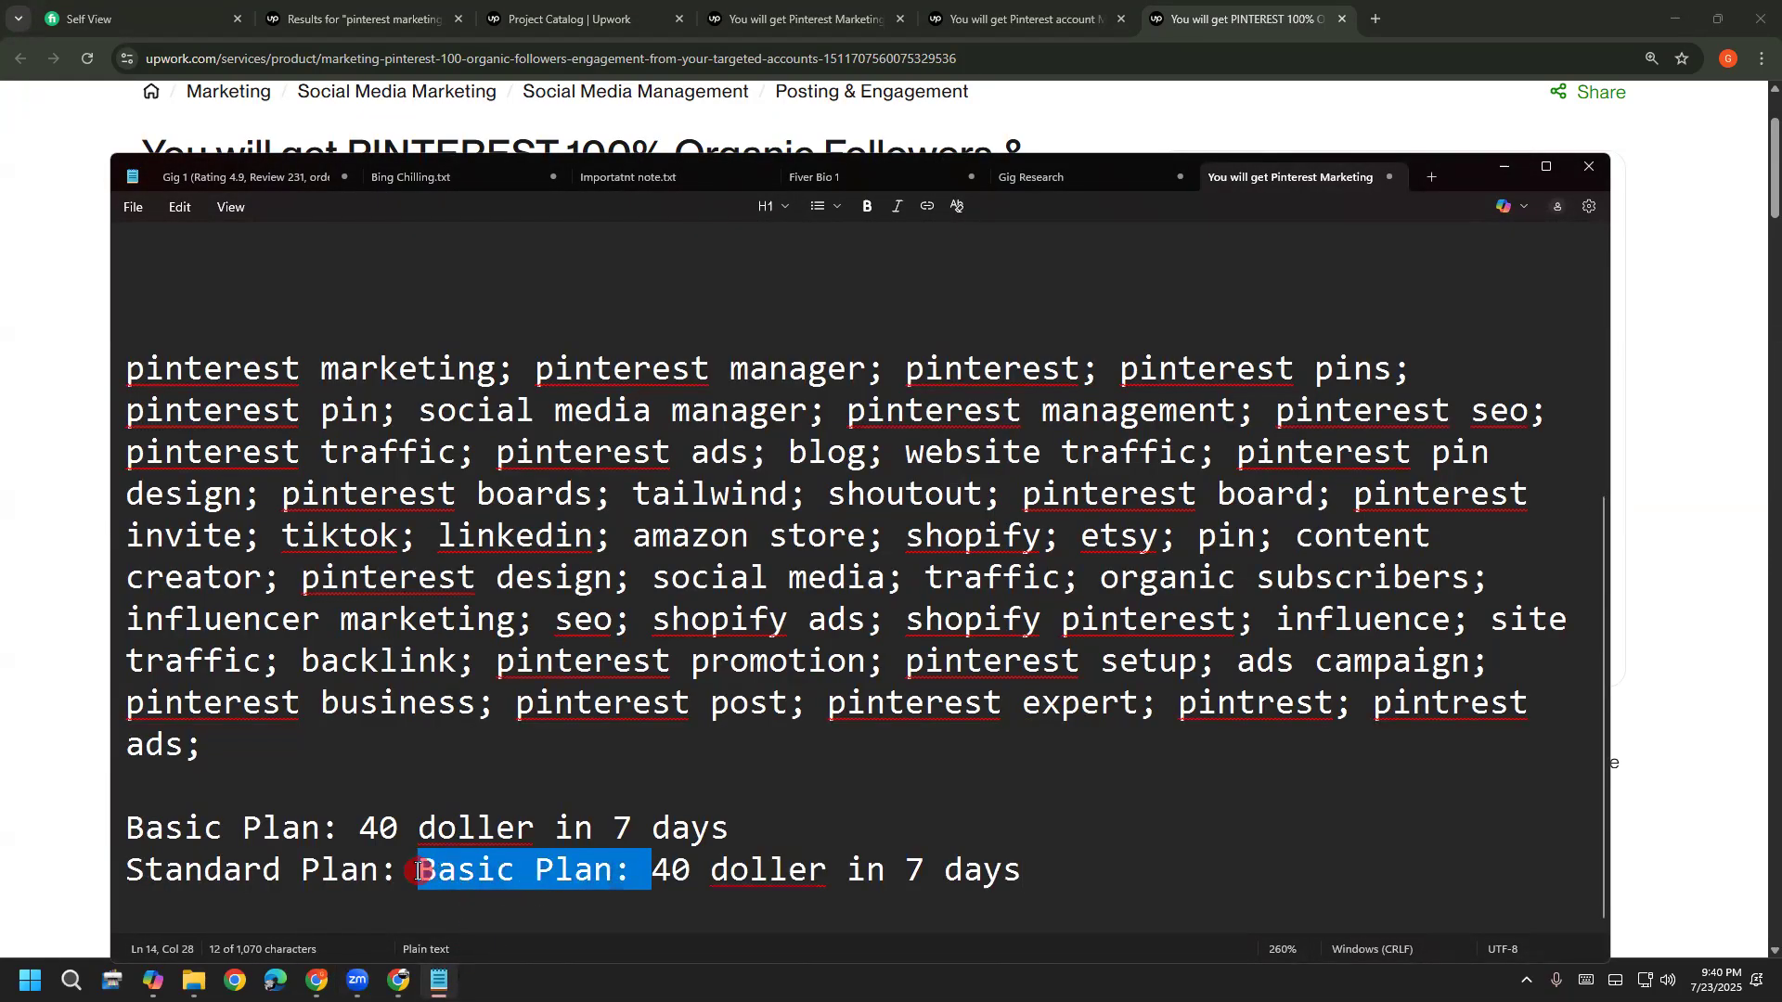
{"action": "key", "text": "BackSpace"}
{"action": "key", "text": "Delete"}
{"action": "type", "text": "8"}
{"action": "left_click", "coordinate": [681, 878]}
{"action": "key", "text": "Delete"}
{"action": "type", "text": "14"}
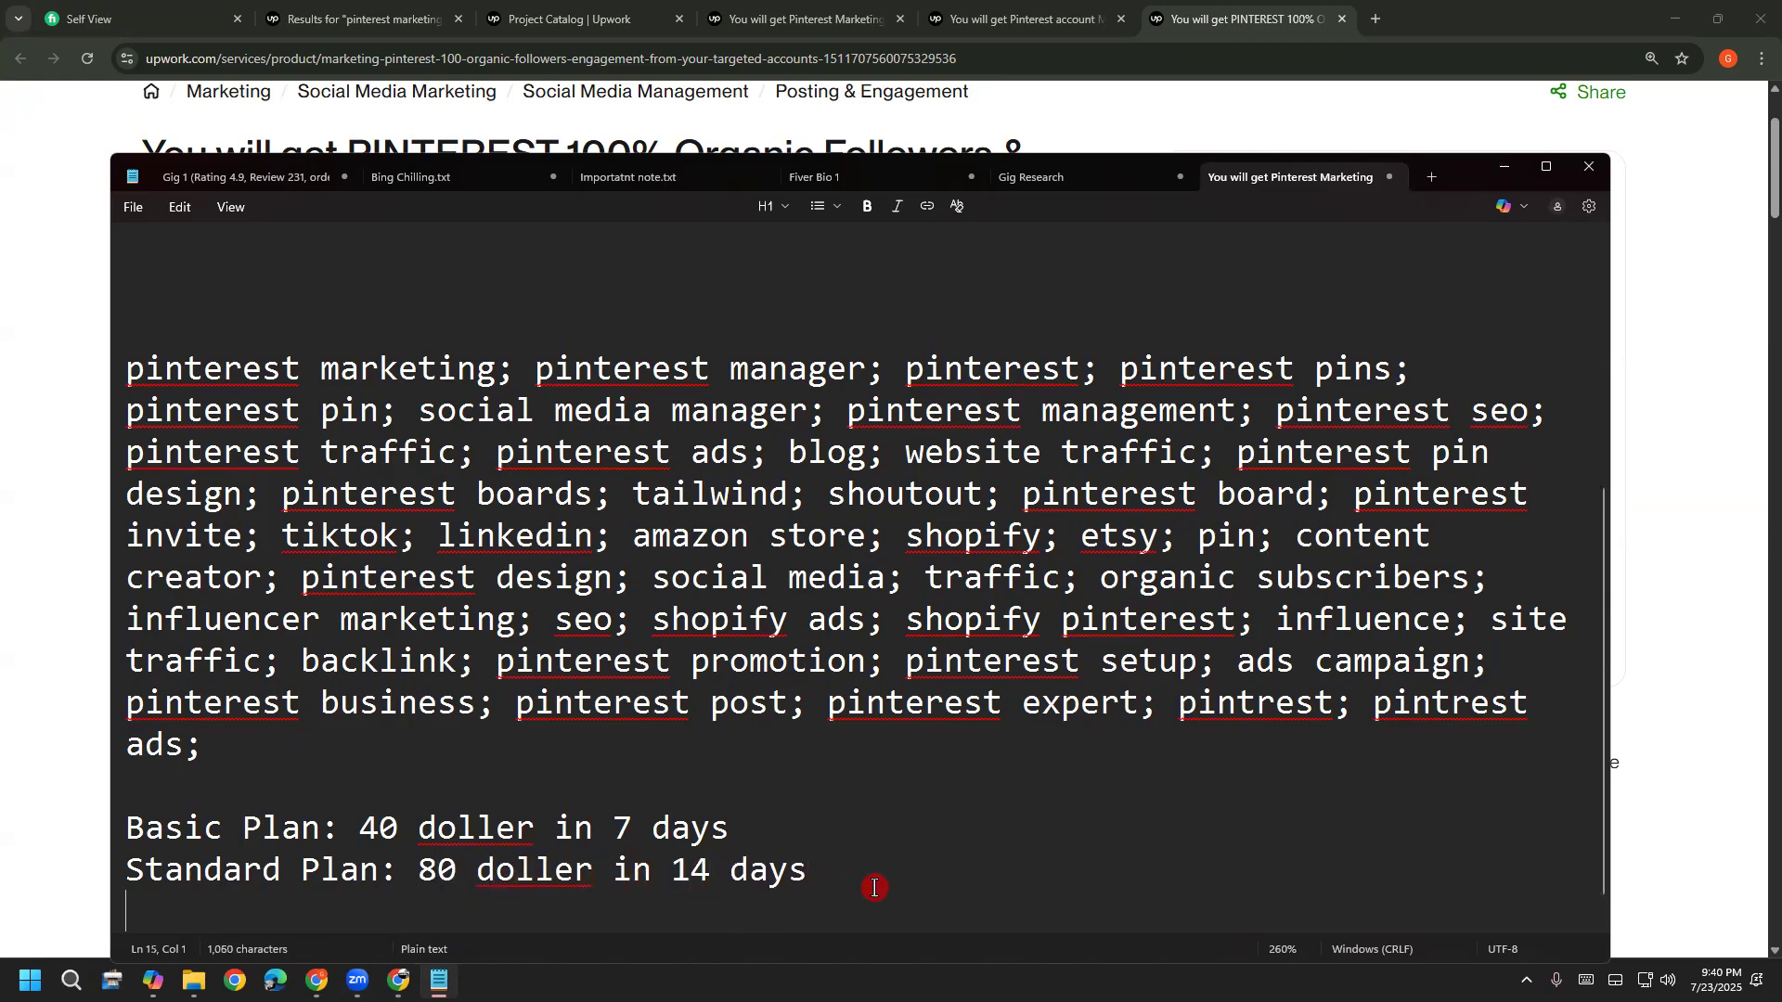
Select the listing's Advanced tier and duplicate the Standard Plan line directly beneath itself in the notes
{"action": "left_click", "coordinate": [1678, 750]}
{"action": "left_click", "coordinate": [1555, 325]}
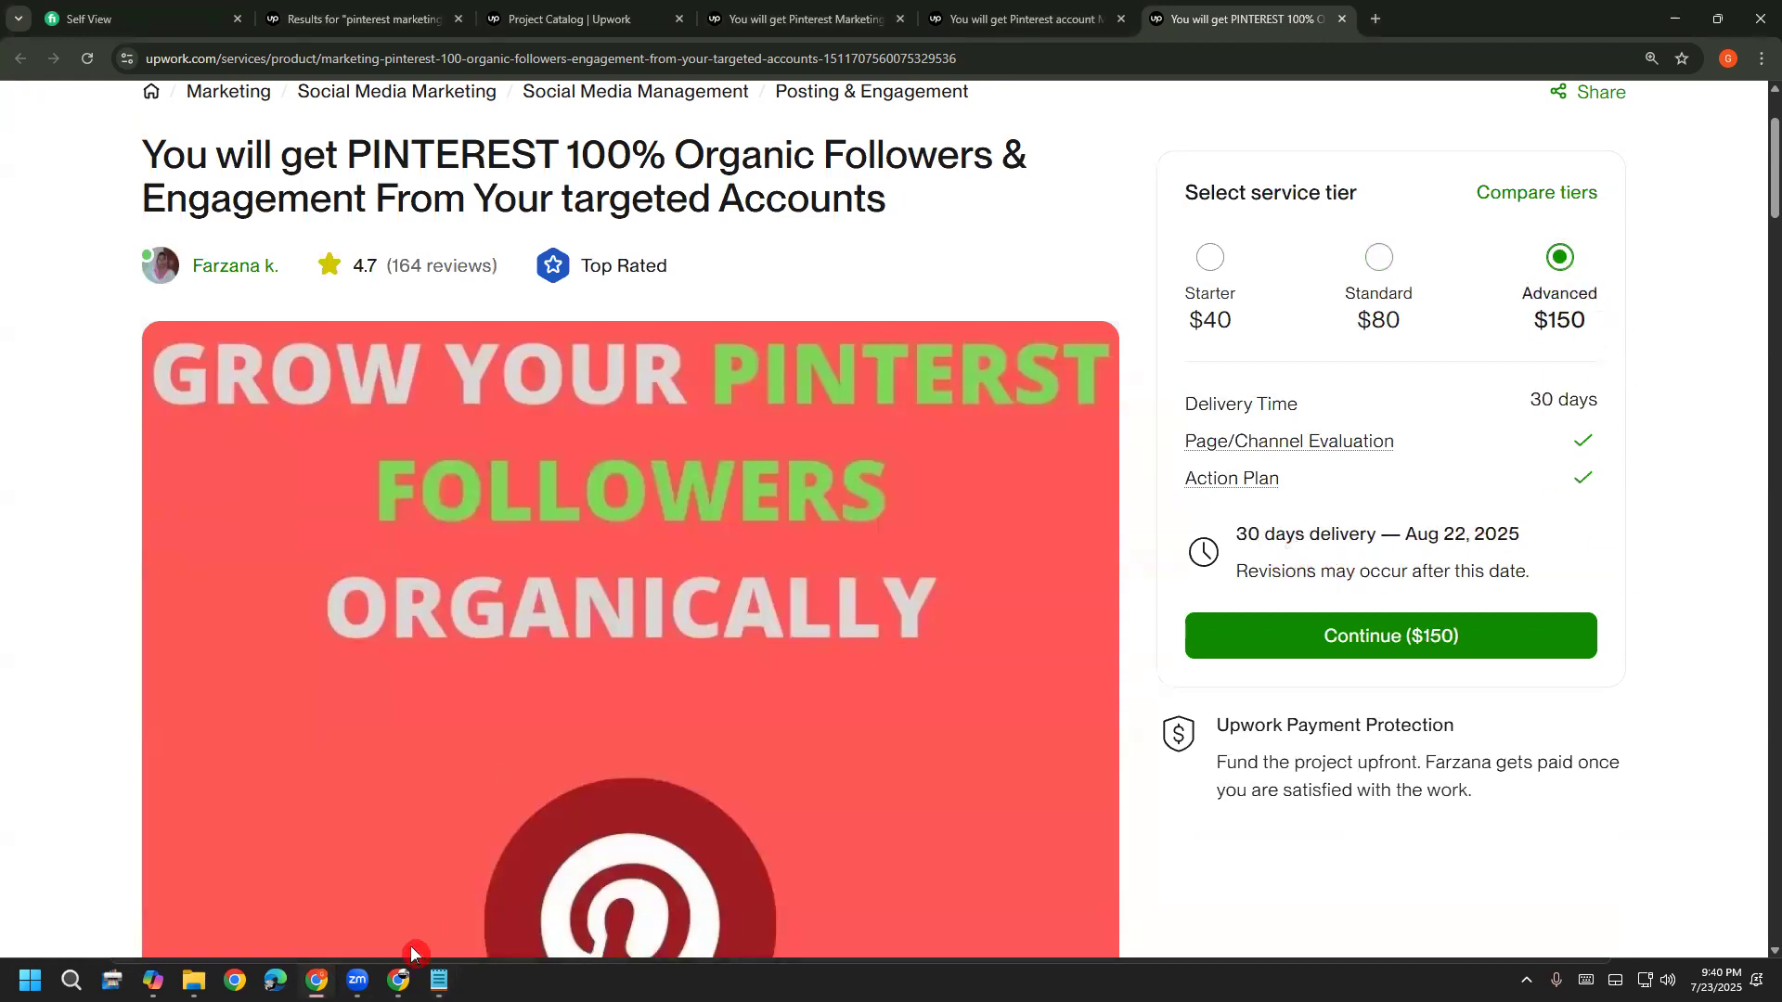
{"action": "left_click", "coordinate": [439, 981]}
{"action": "left_click", "coordinate": [683, 732]}
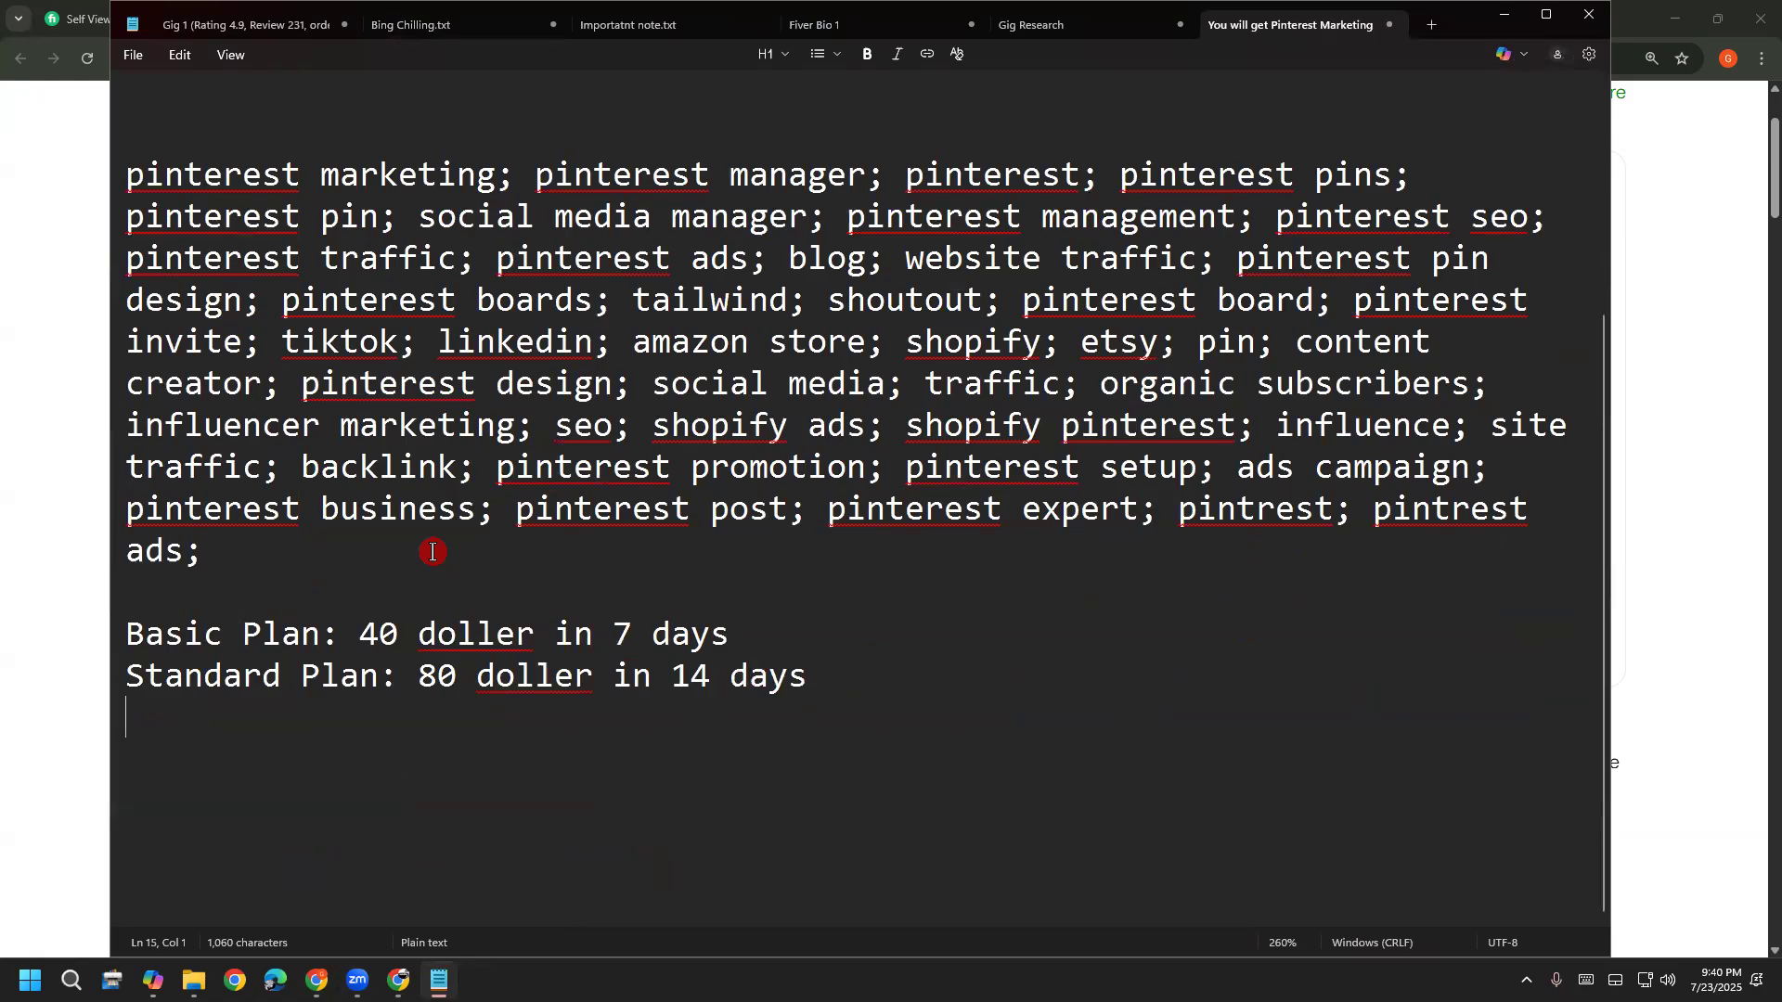
{"action": "left_click_drag", "start_coordinate": [809, 676], "coordinate": [96, 692]}
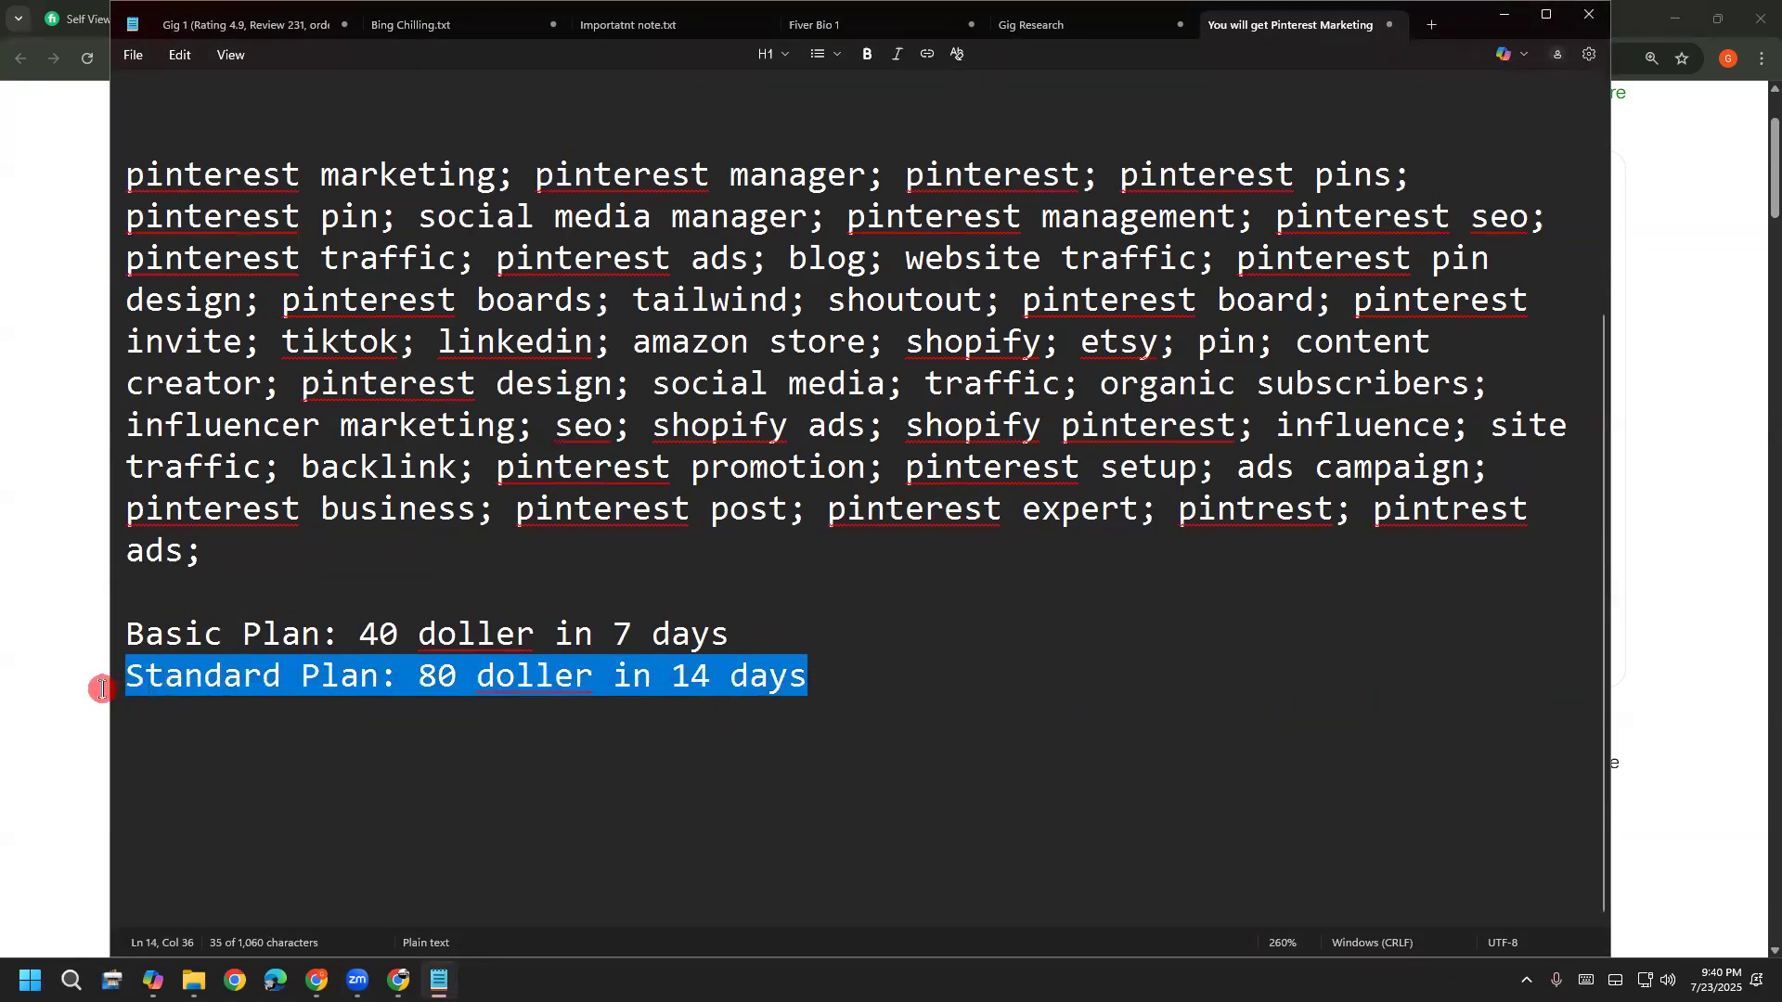
{"action": "key", "text": "ctrl+c"}
{"action": "left_click", "coordinate": [271, 776]}
{"action": "key", "text": "ctrl+v"}
{"action": "left_click", "coordinate": [161, 717]}
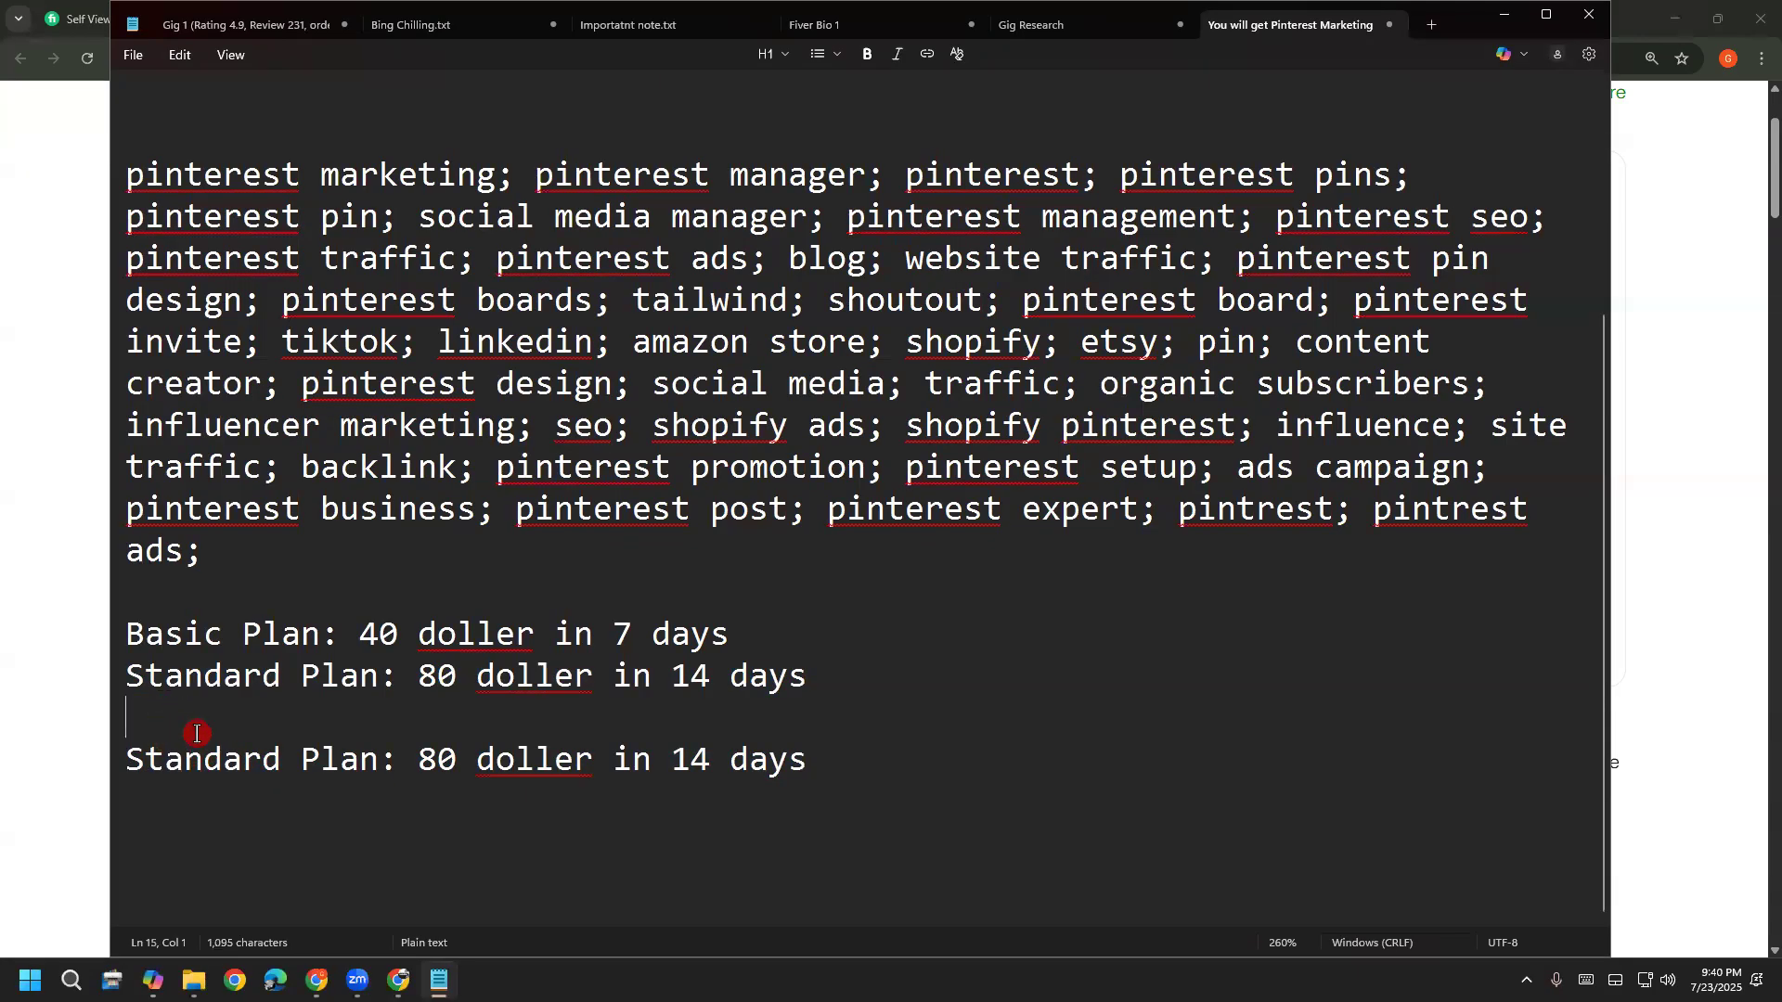
{"action": "key", "text": "BackSpace"}
Replace the "Standard Plan" label of the duplicated last line with "Prenium Plan"
{"action": "left_click", "coordinate": [375, 729]}
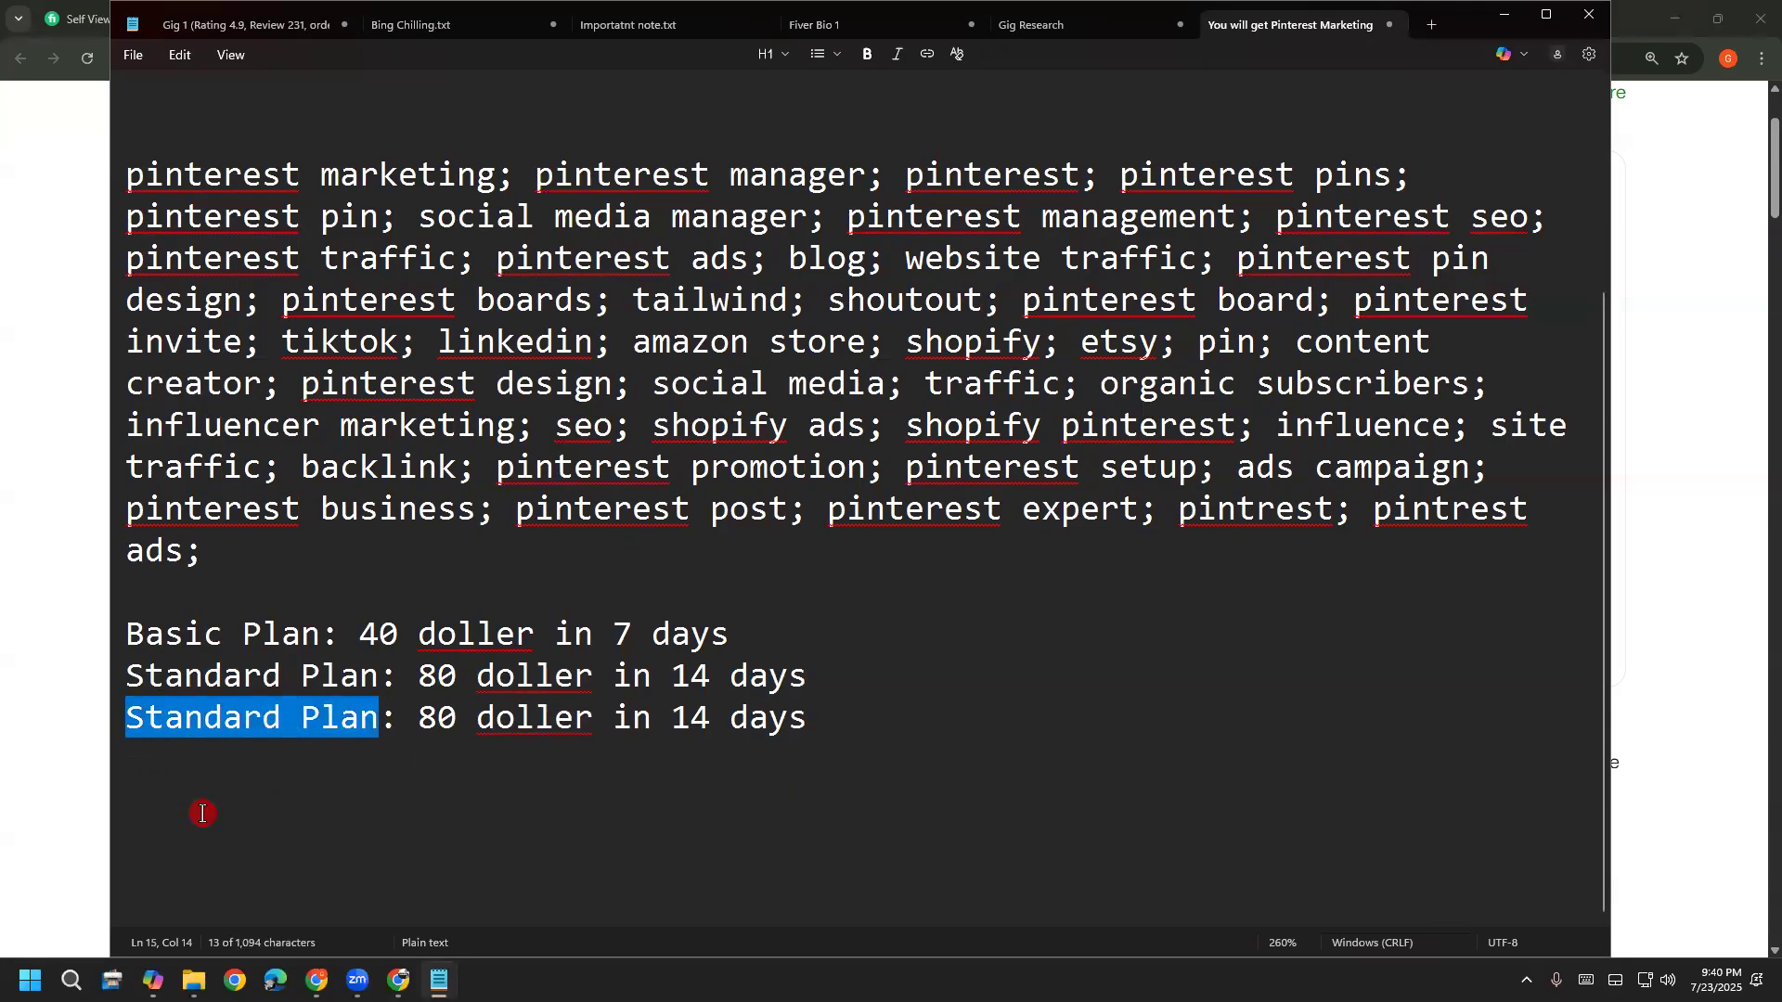
{"action": "type", "text": "Pre"}
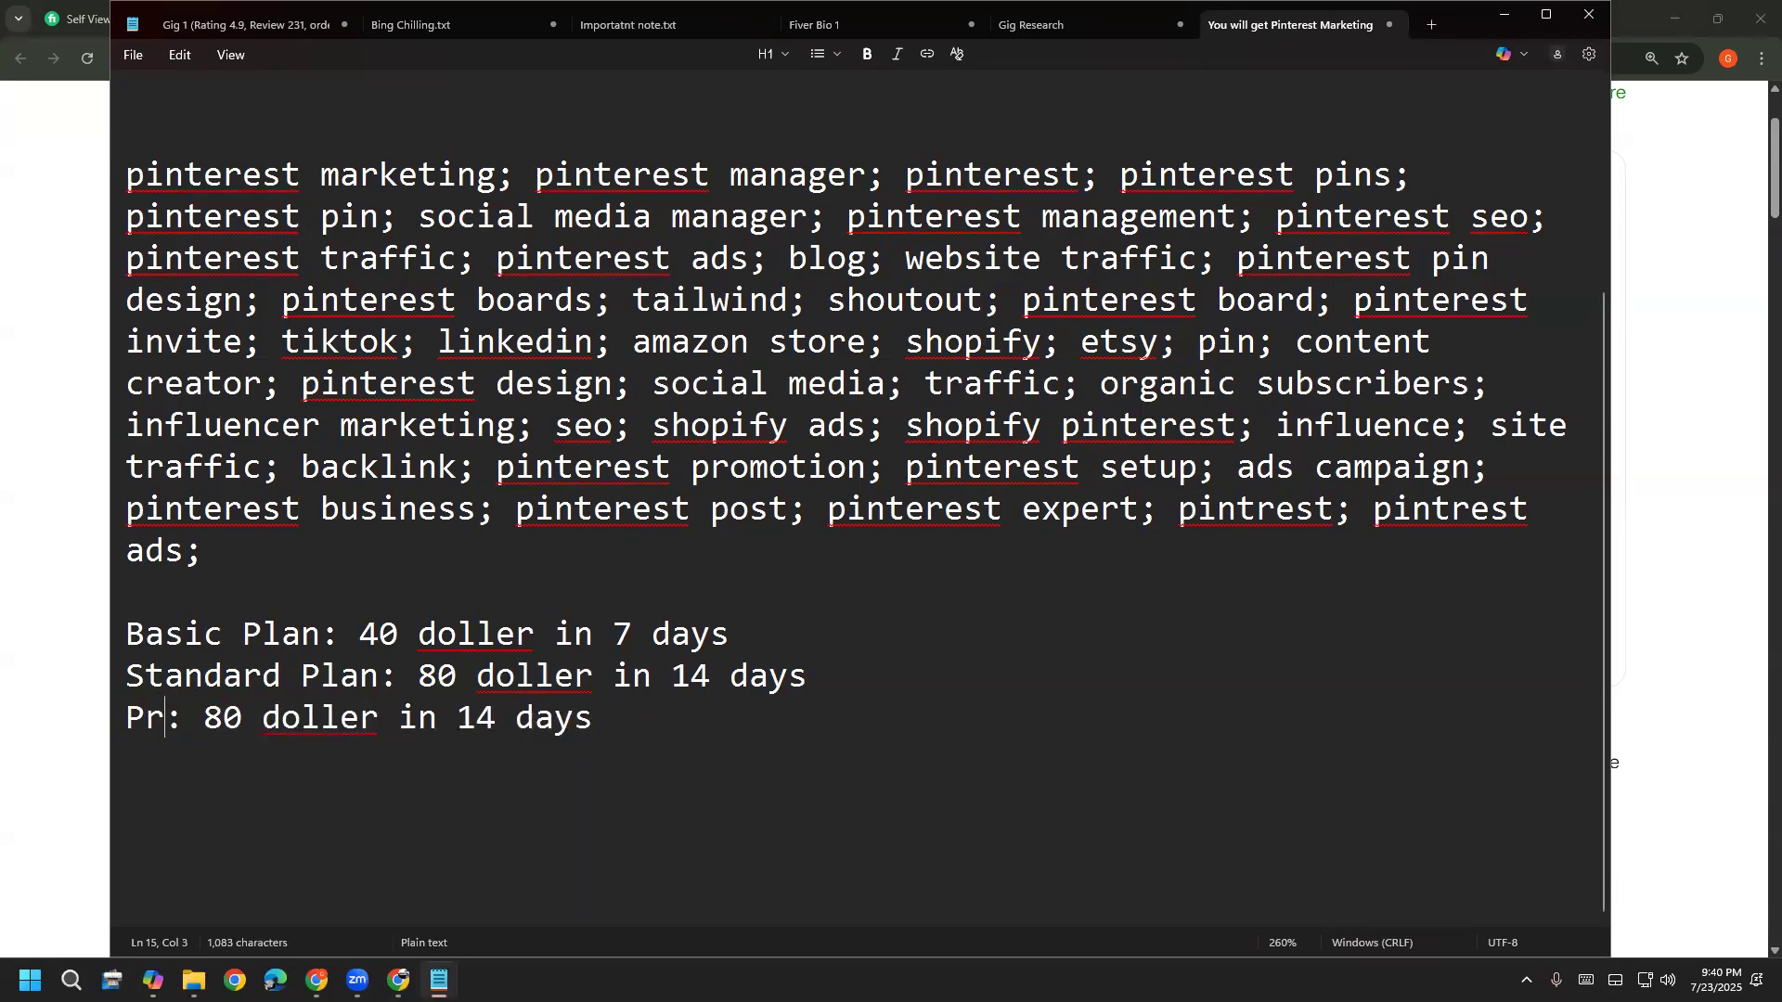
{"action": "type", "text": "m"}
{"action": "key", "text": "BackSpace"}
{"action": "type", "text": "ni"}
{"action": "type", "text": "um"}
{"action": "key", "text": "BackSpace"}
{"action": "type", "text": "m Plan"}
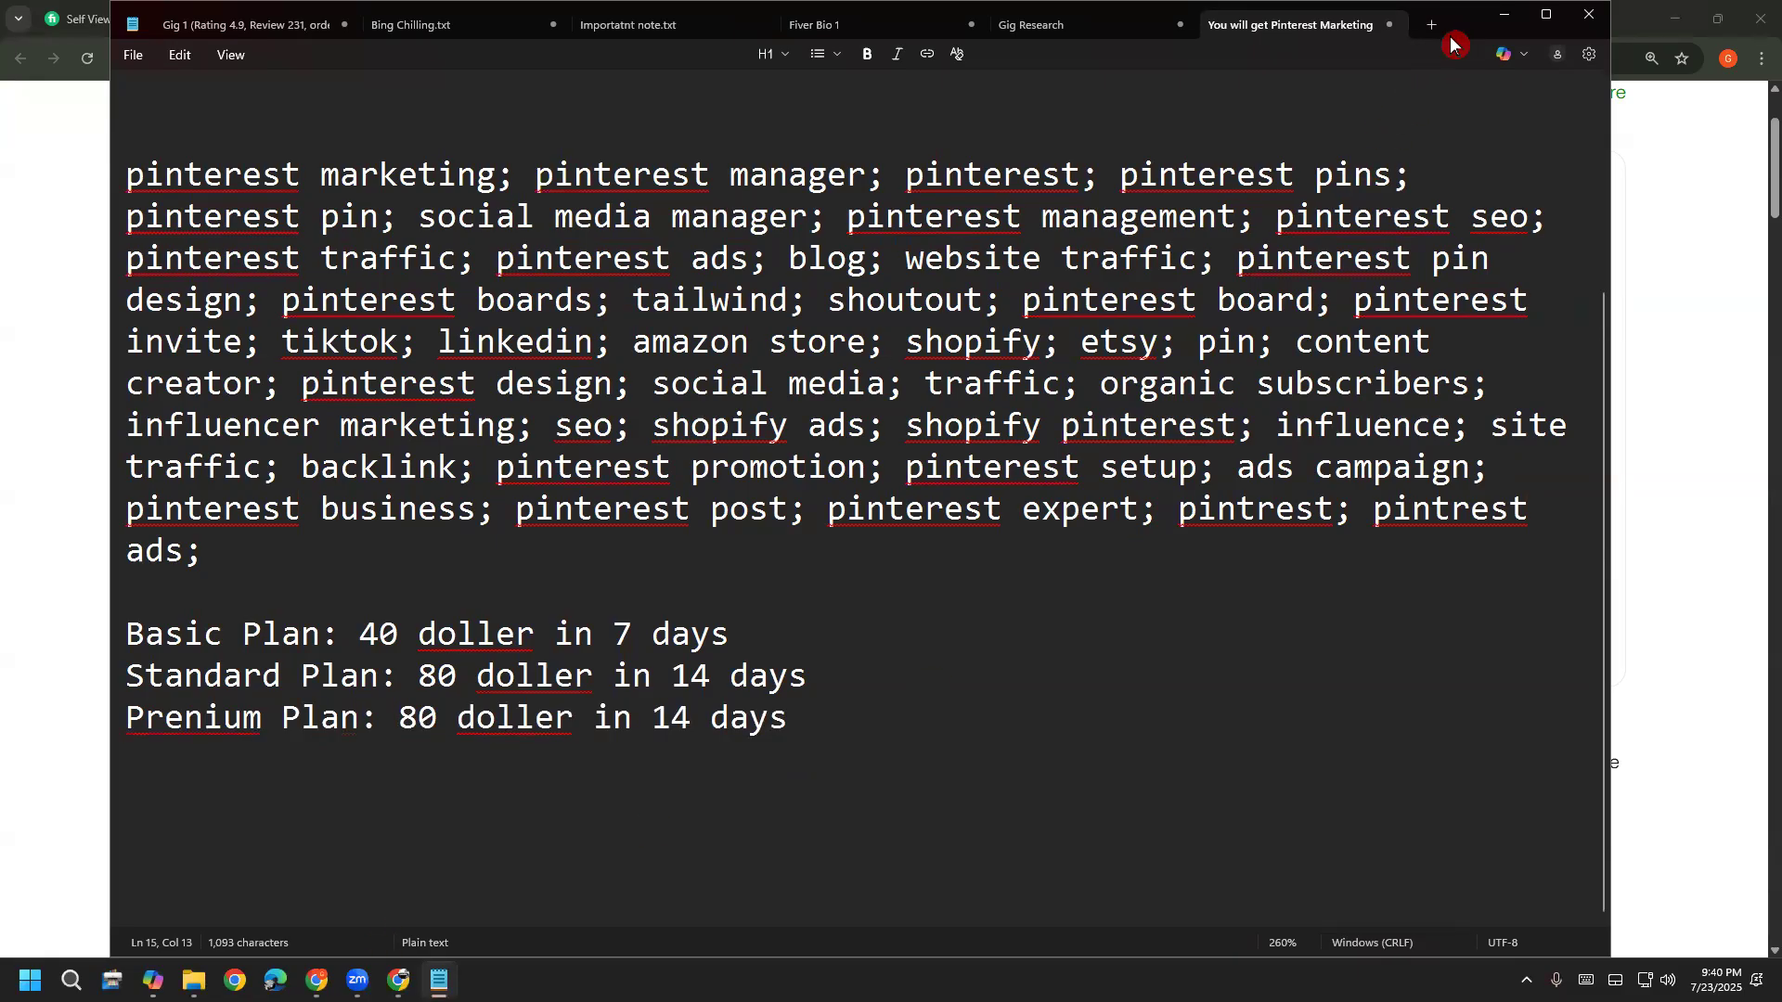
Move the Notepad window so the listing's Advanced tier shows, and set the third plan's price to 150
{"action": "left_click_drag", "start_coordinate": [1453, 43], "coordinate": [1283, 143]}
{"action": "left_click", "coordinate": [437, 718]}
{"action": "key", "text": "BackSpace"}
{"action": "key", "text": "BackSpace"}
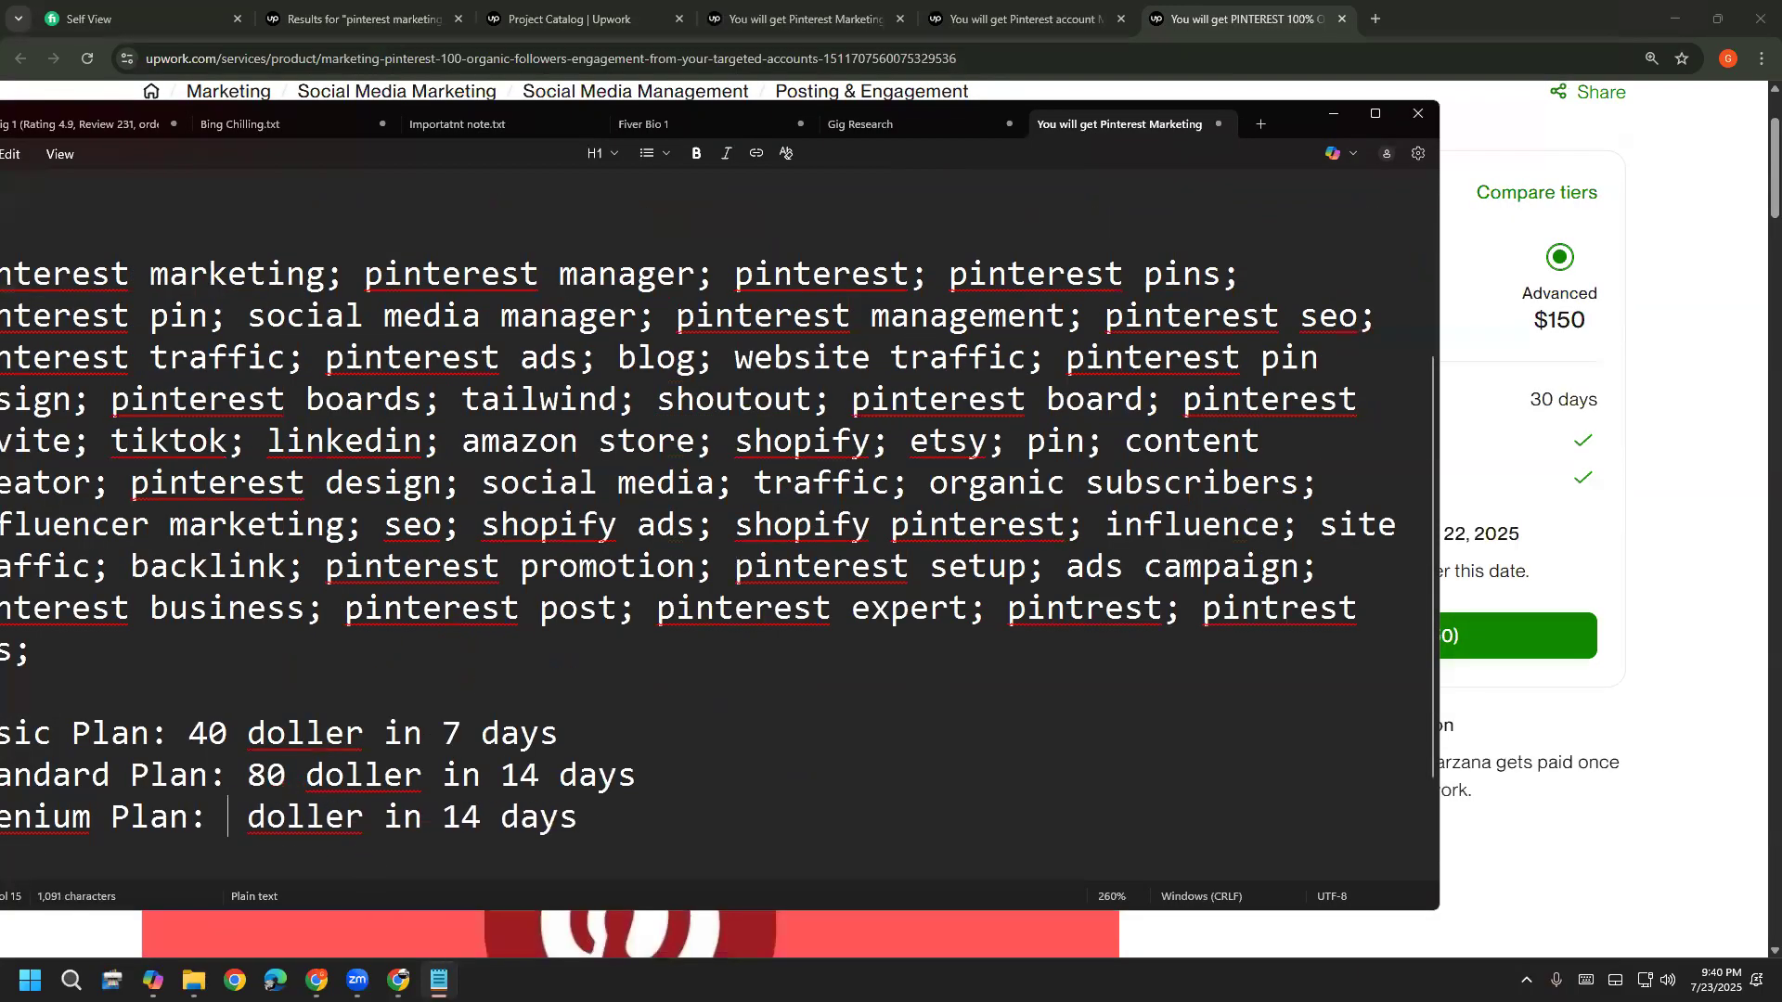
{"action": "type", "text": "150"}
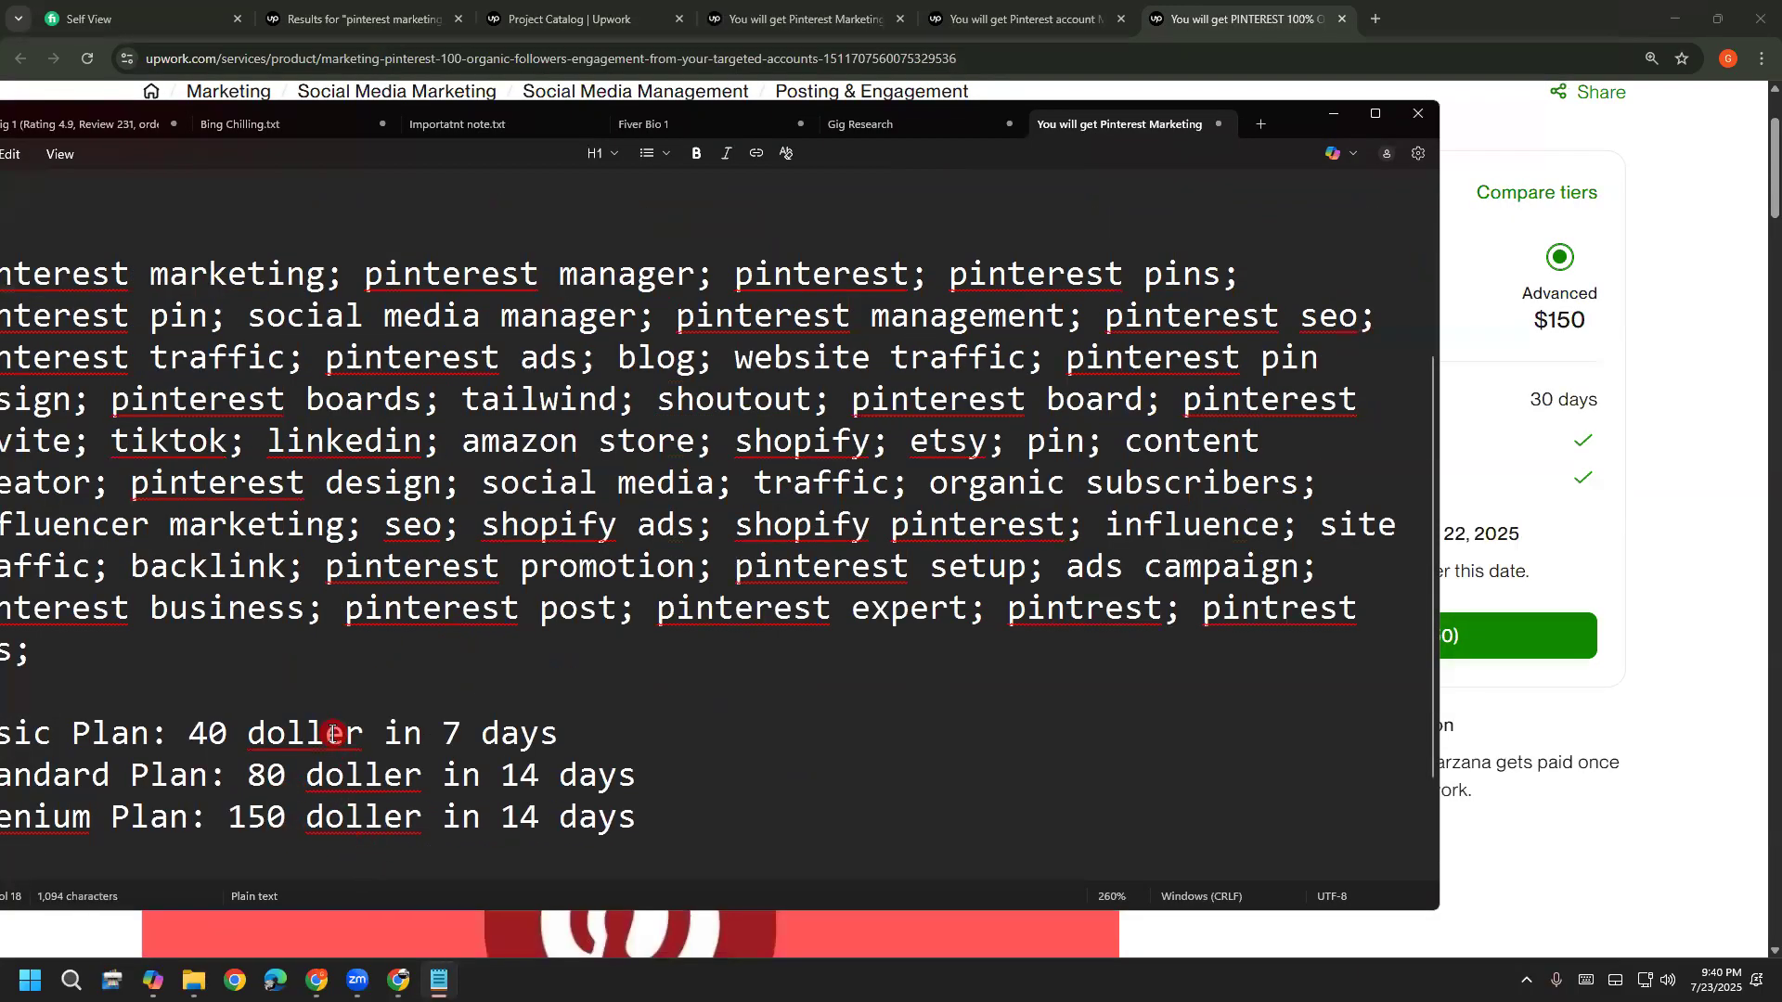
Replace the flagged word "doller" with the spelling suggestion "Doller" in all three plan lines
{"action": "right_click", "coordinate": [340, 730]}
{"action": "mouse_move", "coordinate": [450, 260]}
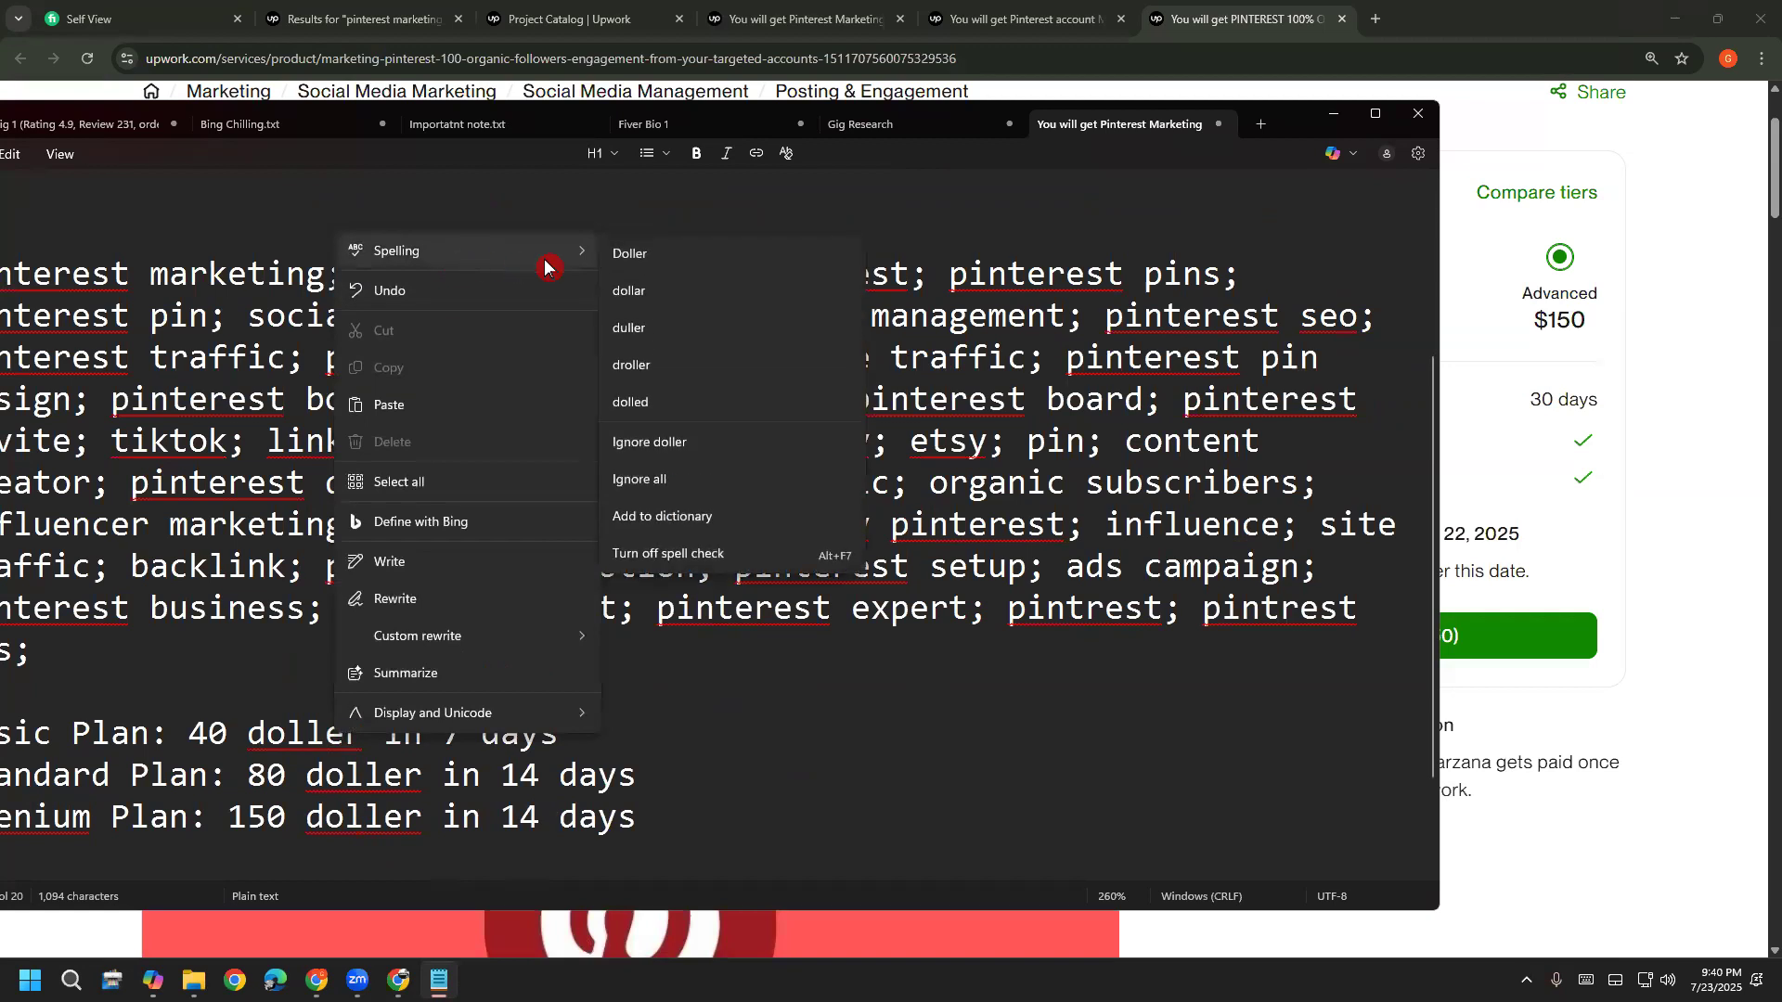
{"action": "left_click", "coordinate": [624, 264]}
{"action": "right_click", "coordinate": [386, 265]}
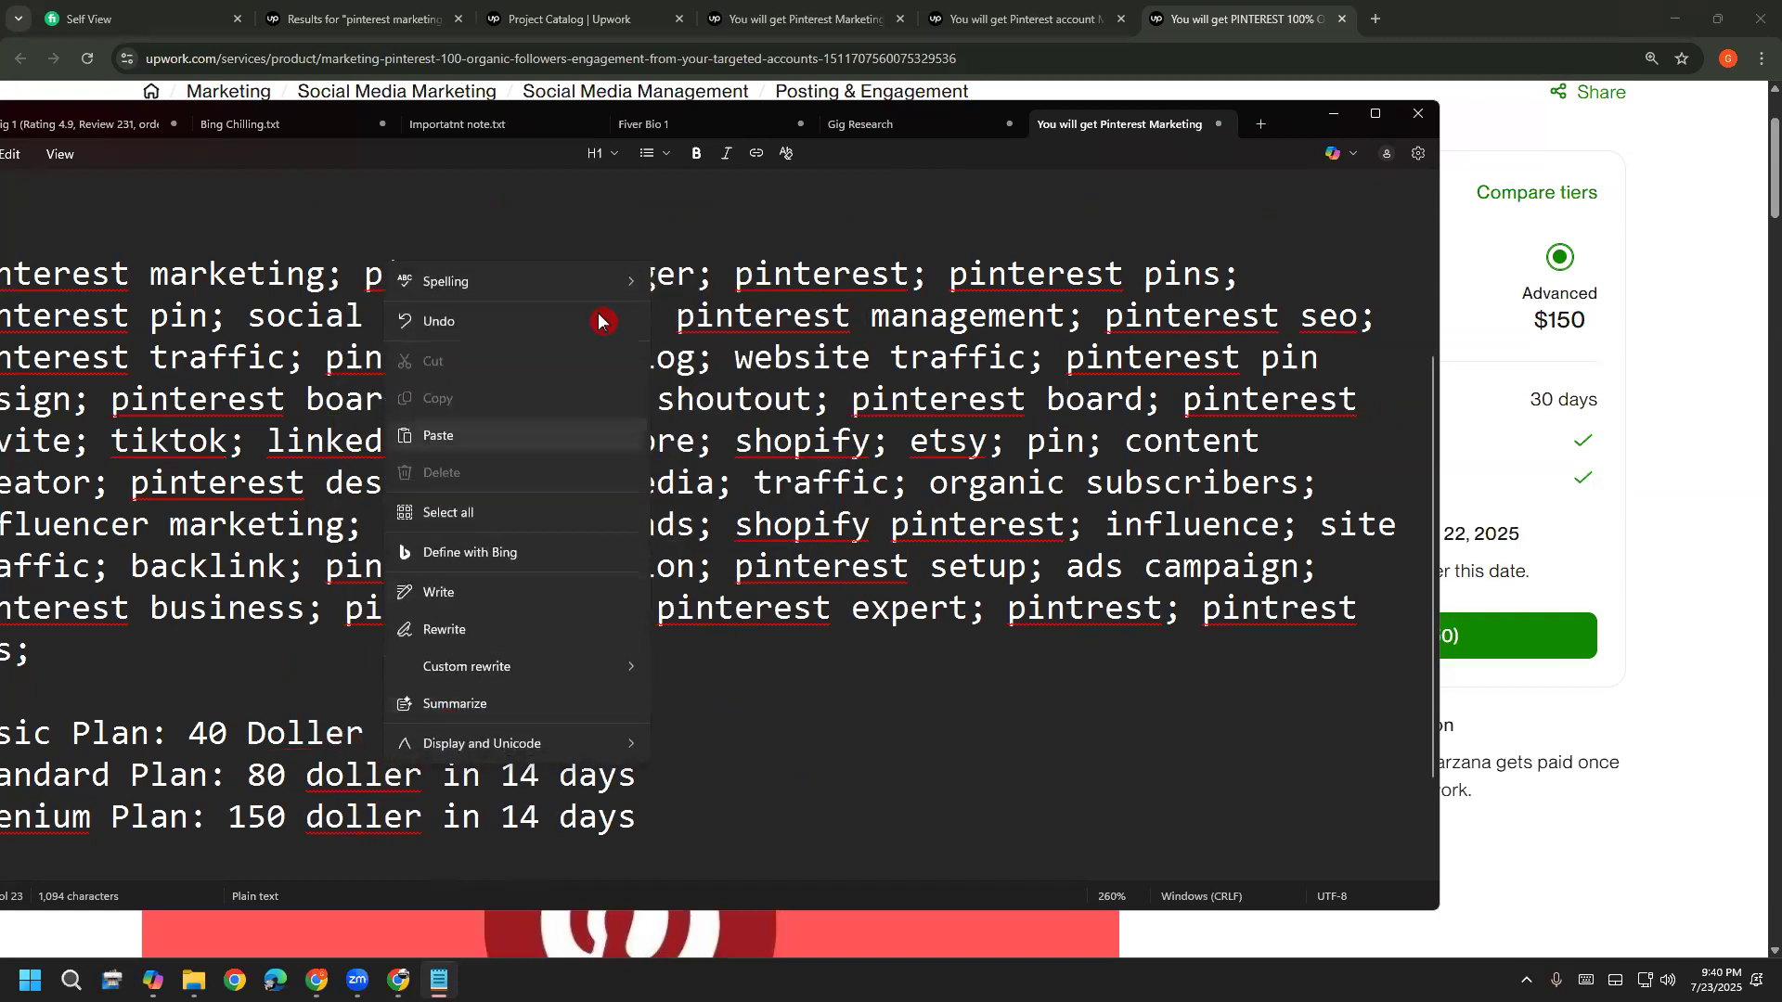
{"action": "mouse_move", "coordinate": [605, 295]}
{"action": "left_click", "coordinate": [789, 283]}
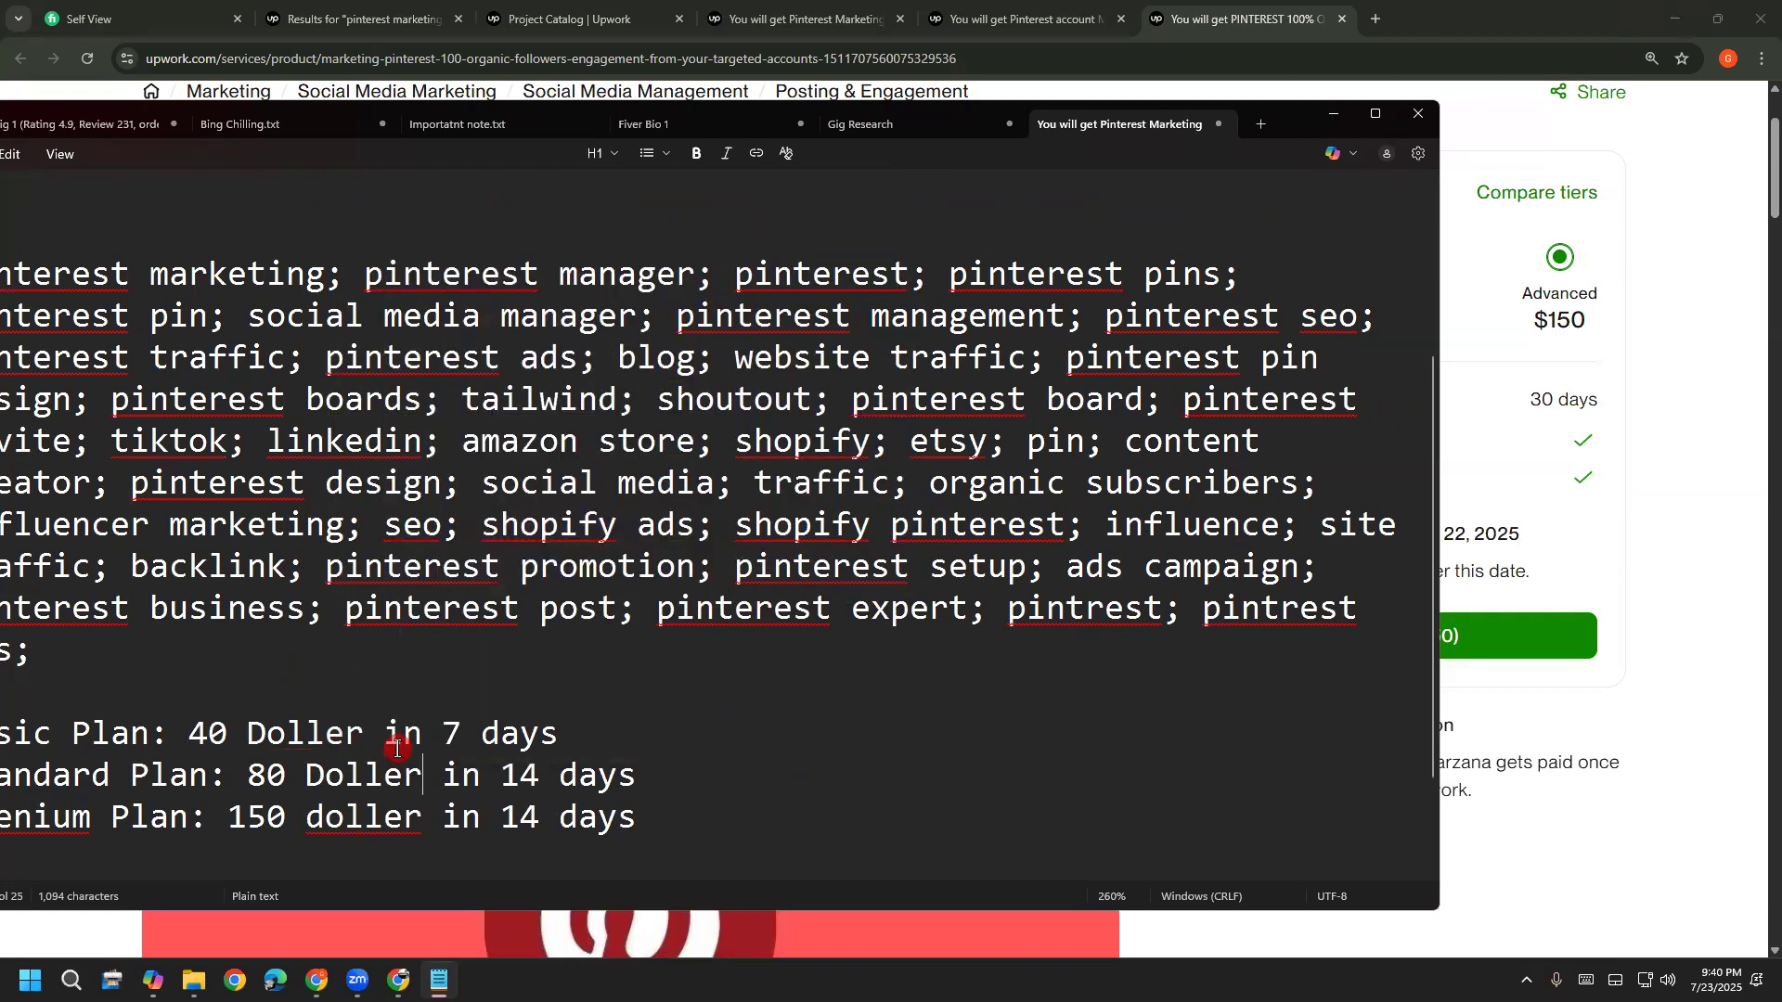
{"action": "right_click", "coordinate": [386, 819]}
{"action": "mouse_move", "coordinate": [604, 355]}
{"action": "left_click", "coordinate": [691, 355]}
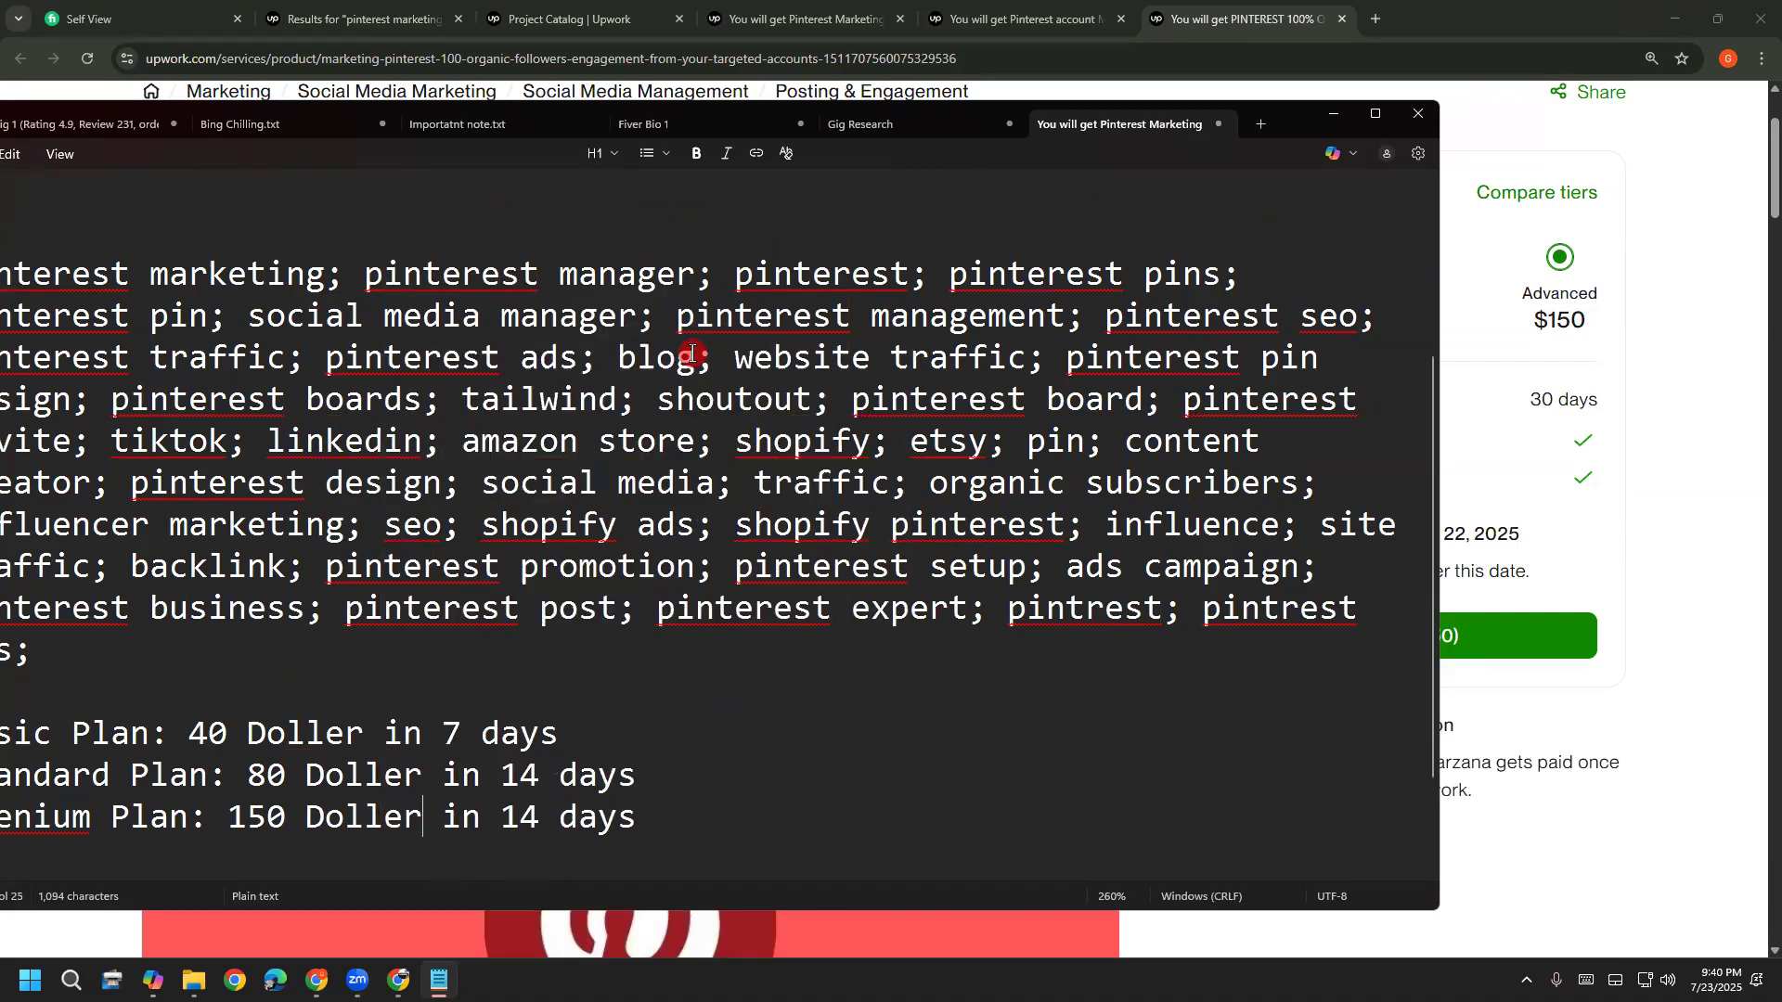
Set the third plan's delivery time to 30 days and add blank lines below it
{"action": "double_click", "coordinate": [529, 815]}
{"action": "key", "text": "BackSpace"}
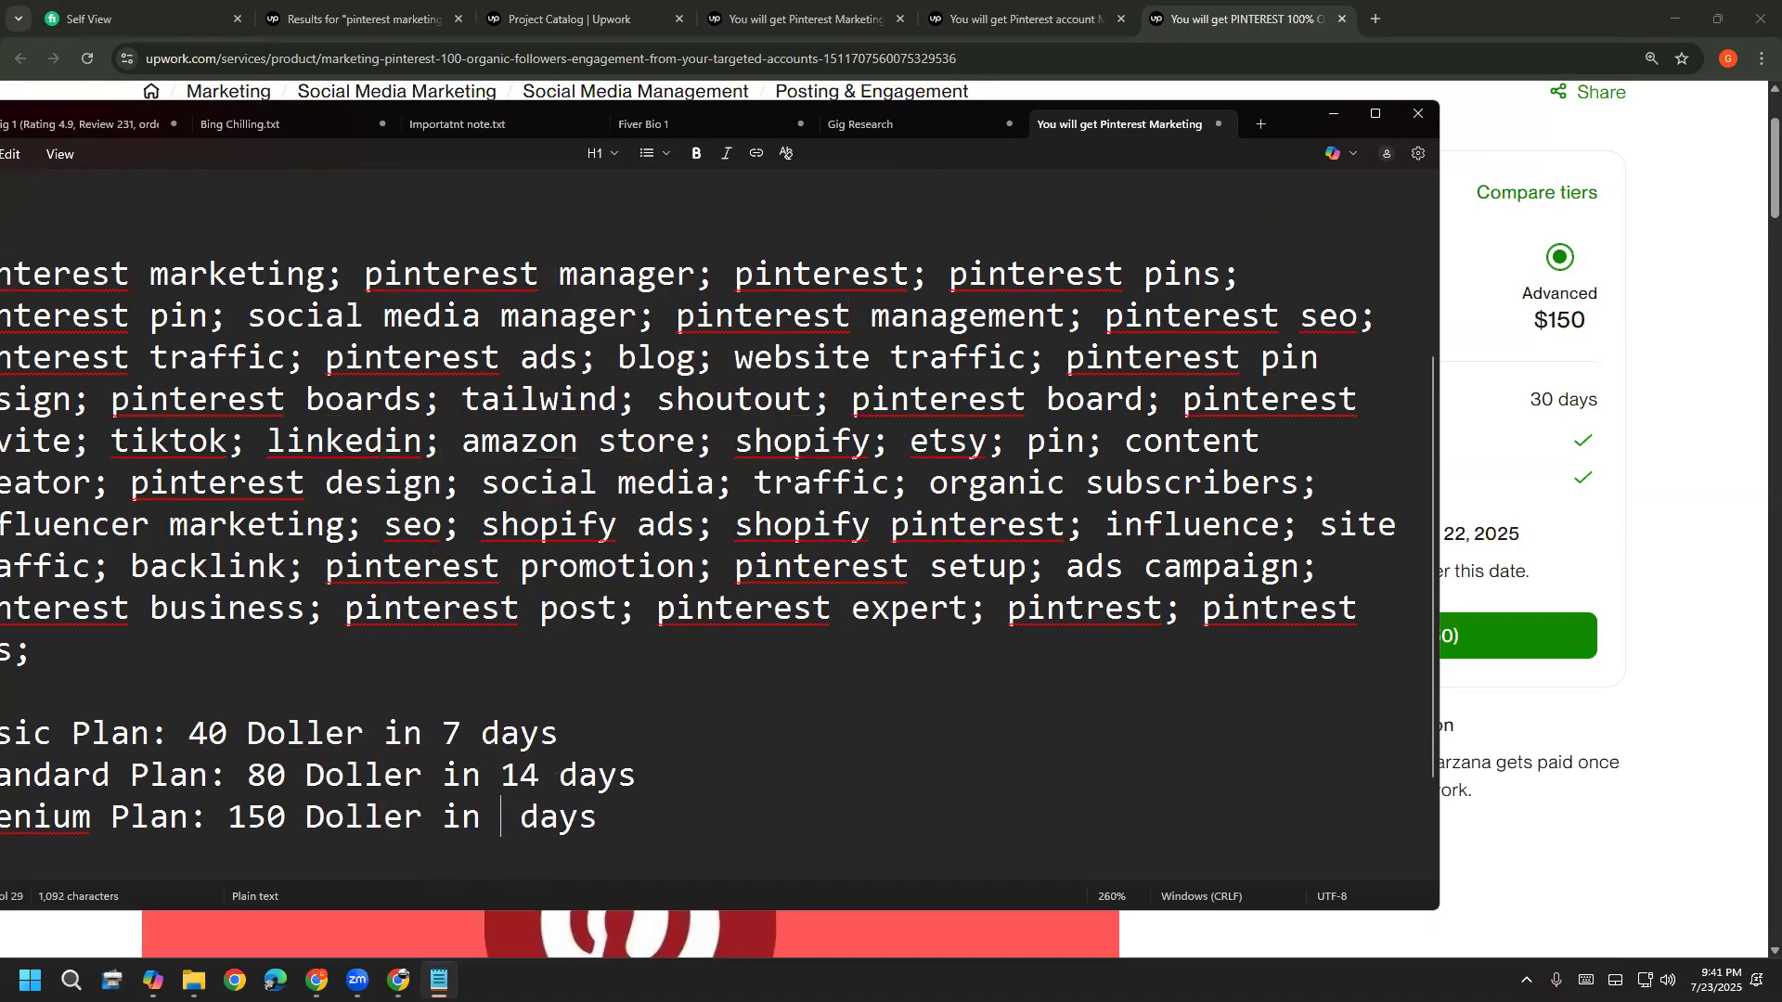
{"action": "type", "text": "30"}
{"action": "left_click", "coordinate": [661, 841]}
{"action": "key", "text": "Return"}
{"action": "key", "text": "Return"}
Correct the misspelled "Prenium" in the third plan line to "Premium" using the spelling suggestion
{"action": "right_click", "coordinate": [97, 773]}
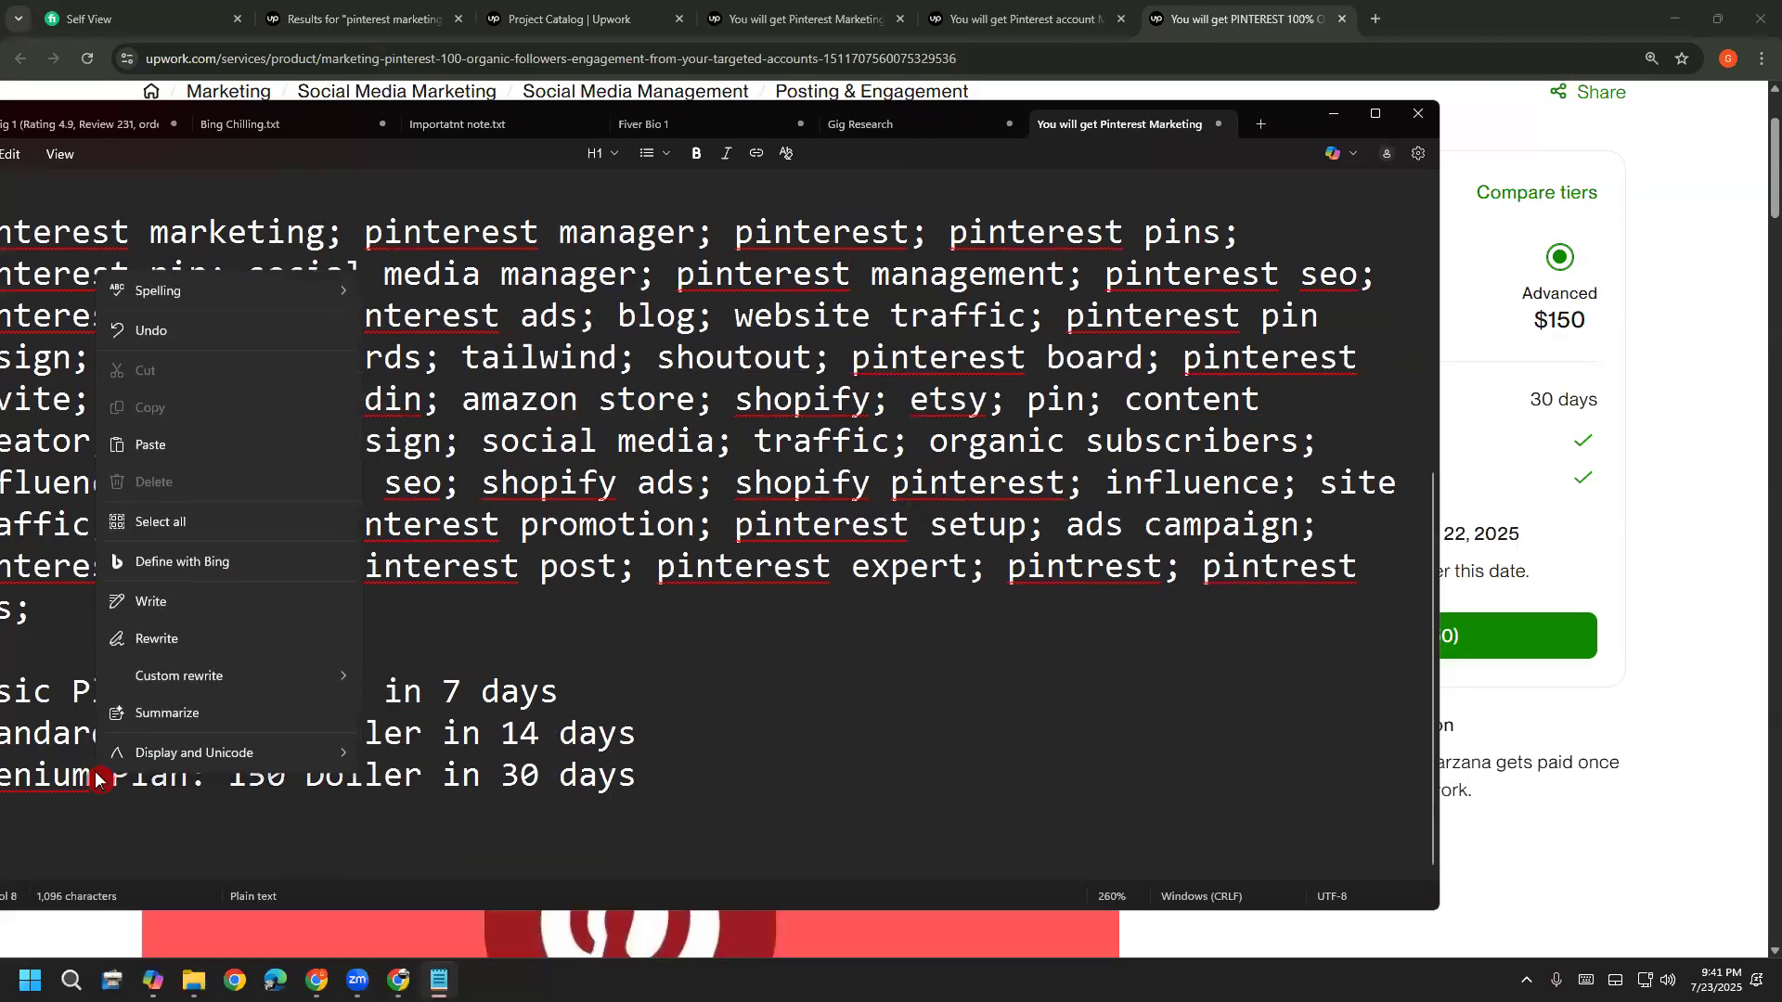
{"action": "mouse_move", "coordinate": [295, 304]}
{"action": "left_click", "coordinate": [408, 312]}
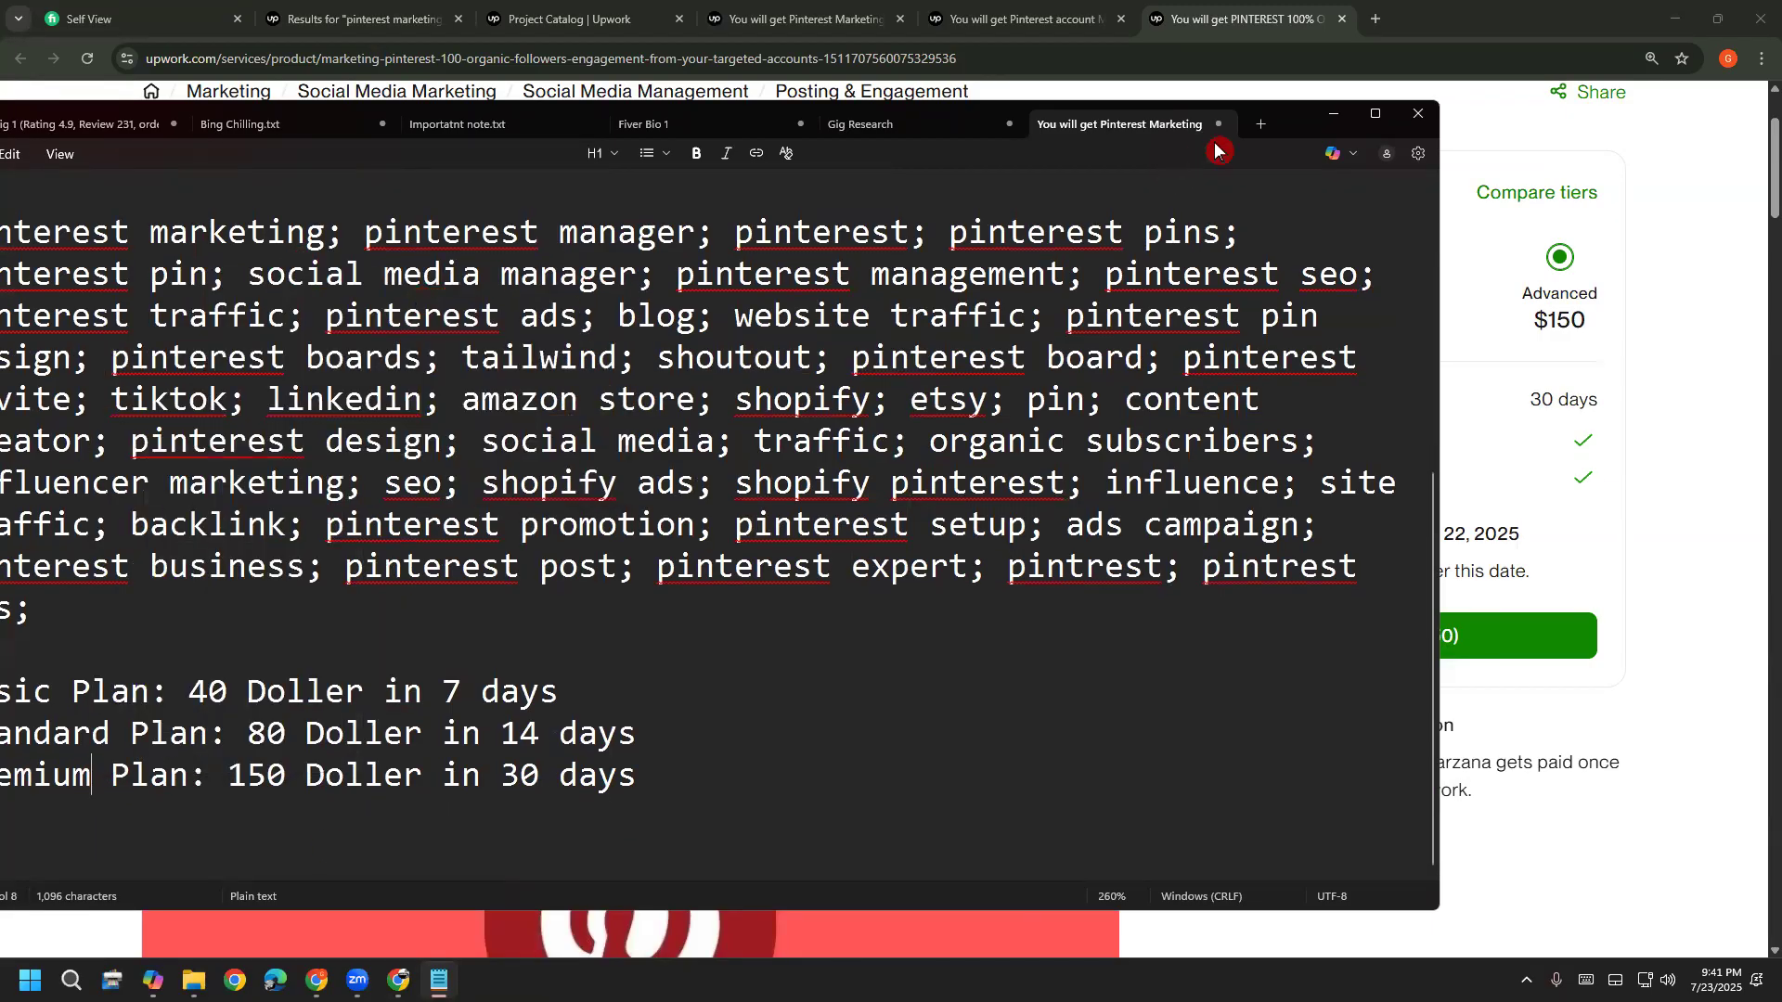
Bring the Notepad window fully back into view, and add two more blank lines below the plan list
{"action": "left_click_drag", "start_coordinate": [1304, 136], "coordinate": [1563, 167]}
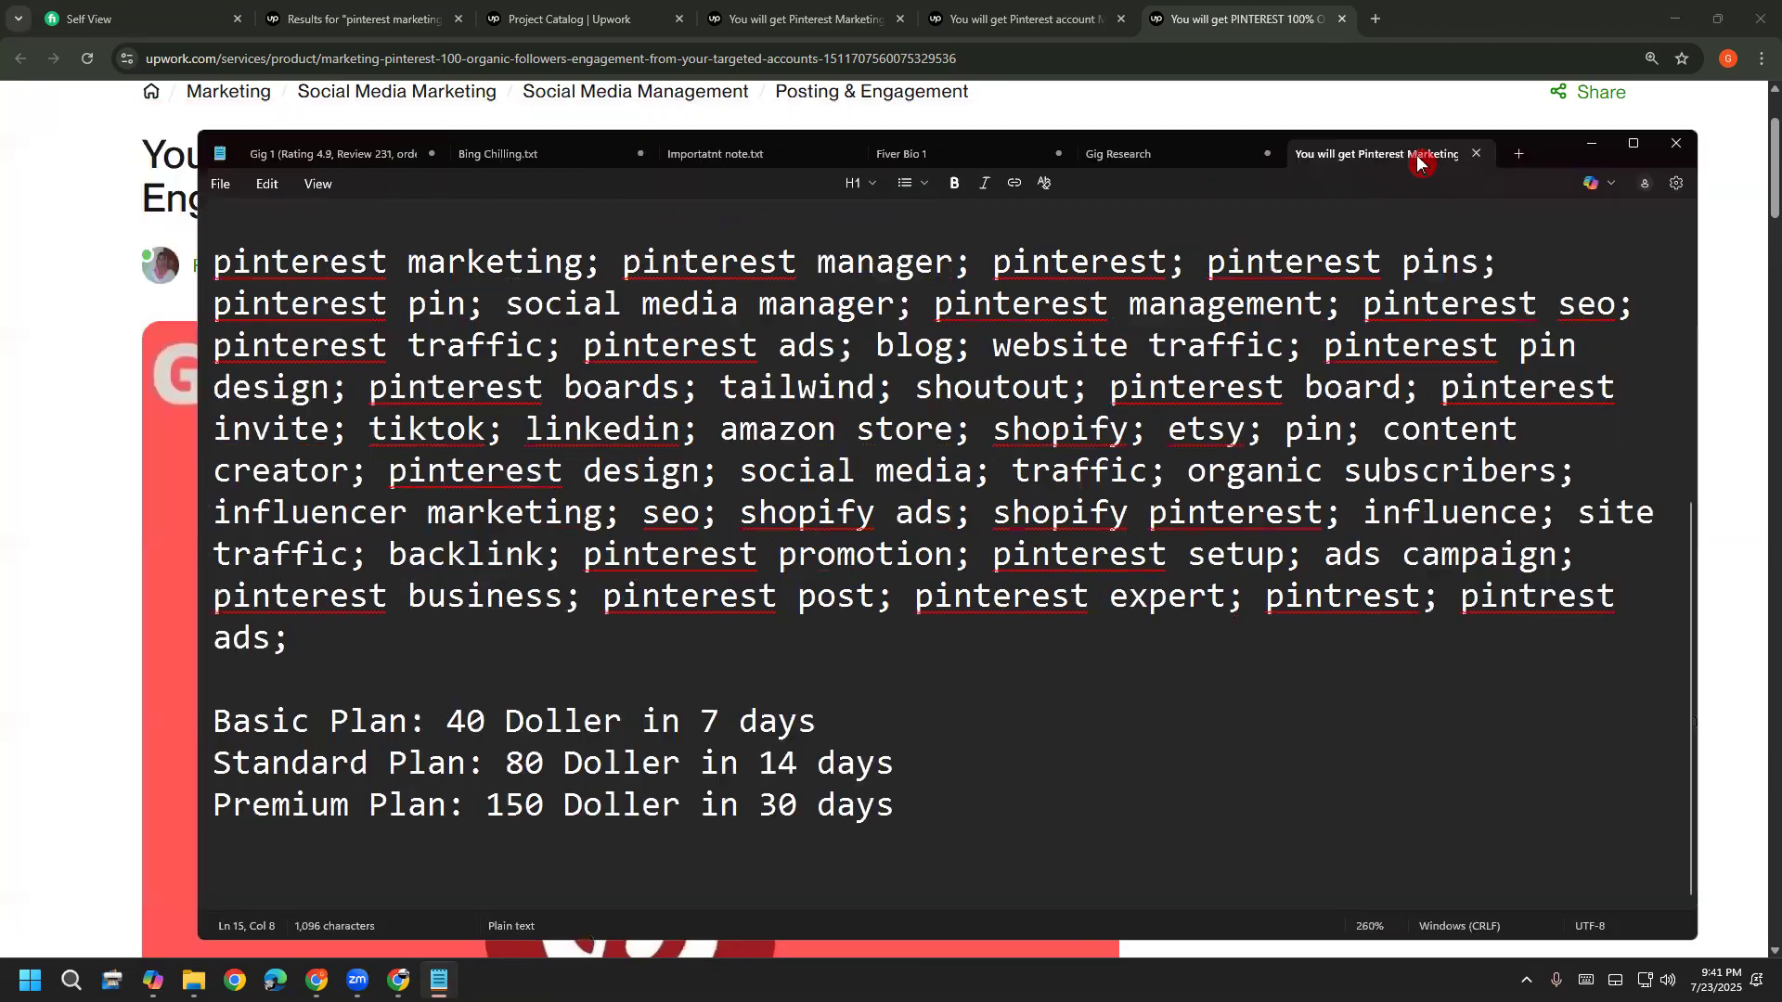
{"action": "left_click", "coordinate": [512, 862]}
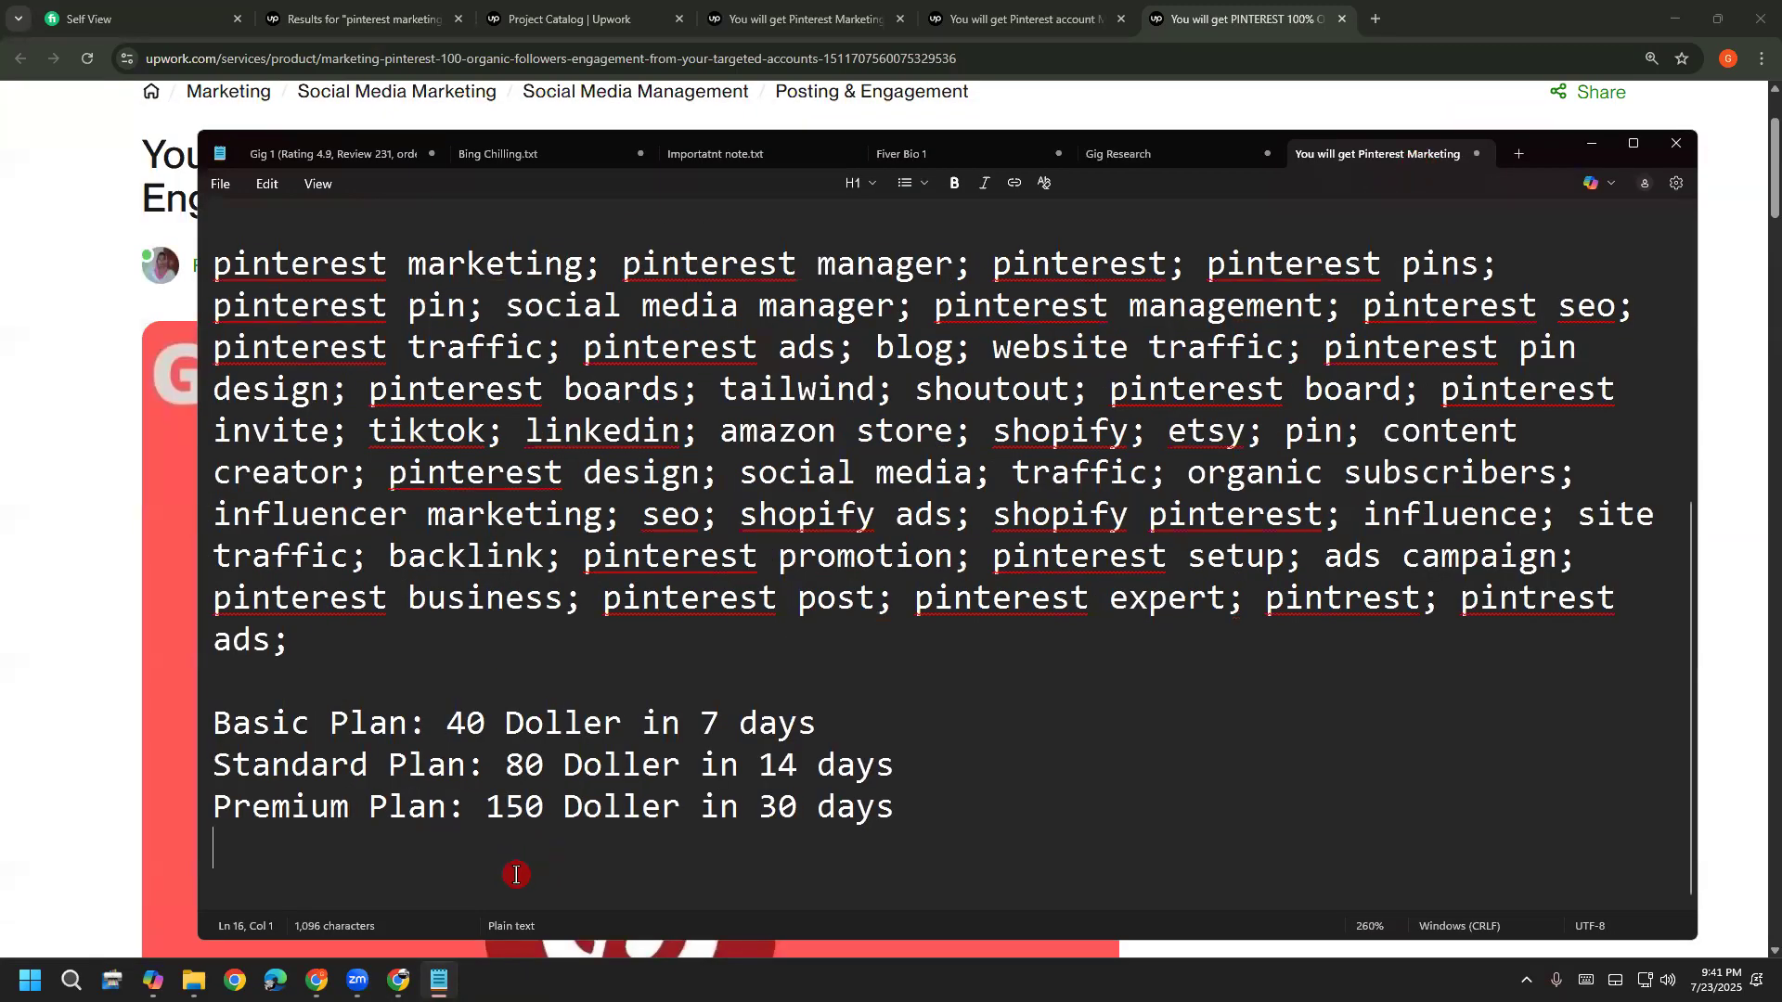
{"action": "key", "text": "Return"}
{"action": "key", "text": "Return"}
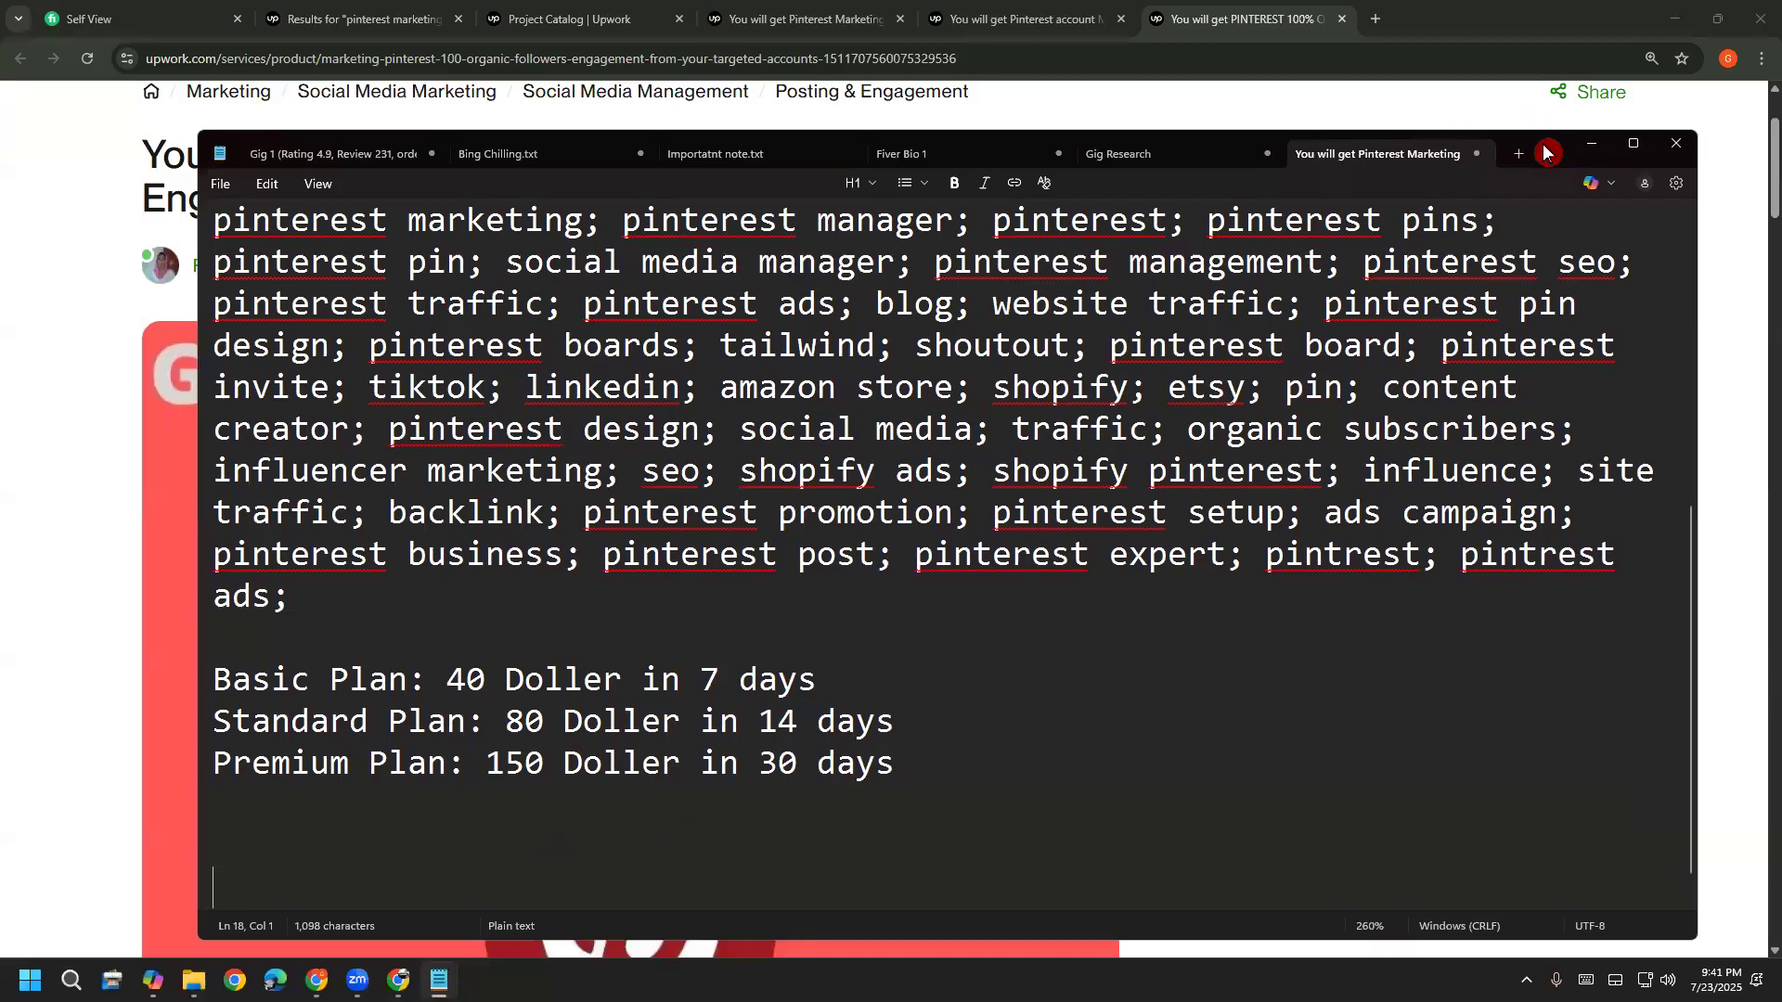
{"action": "left_click_drag", "start_coordinate": [1538, 144], "coordinate": [1501, 36]}
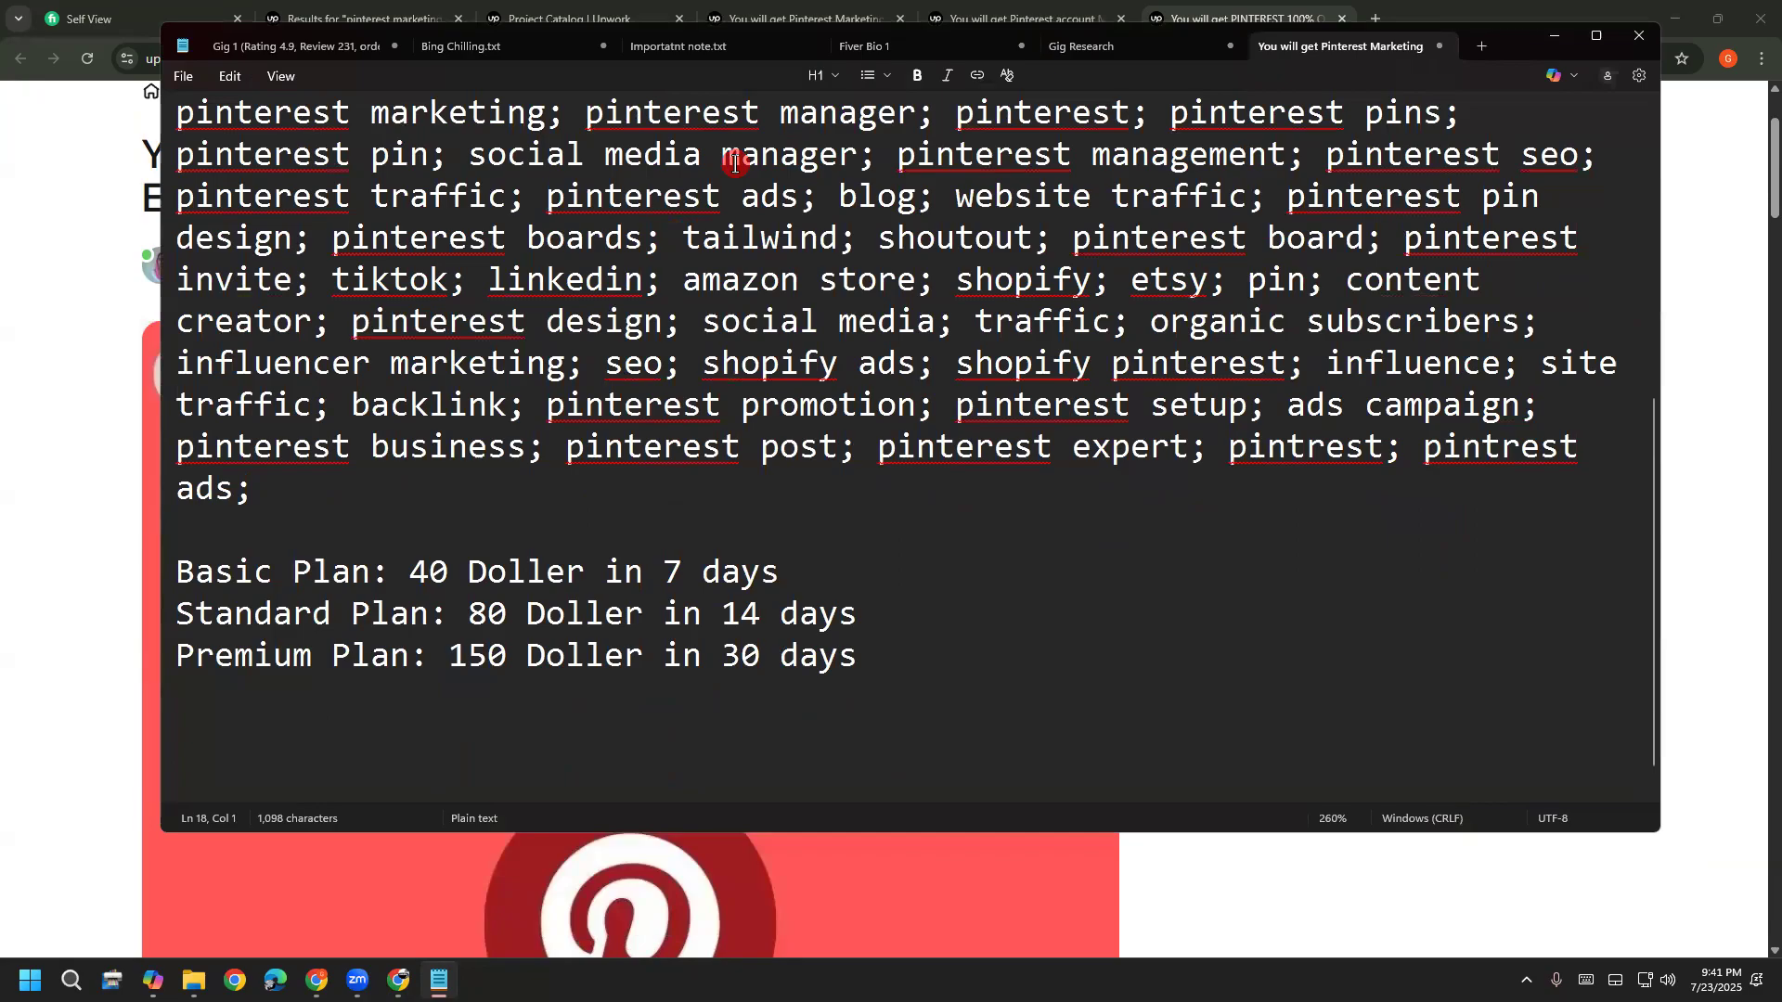
Circle the three plan lines with the annotation pen, and draw an arrow from the Basic Plan line to a handwritten "pin"
{"action": "left_click", "coordinate": [300, 572]}
{"action": "mouse_move", "coordinate": [178, 548]}
{"action": "left_mouse_down"}
{"action": "mouse_move", "coordinate": [822, 555]}
{"action": "mouse_move", "coordinate": [862, 732]}
{"action": "mouse_move", "coordinate": [191, 695]}
{"action": "mouse_move", "coordinate": [174, 539]}
{"action": "left_mouse_up"}
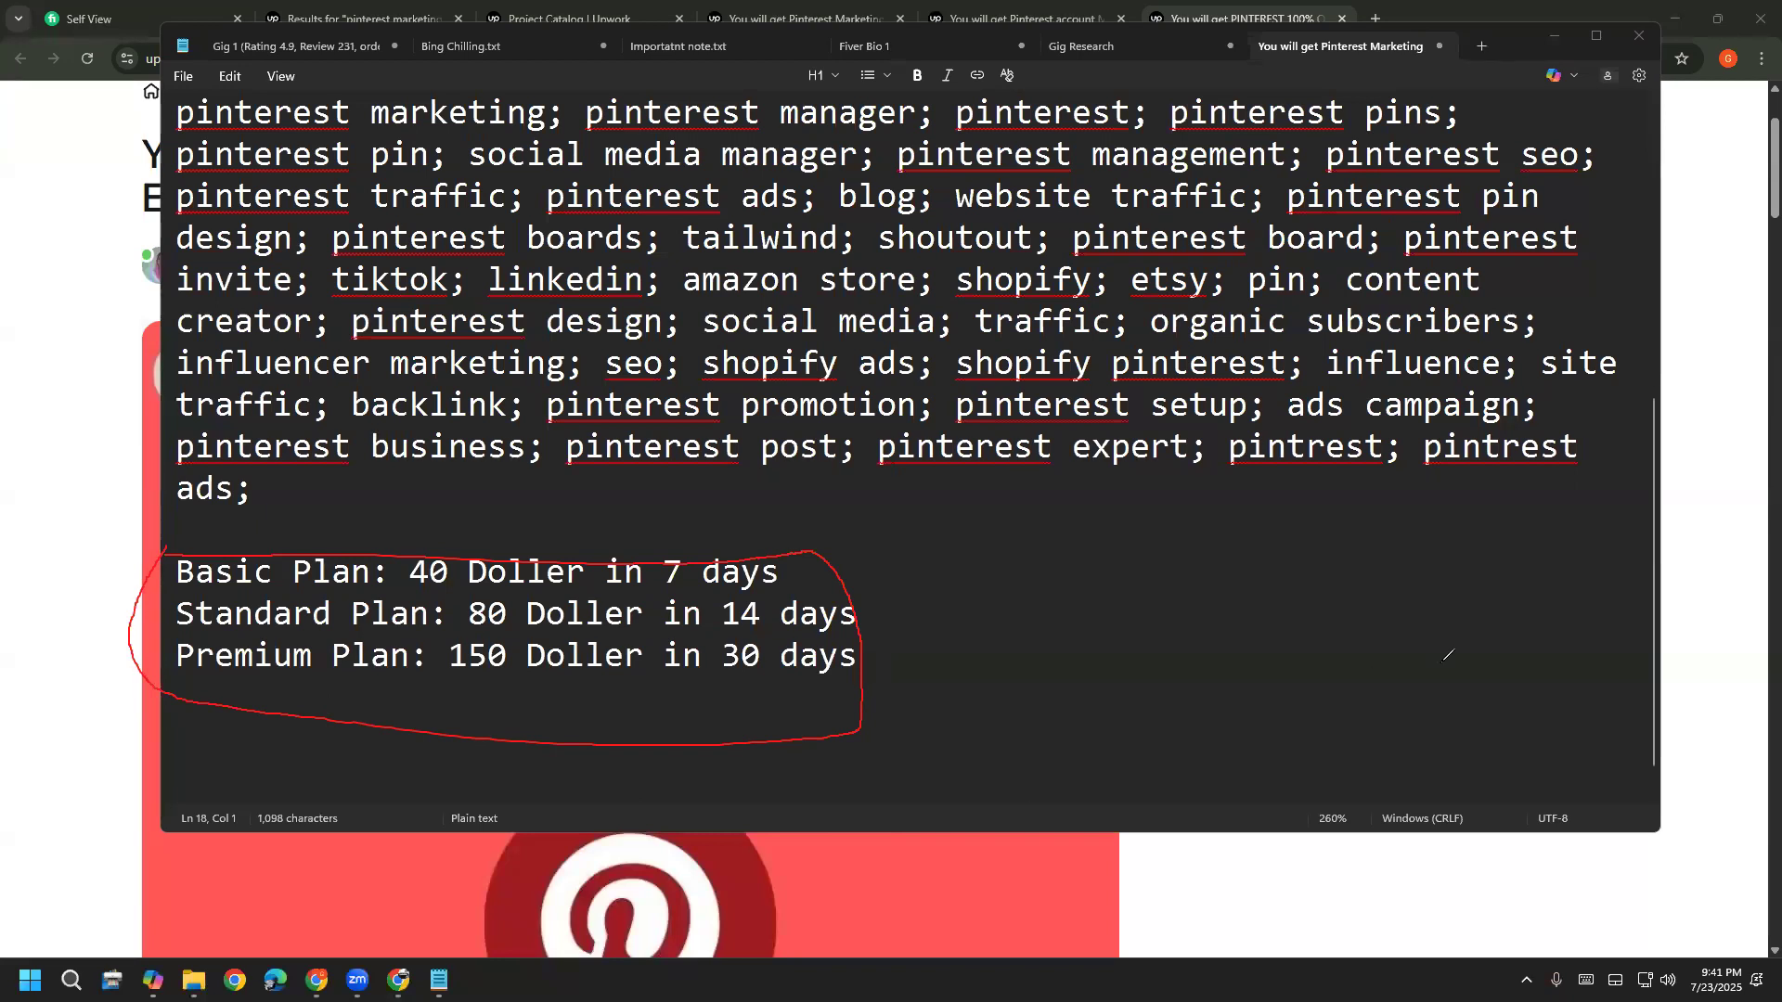
{"action": "left_click_drag", "start_coordinate": [774, 584], "coordinate": [960, 520]}
{"action": "left_click_drag", "start_coordinate": [733, 579], "coordinate": [762, 580]}
{"action": "mouse_move", "coordinate": [917, 503]}
{"action": "left_mouse_down"}
{"action": "mouse_move", "coordinate": [956, 552]}
{"action": "mouse_move", "coordinate": [937, 577]}
{"action": "left_mouse_up"}
{"action": "left_click_drag", "start_coordinate": [1028, 524], "coordinate": [1082, 561]}
{"action": "left_click_drag", "start_coordinate": [1053, 488], "coordinate": [1166, 526]}
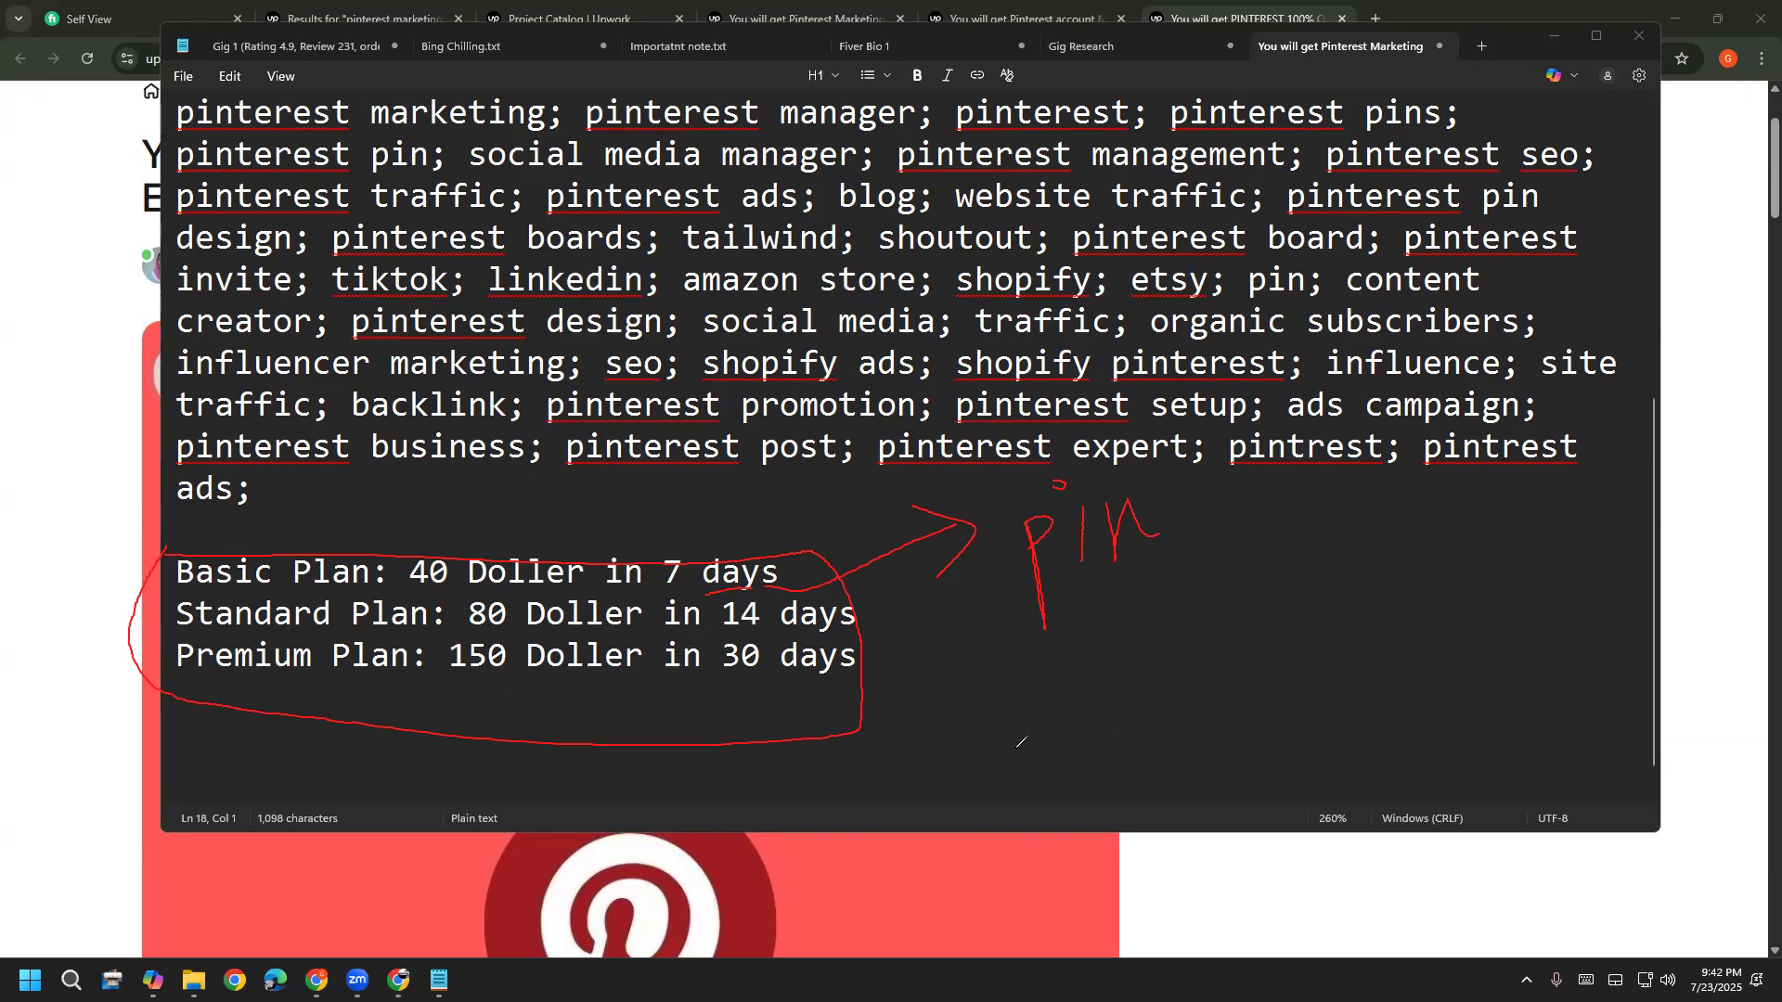
Circle the prices and delivery times of the Standard and Premium plans with the annotation pen, and clear the markings
{"action": "mouse_move", "coordinate": [411, 604]}
{"action": "left_mouse_down"}
{"action": "mouse_move", "coordinate": [460, 596]}
{"action": "mouse_move", "coordinate": [389, 527]}
{"action": "mouse_move", "coordinate": [429, 620]}
{"action": "left_mouse_up"}
{"action": "mouse_move", "coordinate": [733, 638]}
{"action": "left_mouse_down"}
{"action": "mouse_move", "coordinate": [887, 622]}
{"action": "mouse_move", "coordinate": [746, 627]}
{"action": "left_mouse_up"}
{"action": "mouse_move", "coordinate": [448, 619]}
{"action": "left_mouse_down"}
{"action": "mouse_move", "coordinate": [575, 562]}
{"action": "mouse_move", "coordinate": [496, 670]}
{"action": "left_mouse_up"}
{"action": "mouse_move", "coordinate": [715, 691]}
{"action": "left_mouse_down"}
{"action": "mouse_move", "coordinate": [765, 624]}
{"action": "mouse_move", "coordinate": [717, 703]}
{"action": "left_mouse_up"}
{"action": "mouse_move", "coordinate": [469, 670]}
{"action": "left_mouse_down"}
{"action": "mouse_move", "coordinate": [448, 615]}
{"action": "mouse_move", "coordinate": [487, 680]}
{"action": "left_mouse_up"}
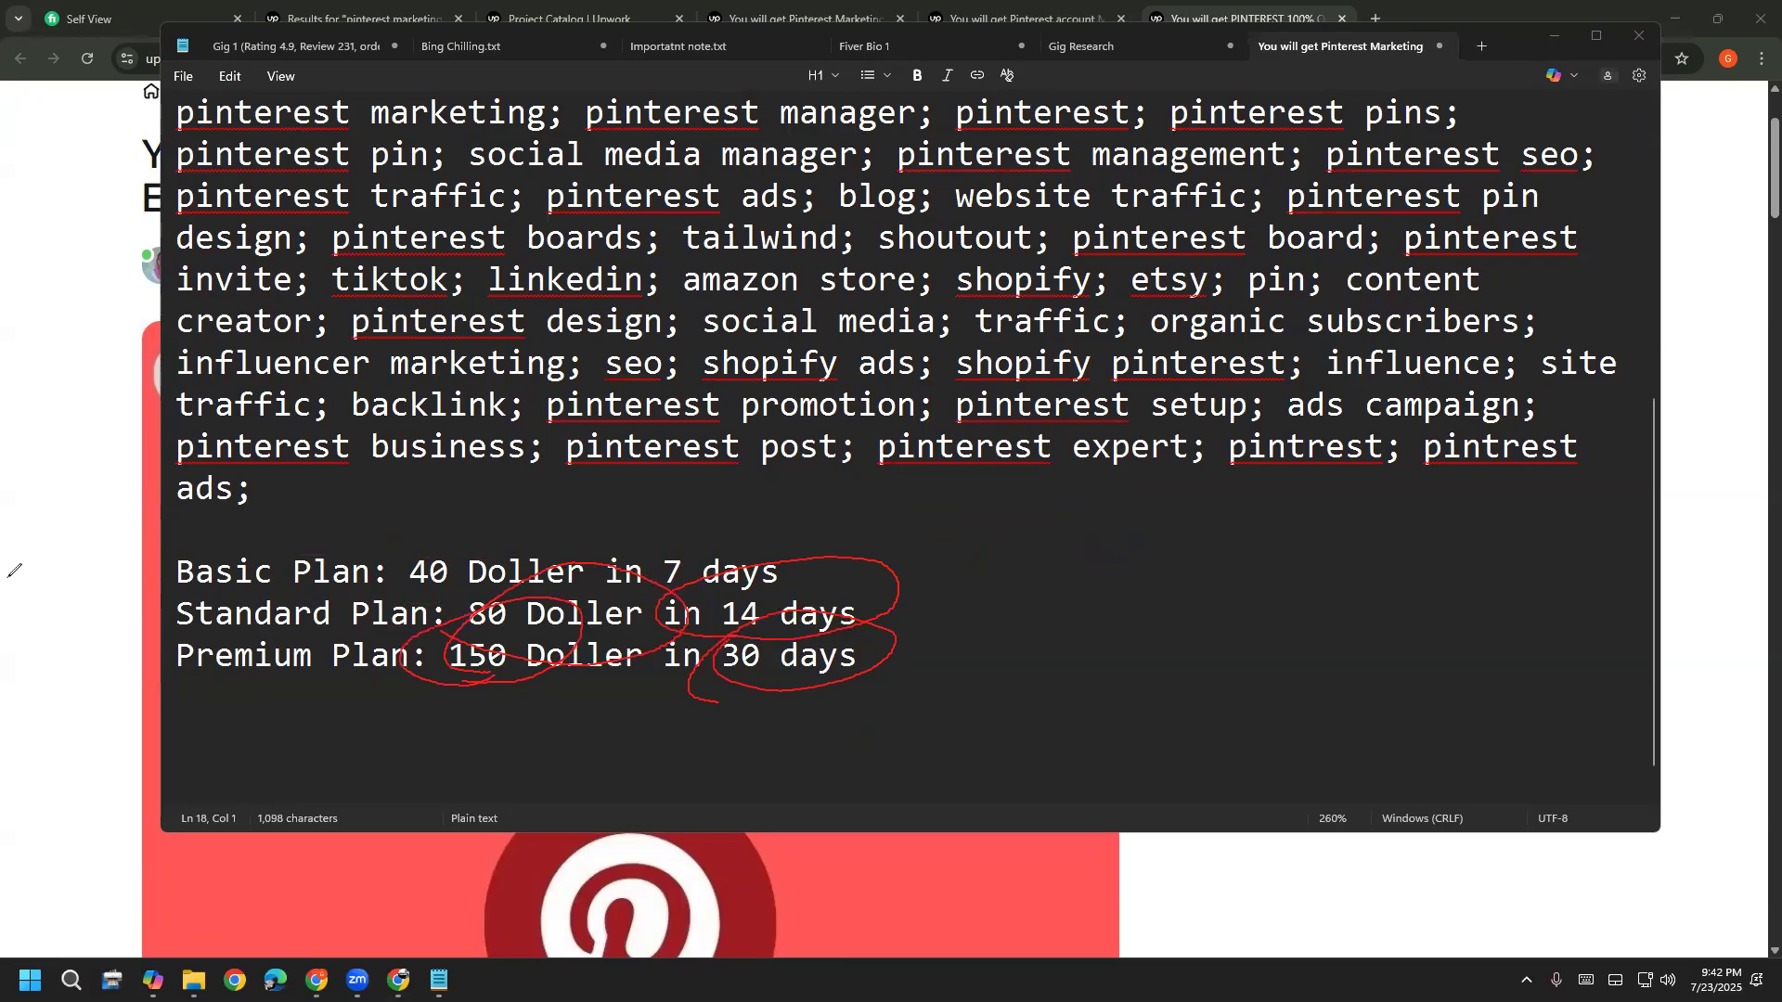
{"action": "left_click", "coordinate": [111, 605]}
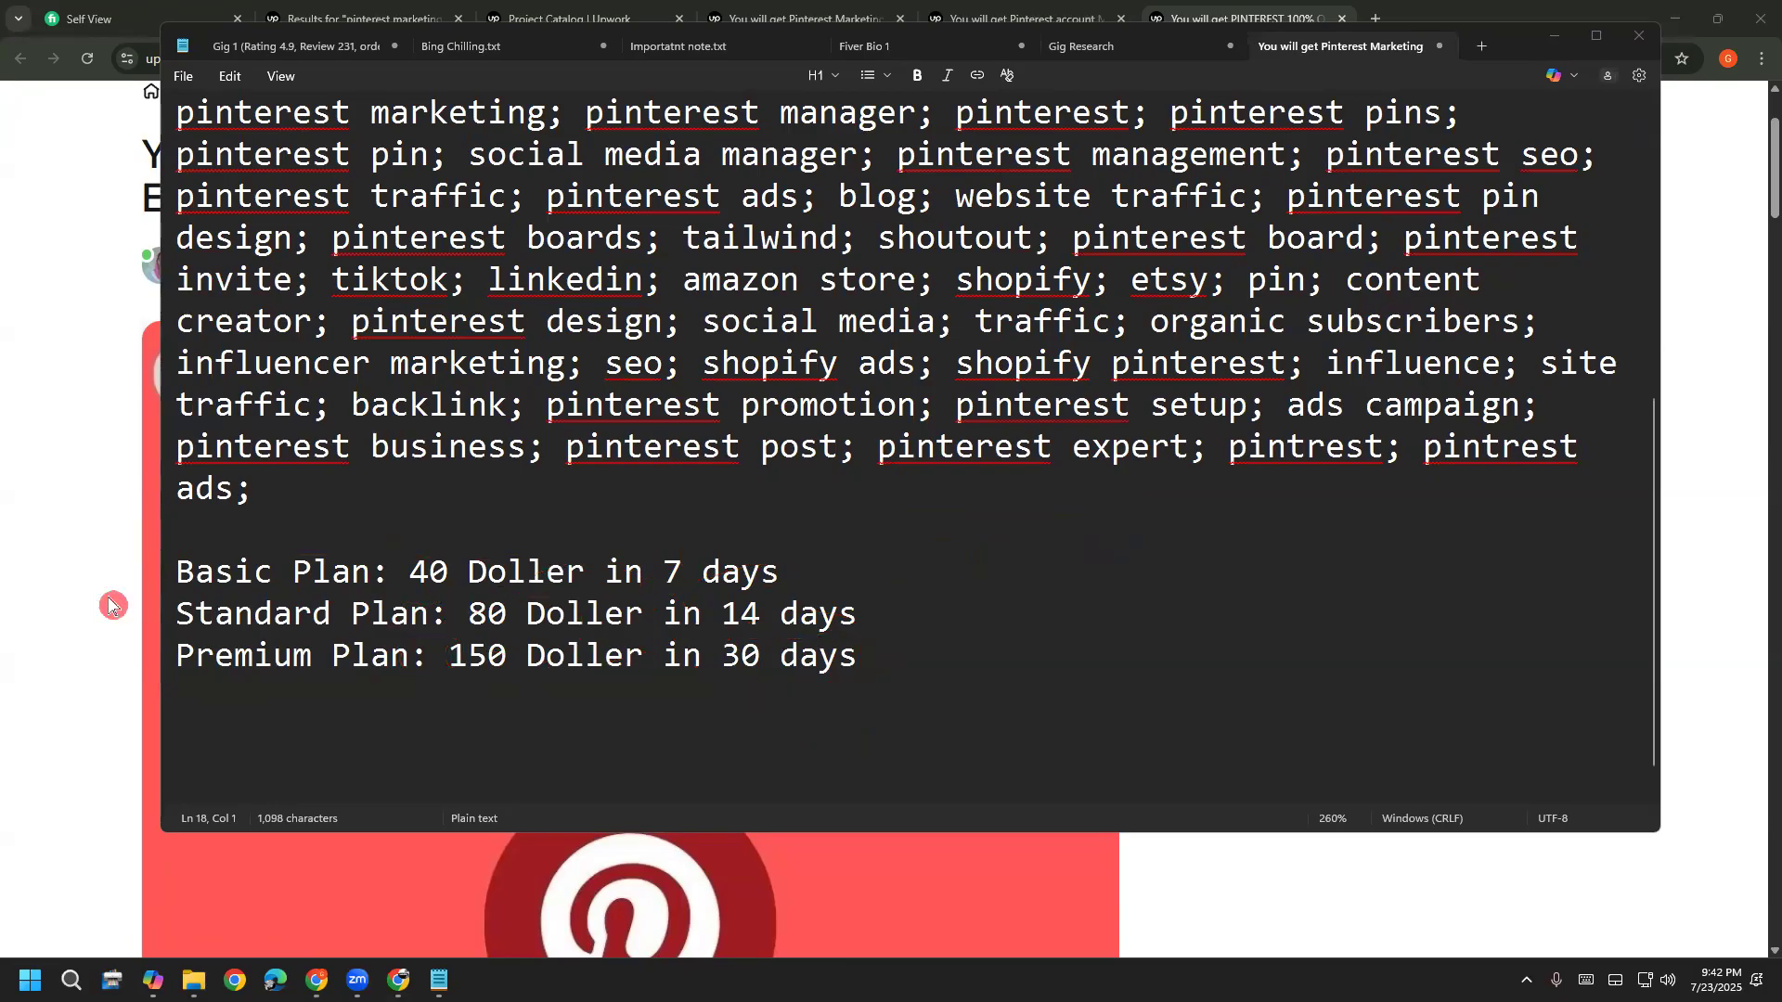
Circle the plan list, handwrite "Management" beside it with an arrow, and clear the markings
{"action": "mouse_move", "coordinate": [286, 707]}
{"action": "left_mouse_down"}
{"action": "mouse_move", "coordinate": [657, 719]}
{"action": "mouse_move", "coordinate": [742, 522]}
{"action": "mouse_move", "coordinate": [93, 578]}
{"action": "mouse_move", "coordinate": [367, 680]}
{"action": "left_mouse_up"}
{"action": "mouse_move", "coordinate": [910, 624]}
{"action": "left_mouse_down"}
{"action": "mouse_move", "coordinate": [1010, 587]}
{"action": "mouse_move", "coordinate": [999, 628]}
{"action": "mouse_move", "coordinate": [1100, 580]}
{"action": "mouse_move", "coordinate": [1128, 606]}
{"action": "mouse_move", "coordinate": [1312, 575]}
{"action": "mouse_move", "coordinate": [1360, 555]}
{"action": "mouse_move", "coordinate": [1409, 473]}
{"action": "mouse_move", "coordinate": [1423, 501]}
{"action": "left_mouse_up"}
{"action": "left_click", "coordinate": [9, 675]}
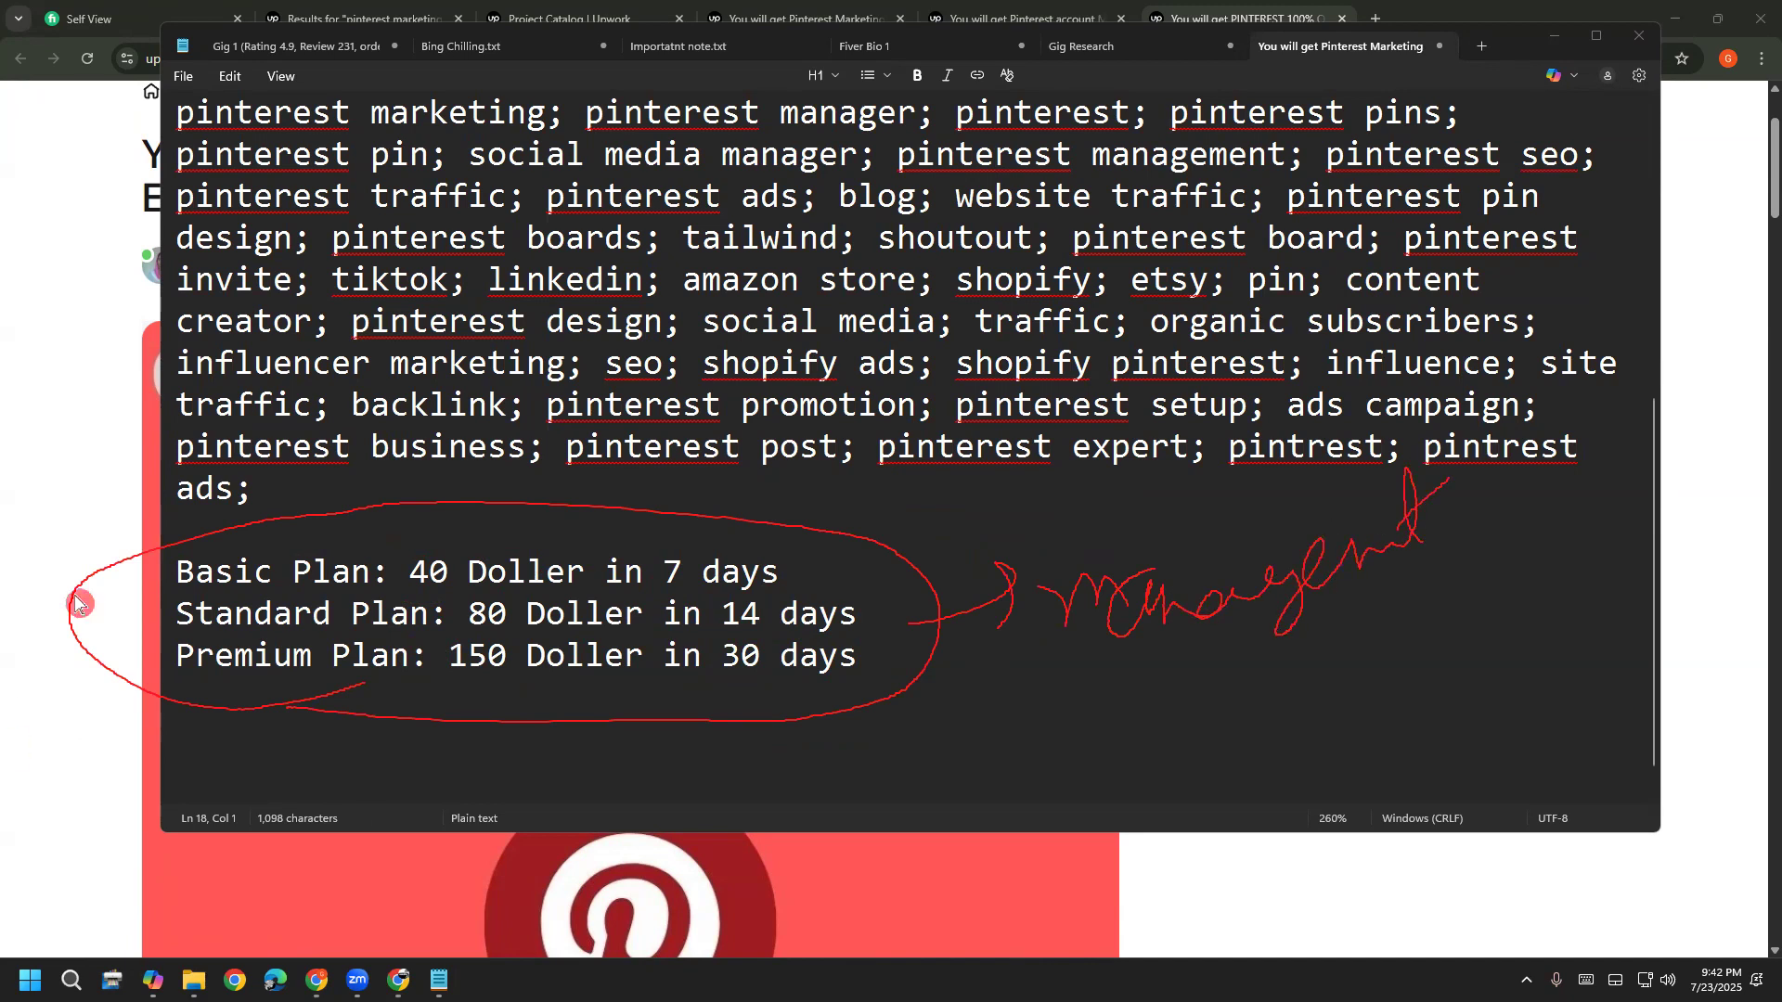
{"action": "left_click", "coordinate": [8, 832]}
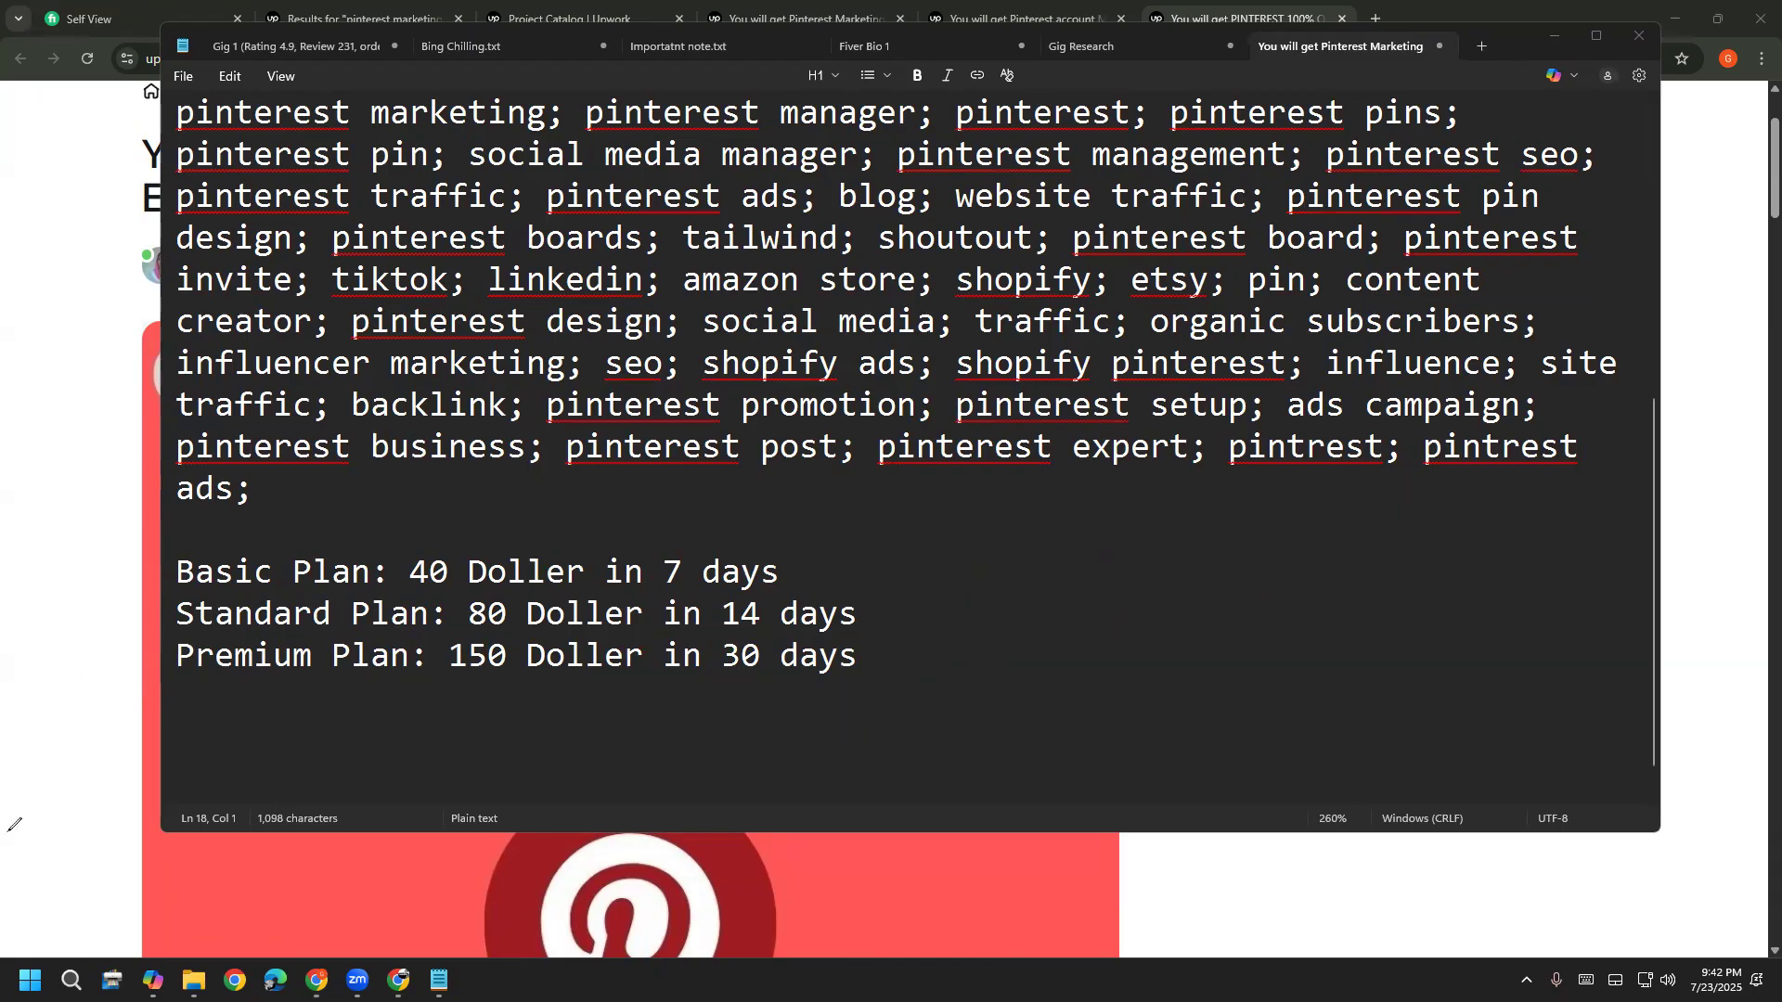
{"action": "left_click", "coordinate": [13, 906]}
Return to the organic followers listing and examine its project details, tier comparison, FAQ and completion steps
{"action": "left_click", "coordinate": [18, 780]}
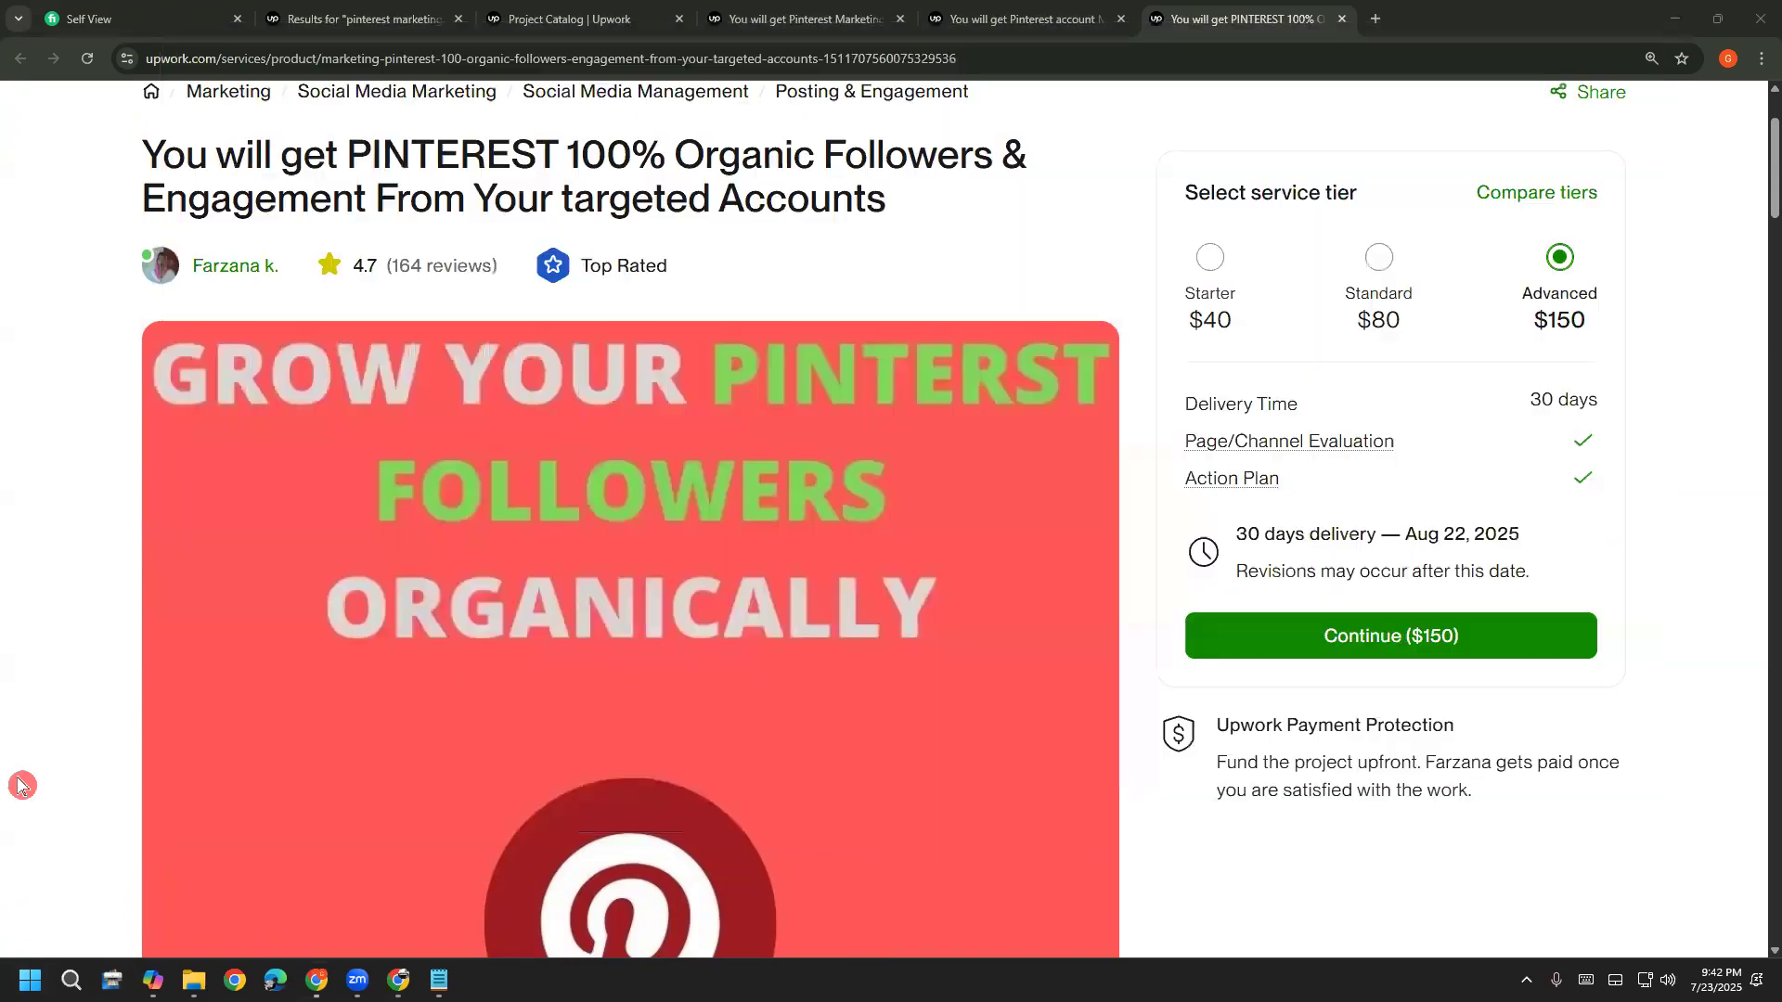
{"action": "scroll", "coordinate": [100, 768], "scroll_direction": "down", "scroll_amount": 10}
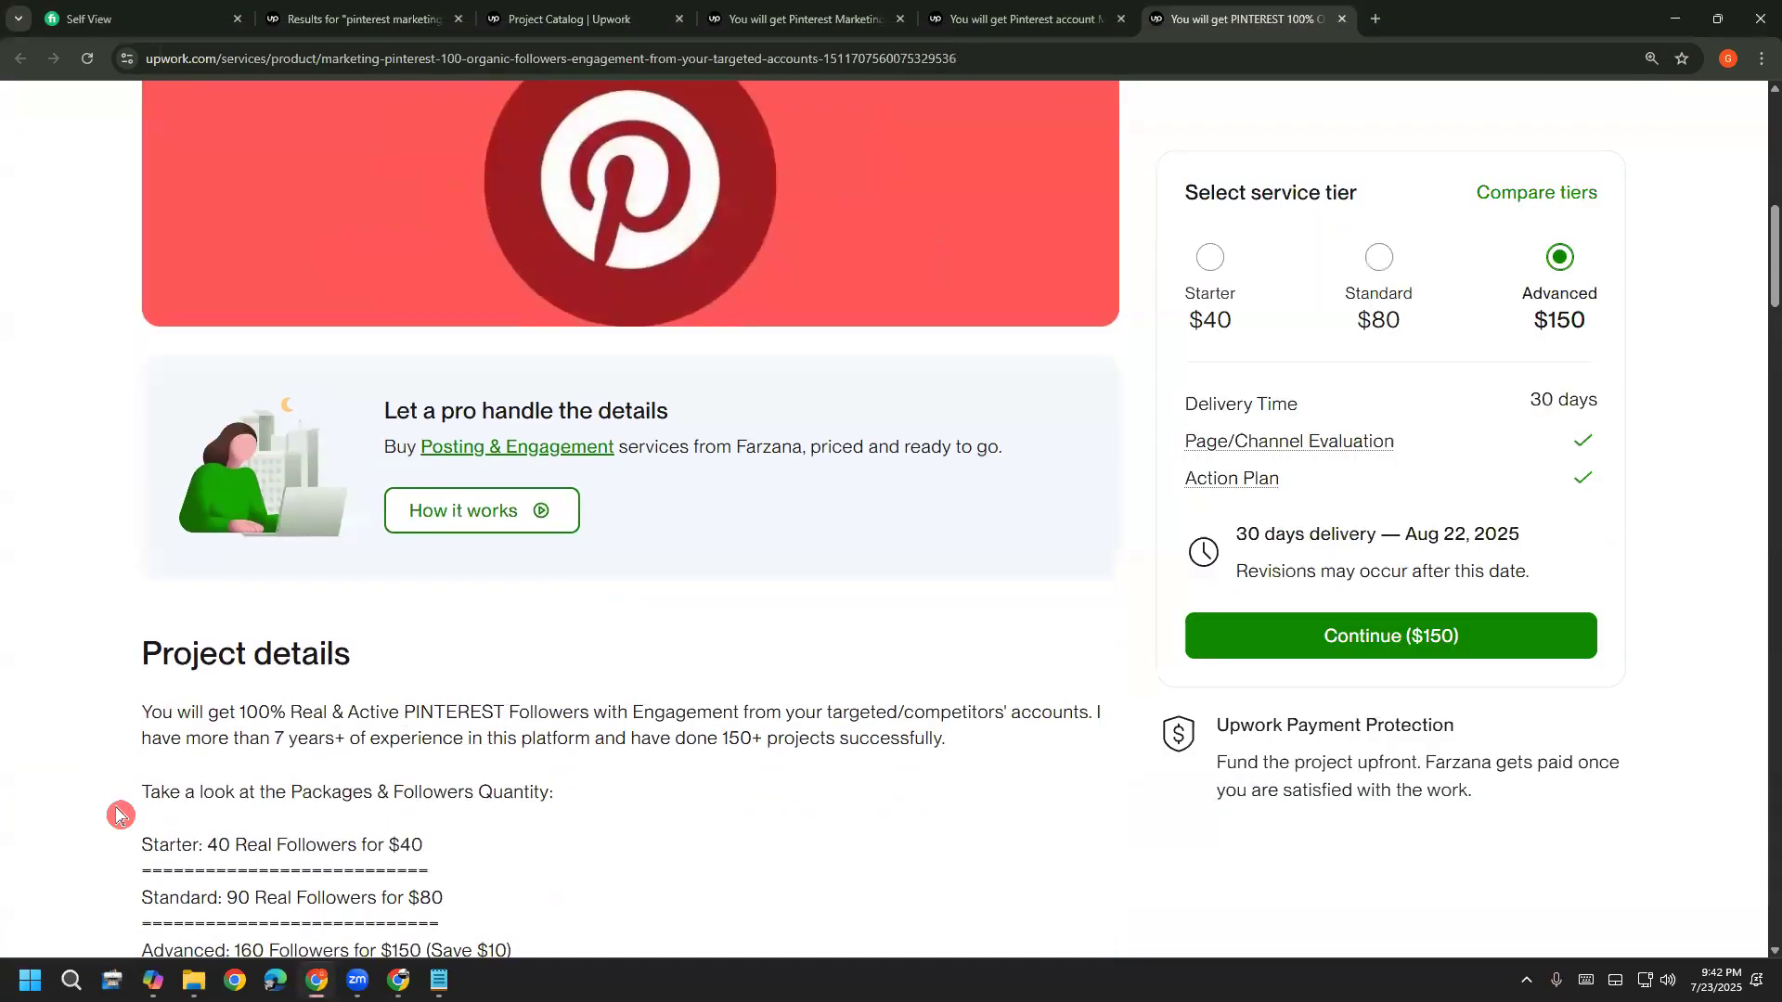
{"action": "scroll", "coordinate": [120, 818], "scroll_direction": "down", "scroll_amount": 15}
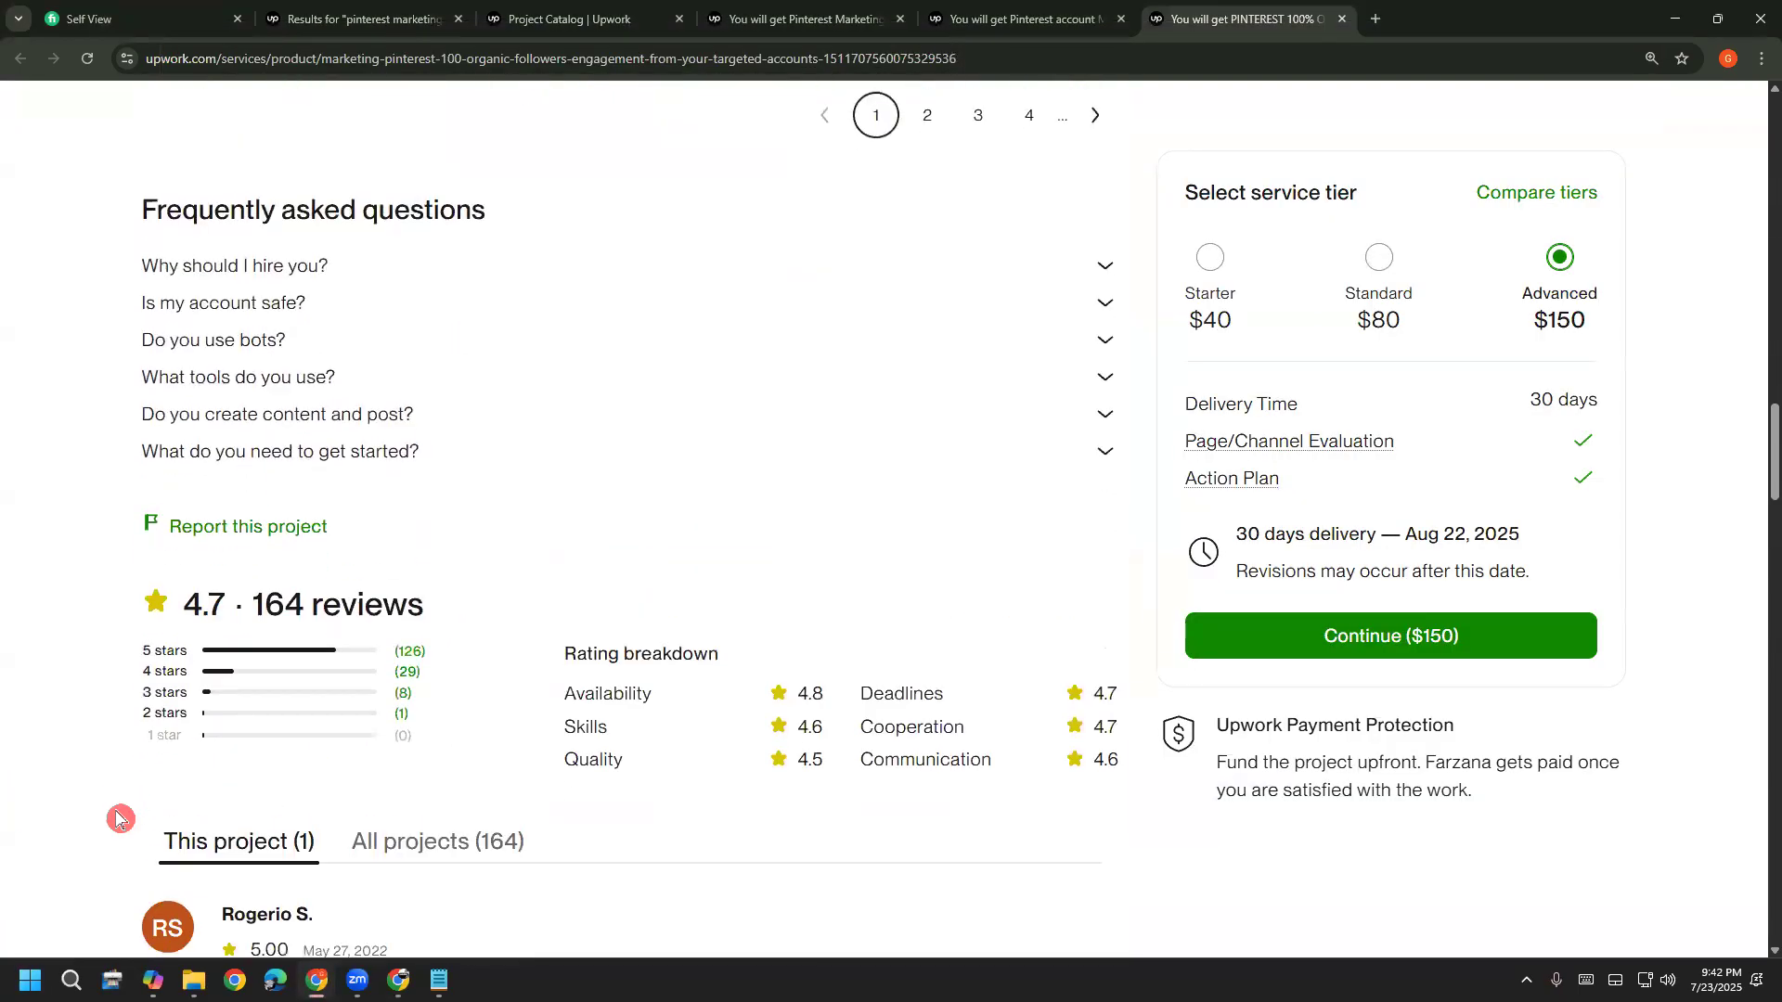
{"action": "scroll", "coordinate": [318, 649], "scroll_direction": "down", "scroll_amount": 12}
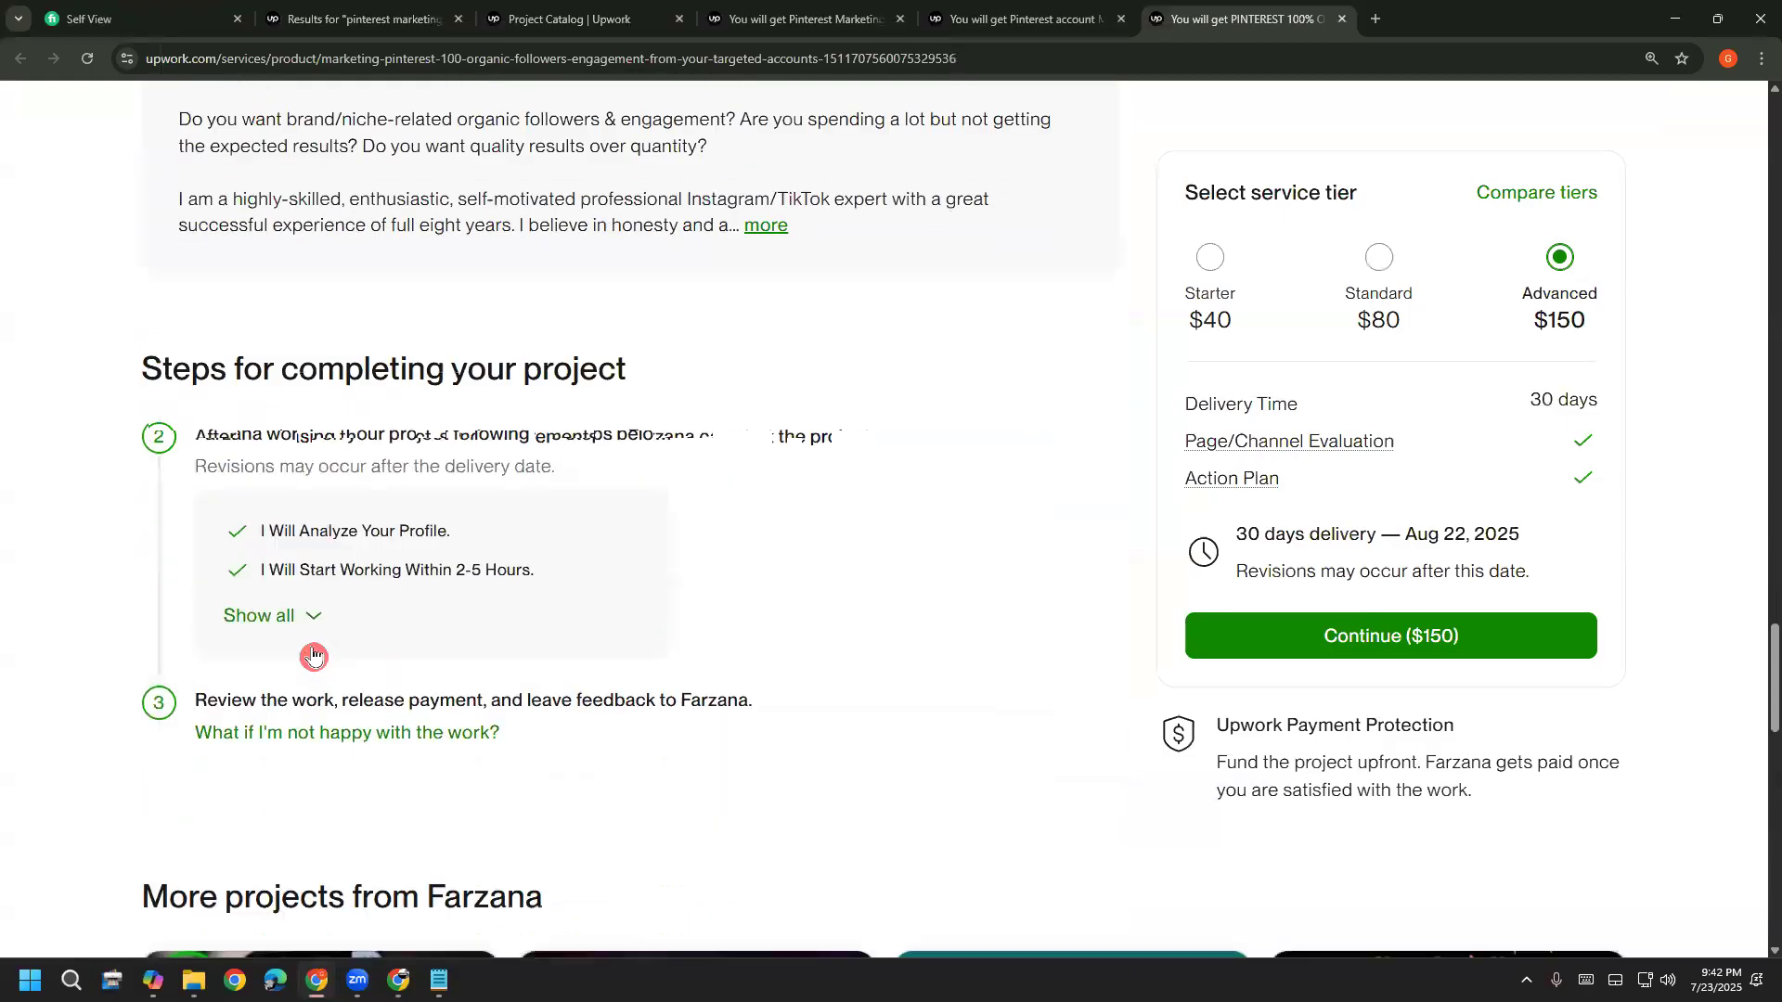
{"action": "scroll", "coordinate": [332, 653], "scroll_direction": "up", "scroll_amount": 20}
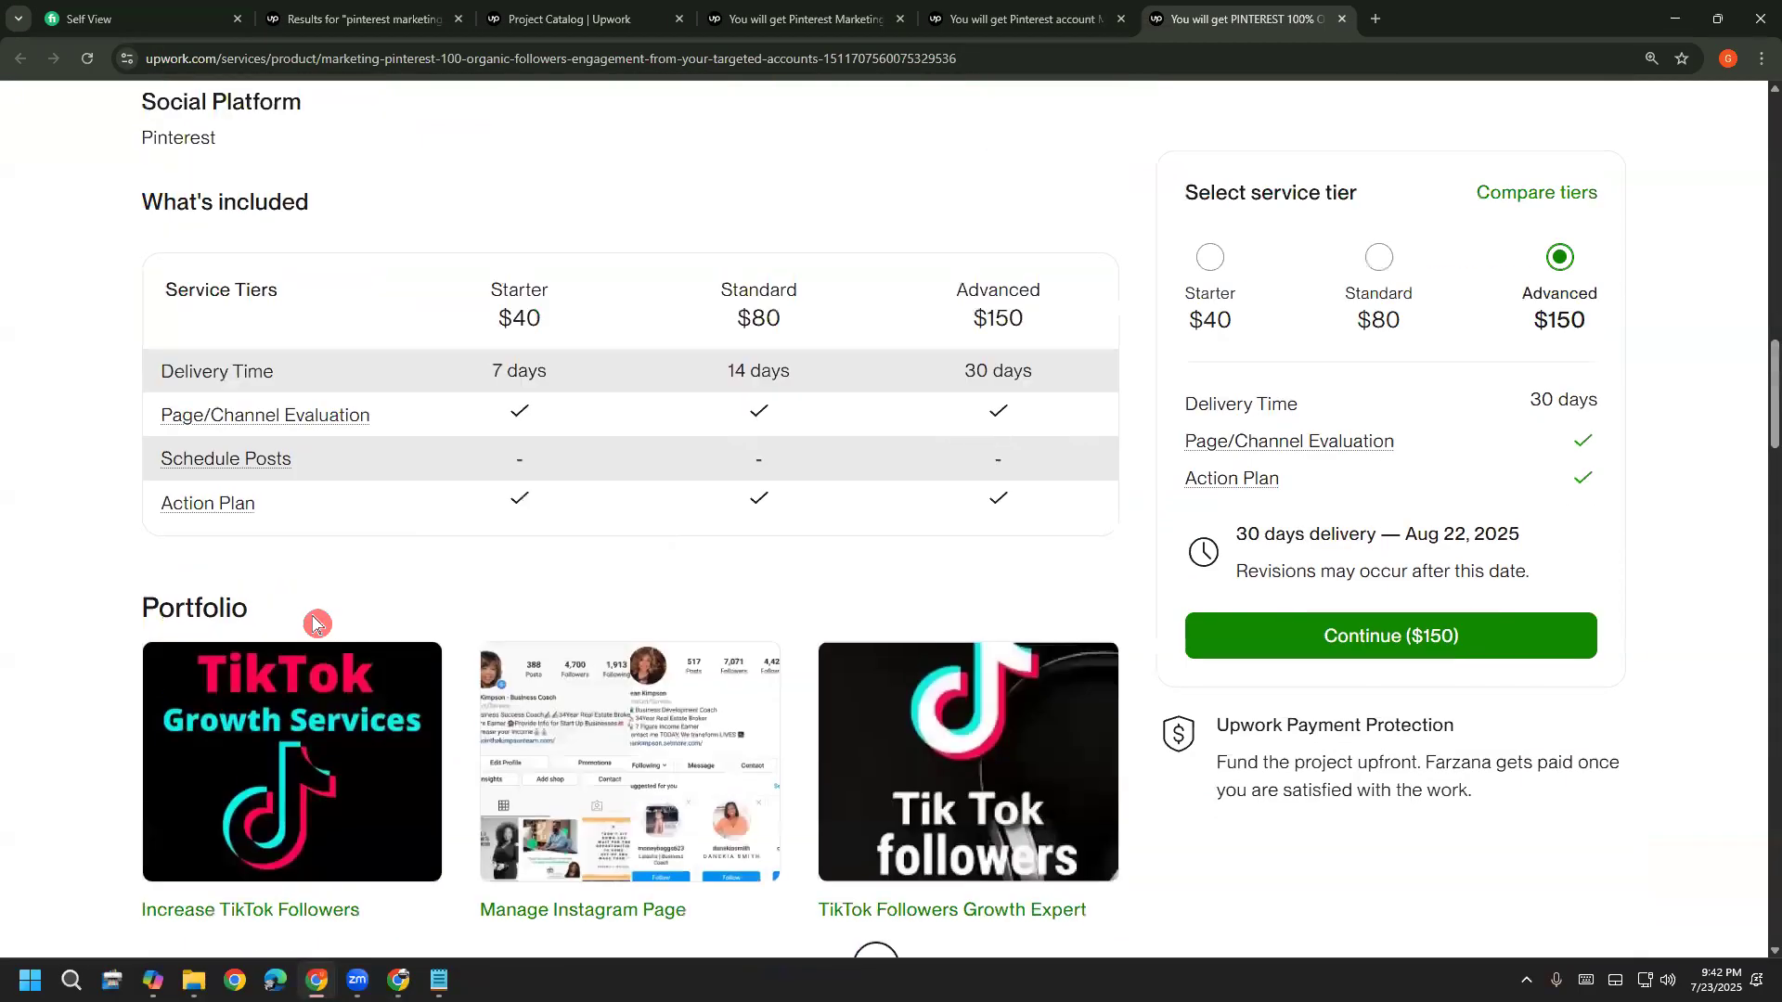
{"action": "scroll", "coordinate": [306, 603], "scroll_direction": "up", "scroll_amount": 7}
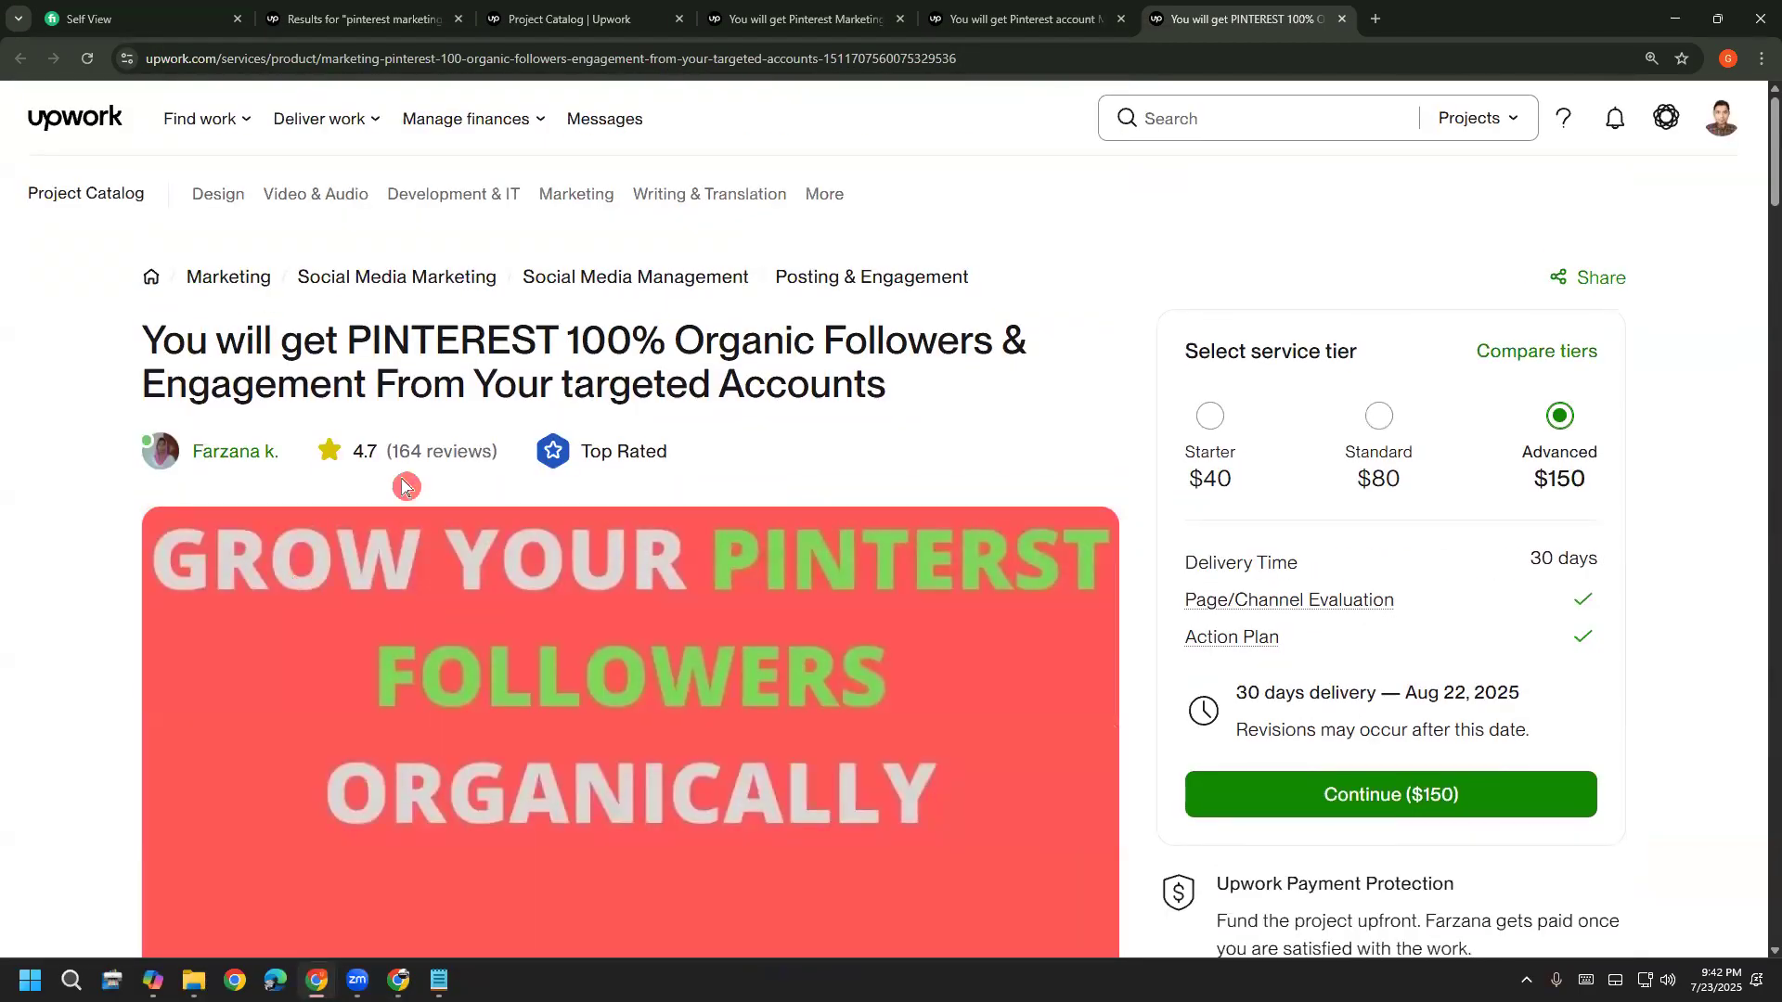
Check the seller's Top Rated badge and read the client reviews for all projects
{"action": "left_click_drag", "start_coordinate": [575, 472], "coordinate": [665, 469]}
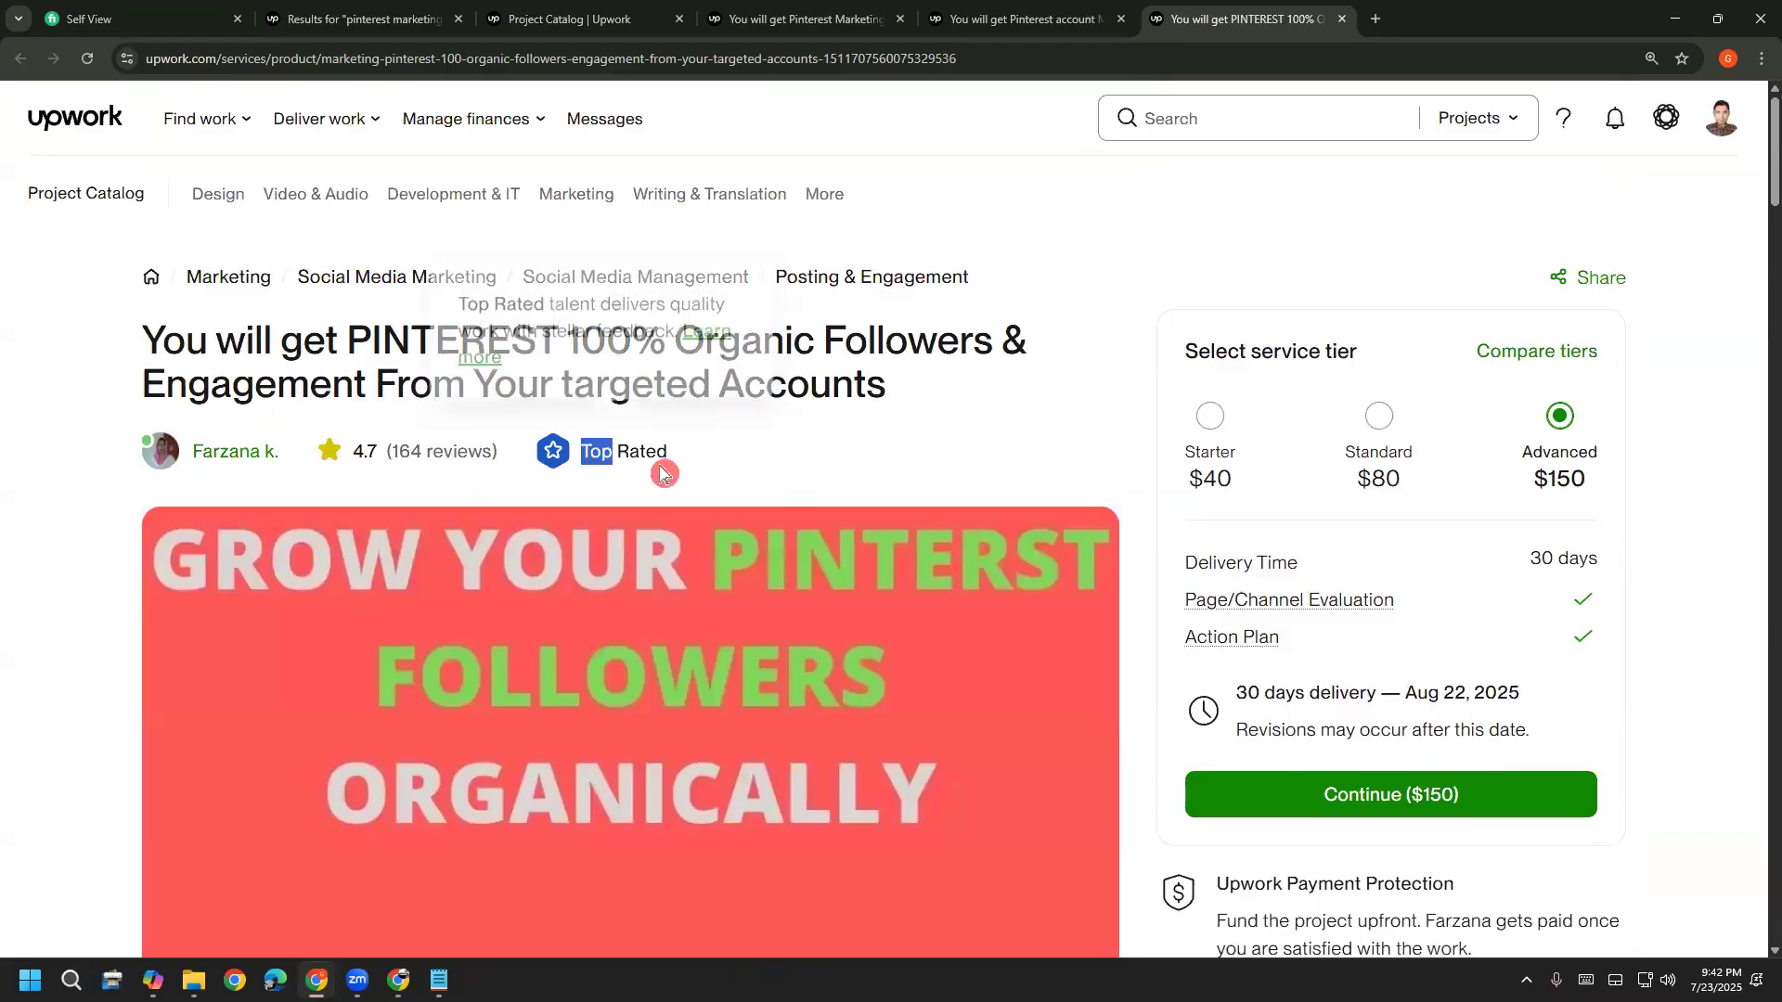
{"action": "left_click", "coordinate": [420, 452]}
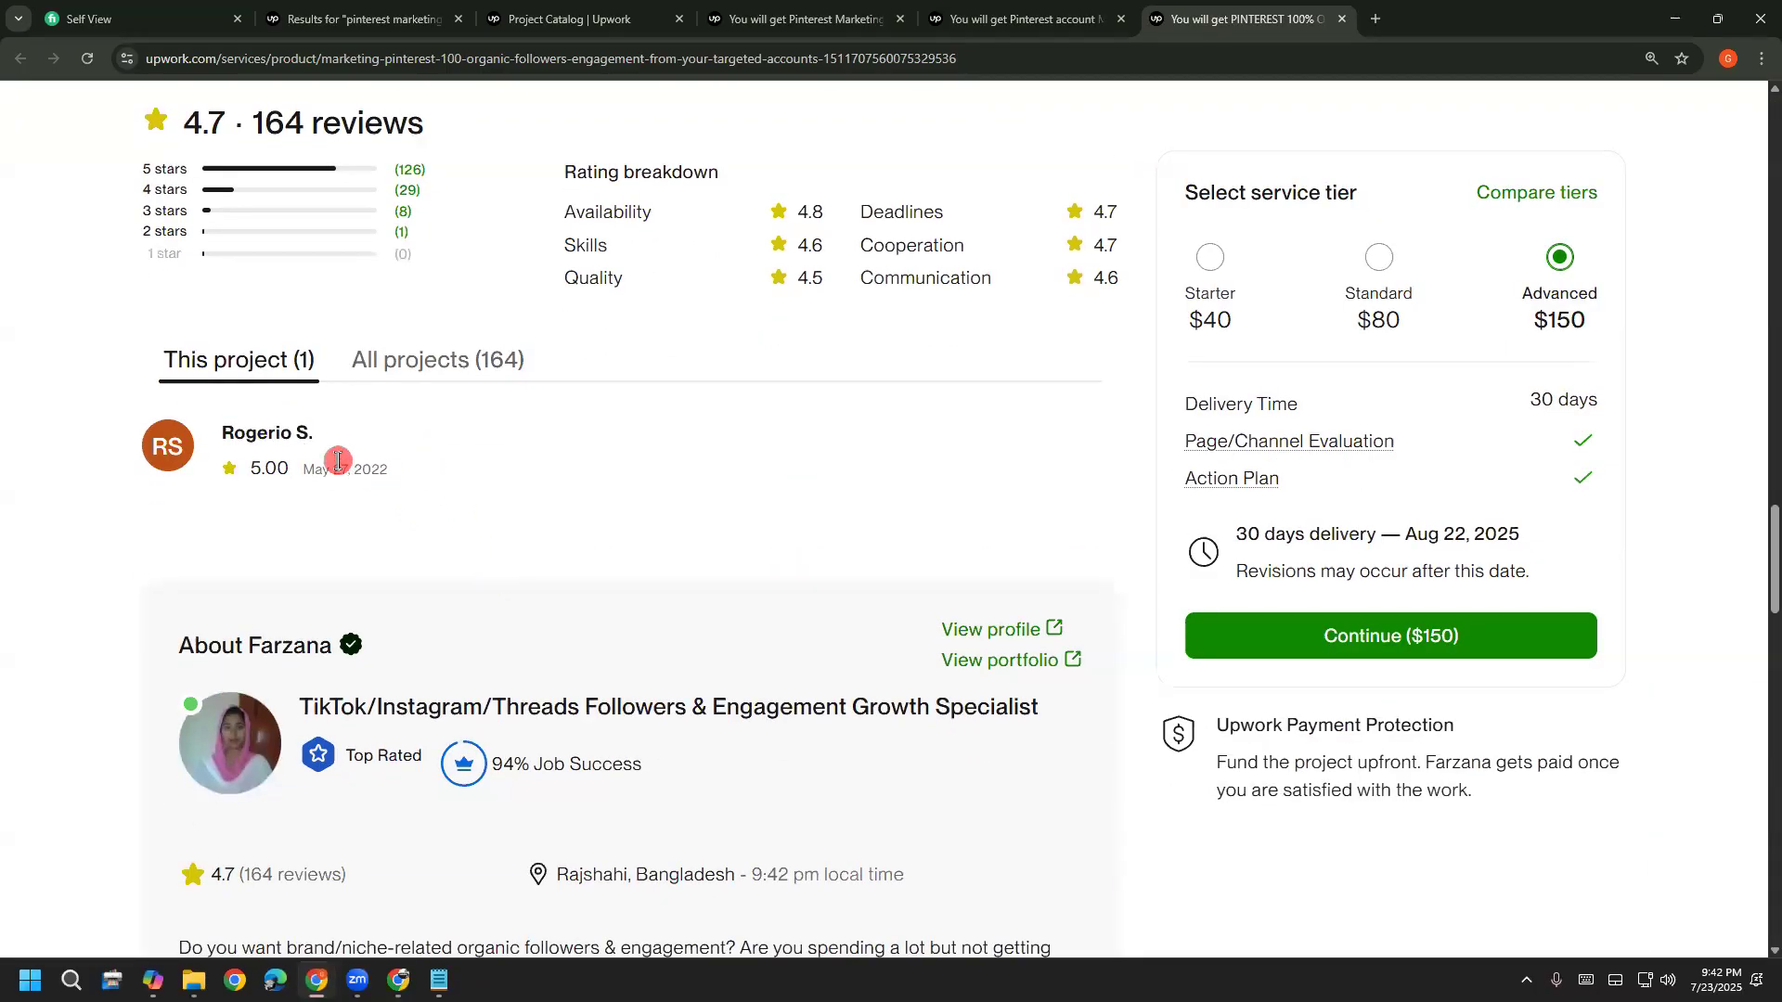
{"action": "left_click", "coordinate": [430, 369]}
{"action": "left_click_drag", "start_coordinate": [256, 509], "coordinate": [644, 541]}
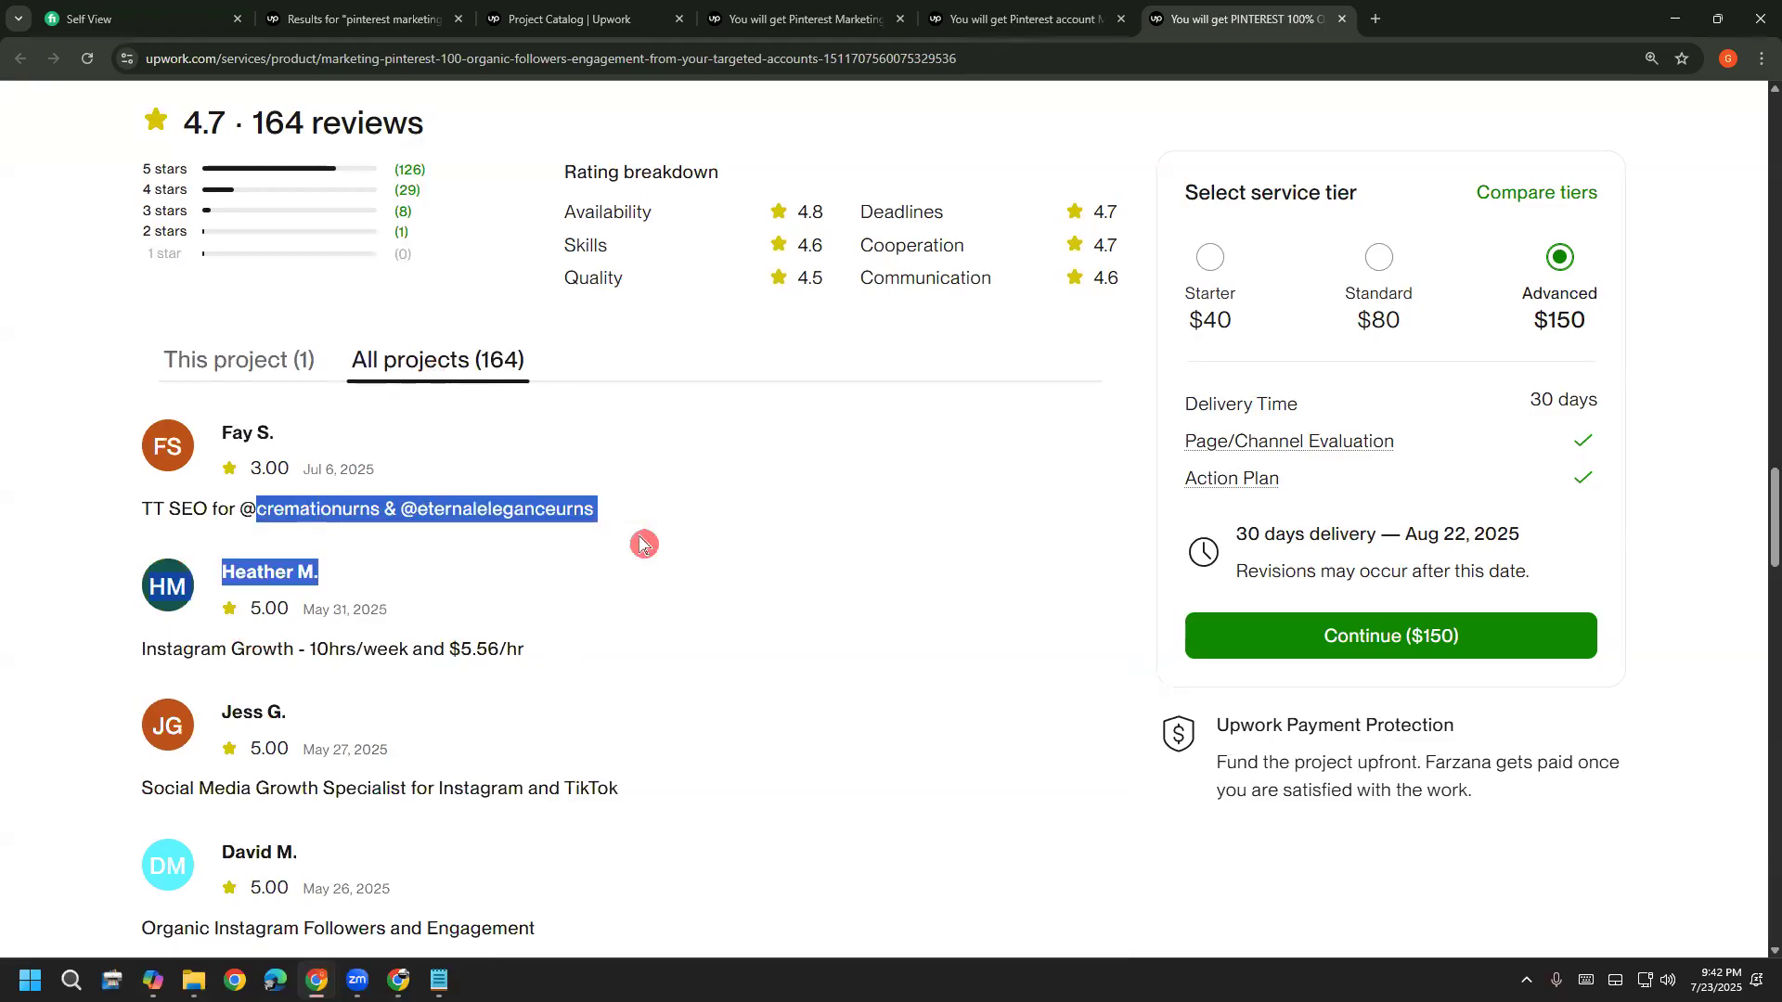
{"action": "left_click", "coordinate": [622, 609]}
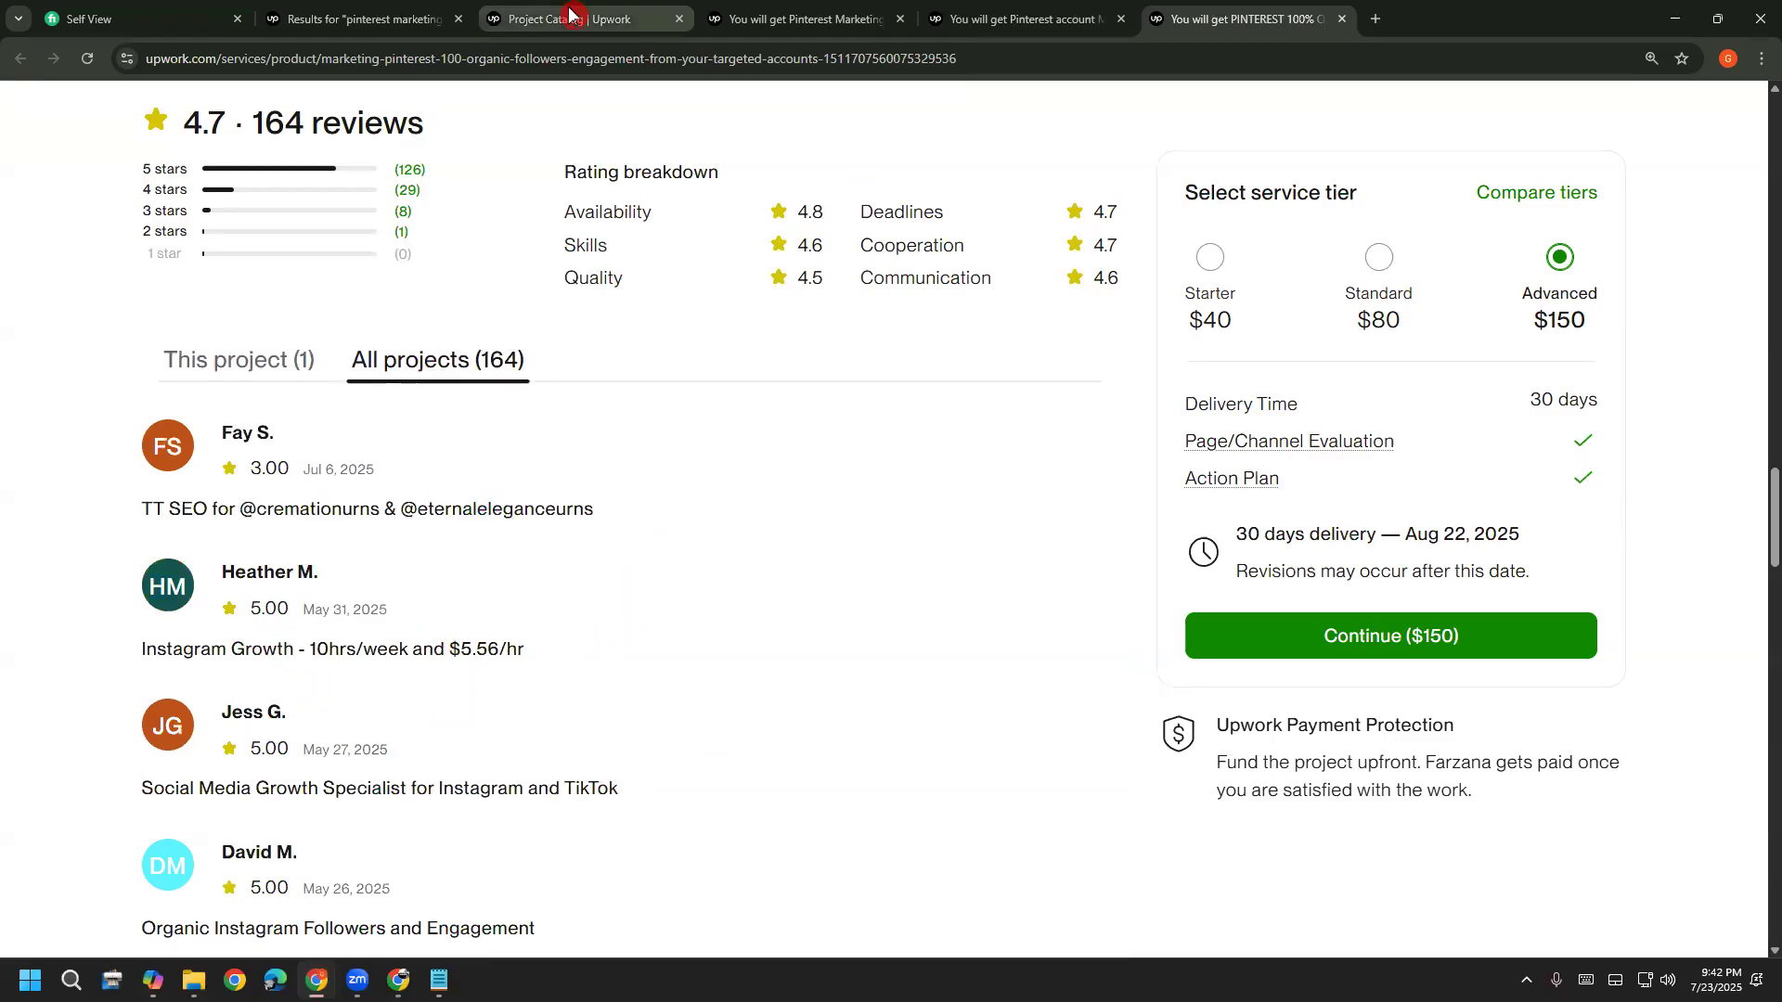
Switch to the Pinterest Marketing listing and read the Starter tier's description
{"action": "left_click", "coordinate": [755, 15]}
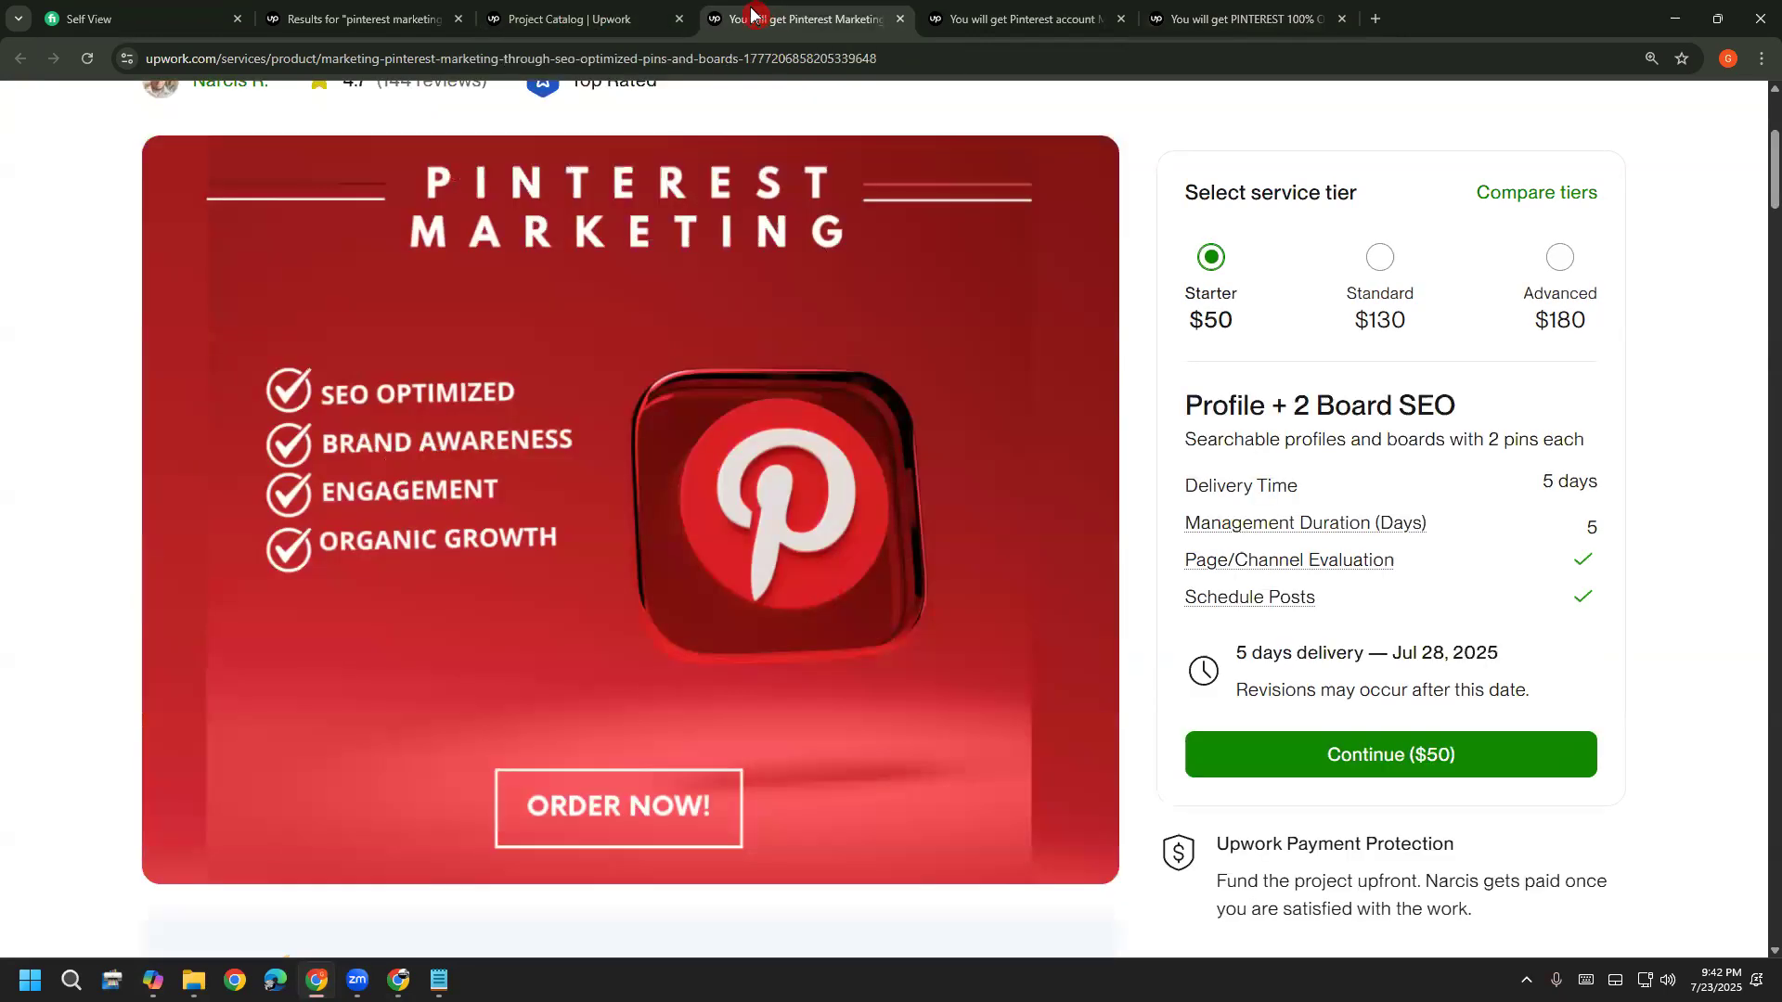
{"action": "scroll", "coordinate": [68, 462], "scroll_direction": "up", "scroll_amount": 1}
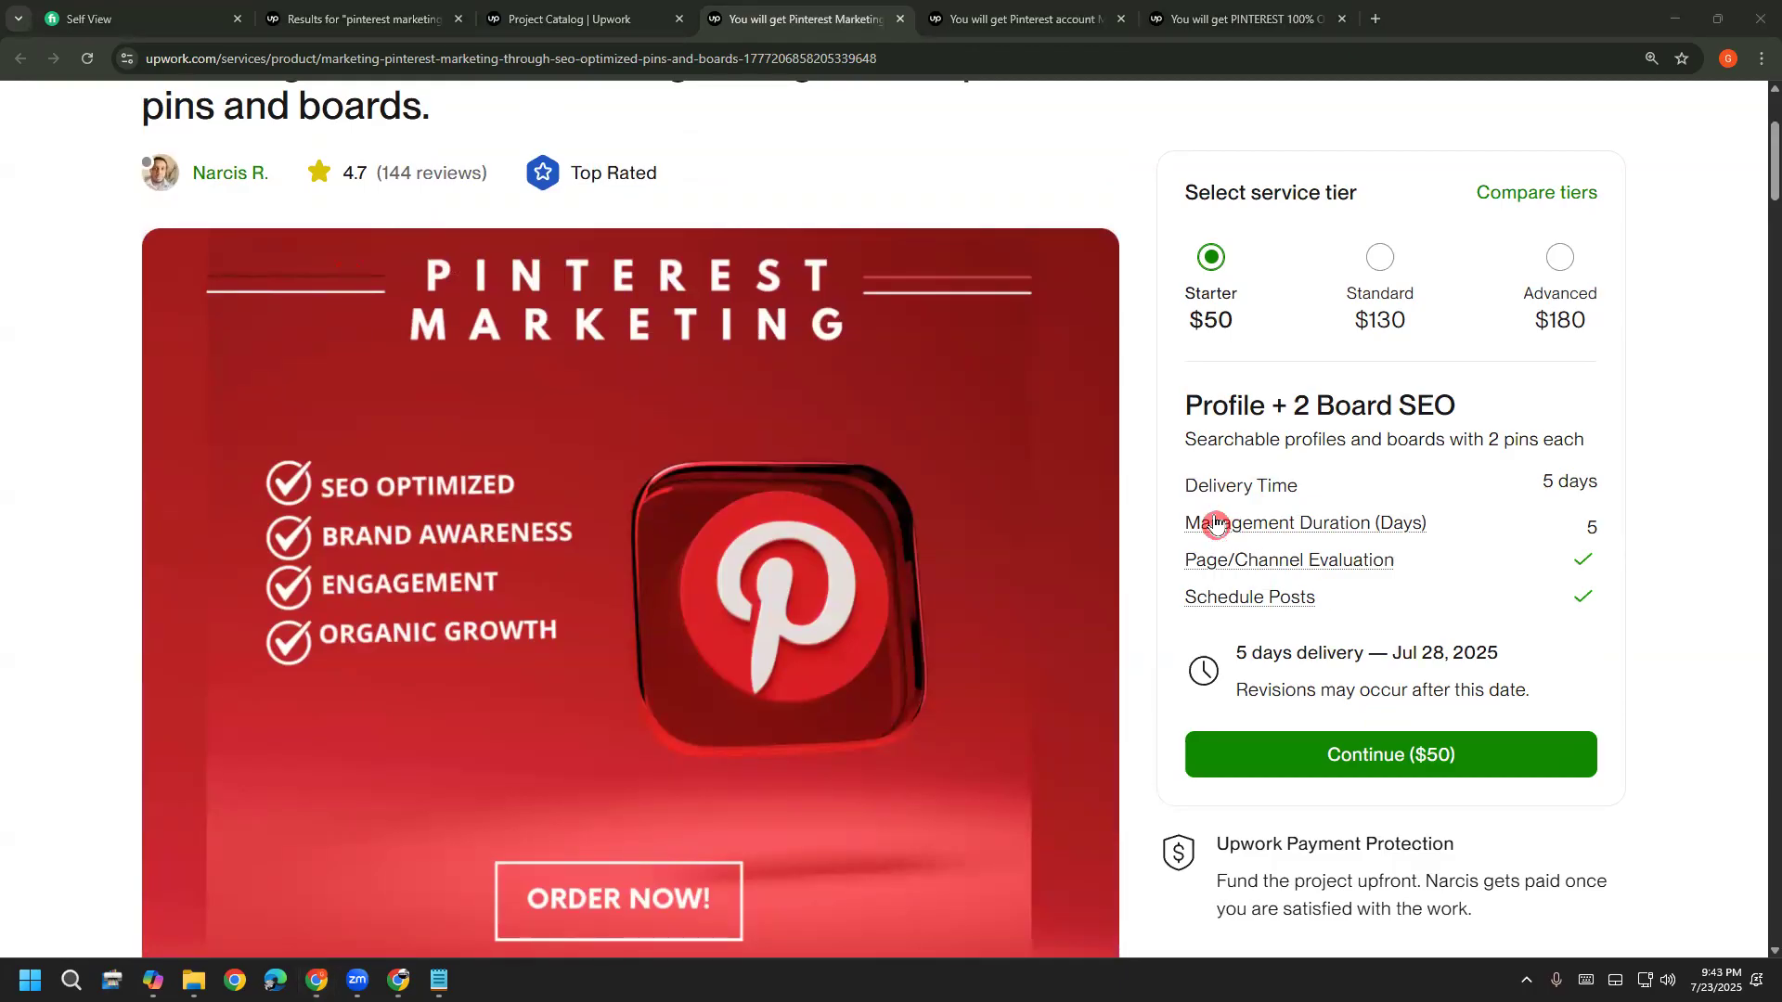
{"action": "left_click_drag", "start_coordinate": [1196, 439], "coordinate": [1393, 441]}
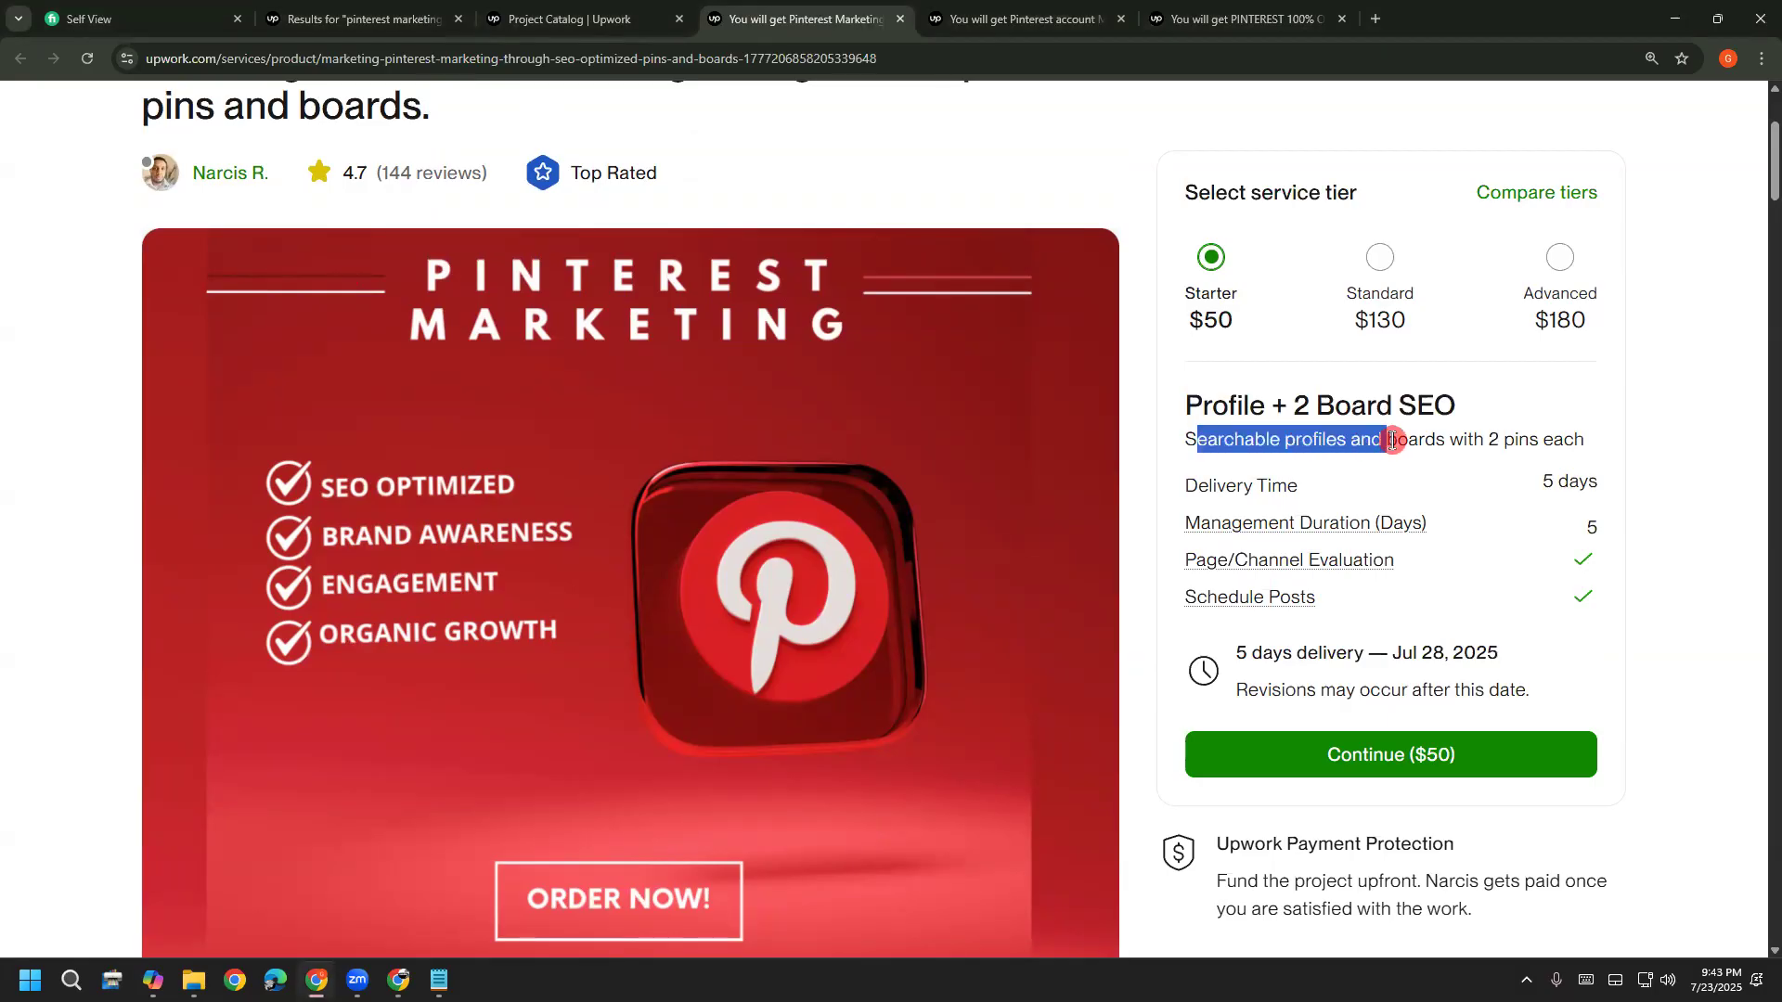
{"action": "left_click_drag", "start_coordinate": [1352, 440], "coordinate": [1571, 442]}
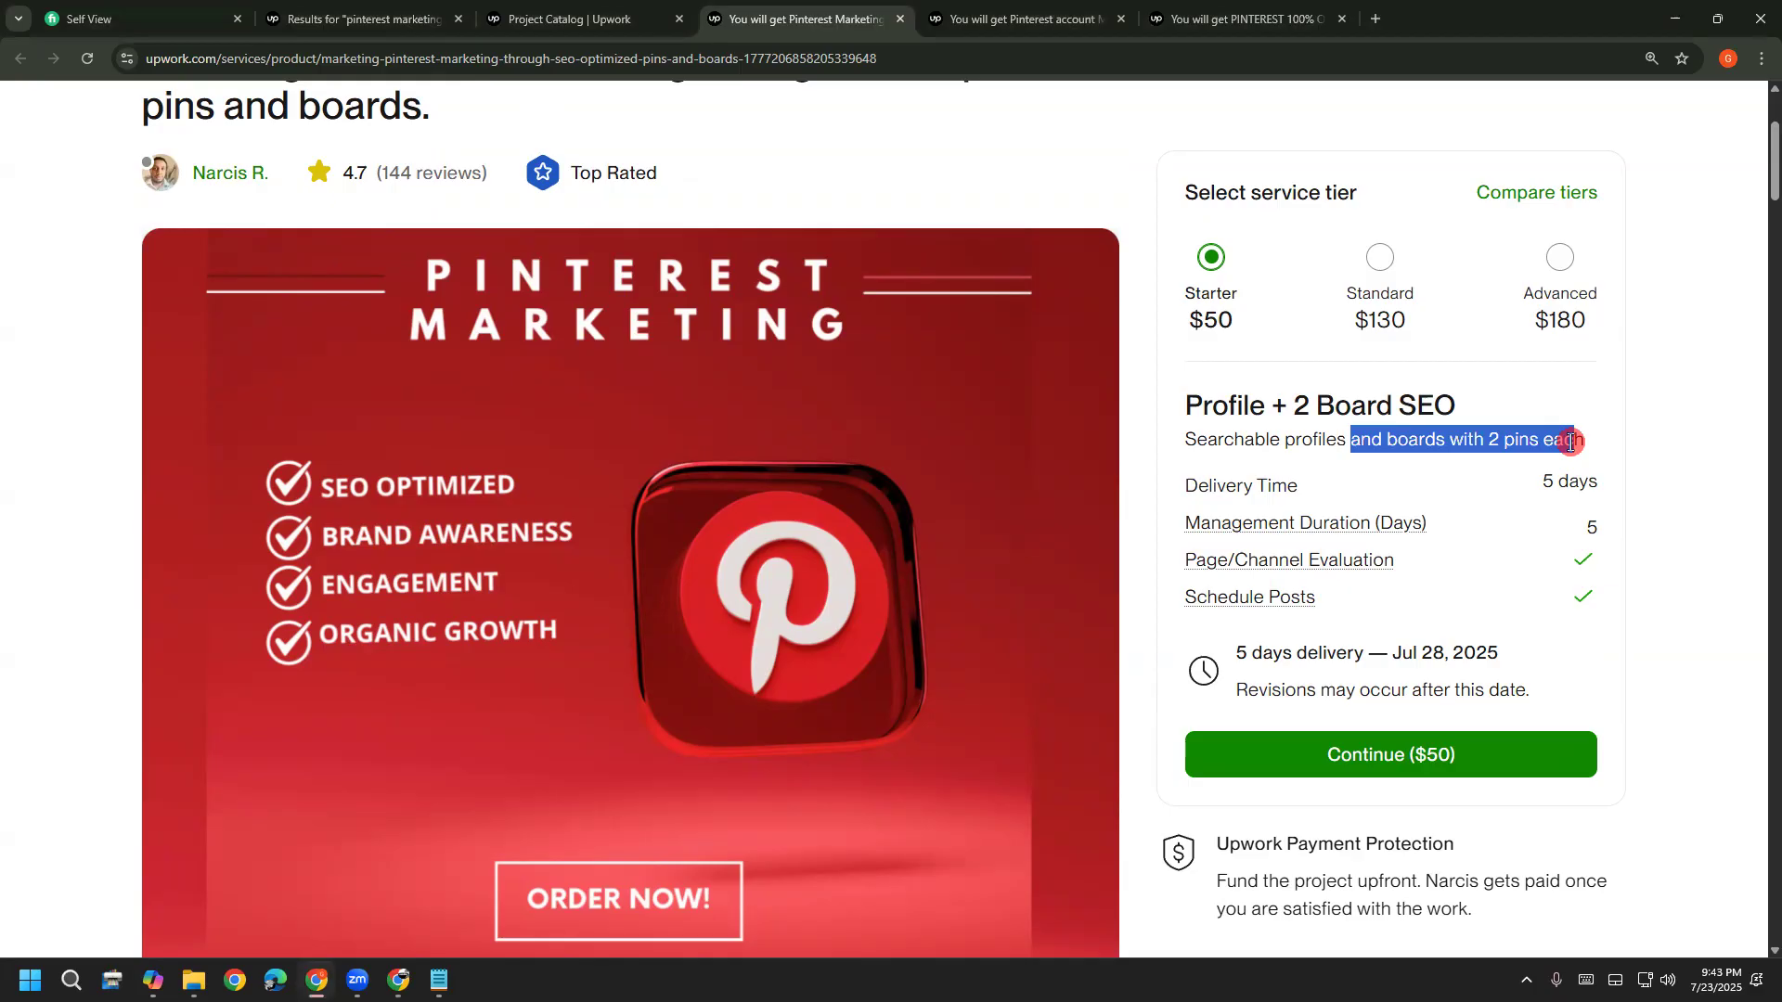
{"action": "left_click", "coordinate": [1566, 442]}
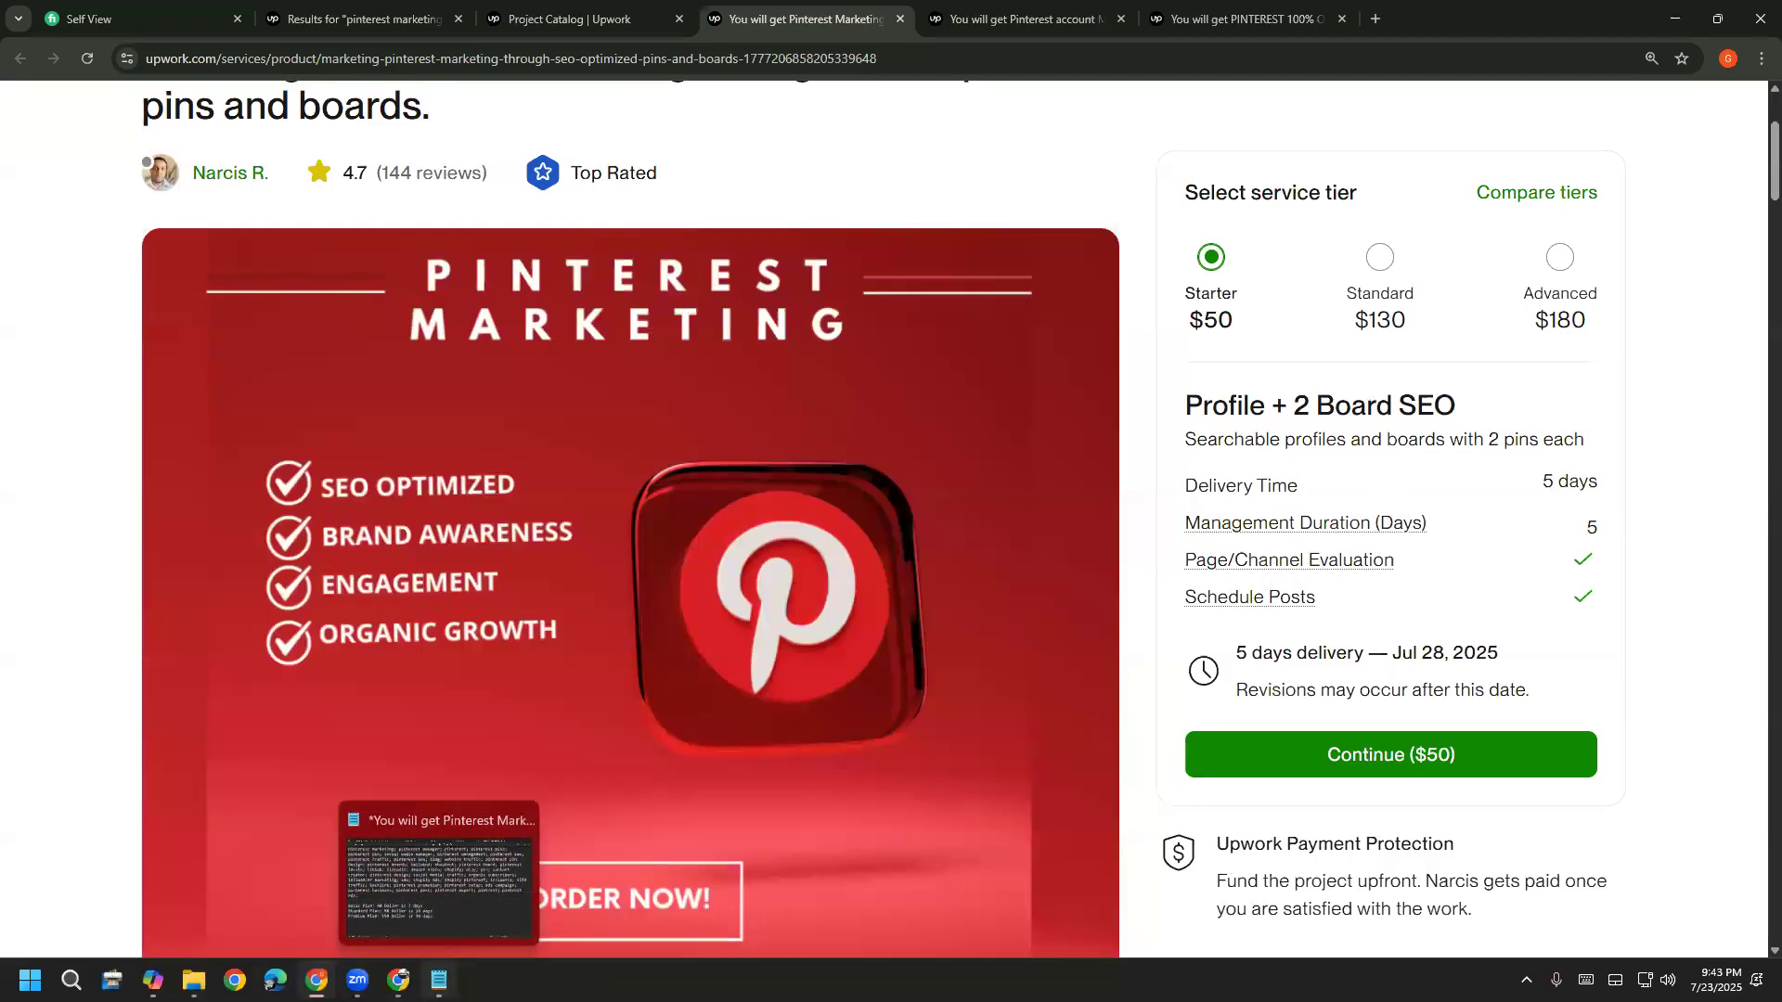
Switch to Notepad and duplicate the three plan lines below the existing plan list
{"action": "left_click", "coordinate": [439, 980]}
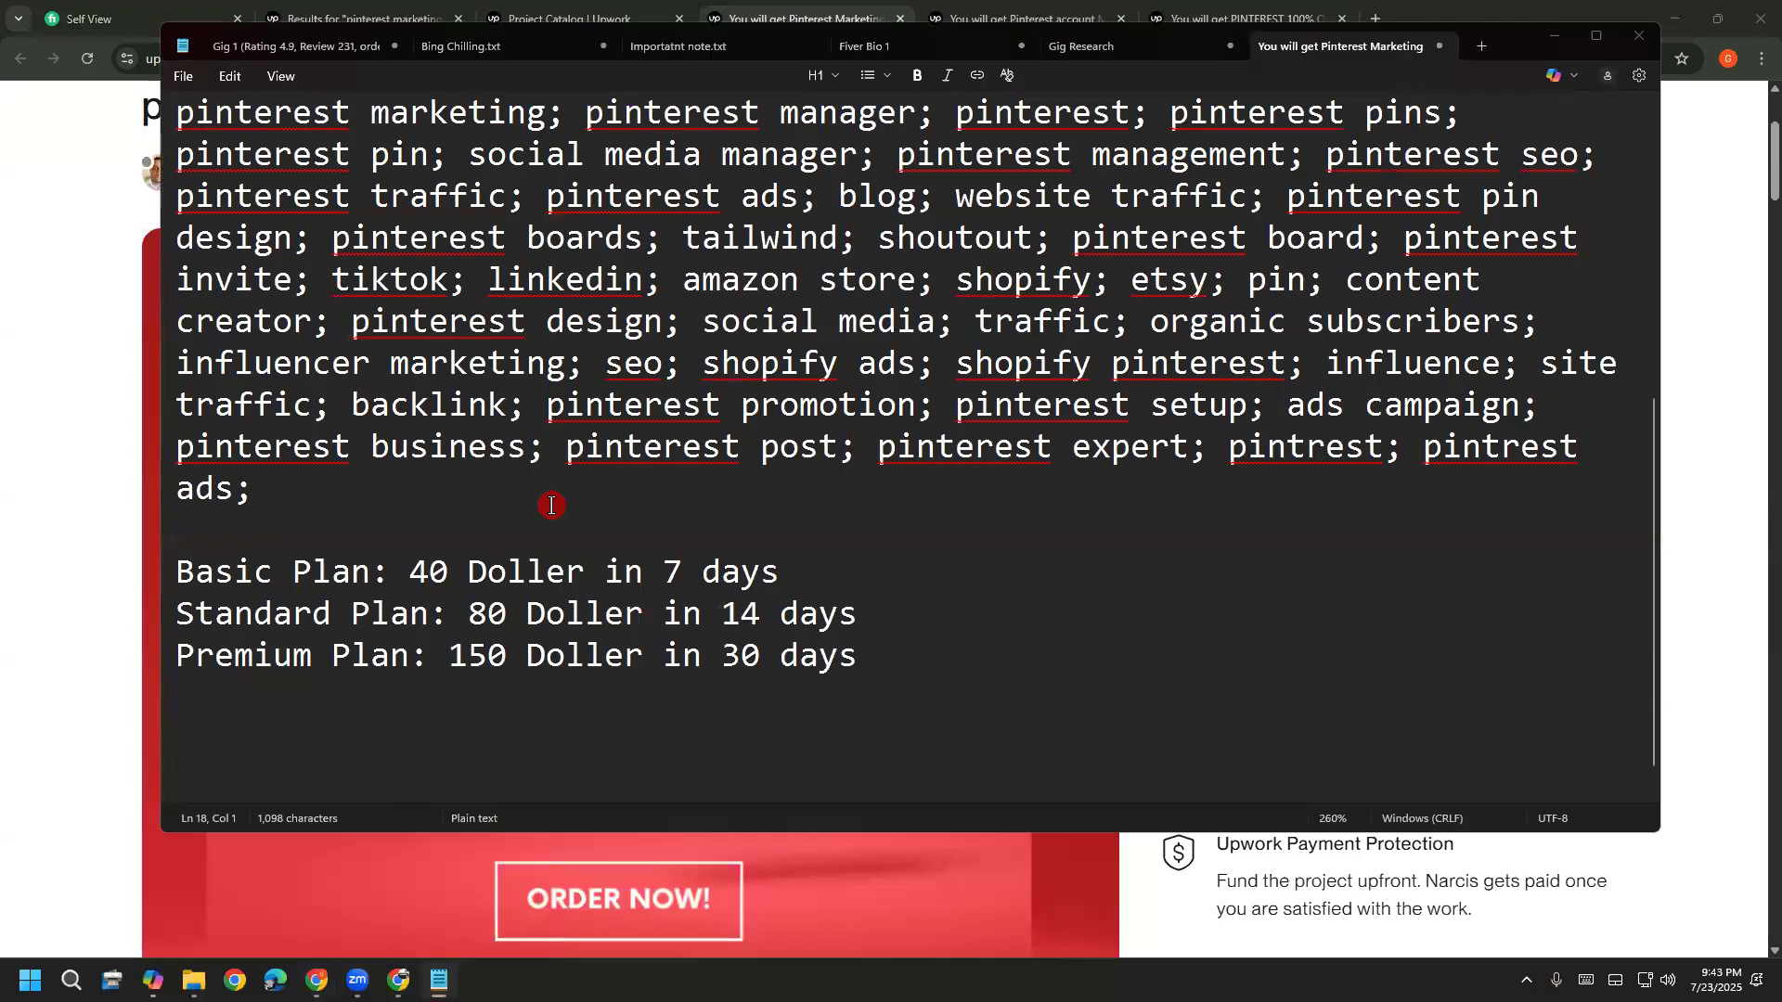
{"action": "triple_click", "coordinate": [337, 585]}
{"action": "key", "text": "ctrl+c"}
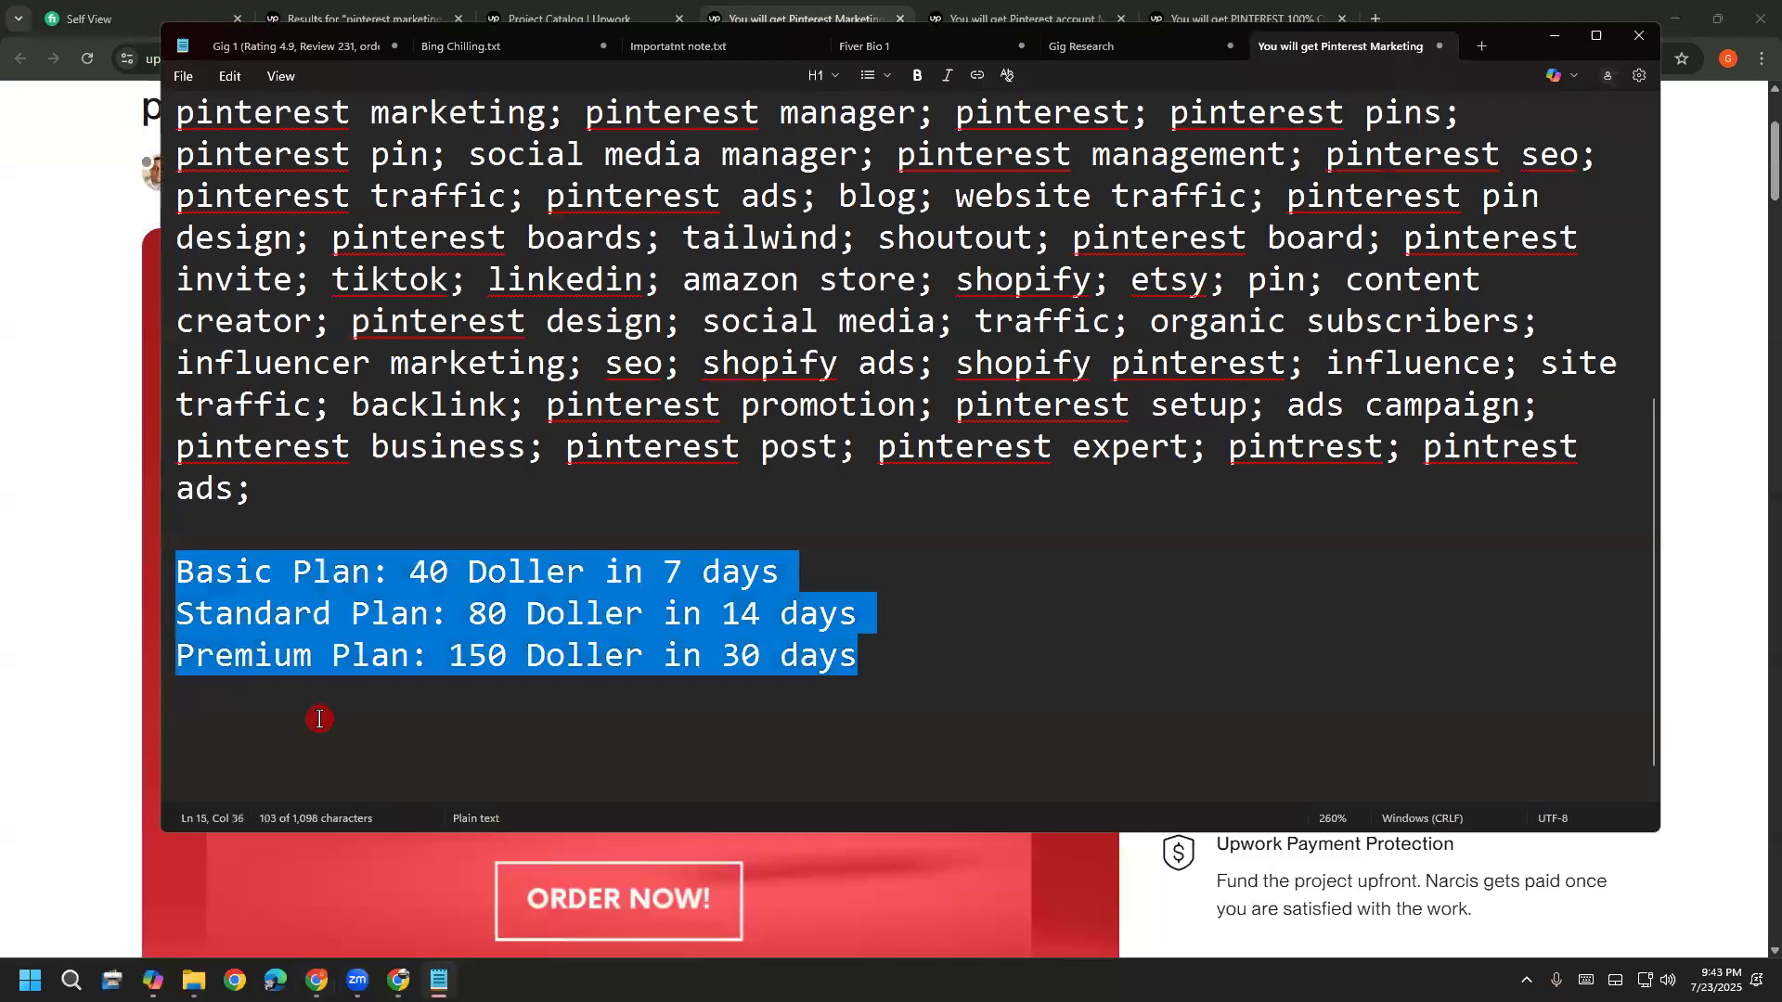
{"action": "left_click", "coordinate": [351, 734]}
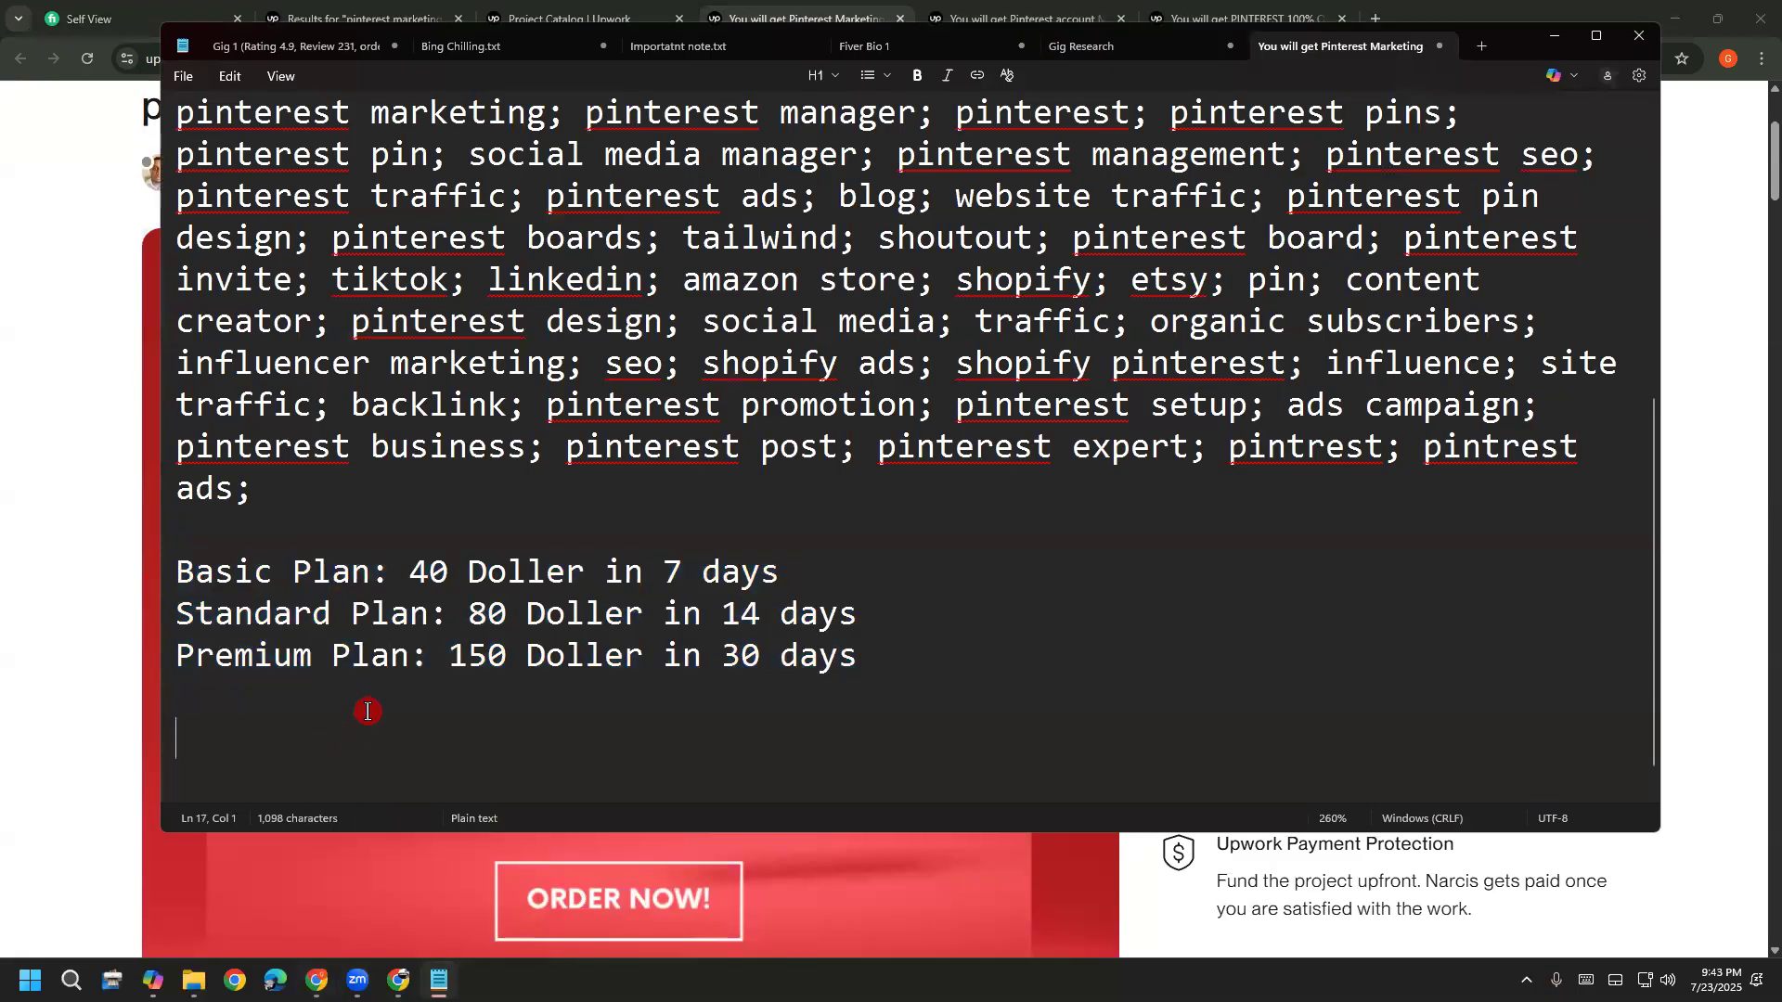
{"action": "key", "text": "ctrl+v"}
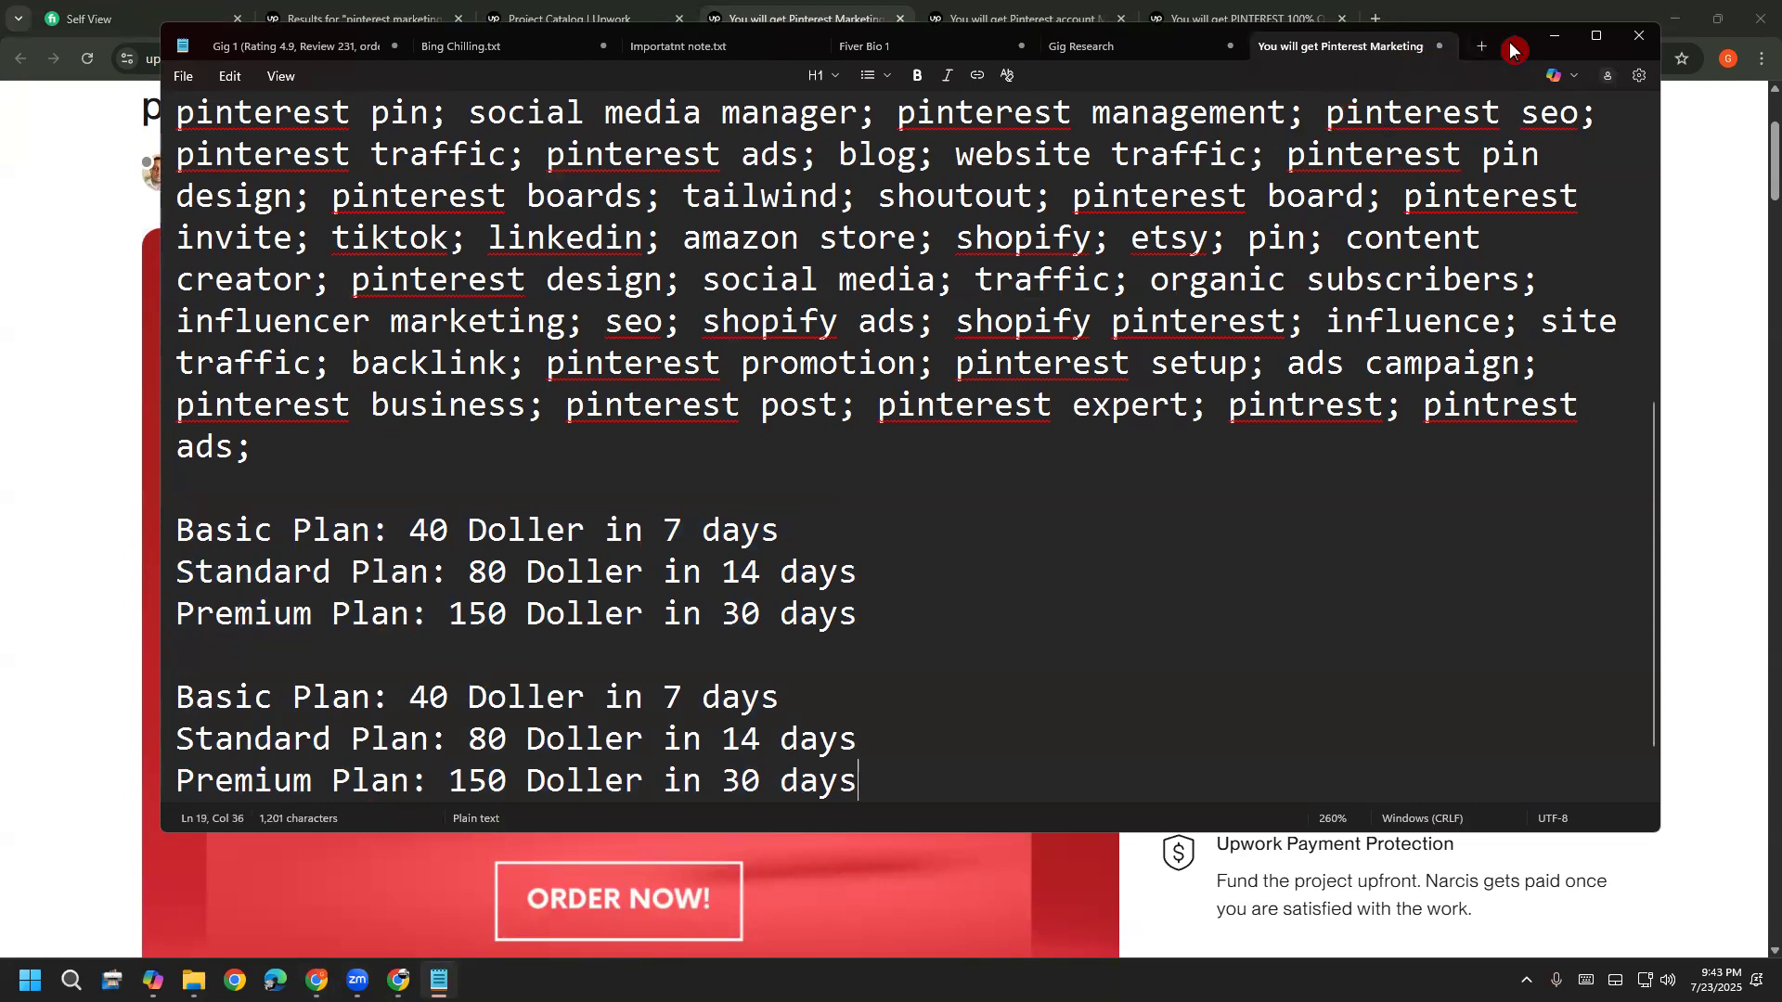
Change the duplicated Basic Plan line to 50 Doller in 5 days
{"action": "left_click_drag", "start_coordinate": [1508, 54], "coordinate": [1202, 307]}
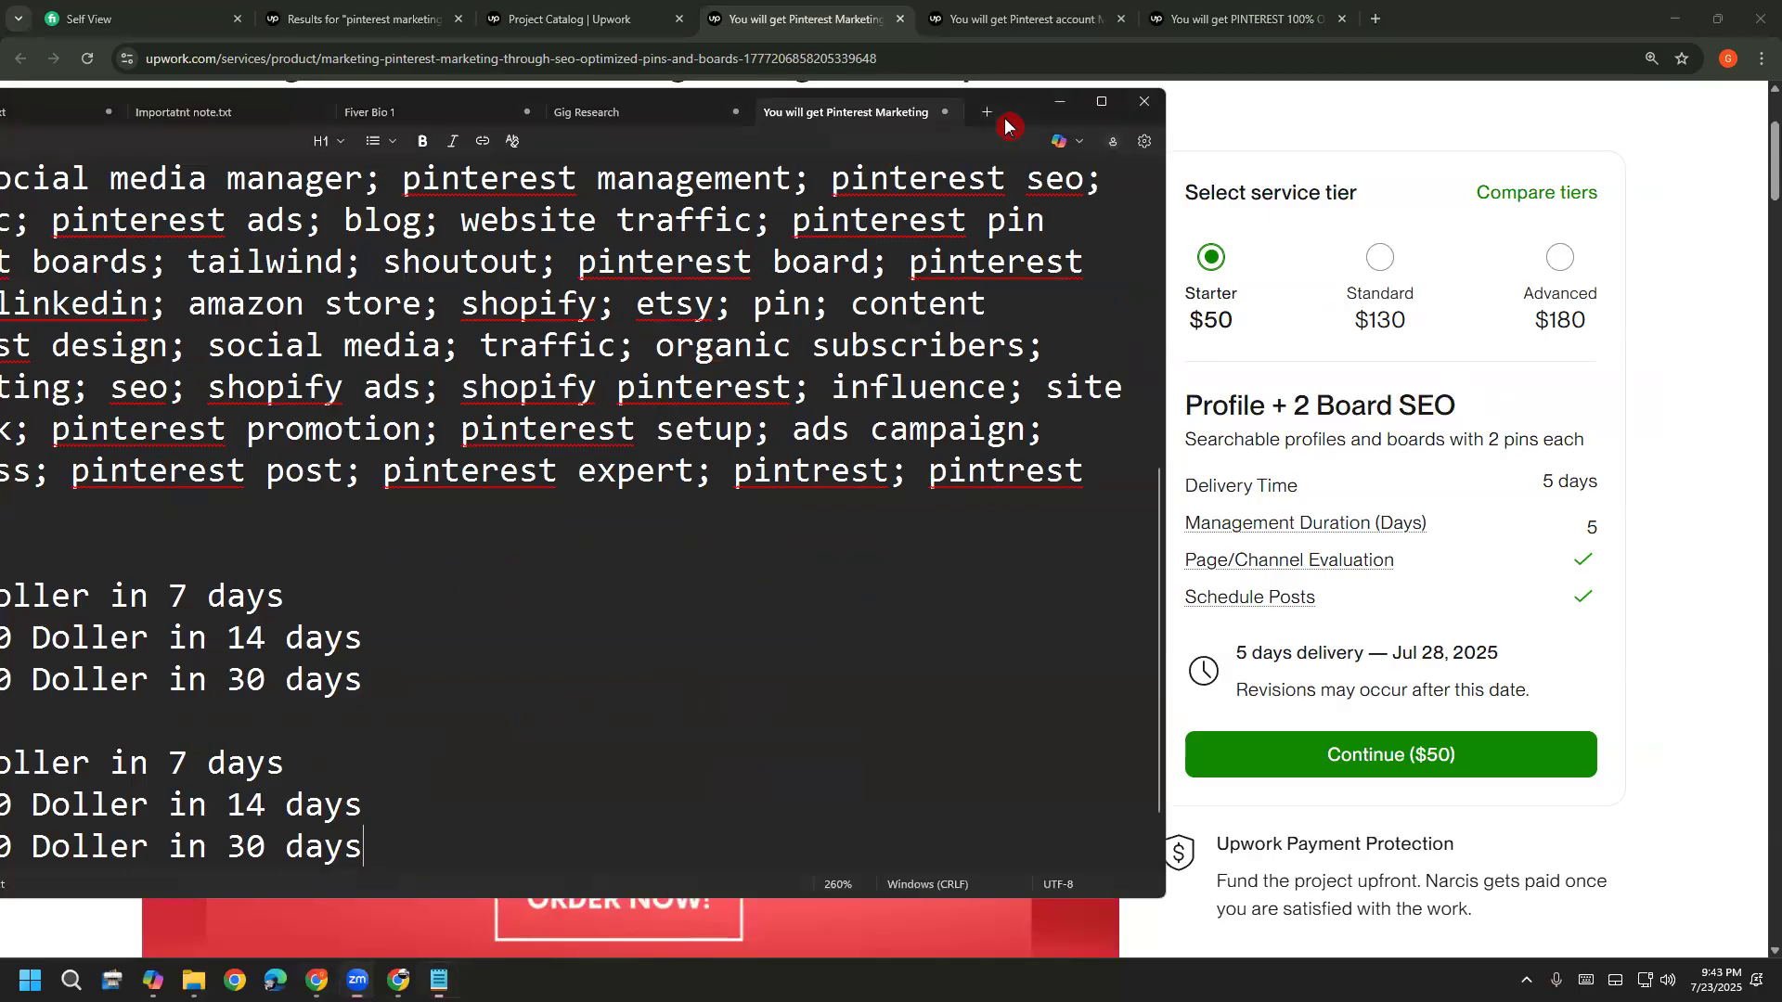
{"action": "left_click_drag", "start_coordinate": [1006, 121], "coordinate": [1399, 64]}
{"action": "left_click", "coordinate": [329, 708]}
{"action": "key", "text": "BackSpace"}
{"action": "type", "text": "50 D"}
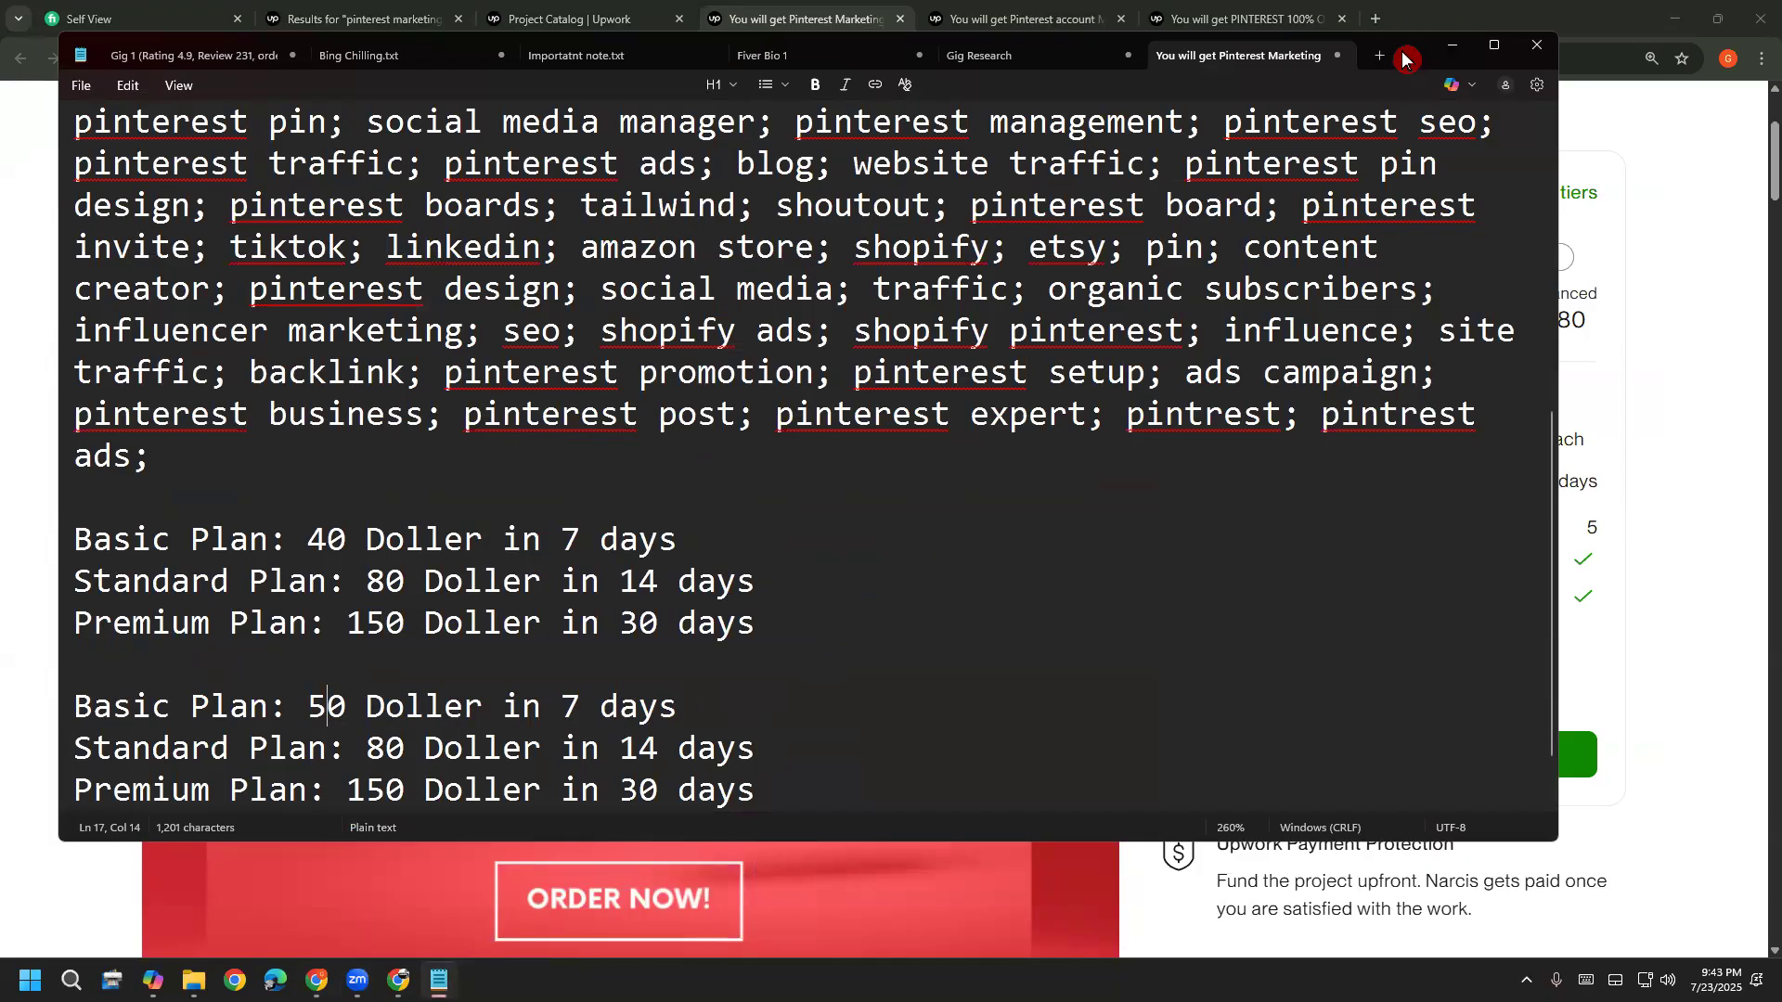
{"action": "left_click", "coordinate": [585, 723]}
{"action": "key", "text": "BackSpace"}
{"action": "type", "text": "5"}
Append "->" and the listing's Starter description "Searchable profiles and boards with 2 pins each" to the second Basic Plan line
{"action": "left_click", "coordinate": [724, 725]}
{"action": "type", "text": "-"}
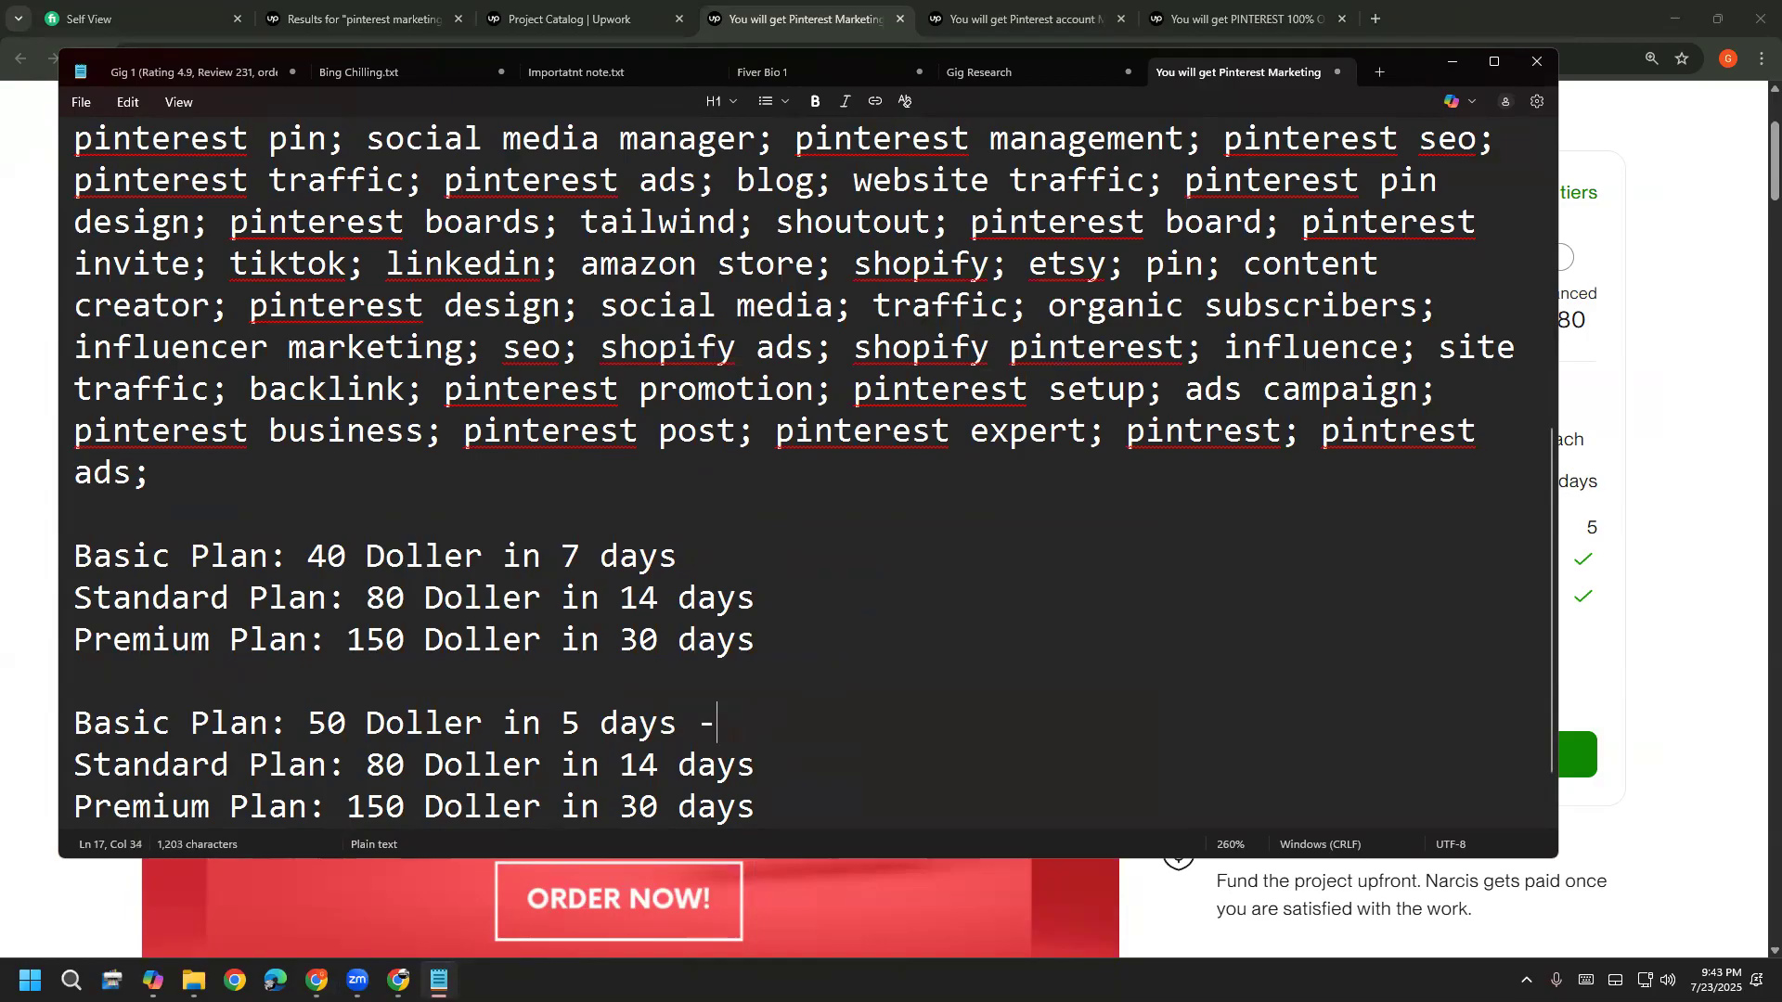
{"action": "type", "text": ">"}
{"action": "left_click", "coordinate": [1453, 61]}
{"action": "left_click", "coordinate": [1476, 406]}
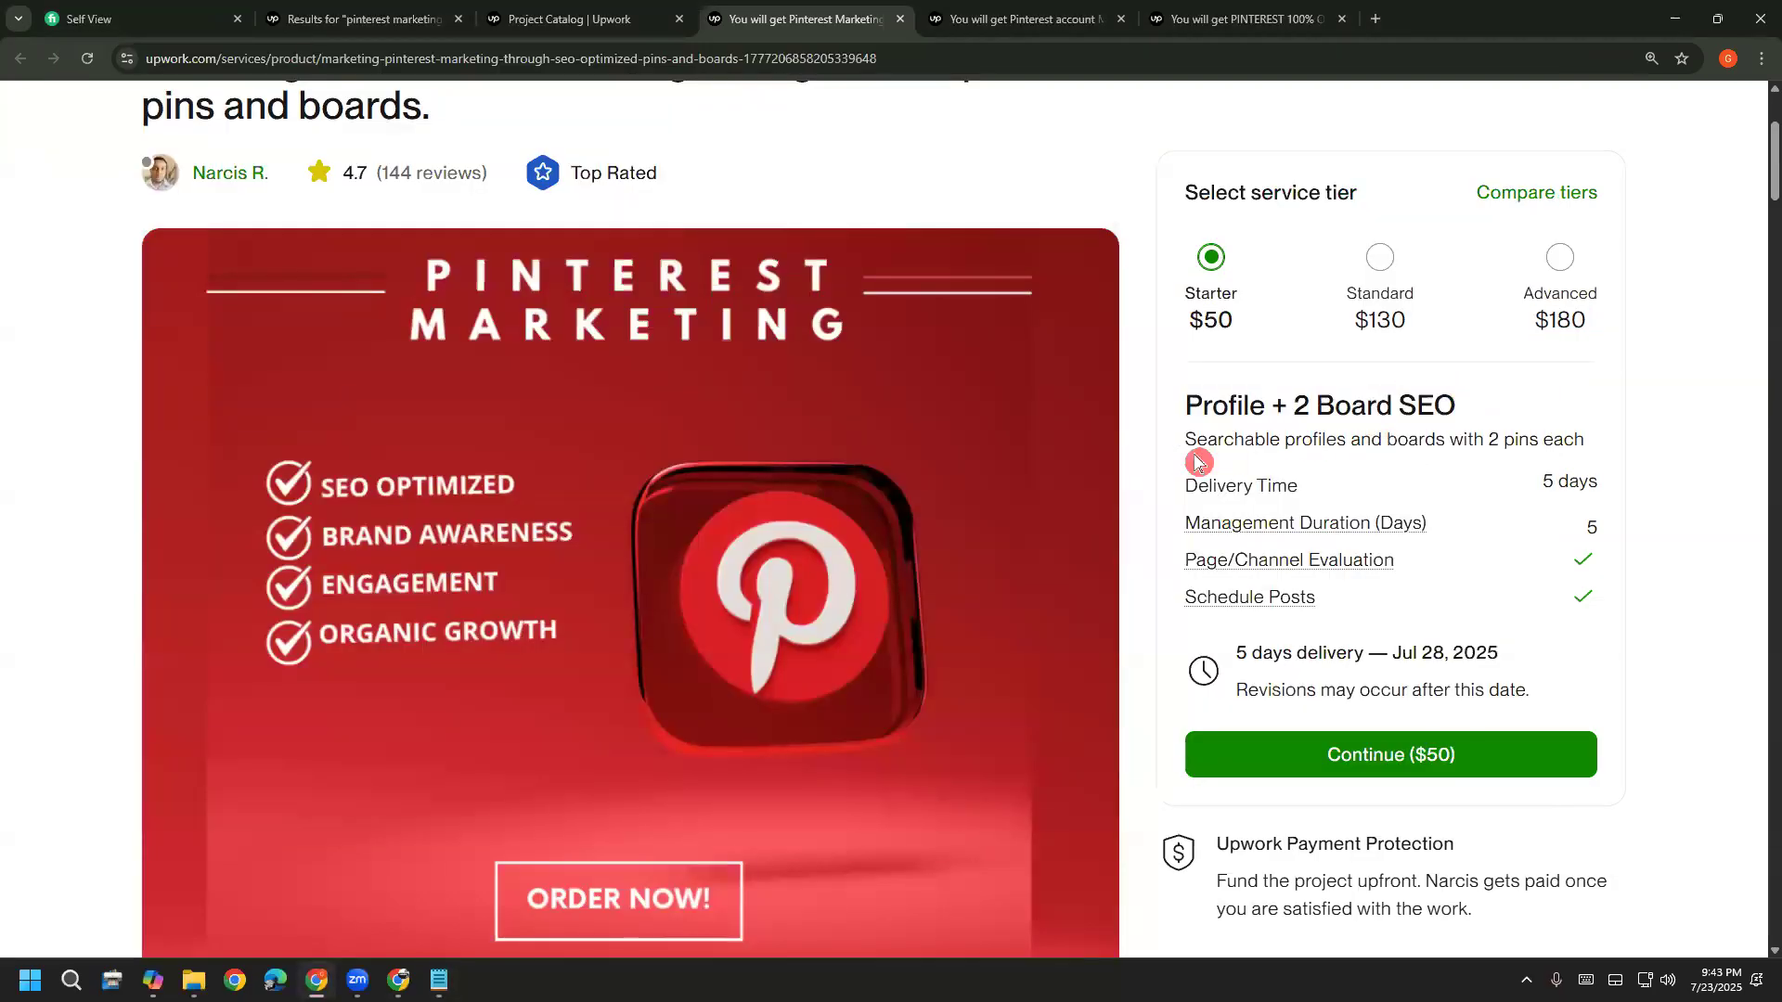
{"action": "left_click_drag", "start_coordinate": [1185, 438], "coordinate": [1582, 436]}
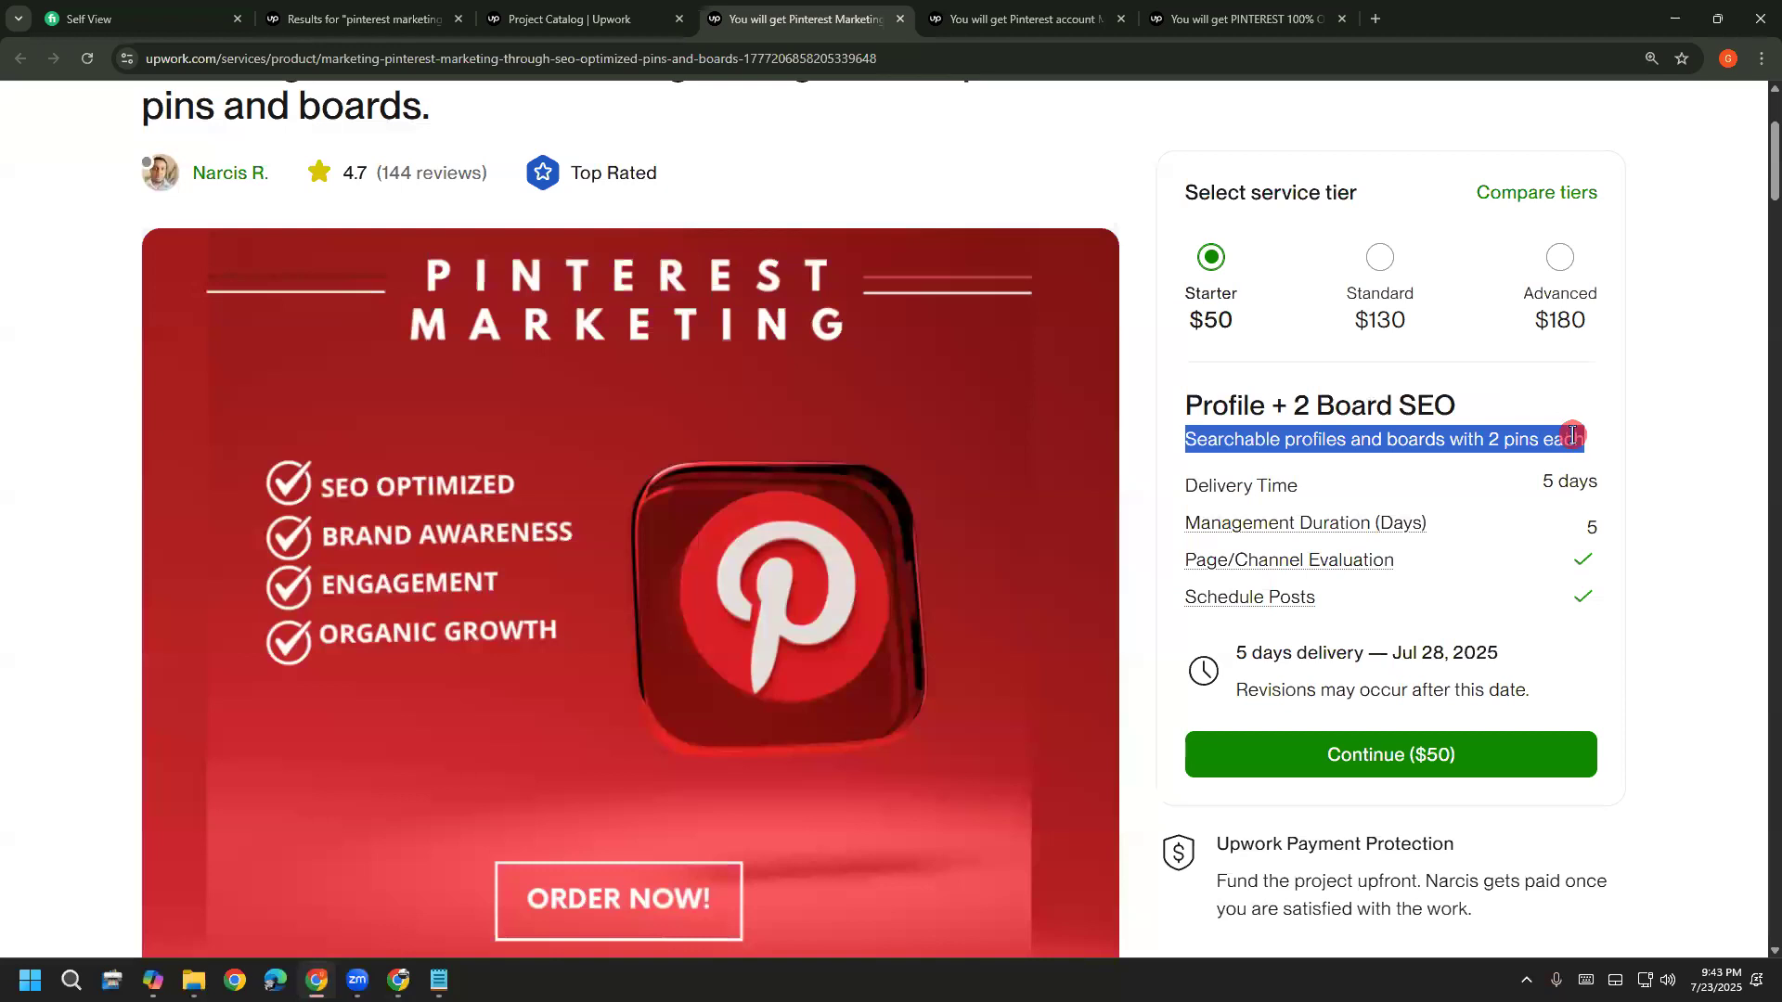
{"action": "right_click", "coordinate": [1476, 434]}
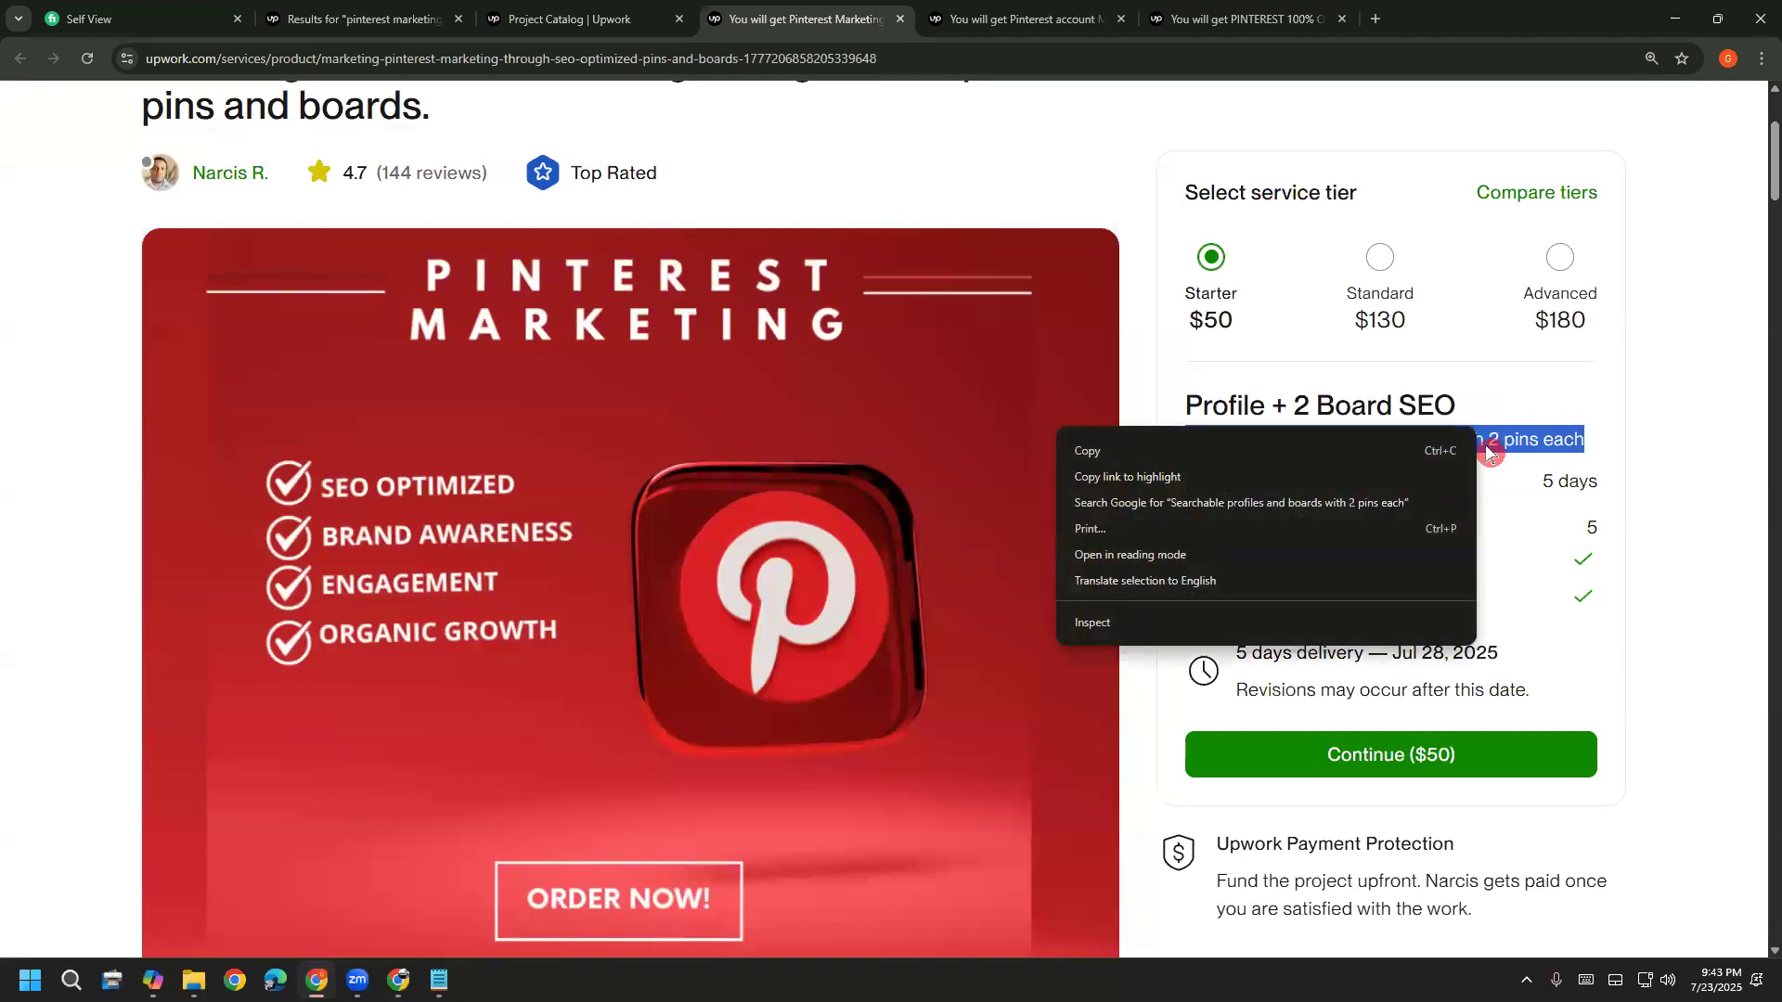
{"action": "left_click", "coordinate": [1393, 451]}
{"action": "key", "text": "alt+Tab"}
{"action": "key", "text": "ctrl+v"}
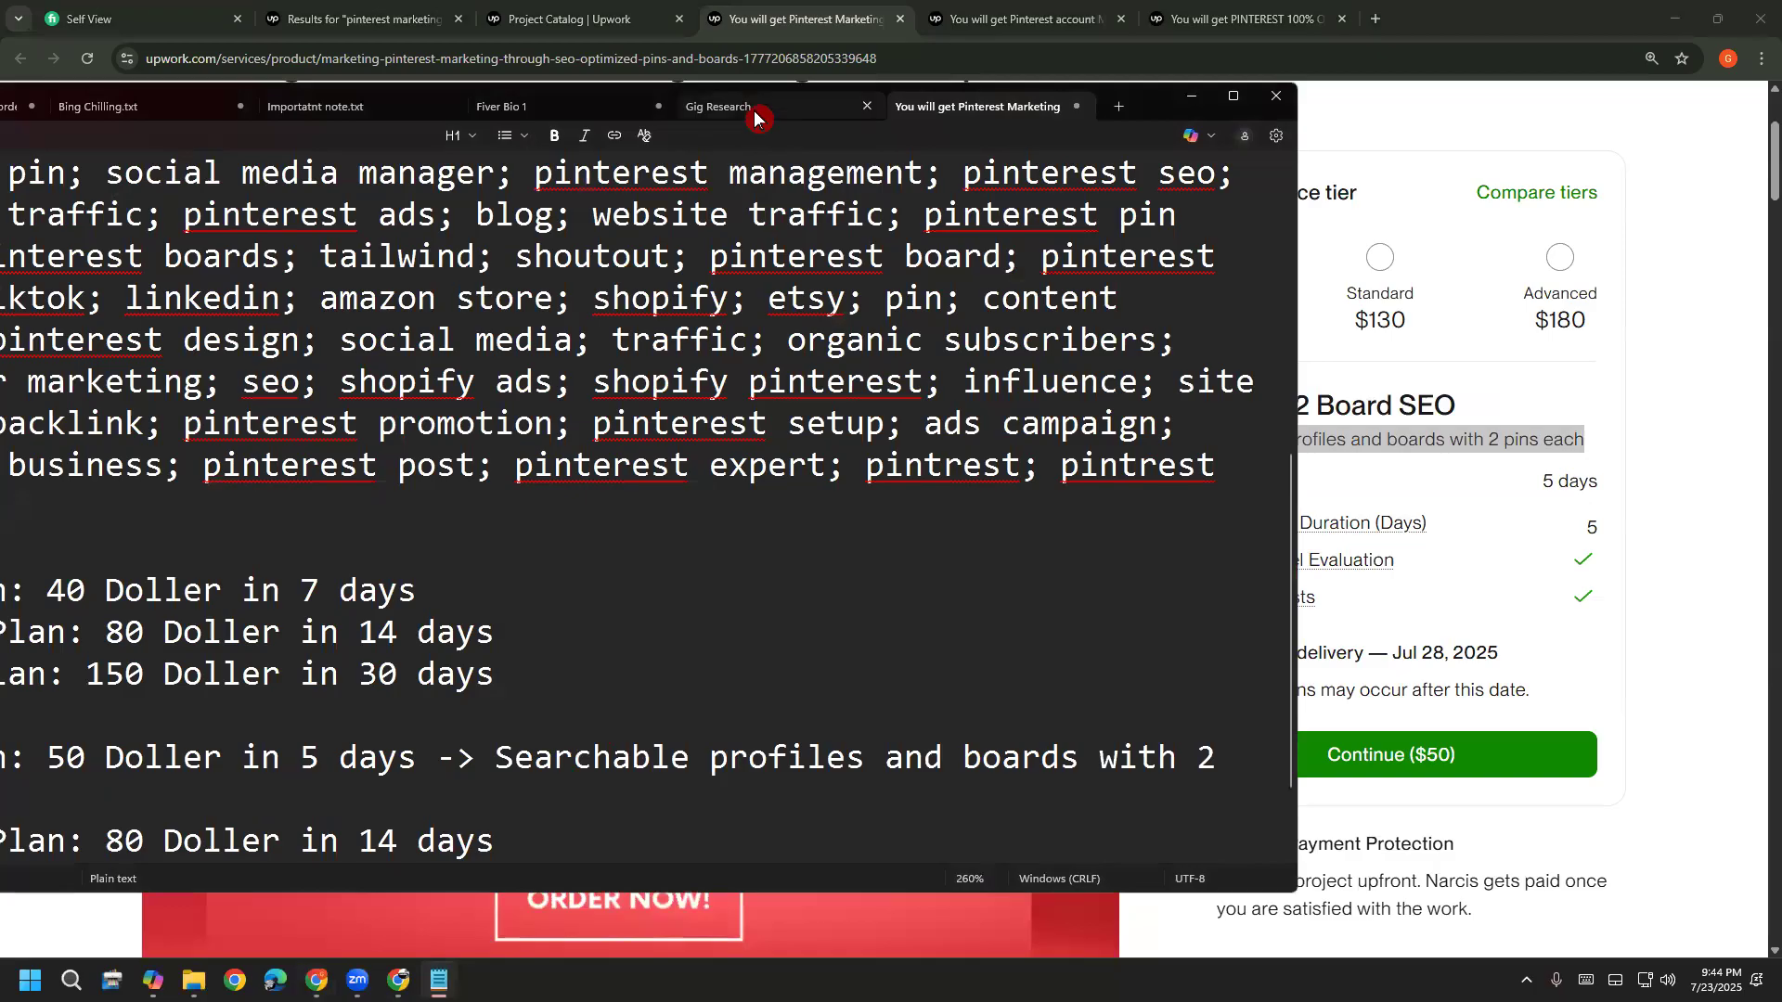
Remove the word "Searchable" from the duplicated Basic Plan line so its description starts with "profiles and boards"
{"action": "key", "text": "alt+Tab"}
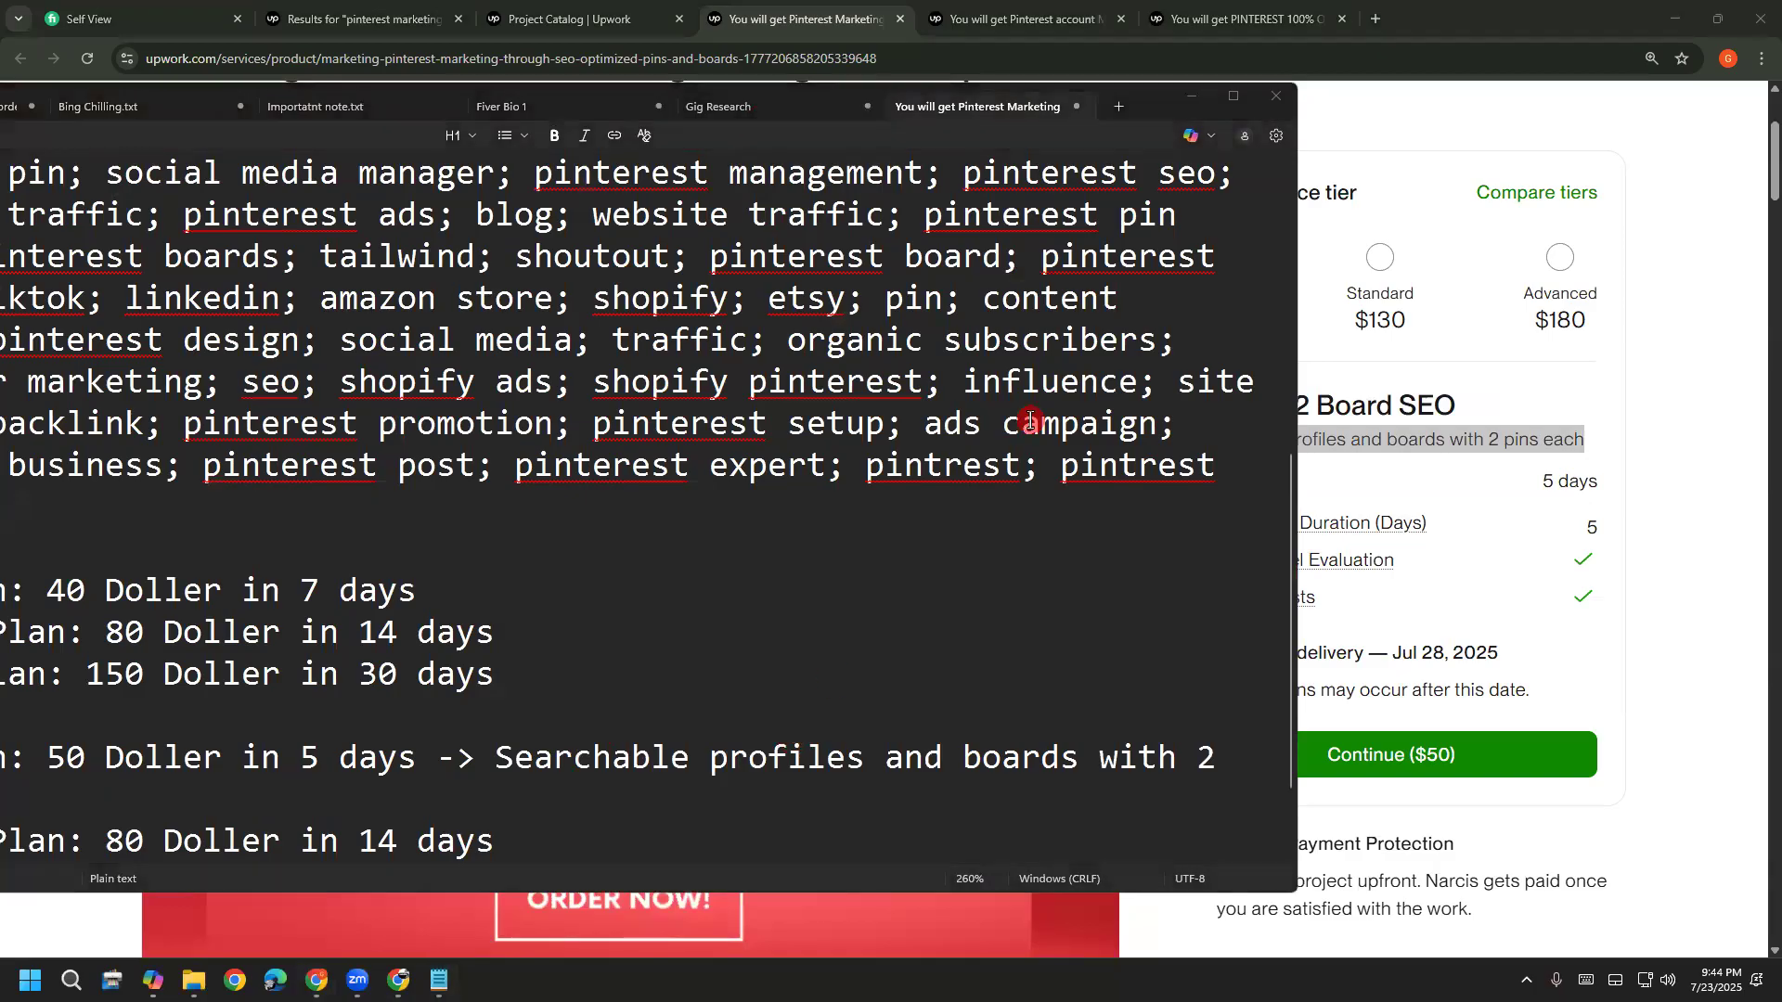
{"action": "left_click_drag", "start_coordinate": [535, 757], "coordinate": [1248, 759]}
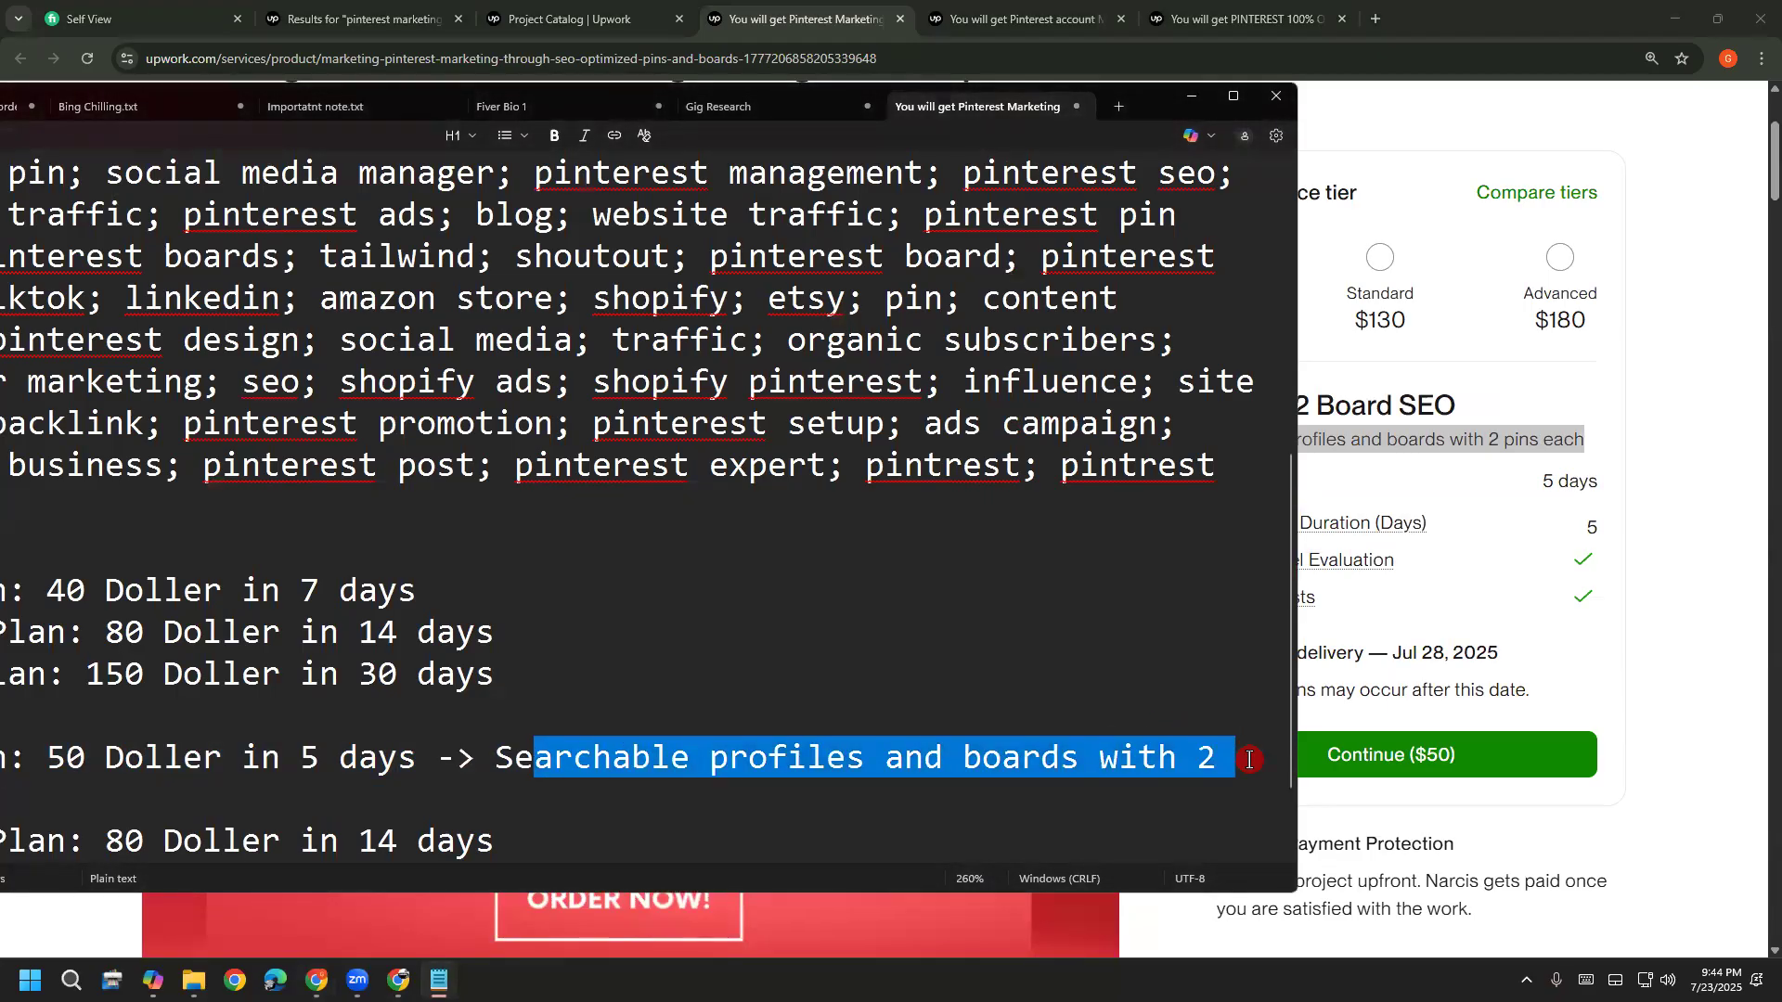
{"action": "left_click", "coordinate": [1251, 763]}
{"action": "left_click", "coordinate": [725, 766]}
{"action": "key", "text": "BackSpace"}
{"action": "key", "text": "BackSpace"}
{"action": "key", "text": "BackSpace"}
{"action": "key", "text": "BackSpace"}
{"action": "key", "text": "BackSpace"}
{"action": "key", "text": "BackSpace"}
{"action": "key", "text": "BackSpace"}
{"action": "key", "text": "BackSpace"}
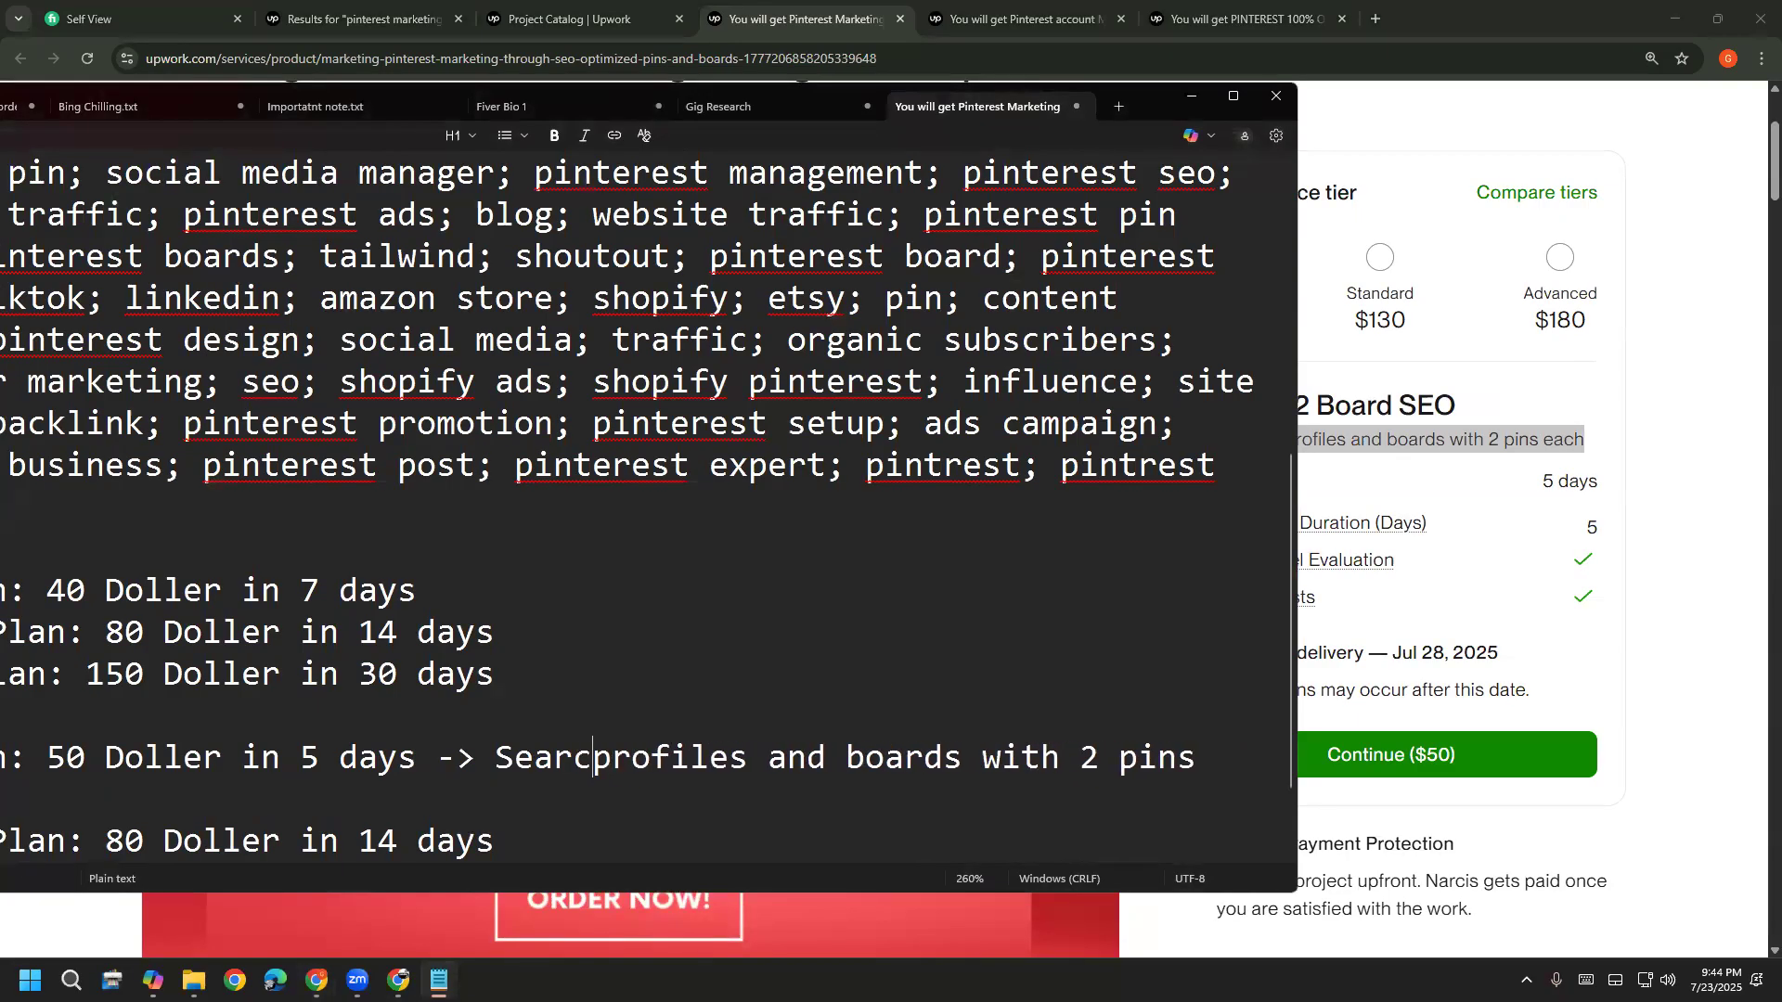
{"action": "key", "text": "BackSpace"}
{"action": "key", "text": "BackSpace"}
{"action": "key", "text": "BackSpace"}
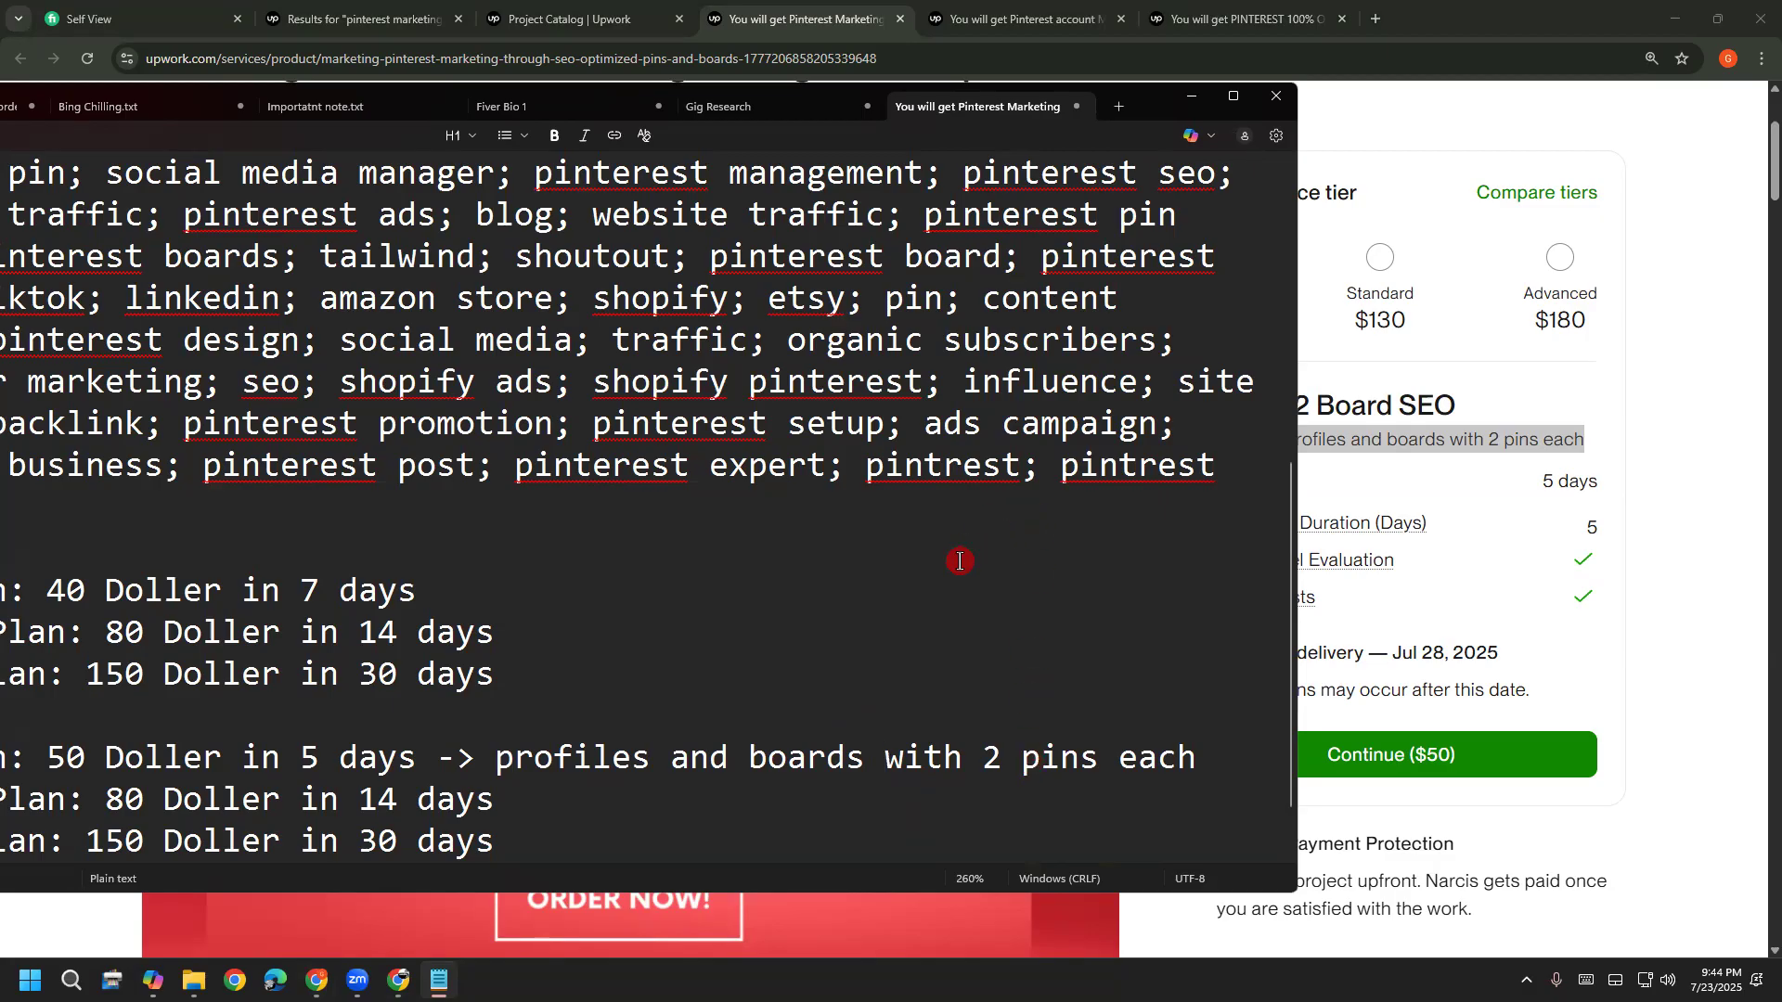
Copy "profiles and boards with 3 pins each" from the listing's Standard tier and append it after "->" to the duplicated 80 Doller plan line
{"action": "left_click", "coordinate": [1380, 258]}
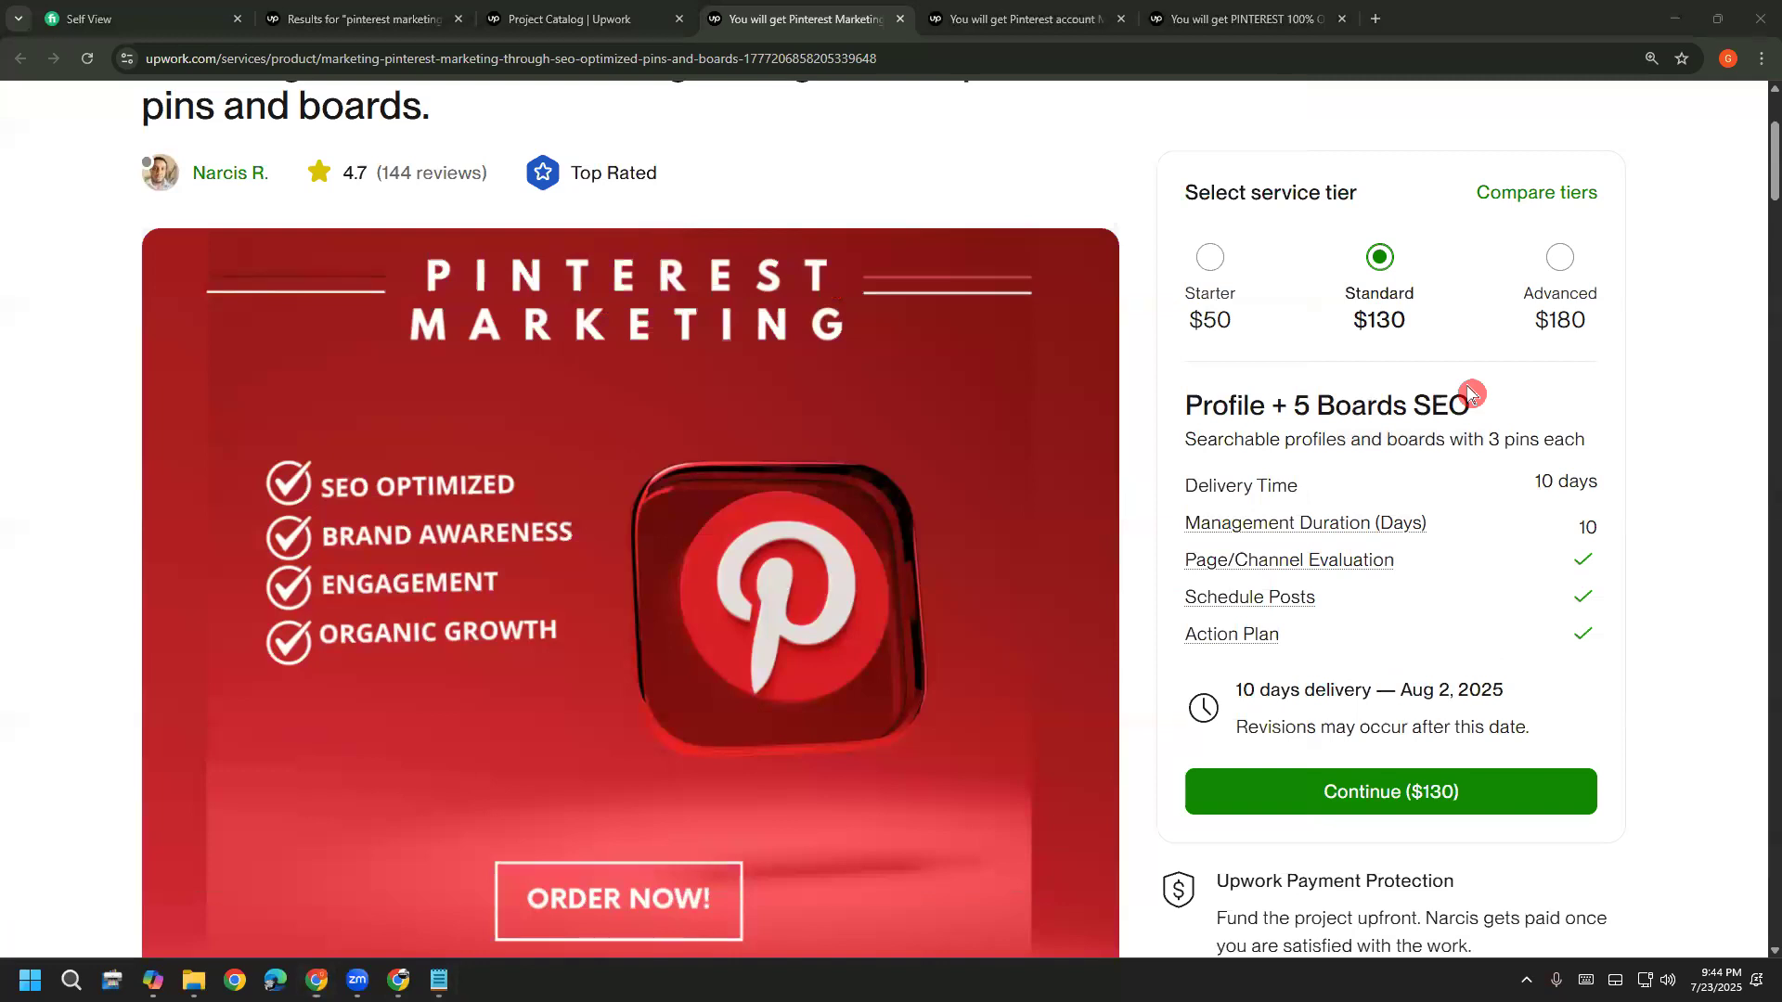
{"action": "left_click_drag", "start_coordinate": [1284, 444], "coordinate": [1612, 433]}
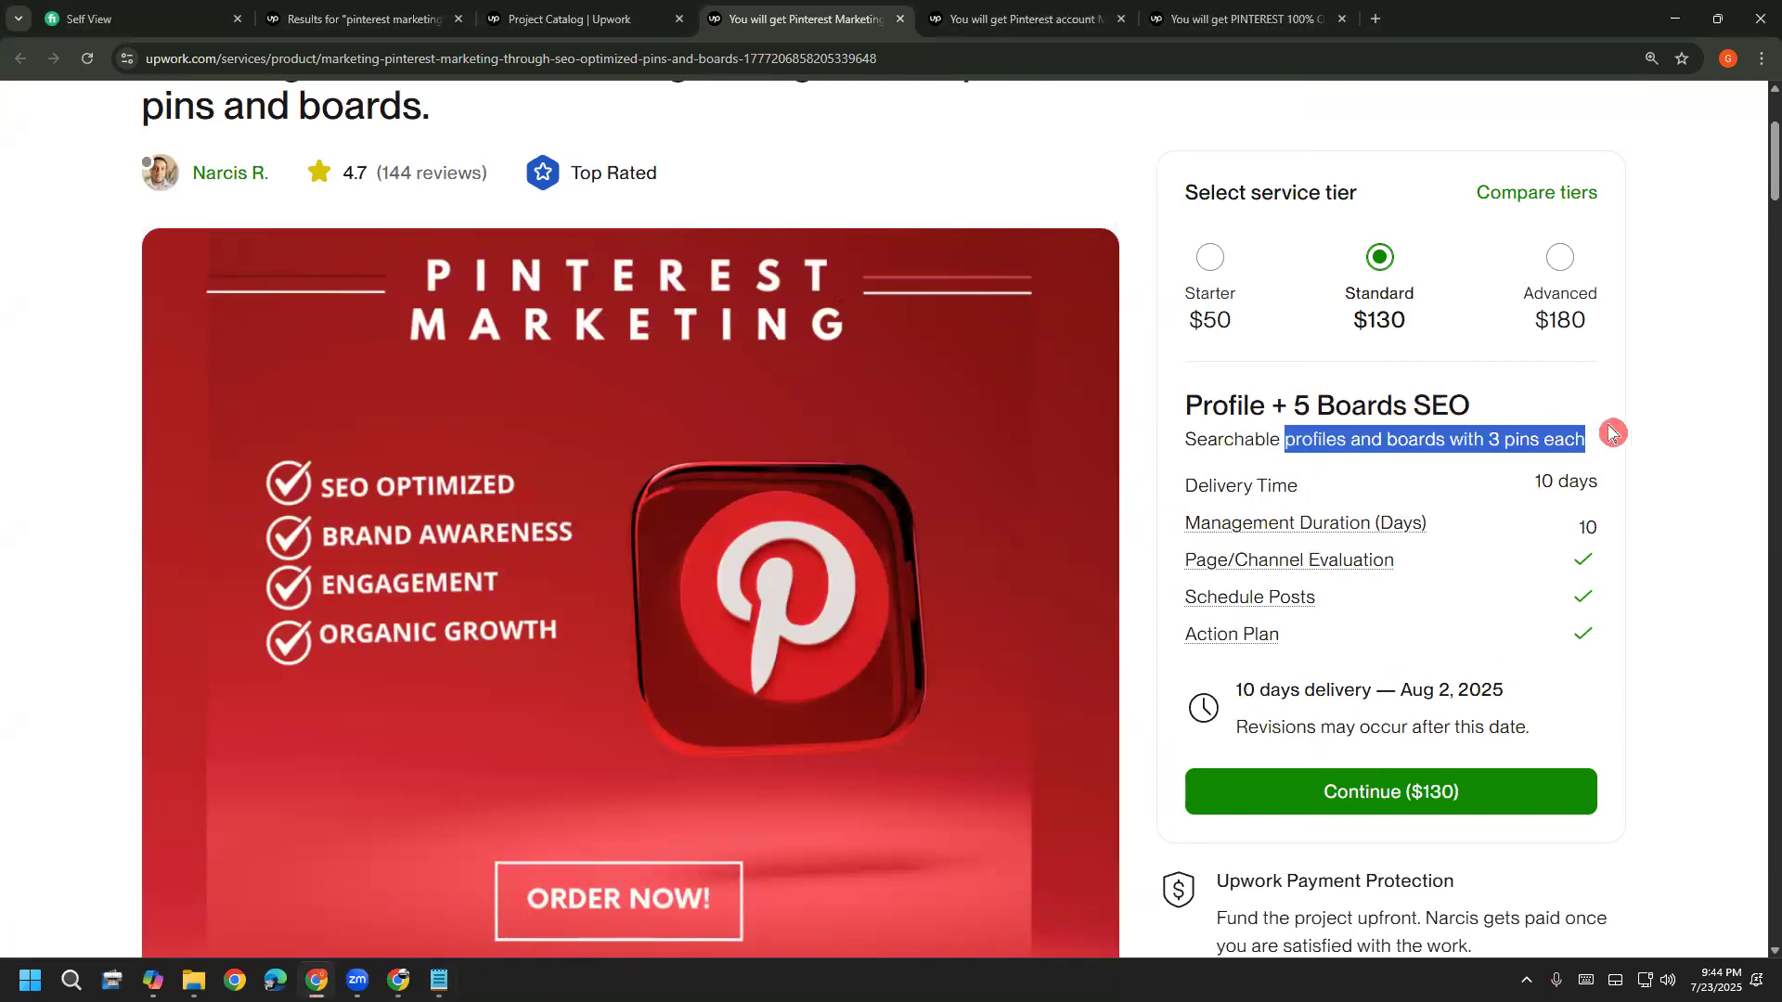
{"action": "right_click", "coordinate": [1554, 433]}
{"action": "left_click", "coordinate": [1448, 456]}
{"action": "left_click", "coordinate": [440, 979]}
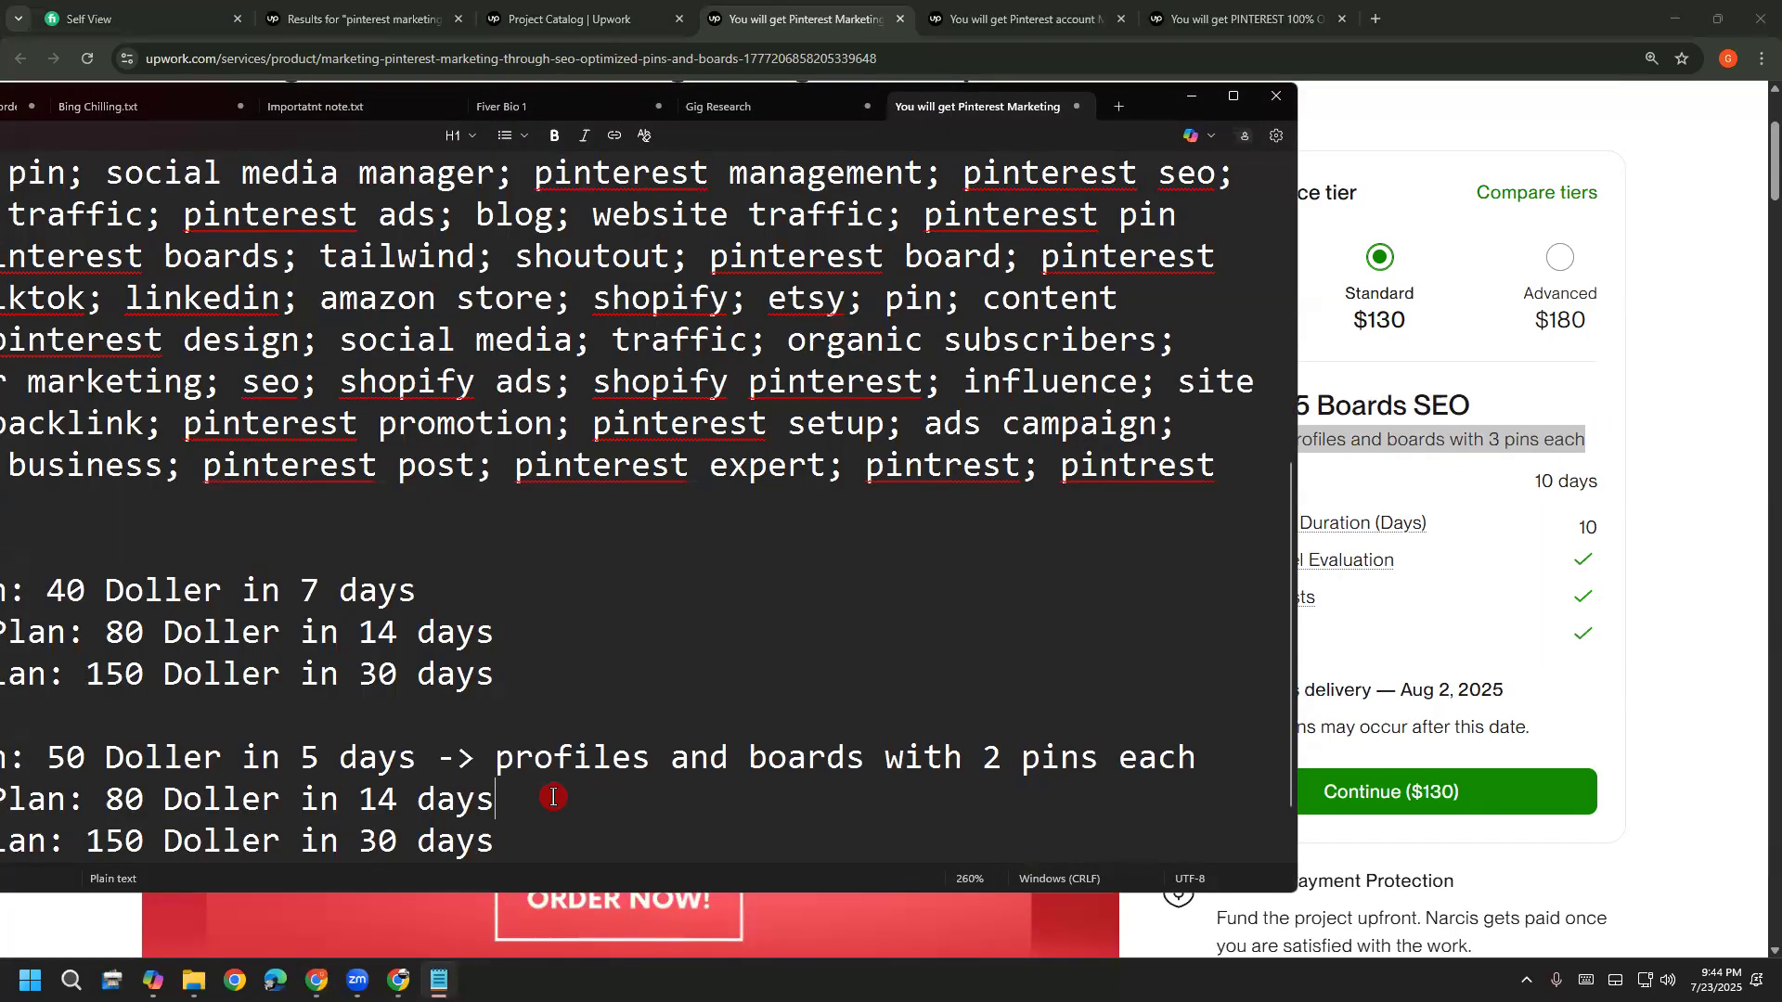
{"action": "left_click", "coordinate": [607, 777]}
{"action": "type", "text": "->"}
{"action": "key", "text": "ctrl+v"}
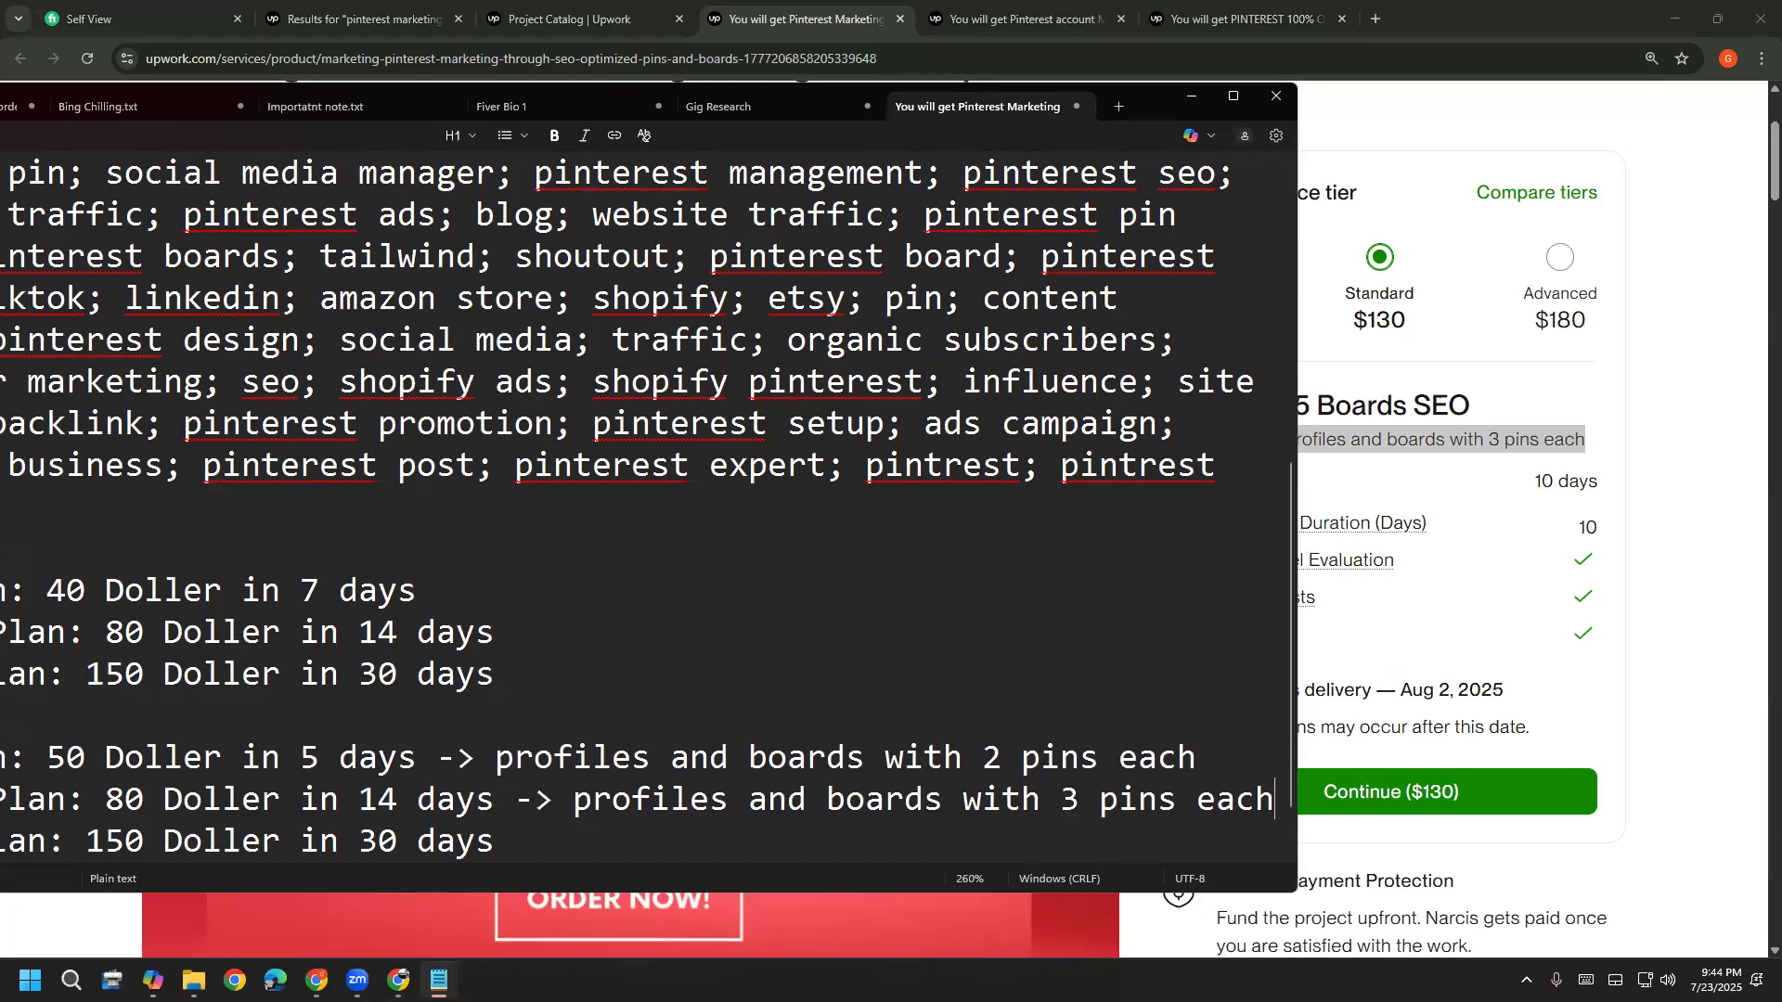
Change the duplicated middle plan line to 130 Doller in 10 days
{"action": "left_click", "coordinate": [124, 798]}
{"action": "key", "text": "BackSpace"}
{"action": "type", "text": "130"}
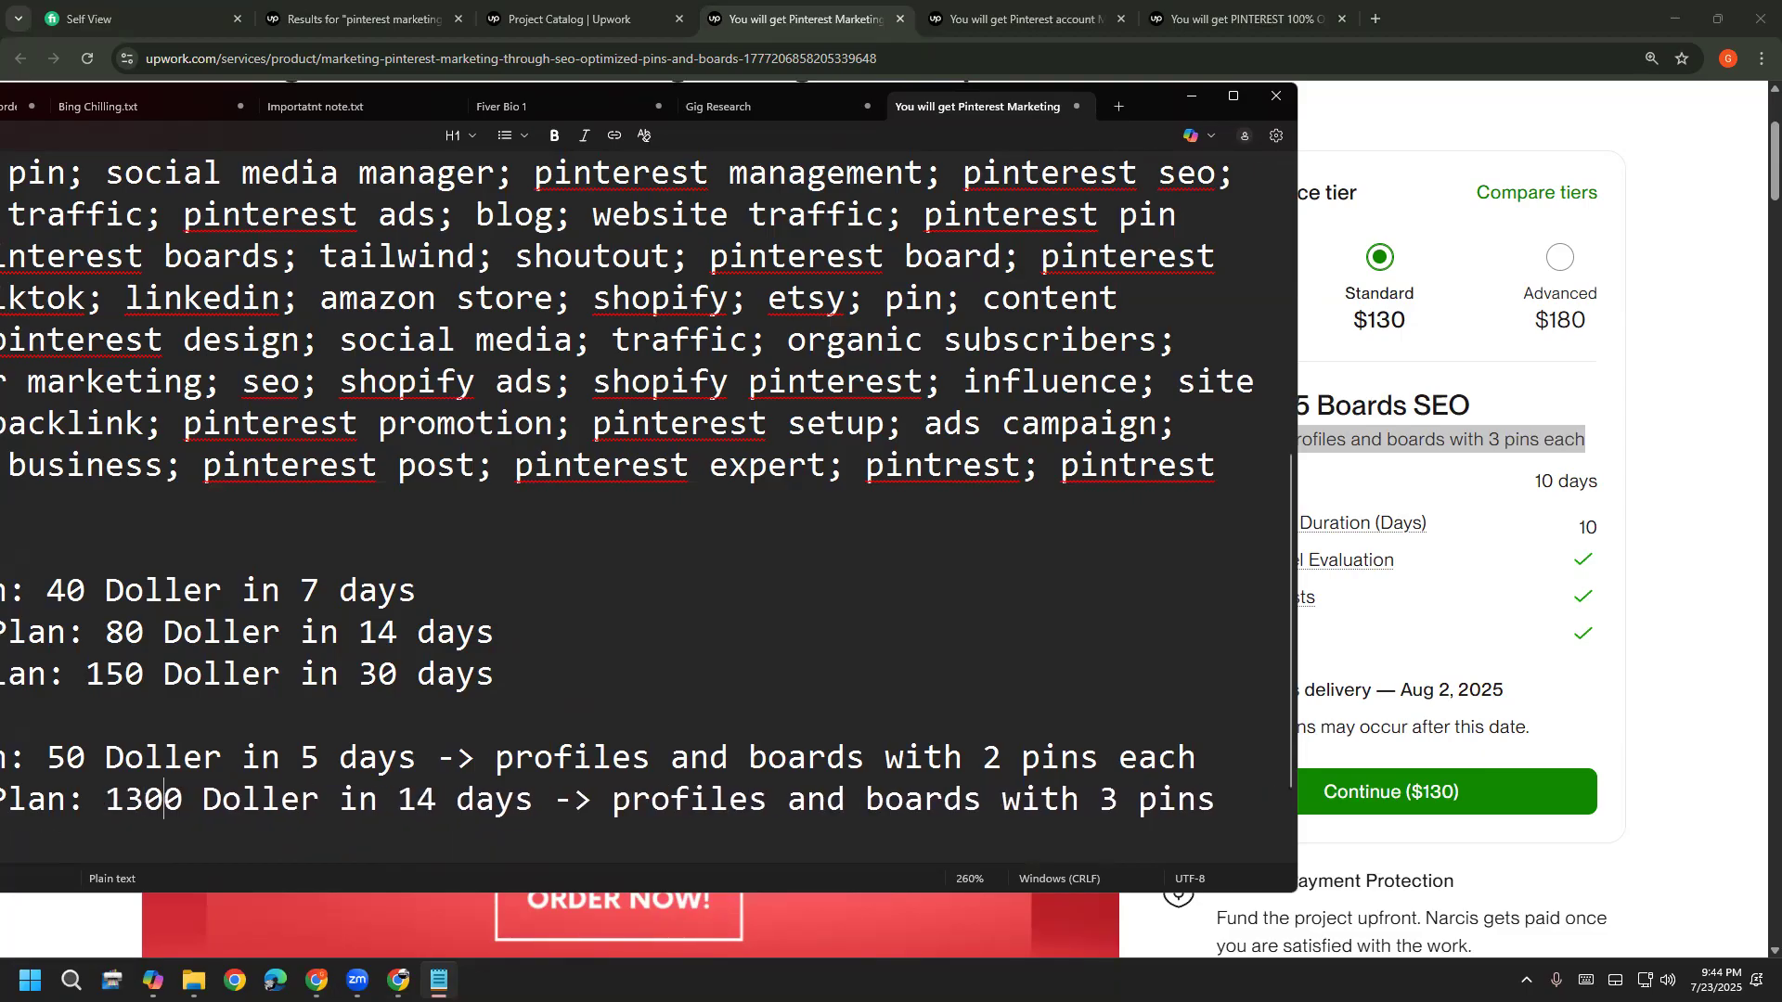
{"action": "key", "text": "Delete"}
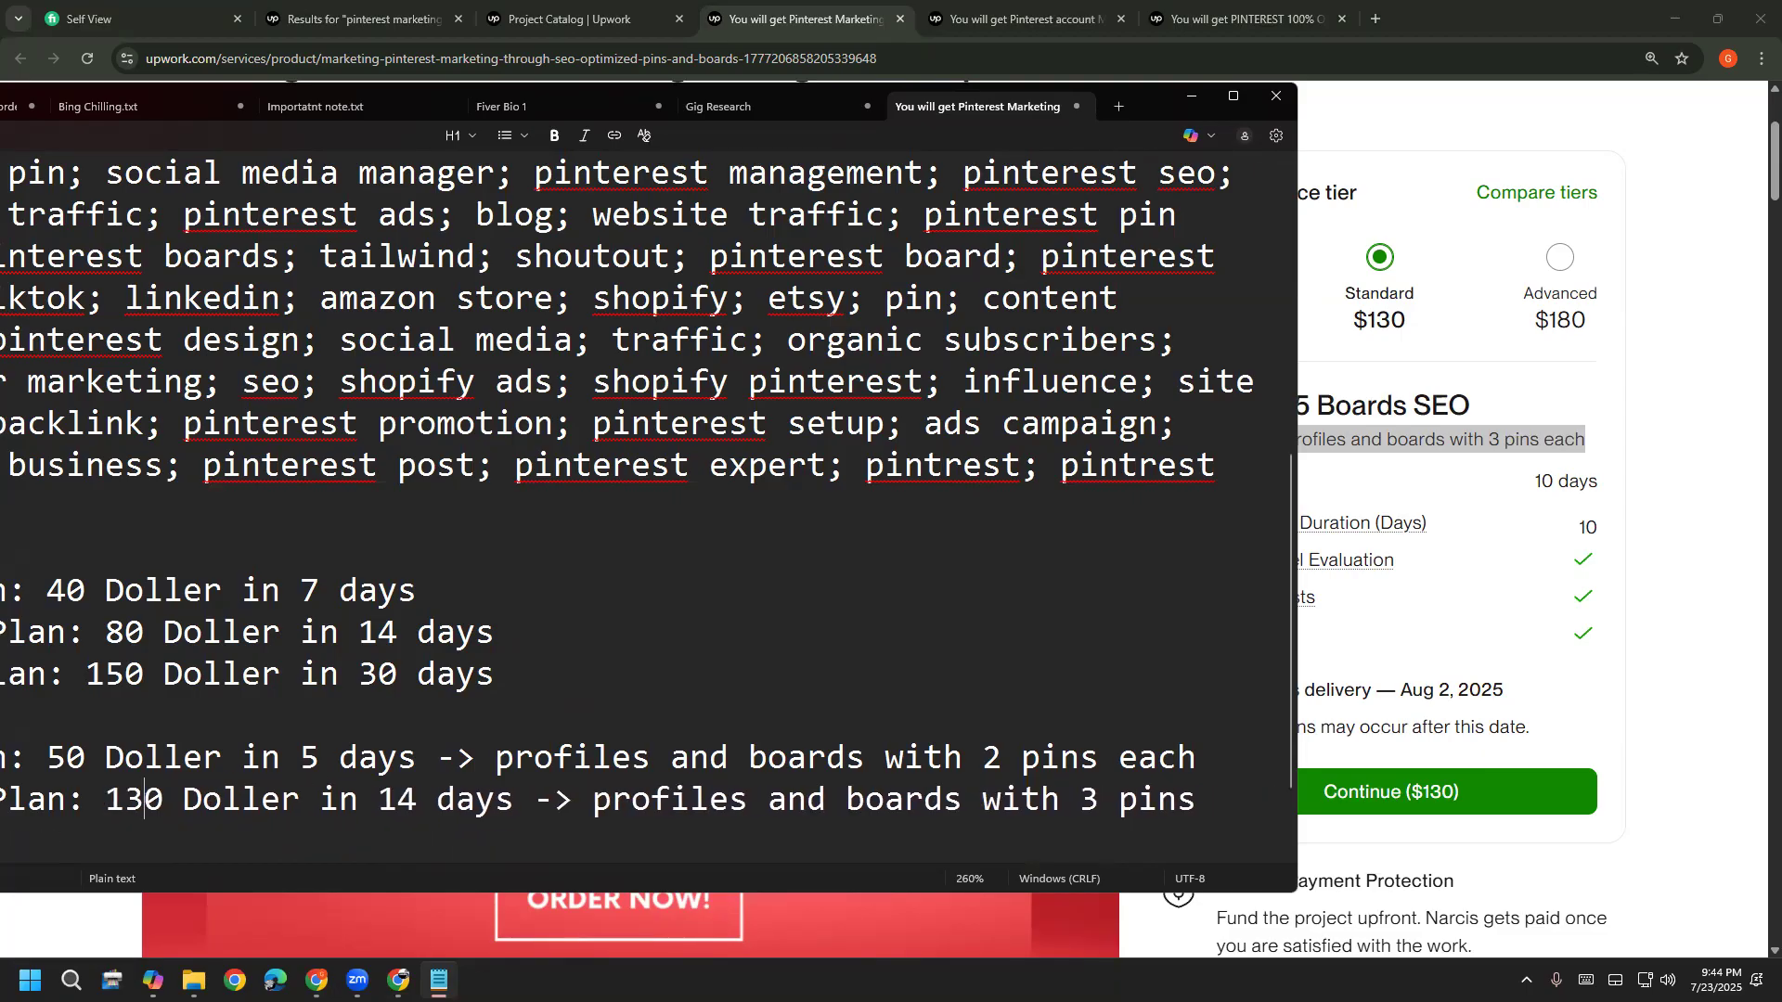
{"action": "left_click", "coordinate": [414, 796]}
{"action": "key", "text": "BackSpace"}
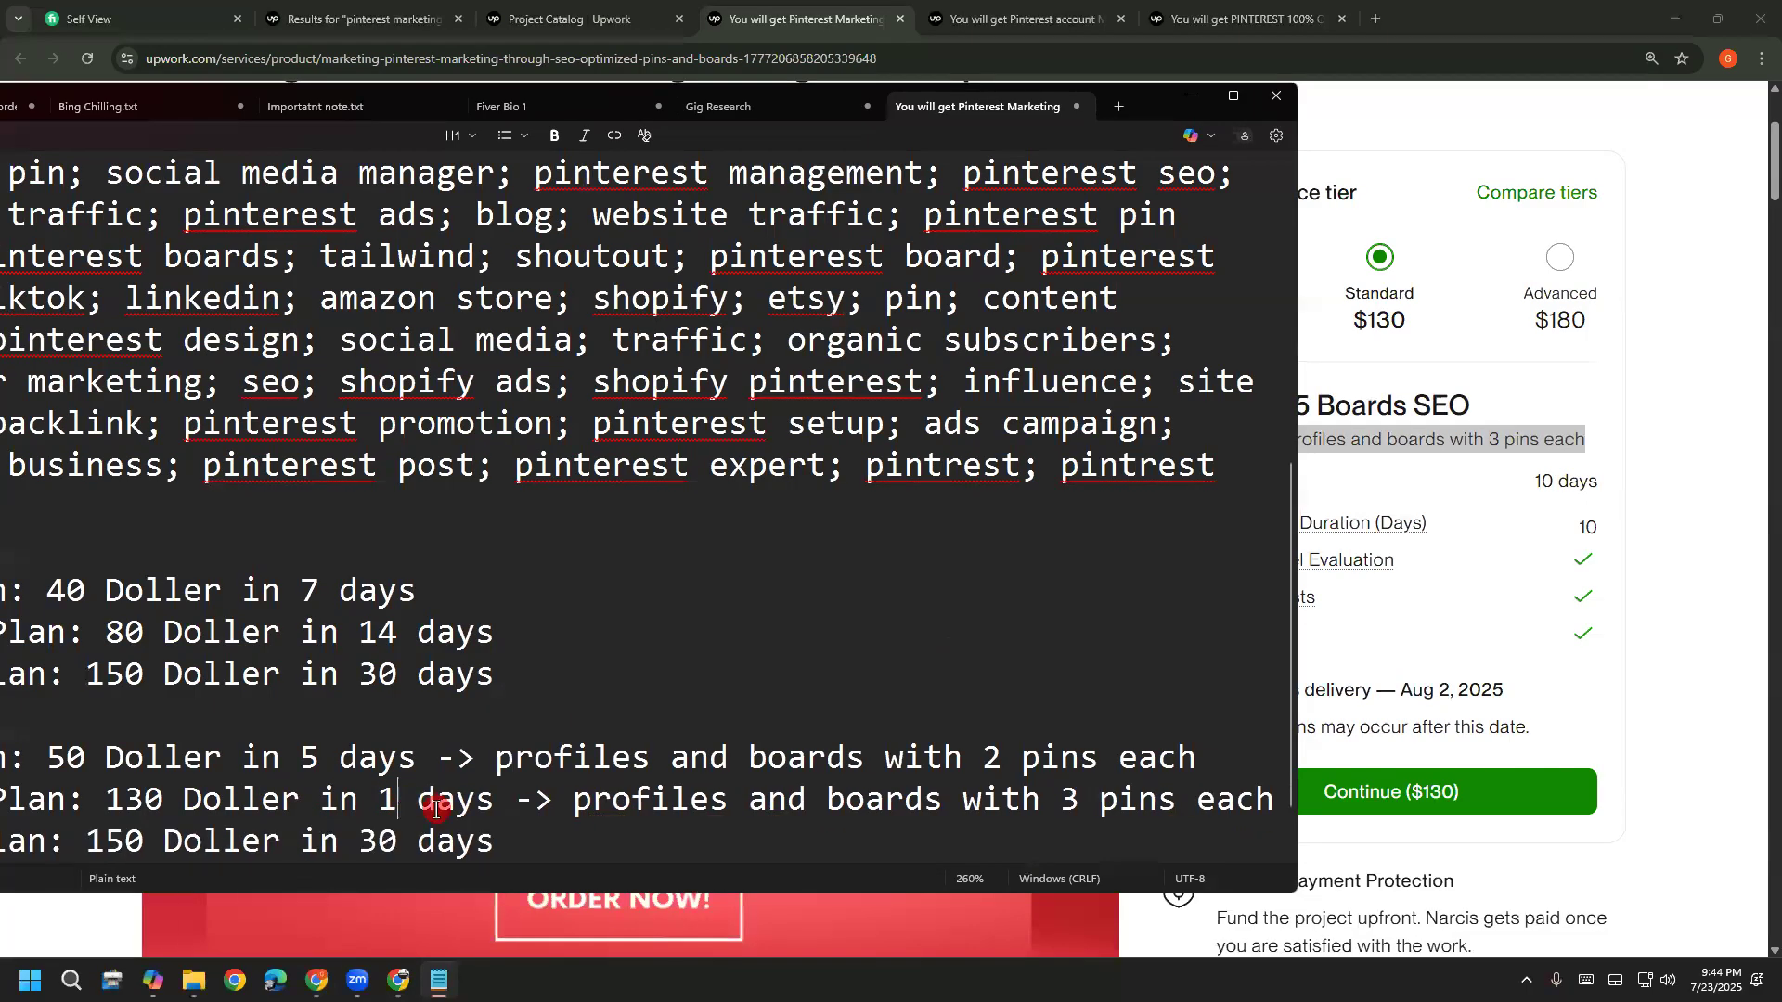
{"action": "type", "text": "0"}
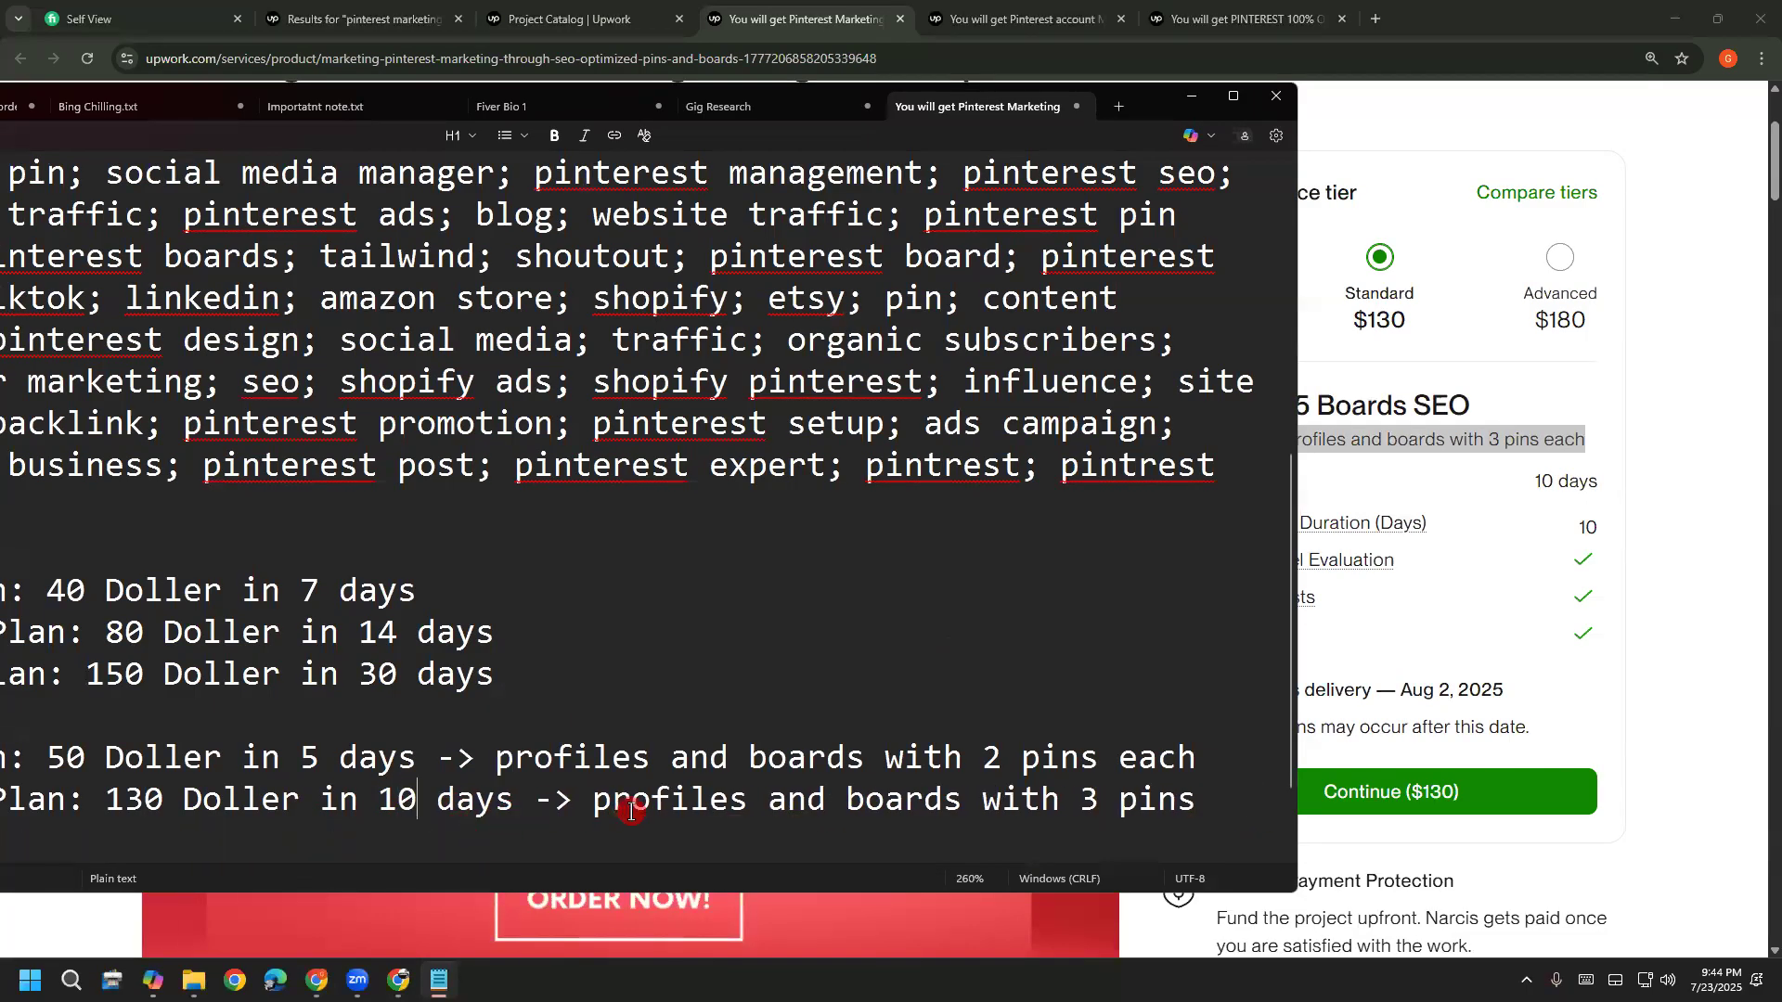
{"action": "scroll", "coordinate": [631, 807], "scroll_direction": "down", "scroll_amount": 1}
{"action": "left_click", "coordinate": [1120, 676]}
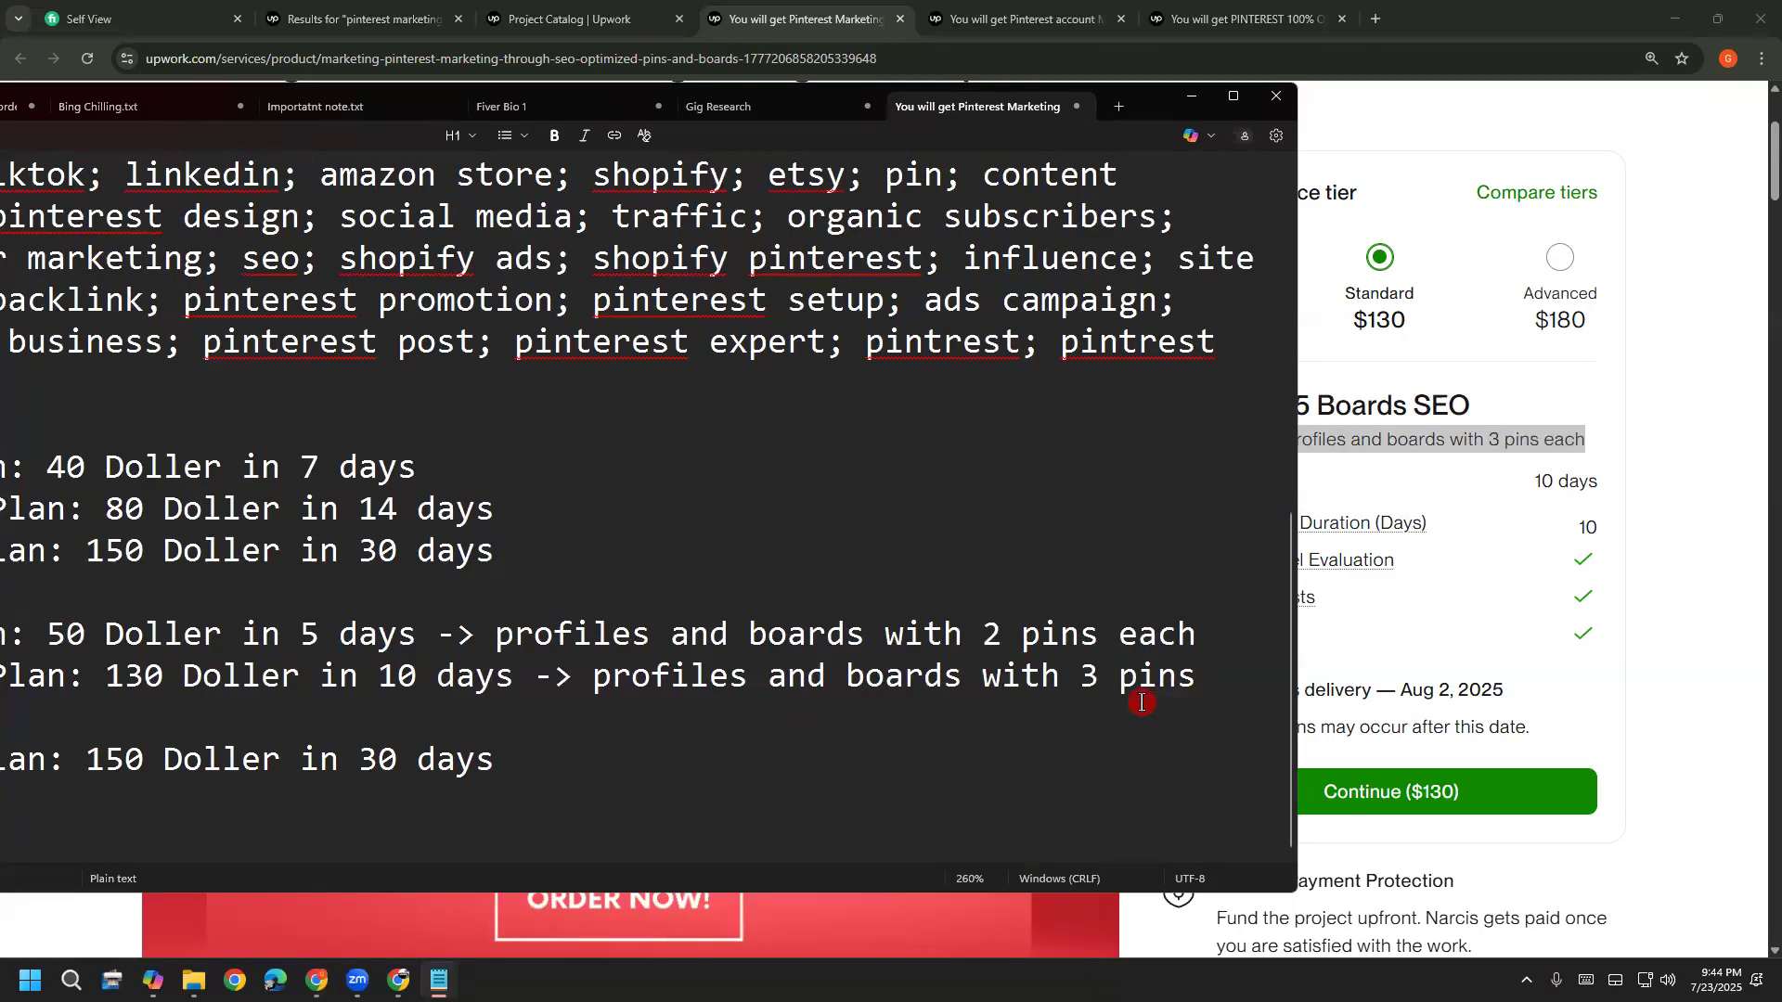
Return to the Pinterest Marketing listing and compare the pins offered in the Starter and Standard tier descriptions
{"action": "left_click", "coordinate": [1434, 435]}
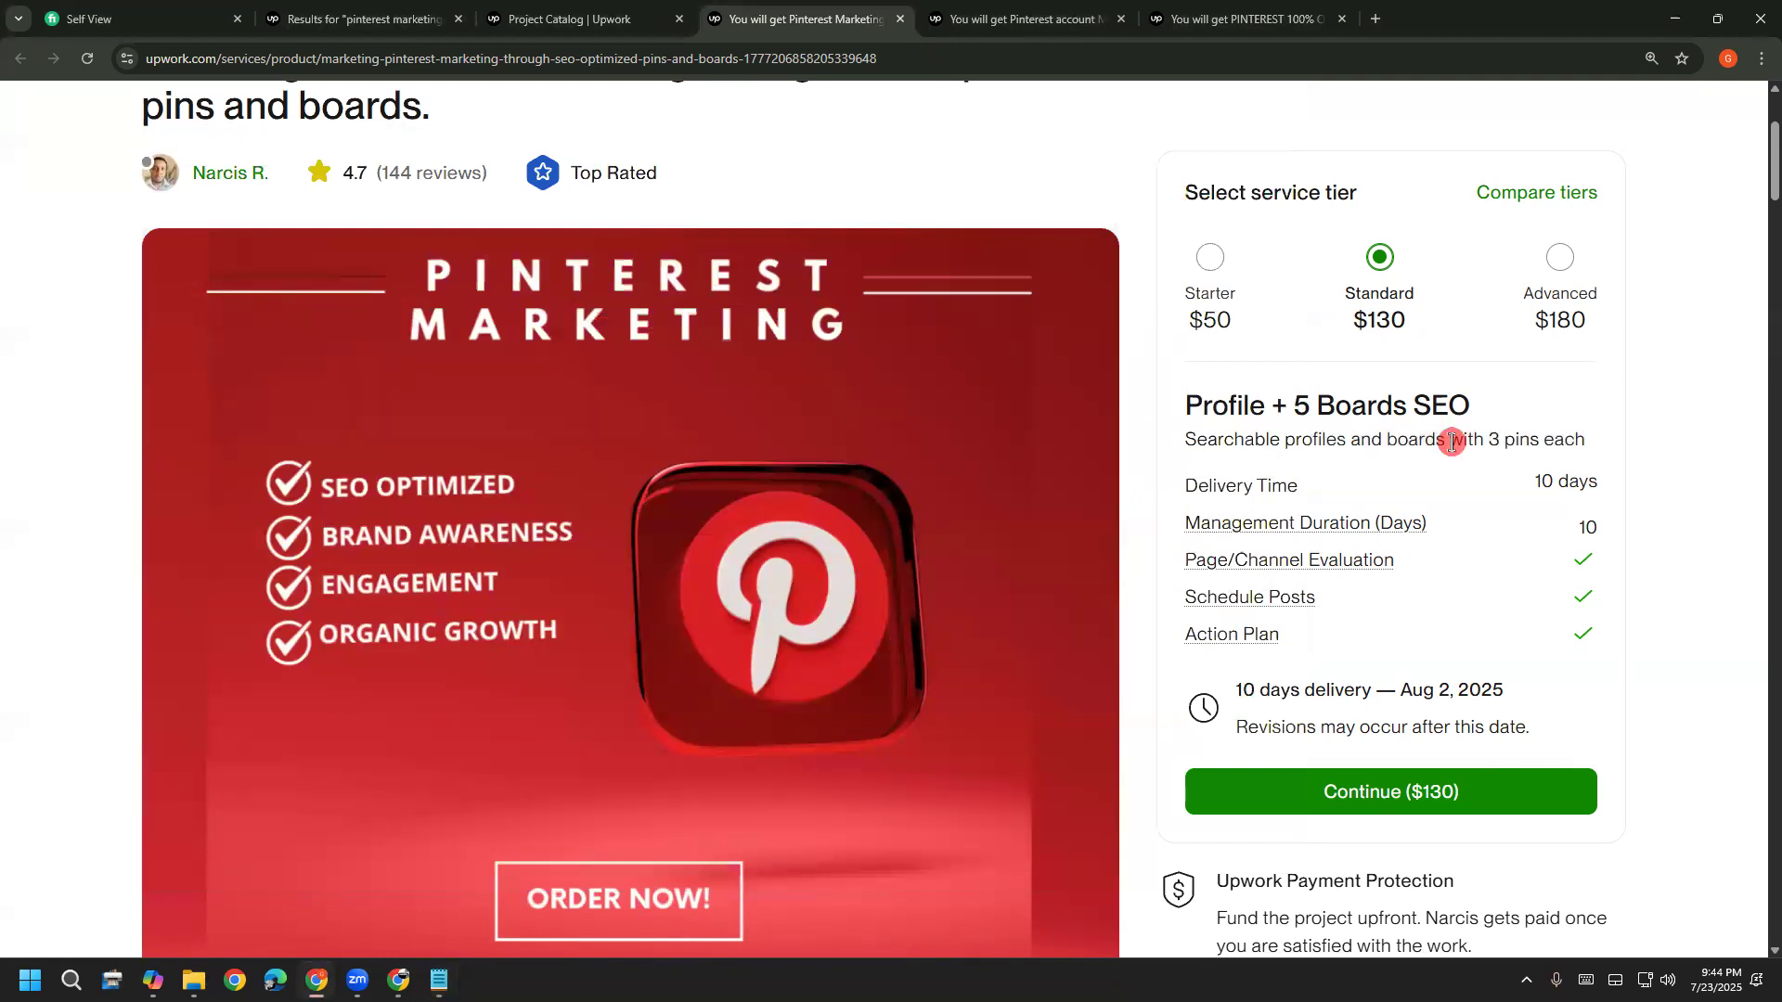
{"action": "left_click_drag", "start_coordinate": [1485, 439], "coordinate": [1553, 439]}
{"action": "left_click", "coordinate": [1553, 440]}
{"action": "left_click", "coordinate": [1197, 288]}
{"action": "left_click_drag", "start_coordinate": [1474, 441], "coordinate": [1571, 442]}
{"action": "left_click", "coordinate": [1563, 441]}
{"action": "left_click", "coordinate": [1365, 261]}
Examine the listing's portfolio, reviews and What's included table, and compare the board counts of the Advanced, Standard and Starter tiers
{"action": "scroll", "coordinate": [1353, 426], "scroll_direction": "down", "scroll_amount": 2}
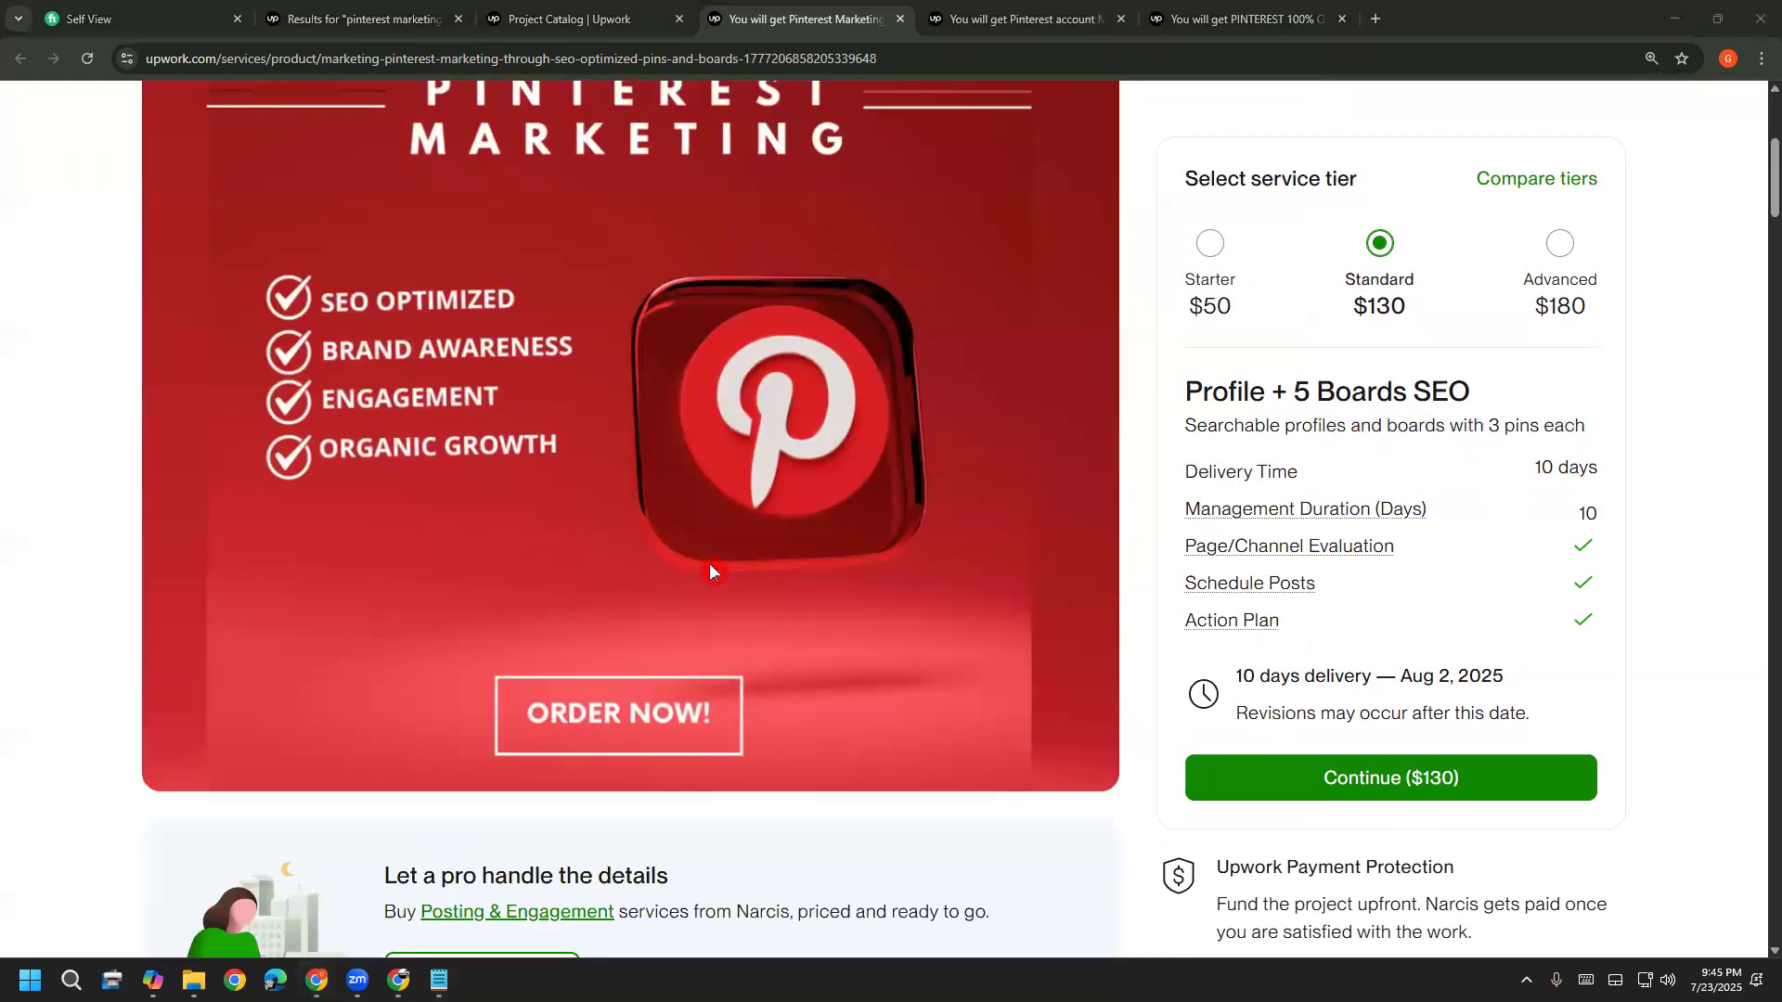
{"action": "scroll", "coordinate": [1407, 650], "scroll_direction": "down", "scroll_amount": 2}
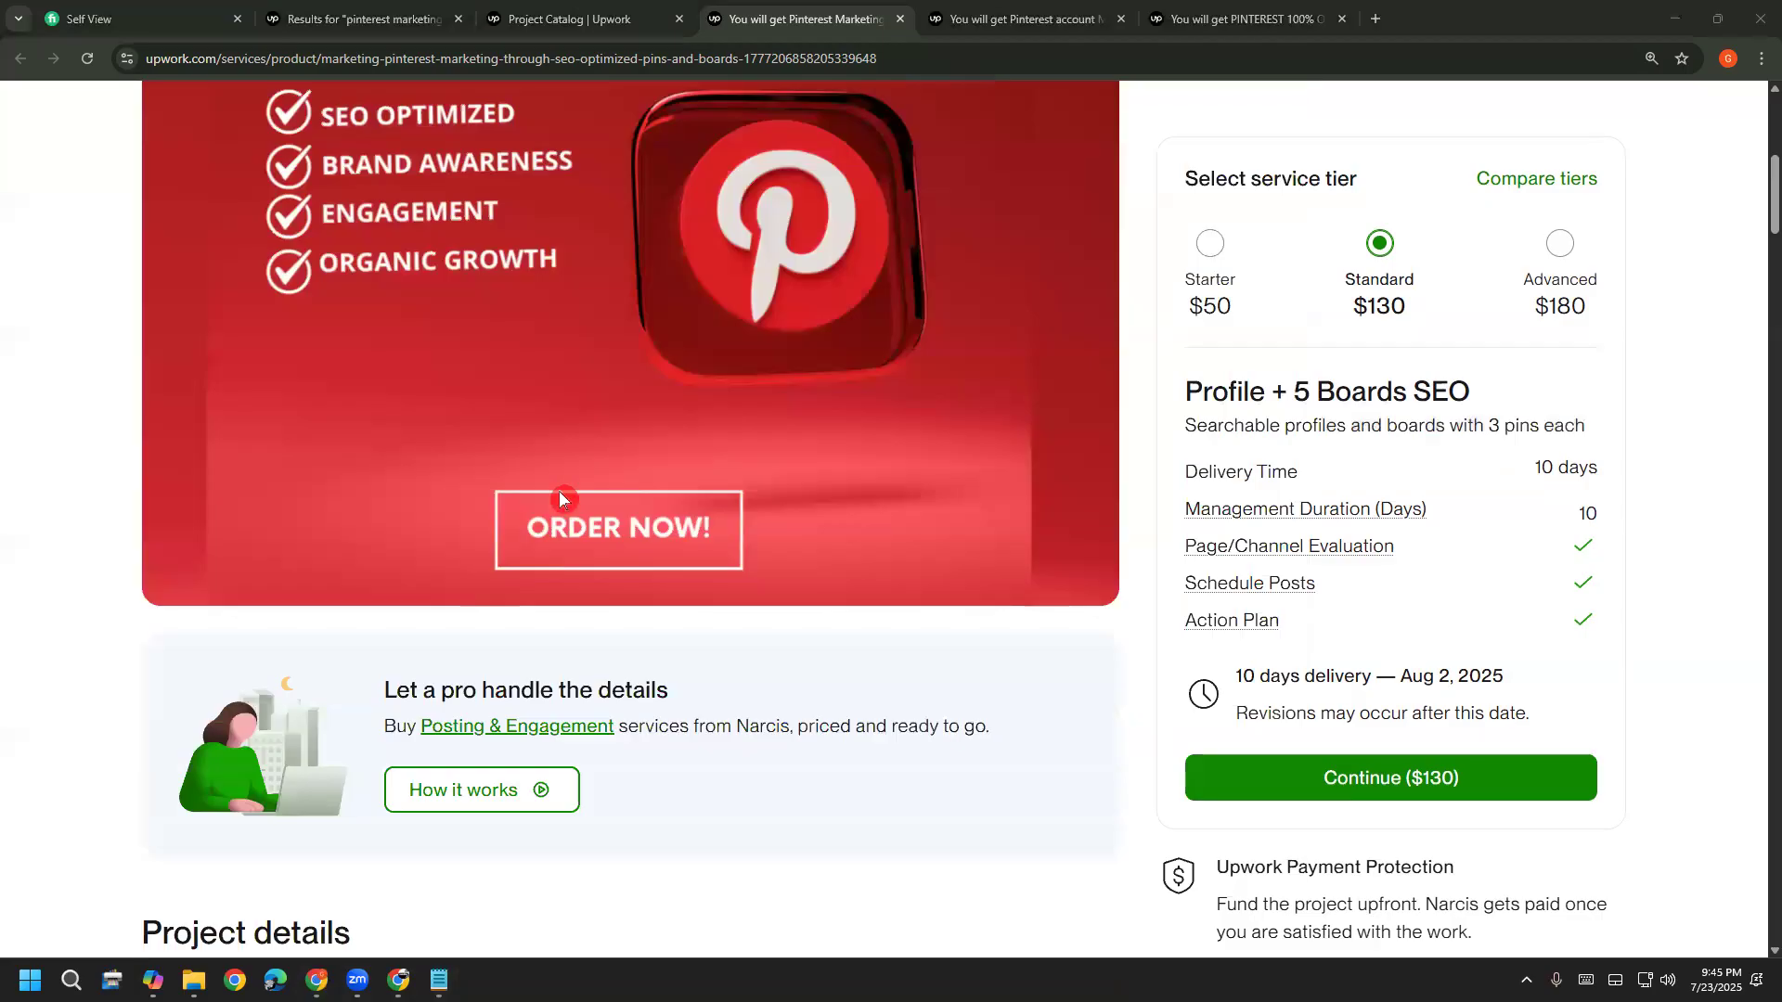
{"action": "scroll", "coordinate": [279, 696], "scroll_direction": "down", "scroll_amount": 20}
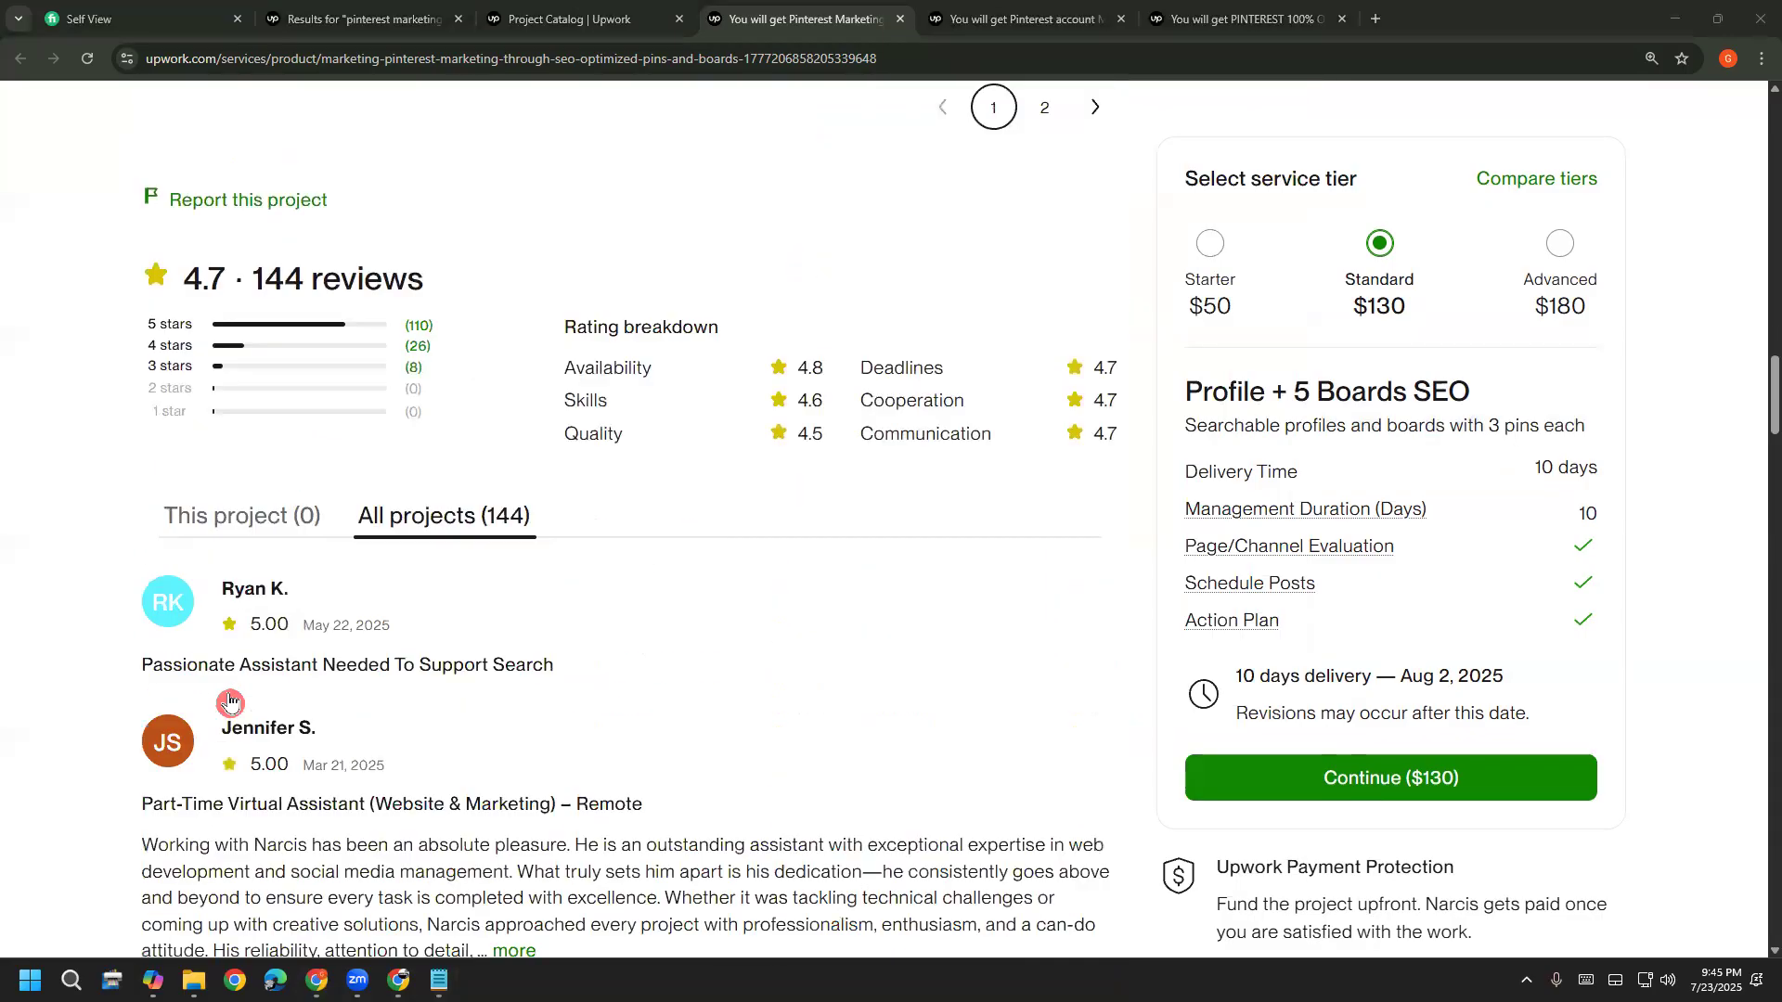
{"action": "scroll", "coordinate": [231, 696], "scroll_direction": "up", "scroll_amount": 7}
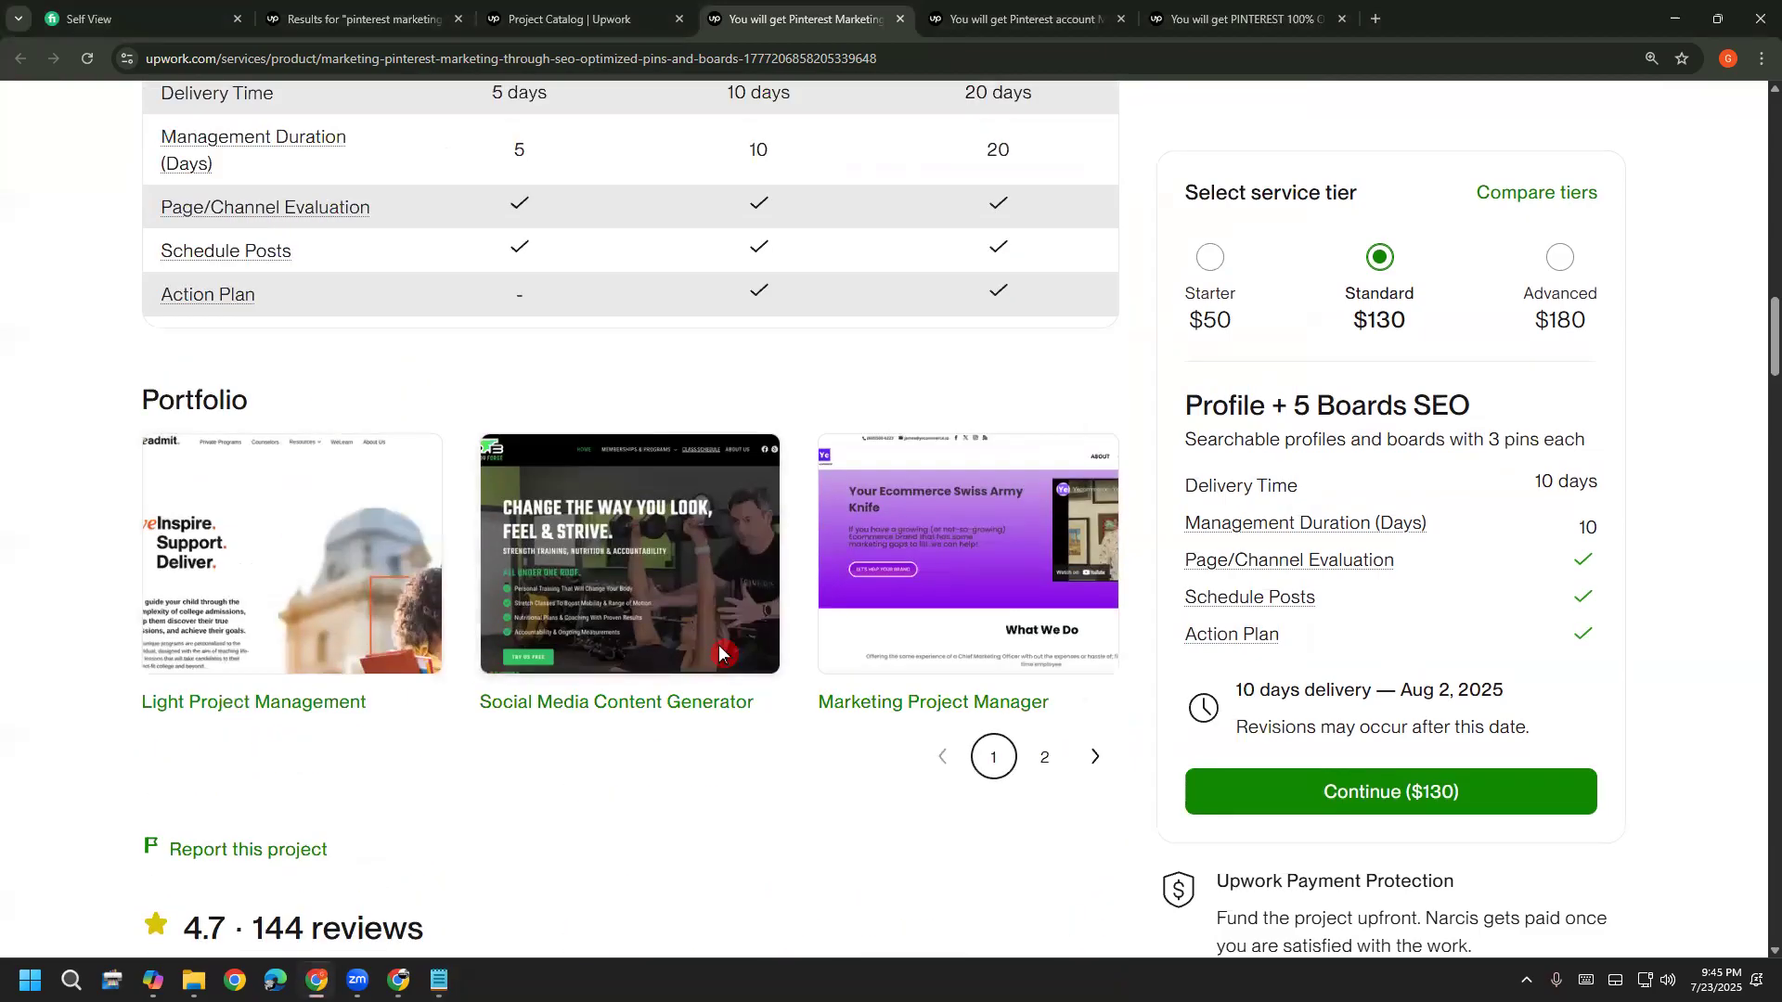
{"action": "left_click", "coordinate": [719, 654]}
{"action": "left_click", "coordinate": [37, 557]}
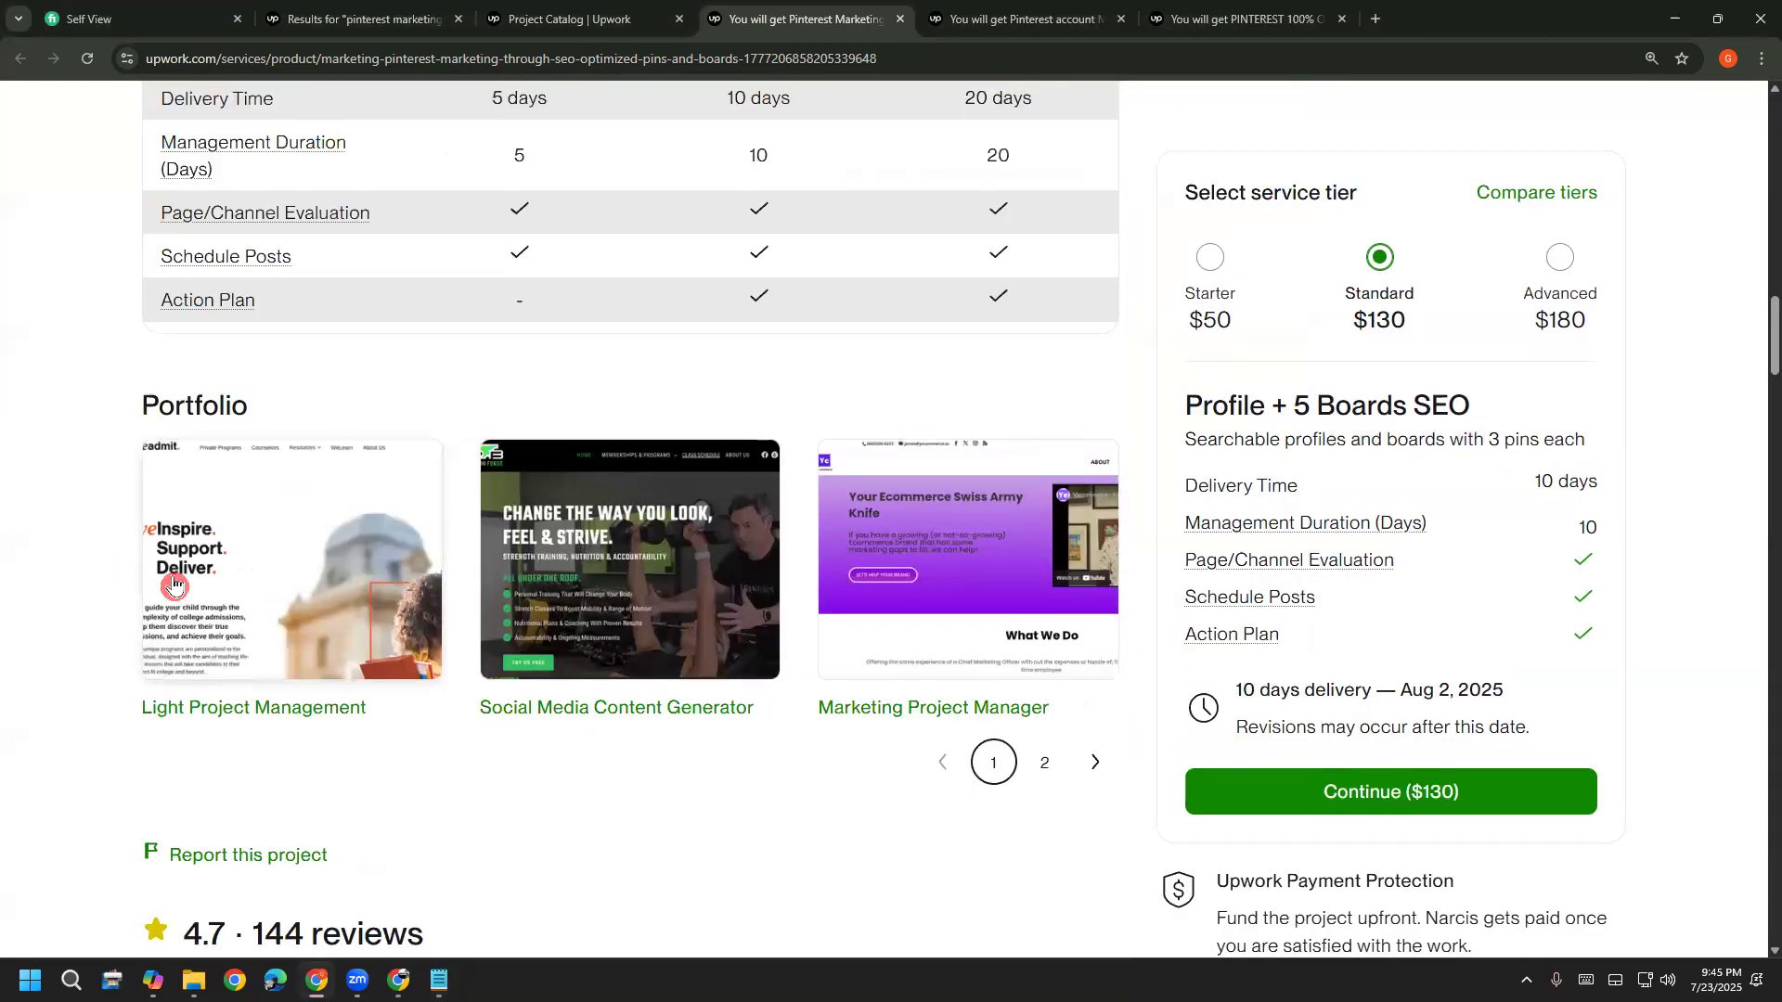
{"action": "scroll", "coordinate": [174, 583], "scroll_direction": "up", "scroll_amount": 6}
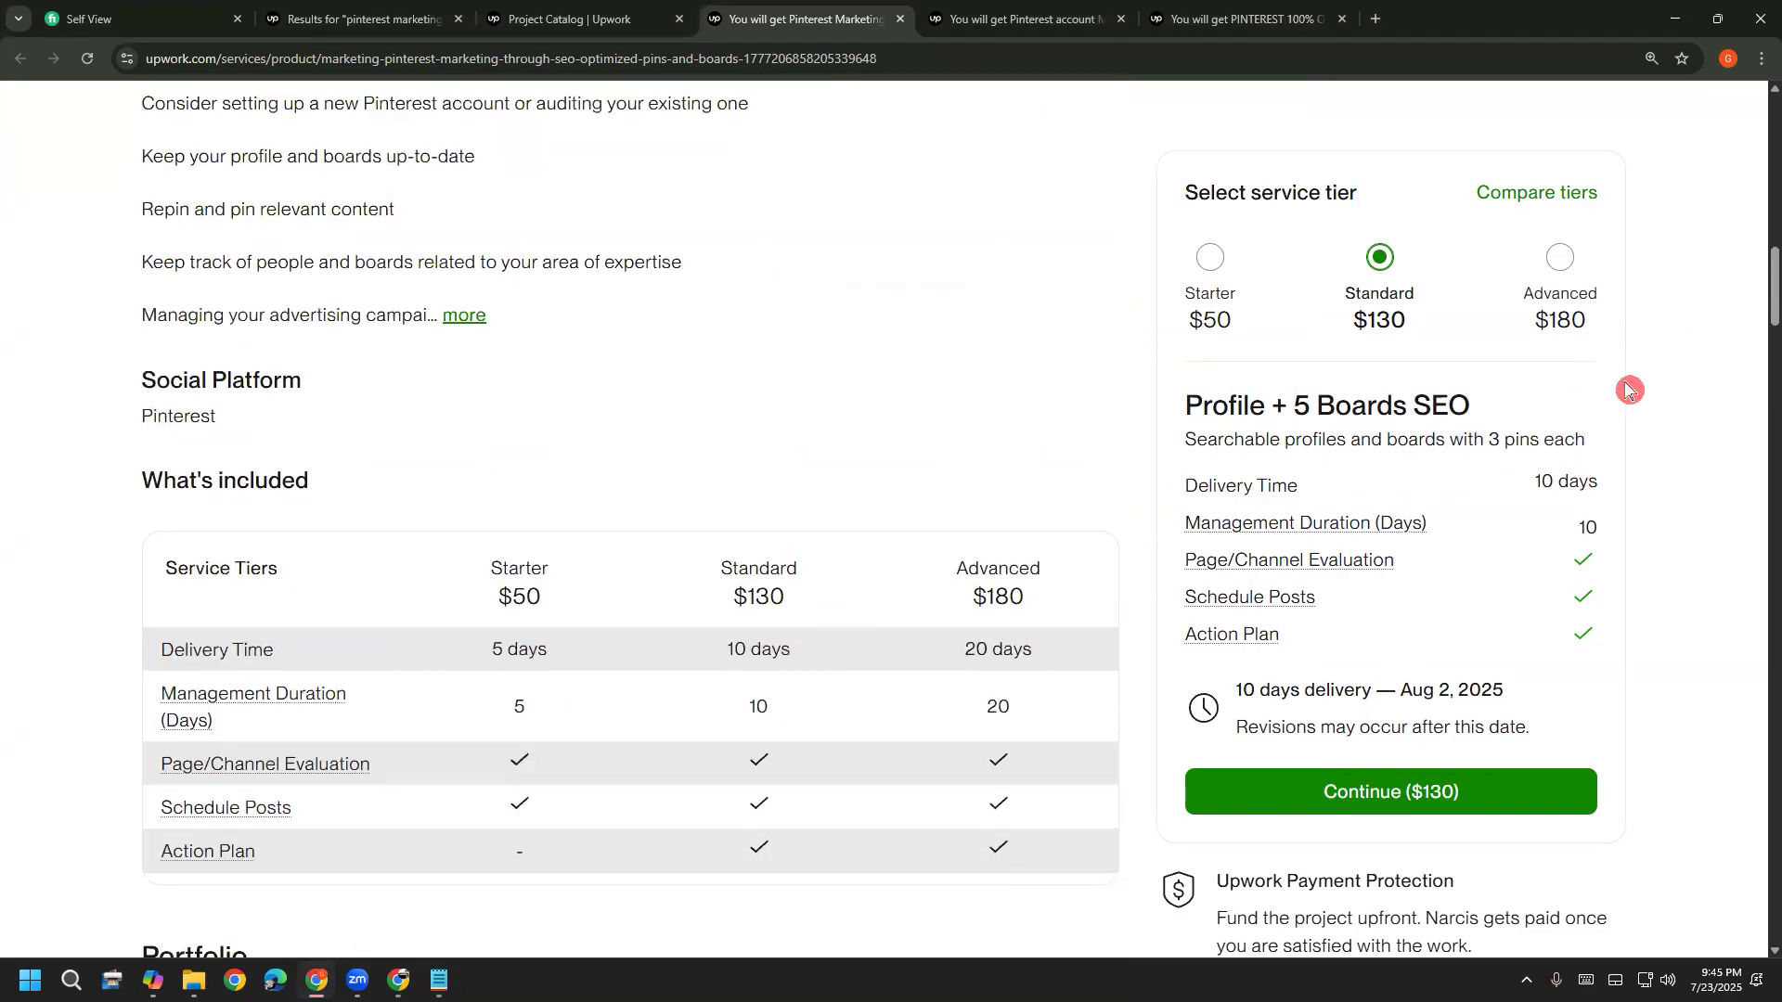
{"action": "left_click", "coordinate": [1568, 271]}
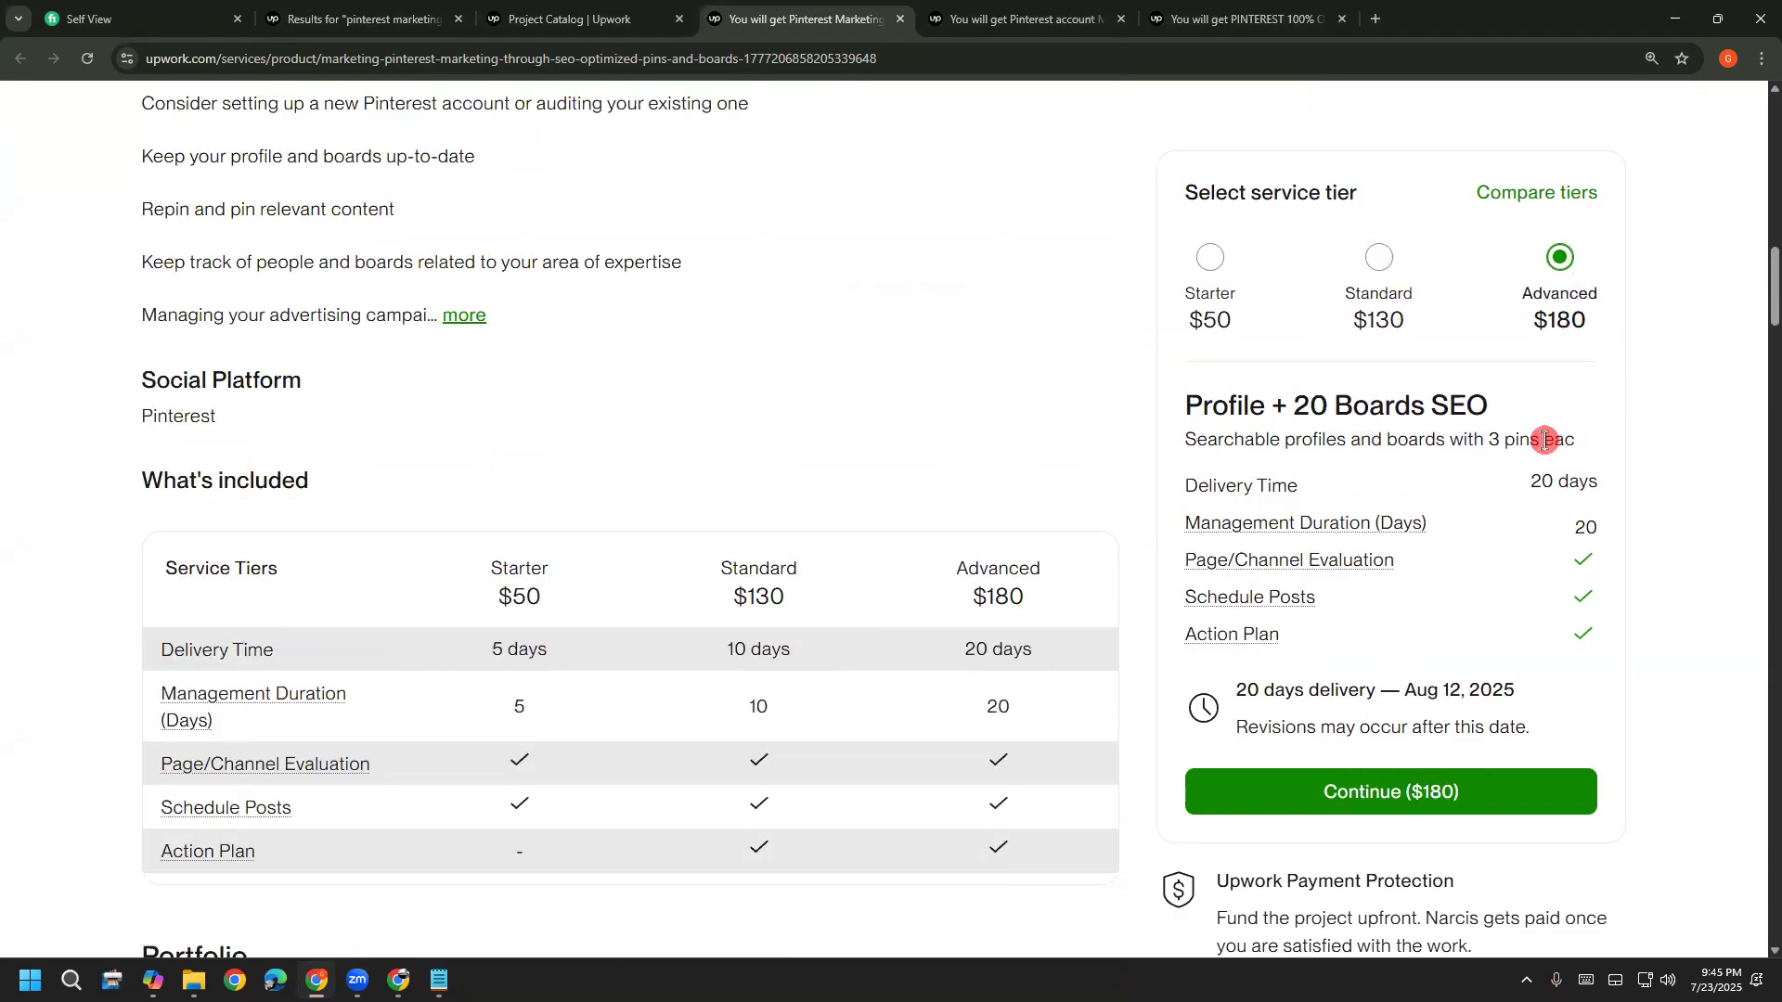
{"action": "left_click_drag", "start_coordinate": [1545, 440], "coordinate": [1470, 444]}
{"action": "left_click", "coordinate": [1395, 262]}
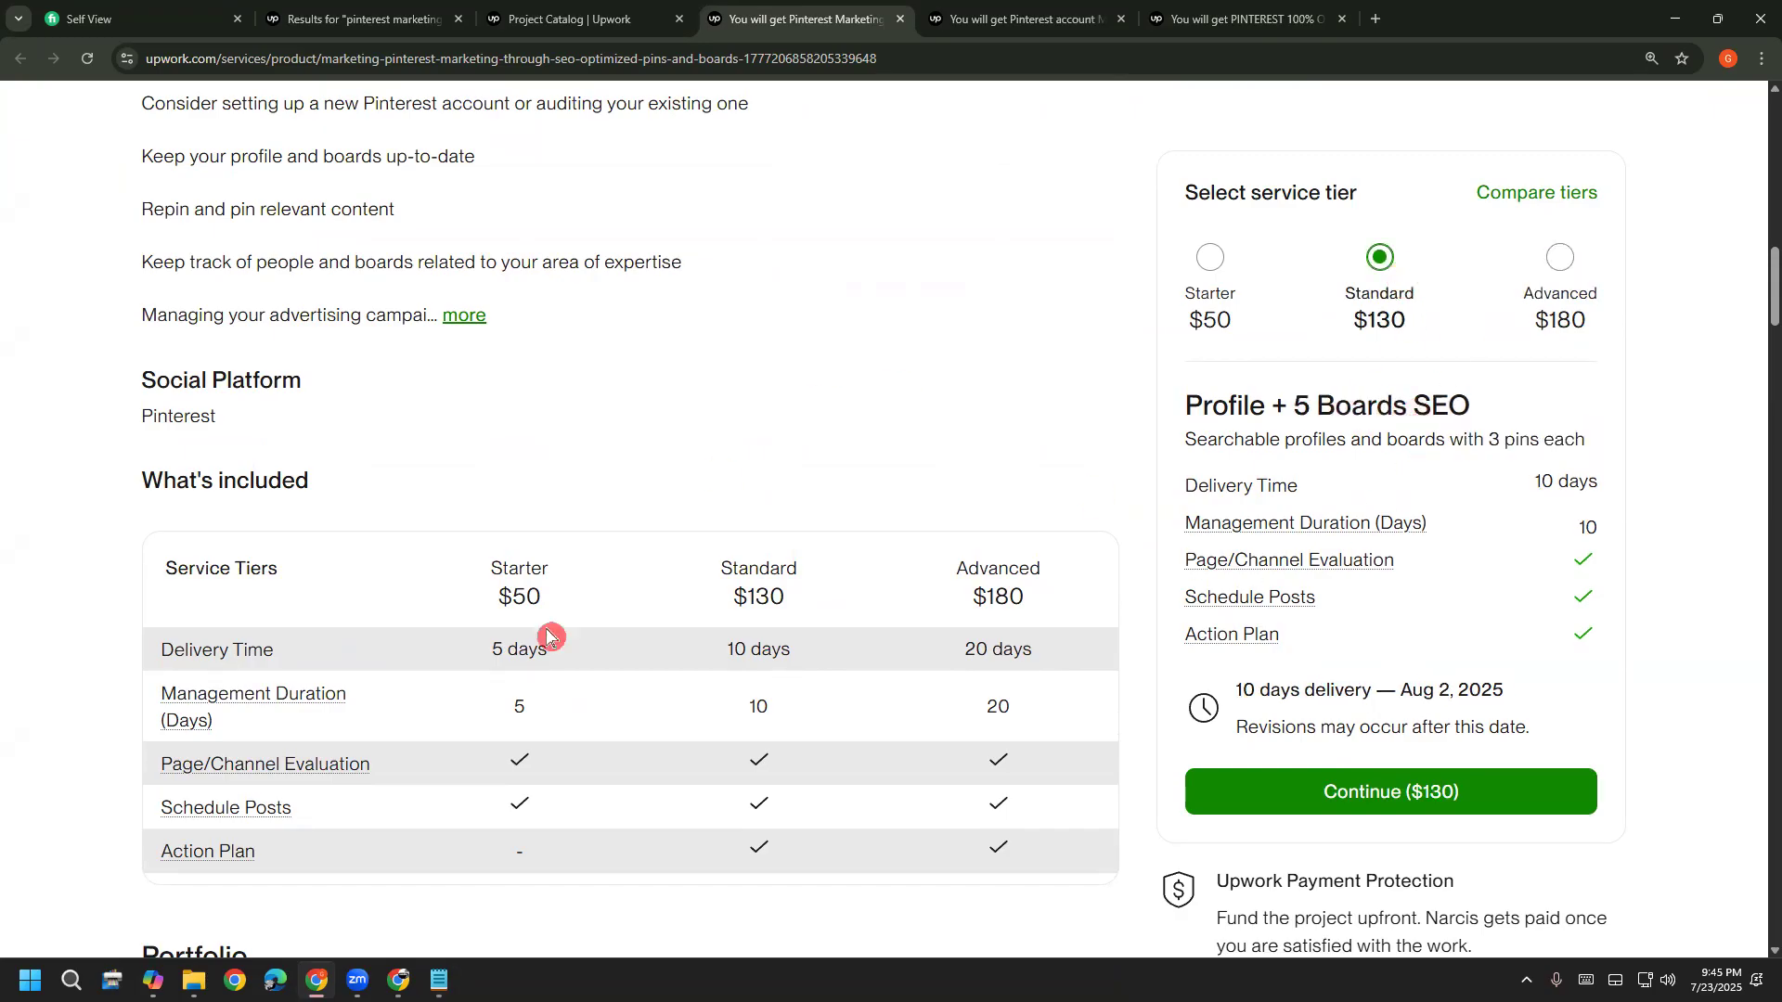
{"action": "left_click", "coordinate": [1222, 275]}
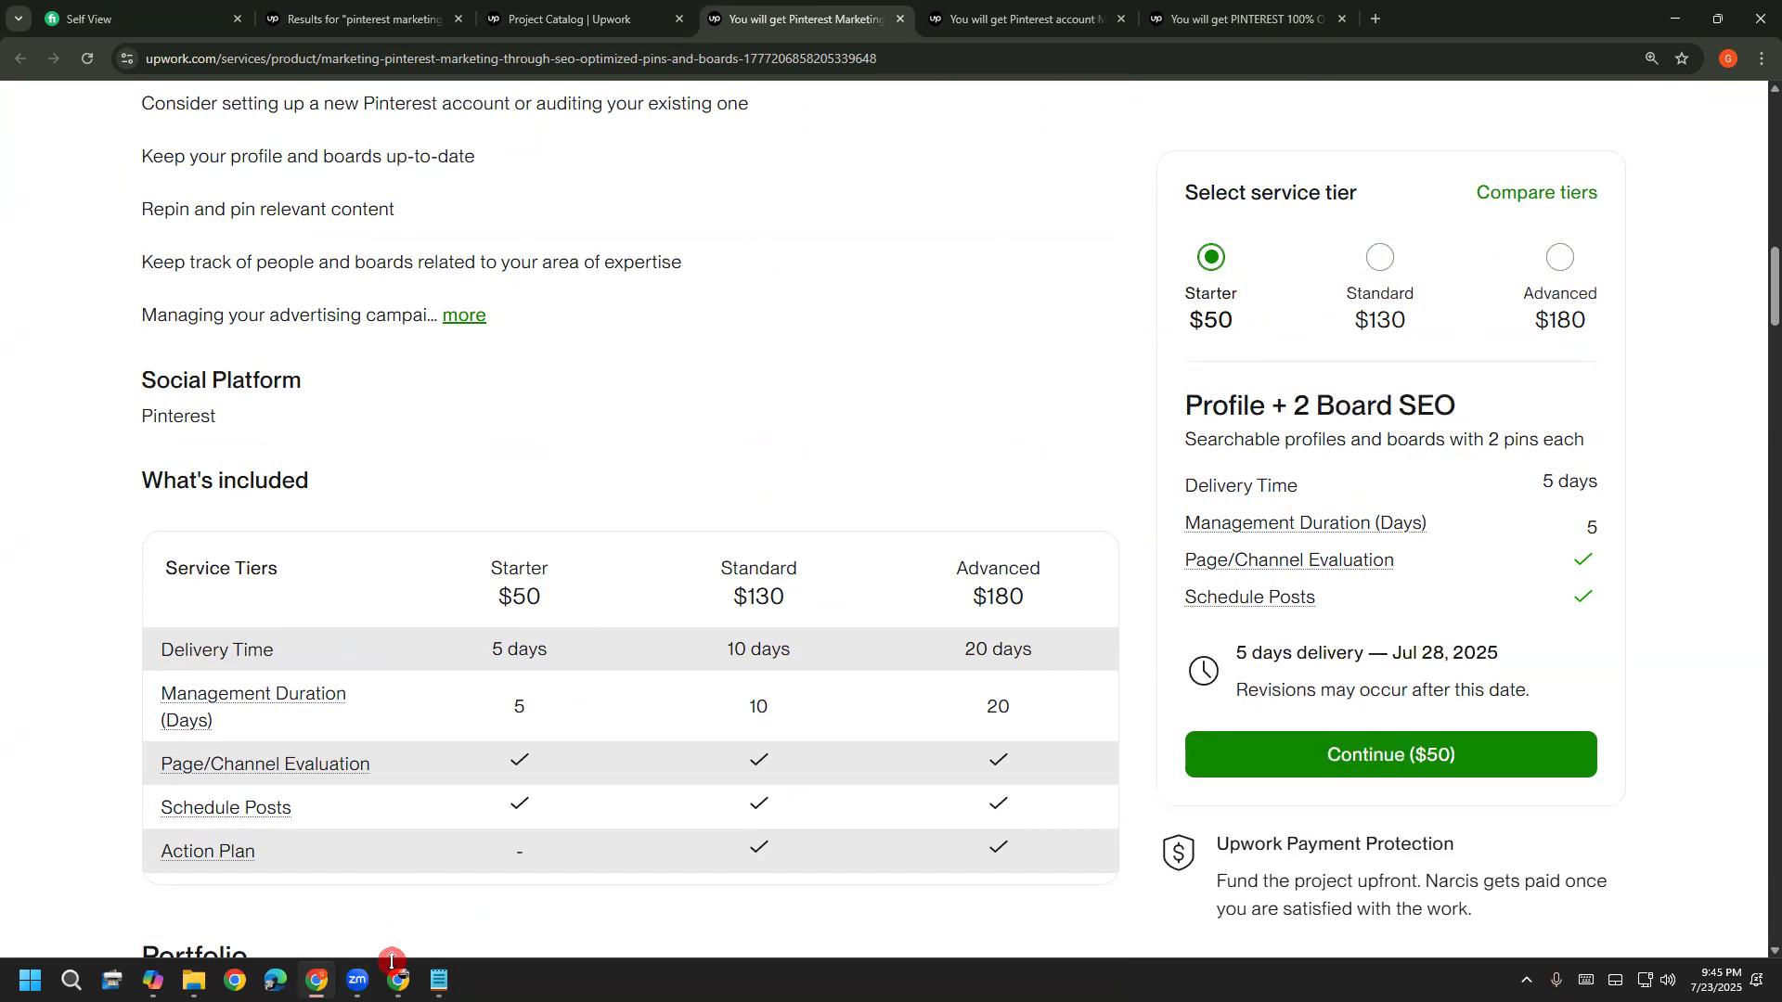
In Notepad, insert "2" before "boards" in the 50 Doller plan line and "5" before "boards" in the 130 Doller line
{"action": "left_click", "coordinate": [439, 981]}
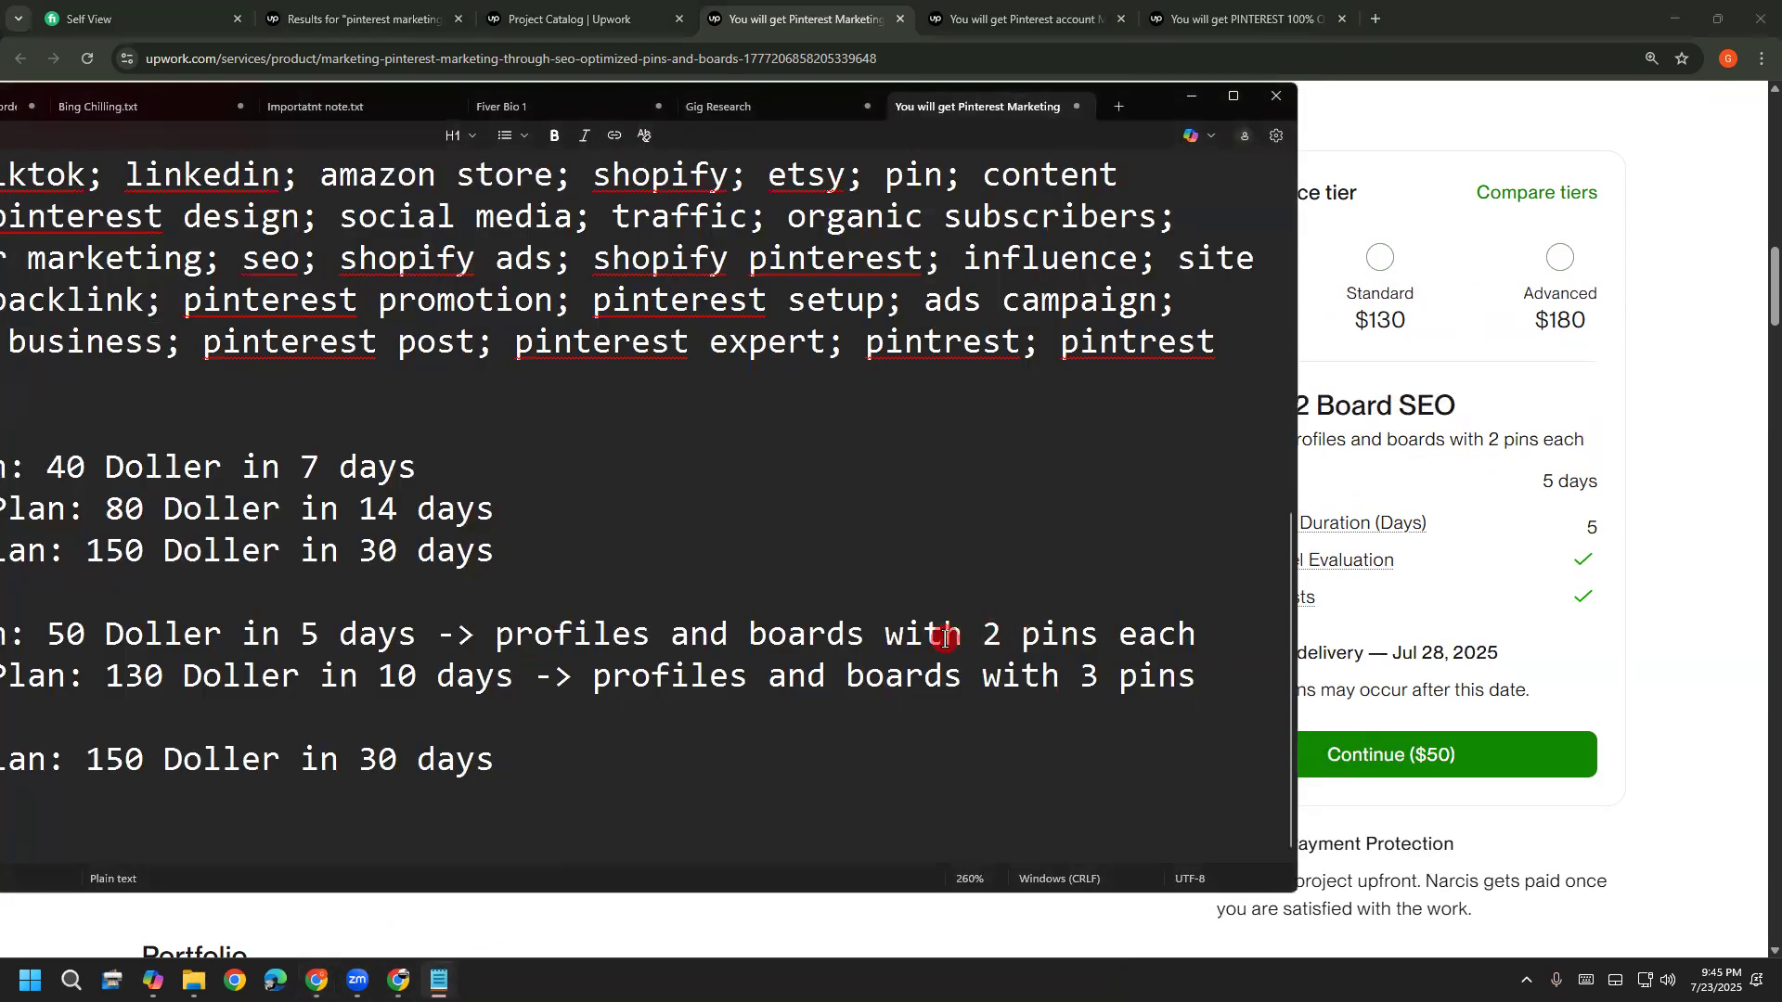
{"action": "left_click", "coordinate": [750, 634]}
{"action": "type", "text": "2"}
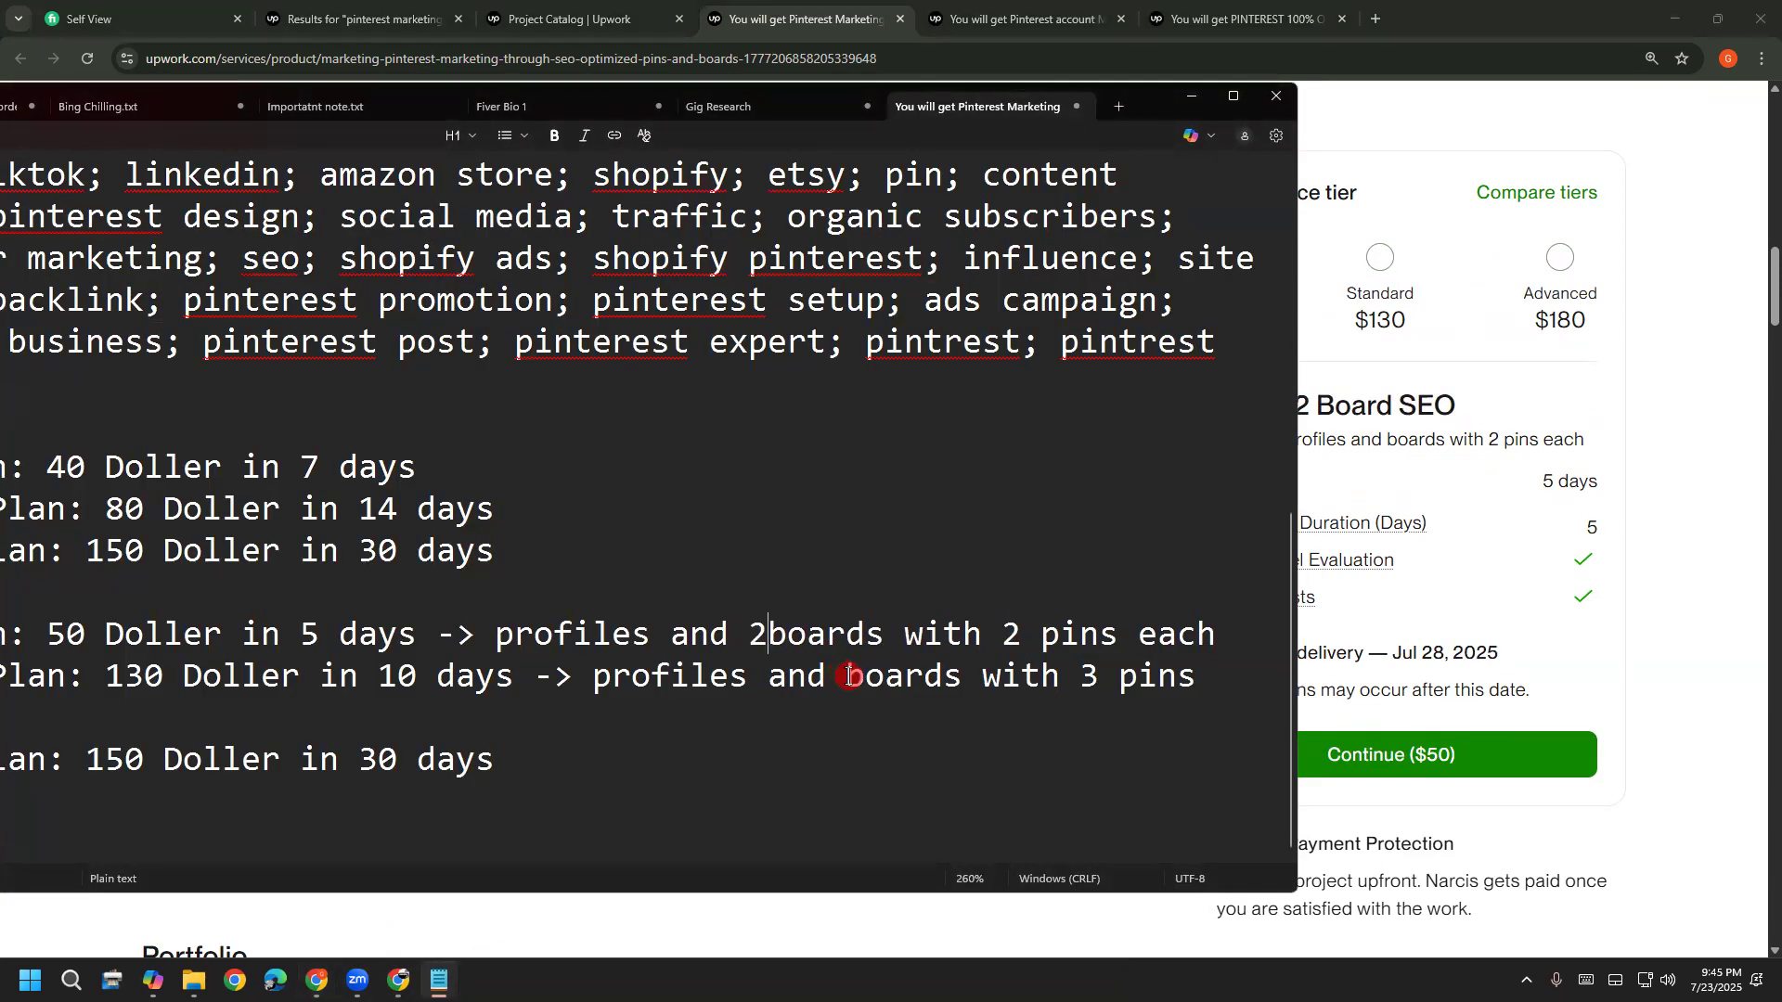
{"action": "left_click", "coordinate": [846, 676]}
{"action": "type", "text": "5"}
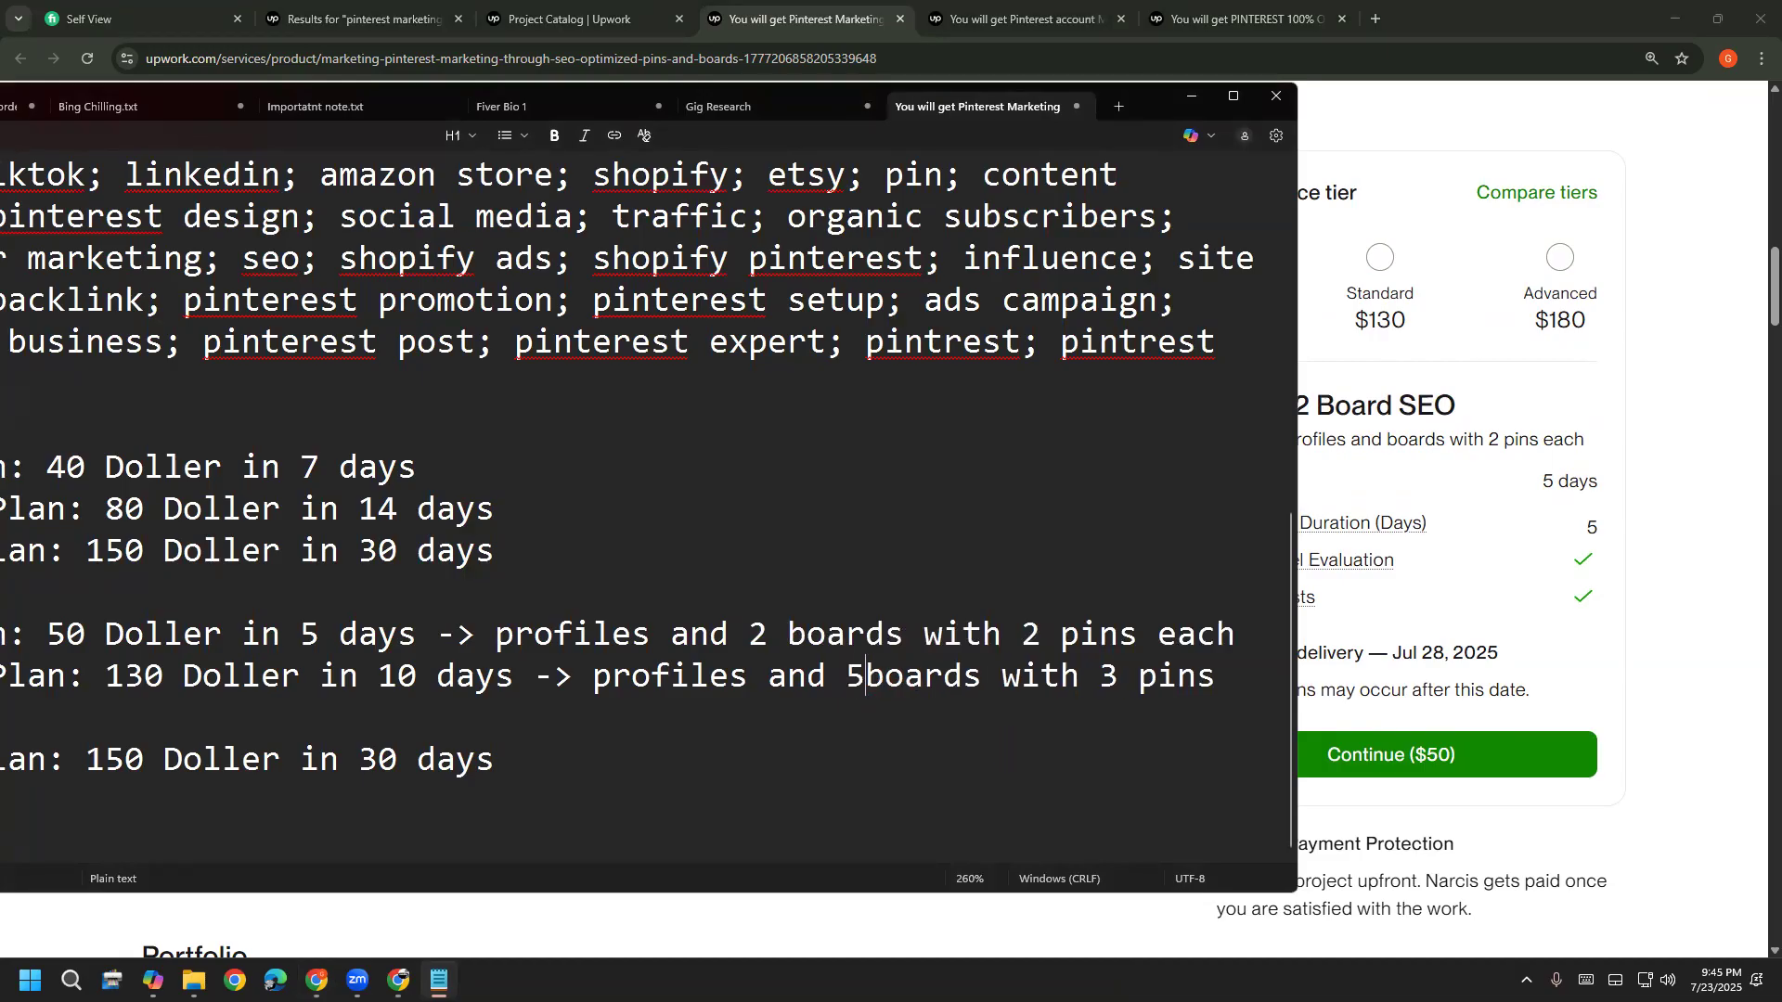
{"action": "left_click_drag", "start_coordinate": [857, 691], "coordinate": [1137, 682]}
{"action": "left_click", "coordinate": [750, 633]}
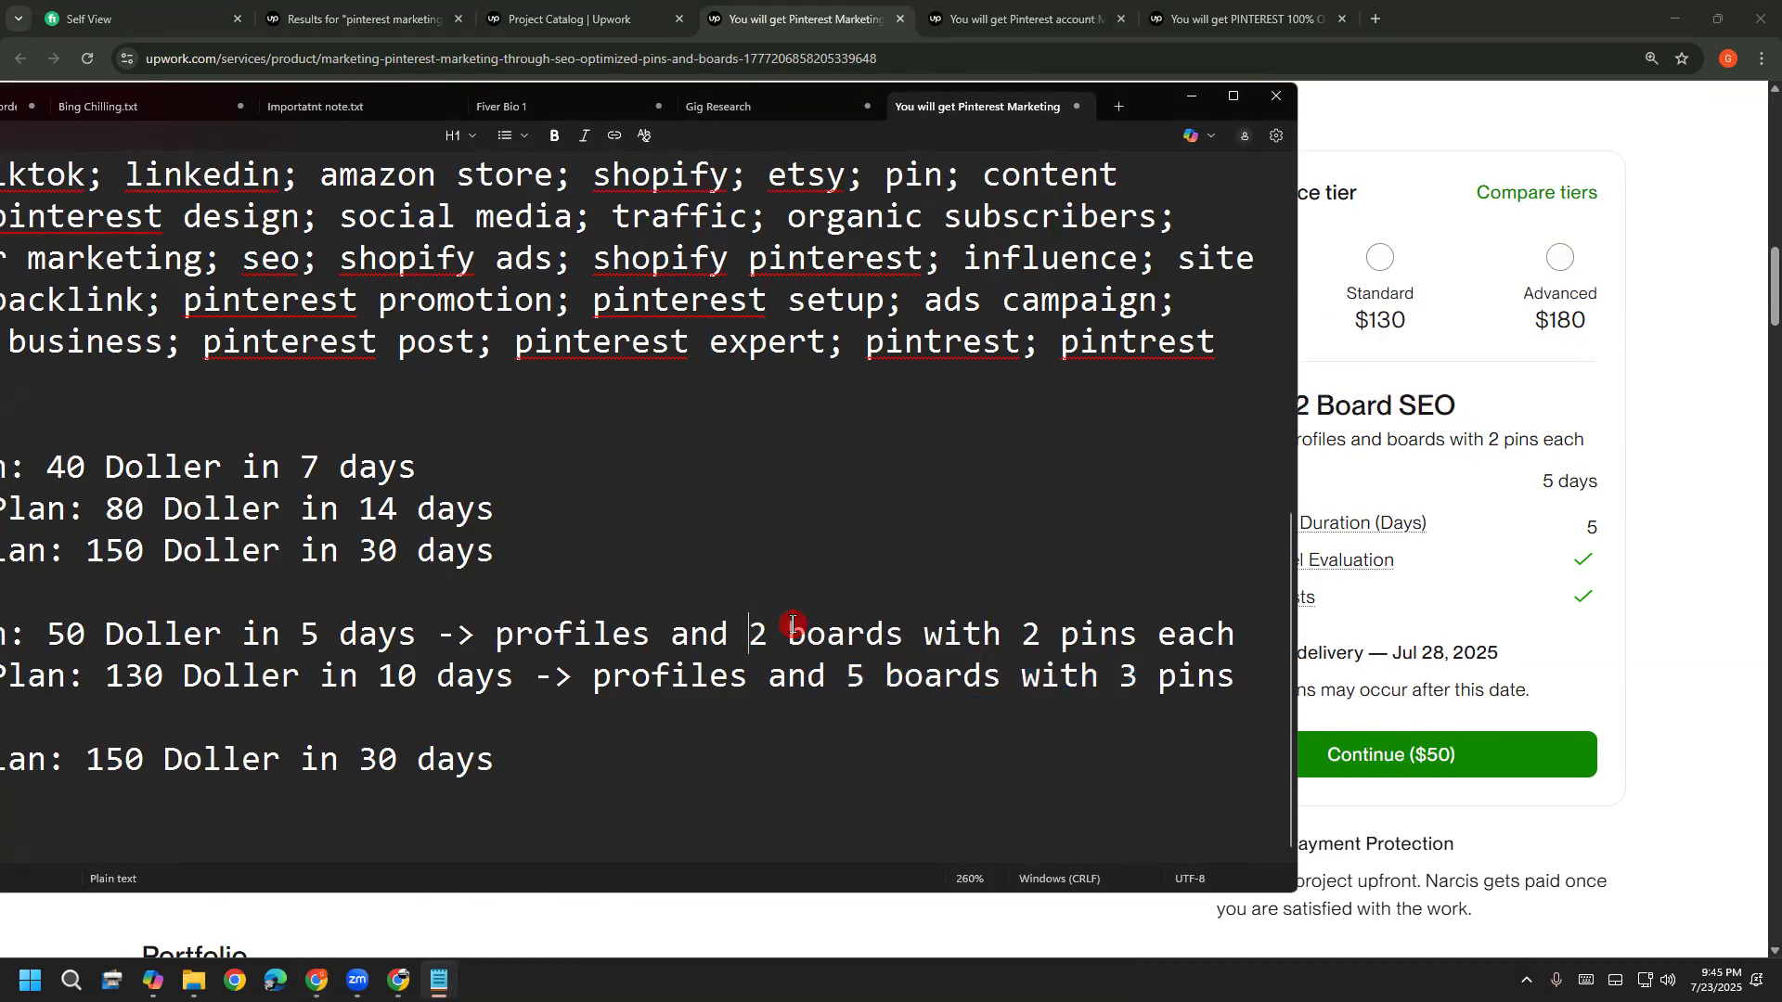
{"action": "left_click_drag", "start_coordinate": [750, 633], "coordinate": [1068, 617]}
{"action": "left_click", "coordinate": [1261, 666]}
Select the listing's Advanced tier and copy its heading "Profile + 20 Boards SEO"
{"action": "left_click", "coordinate": [1560, 257]}
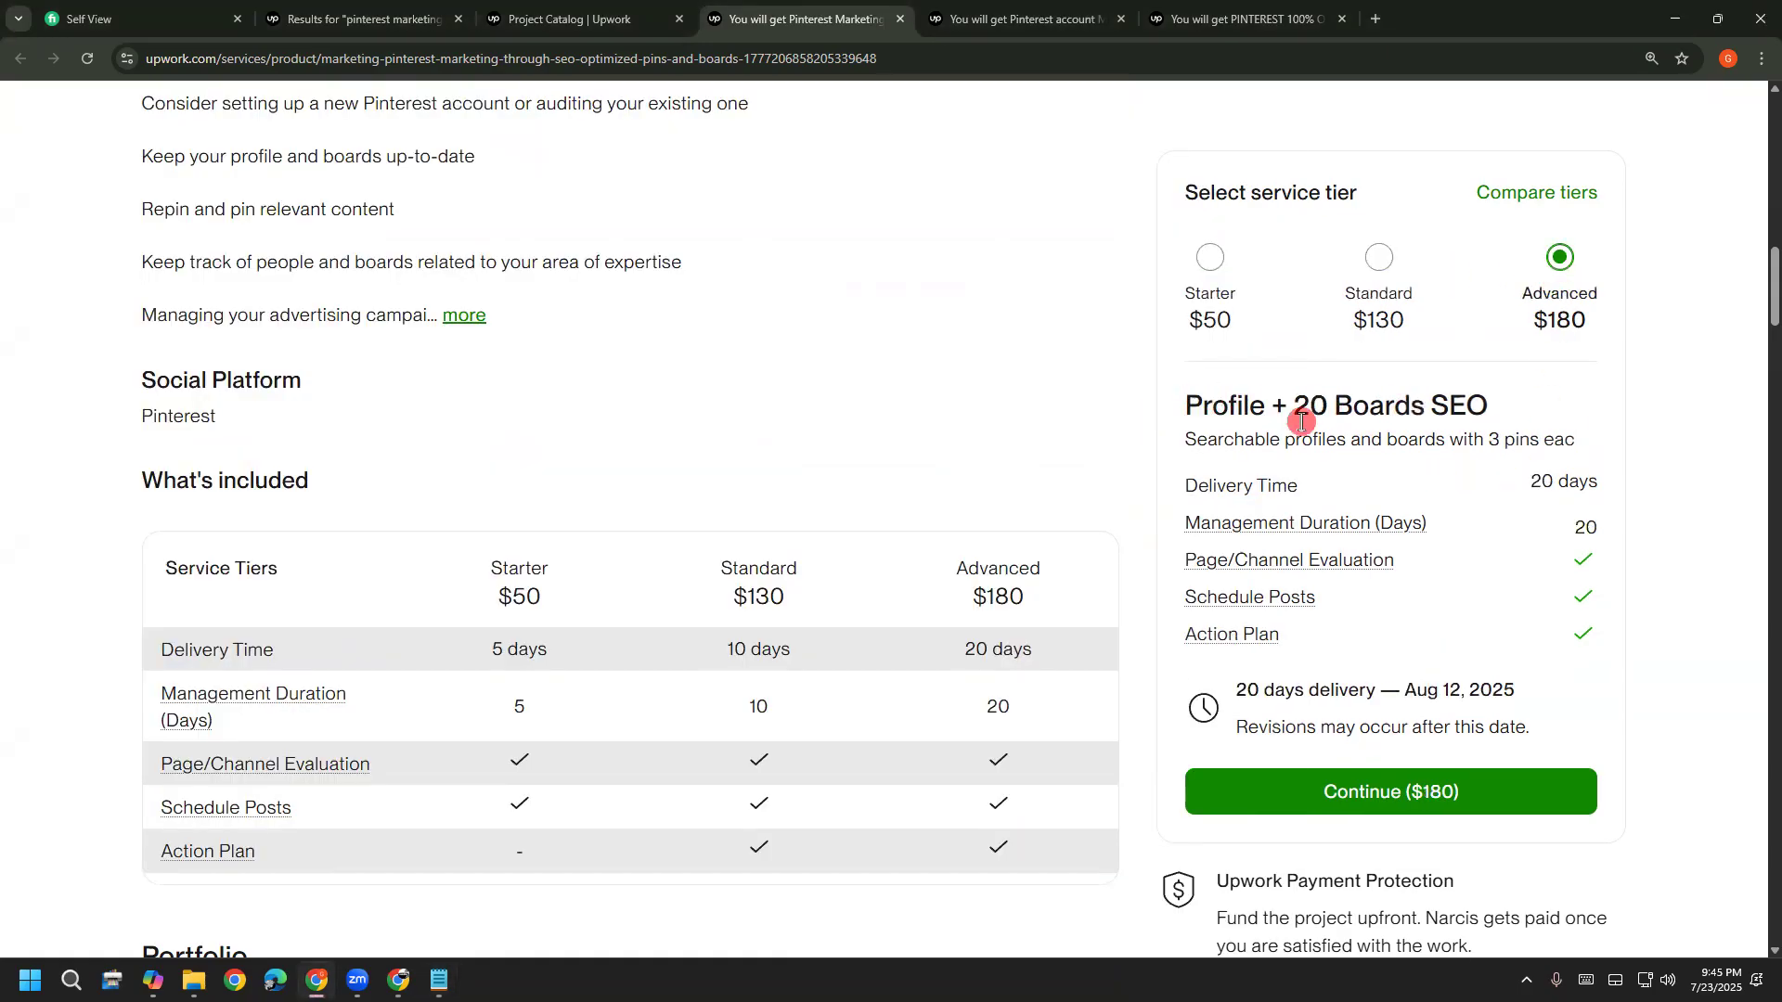
{"action": "left_click_drag", "start_coordinate": [1185, 405], "coordinate": [1486, 403]}
{"action": "right_click", "coordinate": [1434, 405]}
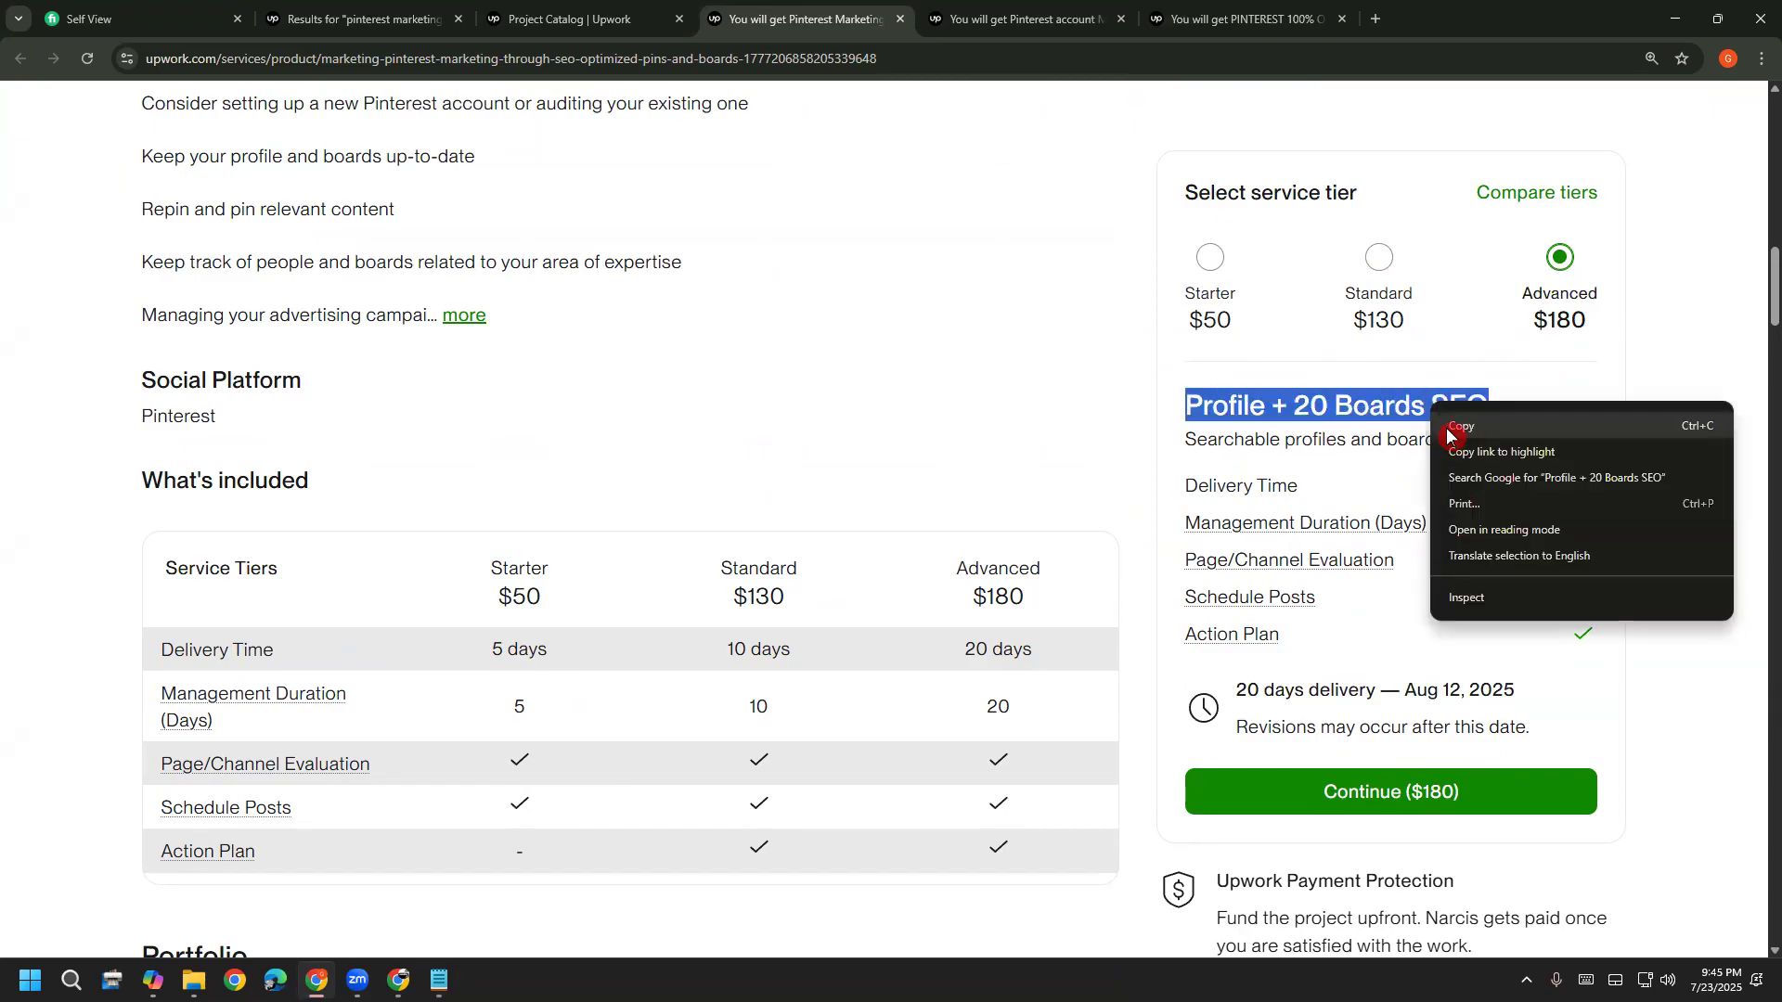
{"action": "left_click", "coordinate": [1456, 434]}
In Notepad, set the last plan line's price to 180 Doller and append "-> Profile + 20 Boards SEO" to it
{"action": "mouse_move", "coordinate": [435, 979]}
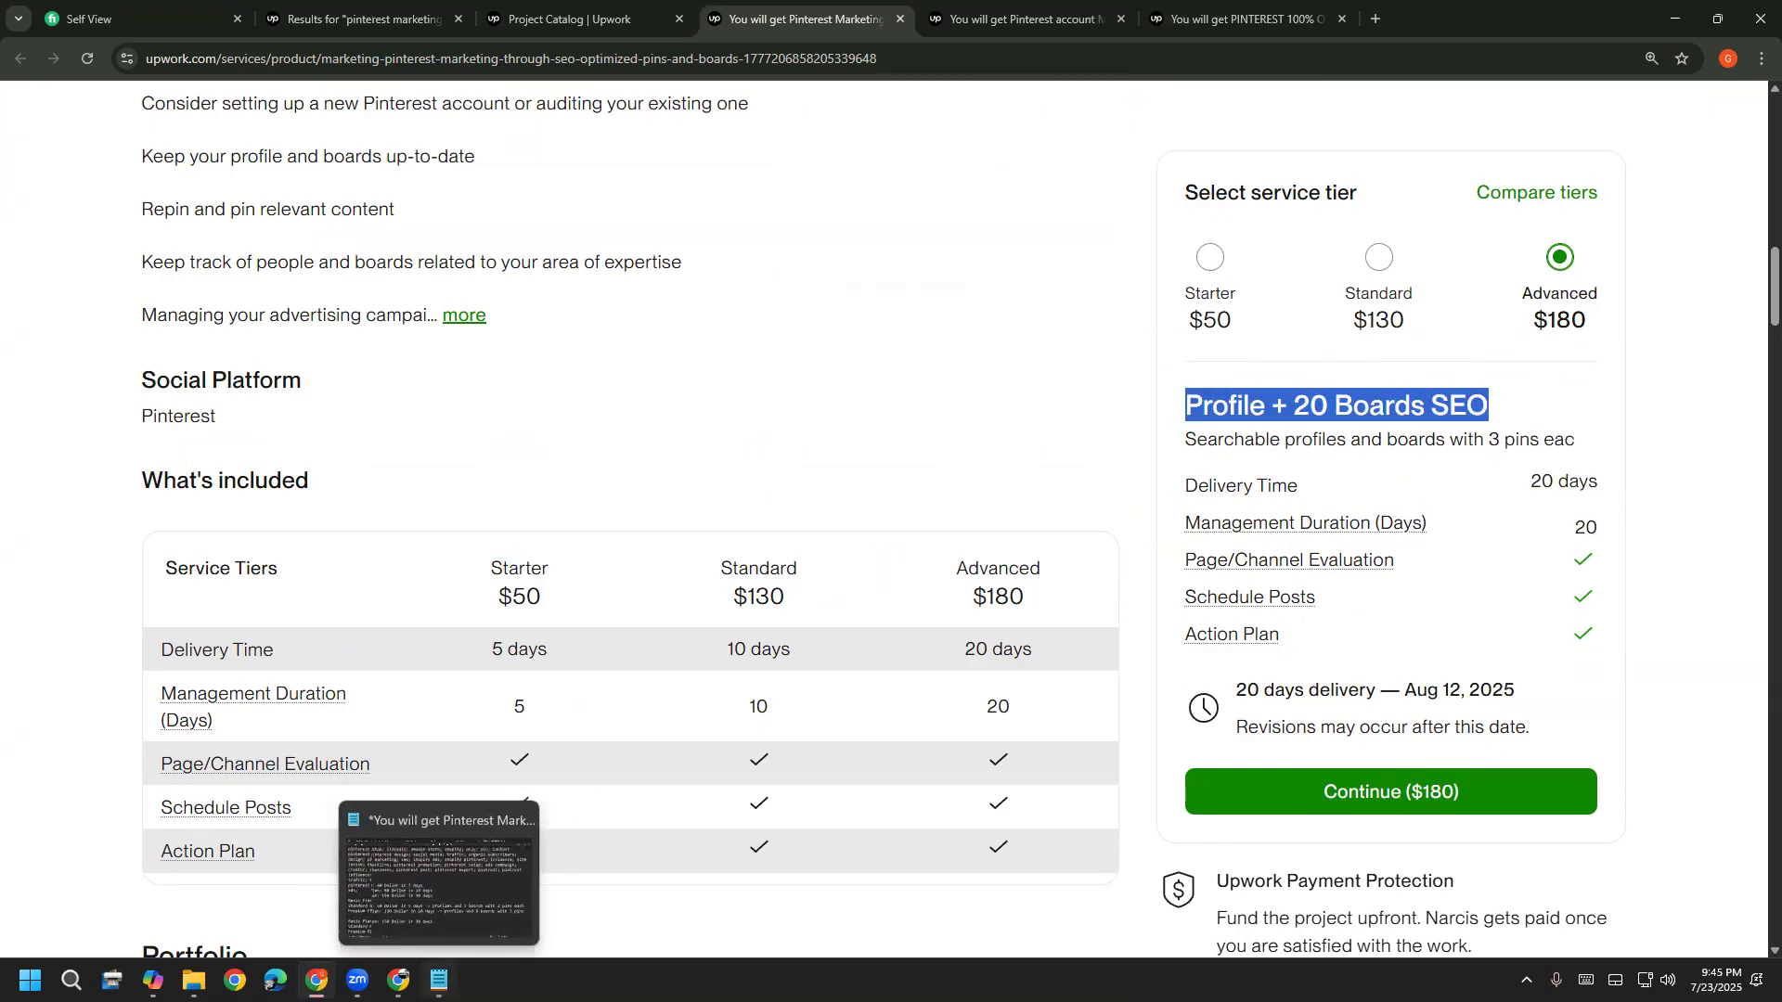
{"action": "left_click", "coordinate": [454, 924]}
{"action": "left_click", "coordinate": [642, 741]}
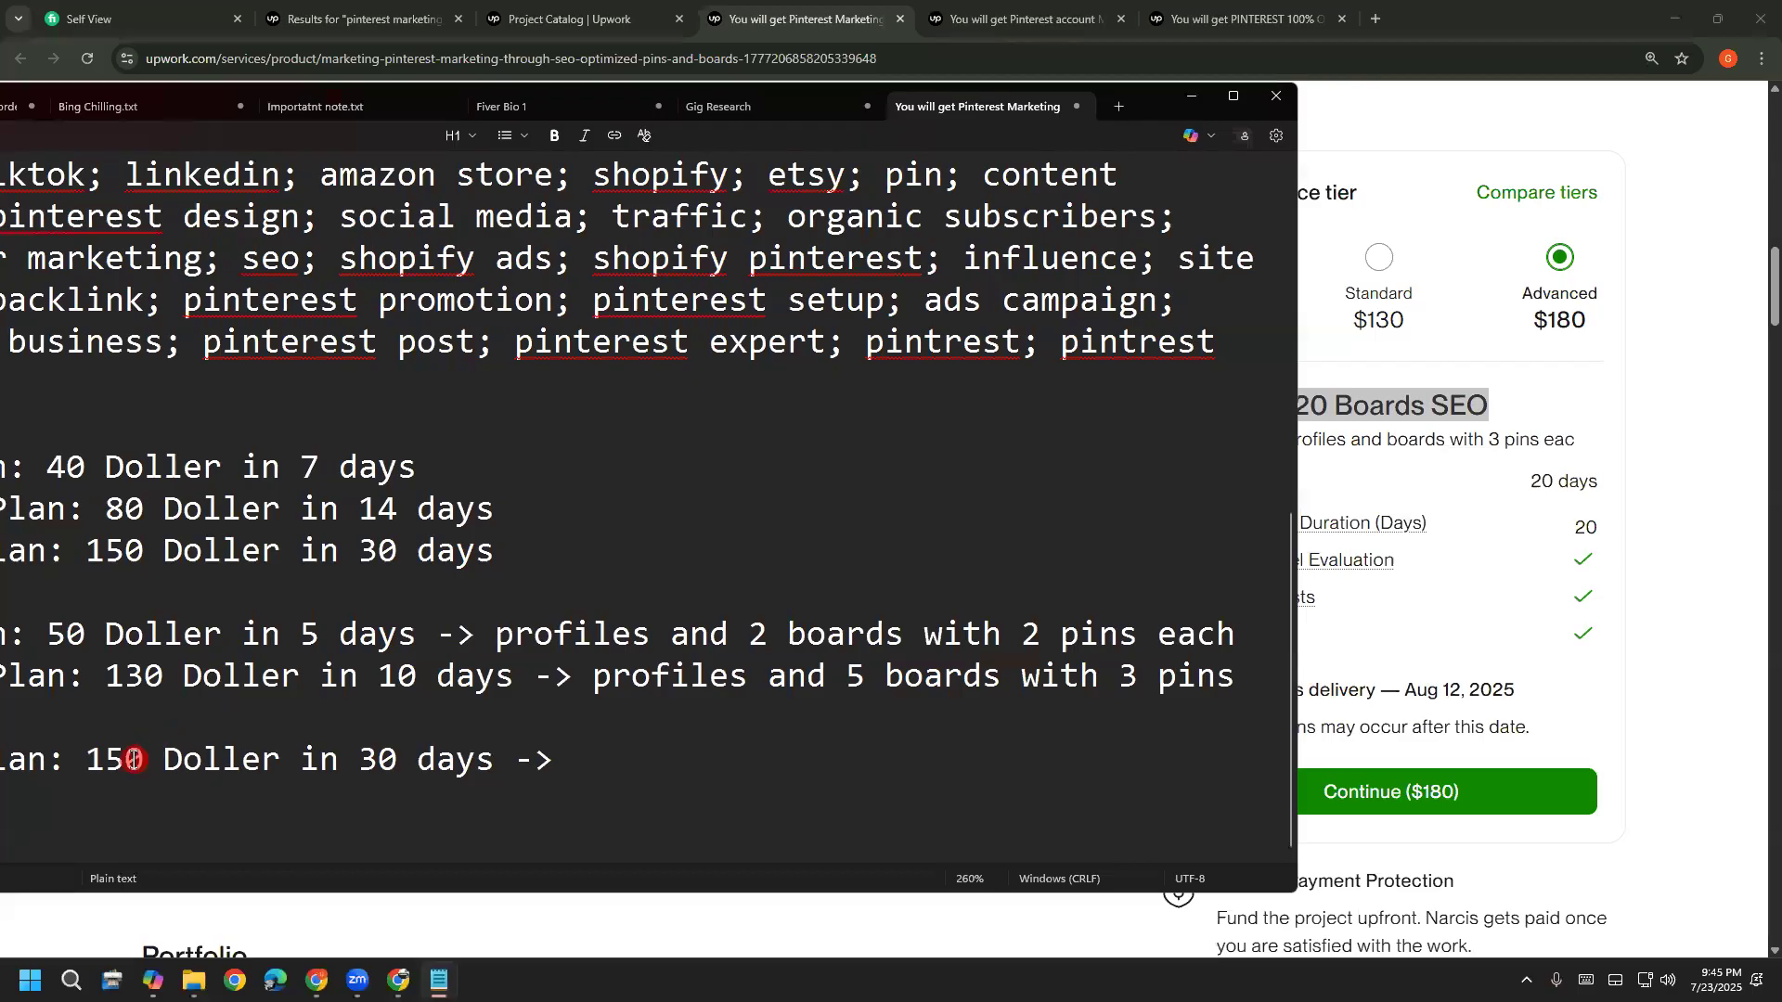
{"action": "key", "text": "BackSpace"}
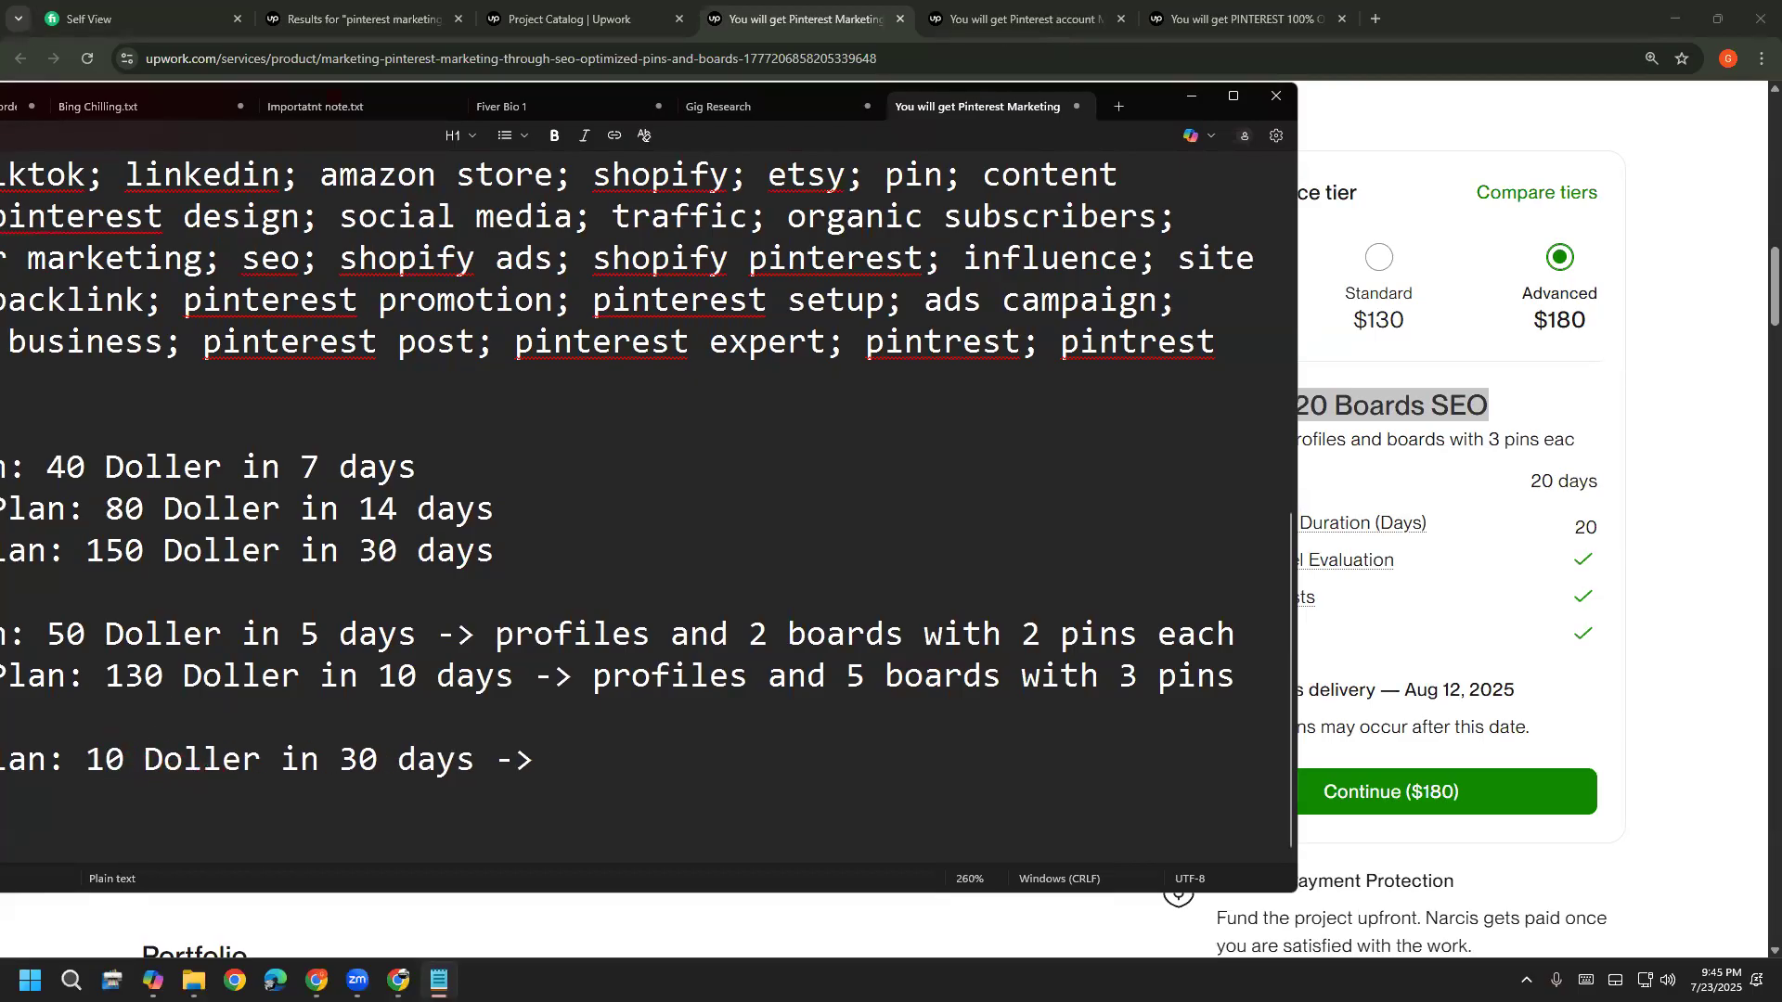
{"action": "type", "text": "8"}
{"action": "left_click", "coordinate": [620, 752]}
{"action": "key", "text": "ctrl+v"}
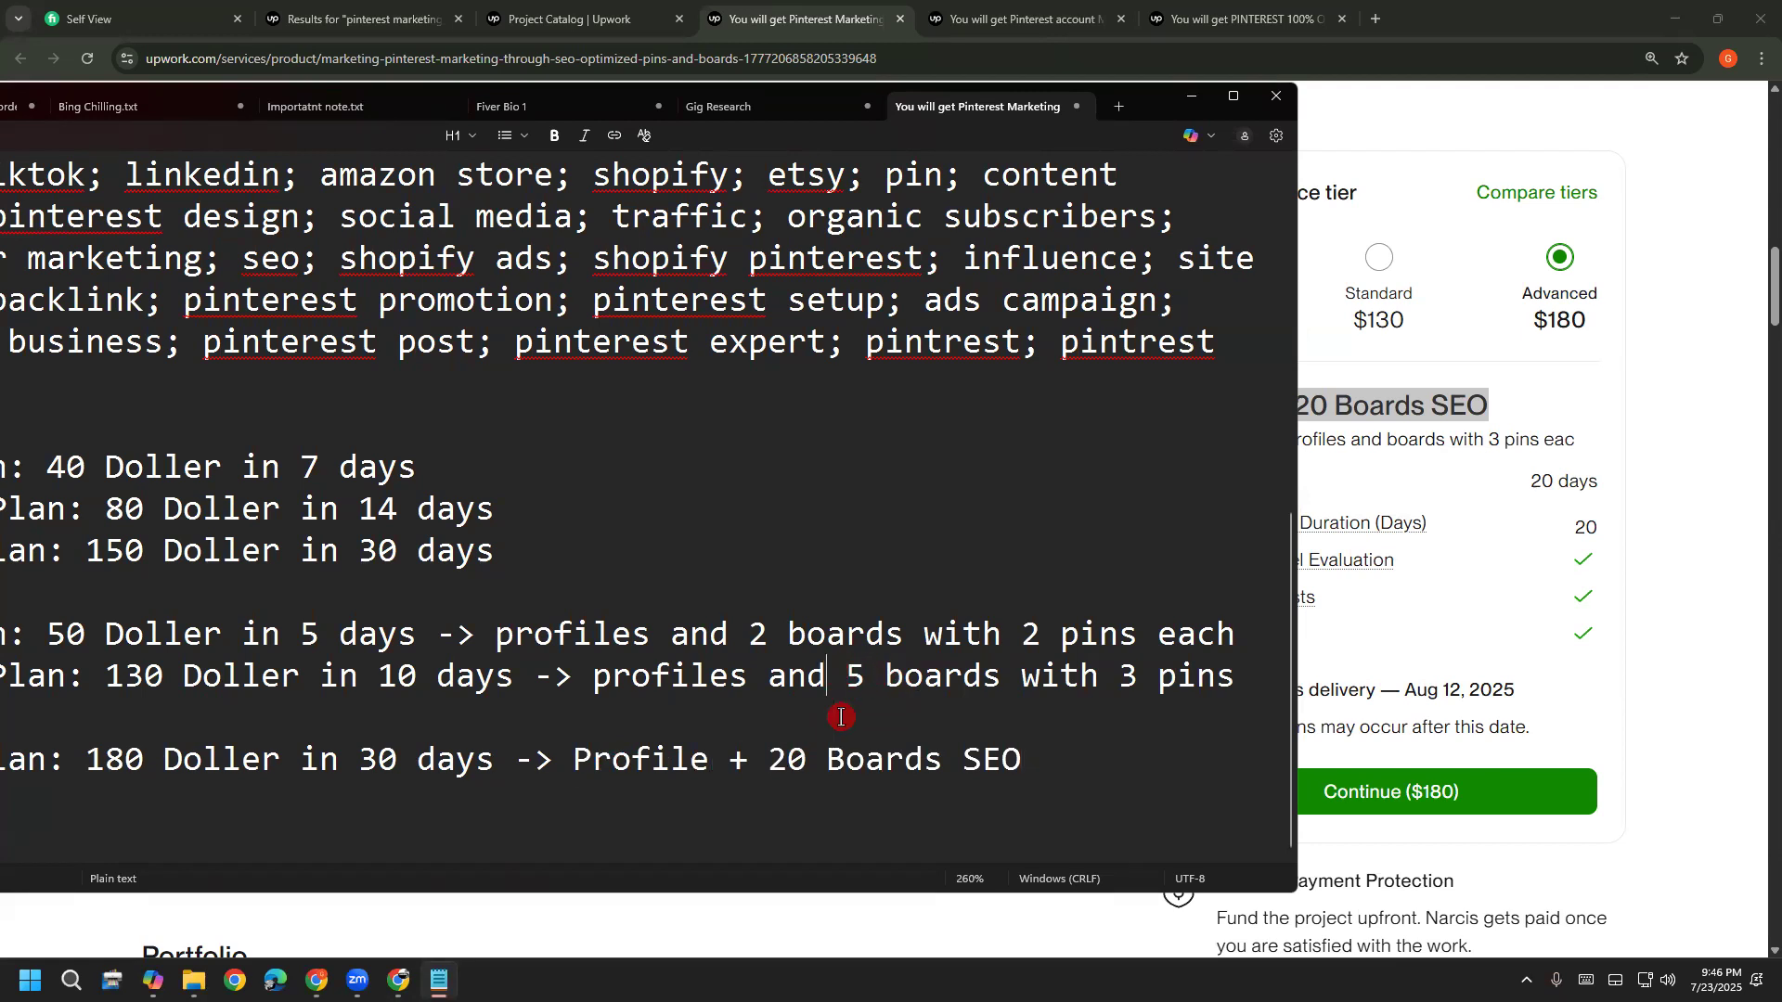
{"action": "left_click", "coordinate": [828, 676]}
{"action": "key", "text": "BackSpace"}
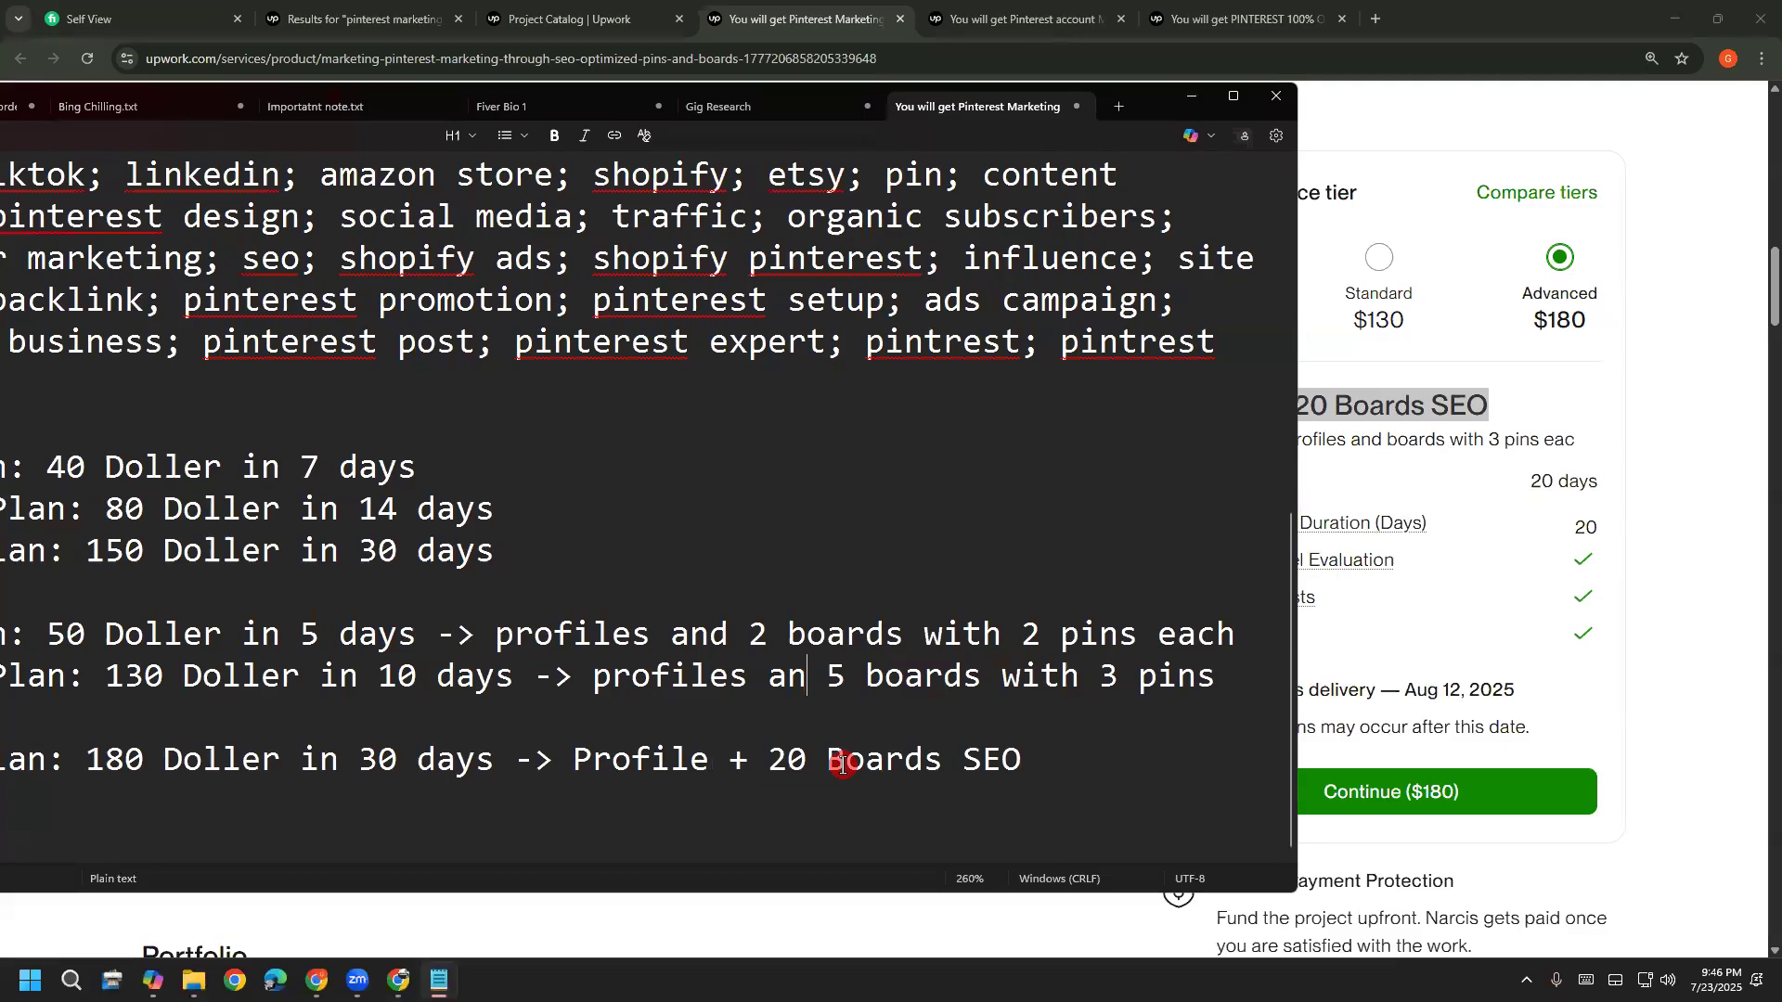
{"action": "type", "text": "d"}
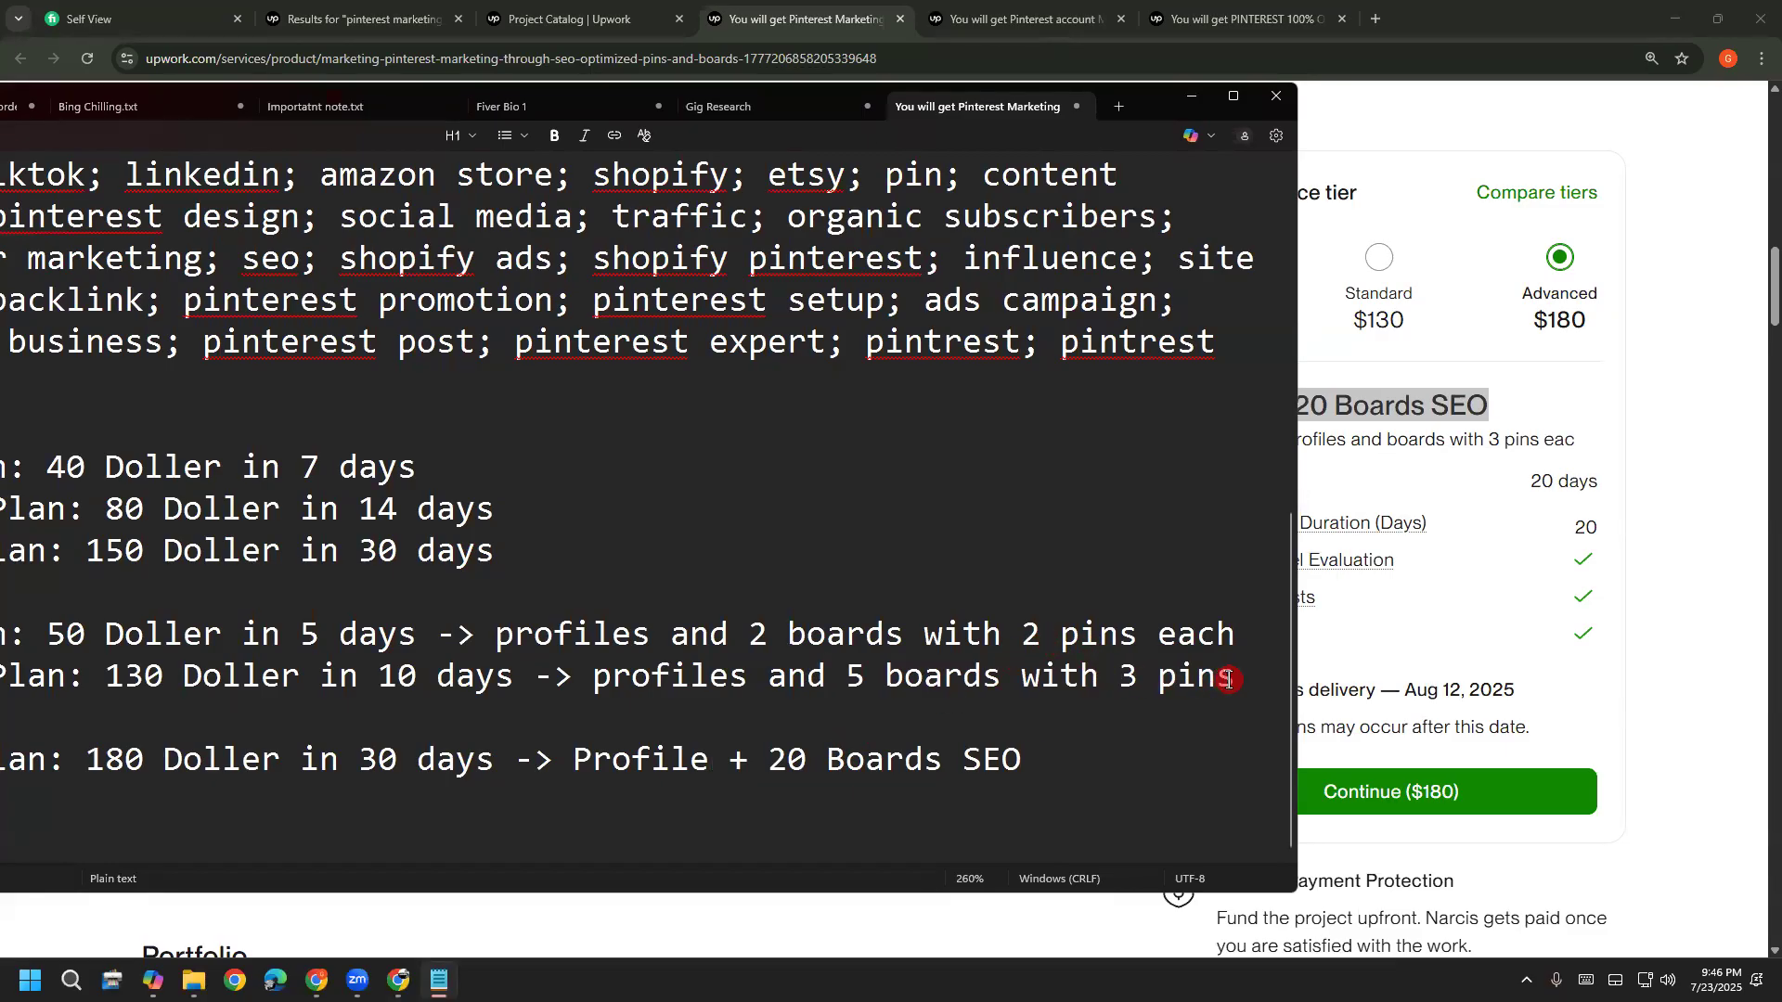
Copy "with 3 pins" from the 130 Doller line, keeping the original, and insert it before "SEO" in the 180 Doller line
{"action": "left_click_drag", "start_coordinate": [1232, 683], "coordinate": [1021, 682]}
{"action": "key", "text": "BackSpace"}
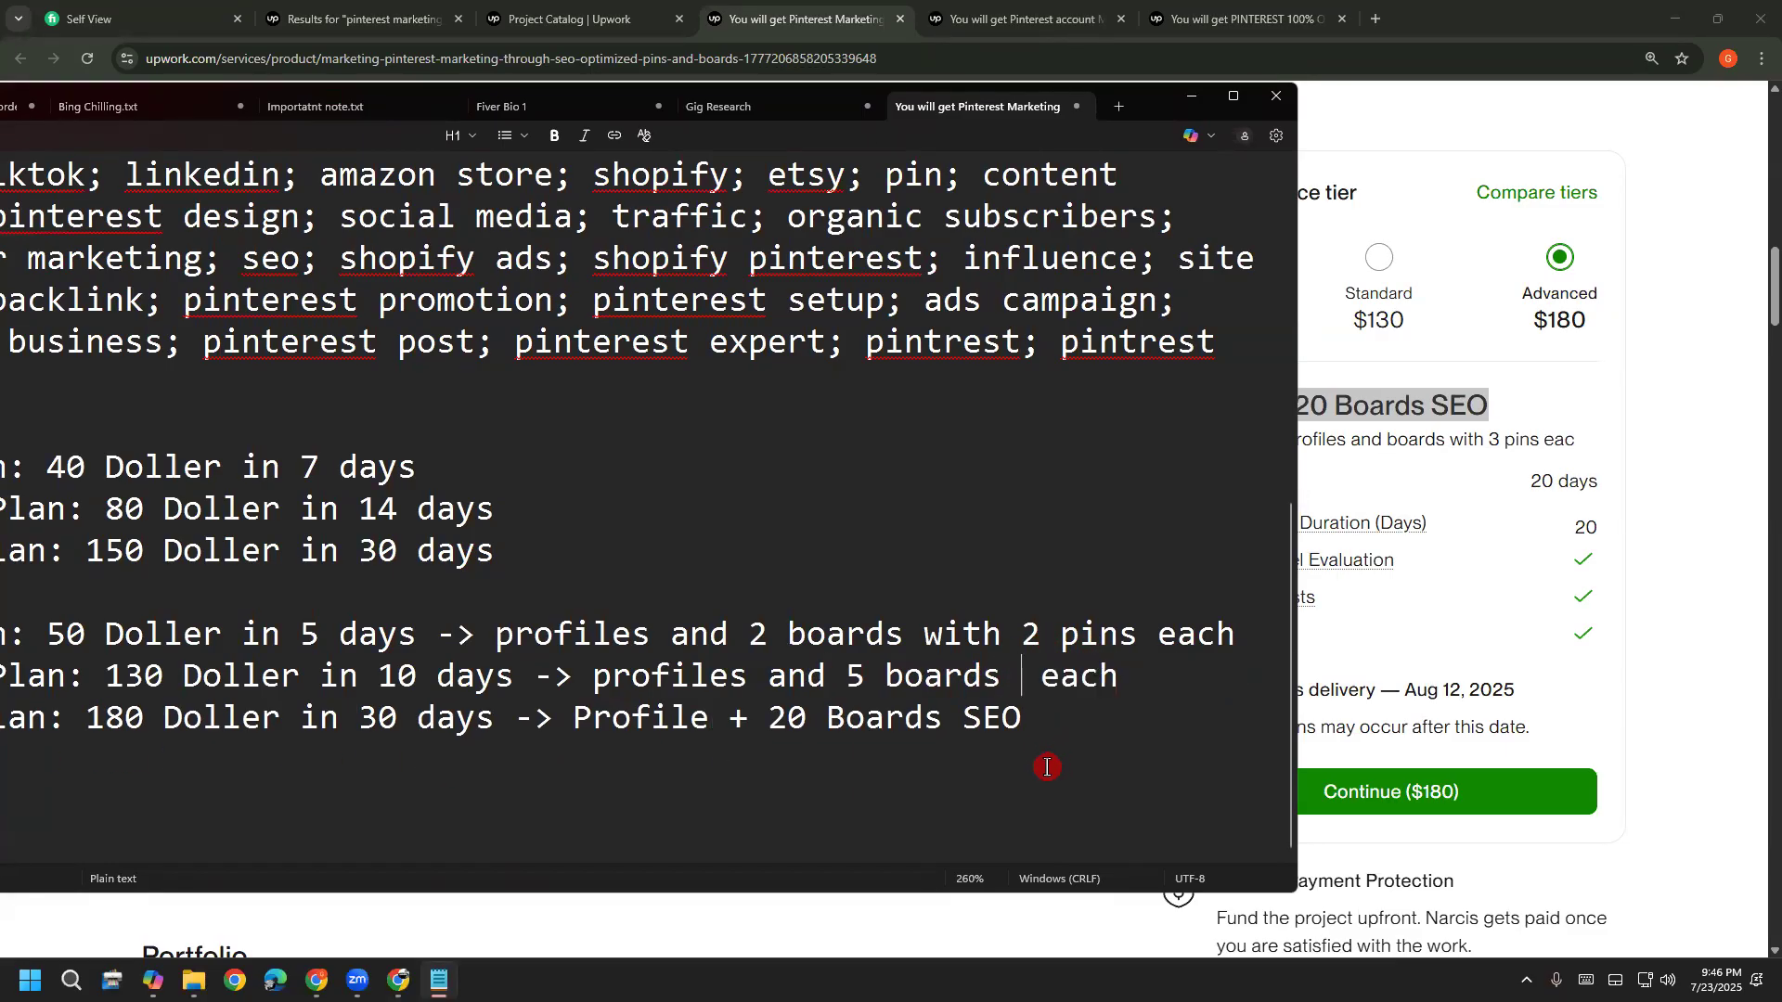
{"action": "key", "text": "ctrl+z"}
{"action": "left_click", "coordinate": [965, 760]}
{"action": "key", "text": "ctrl+v"}
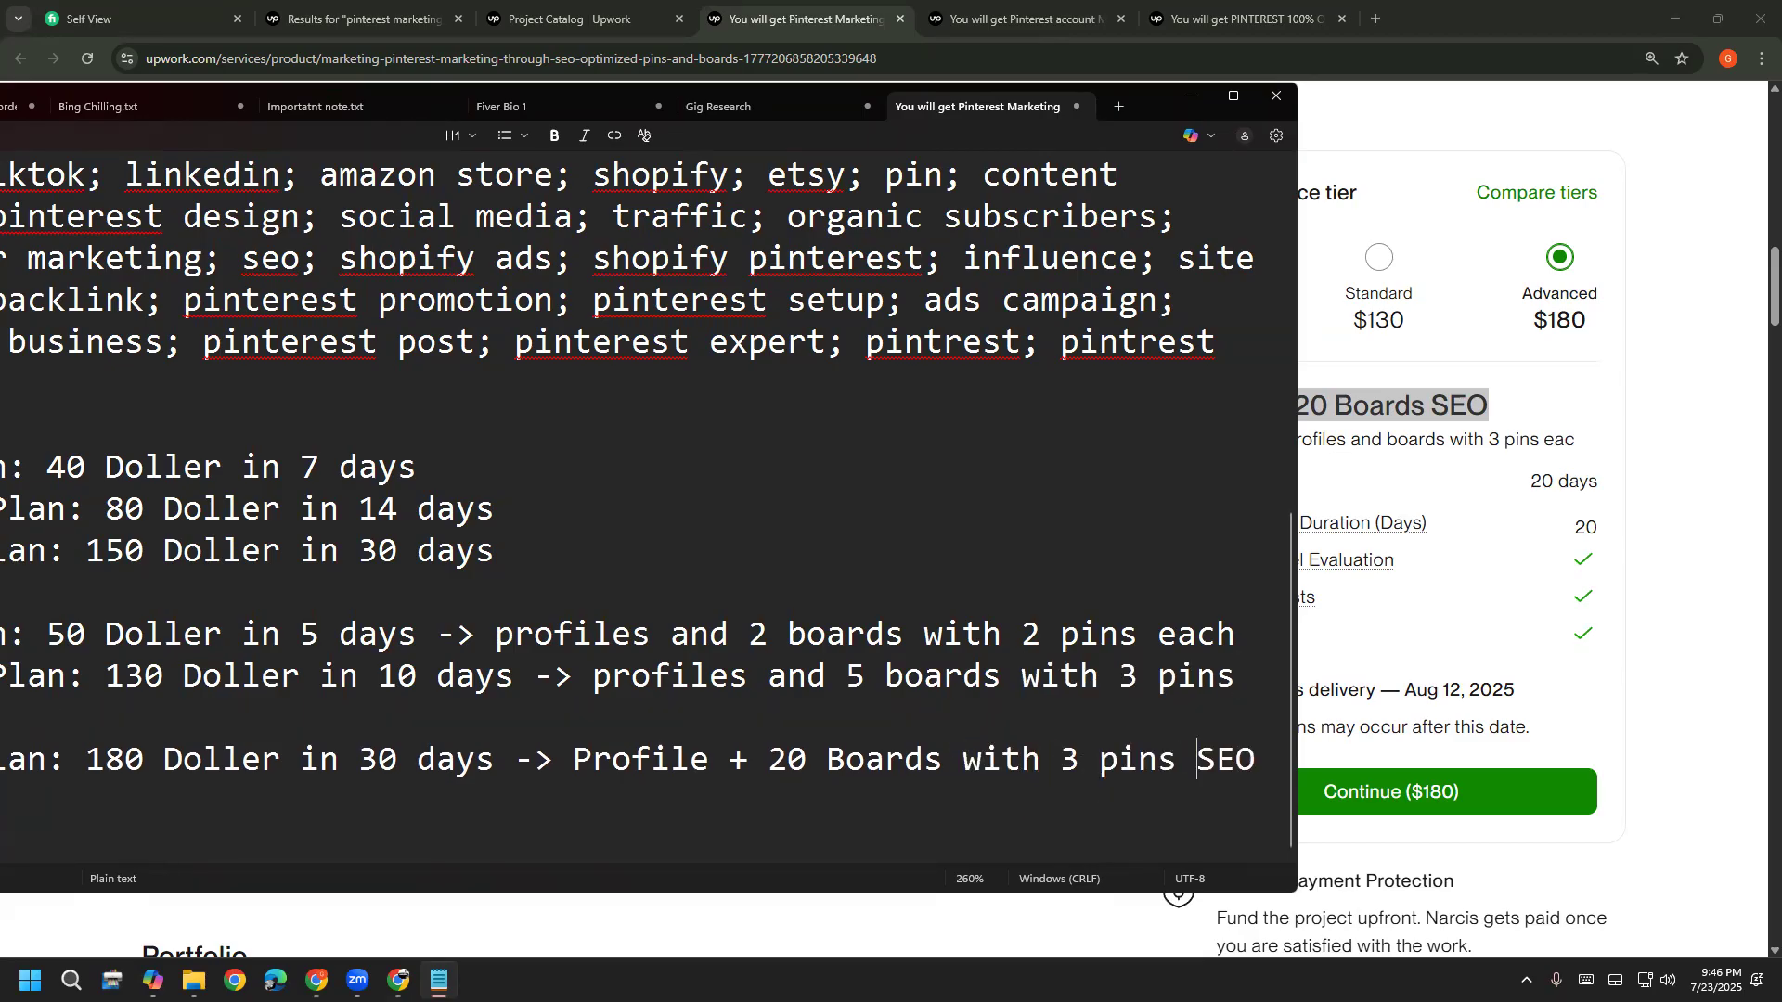
Reword the end of the 180 Doller Premium Plan note to "with 3 SEO pins" and maximize the notes window
{"action": "left_click_drag", "start_coordinate": [1261, 759], "coordinate": [1177, 759]}
{"action": "key", "text": "BackSpace"}
{"action": "left_click", "coordinate": [1085, 757]}
{"action": "type", "text": "SEO"}
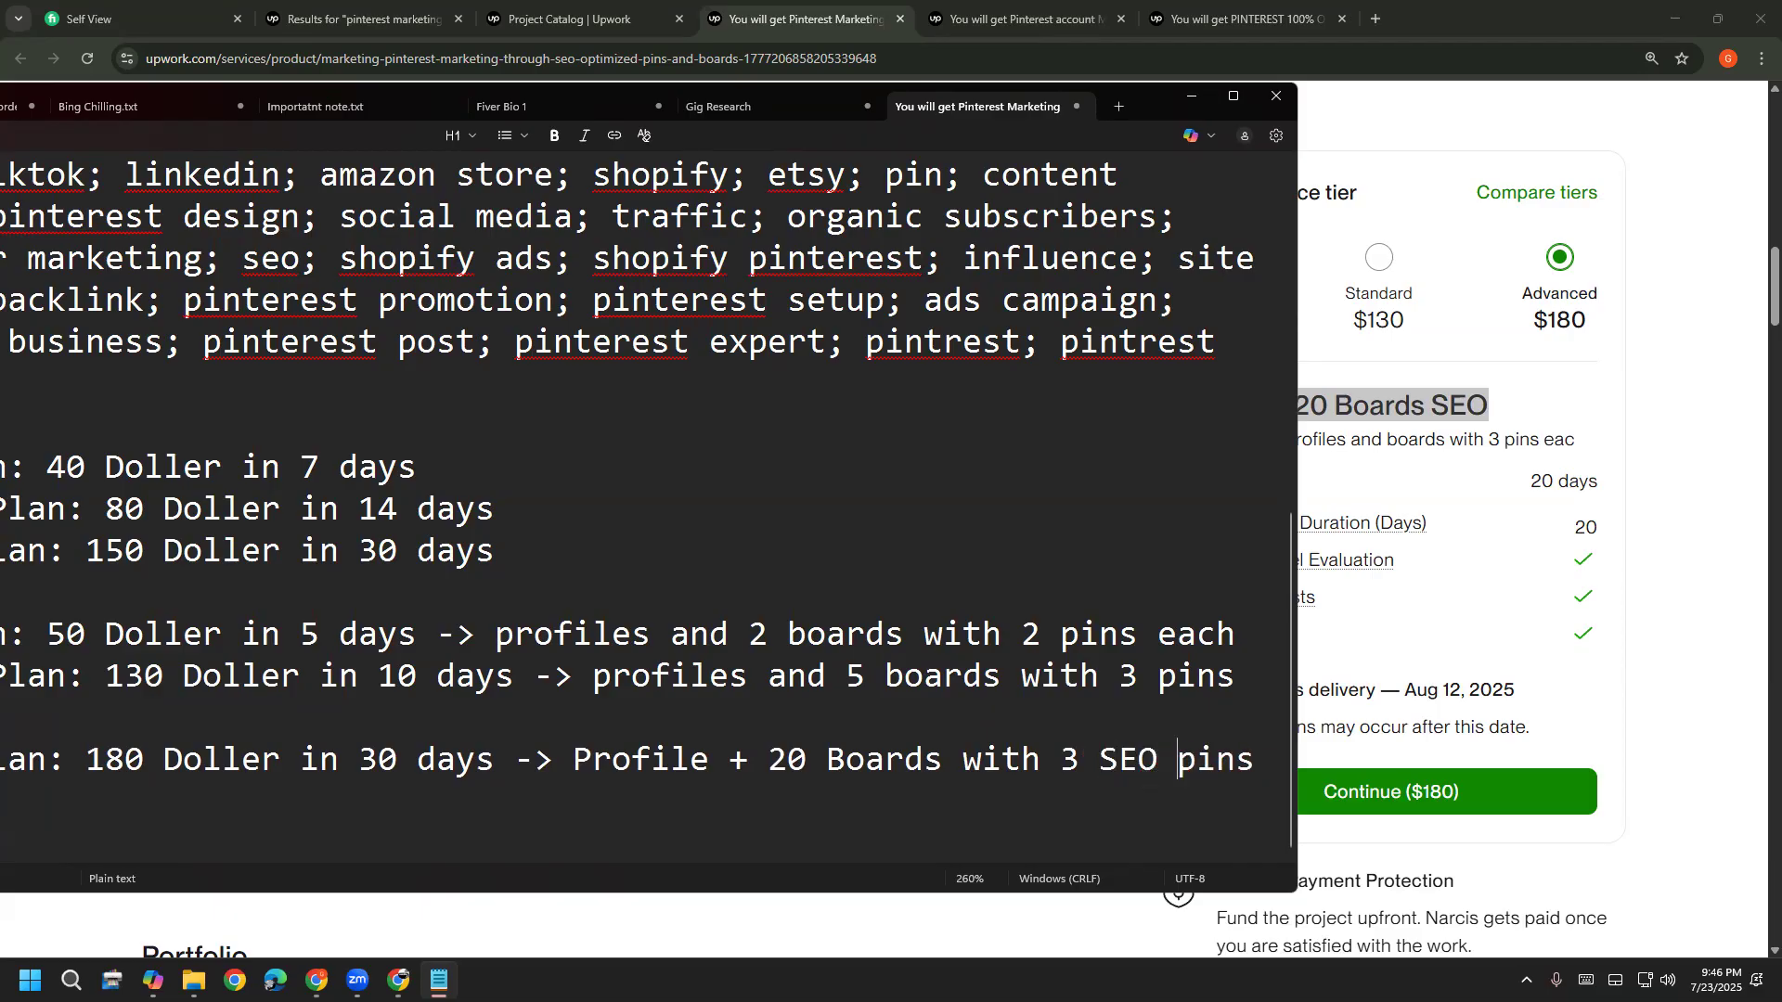
{"action": "left_click", "coordinate": [1233, 95]}
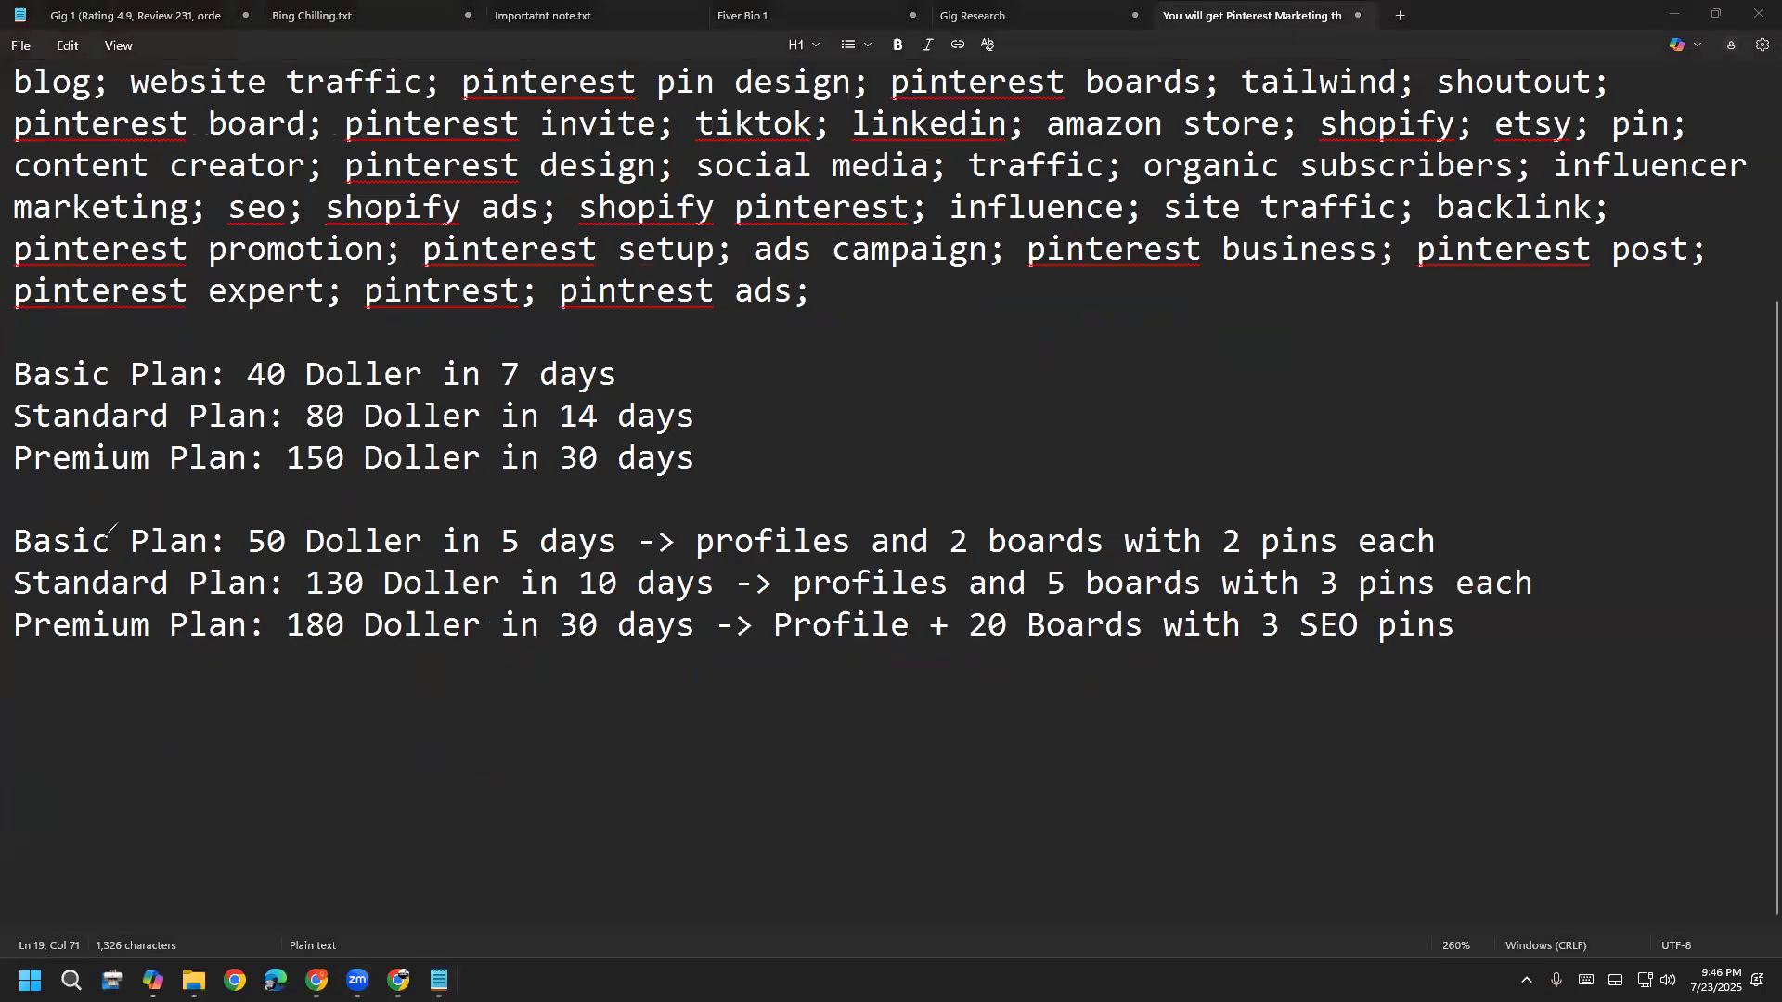
{"action": "mouse_move", "coordinate": [399, 508]}
{"action": "left_mouse_down"}
{"action": "mouse_move", "coordinate": [1476, 508]}
{"action": "mouse_move", "coordinate": [1105, 729]}
{"action": "mouse_move", "coordinate": [79, 625]}
{"action": "left_mouse_up"}
{"action": "mouse_move", "coordinate": [1037, 466]}
{"action": "left_mouse_down"}
{"action": "mouse_move", "coordinate": [966, 344]}
{"action": "mouse_move", "coordinate": [1064, 513]}
{"action": "left_mouse_up"}
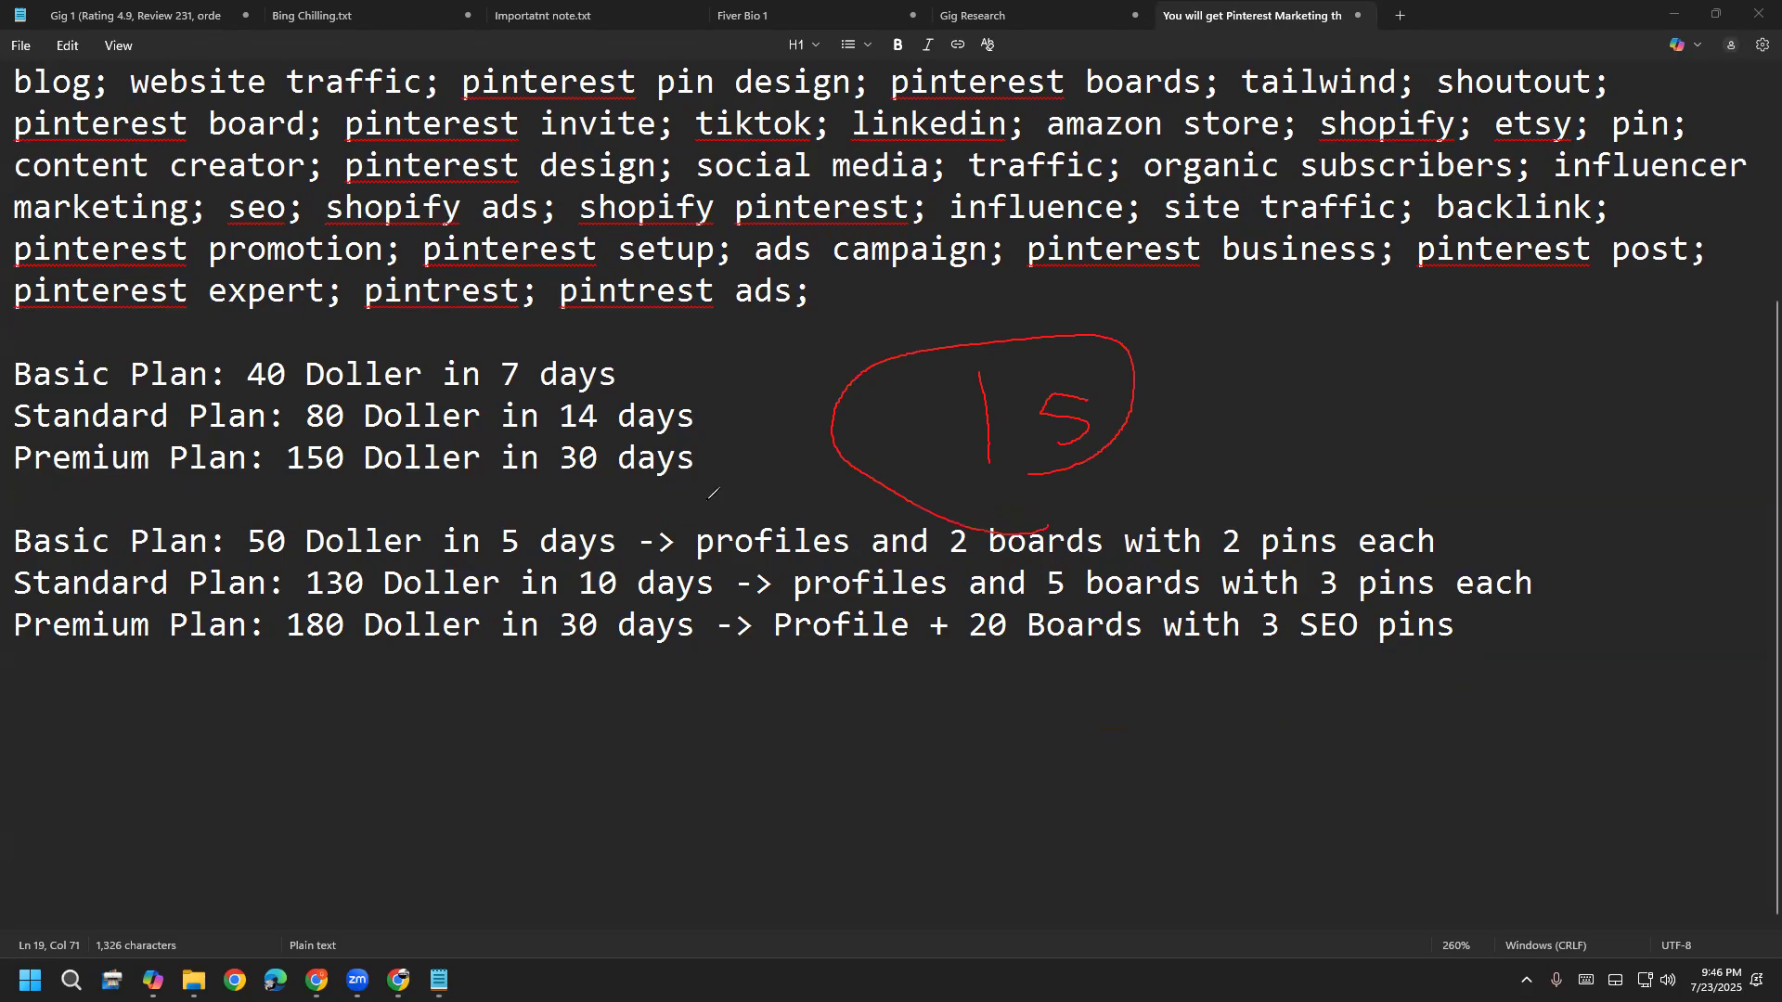
{"action": "left_click_drag", "start_coordinate": [436, 509], "coordinate": [573, 650]}
{"action": "left_click_drag", "start_coordinate": [595, 531], "coordinate": [844, 461]}
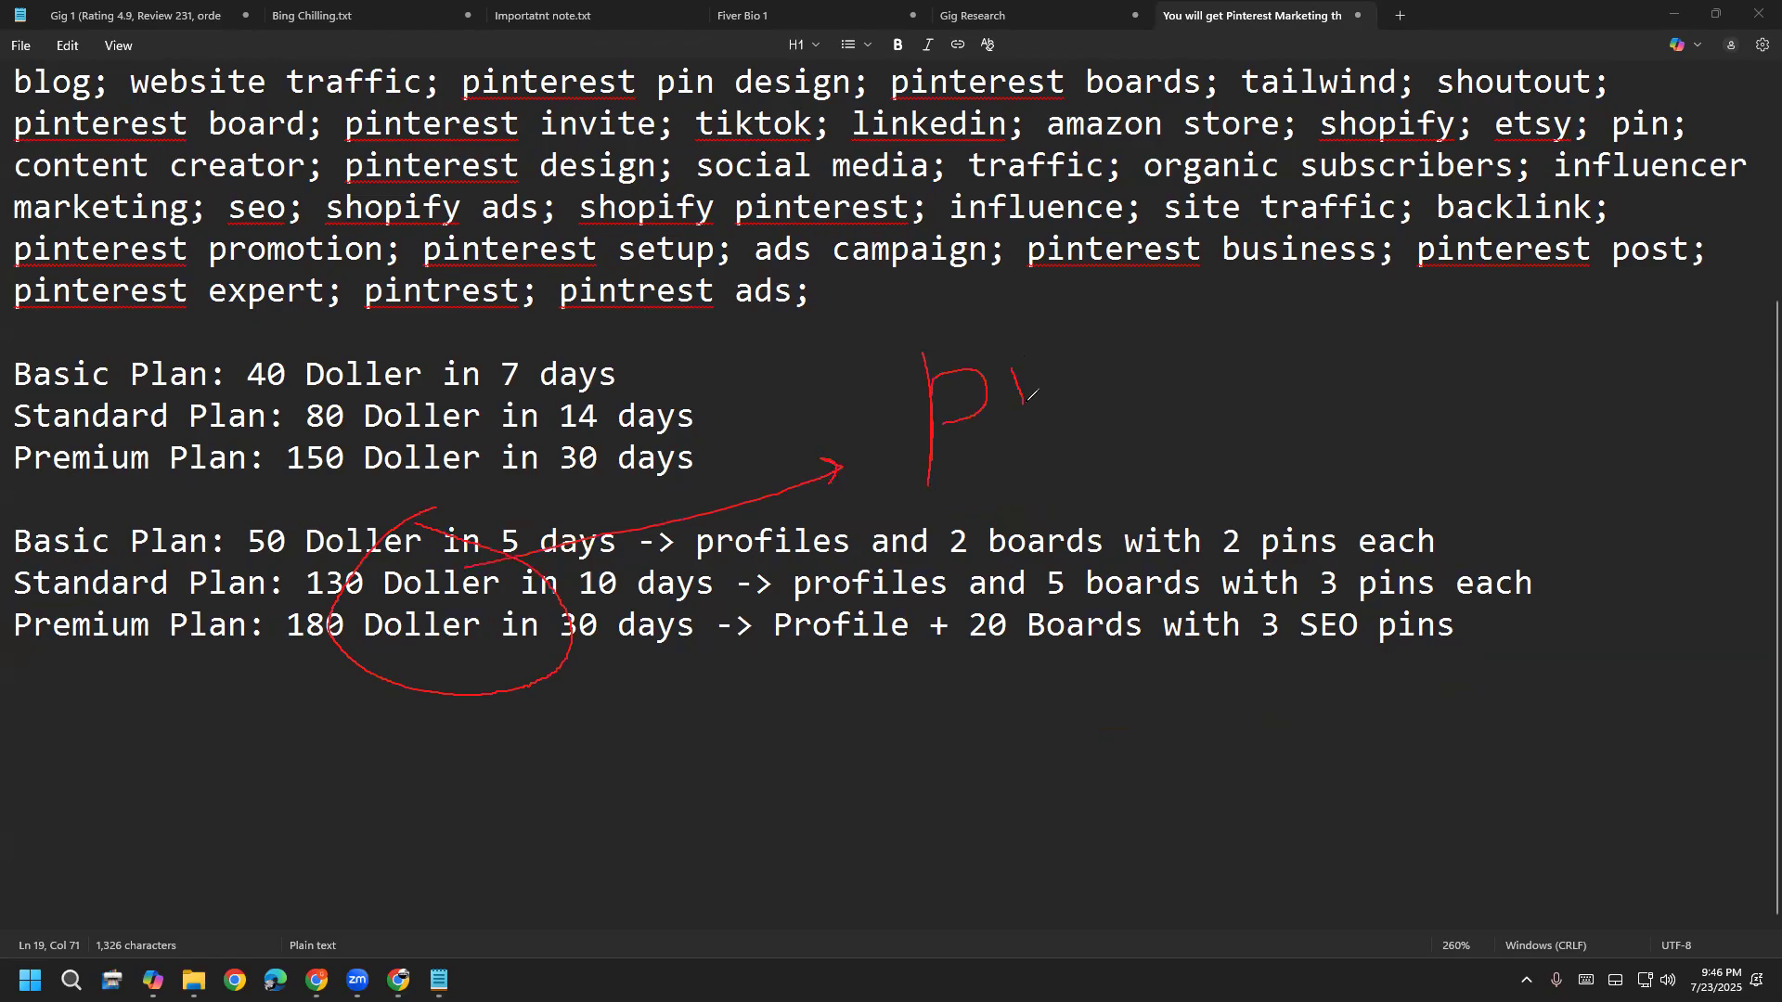
{"action": "left_click_drag", "start_coordinate": [1044, 336], "coordinate": [1088, 339]}
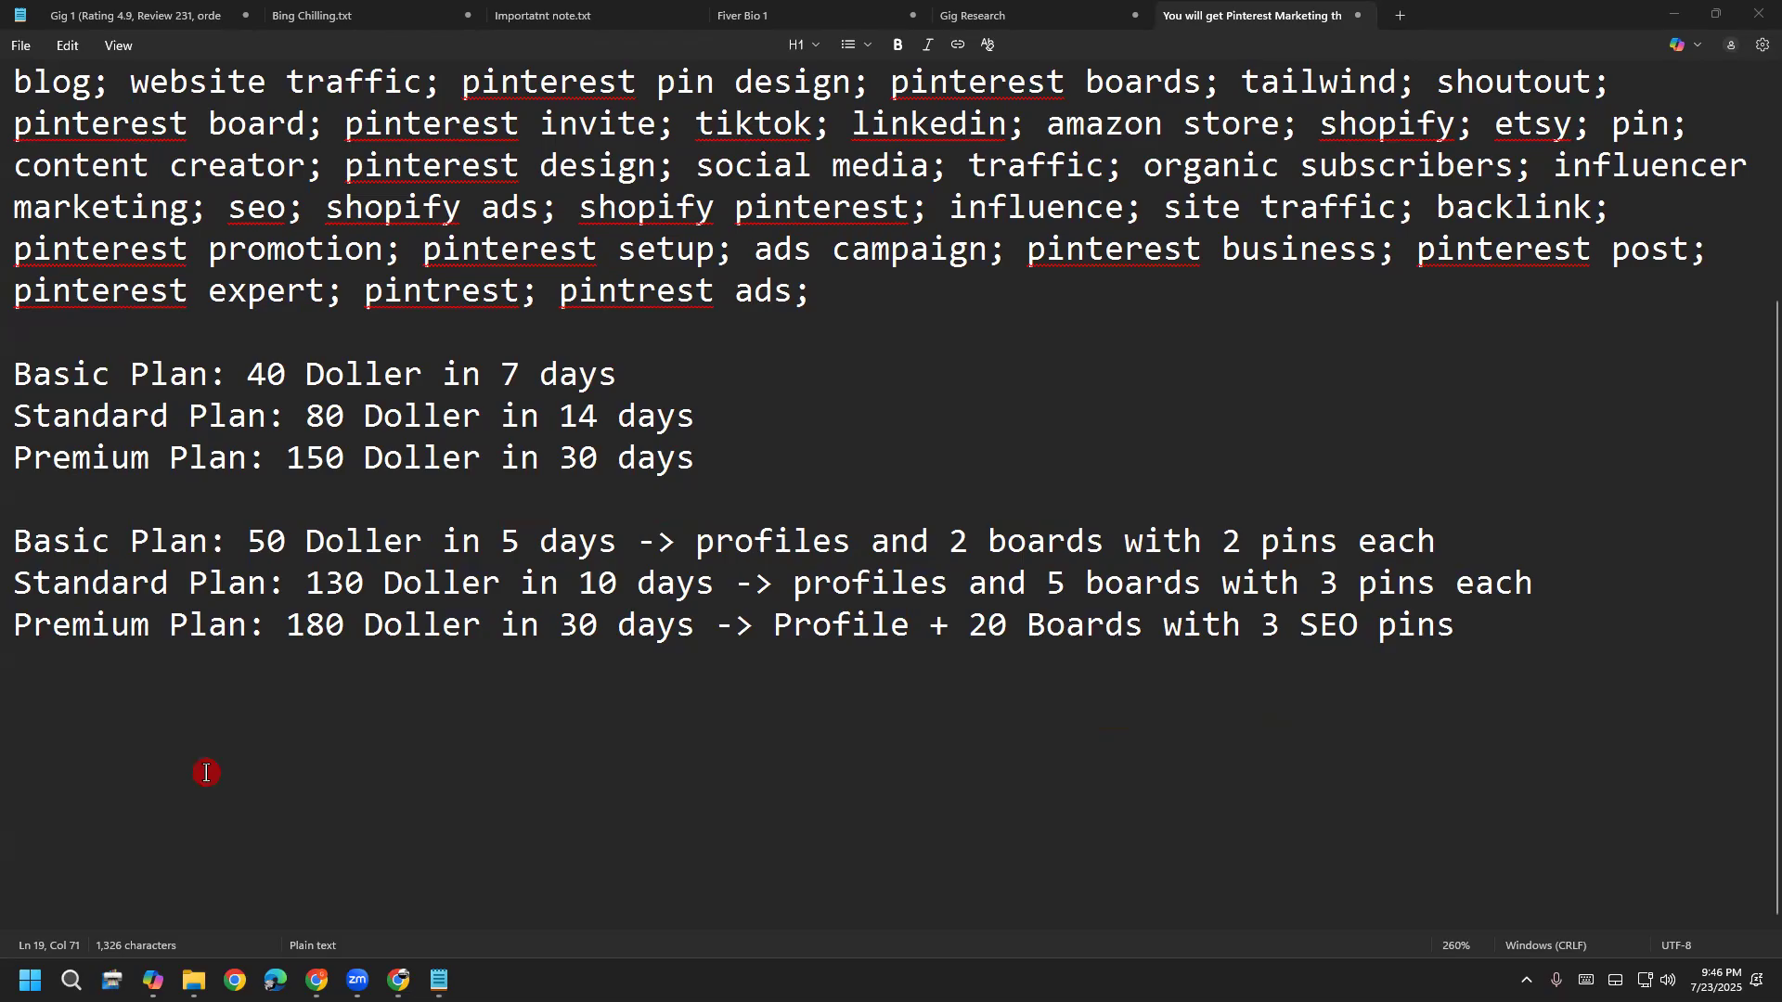
Switch to Chrome, open the competing Pinterest account Management listing and read what its Starter tier includes
{"action": "mouse_move", "coordinate": [399, 980]}
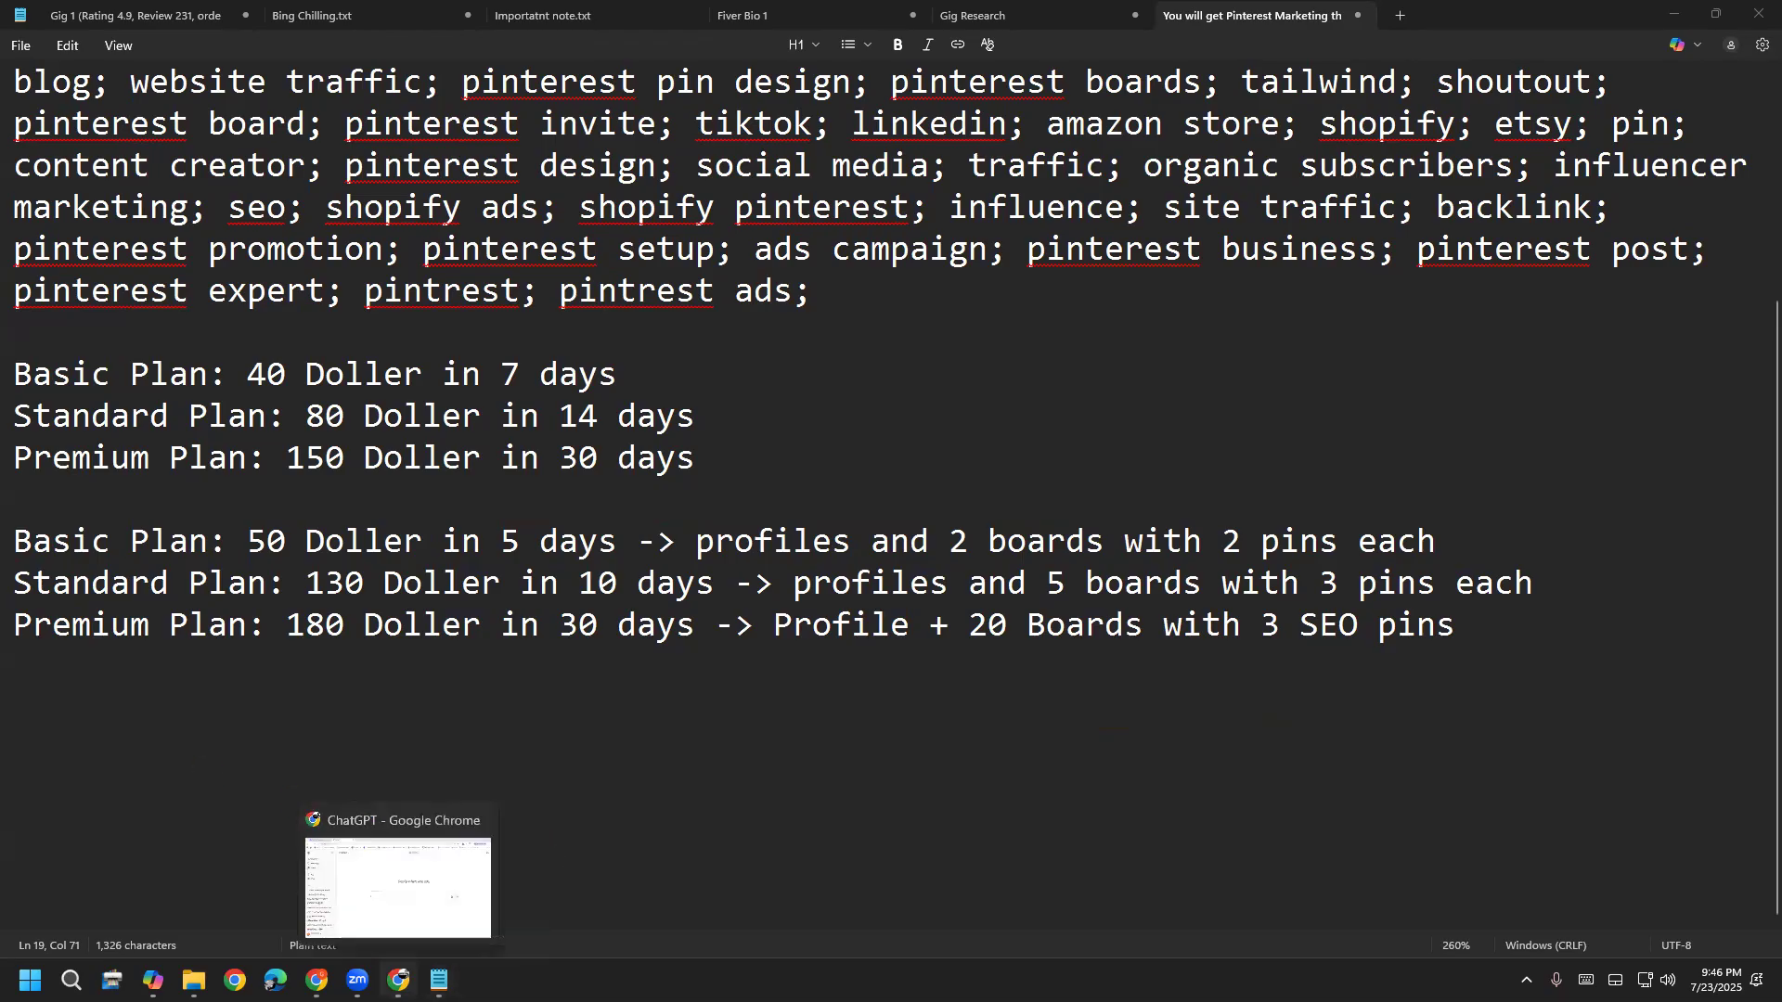
{"action": "mouse_move", "coordinate": [317, 980]}
{"action": "left_click", "coordinate": [291, 917]}
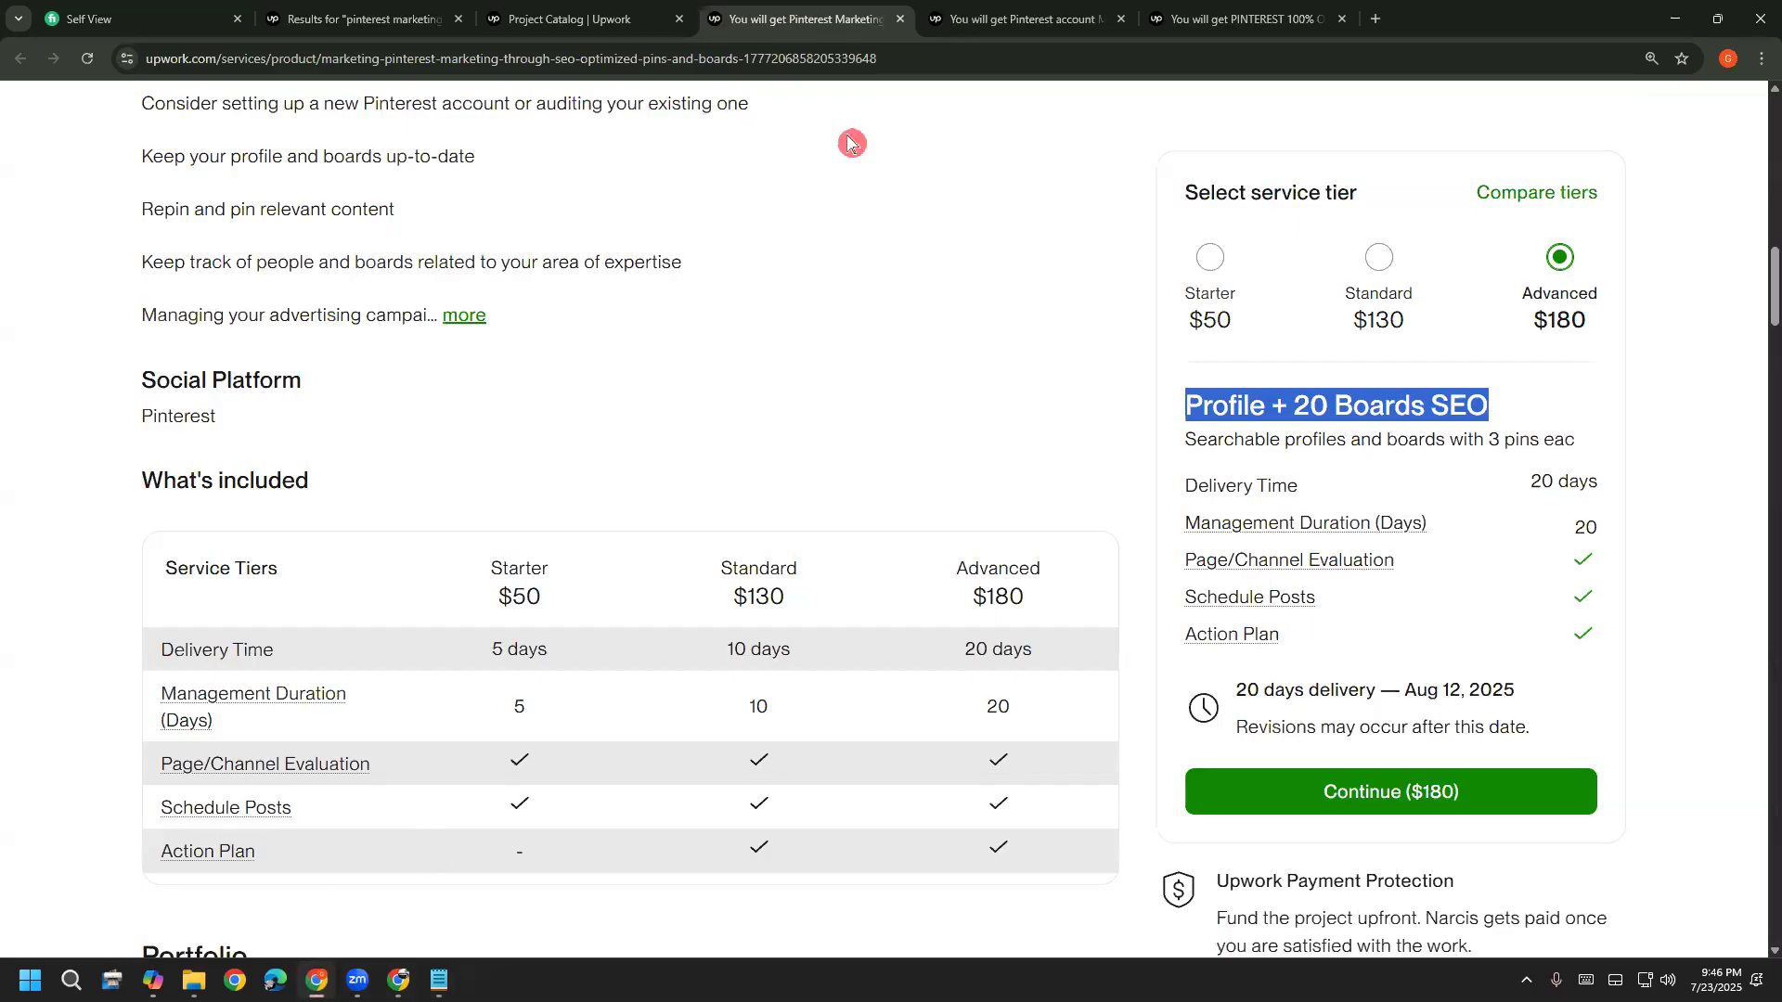
{"action": "key", "text": "ctrl+Tab"}
{"action": "left_click", "coordinate": [1134, 392]}
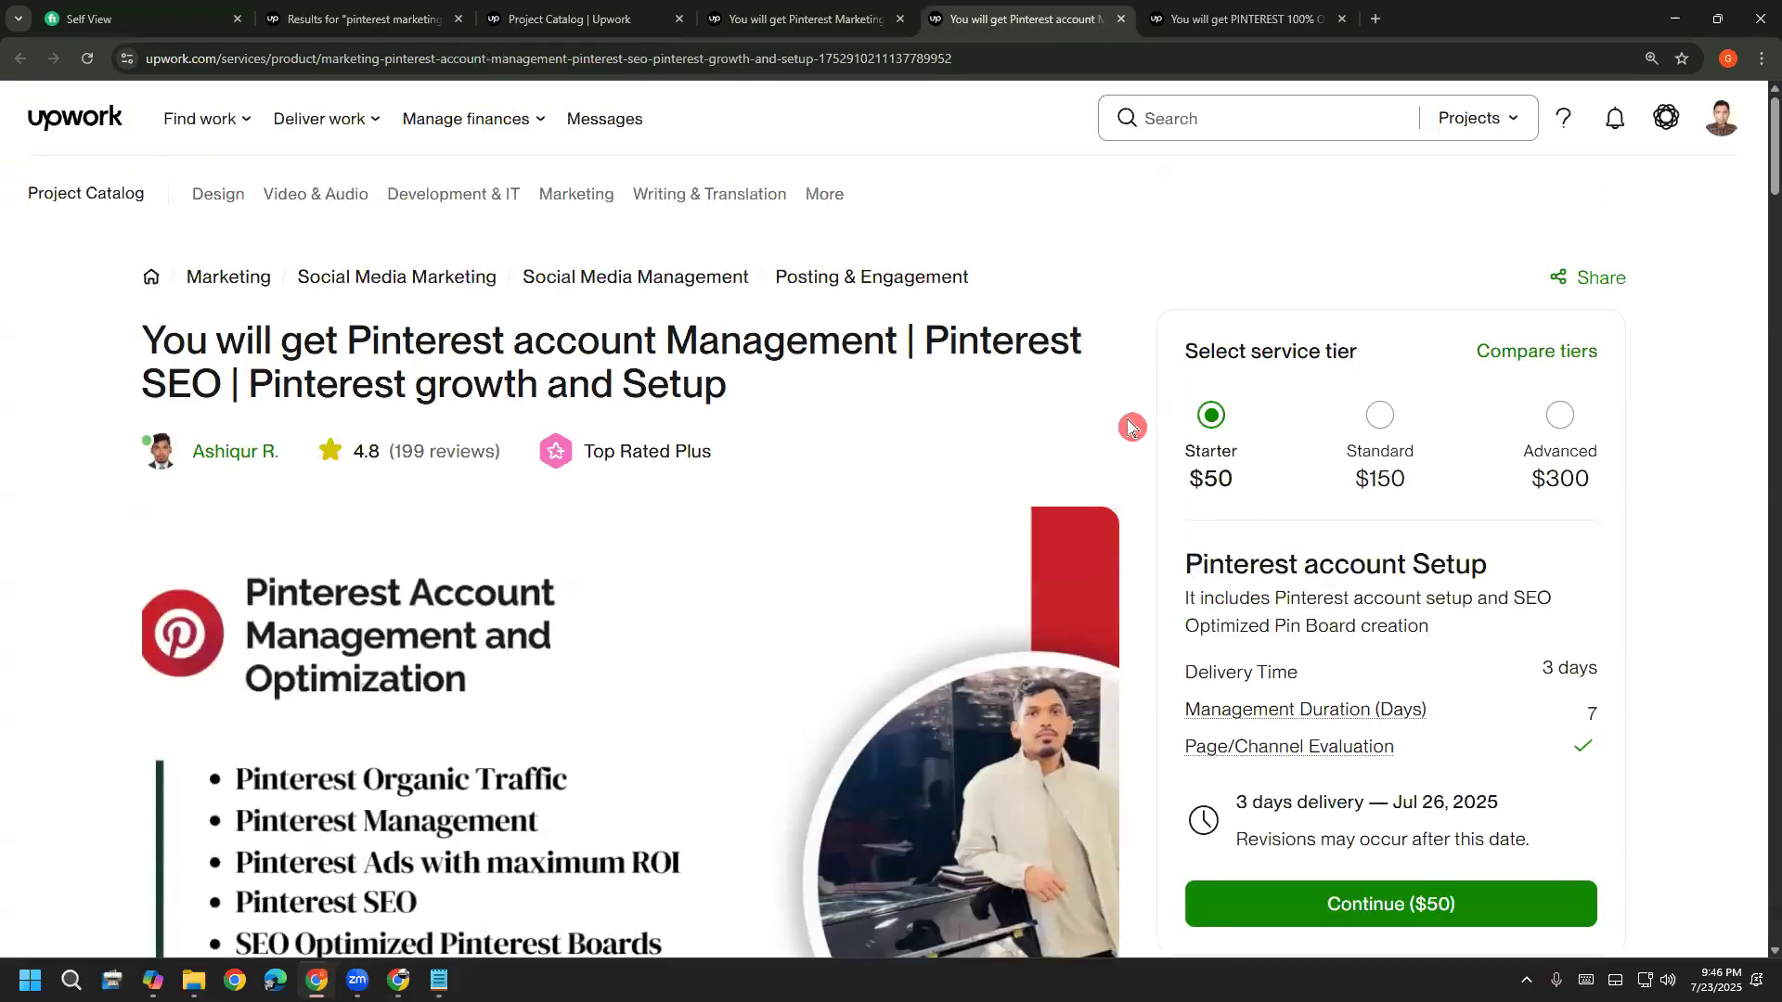
{"action": "scroll", "coordinate": [1151, 441], "scroll_direction": "down", "scroll_amount": 2}
{"action": "left_click_drag", "start_coordinate": [1153, 440], "coordinate": [1265, 459]}
{"action": "left_click", "coordinate": [1427, 471]}
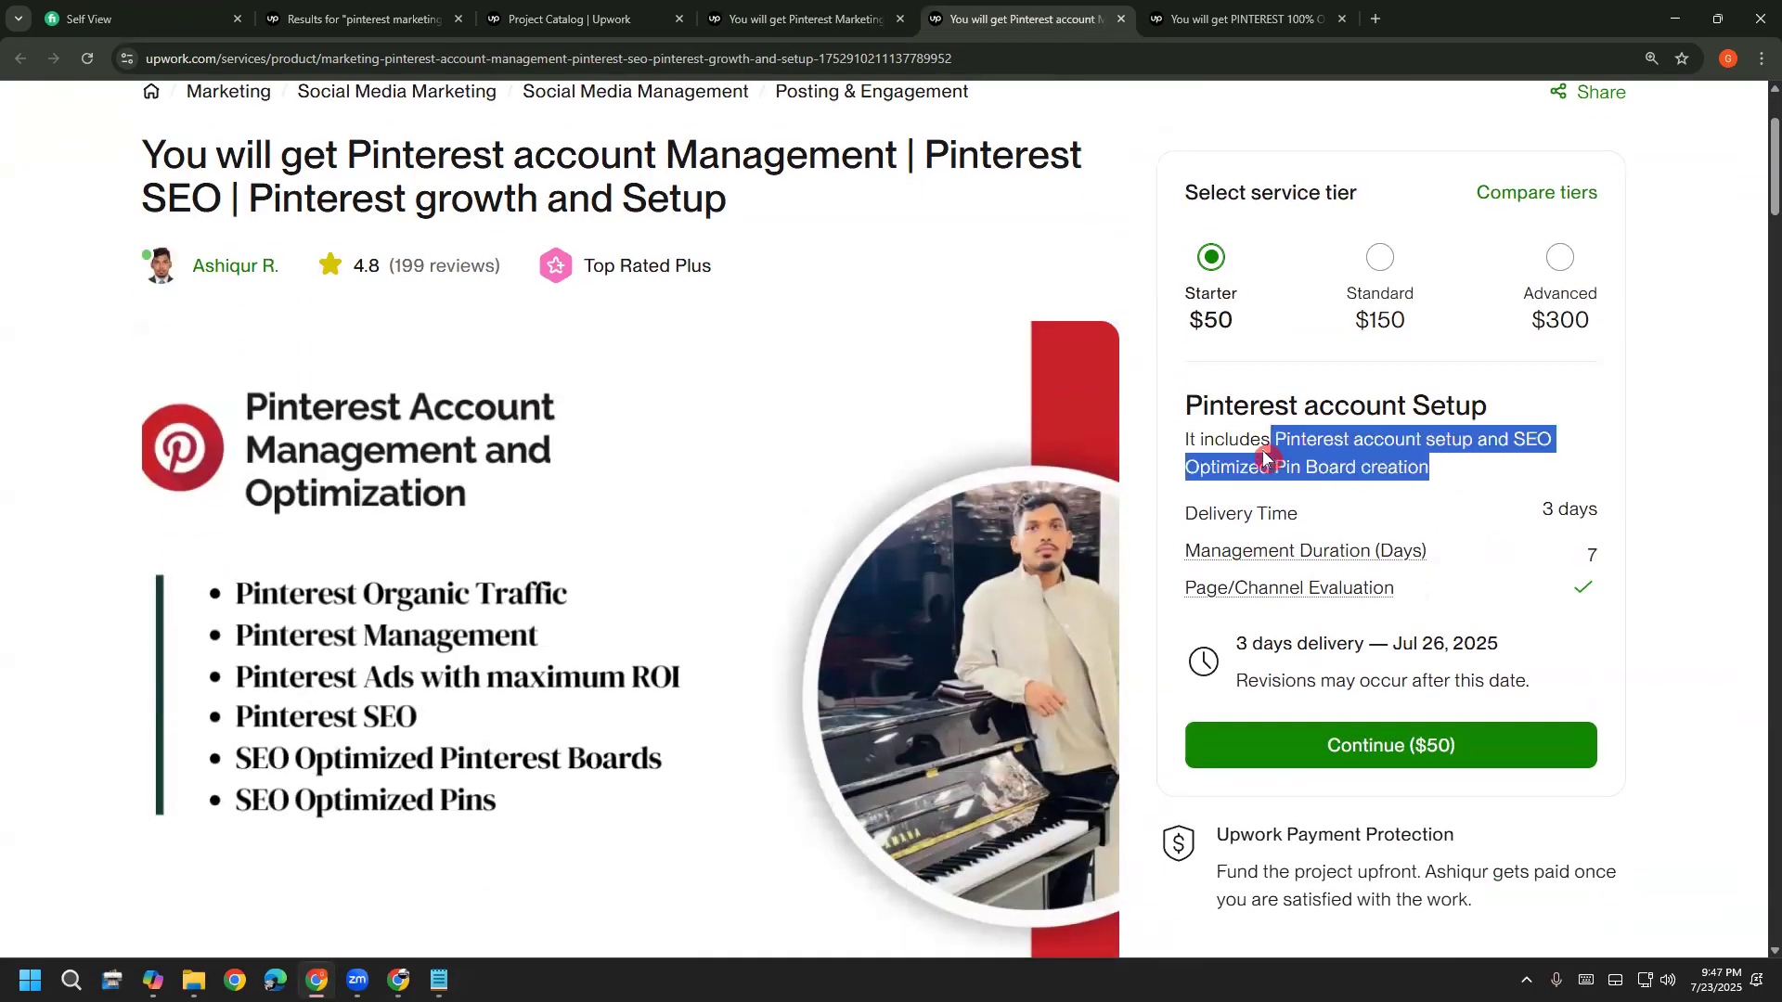
{"action": "scroll", "coordinate": [1464, 498], "scroll_direction": "down", "scroll_amount": 1}
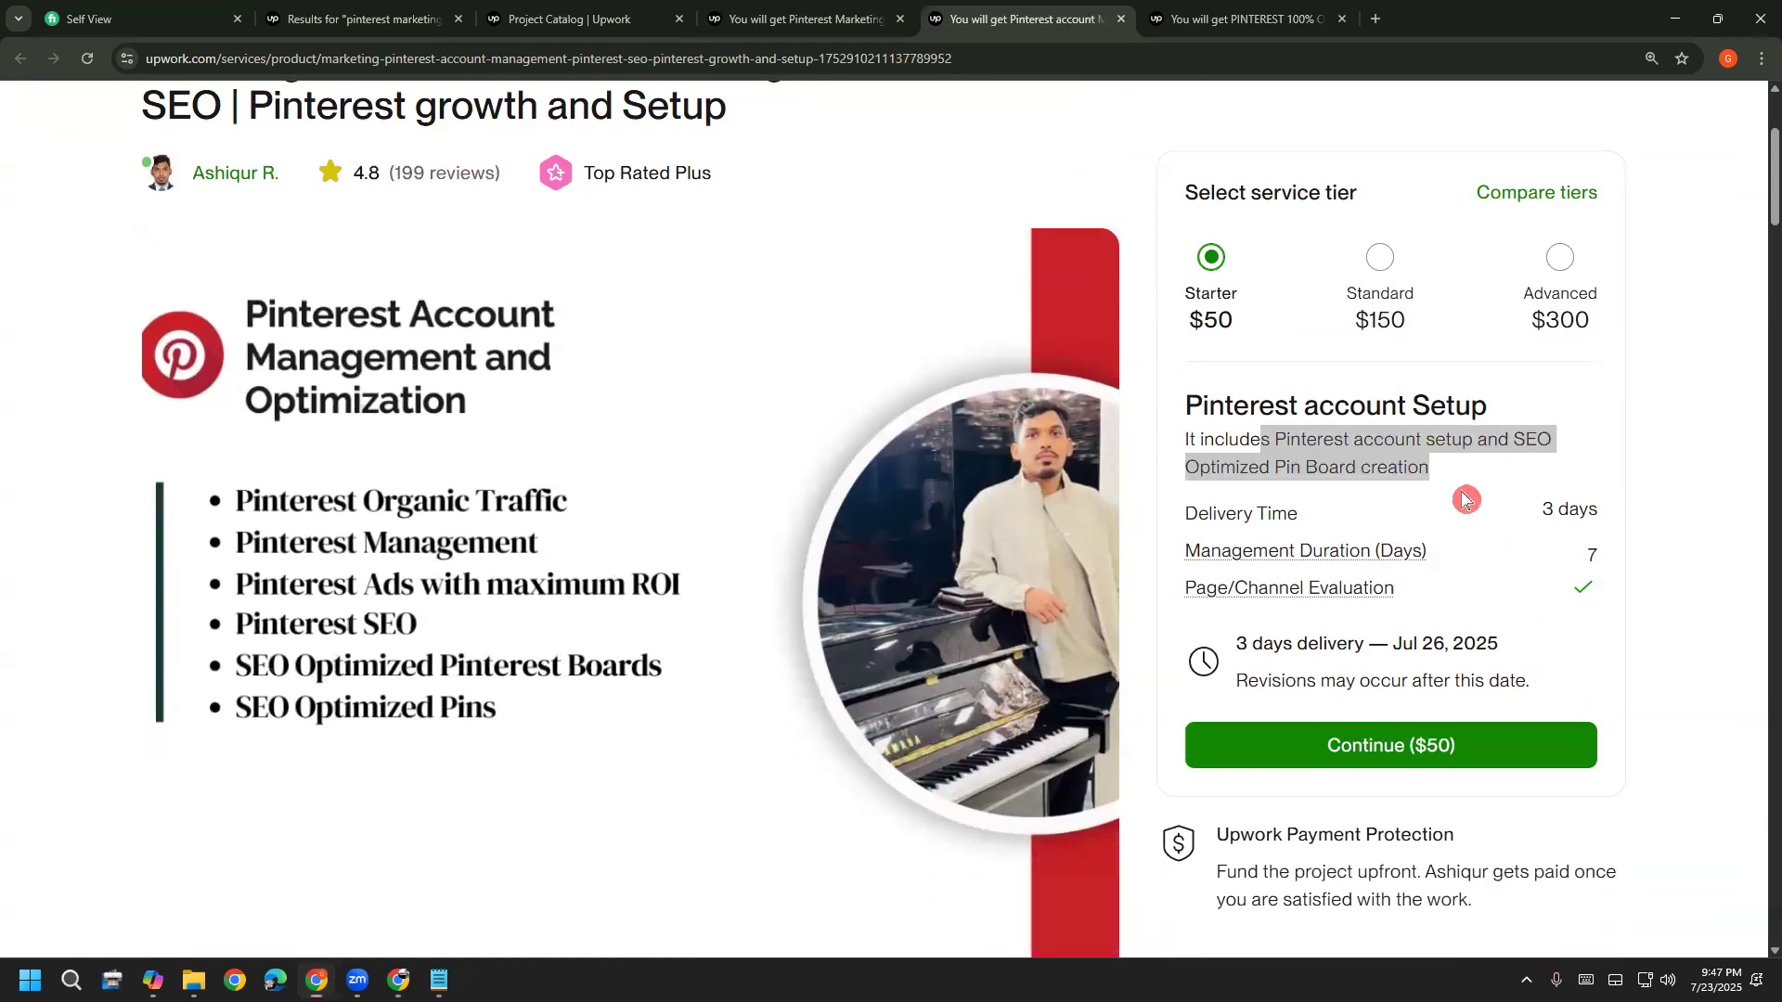
Compare the management duration and contents of the competing listing's Starter, Standard and Advanced tiers
{"action": "left_click", "coordinate": [1464, 498]}
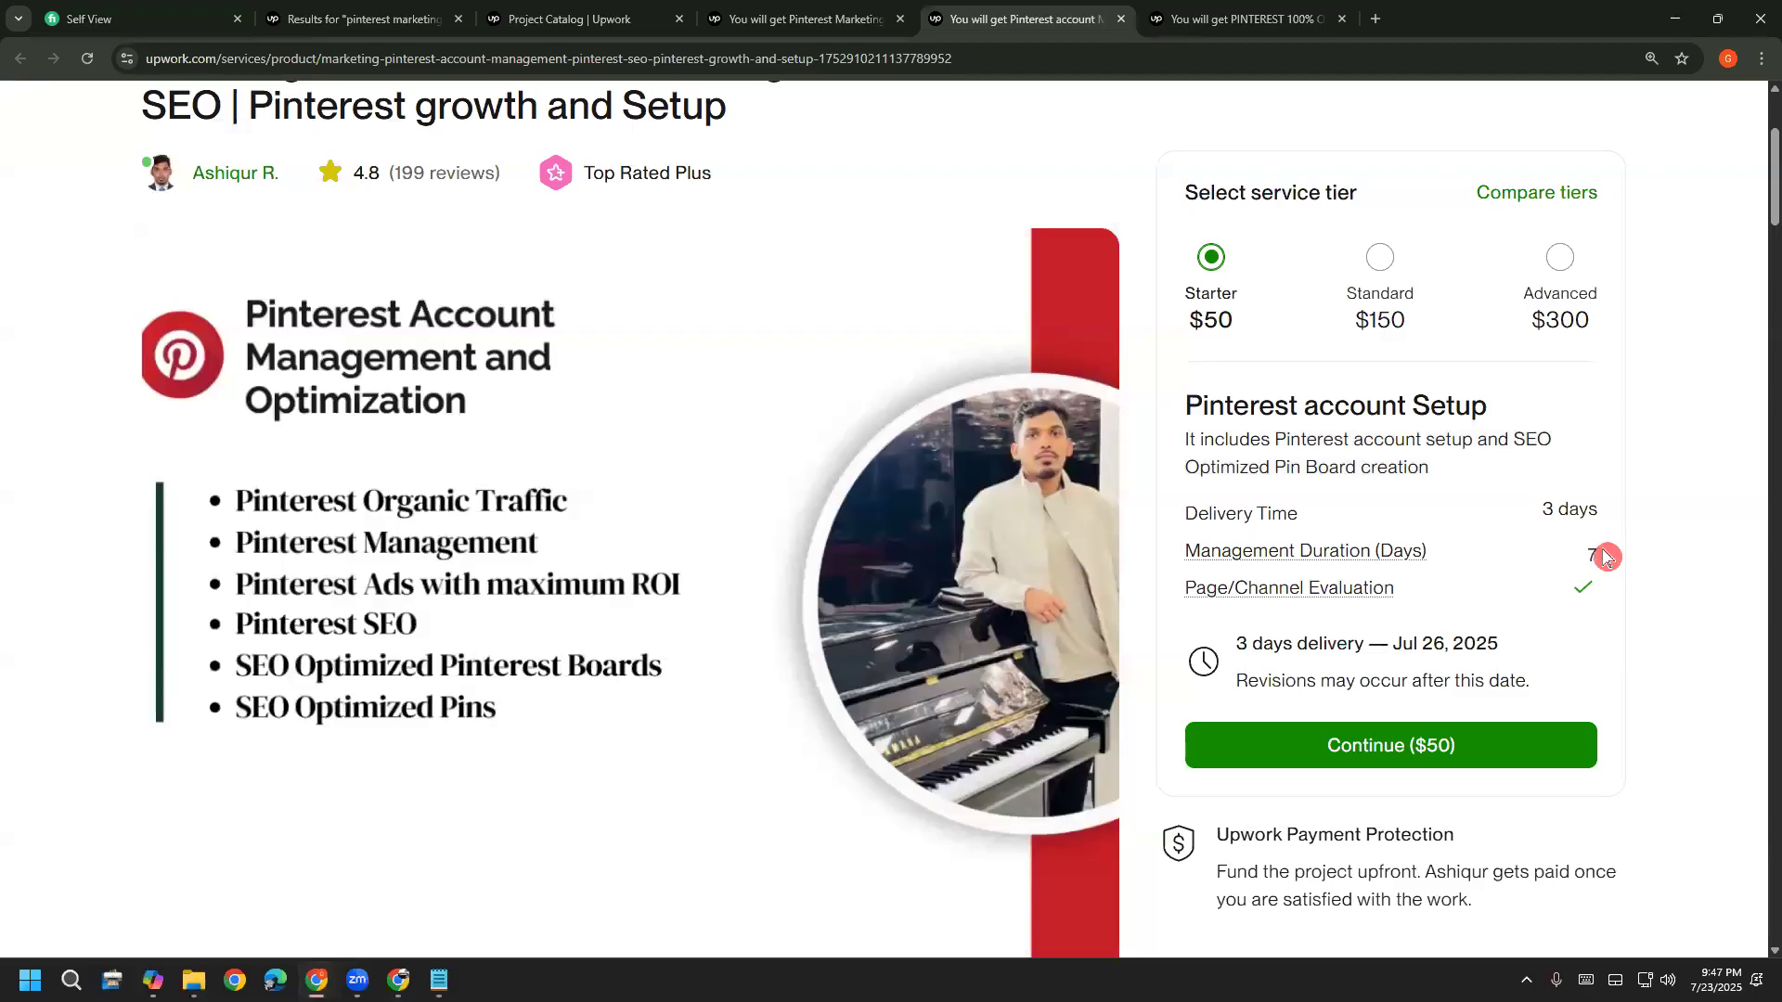
{"action": "left_click_drag", "start_coordinate": [1608, 557], "coordinate": [1578, 564]}
{"action": "left_click", "coordinate": [1658, 497]}
{"action": "left_click", "coordinate": [1380, 258]}
{"action": "left_click_drag", "start_coordinate": [1572, 576], "coordinate": [1626, 578]}
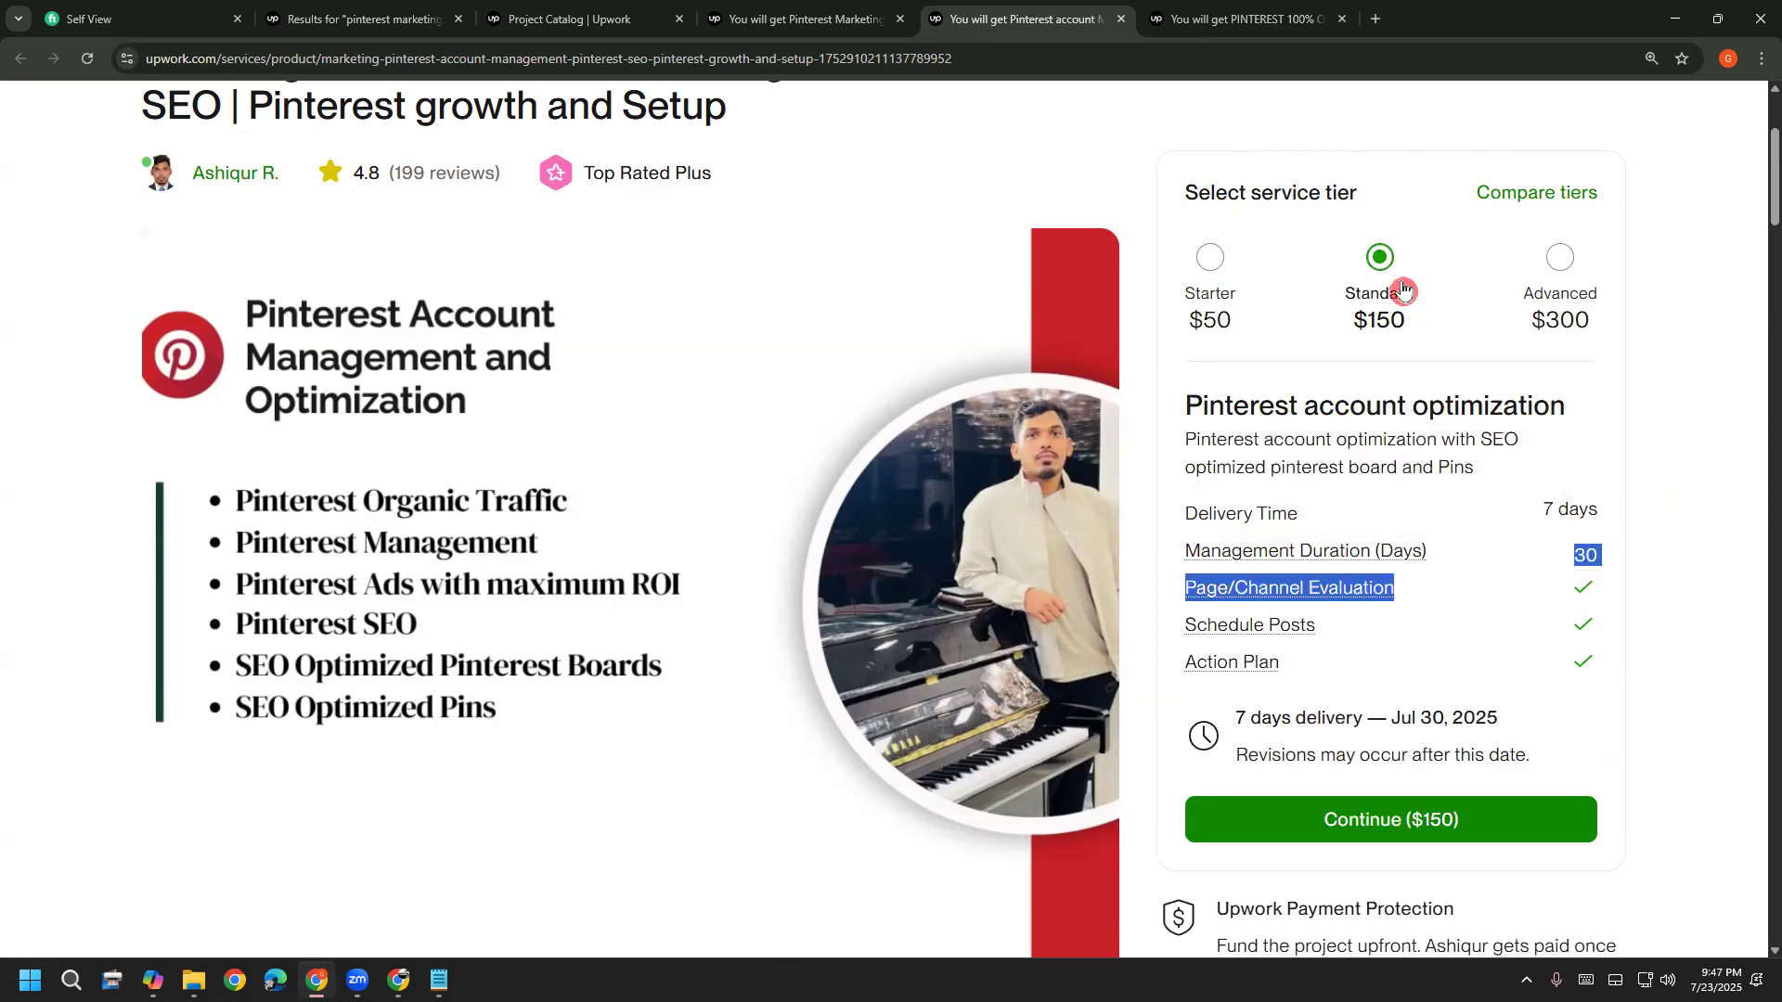
{"action": "left_click", "coordinate": [1568, 264]}
{"action": "left_click_drag", "start_coordinate": [1638, 557], "coordinate": [1564, 566]}
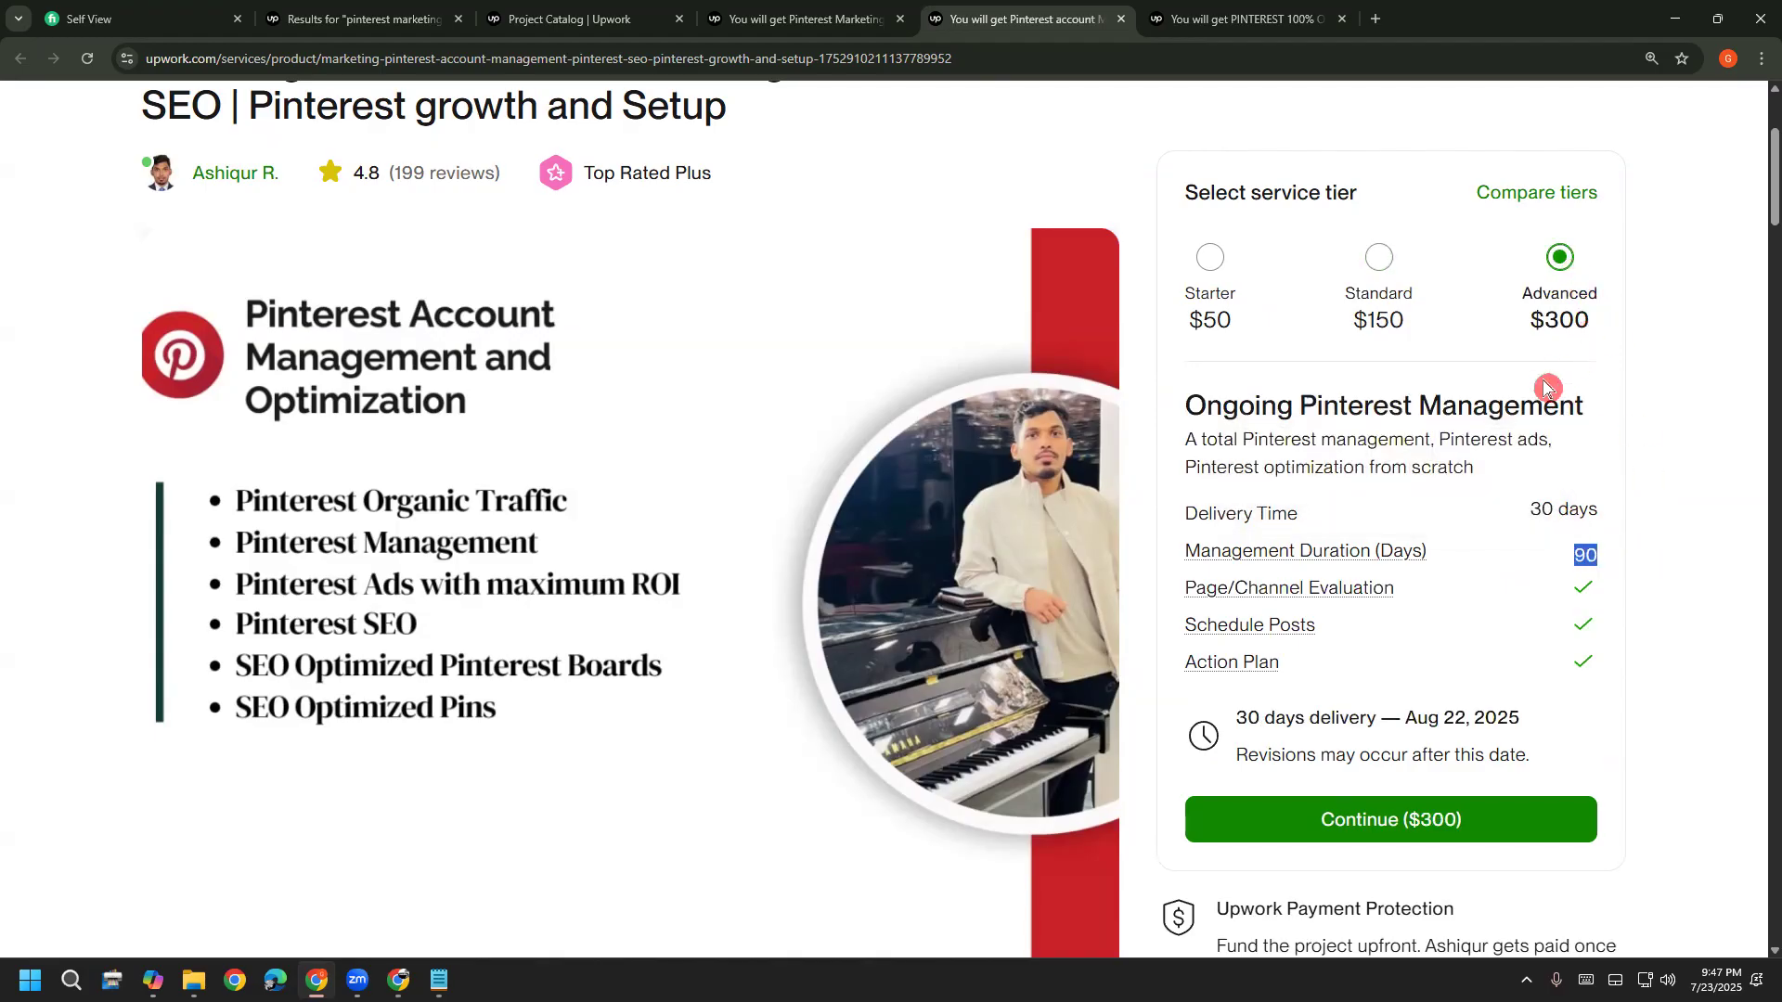
{"action": "left_click", "coordinate": [1207, 281]}
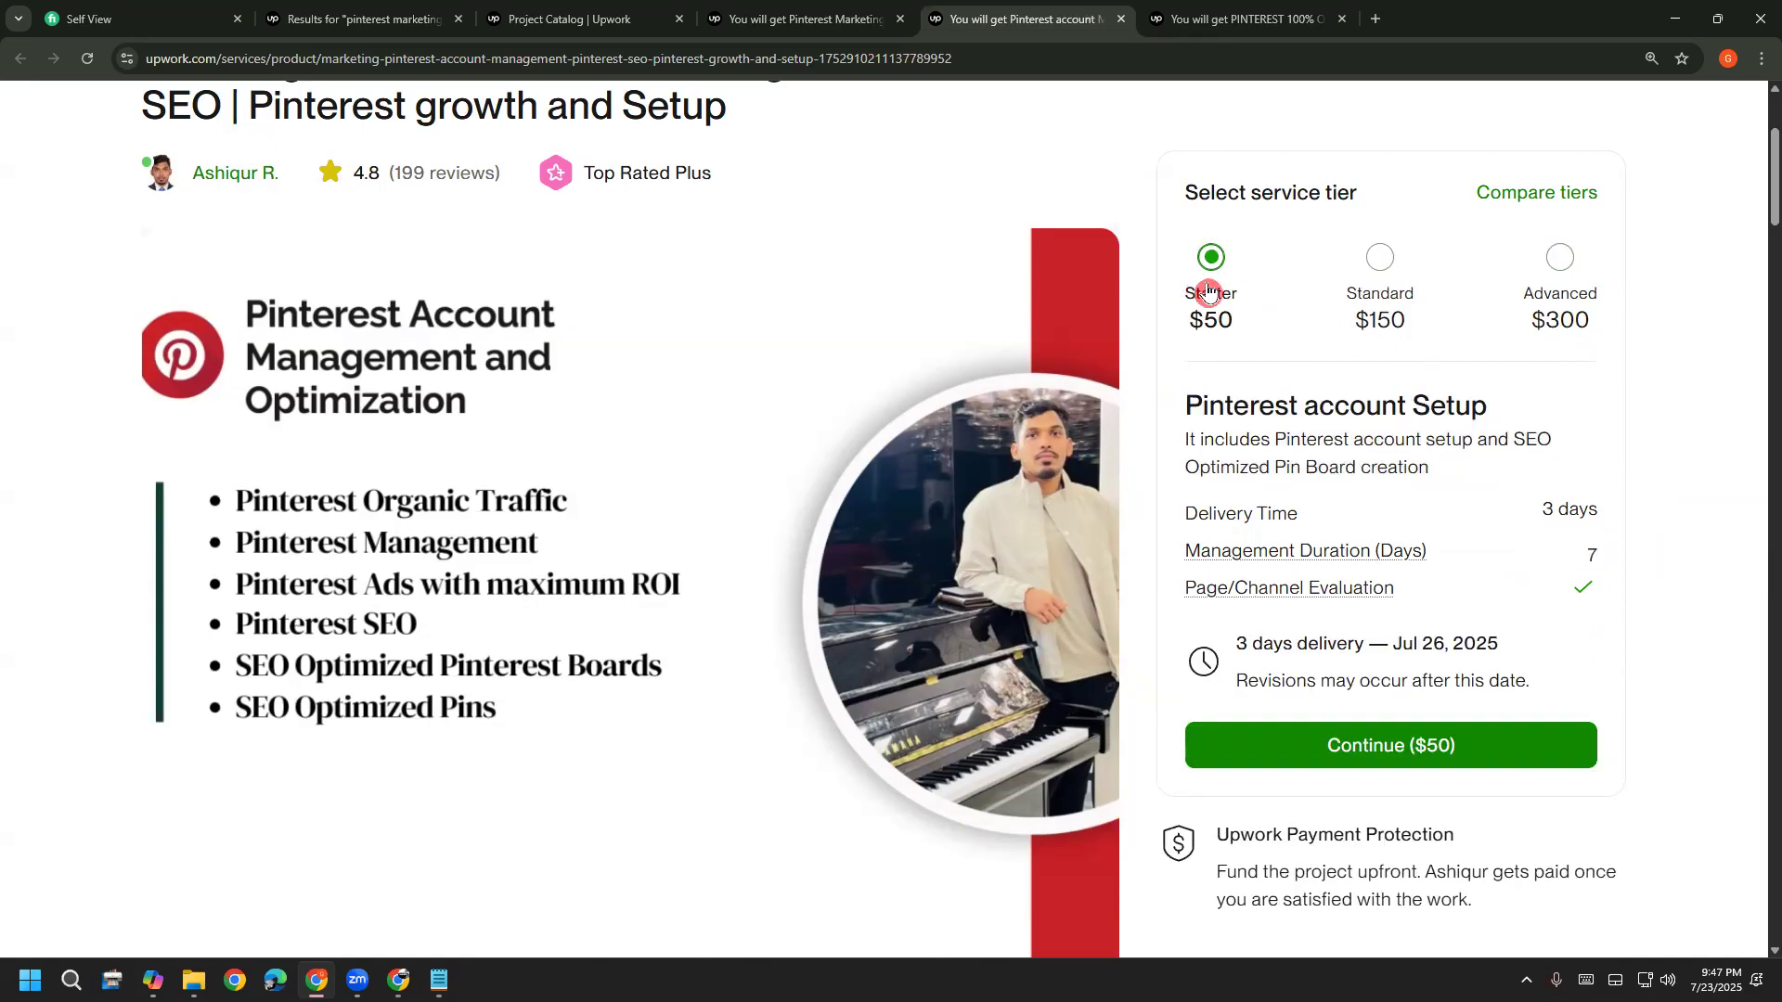
{"action": "left_click", "coordinate": [1376, 259]}
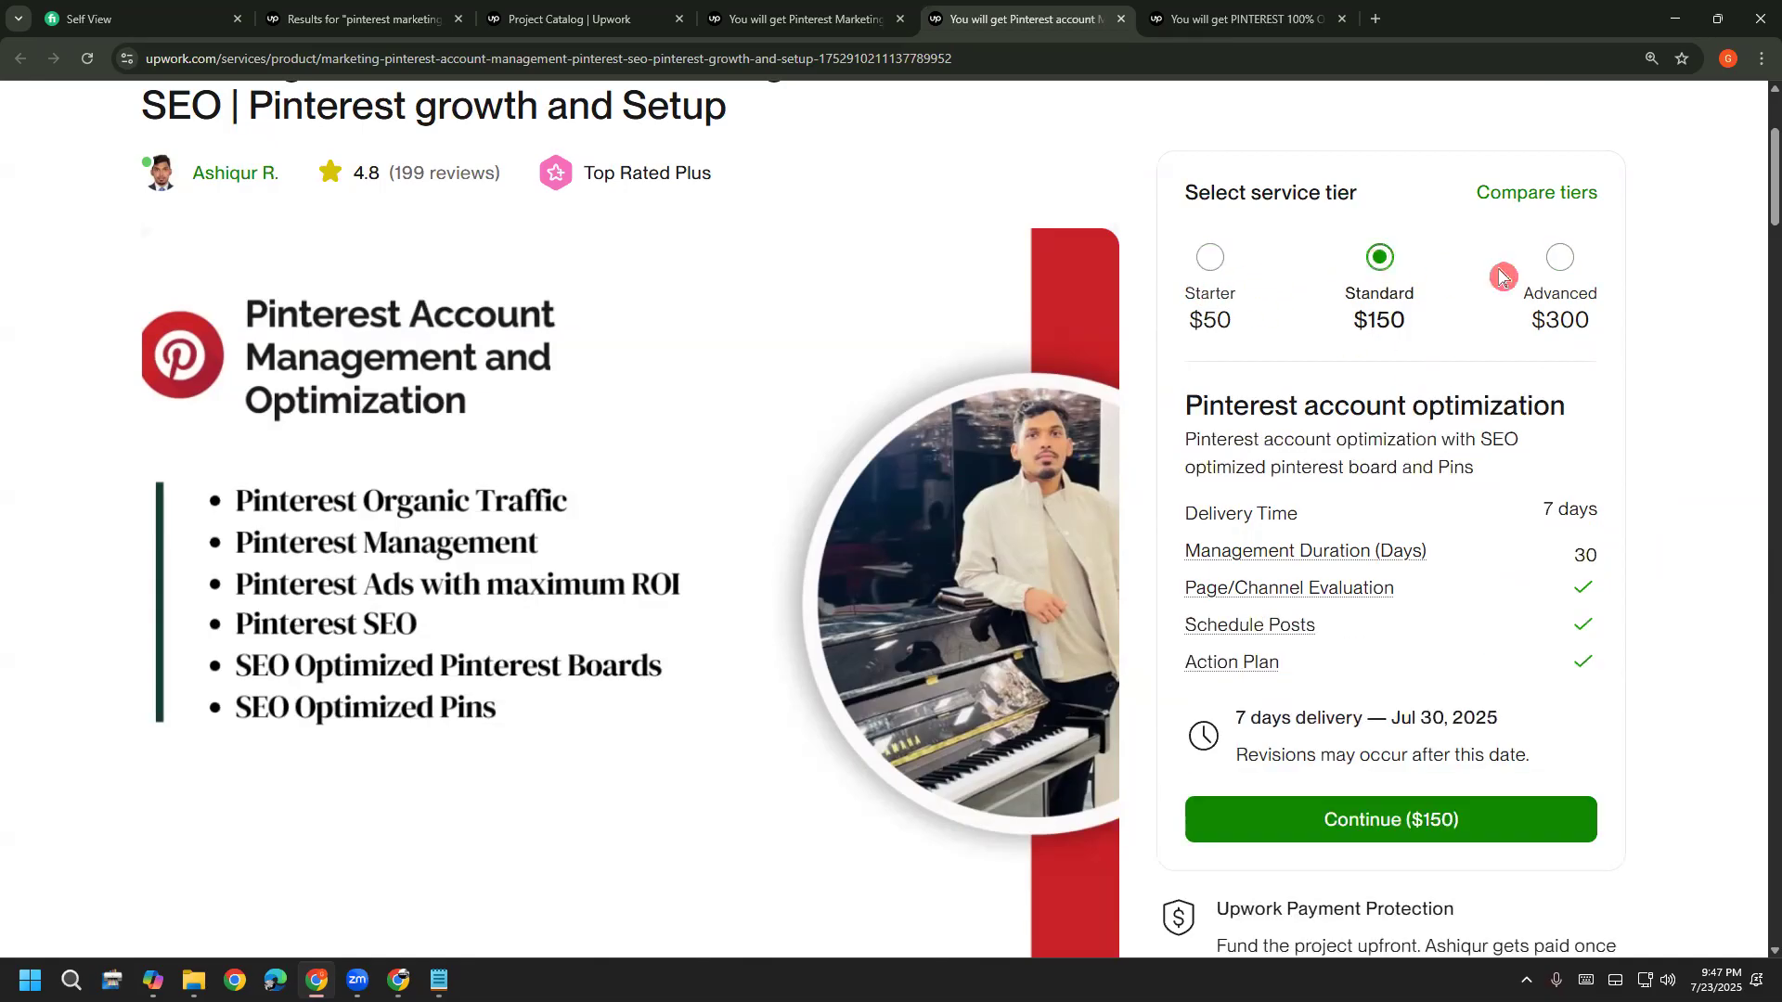
{"action": "left_click", "coordinate": [1593, 280]}
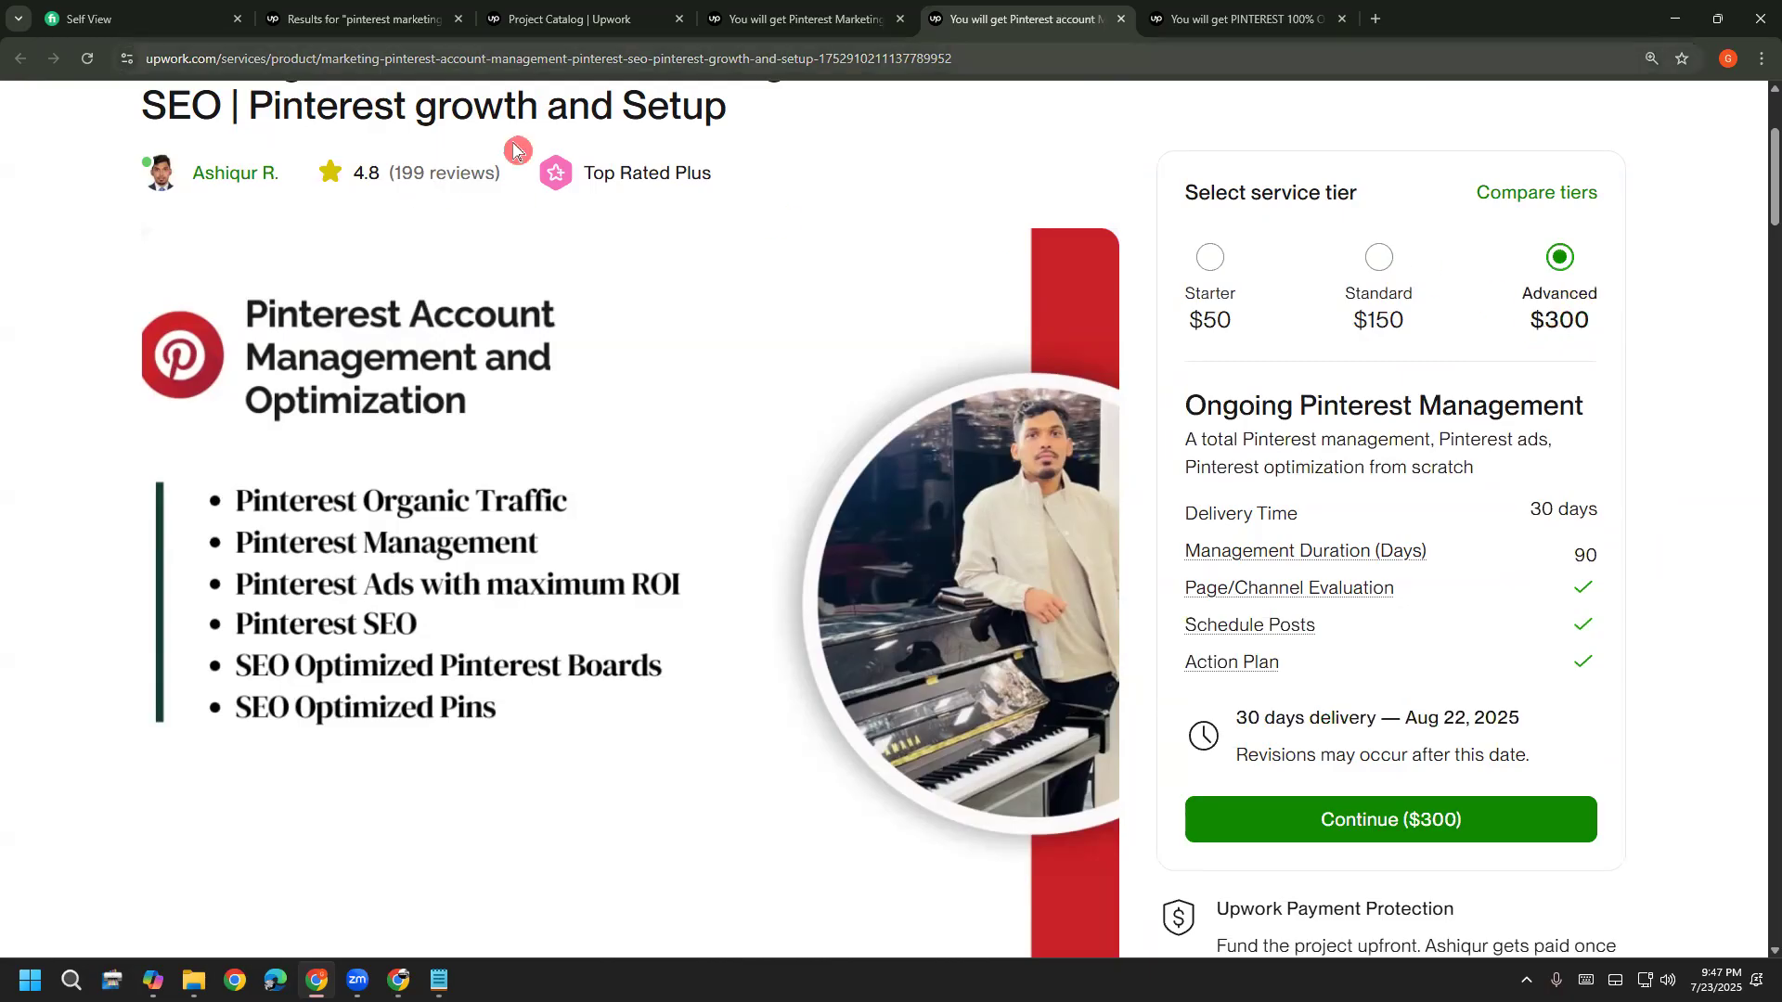
{"action": "mouse_move", "coordinate": [1171, 151]}
{"action": "left_mouse_down"}
{"action": "mouse_move", "coordinate": [1072, 687]}
{"action": "mouse_move", "coordinate": [1727, 882]}
{"action": "mouse_move", "coordinate": [1569, 150]}
{"action": "mouse_move", "coordinate": [1155, 148]}
{"action": "left_mouse_up"}
{"action": "mouse_move", "coordinate": [629, 225]}
{"action": "left_mouse_down"}
{"action": "mouse_move", "coordinate": [653, 346]}
{"action": "mouse_move", "coordinate": [681, 271]}
{"action": "mouse_move", "coordinate": [729, 247]}
{"action": "mouse_move", "coordinate": [750, 327]}
{"action": "left_mouse_up"}
{"action": "mouse_move", "coordinate": [793, 232]}
{"action": "left_mouse_down"}
{"action": "mouse_move", "coordinate": [757, 327]}
{"action": "mouse_move", "coordinate": [800, 290]}
{"action": "mouse_move", "coordinate": [840, 295]}
{"action": "left_mouse_up"}
{"action": "mouse_move", "coordinate": [882, 188]}
{"action": "left_mouse_down"}
{"action": "mouse_move", "coordinate": [872, 297]}
{"action": "mouse_move", "coordinate": [954, 248]}
{"action": "left_mouse_up"}
{"action": "mouse_move", "coordinate": [705, 426]}
{"action": "left_mouse_down"}
{"action": "mouse_move", "coordinate": [729, 423]}
{"action": "mouse_move", "coordinate": [650, 21]}
{"action": "mouse_move", "coordinate": [773, 408]}
{"action": "left_mouse_up"}
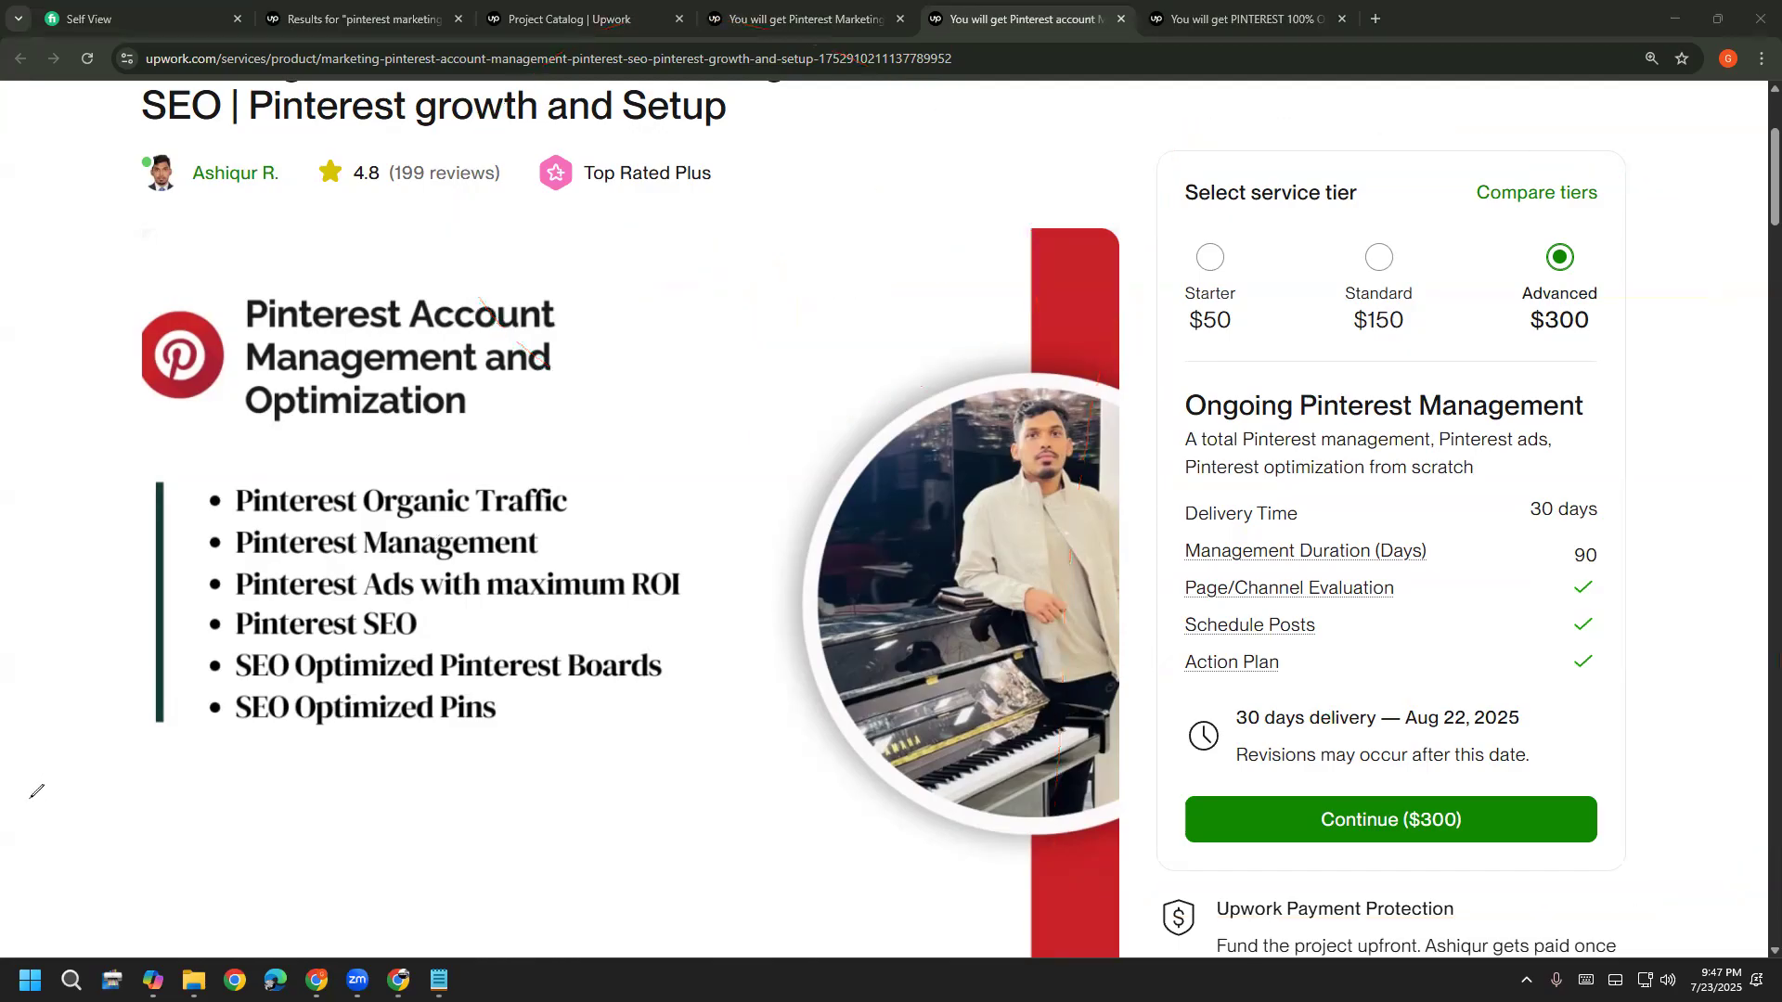
{"action": "key", "text": "Escape"}
Return to the Project Catalog draft, save its overview with the Pinterest attributes and tags, and continue to Price & scope
{"action": "mouse_move", "coordinate": [316, 982]}
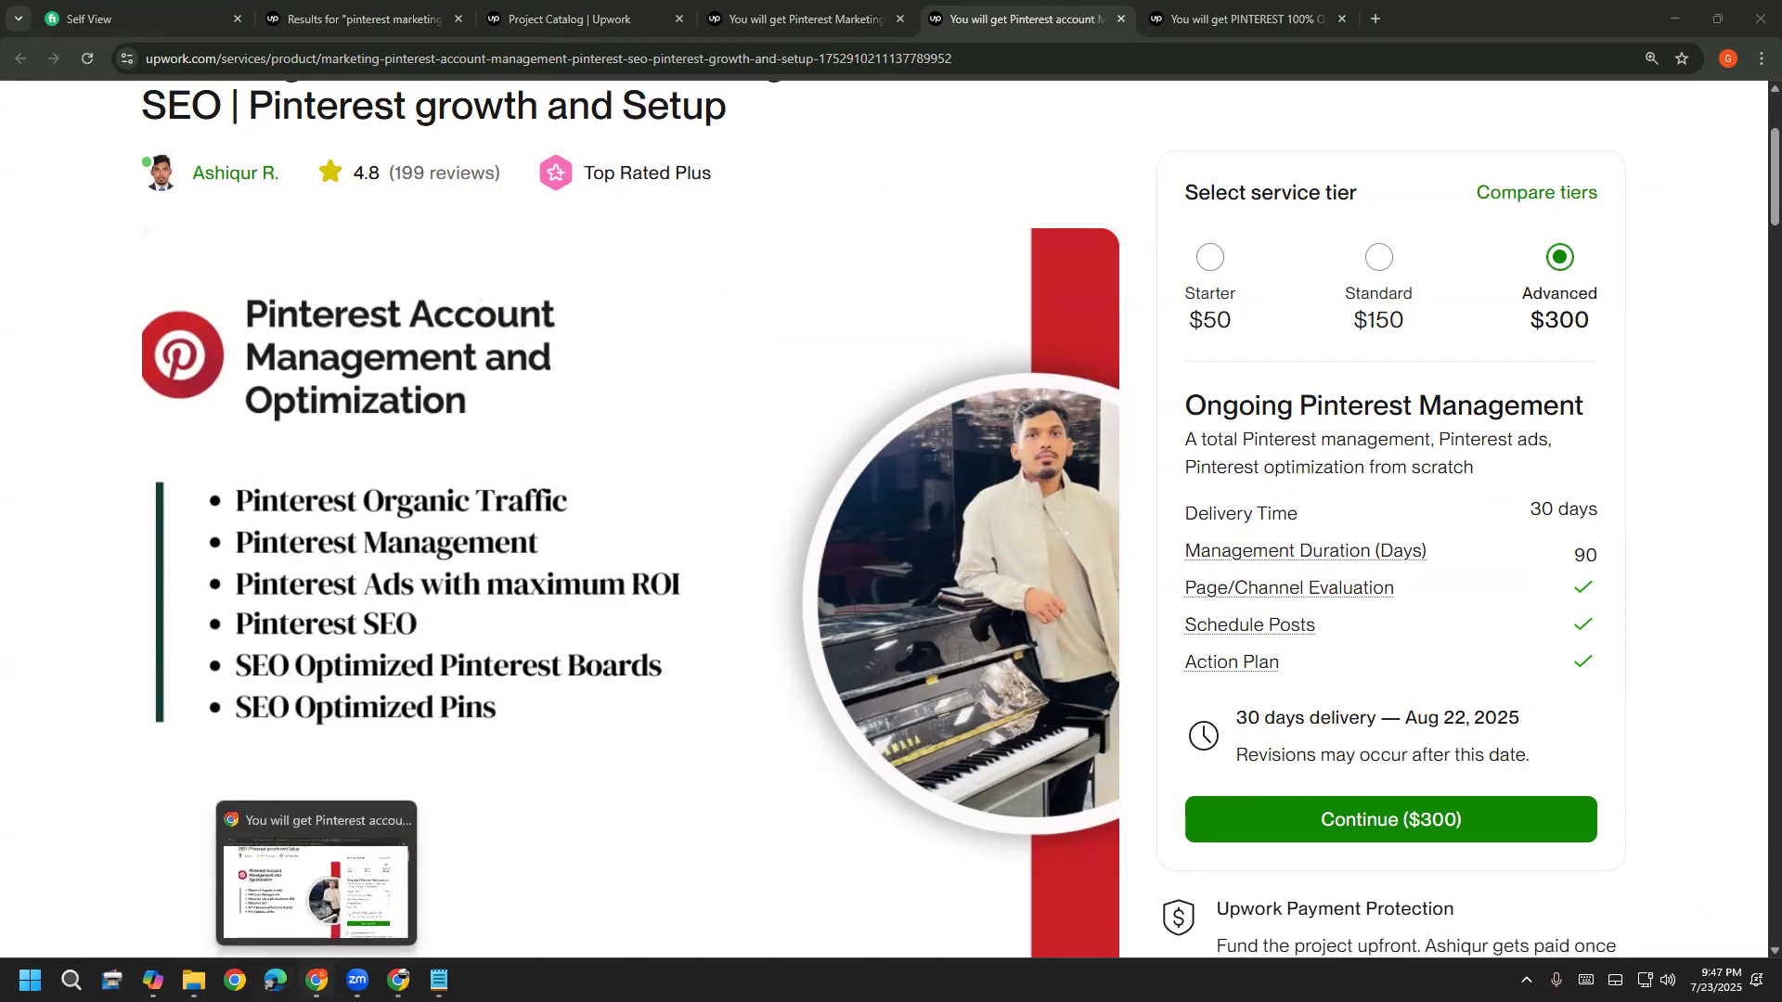
{"action": "left_click", "coordinate": [1244, 18]}
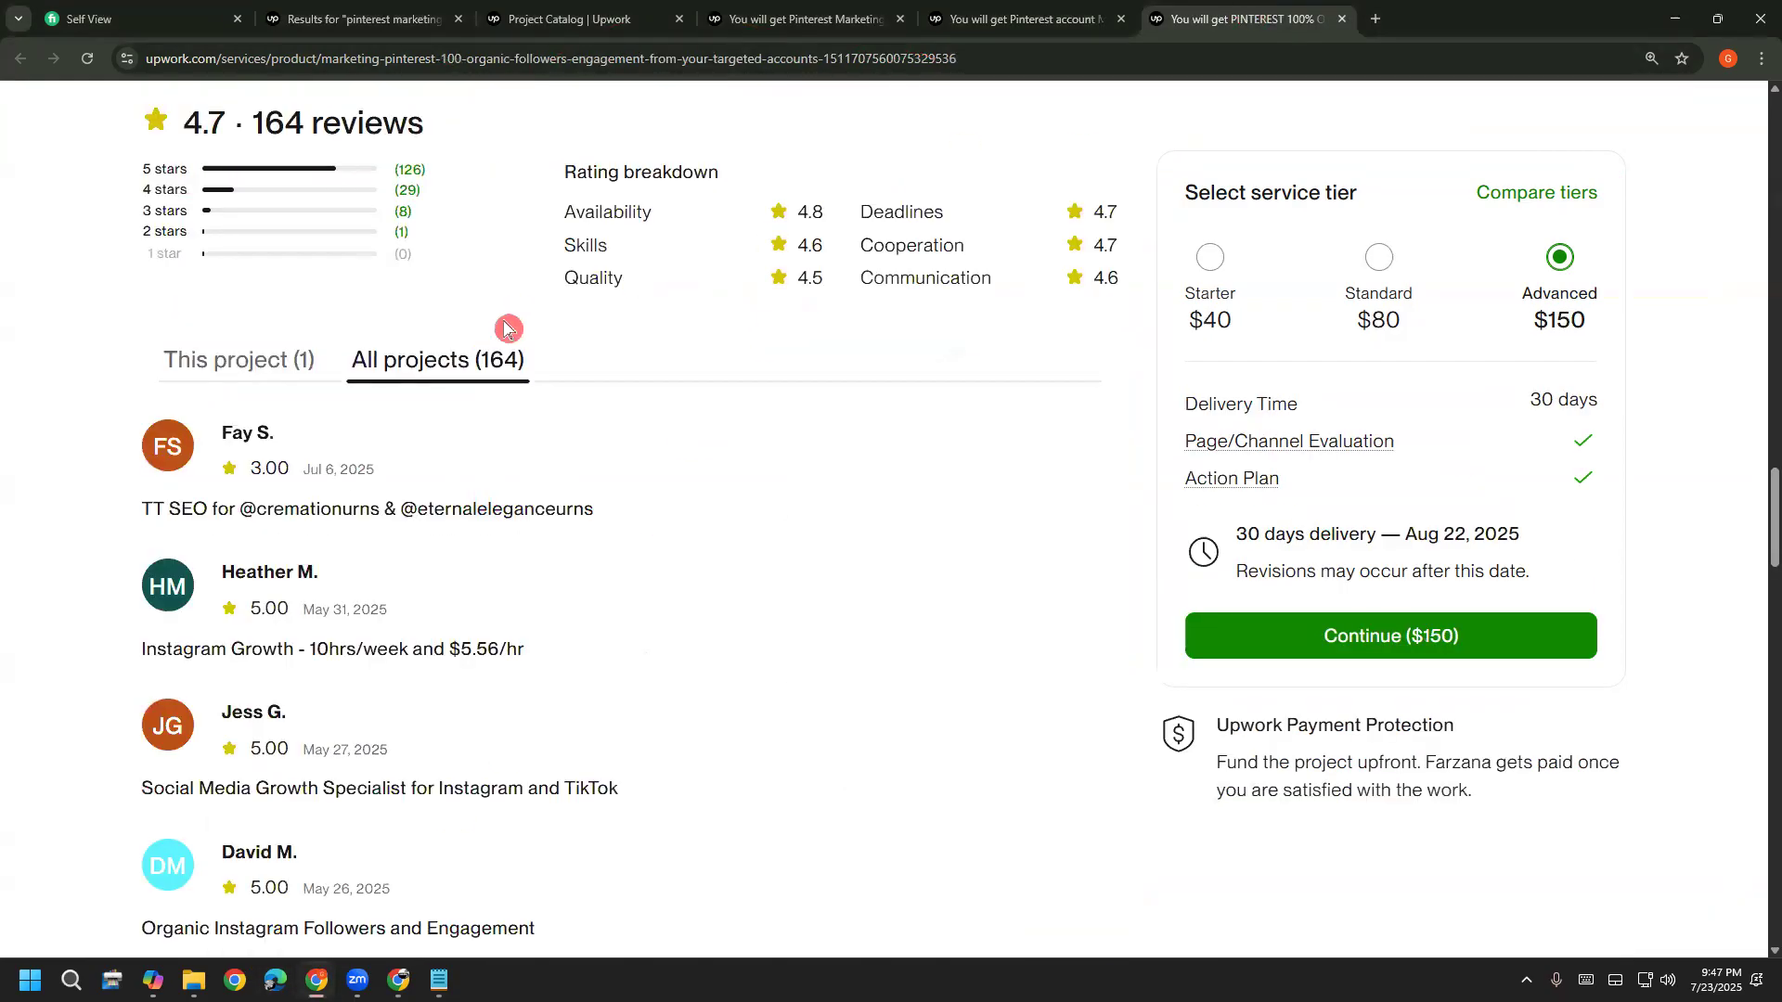
{"action": "scroll", "coordinate": [740, 602], "scroll_direction": "up", "scroll_amount": 8}
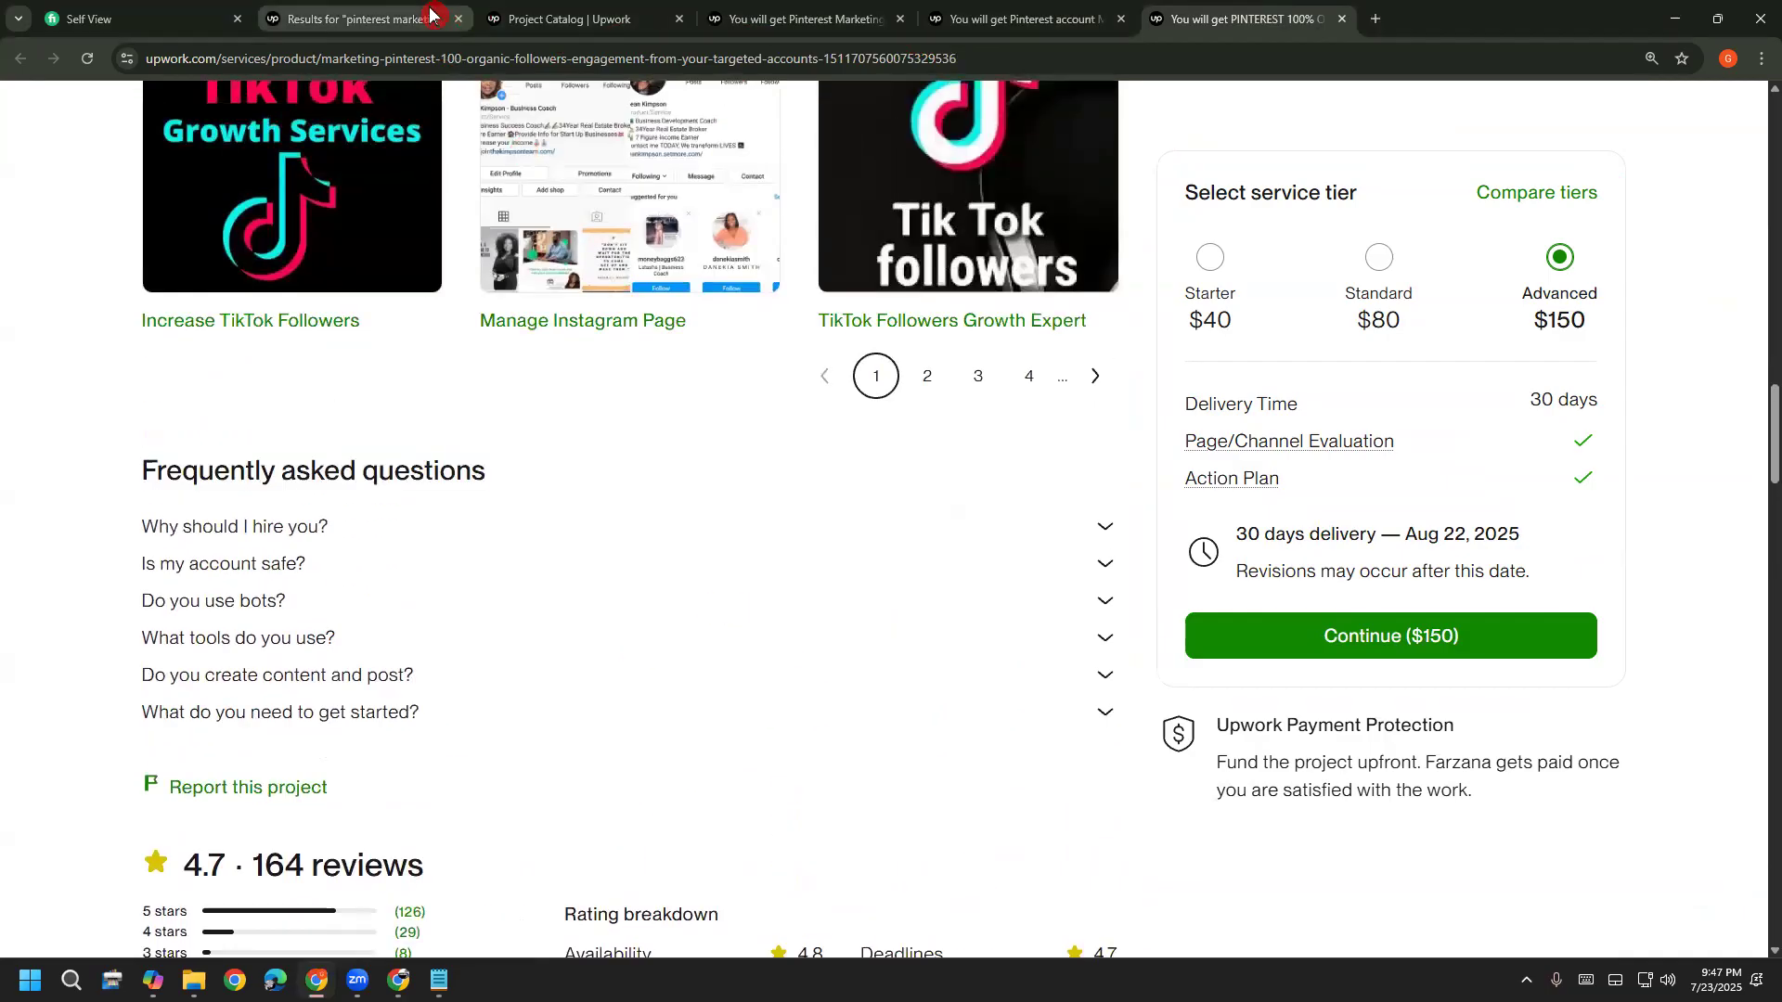
{"action": "left_click", "coordinate": [429, 13]}
{"action": "left_click", "coordinate": [506, 18]}
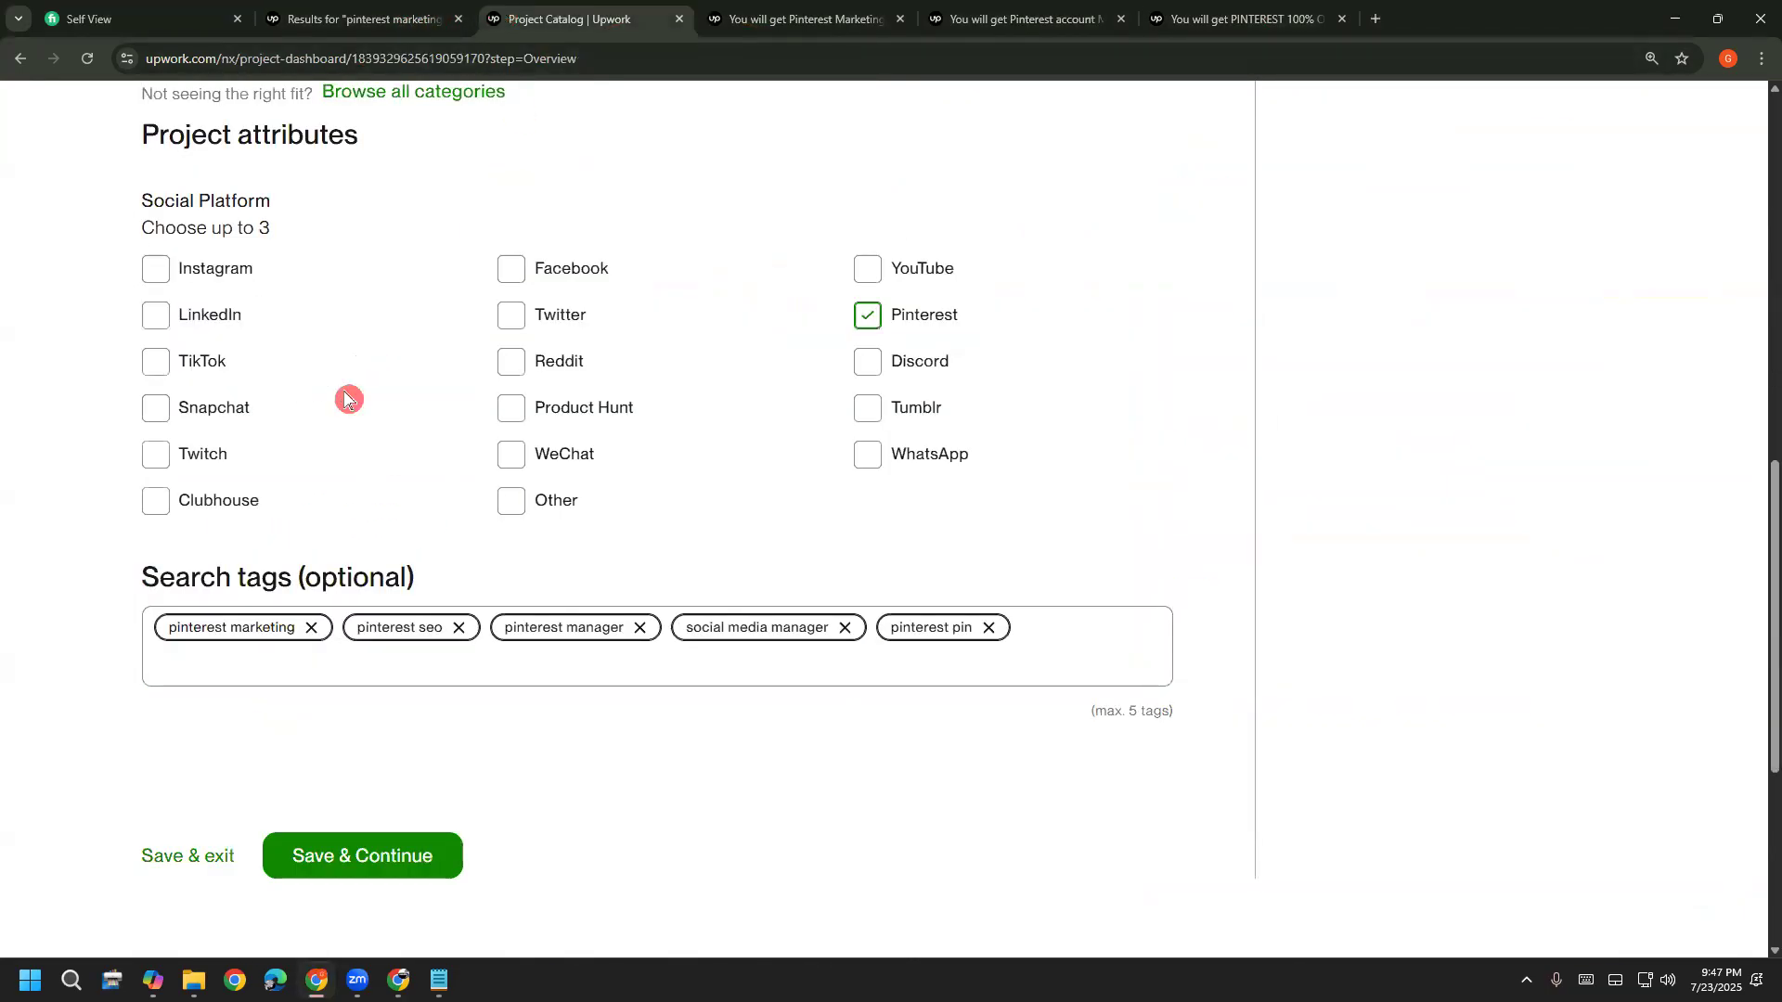
{"action": "left_click", "coordinate": [376, 855]}
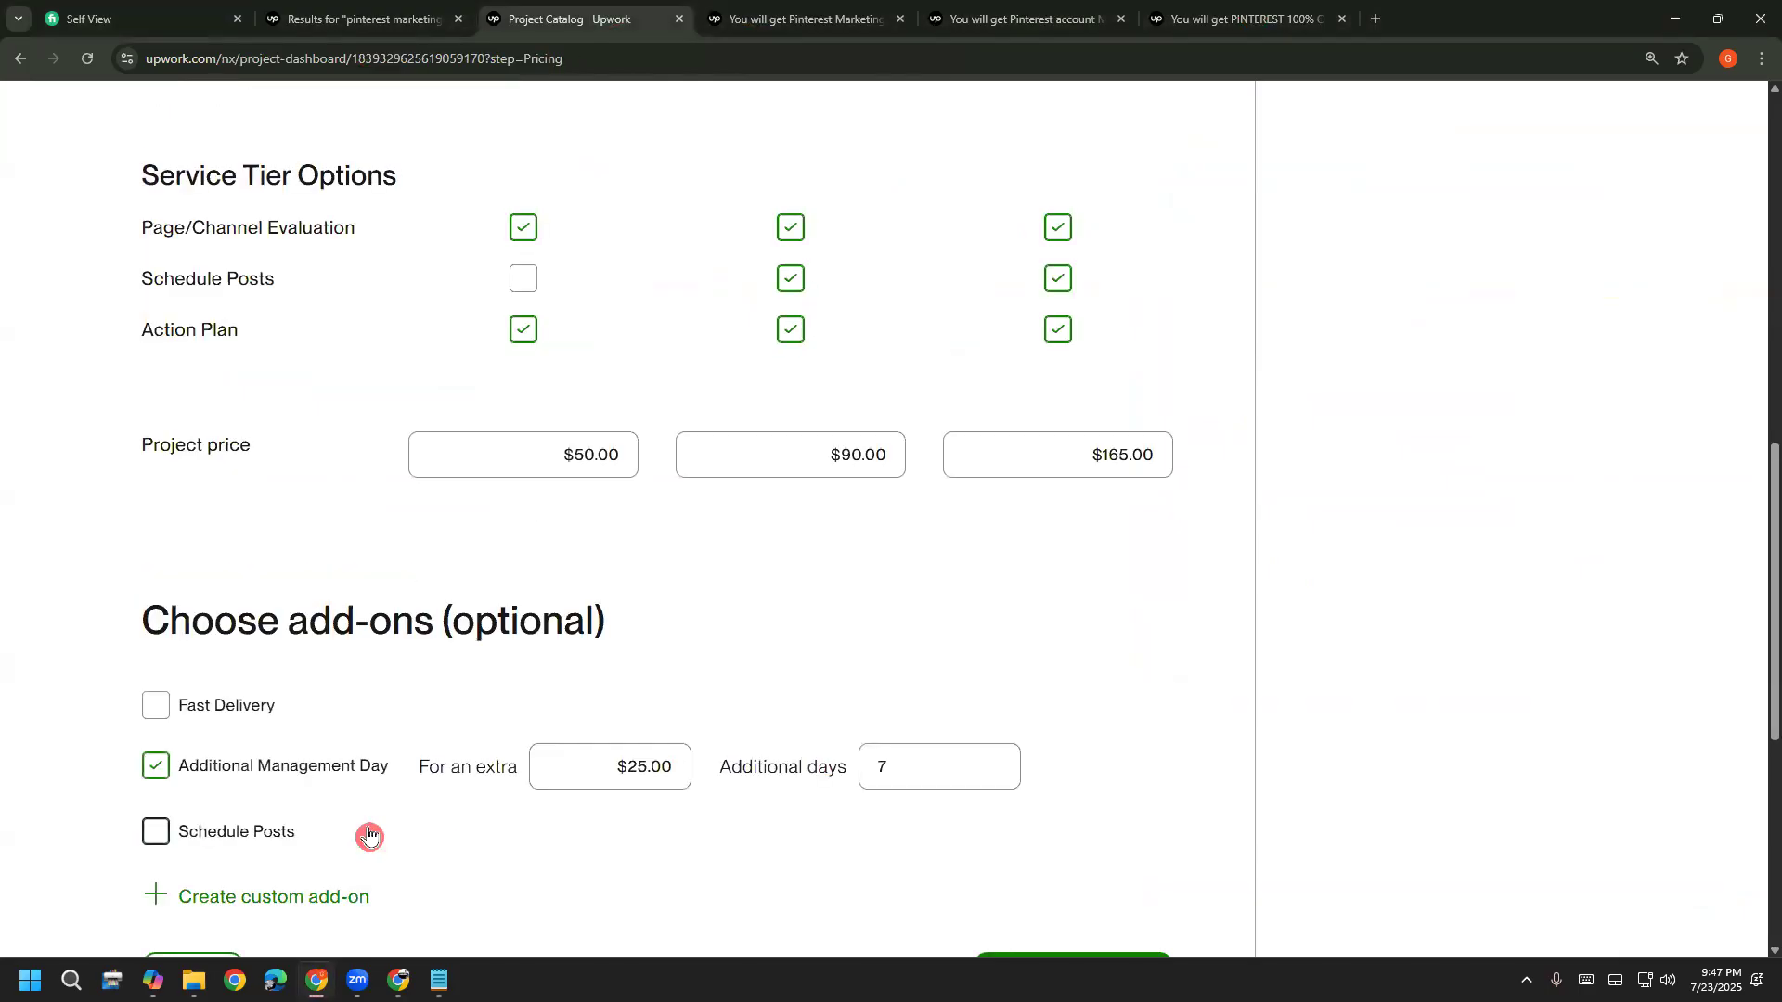
{"action": "scroll", "coordinate": [369, 835], "scroll_direction": "up", "scroll_amount": 8}
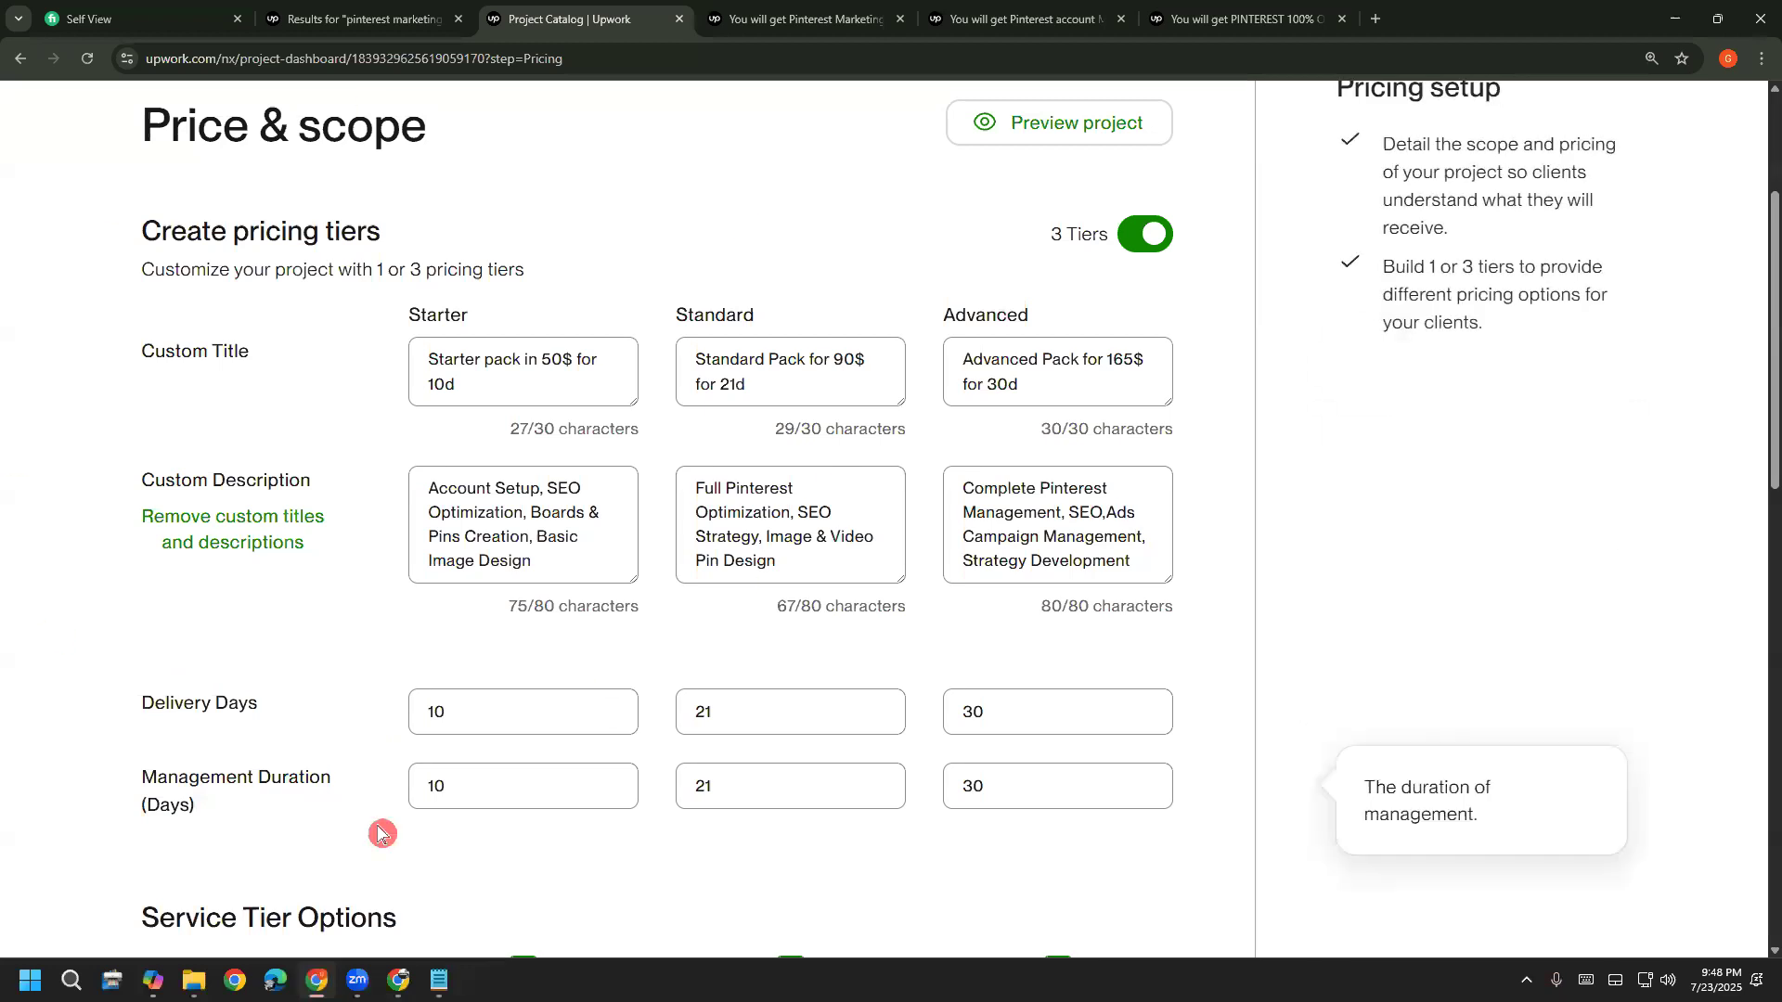
Examine the custom titles of the pricing tiers in the project draft
{"action": "left_click", "coordinate": [464, 692]}
{"action": "left_click", "coordinate": [484, 403]}
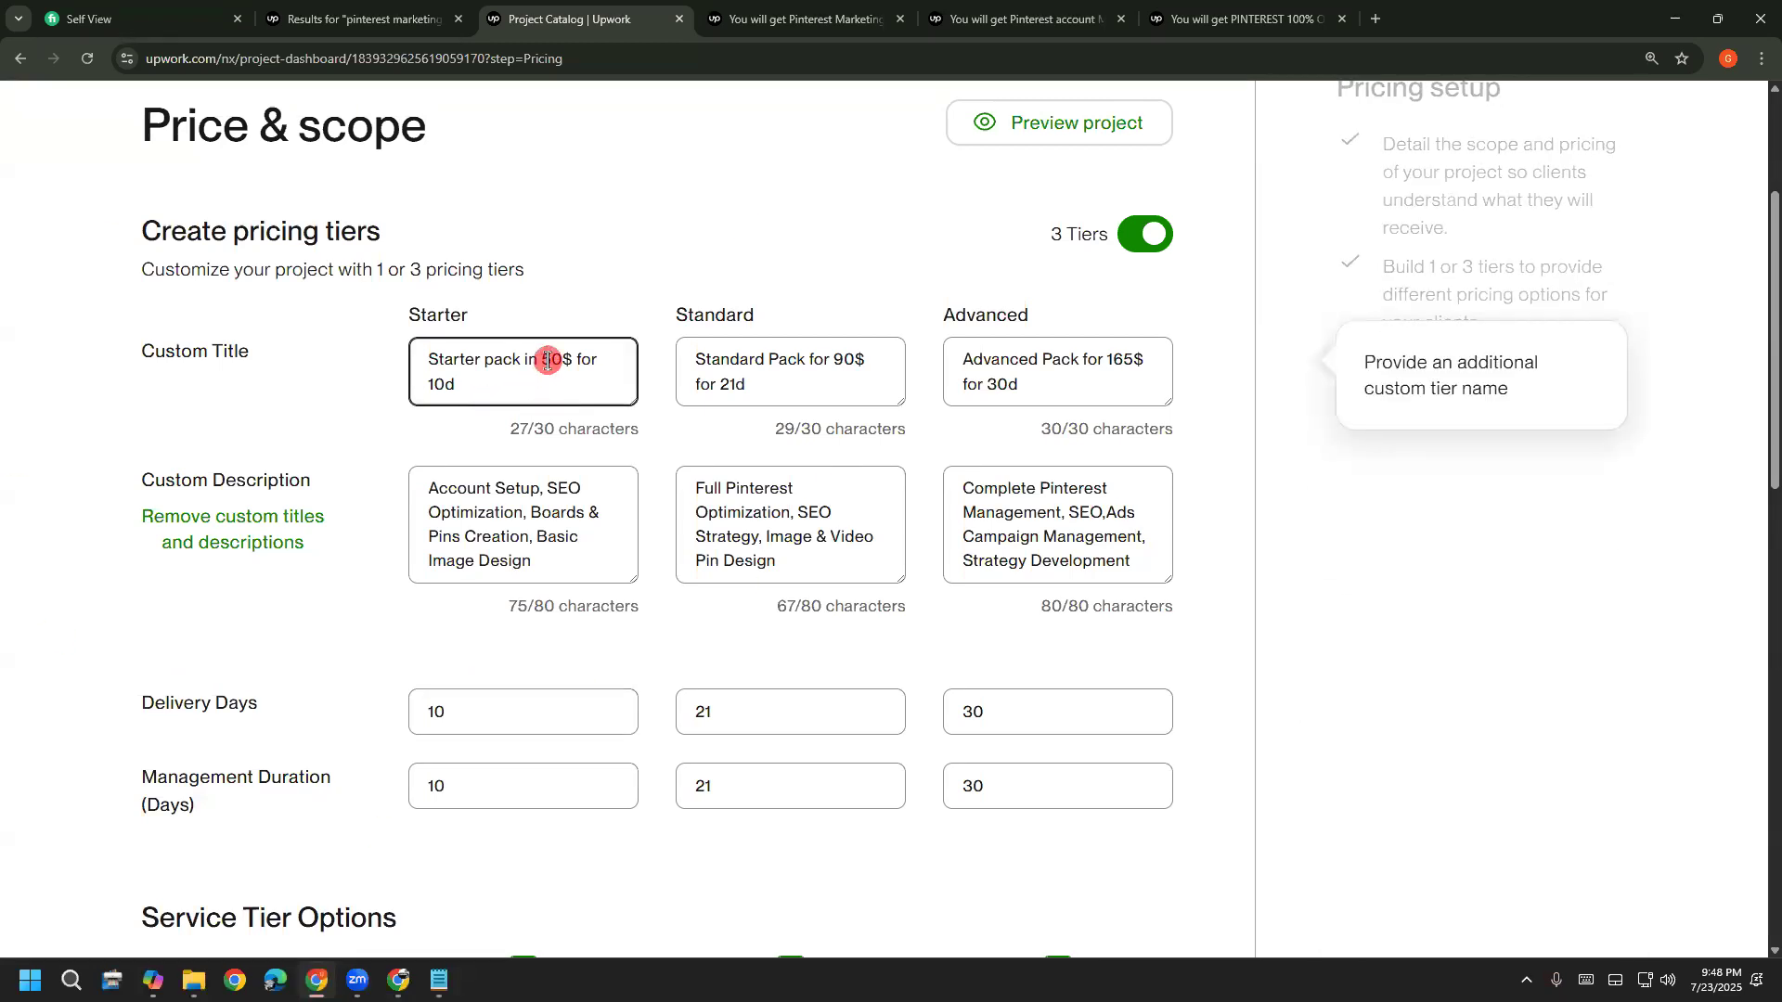
{"action": "left_click_drag", "start_coordinate": [465, 386], "coordinate": [428, 362]}
{"action": "left_click", "coordinate": [711, 362]}
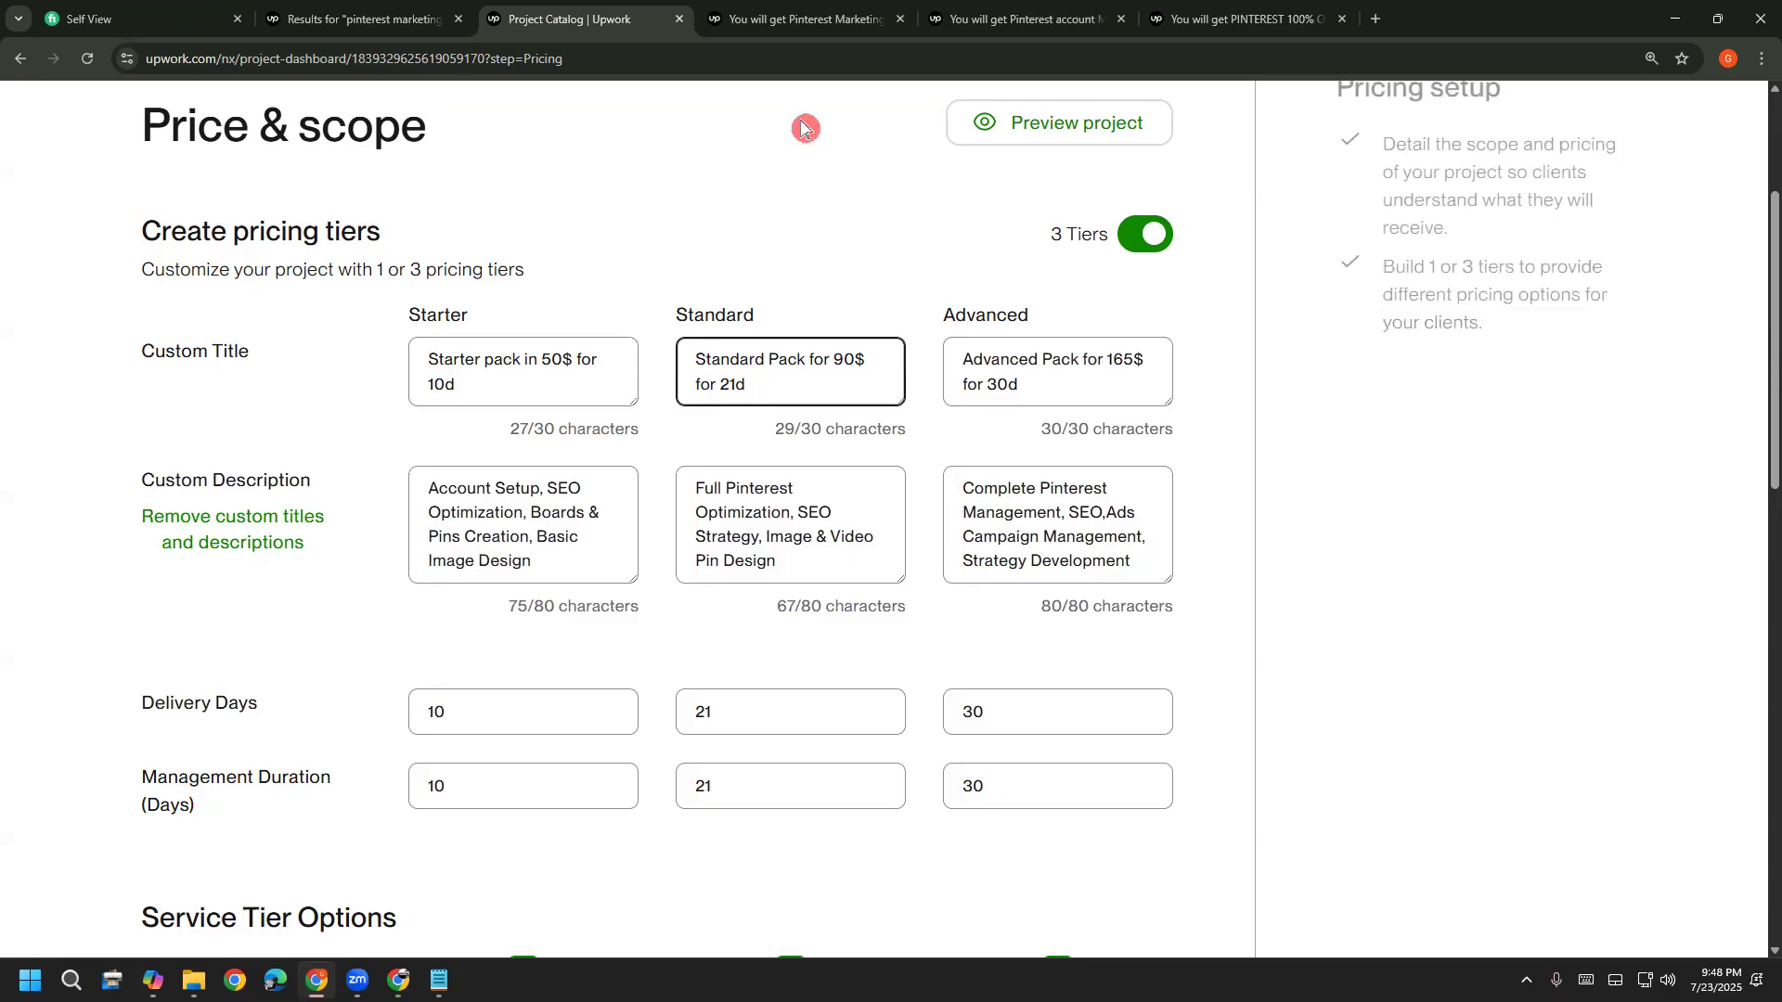
{"action": "mouse_move", "coordinate": [216, 406]}
{"action": "left_mouse_down"}
{"action": "mouse_move", "coordinate": [303, 308]}
{"action": "mouse_move", "coordinate": [140, 389]}
{"action": "mouse_move", "coordinate": [177, 411]}
{"action": "left_mouse_up"}
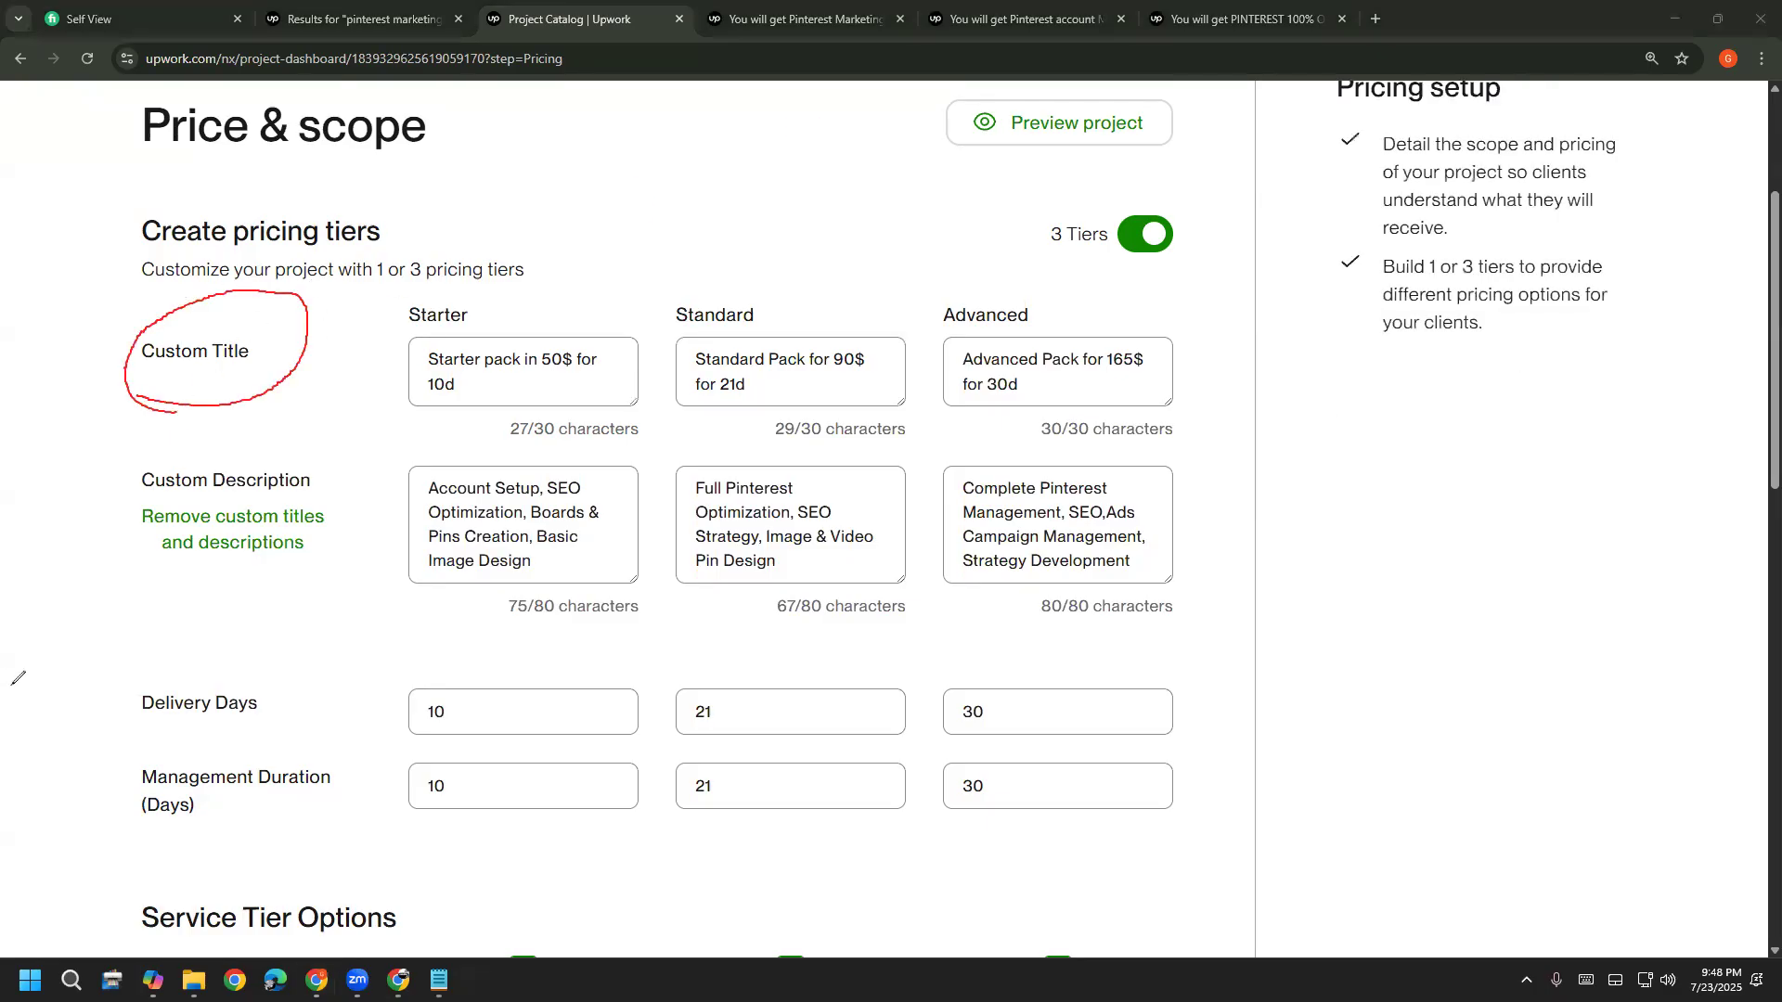
{"action": "left_click", "coordinate": [101, 604]}
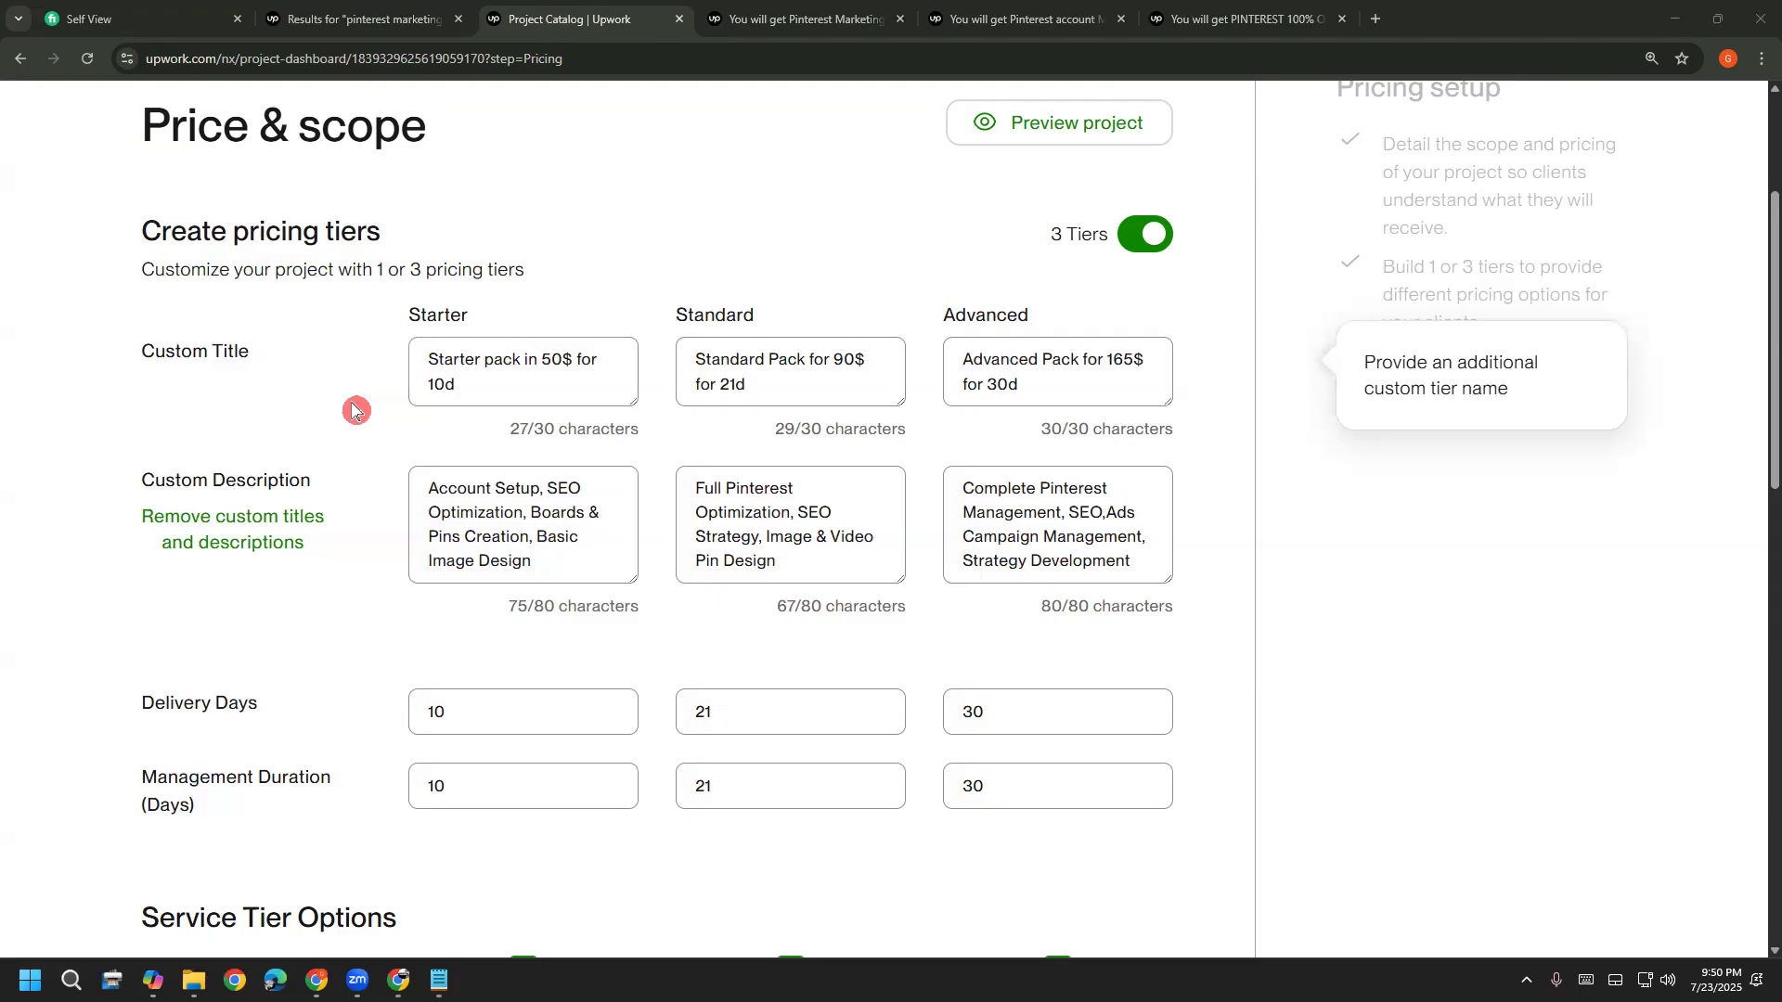
Review the tiers' custom descriptions, delivery days, management durations, service options and project prices
{"action": "left_click", "coordinate": [561, 486]}
{"action": "left_click_drag", "start_coordinate": [548, 480], "coordinate": [575, 477]}
{"action": "left_click", "coordinate": [574, 477]}
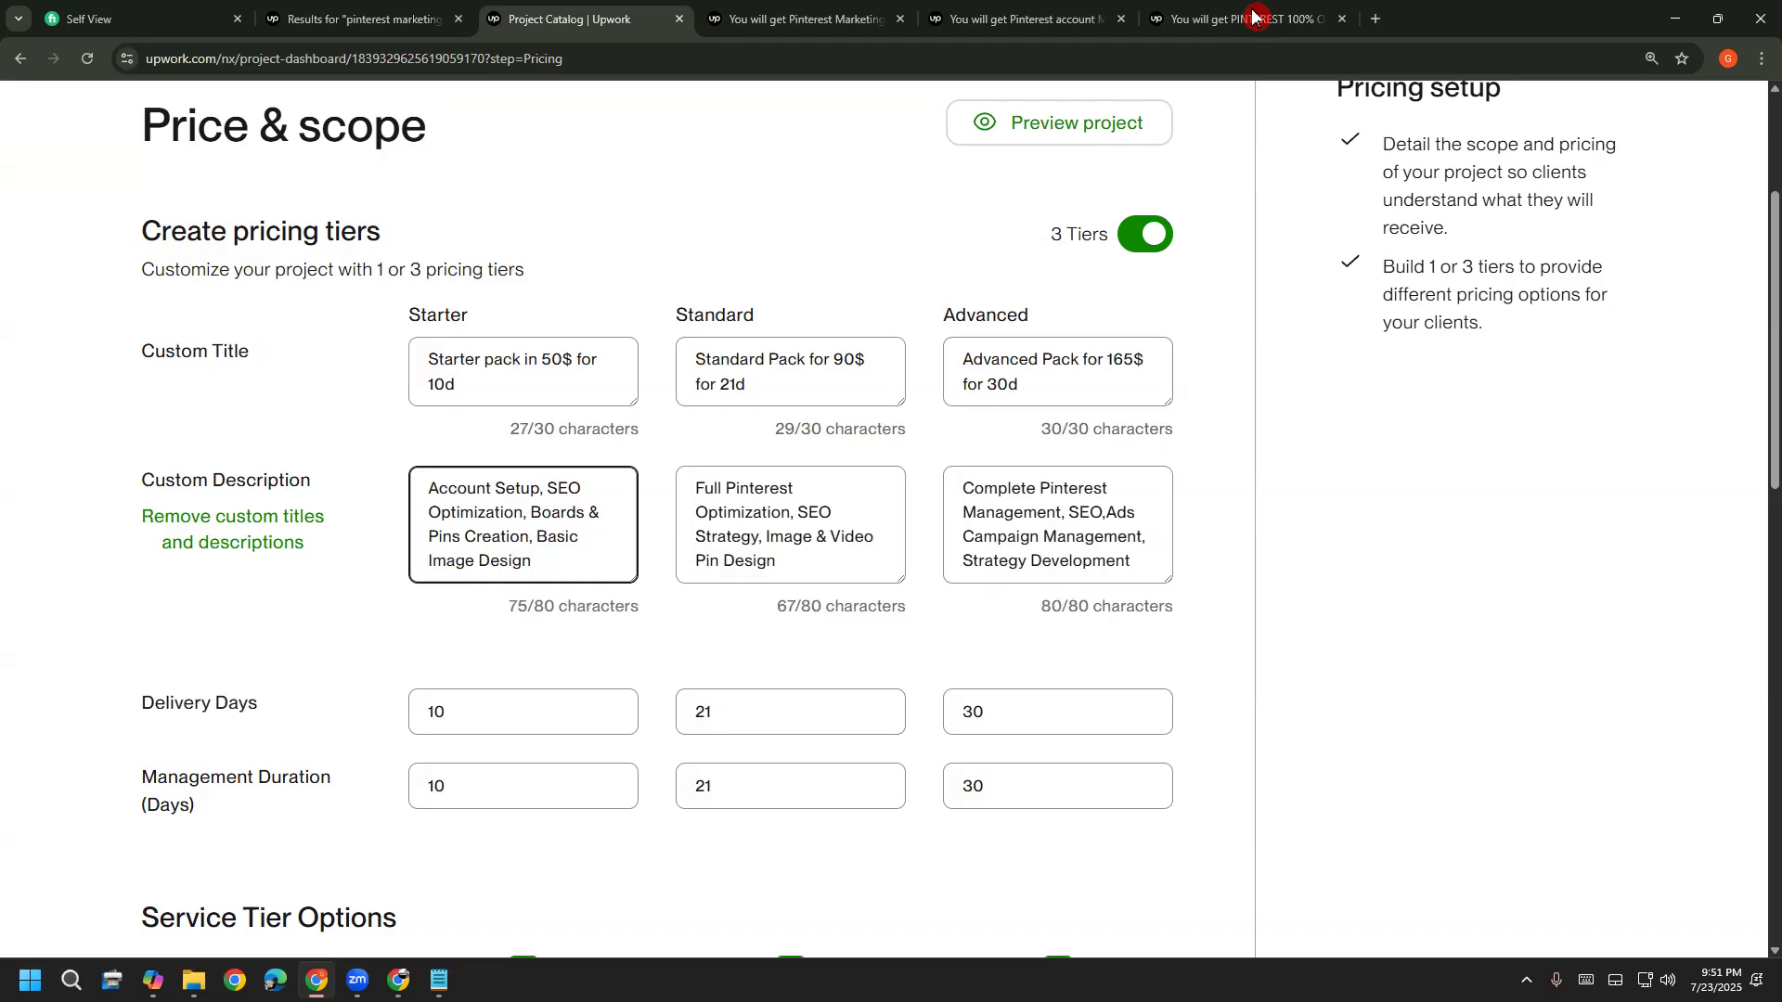
{"action": "scroll", "coordinate": [509, 688], "scroll_direction": "down", "scroll_amount": 1}
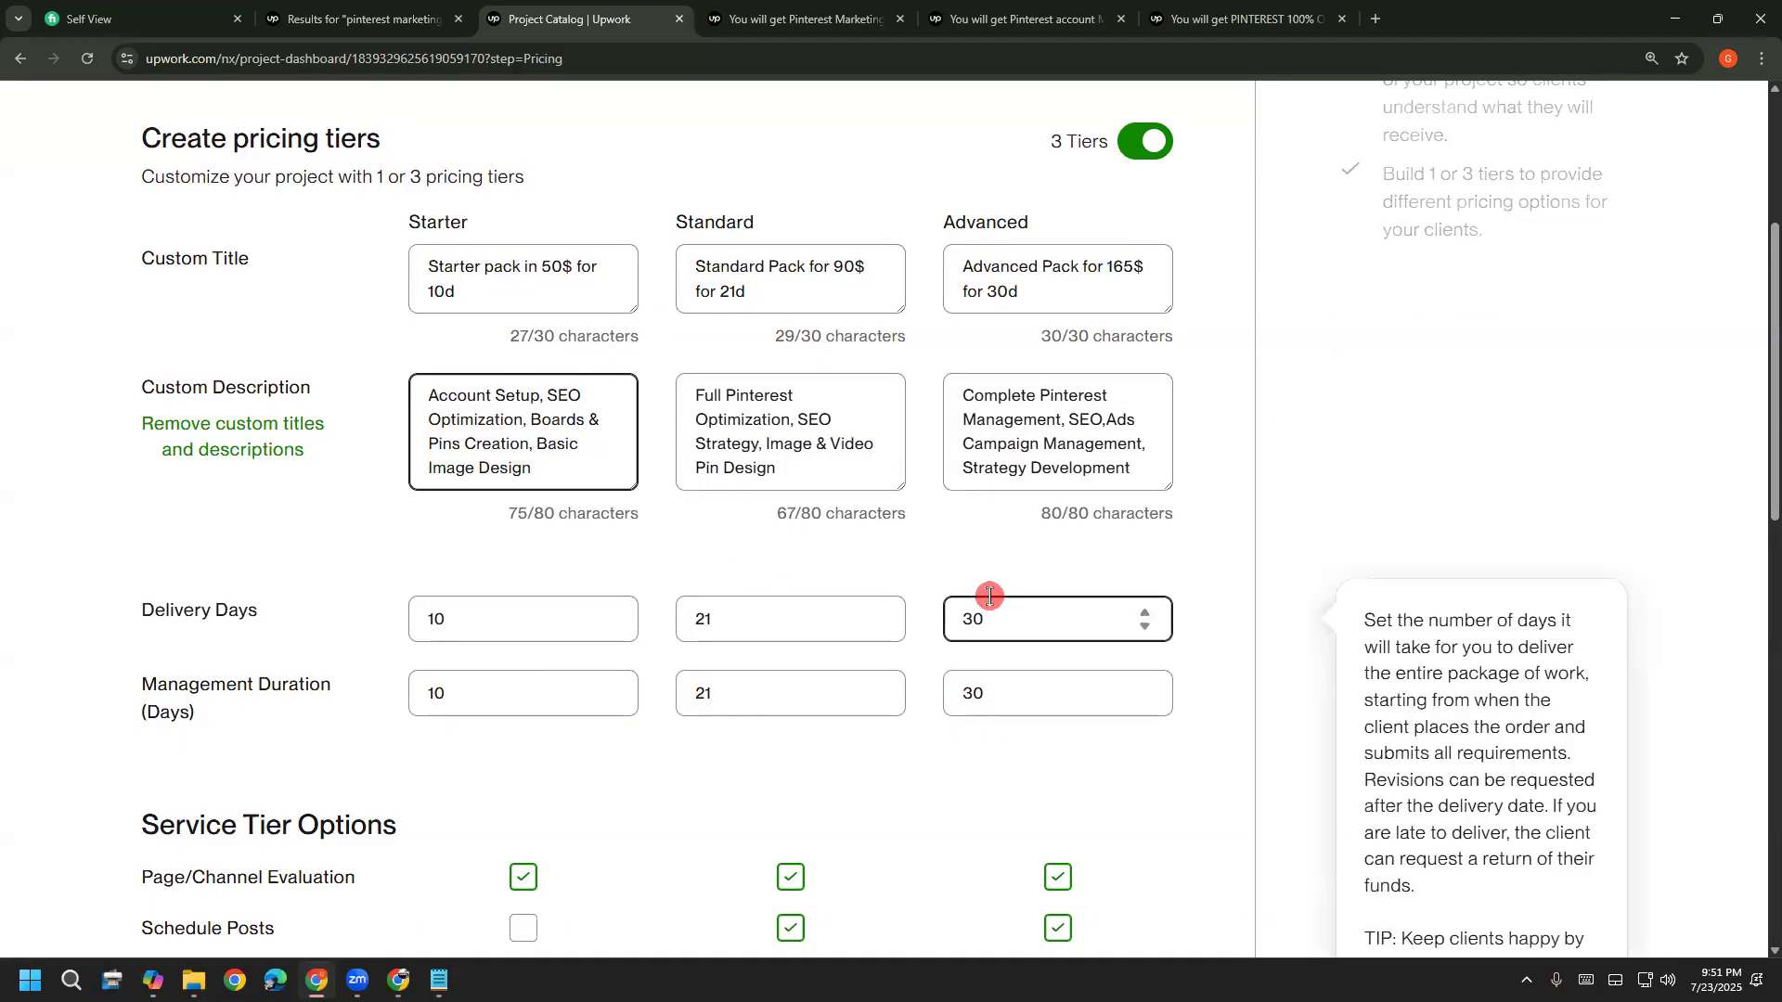
{"action": "scroll", "coordinate": [961, 548], "scroll_direction": "down", "scroll_amount": 1}
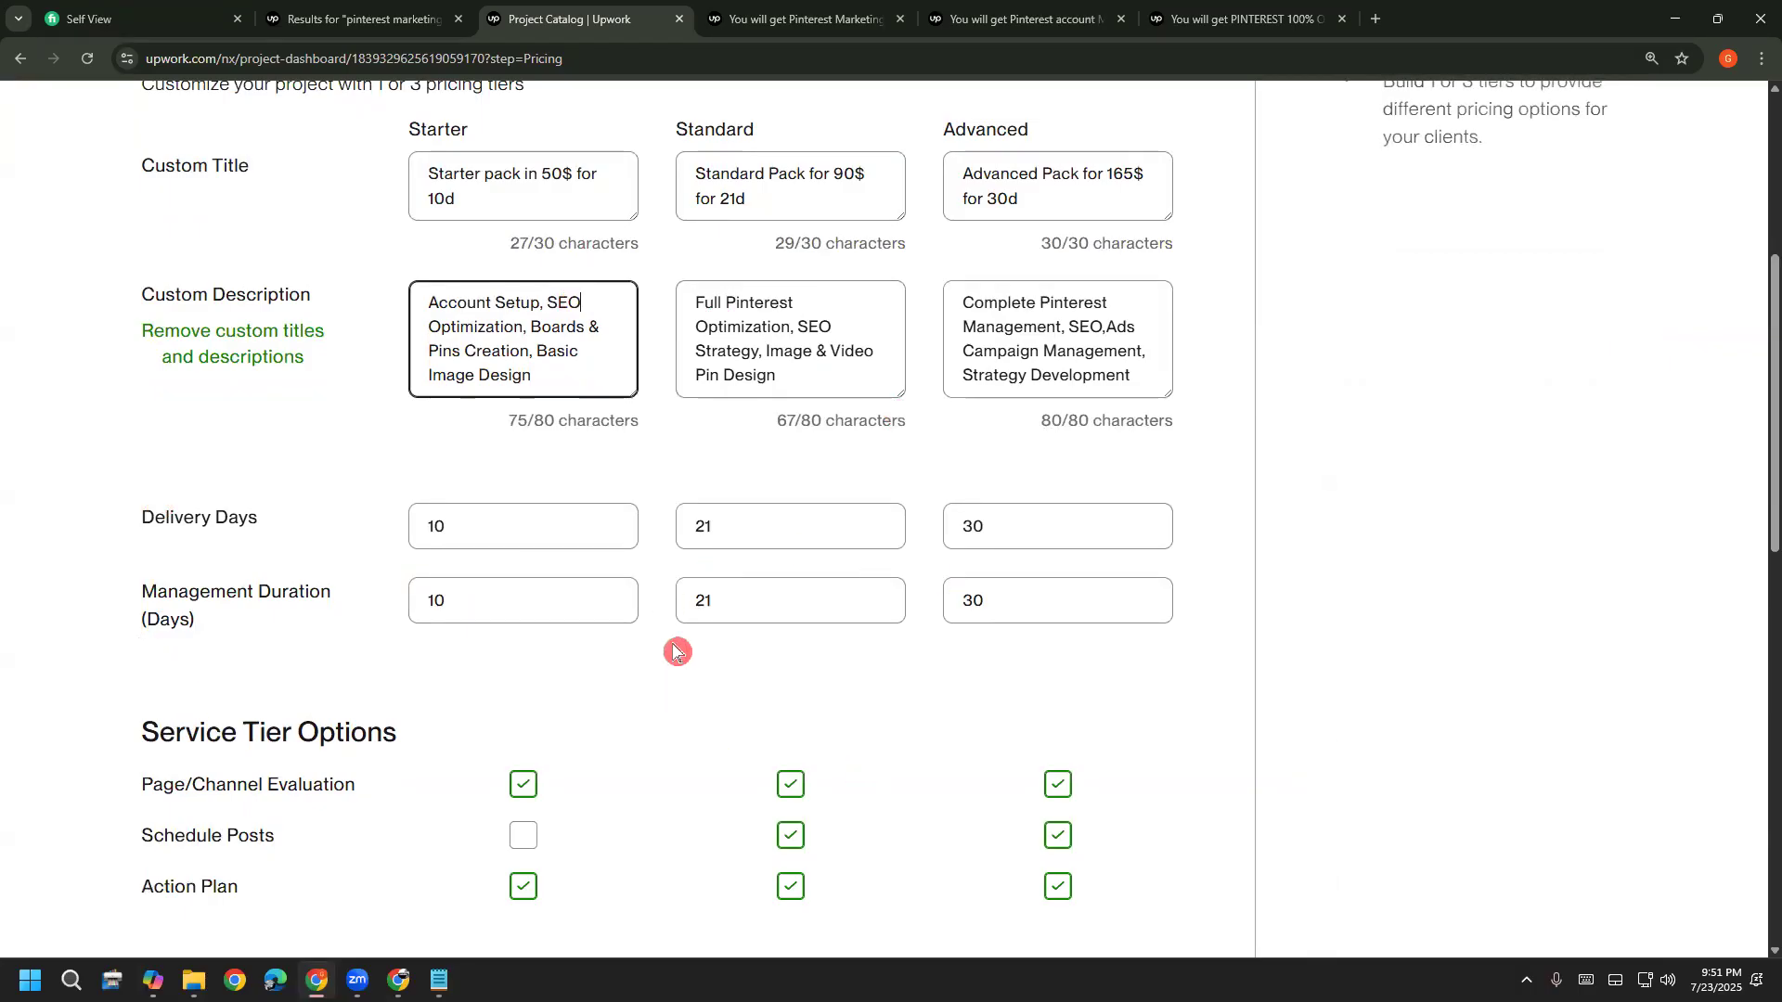
{"action": "scroll", "coordinate": [306, 721], "scroll_direction": "down", "scroll_amount": 2}
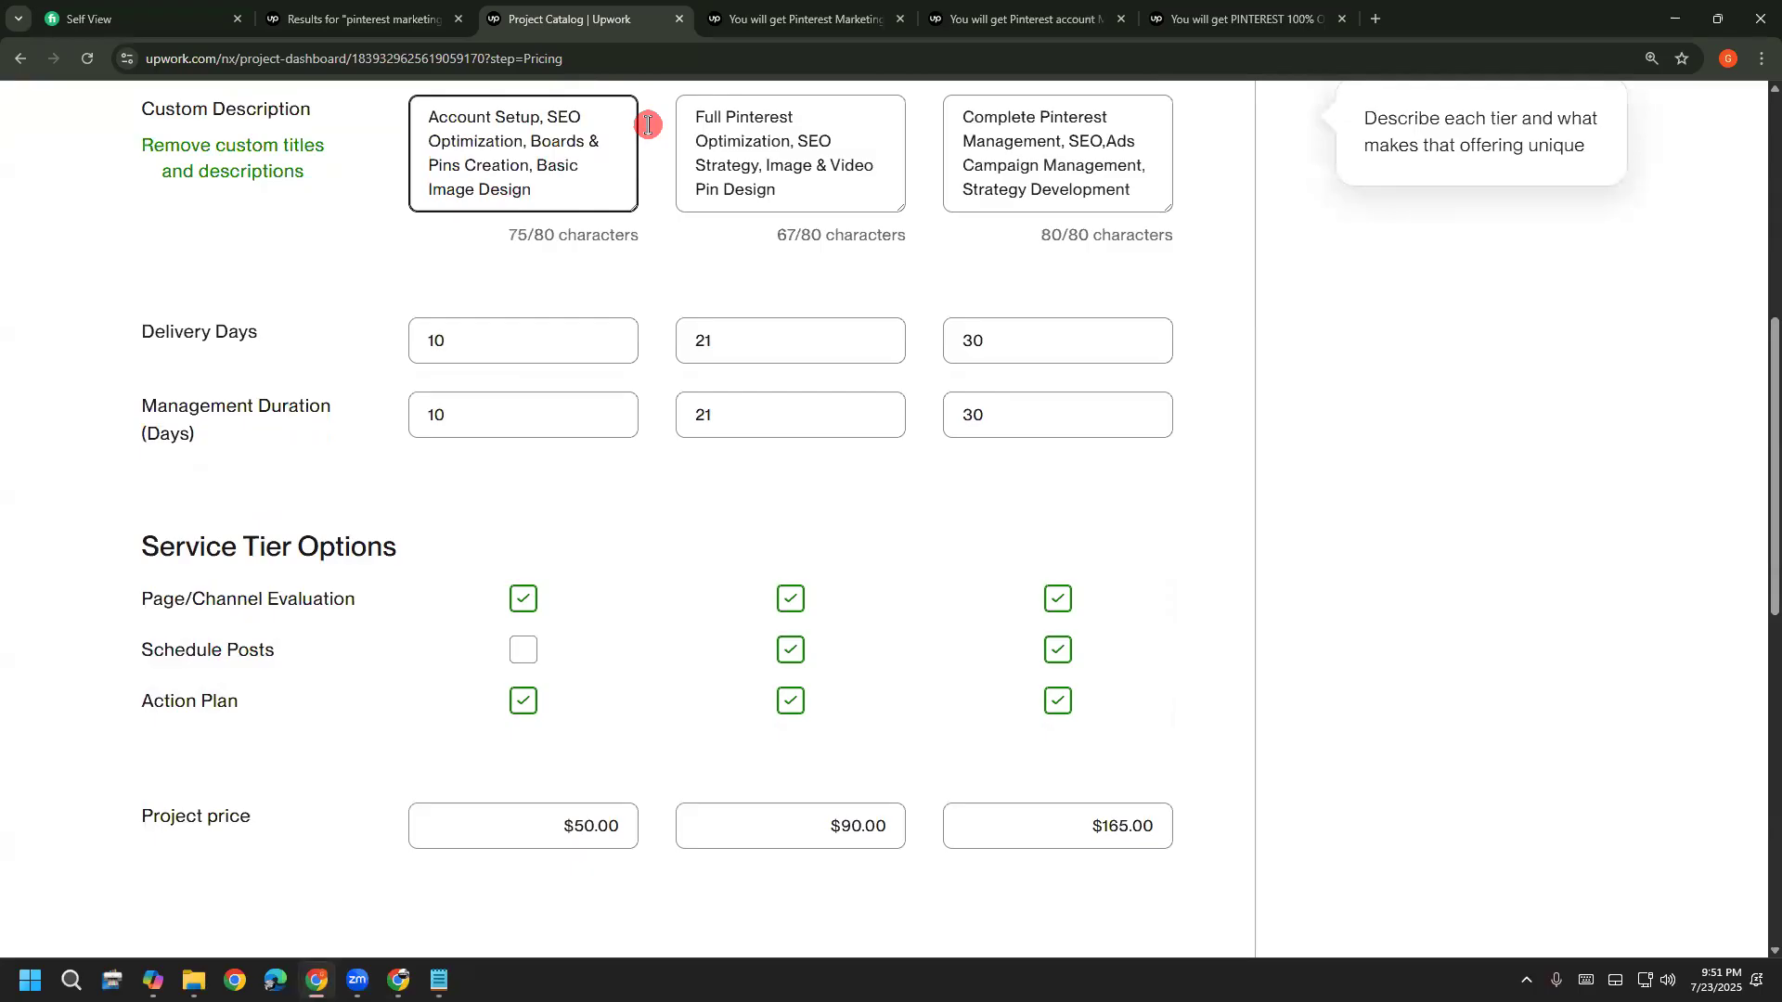
{"action": "mouse_move", "coordinate": [559, 518]}
{"action": "left_mouse_down"}
{"action": "mouse_move", "coordinate": [404, 574]}
{"action": "mouse_move", "coordinate": [532, 623]}
{"action": "mouse_move", "coordinate": [555, 534]}
{"action": "left_mouse_up"}
{"action": "mouse_move", "coordinate": [789, 508]}
{"action": "left_mouse_down"}
{"action": "mouse_move", "coordinate": [739, 543]}
{"action": "mouse_move", "coordinate": [810, 617]}
{"action": "mouse_move", "coordinate": [790, 519]}
{"action": "left_mouse_up"}
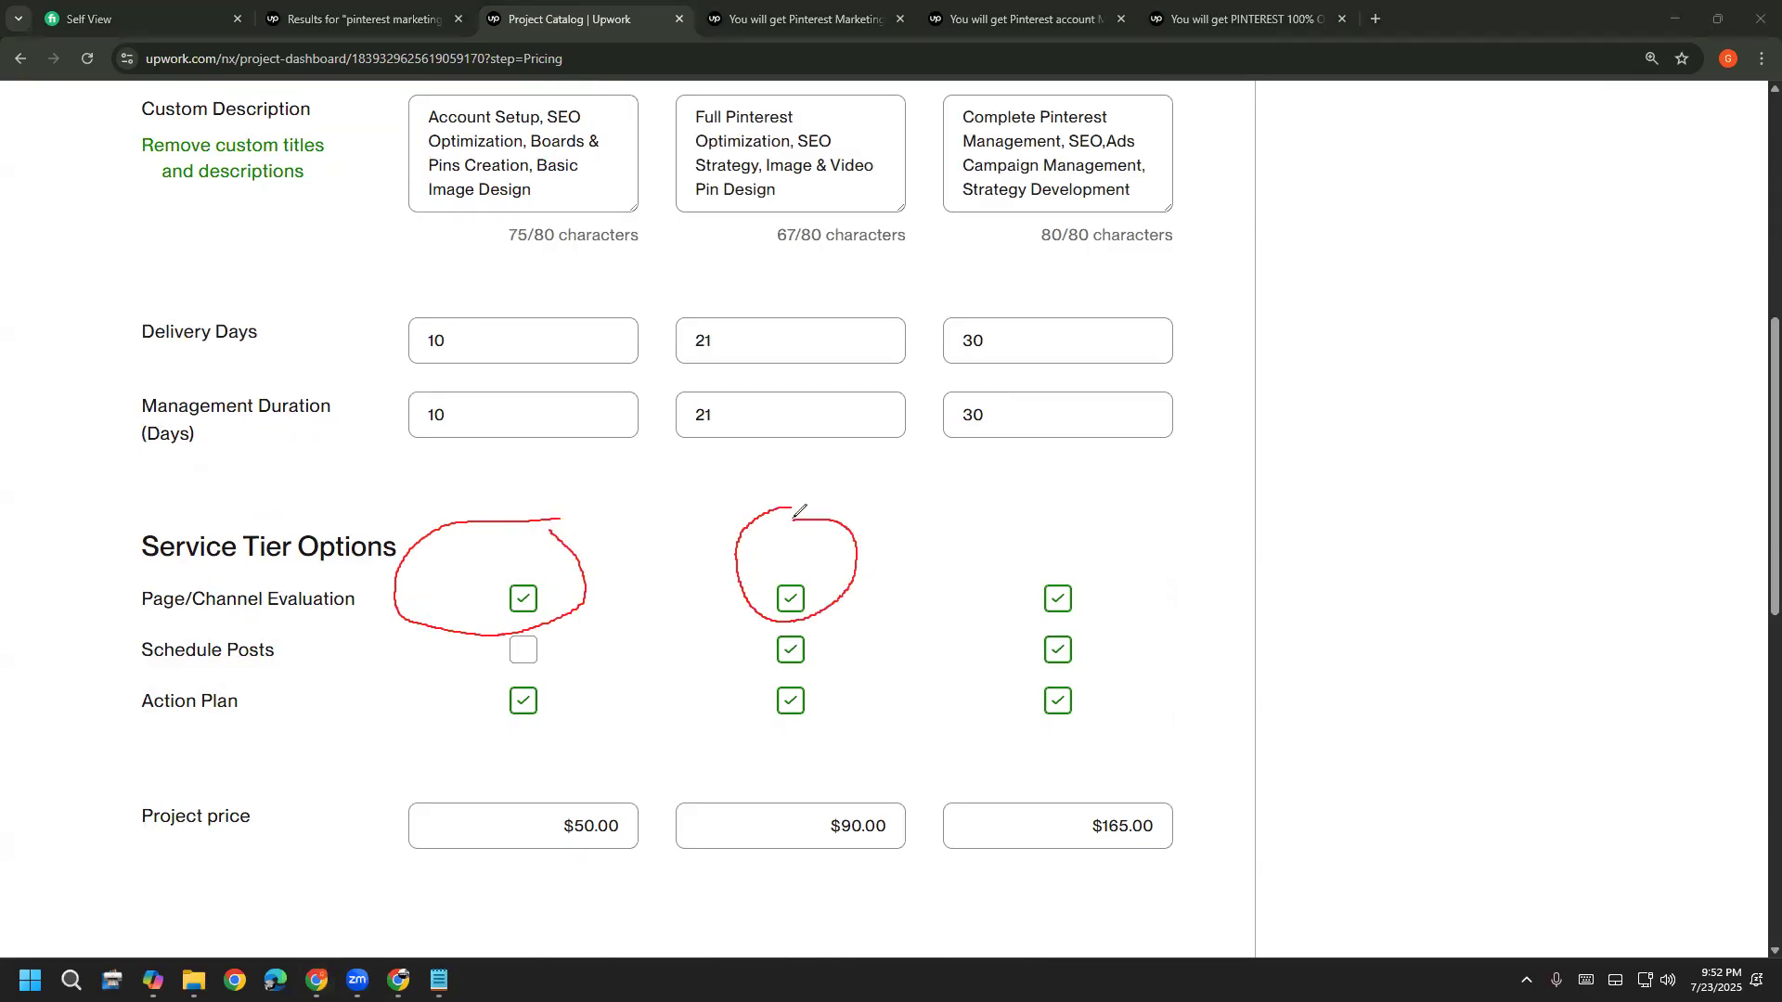
{"action": "mouse_move", "coordinate": [1052, 494]}
{"action": "left_mouse_down"}
{"action": "mouse_move", "coordinate": [990, 554]}
{"action": "mouse_move", "coordinate": [1124, 538]}
{"action": "mouse_move", "coordinate": [1088, 524]}
{"action": "left_mouse_up"}
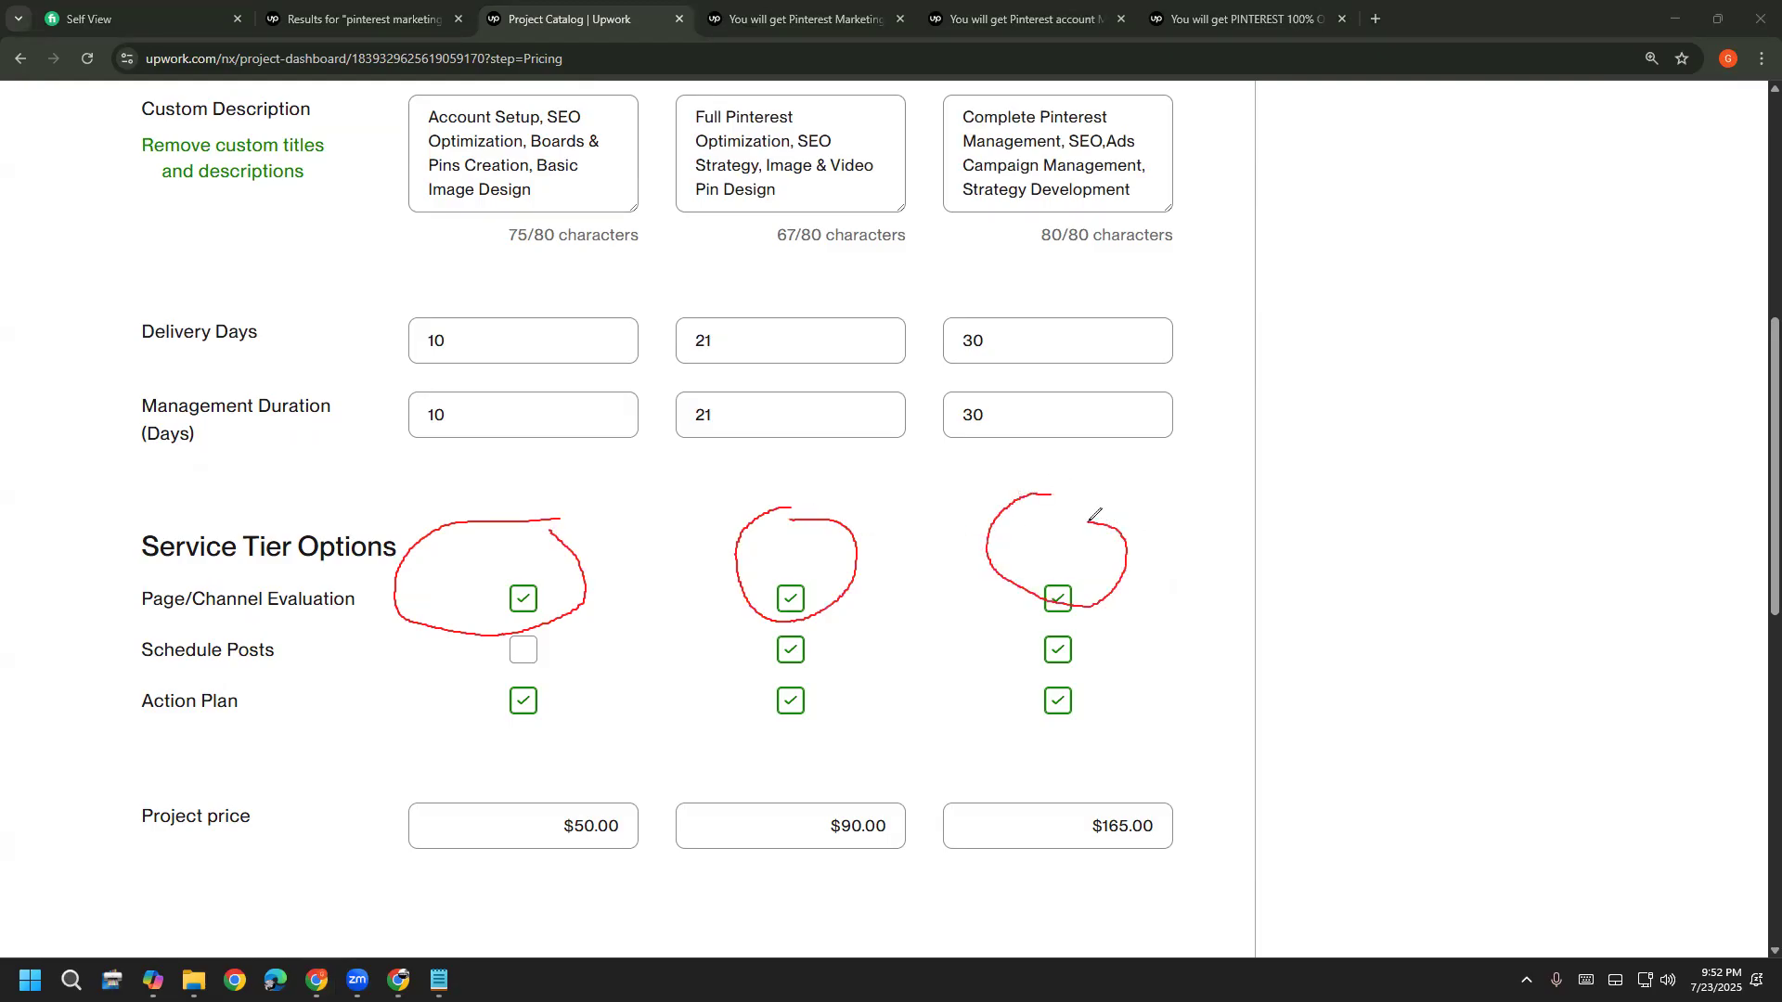
{"action": "left_click", "coordinate": [90, 597]}
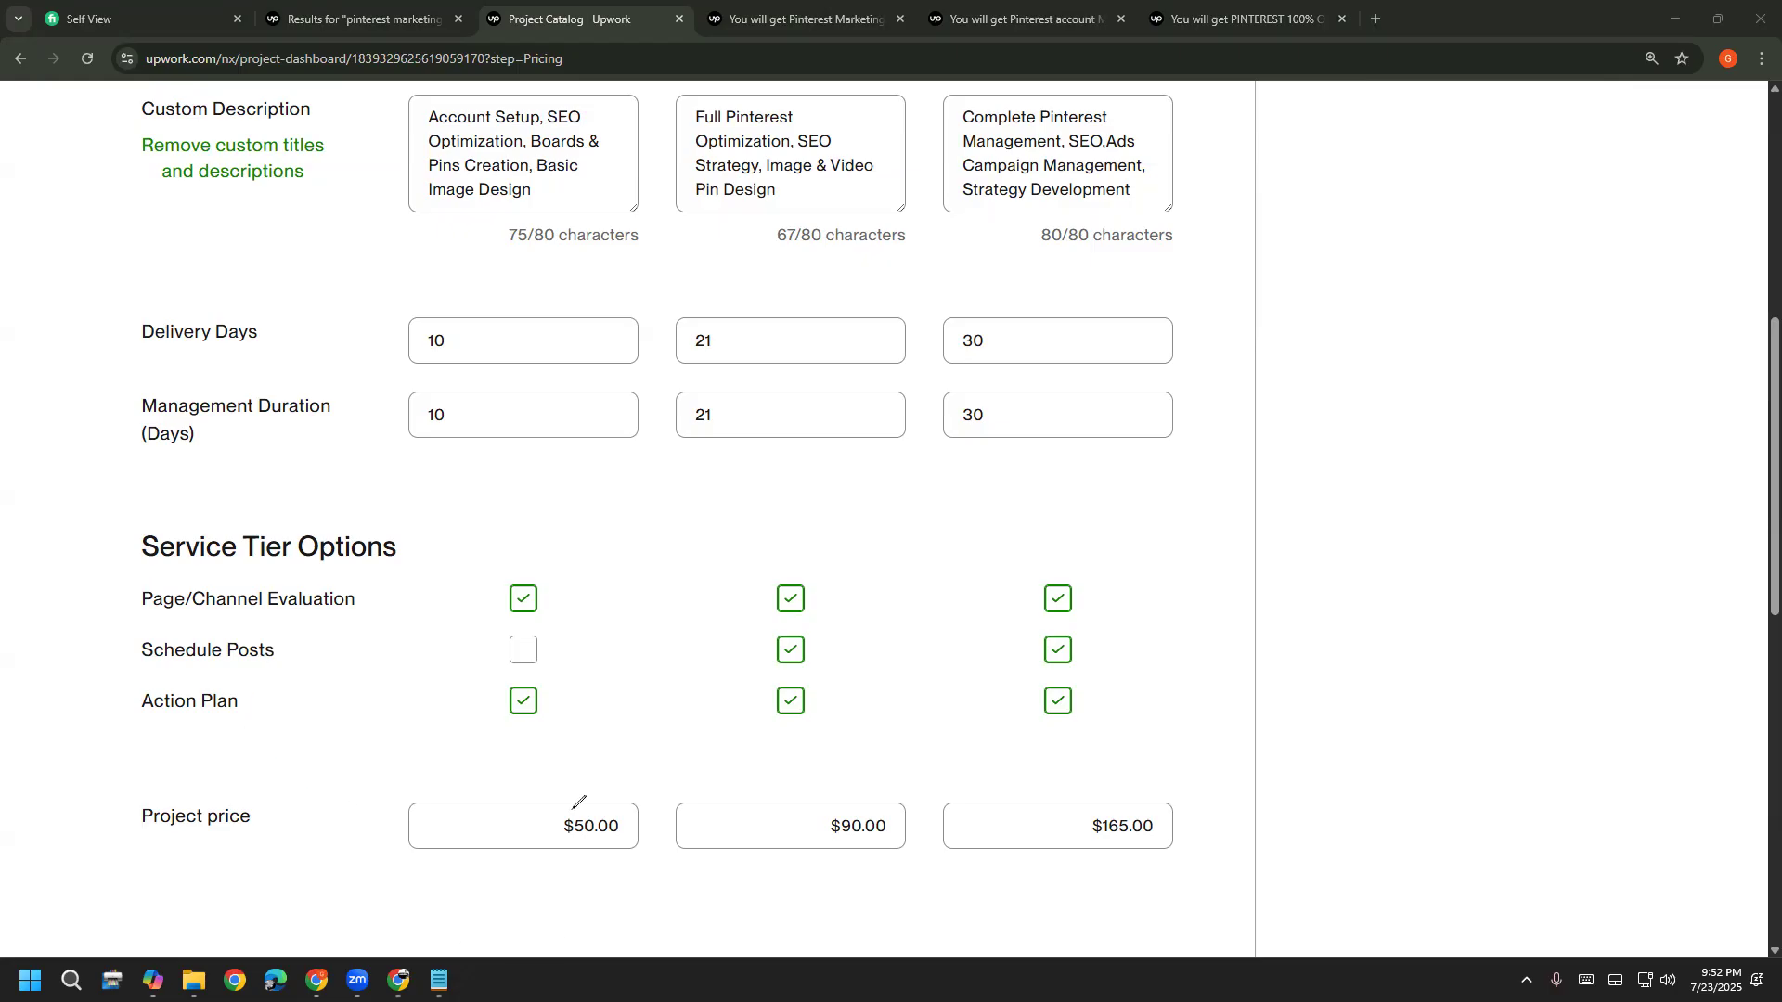
{"action": "mouse_move", "coordinate": [473, 670]}
{"action": "left_mouse_down"}
{"action": "mouse_move", "coordinate": [539, 663]}
{"action": "mouse_move", "coordinate": [583, 626]}
{"action": "mouse_move", "coordinate": [469, 659]}
{"action": "mouse_move", "coordinate": [516, 673]}
{"action": "left_mouse_up"}
{"action": "mouse_move", "coordinate": [792, 501]}
{"action": "left_mouse_down"}
{"action": "mouse_move", "coordinate": [790, 529]}
{"action": "mouse_move", "coordinate": [961, 434]}
{"action": "left_mouse_up"}
{"action": "mouse_move", "coordinate": [1032, 491]}
{"action": "left_mouse_down"}
{"action": "mouse_move", "coordinate": [1070, 537]}
{"action": "mouse_move", "coordinate": [1154, 462]}
{"action": "left_mouse_up"}
{"action": "mouse_move", "coordinate": [734, 661]}
{"action": "left_mouse_down"}
{"action": "mouse_move", "coordinate": [792, 663]}
{"action": "mouse_move", "coordinate": [771, 615]}
{"action": "mouse_move", "coordinate": [753, 675]}
{"action": "left_mouse_up"}
{"action": "mouse_move", "coordinate": [1038, 648]}
{"action": "left_mouse_down"}
{"action": "mouse_move", "coordinate": [1043, 605]}
{"action": "mouse_move", "coordinate": [1007, 684]}
{"action": "left_mouse_up"}
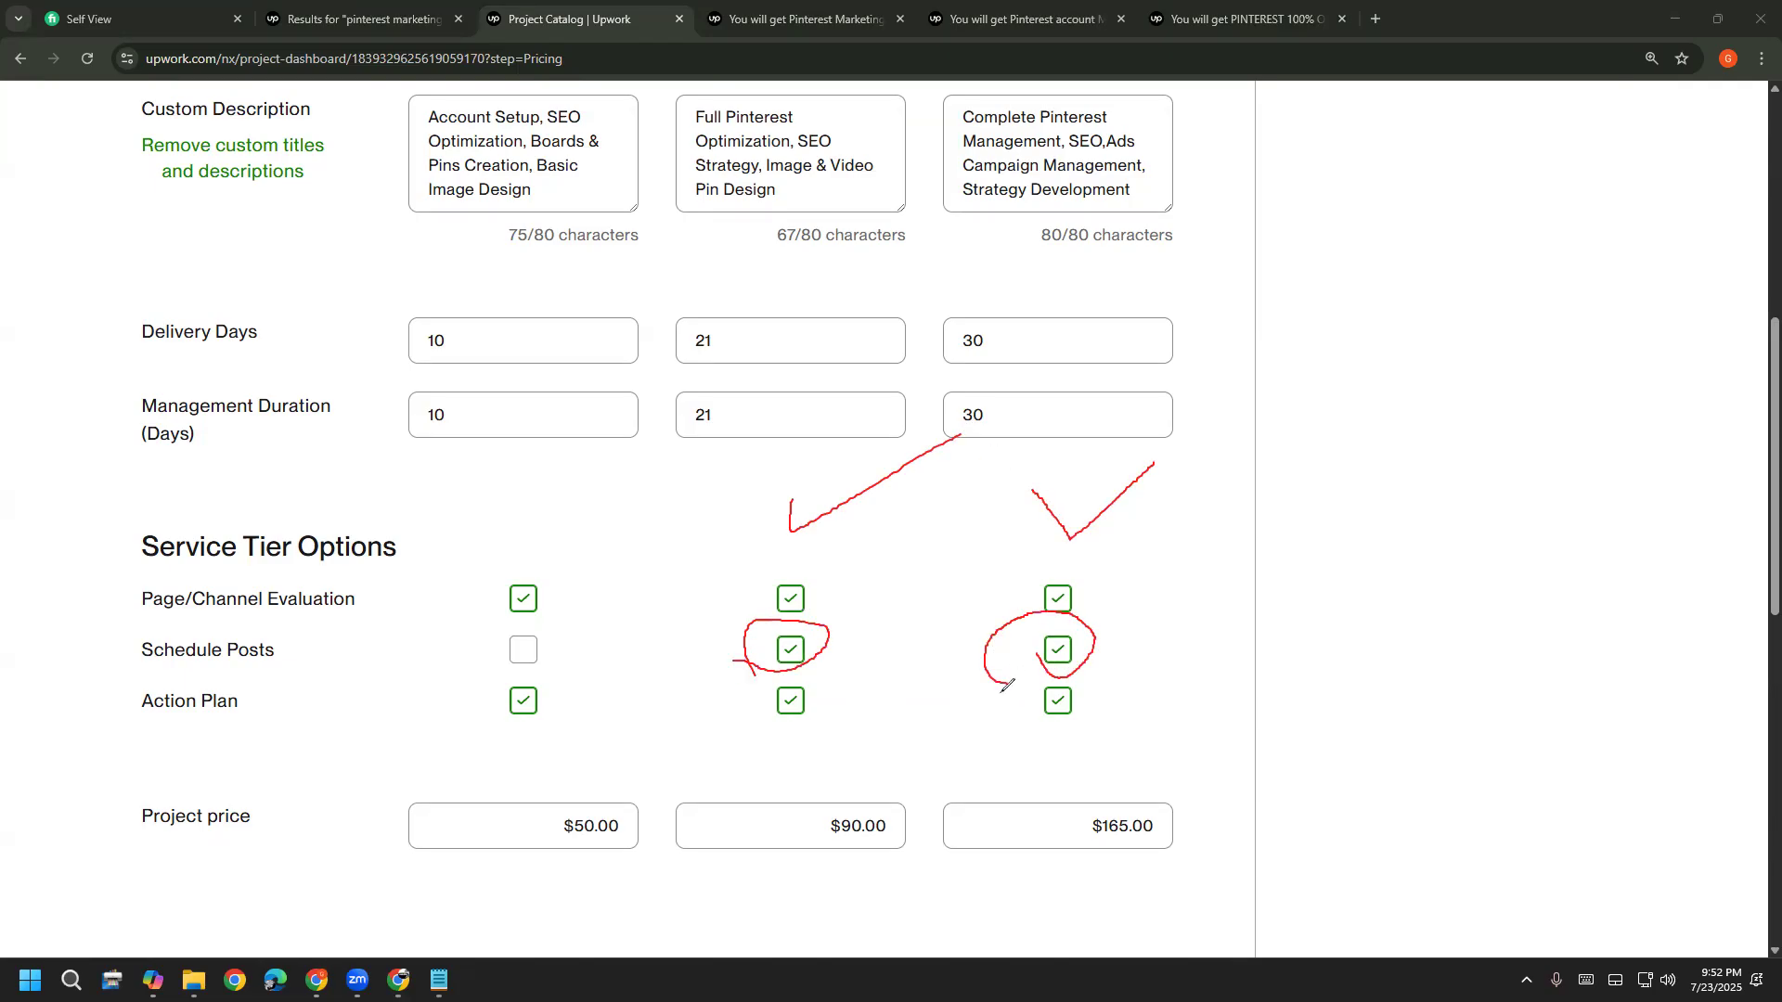
Review which service options each tier includes, along with the project prices and optional add-ons
{"action": "left_click", "coordinate": [85, 608]}
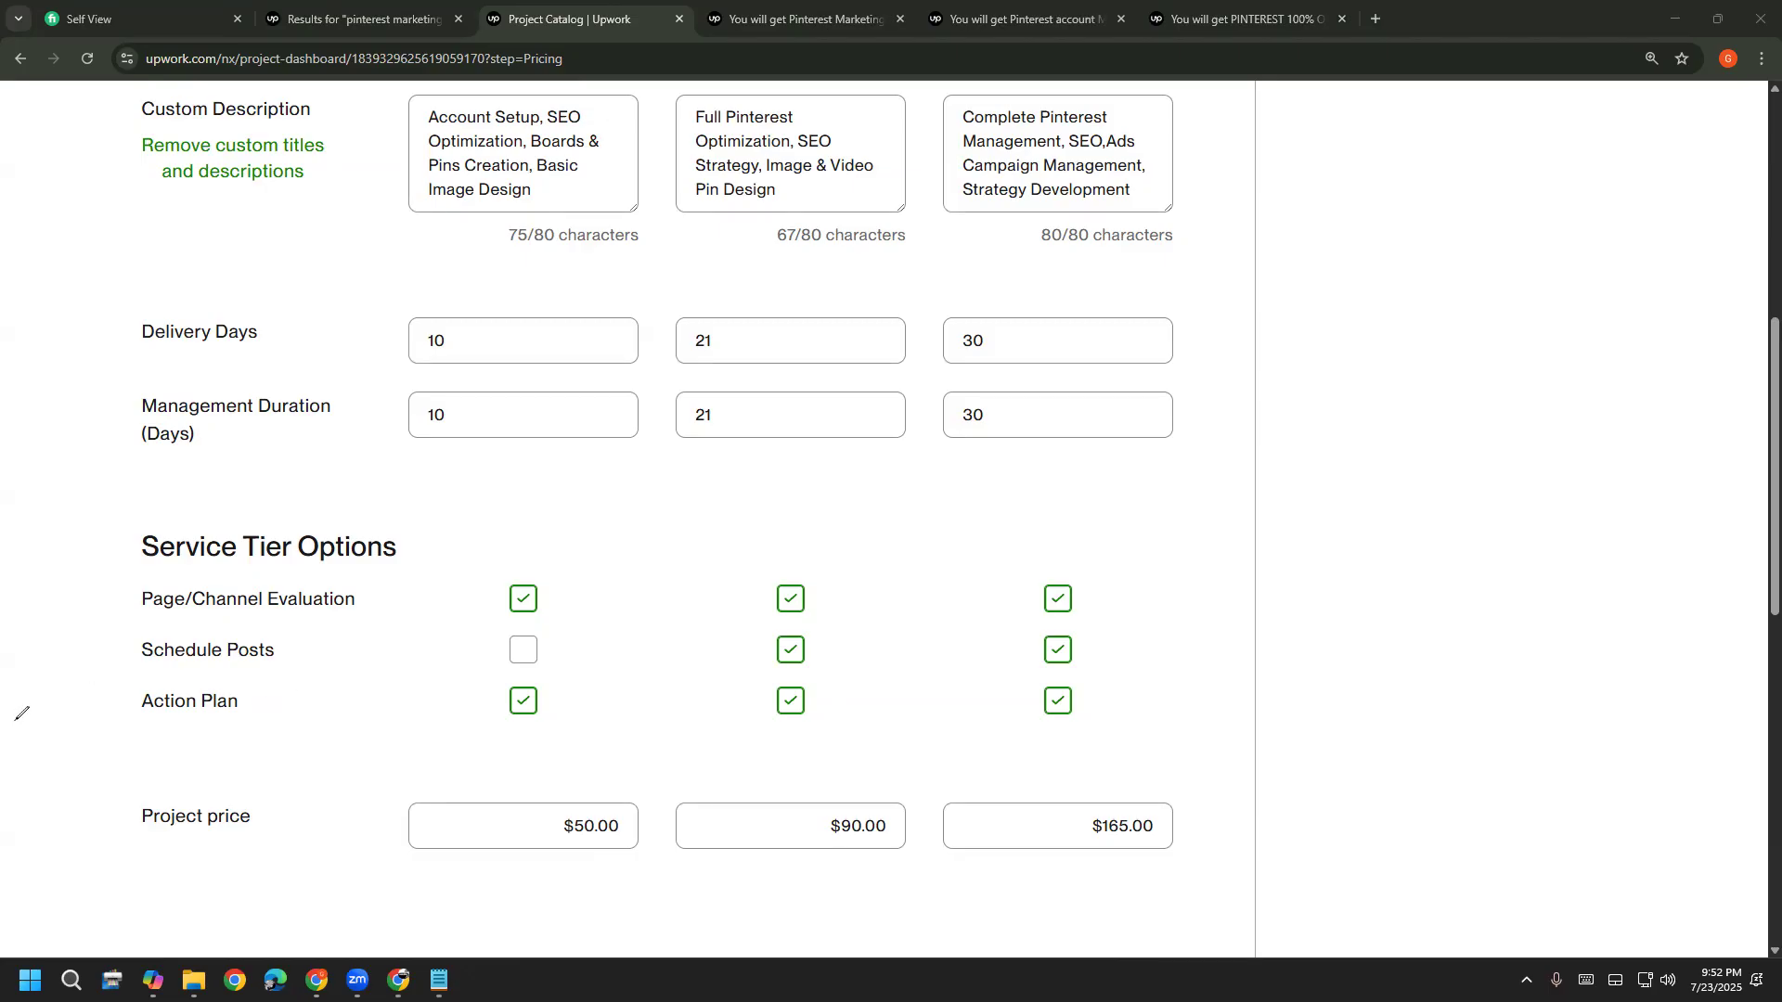
{"action": "scroll", "coordinate": [306, 668], "scroll_direction": "down", "scroll_amount": 2}
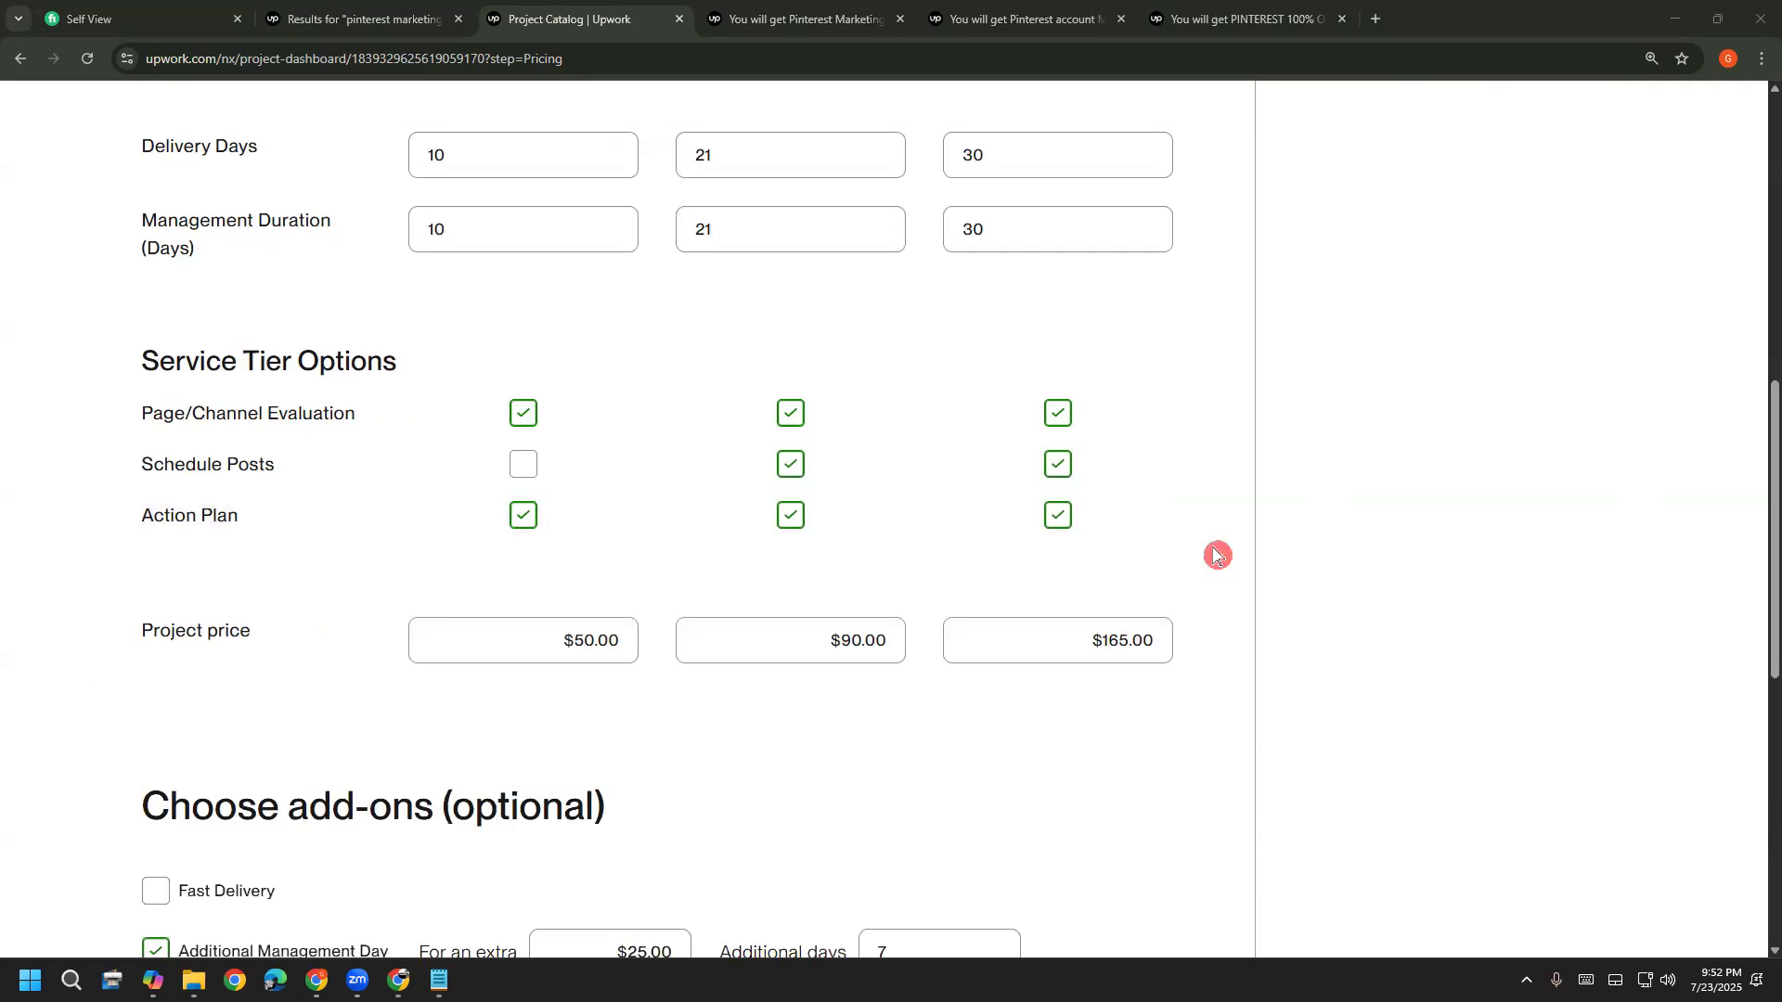
{"action": "left_click", "coordinate": [515, 517]}
{"action": "scroll", "coordinate": [316, 722], "scroll_direction": "down", "scroll_amount": 1}
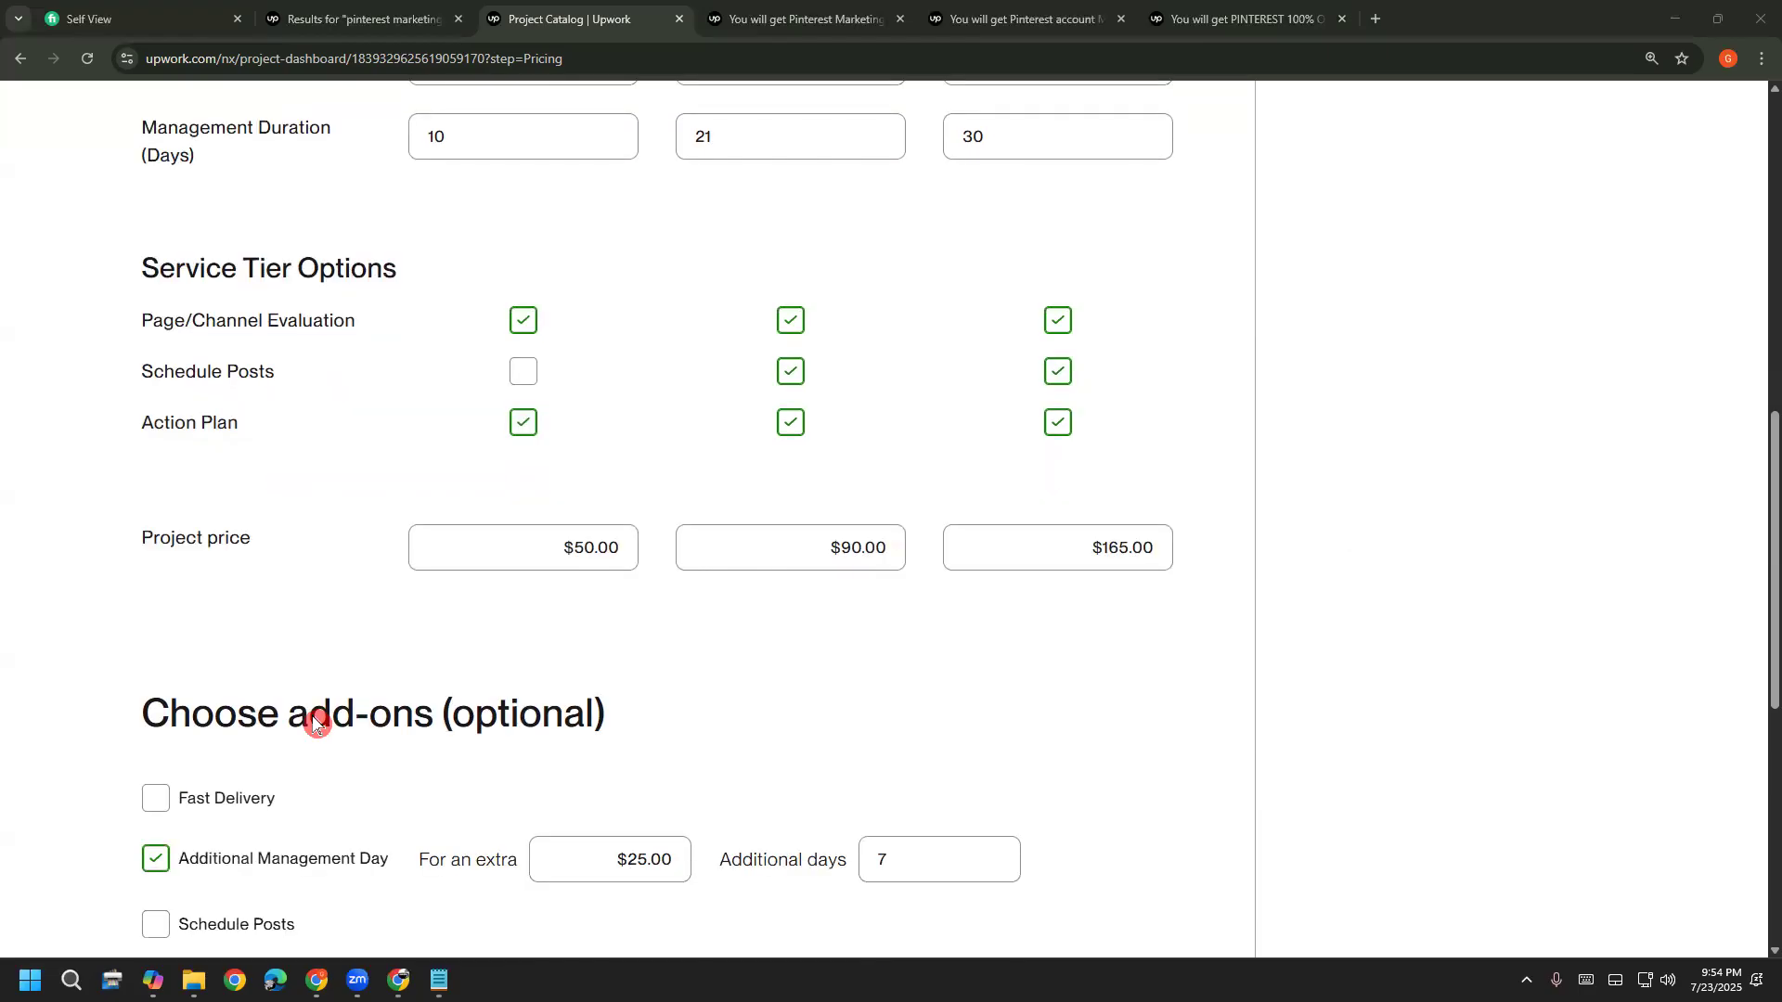
{"action": "scroll", "coordinate": [316, 723], "scroll_direction": "down", "scroll_amount": 1}
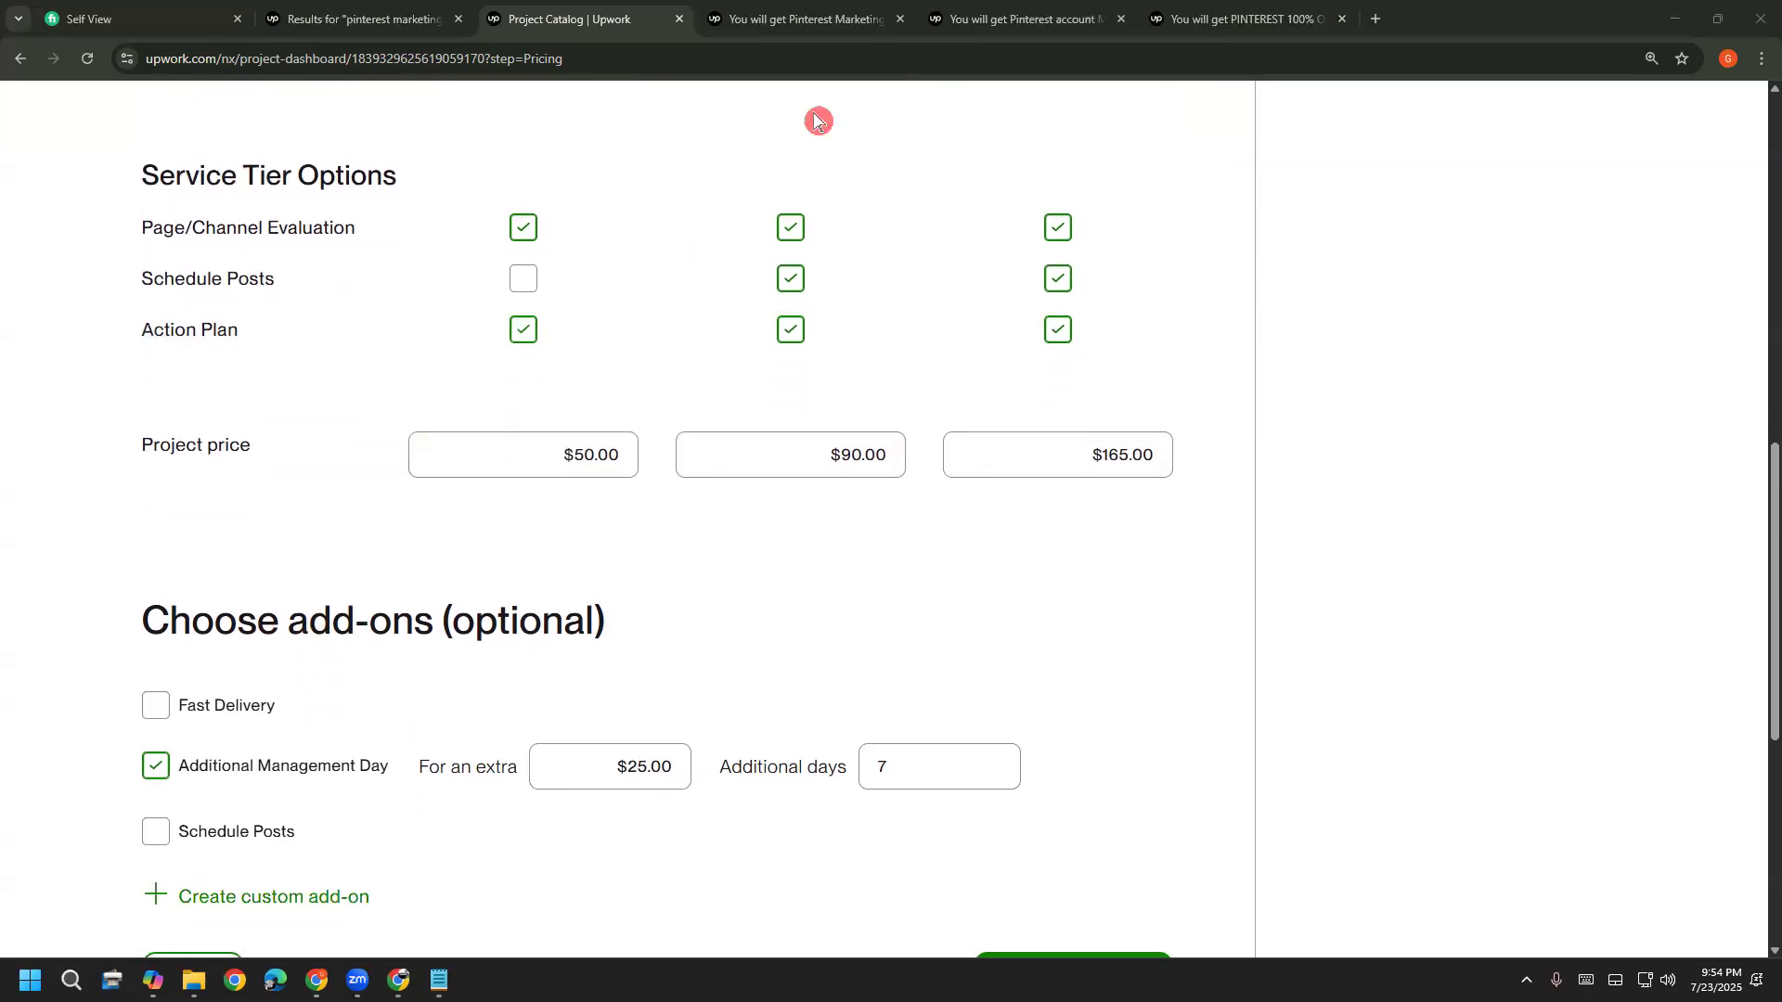
Mark the three tiers' project prices with temporary annotations, and compare them with the custom tier titles
{"action": "mouse_move", "coordinate": [504, 420]}
{"action": "left_mouse_down"}
{"action": "mouse_move", "coordinate": [655, 465]}
{"action": "mouse_move", "coordinate": [469, 406]}
{"action": "left_mouse_up"}
{"action": "mouse_move", "coordinate": [796, 472]}
{"action": "left_mouse_down"}
{"action": "mouse_move", "coordinate": [914, 382]}
{"action": "mouse_move", "coordinate": [791, 464]}
{"action": "left_mouse_up"}
{"action": "mouse_move", "coordinate": [1036, 425]}
{"action": "left_mouse_down"}
{"action": "mouse_move", "coordinate": [1053, 410]}
{"action": "mouse_move", "coordinate": [987, 445]}
{"action": "mouse_move", "coordinate": [996, 419]}
{"action": "left_mouse_up"}
{"action": "mouse_move", "coordinate": [483, 484]}
{"action": "left_mouse_down"}
{"action": "mouse_move", "coordinate": [493, 569]}
{"action": "mouse_move", "coordinate": [513, 534]}
{"action": "mouse_move", "coordinate": [561, 528]}
{"action": "mouse_move", "coordinate": [526, 502]}
{"action": "left_mouse_up"}
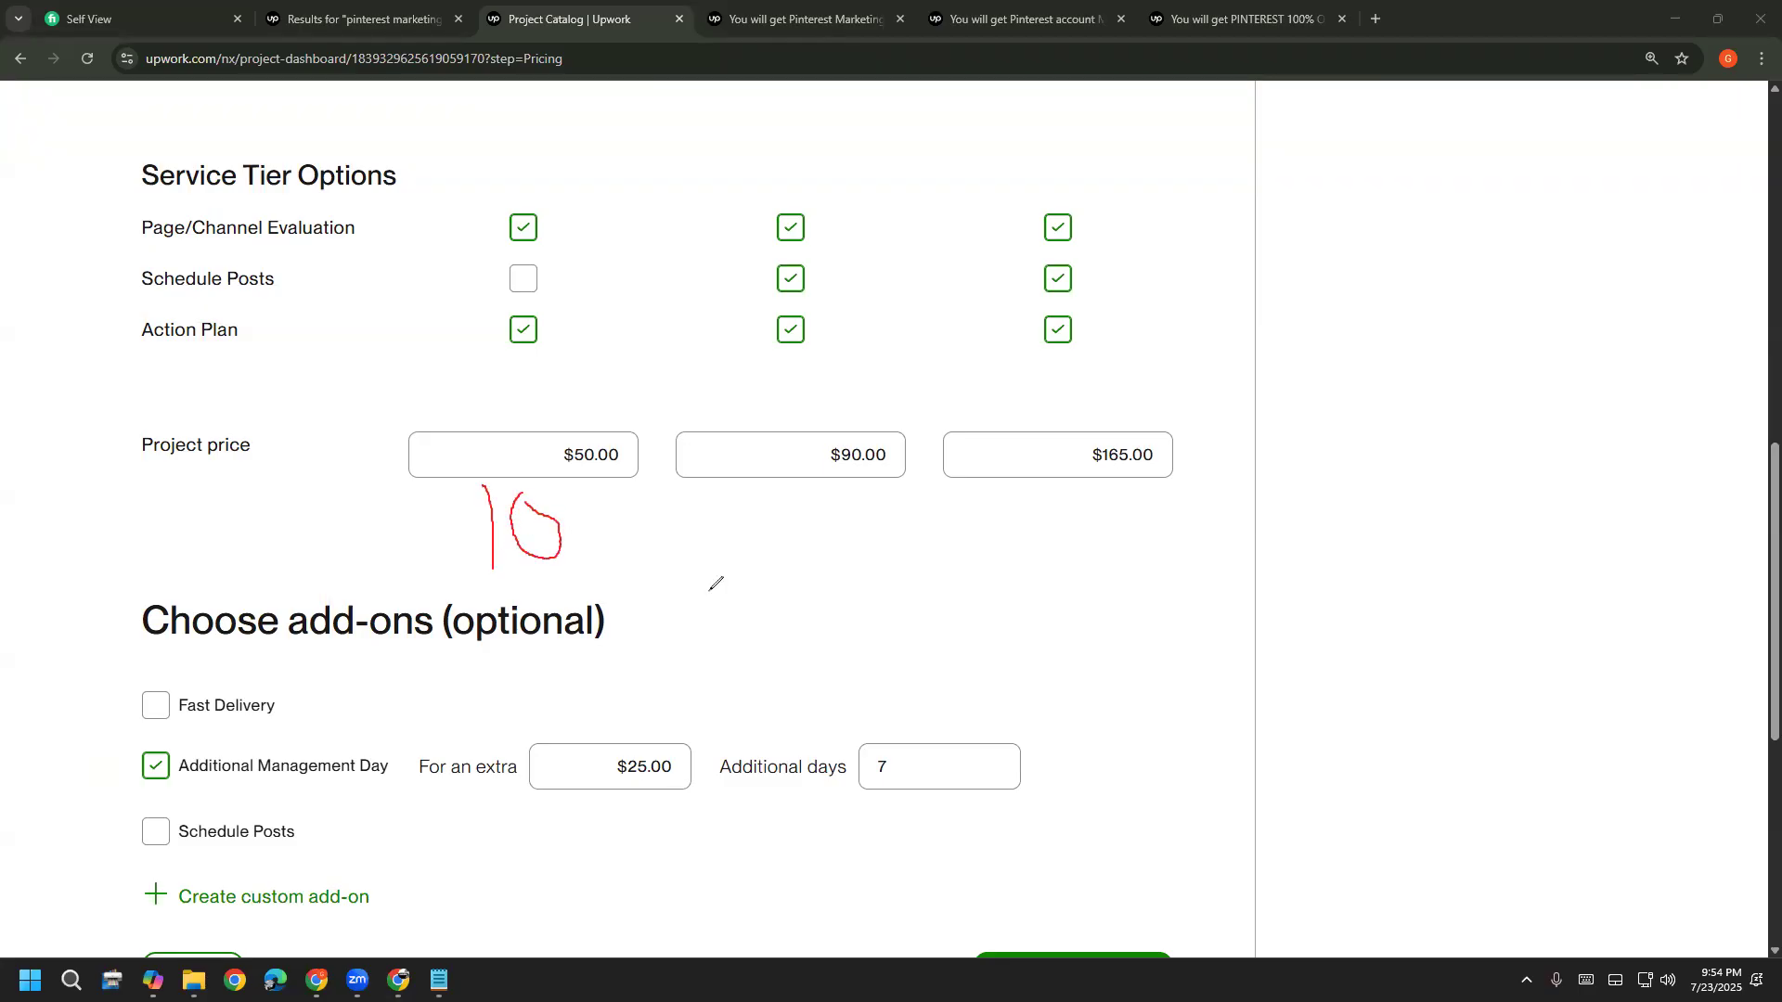
{"action": "mouse_move", "coordinate": [685, 549]}
{"action": "left_mouse_down"}
{"action": "mouse_move", "coordinate": [759, 524]}
{"action": "mouse_move", "coordinate": [725, 627]}
{"action": "left_mouse_up"}
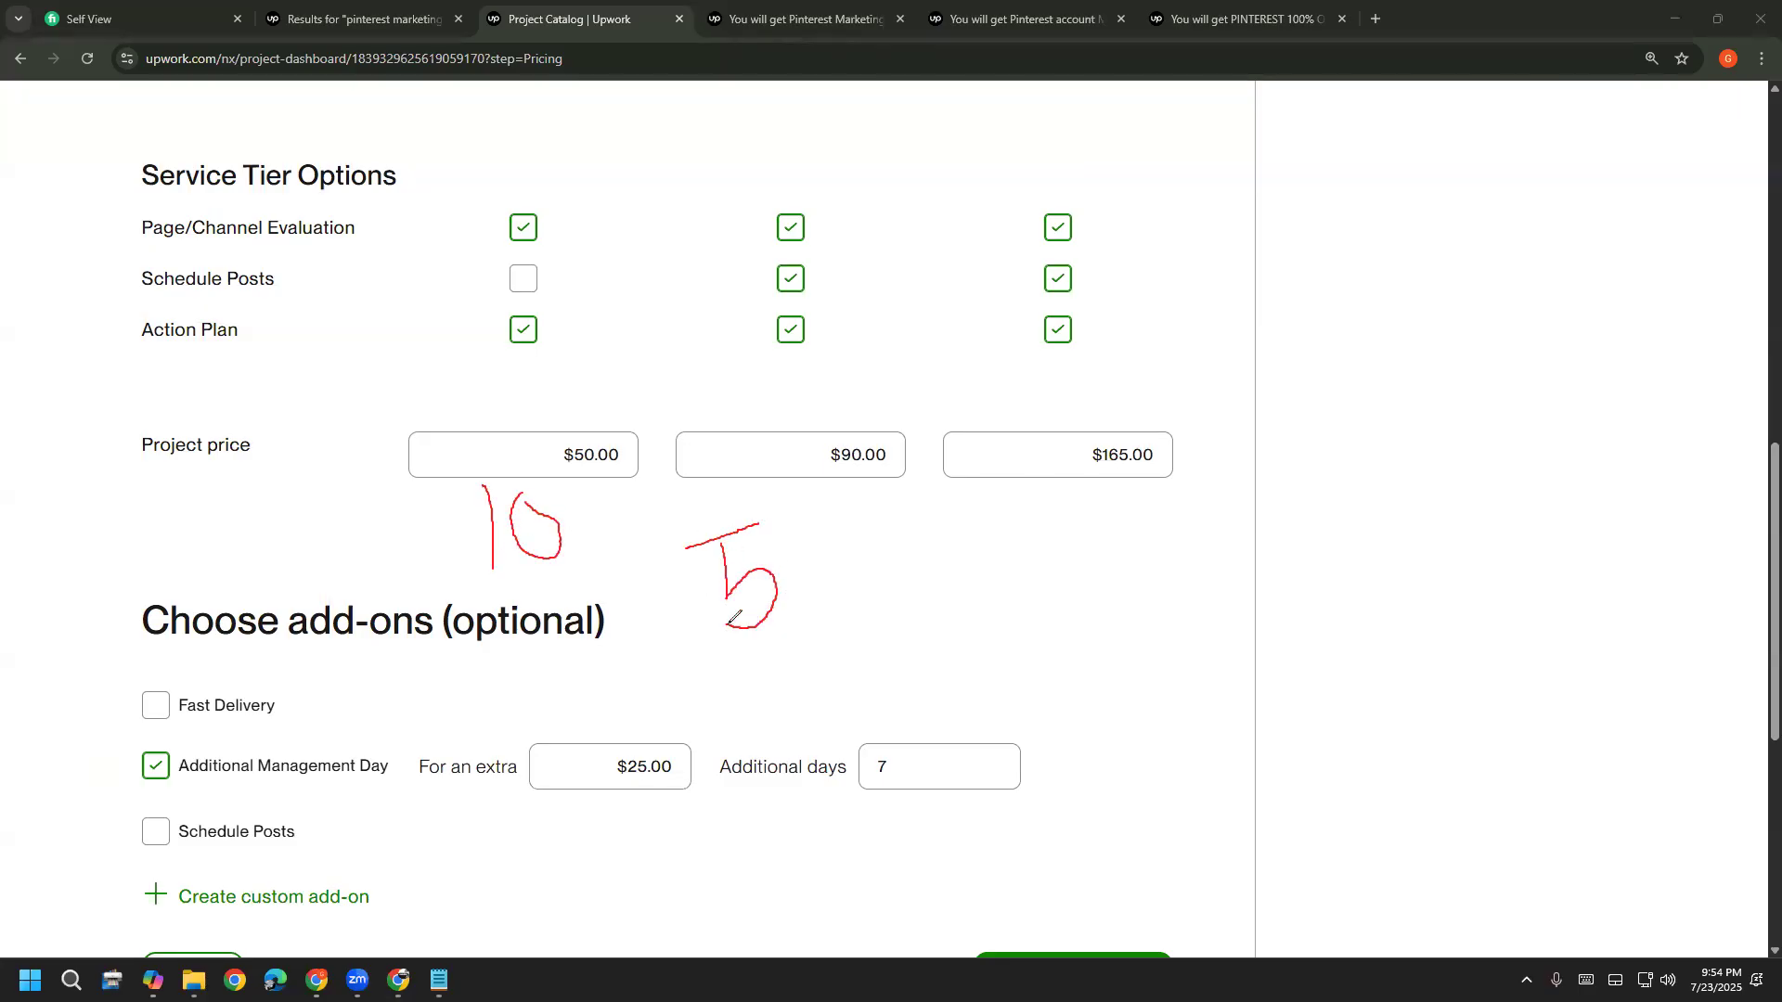
{"action": "left_click", "coordinate": [94, 593]}
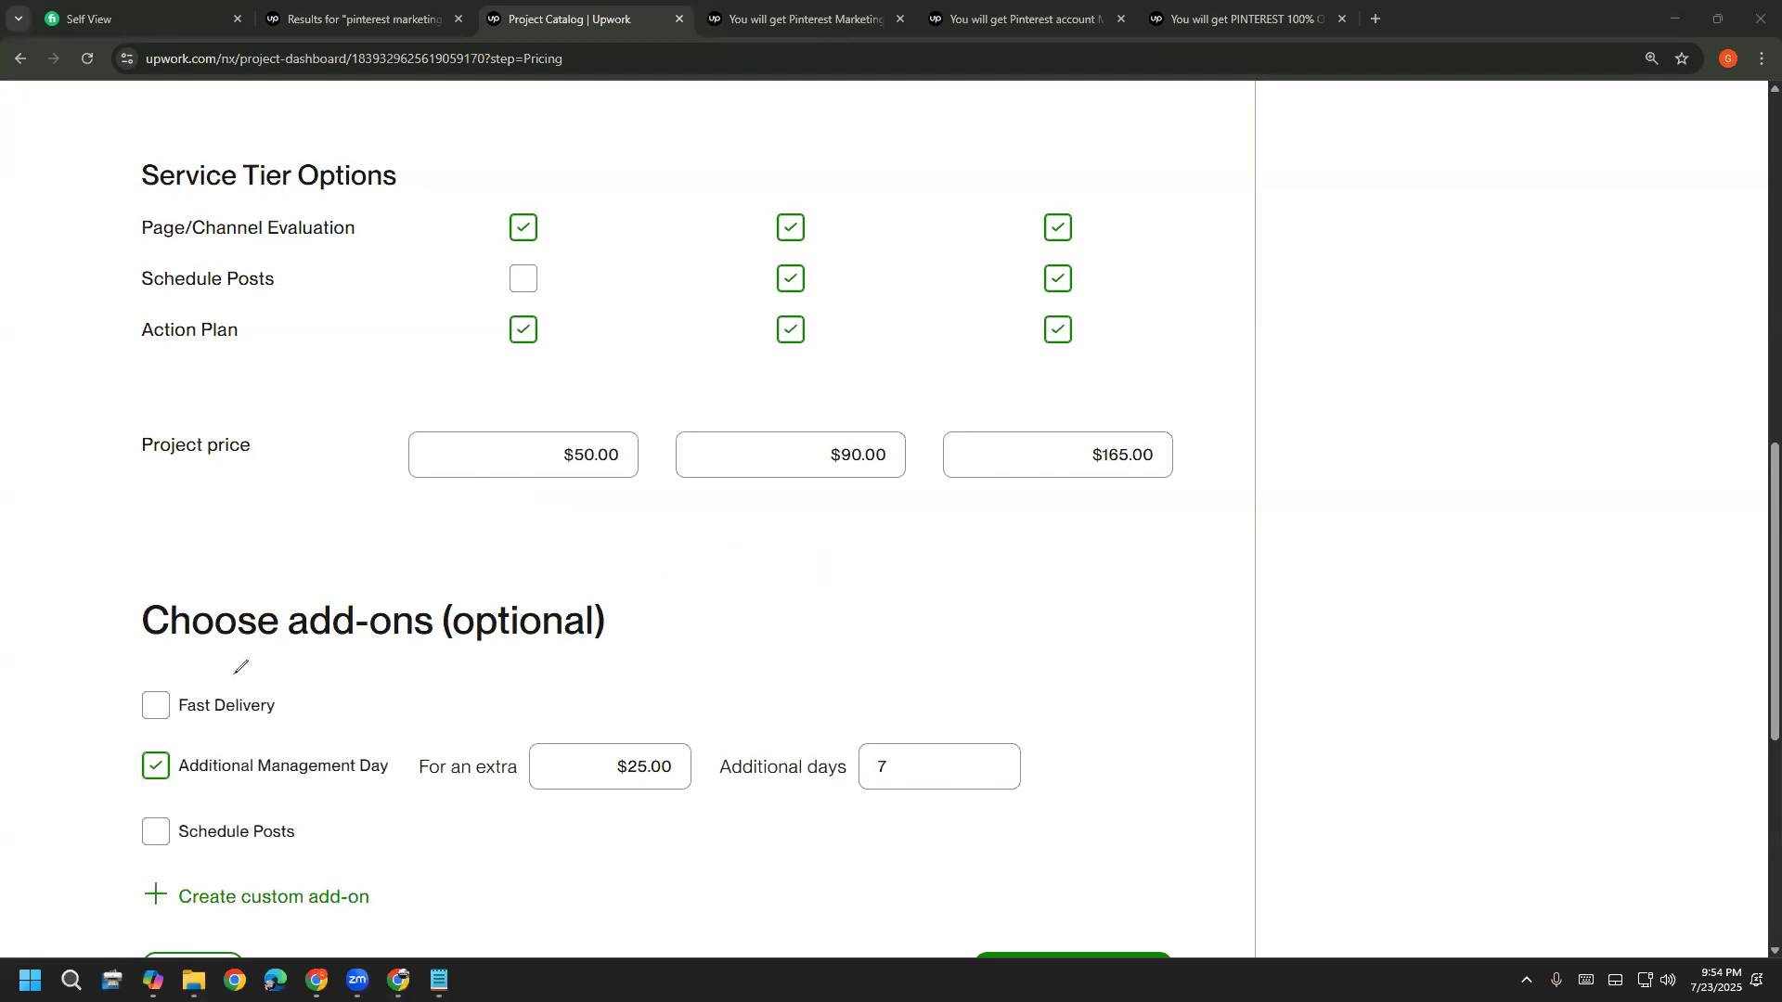
{"action": "scroll", "coordinate": [756, 696], "scroll_direction": "up", "scroll_amount": 15}
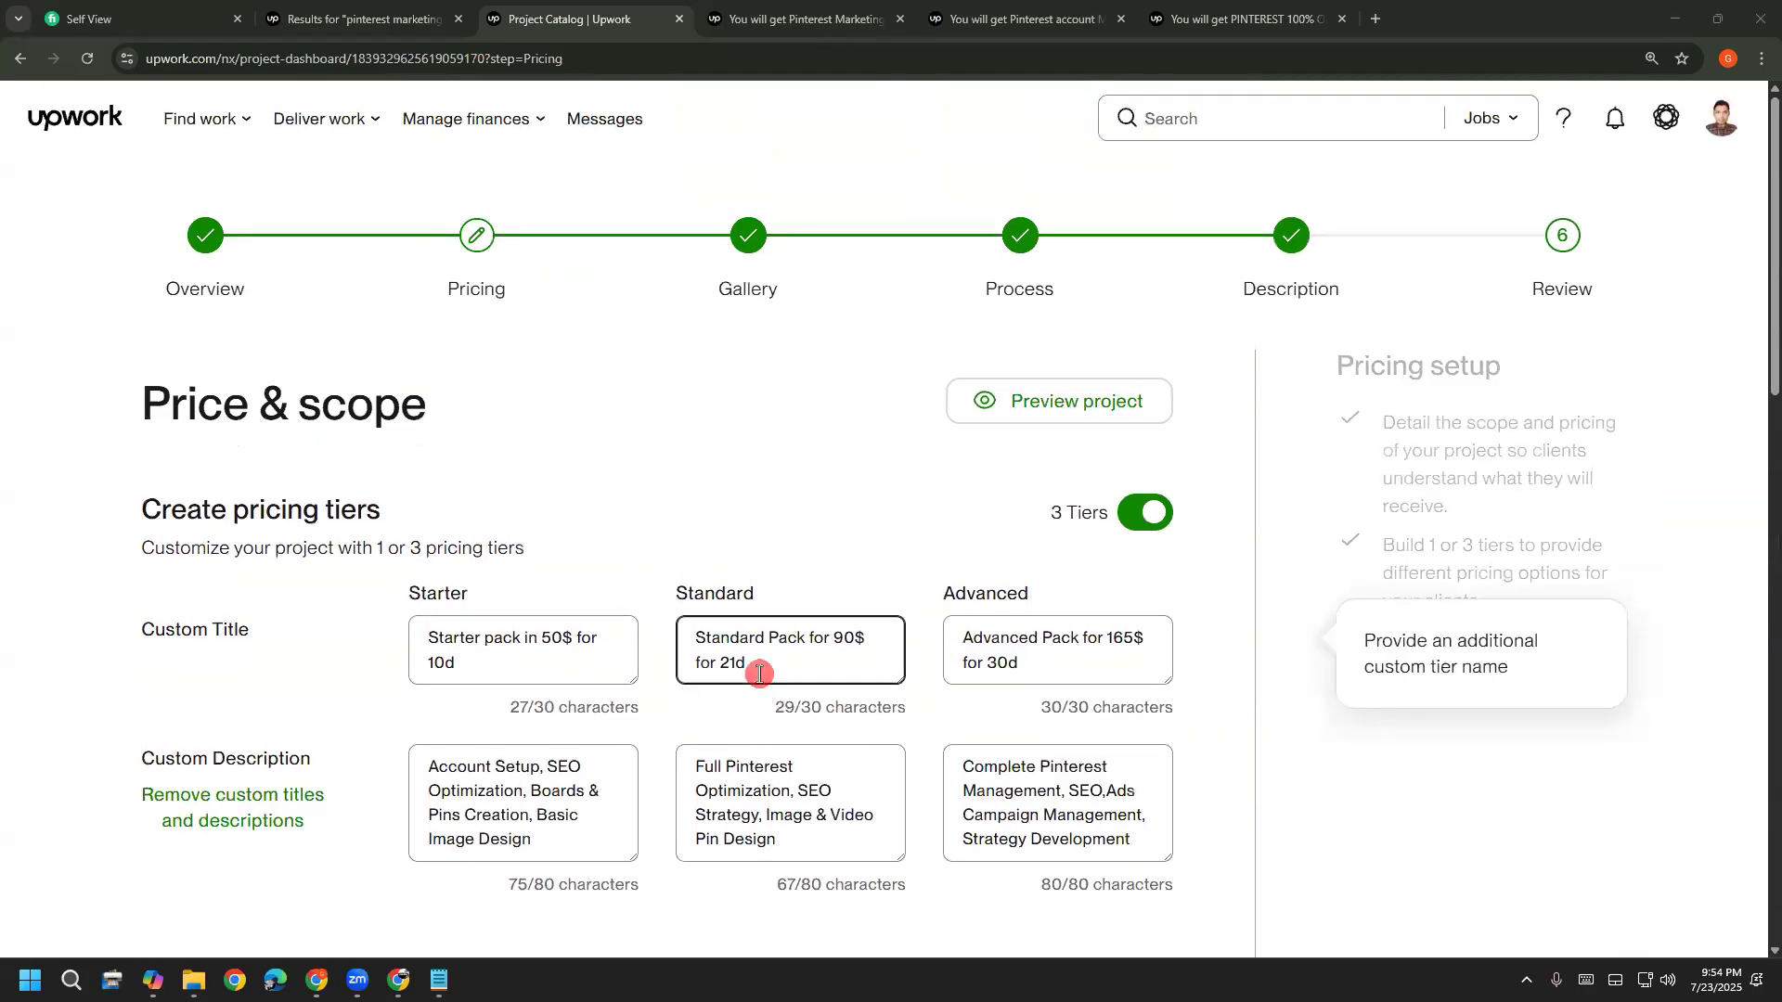
{"action": "scroll", "coordinate": [771, 668], "scroll_direction": "down", "scroll_amount": 10}
{"action": "scroll", "coordinate": [768, 663], "scroll_direction": "down", "scroll_amount": 2}
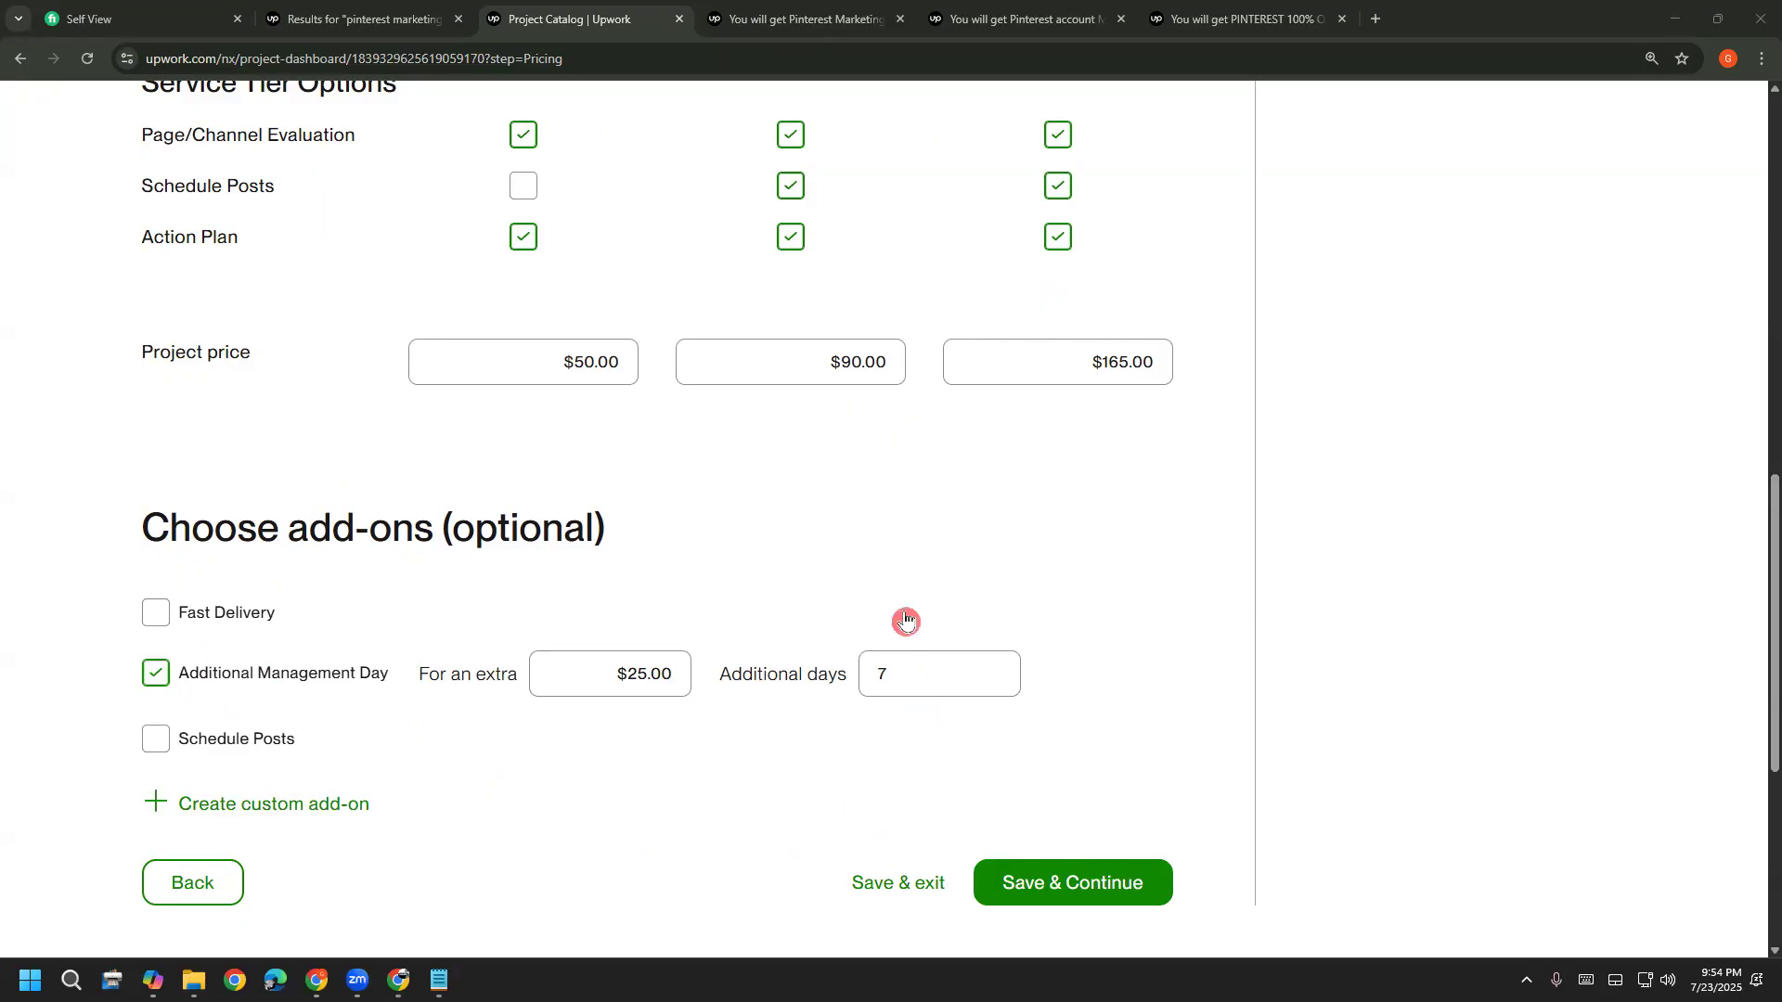
Highlight the extra price and additional days of the Additional Management Day add-on with temporary annotations
{"action": "mouse_move", "coordinate": [691, 609]}
{"action": "left_mouse_down"}
{"action": "mouse_move", "coordinate": [526, 656]}
{"action": "mouse_move", "coordinate": [594, 727]}
{"action": "mouse_move", "coordinate": [732, 702]}
{"action": "mouse_move", "coordinate": [737, 617]}
{"action": "left_mouse_up"}
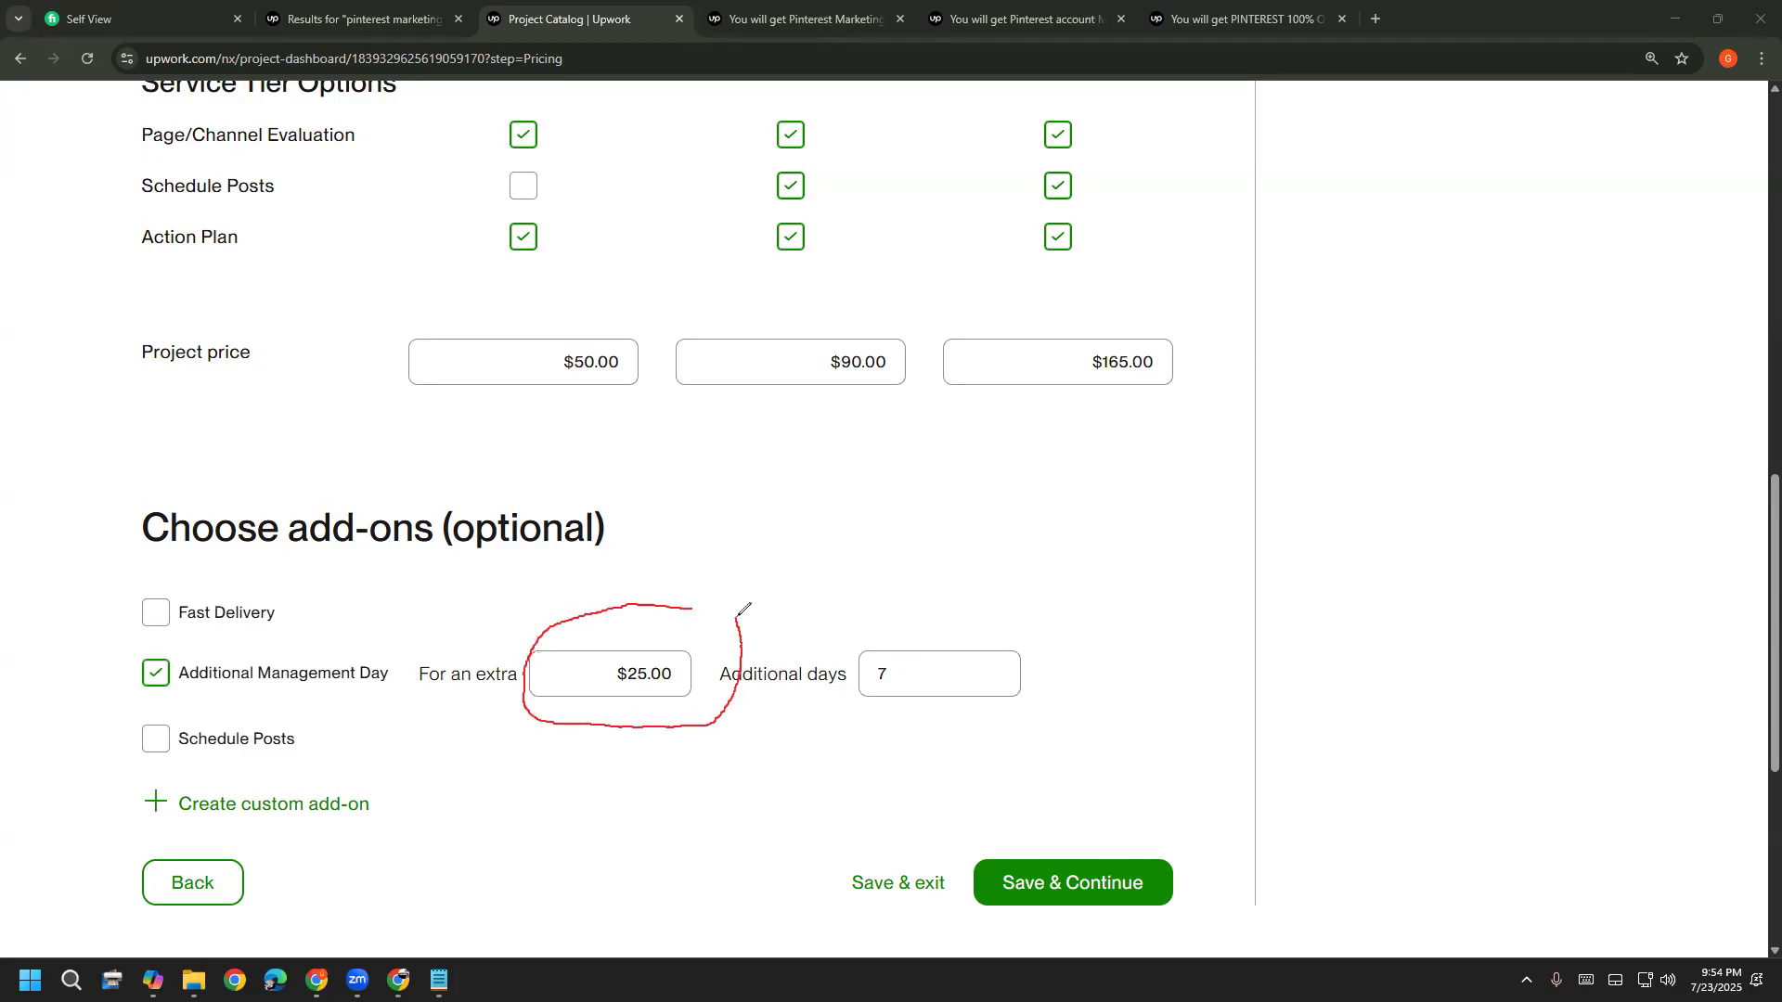
{"action": "mouse_move", "coordinate": [935, 560]}
{"action": "left_mouse_down"}
{"action": "mouse_move", "coordinate": [862, 560]}
{"action": "mouse_move", "coordinate": [752, 666]}
{"action": "mouse_move", "coordinate": [1091, 752]}
{"action": "mouse_move", "coordinate": [926, 555]}
{"action": "left_mouse_up"}
{"action": "key", "text": "Escape"}
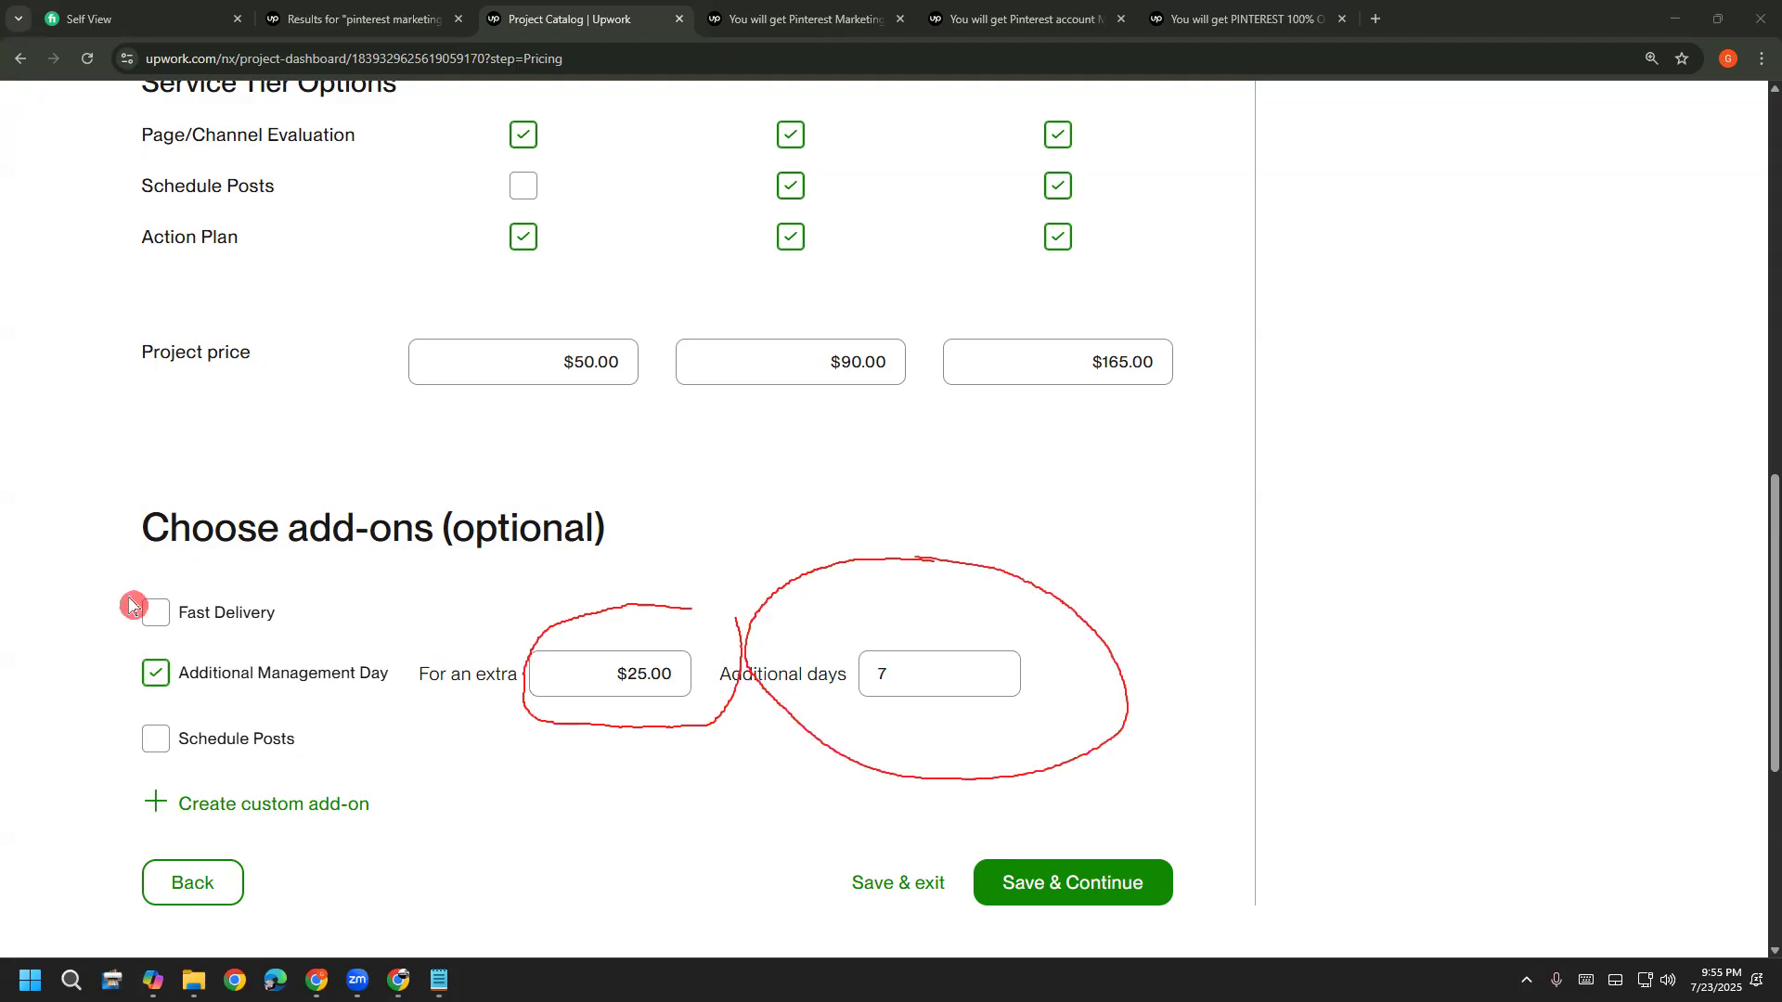
{"action": "mouse_move", "coordinate": [134, 642]}
{"action": "left_mouse_down"}
{"action": "mouse_move", "coordinate": [113, 677]}
{"action": "mouse_move", "coordinate": [426, 732]}
{"action": "mouse_move", "coordinate": [964, 764]}
{"action": "mouse_move", "coordinate": [793, 526]}
{"action": "left_mouse_up"}
{"action": "mouse_move", "coordinate": [594, 530]}
{"action": "left_mouse_down"}
{"action": "mouse_move", "coordinate": [139, 620]}
{"action": "mouse_move", "coordinate": [127, 652]}
{"action": "left_mouse_up"}
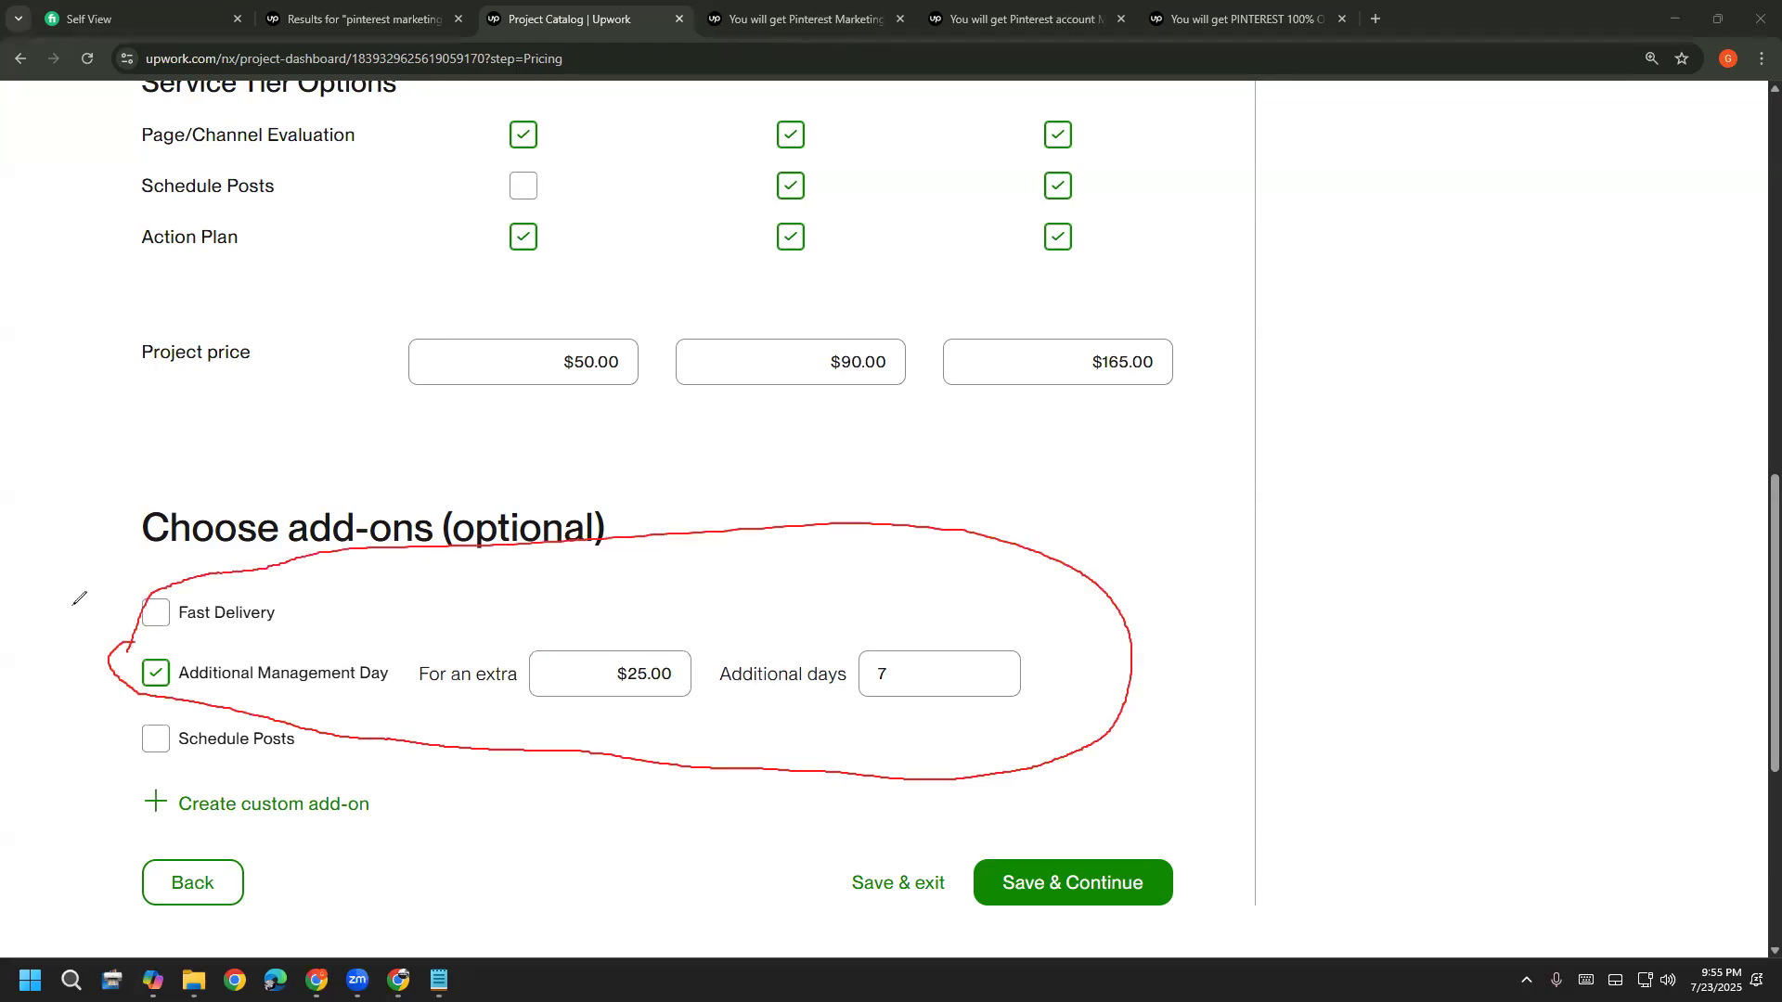
{"action": "key", "text": "Escape"}
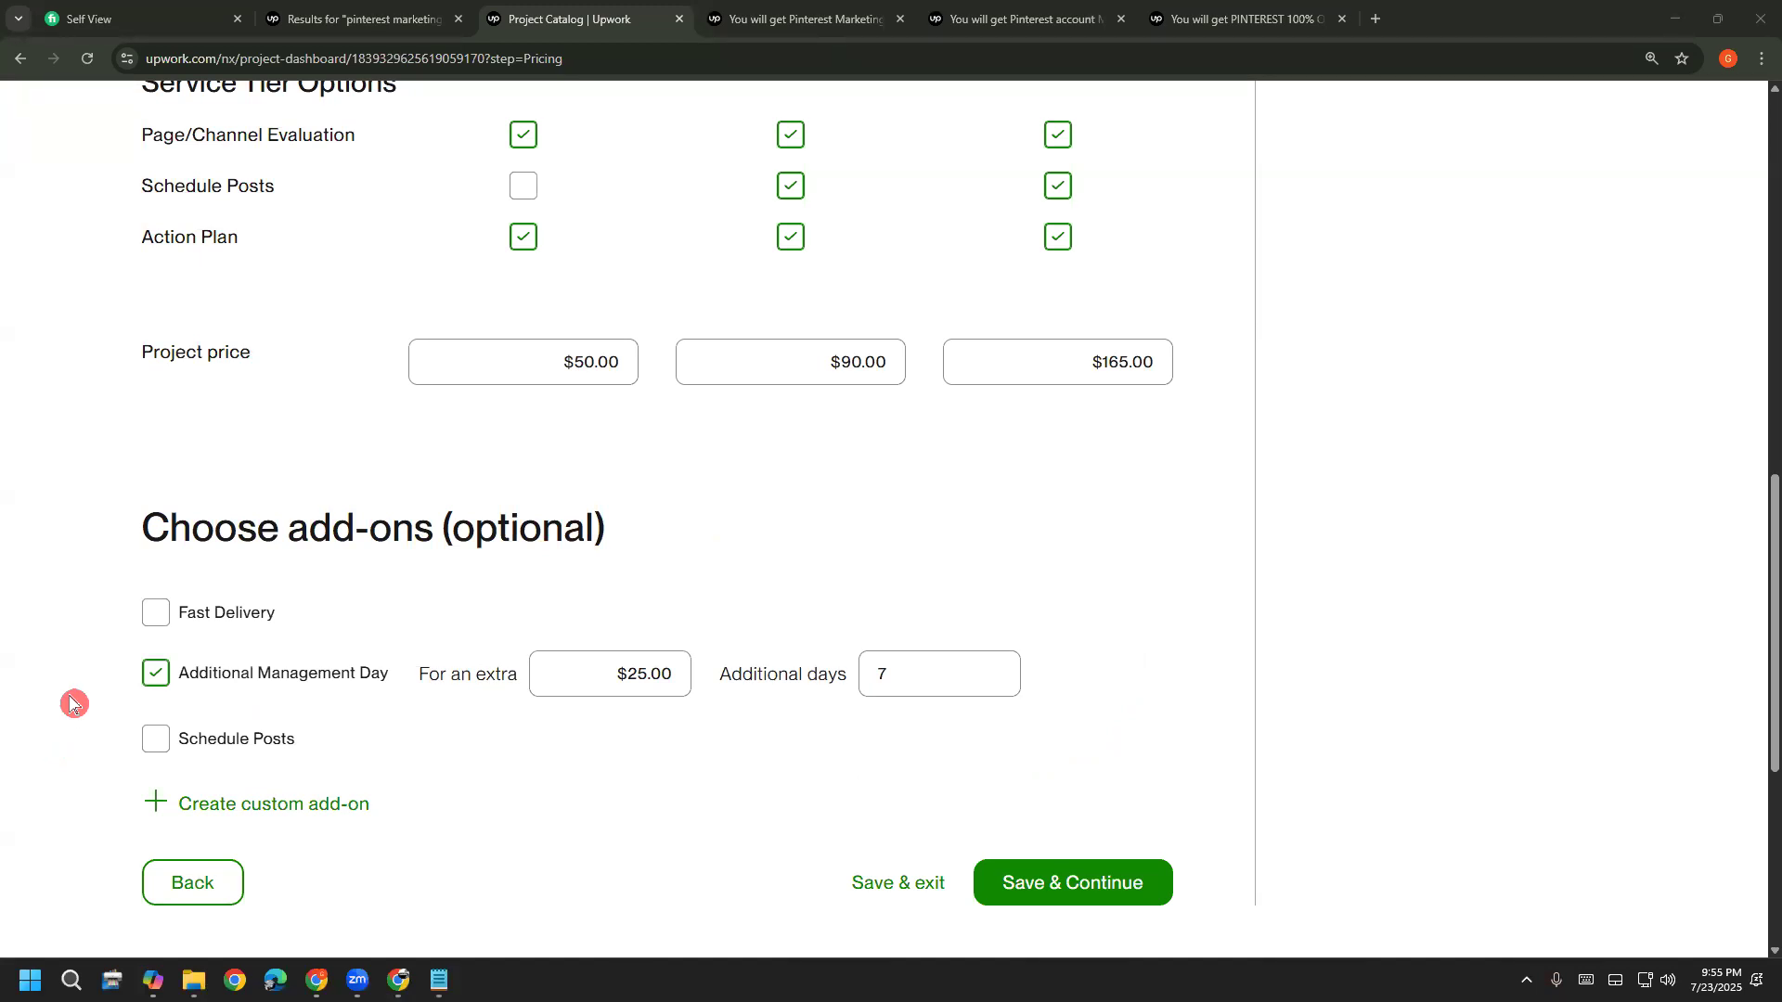
Annotate the pricing page with the handwritten words "stock photo", and clear the annotation
{"action": "scroll", "coordinate": [251, 689], "scroll_direction": "up", "scroll_amount": 2}
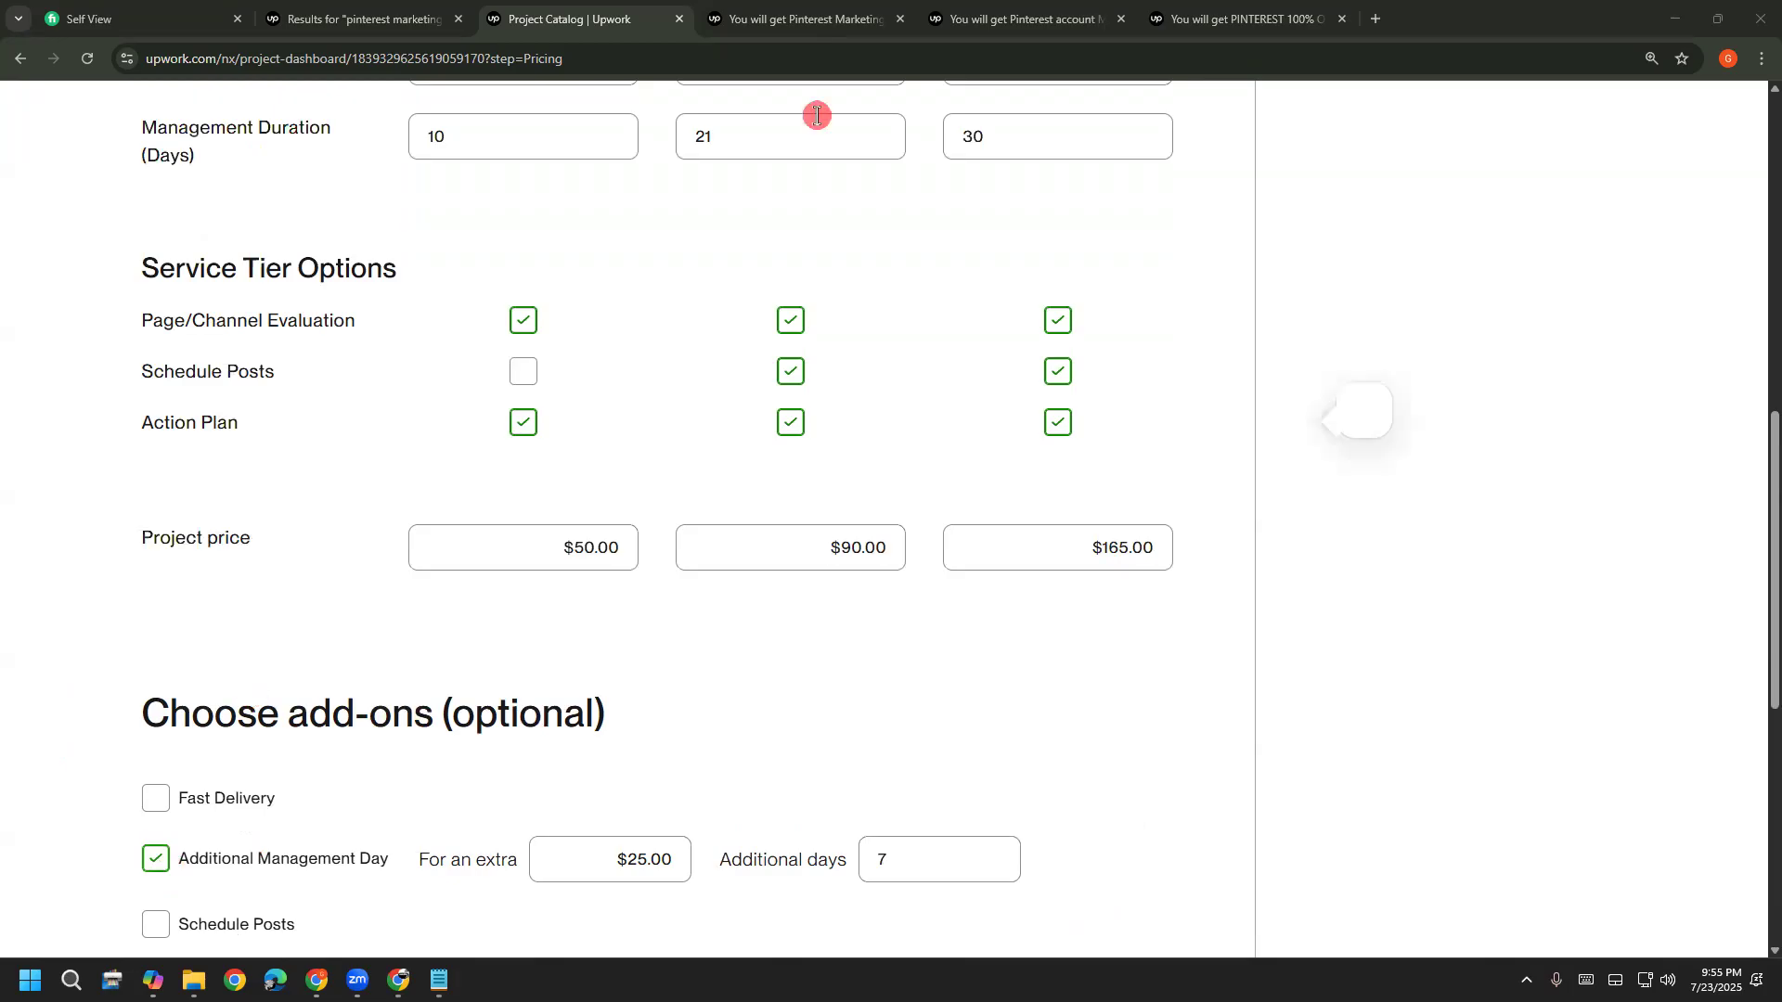
{"action": "left_click", "coordinate": [818, 116]}
{"action": "mouse_move", "coordinate": [707, 639]}
{"action": "left_mouse_down"}
{"action": "mouse_move", "coordinate": [773, 702]}
{"action": "mouse_move", "coordinate": [685, 728]}
{"action": "left_mouse_up"}
{"action": "mouse_move", "coordinate": [789, 580]}
{"action": "left_mouse_down"}
{"action": "mouse_move", "coordinate": [819, 733]}
{"action": "mouse_move", "coordinate": [873, 635]}
{"action": "left_mouse_up"}
{"action": "mouse_move", "coordinate": [875, 631]}
{"action": "left_mouse_down"}
{"action": "mouse_move", "coordinate": [896, 642]}
{"action": "mouse_move", "coordinate": [1012, 543]}
{"action": "mouse_move", "coordinate": [1019, 712]}
{"action": "left_mouse_up"}
{"action": "mouse_move", "coordinate": [1058, 590]}
{"action": "left_mouse_down"}
{"action": "mouse_move", "coordinate": [1022, 671]}
{"action": "mouse_move", "coordinate": [1120, 642]}
{"action": "left_mouse_up"}
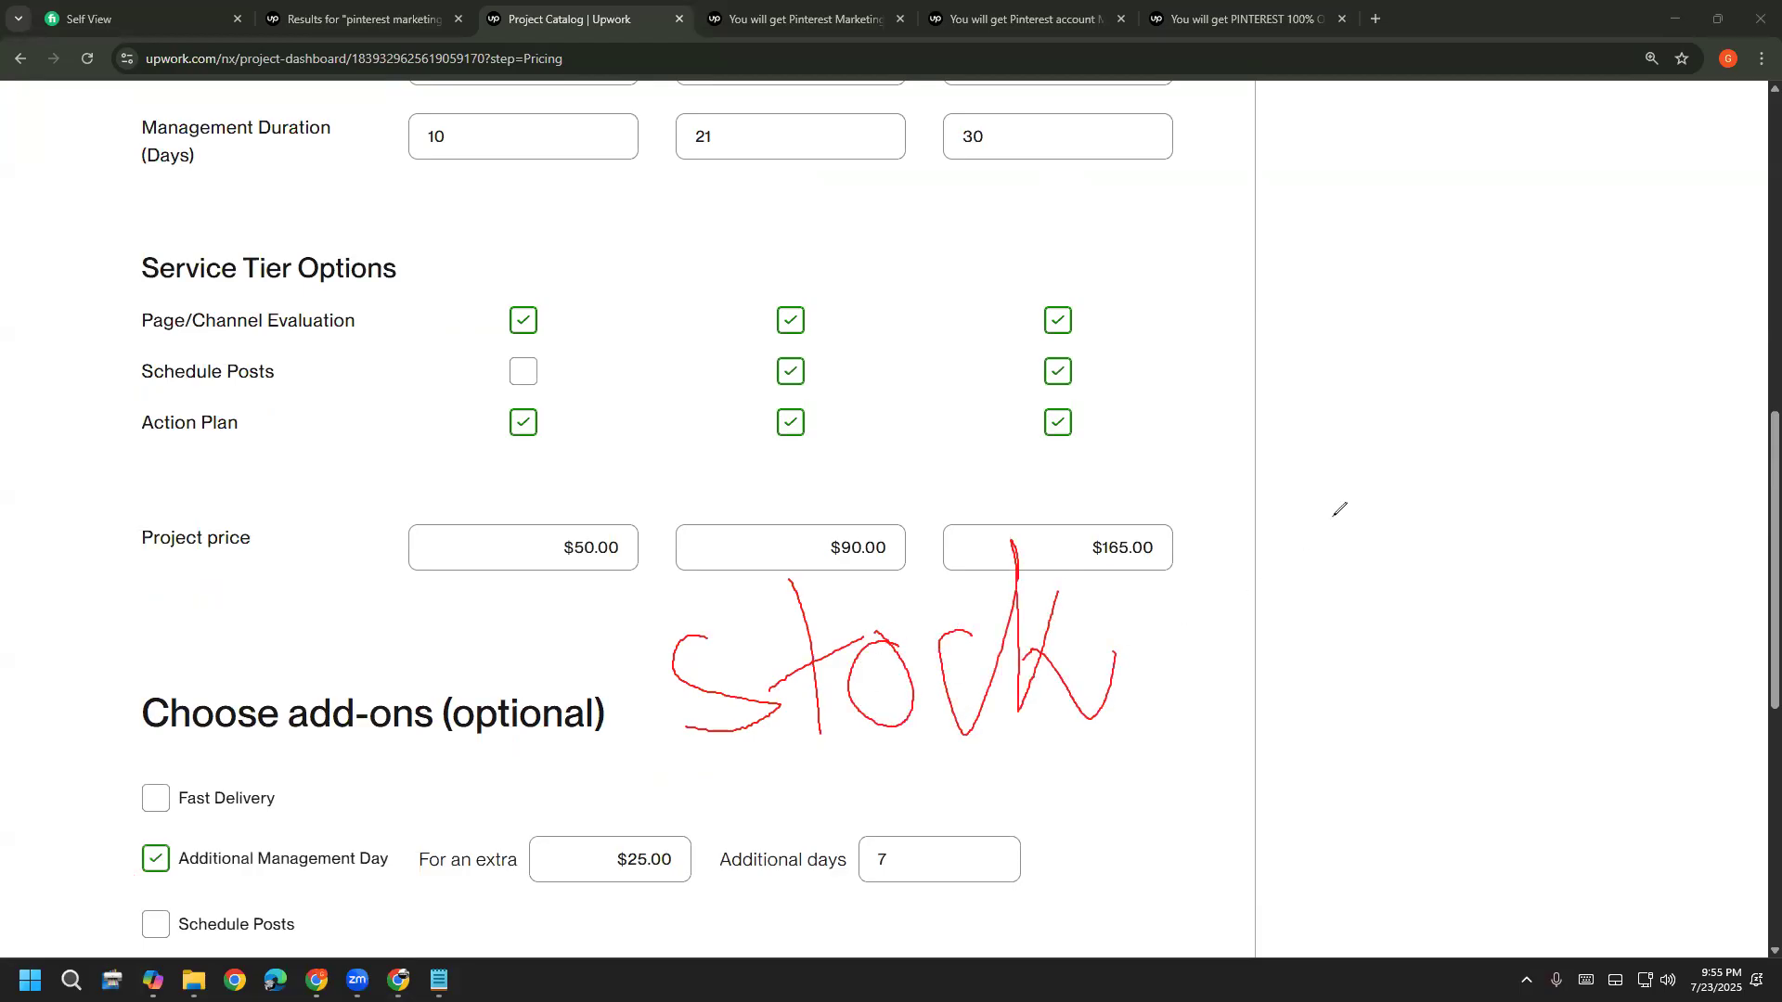
{"action": "left_click_drag", "start_coordinate": [1248, 604], "coordinate": [1264, 683]}
{"action": "mouse_move", "coordinate": [1271, 502]}
{"action": "left_mouse_down"}
{"action": "mouse_move", "coordinate": [1383, 617]}
{"action": "mouse_move", "coordinate": [1379, 566]}
{"action": "left_mouse_up"}
{"action": "left_click_drag", "start_coordinate": [1365, 462], "coordinate": [1409, 598]}
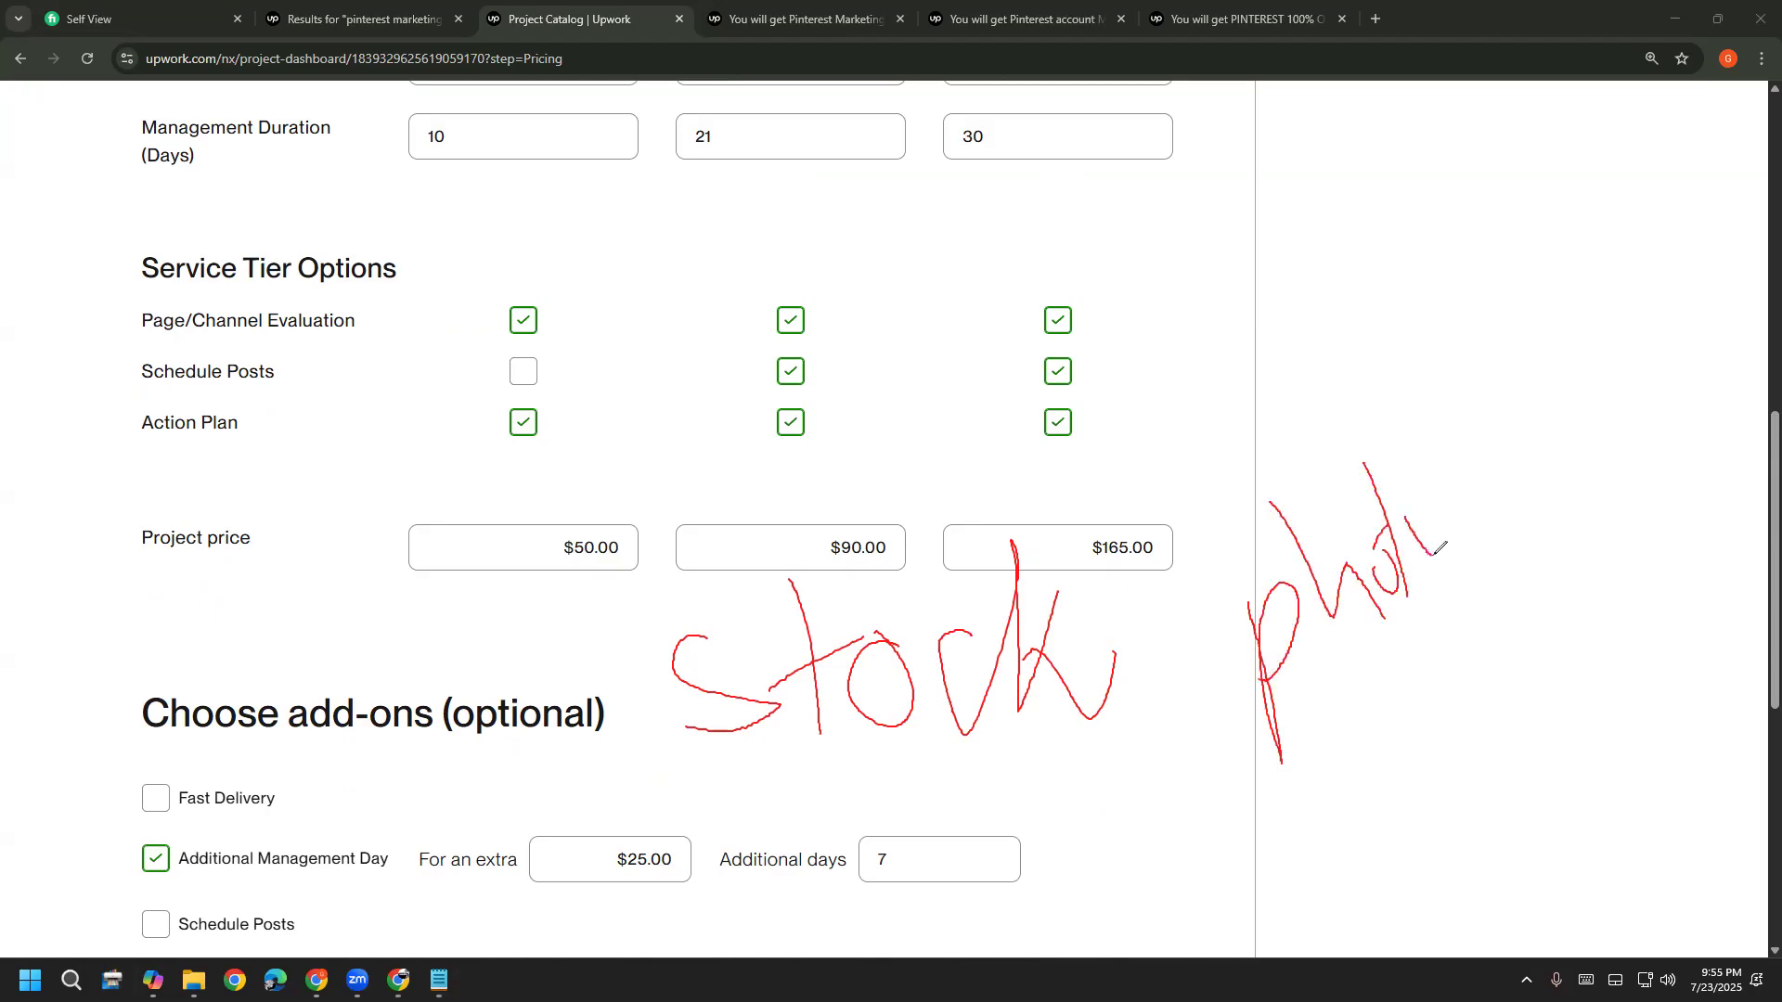
{"action": "mouse_move", "coordinate": [1400, 520]}
{"action": "left_mouse_down"}
{"action": "mouse_move", "coordinate": [1422, 522]}
{"action": "mouse_move", "coordinate": [1434, 556]}
{"action": "mouse_move", "coordinate": [1472, 478]}
{"action": "mouse_move", "coordinate": [1570, 476]}
{"action": "mouse_move", "coordinate": [1530, 515]}
{"action": "left_mouse_up"}
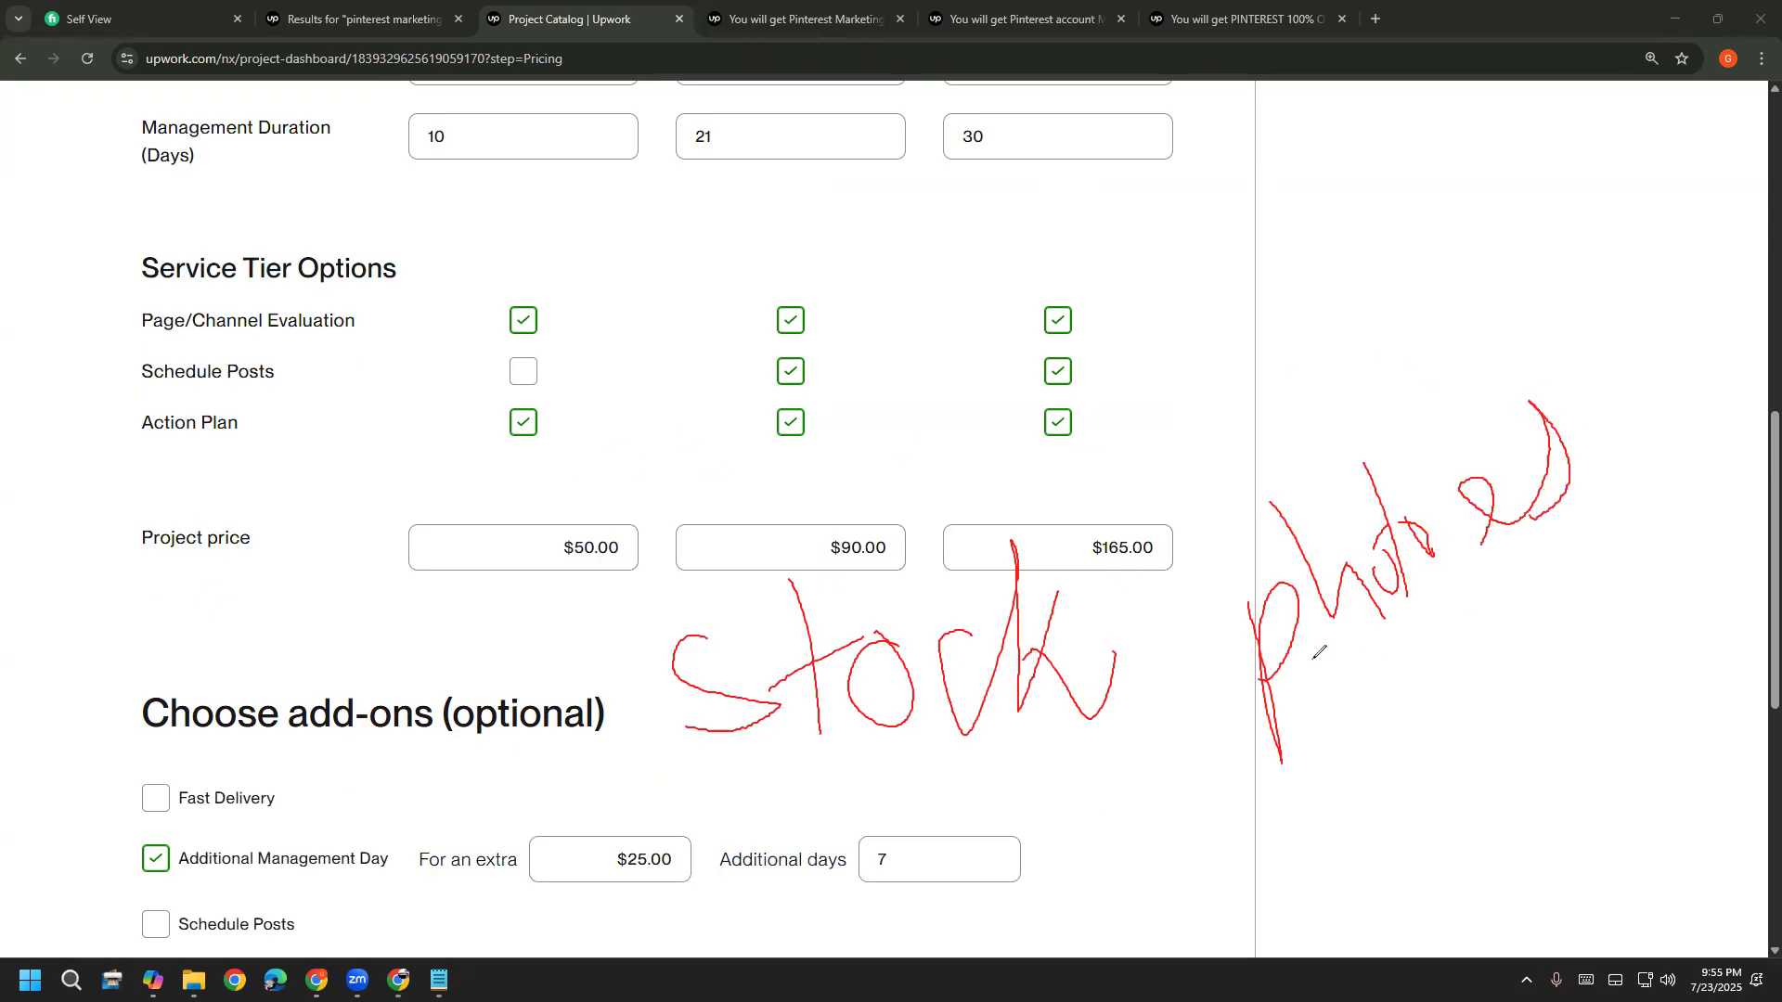
{"action": "left_click", "coordinate": [85, 592]}
{"action": "left_click", "coordinate": [85, 598]}
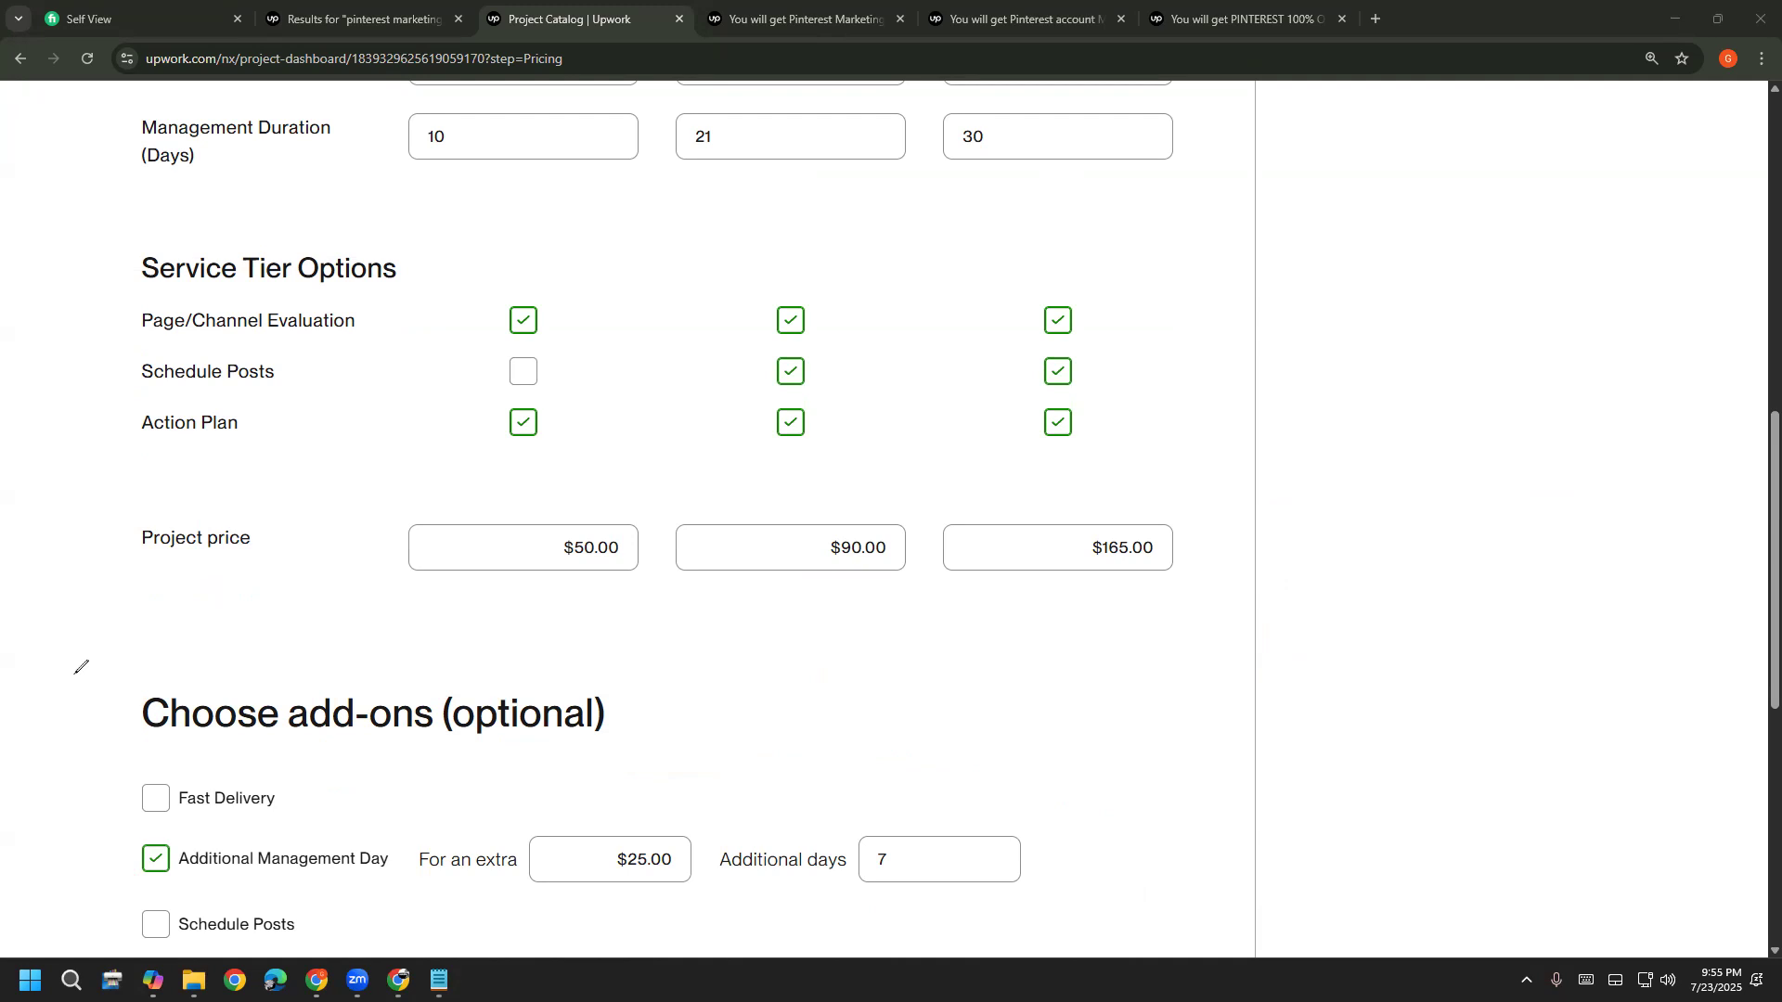
Inspect the additional days field of the Additional Management Day add-on without editing it
{"action": "scroll", "coordinate": [1166, 684], "scroll_direction": "down", "scroll_amount": 5}
{"action": "scroll", "coordinate": [1165, 688], "scroll_direction": "up", "scroll_amount": 2}
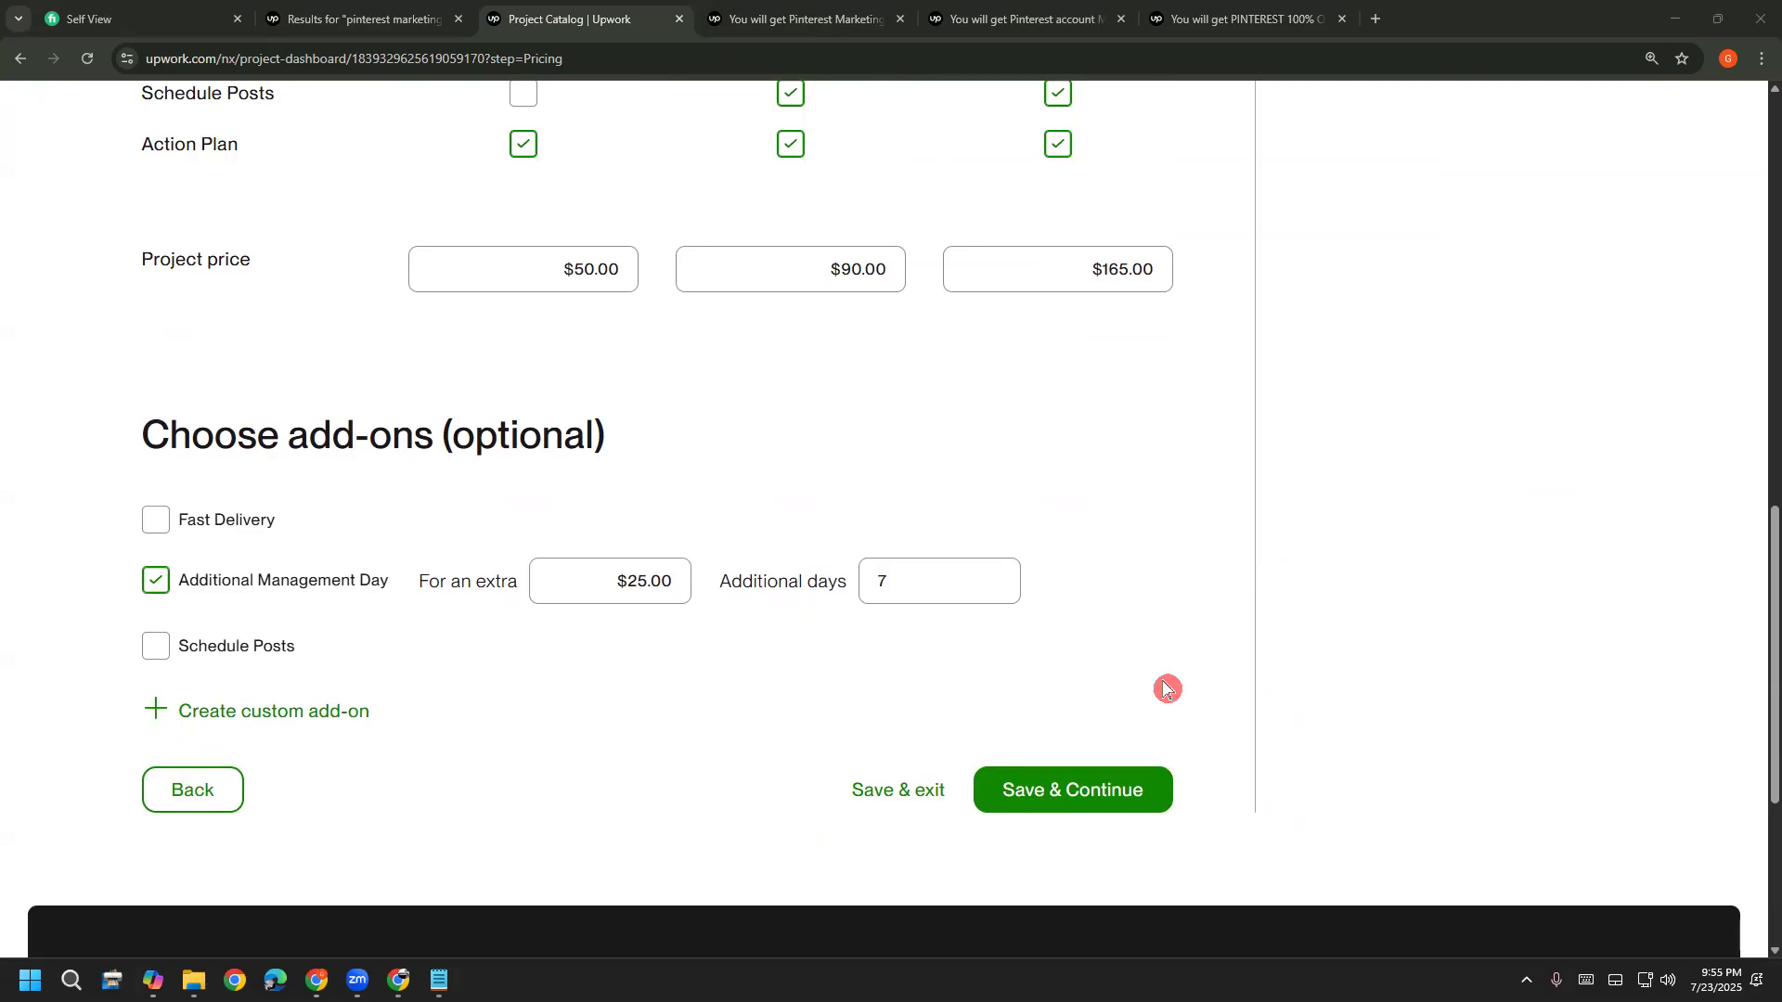
{"action": "left_click", "coordinate": [948, 598]}
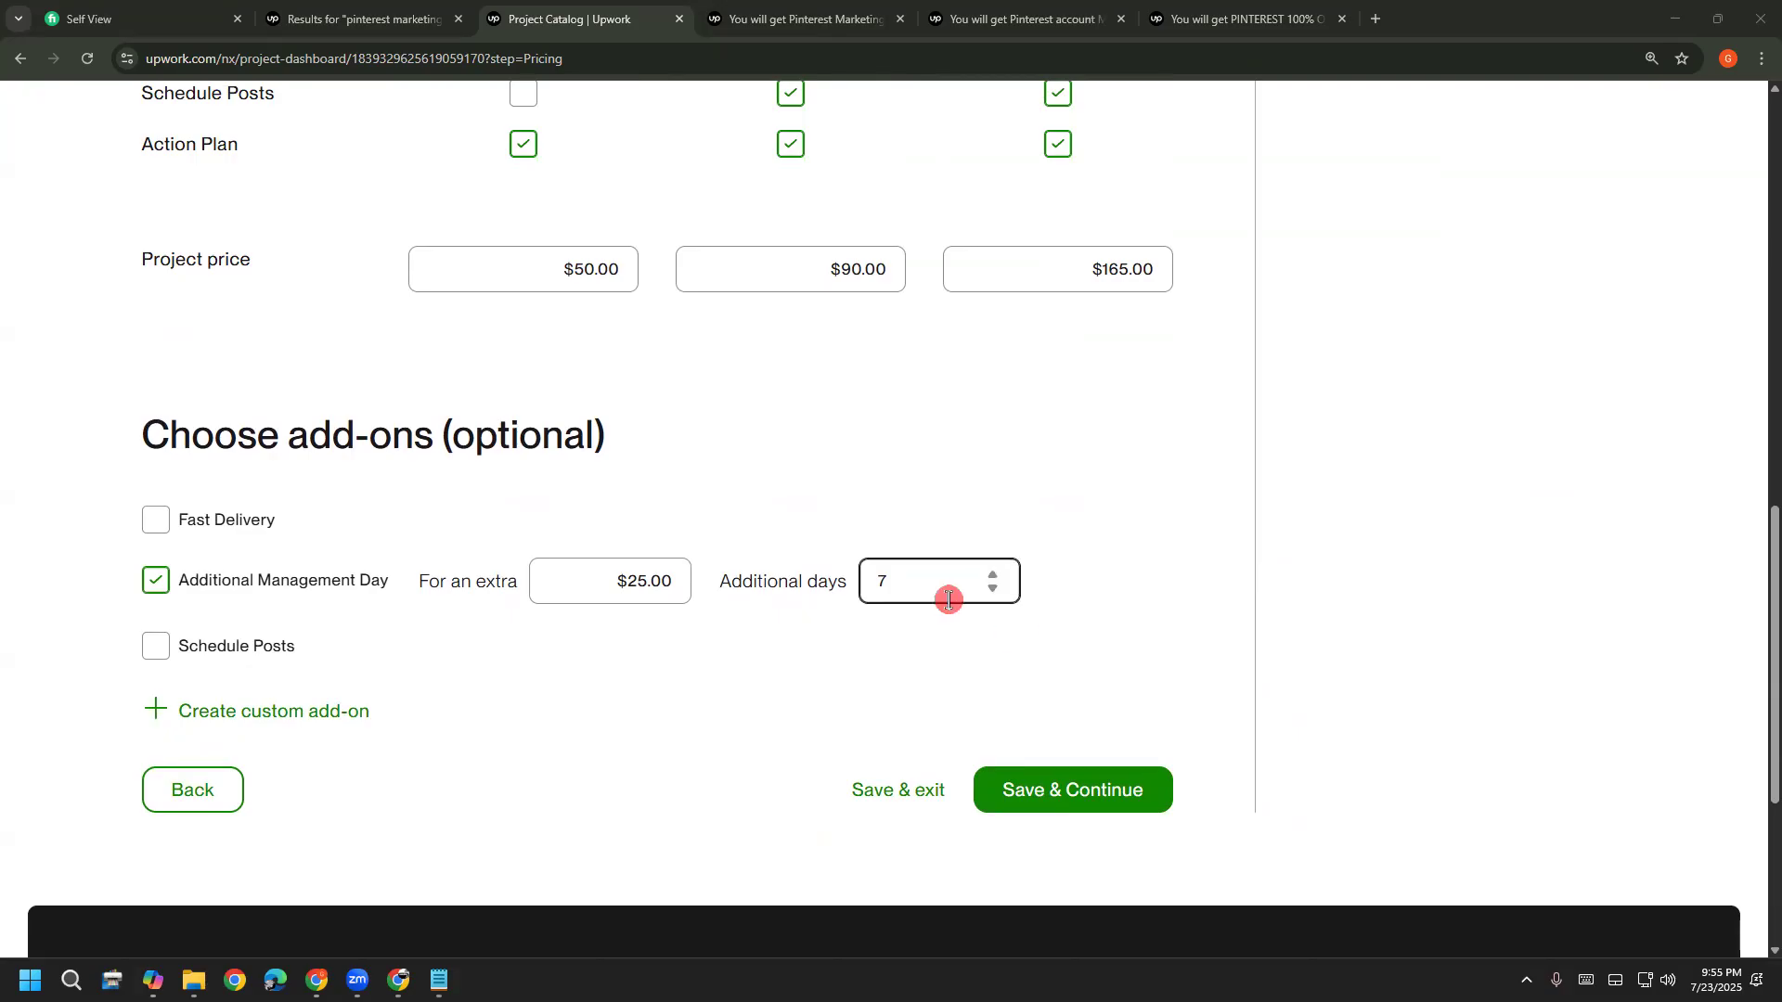
{"action": "left_click", "coordinate": [958, 625]}
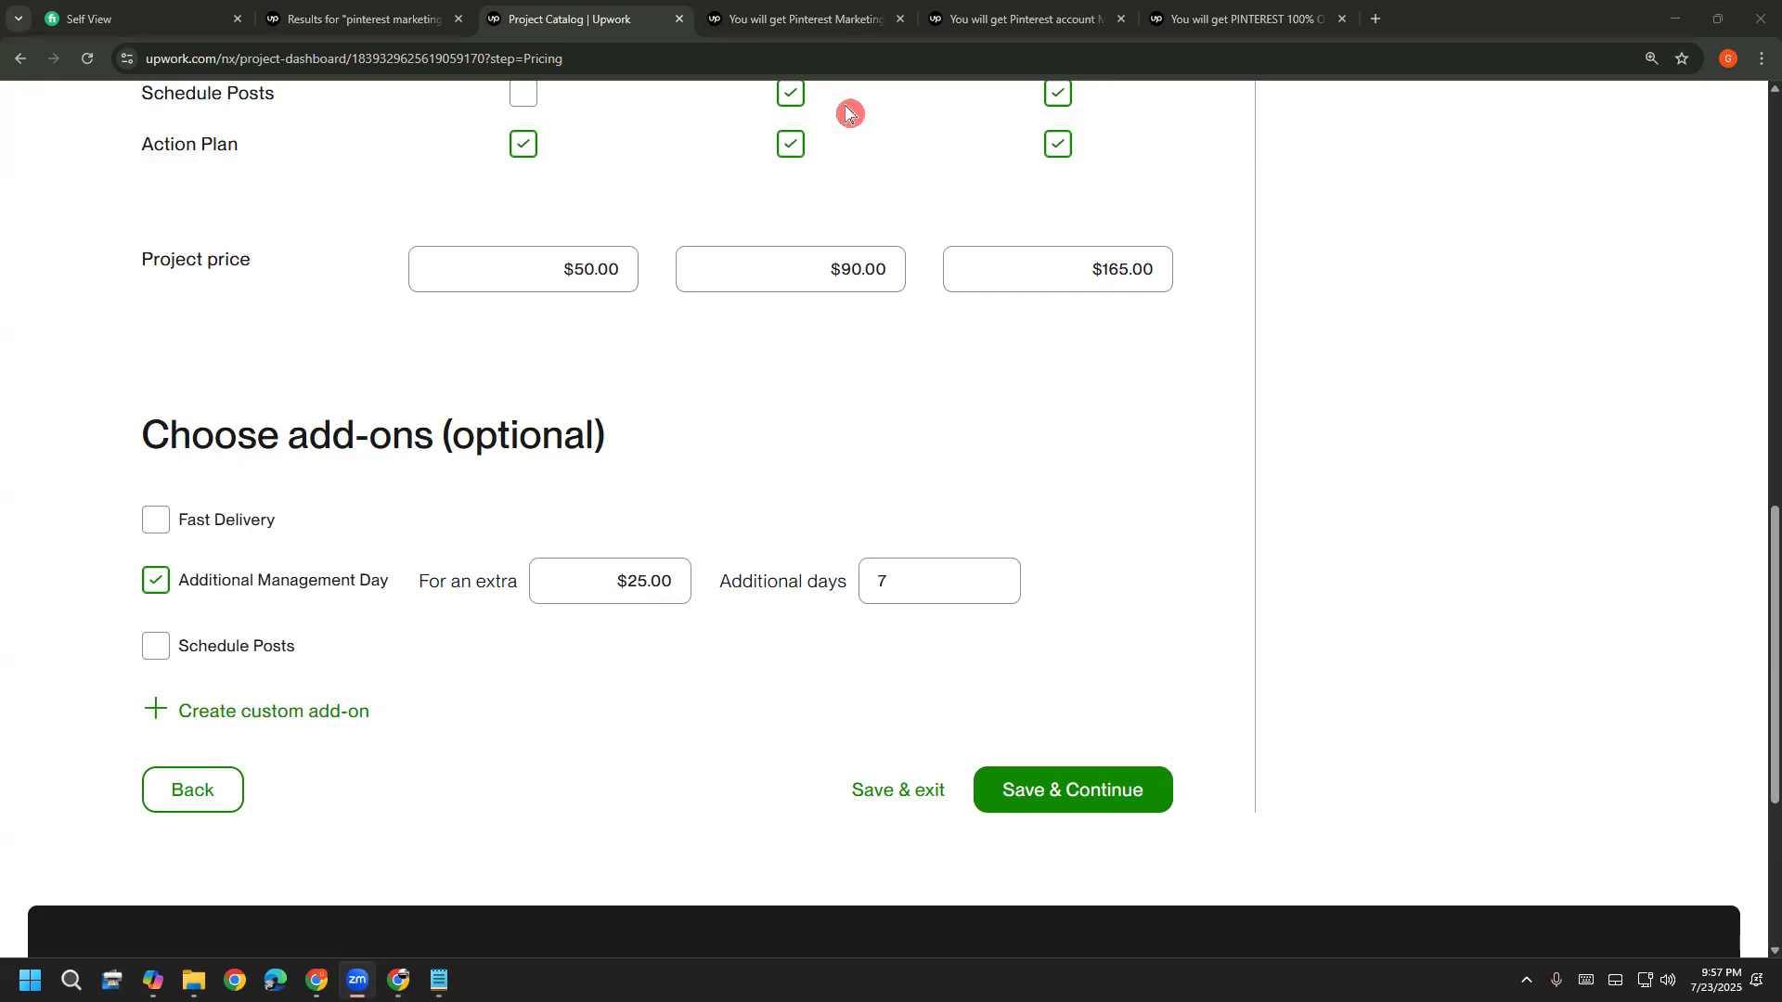
Create a blank custom add-on to inspect its title, description, extra price and additional days fields, and remove it
{"action": "mouse_move", "coordinate": [186, 672]}
{"action": "left_mouse_down"}
{"action": "mouse_move", "coordinate": [154, 761]}
{"action": "mouse_move", "coordinate": [413, 759]}
{"action": "mouse_move", "coordinate": [425, 681]}
{"action": "mouse_move", "coordinate": [146, 685]}
{"action": "mouse_move", "coordinate": [357, 657]}
{"action": "mouse_move", "coordinate": [360, 716]}
{"action": "mouse_move", "coordinate": [481, 620]}
{"action": "left_mouse_up"}
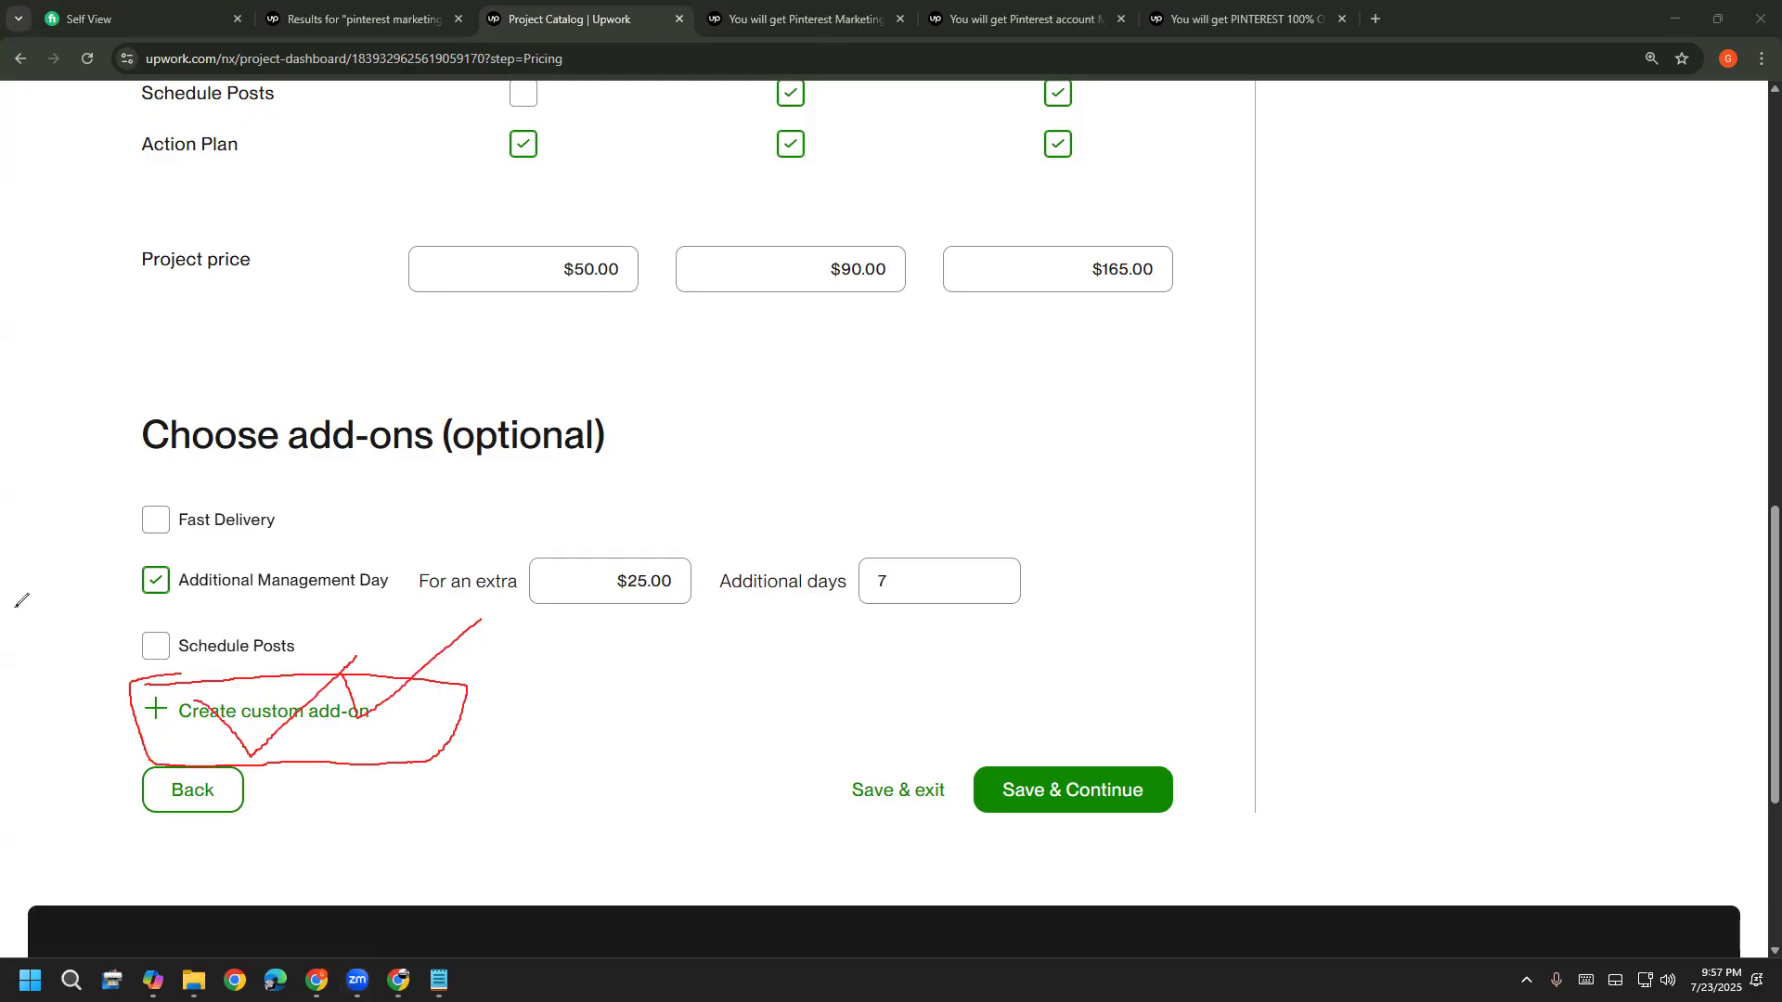
{"action": "left_click", "coordinate": [199, 711]}
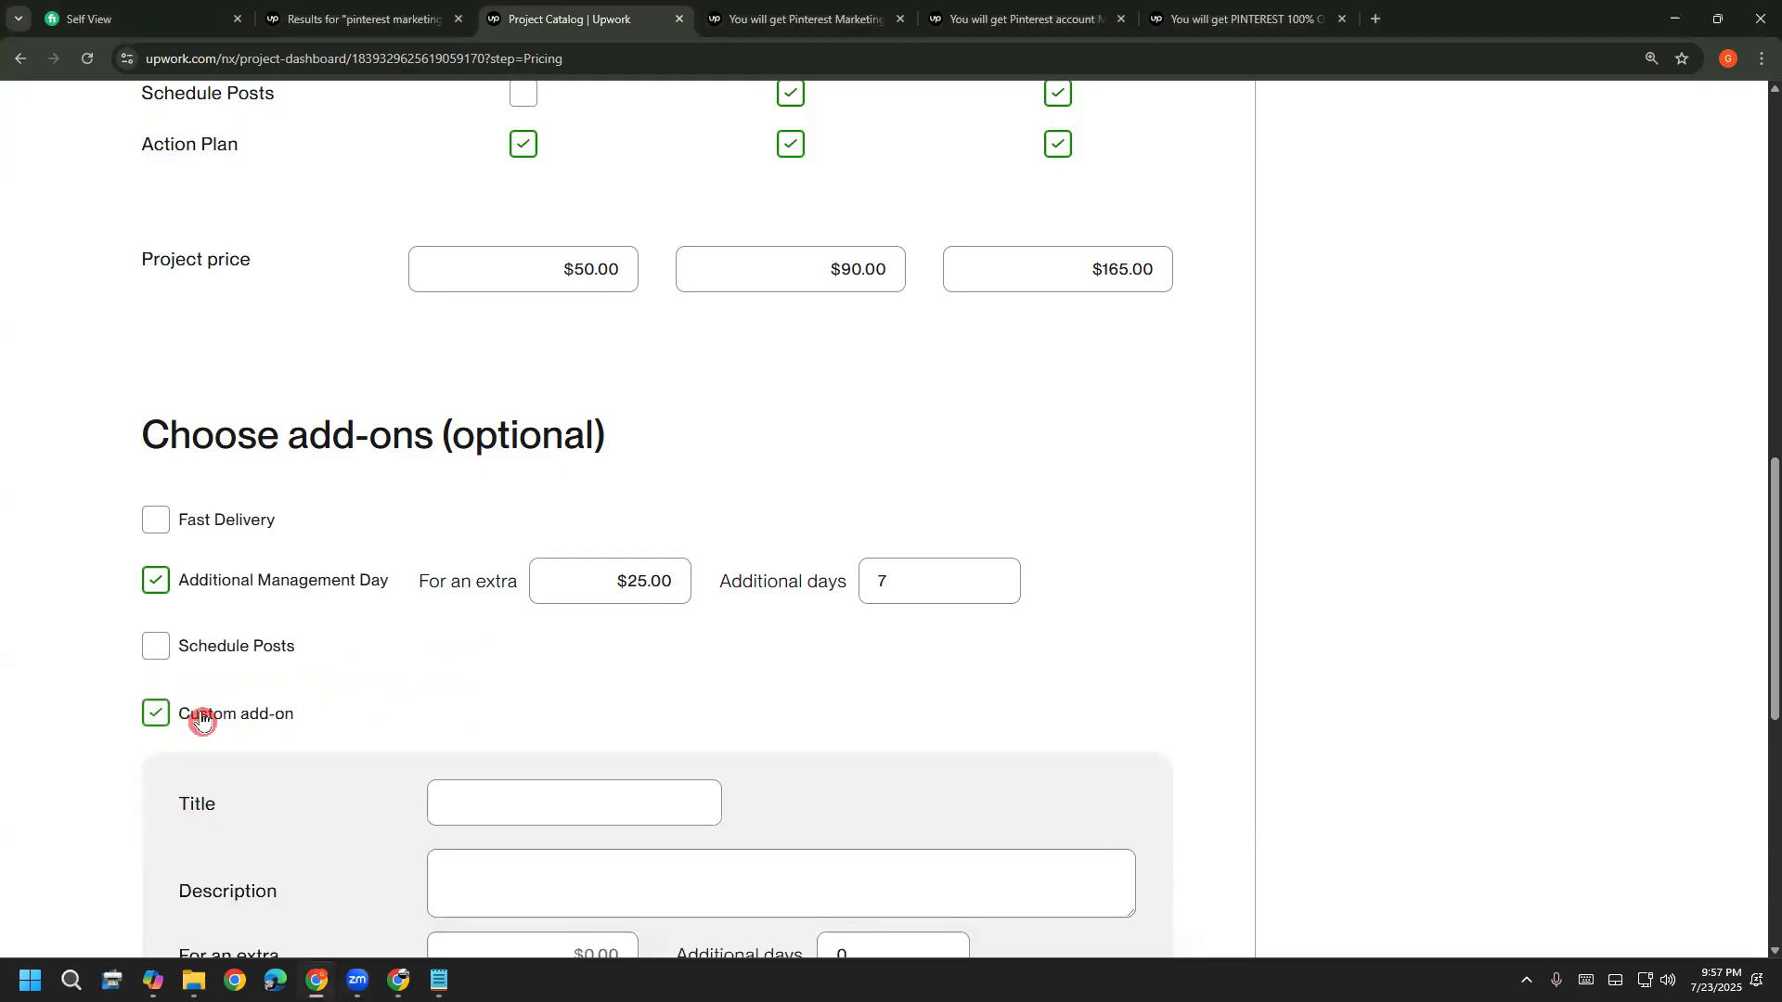
{"action": "scroll", "coordinate": [597, 652], "scroll_direction": "down", "scroll_amount": 4}
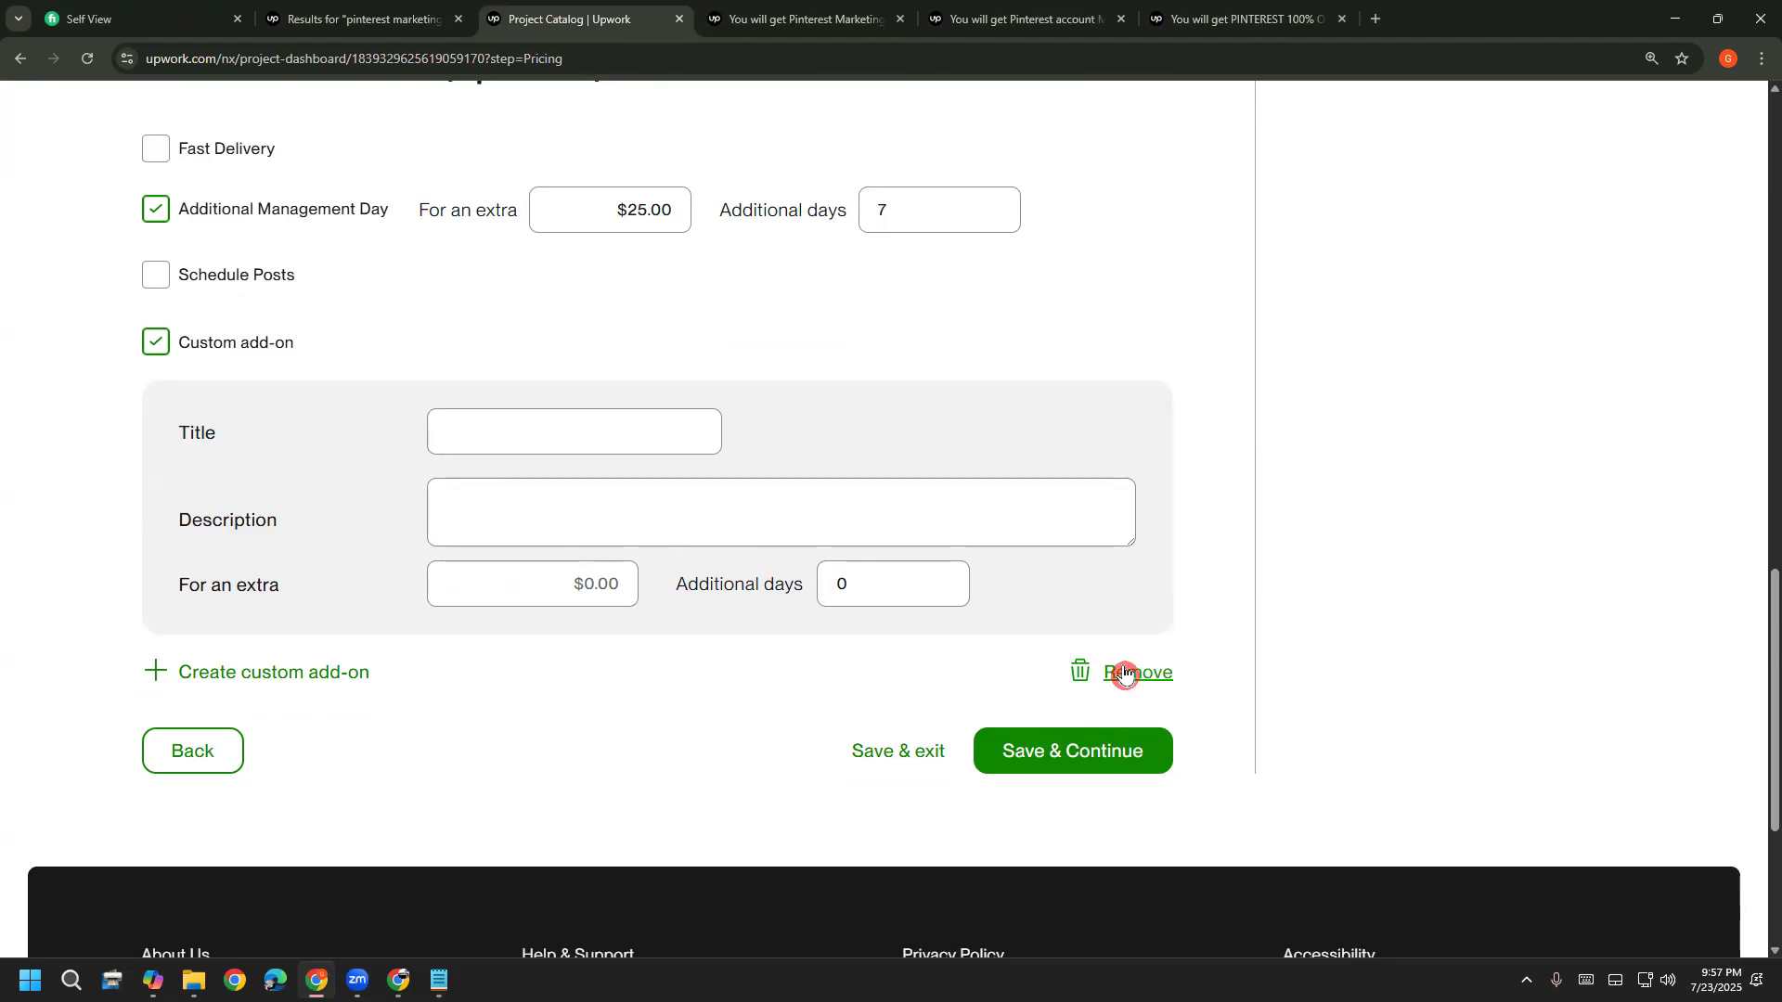
{"action": "left_click", "coordinate": [199, 346]}
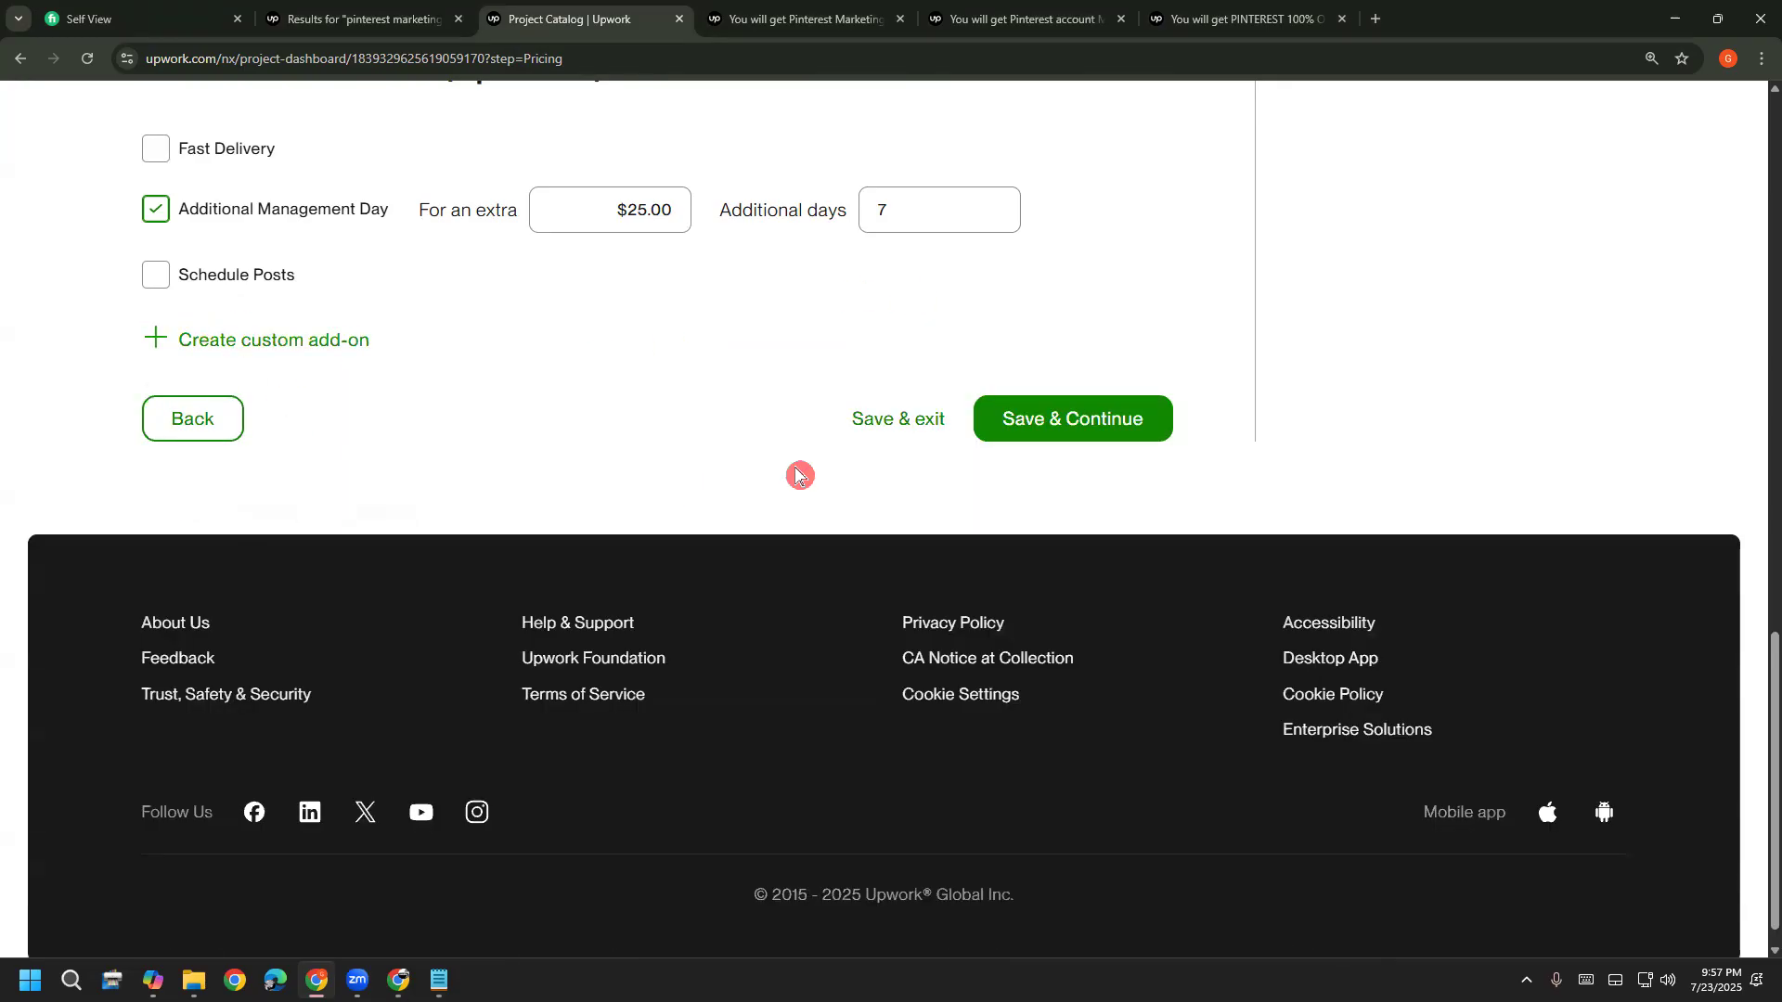
Save the price and scope settings and continue to the project gallery
{"action": "scroll", "coordinate": [789, 473], "scroll_direction": "up", "scroll_amount": 2}
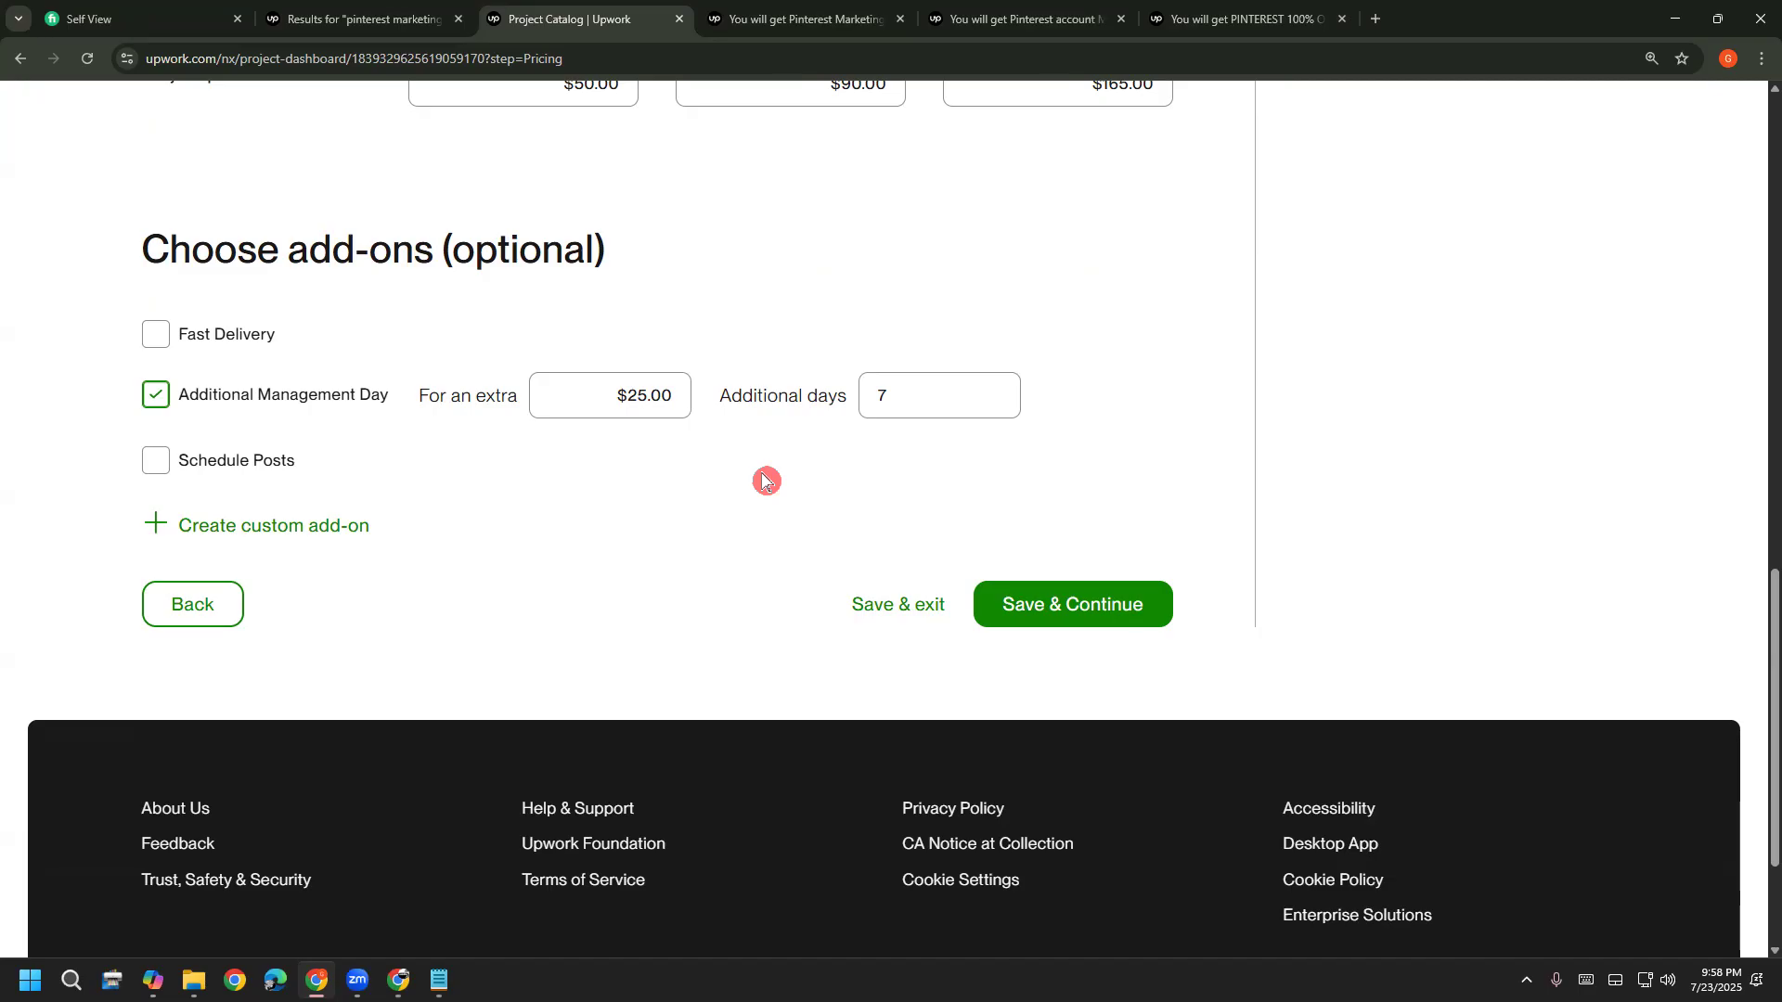
{"action": "left_click", "coordinate": [1040, 605]}
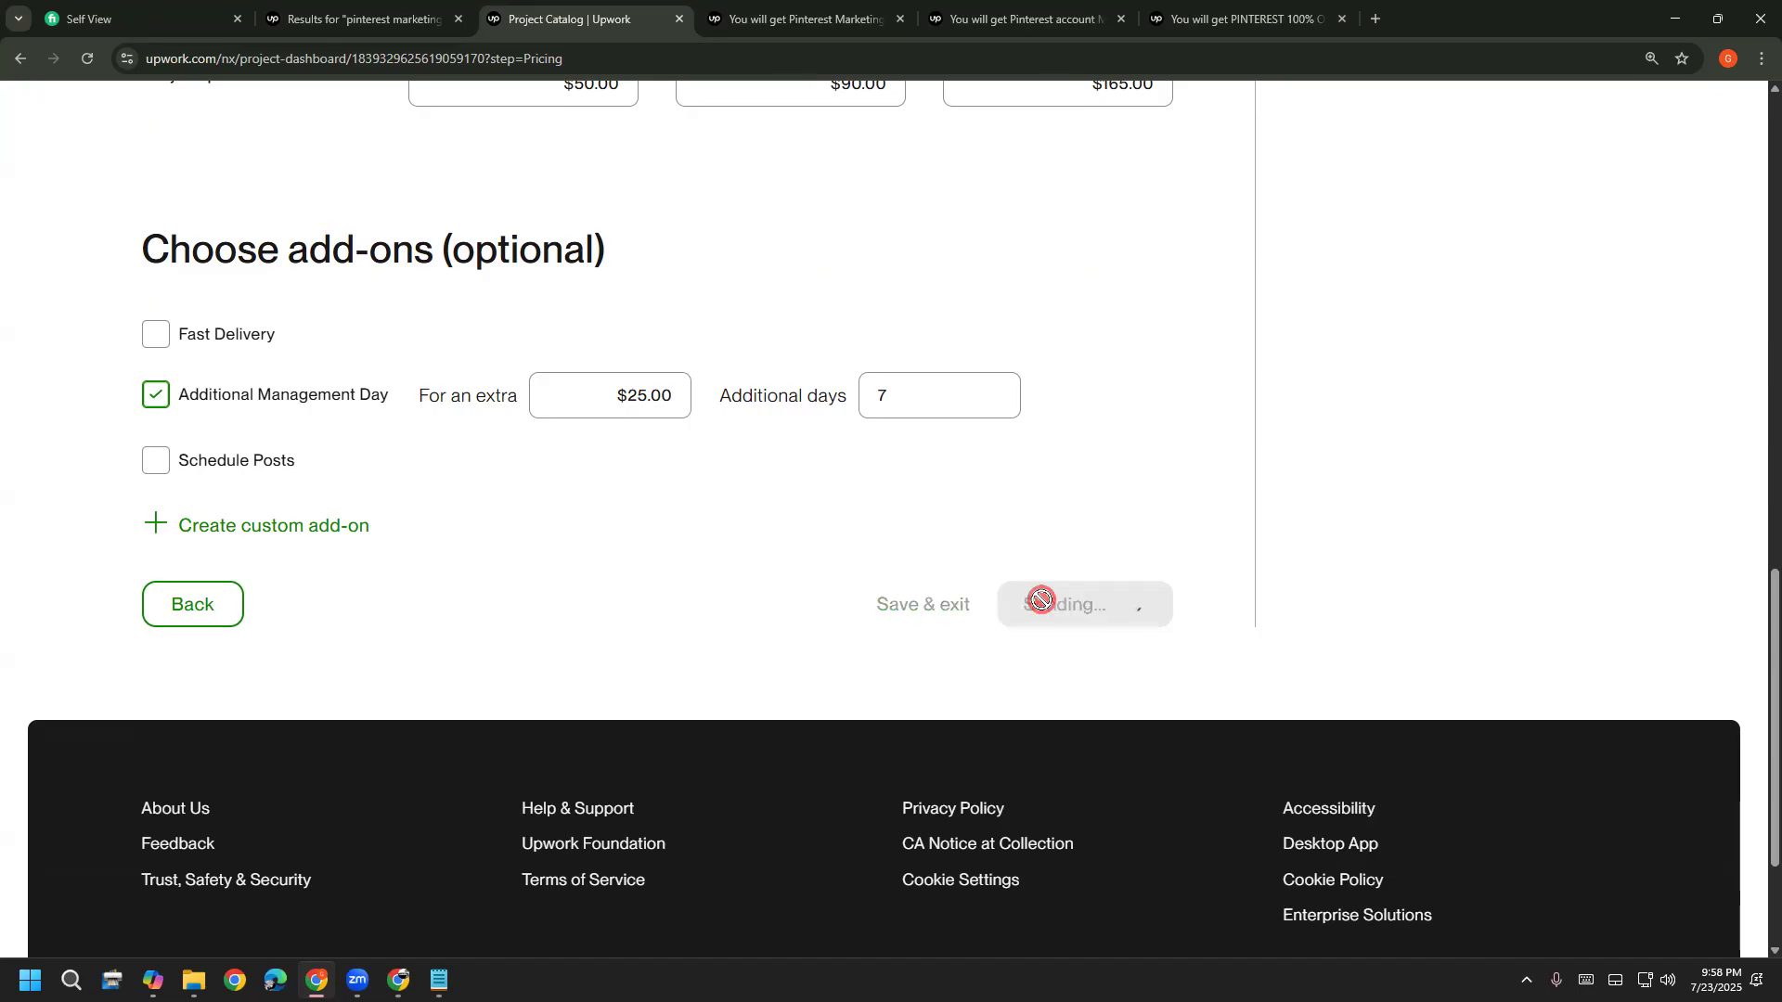
{"action": "scroll", "coordinate": [290, 538], "scroll_direction": "up", "scroll_amount": 12}
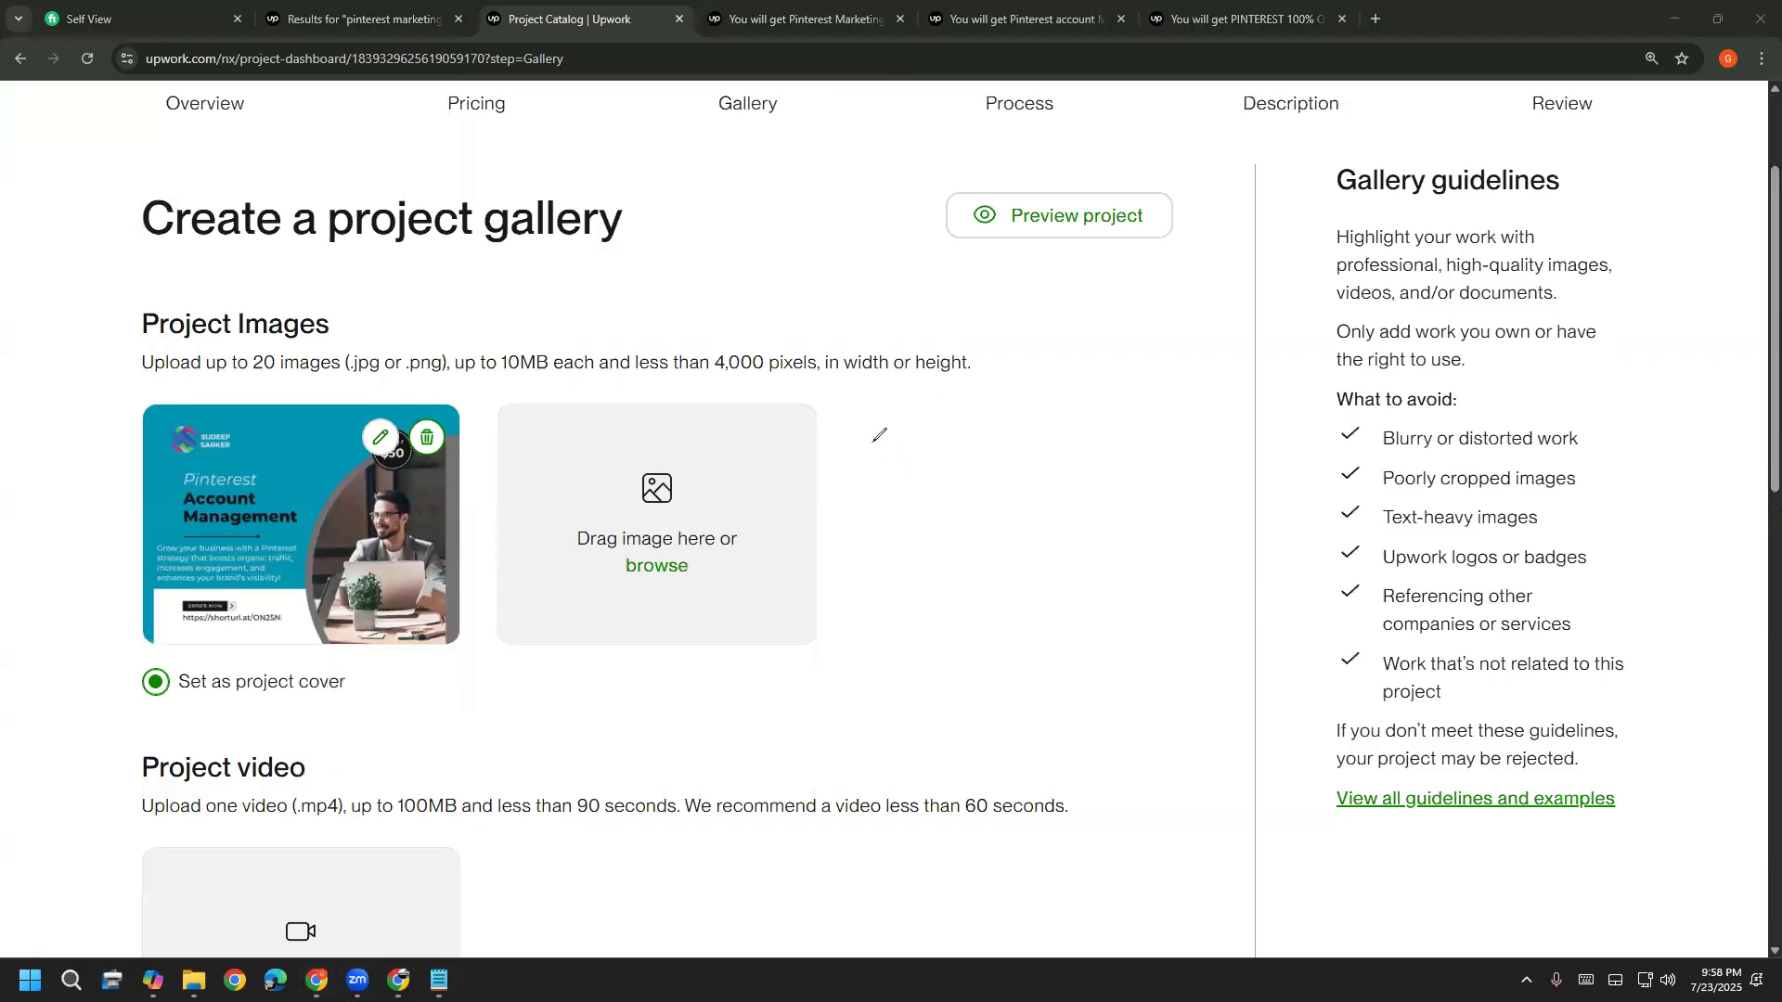
Annotate the gallery page with the image size 1000 x 750 inside a frame, and clear the annotation
{"action": "left_click_drag", "start_coordinate": [872, 444], "coordinate": [896, 587]}
{"action": "mouse_move", "coordinate": [969, 391]}
{"action": "left_mouse_down"}
{"action": "mouse_move", "coordinate": [922, 516]}
{"action": "mouse_move", "coordinate": [987, 406]}
{"action": "mouse_move", "coordinate": [969, 391]}
{"action": "left_mouse_up"}
{"action": "mouse_move", "coordinate": [1061, 350]}
{"action": "left_mouse_down"}
{"action": "mouse_move", "coordinate": [1104, 457]}
{"action": "mouse_move", "coordinate": [1077, 351]}
{"action": "mouse_move", "coordinate": [1169, 440]}
{"action": "mouse_move", "coordinate": [1154, 321]}
{"action": "left_mouse_up"}
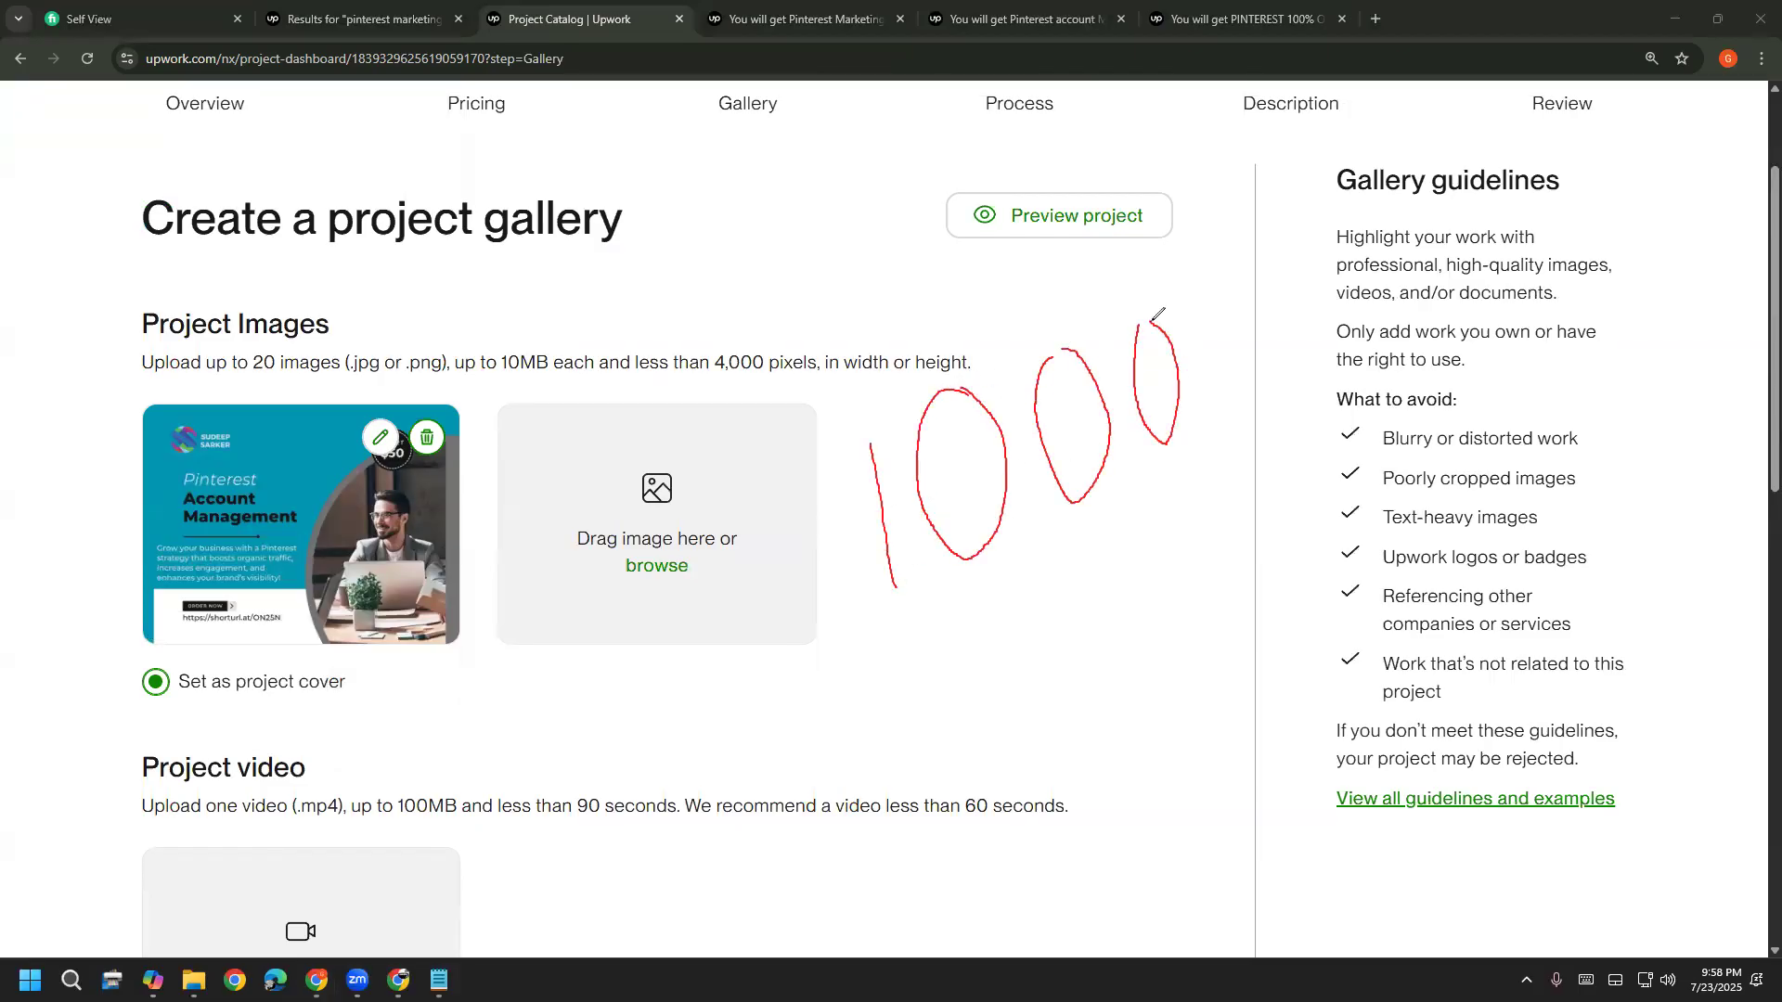
{"action": "left_click_drag", "start_coordinate": [865, 648], "coordinate": [959, 727]}
{"action": "left_click_drag", "start_coordinate": [944, 632], "coordinate": [889, 800]}
{"action": "mouse_move", "coordinate": [1019, 625]}
{"action": "left_mouse_down"}
{"action": "mouse_move", "coordinate": [1105, 582]}
{"action": "mouse_move", "coordinate": [1099, 744]}
{"action": "left_mouse_up"}
{"action": "left_click_drag", "start_coordinate": [1061, 681], "coordinate": [1125, 669]}
{"action": "mouse_move", "coordinate": [1147, 512]}
{"action": "left_mouse_down"}
{"action": "mouse_move", "coordinate": [1125, 607]}
{"action": "mouse_move", "coordinate": [1173, 721]}
{"action": "left_mouse_up"}
{"action": "mouse_move", "coordinate": [1203, 491]}
{"action": "left_mouse_down"}
{"action": "mouse_move", "coordinate": [1257, 661]}
{"action": "mouse_move", "coordinate": [1207, 485]}
{"action": "left_mouse_up"}
{"action": "left_click_drag", "start_coordinate": [1099, 682], "coordinate": [1142, 669]}
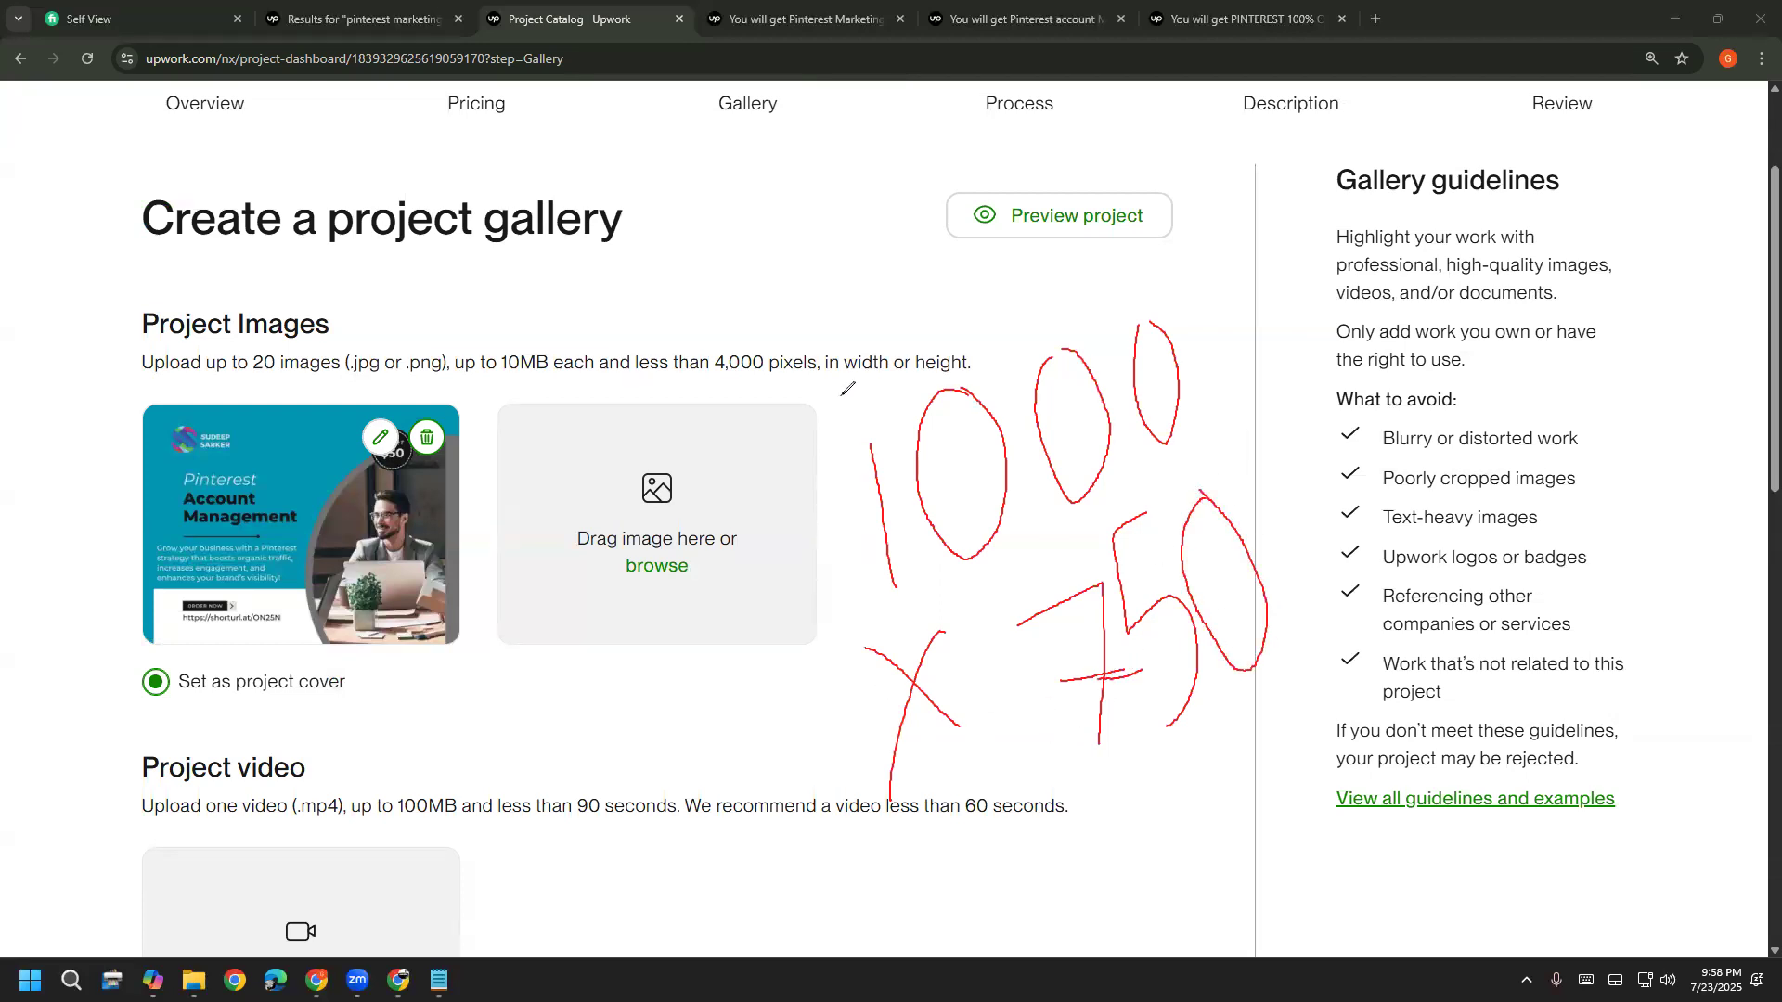
{"action": "mouse_move", "coordinate": [833, 364]}
{"action": "left_mouse_down"}
{"action": "mouse_move", "coordinate": [785, 914]}
{"action": "mouse_move", "coordinate": [1193, 835]}
{"action": "mouse_move", "coordinate": [1325, 707]}
{"action": "mouse_move", "coordinate": [1197, 293]}
{"action": "mouse_move", "coordinate": [831, 376]}
{"action": "left_mouse_up"}
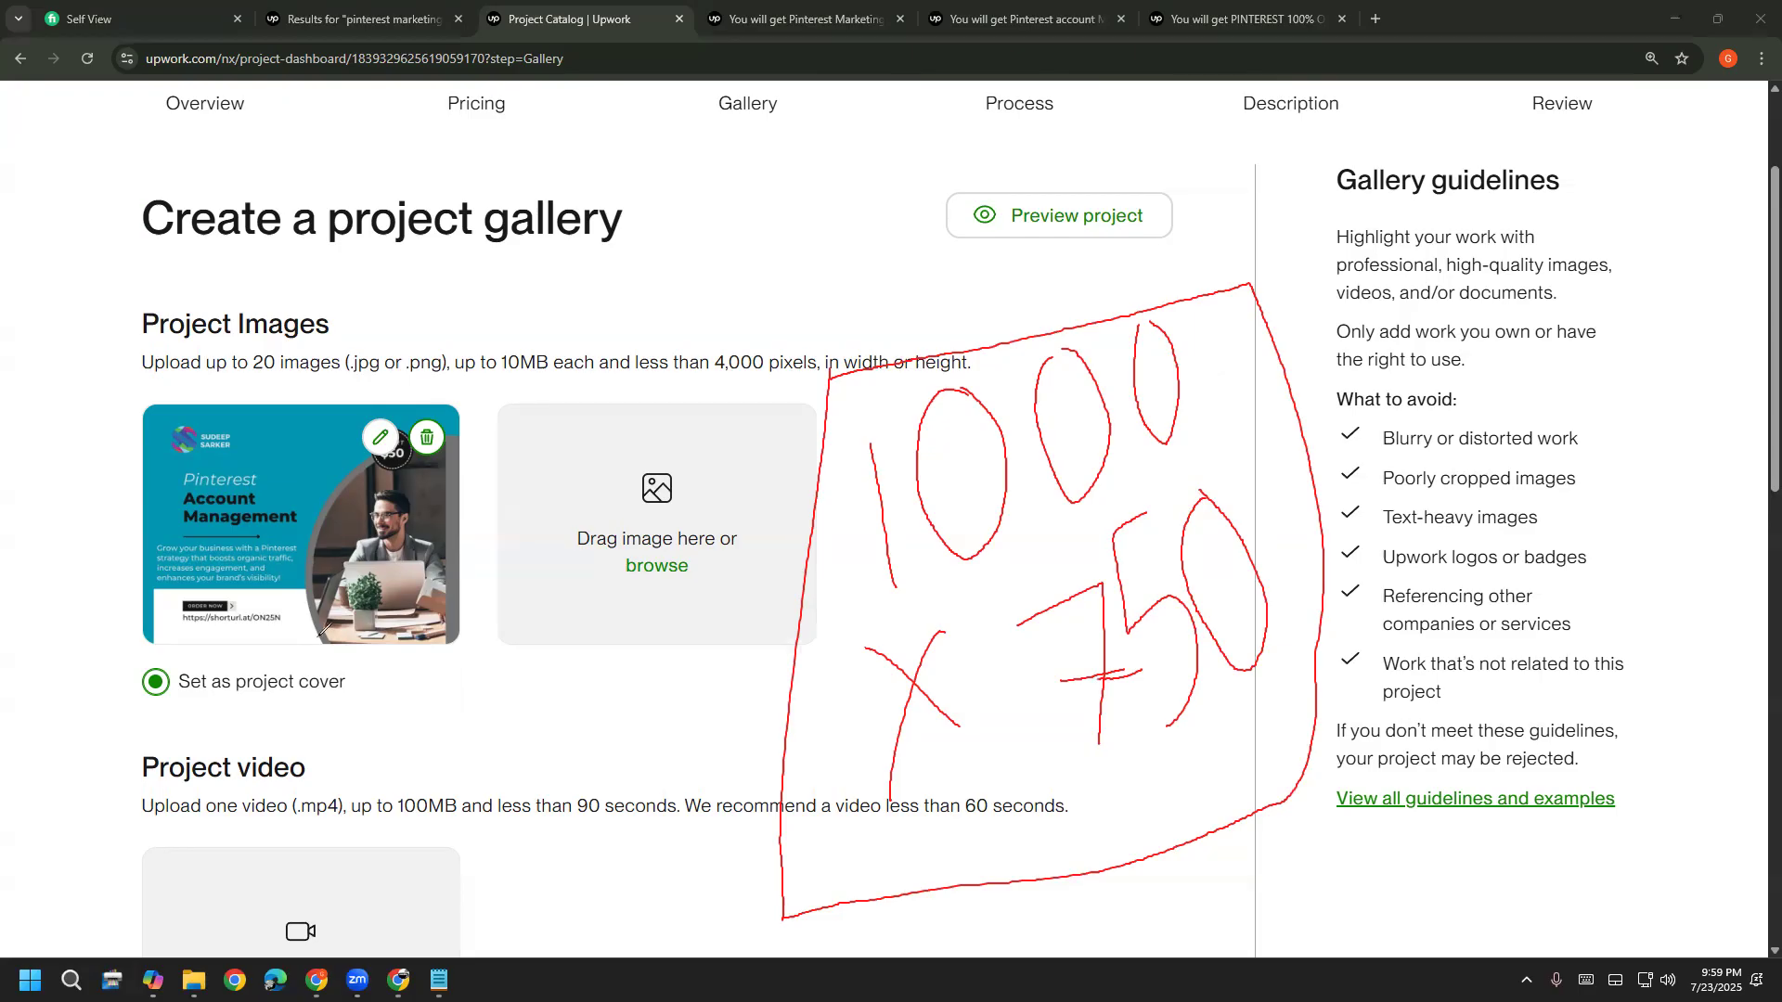
{"action": "left_click", "coordinate": [318, 637]}
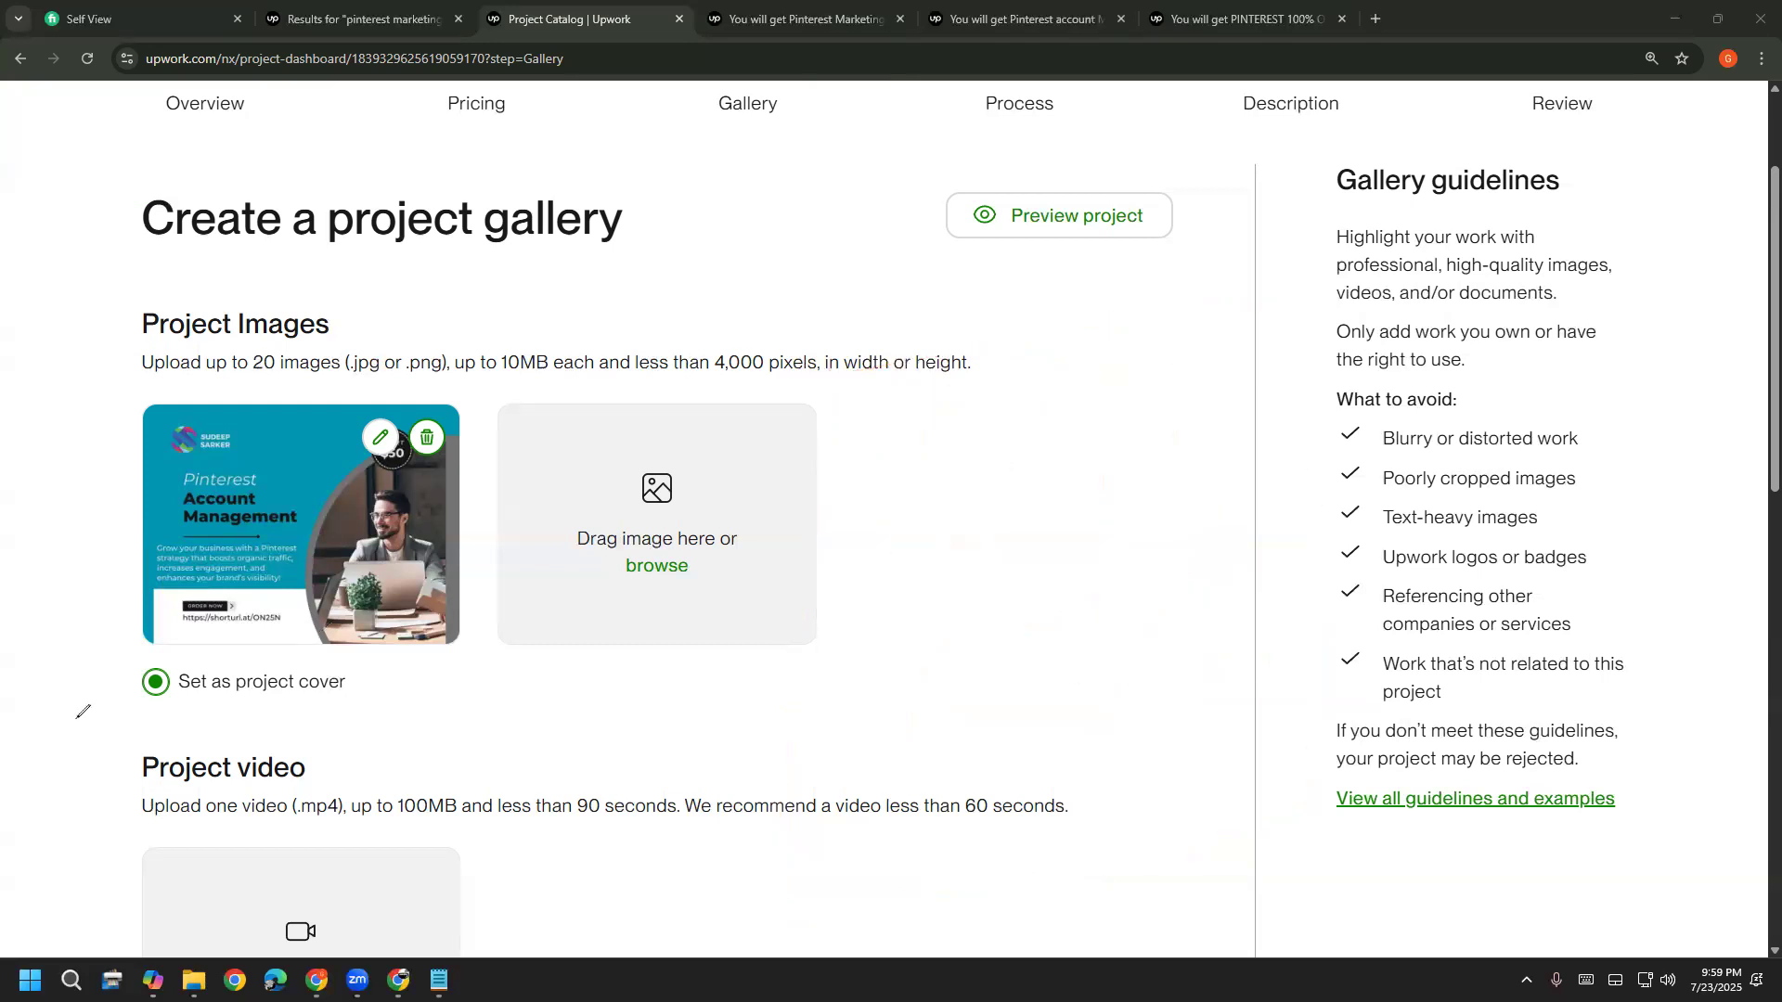
{"action": "key", "text": "Escape"}
Switch to the other Chrome window and open the Canva home page
{"action": "left_click", "coordinate": [317, 980]}
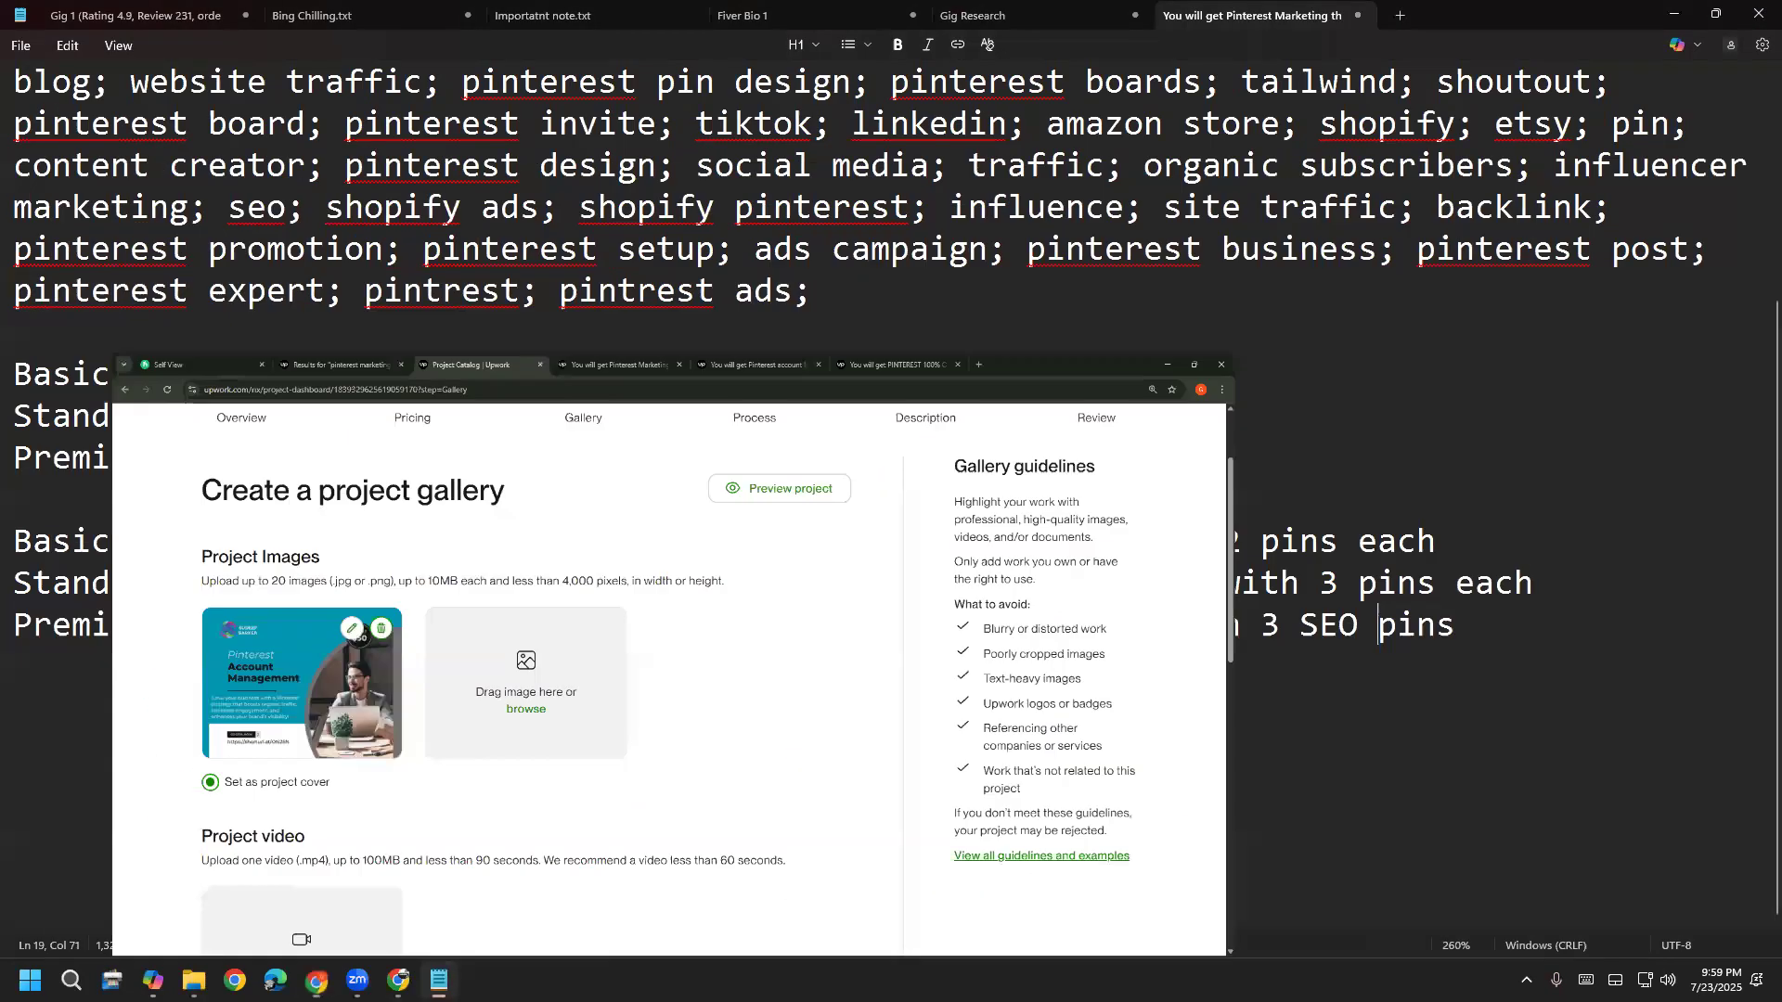
{"action": "left_click", "coordinate": [398, 980]}
{"action": "left_click", "coordinate": [492, 19]}
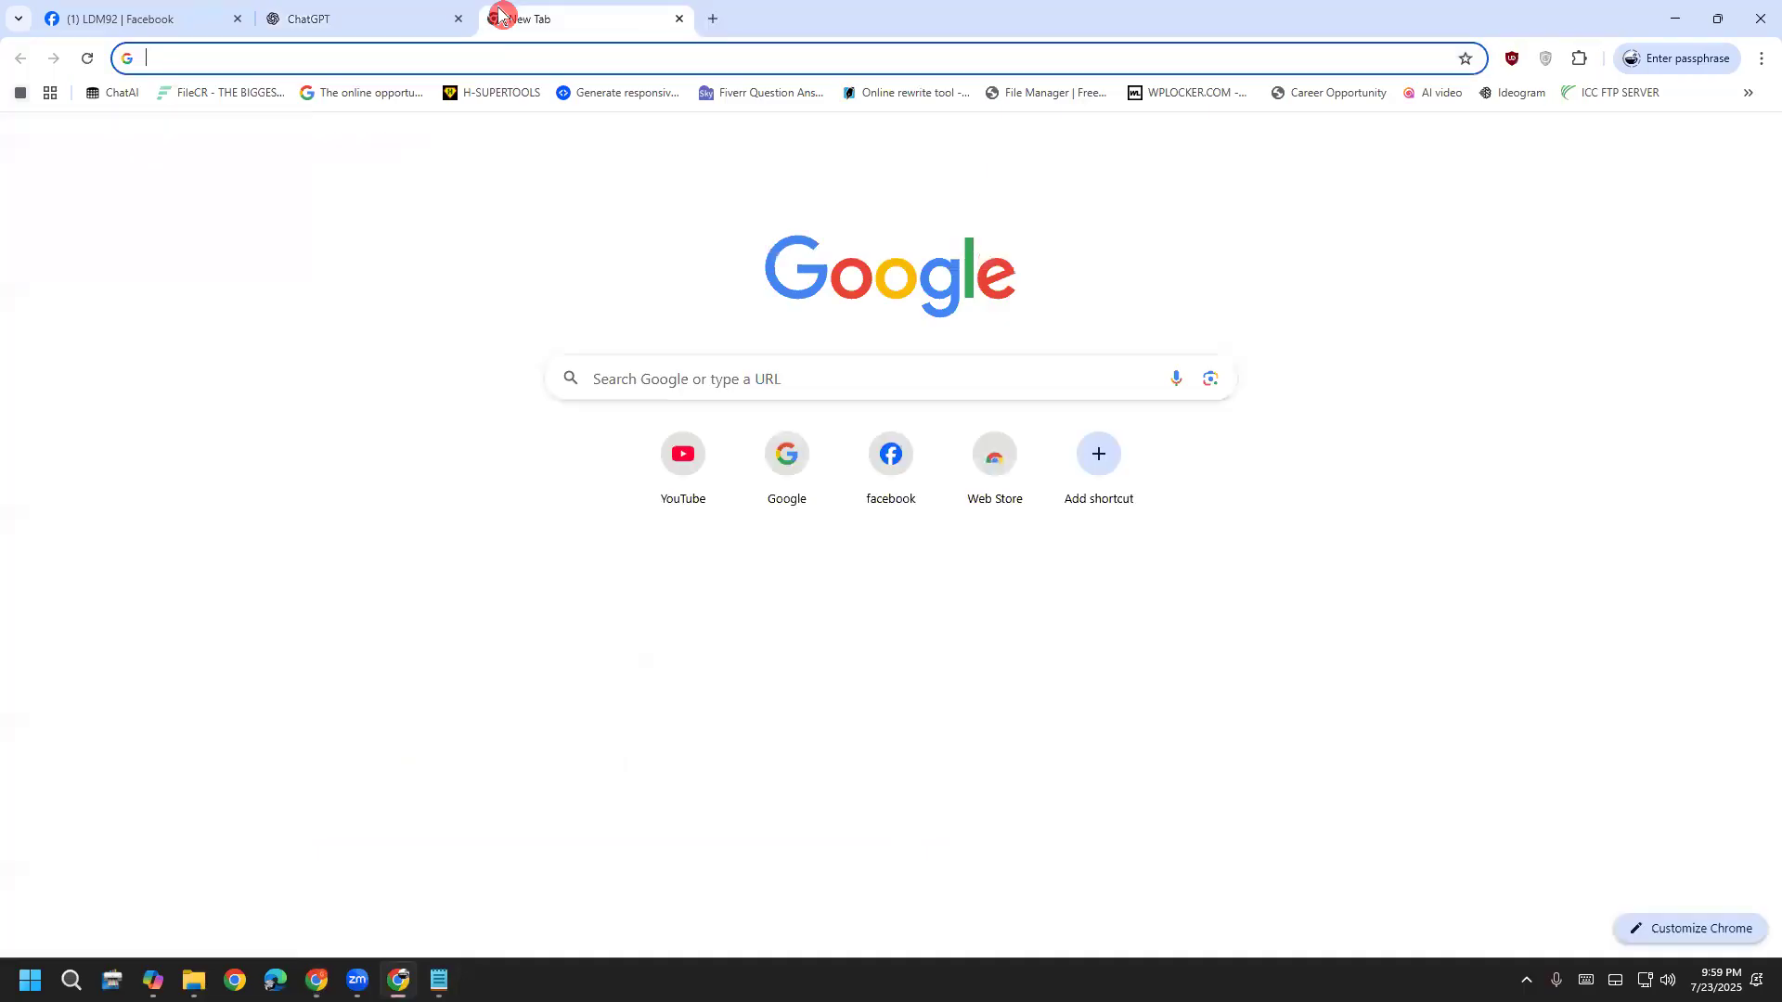
{"action": "type", "text": "ca"}
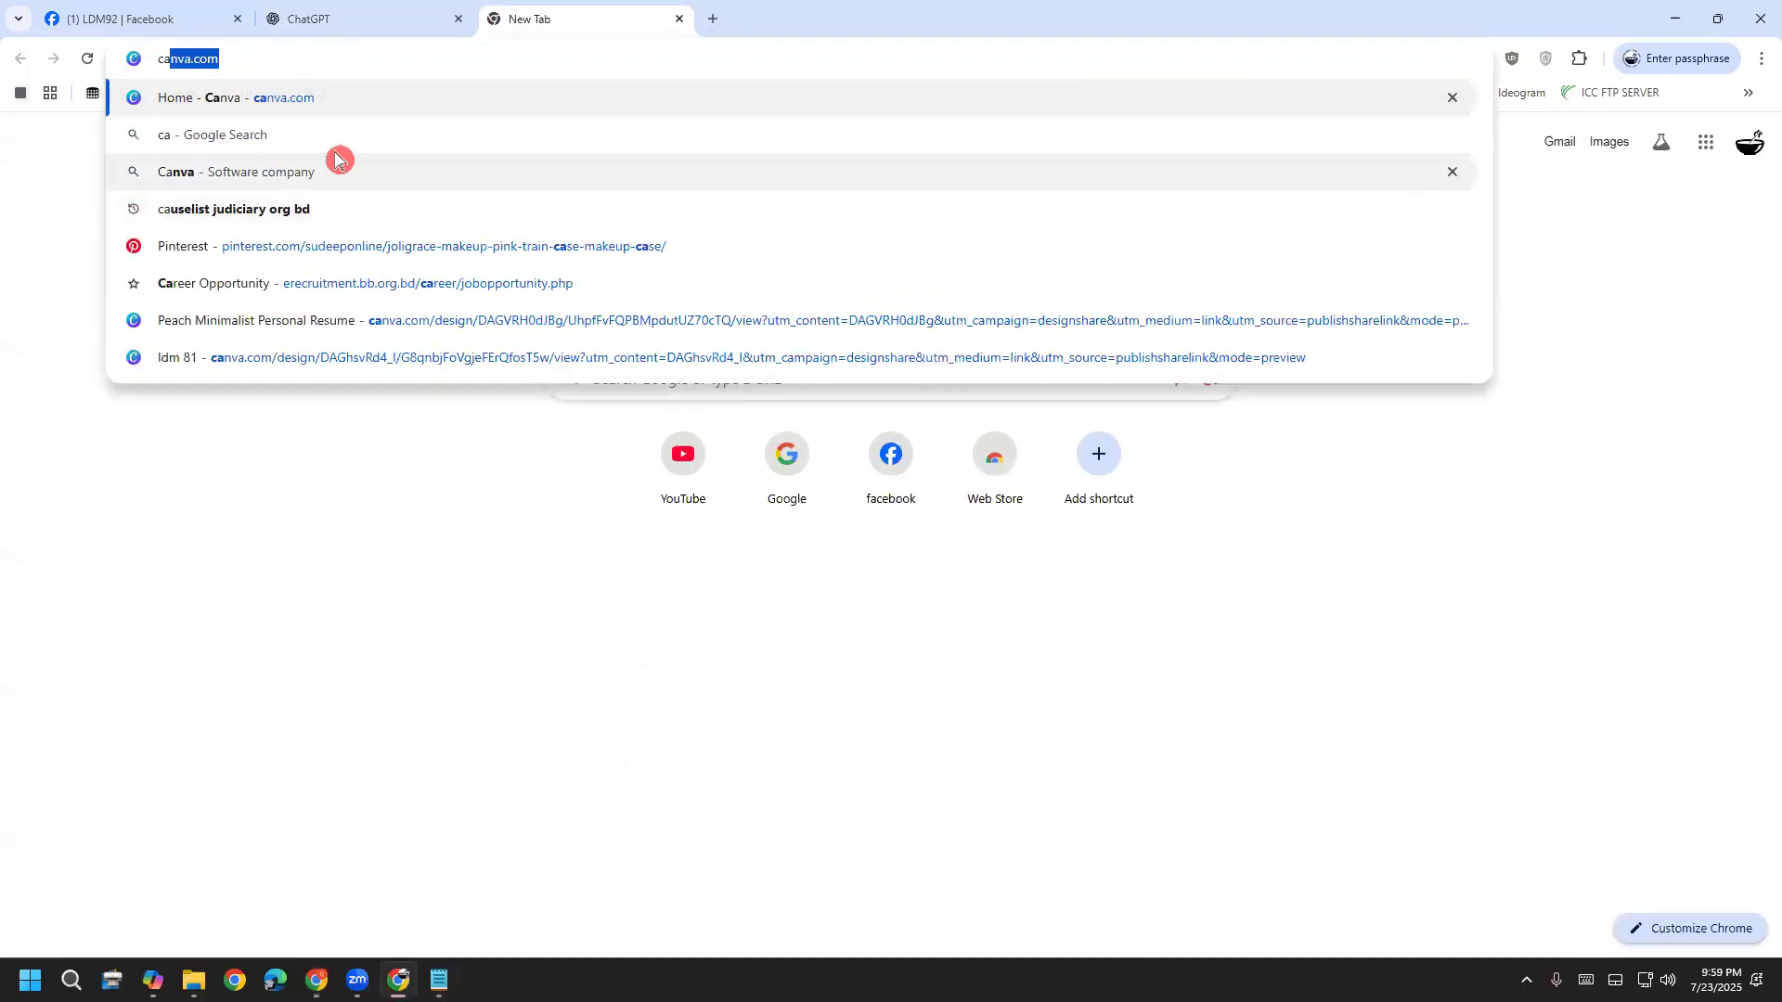
{"action": "left_click", "coordinate": [297, 113]}
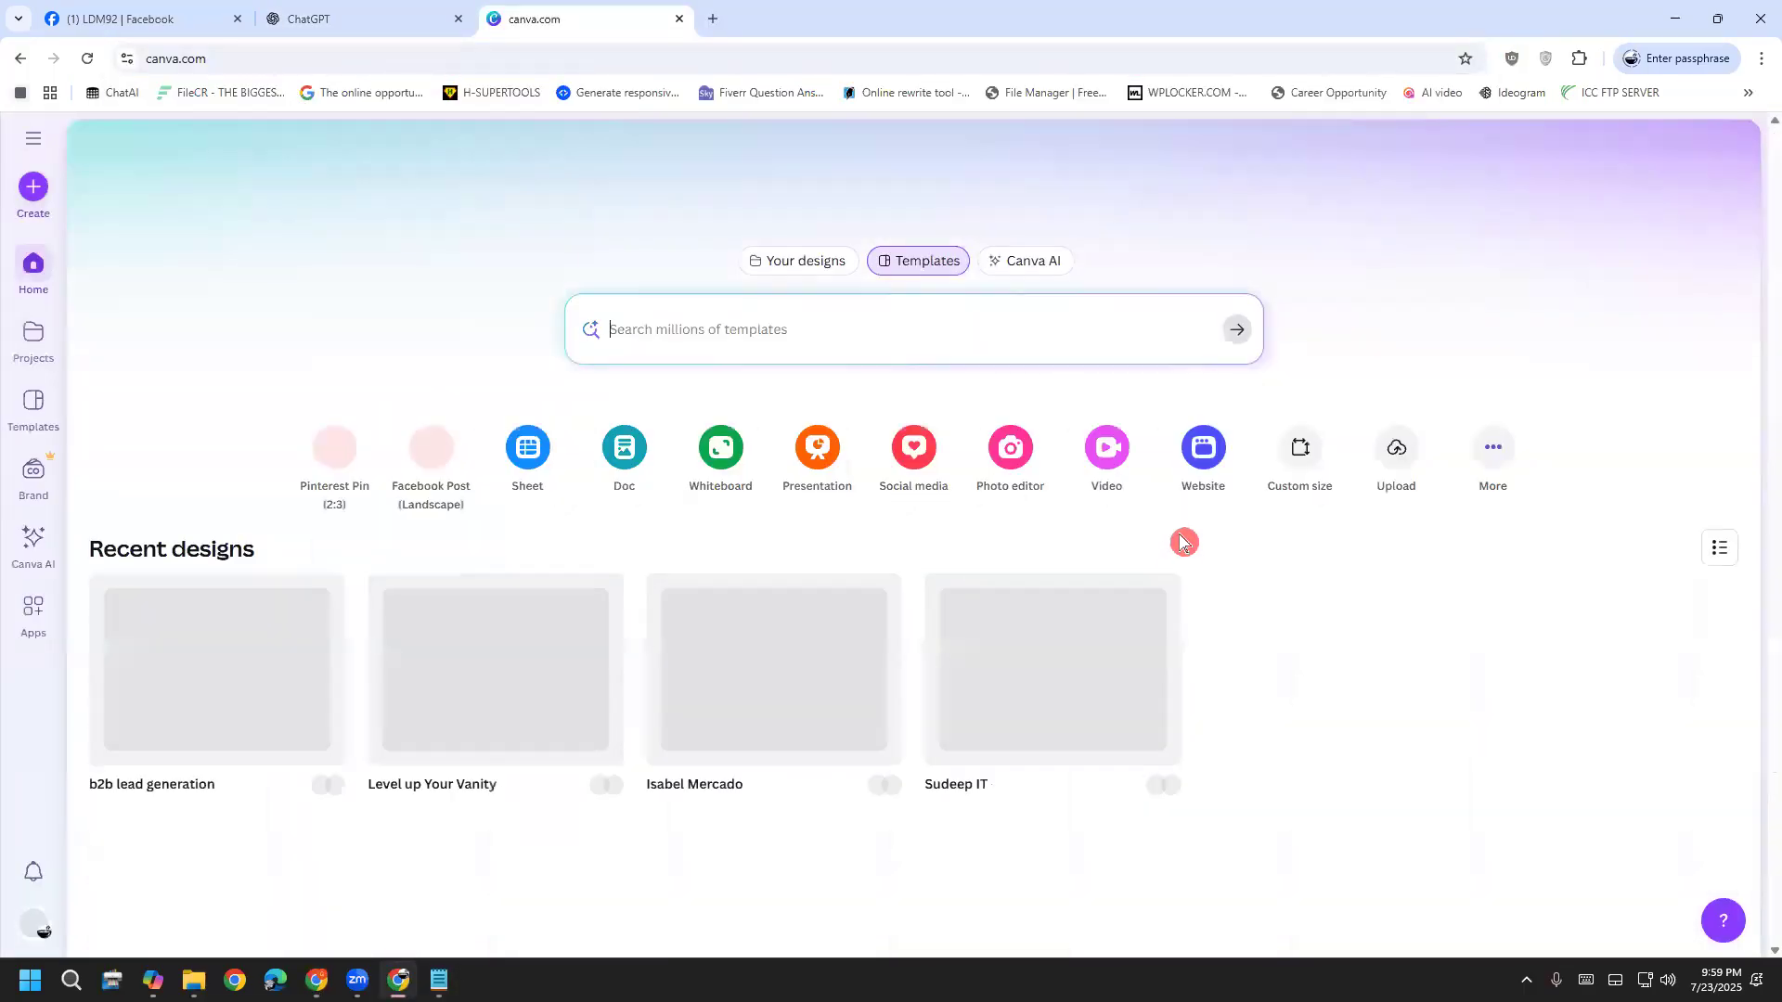
Create a blank custom-size Canva design 1000 px wide and 750 px high
{"action": "left_click", "coordinate": [1302, 475]}
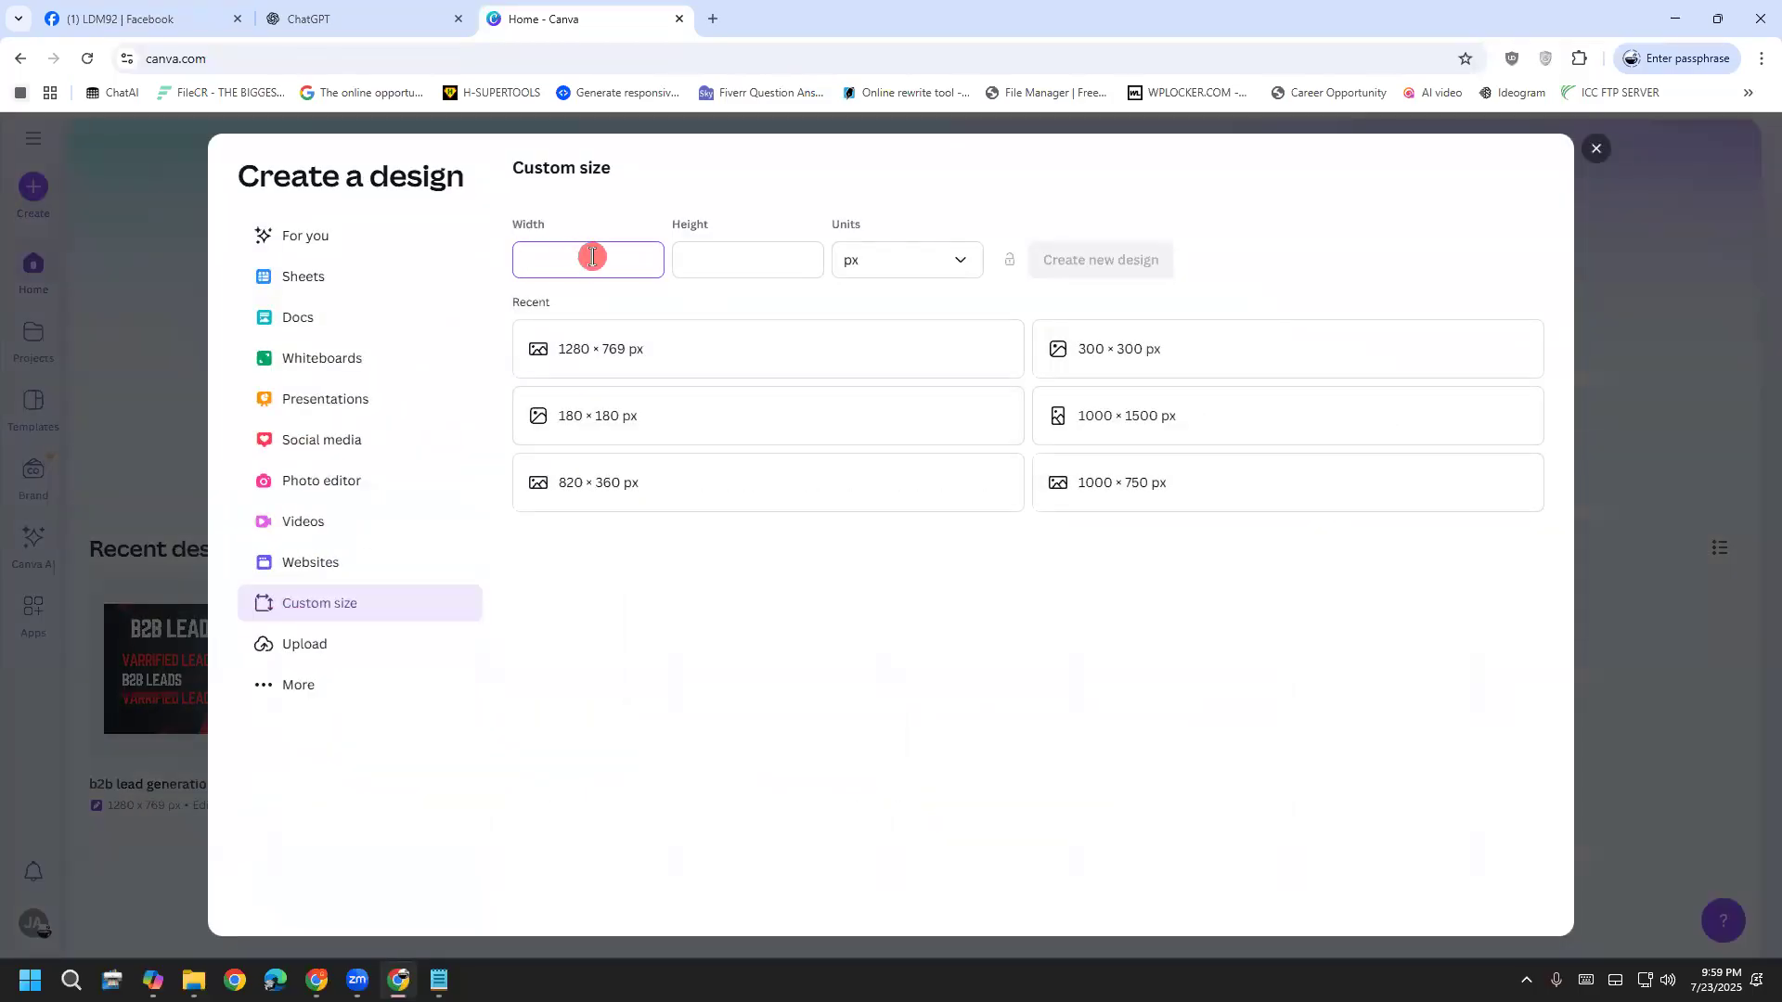
{"action": "type", "text": "1000"}
{"action": "left_click", "coordinate": [700, 256]}
{"action": "type", "text": "750"}
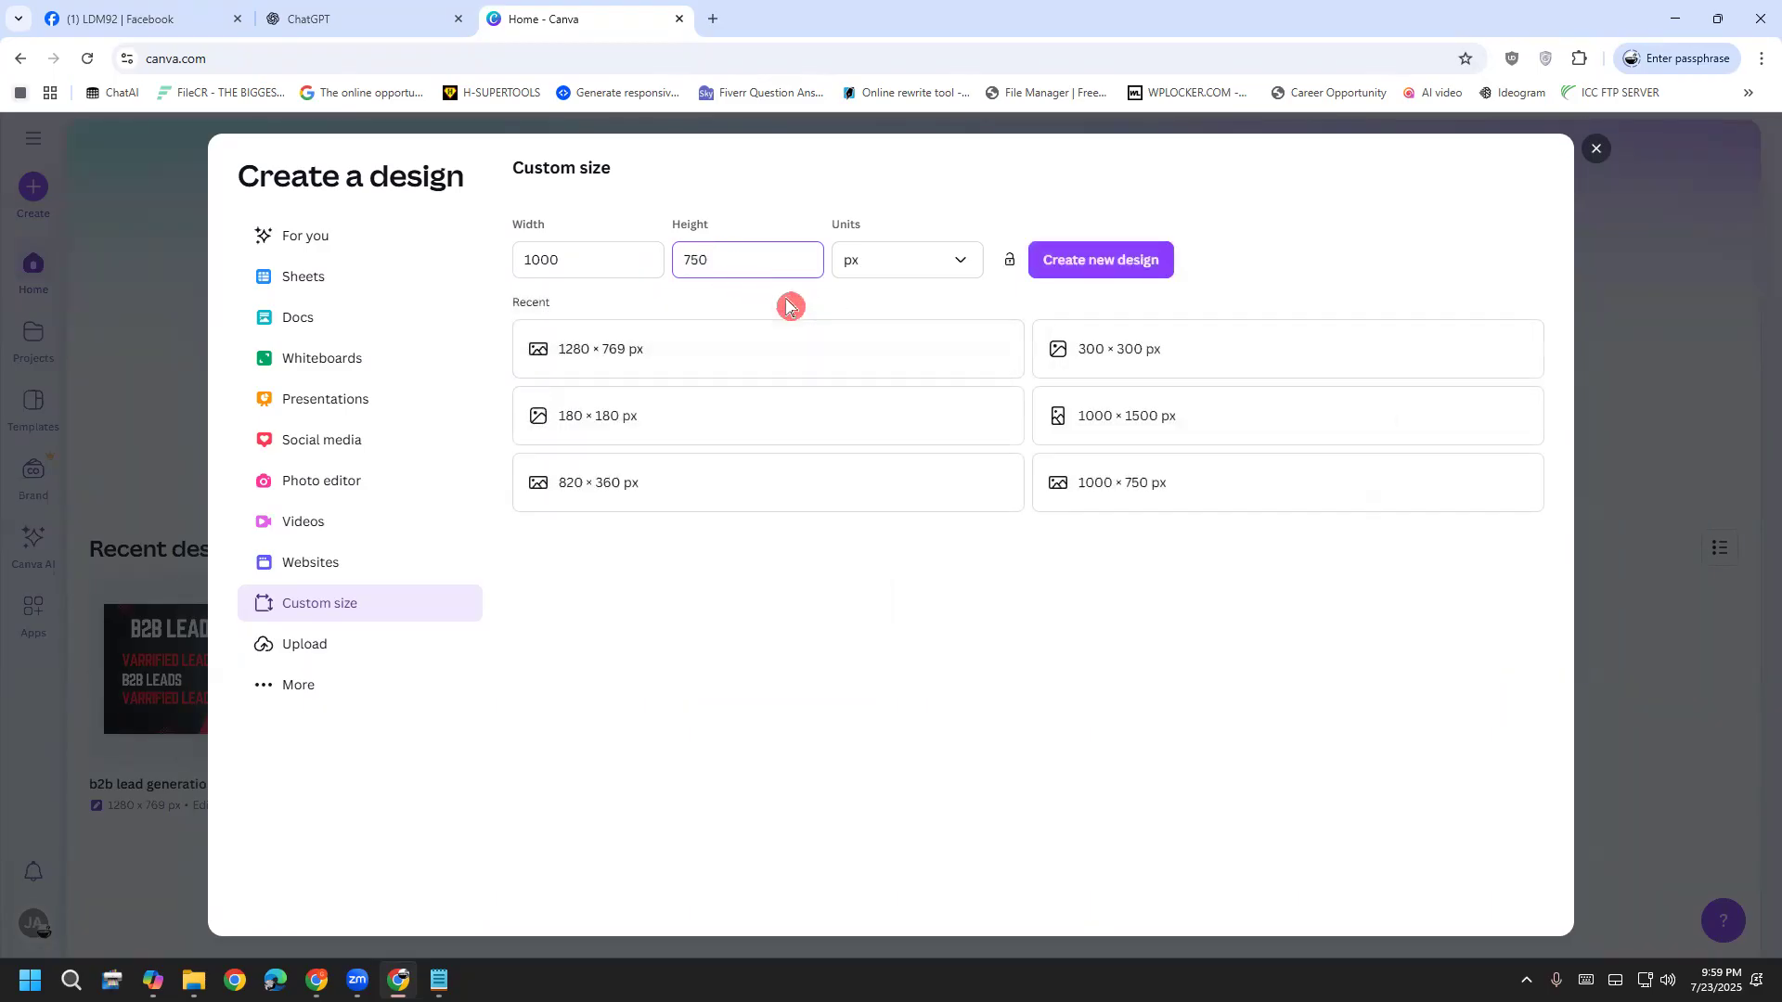
{"action": "left_click", "coordinate": [1094, 264]}
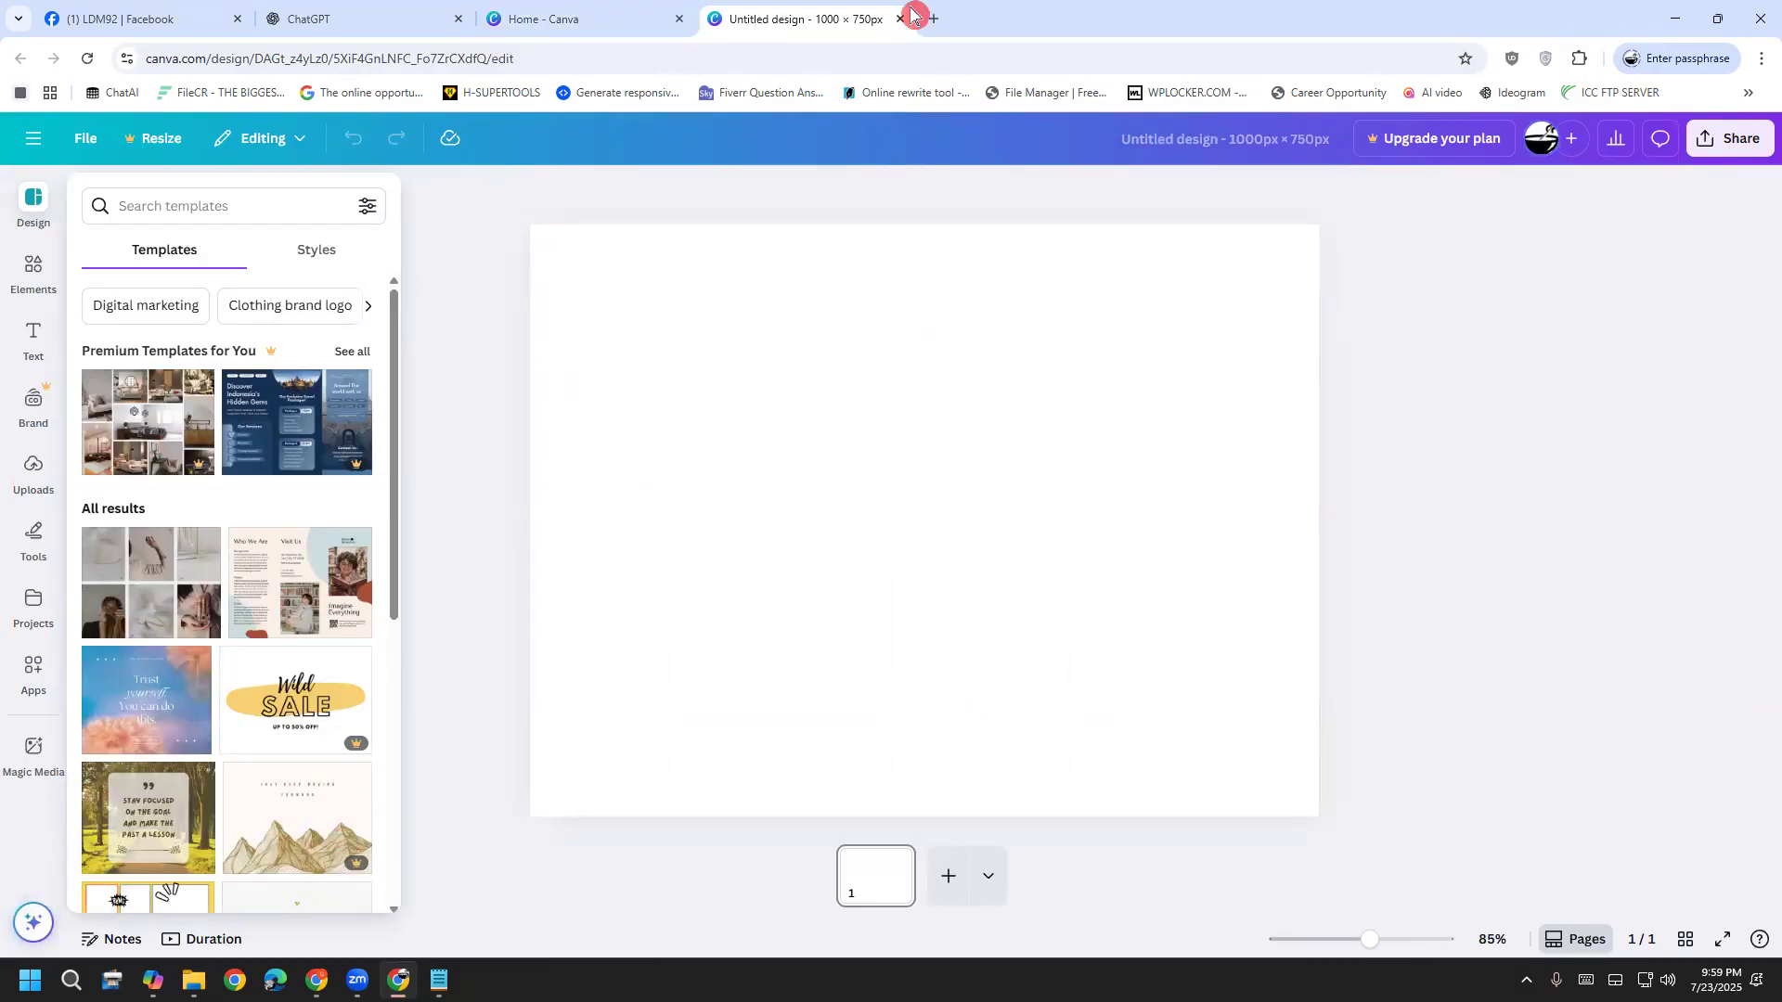
{"action": "scroll", "coordinate": [171, 641], "scroll_direction": "down", "scroll_amount": 2}
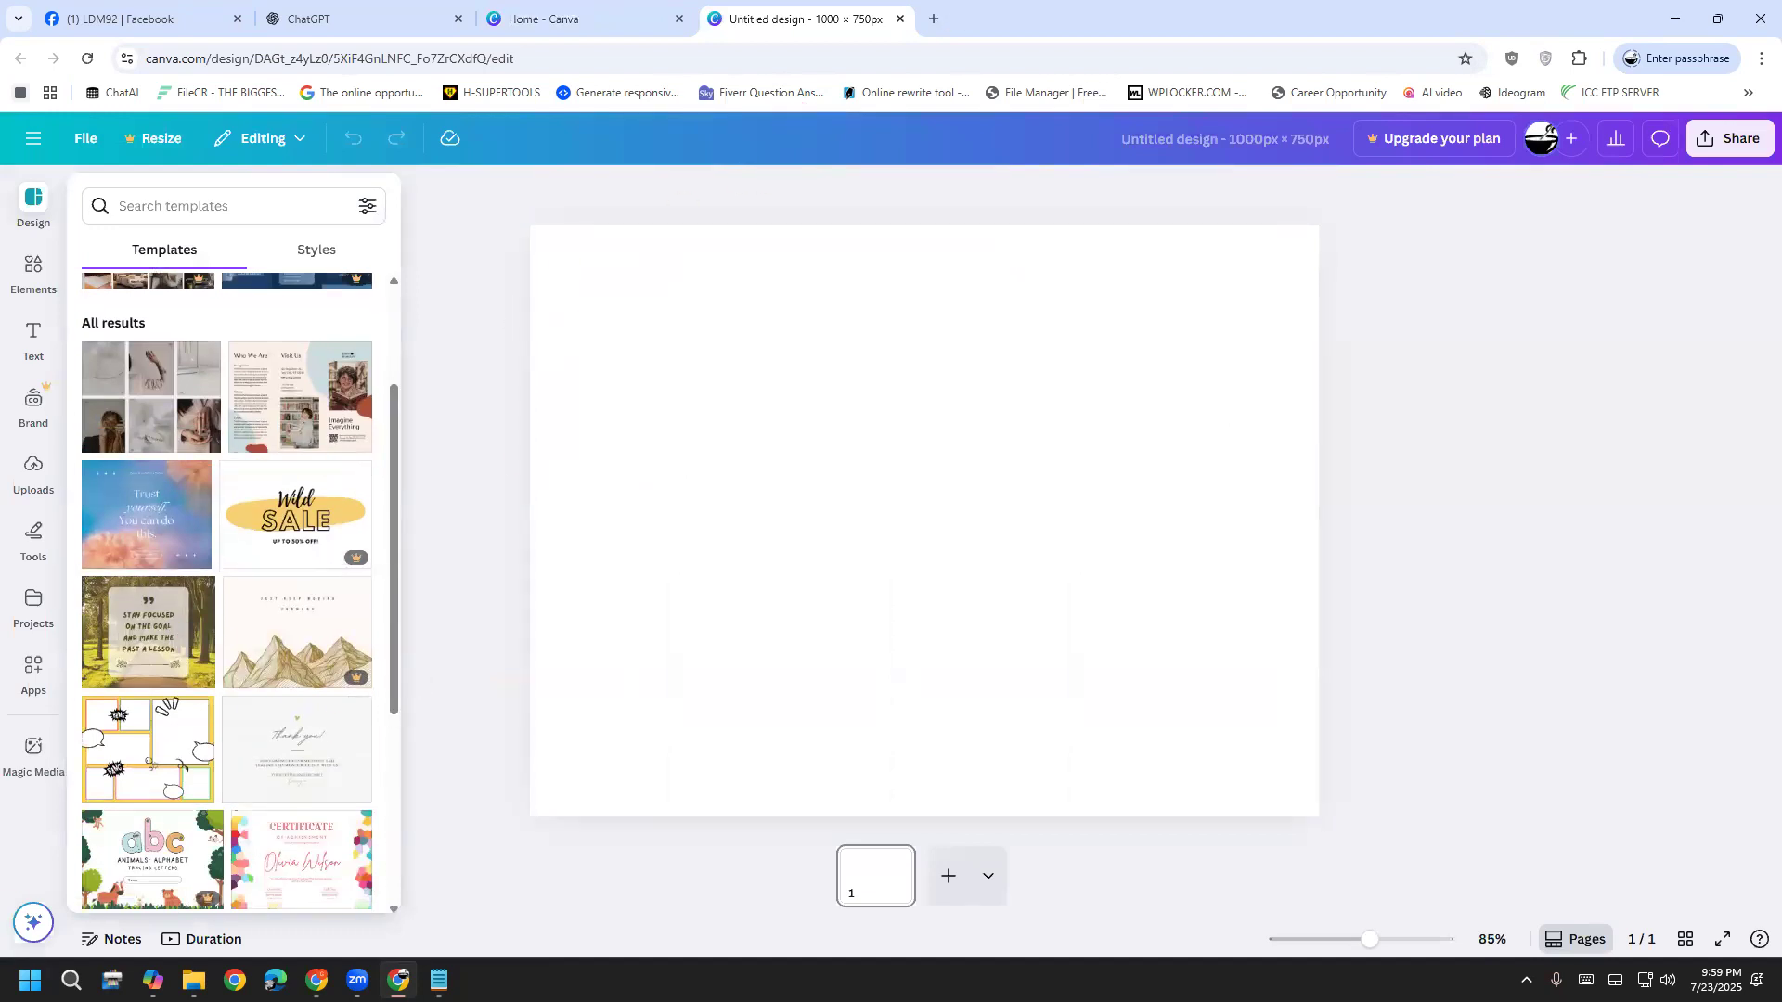
Return to the Upwork project gallery, review the video and sample document sections, and continue to the requirements and steps page
{"action": "mouse_move", "coordinate": [316, 981]}
{"action": "left_click", "coordinate": [342, 932]}
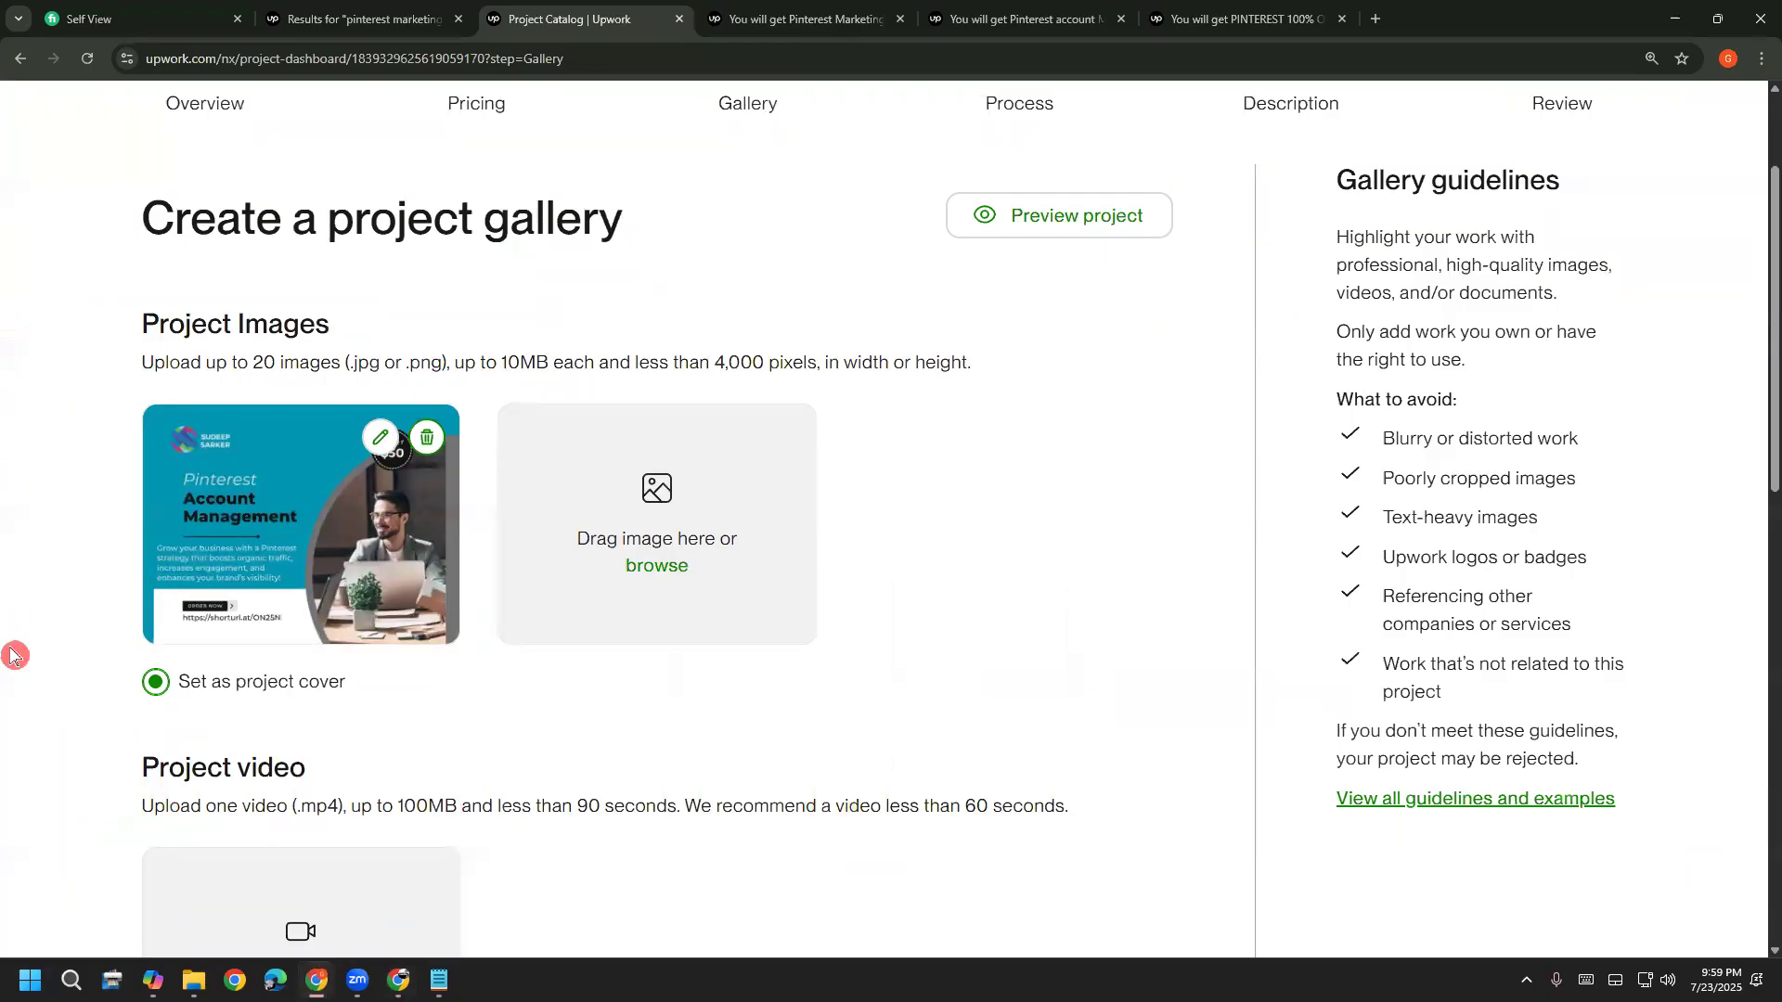
{"action": "scroll", "coordinate": [13, 637], "scroll_direction": "down", "scroll_amount": 4}
{"action": "scroll", "coordinate": [13, 636], "scroll_direction": "down", "scroll_amount": 6}
{"action": "scroll", "coordinate": [13, 637], "scroll_direction": "up", "scroll_amount": 6}
{"action": "scroll", "coordinate": [13, 637], "scroll_direction": "up", "scroll_amount": 1}
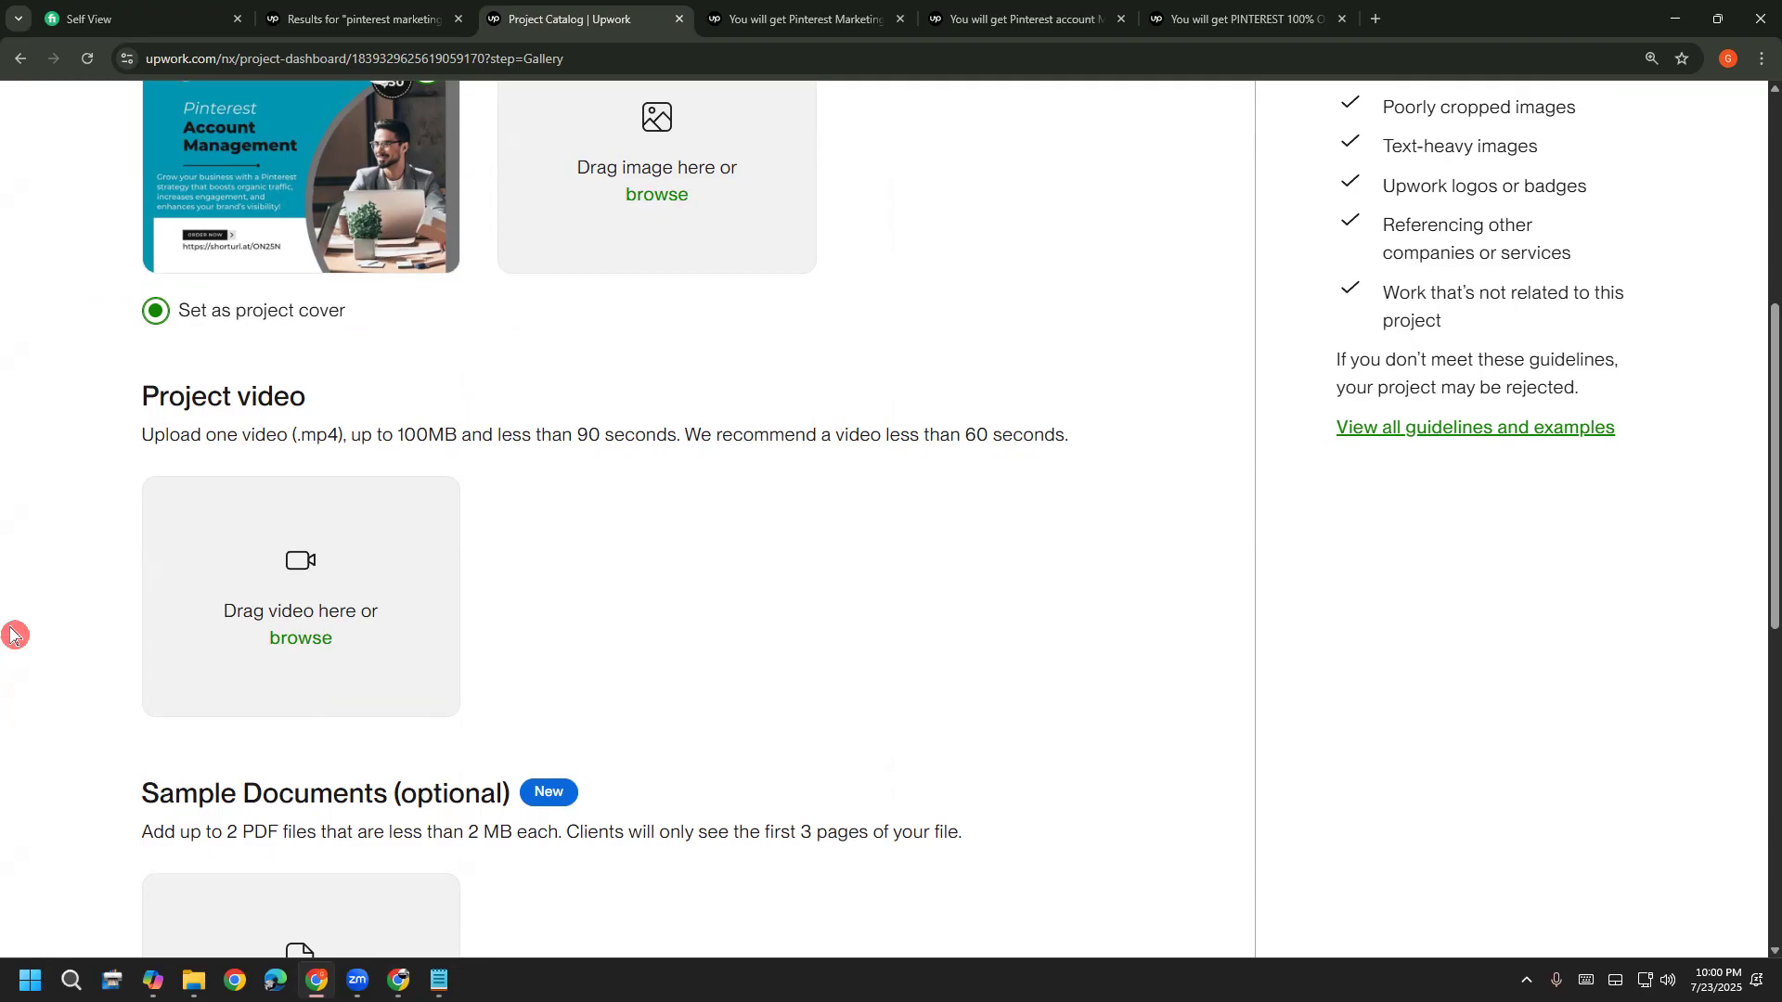
{"action": "scroll", "coordinate": [11, 240], "scroll_direction": "down", "scroll_amount": 4}
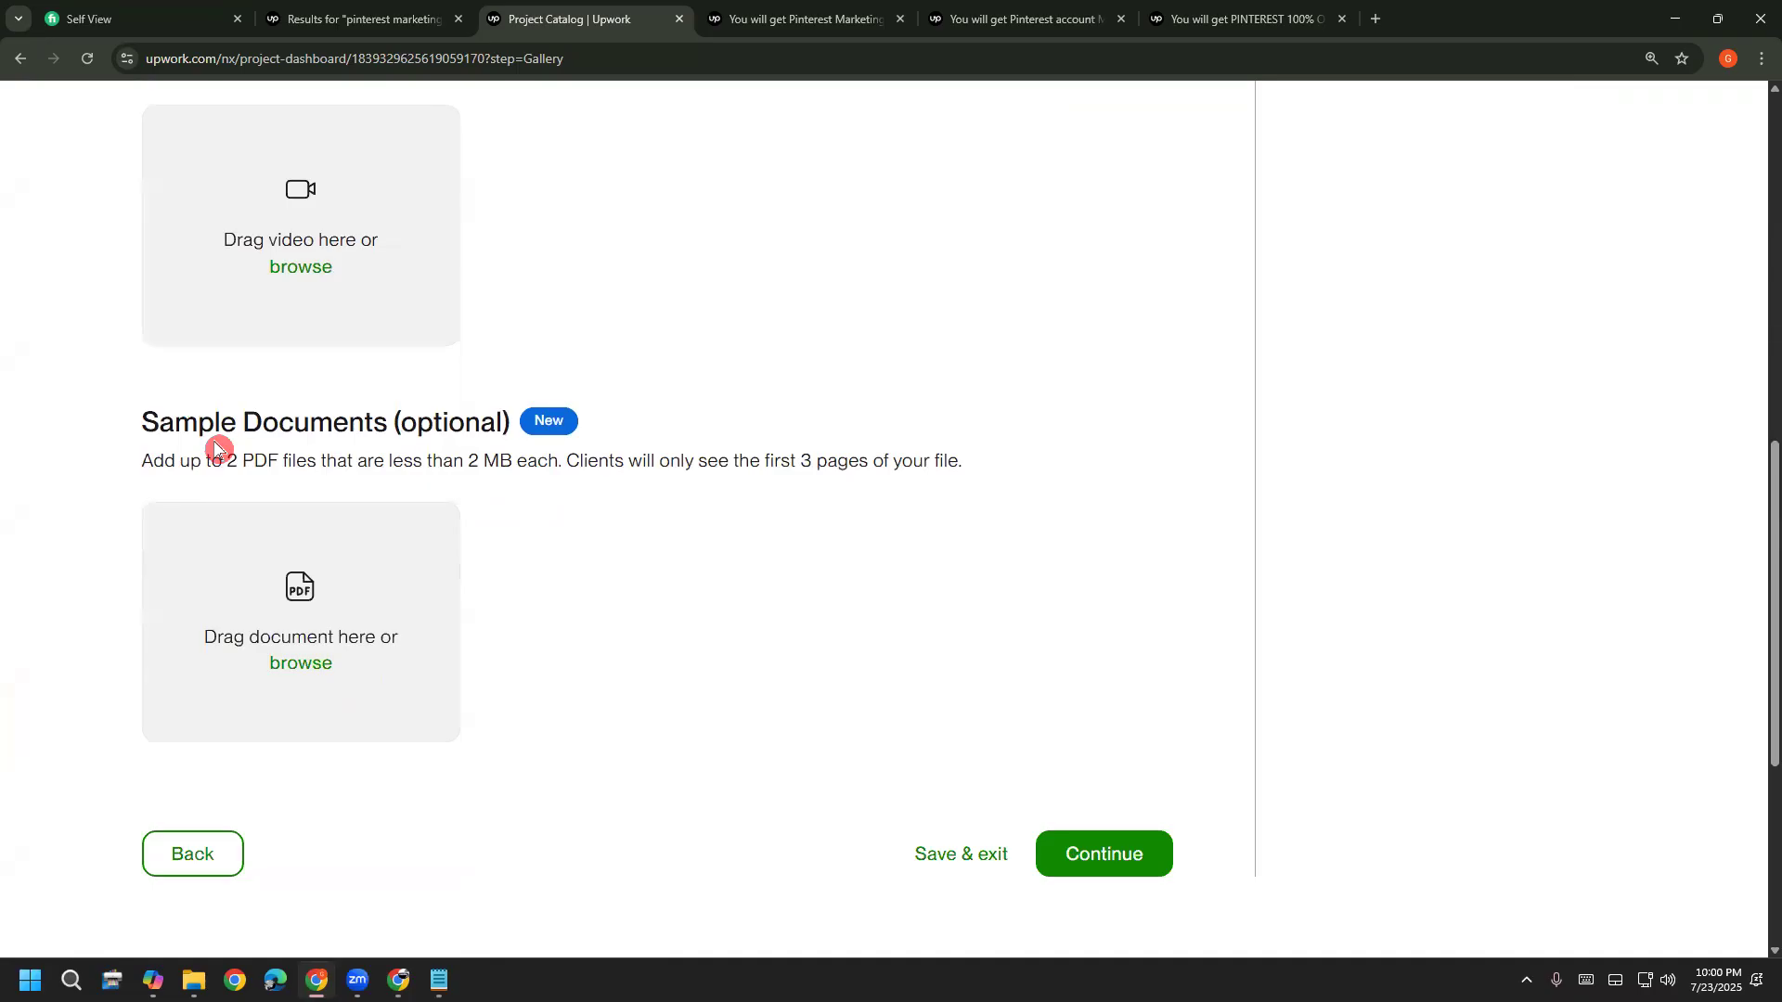
{"action": "left_click", "coordinate": [1112, 850]}
Review the custom client requirement and the custom step on the requirements and steps page
{"action": "scroll", "coordinate": [366, 710], "scroll_direction": "up", "scroll_amount": 10}
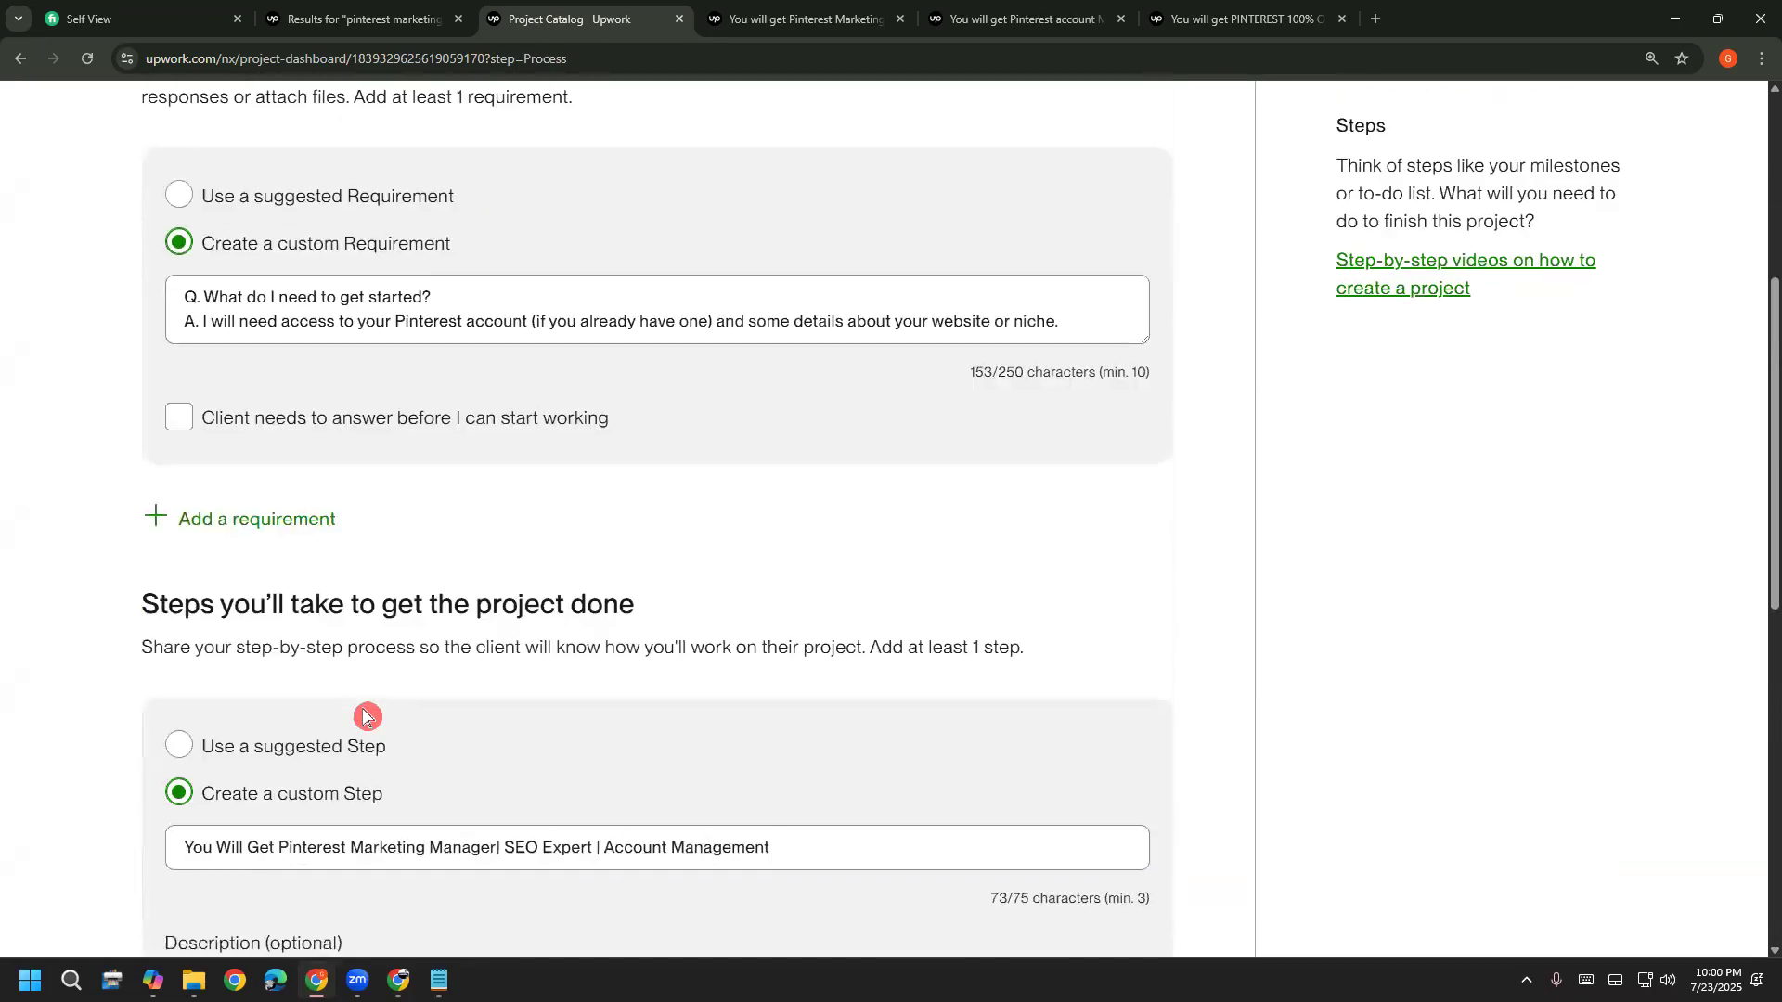
{"action": "left_click", "coordinate": [367, 717]}
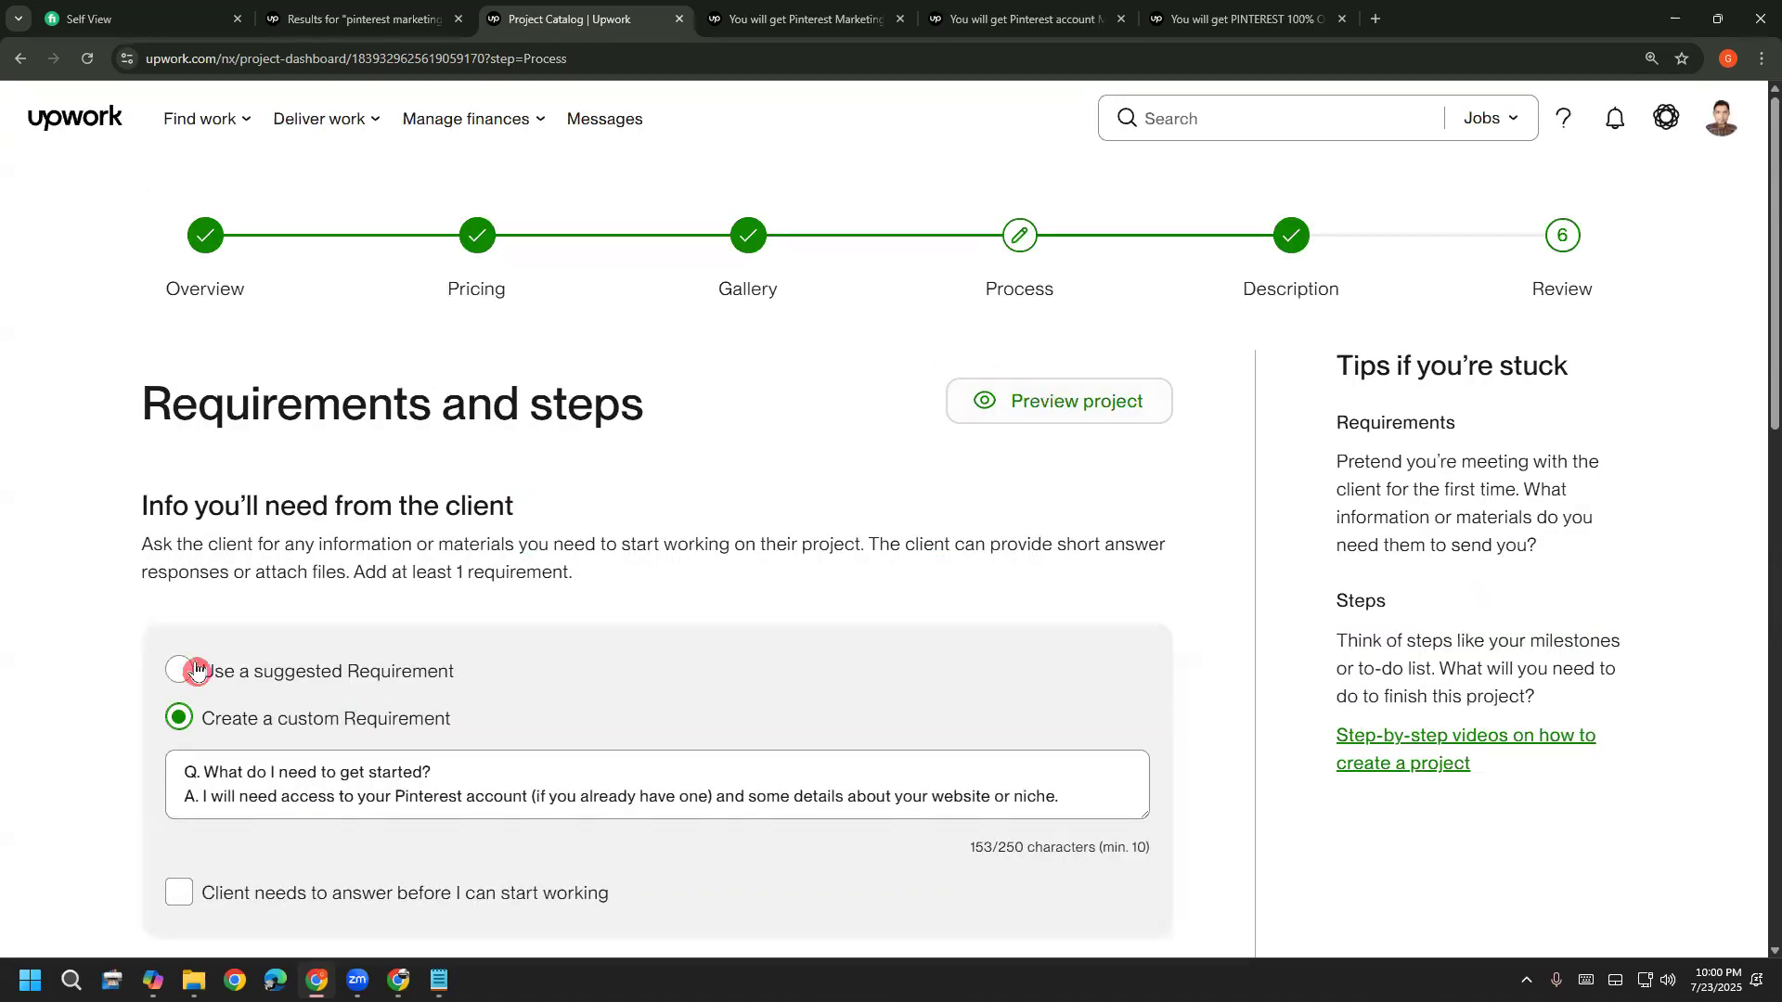
{"action": "scroll", "coordinate": [86, 616], "scroll_direction": "down", "scroll_amount": 2}
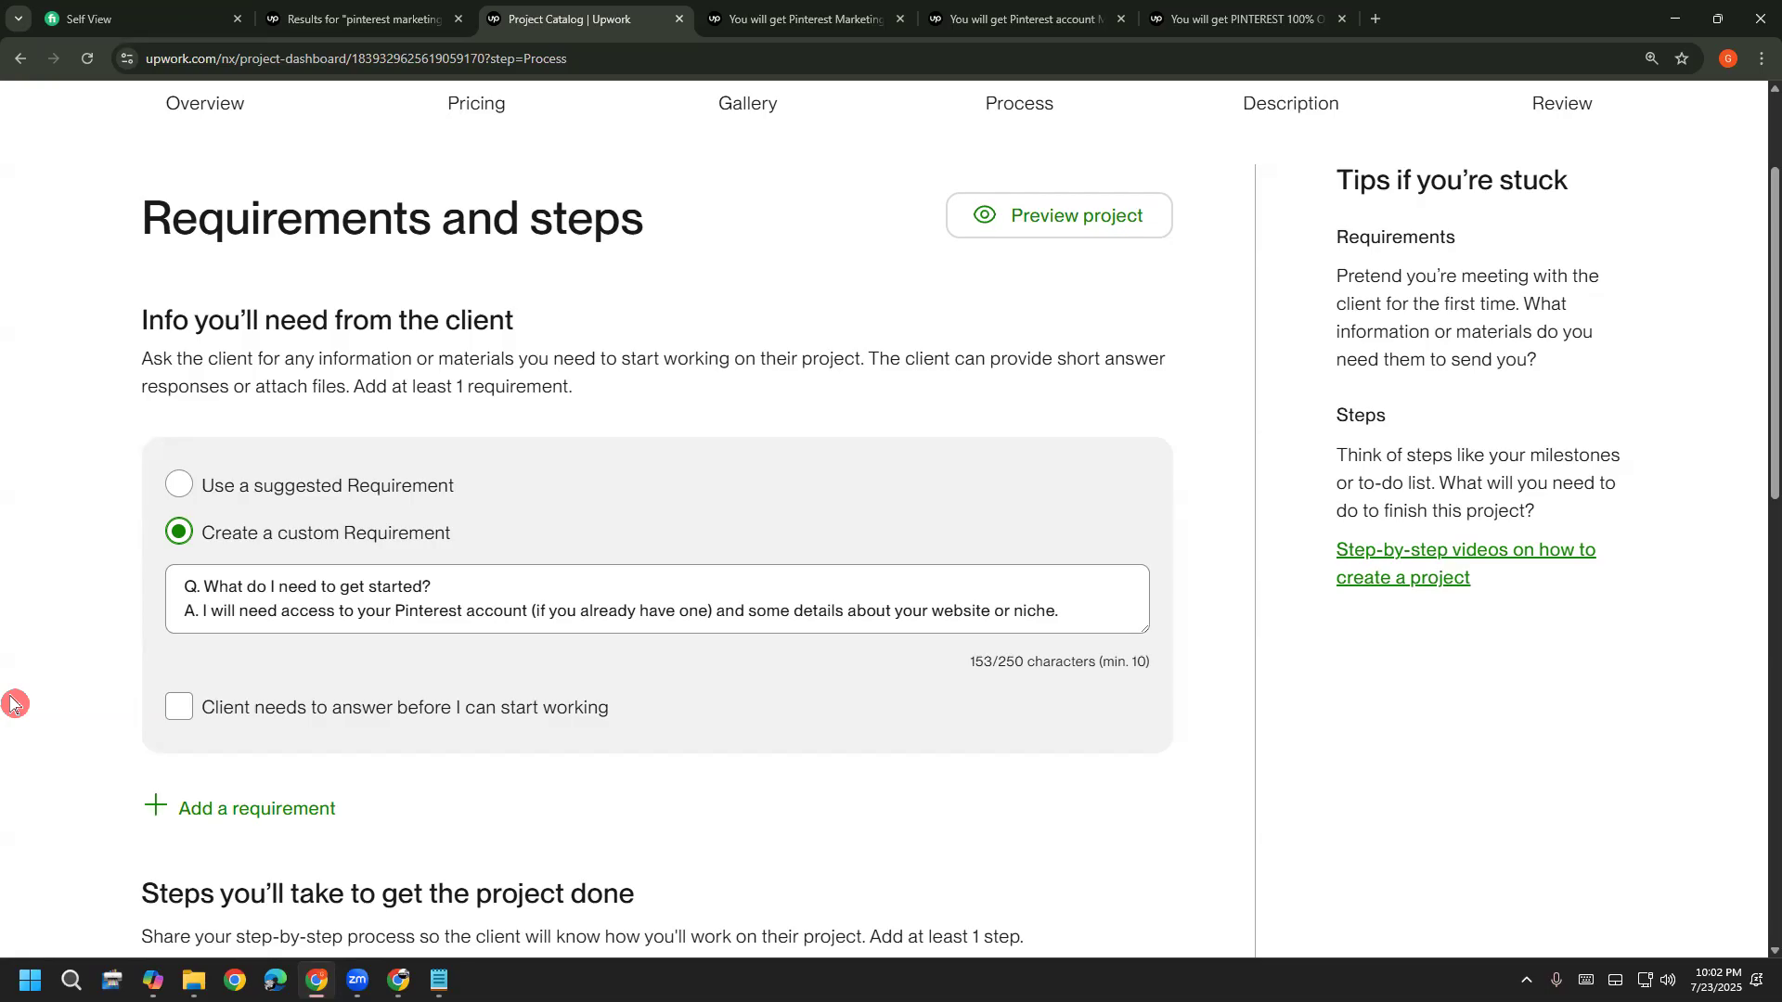
{"action": "scroll", "coordinate": [12, 704], "scroll_direction": "down", "scroll_amount": 5}
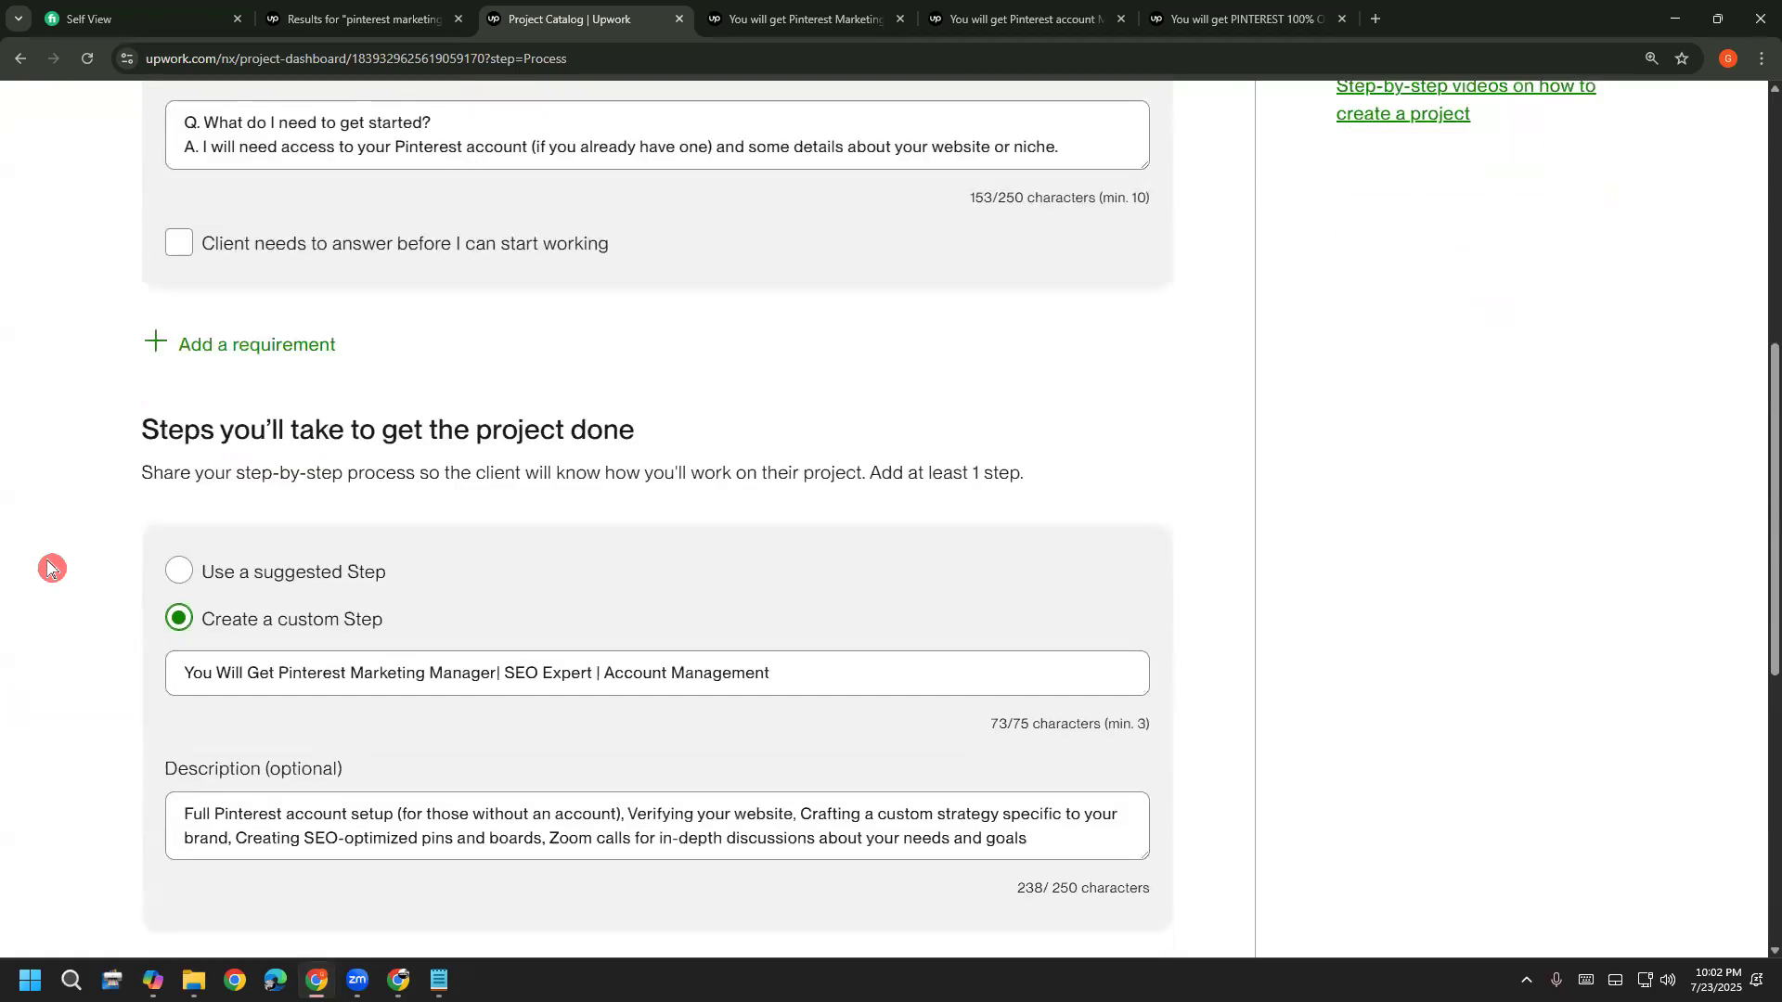
{"action": "scroll", "coordinate": [51, 527], "scroll_direction": "down", "scroll_amount": 2}
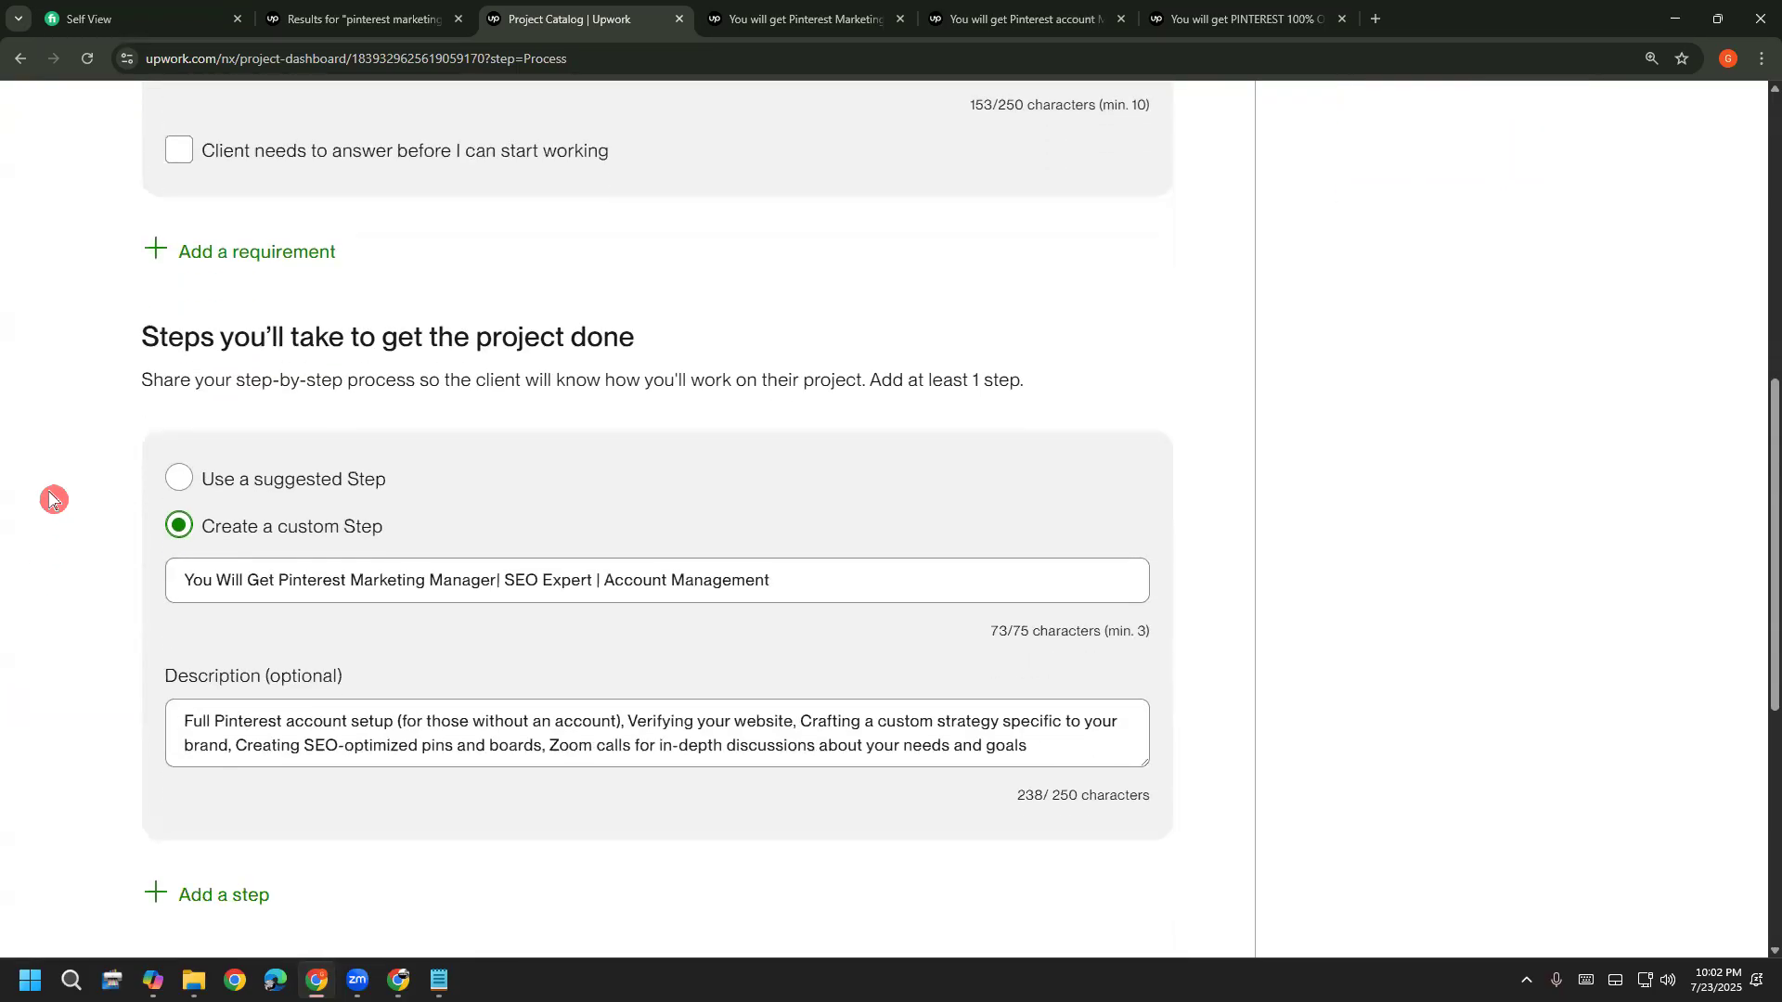
Examine the custom step's title and the account setup, website verification and custom strategy parts of its description
{"action": "scroll", "coordinate": [51, 500], "scroll_direction": "up", "scroll_amount": 1}
{"action": "left_click", "coordinate": [177, 574]}
{"action": "left_click_drag", "start_coordinate": [178, 573], "coordinate": [103, 604]}
{"action": "left_click", "coordinate": [761, 580]}
{"action": "left_click", "coordinate": [171, 743]}
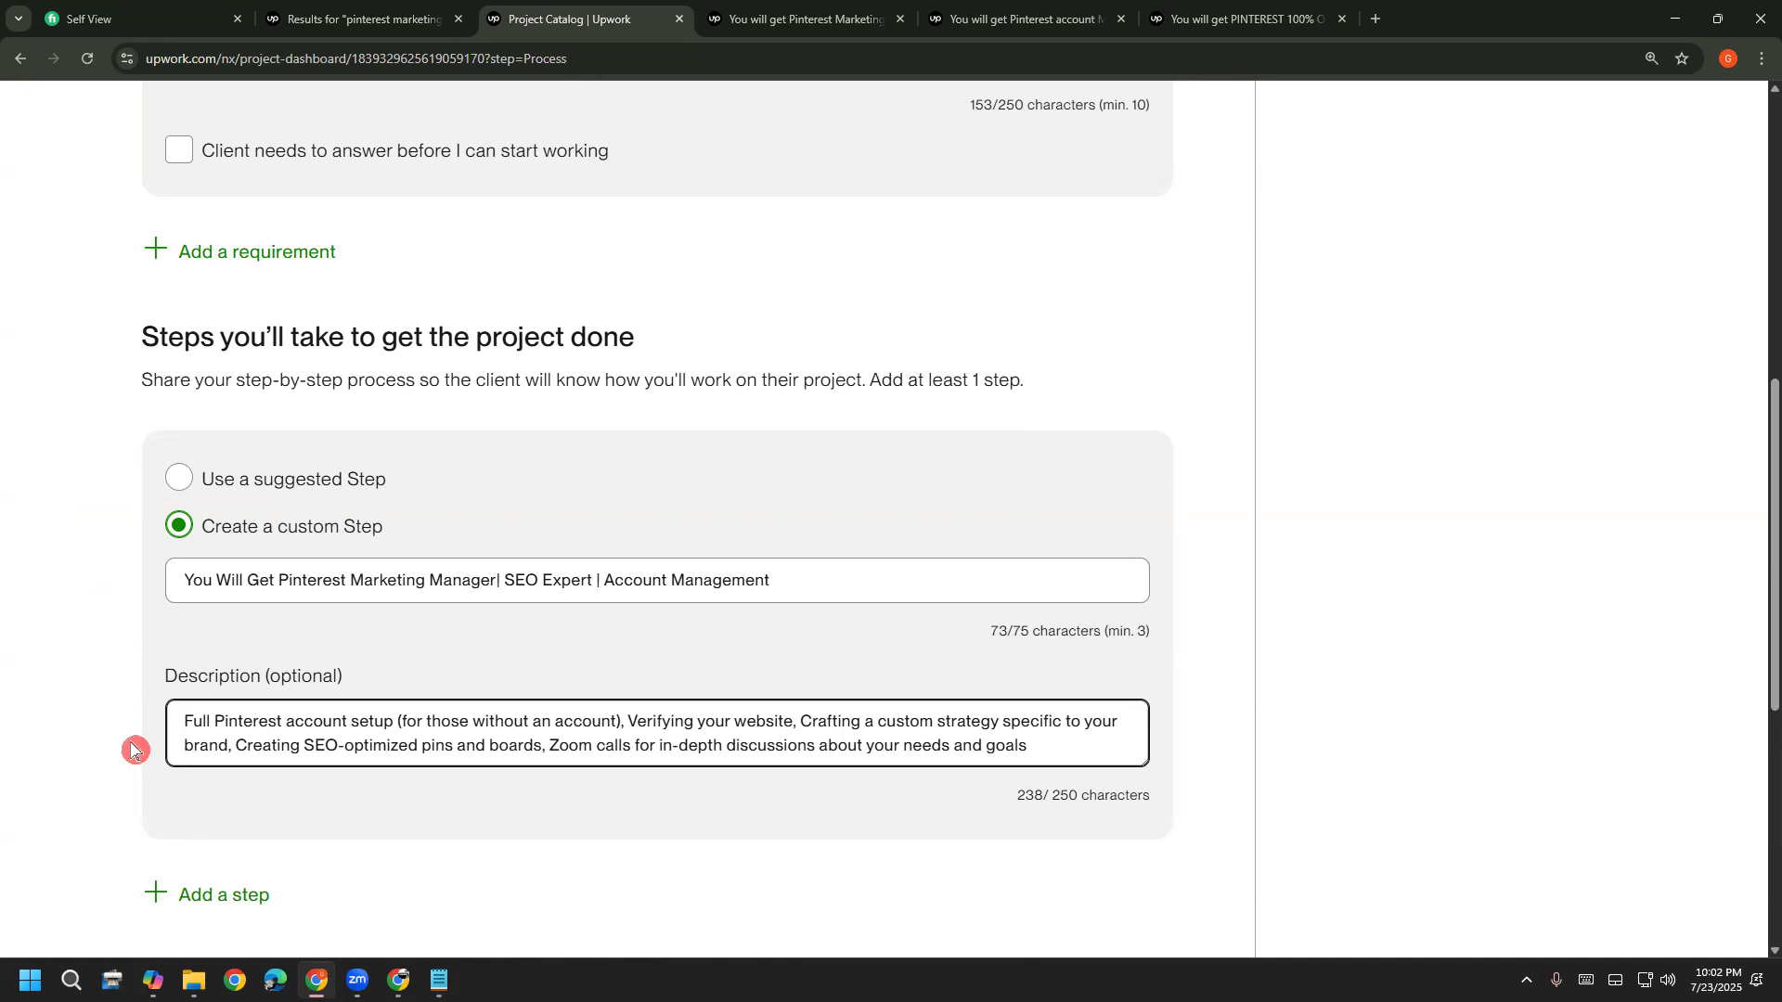
{"action": "left_click_drag", "start_coordinate": [185, 710], "coordinate": [401, 703]}
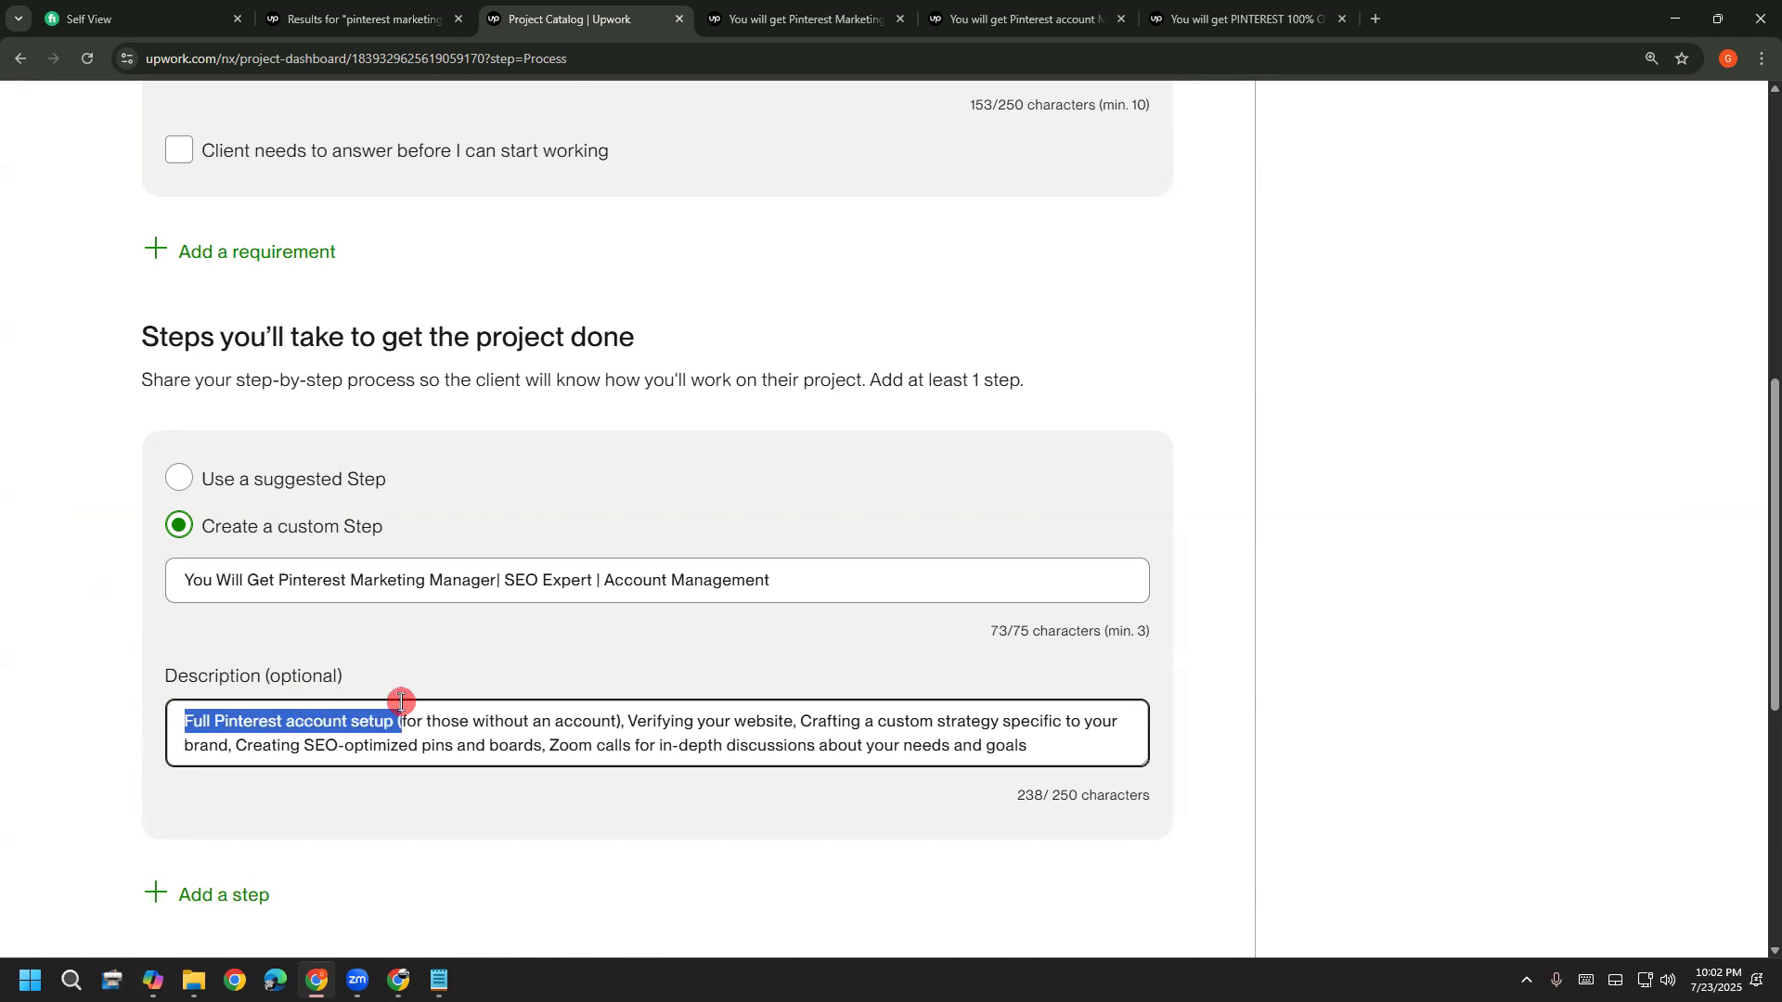
{"action": "left_click", "coordinate": [401, 702]}
{"action": "left_click_drag", "start_coordinate": [592, 724], "coordinate": [849, 719]}
{"action": "left_click", "coordinate": [792, 722]}
{"action": "left_click", "coordinate": [852, 717]}
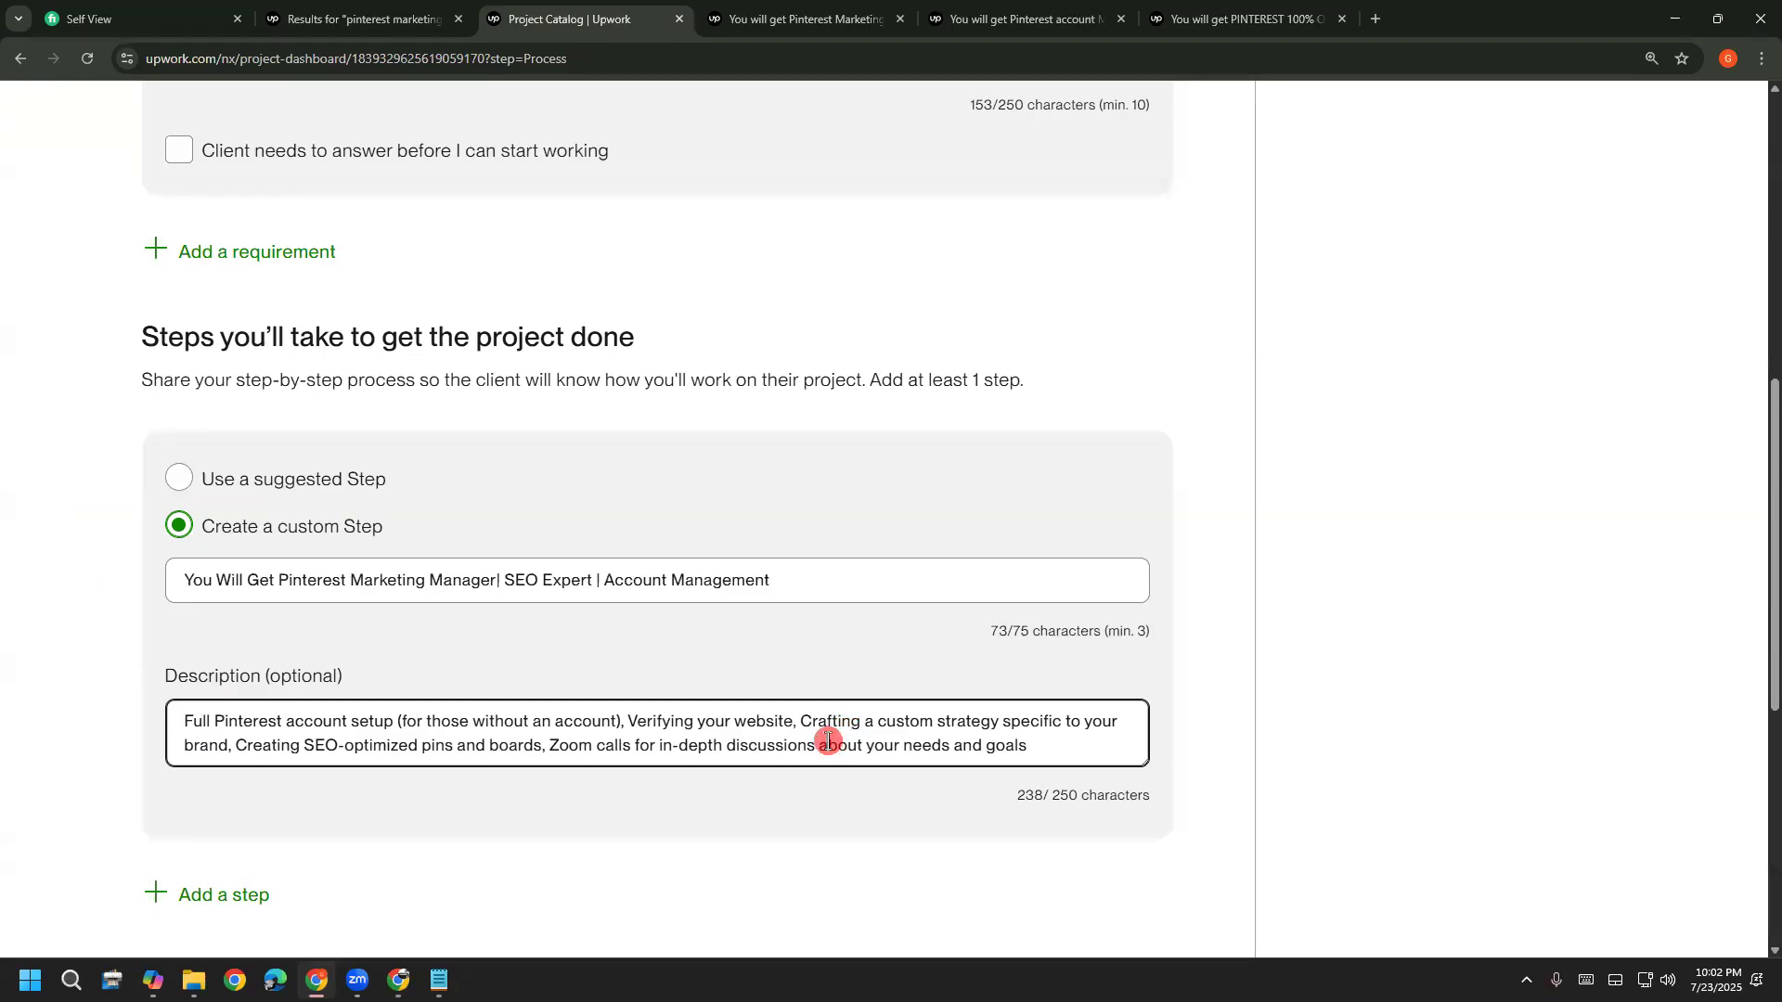
Examine the SEO-optimized pins and Zoom calls parts of the custom step's description
{"action": "left_click", "coordinate": [237, 750]}
{"action": "left_click_drag", "start_coordinate": [236, 755], "coordinate": [466, 740]}
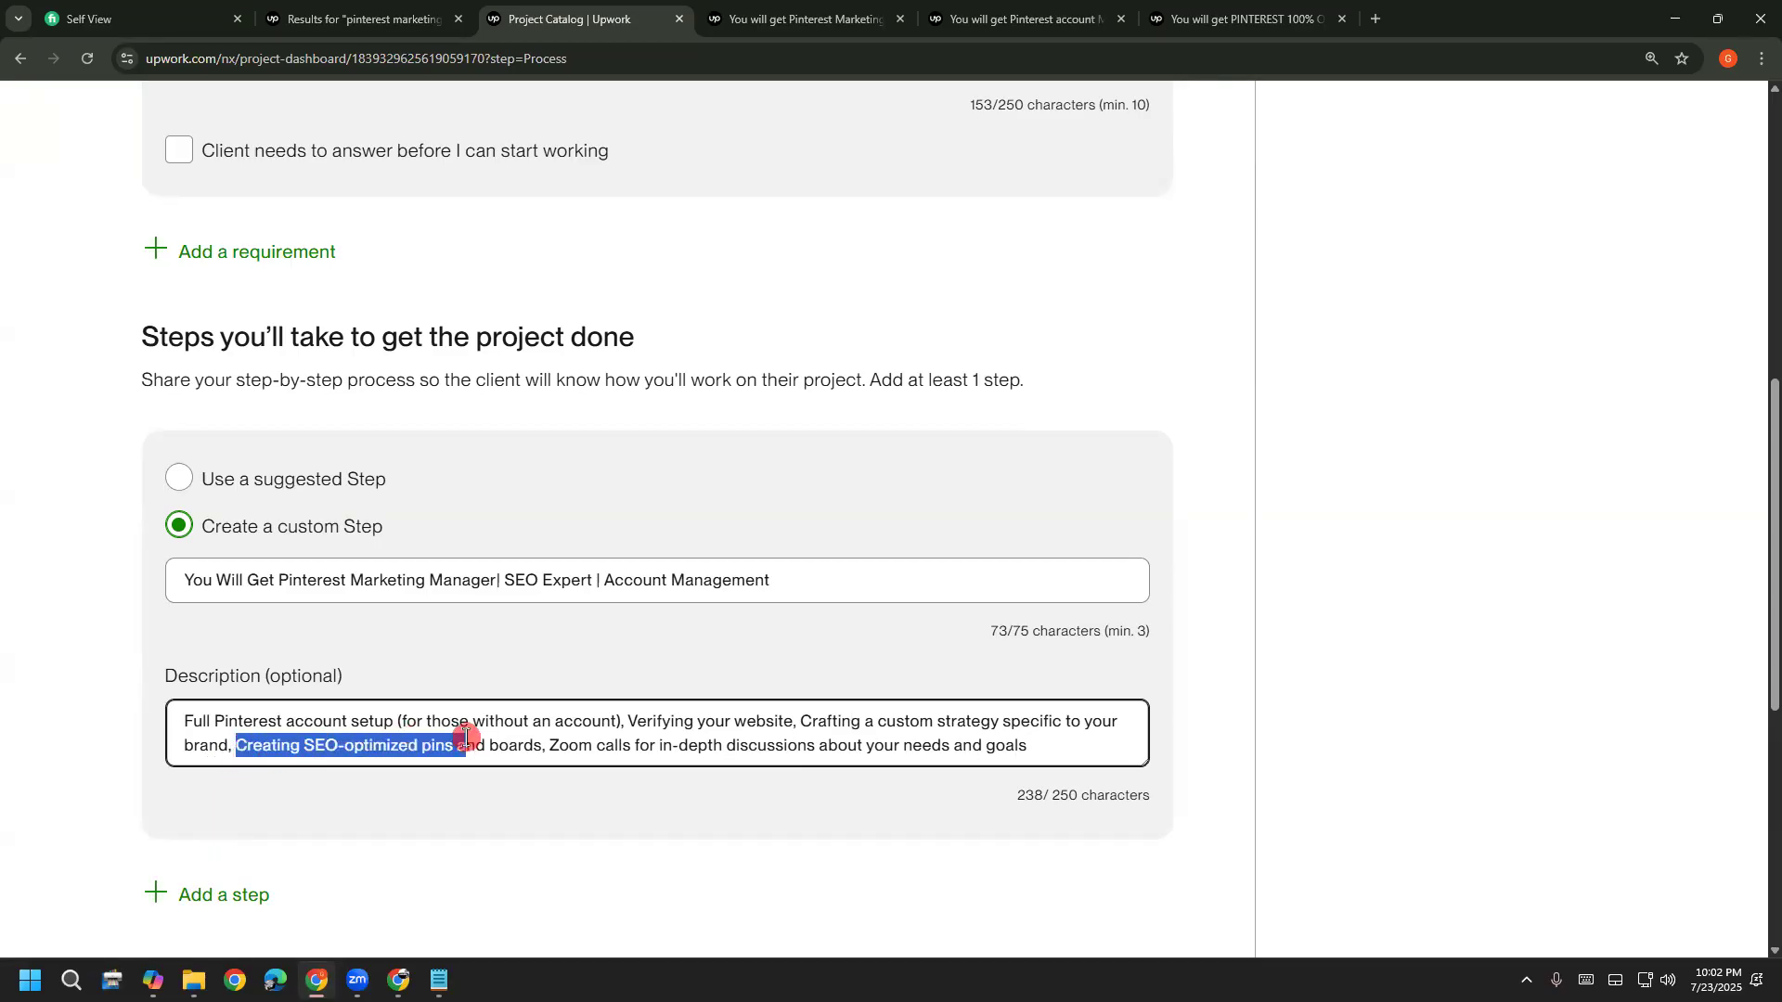
{"action": "left_click", "coordinate": [466, 740]}
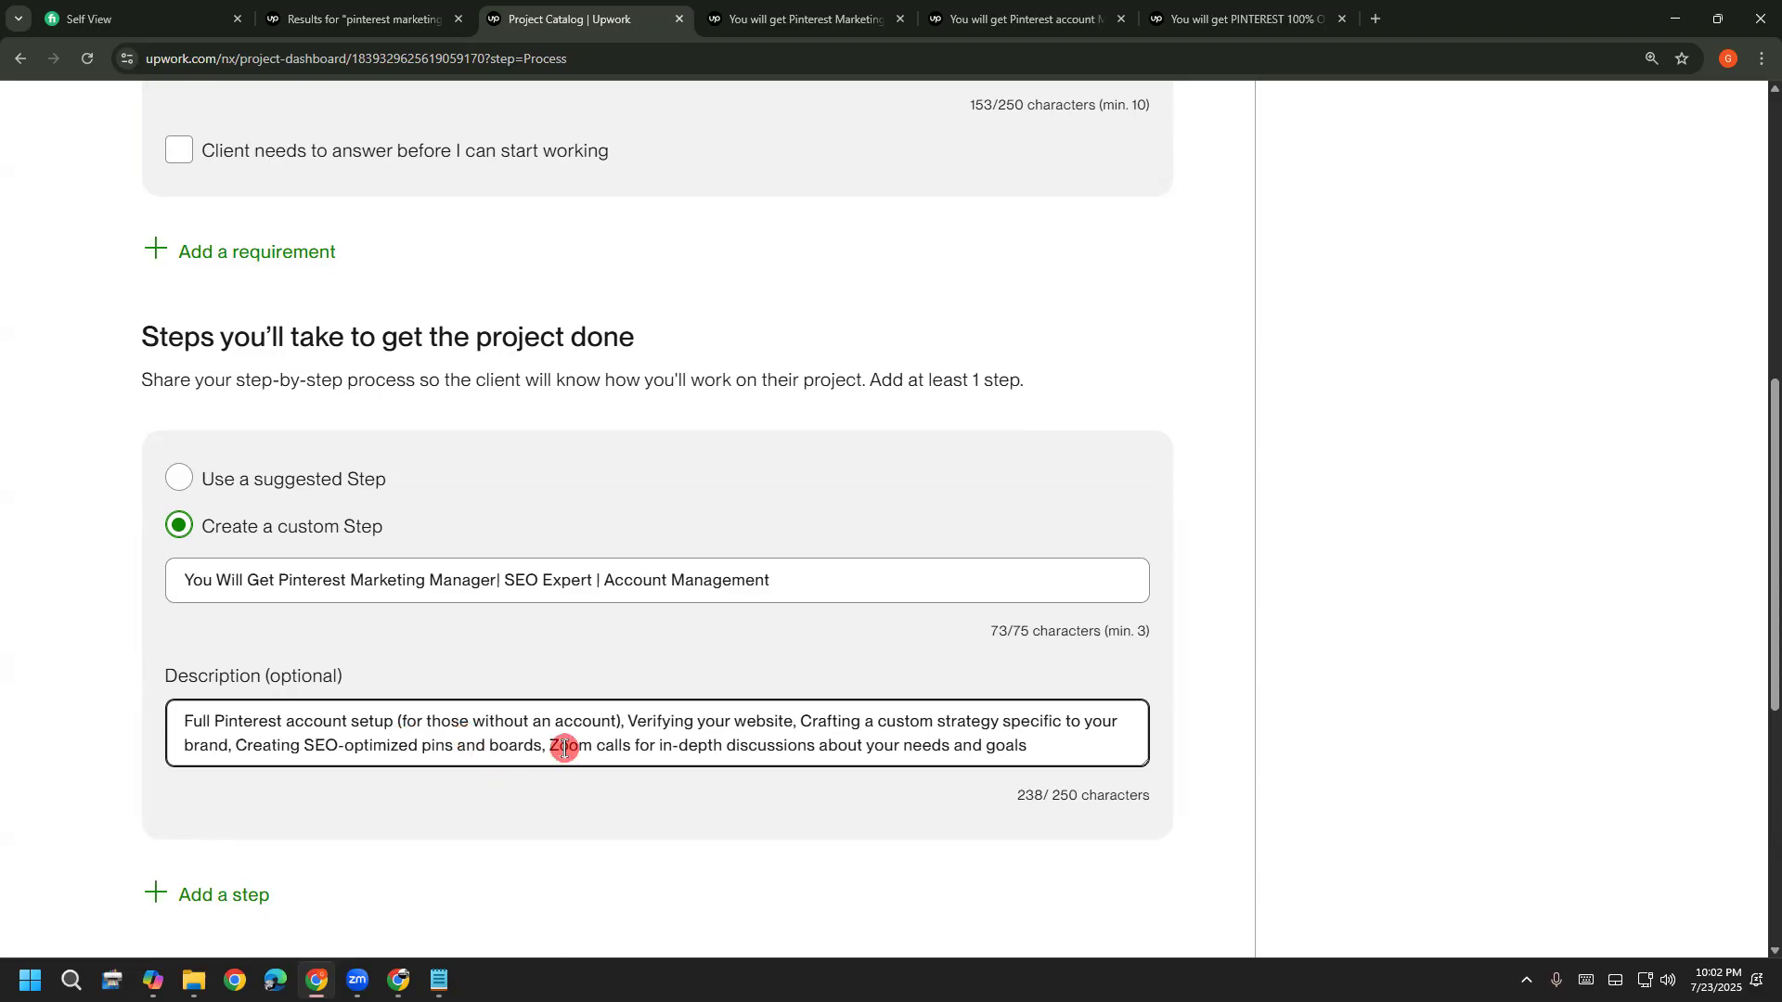
{"action": "mouse_move", "coordinate": [547, 745]}
{"action": "left_mouse_down"}
{"action": "mouse_move", "coordinate": [476, 750]}
{"action": "mouse_move", "coordinate": [765, 759]}
{"action": "left_mouse_up"}
{"action": "left_click", "coordinate": [476, 750]}
{"action": "left_click", "coordinate": [764, 760]}
{"action": "left_click_drag", "start_coordinate": [1043, 748], "coordinate": [545, 756]}
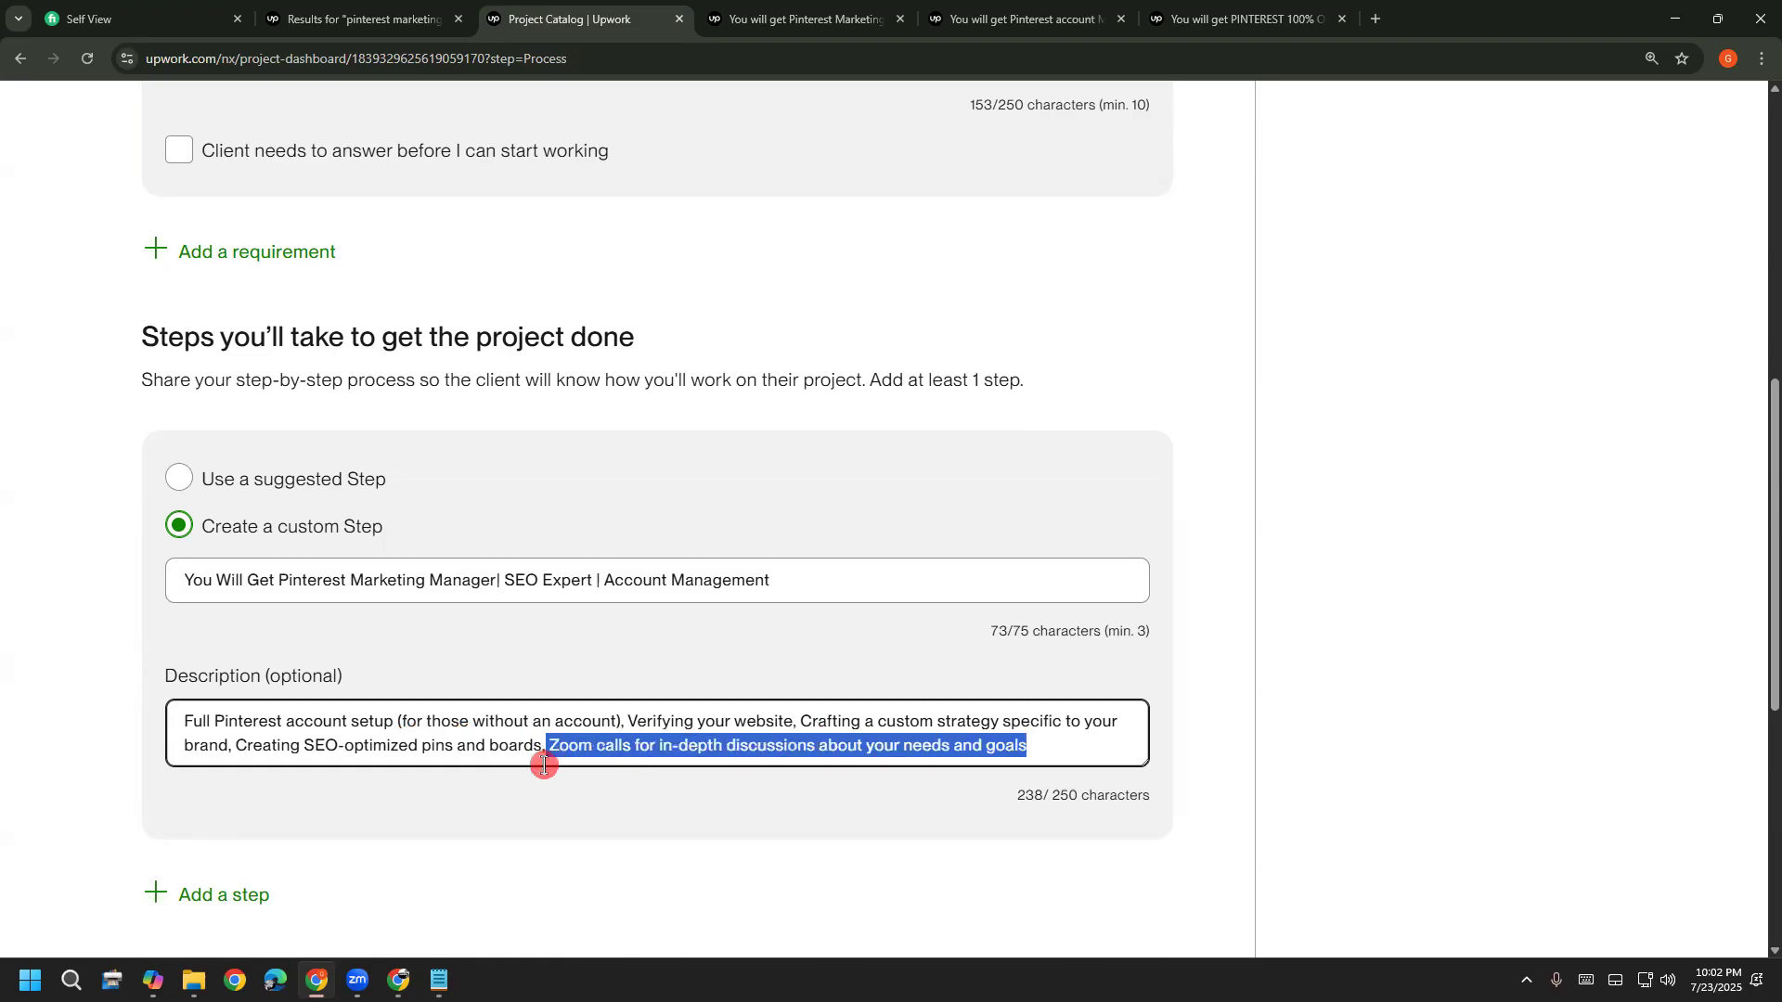
{"action": "left_click", "coordinate": [636, 784]}
{"action": "left_click", "coordinate": [569, 748]}
{"action": "left_click_drag", "start_coordinate": [551, 748], "coordinate": [1119, 756]}
{"action": "scroll", "coordinate": [1090, 796], "scroll_direction": "down", "scroll_amount": 2}
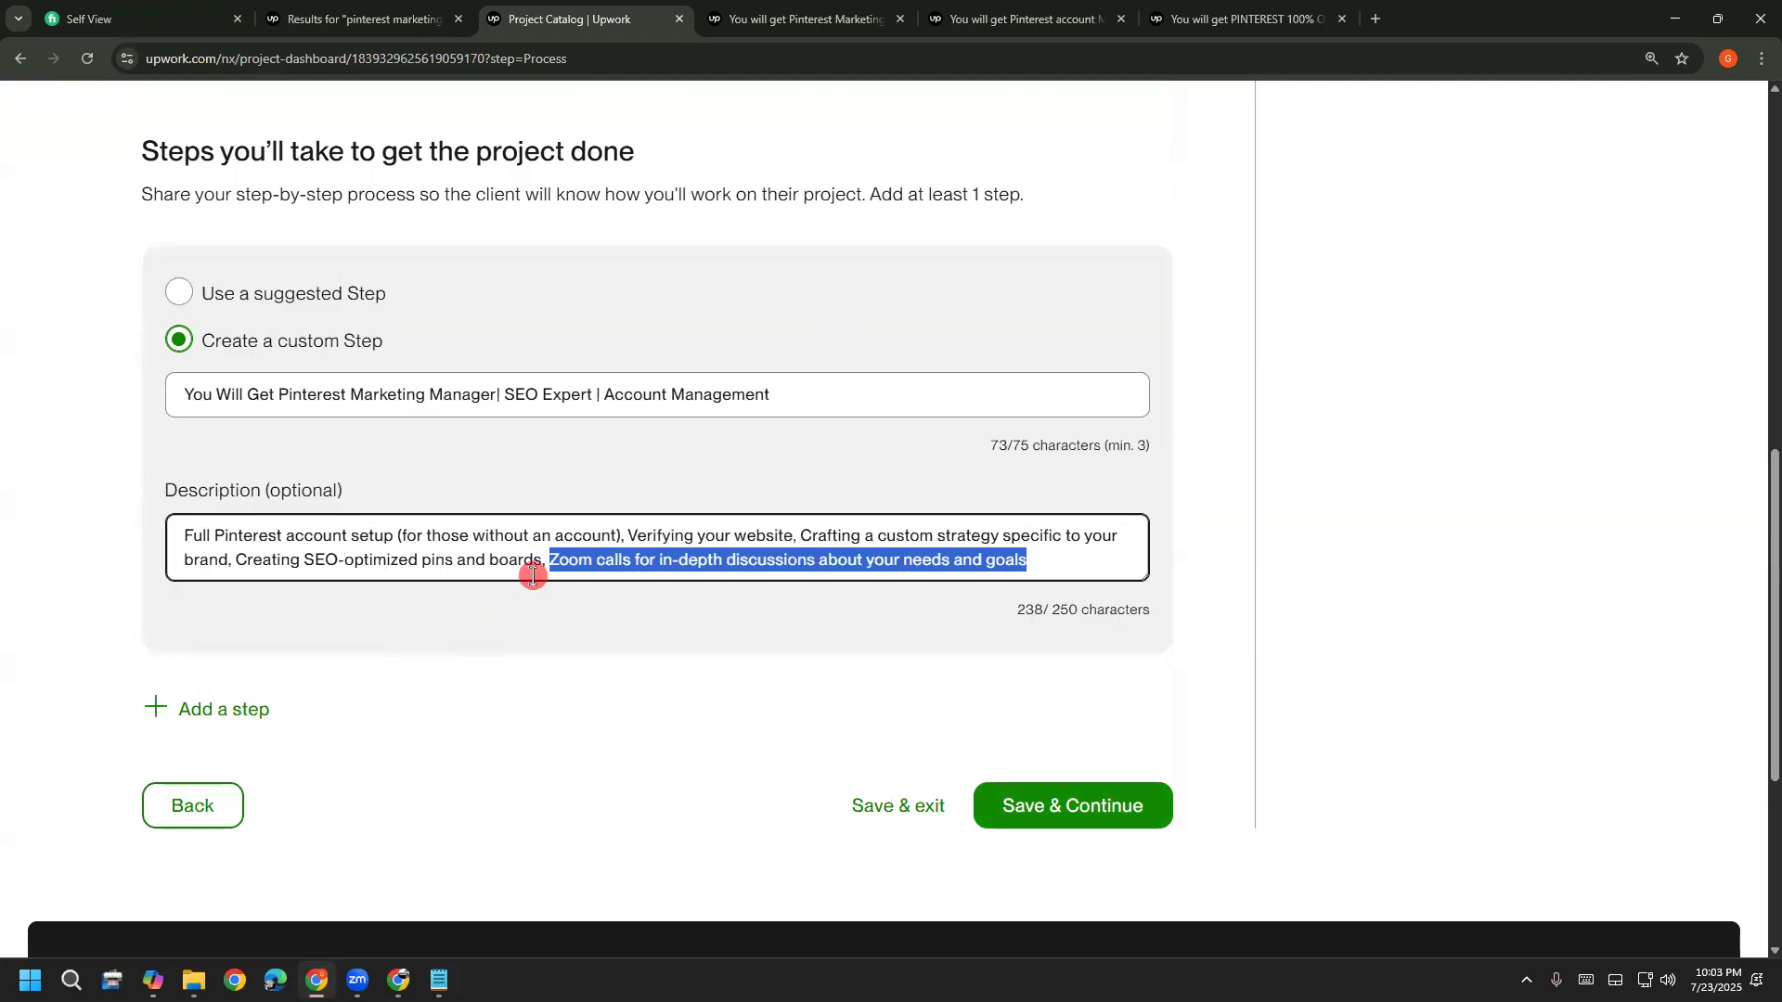
Recheck the whole custom step description, save the requirements and steps, and continue to the project description
{"action": "left_click", "coordinate": [542, 539]}
{"action": "left_click_drag", "start_coordinate": [542, 537], "coordinate": [1197, 605]}
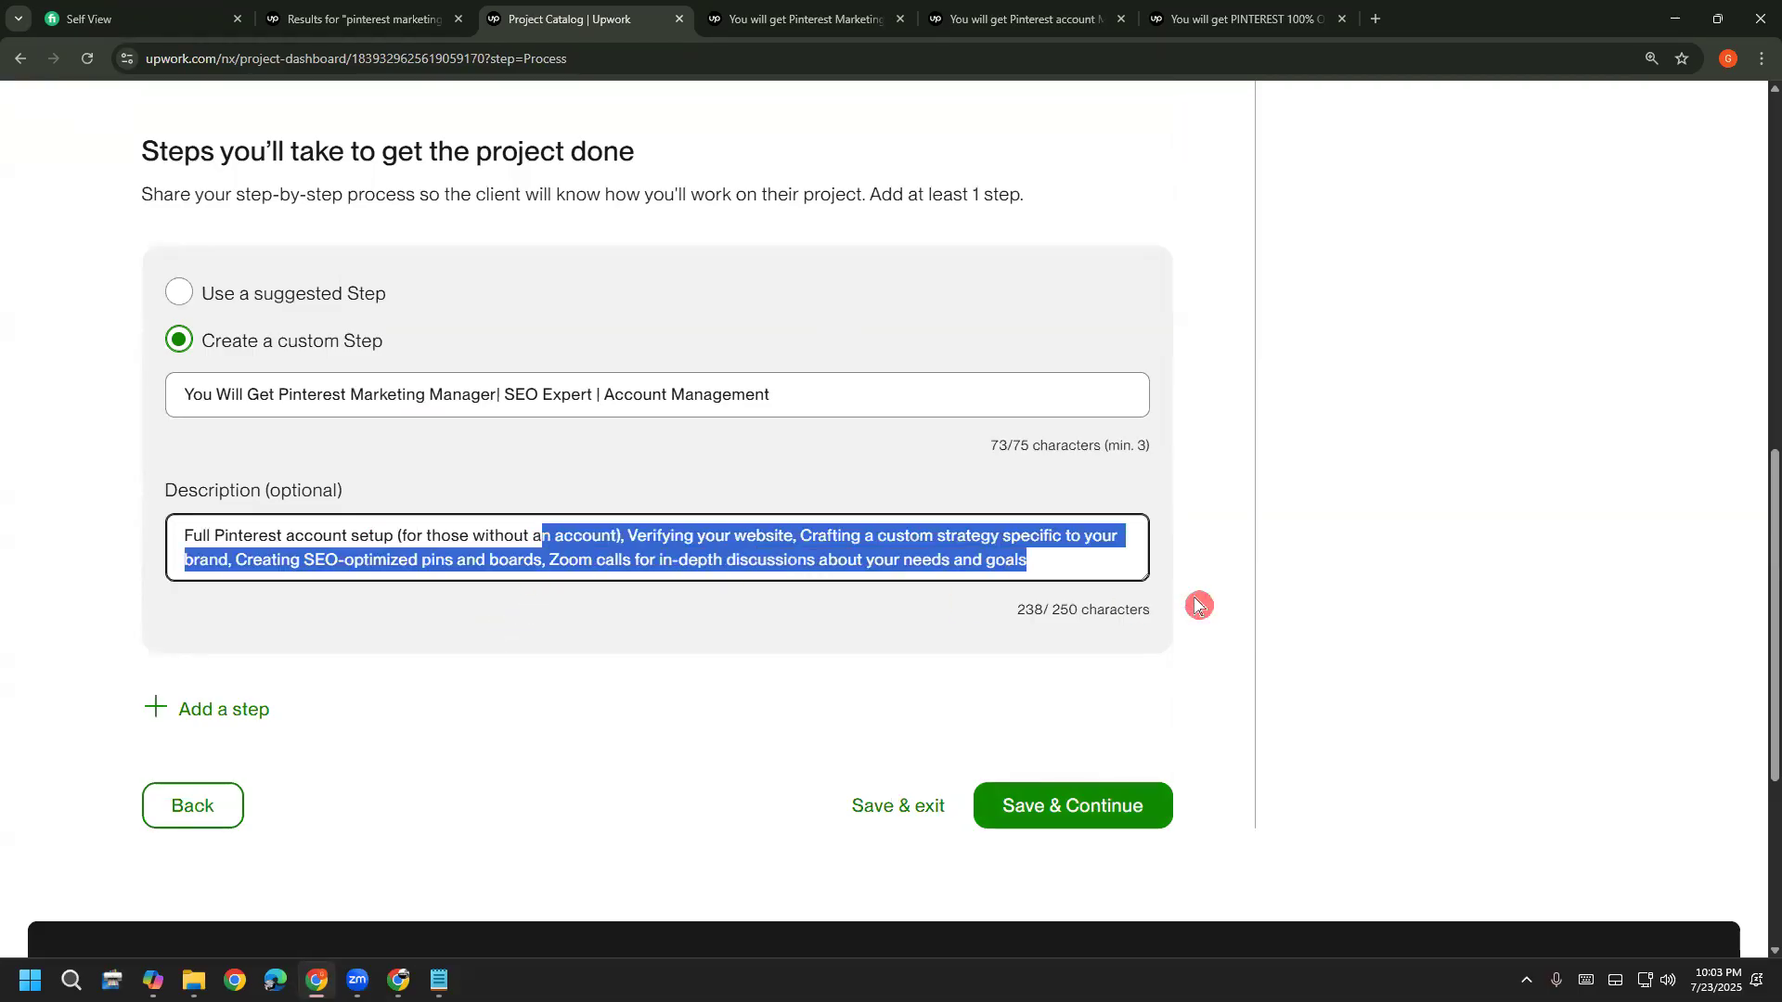
{"action": "left_click_drag", "start_coordinate": [1047, 553], "coordinate": [154, 522]}
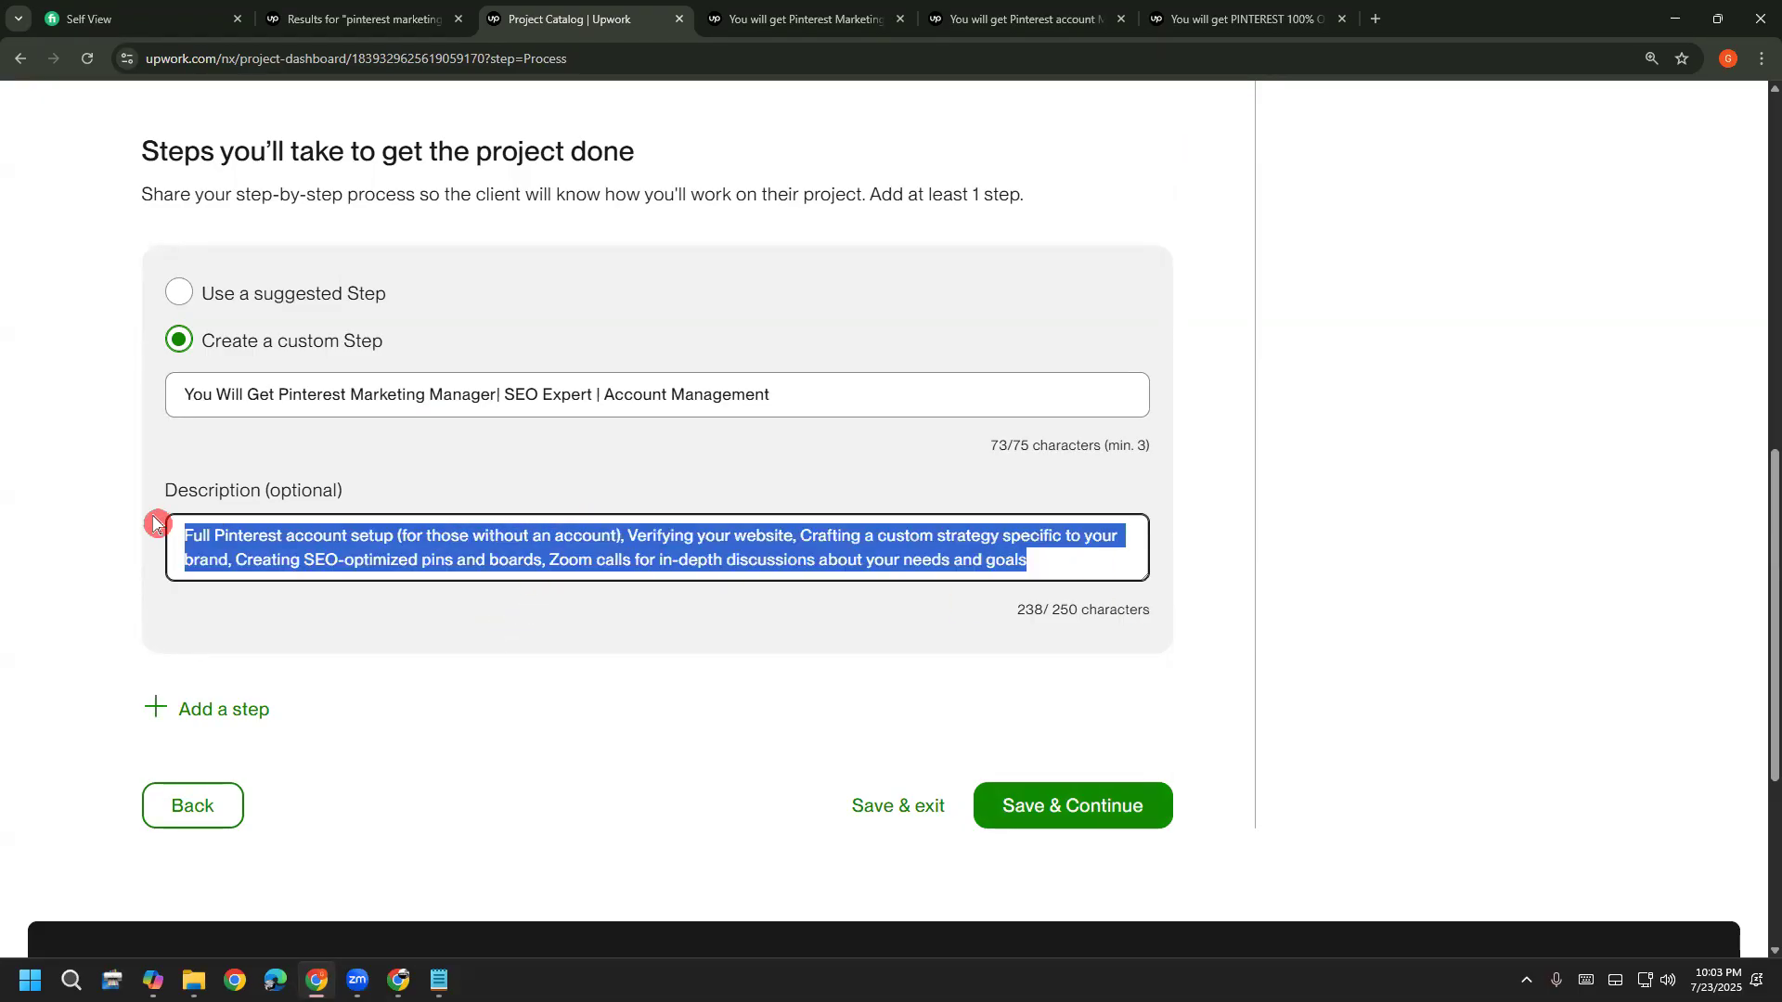
{"action": "scroll", "coordinate": [477, 644], "scroll_direction": "up", "scroll_amount": 6}
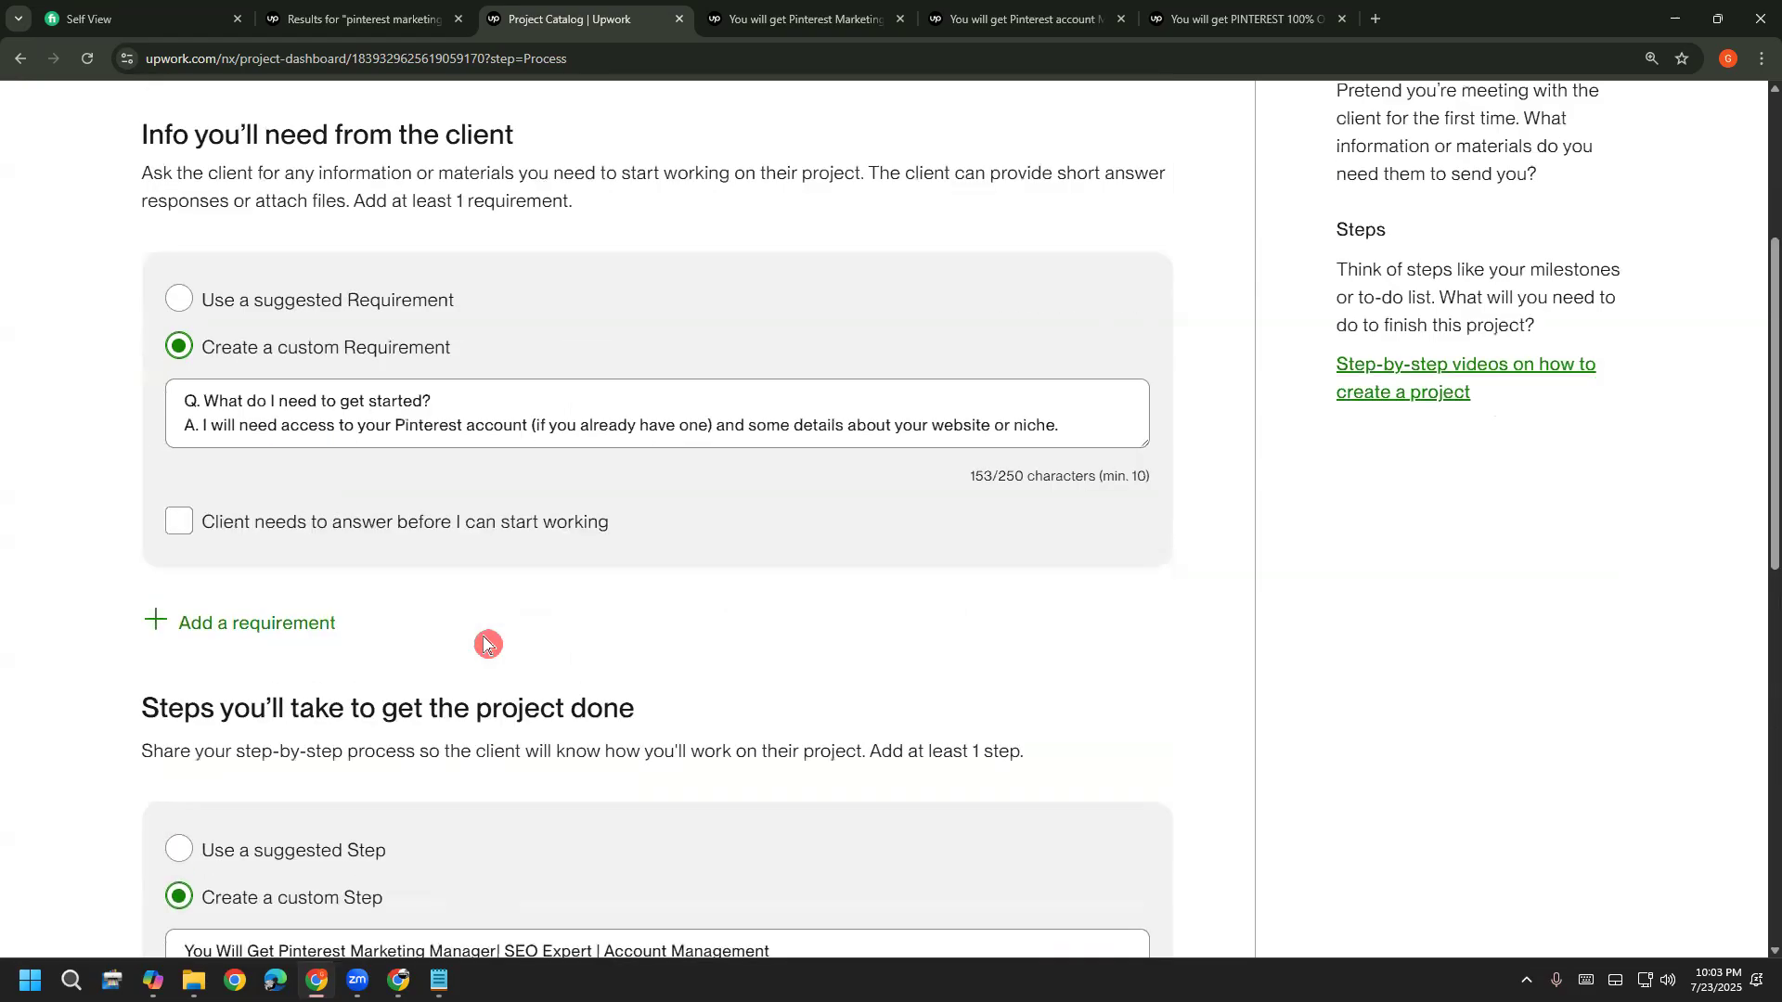
{"action": "scroll", "coordinate": [483, 643], "scroll_direction": "up", "scroll_amount": 3}
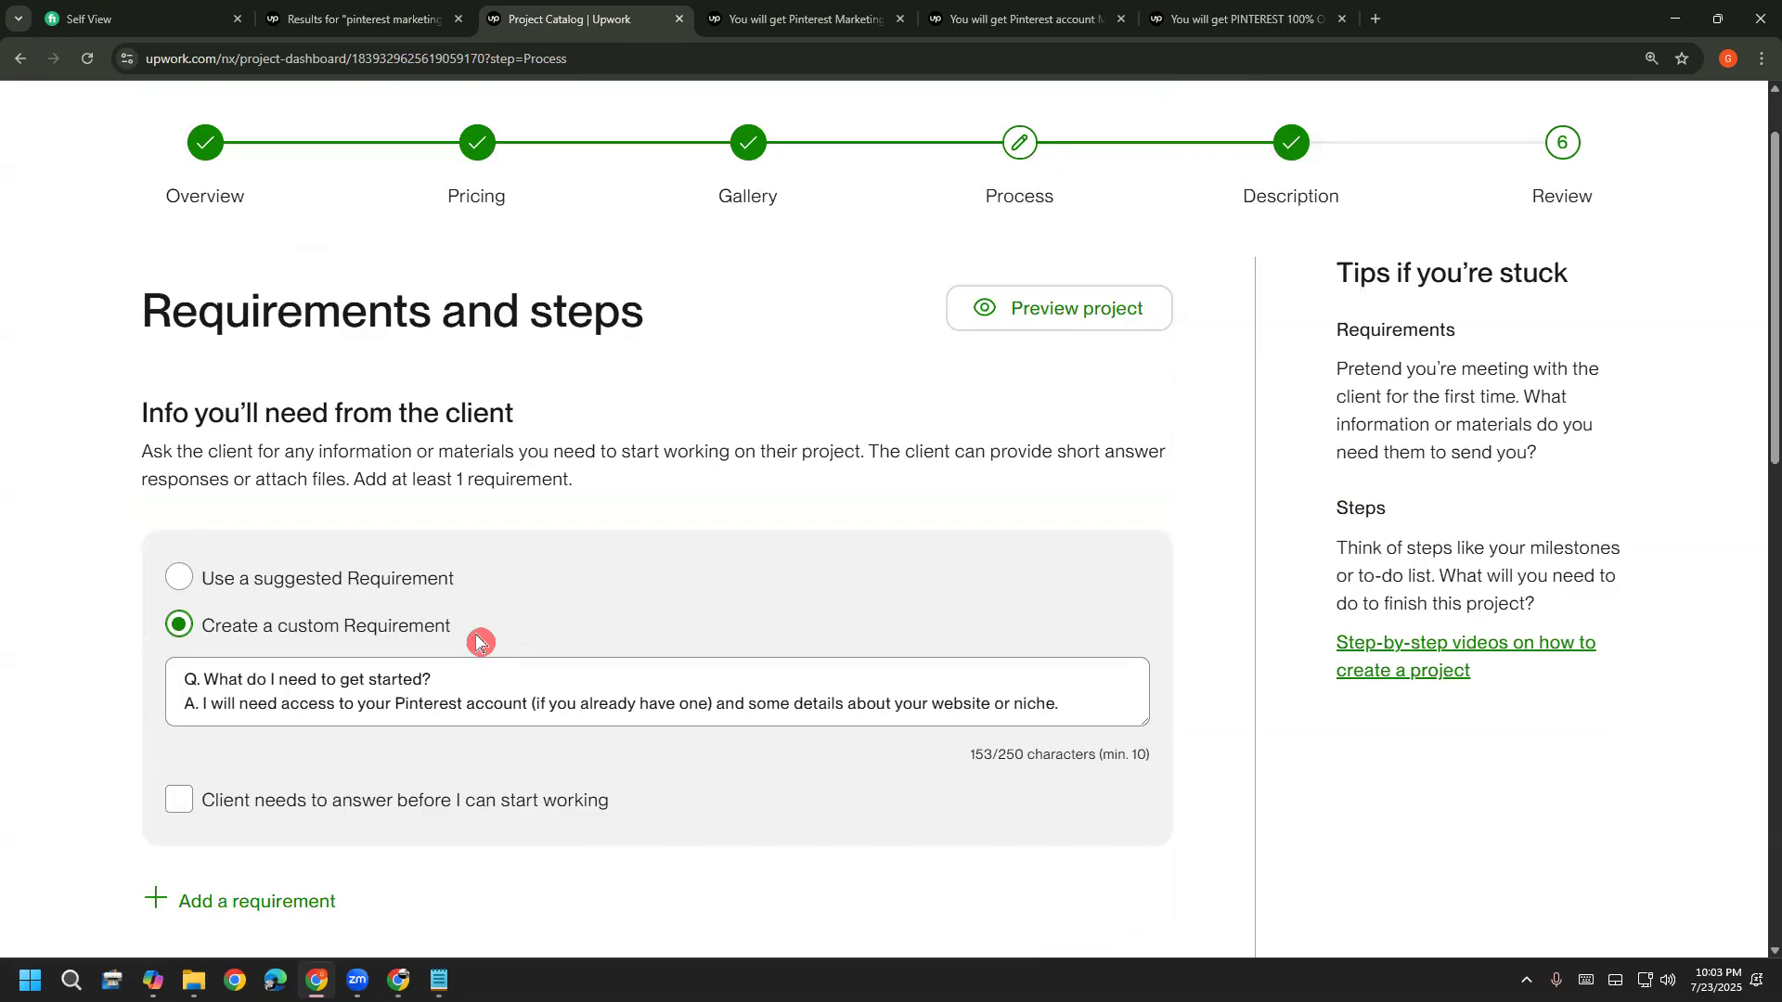
{"action": "scroll", "coordinate": [449, 278], "scroll_direction": "down", "scroll_amount": 11}
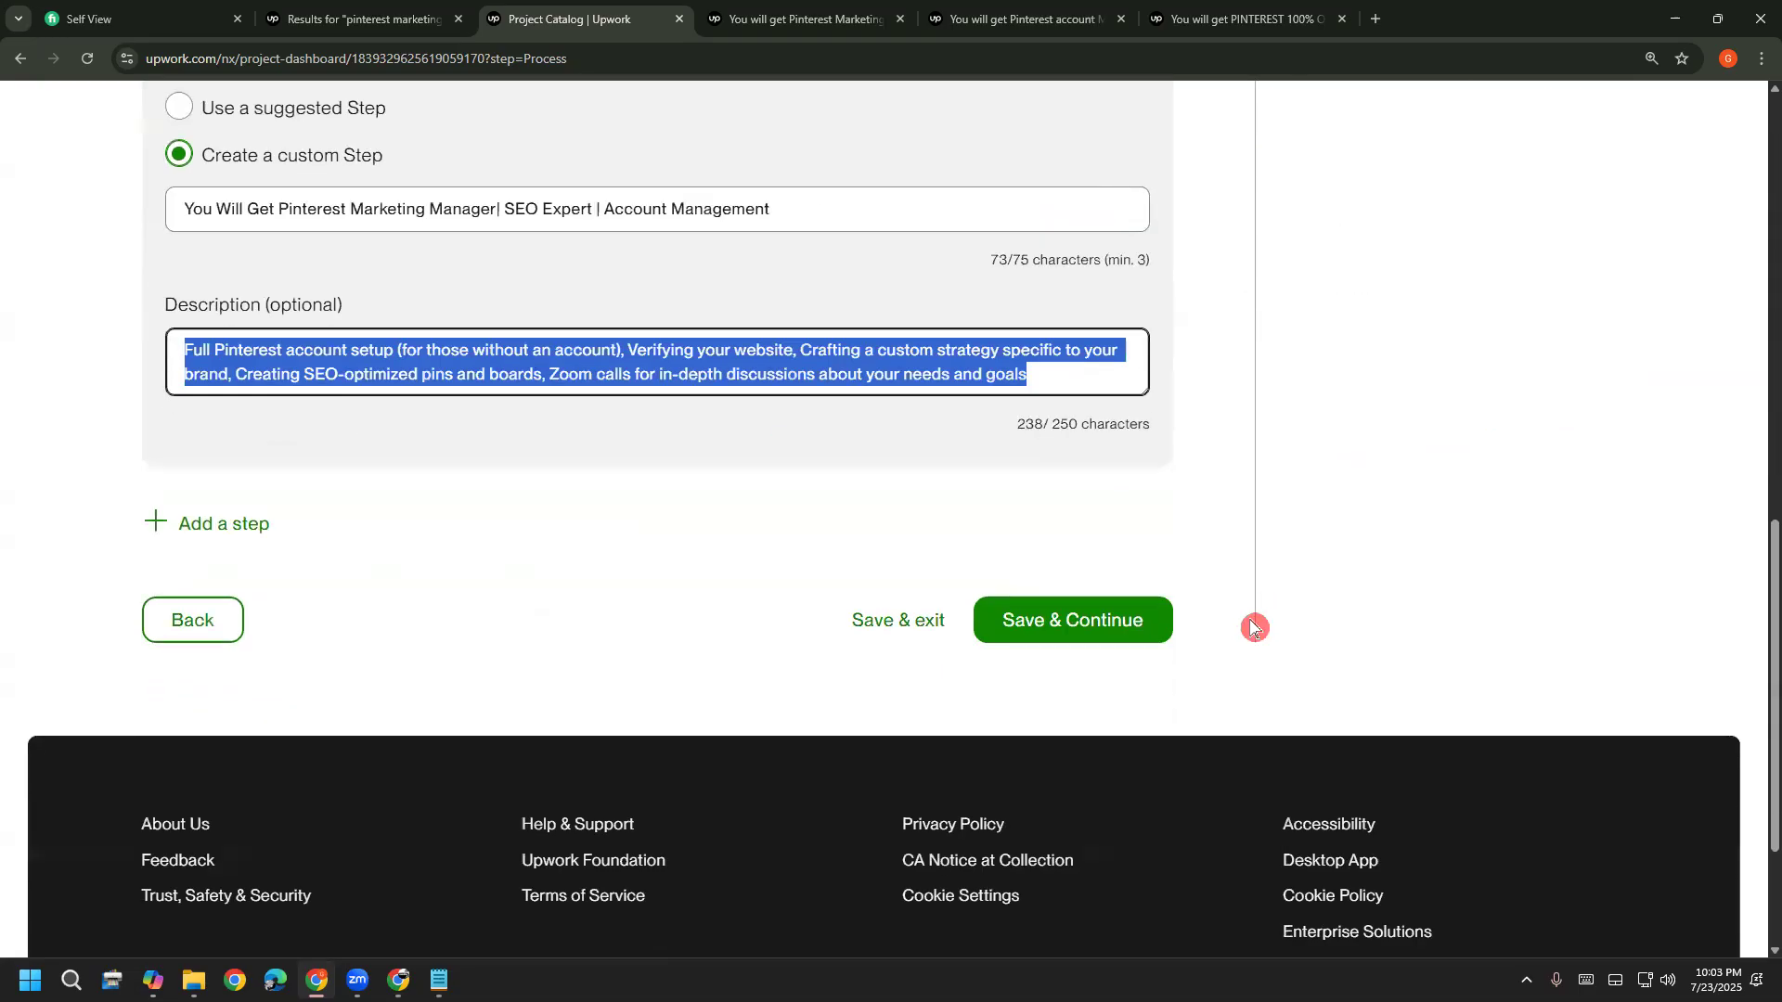
{"action": "left_click", "coordinate": [1125, 601]}
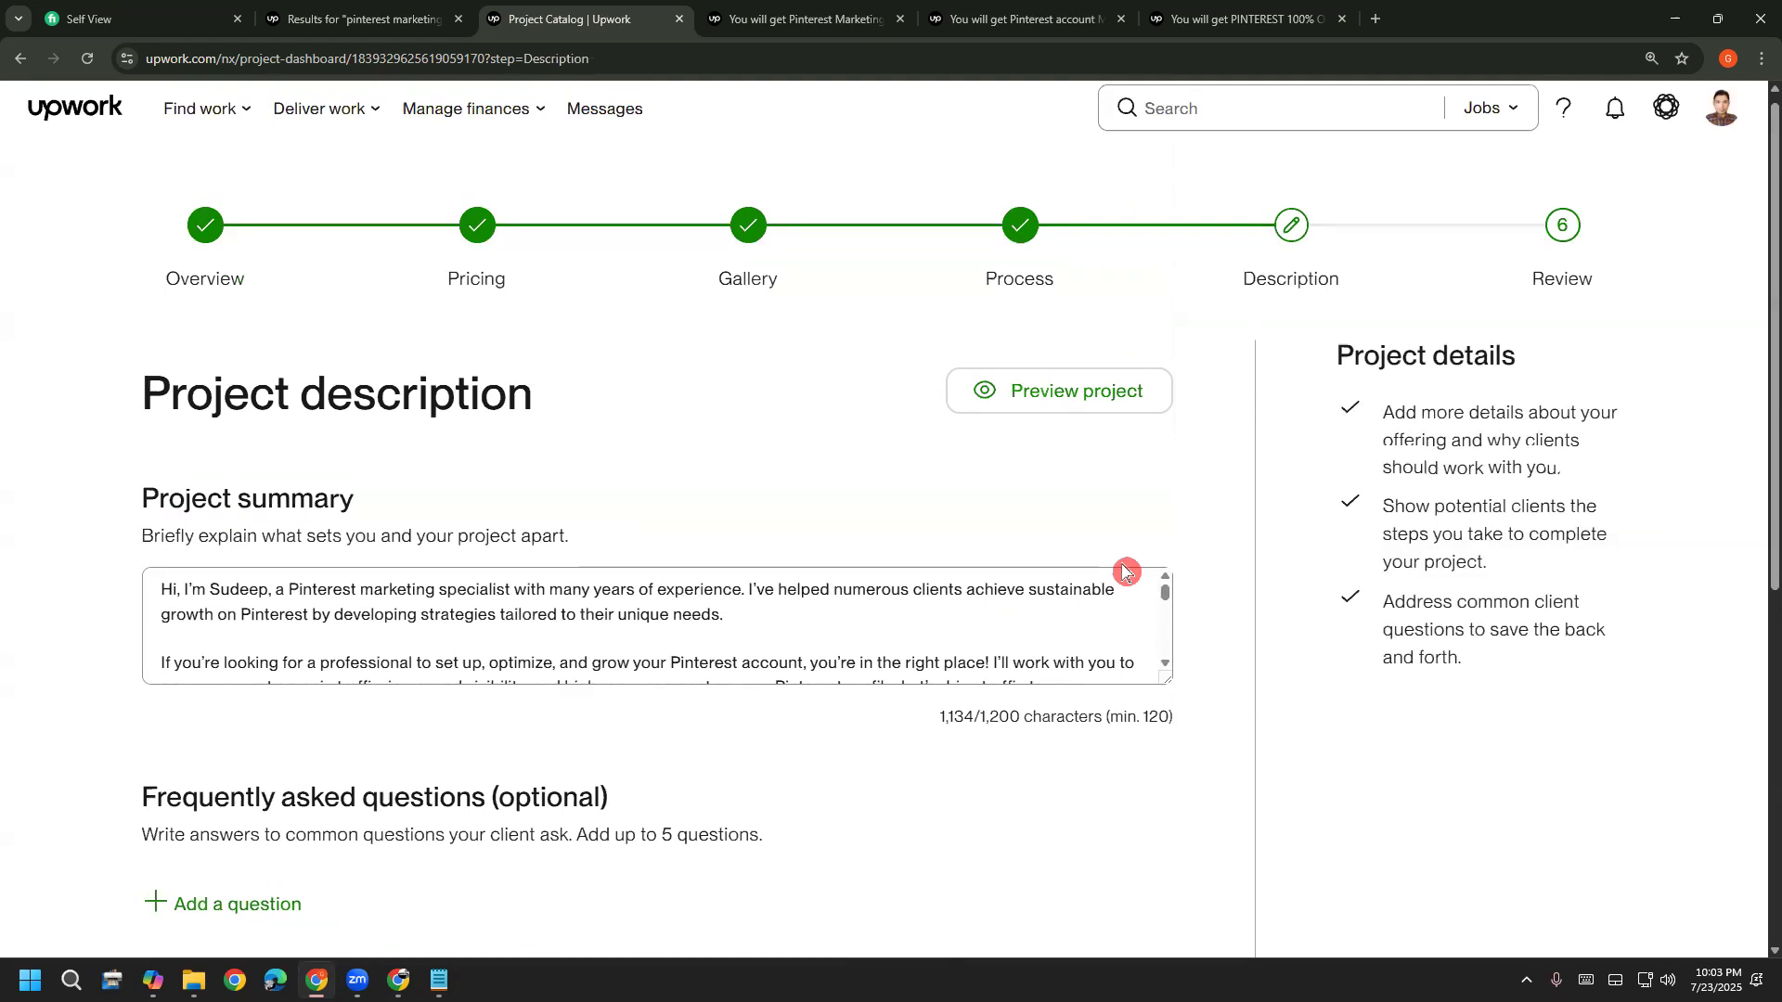
Read through the project summary text, including its list of included services
{"action": "scroll", "coordinate": [1125, 572], "scroll_direction": "down", "scroll_amount": 2}
{"action": "left_click", "coordinate": [406, 397]}
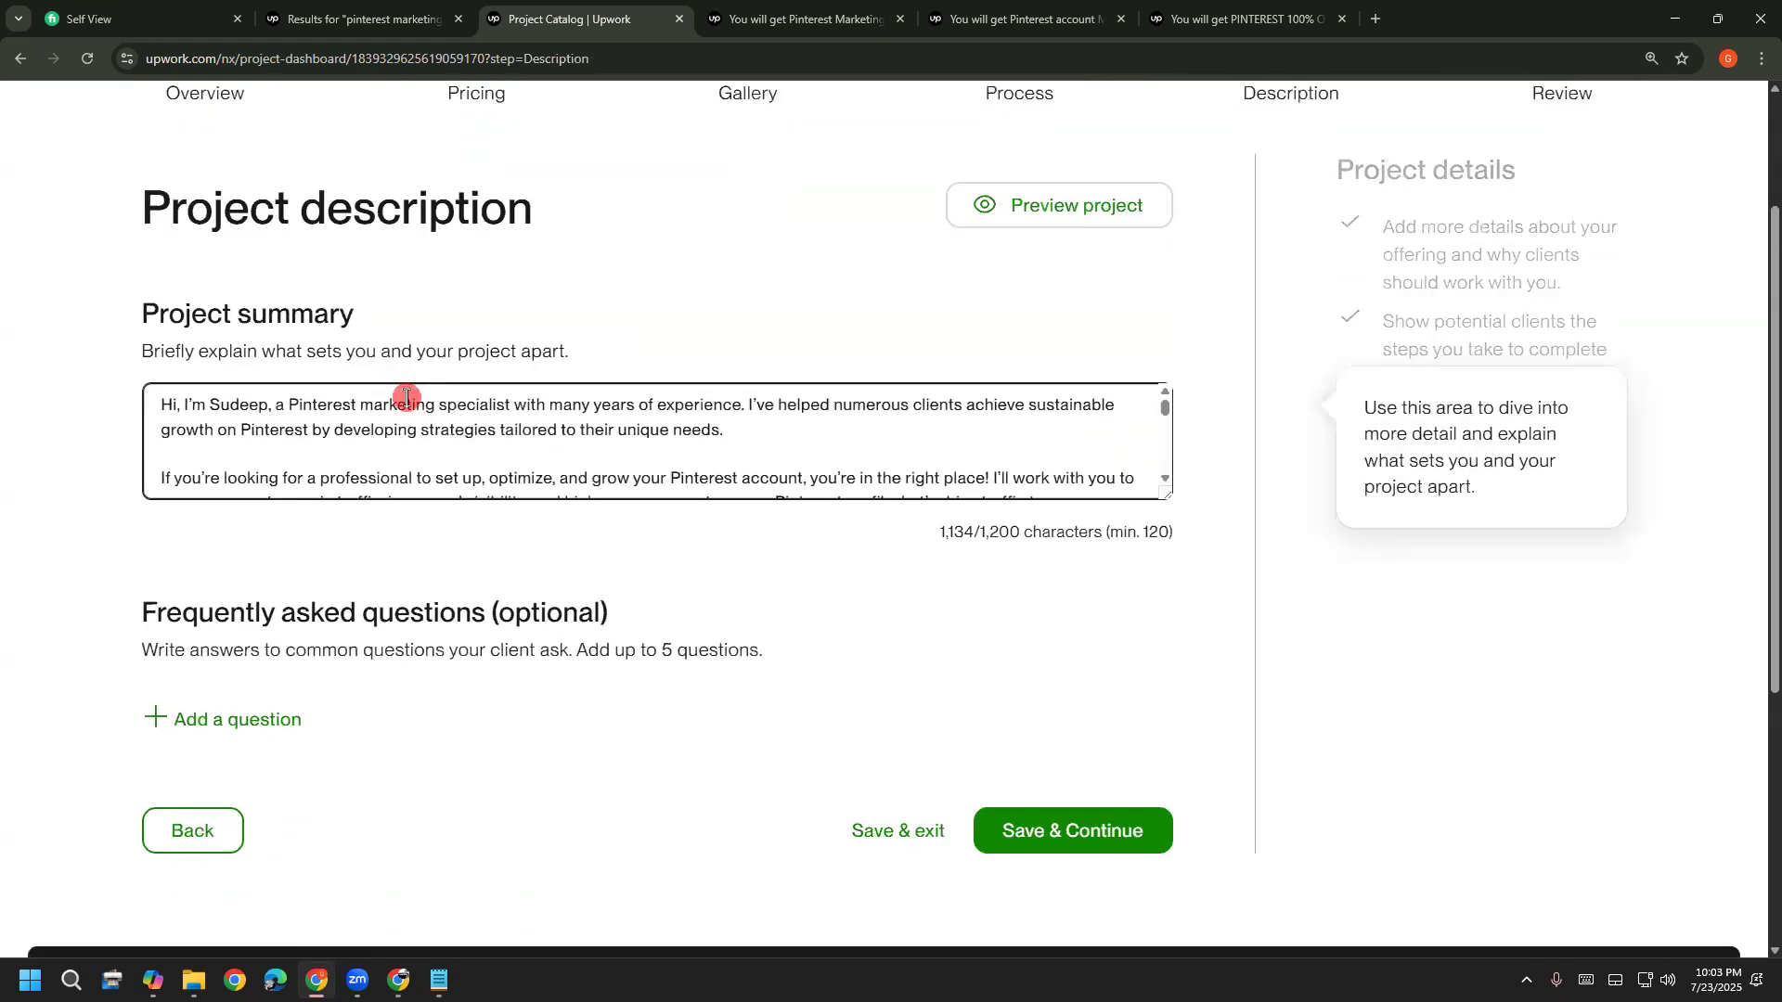
{"action": "scroll", "coordinate": [436, 417], "scroll_direction": "down", "scroll_amount": 5}
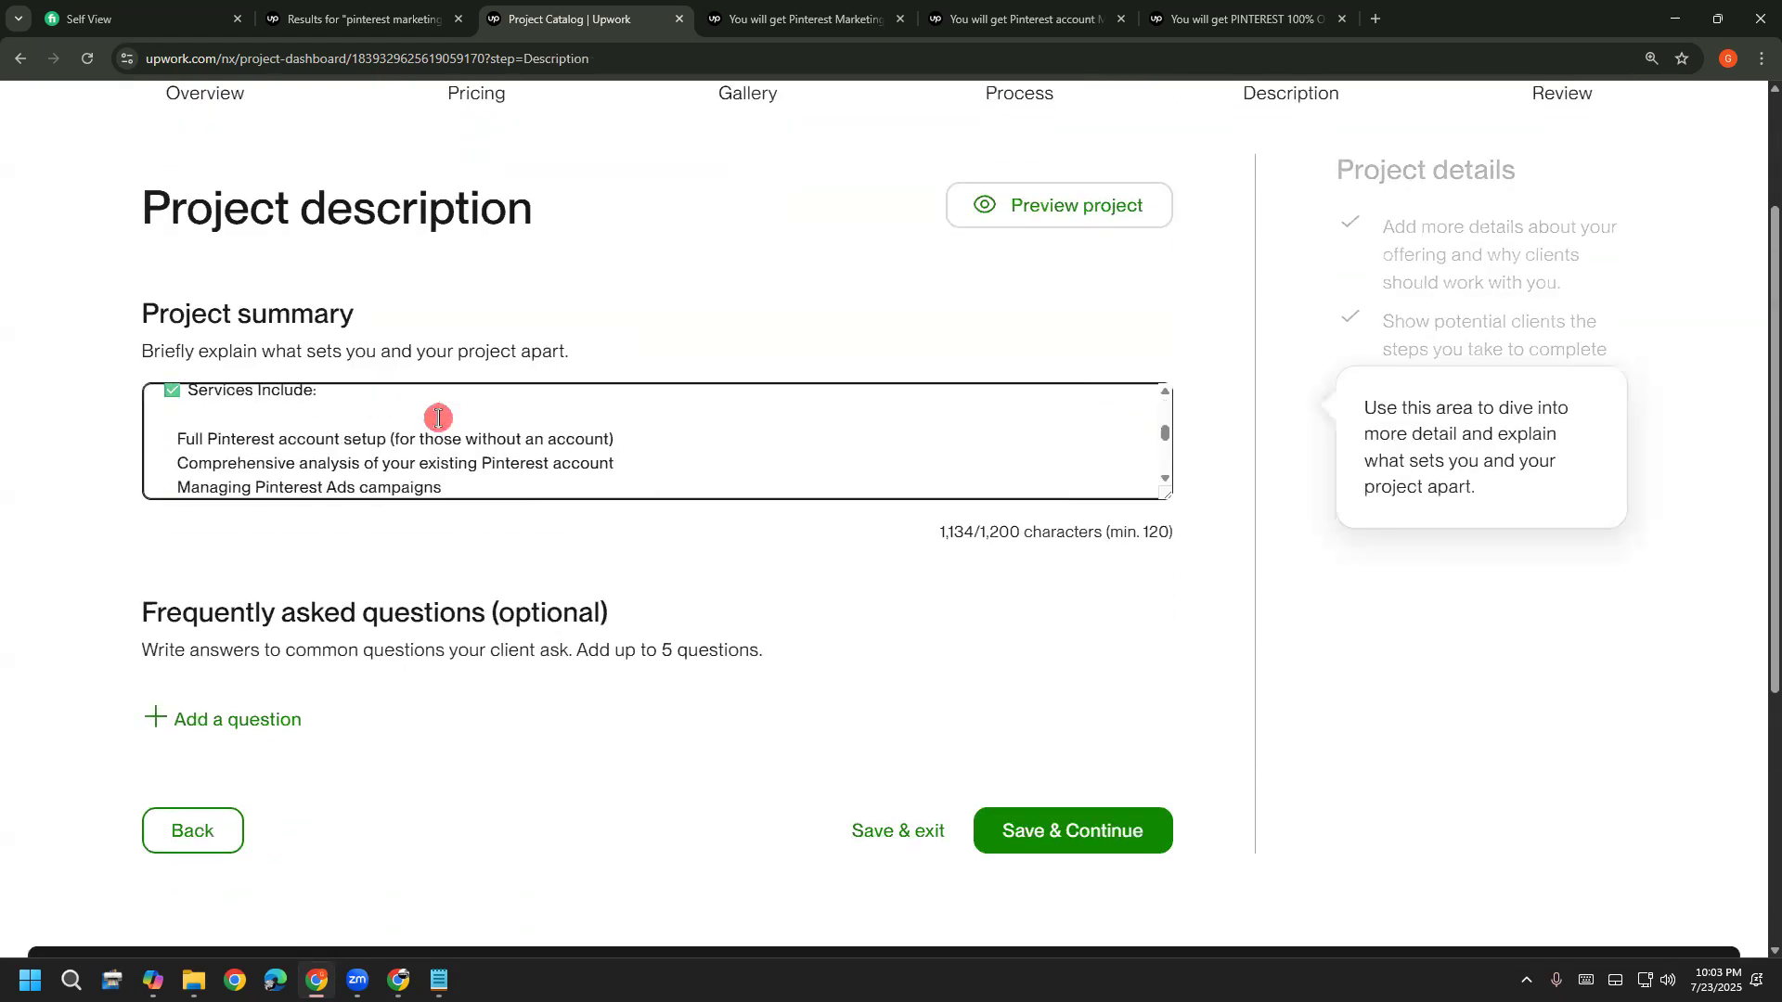
{"action": "scroll", "coordinate": [436, 418], "scroll_direction": "up", "scroll_amount": 6}
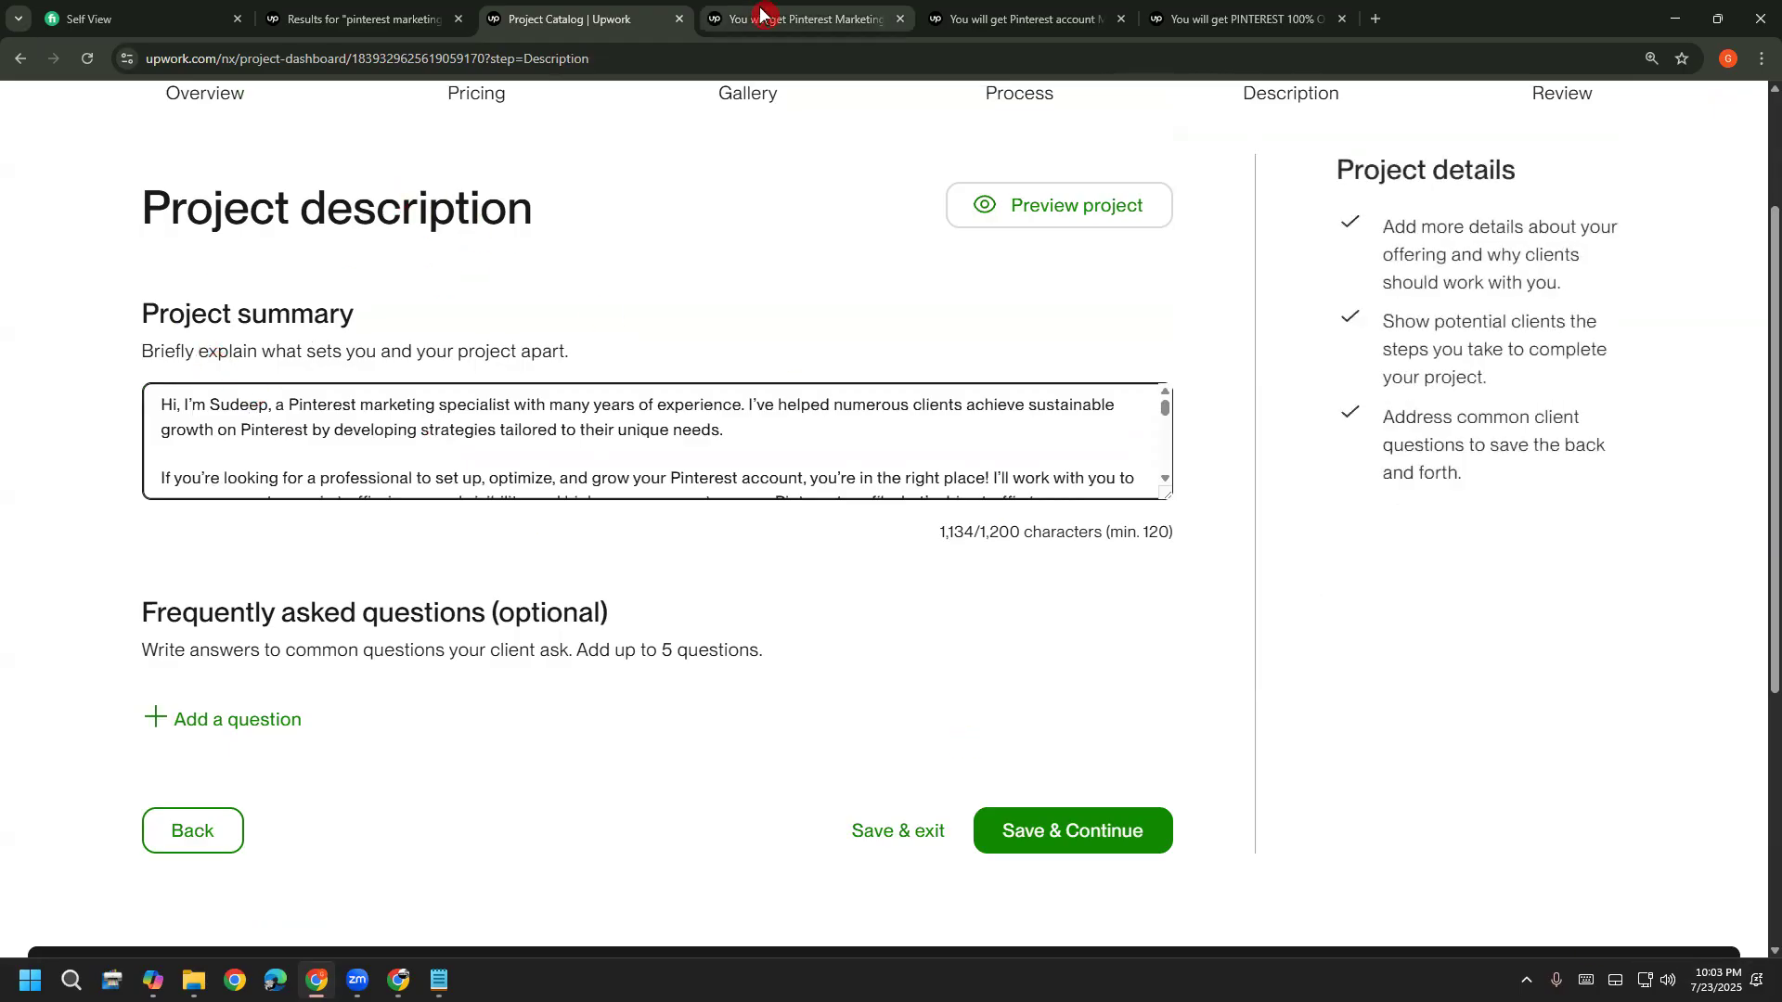
Annotate the project description page freehand near the frequently asked questions section, and clear the annotation
{"action": "left_click_drag", "start_coordinate": [930, 576], "coordinate": [965, 634]}
{"action": "mouse_move", "coordinate": [973, 553]}
{"action": "left_mouse_down"}
{"action": "mouse_move", "coordinate": [1014, 585]}
{"action": "mouse_move", "coordinate": [1005, 619]}
{"action": "left_mouse_up"}
{"action": "mouse_move", "coordinate": [991, 689]}
{"action": "left_mouse_down"}
{"action": "mouse_move", "coordinate": [928, 507]}
{"action": "mouse_move", "coordinate": [978, 691]}
{"action": "mouse_move", "coordinate": [1039, 687]}
{"action": "left_mouse_up"}
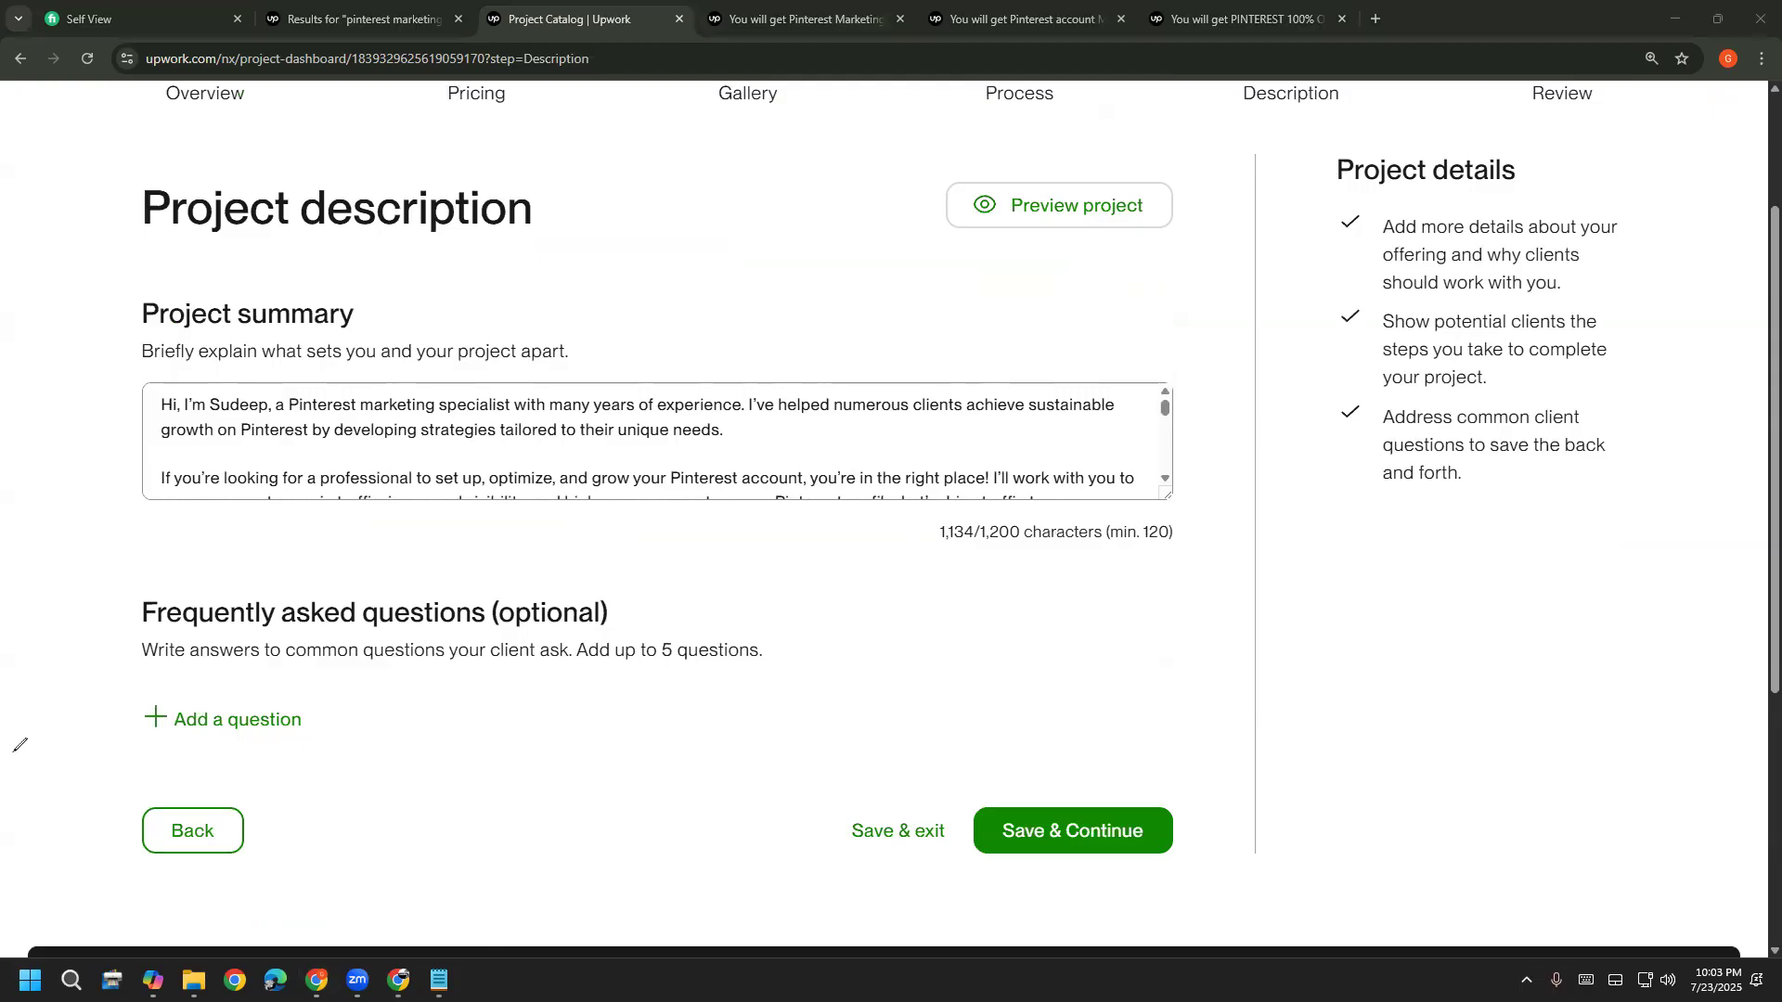
Open the Upwork project presentation from the Presentations folder on the desktop
{"action": "key", "text": "super+d"}
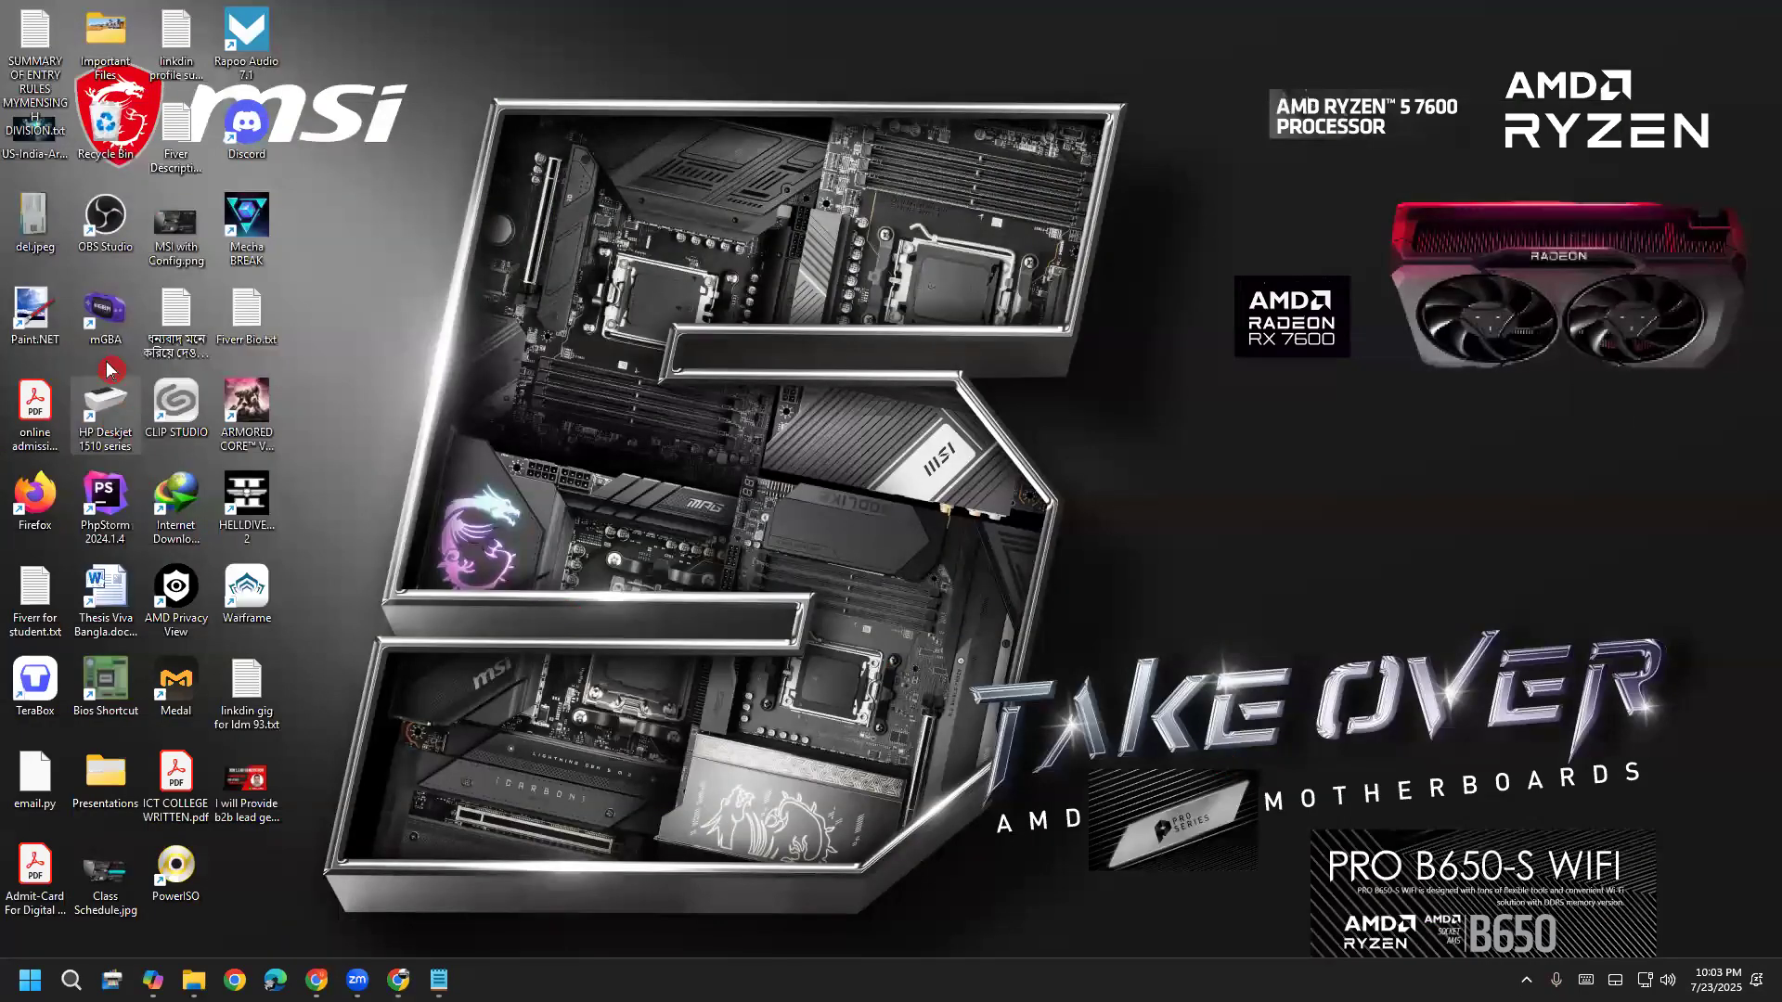
{"action": "double_click", "coordinate": [104, 780]}
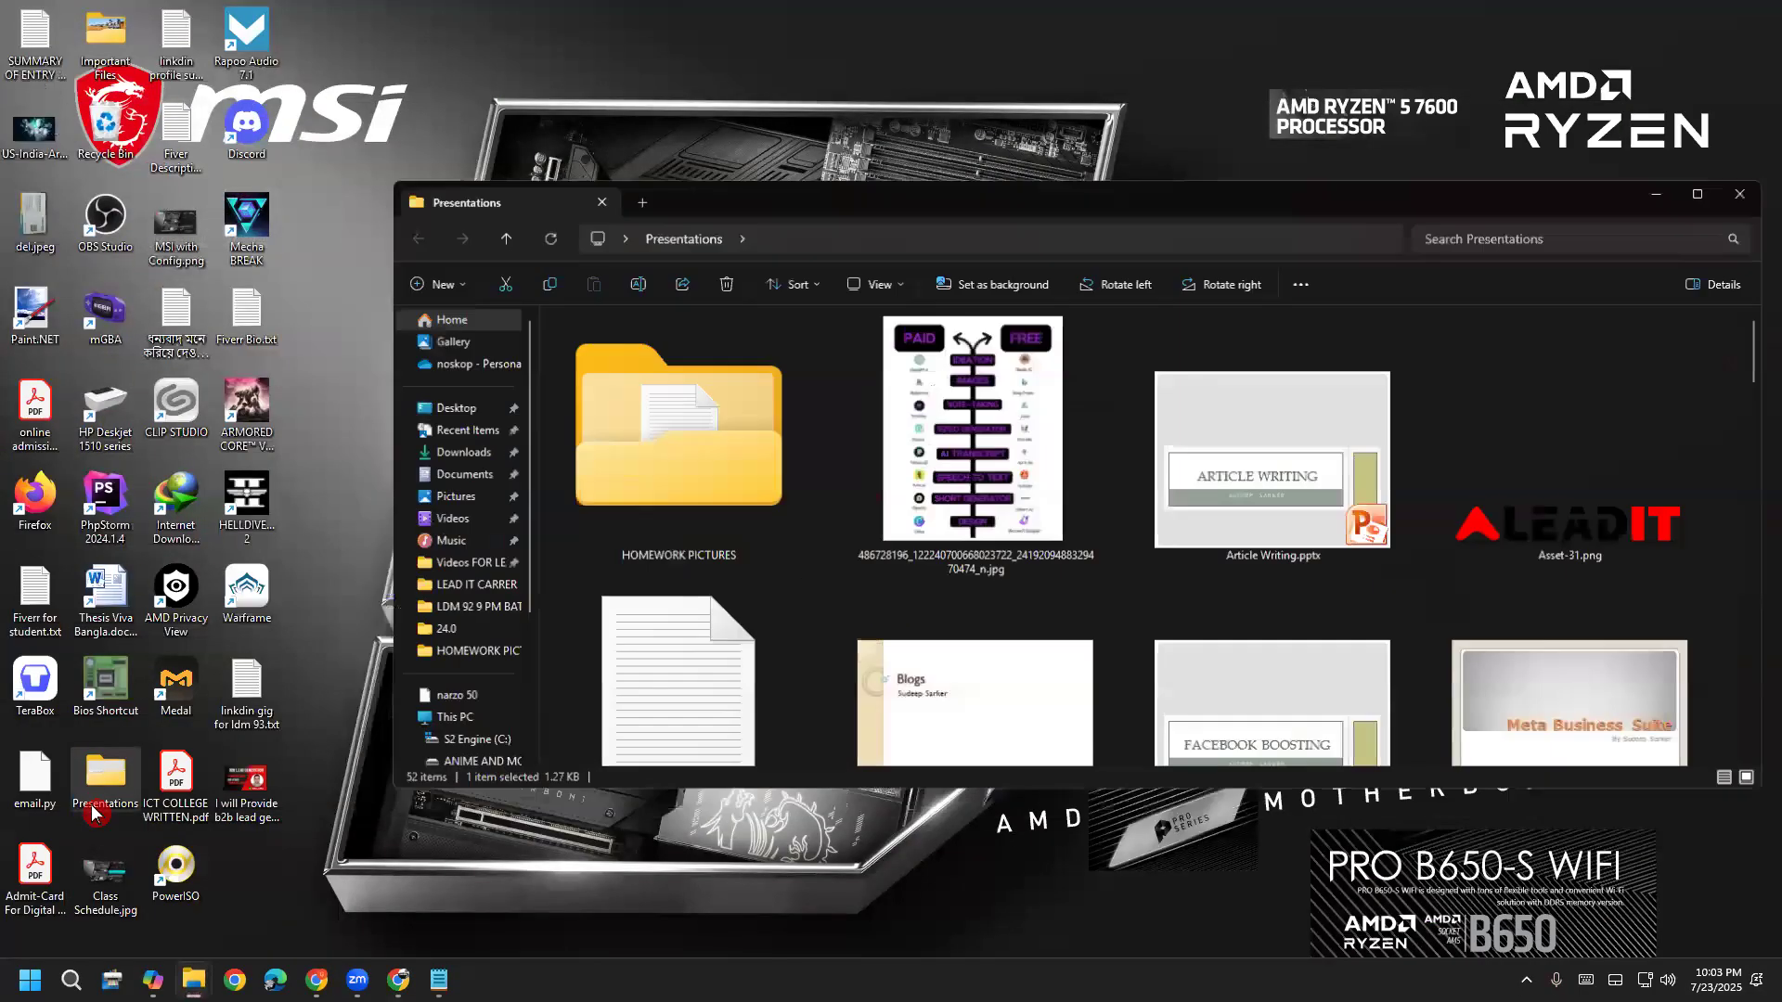
{"action": "left_click", "coordinate": [1711, 189]}
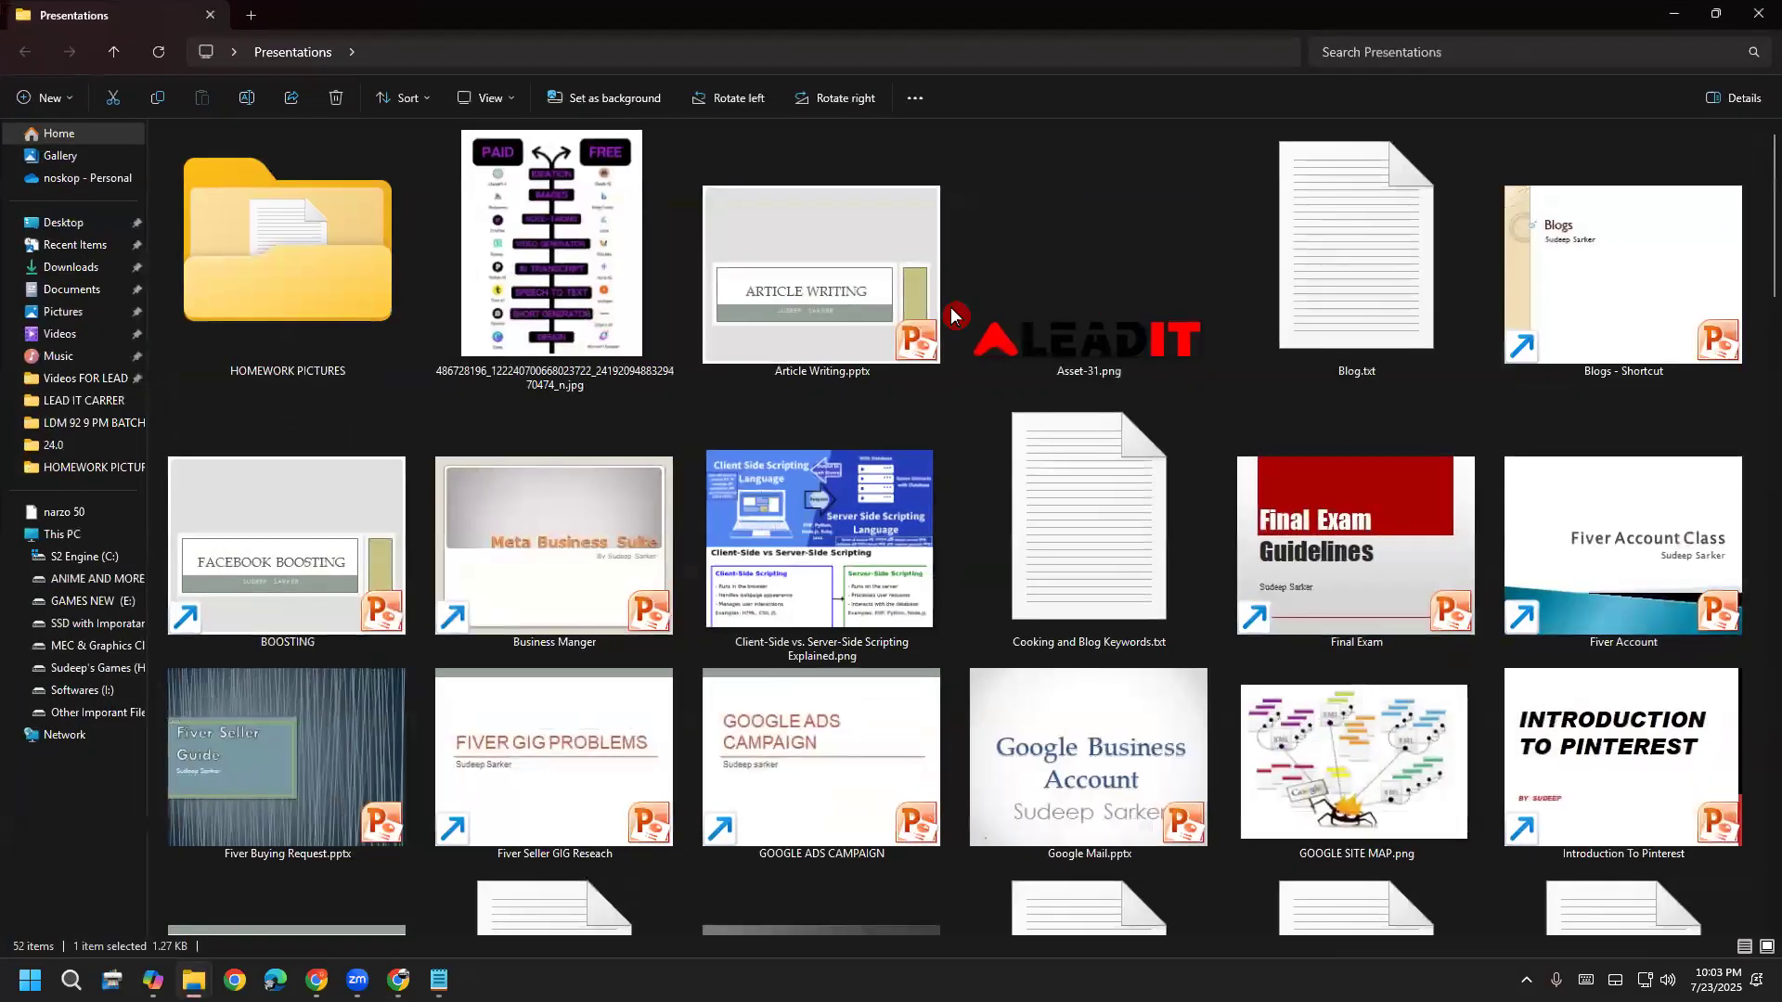
{"action": "left_click", "coordinate": [858, 299]}
{"action": "key", "text": "u"}
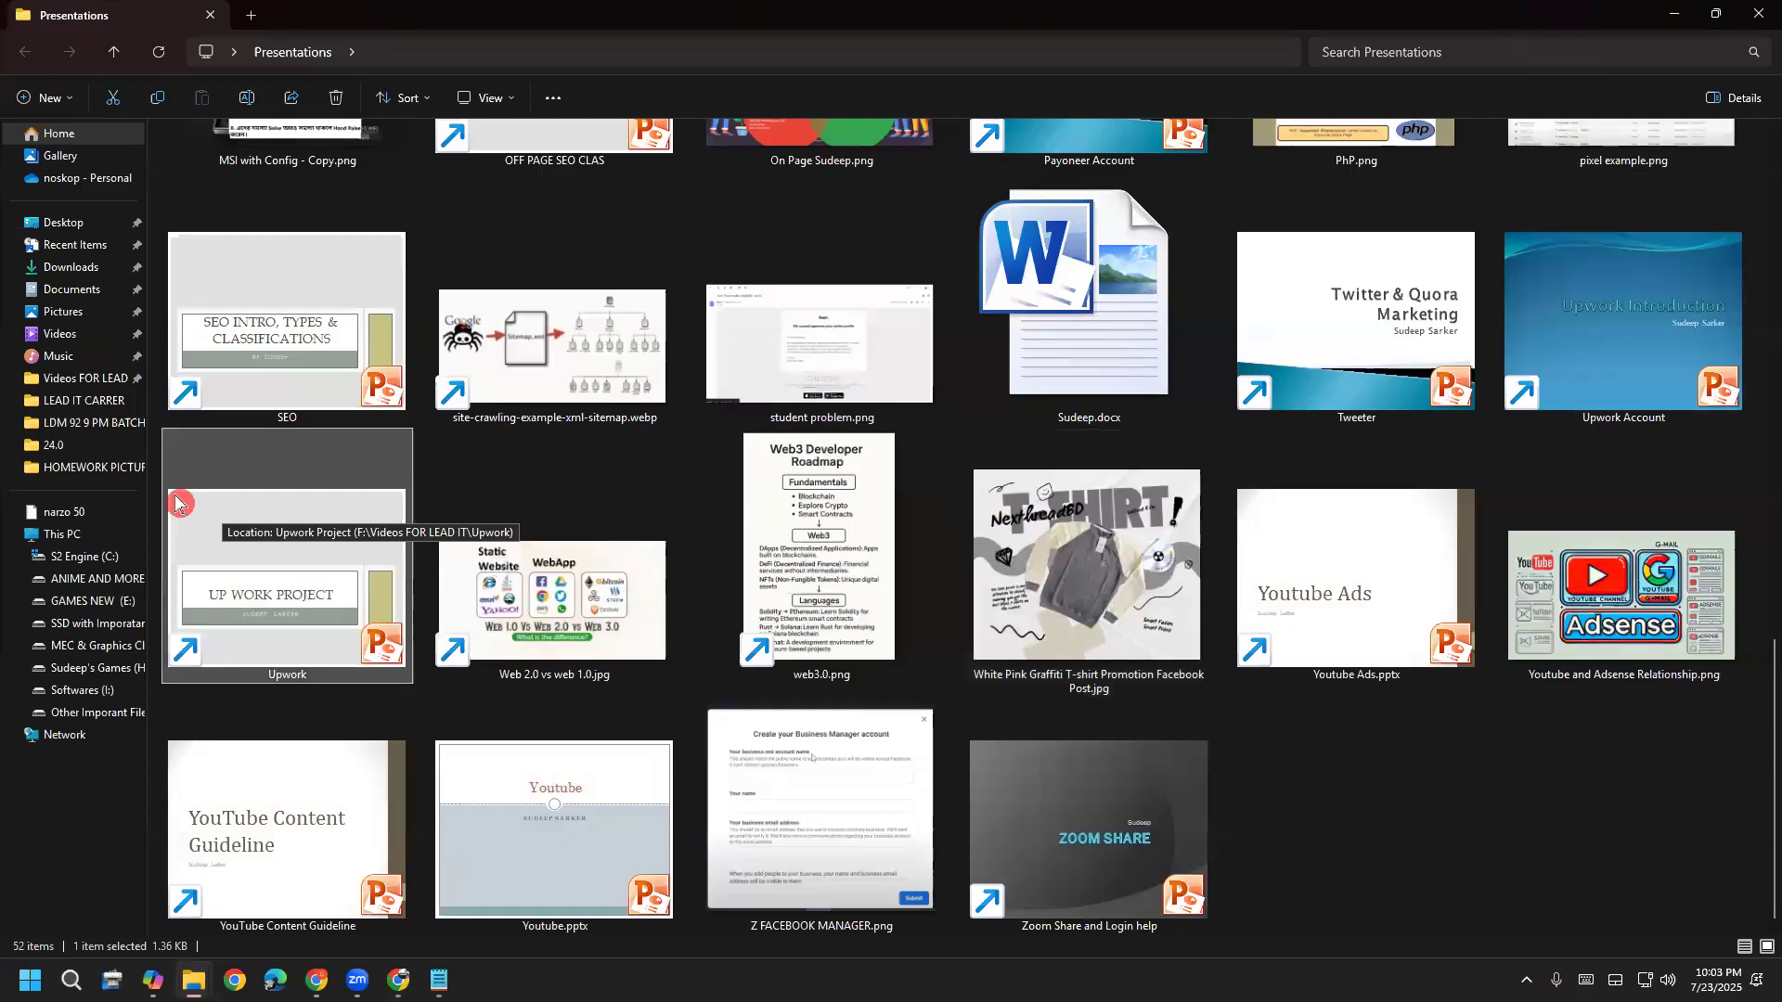
{"action": "left_click", "coordinate": [354, 562]}
{"action": "double_click", "coordinate": [354, 562]}
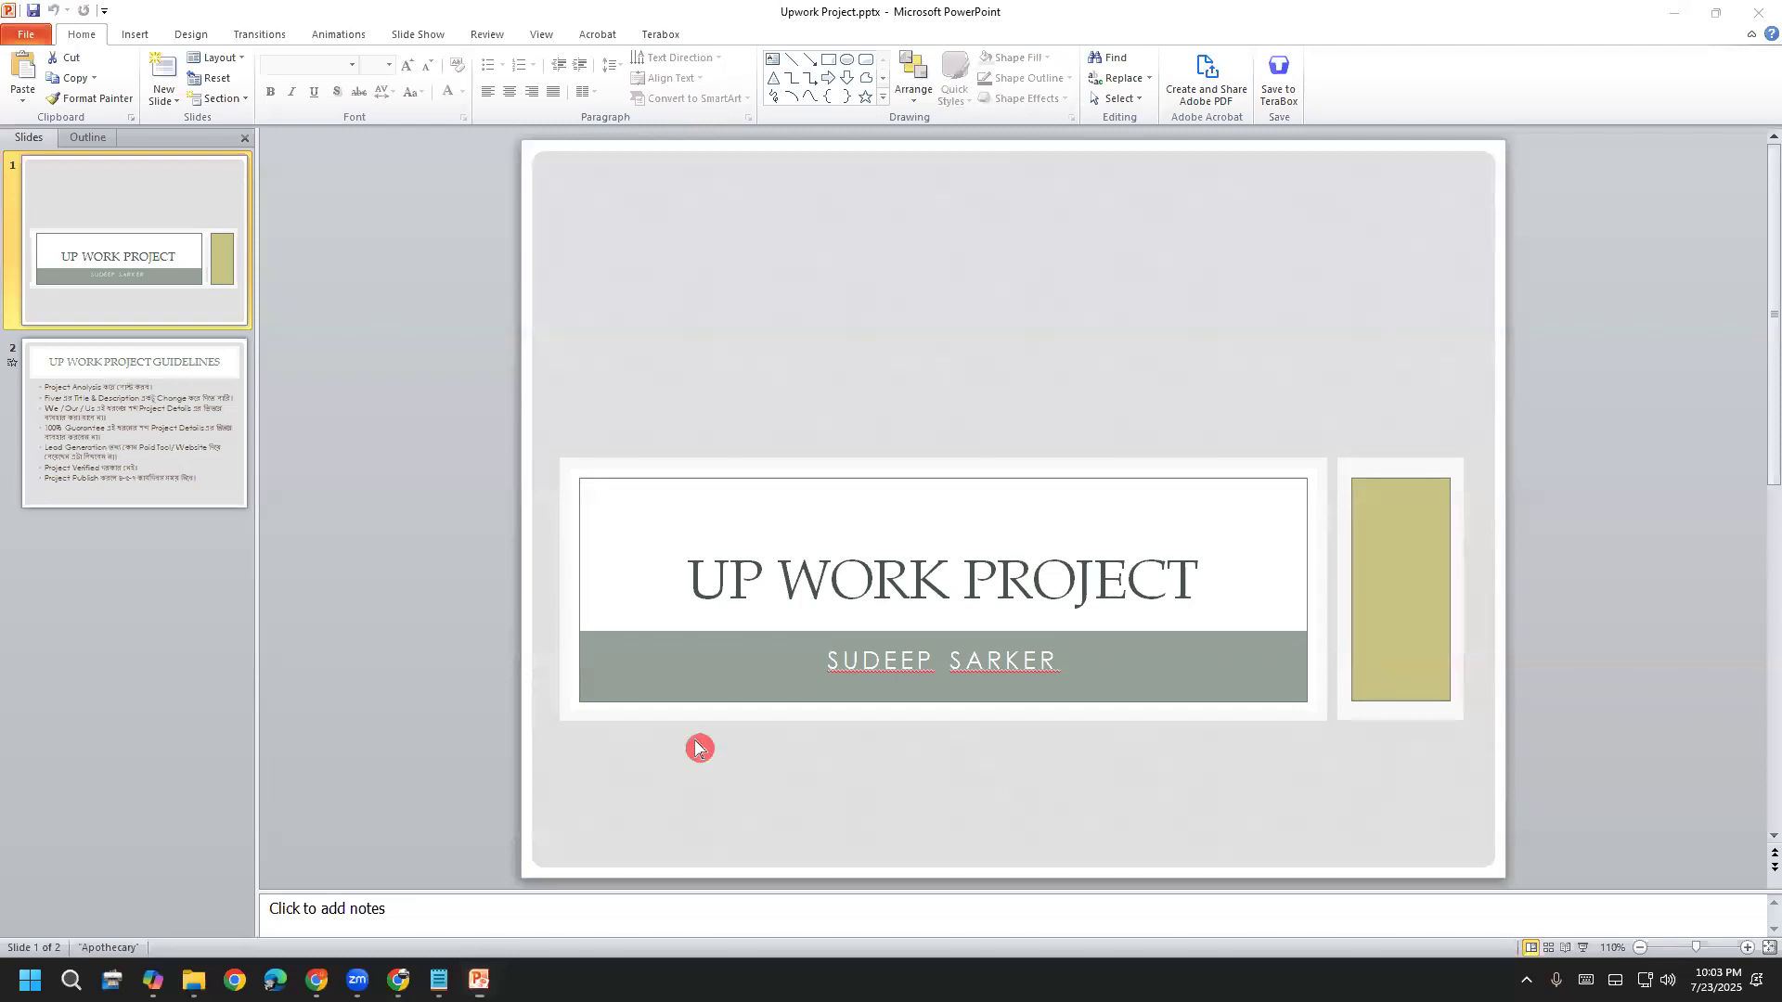
Write "Upwork" freehand in red above the title on the presentation's first slide
{"action": "mouse_move", "coordinate": [398, 981]}
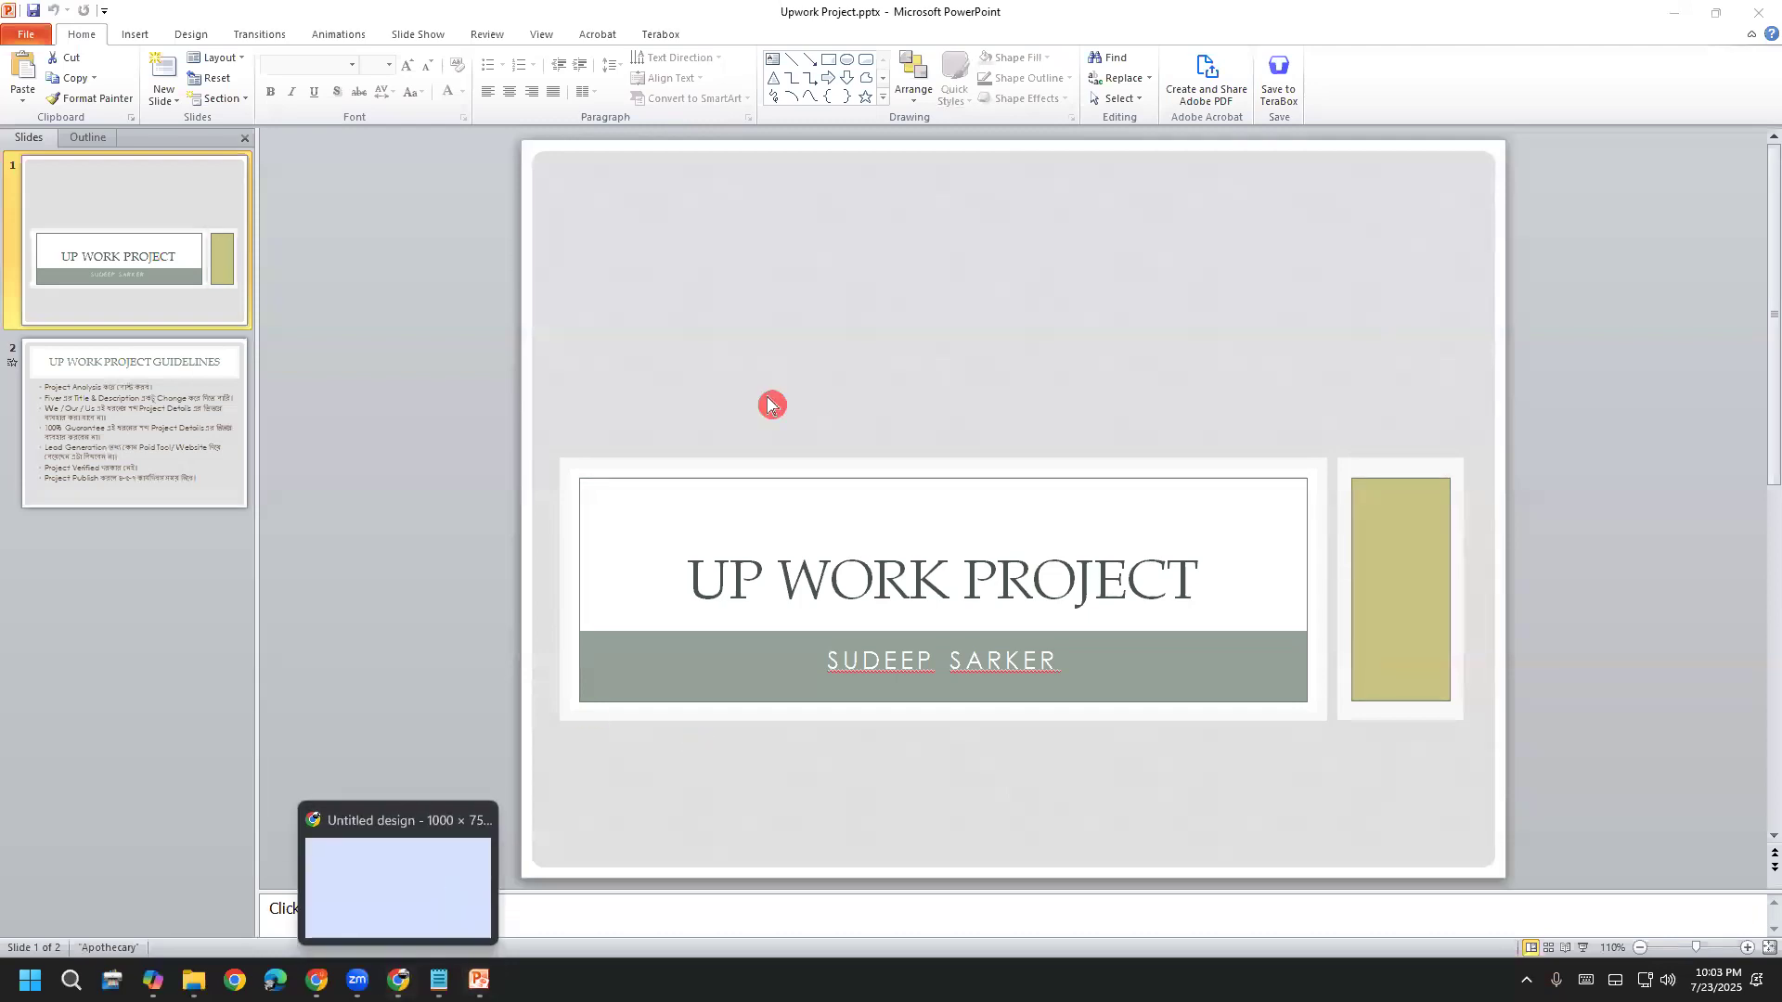
{"action": "left_click_drag", "start_coordinate": [545, 230], "coordinate": [605, 206]}
{"action": "mouse_move", "coordinate": [683, 249]}
{"action": "left_mouse_down"}
{"action": "mouse_move", "coordinate": [714, 221]}
{"action": "mouse_move", "coordinate": [686, 271]}
{"action": "mouse_move", "coordinate": [787, 267]}
{"action": "mouse_move", "coordinate": [813, 194]}
{"action": "mouse_move", "coordinate": [868, 285]}
{"action": "mouse_move", "coordinate": [886, 222]}
{"action": "left_mouse_up"}
{"action": "mouse_move", "coordinate": [900, 224]}
{"action": "left_mouse_down"}
{"action": "mouse_move", "coordinate": [972, 281]}
{"action": "mouse_move", "coordinate": [1012, 246]}
{"action": "mouse_move", "coordinate": [985, 273]}
{"action": "left_mouse_up"}
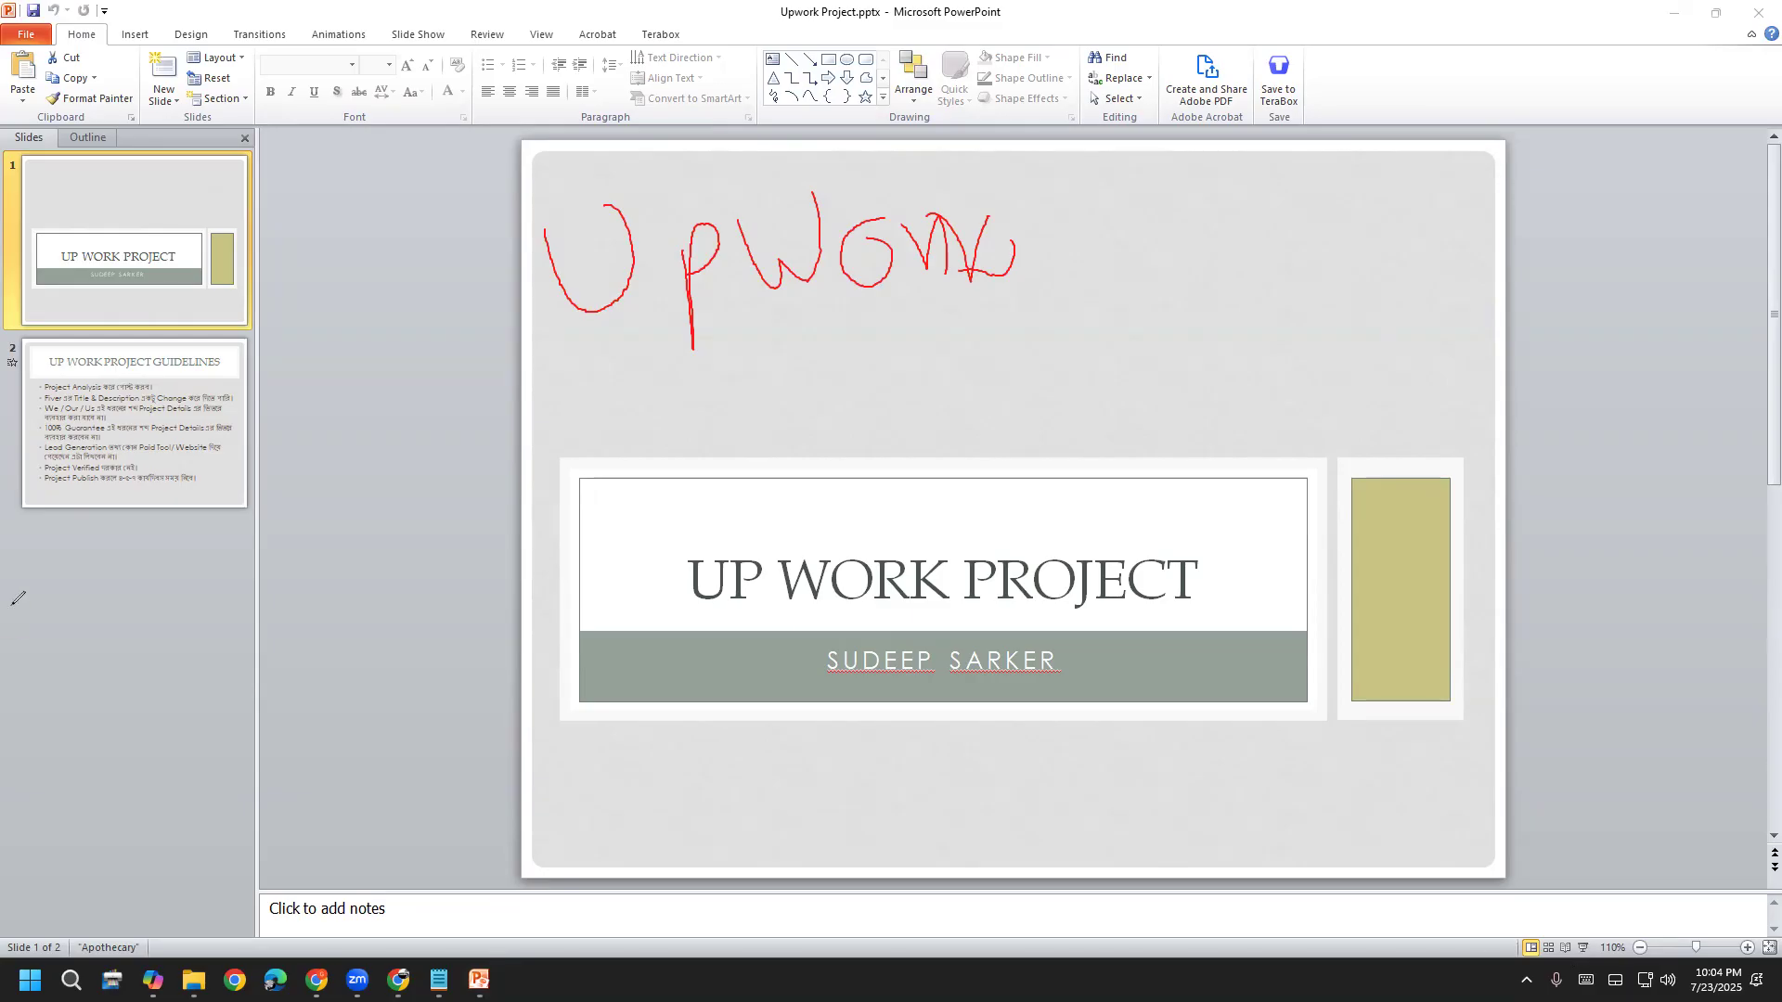
Start the slide show, clear the freehand annotation and advance to the Upwork project guidelines slide
{"action": "left_click", "coordinate": [1582, 948]}
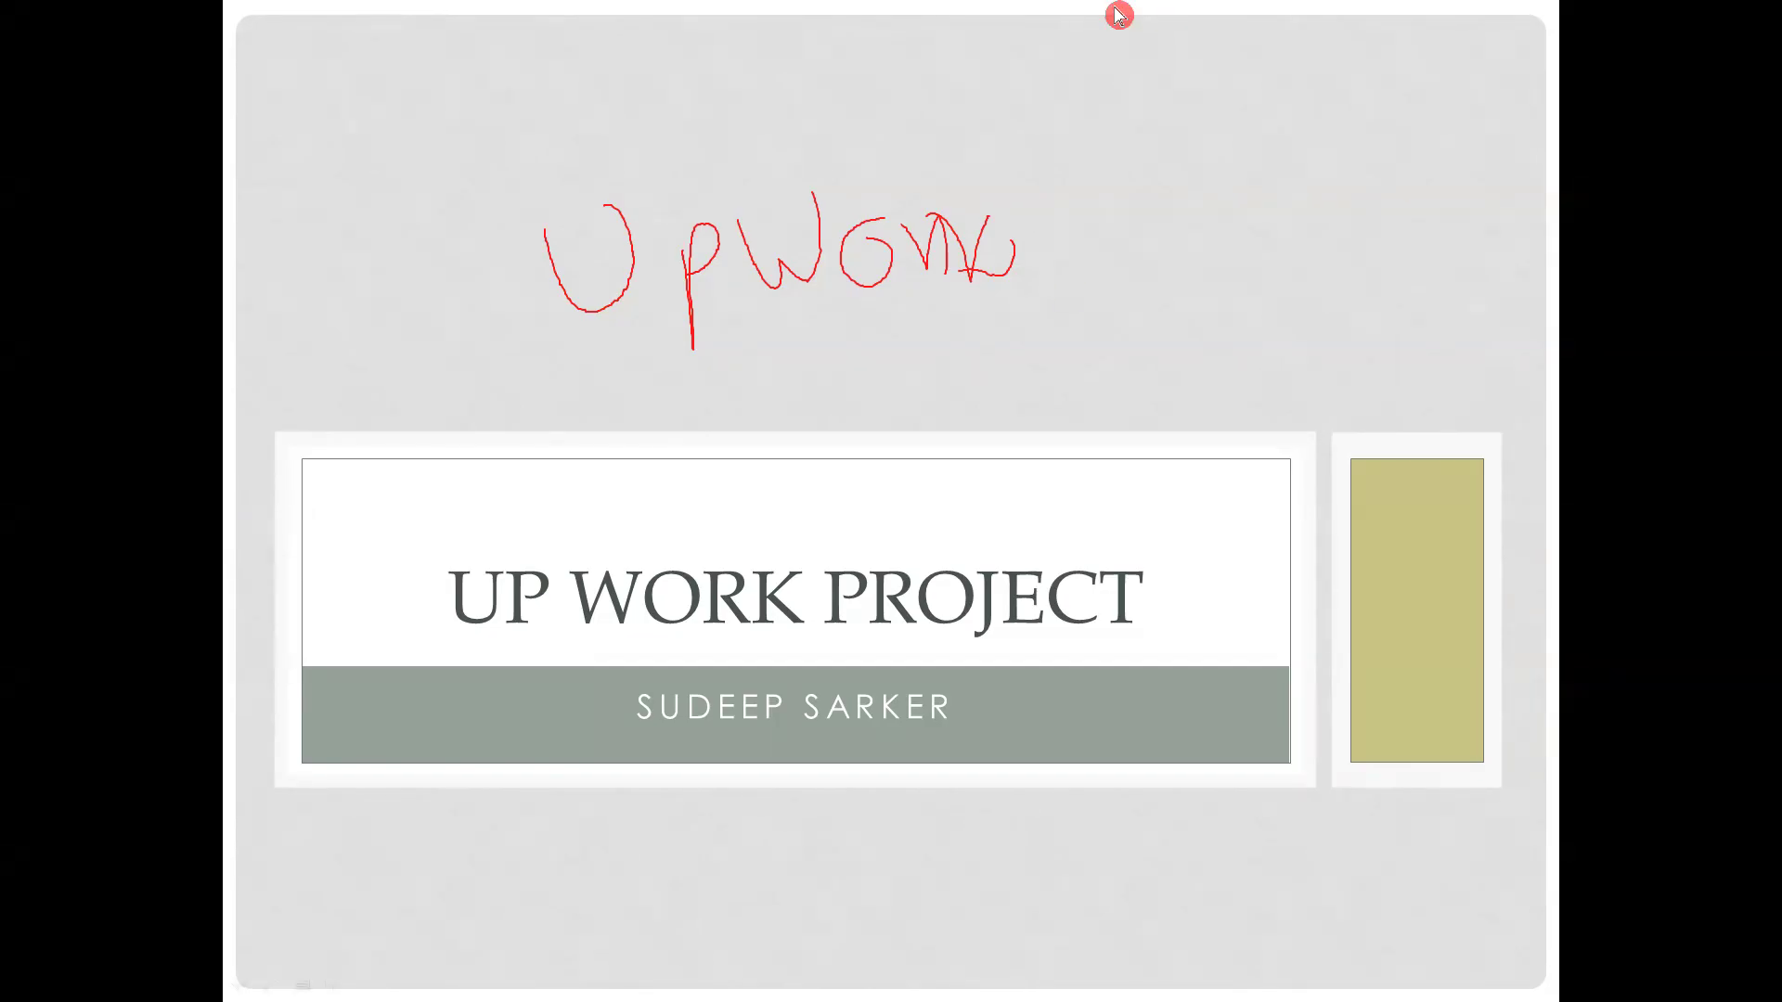
{"action": "key", "text": "e"}
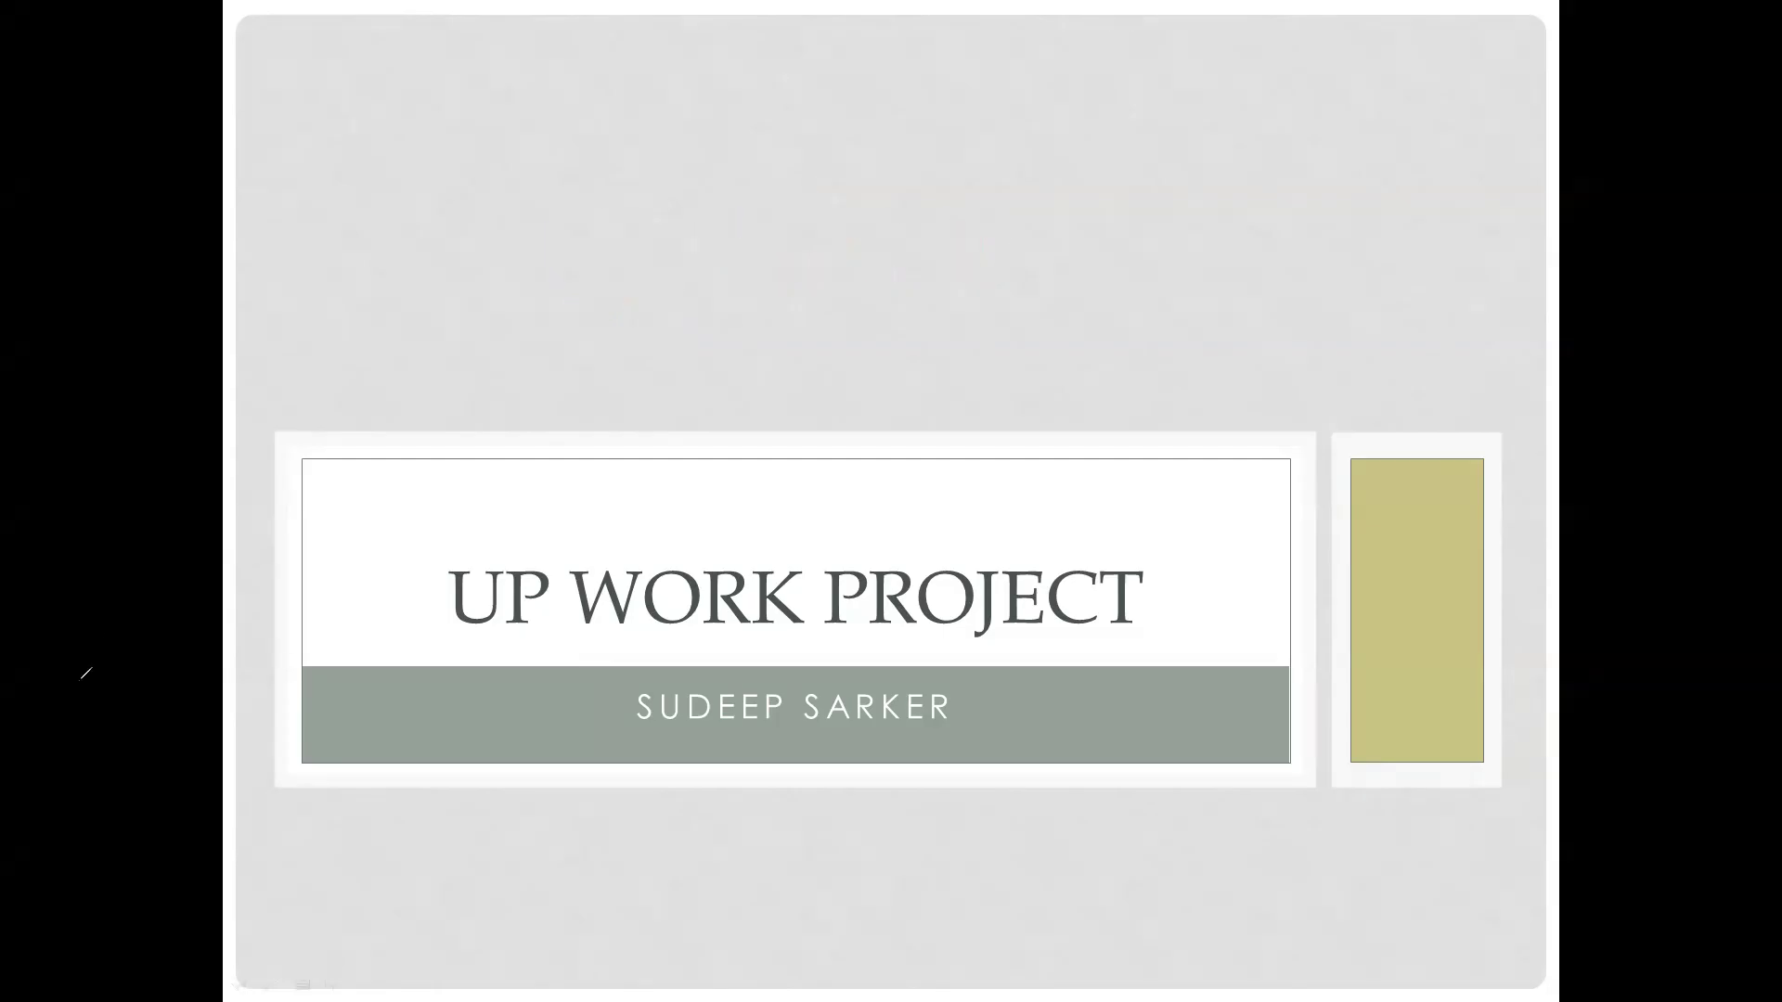
{"action": "key", "text": "Right"}
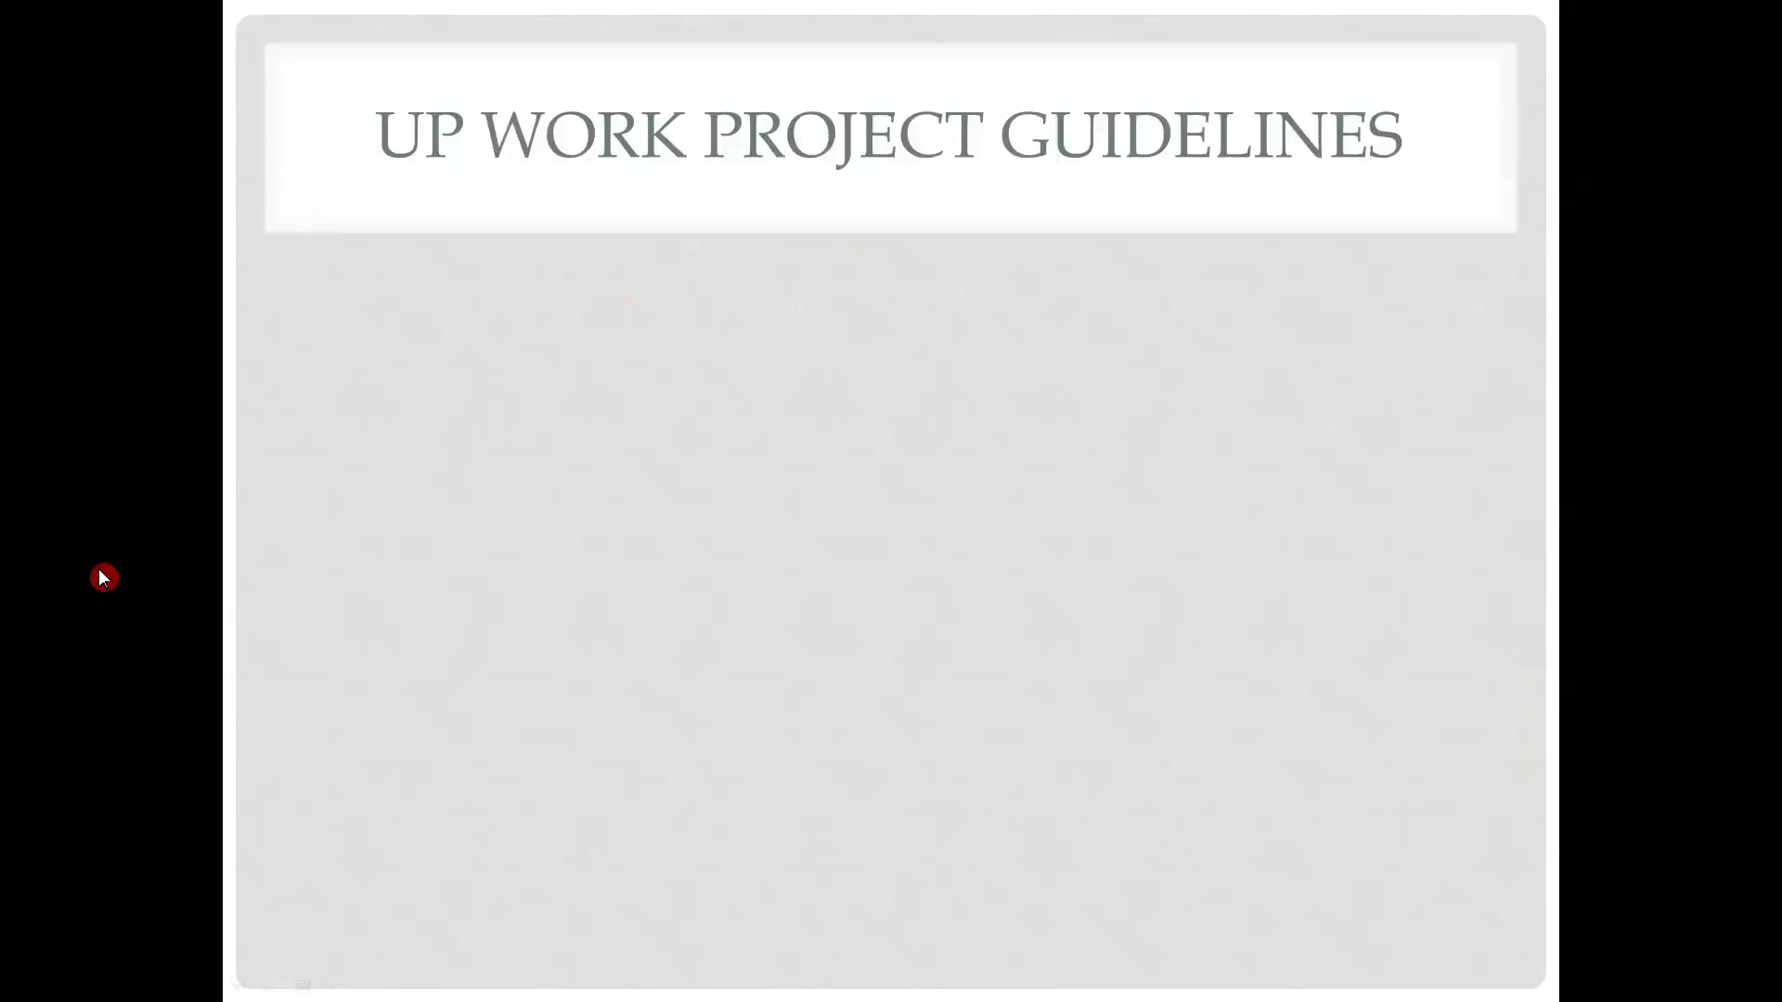
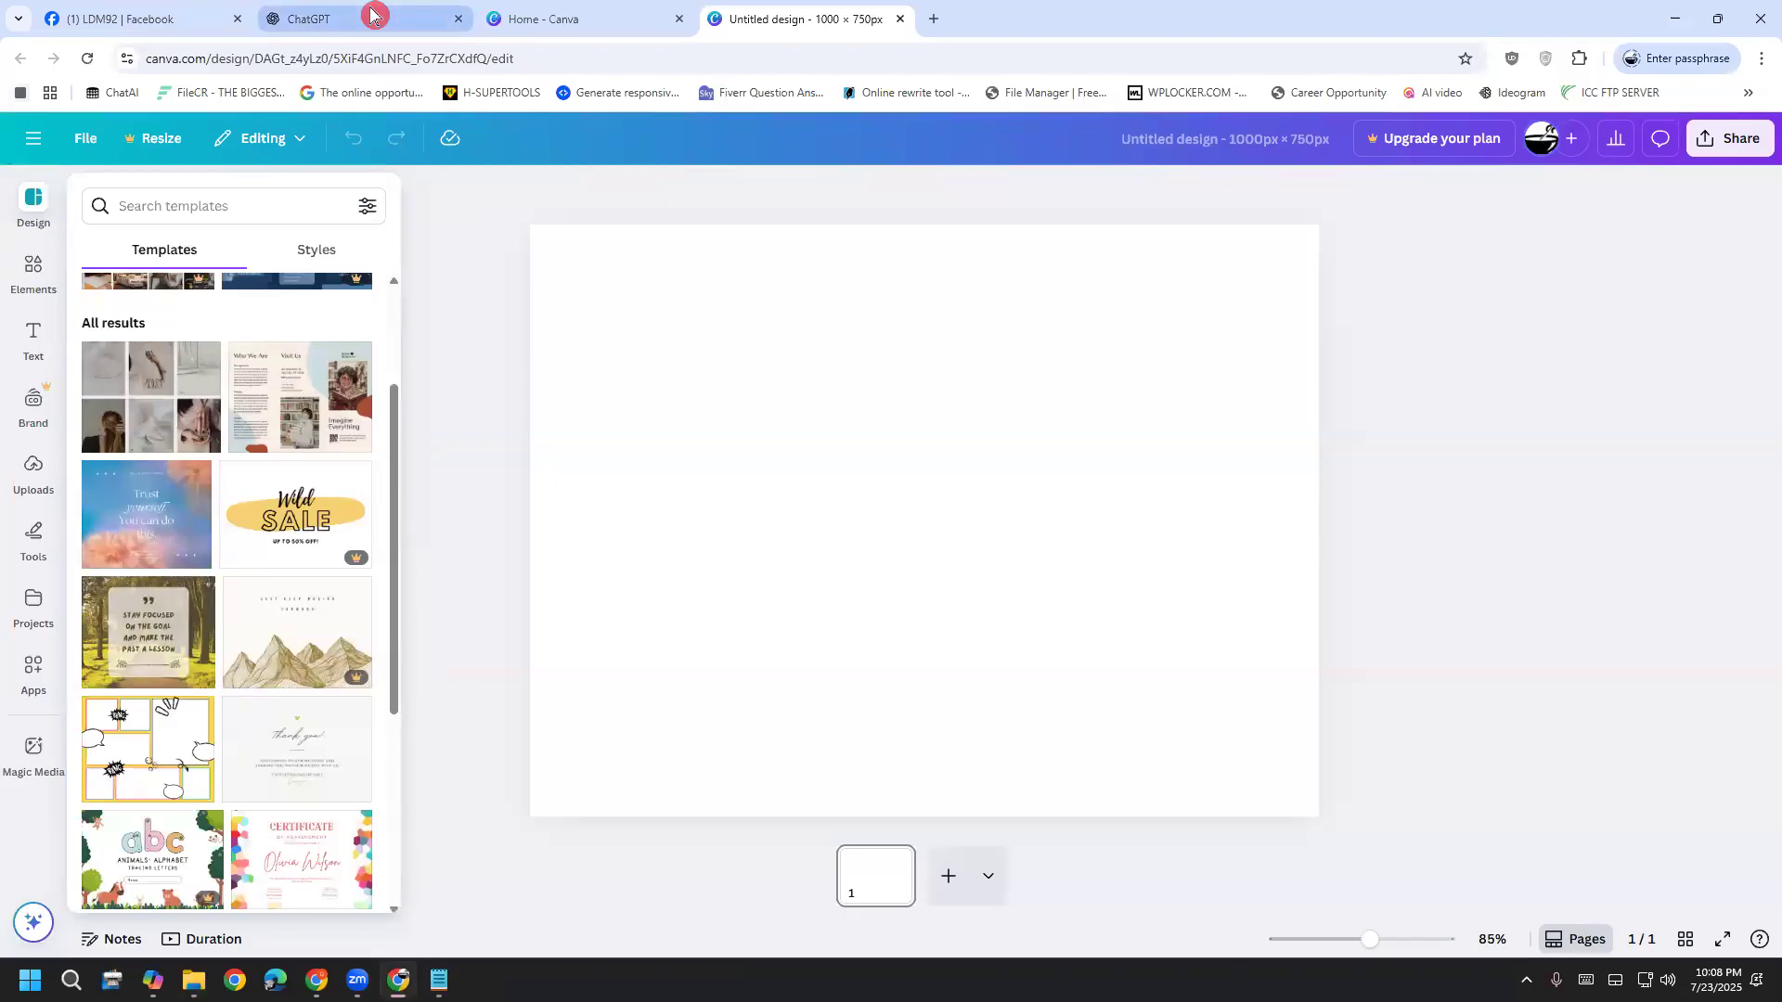
Switch back to Upwork and look through the competing Pinterest marketing listing, including its client feedback and seller details
{"action": "mouse_move", "coordinate": [322, 975]}
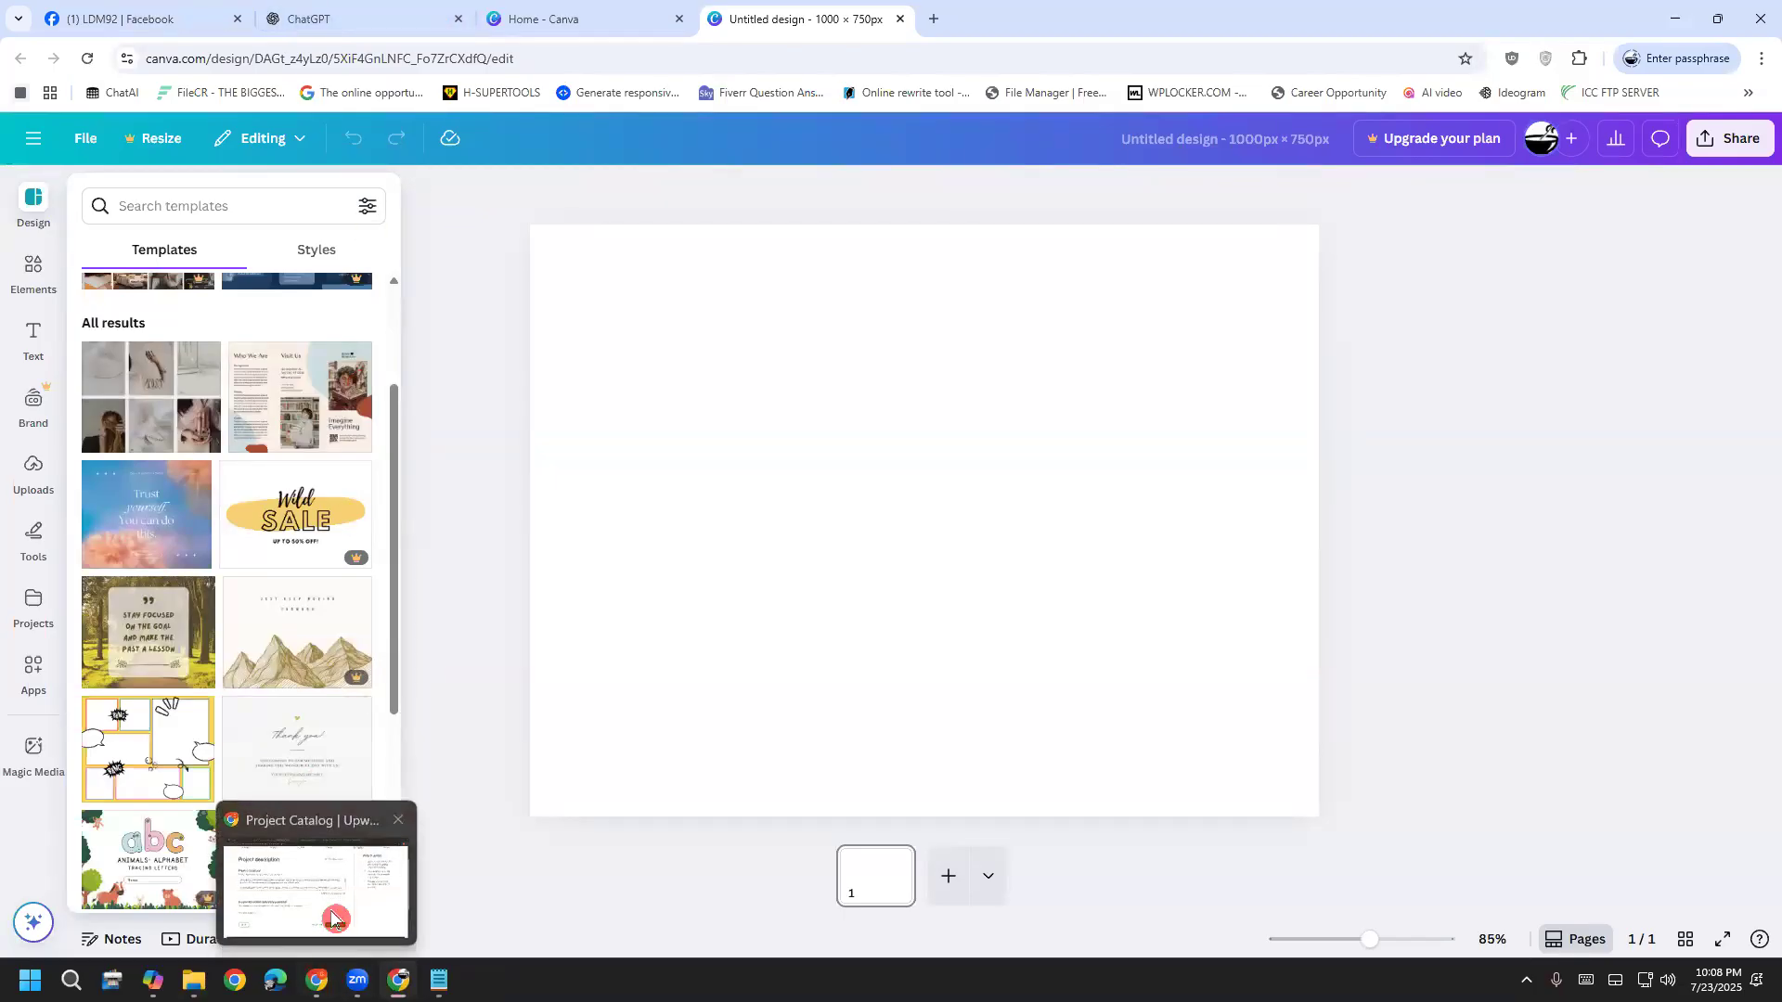
{"action": "left_click", "coordinate": [334, 917]}
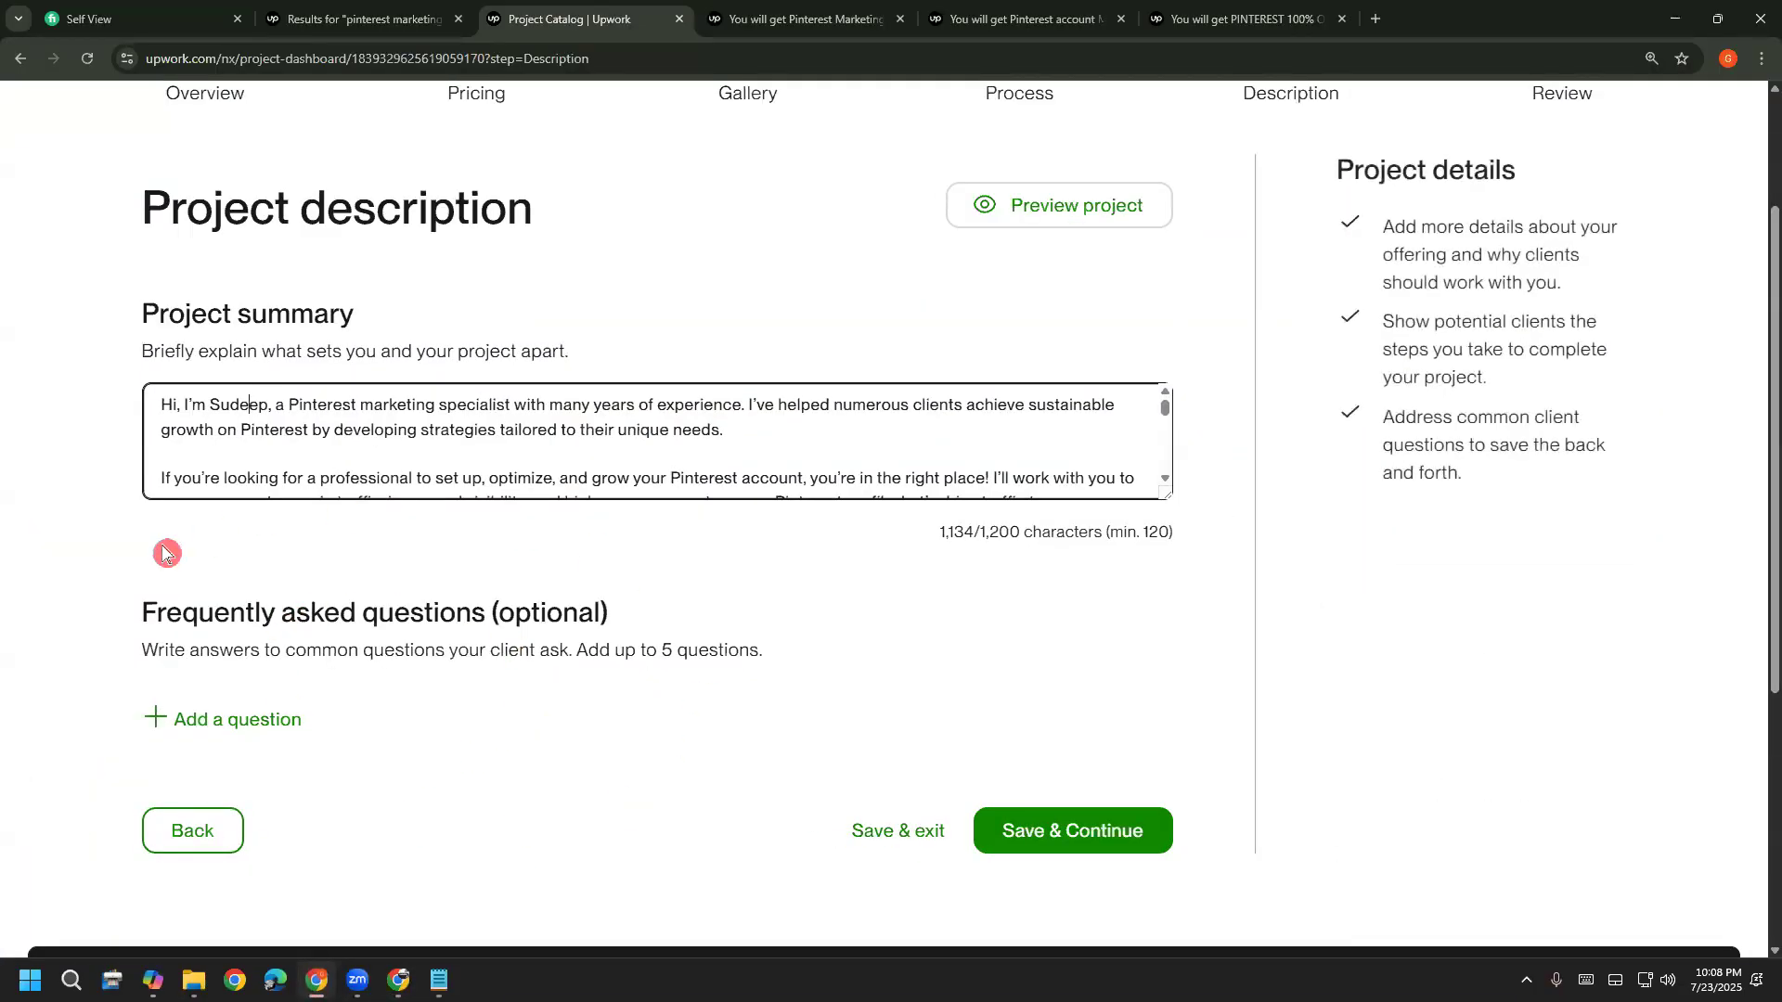
{"action": "left_click", "coordinate": [297, 19]}
{"action": "left_click", "coordinate": [589, 18]}
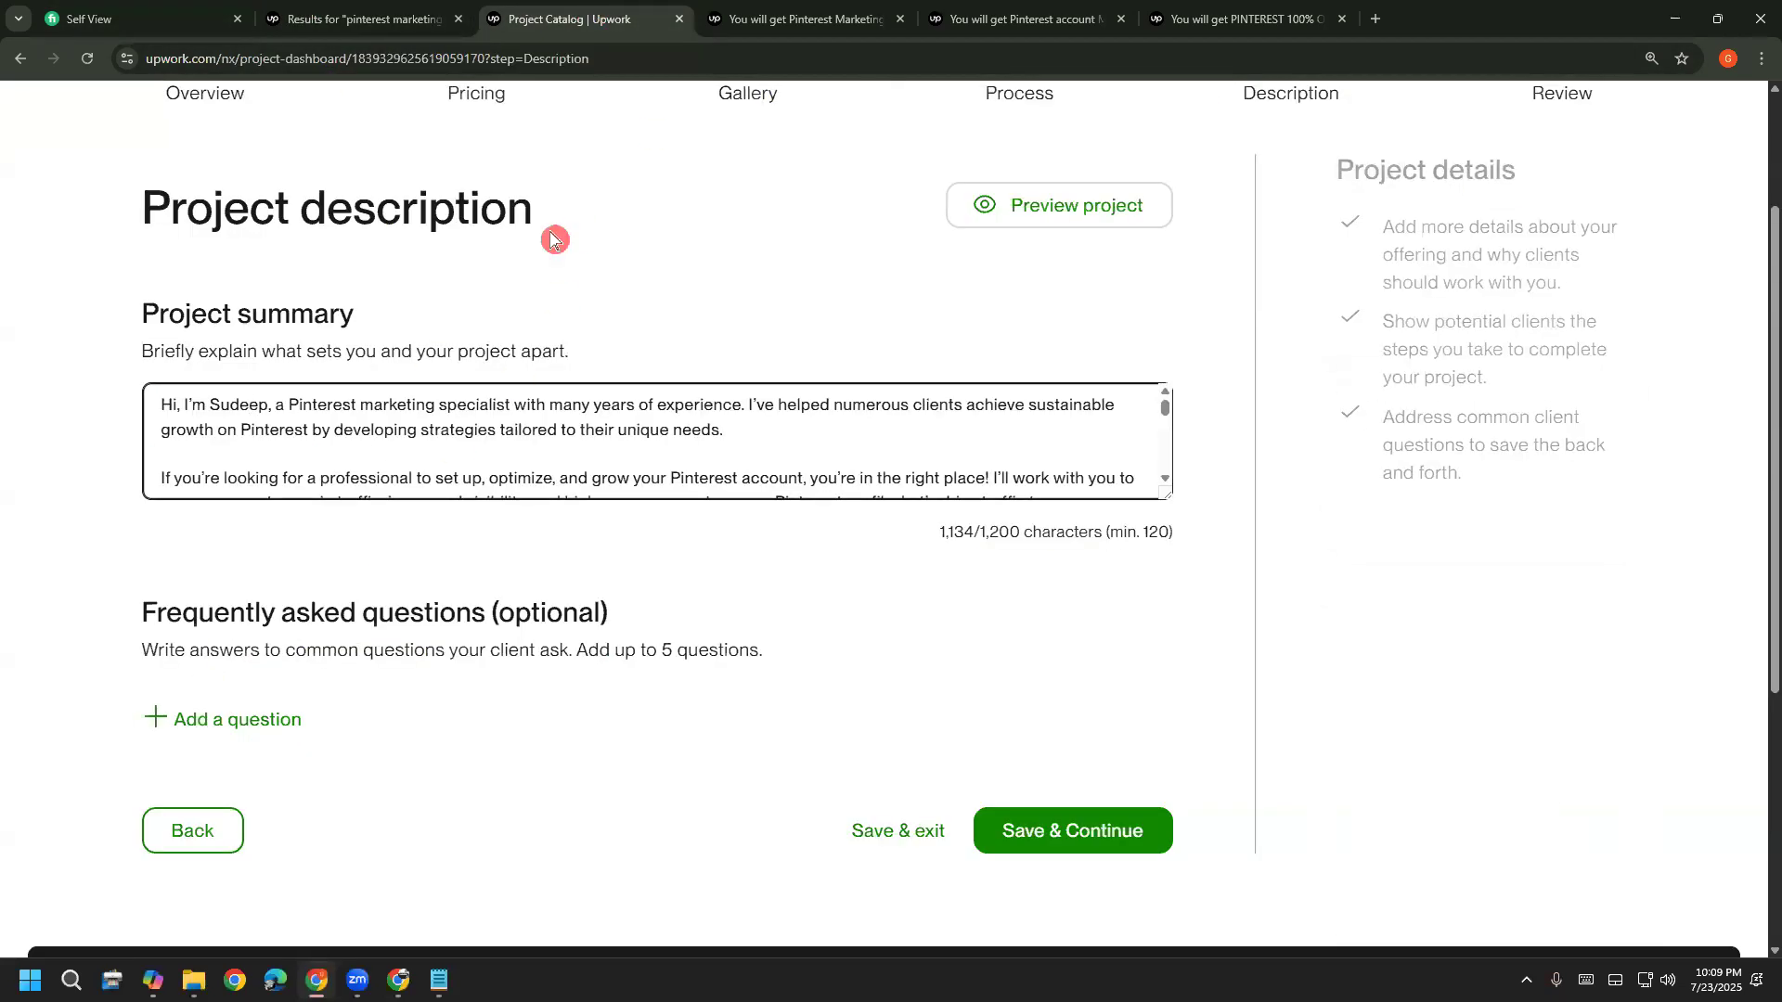
{"action": "key", "text": "ctrl+Tab"}
{"action": "scroll", "coordinate": [147, 873], "scroll_direction": "up", "scroll_amount": 2}
{"action": "scroll", "coordinate": [147, 863], "scroll_direction": "down", "scroll_amount": 10}
{"action": "scroll", "coordinate": [141, 849], "scroll_direction": "down", "scroll_amount": 14}
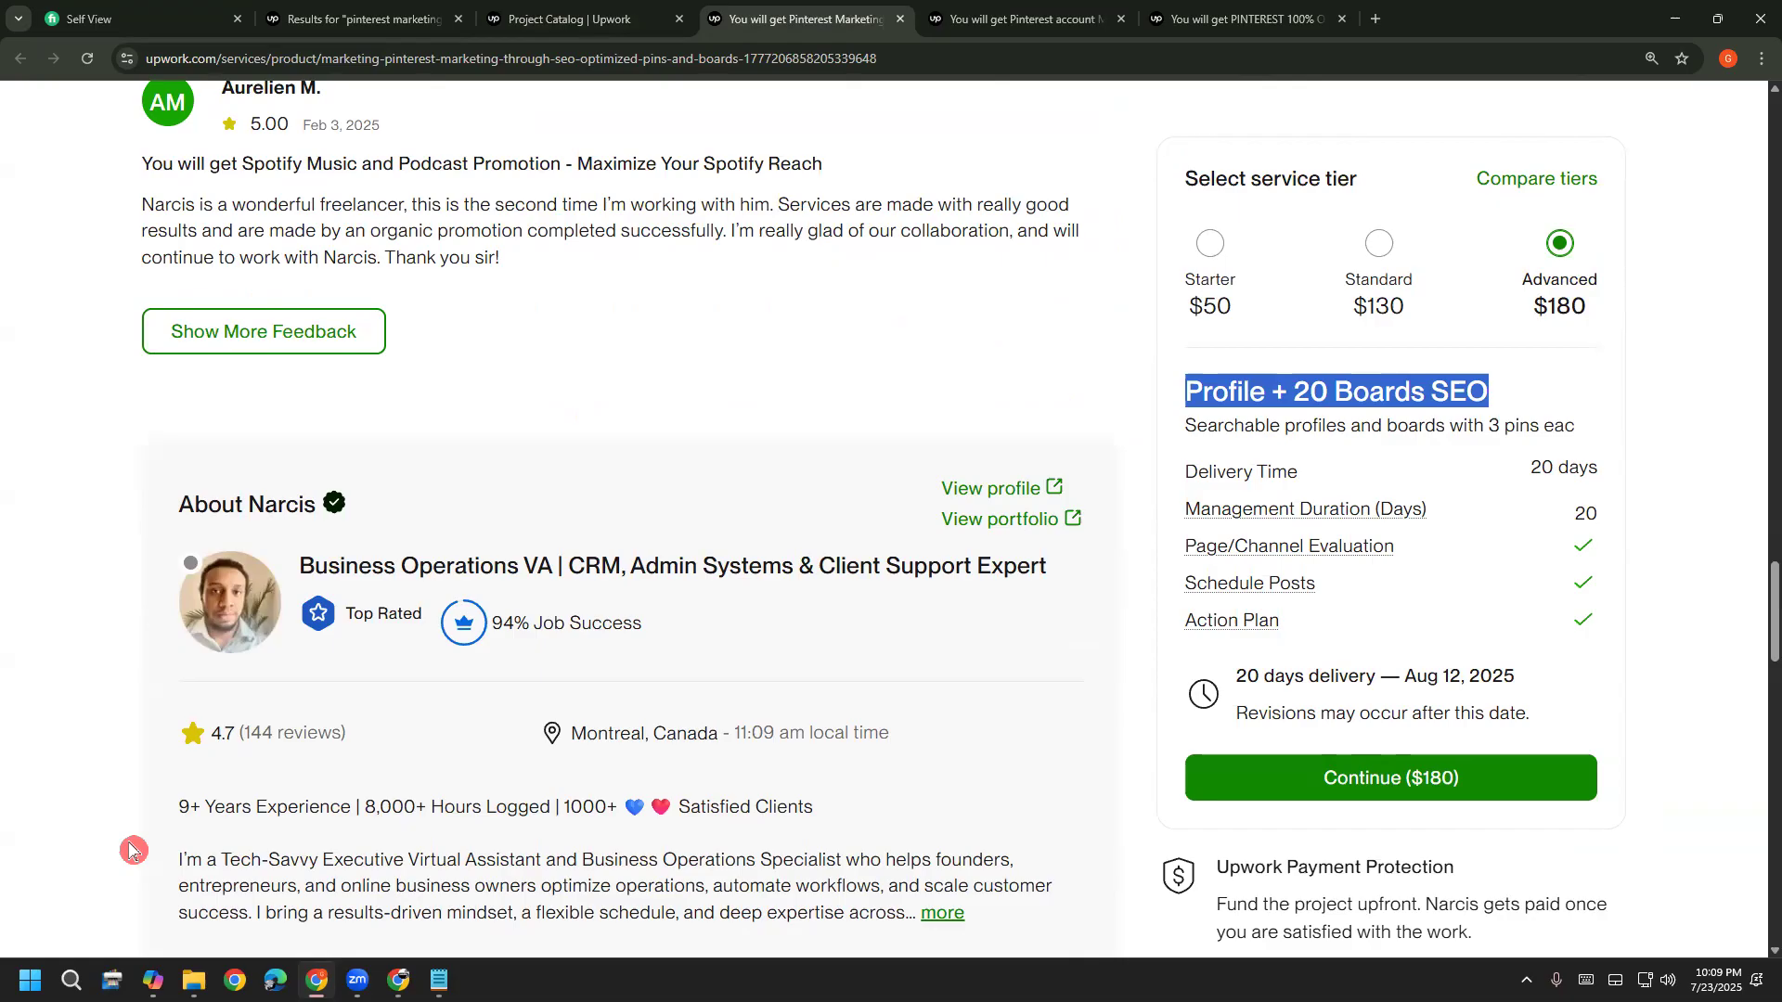
{"action": "left_click", "coordinate": [398, 981]}
{"action": "left_click", "coordinate": [398, 928]}
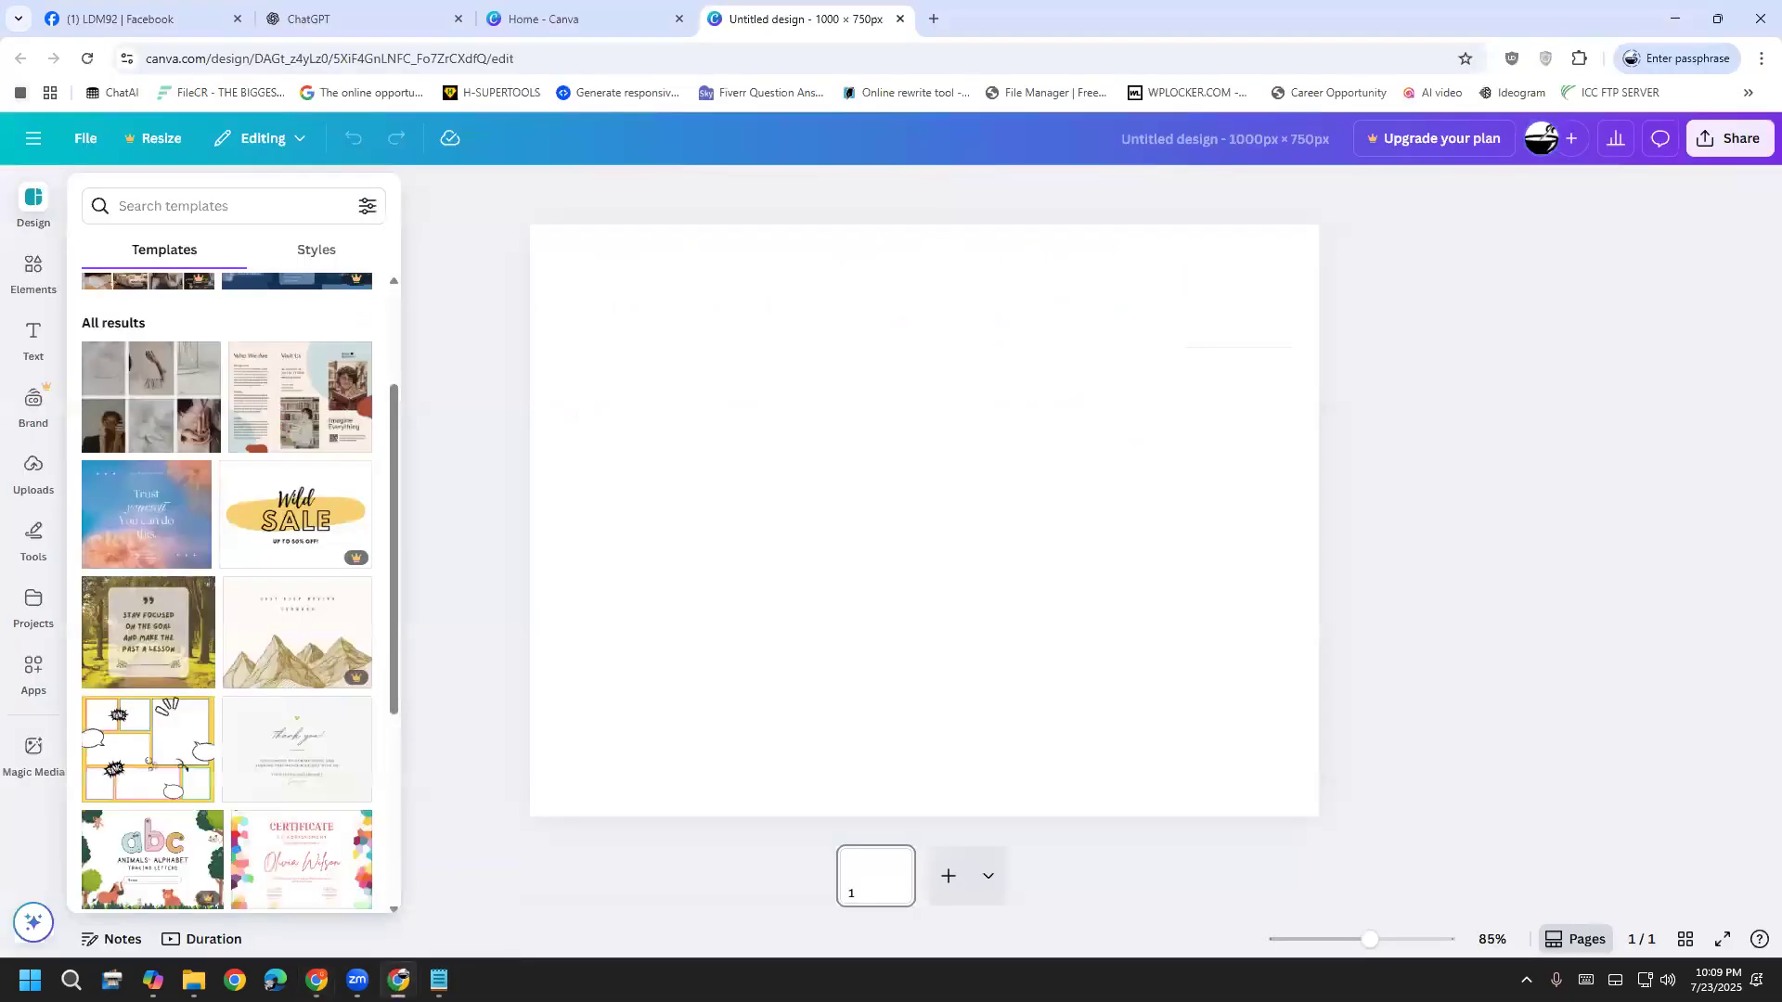
{"action": "key", "text": "alt+Tab"}
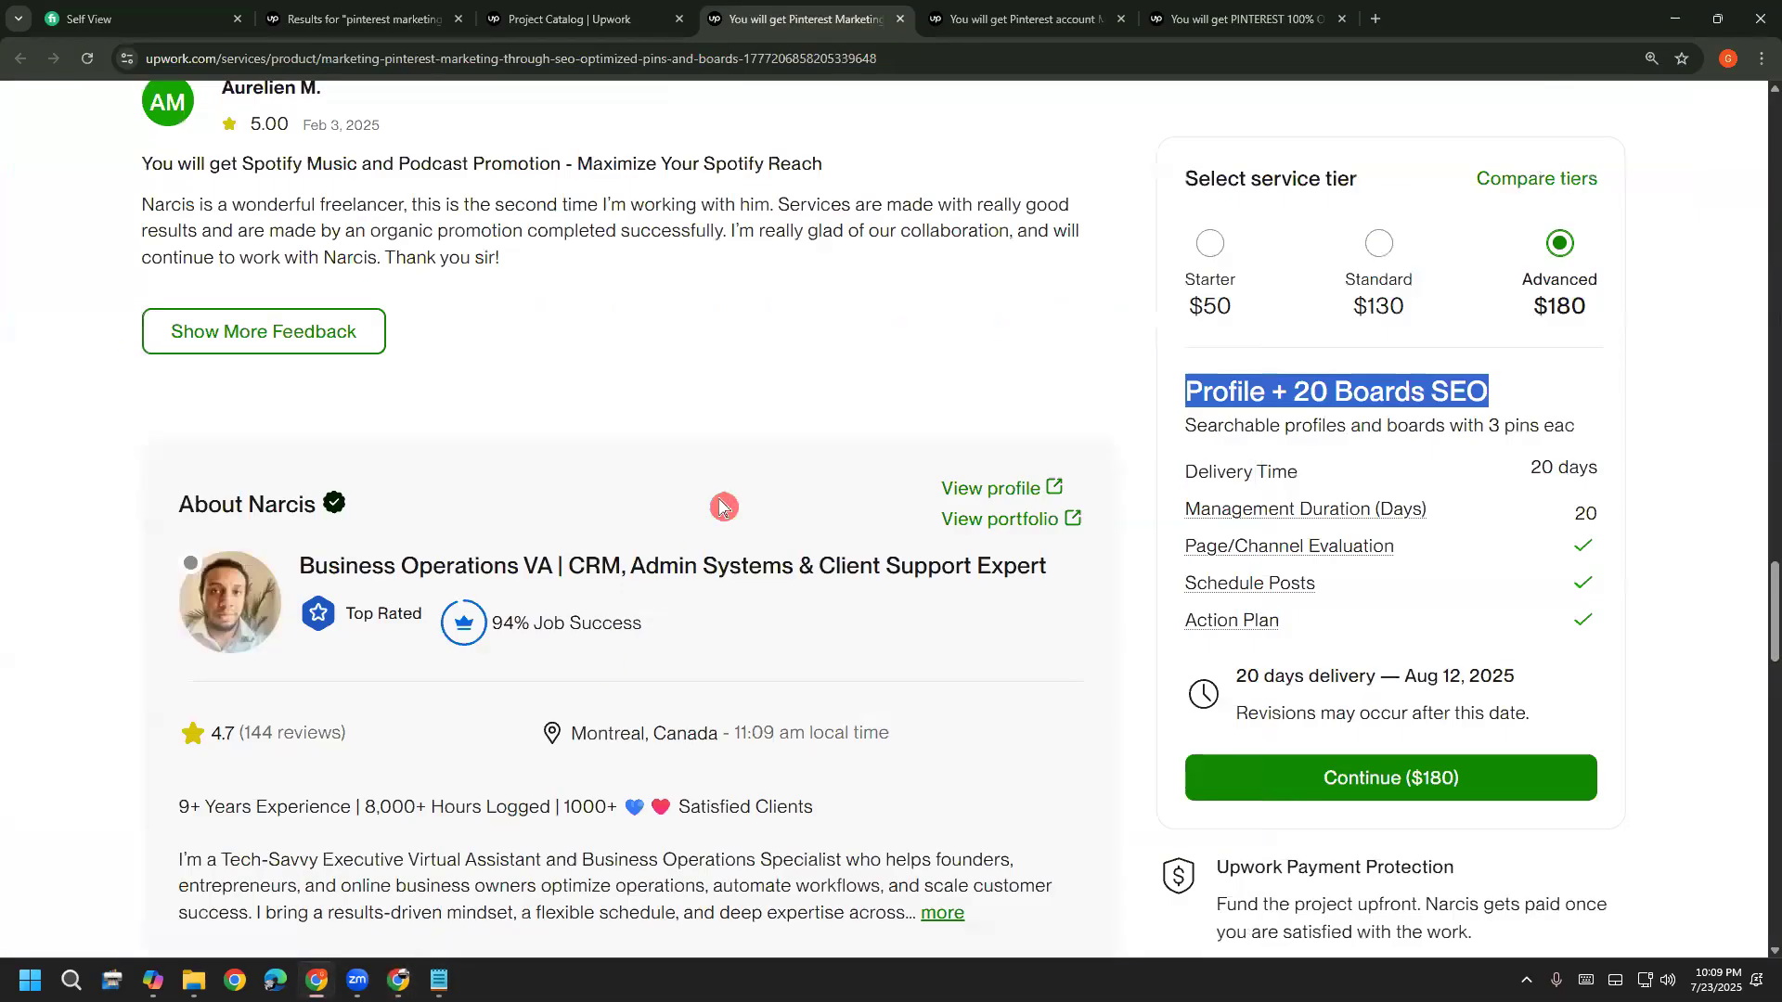
Return to the project description page and examine the optional frequently asked questions heading and its instructions
{"action": "left_click", "coordinate": [995, 15]}
{"action": "left_click", "coordinate": [800, 19]}
{"action": "left_click", "coordinate": [576, 19]}
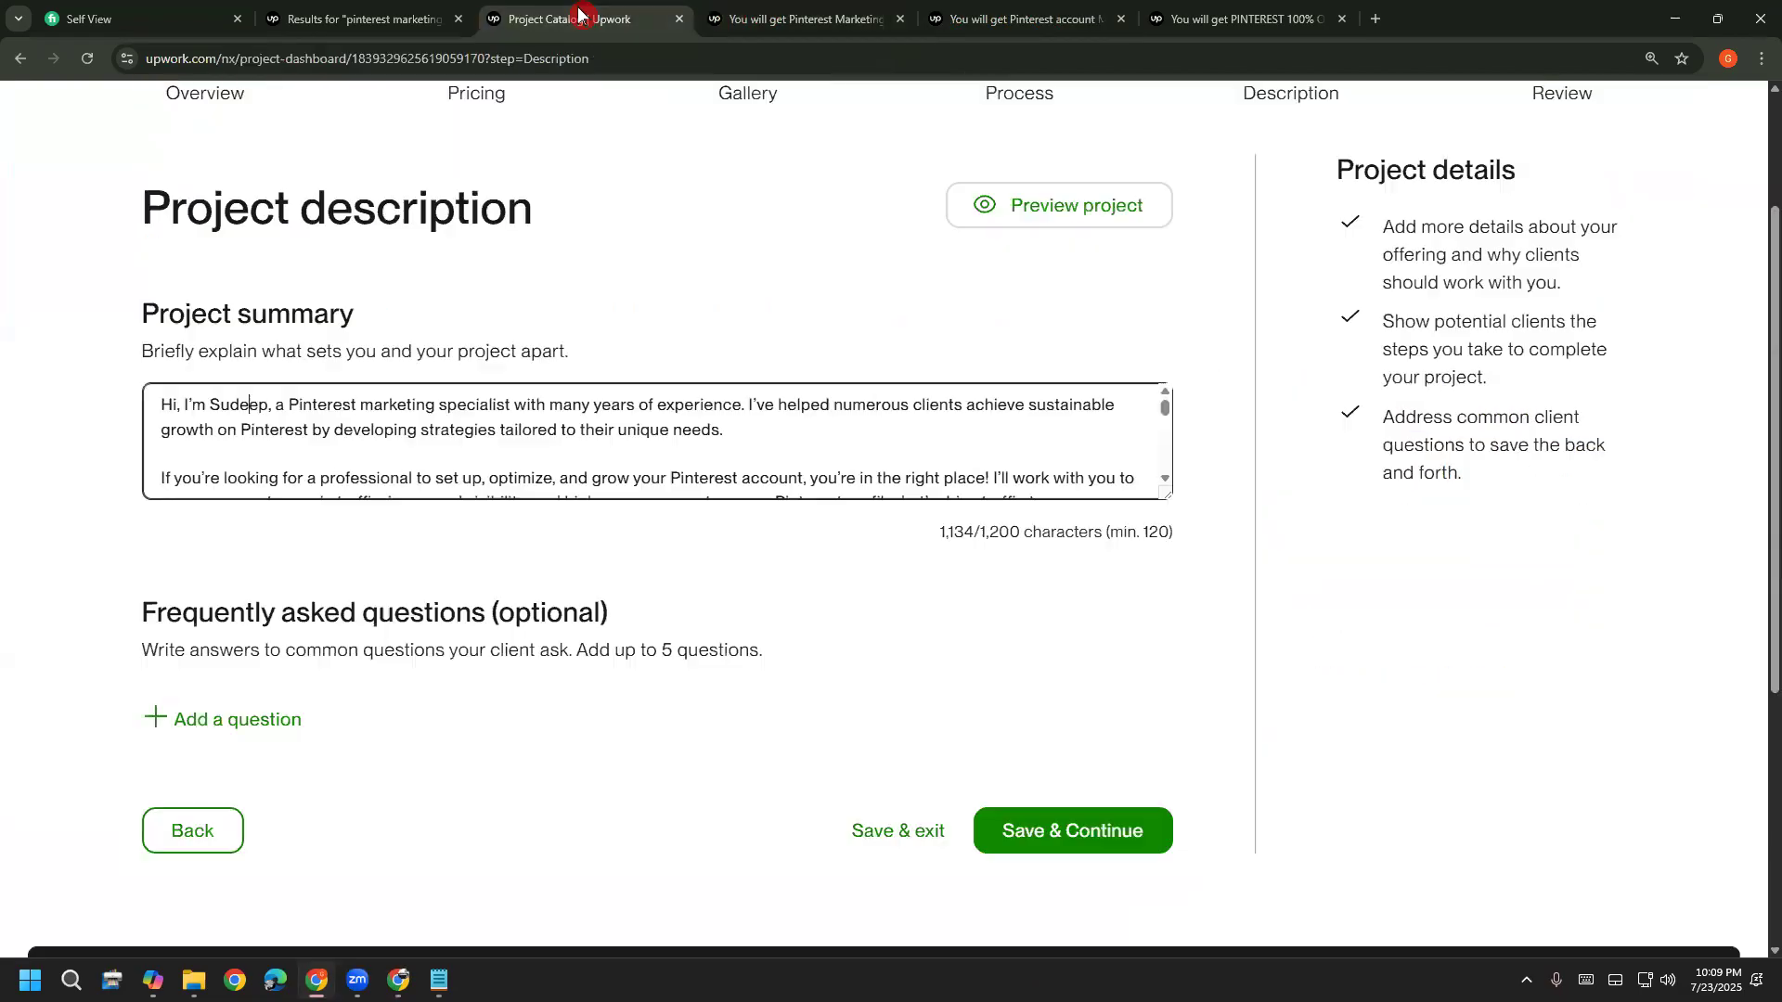
{"action": "left_click_drag", "start_coordinate": [191, 644], "coordinate": [553, 647]}
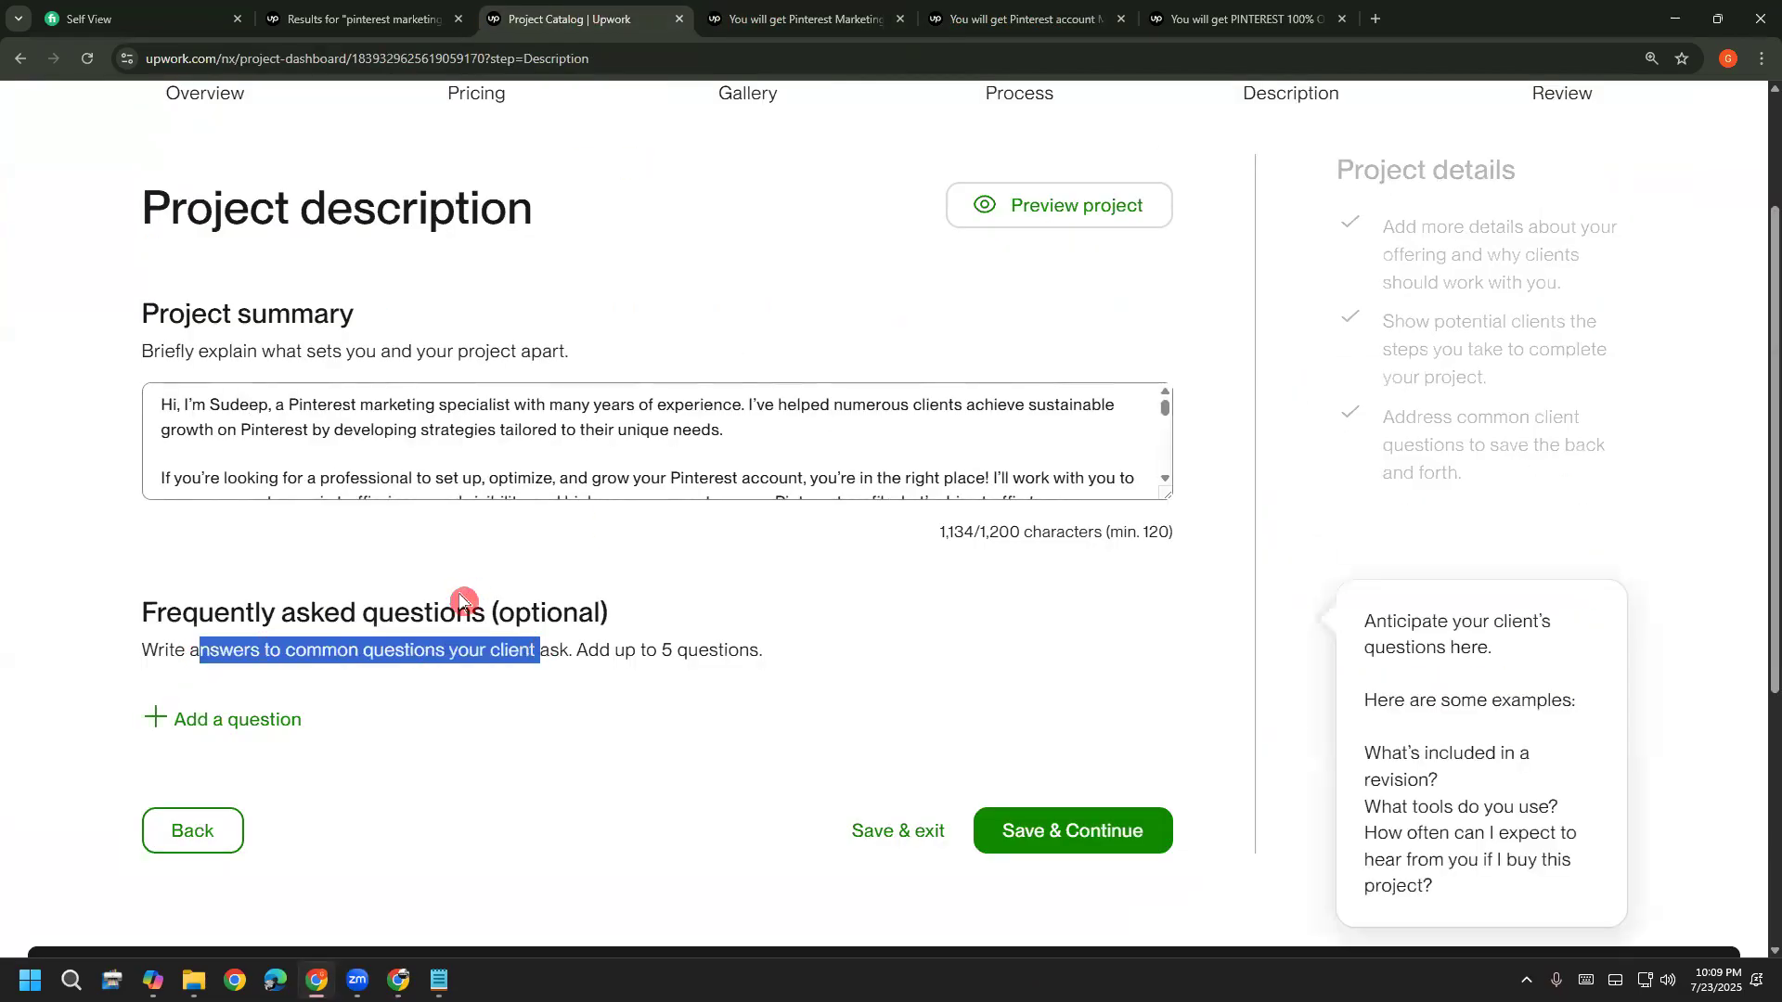
{"action": "left_click_drag", "start_coordinate": [178, 606], "coordinate": [471, 611]}
{"action": "left_click", "coordinate": [584, 596]}
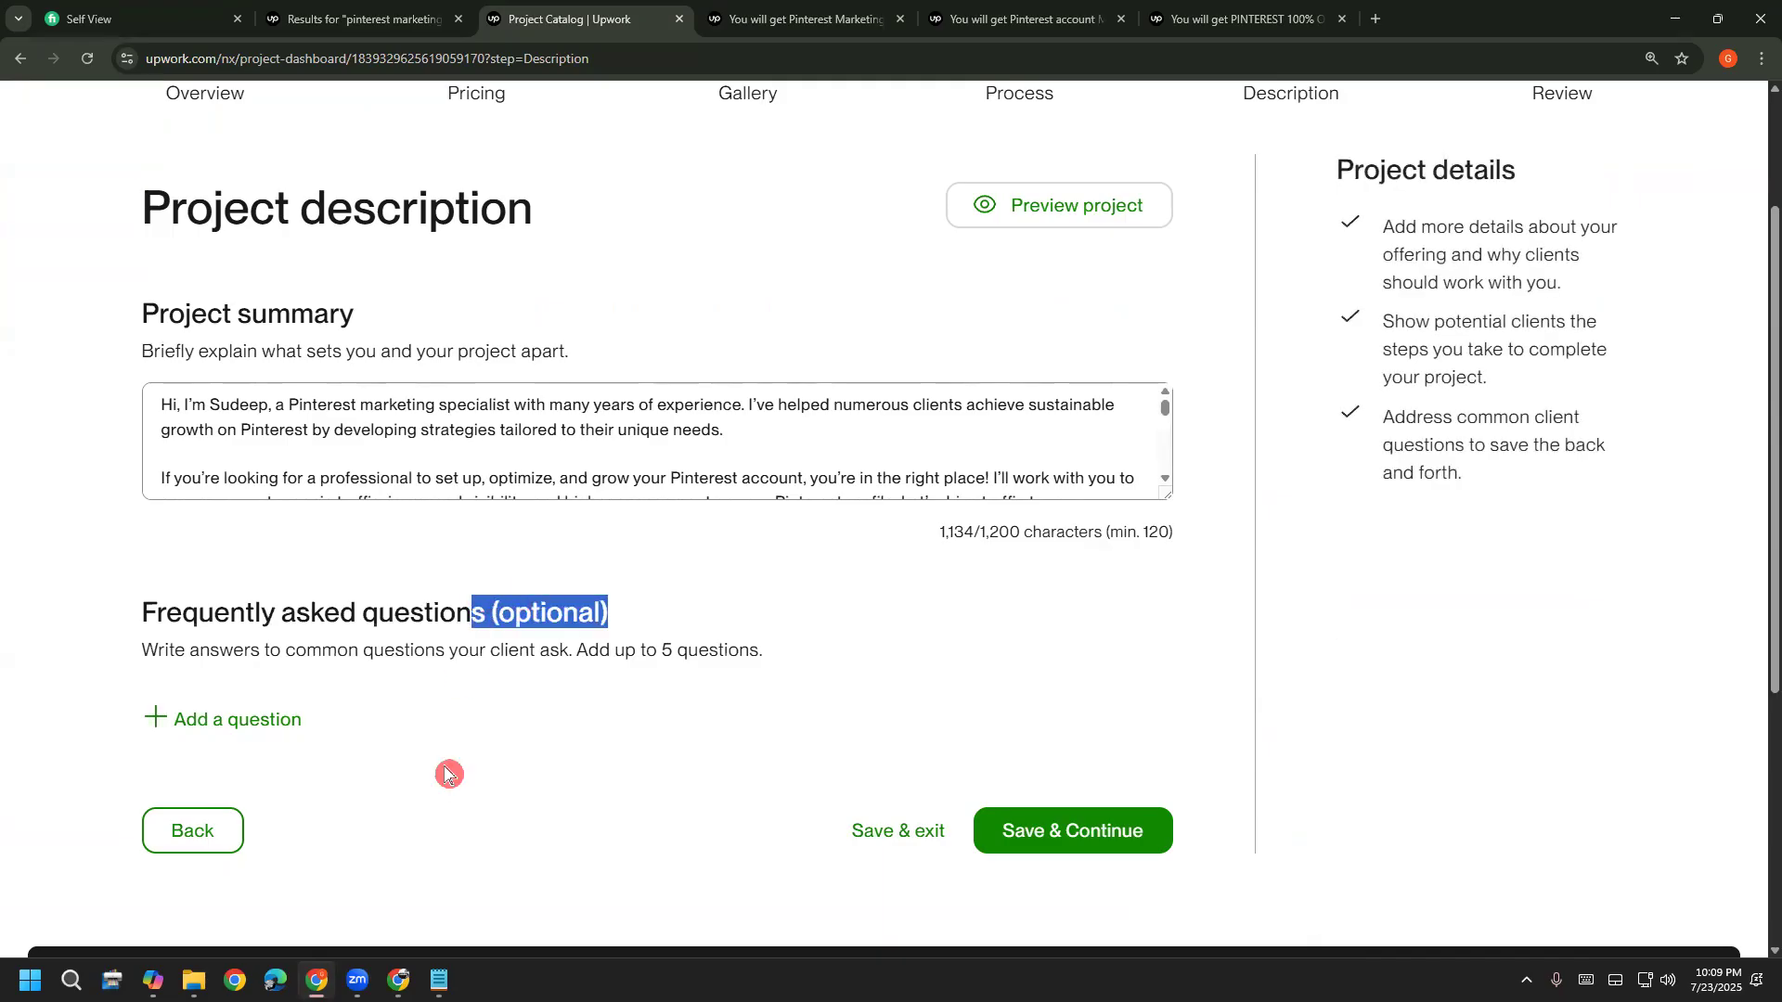
{"action": "left_click", "coordinate": [505, 638]}
{"action": "mouse_move", "coordinate": [502, 628]}
{"action": "left_mouse_down"}
{"action": "mouse_move", "coordinate": [597, 616]}
{"action": "mouse_move", "coordinate": [491, 609]}
{"action": "left_mouse_up"}
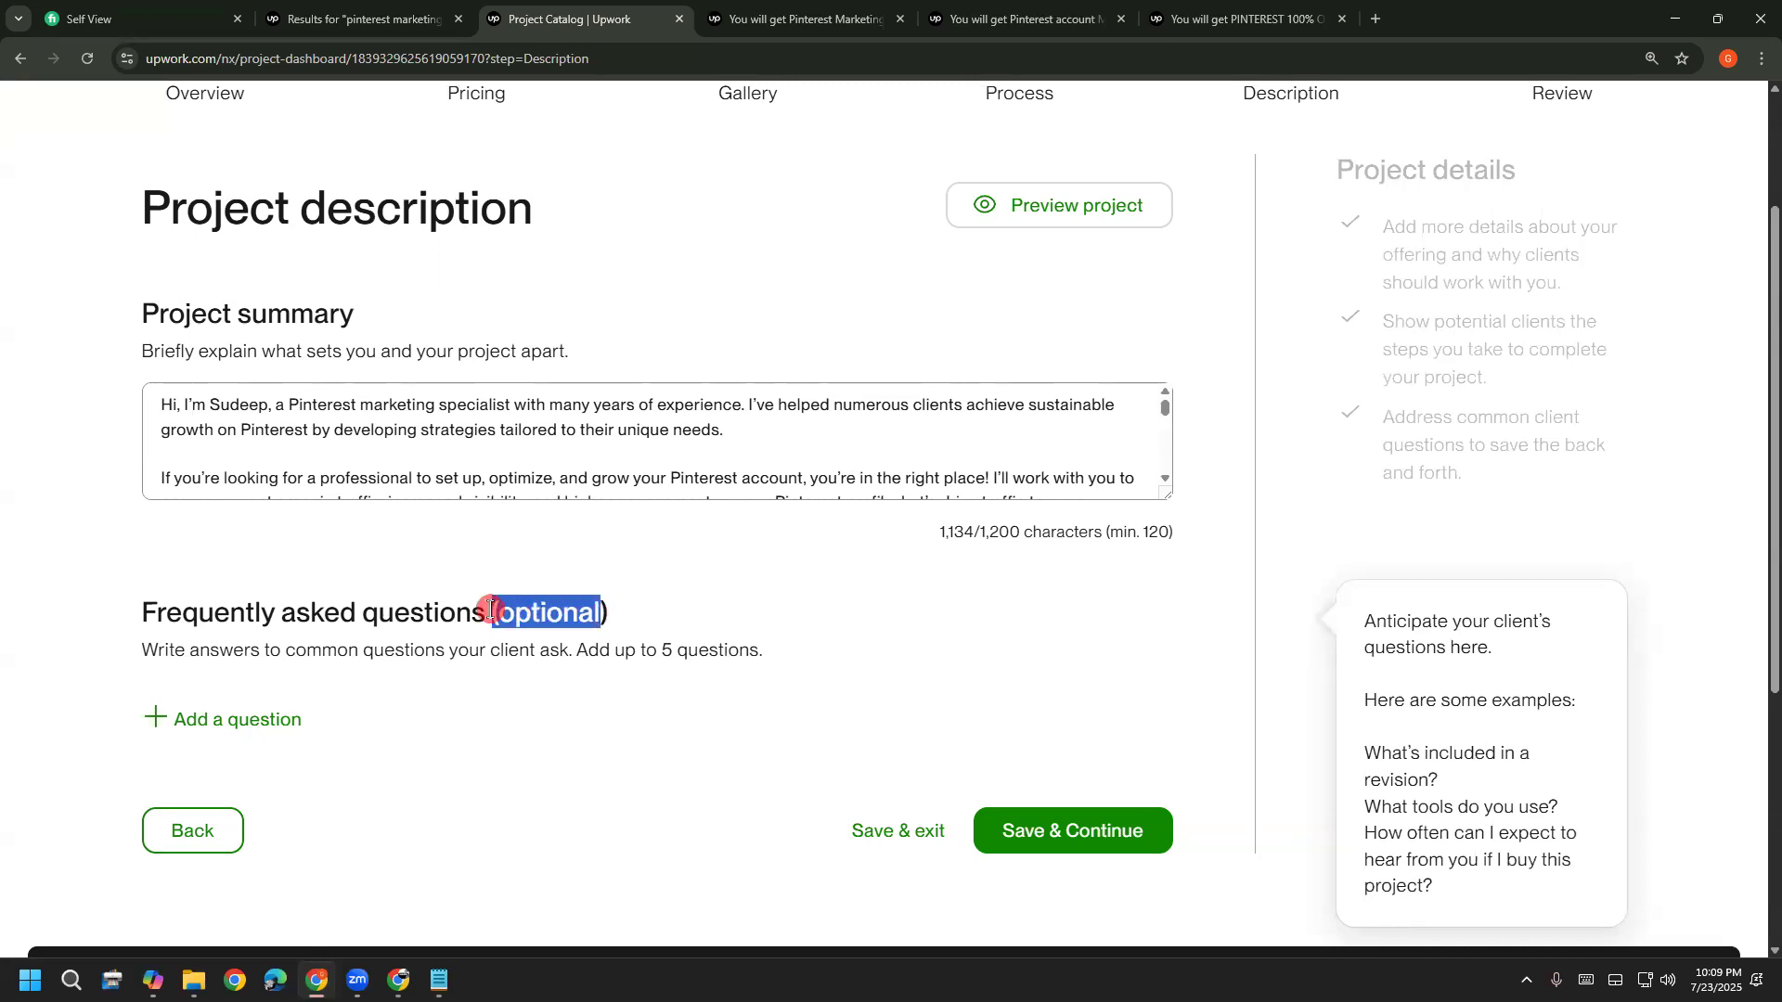
{"action": "left_click", "coordinate": [522, 661]}
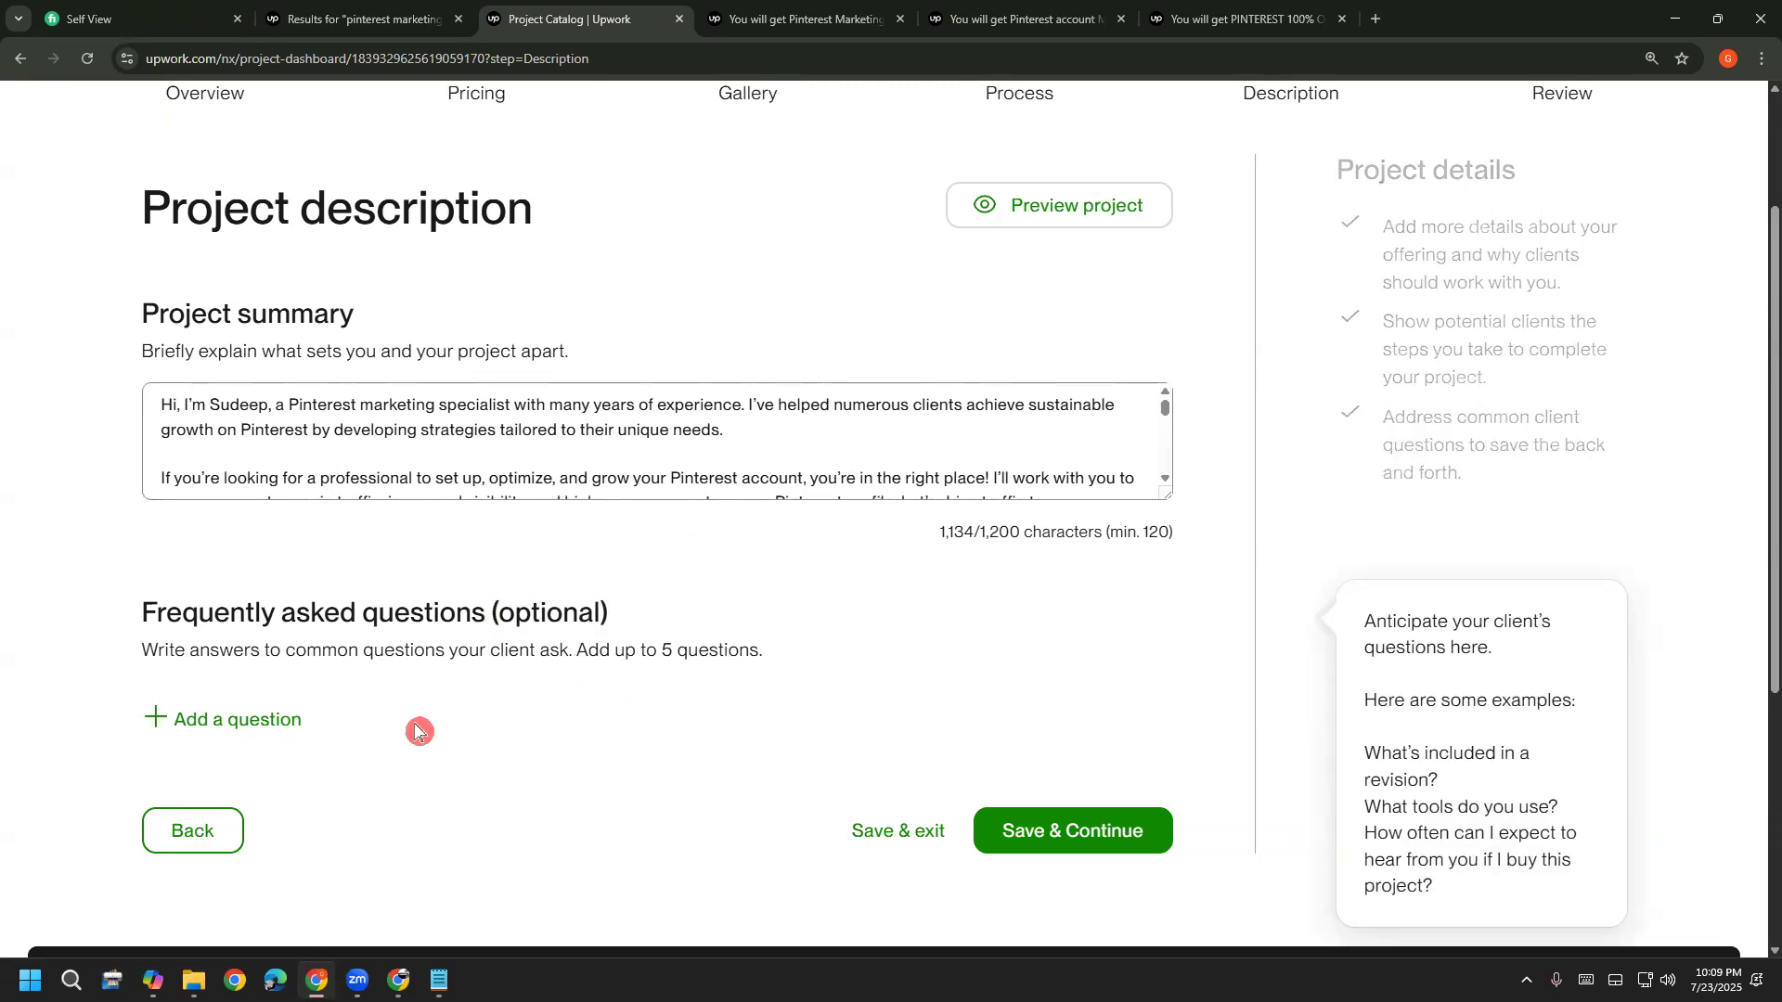
Save the project description without adding any questions, and continue to the review stage
{"action": "scroll", "coordinate": [427, 729], "scroll_direction": "up", "scroll_amount": 2}
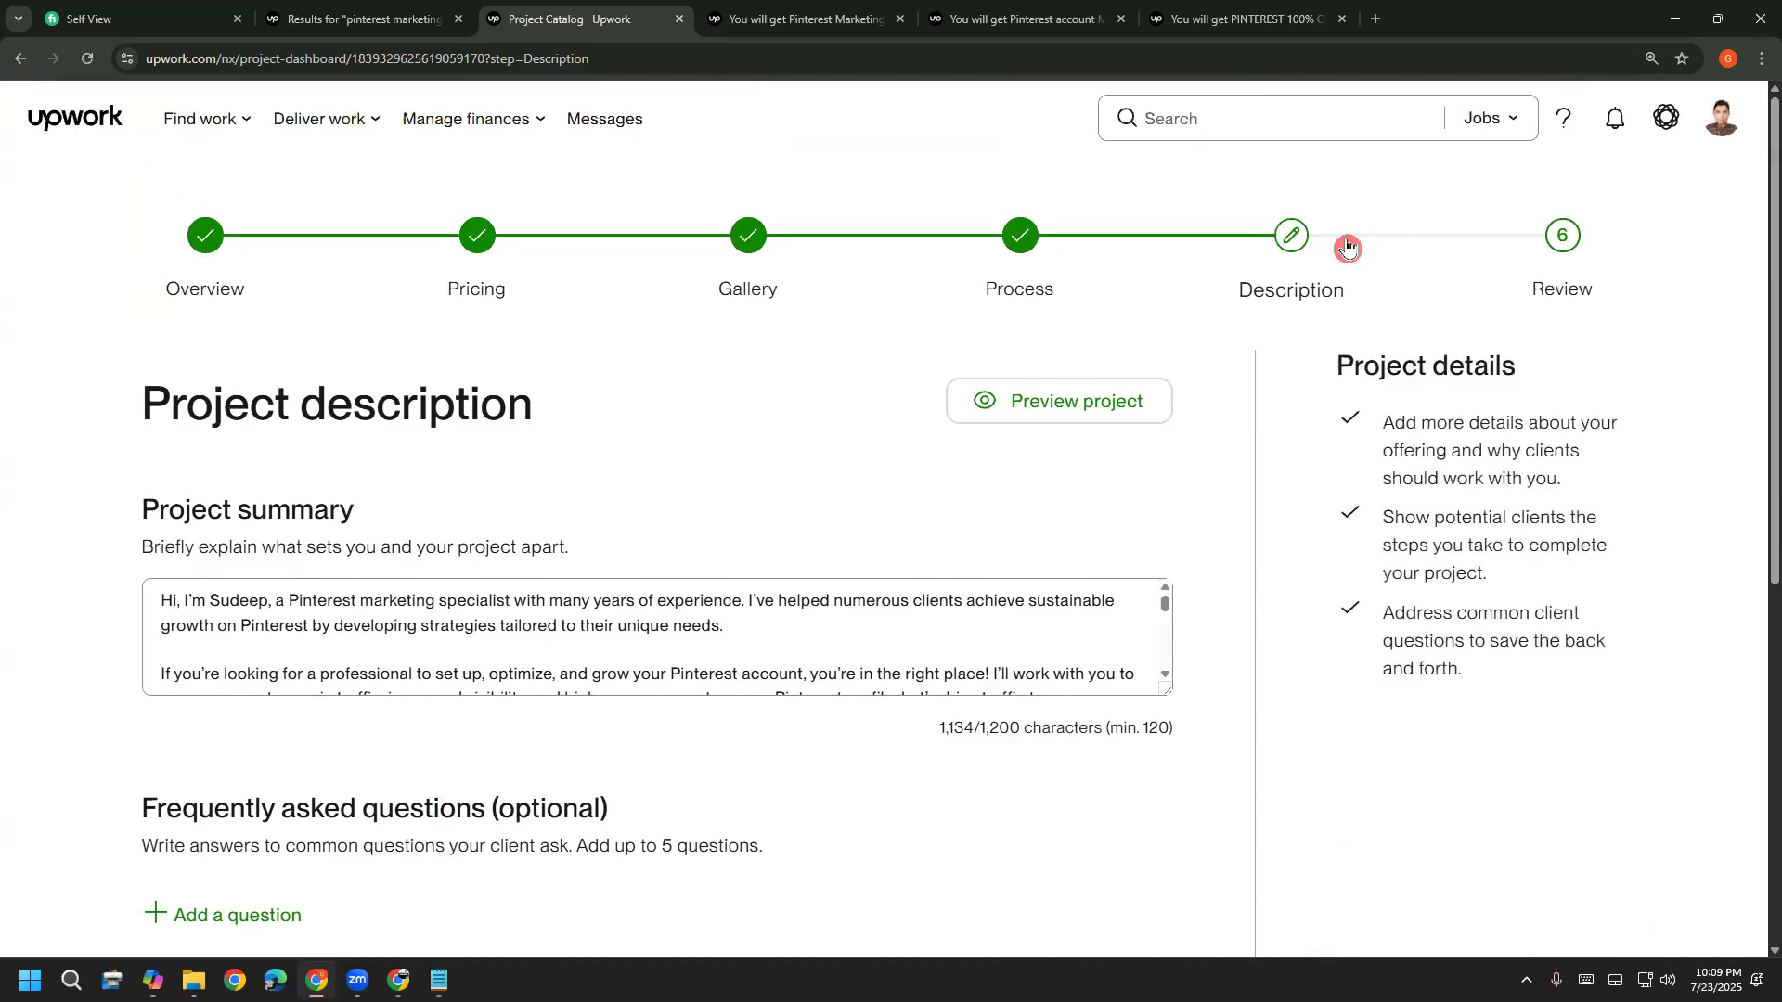
{"action": "scroll", "coordinate": [1154, 632], "scroll_direction": "down", "scroll_amount": 5}
{"action": "scroll", "coordinate": [1132, 727], "scroll_direction": "down", "scroll_amount": 5}
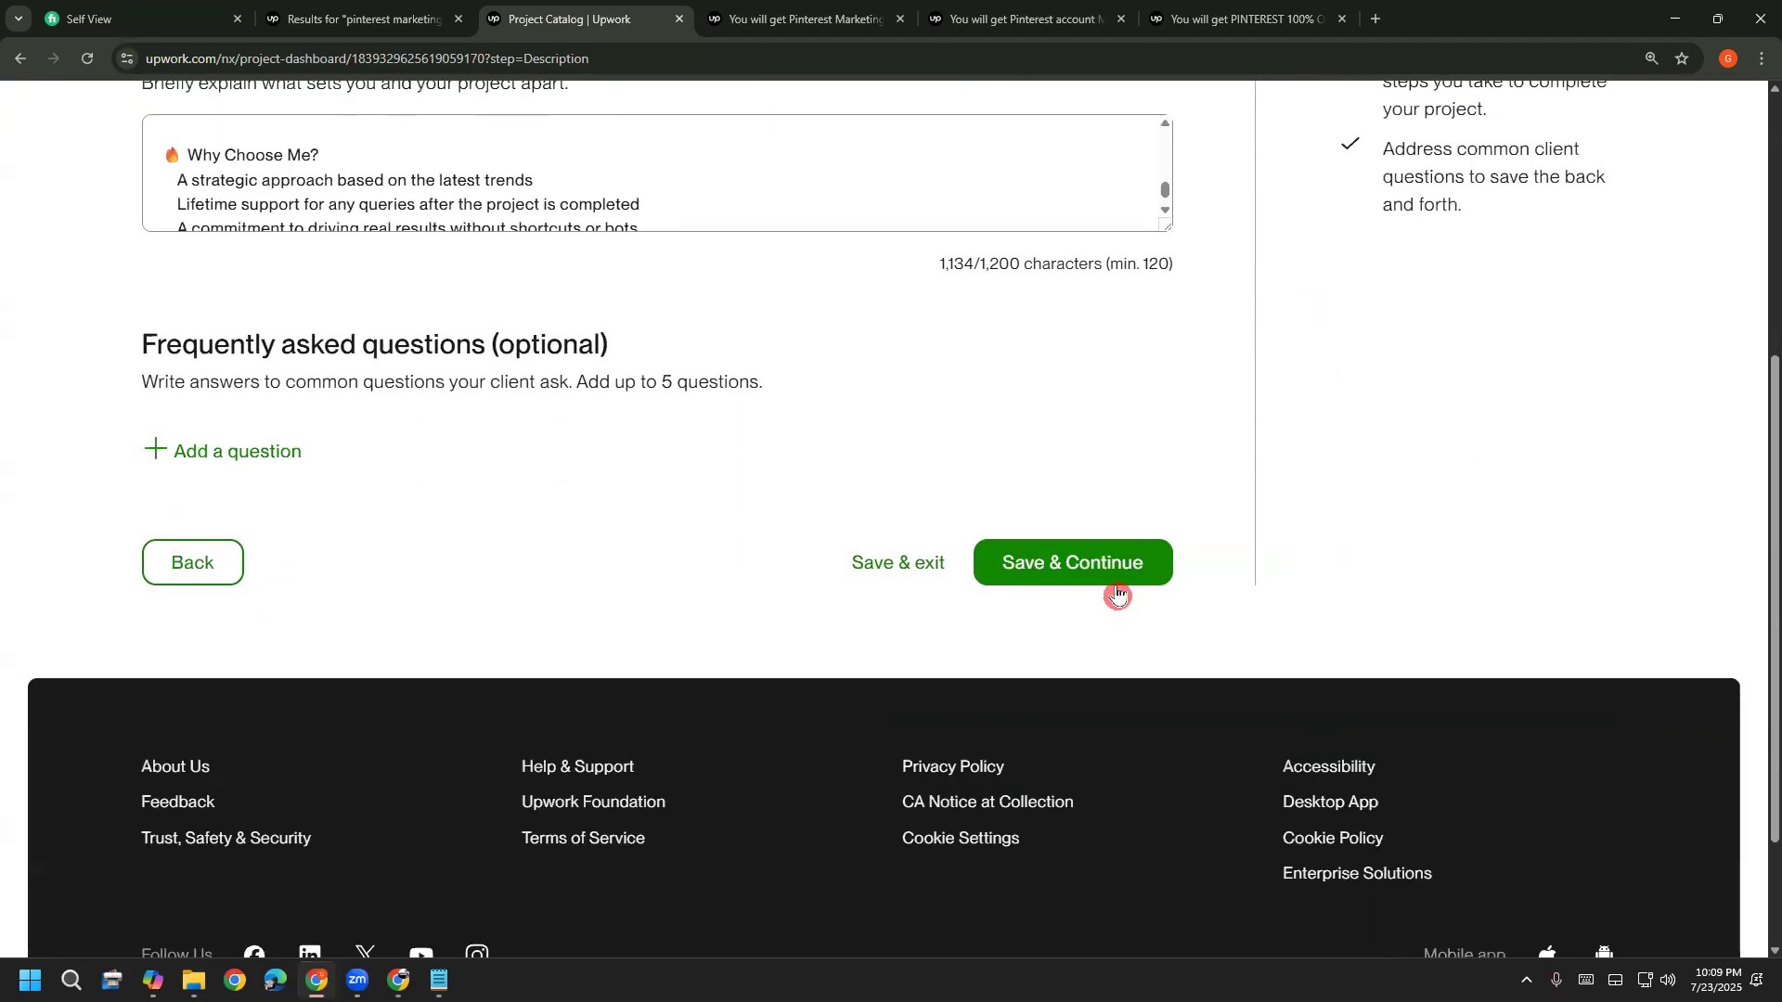
{"action": "left_click", "coordinate": [1108, 577]}
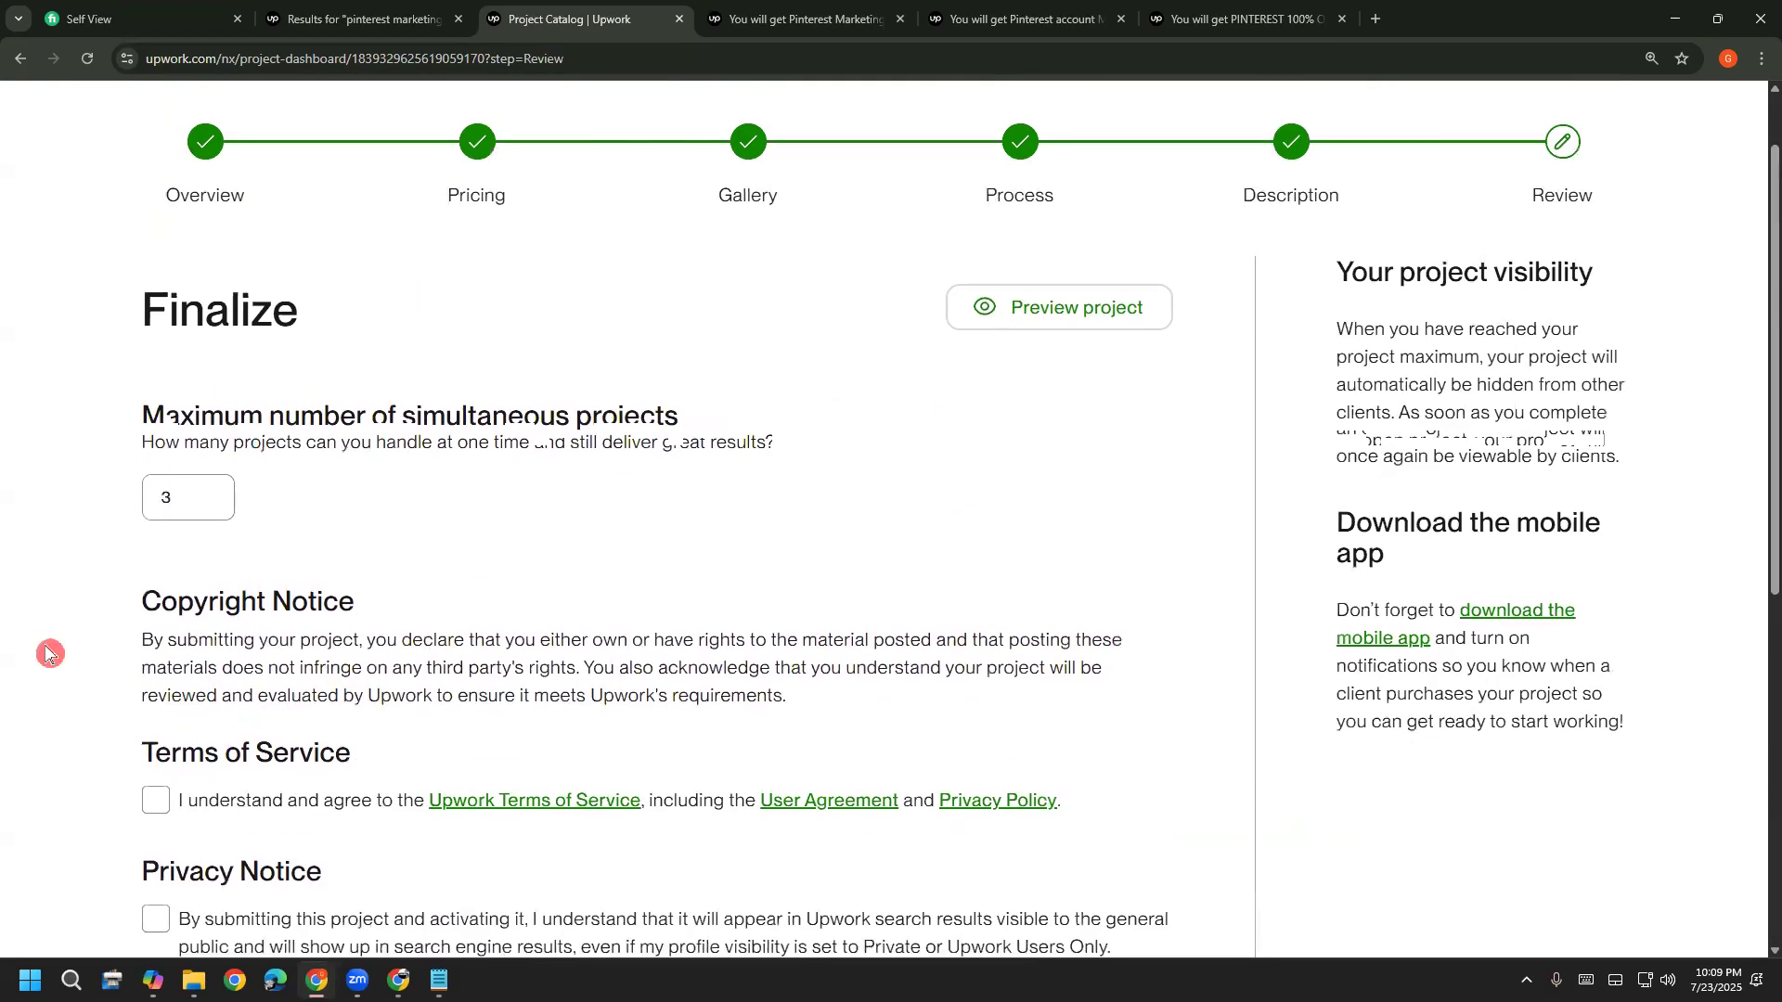
Accept both the Terms of Service and the Privacy Notice on the Finalize page
{"action": "scroll", "coordinate": [67, 641], "scroll_direction": "down", "scroll_amount": 4}
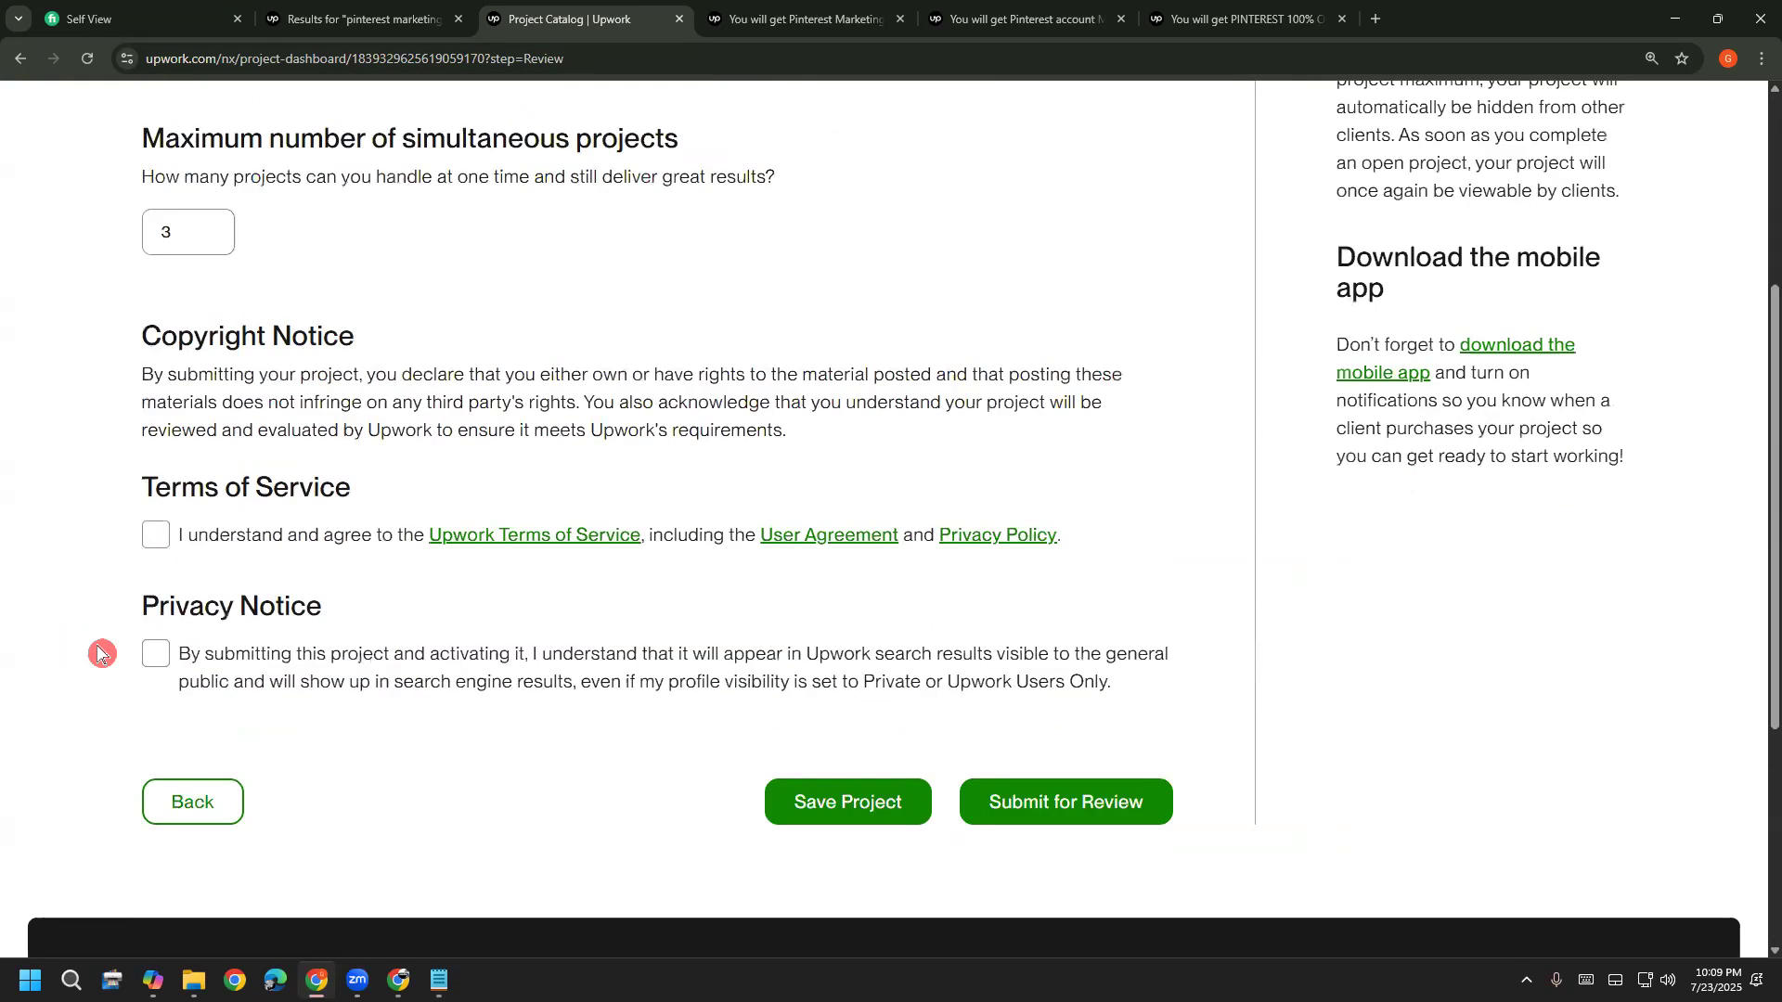
{"action": "scroll", "coordinate": [502, 858], "scroll_direction": "up", "scroll_amount": 1}
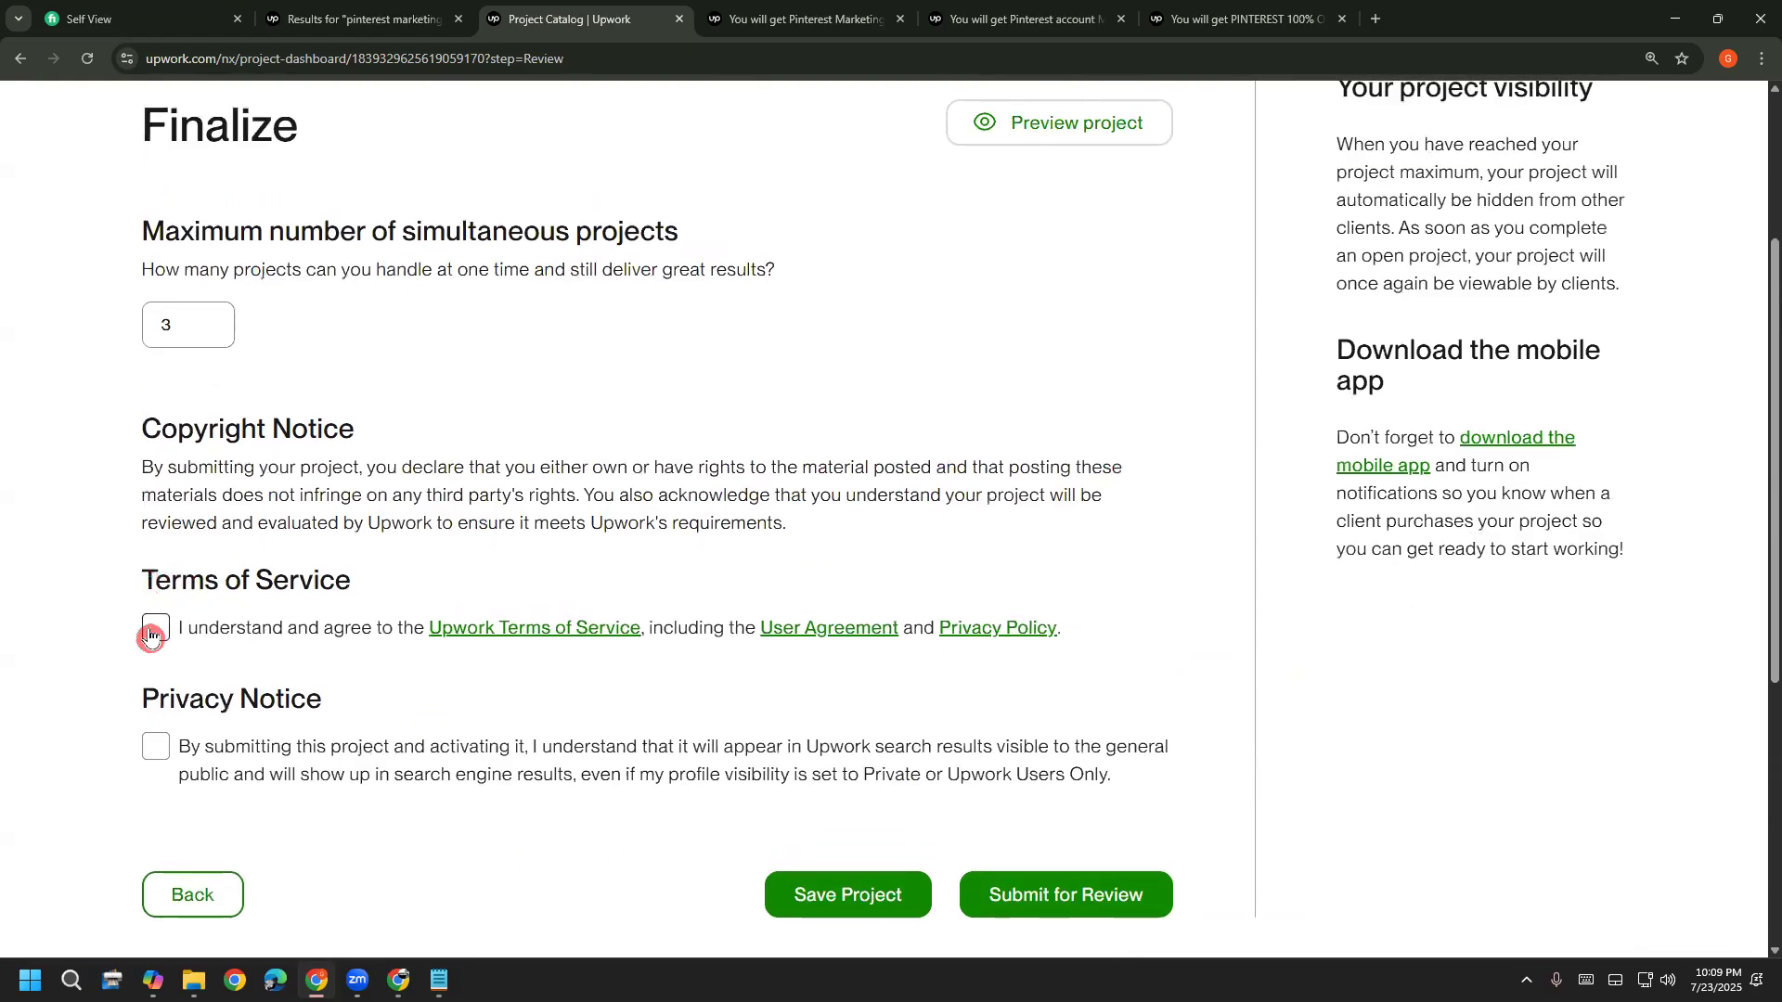
{"action": "left_click", "coordinate": [156, 759]}
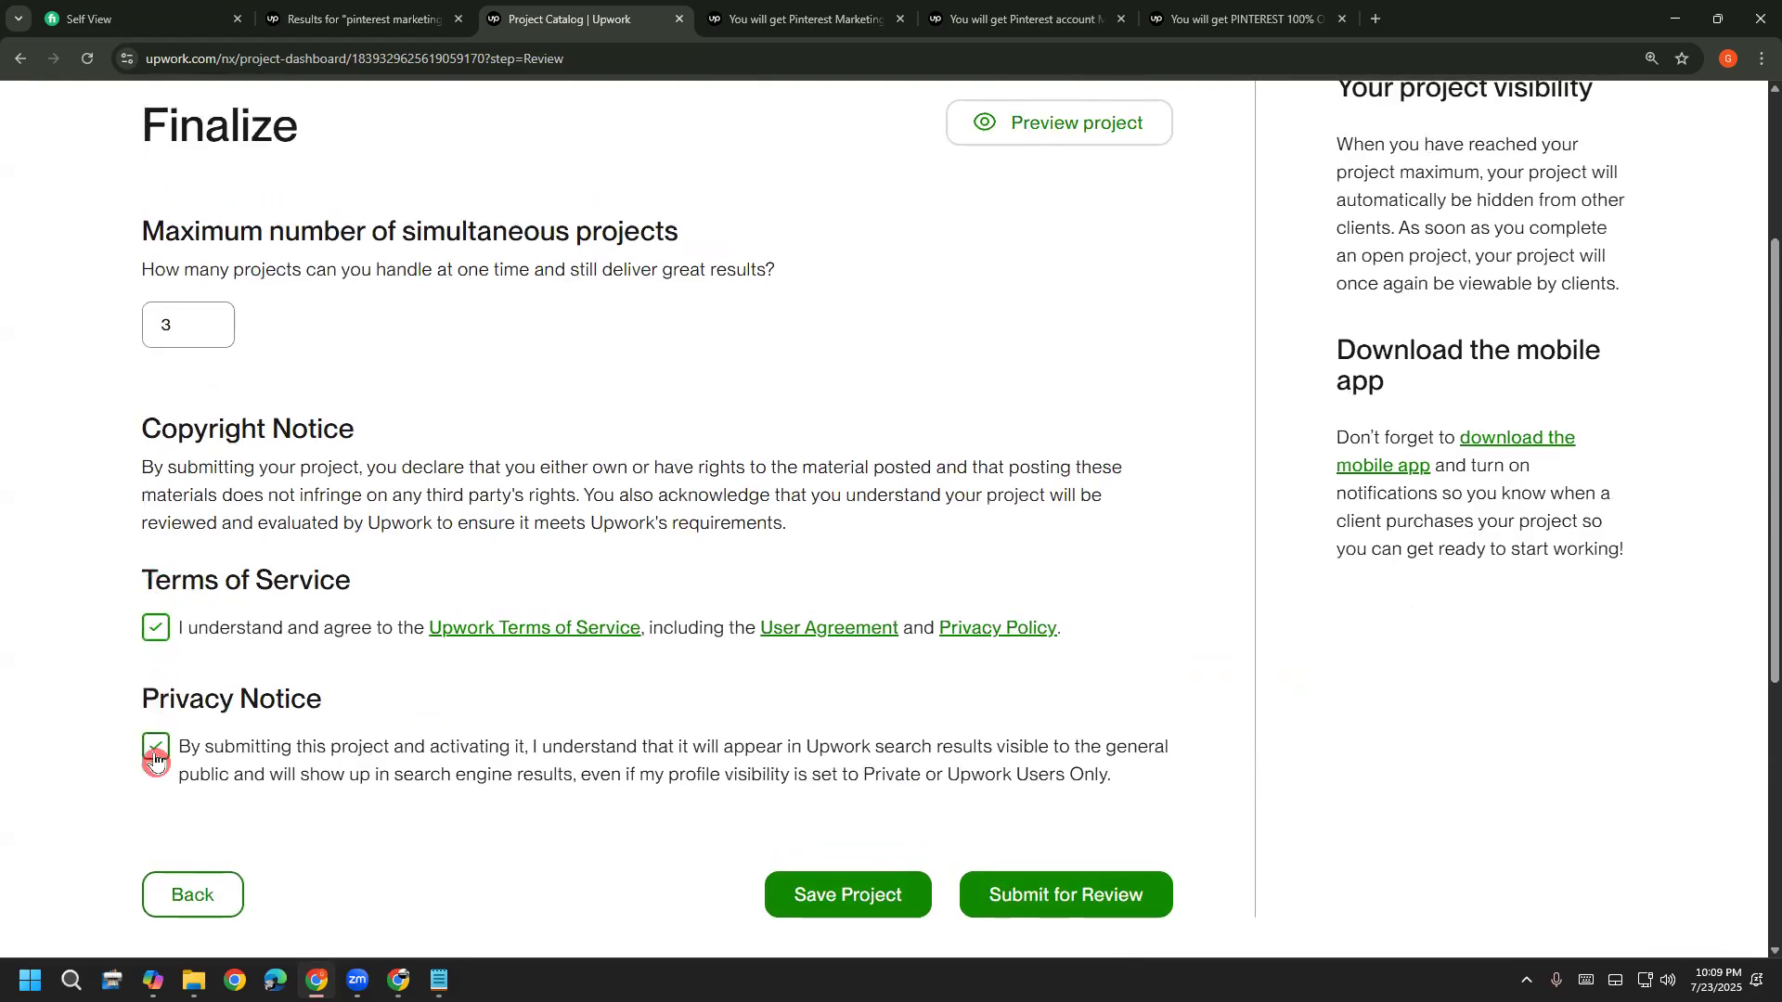
Leave the Finalize page and go back to the project overview stage
{"action": "scroll", "coordinate": [156, 759], "scroll_direction": "up", "scroll_amount": 3}
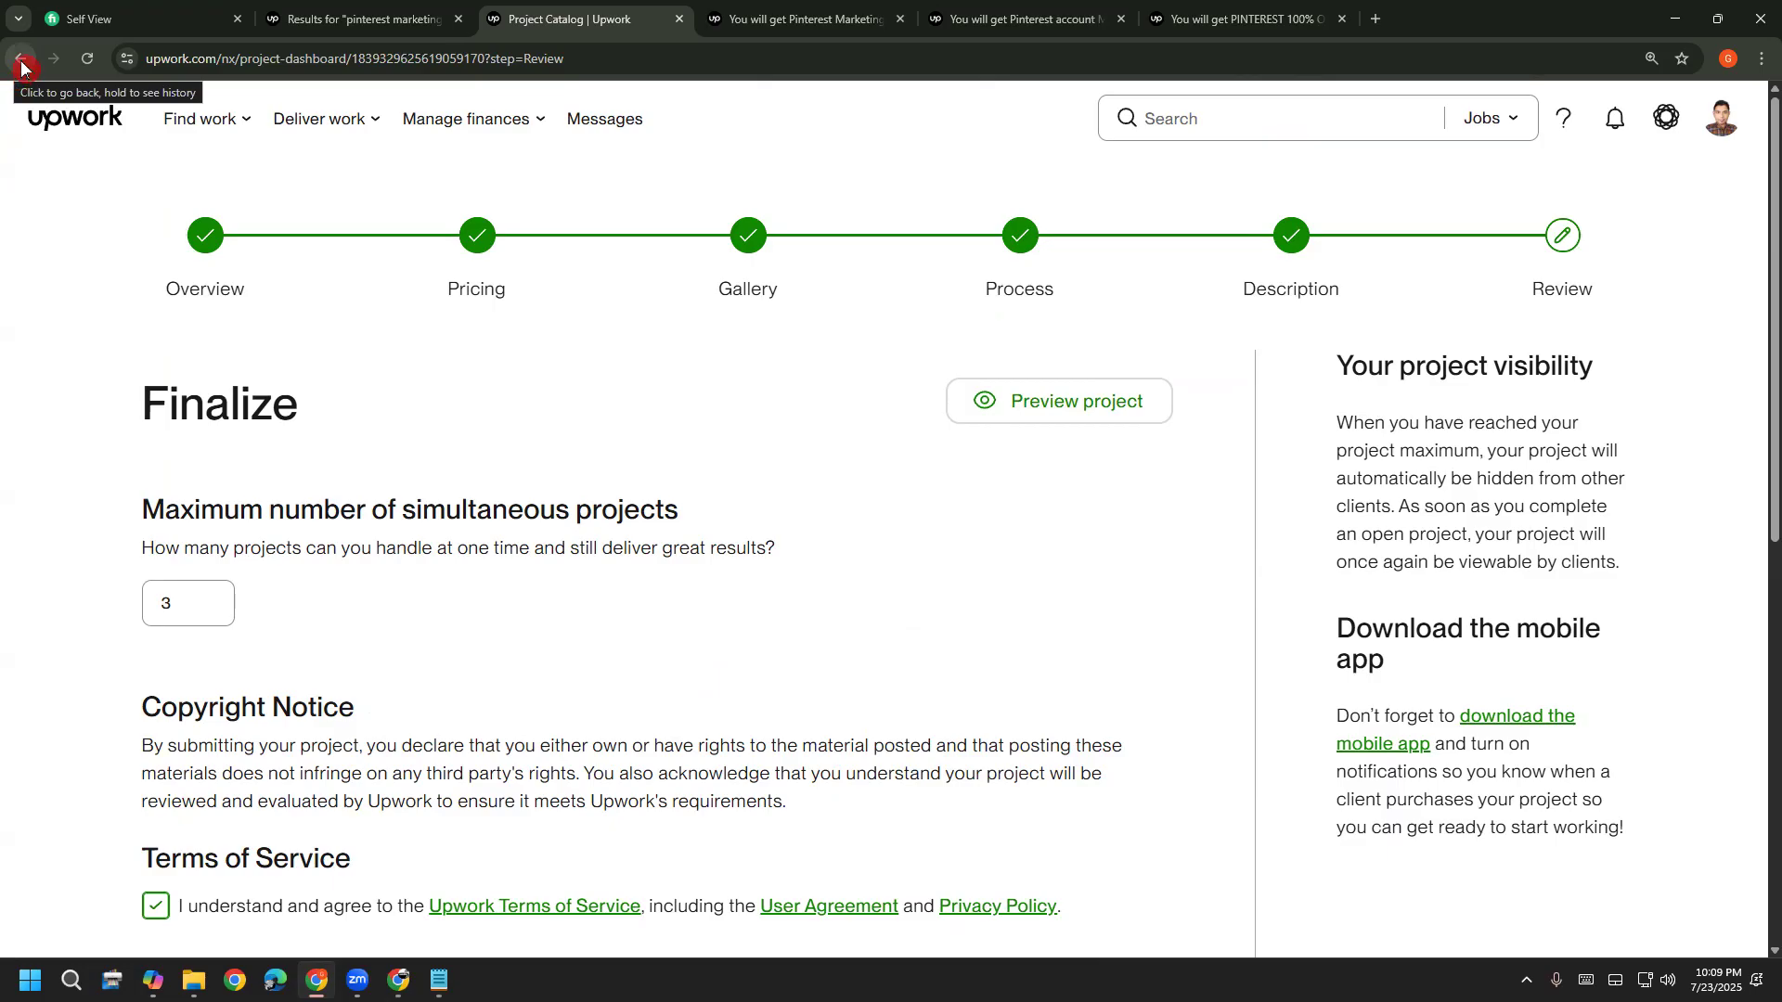
{"action": "mouse_move", "coordinate": [325, 139]}
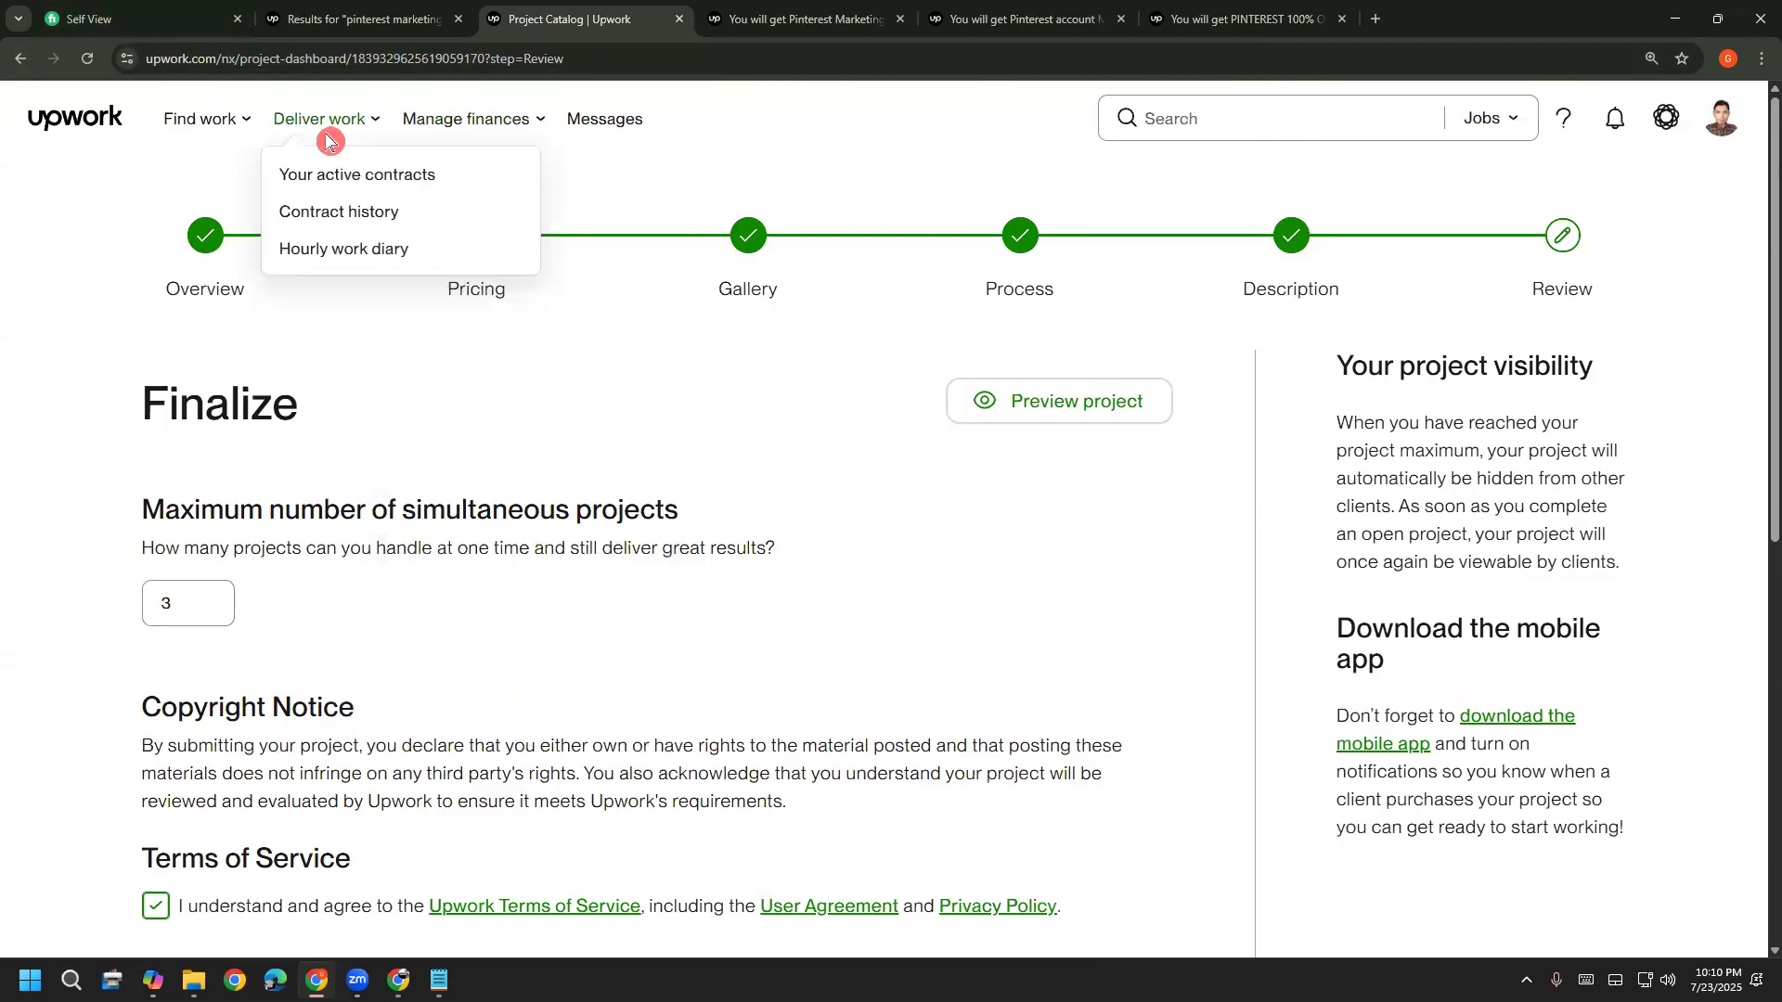
{"action": "left_click", "coordinate": [195, 270]}
{"action": "left_click", "coordinate": [18, 60]}
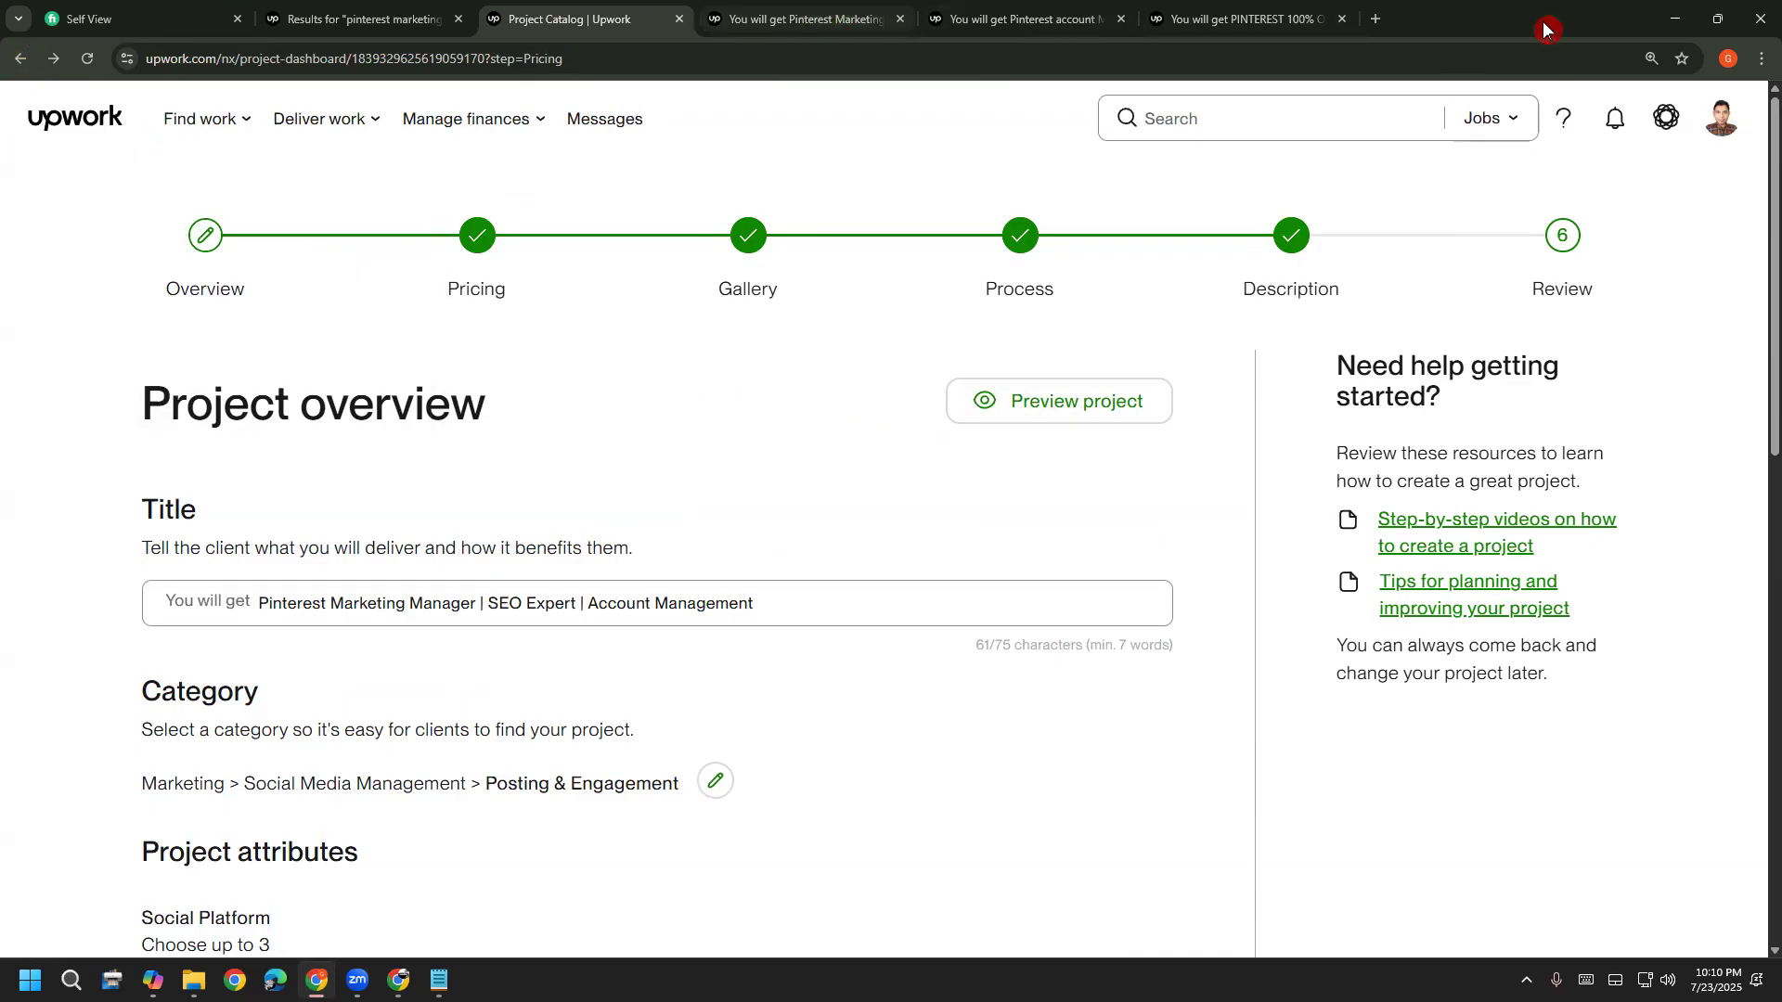
Open the freelancer profile and go to the project management page from its project catalog section
{"action": "left_click", "coordinate": [1721, 118]}
{"action": "left_click", "coordinate": [1506, 304]}
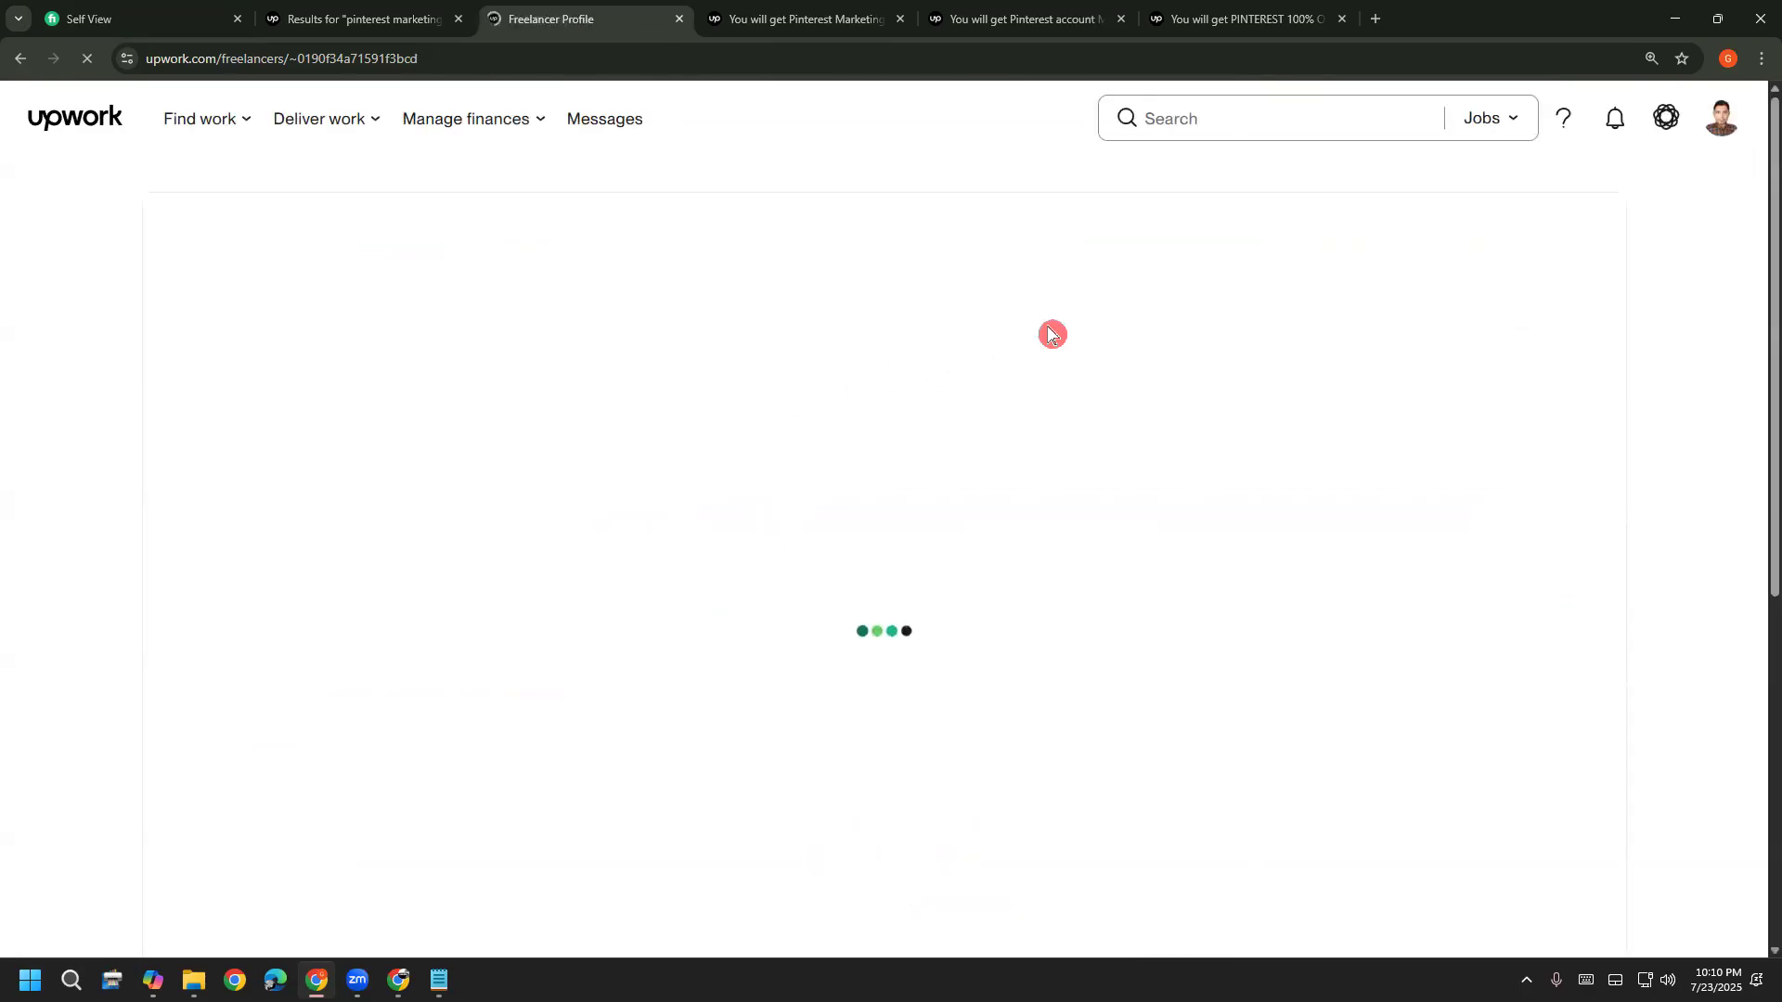
{"action": "scroll", "coordinate": [1216, 622], "scroll_direction": "down", "scroll_amount": 10}
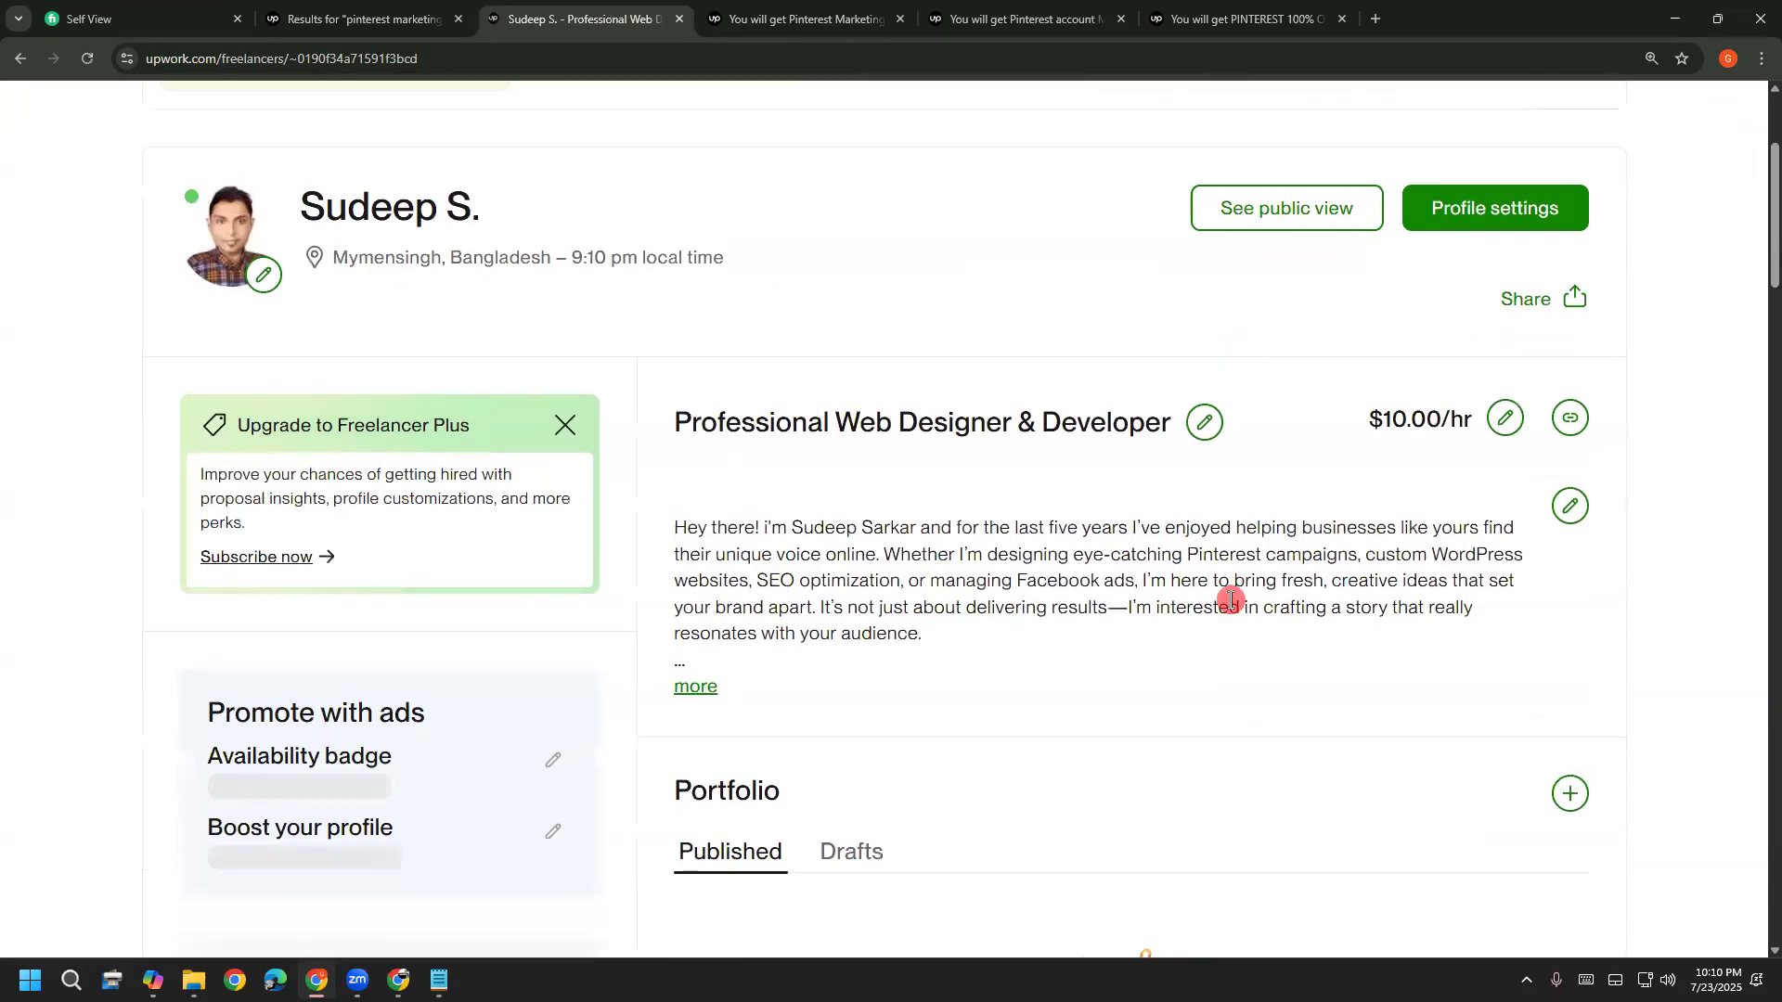
{"action": "scroll", "coordinate": [1208, 630], "scroll_direction": "down", "scroll_amount": 3}
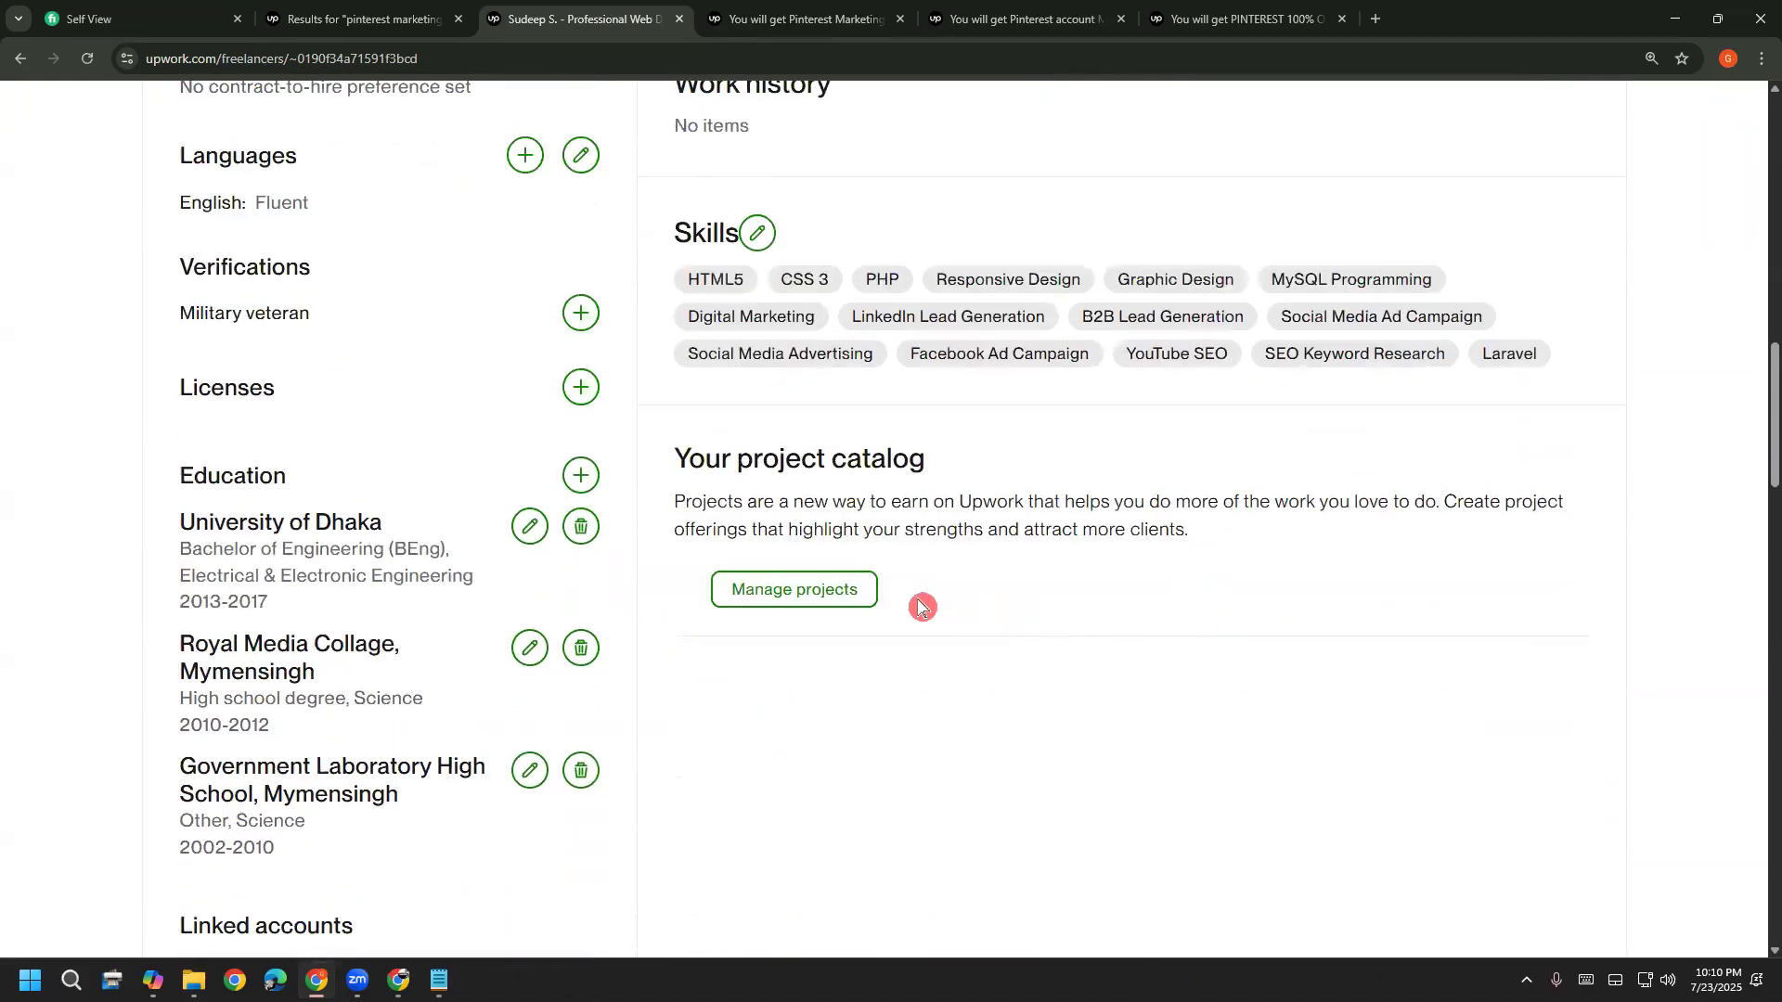
{"action": "left_click", "coordinate": [835, 588]}
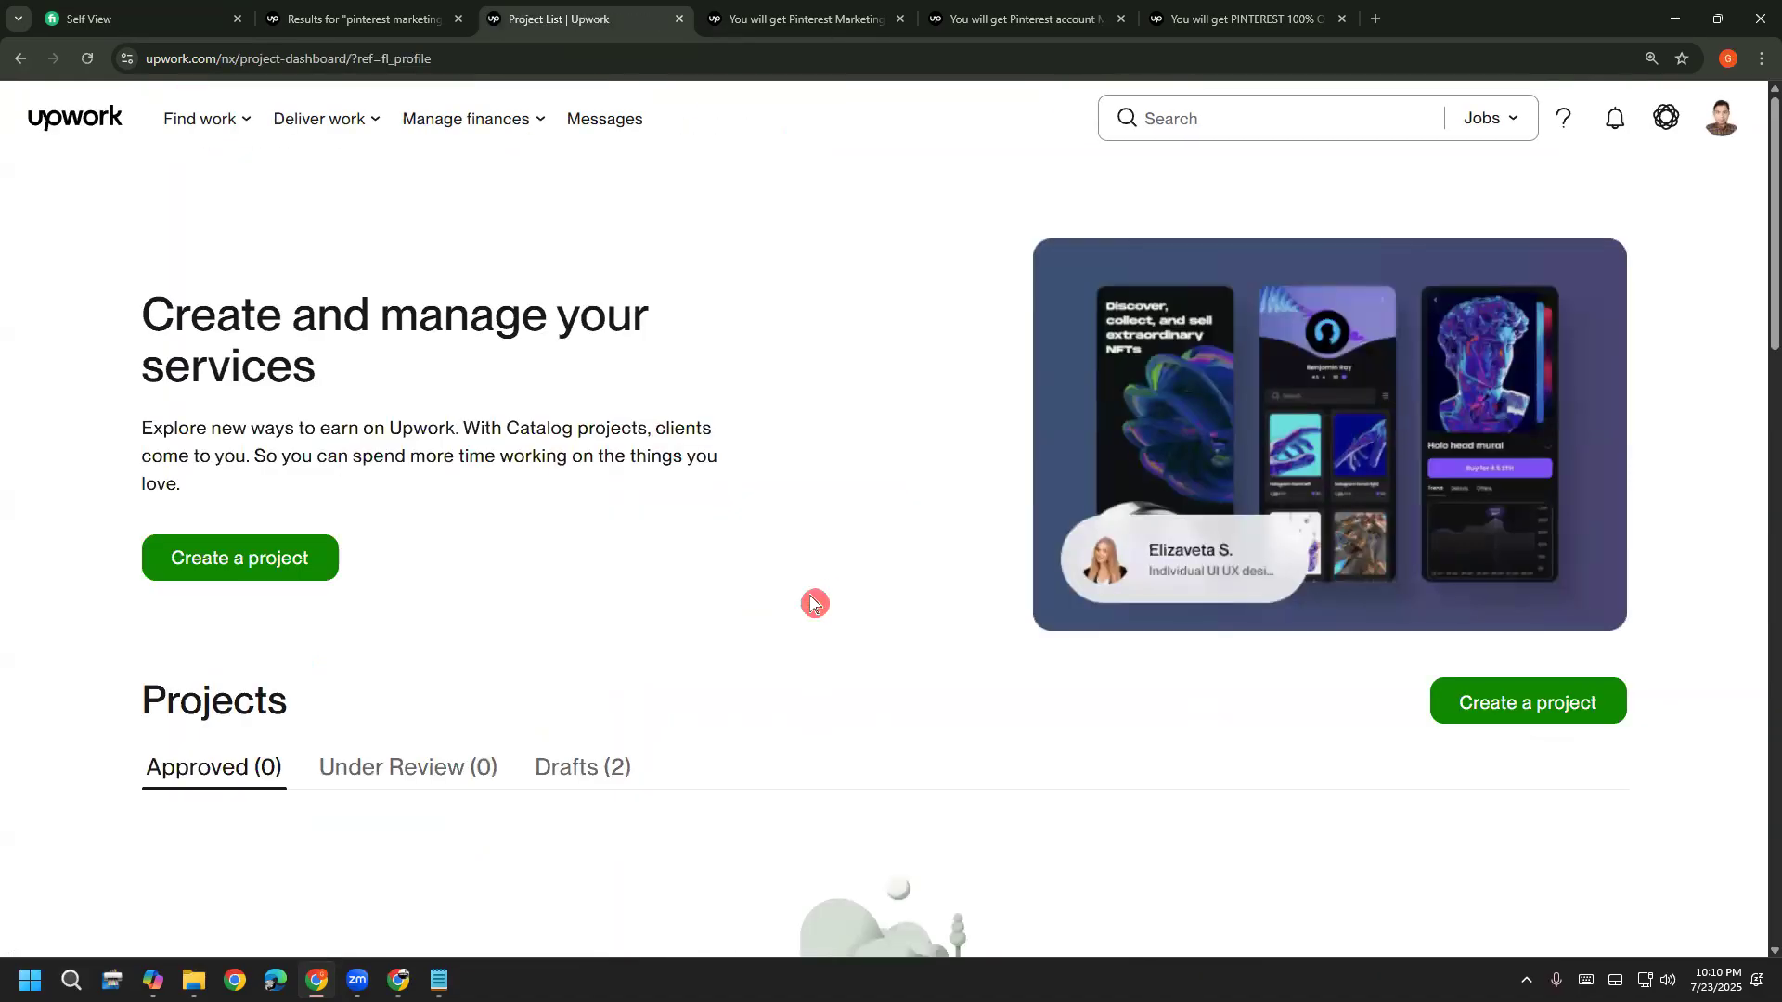
Show the draft projects and open the targeted B2B lead generation draft for editing
{"action": "scroll", "coordinate": [816, 601], "scroll_direction": "down", "scroll_amount": 2}
{"action": "left_click", "coordinate": [595, 602]}
{"action": "scroll", "coordinate": [506, 650], "scroll_direction": "down", "scroll_amount": 2}
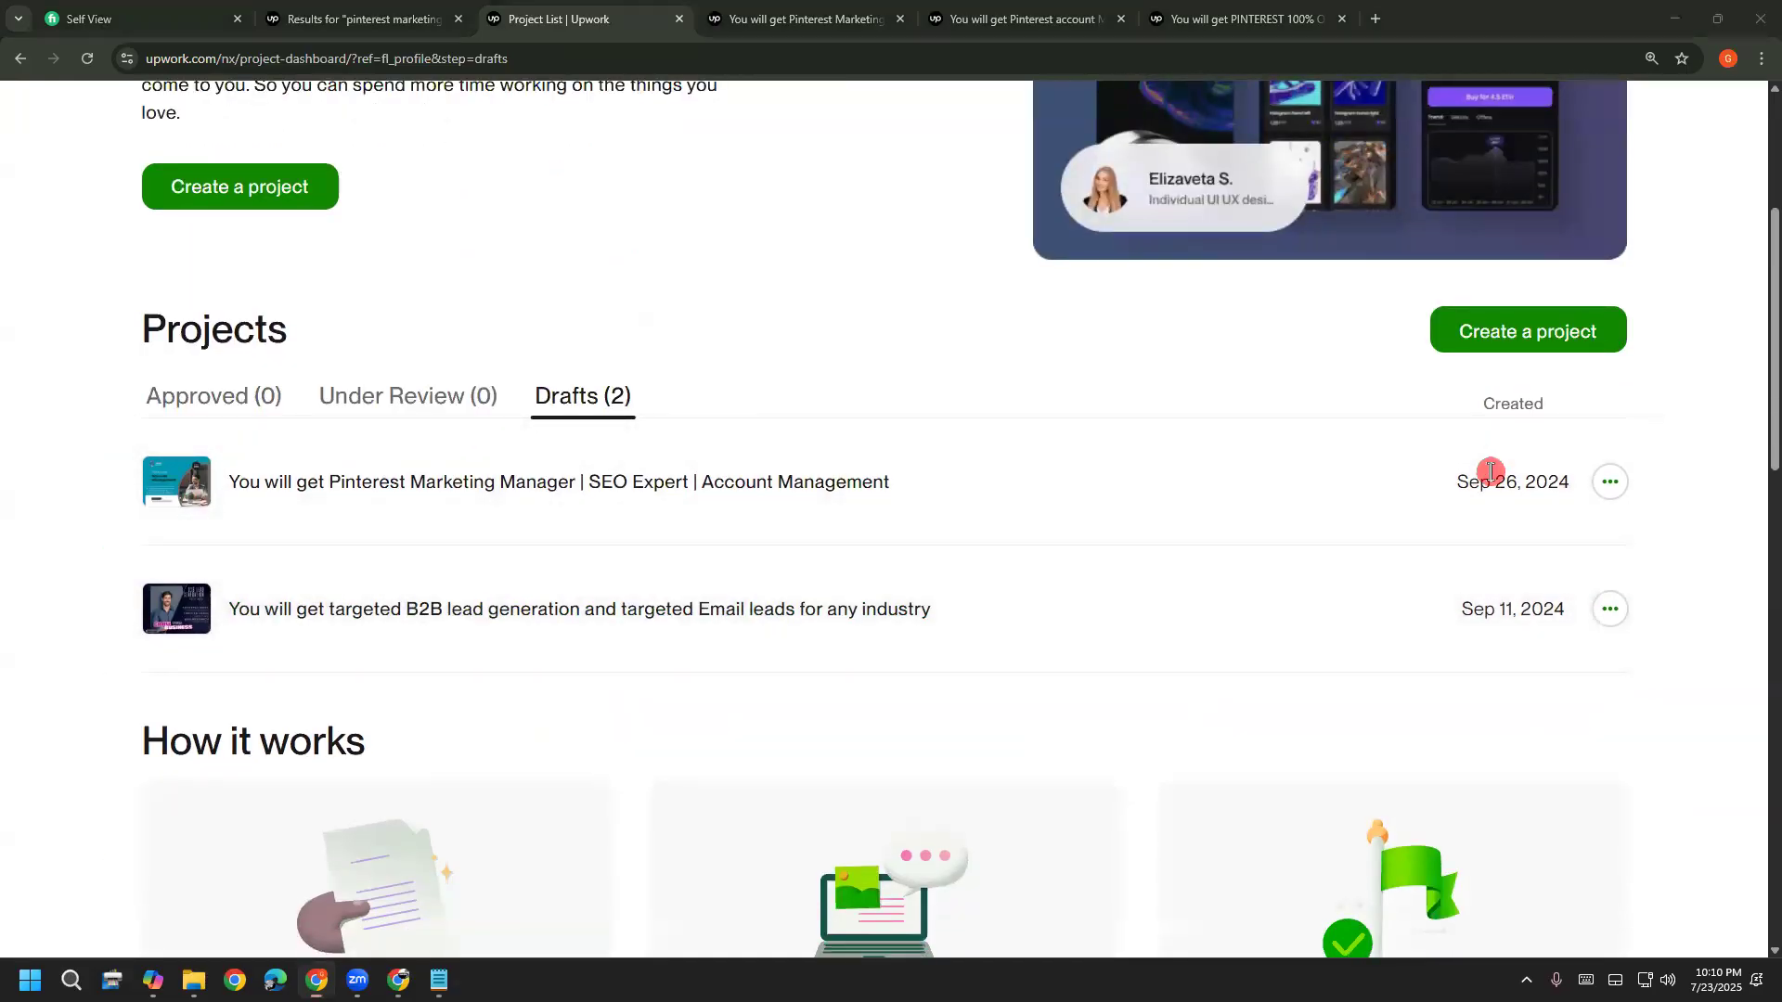
{"action": "left_click", "coordinate": [1610, 609]}
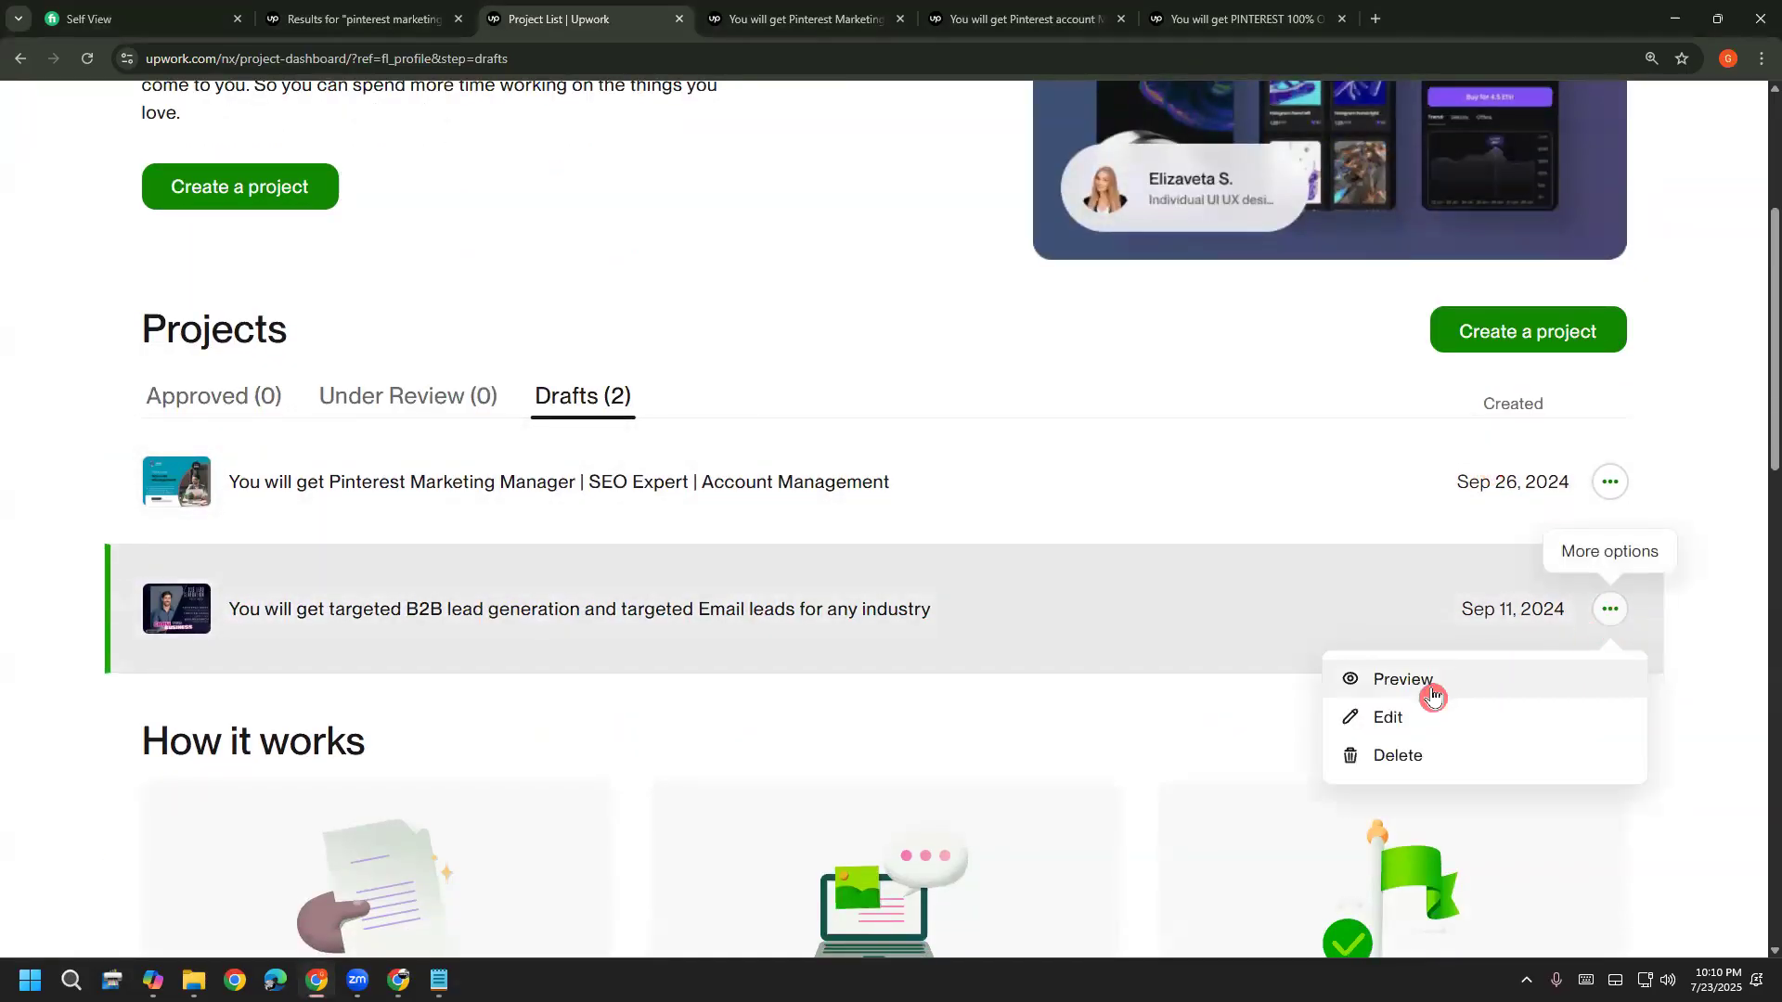
{"action": "left_click", "coordinate": [1395, 716]}
Review the draft's title, category, industry attributes and search tags, and save to continue to the pricing stage
{"action": "scroll", "coordinate": [16, 596], "scroll_direction": "down", "scroll_amount": 5}
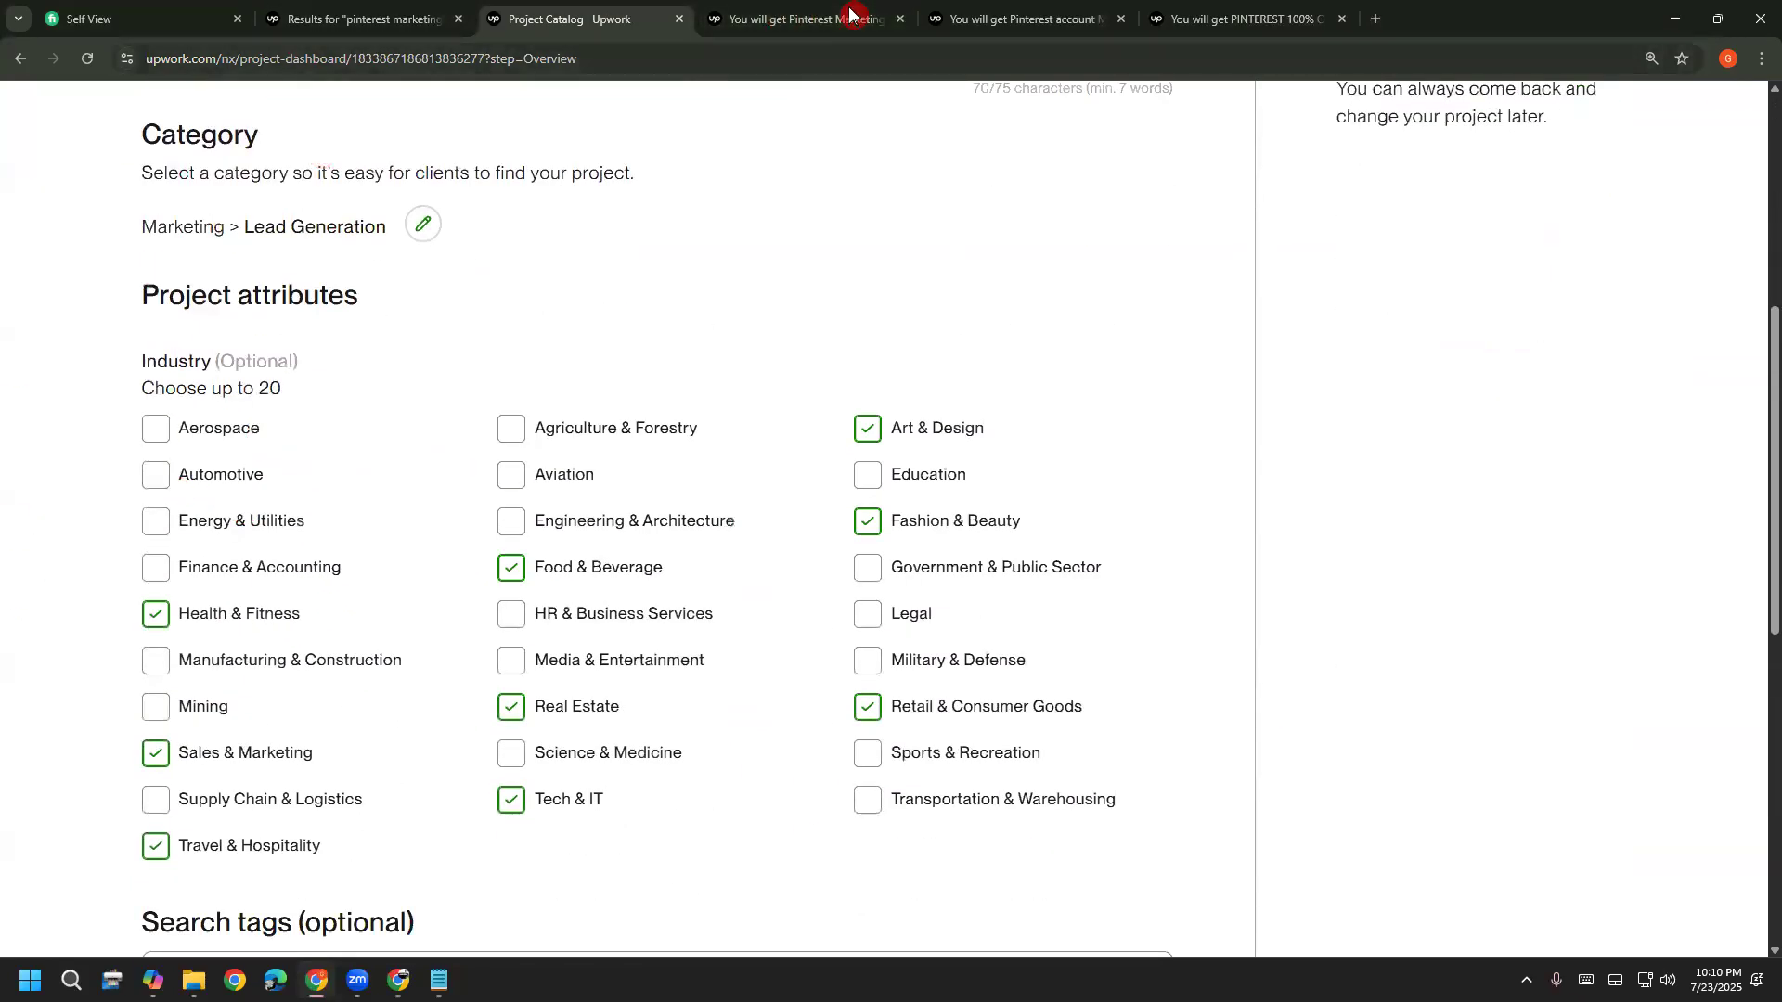
{"action": "scroll", "coordinate": [218, 269], "scroll_direction": "up", "scroll_amount": 1}
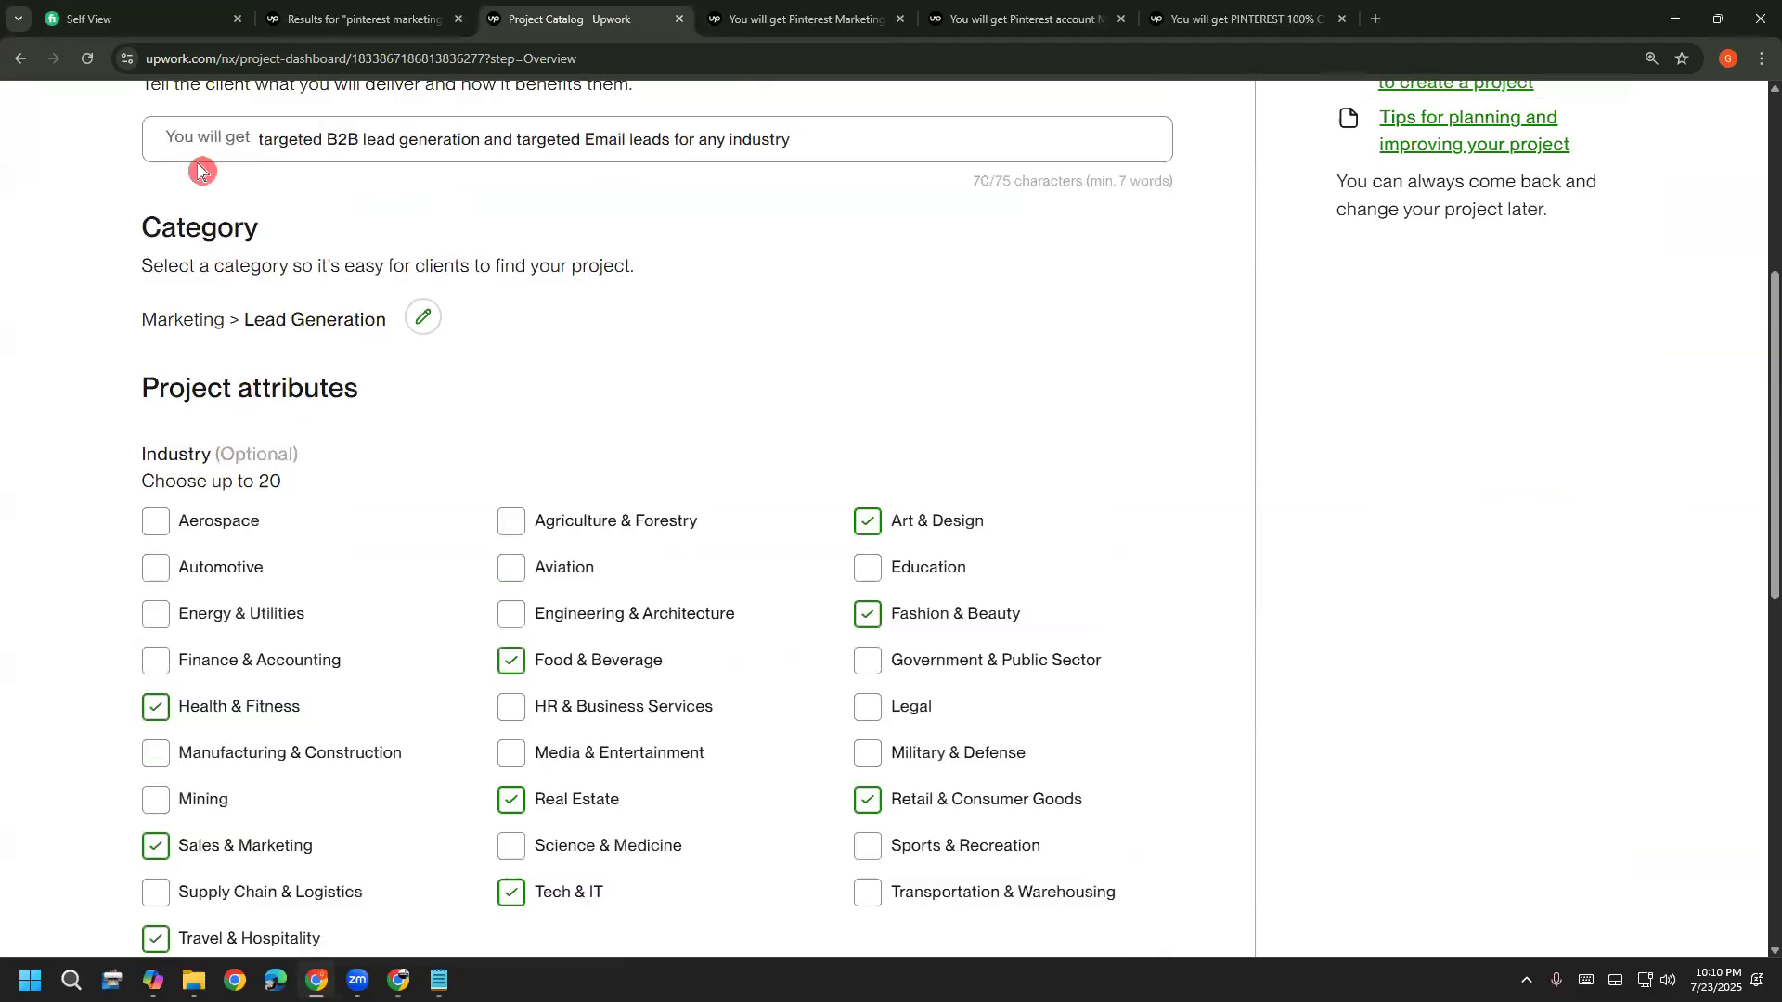
{"action": "scroll", "coordinate": [492, 452], "scroll_direction": "down", "scroll_amount": 2}
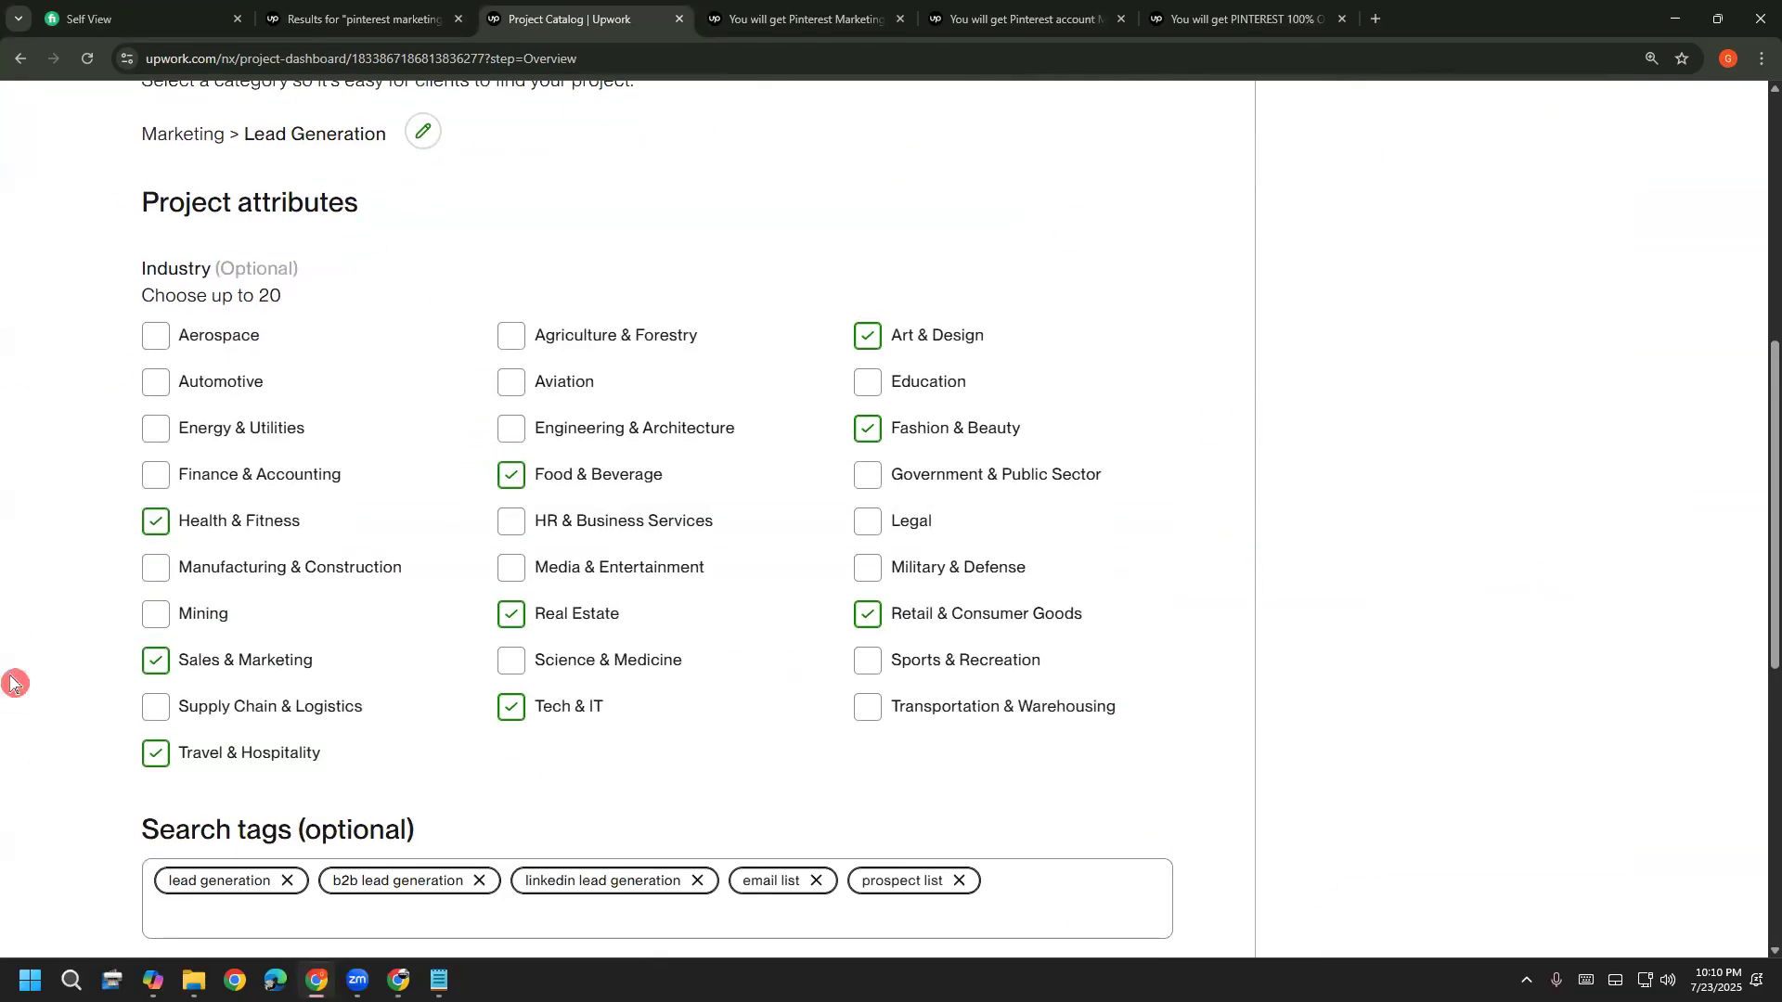
{"action": "scroll", "coordinate": [46, 742], "scroll_direction": "down", "scroll_amount": 5}
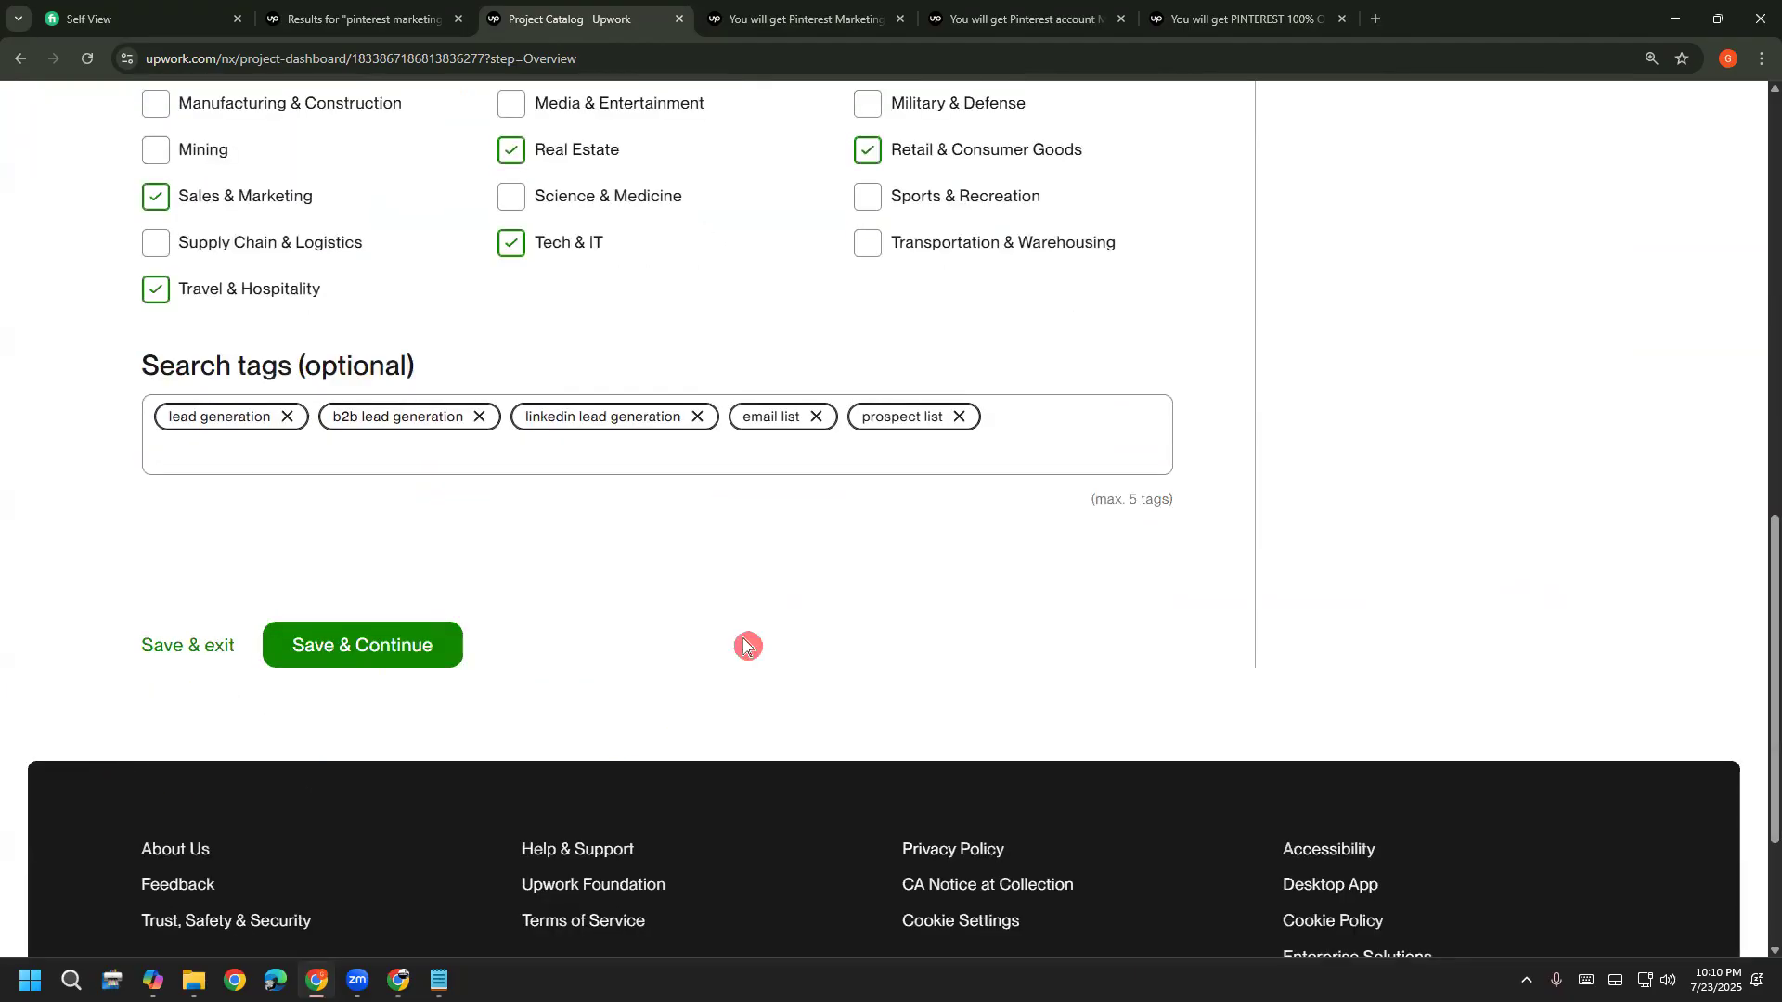
{"action": "left_click", "coordinate": [457, 642]}
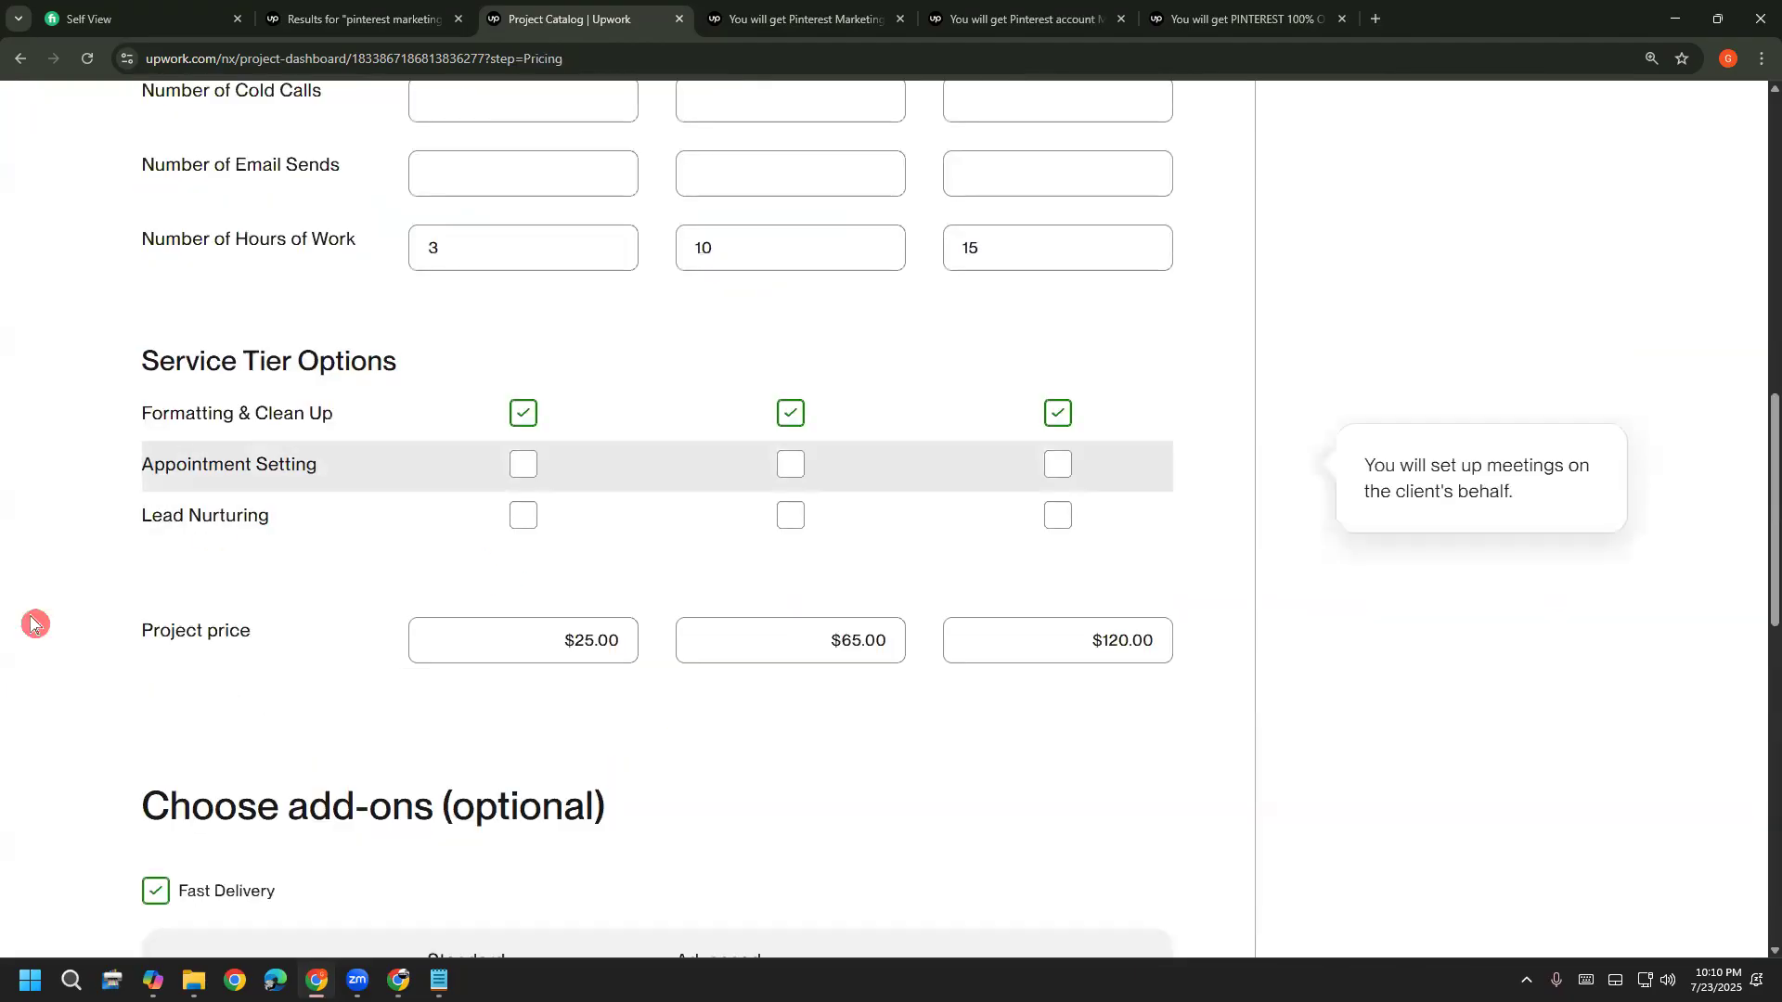
Review the draft's three pricing tiers and add-ons, and save to continue to its project gallery
{"action": "scroll", "coordinate": [11, 685], "scroll_direction": "up", "scroll_amount": 4}
{"action": "scroll", "coordinate": [11, 685], "scroll_direction": "up", "scroll_amount": 5}
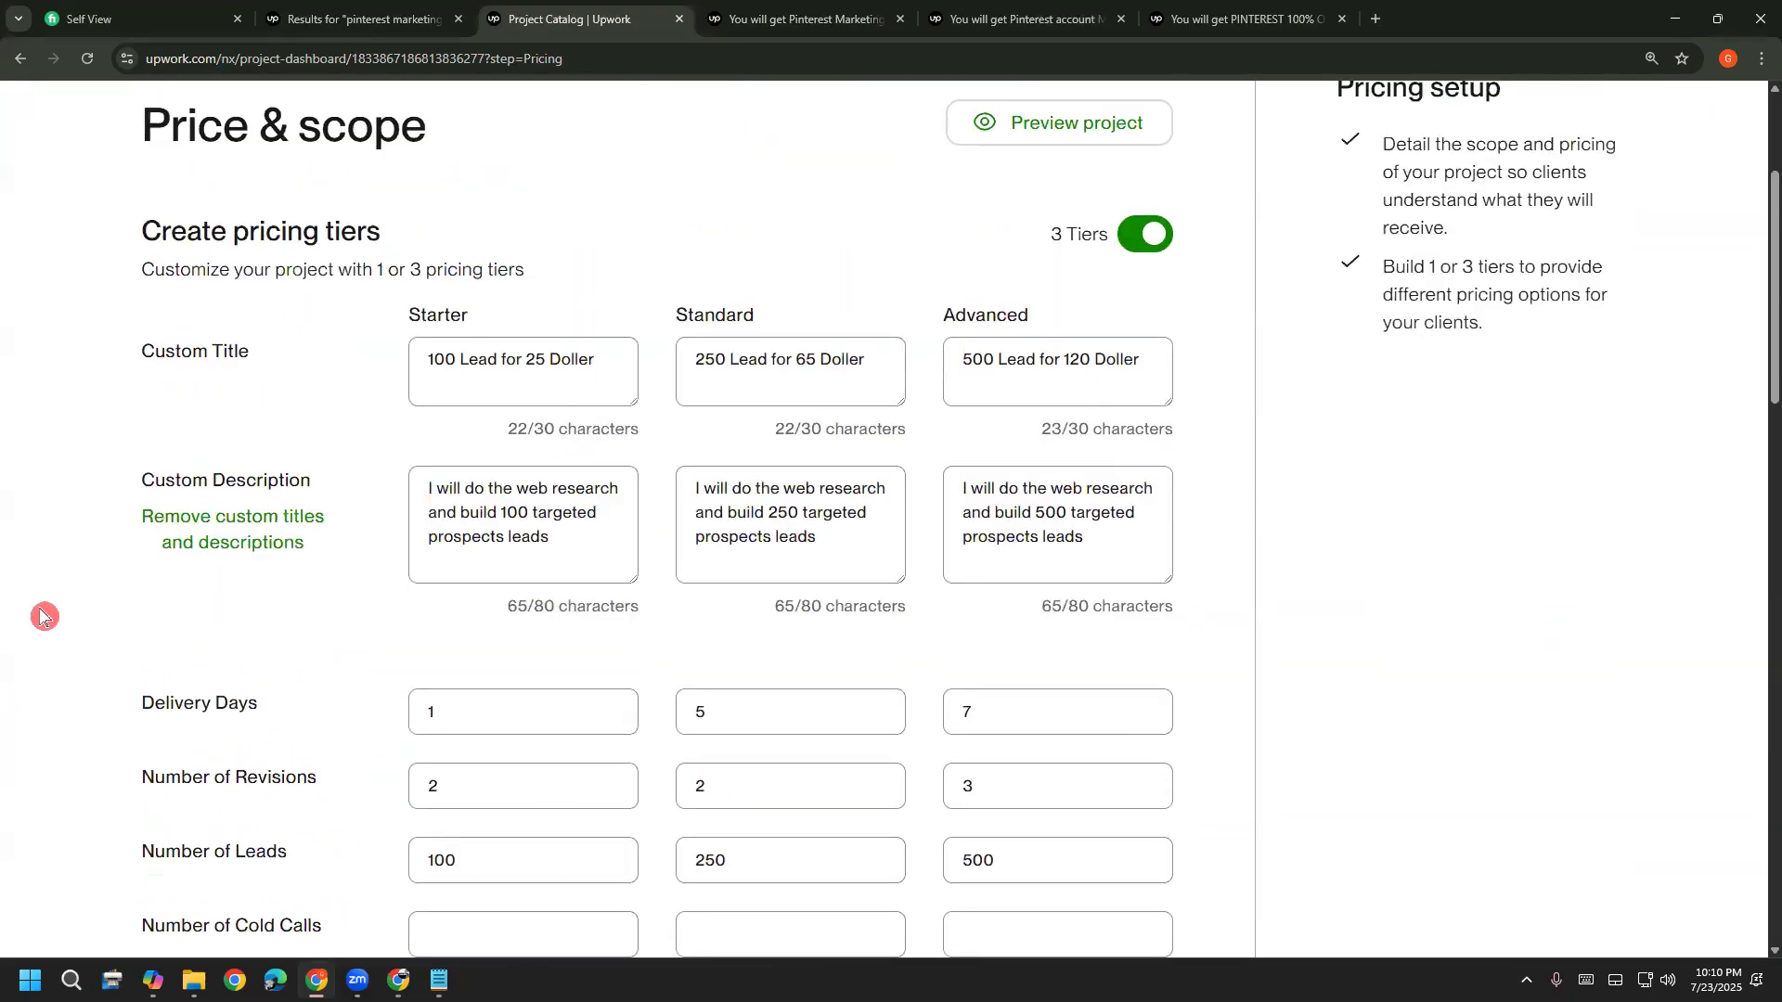
{"action": "scroll", "coordinate": [22, 527], "scroll_direction": "down", "scroll_amount": 5}
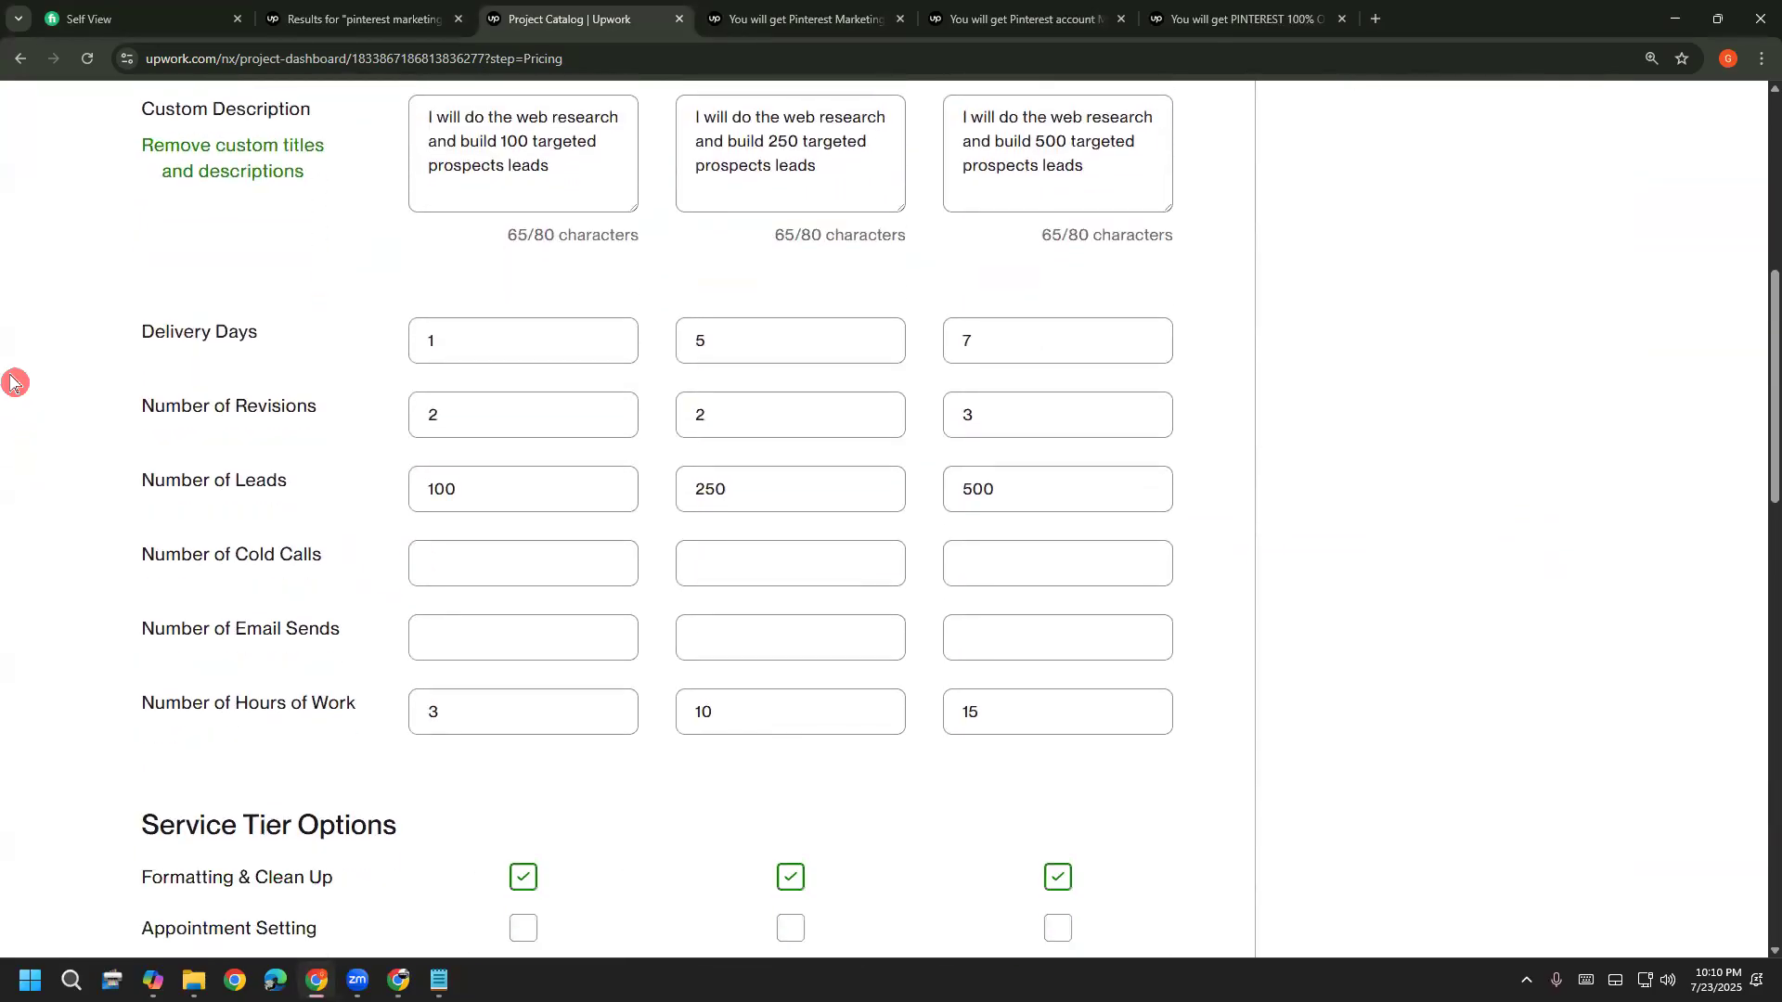
{"action": "scroll", "coordinate": [11, 267], "scroll_direction": "down", "scroll_amount": 1}
{"action": "scroll", "coordinate": [14, 353], "scroll_direction": "down", "scroll_amount": 2}
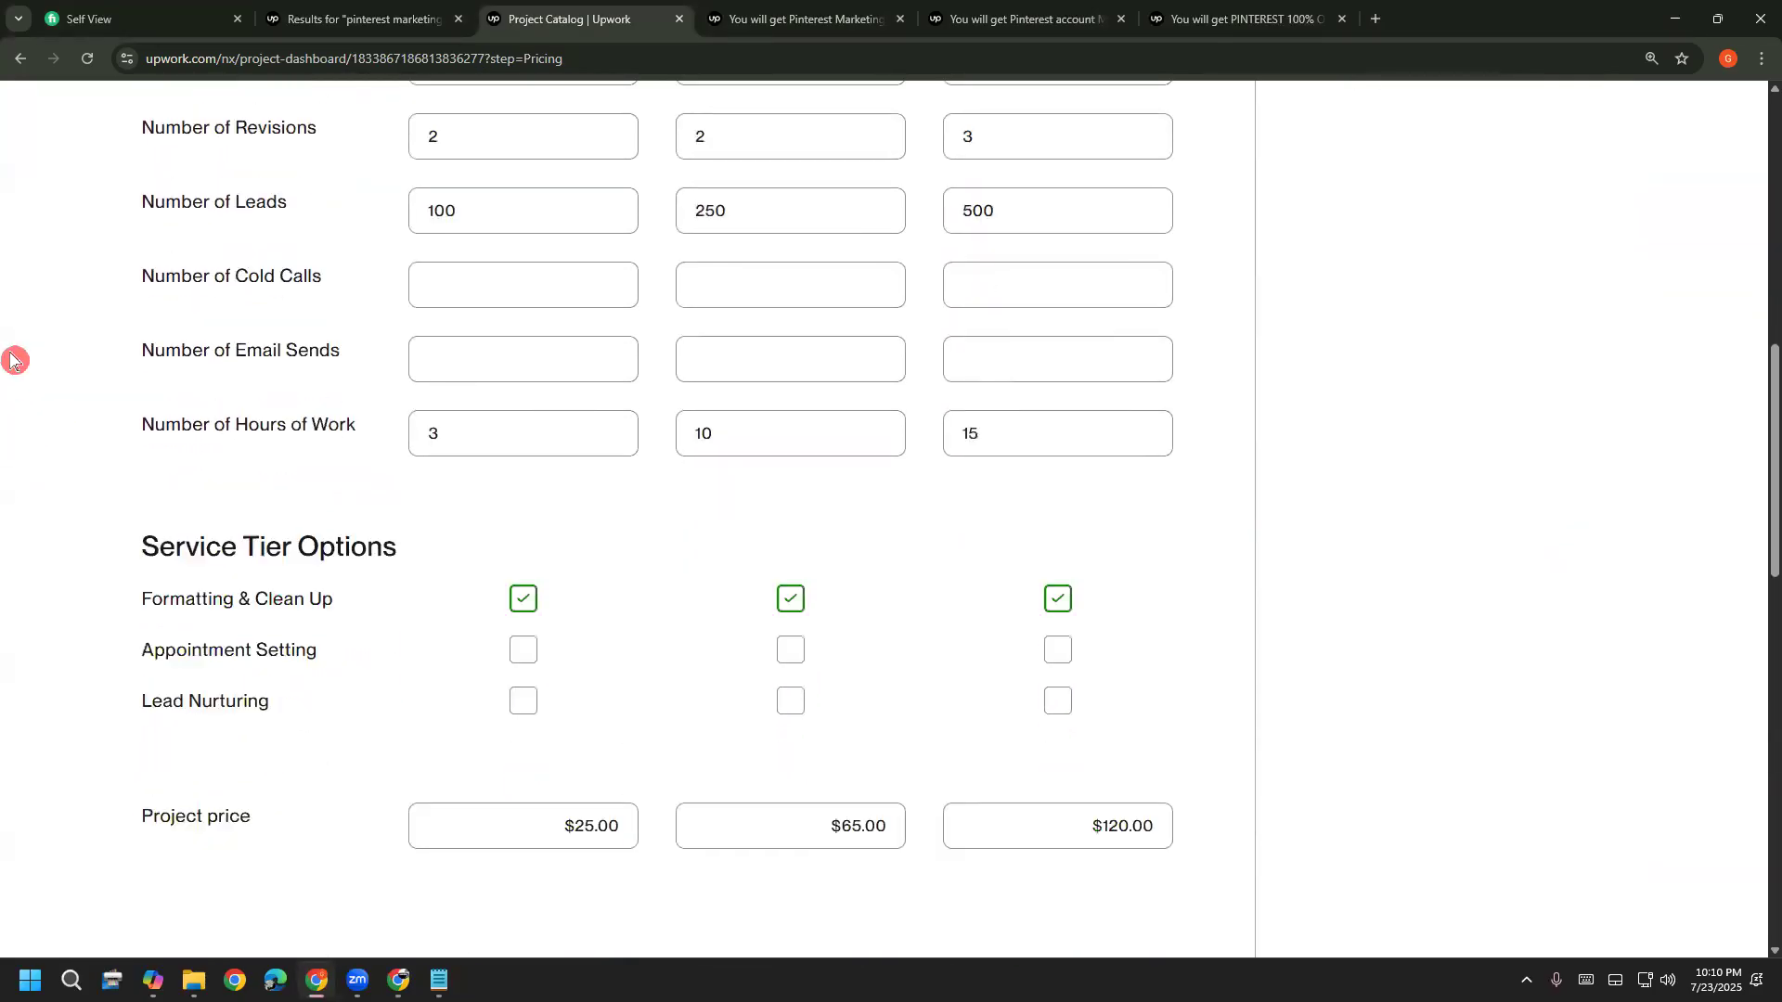
{"action": "scroll", "coordinate": [11, 343], "scroll_direction": "down", "scroll_amount": 3}
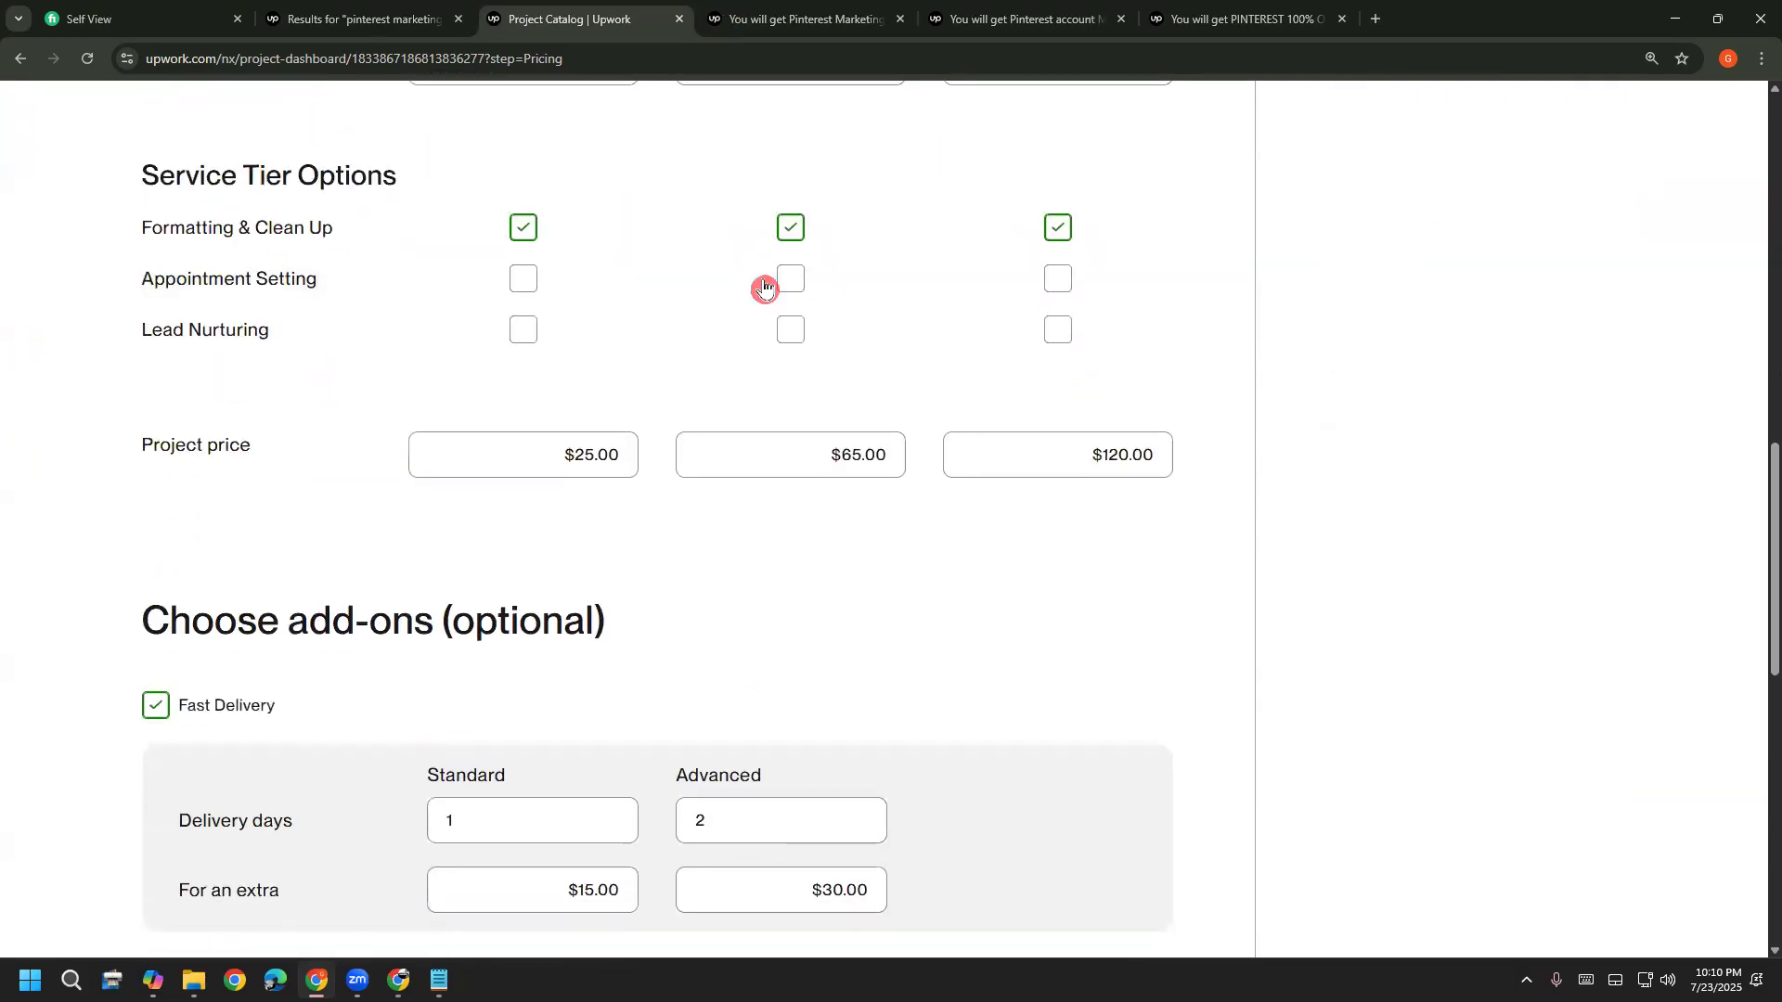
{"action": "scroll", "coordinate": [95, 690], "scroll_direction": "down", "scroll_amount": 8}
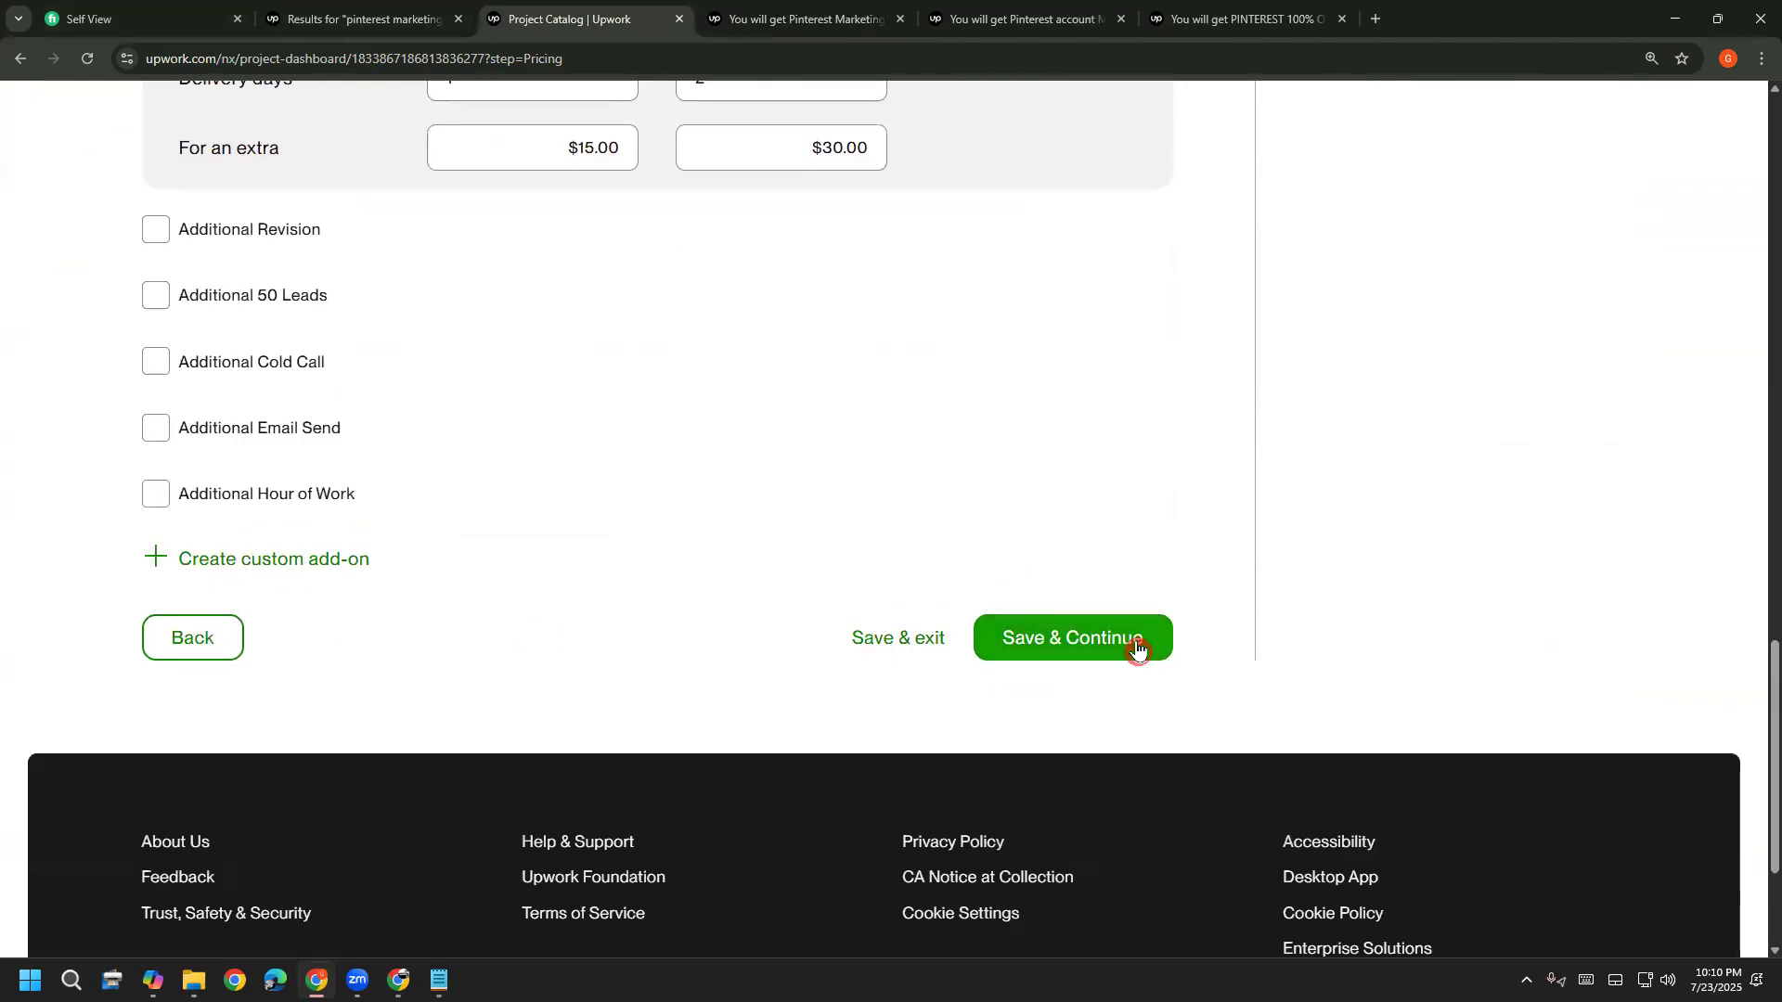
{"action": "left_click", "coordinate": [1056, 639]}
{"action": "scroll", "coordinate": [510, 783], "scroll_direction": "up", "scroll_amount": 5}
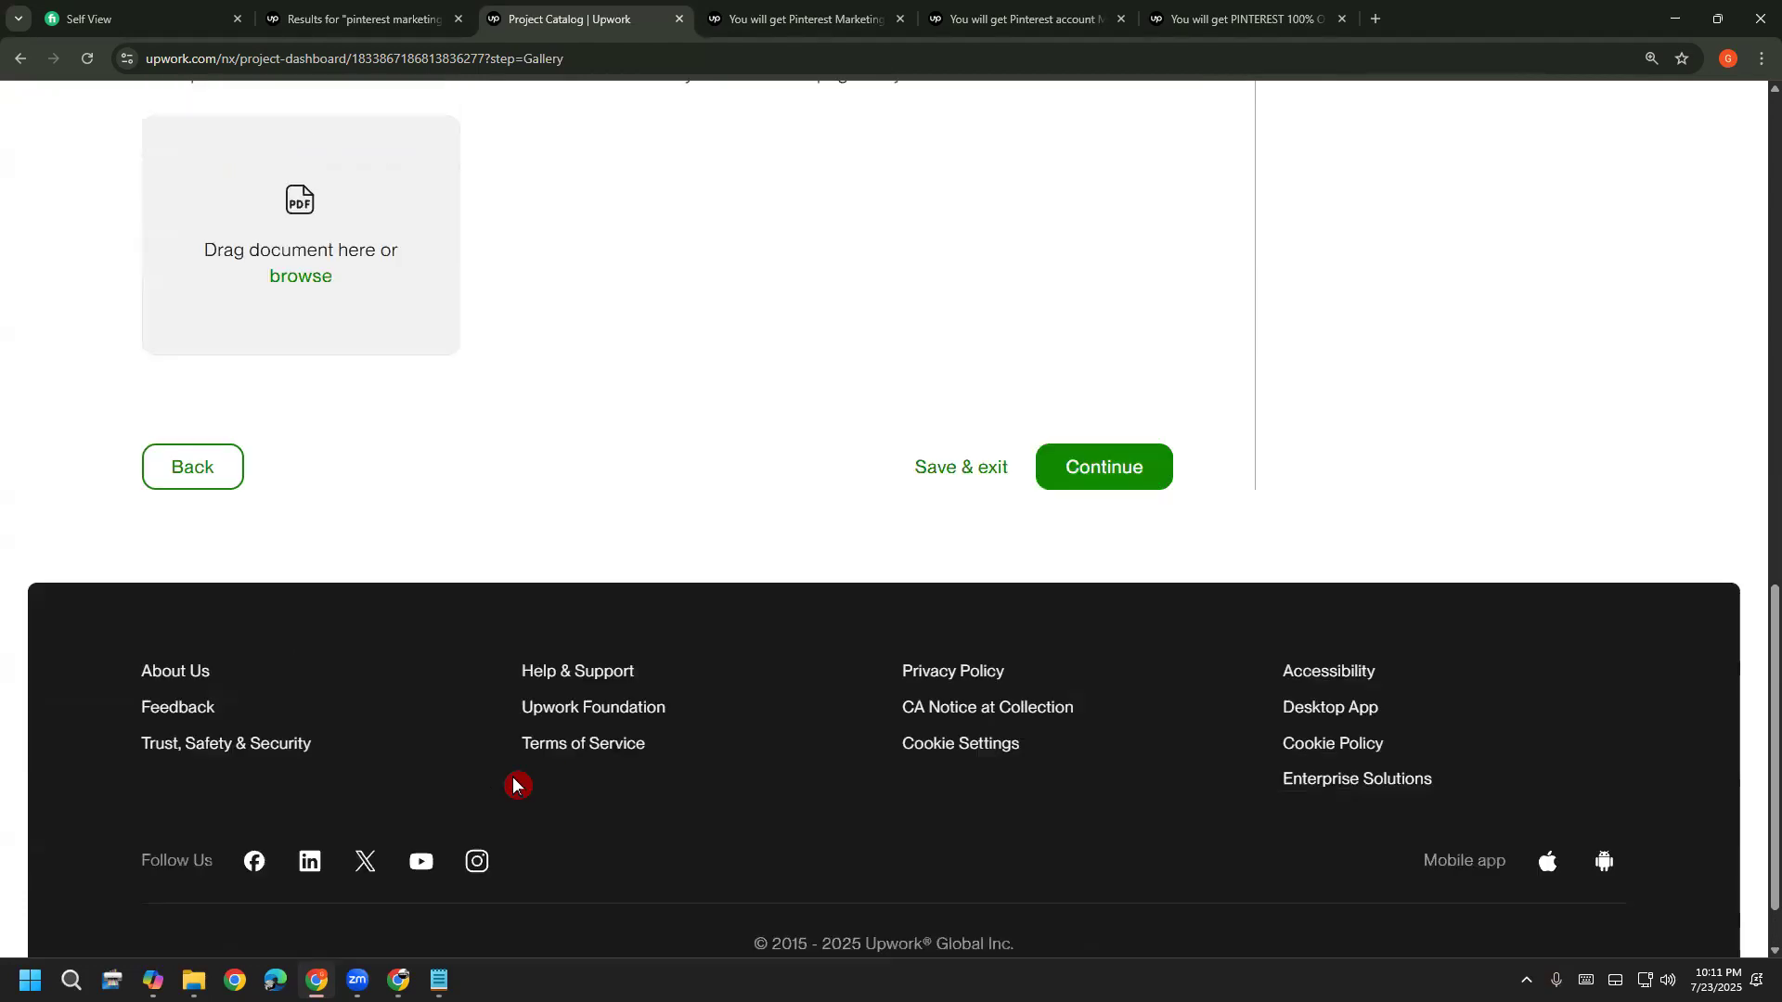
{"action": "scroll", "coordinate": [517, 775], "scroll_direction": "up", "scroll_amount": 8}
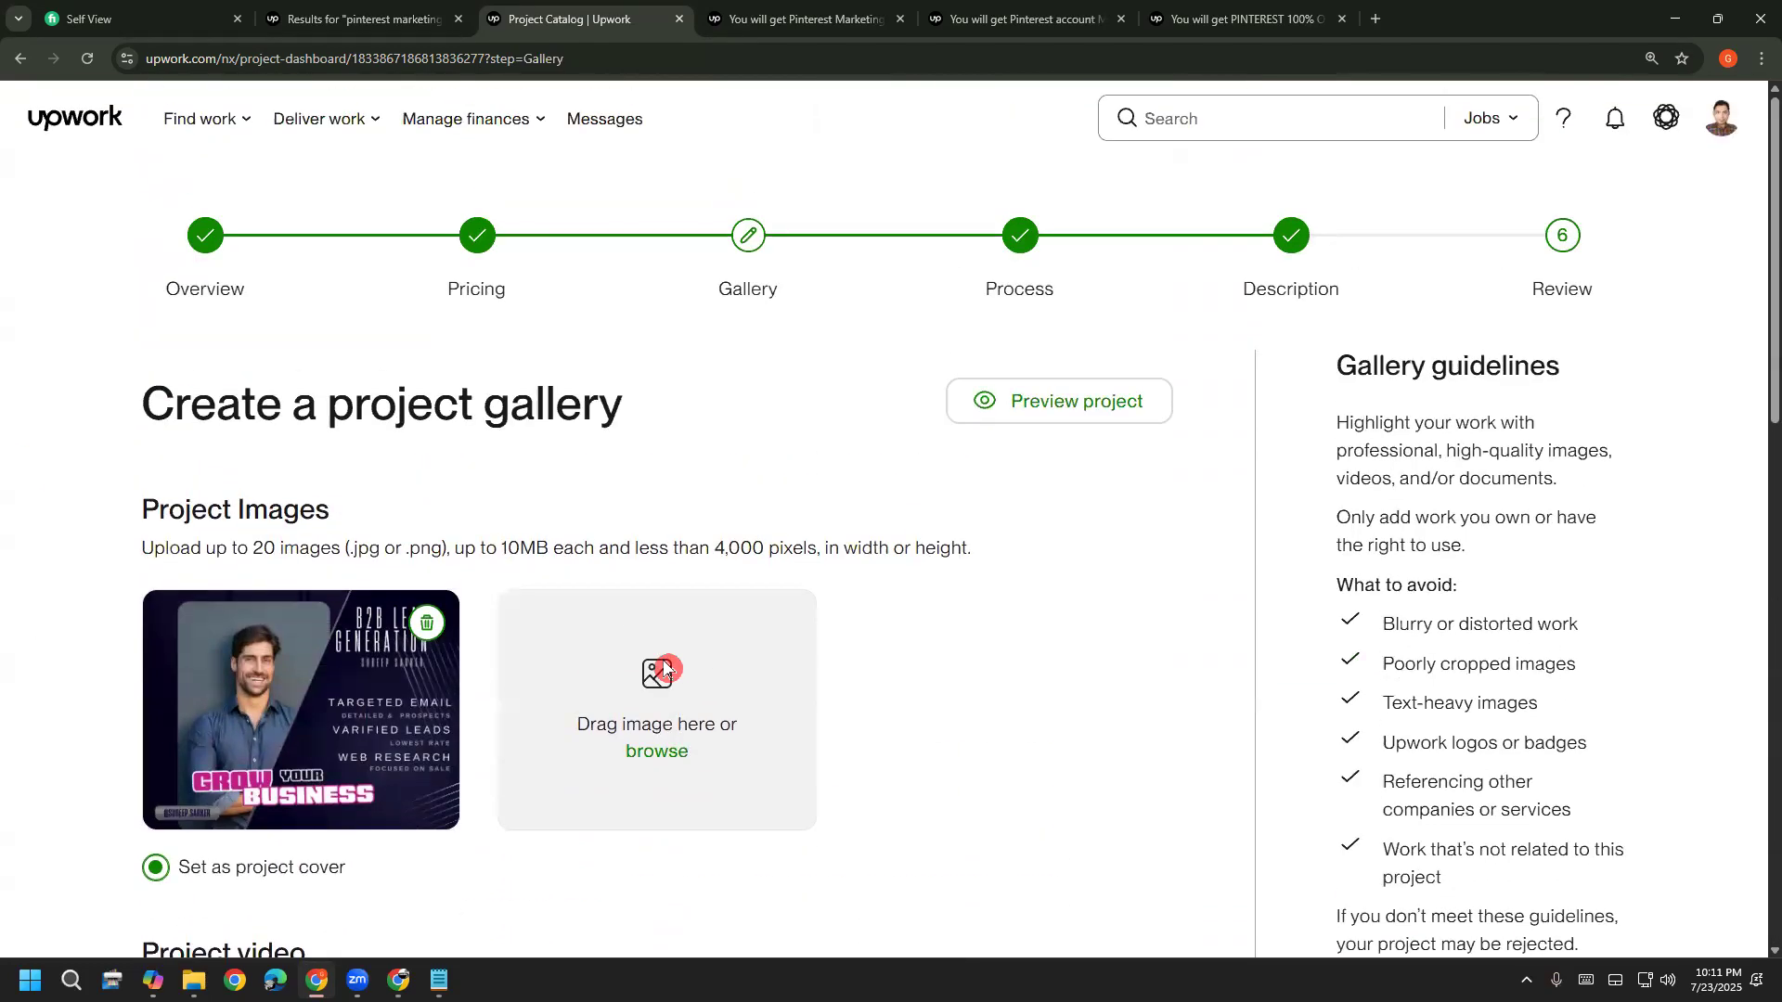
Leave the draft for the freelancer profile, and return to the find-work home page
{"action": "left_click", "coordinate": [1719, 121]}
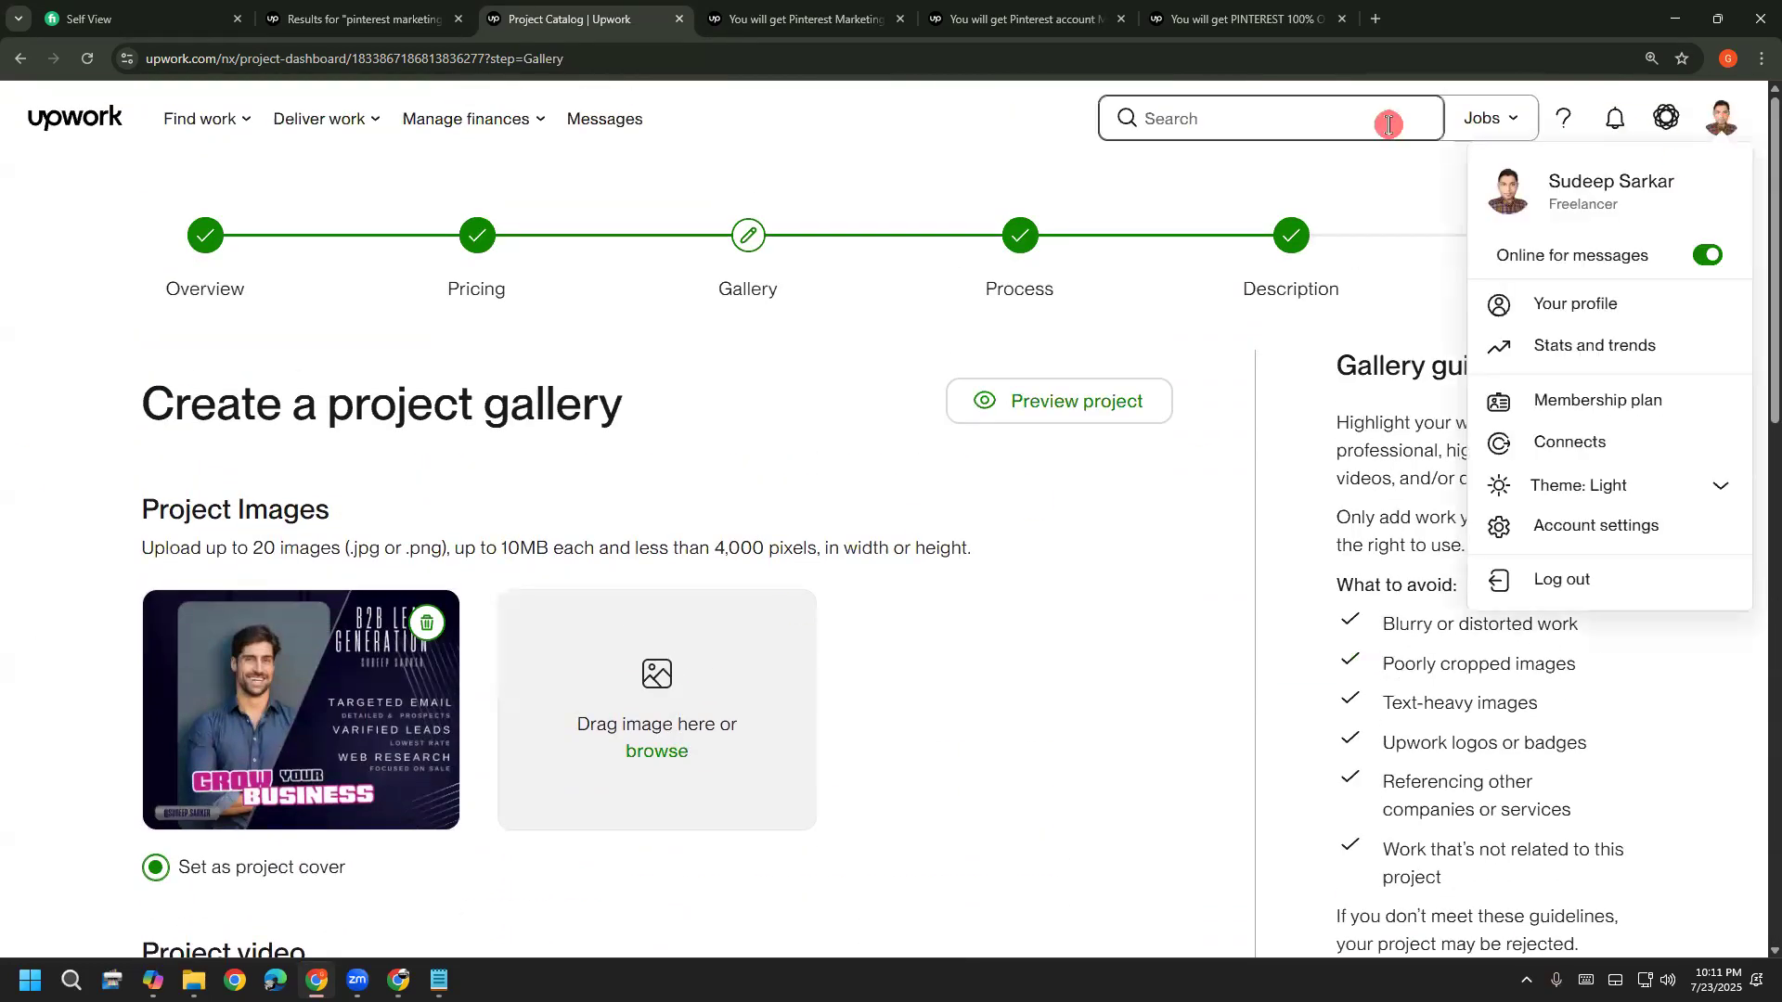
{"action": "left_click", "coordinate": [1607, 298]}
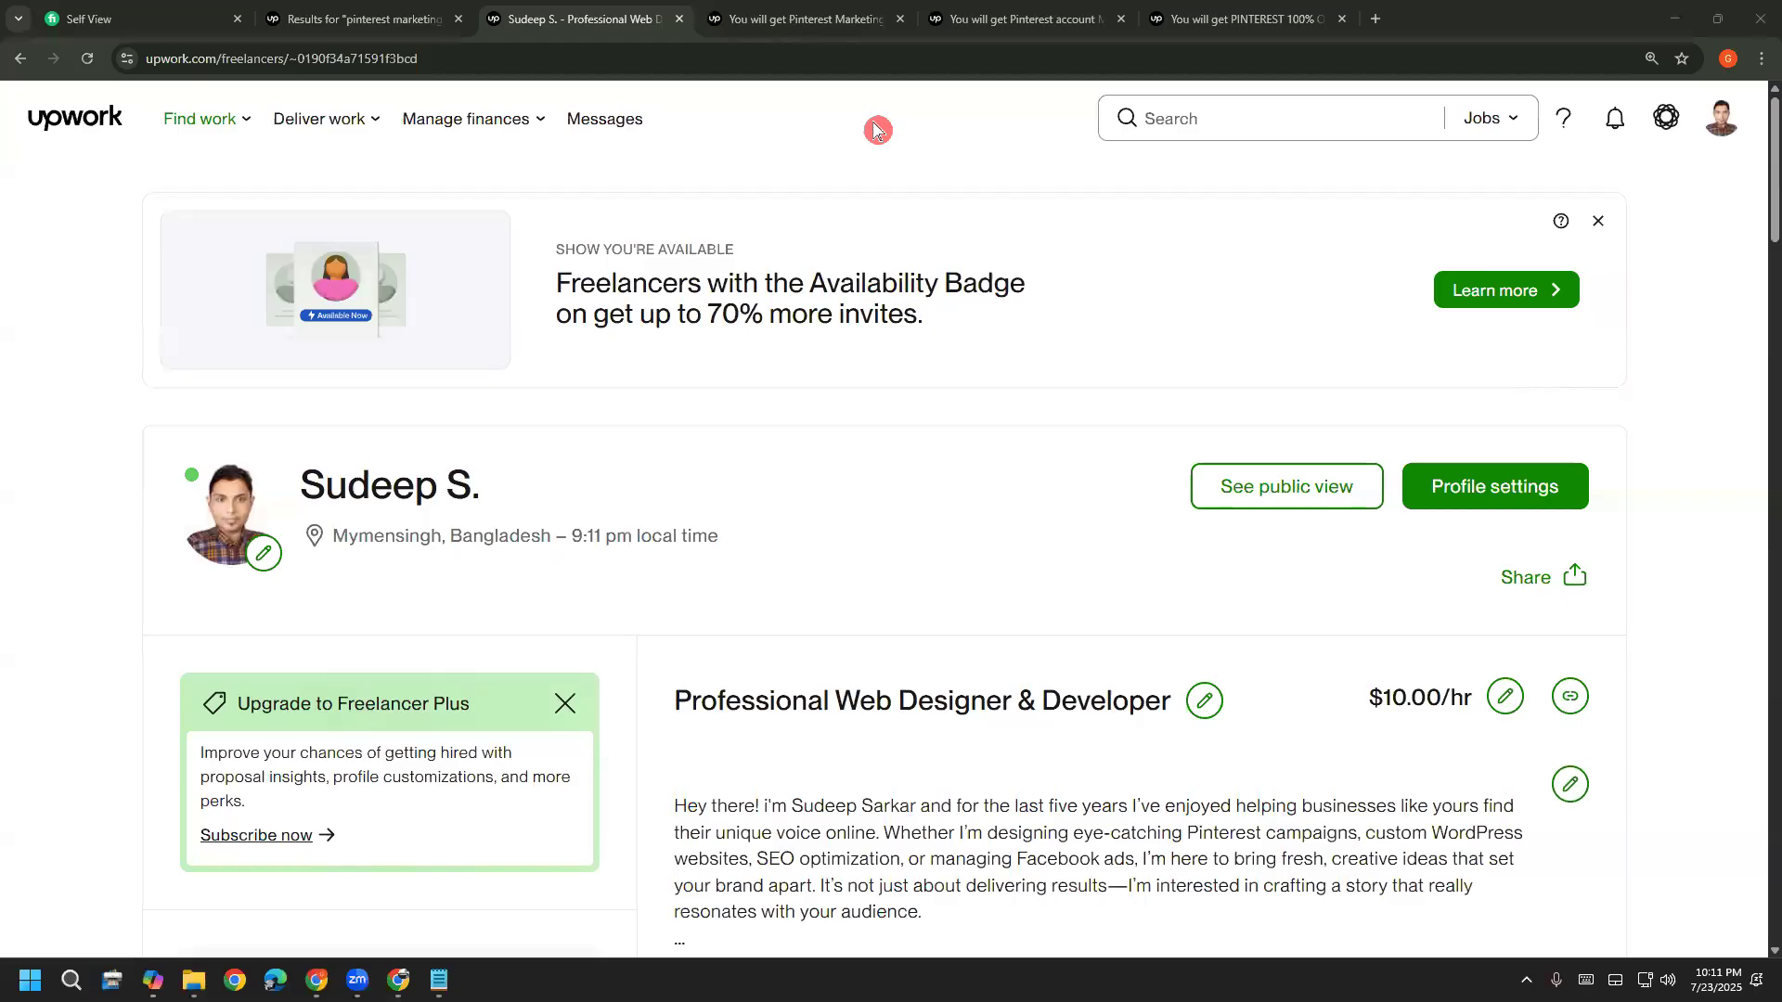
{"action": "left_click", "coordinate": [66, 127]}
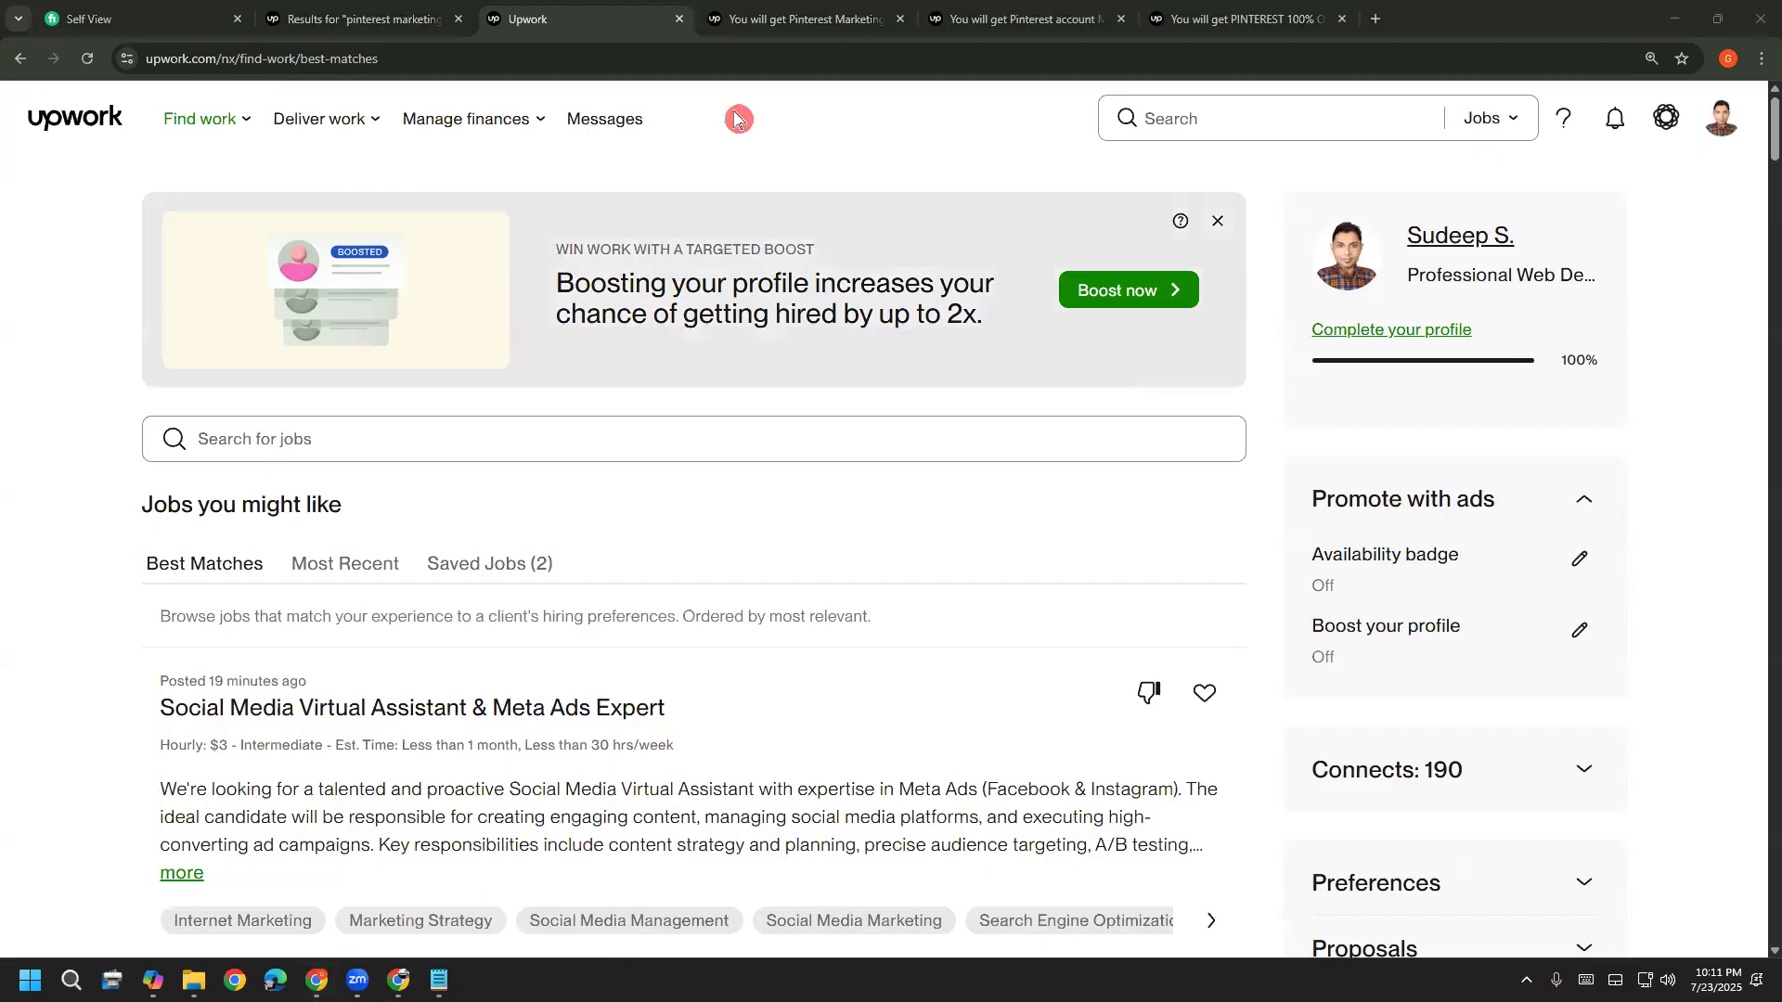
Circle the Connects balance on the home page with the annotation pen and clear the marks
{"action": "left_click_drag", "start_coordinate": [1526, 732], "coordinate": [1337, 720]}
{"action": "mouse_move", "coordinate": [1430, 834]}
{"action": "left_mouse_down"}
{"action": "mouse_move", "coordinate": [1652, 733]}
{"action": "mouse_move", "coordinate": [1440, 703]}
{"action": "left_mouse_up"}
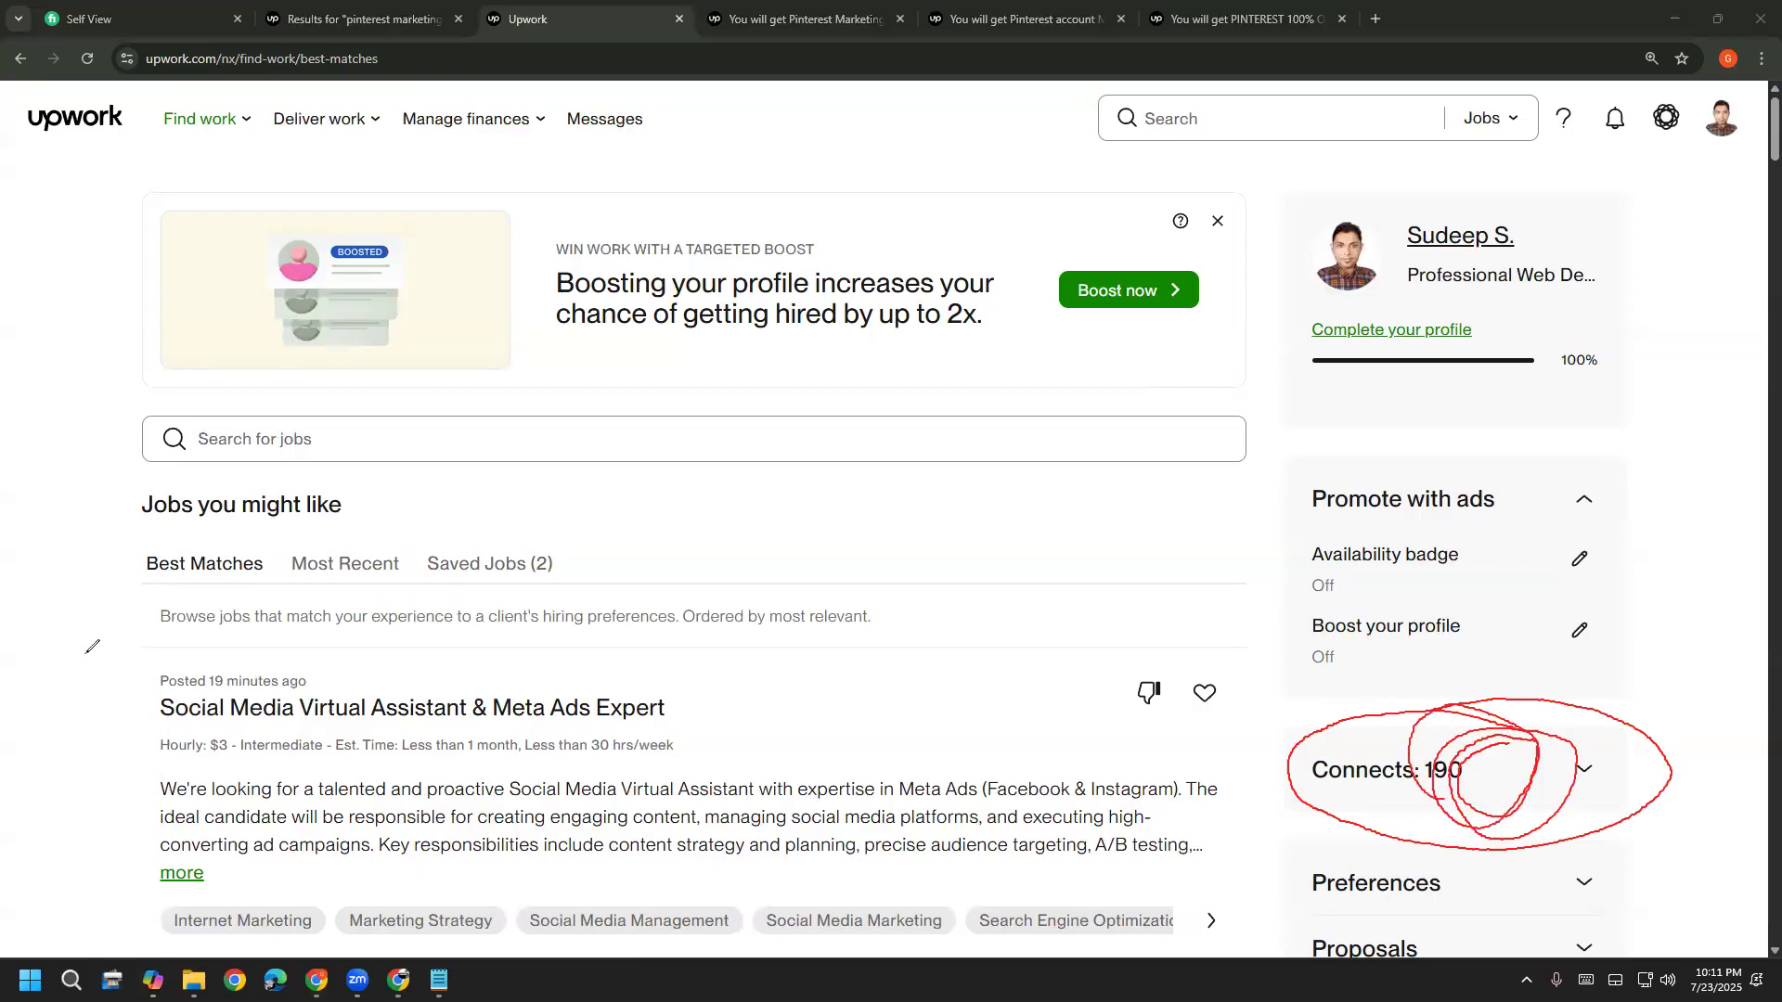
{"action": "left_click", "coordinate": [94, 585]}
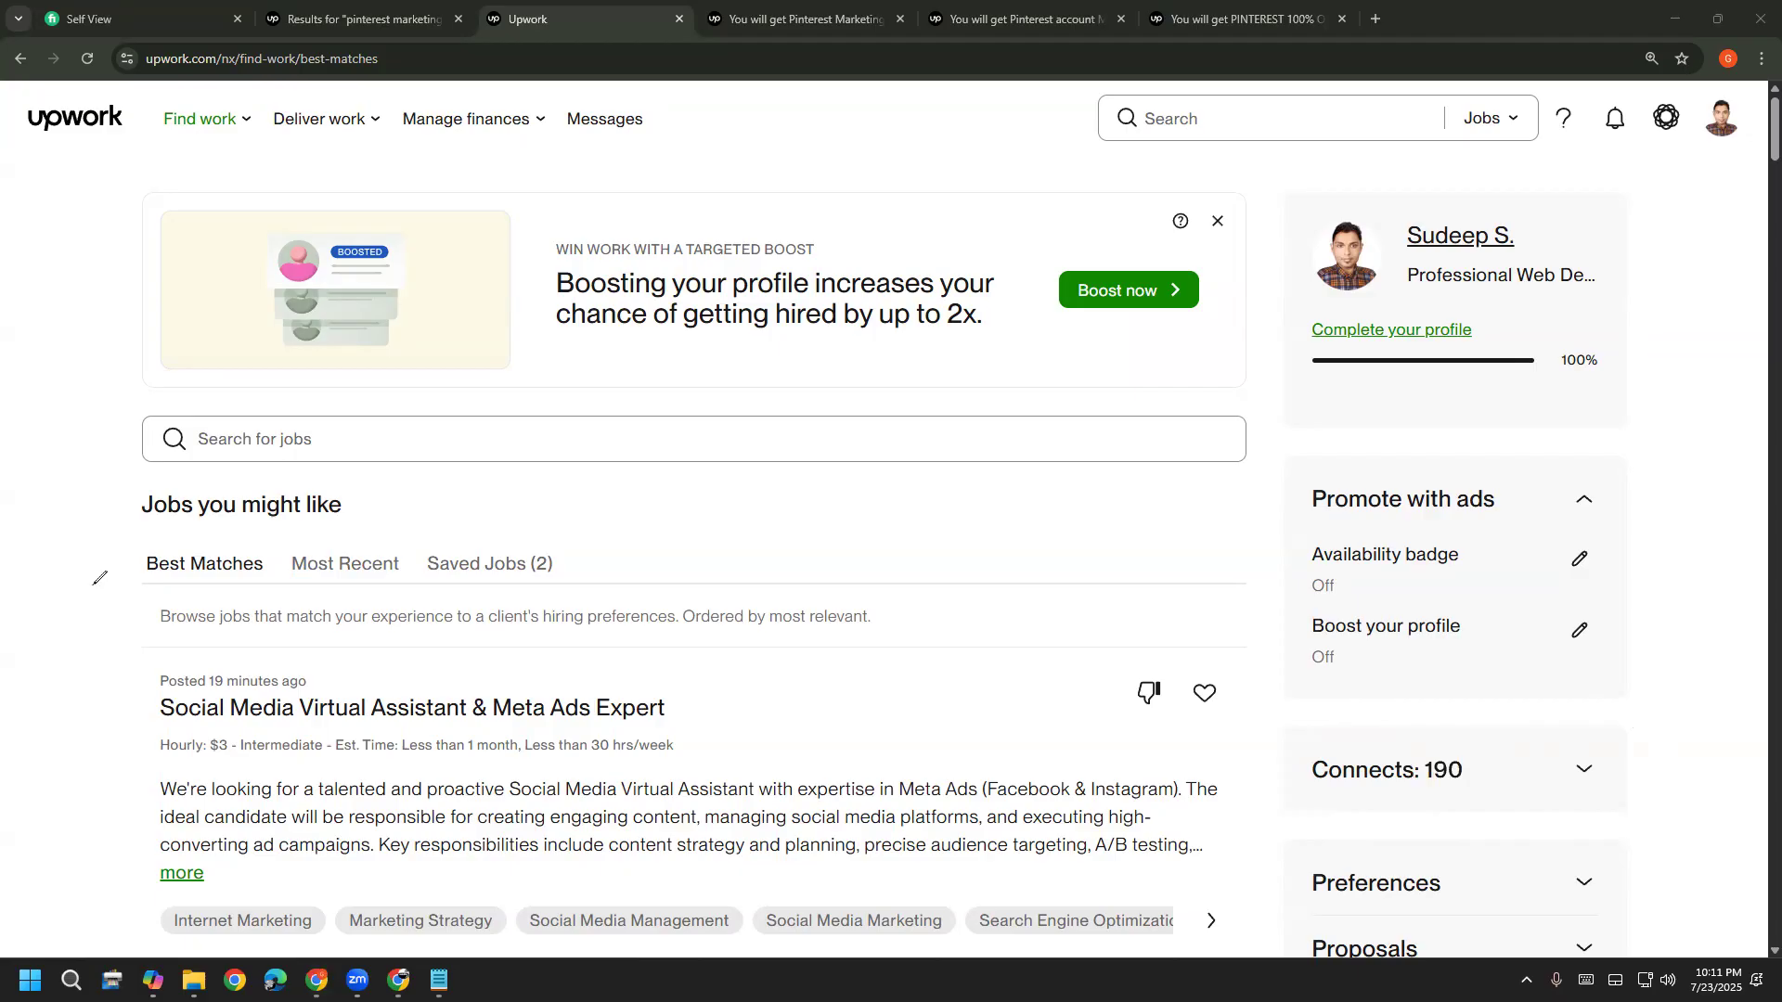
{"action": "mouse_move", "coordinate": [1412, 721]}
{"action": "left_mouse_down"}
{"action": "mouse_move", "coordinate": [1494, 792]}
{"action": "mouse_move", "coordinate": [1395, 775]}
{"action": "left_mouse_up"}
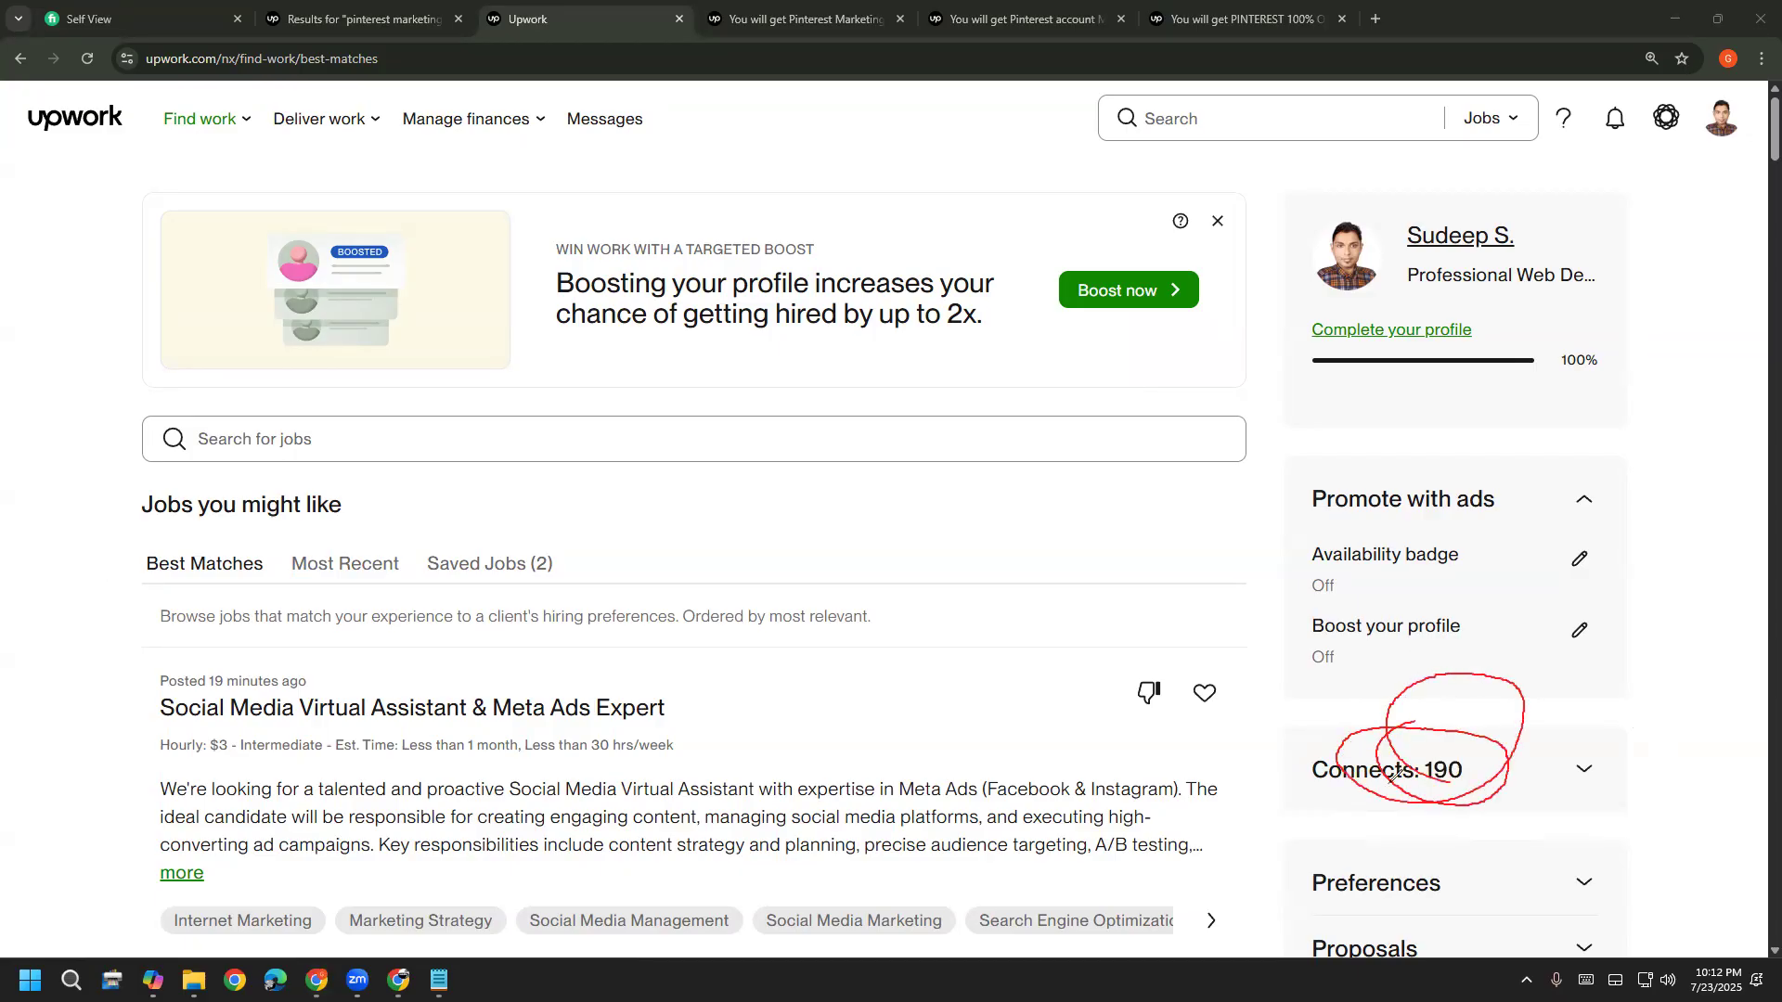
{"action": "left_click", "coordinate": [94, 599]}
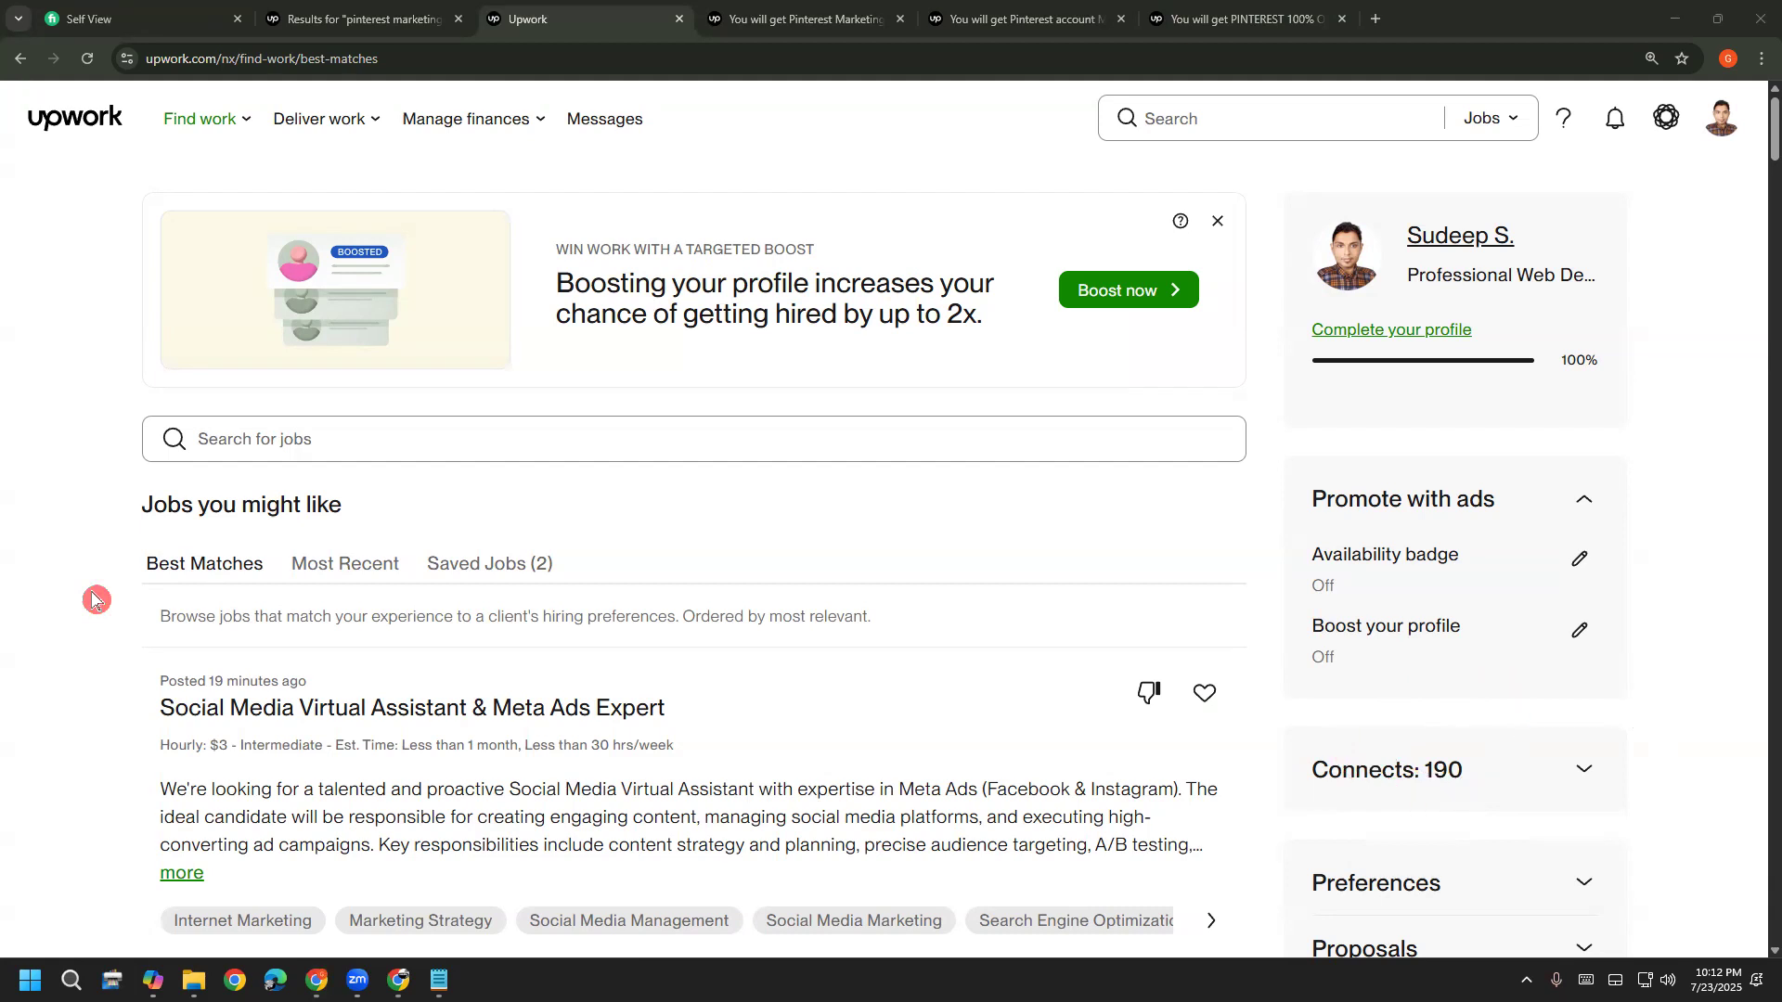
Open the membership plan settings and compare the Basic and Plus plans
{"action": "left_click", "coordinate": [1720, 118]}
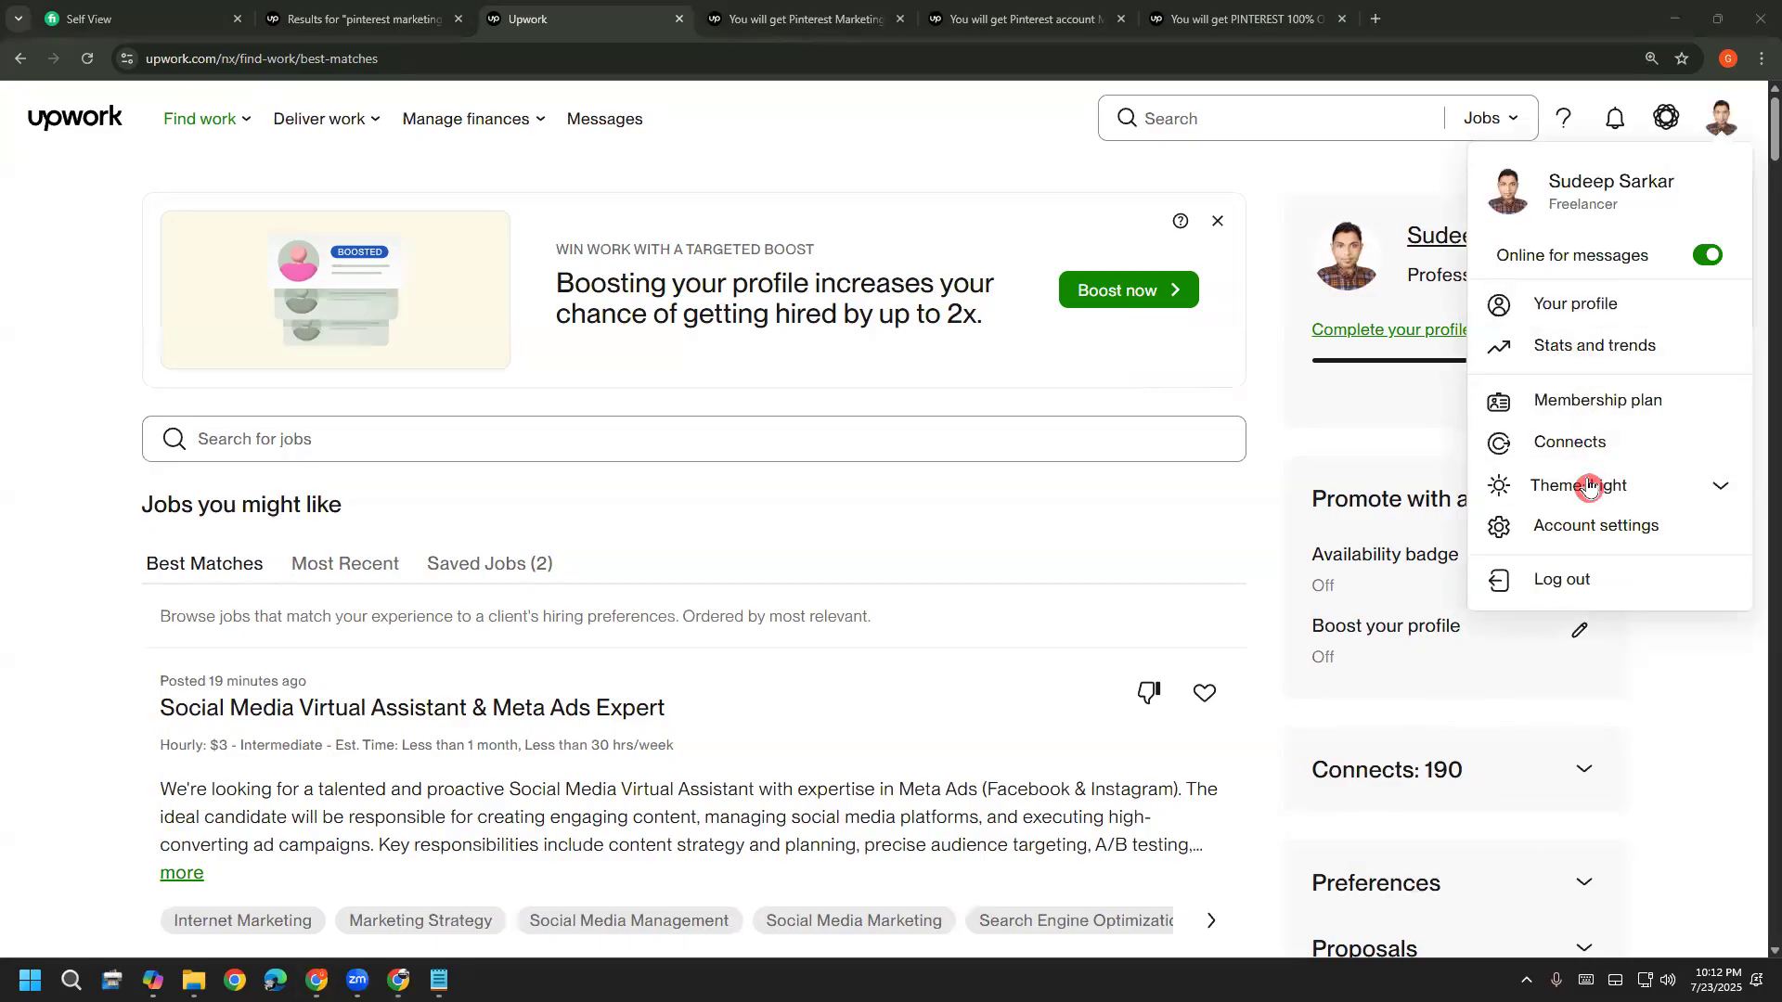
{"action": "left_click", "coordinate": [1595, 419]}
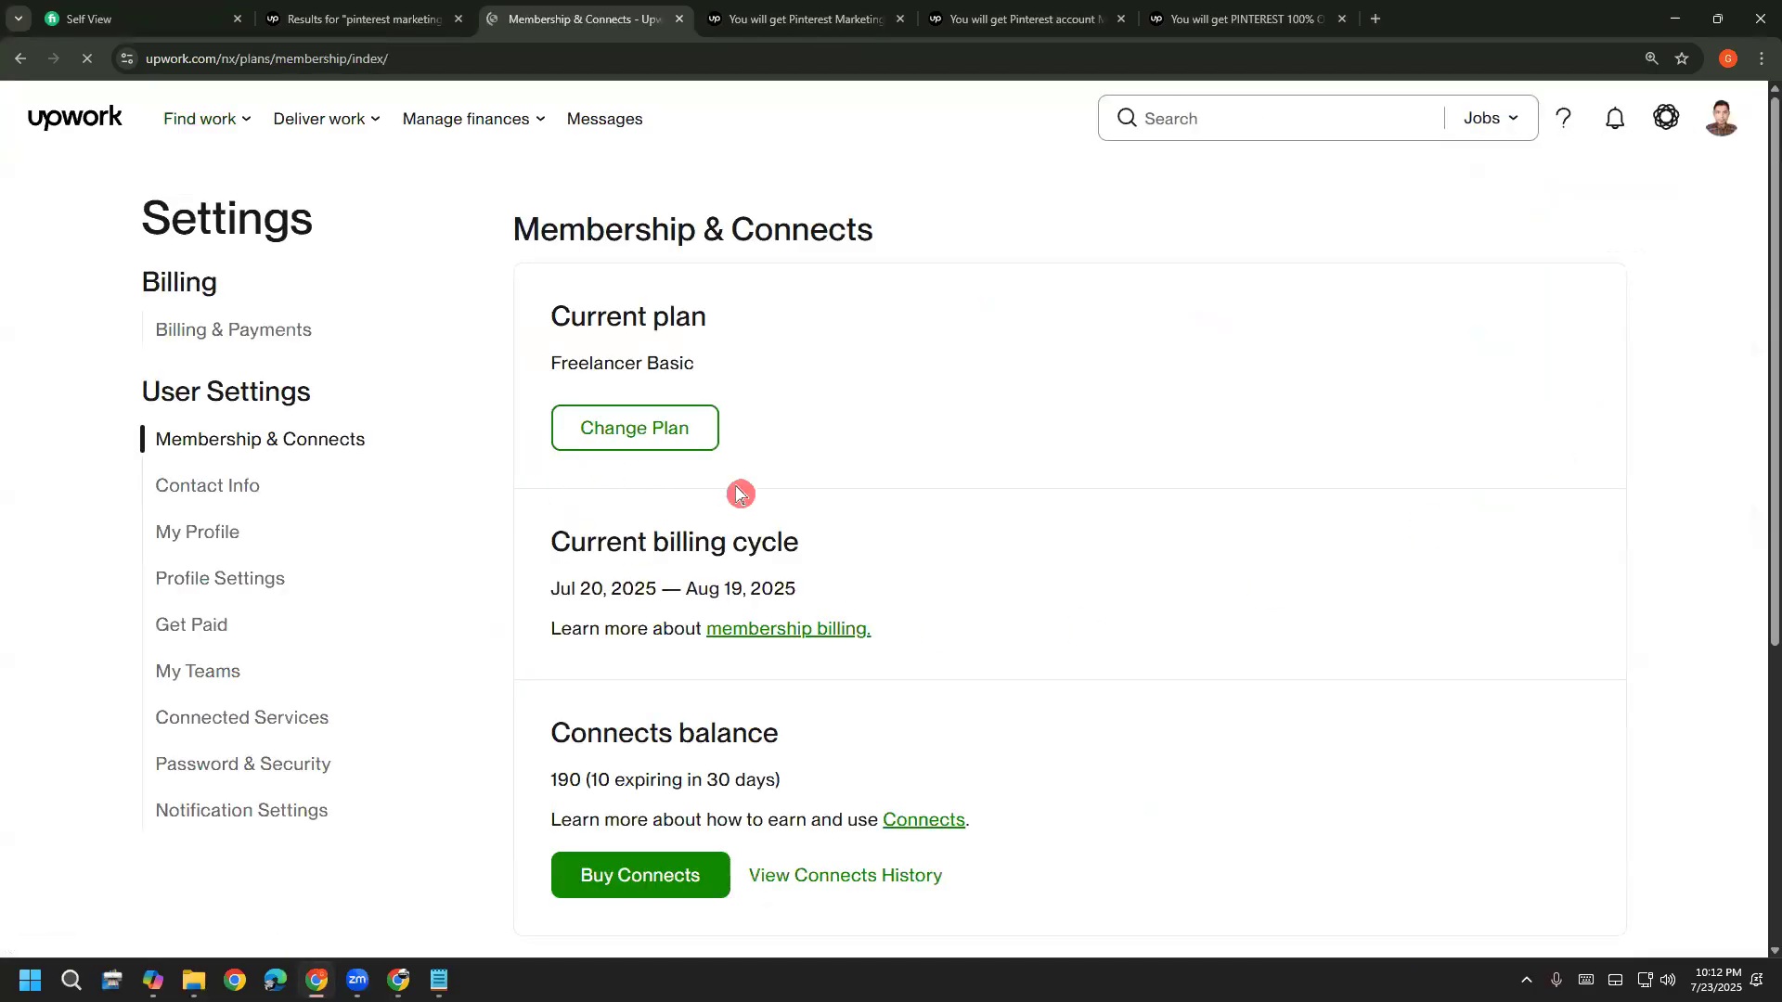
{"action": "left_click", "coordinate": [654, 441]}
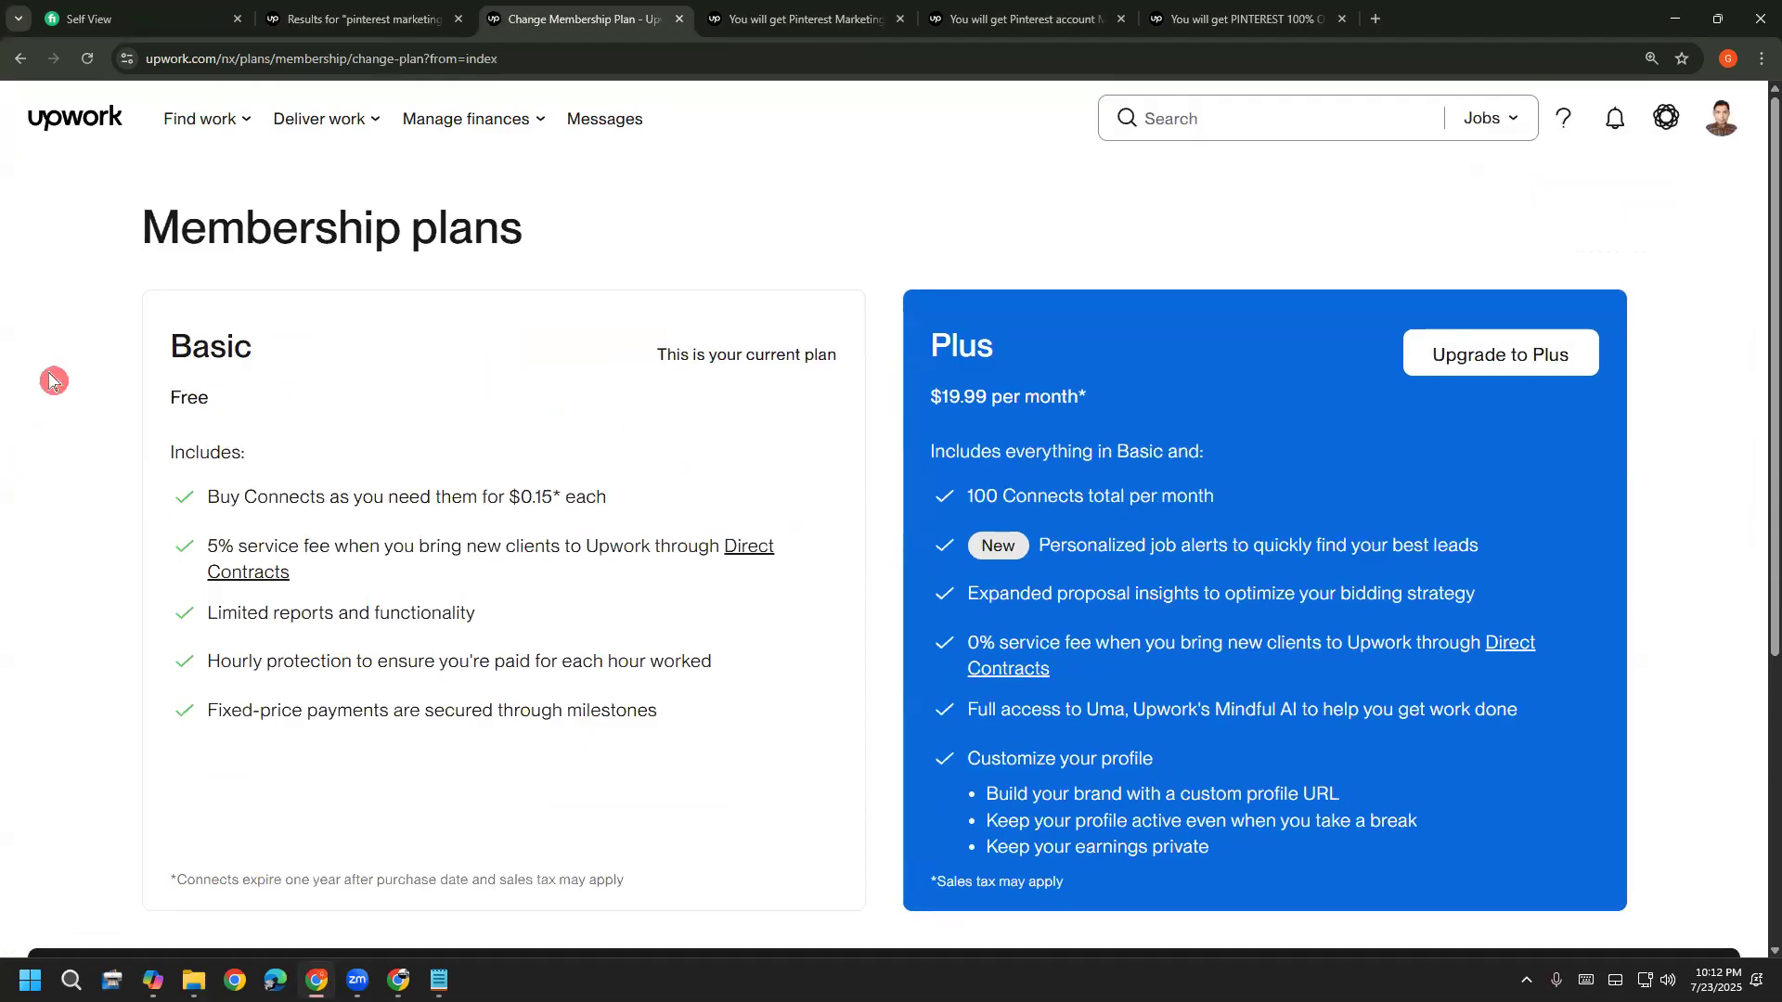
{"action": "scroll", "coordinate": [65, 375], "scroll_direction": "down", "scroll_amount": 1}
{"action": "scroll", "coordinate": [67, 375], "scroll_direction": "up", "scroll_amount": 1}
Return to the best-match job feed and temporarily circle the Social Media Virtual Assistant & Meta Ads Expert post
{"action": "left_click", "coordinate": [76, 128]}
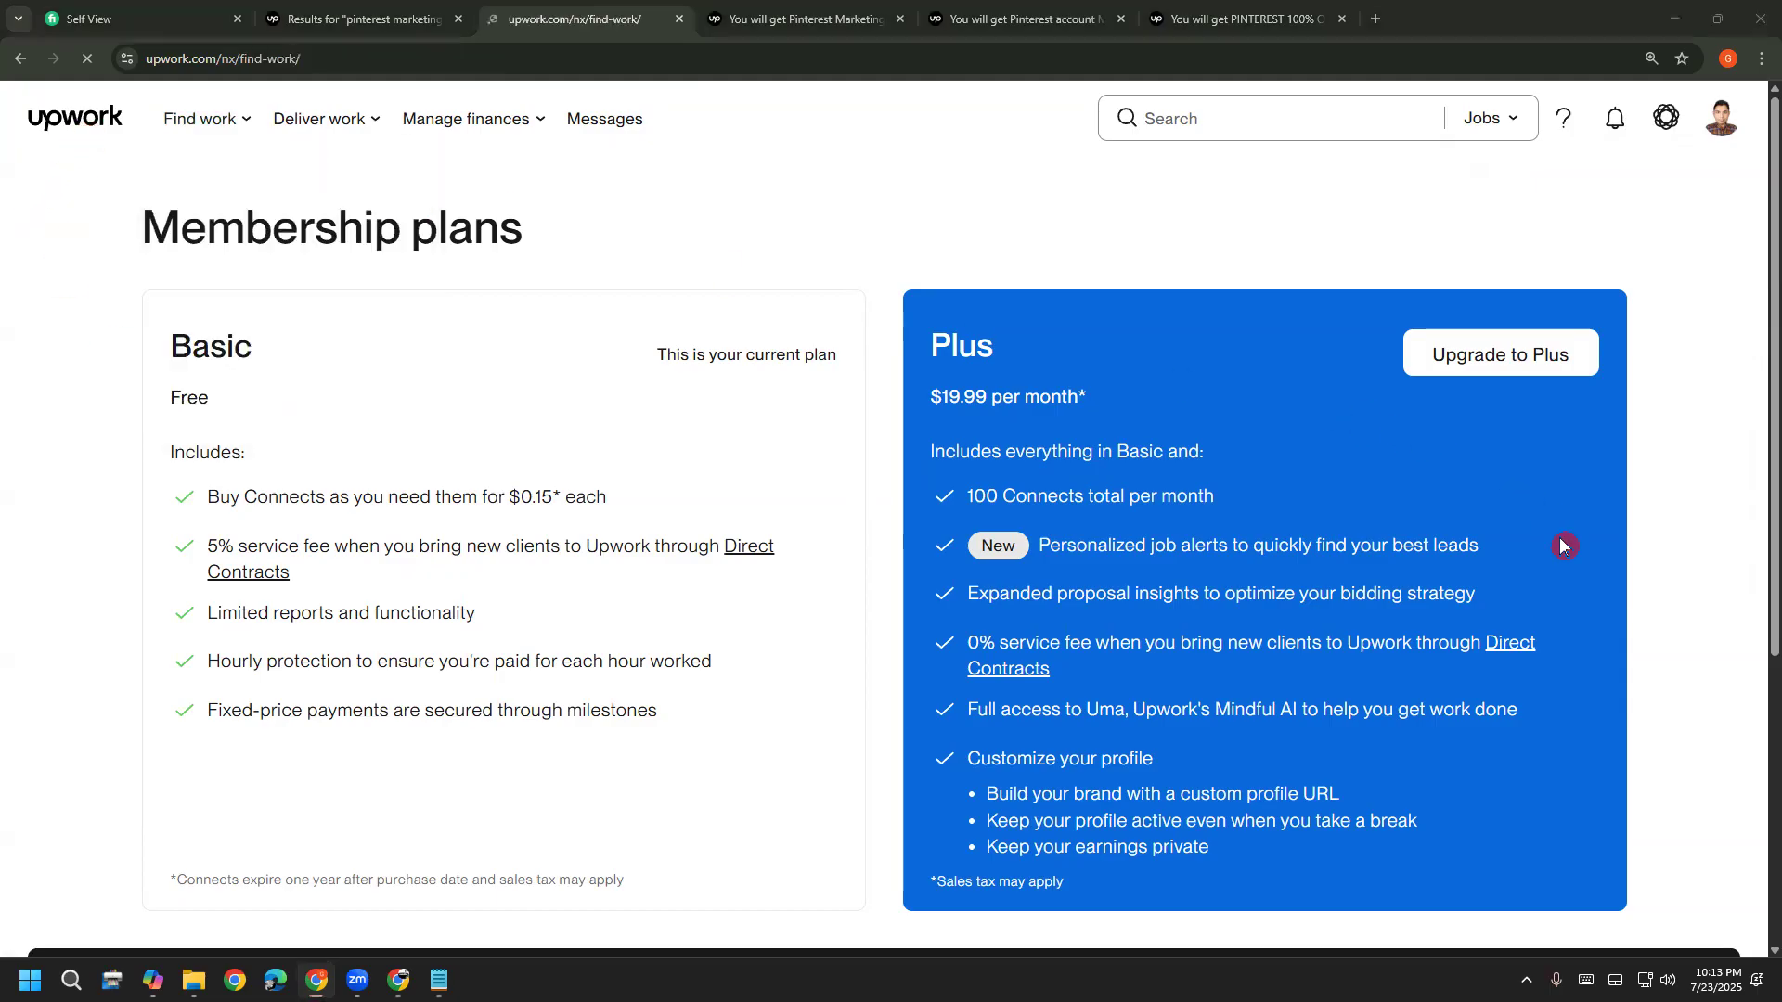
{"action": "scroll", "coordinate": [14, 510], "scroll_direction": "down", "scroll_amount": 2}
{"action": "scroll", "coordinate": [13, 511], "scroll_direction": "down", "scroll_amount": 5}
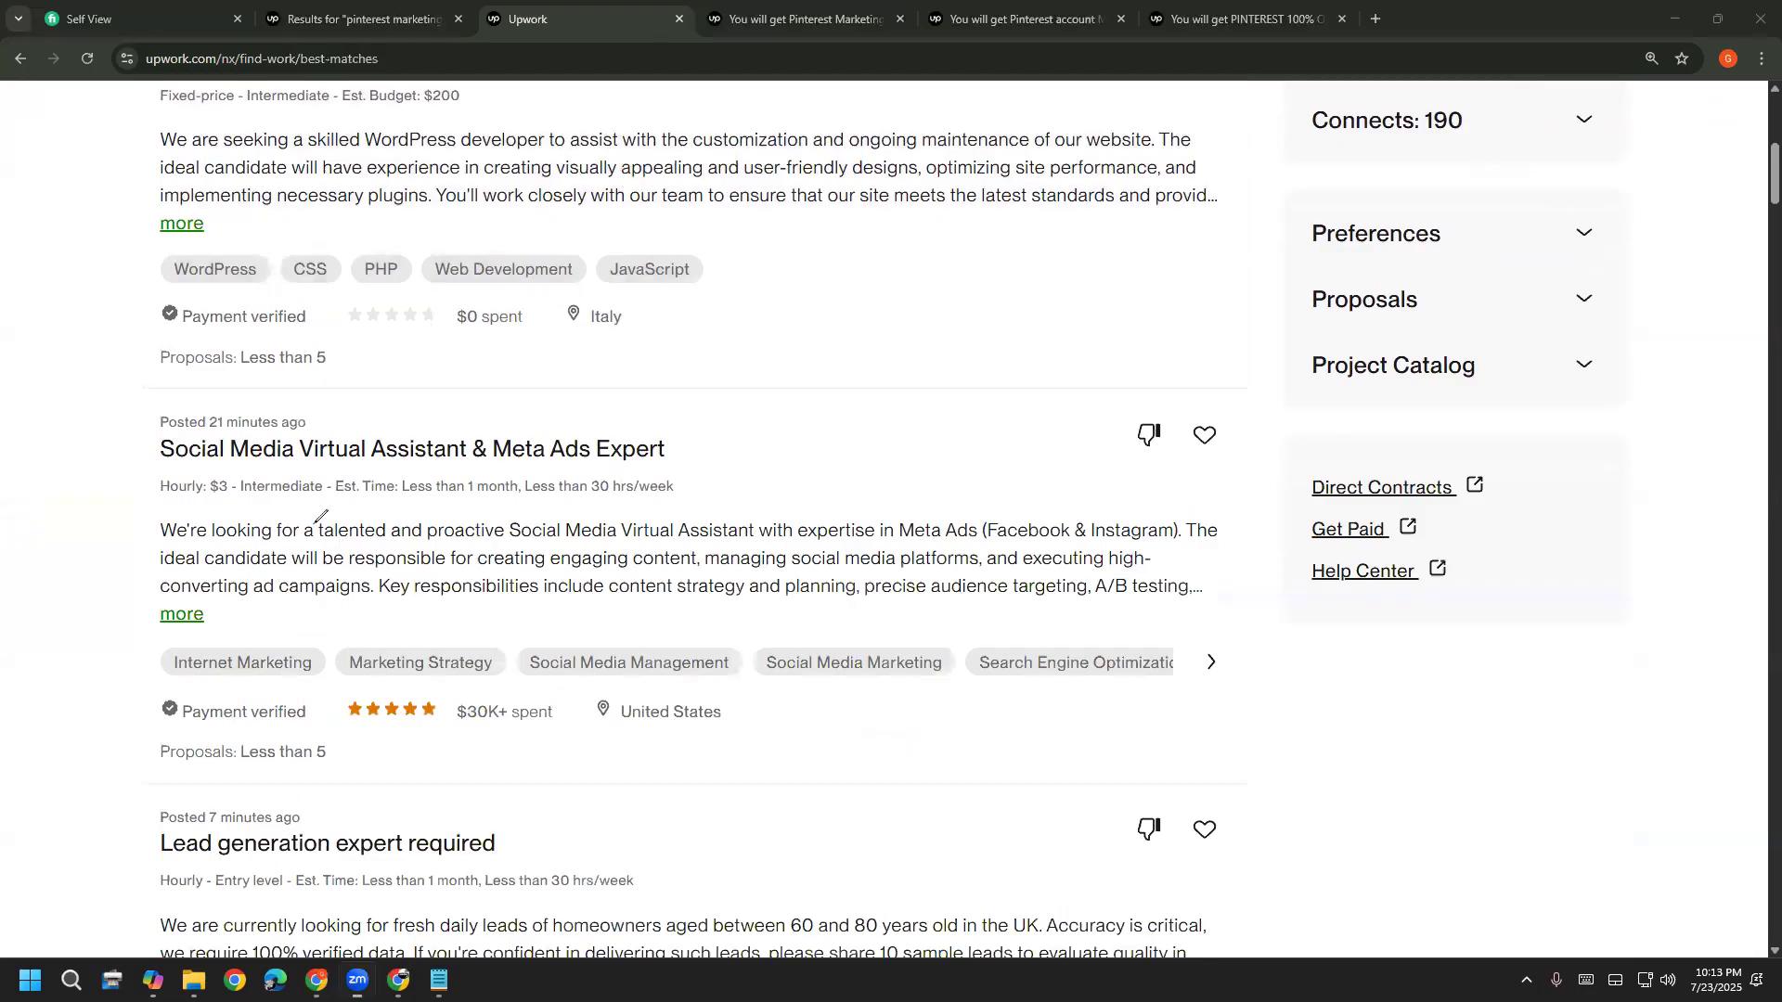
{"action": "mouse_move", "coordinate": [137, 392]}
{"action": "left_mouse_down"}
{"action": "mouse_move", "coordinate": [109, 547]}
{"action": "mouse_move", "coordinate": [116, 730]}
{"action": "mouse_move", "coordinate": [248, 813]}
{"action": "mouse_move", "coordinate": [1061, 808]}
{"action": "mouse_move", "coordinate": [1286, 661]}
{"action": "mouse_move", "coordinate": [1273, 307]}
{"action": "mouse_move", "coordinate": [789, 320]}
{"action": "mouse_move", "coordinate": [142, 380]}
{"action": "left_mouse_up"}
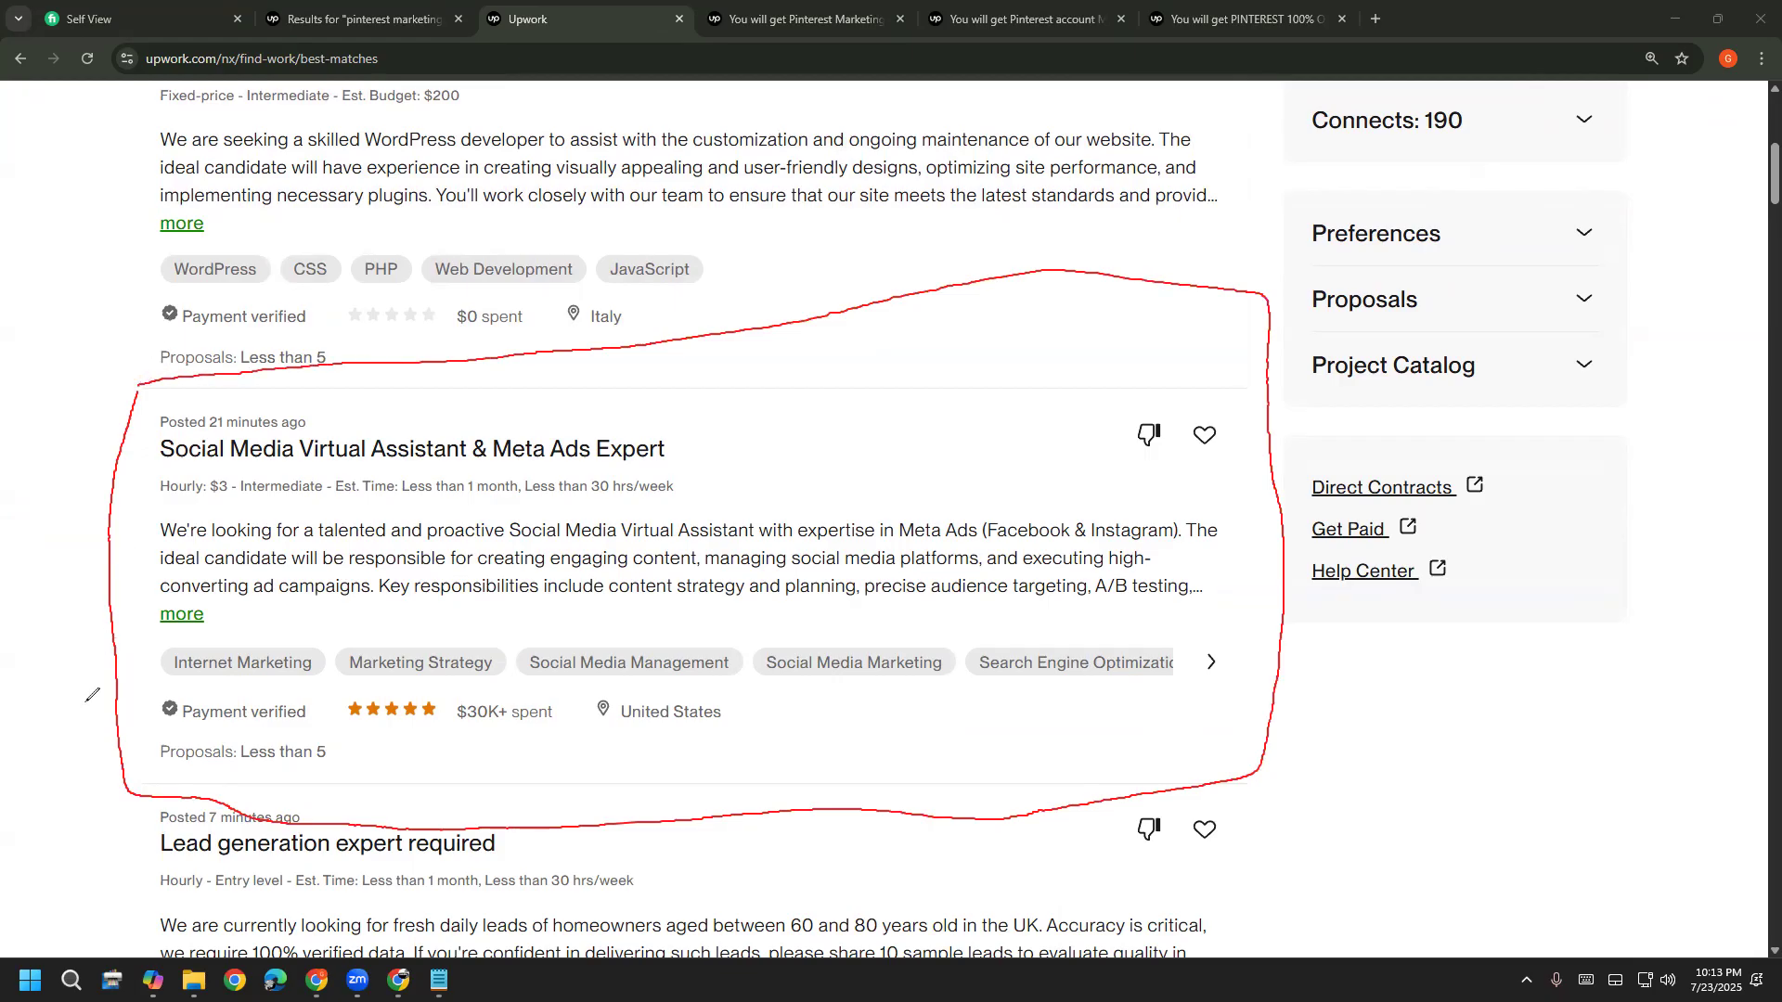
{"action": "scroll", "coordinate": [176, 461], "scroll_direction": "up", "scroll_amount": 6}
{"action": "scroll", "coordinate": [103, 517], "scroll_direction": "down", "scroll_amount": 5}
{"action": "scroll", "coordinate": [99, 517], "scroll_direction": "down", "scroll_amount": 1}
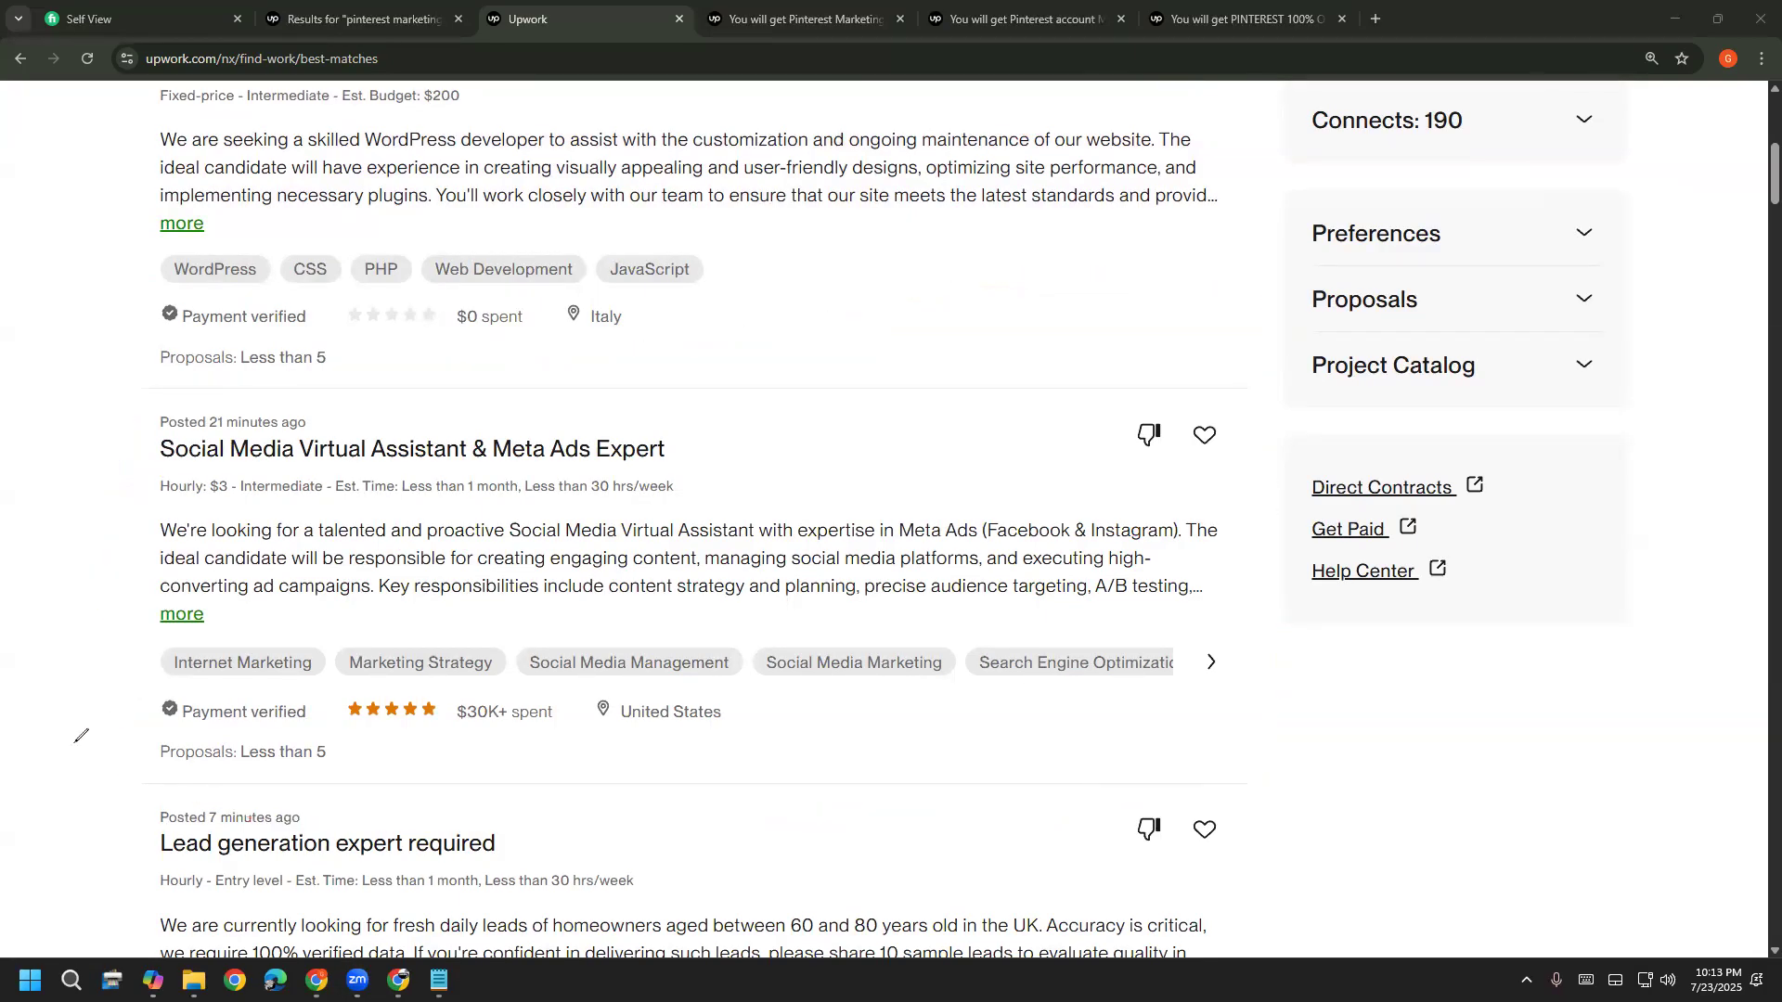
{"action": "key", "text": "Escape"}
Expand the full description of the Meta Ads Expert post, and handwrite a temporary research note over the feed
{"action": "left_click", "coordinate": [182, 614]}
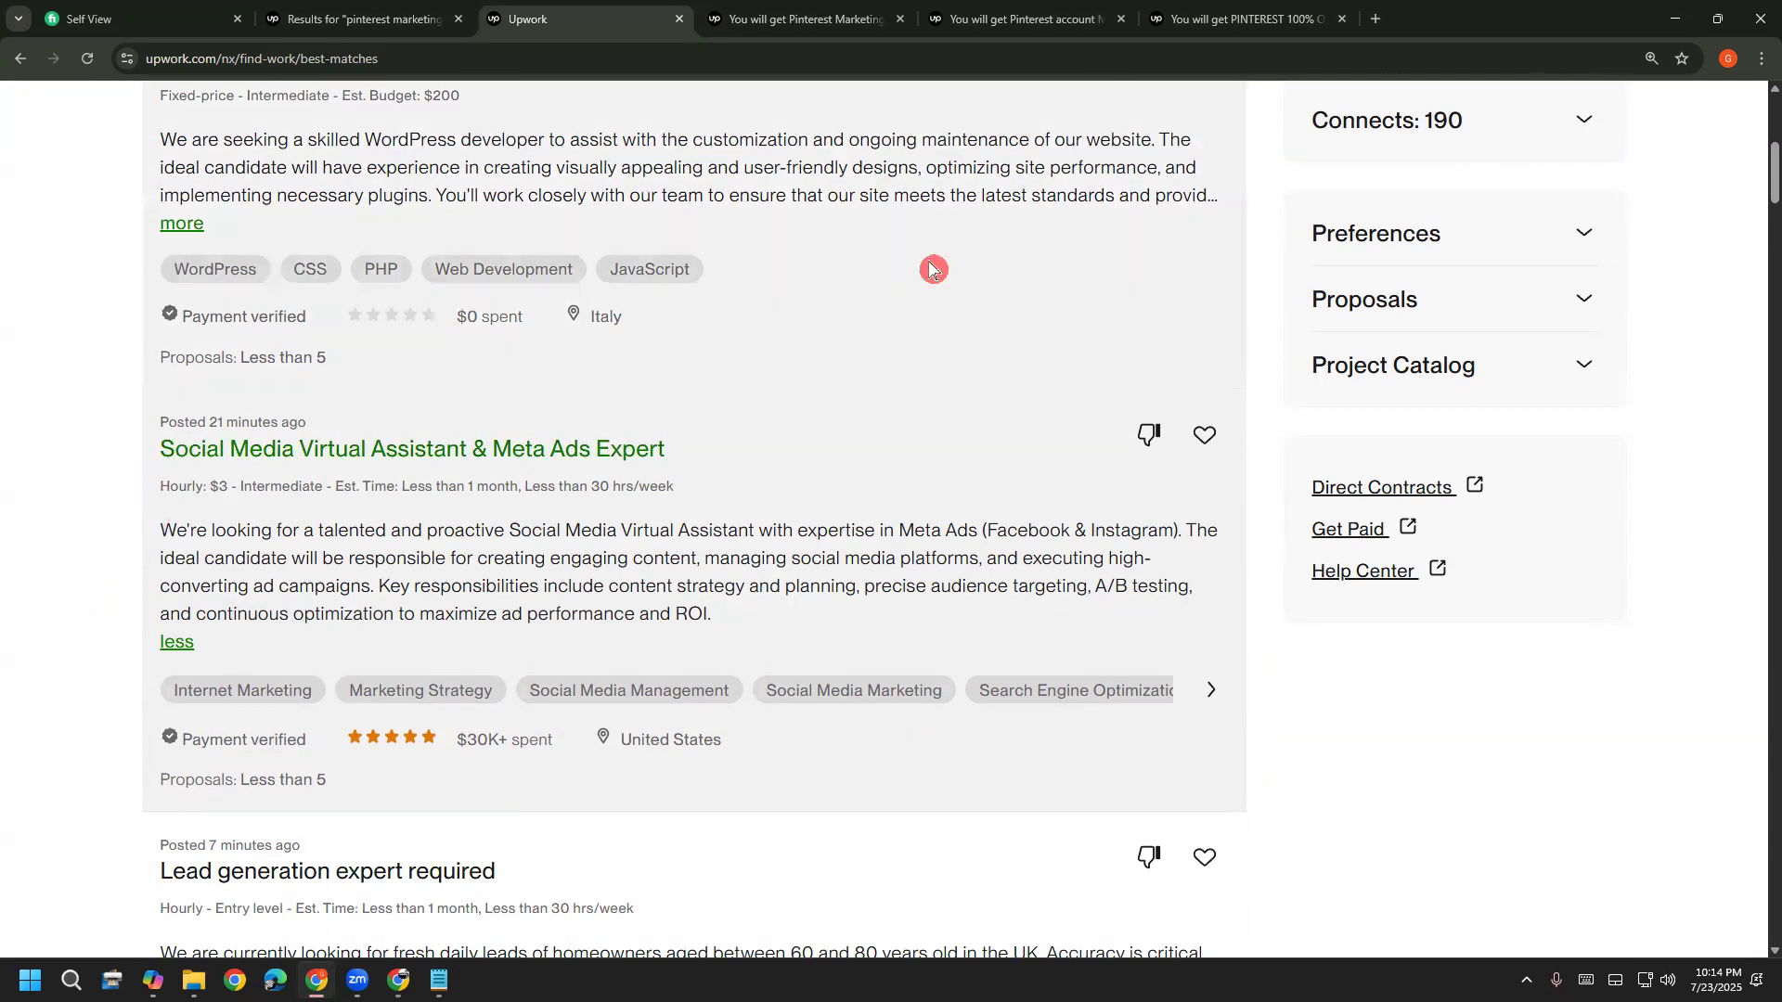
{"action": "mouse_move", "coordinate": [808, 456]}
{"action": "left_mouse_down"}
{"action": "mouse_move", "coordinate": [806, 345]}
{"action": "mouse_move", "coordinate": [905, 450]}
{"action": "mouse_move", "coordinate": [945, 442]}
{"action": "left_mouse_up"}
{"action": "mouse_move", "coordinate": [960, 355]}
{"action": "left_mouse_down"}
{"action": "mouse_move", "coordinate": [979, 378]}
{"action": "mouse_move", "coordinate": [942, 452]}
{"action": "mouse_move", "coordinate": [1017, 381]}
{"action": "mouse_move", "coordinate": [1075, 361]}
{"action": "mouse_move", "coordinate": [1105, 317]}
{"action": "mouse_move", "coordinate": [1221, 279]}
{"action": "left_mouse_up"}
{"action": "mouse_move", "coordinate": [839, 504]}
{"action": "left_mouse_down"}
{"action": "mouse_move", "coordinate": [960, 201]}
{"action": "mouse_move", "coordinate": [756, 408]}
{"action": "mouse_move", "coordinate": [1021, 531]}
{"action": "left_mouse_up"}
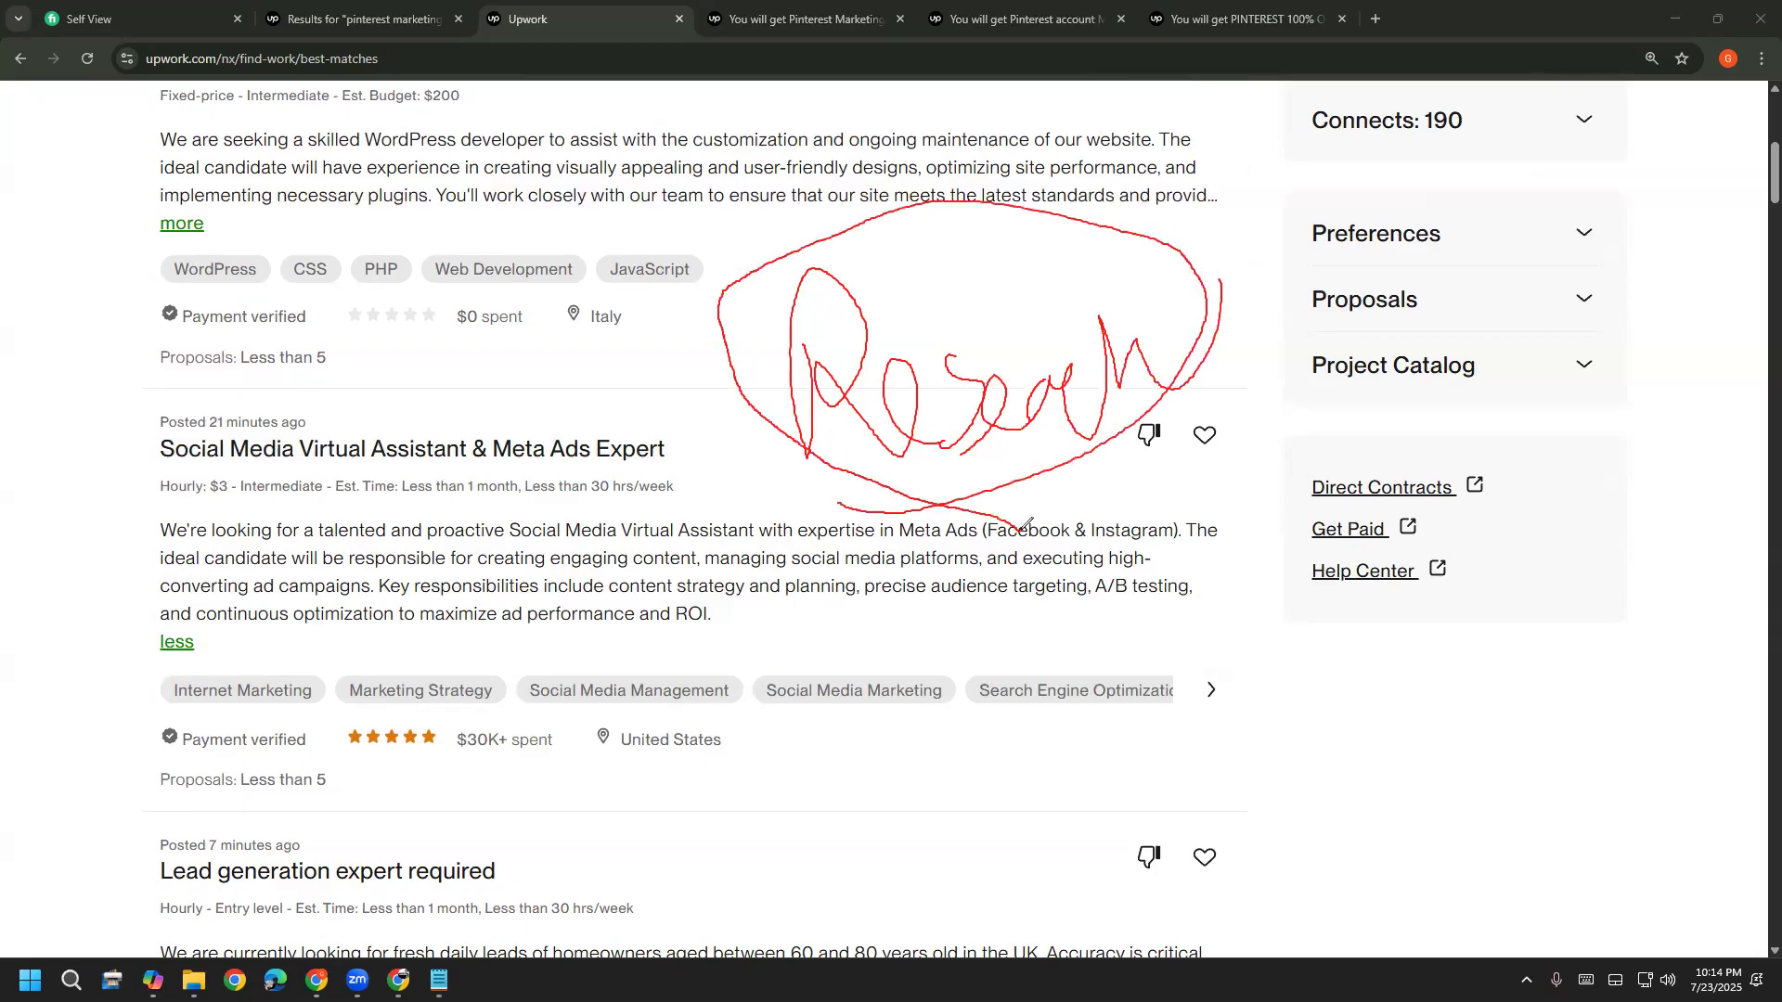
{"action": "left_click", "coordinate": [102, 594]}
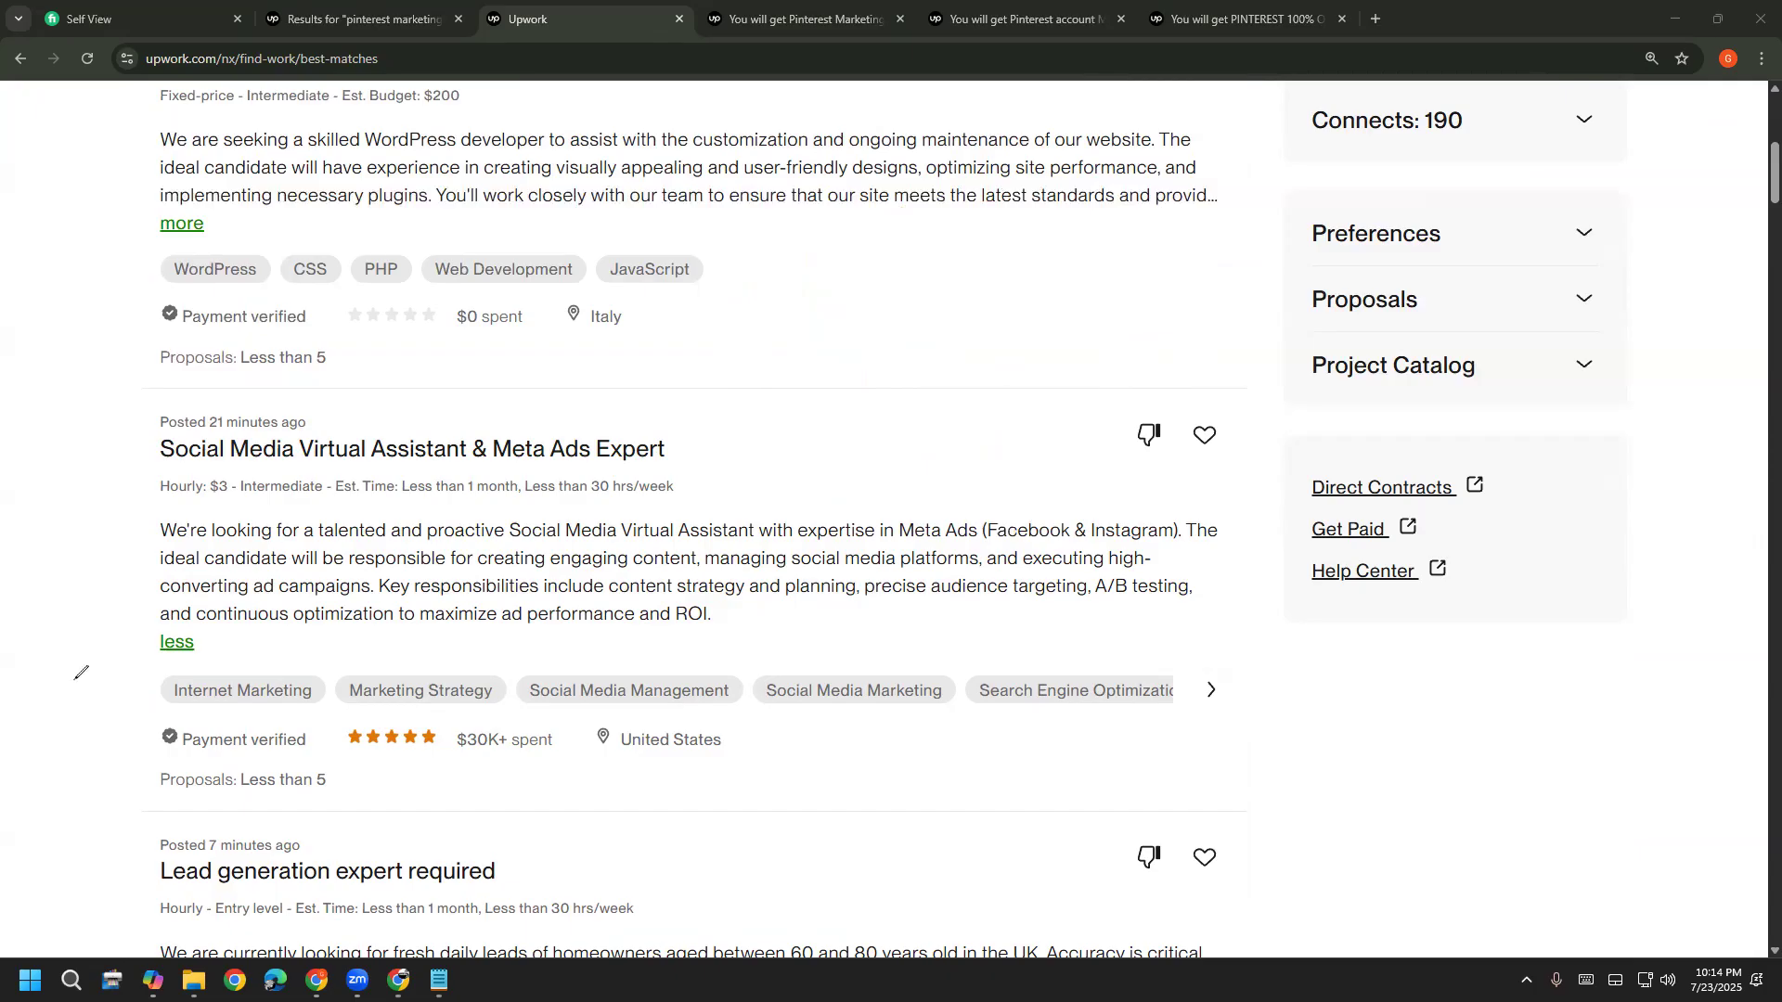
{"action": "left_click", "coordinate": [13, 770]}
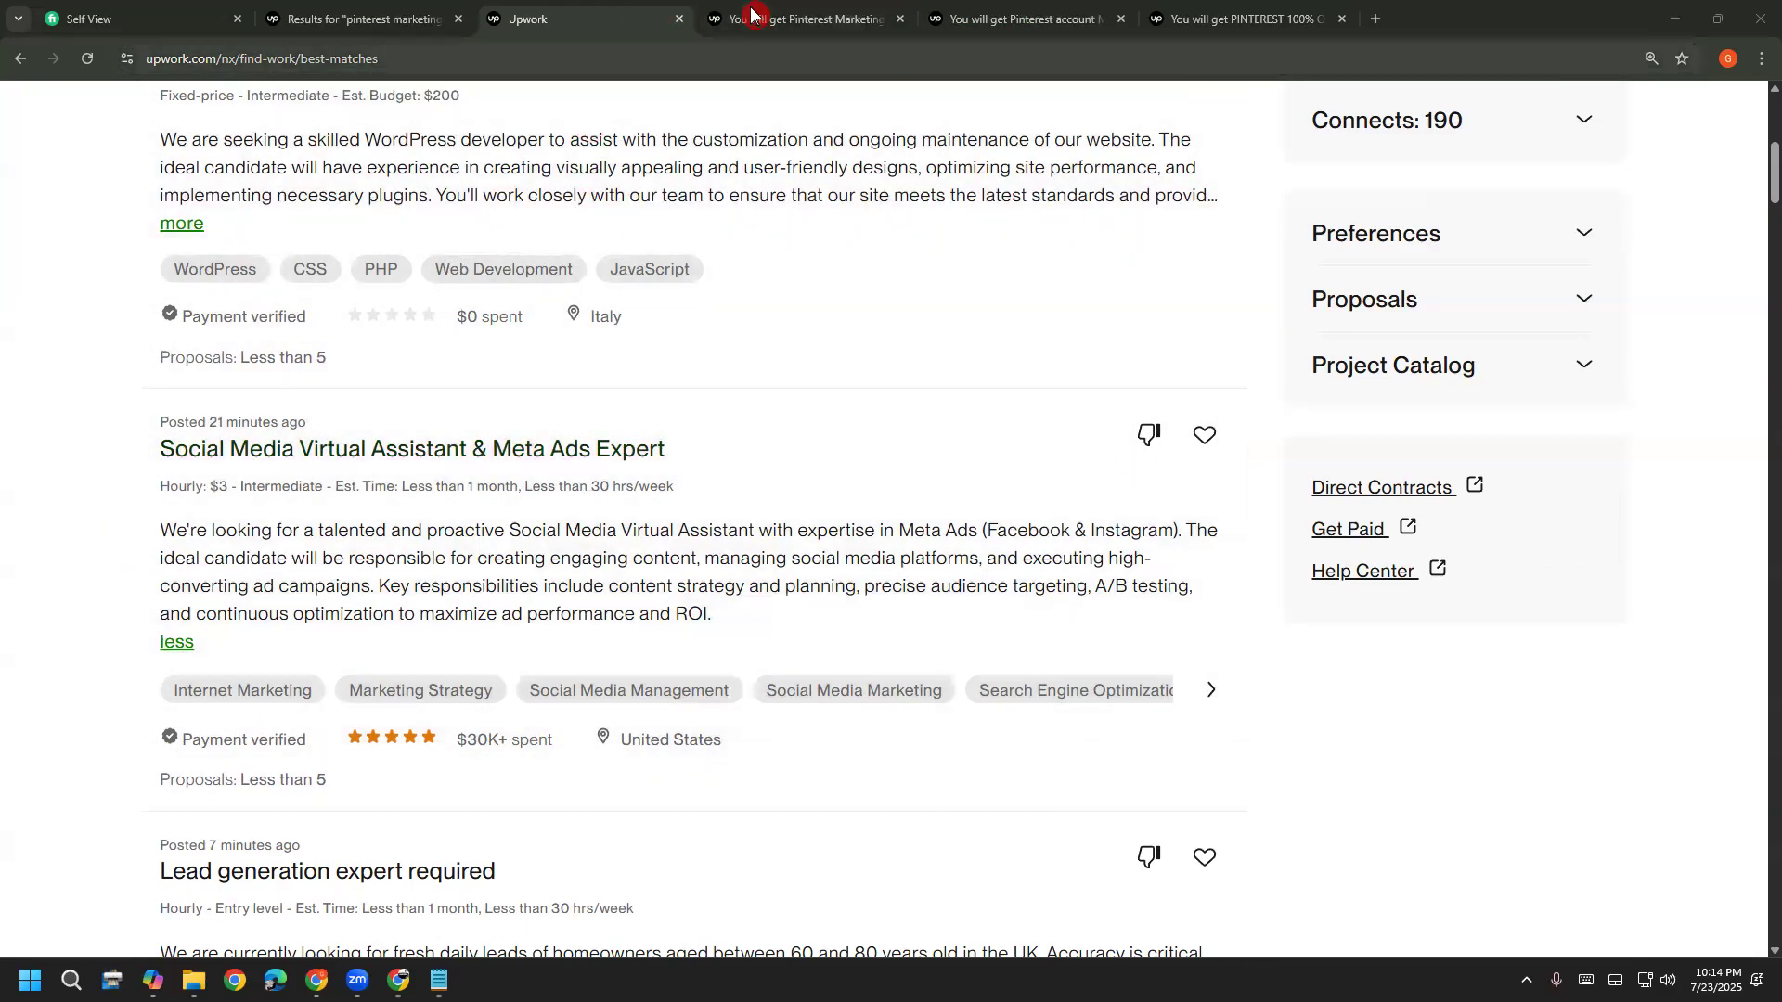
Temporarily circle the post's payment-verified status, and open the full details of the Social Media Virtual Assistant & Meta Ads Expert job
{"action": "mouse_move", "coordinate": [263, 705]}
{"action": "left_mouse_down"}
{"action": "mouse_move", "coordinate": [157, 710]}
{"action": "mouse_move", "coordinate": [113, 766]}
{"action": "mouse_move", "coordinate": [288, 759]}
{"action": "mouse_move", "coordinate": [349, 726]}
{"action": "mouse_move", "coordinate": [219, 704]}
{"action": "left_mouse_up"}
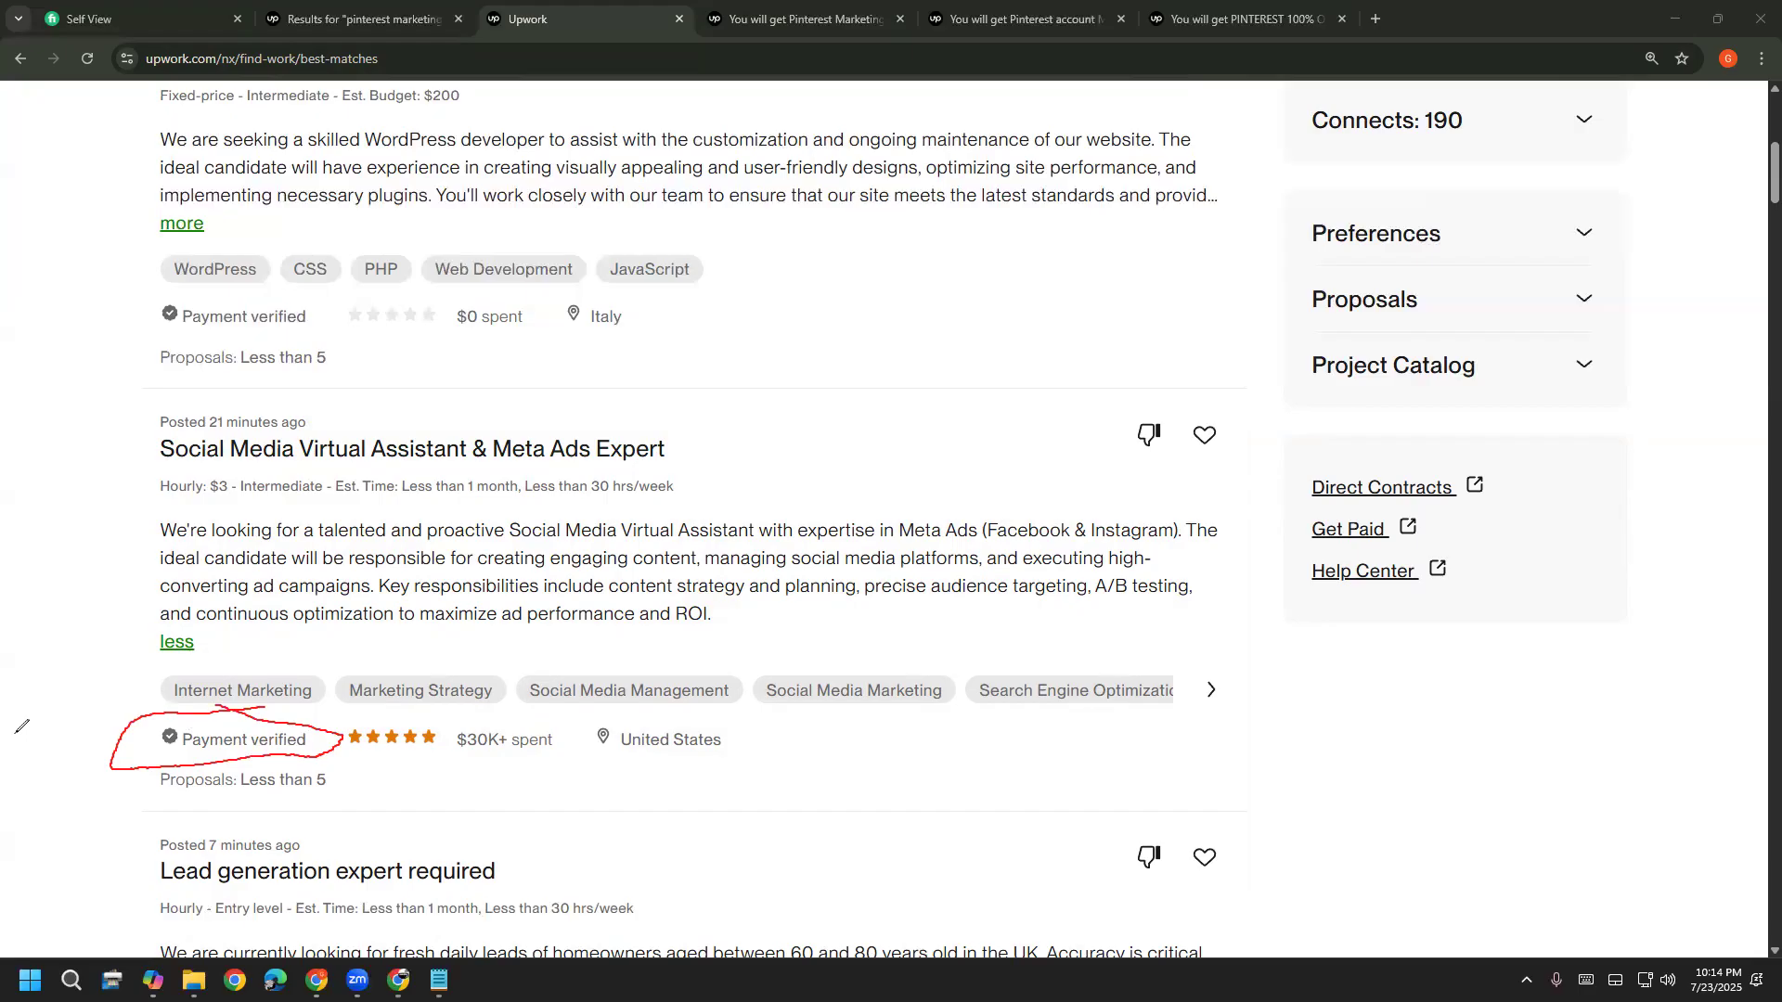
{"action": "left_click", "coordinate": [110, 609]}
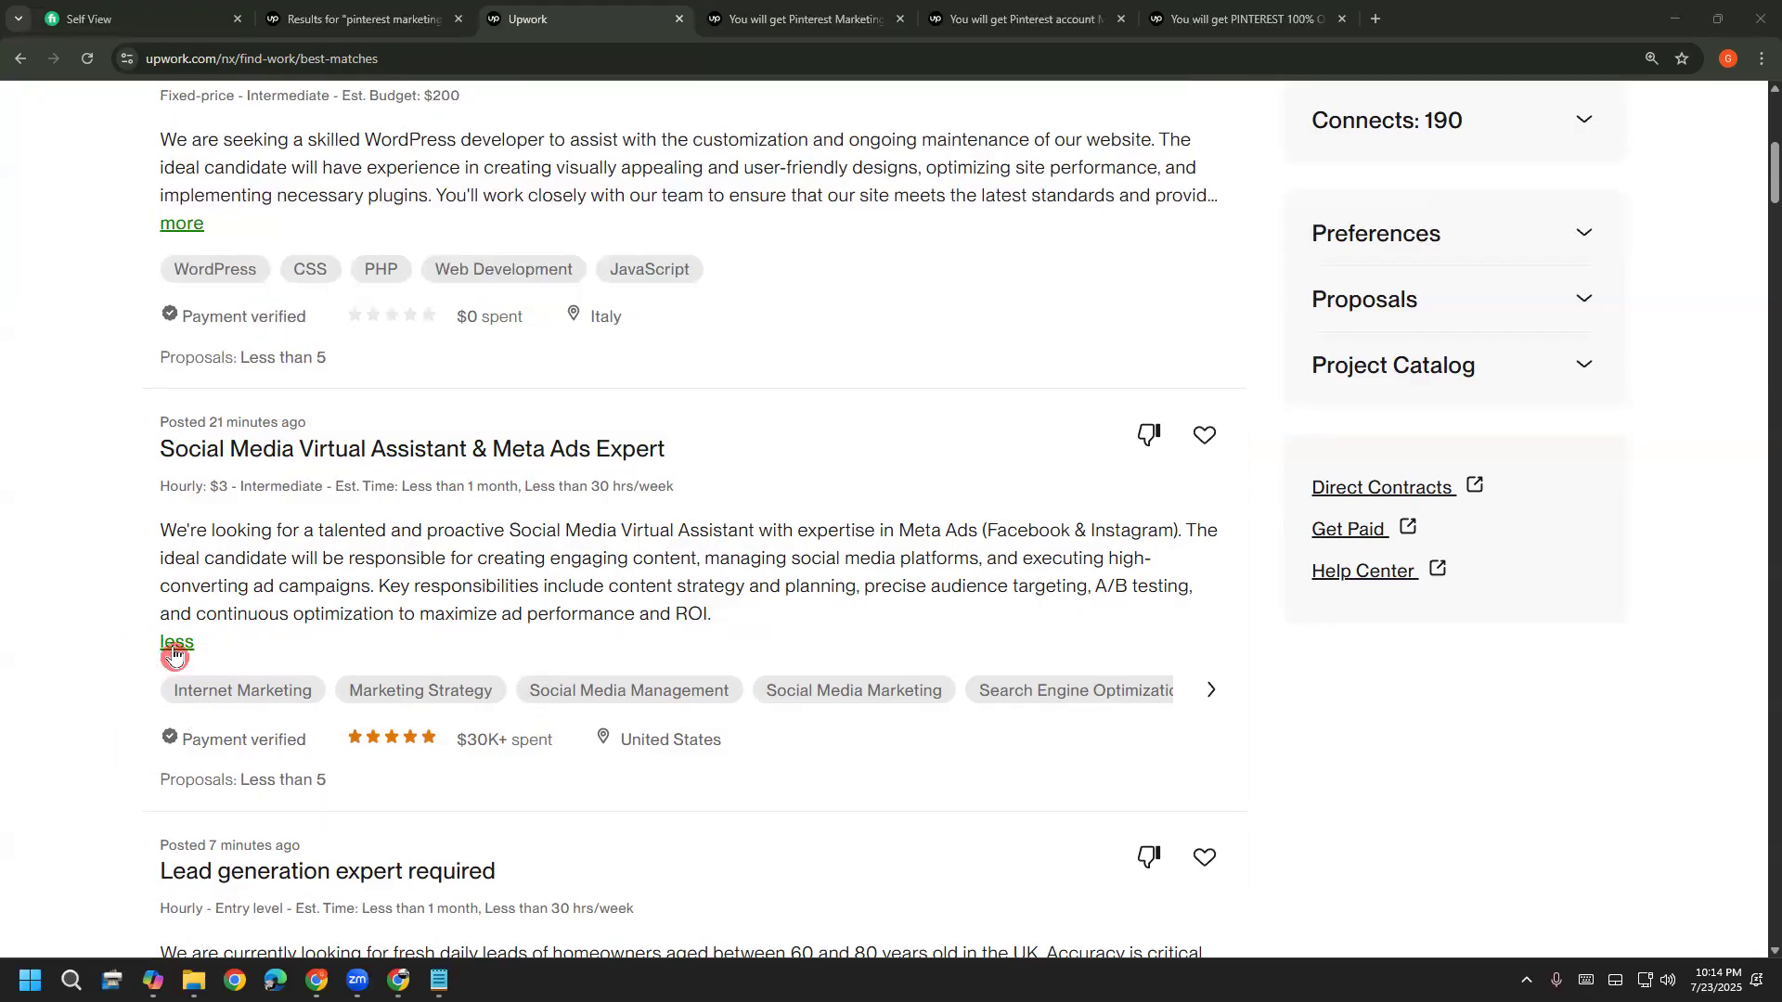
{"action": "left_click", "coordinate": [362, 447]}
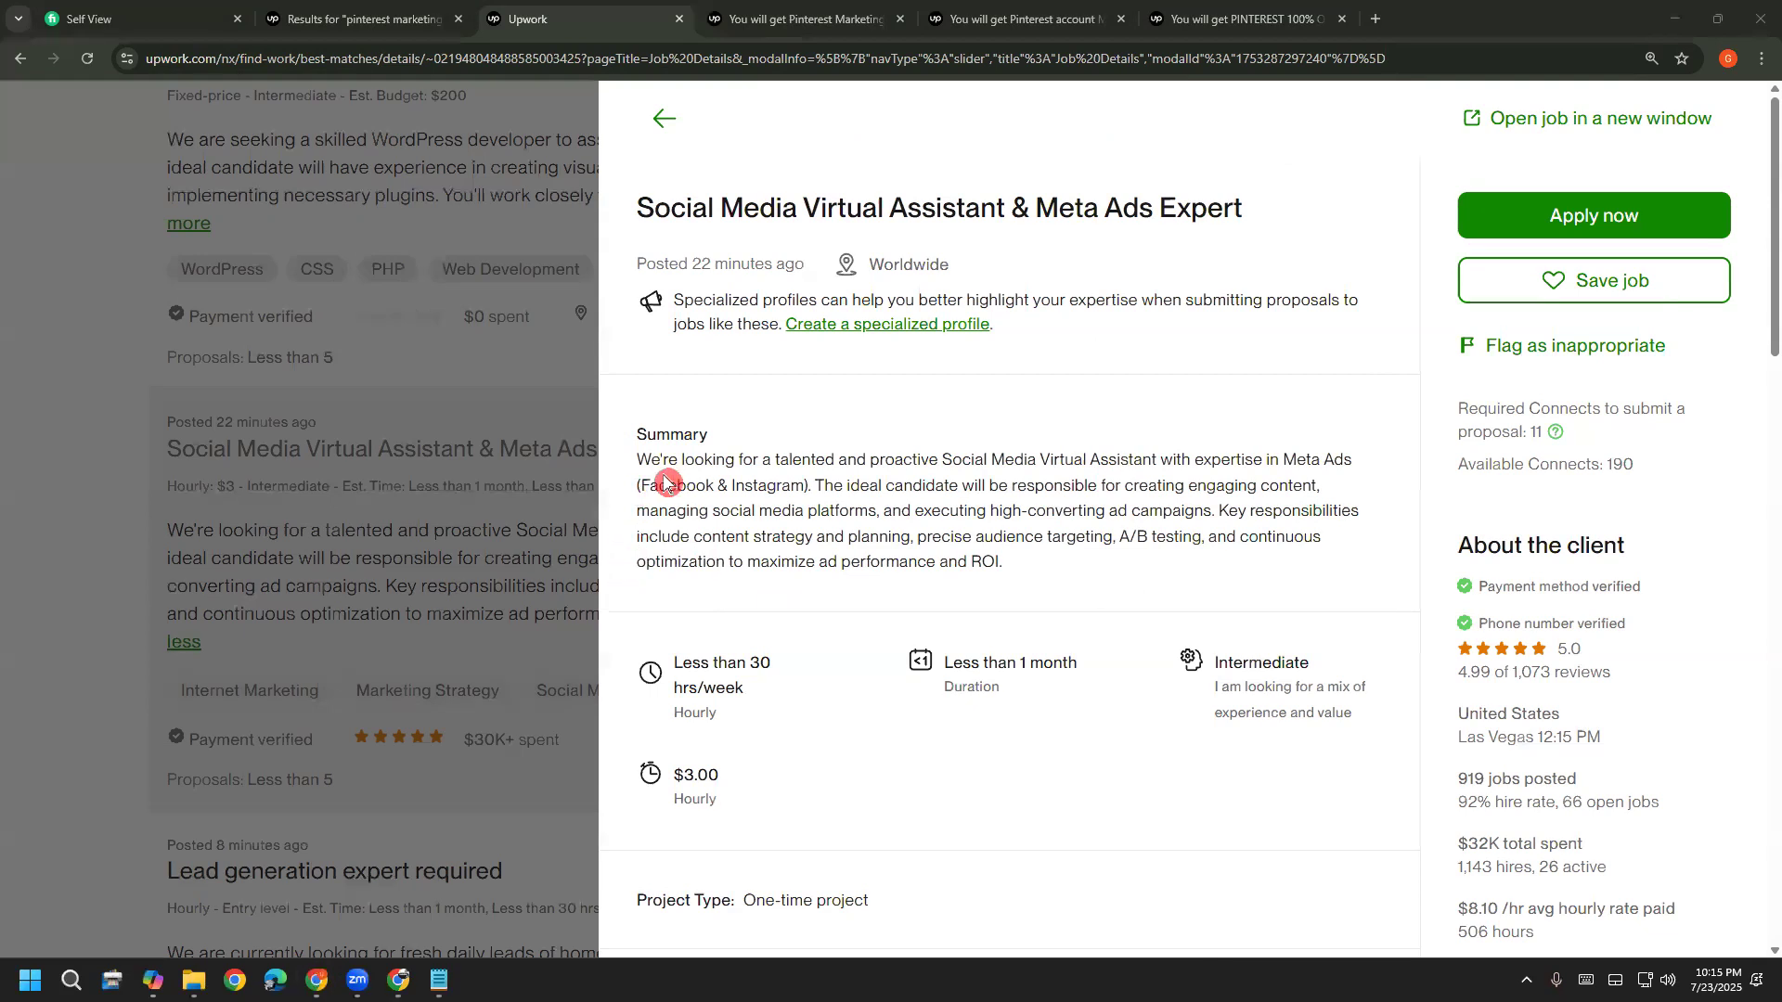
Highlight the summary's opening requirement for Meta Ads expertise on Facebook and Instagram
{"action": "left_click_drag", "start_coordinate": [653, 462], "coordinate": [1329, 465]}
{"action": "left_click", "coordinate": [1355, 462]}
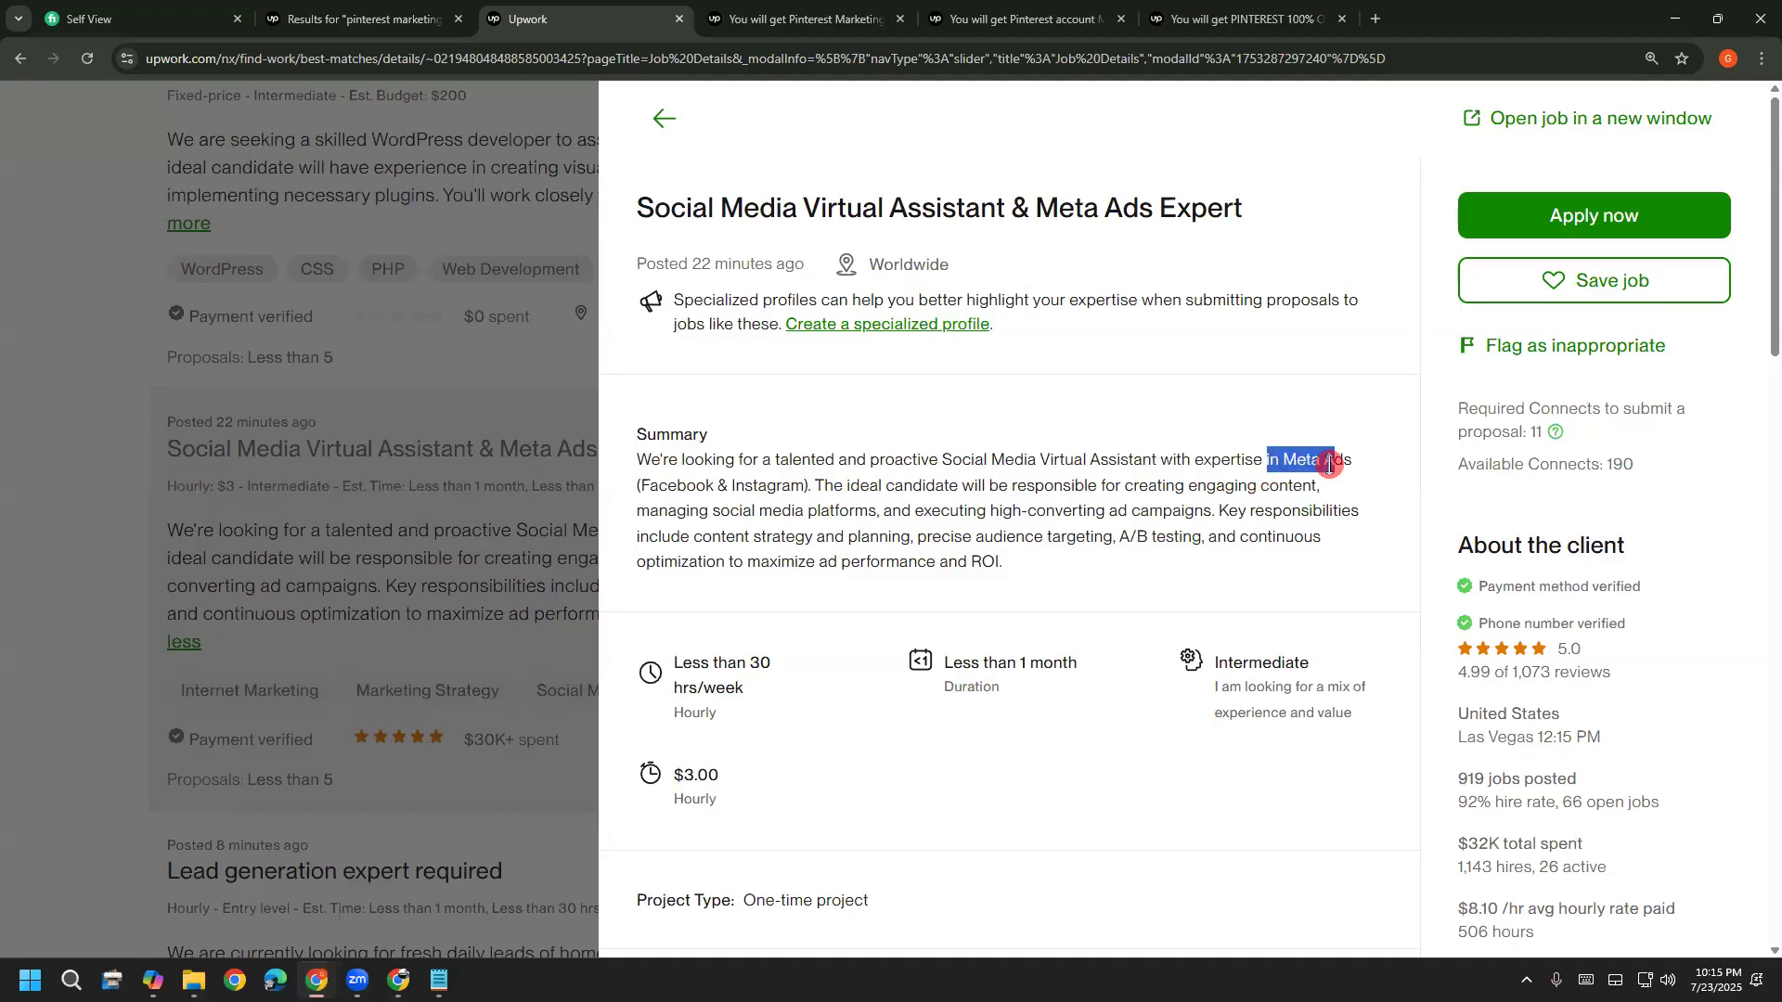
{"action": "left_click", "coordinate": [1329, 466]}
{"action": "left_click_drag", "start_coordinate": [637, 488], "coordinate": [730, 486]}
{"action": "left_click", "coordinate": [746, 489]}
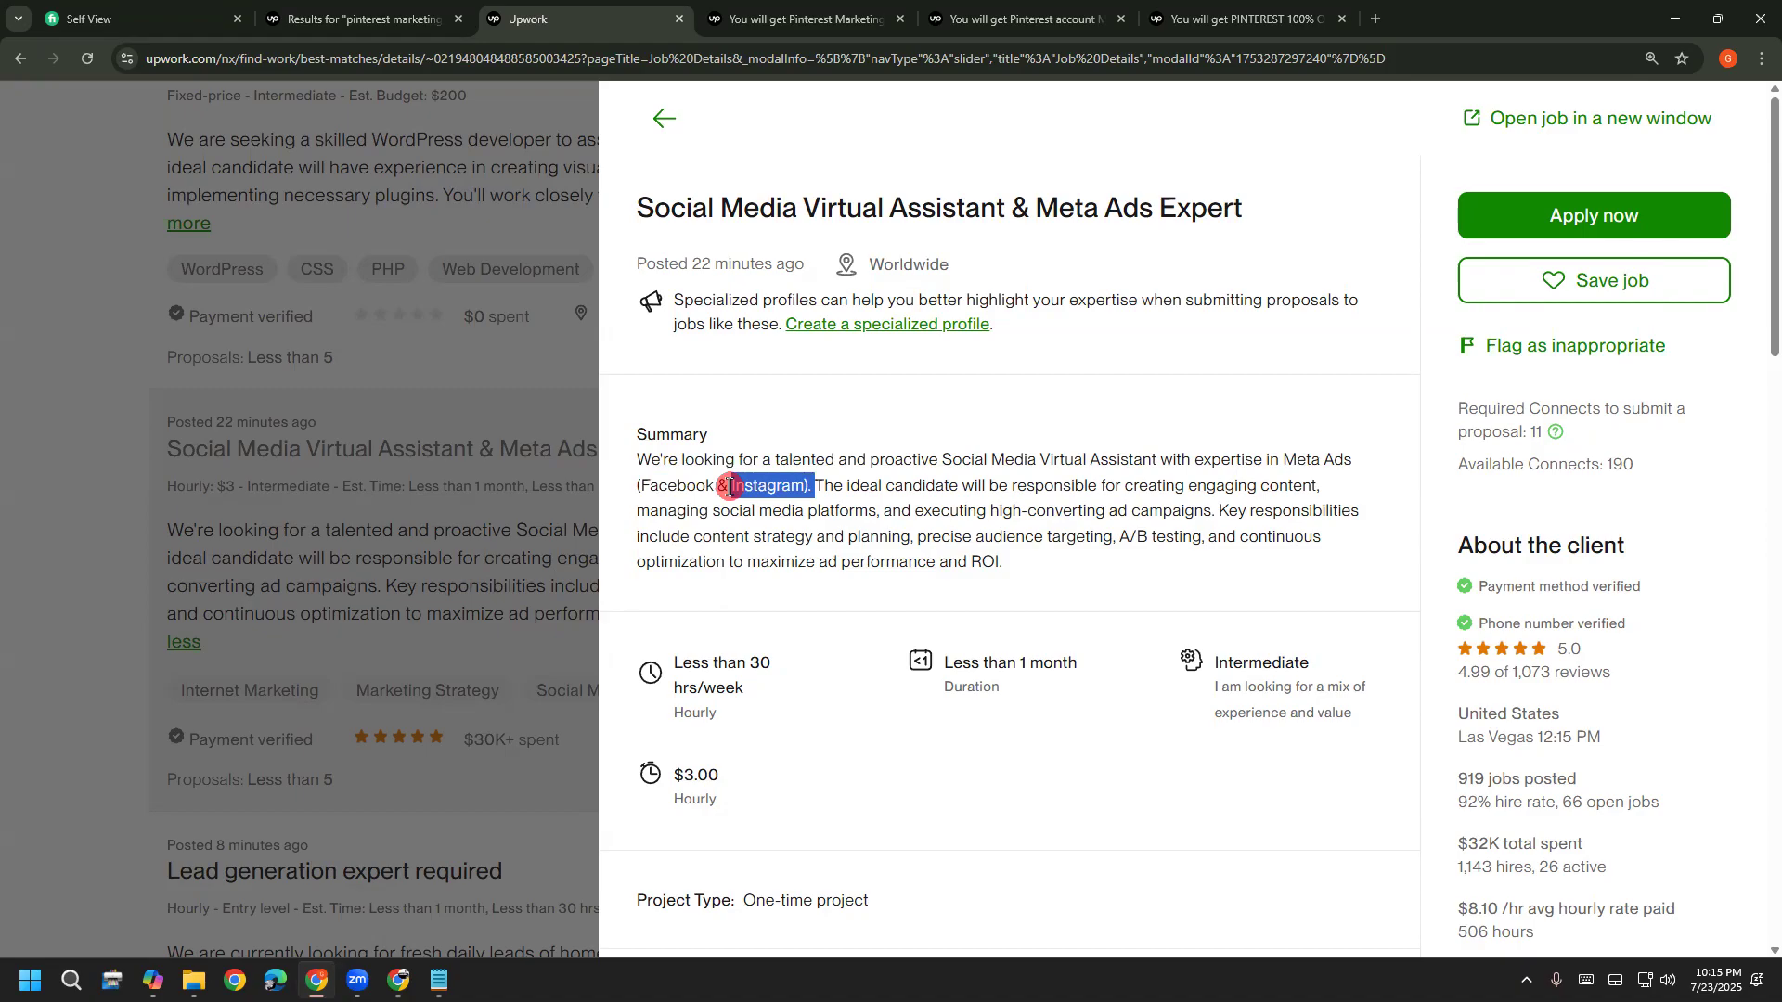
{"action": "left_click", "coordinate": [731, 486]}
{"action": "left_click_drag", "start_coordinate": [1283, 462], "coordinate": [1367, 471]}
{"action": "left_click", "coordinate": [1364, 471]}
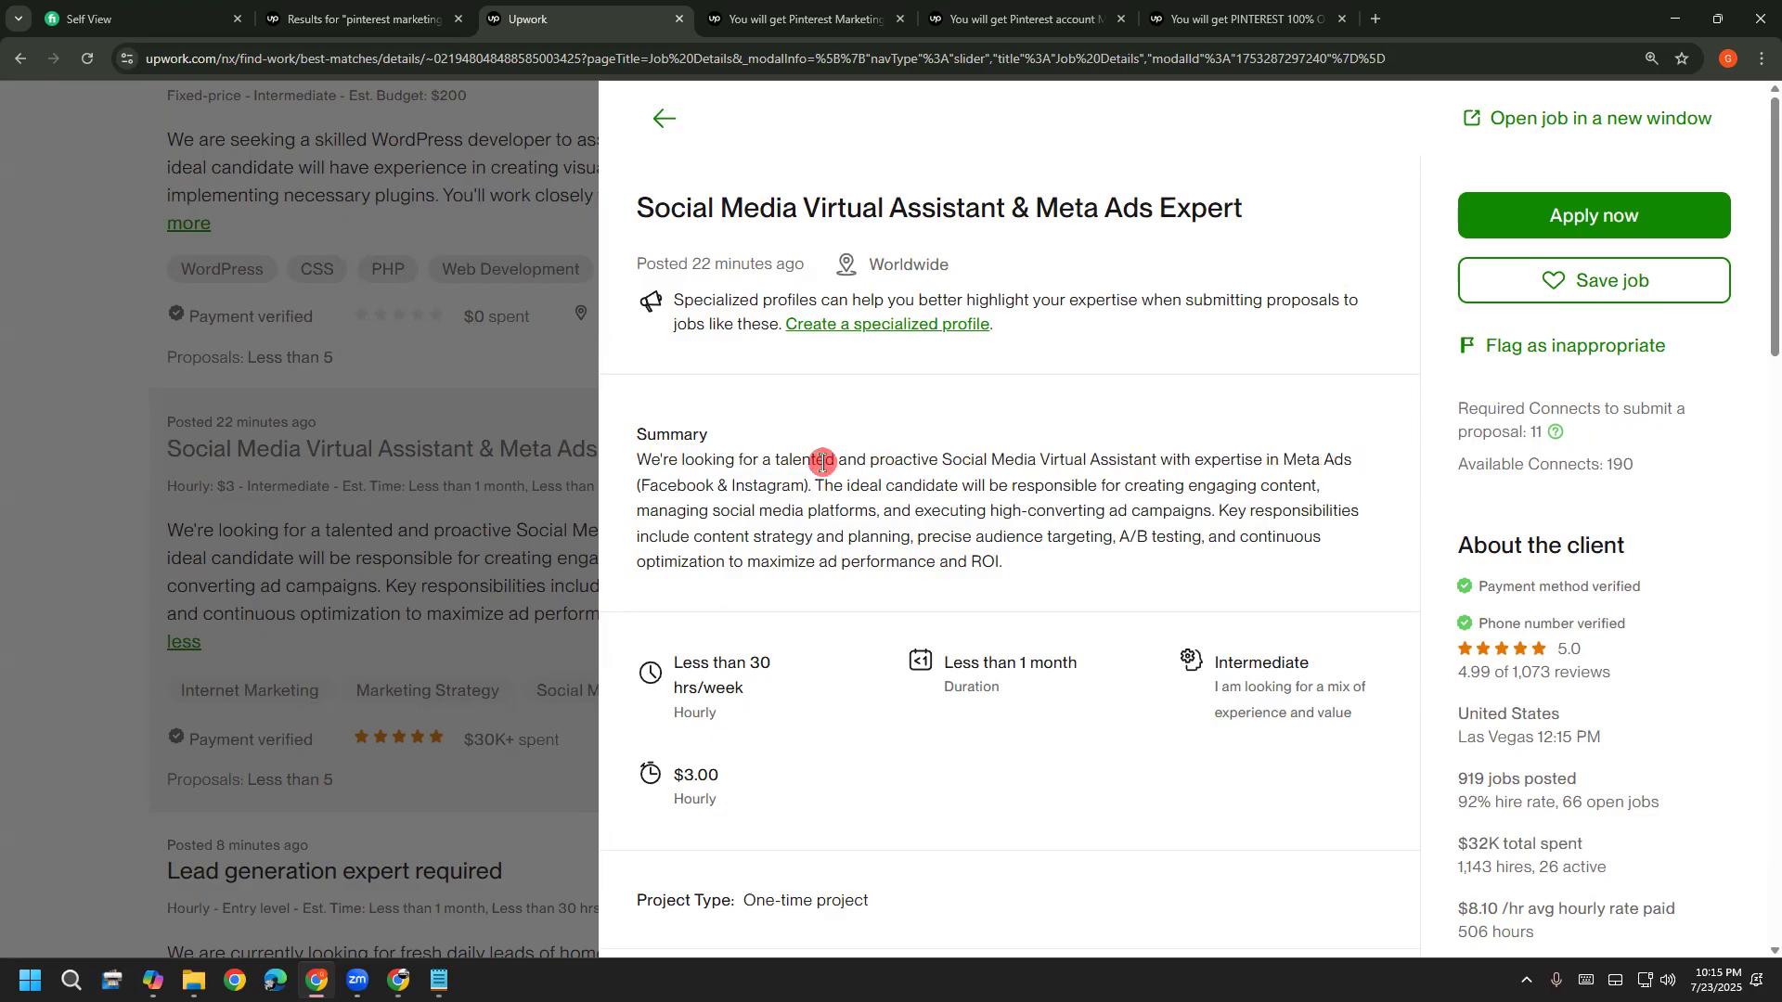
Highlight the summary sentence on the ideal candidate's duties, from creating engaging content to executing high-converting ad campaigns
{"action": "left_click_drag", "start_coordinate": [815, 486], "coordinate": [1314, 490]}
{"action": "left_click", "coordinate": [1309, 492]}
{"action": "left_click_drag", "start_coordinate": [631, 512], "coordinate": [813, 485]}
{"action": "left_click", "coordinate": [934, 509]}
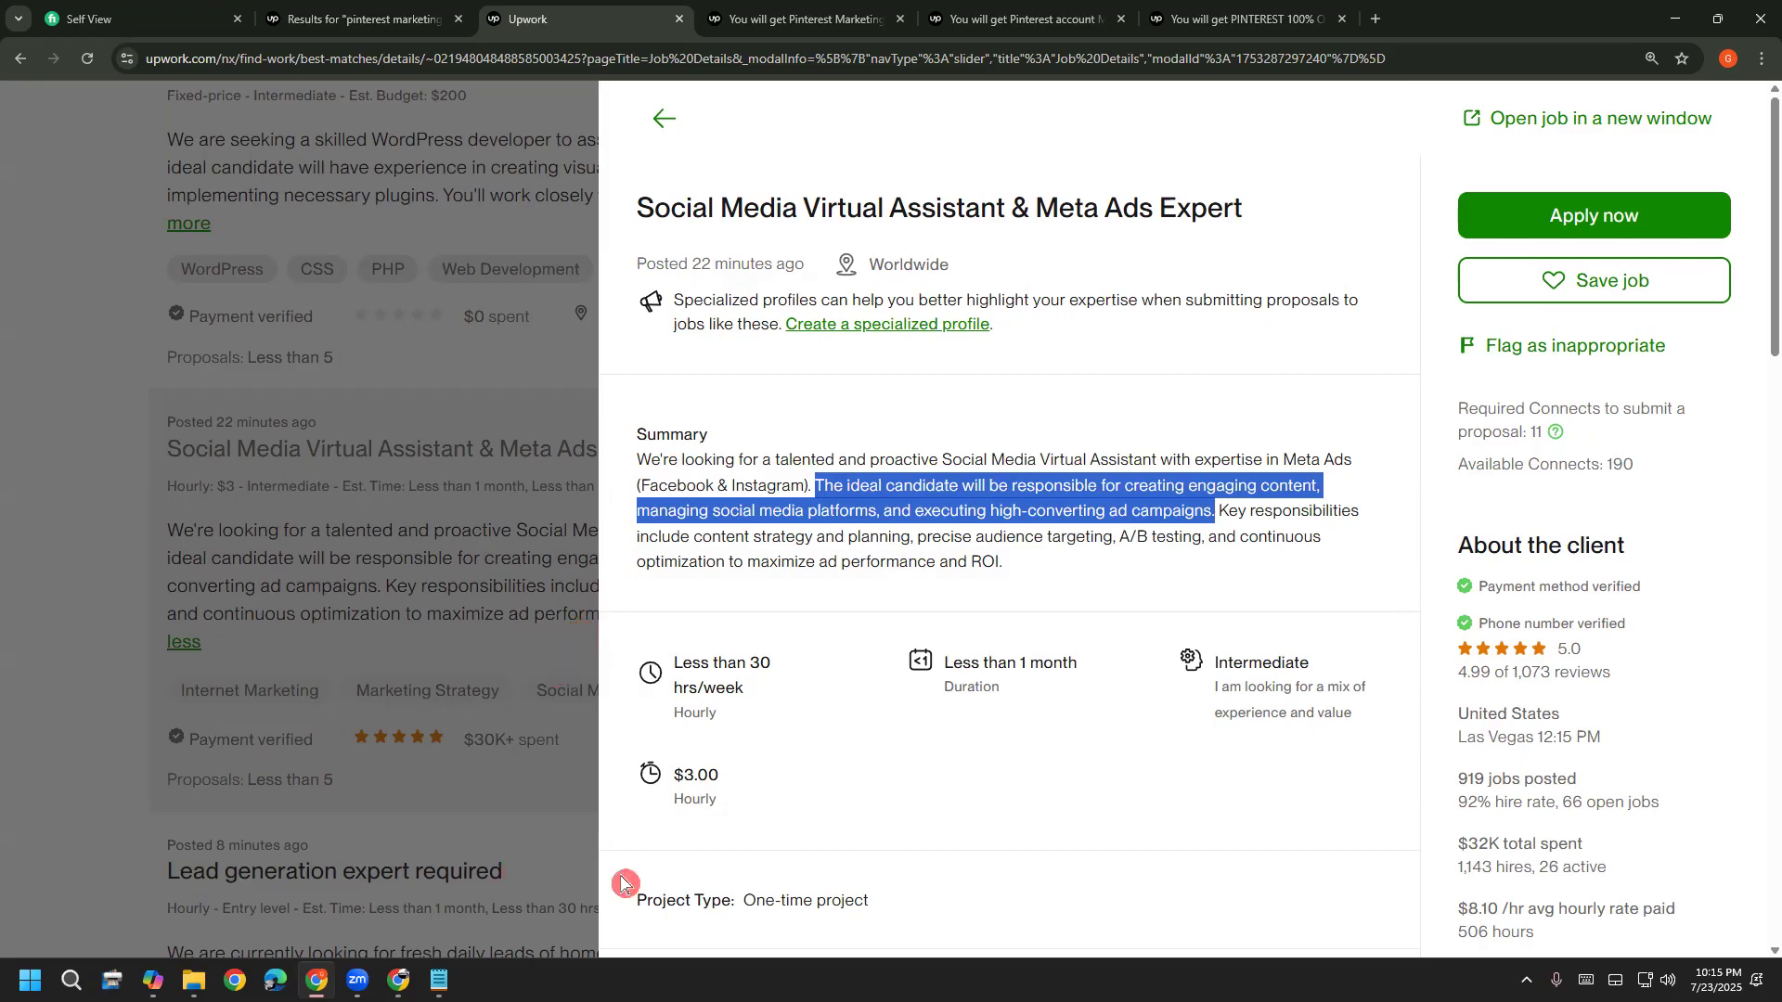
{"action": "left_click", "coordinate": [1007, 485]}
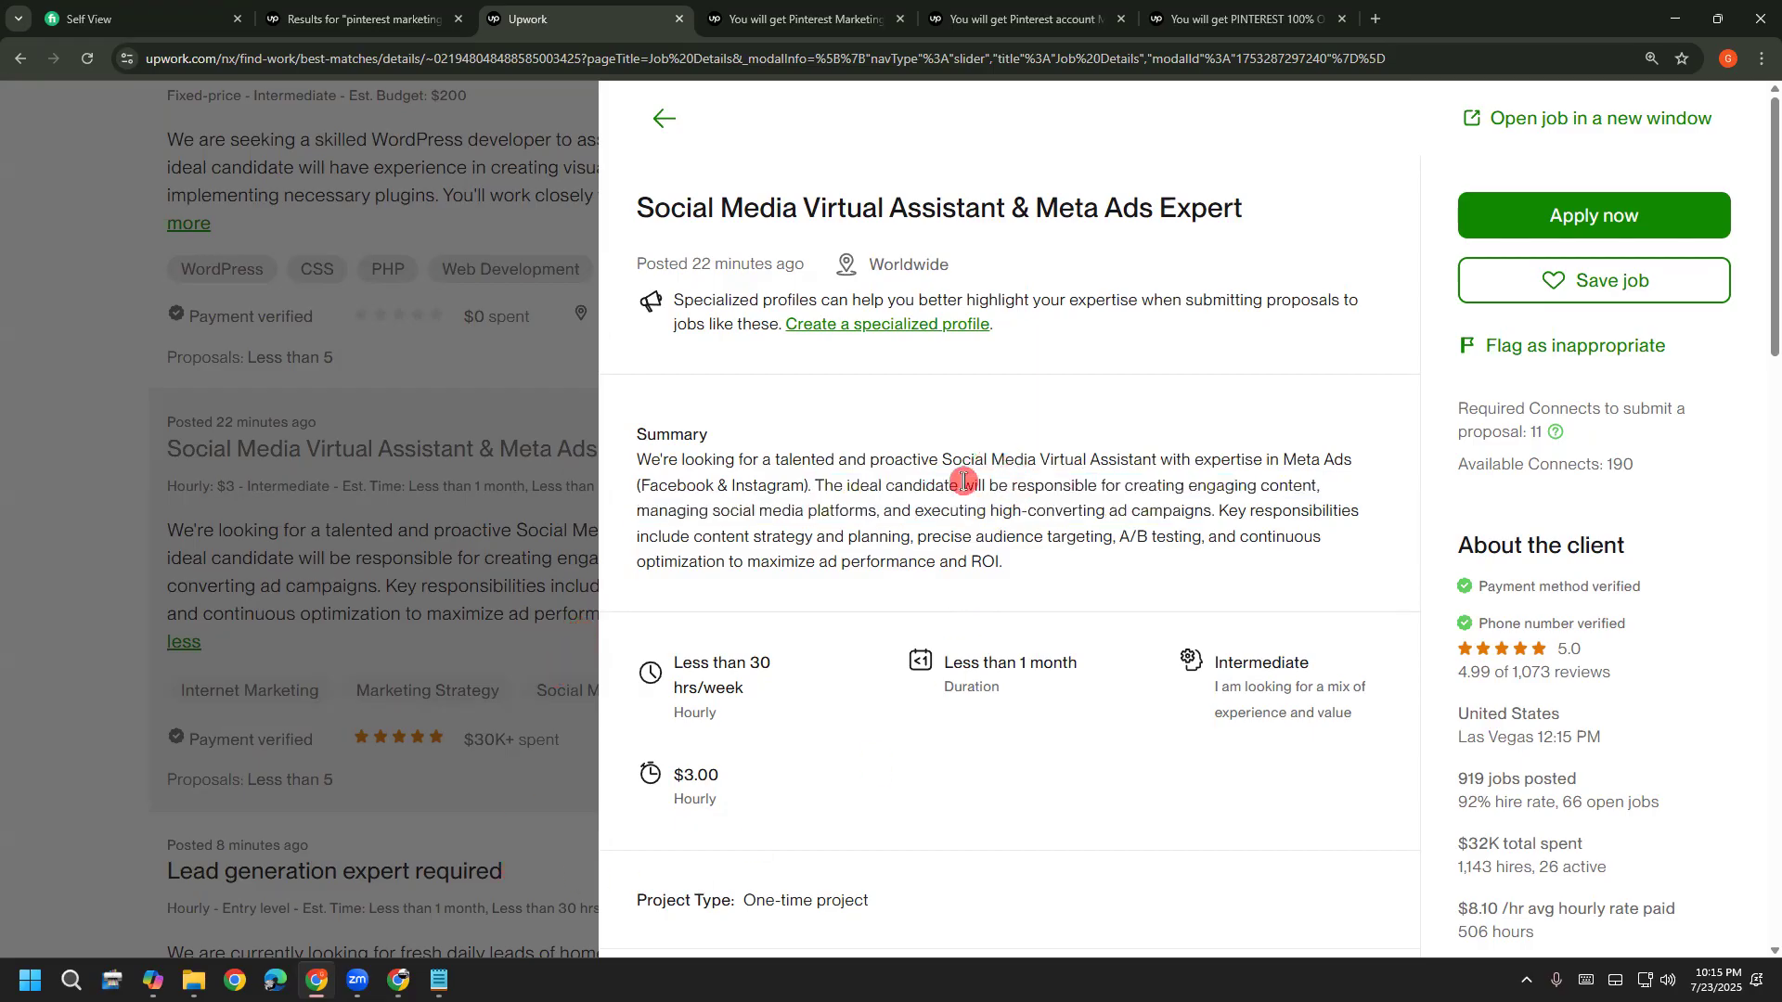
{"action": "left_click_drag", "start_coordinate": [1125, 482], "coordinate": [1318, 478]}
{"action": "left_click_drag", "start_coordinate": [615, 505], "coordinate": [1203, 518]}
{"action": "left_click", "coordinate": [808, 509]}
{"action": "left_click", "coordinate": [1203, 518]}
Highlight the key responsibilities in the summary, covering content strategy and planning, and examine the wording that follows
{"action": "left_click_drag", "start_coordinate": [1218, 512], "coordinate": [915, 536]}
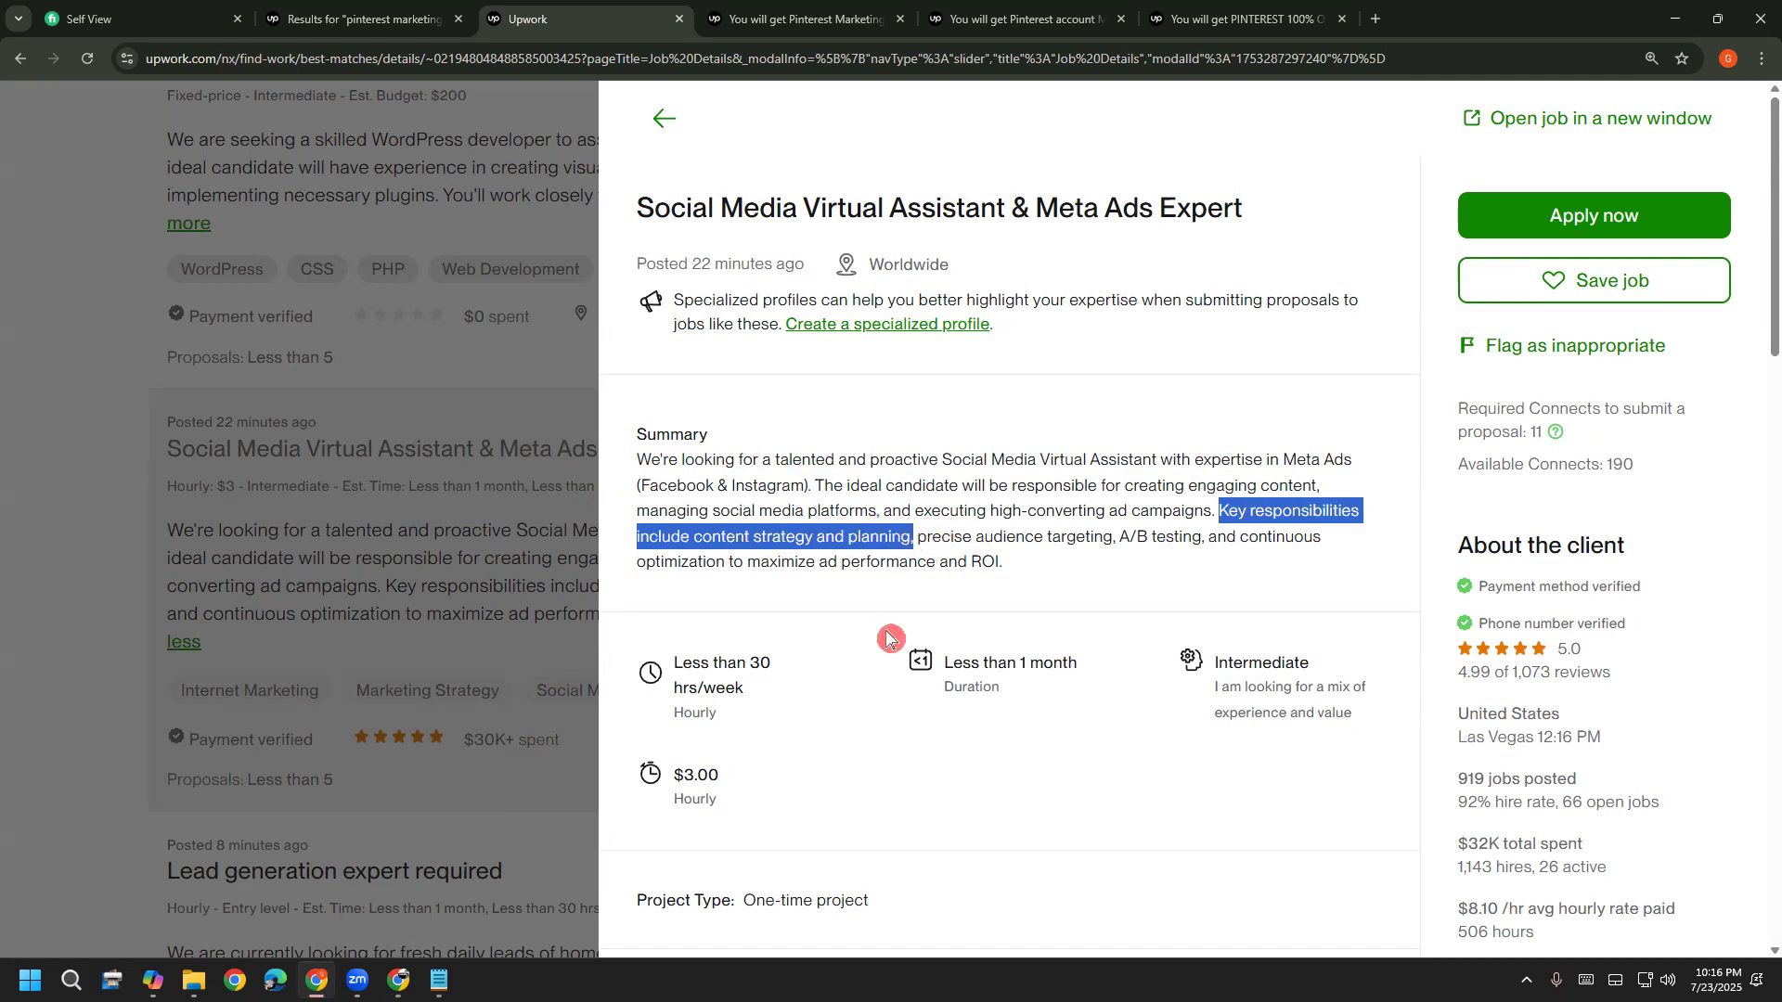
{"action": "left_click", "coordinate": [922, 530]}
{"action": "mouse_move", "coordinate": [915, 522]}
{"action": "left_mouse_down"}
{"action": "mouse_move", "coordinate": [839, 557]}
{"action": "mouse_move", "coordinate": [867, 557]}
{"action": "mouse_move", "coordinate": [852, 537]}
{"action": "mouse_move", "coordinate": [767, 531]}
{"action": "mouse_move", "coordinate": [888, 531]}
{"action": "left_mouse_up"}
{"action": "left_click", "coordinate": [914, 536]}
{"action": "left_click", "coordinate": [779, 529]}
{"action": "left_click", "coordinate": [900, 531]}
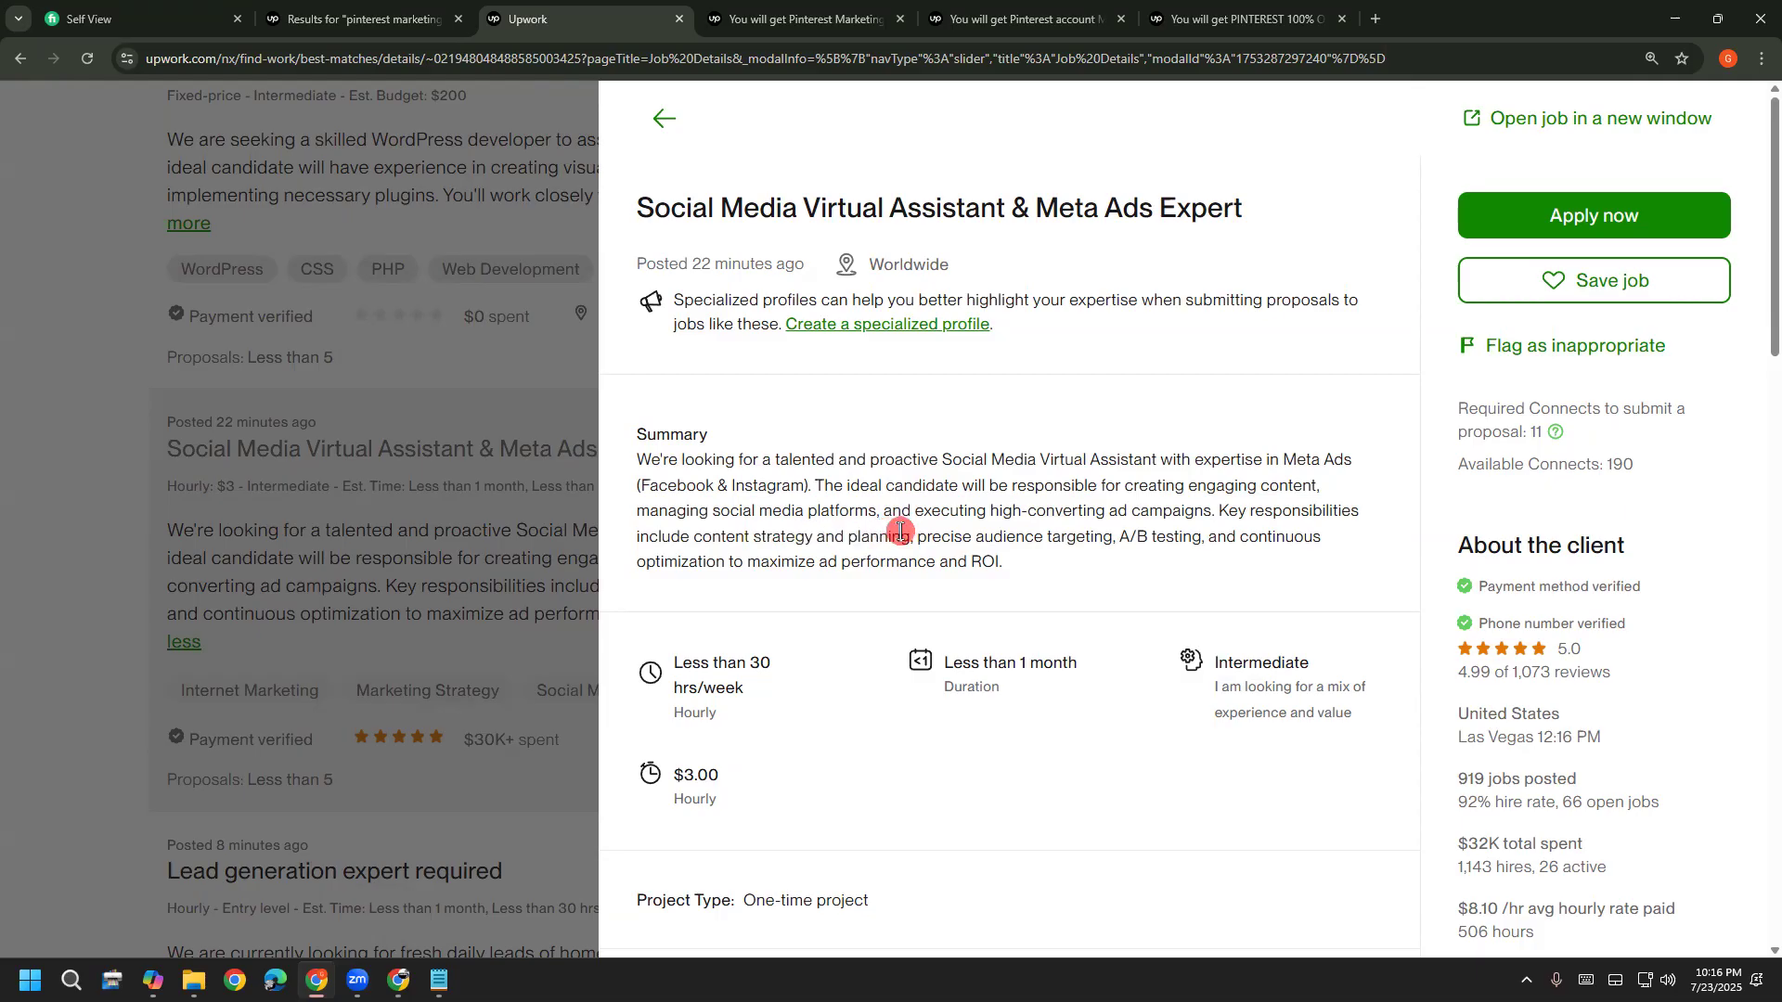
{"action": "mouse_move", "coordinate": [910, 535]}
{"action": "left_mouse_down"}
{"action": "mouse_move", "coordinate": [750, 530]}
{"action": "mouse_move", "coordinate": [1115, 541]}
{"action": "mouse_move", "coordinate": [927, 526]}
{"action": "left_mouse_up"}
{"action": "left_click", "coordinate": [897, 527]}
{"action": "left_click", "coordinate": [1113, 538]}
{"action": "left_click", "coordinate": [928, 526]}
Examine the summary's audience targeting, A/B testing and continuous optimization requirements, highlighting the closing word ROI
{"action": "left_click_drag", "start_coordinate": [1084, 522], "coordinate": [1322, 568]}
{"action": "left_click", "coordinate": [1201, 540]}
{"action": "left_click", "coordinate": [947, 536]}
{"action": "left_click_drag", "start_coordinate": [748, 562], "coordinate": [962, 569]}
{"action": "left_click_drag", "start_coordinate": [1025, 568], "coordinate": [639, 464]}
{"action": "left_click", "coordinate": [938, 563]}
{"action": "left_click_drag", "start_coordinate": [971, 564], "coordinate": [1025, 563]}
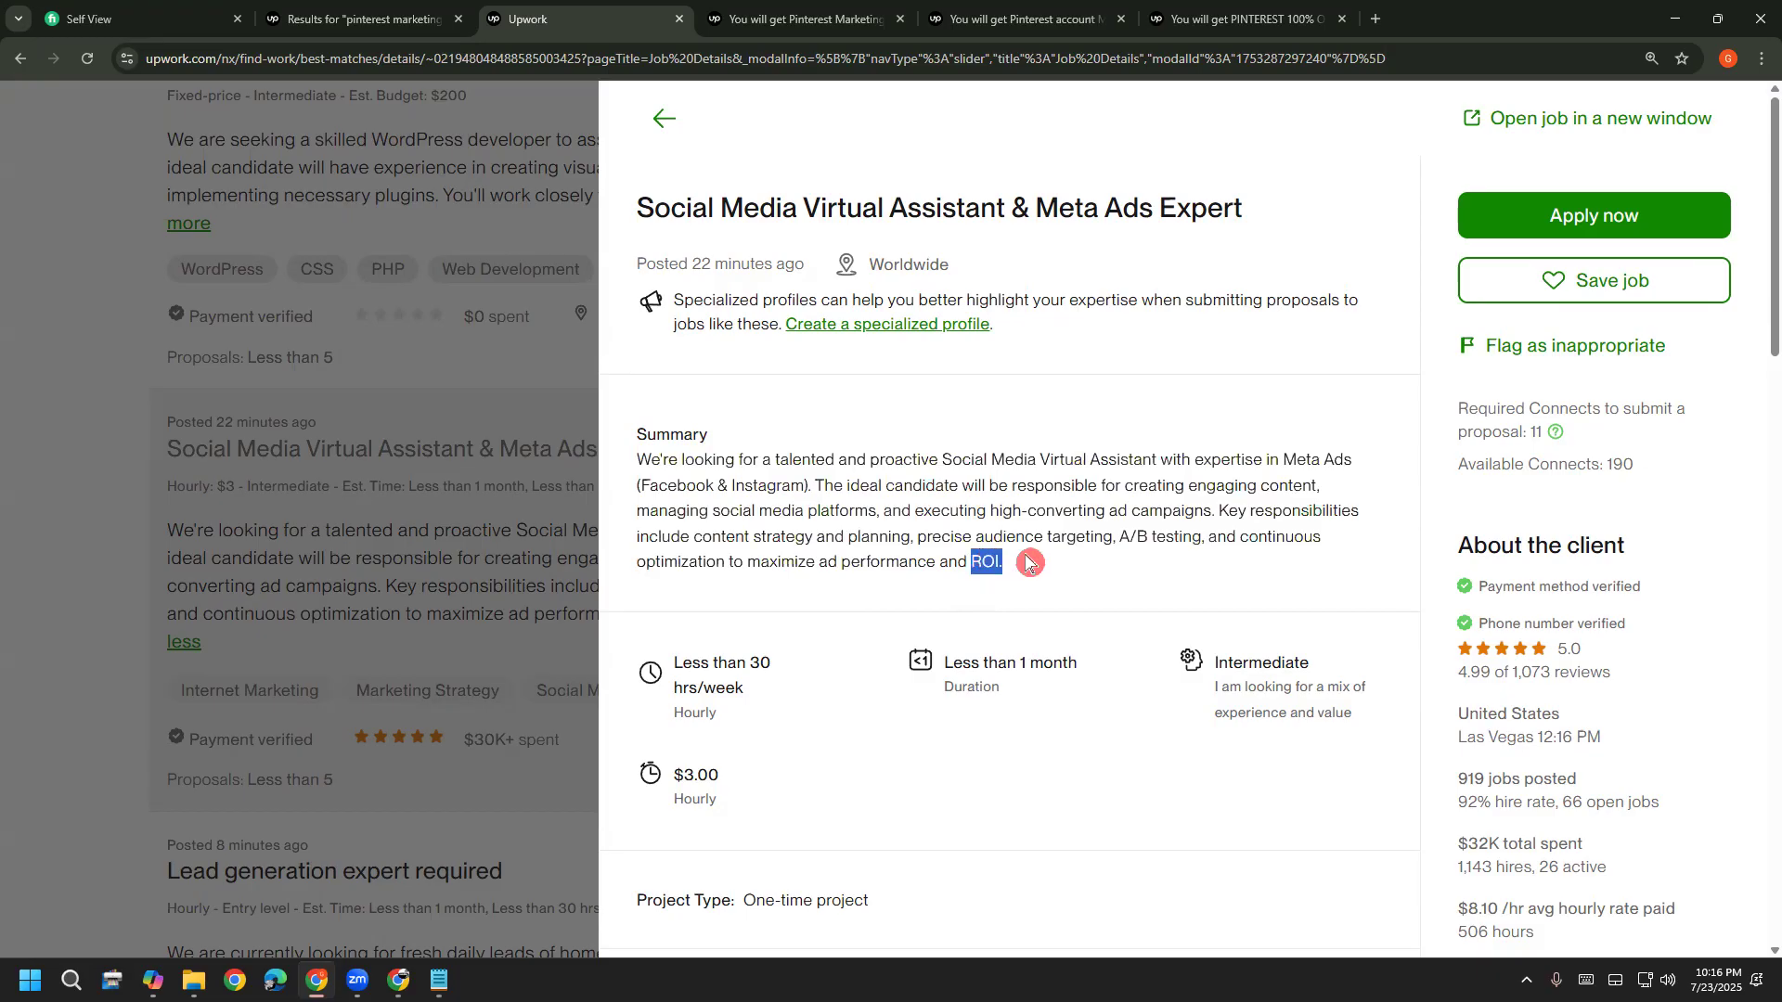
{"action": "left_click", "coordinate": [973, 513]}
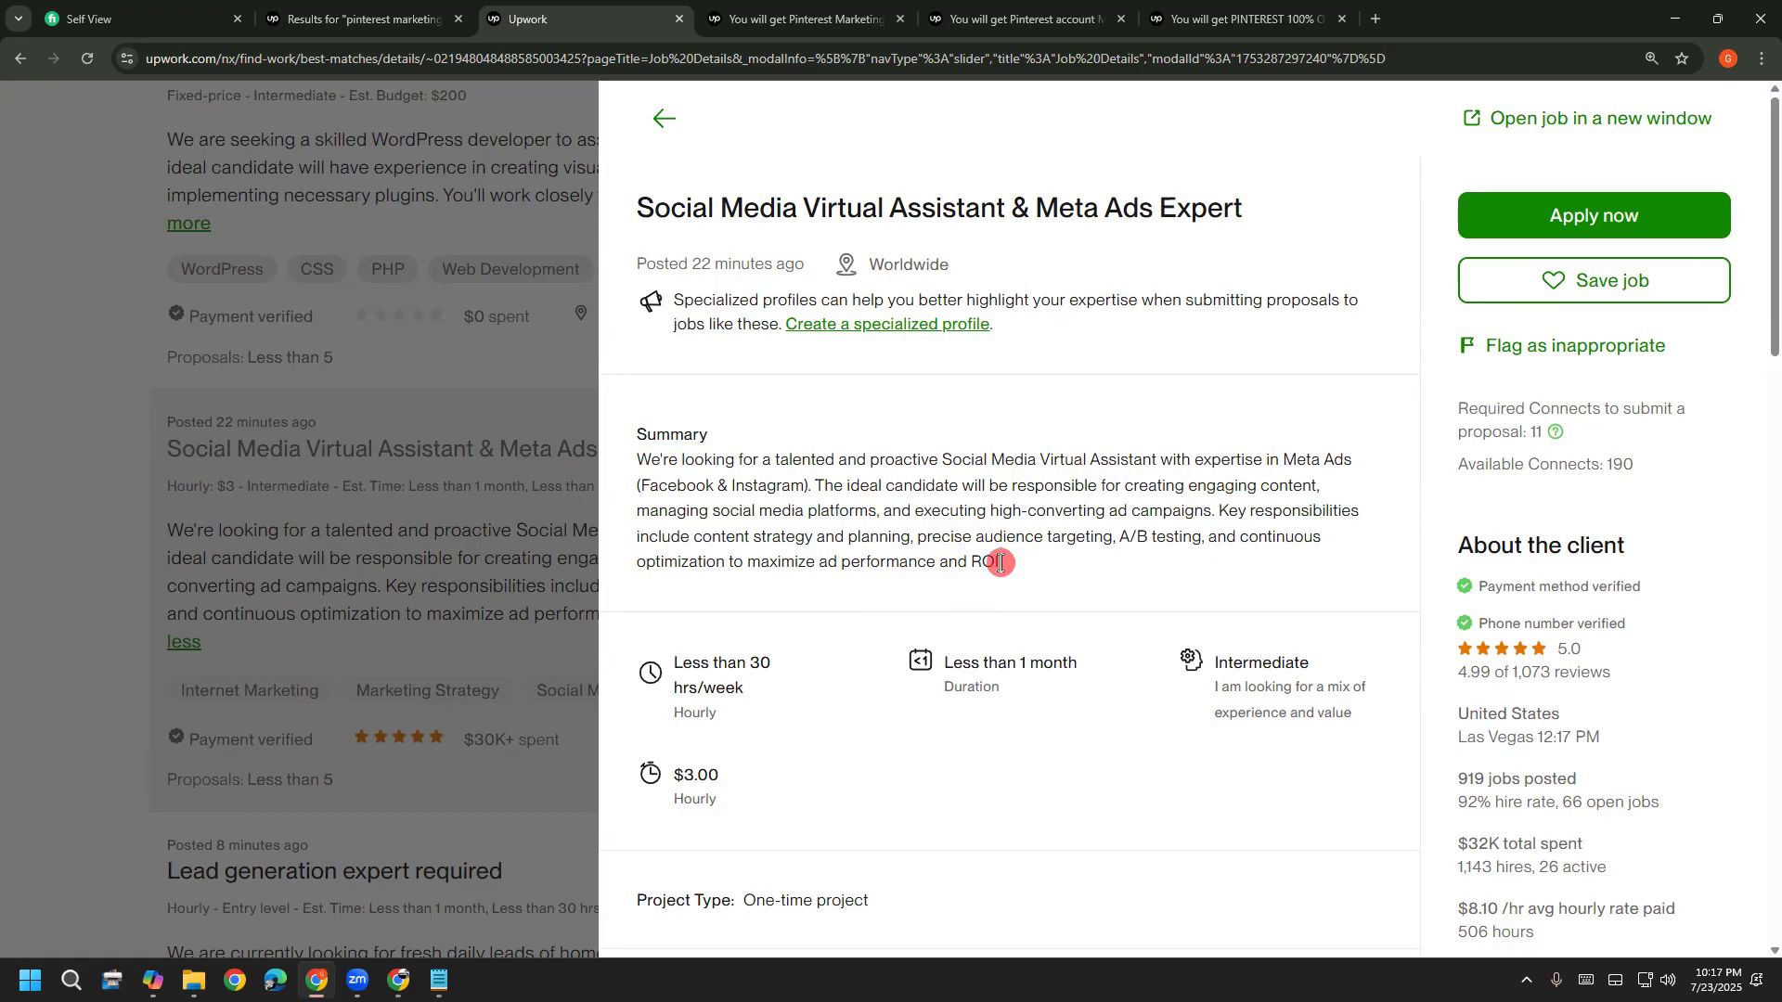
{"action": "left_click_drag", "start_coordinate": [968, 564], "coordinate": [993, 563]}
{"action": "left_click", "coordinate": [1031, 596]}
{"action": "mouse_move", "coordinate": [994, 562]}
{"action": "left_mouse_down"}
{"action": "mouse_move", "coordinate": [962, 560]}
{"action": "mouse_move", "coordinate": [1006, 575]}
{"action": "left_mouse_up"}
{"action": "left_click", "coordinate": [937, 595]}
{"action": "left_click", "coordinate": [987, 531]}
Reread the complete job summary, highlighting the whole paragraph and glancing at the project type and mandatory skills below
{"action": "left_click_drag", "start_coordinate": [1002, 561], "coordinate": [588, 463]}
{"action": "left_click", "coordinate": [804, 541]}
{"action": "scroll", "coordinate": [966, 509], "scroll_direction": "down", "scroll_amount": 1}
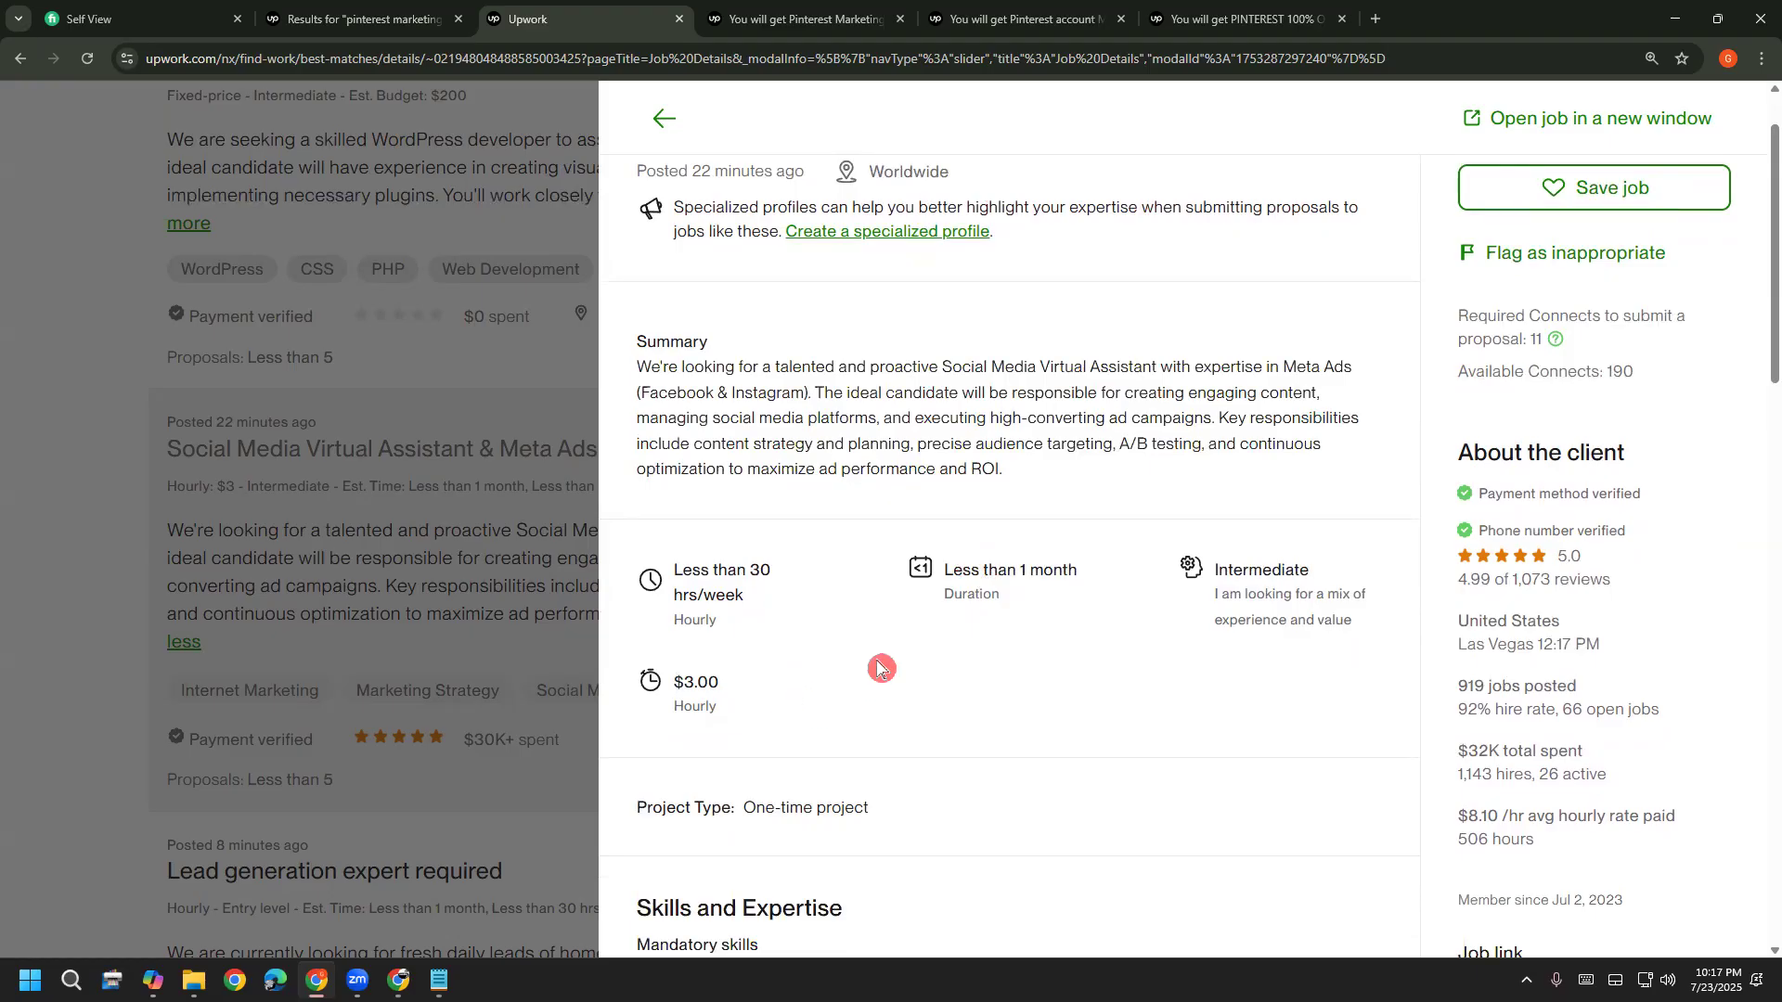
{"action": "left_click_drag", "start_coordinate": [1007, 472], "coordinate": [623, 386]}
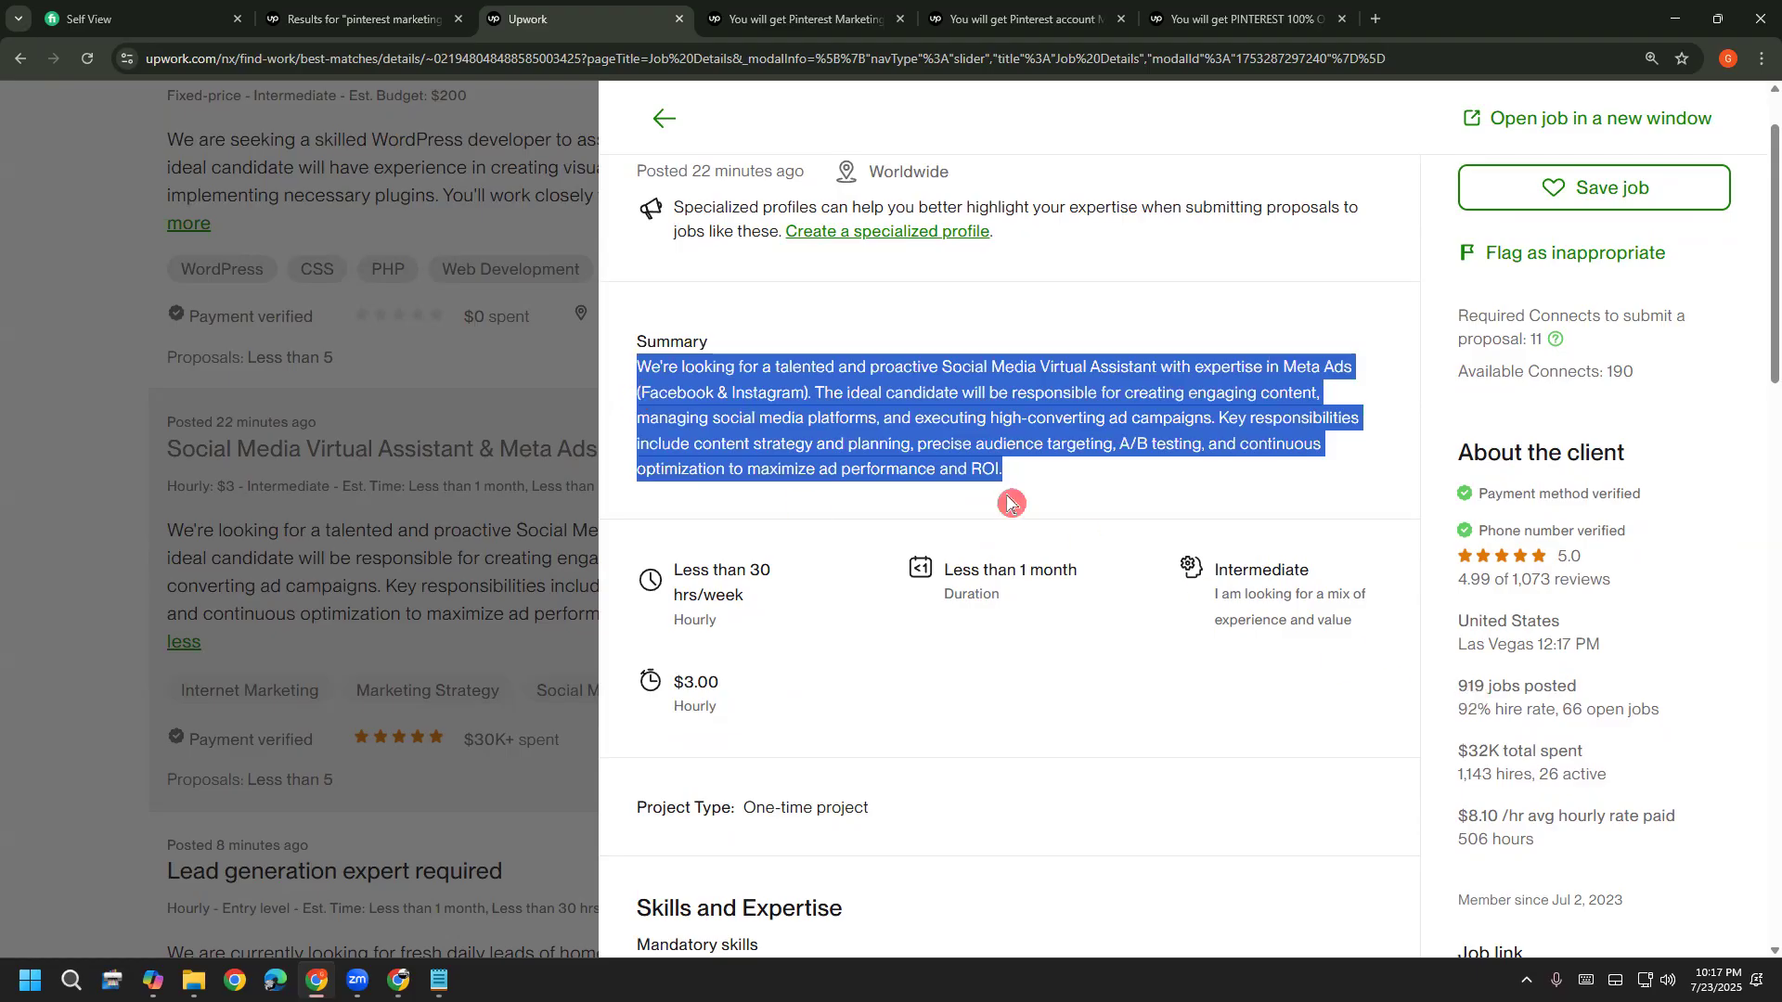
{"action": "left_click", "coordinate": [972, 469]}
{"action": "left_click_drag", "start_coordinate": [637, 366], "coordinate": [957, 436]}
{"action": "left_click", "coordinate": [957, 436]}
{"action": "scroll", "coordinate": [975, 592], "scroll_direction": "down", "scroll_amount": 2}
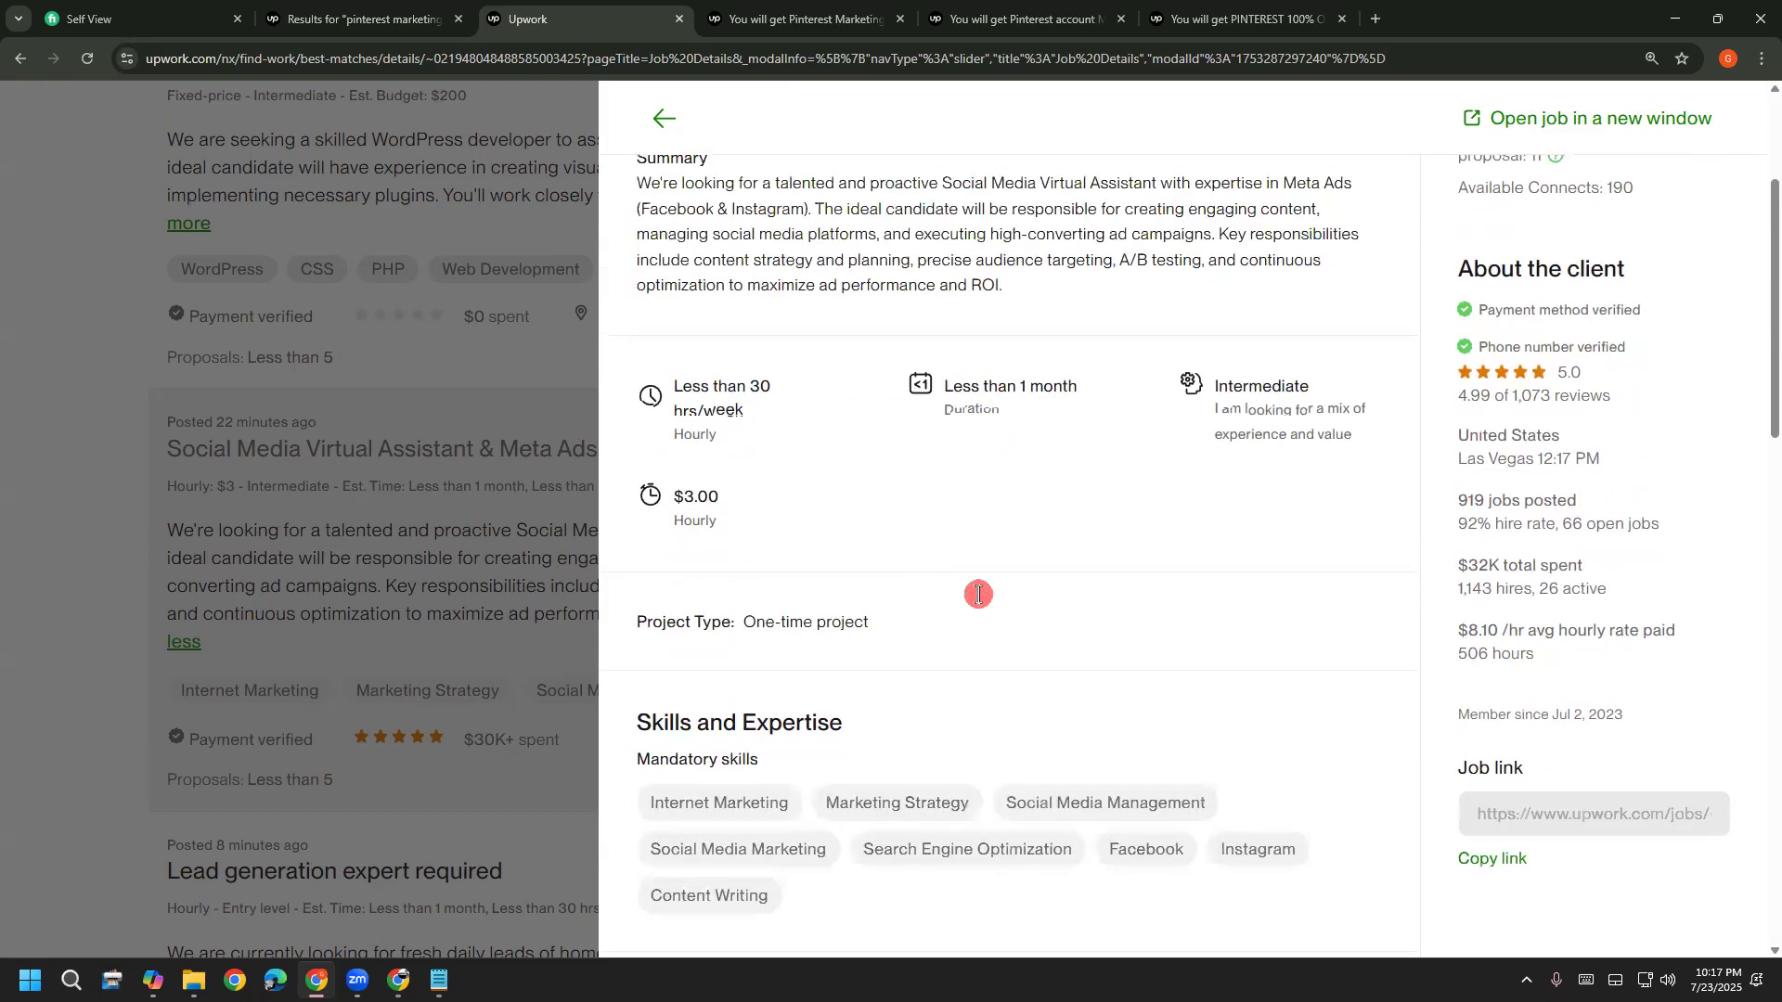
{"action": "scroll", "coordinate": [977, 608], "scroll_direction": "up", "scroll_amount": 3}
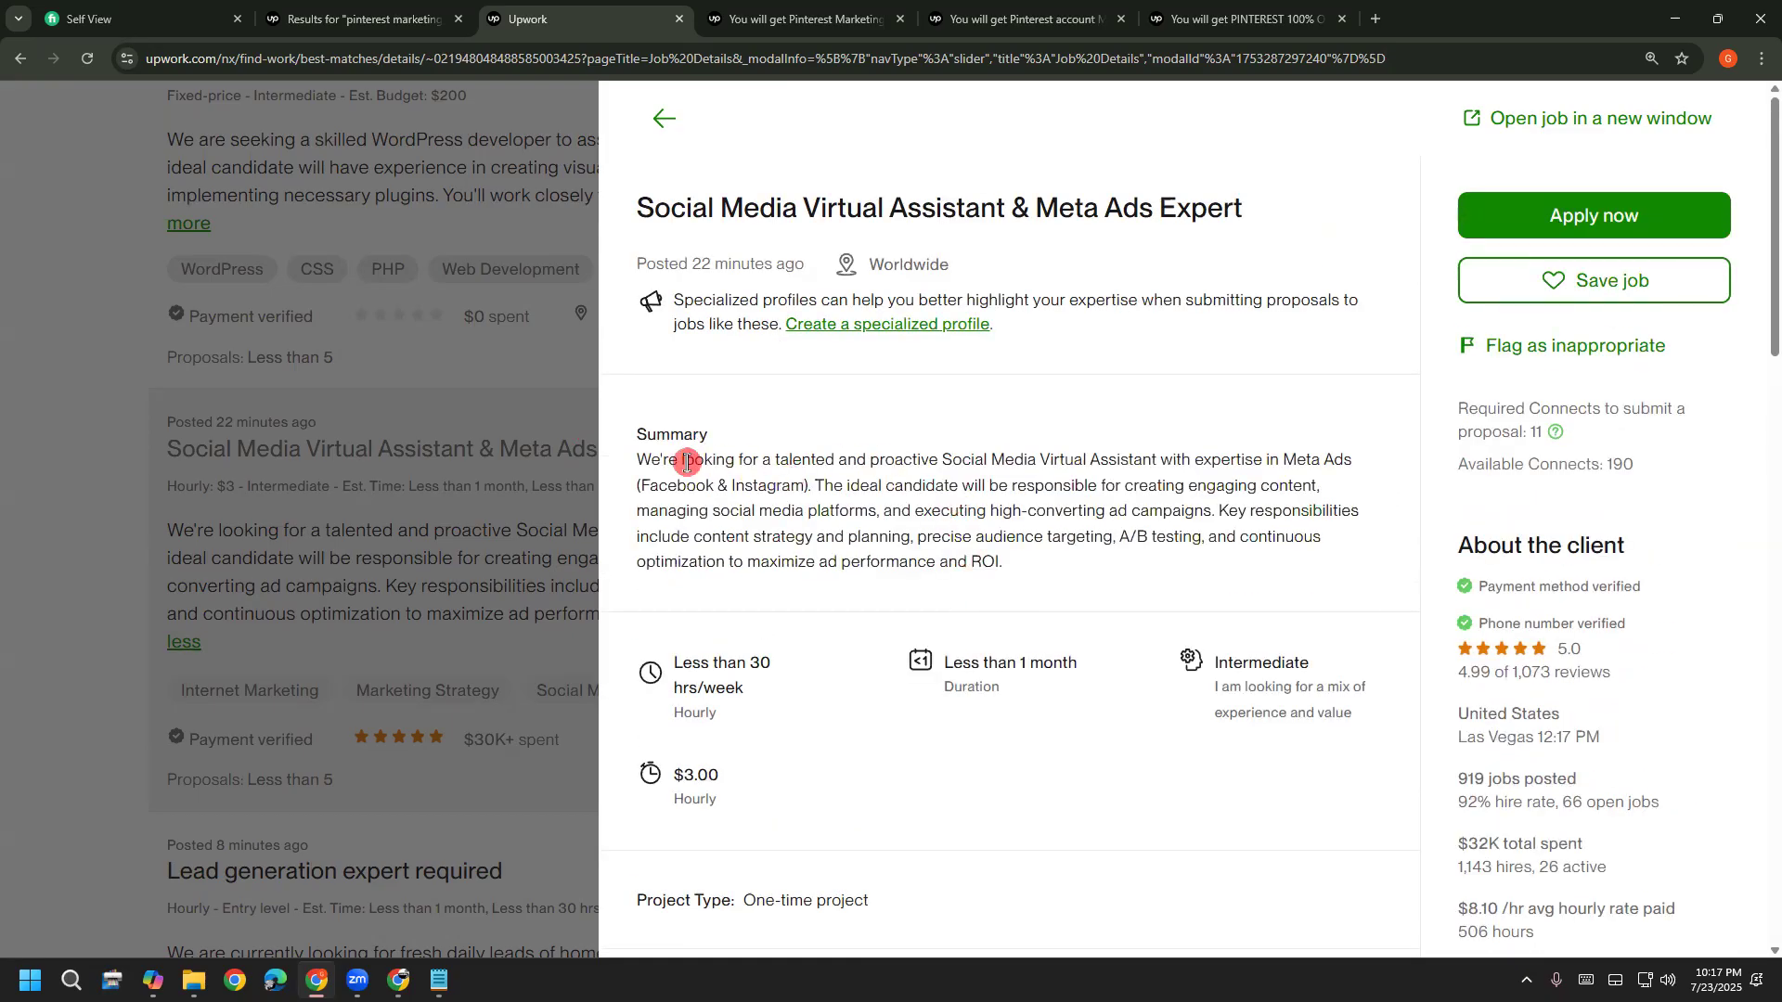
{"action": "mouse_move", "coordinate": [636, 460]}
{"action": "left_mouse_down"}
{"action": "mouse_move", "coordinate": [863, 486]}
{"action": "mouse_move", "coordinate": [1043, 586]}
{"action": "mouse_move", "coordinate": [581, 493]}
{"action": "mouse_move", "coordinate": [605, 458]}
{"action": "left_mouse_up"}
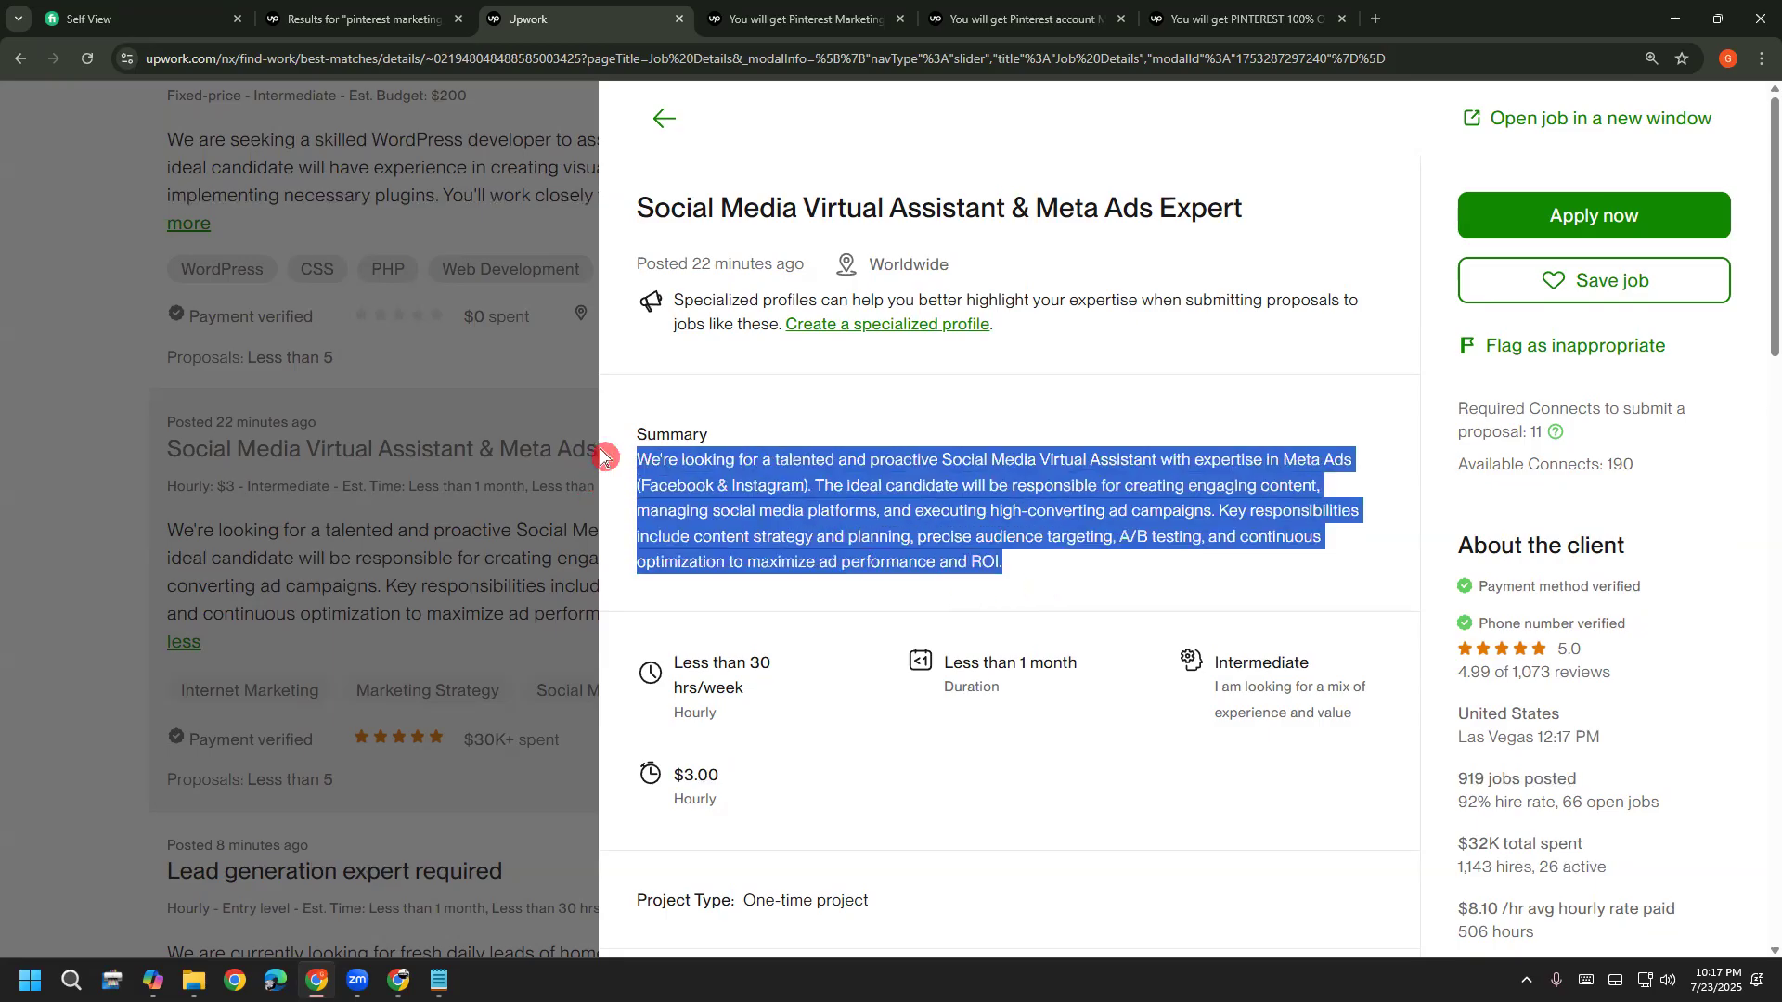
{"action": "left_click", "coordinate": [700, 486]}
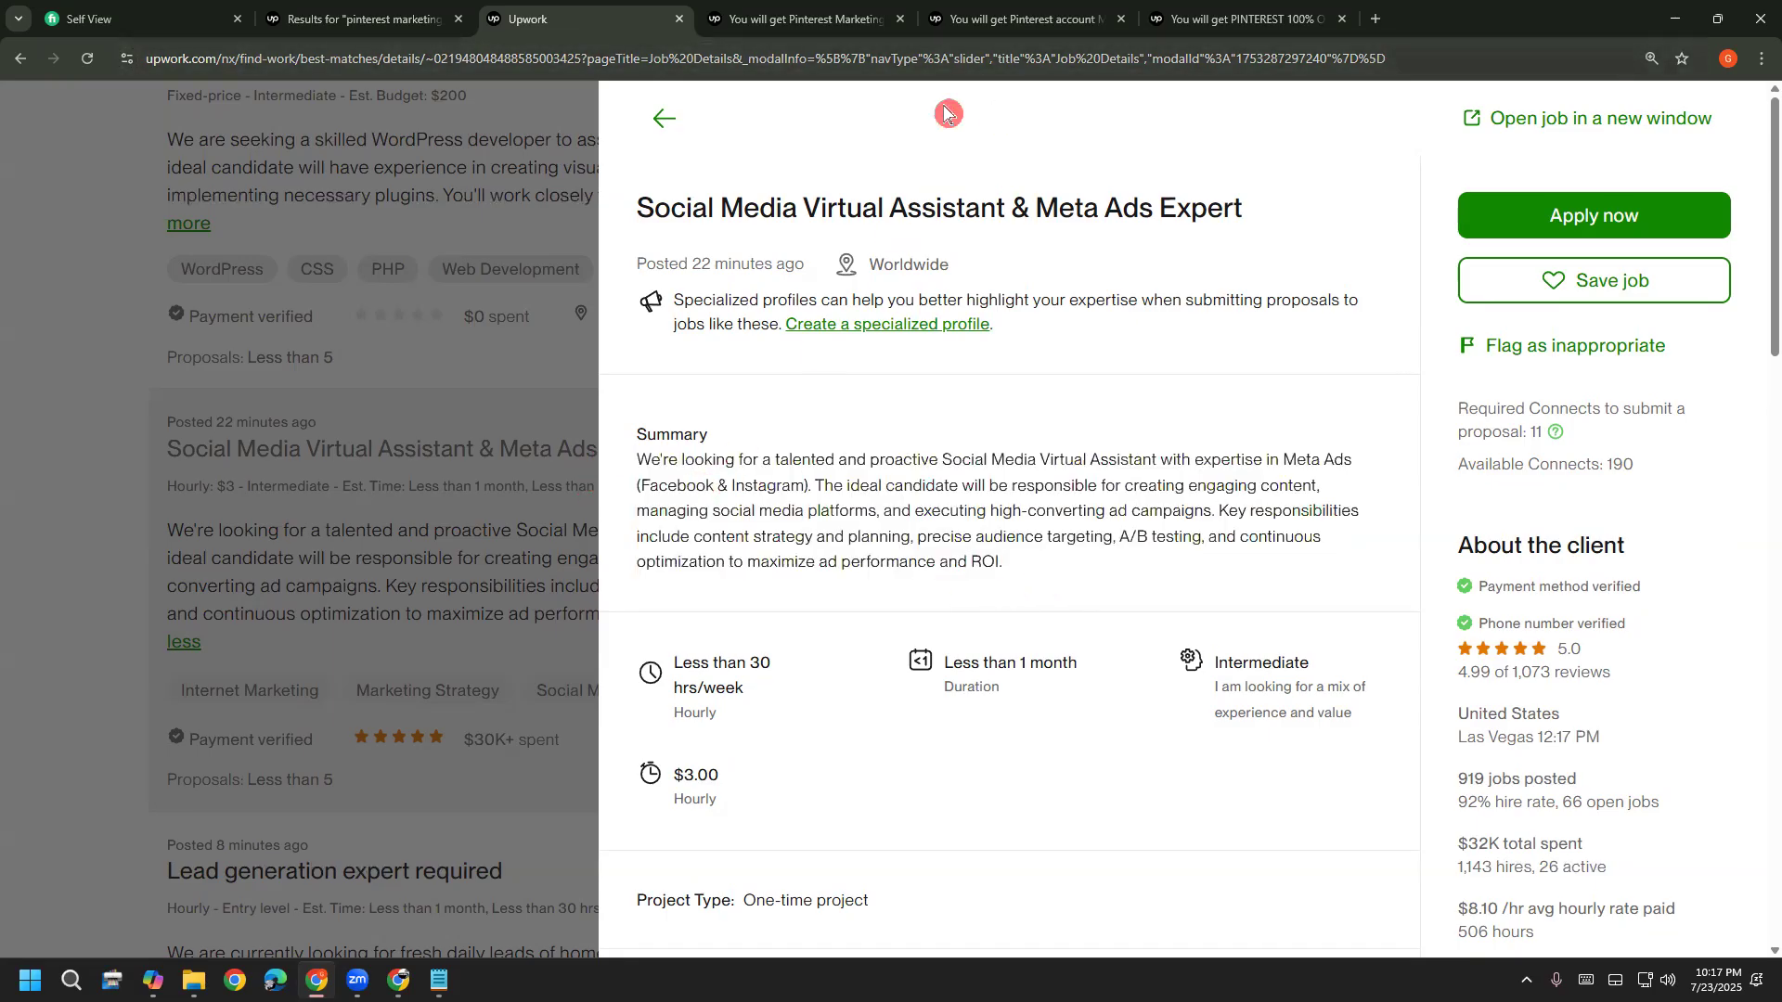
Handwrite a temporary note above the job summary, and highlight the full summary paragraph again
{"action": "left_click_drag", "start_coordinate": [928, 355], "coordinate": [932, 417]}
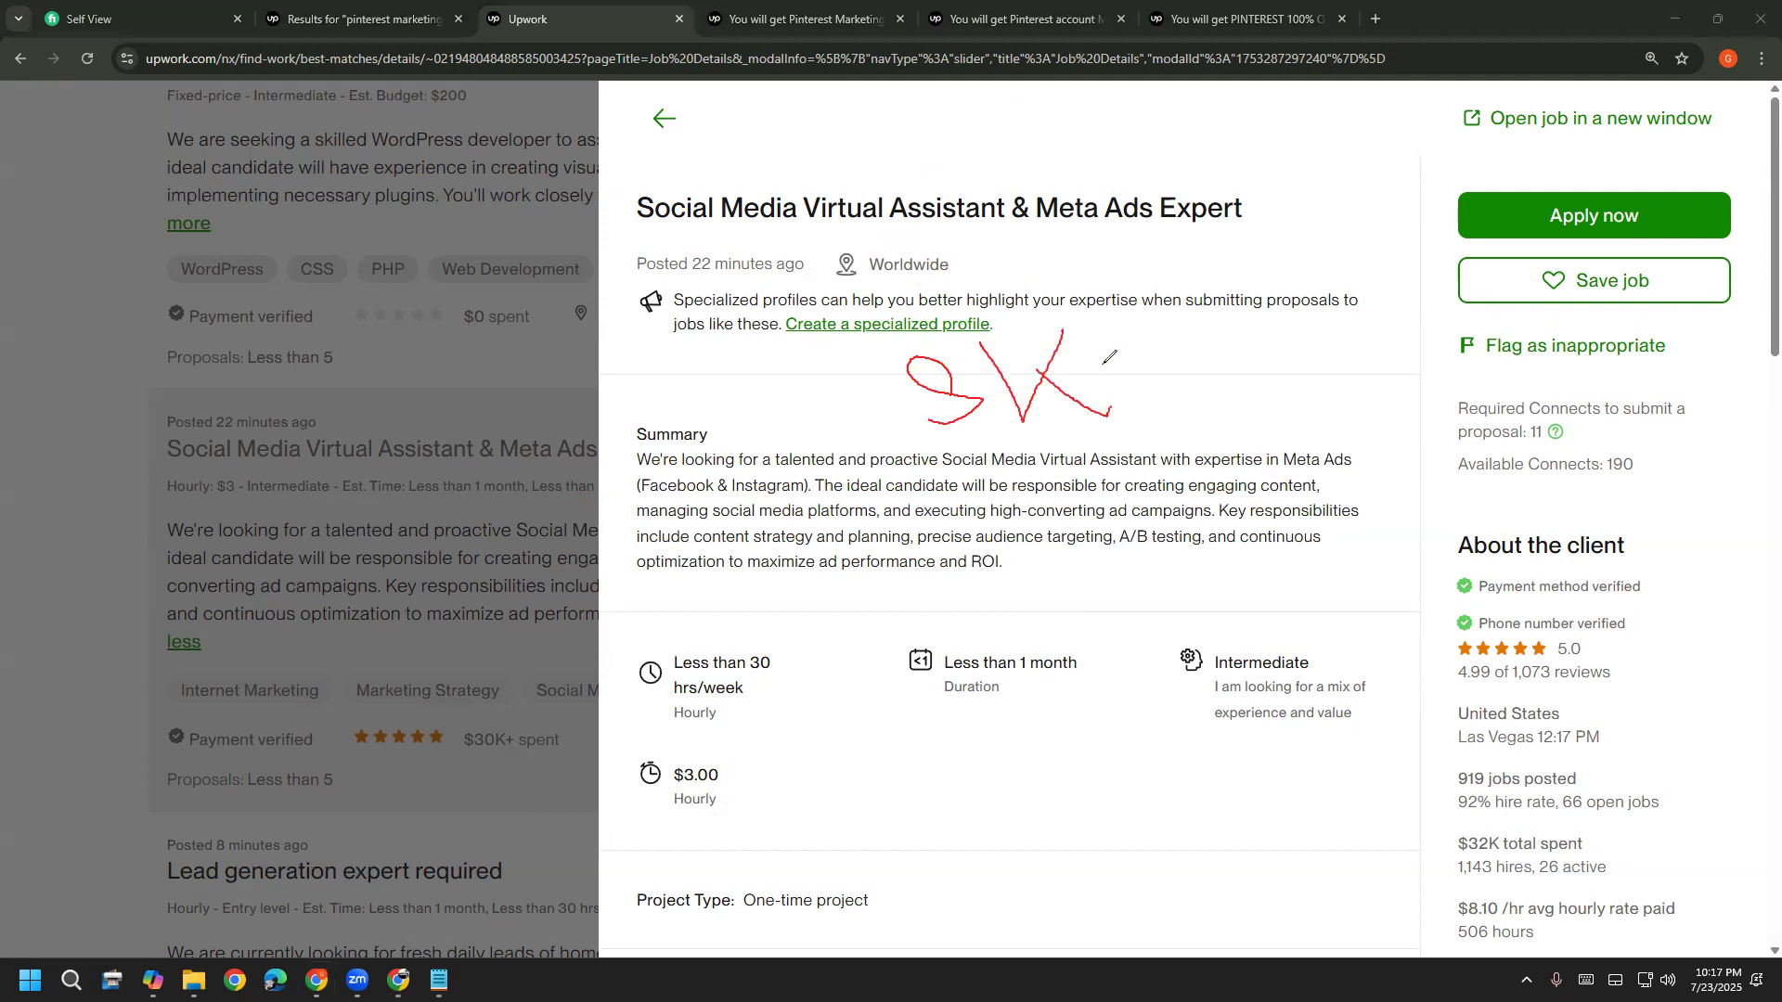
{"action": "mouse_move", "coordinate": [1142, 413]}
{"action": "left_mouse_down"}
{"action": "mouse_move", "coordinate": [1121, 409]}
{"action": "mouse_move", "coordinate": [1262, 450]}
{"action": "left_mouse_up"}
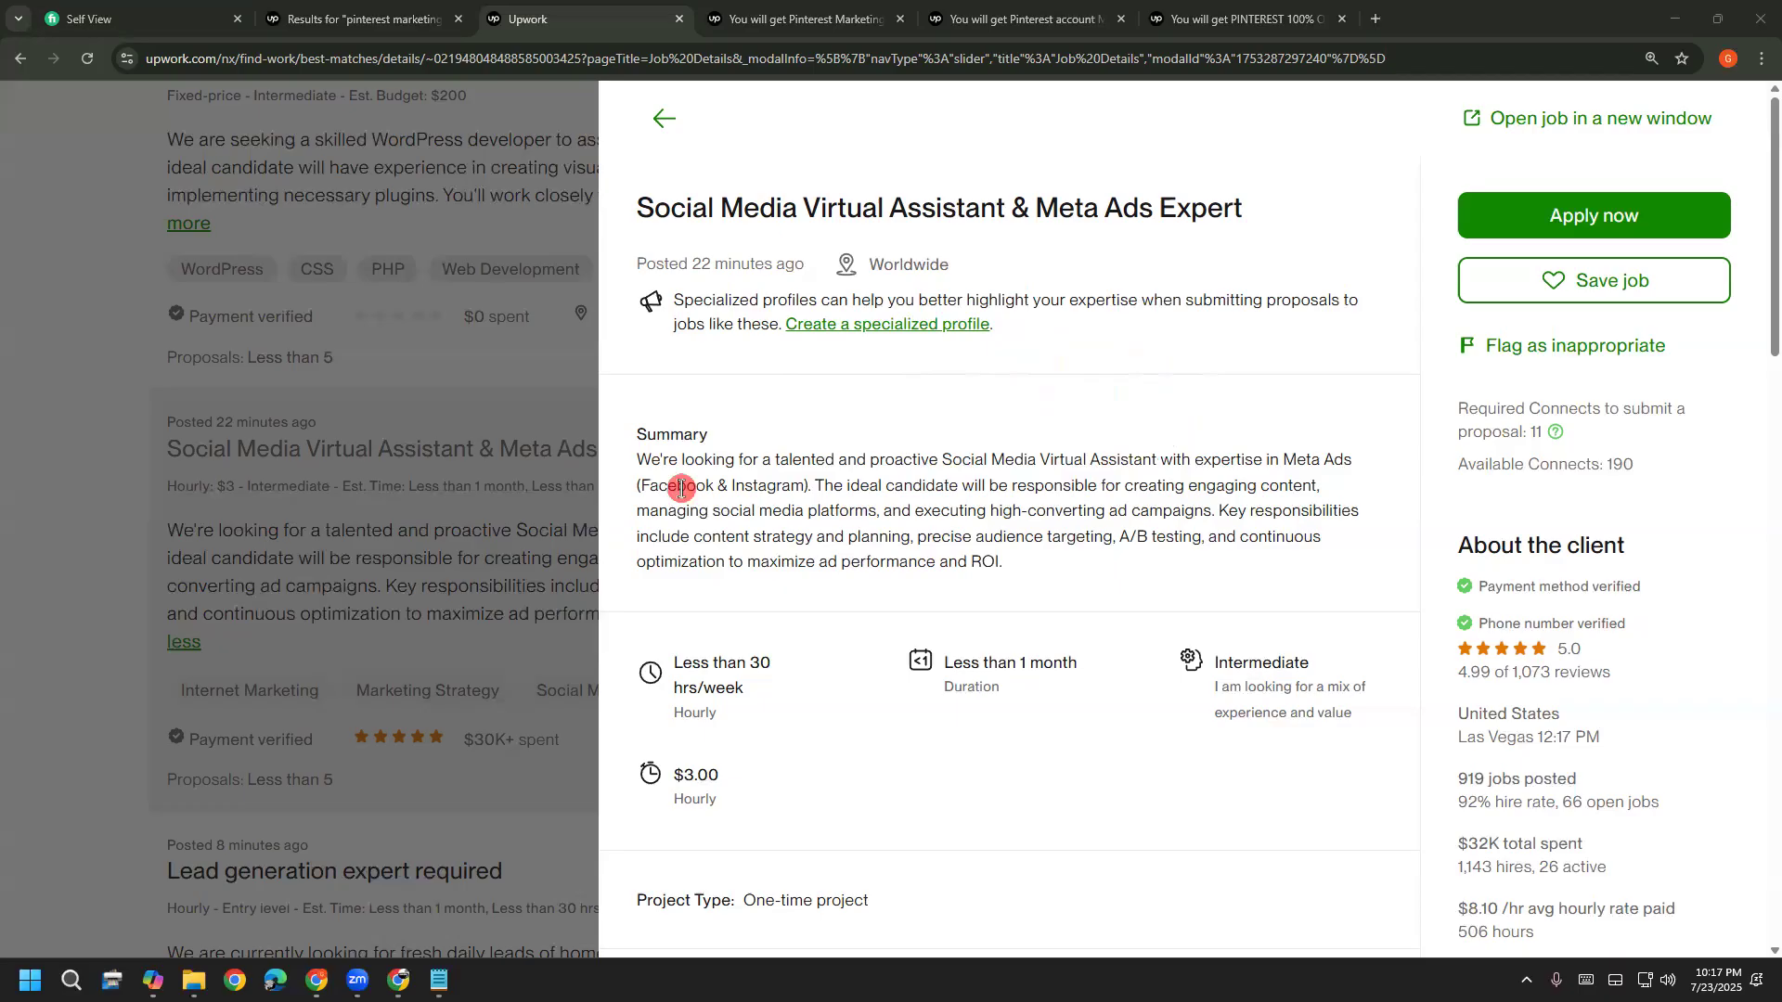
{"action": "mouse_move", "coordinate": [640, 465]}
{"action": "left_mouse_down"}
{"action": "mouse_move", "coordinate": [1025, 578]}
{"action": "mouse_move", "coordinate": [639, 472]}
{"action": "left_mouse_up"}
{"action": "left_click", "coordinate": [1026, 577]}
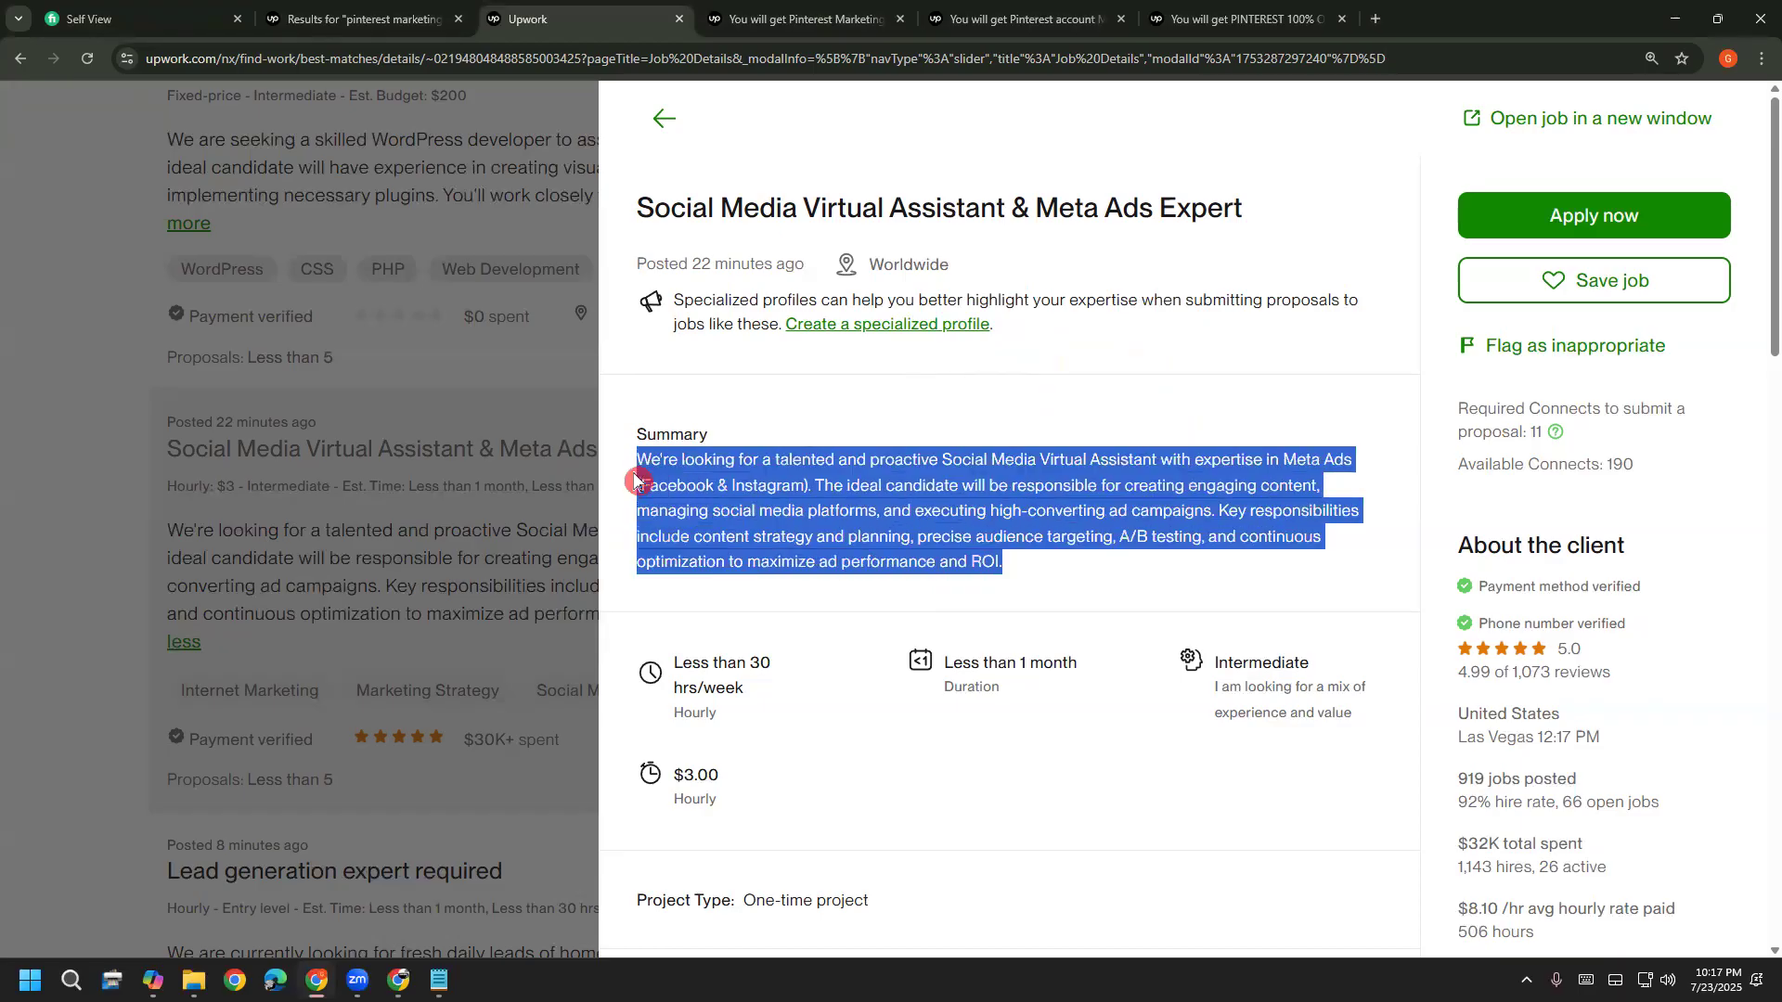
{"action": "left_click", "coordinate": [660, 479]}
Highlight the summary text from managing social media platforms through A/B testing
{"action": "left_click_drag", "start_coordinate": [1117, 534], "coordinate": [1197, 539]}
{"action": "left_click", "coordinate": [1201, 540]}
{"action": "left_click_drag", "start_coordinate": [893, 538], "coordinate": [674, 517]}
{"action": "left_click", "coordinate": [1119, 568]}
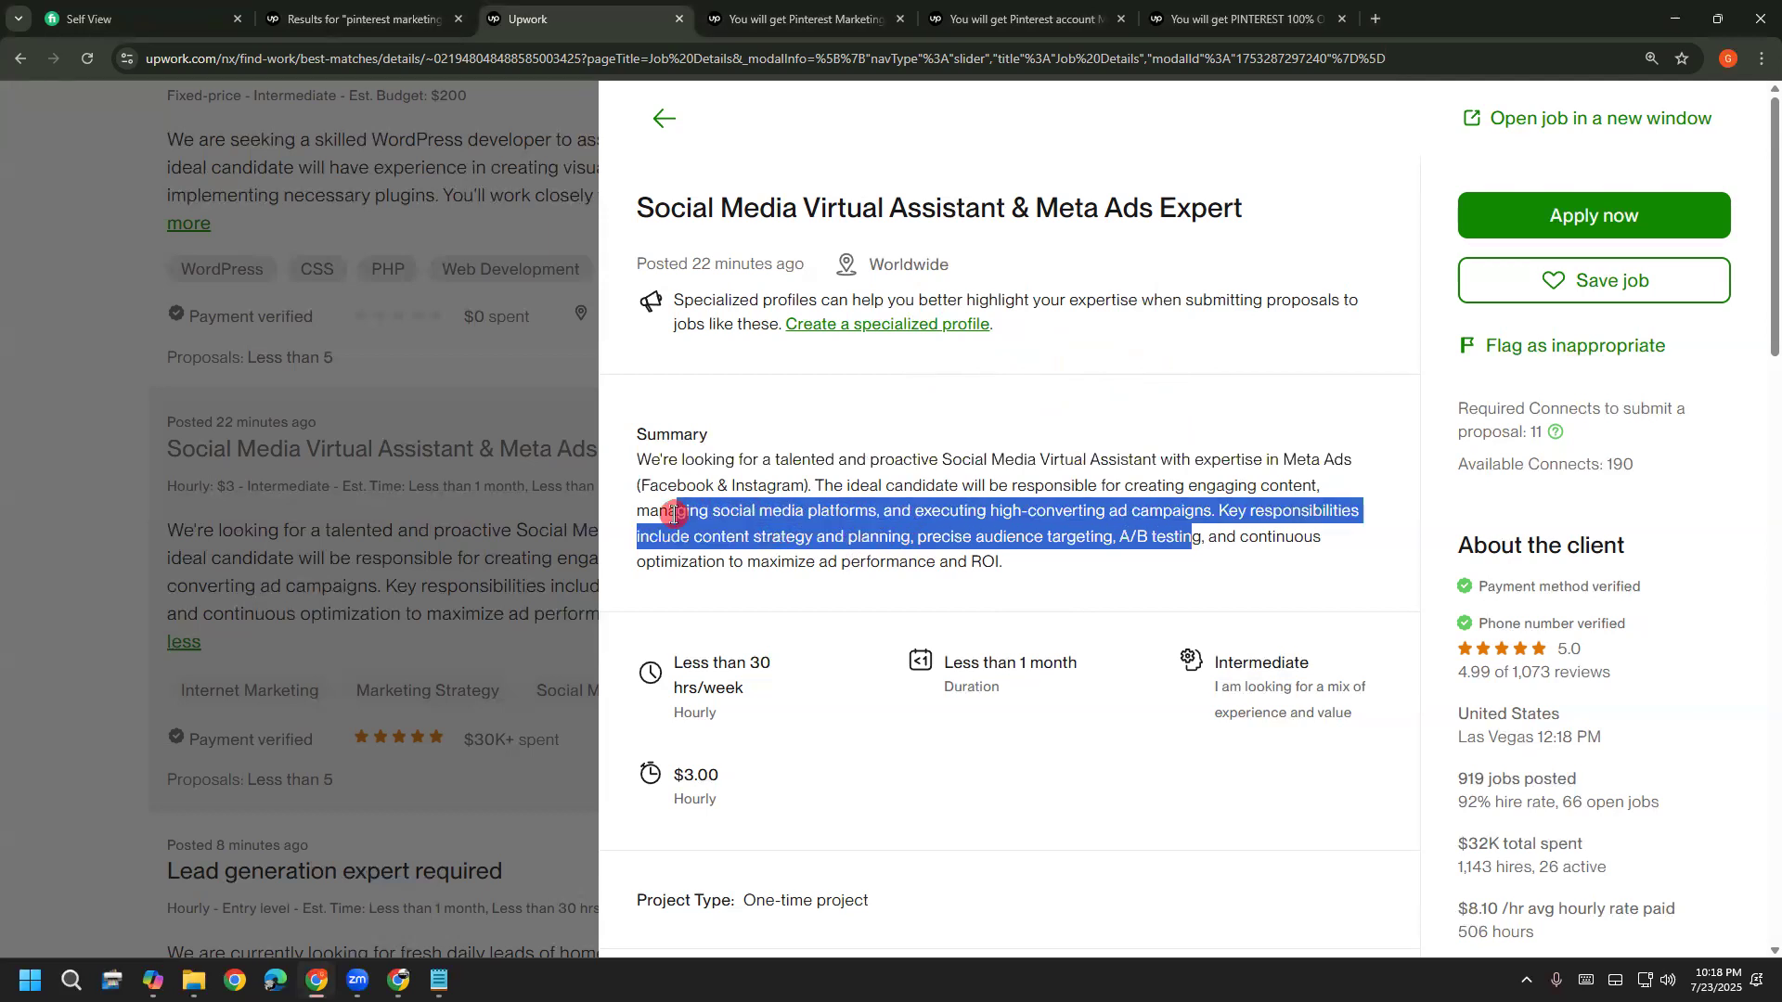
{"action": "left_click", "coordinate": [740, 505]}
Examine the job's weekly hours, hourly rate and project duration, highlighting each of these terms
{"action": "scroll", "coordinate": [798, 576], "scroll_direction": "down", "scroll_amount": 2}
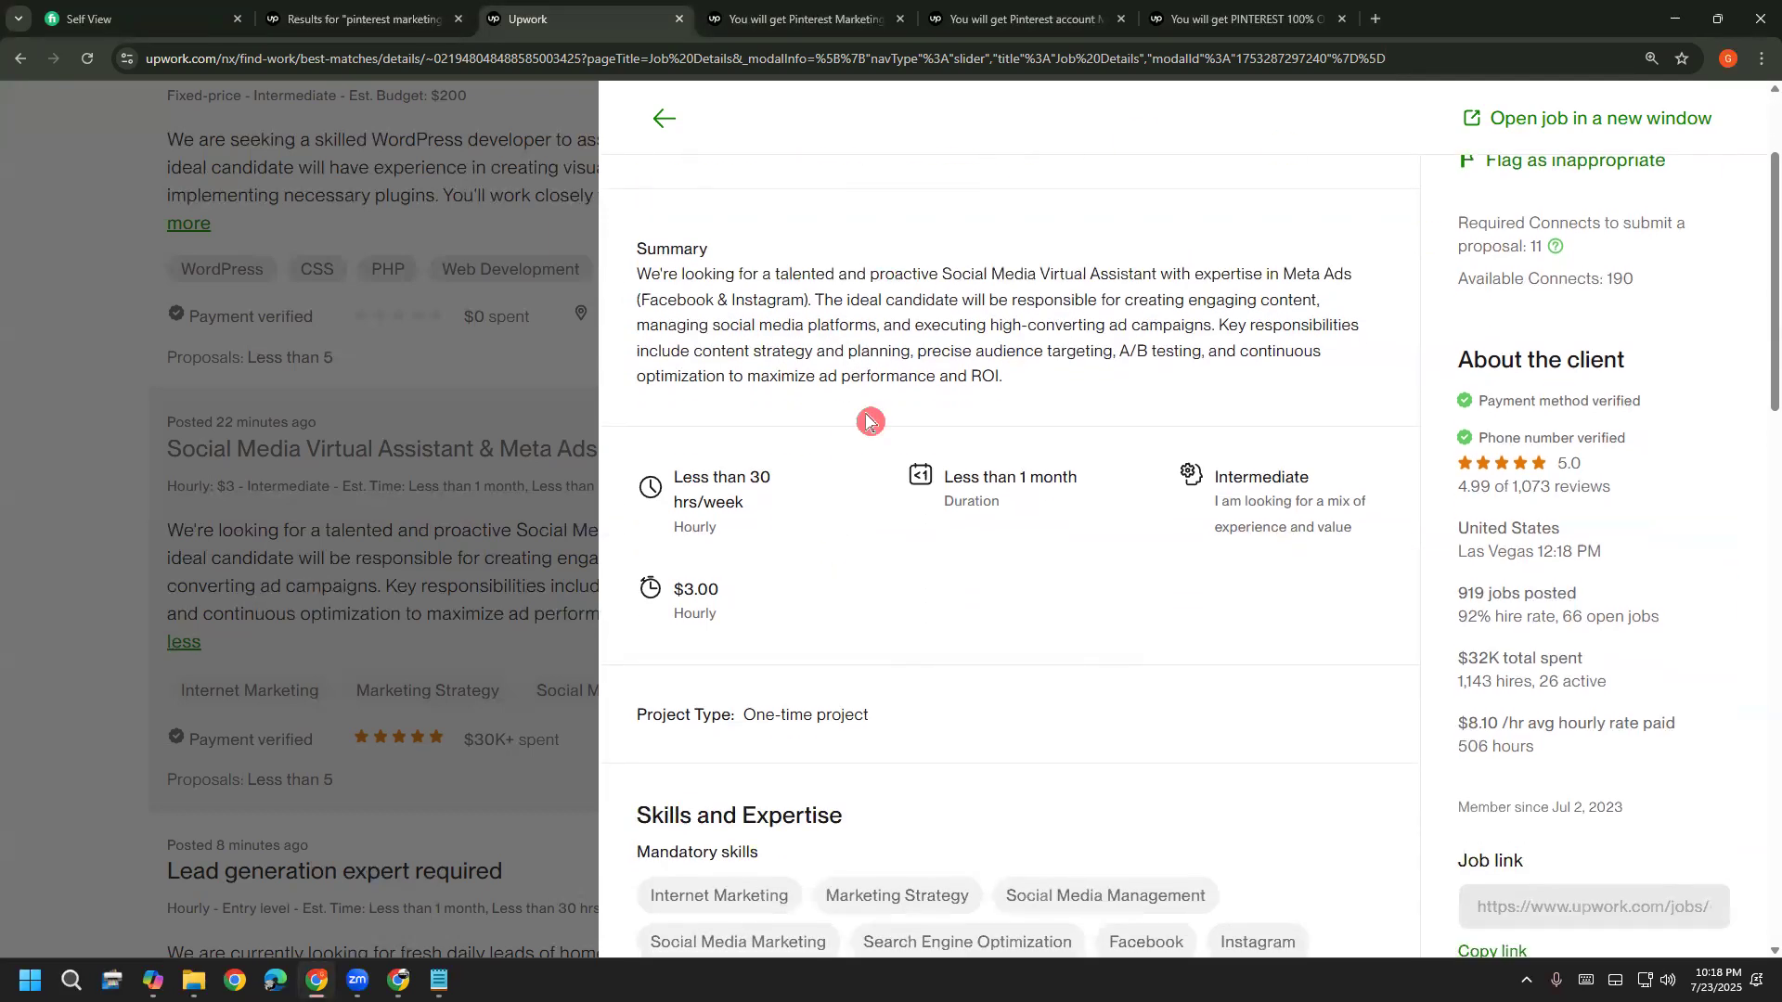
{"action": "scroll", "coordinate": [791, 637], "scroll_direction": "up", "scroll_amount": 1}
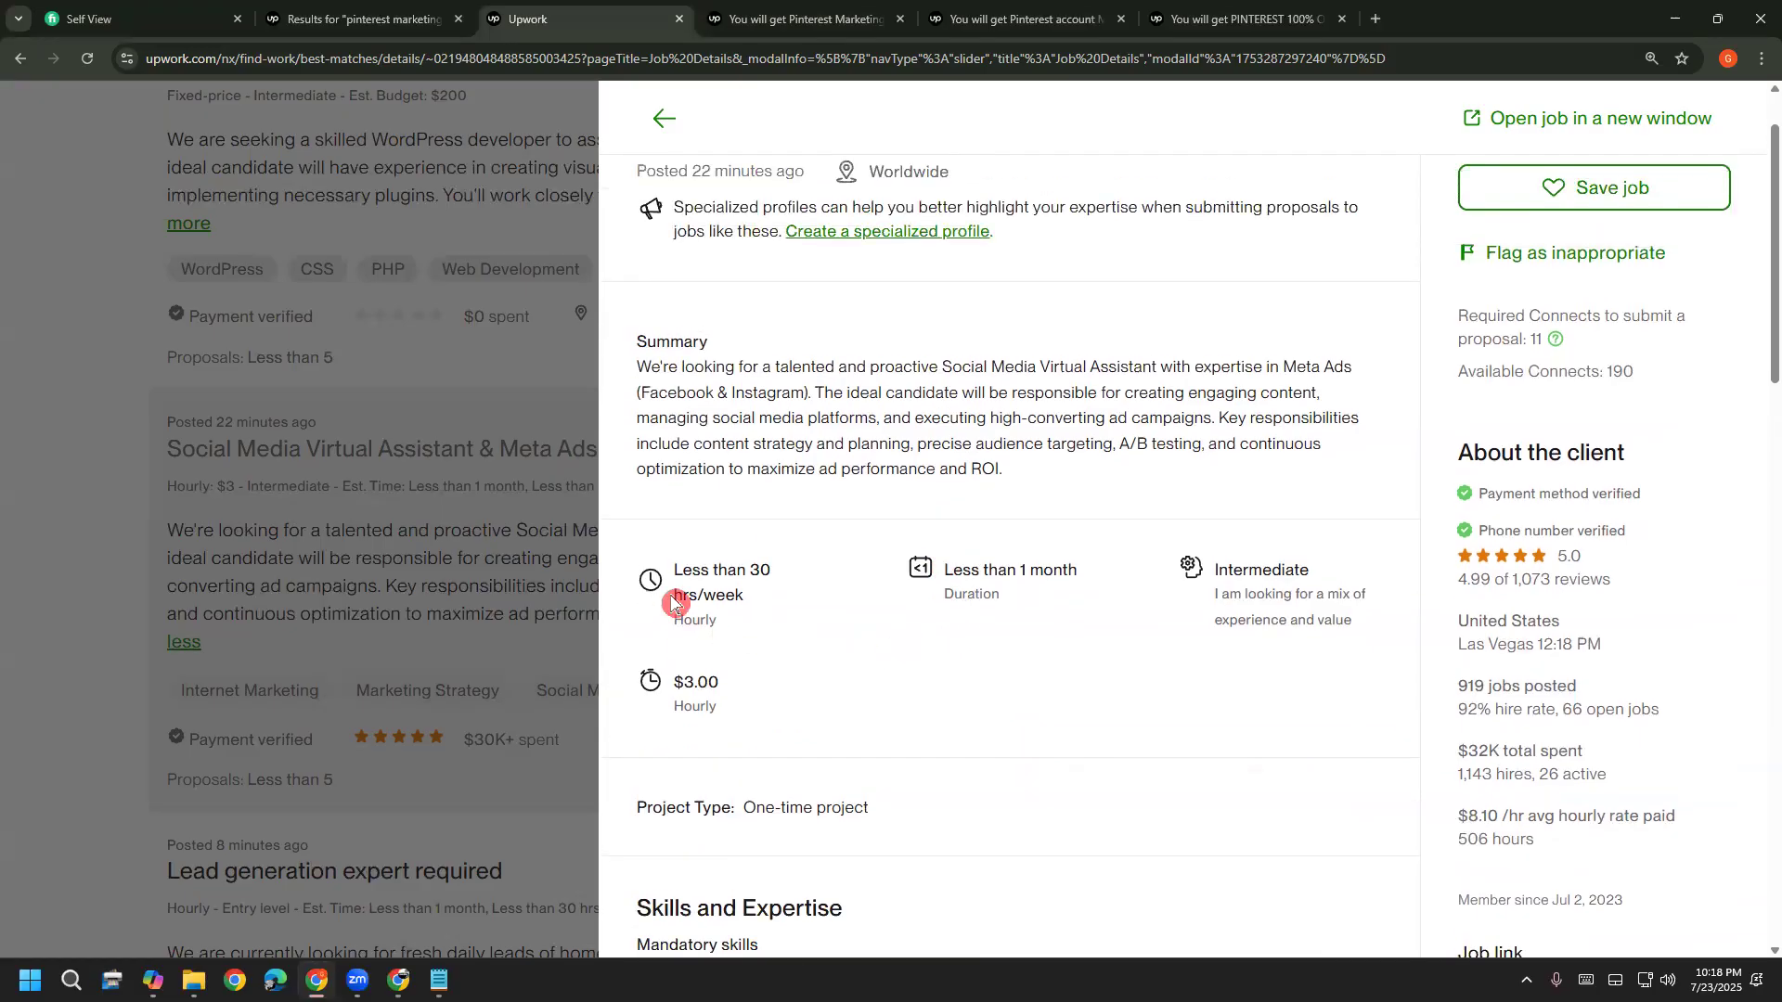
{"action": "mouse_move", "coordinate": [670, 594]}
{"action": "left_mouse_down"}
{"action": "mouse_move", "coordinate": [733, 620]}
{"action": "mouse_move", "coordinate": [676, 568]}
{"action": "left_mouse_up"}
{"action": "left_click", "coordinate": [741, 622]}
{"action": "left_click", "coordinate": [711, 663]}
{"action": "left_click_drag", "start_coordinate": [722, 714], "coordinate": [676, 687]}
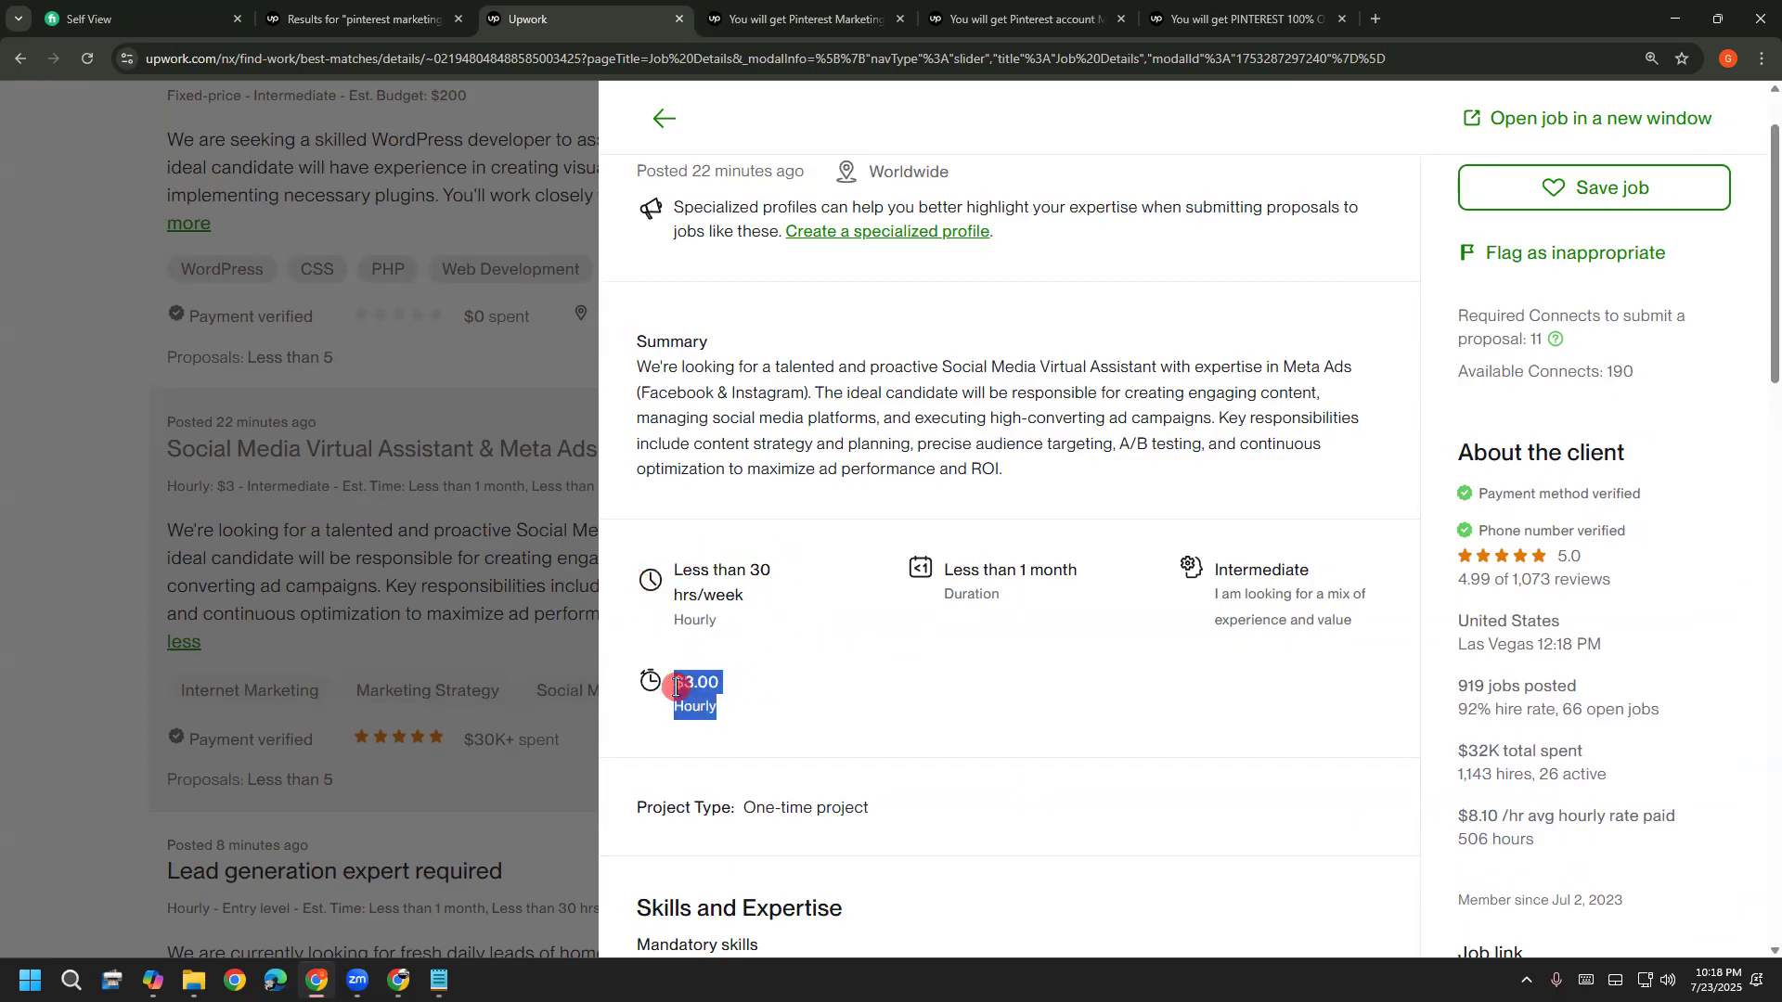
{"action": "left_click", "coordinate": [744, 751]}
{"action": "left_click_drag", "start_coordinate": [993, 594], "coordinate": [953, 583]}
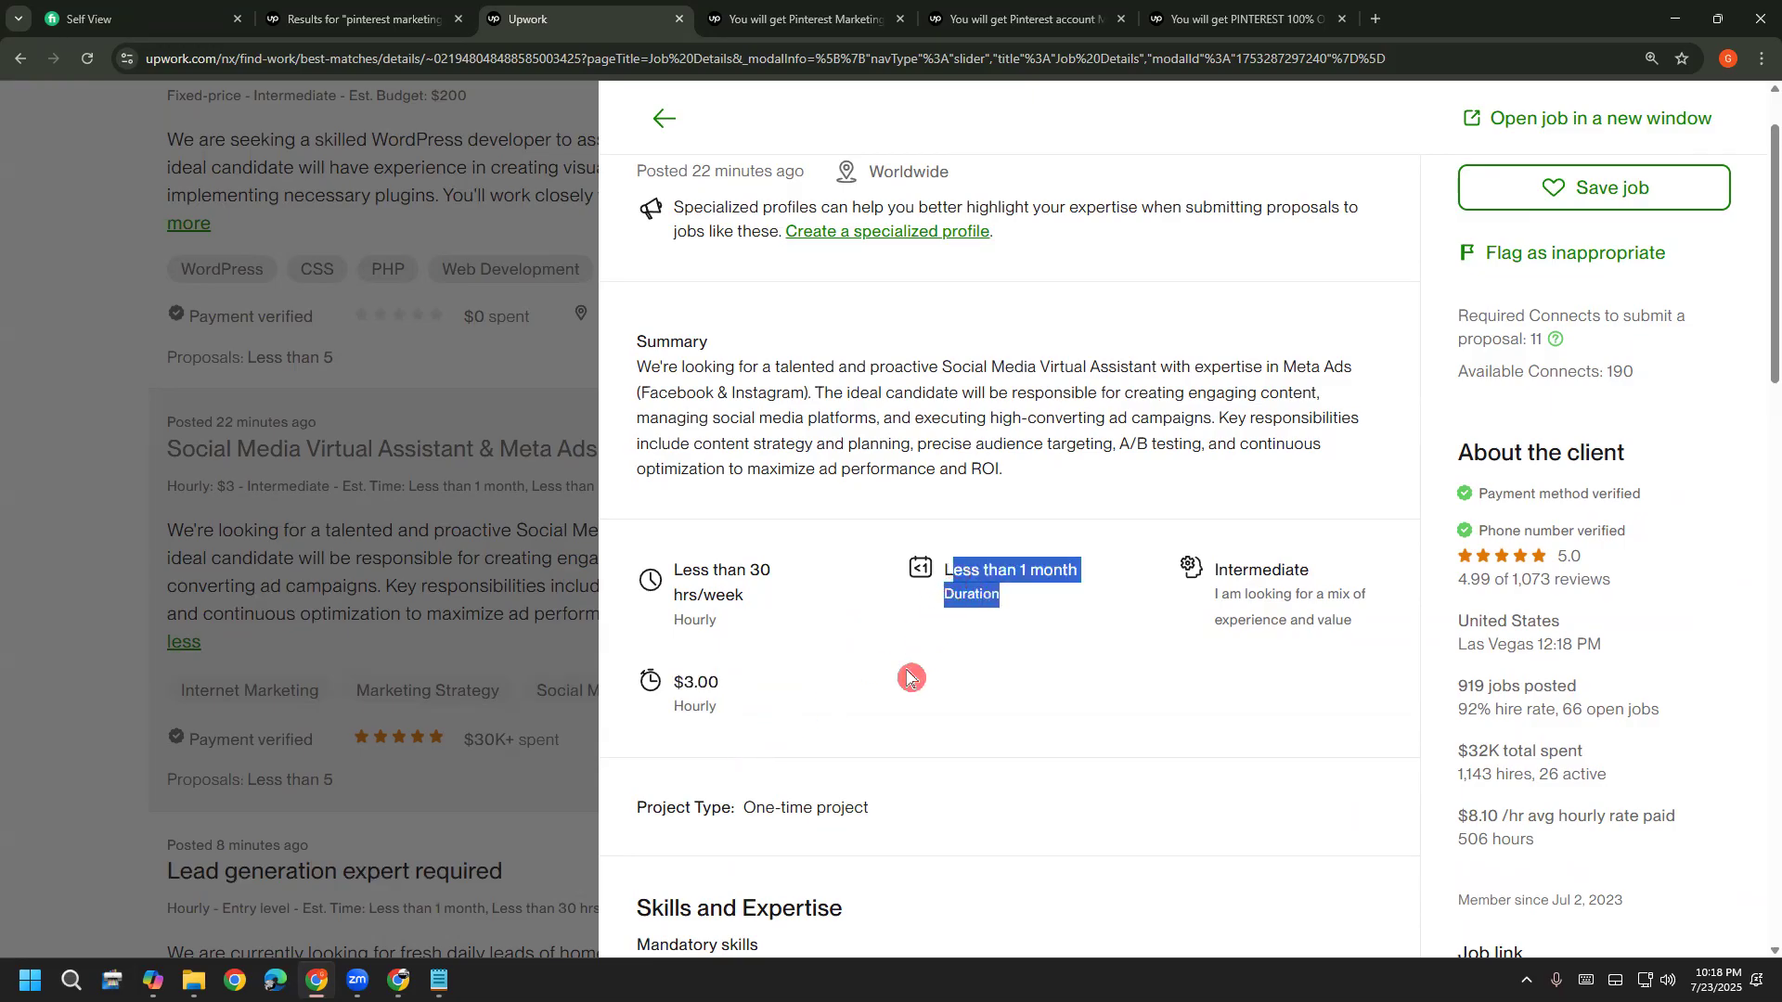
Review the job's mandatory skills and the activity on this job, and return to the start of the posting
{"action": "scroll", "coordinate": [910, 675], "scroll_direction": "down", "scroll_amount": 2}
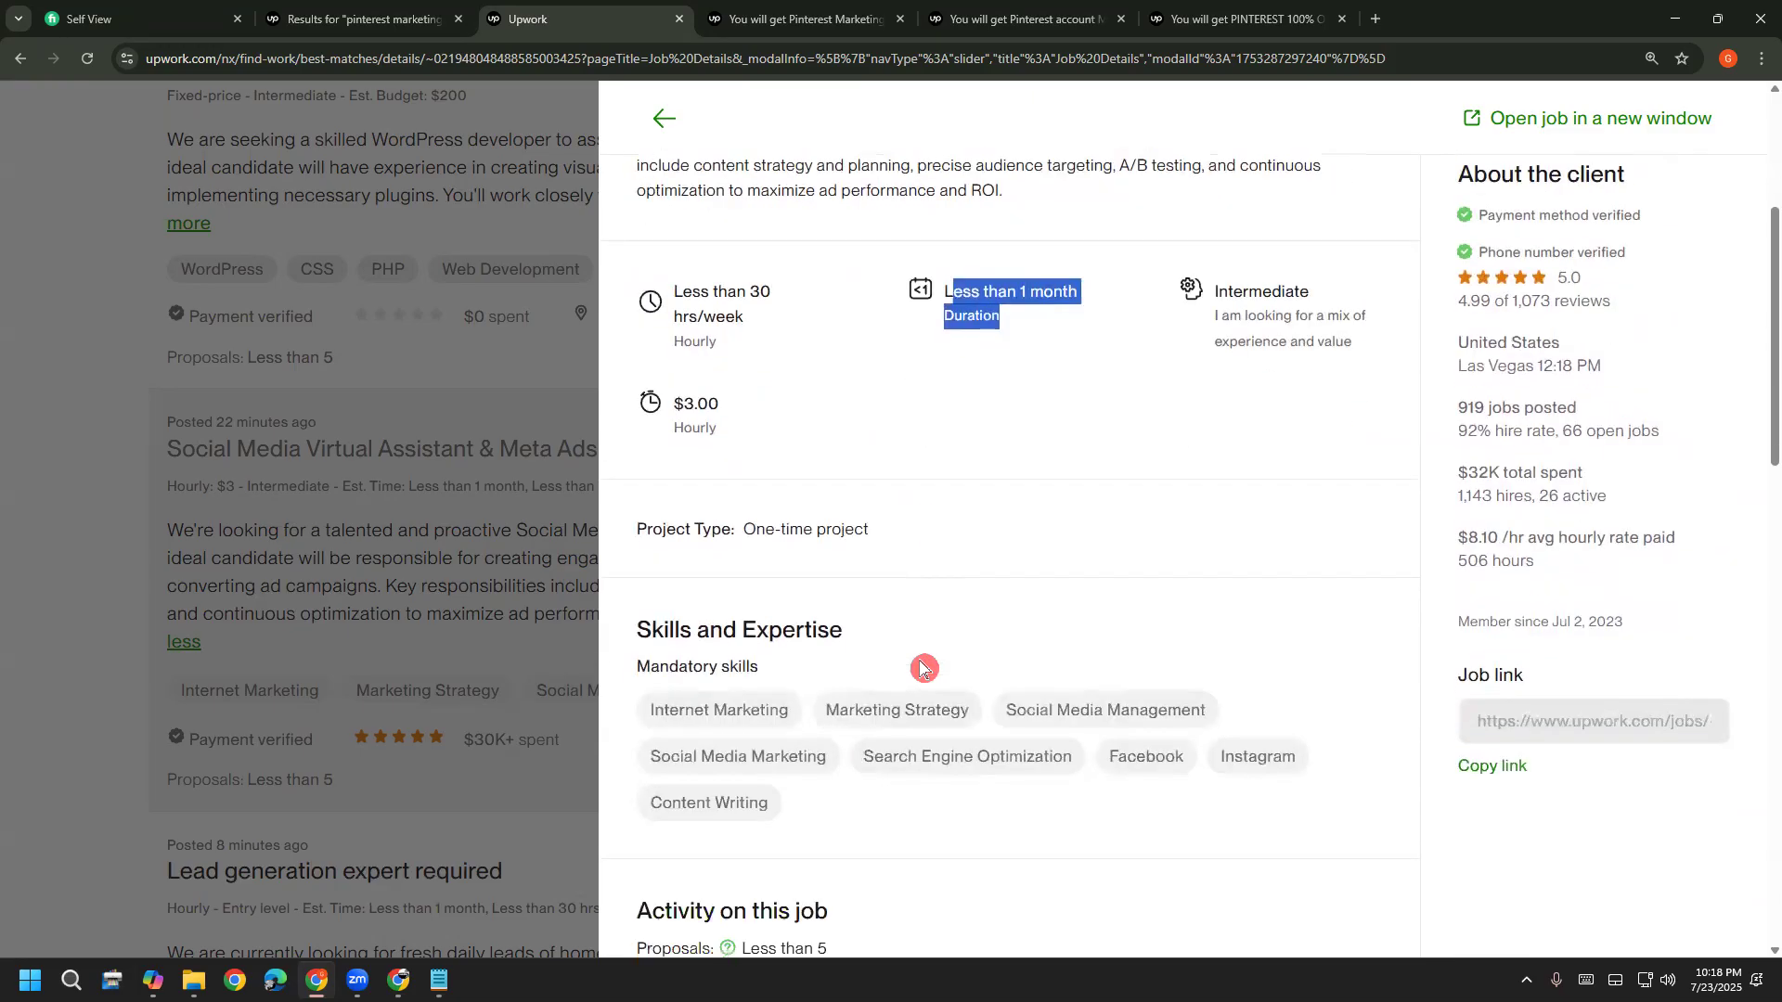
{"action": "scroll", "coordinate": [943, 653], "scroll_direction": "down", "scroll_amount": 4}
{"action": "scroll", "coordinate": [838, 772], "scroll_direction": "down", "scroll_amount": 1}
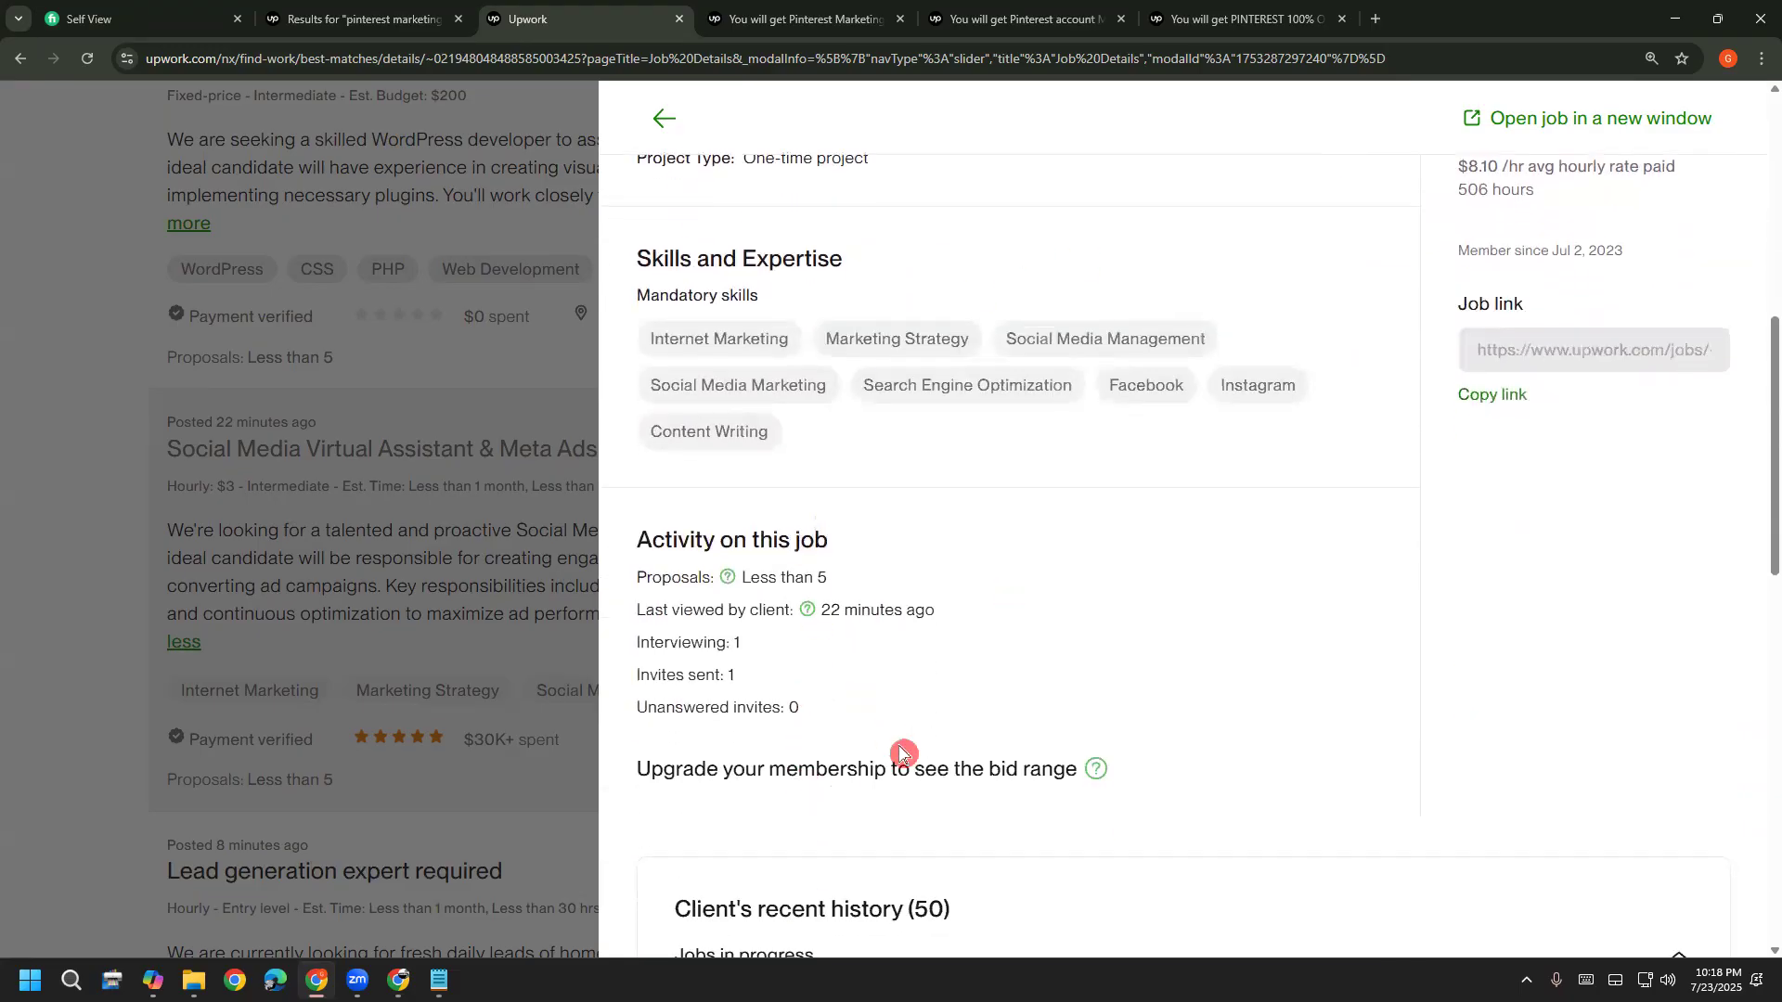
{"action": "scroll", "coordinate": [1250, 715], "scroll_direction": "up", "scroll_amount": 2}
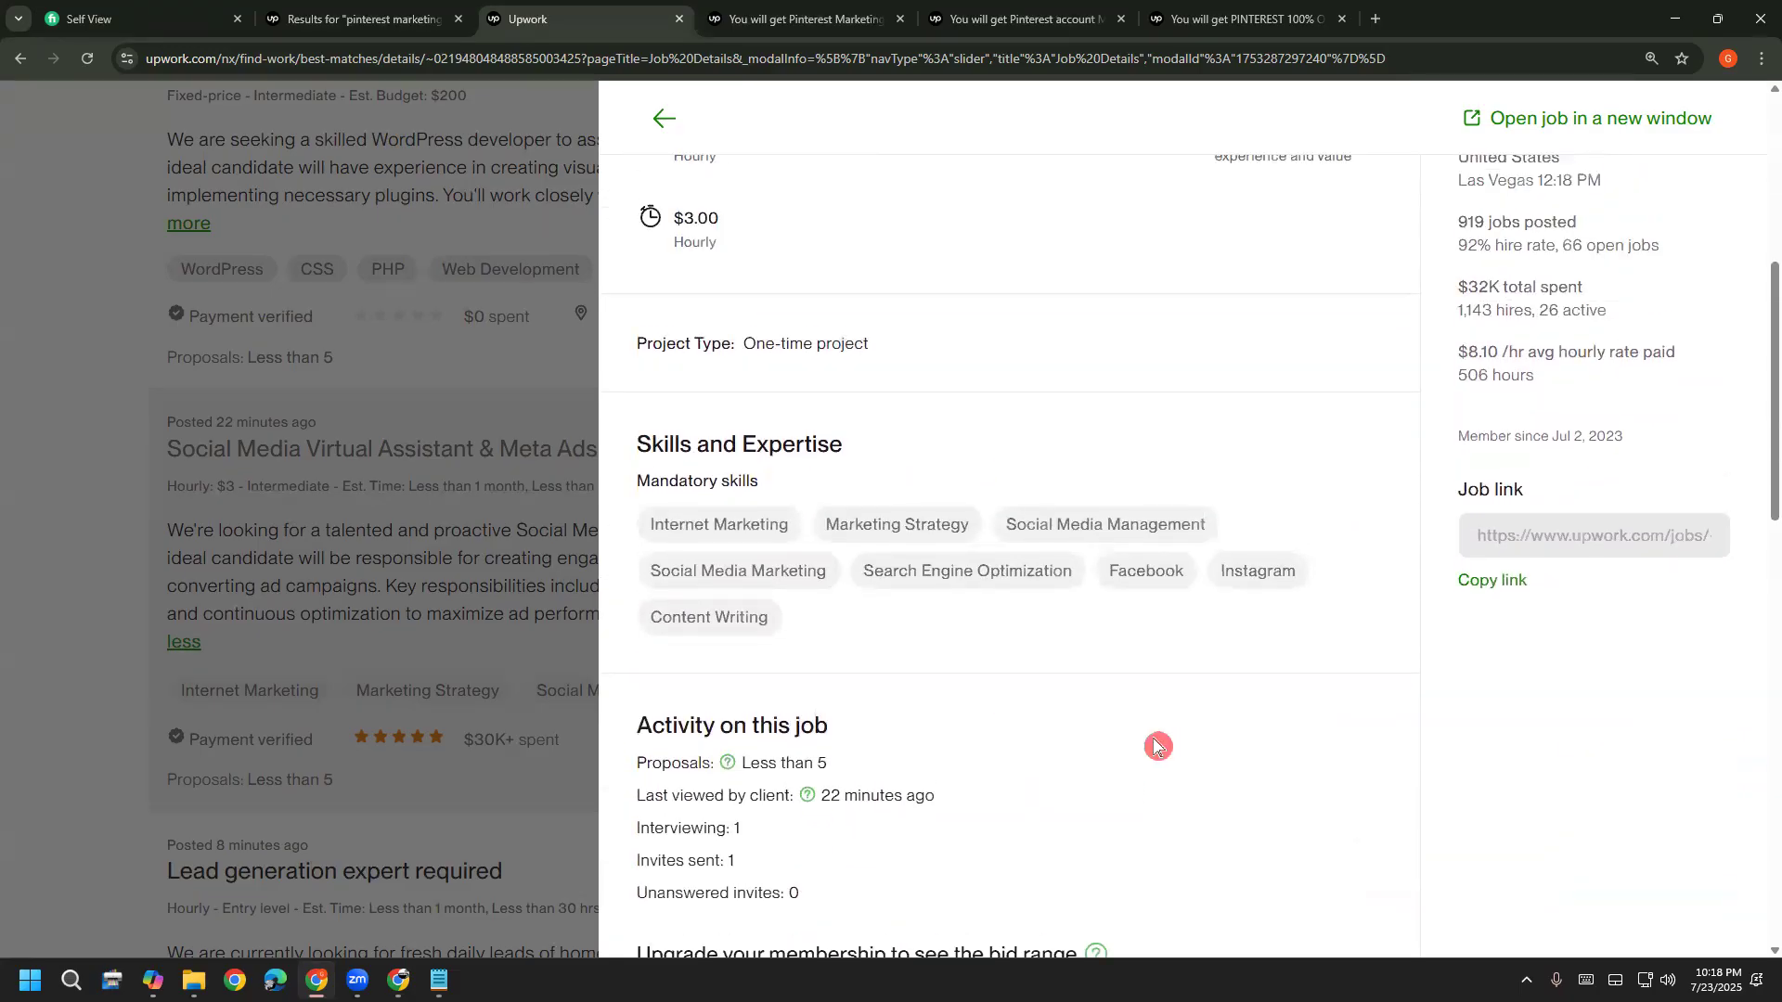
{"action": "scroll", "coordinate": [1149, 784], "scroll_direction": "up", "scroll_amount": 6}
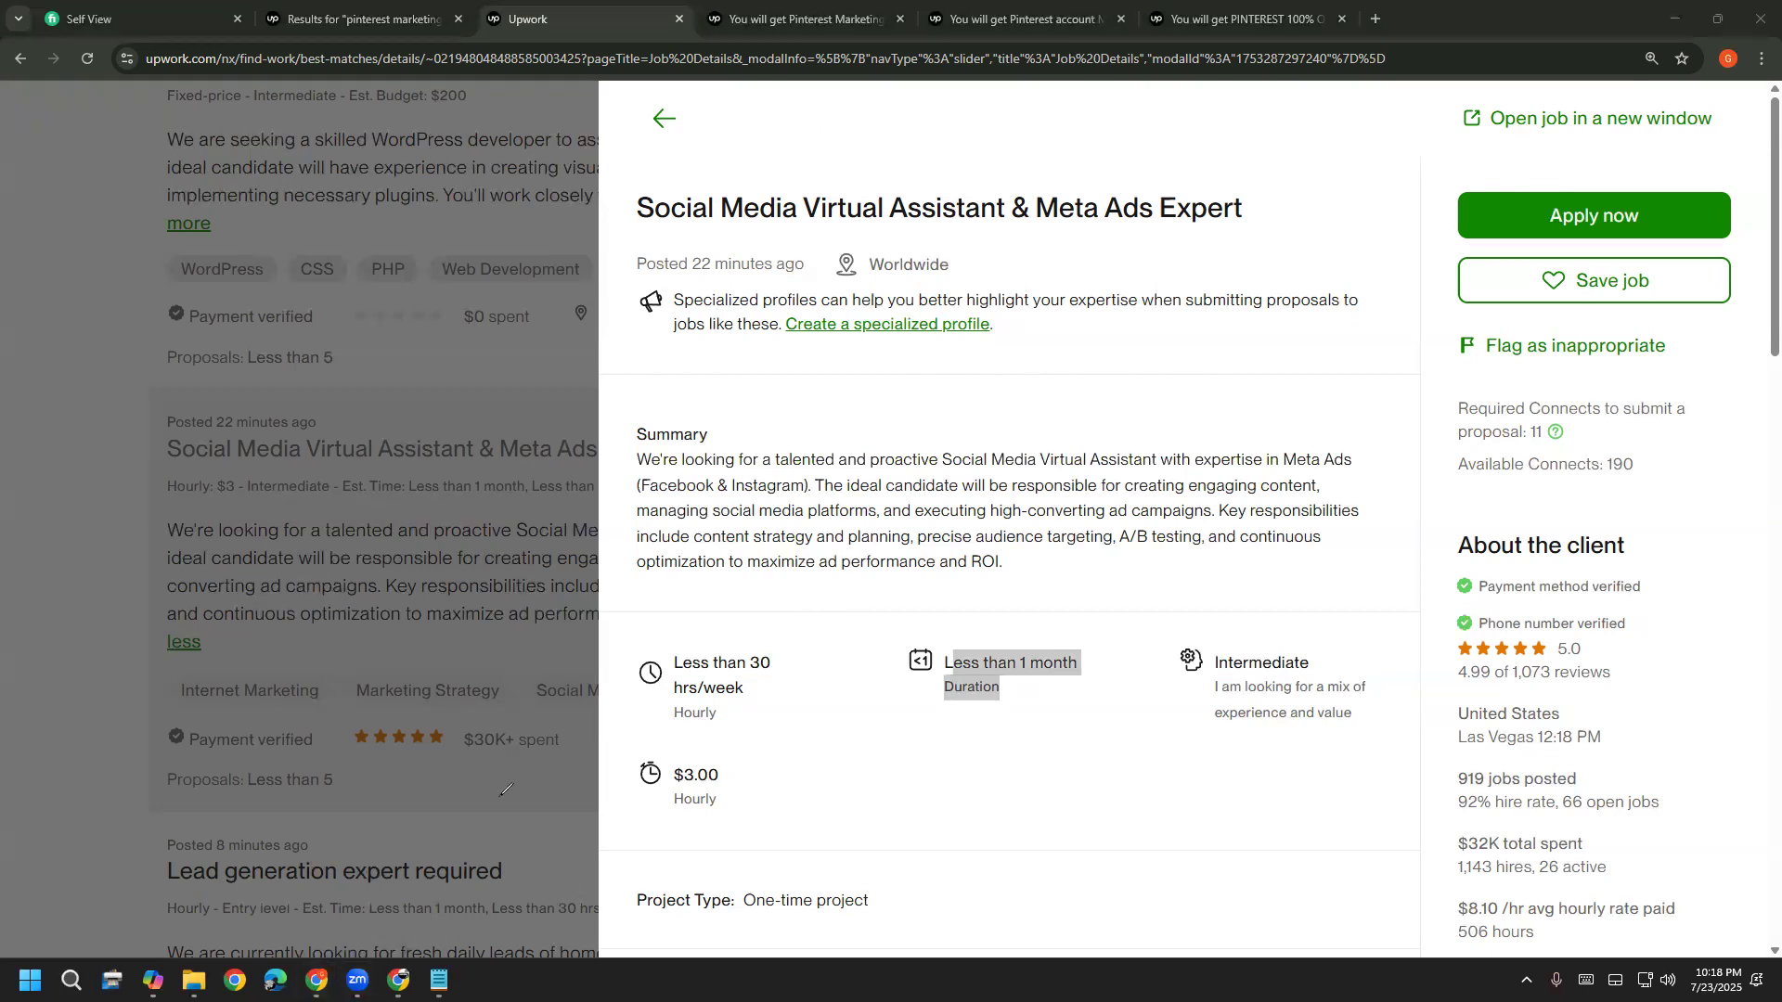
Mark up the job details with temporary pen strokes, circling the required Connects to submit a proposal, and clear the markings
{"action": "left_click", "coordinate": [1031, 771]}
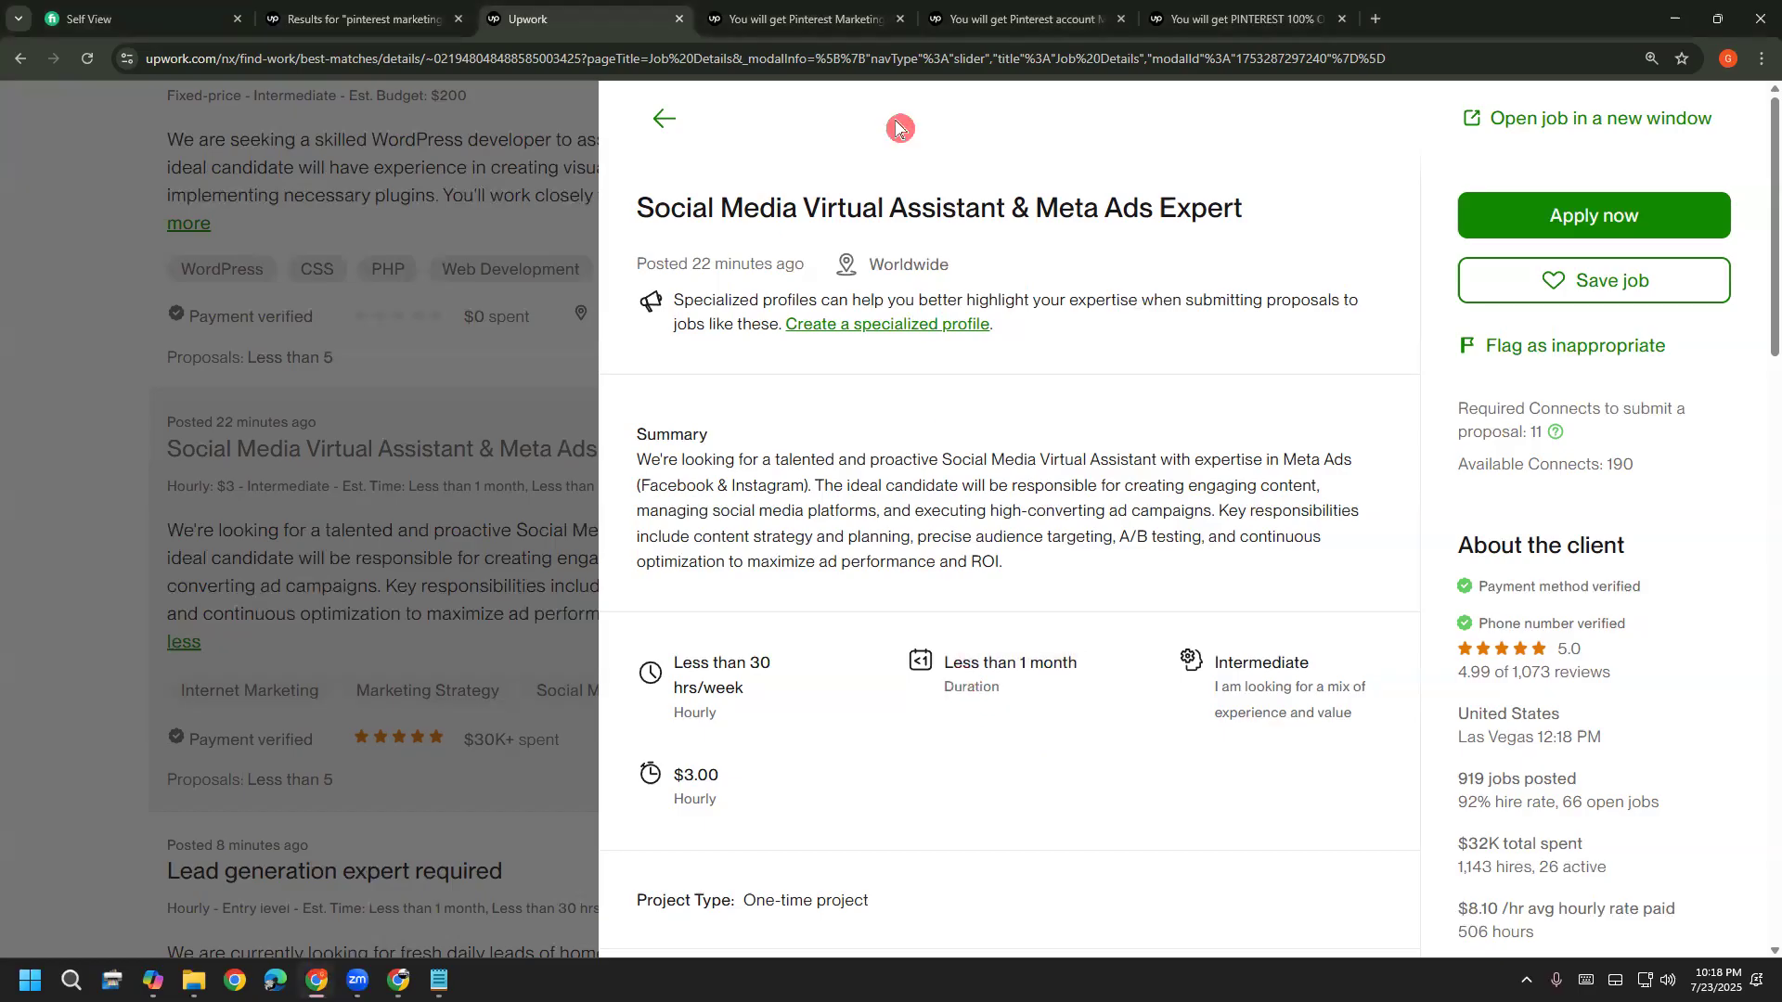
{"action": "mouse_move", "coordinate": [793, 537]}
{"action": "left_mouse_down"}
{"action": "mouse_move", "coordinate": [865, 572]}
{"action": "mouse_move", "coordinate": [911, 485]}
{"action": "mouse_move", "coordinate": [934, 583]}
{"action": "left_mouse_up"}
{"action": "mouse_move", "coordinate": [907, 712]}
{"action": "left_mouse_down"}
{"action": "mouse_move", "coordinate": [889, 858]}
{"action": "mouse_move", "coordinate": [953, 765]}
{"action": "mouse_move", "coordinate": [932, 755]}
{"action": "mouse_move", "coordinate": [1016, 715]}
{"action": "mouse_move", "coordinate": [1061, 765]}
{"action": "mouse_move", "coordinate": [1067, 698]}
{"action": "left_mouse_up"}
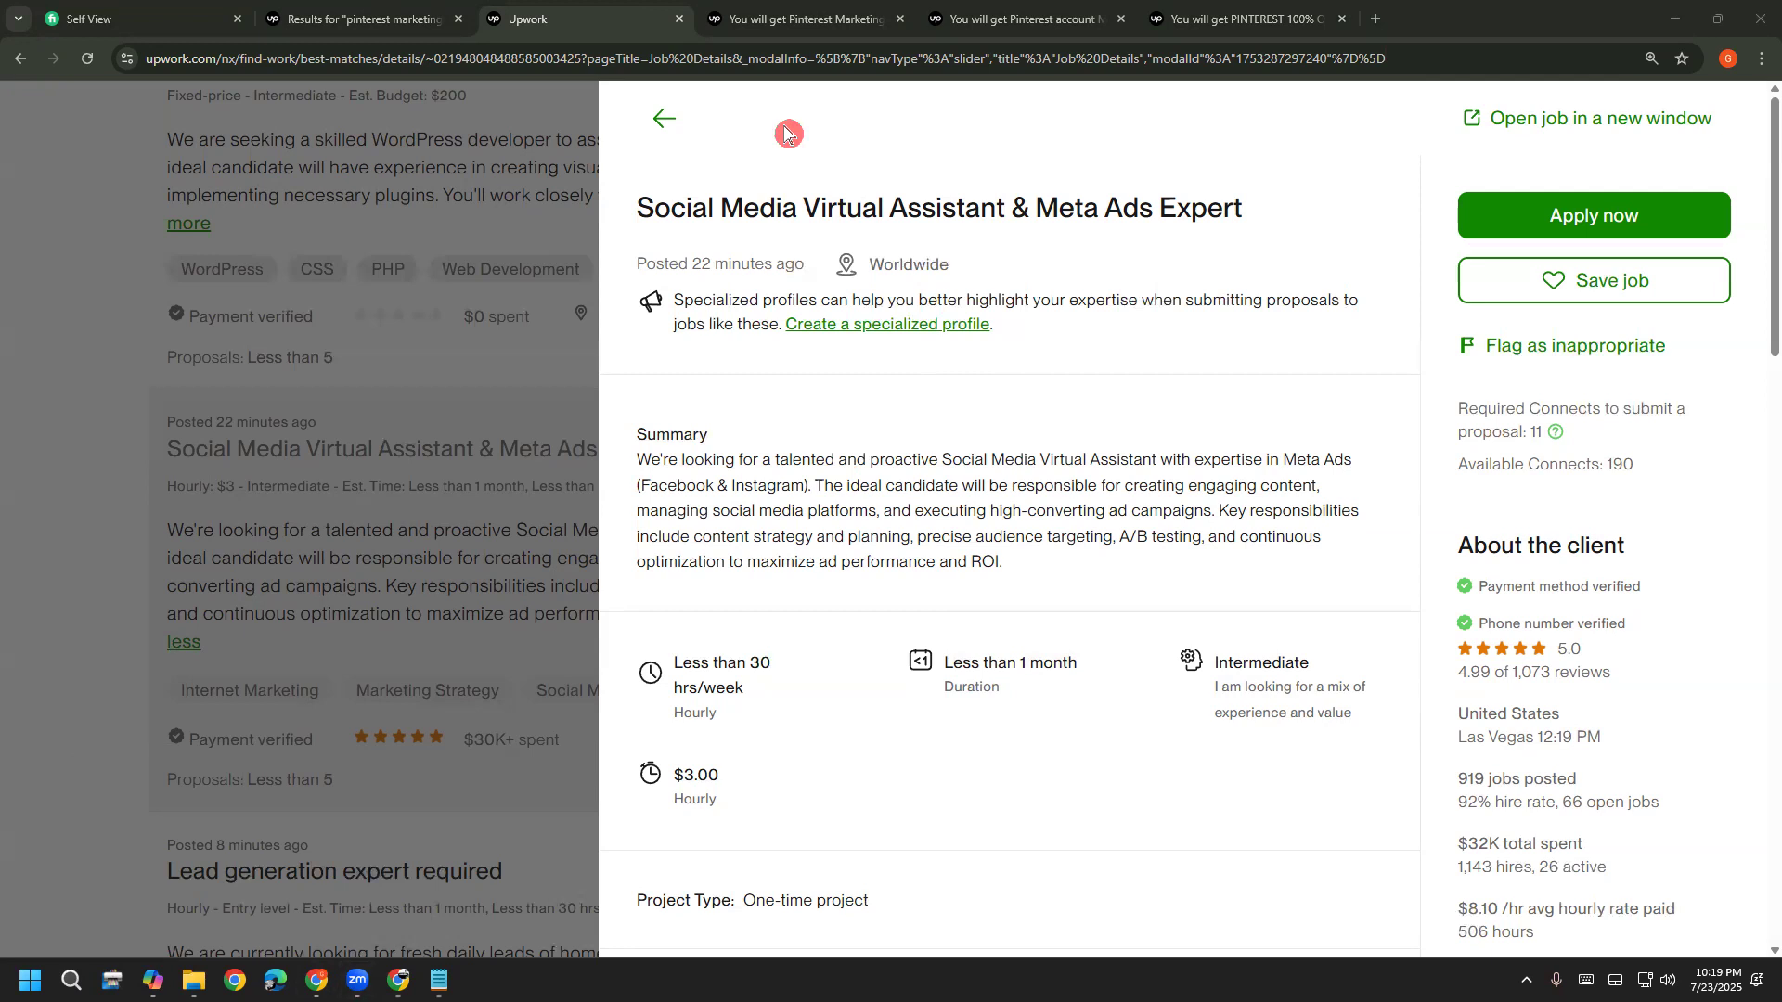
{"action": "mouse_move", "coordinate": [1422, 409]}
{"action": "left_mouse_down"}
{"action": "mouse_move", "coordinate": [1582, 349]}
{"action": "mouse_move", "coordinate": [1751, 378]}
{"action": "mouse_move", "coordinate": [1706, 432]}
{"action": "mouse_move", "coordinate": [1472, 459]}
{"action": "mouse_move", "coordinate": [1415, 410]}
{"action": "mouse_move", "coordinate": [1450, 390]}
{"action": "left_mouse_up"}
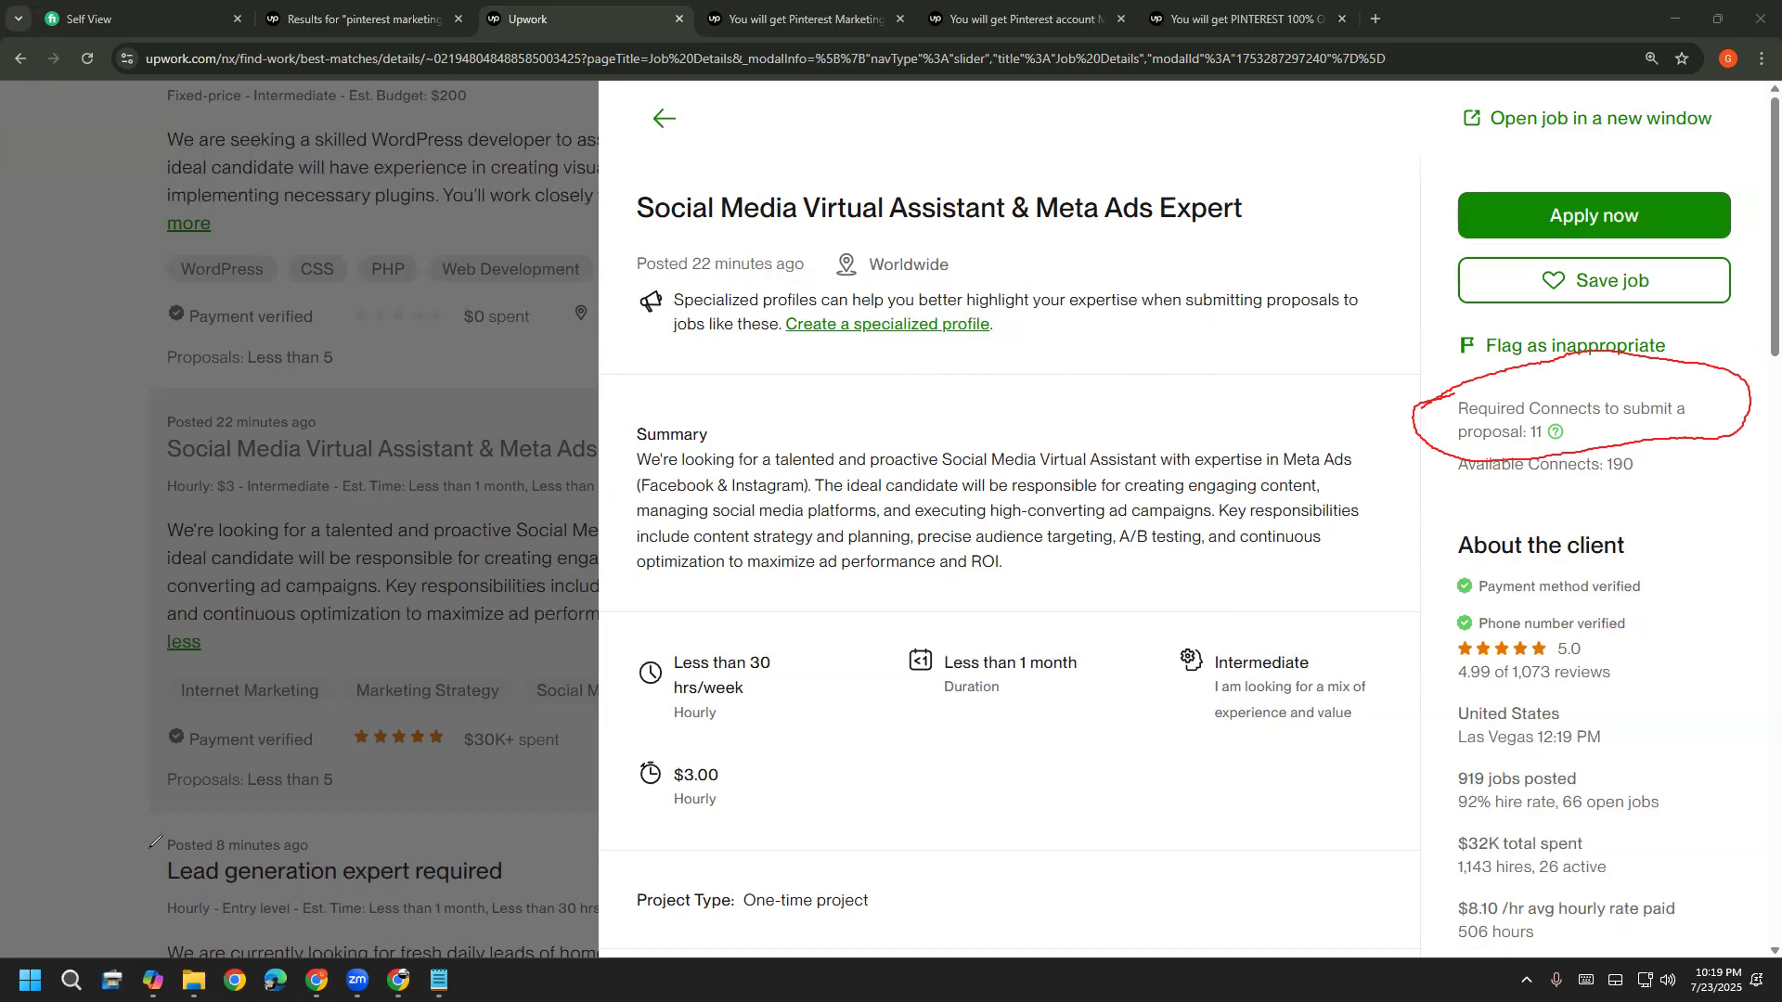
{"action": "left_click", "coordinate": [13, 605]}
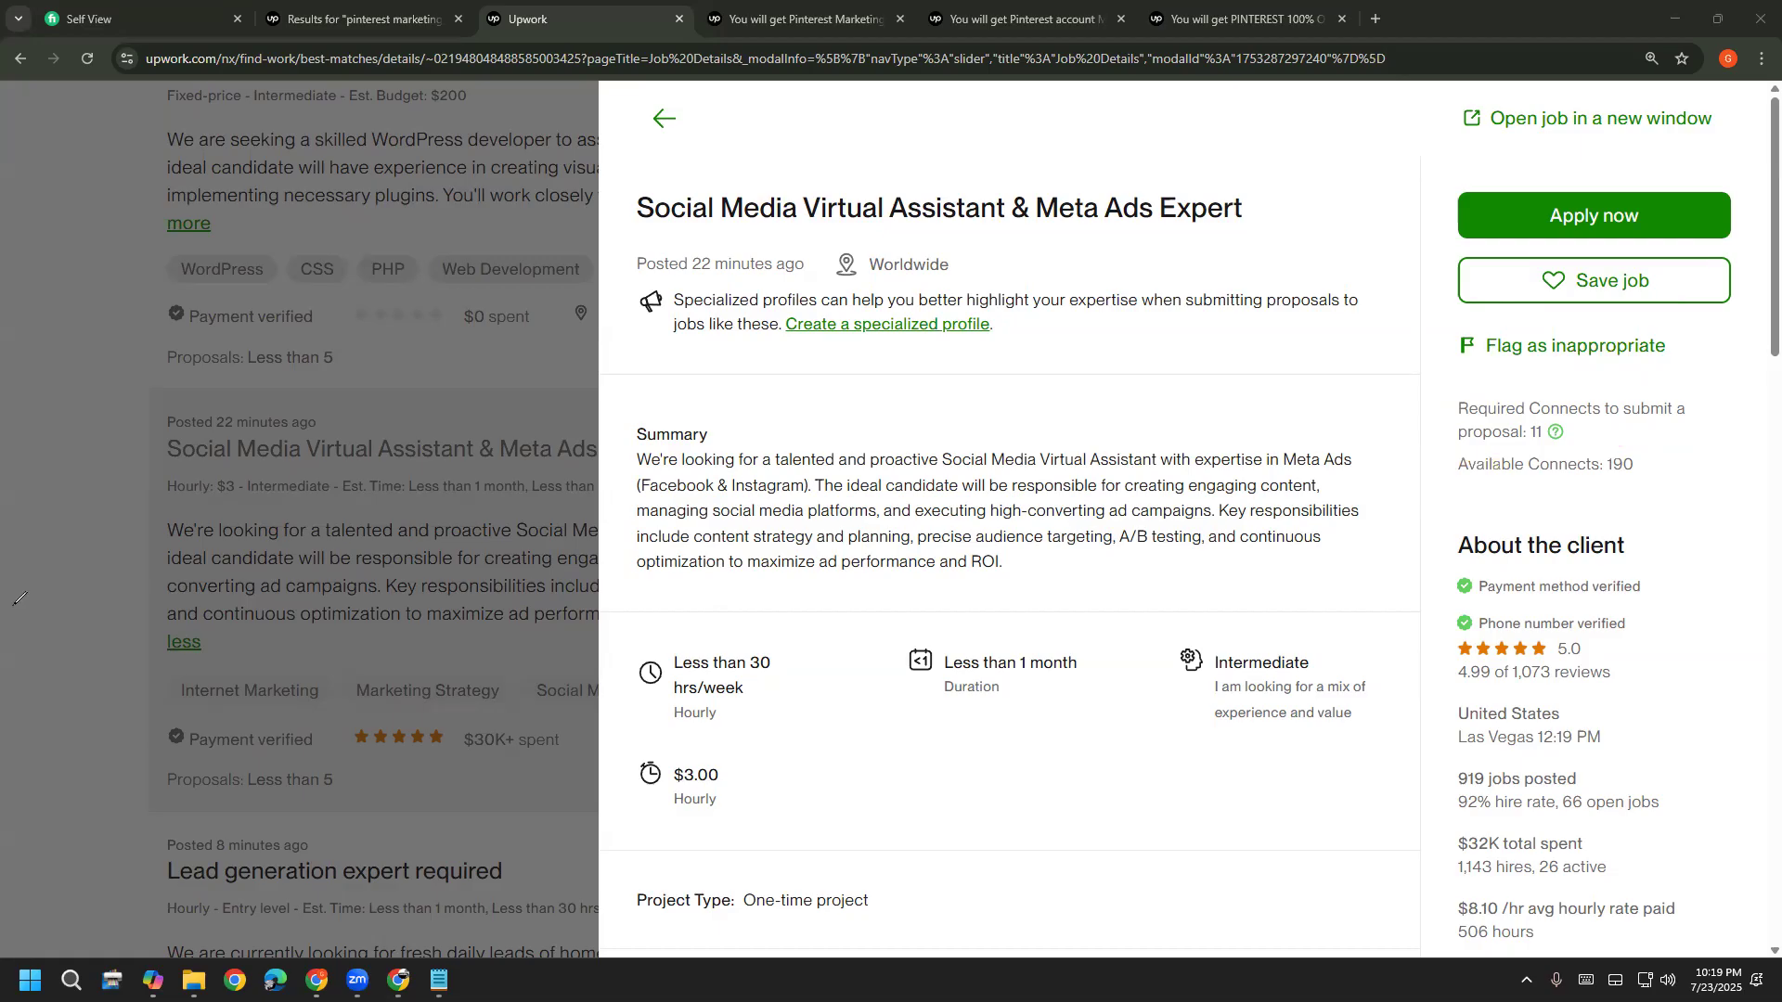
Skim the job activity and client's recent history, and start an application for the Social Media Virtual Assistant & Meta Ads Expert job
{"action": "scroll", "coordinate": [1012, 754], "scroll_direction": "down", "scroll_amount": 15}
{"action": "scroll", "coordinate": [1012, 754], "scroll_direction": "up", "scroll_amount": 3}
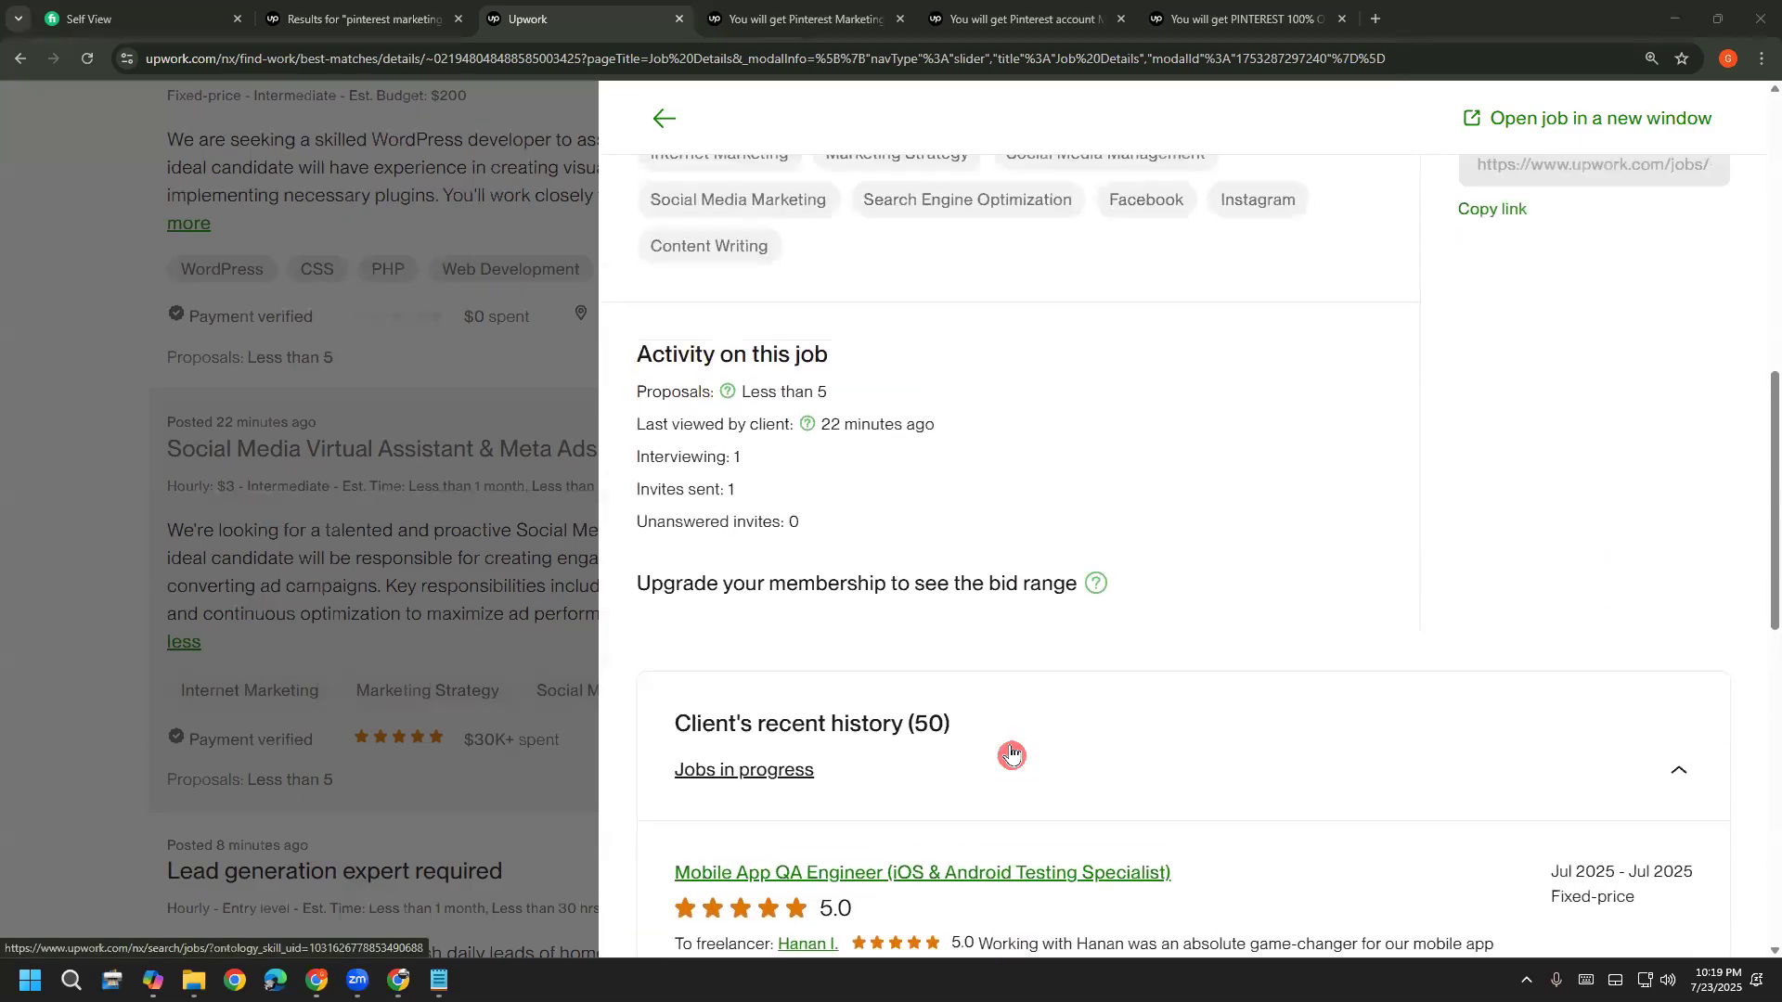
{"action": "scroll", "coordinate": [1012, 753], "scroll_direction": "up", "scroll_amount": 10}
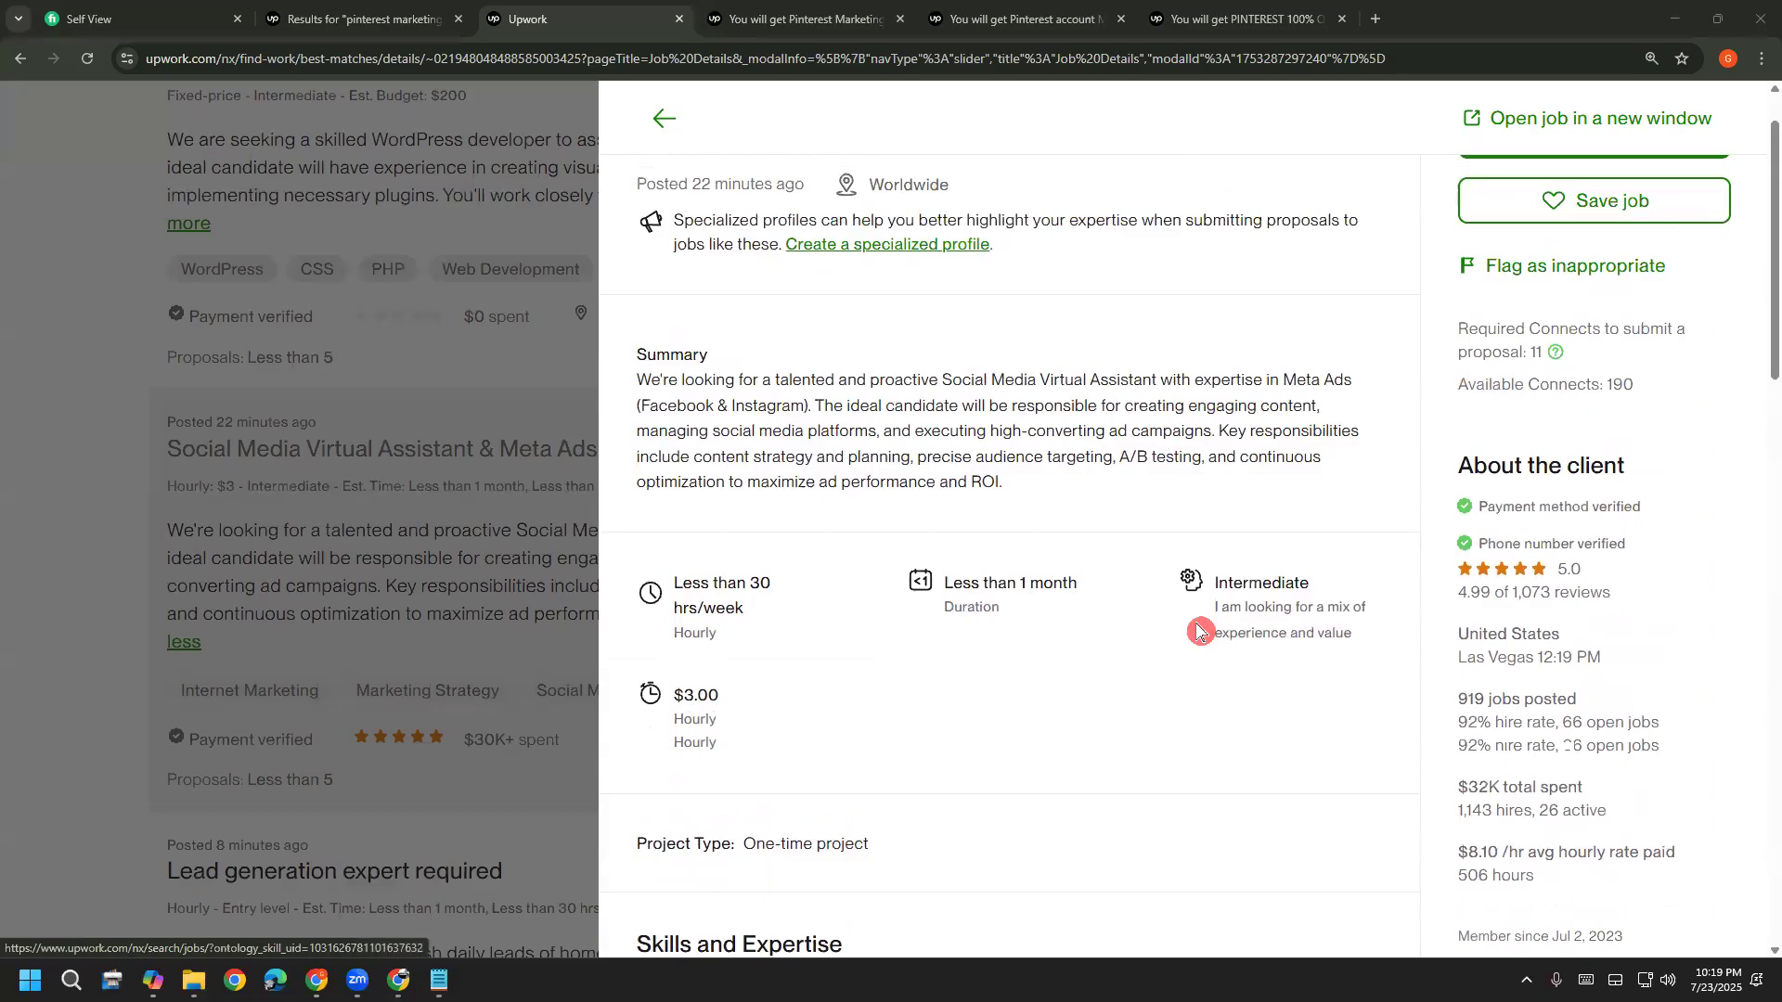
{"action": "scroll", "coordinate": [1198, 631], "scroll_direction": "up", "scroll_amount": 1}
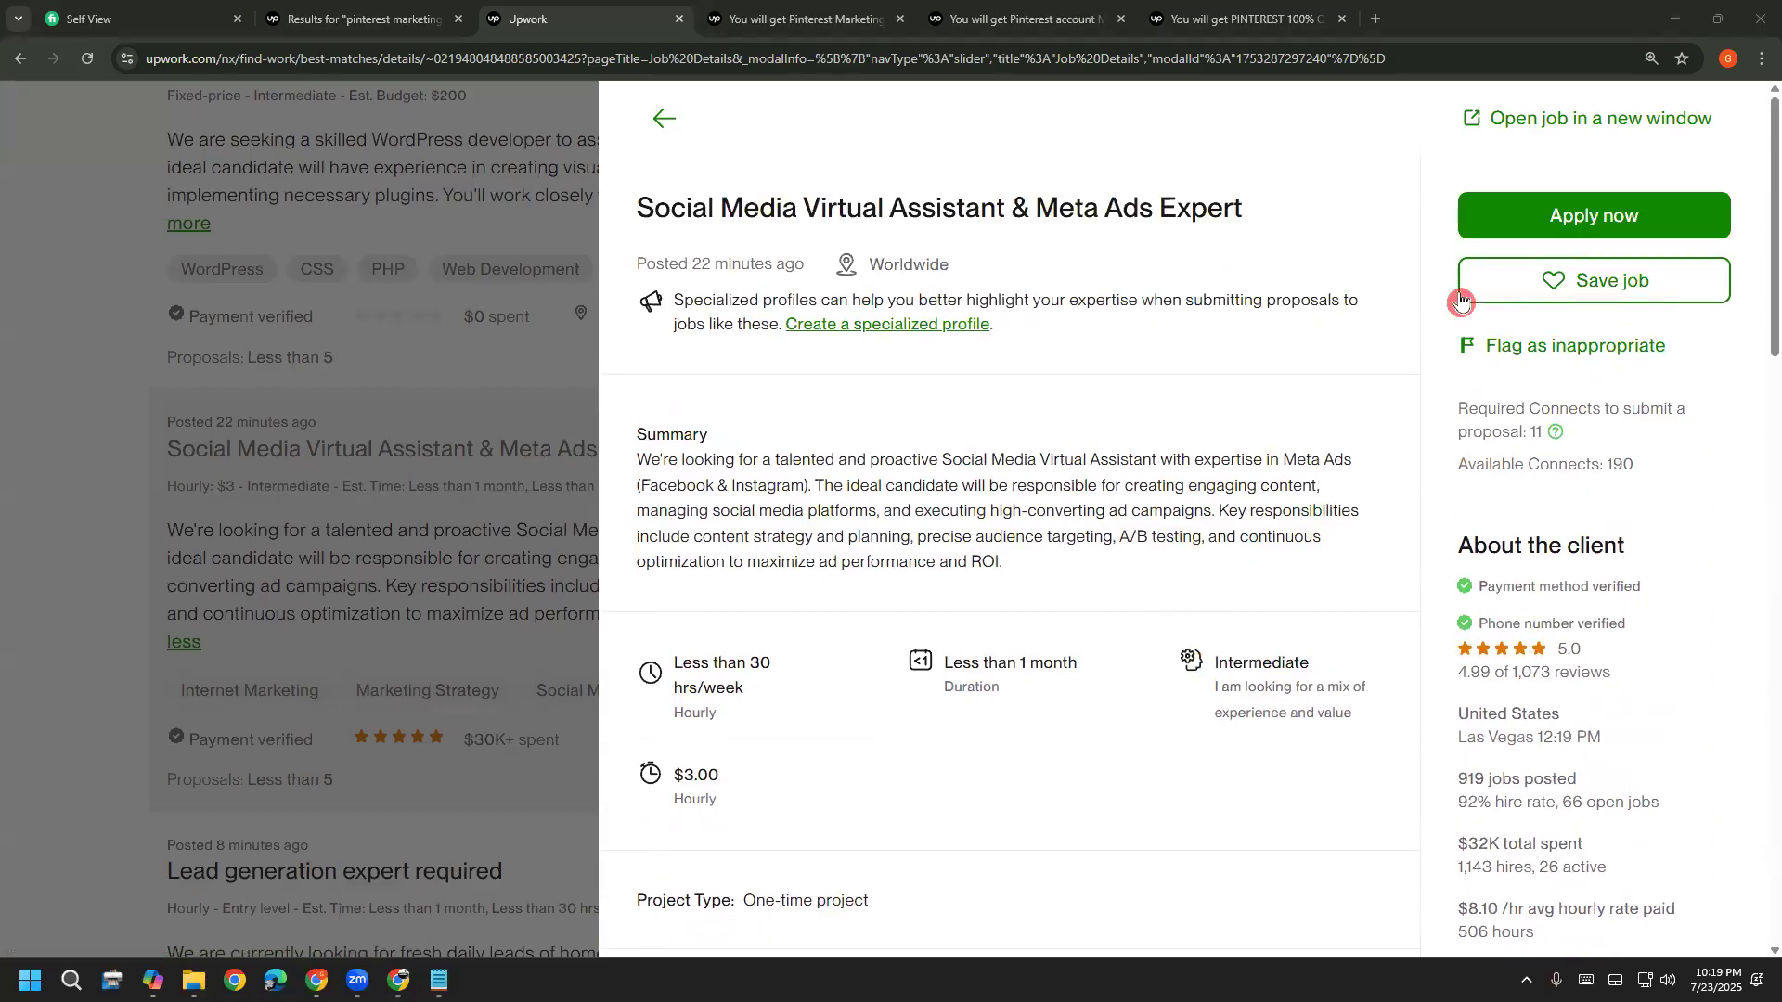
{"action": "left_click", "coordinate": [1528, 215]}
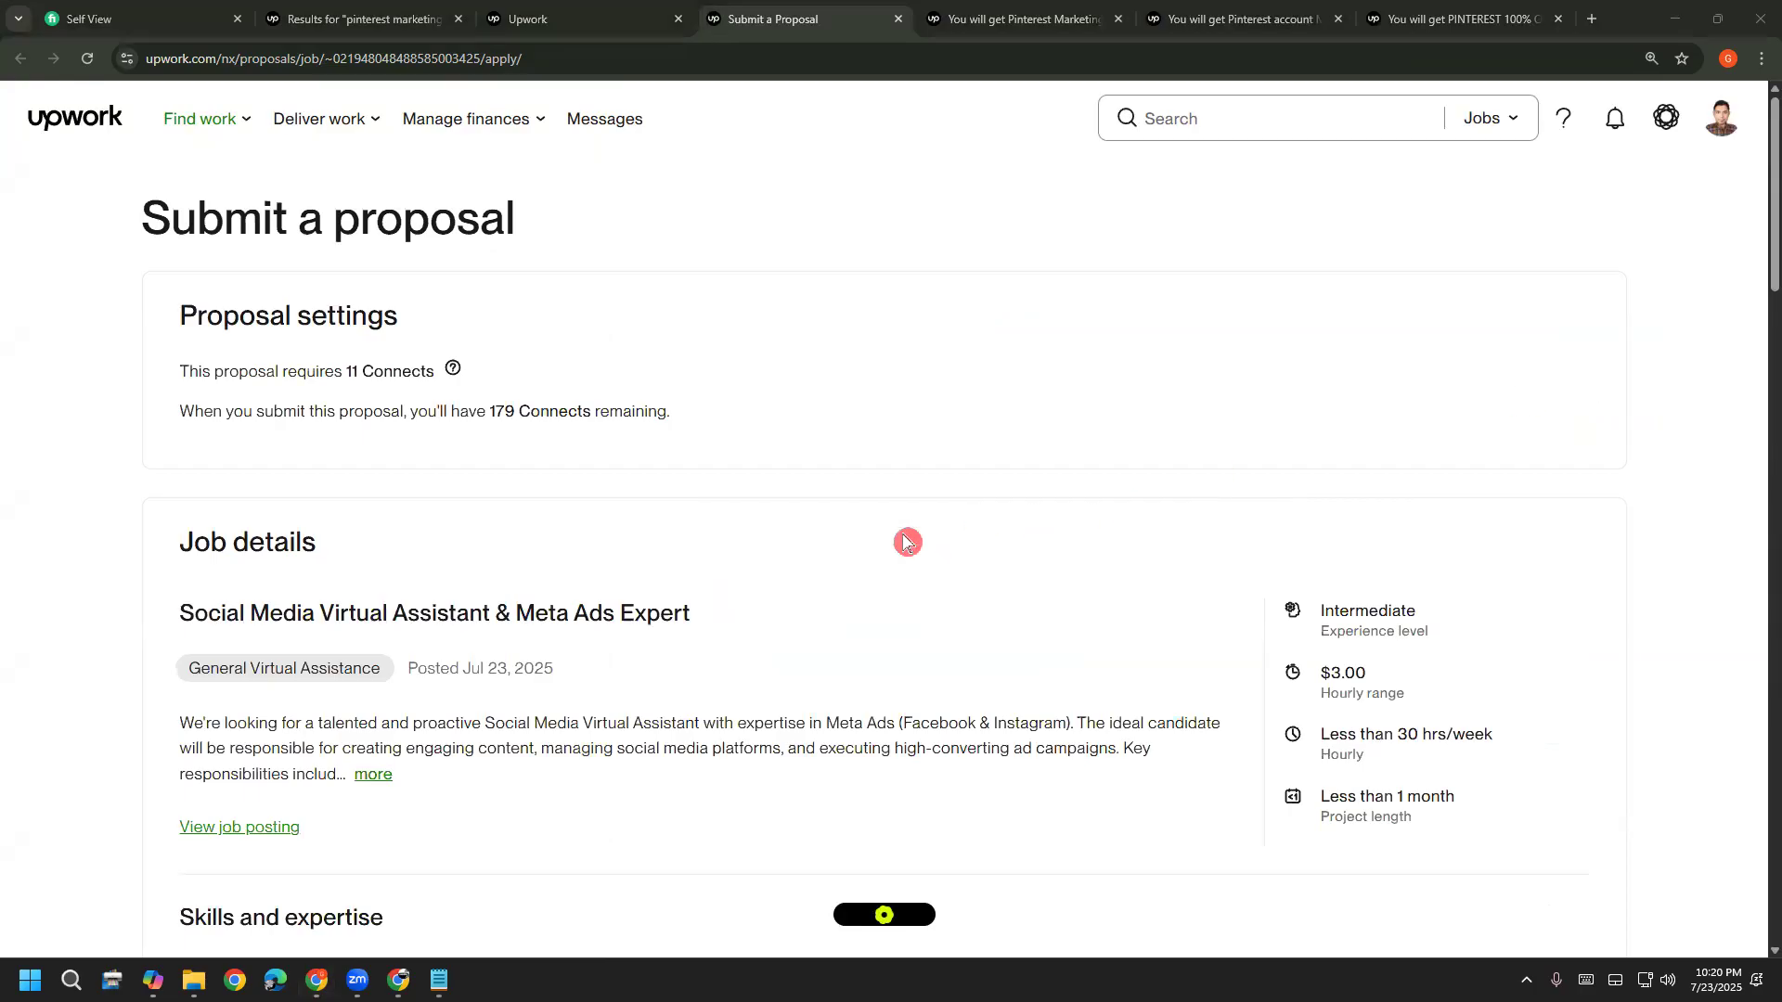
Review the proposal's job details and skills down to the Terms section, and dismiss the service fee change notice
{"action": "scroll", "coordinate": [905, 542], "scroll_direction": "down", "scroll_amount": 1}
{"action": "scroll", "coordinate": [905, 542], "scroll_direction": "up", "scroll_amount": 1}
{"action": "scroll", "coordinate": [40, 636], "scroll_direction": "down", "scroll_amount": 4}
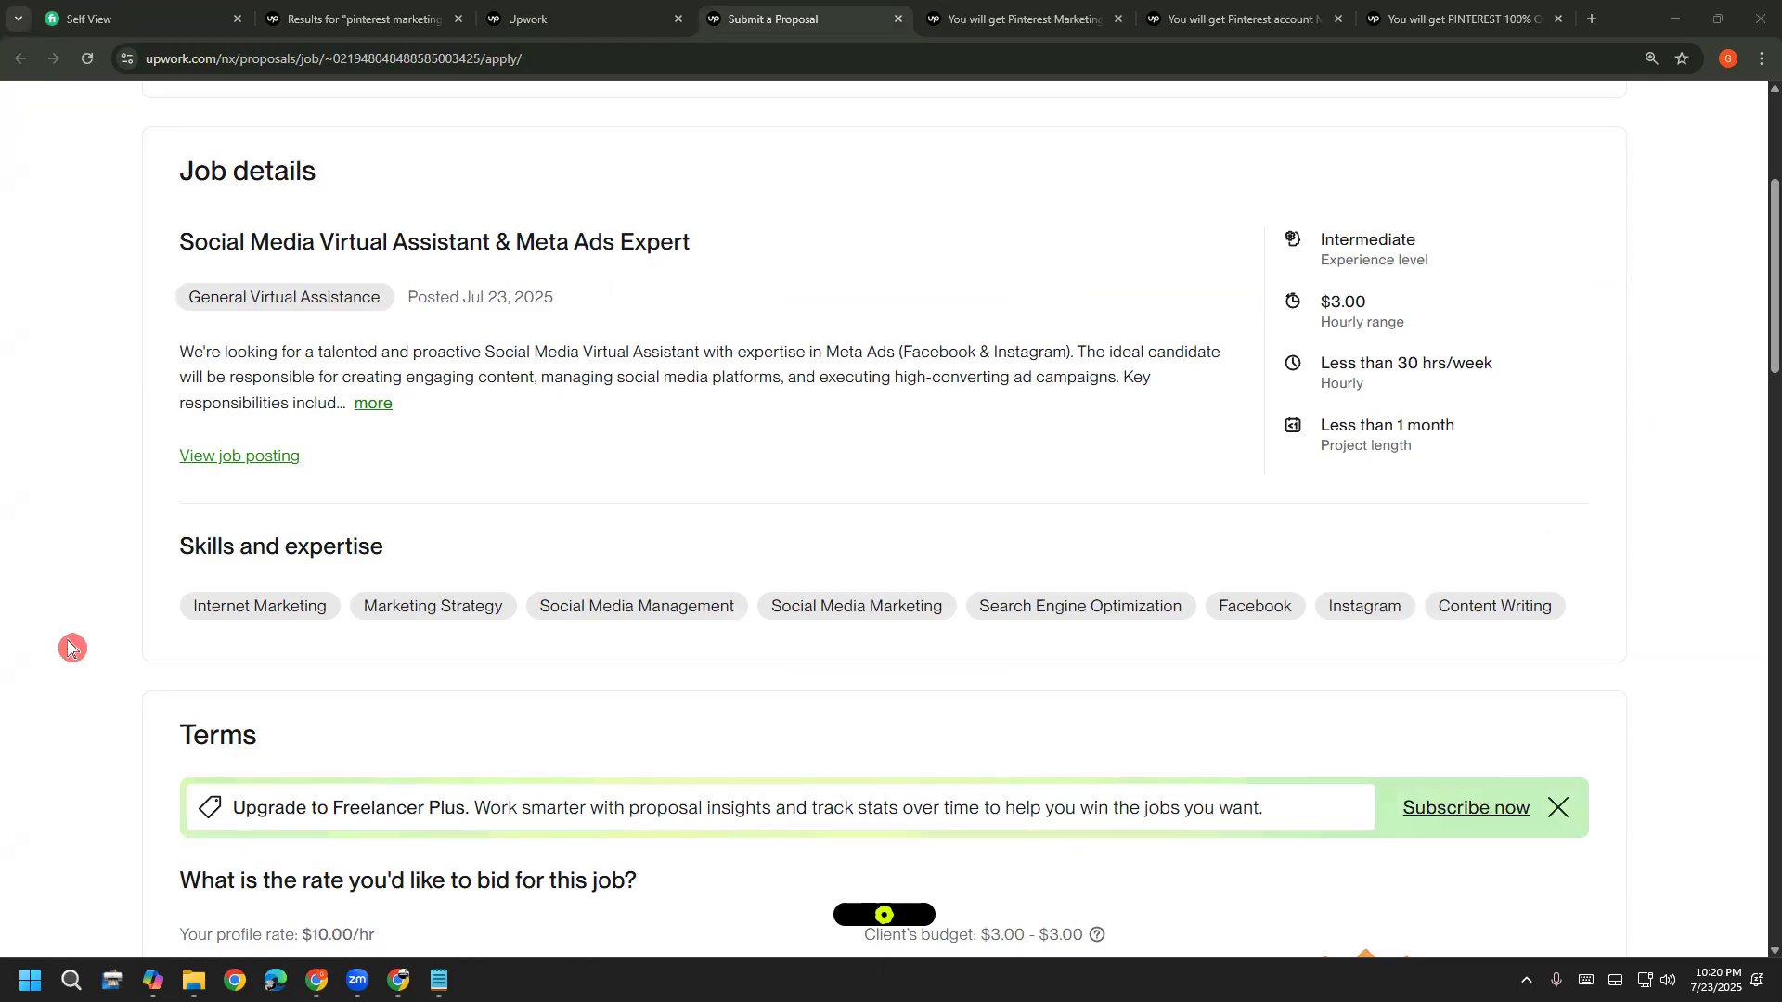
{"action": "scroll", "coordinate": [69, 648], "scroll_direction": "down", "scroll_amount": 1}
{"action": "scroll", "coordinate": [72, 647], "scroll_direction": "down", "scroll_amount": 2}
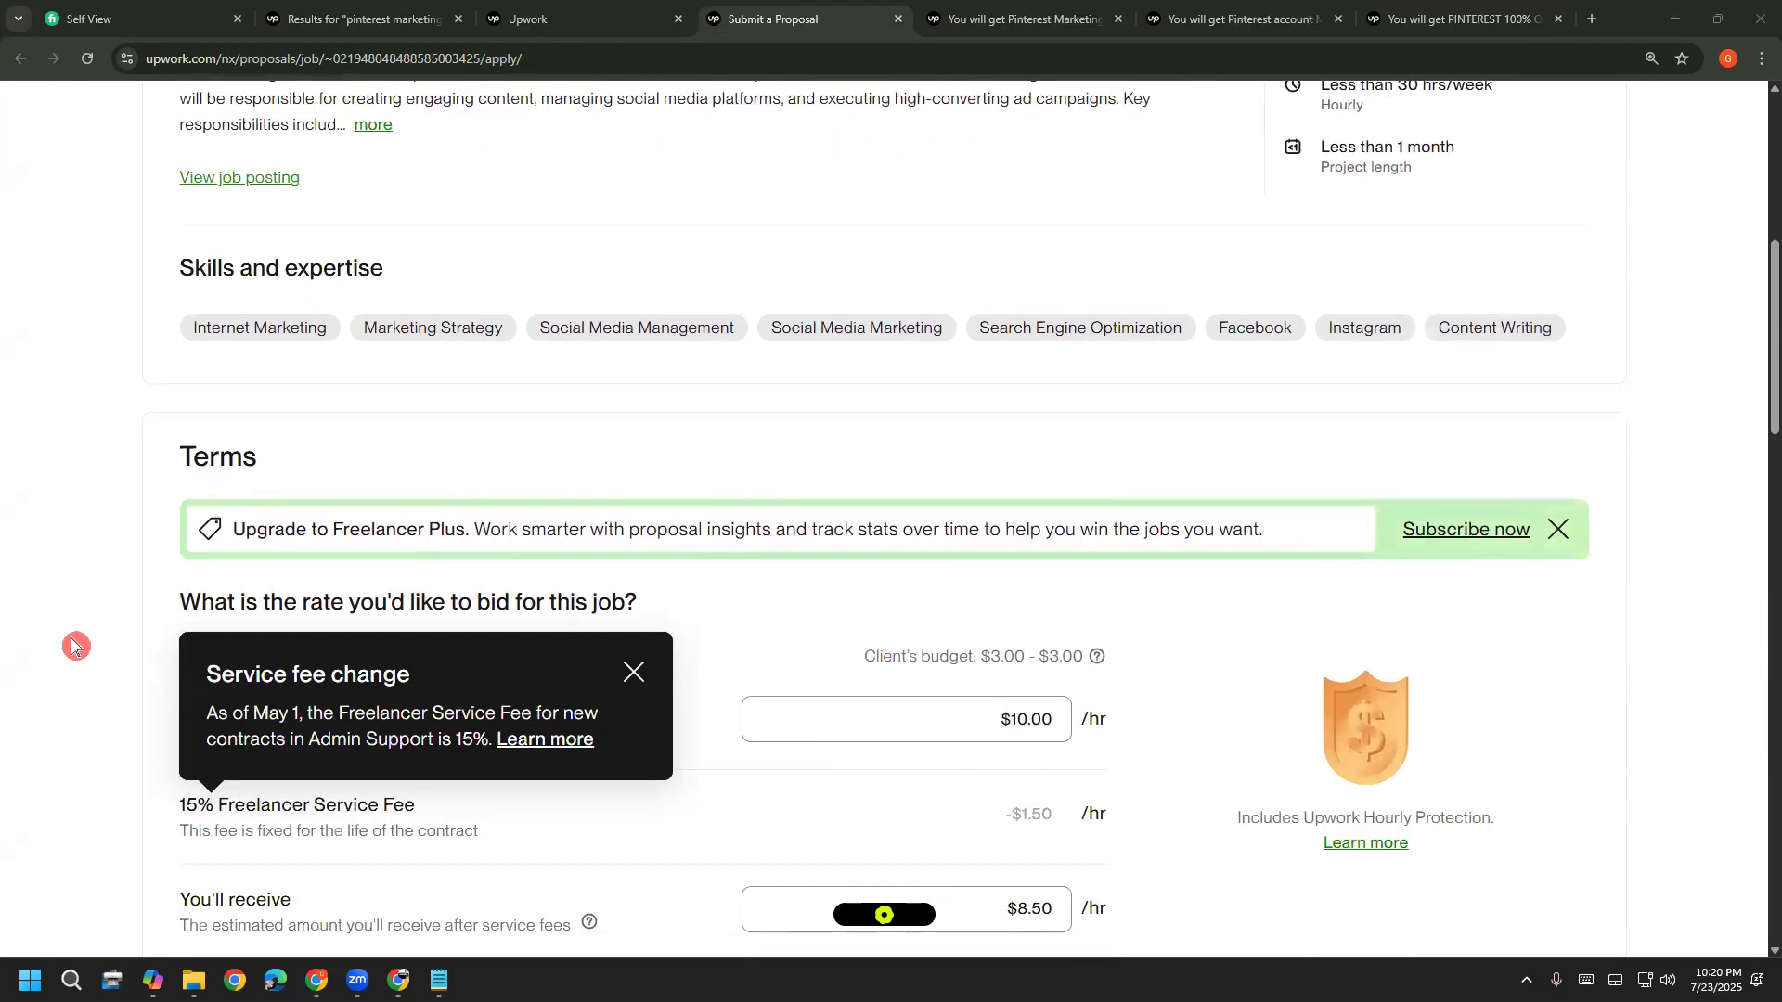
{"action": "scroll", "coordinate": [74, 647], "scroll_direction": "down", "scroll_amount": 1}
{"action": "left_click", "coordinate": [639, 588]}
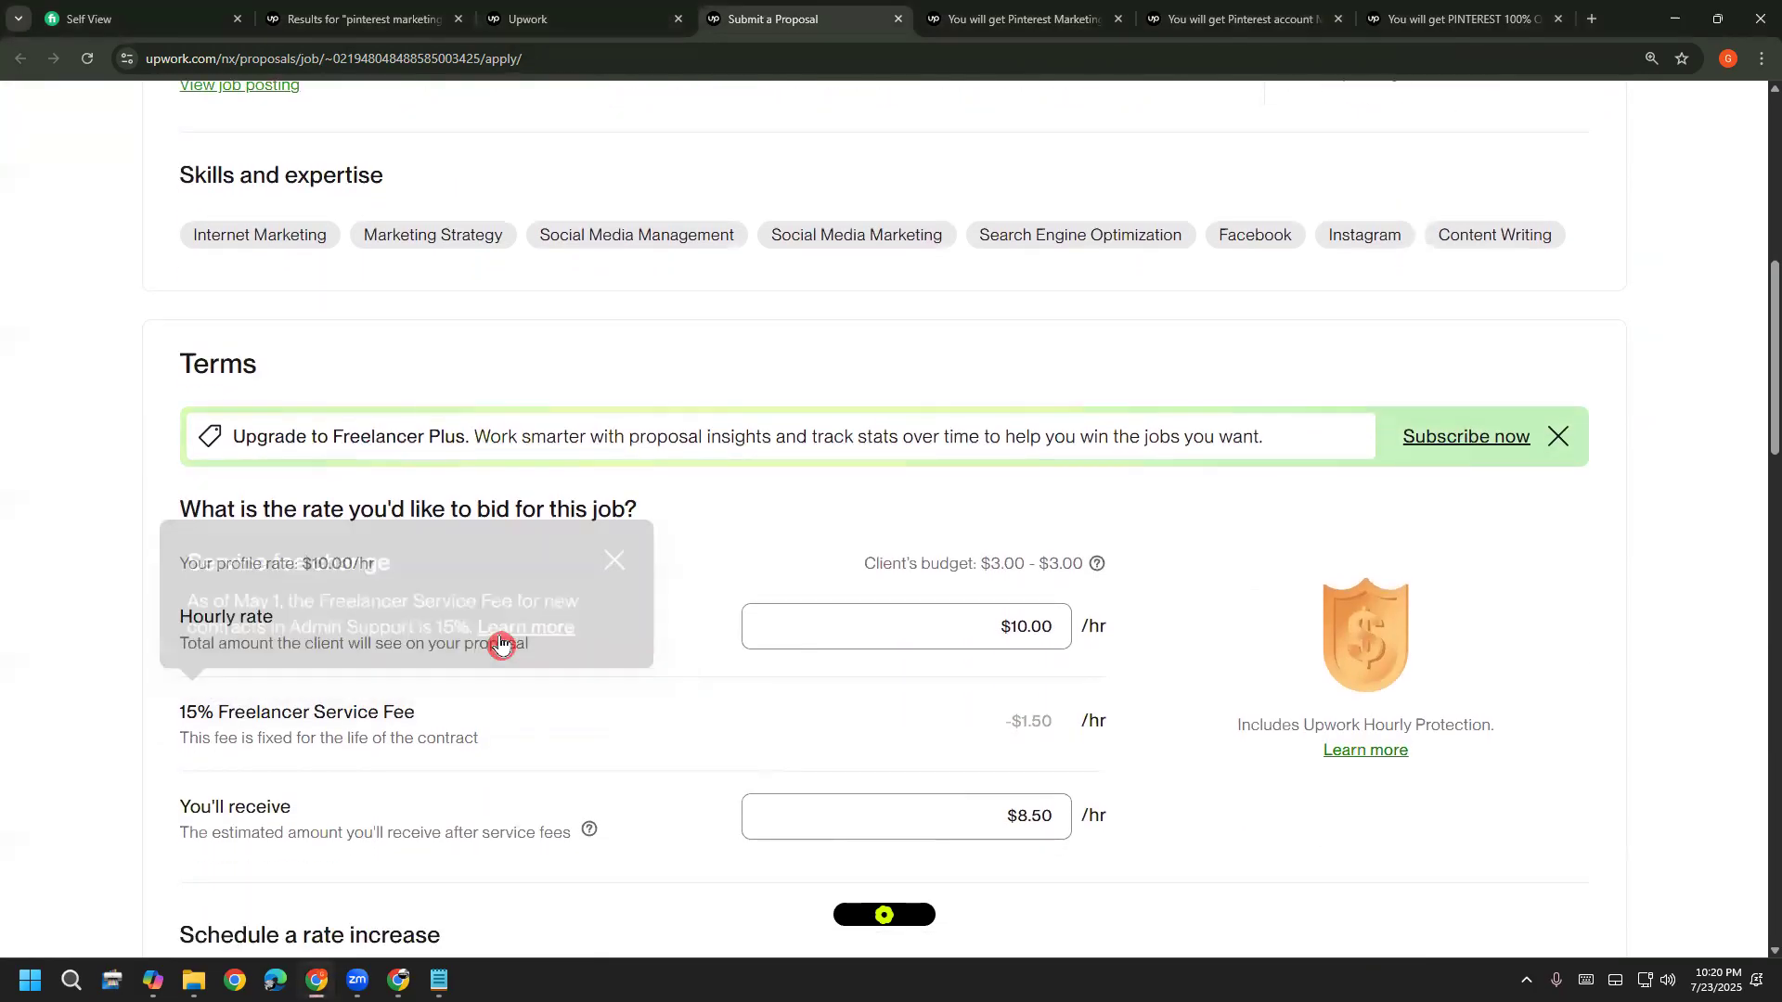
Circle the bid rate section under Terms with the temporary pen, annotate it with an arrow and "bid", and clear the markings
{"action": "scroll", "coordinate": [26, 685], "scroll_direction": "up", "scroll_amount": 2}
{"action": "scroll", "coordinate": [32, 678], "scroll_direction": "down", "scroll_amount": 3}
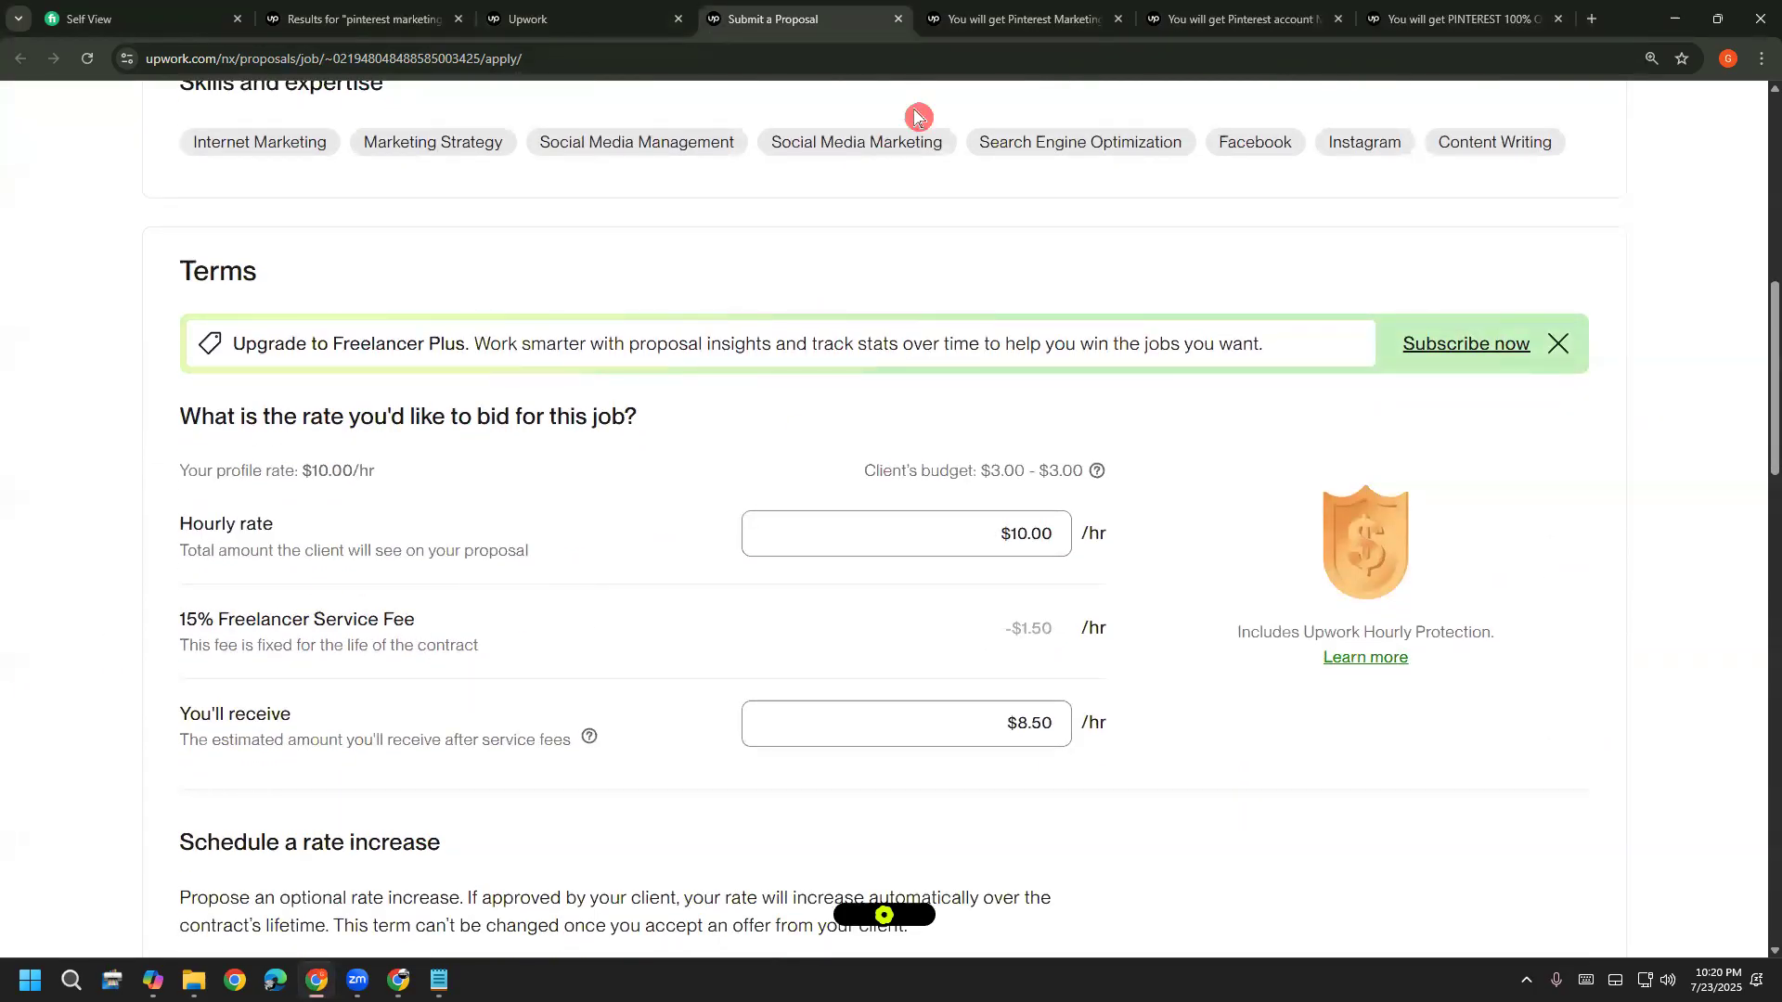
{"action": "scroll", "coordinate": [20, 592], "scroll_direction": "up", "scroll_amount": 6}
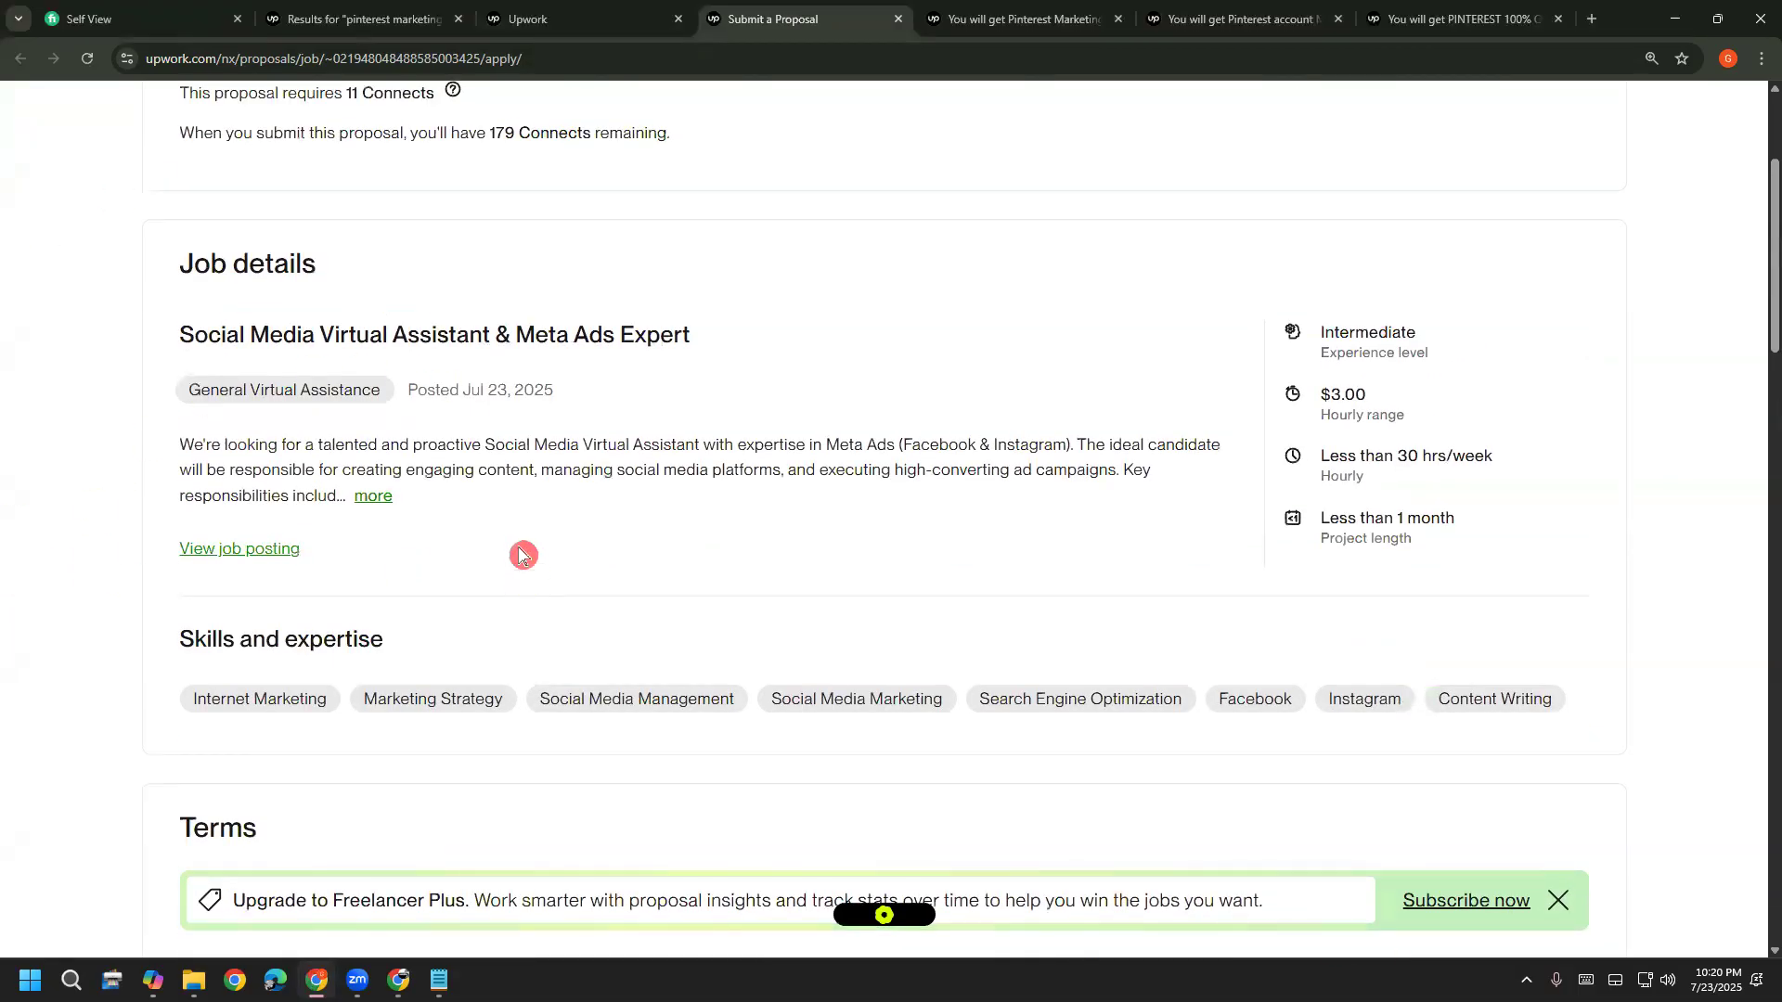
{"action": "scroll", "coordinate": [175, 617], "scroll_direction": "down", "scroll_amount": 5}
{"action": "scroll", "coordinate": [765, 117], "scroll_direction": "down", "scroll_amount": 1}
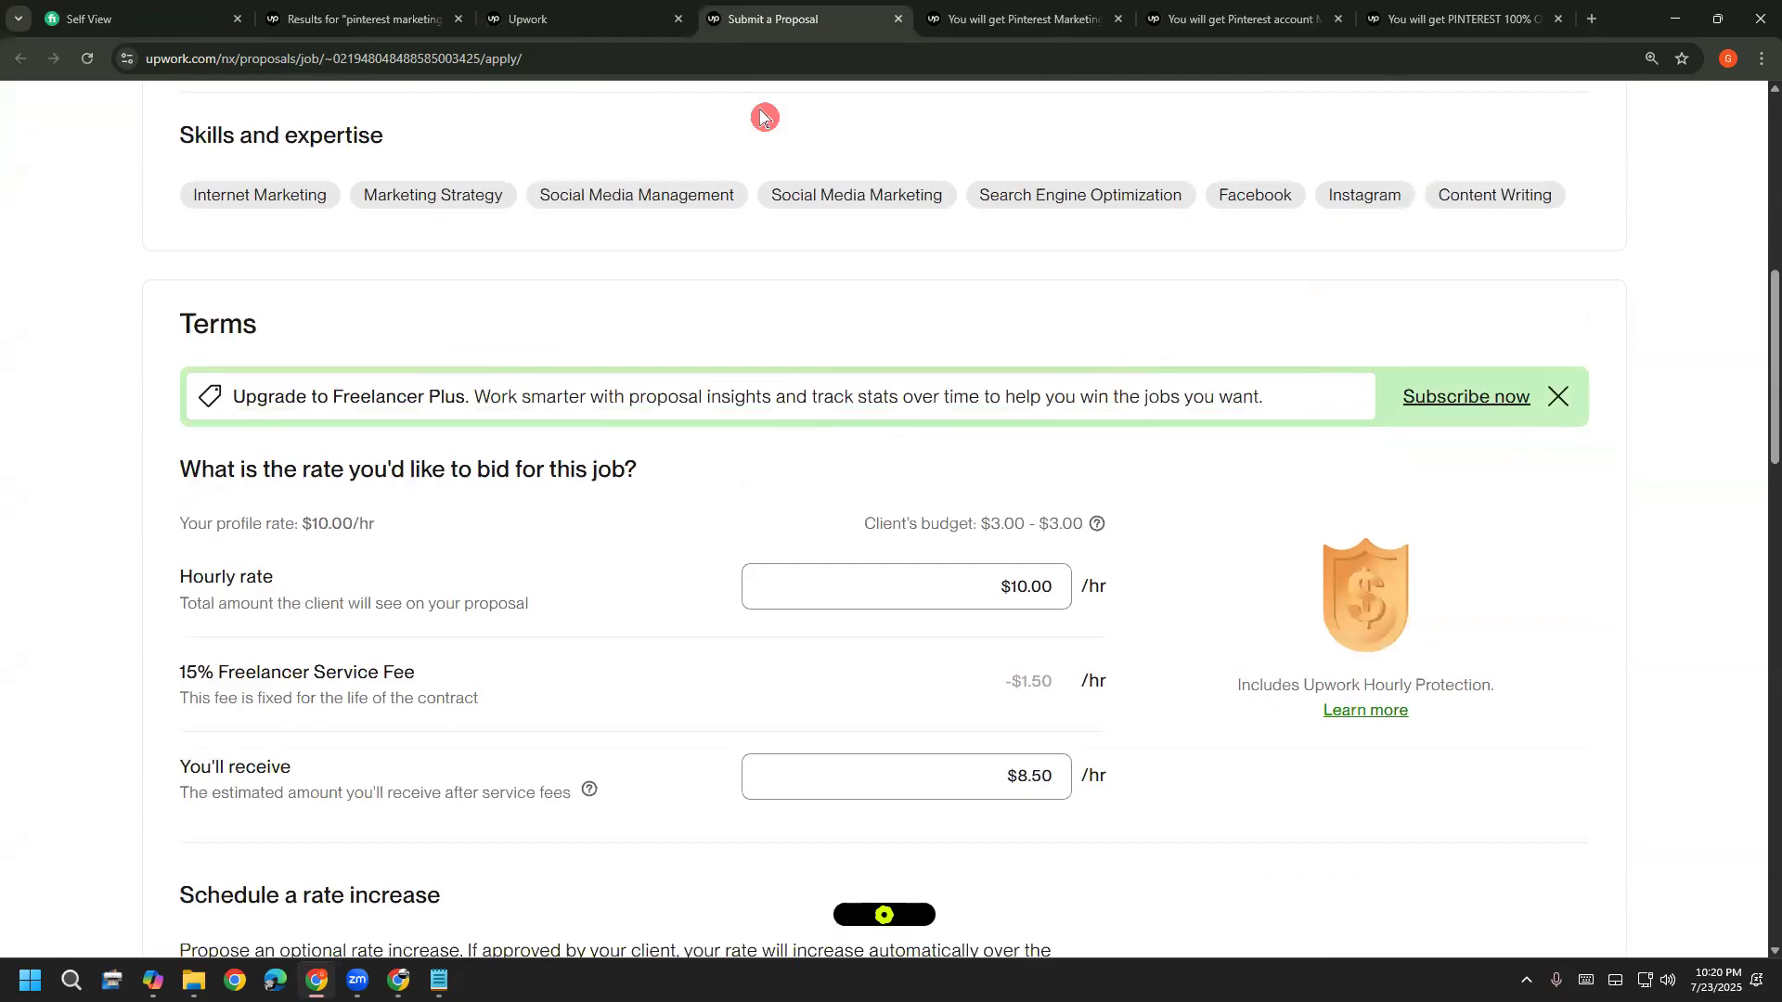
{"action": "scroll", "coordinate": [764, 223], "scroll_direction": "down", "scroll_amount": 2}
{"action": "mouse_move", "coordinate": [176, 295]}
{"action": "left_mouse_down"}
{"action": "mouse_move", "coordinate": [107, 537]}
{"action": "mouse_move", "coordinate": [783, 764]}
{"action": "mouse_move", "coordinate": [1242, 599]}
{"action": "mouse_move", "coordinate": [265, 243]}
{"action": "mouse_move", "coordinate": [169, 271]}
{"action": "left_mouse_up"}
{"action": "mouse_move", "coordinate": [1165, 327]}
{"action": "left_mouse_down"}
{"action": "mouse_move", "coordinate": [1216, 312]}
{"action": "mouse_move", "coordinate": [1209, 351]}
{"action": "left_mouse_up"}
{"action": "mouse_move", "coordinate": [1265, 290]}
{"action": "left_mouse_down"}
{"action": "mouse_move", "coordinate": [1296, 342]}
{"action": "mouse_move", "coordinate": [1283, 350]}
{"action": "left_mouse_up"}
{"action": "left_click_drag", "start_coordinate": [1321, 314], "coordinate": [1330, 354]}
{"action": "mouse_move", "coordinate": [1288, 274]}
{"action": "left_mouse_down"}
{"action": "mouse_move", "coordinate": [1362, 354]}
{"action": "mouse_move", "coordinate": [1385, 342]}
{"action": "left_mouse_up"}
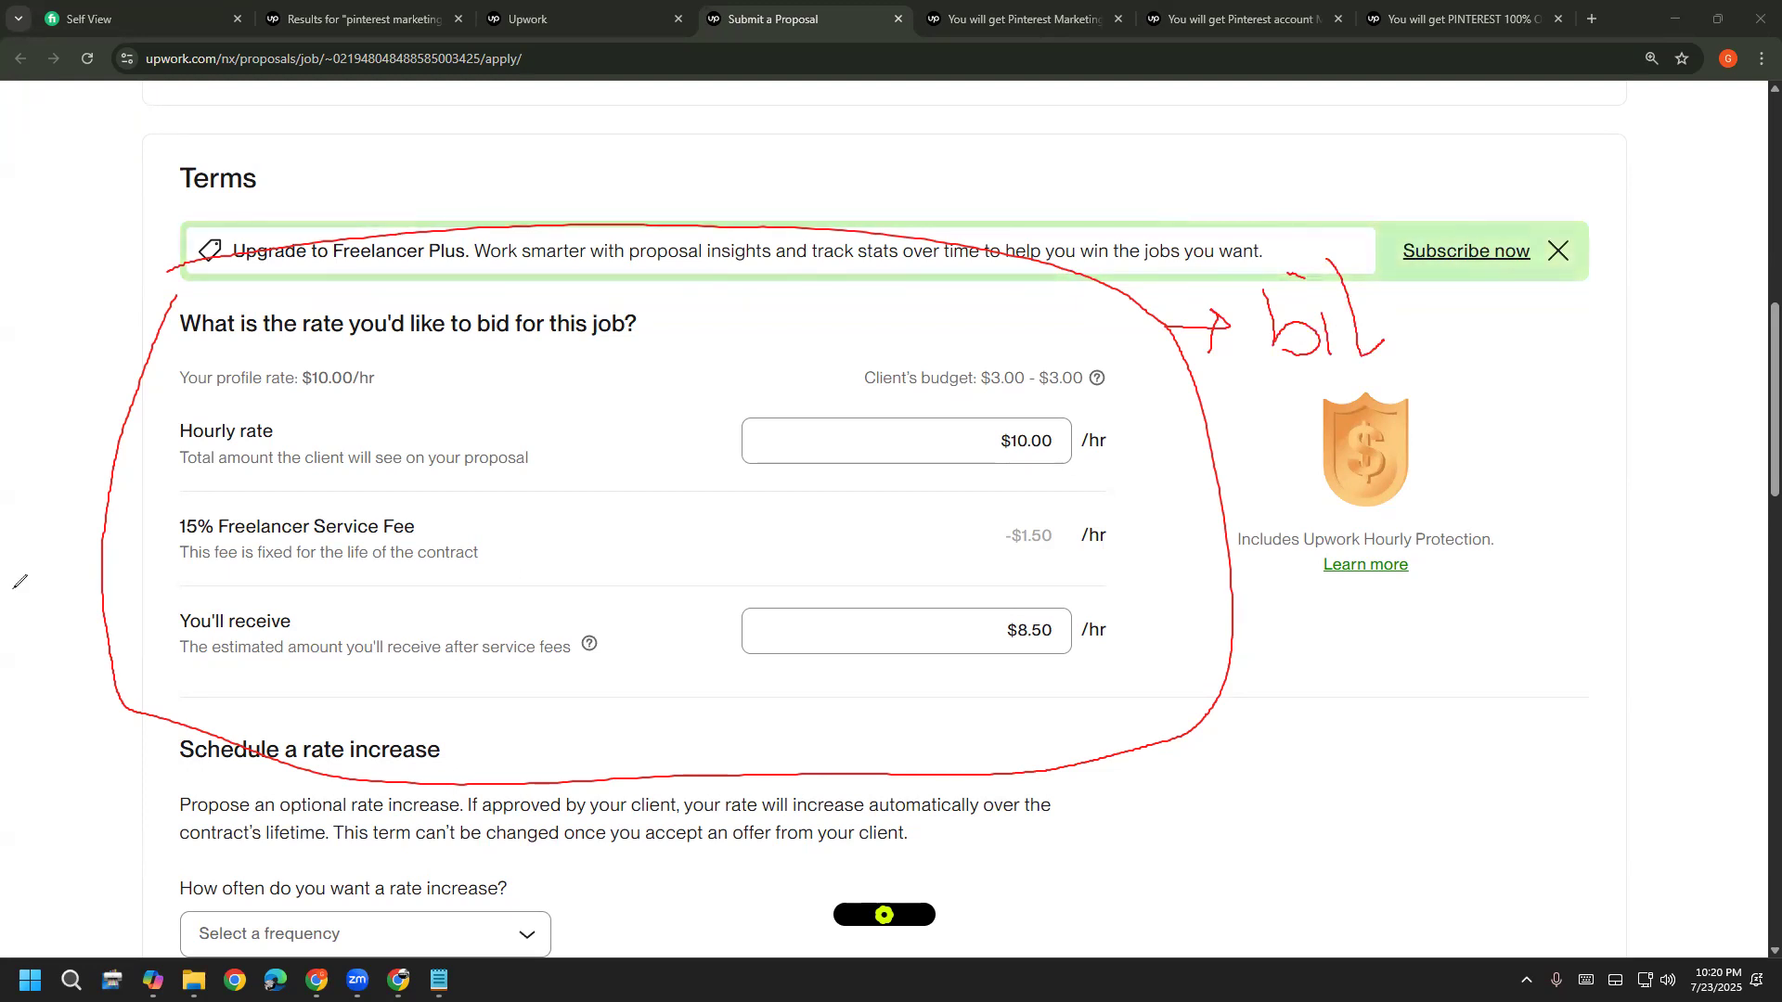
{"action": "left_click", "coordinate": [108, 596]}
Write a temporary pen note beside the bid terms, circle the client's budget, and clear the markings
{"action": "mouse_move", "coordinate": [1255, 358]}
{"action": "left_mouse_down"}
{"action": "mouse_move", "coordinate": [1291, 309]}
{"action": "mouse_move", "coordinate": [1309, 335]}
{"action": "mouse_move", "coordinate": [1286, 383]}
{"action": "mouse_move", "coordinate": [1398, 304]}
{"action": "mouse_move", "coordinate": [1425, 334]}
{"action": "left_mouse_up"}
{"action": "mouse_move", "coordinate": [1377, 350]}
{"action": "left_mouse_down"}
{"action": "mouse_move", "coordinate": [1411, 325]}
{"action": "mouse_move", "coordinate": [1437, 362]}
{"action": "mouse_move", "coordinate": [1474, 327]}
{"action": "mouse_move", "coordinate": [1403, 271]}
{"action": "mouse_move", "coordinate": [1465, 308]}
{"action": "left_mouse_up"}
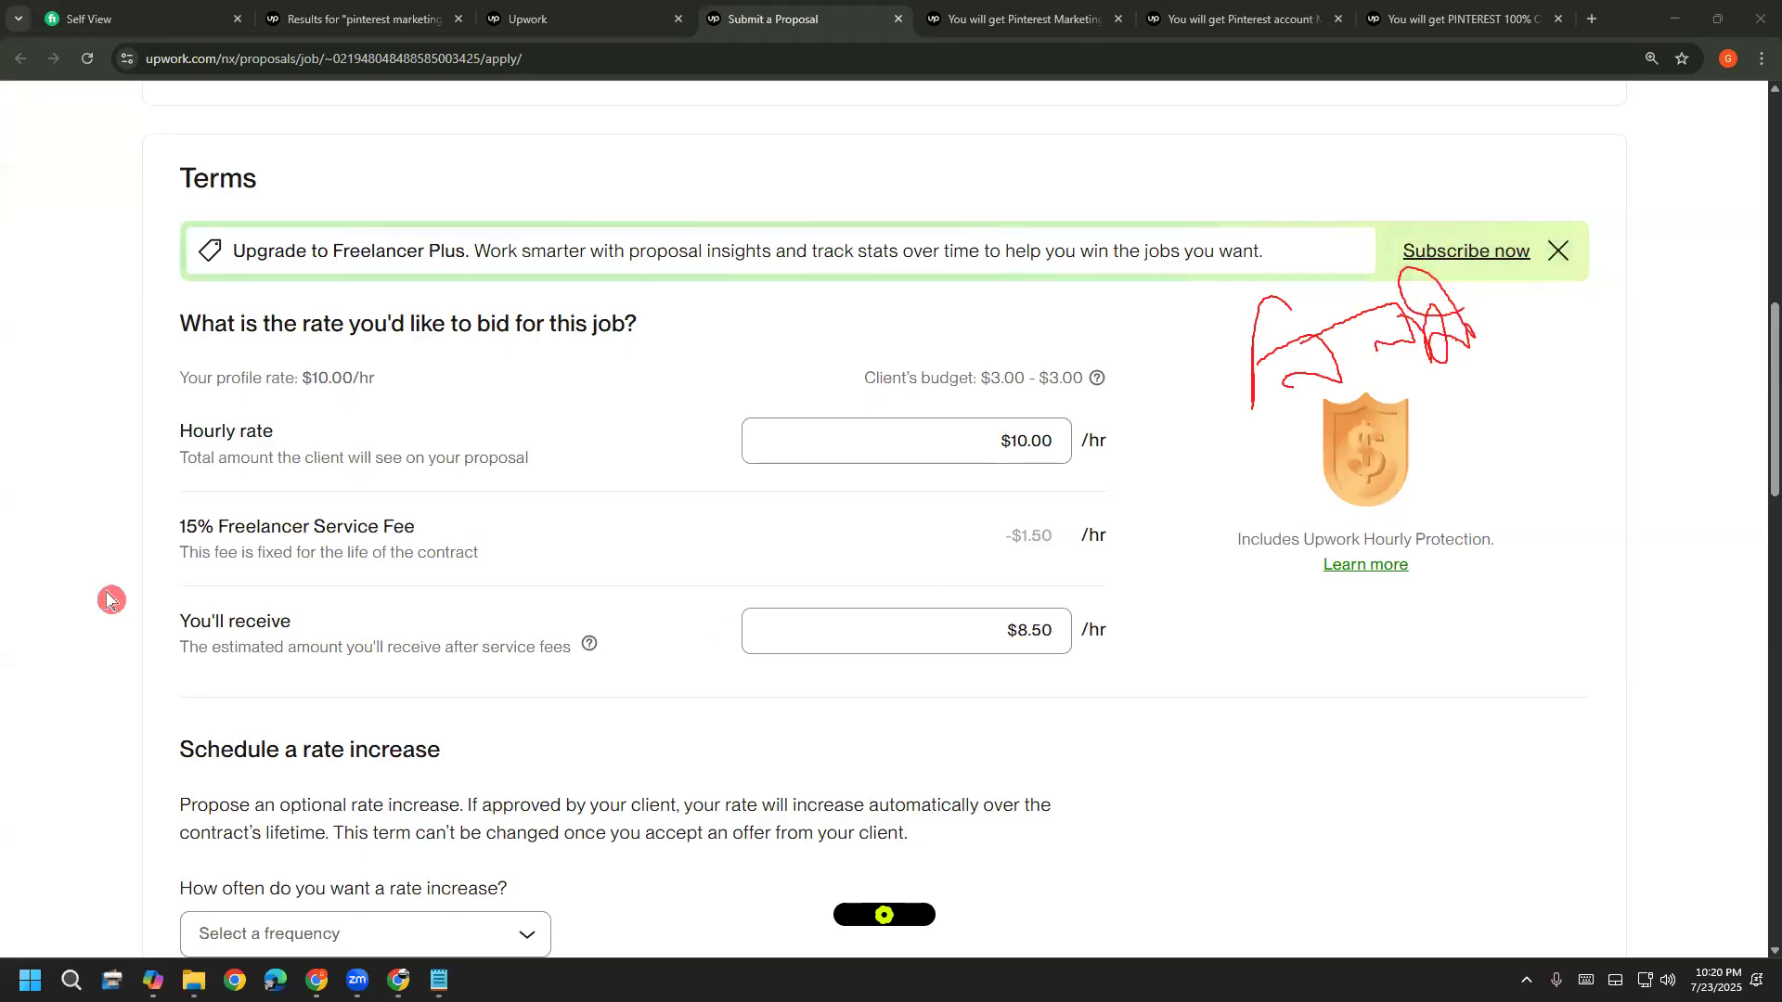
{"action": "mouse_move", "coordinate": [1104, 342]}
{"action": "left_mouse_down"}
{"action": "mouse_move", "coordinate": [740, 373]}
{"action": "mouse_move", "coordinate": [1181, 397]}
{"action": "mouse_move", "coordinate": [1114, 344]}
{"action": "left_mouse_up"}
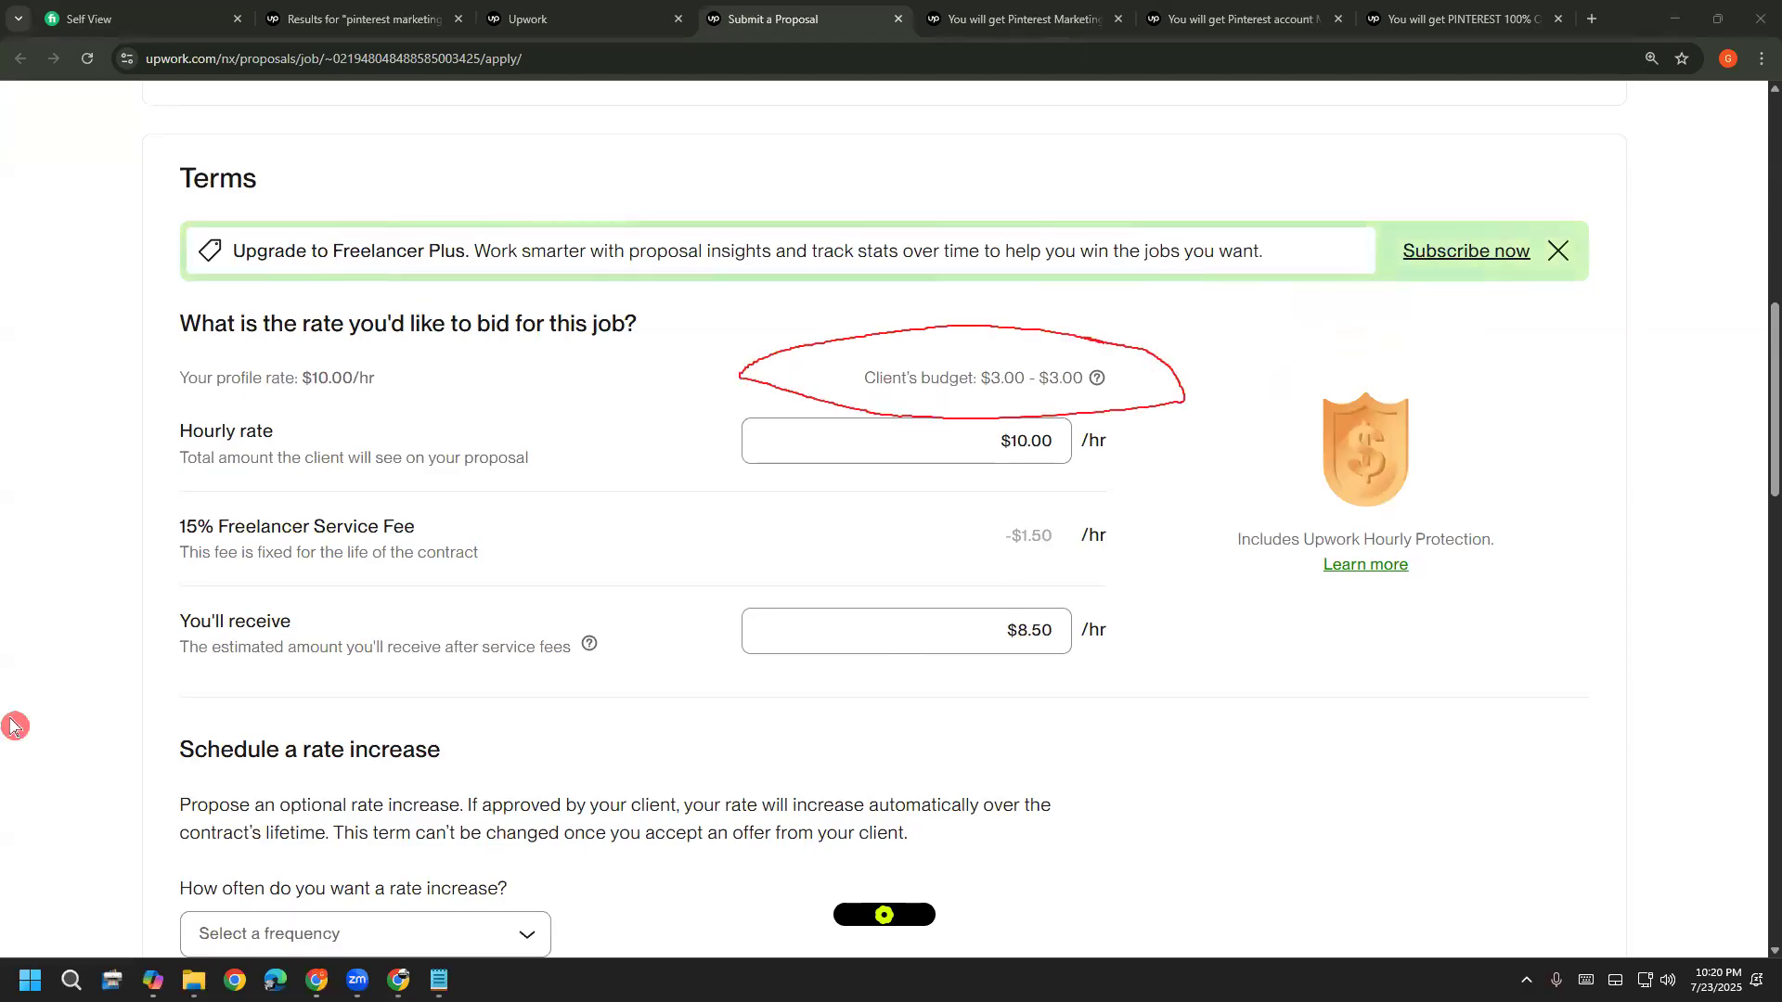
{"action": "left_click", "coordinate": [102, 596]}
Set the proposal's hourly rate to $3.00
{"action": "left_click", "coordinate": [1063, 440]}
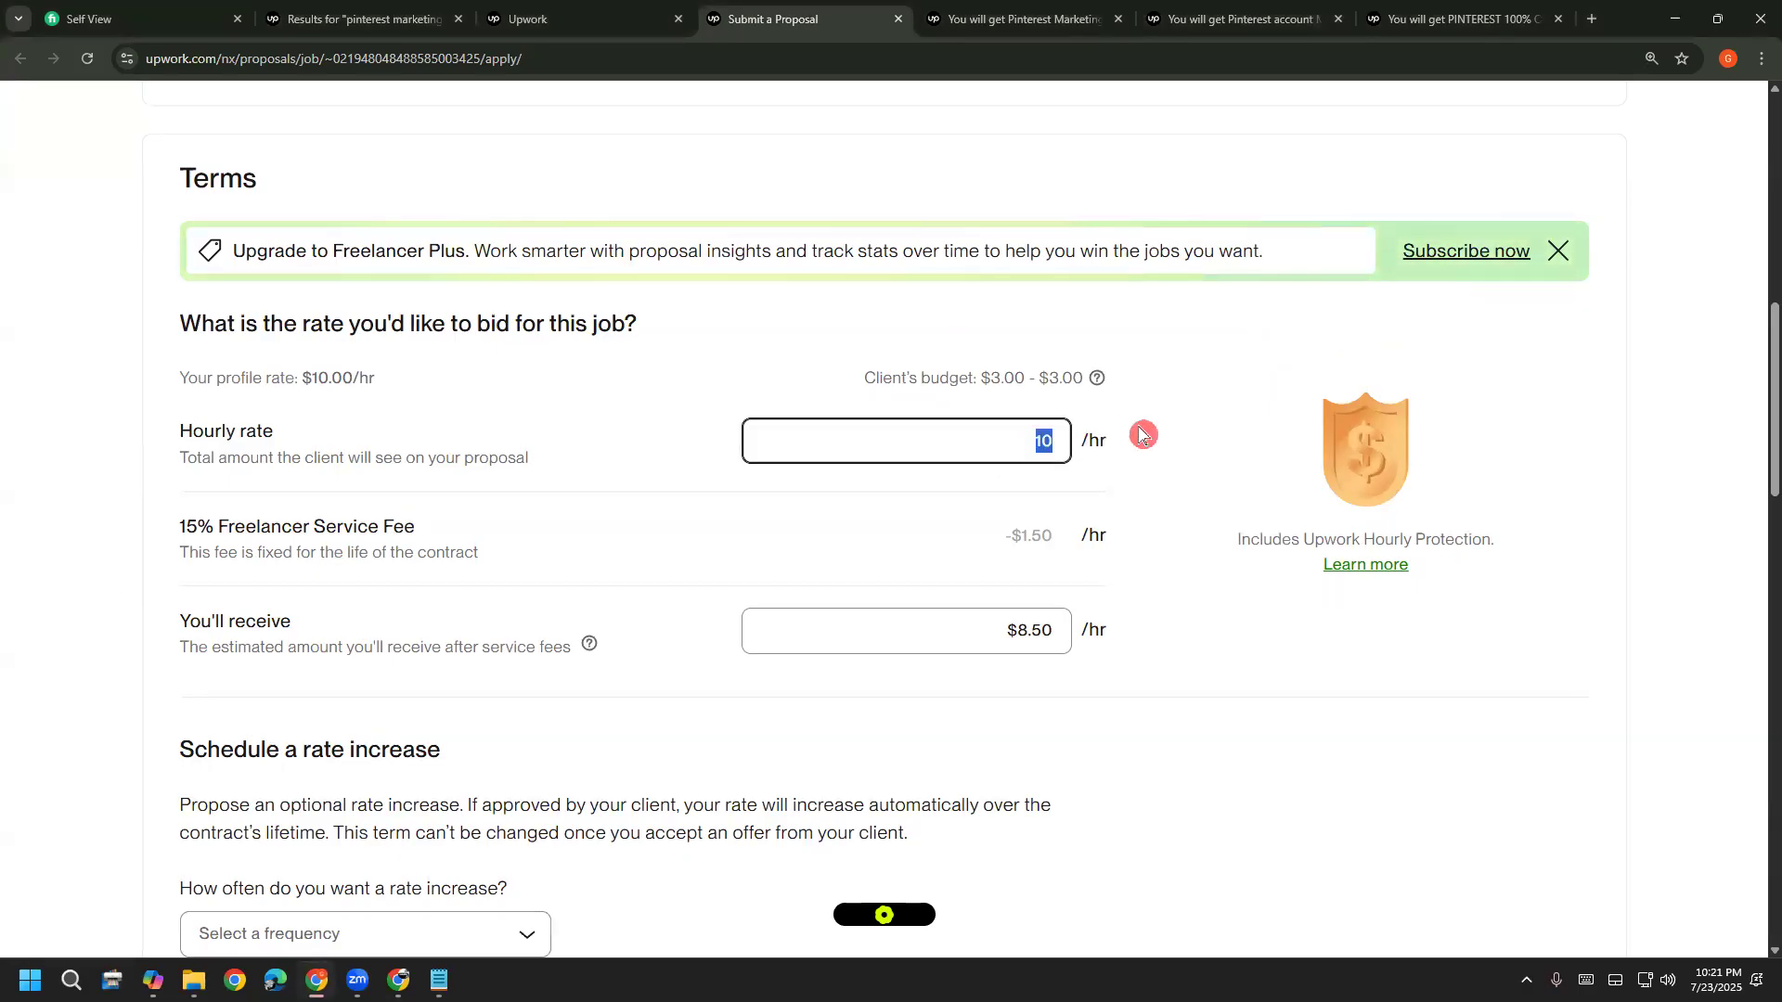
{"action": "type", "text": "3"}
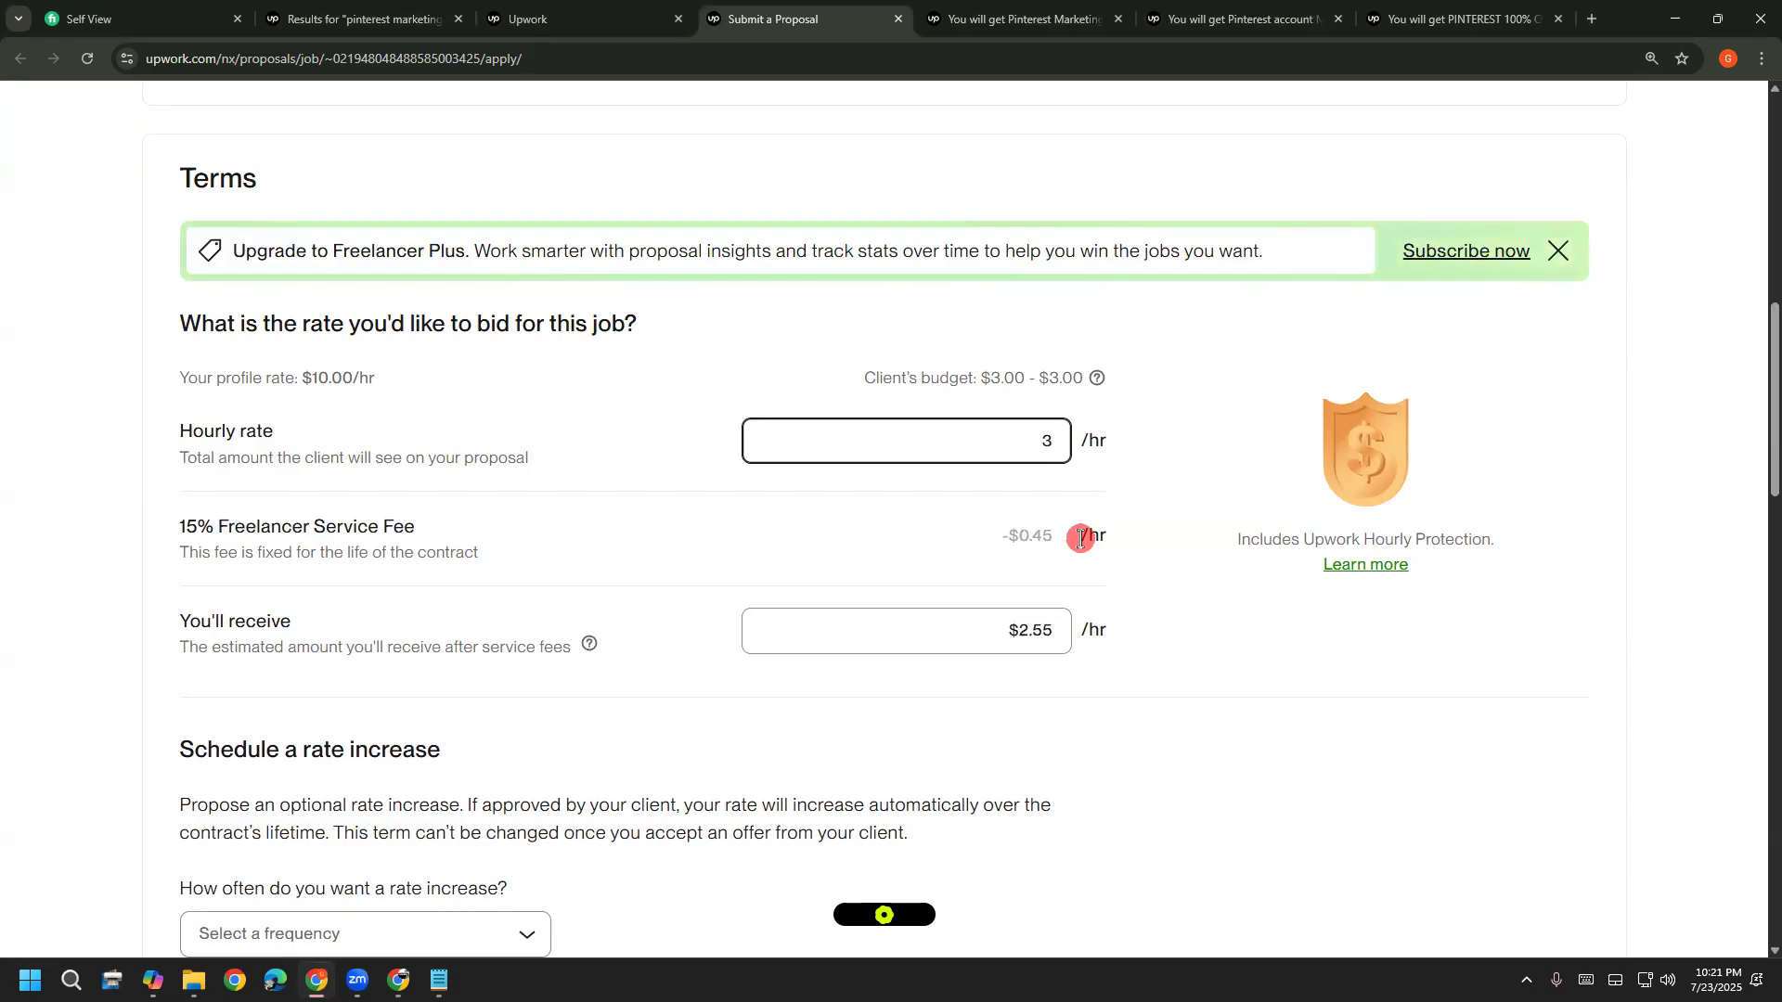
{"action": "left_click", "coordinate": [1132, 604]}
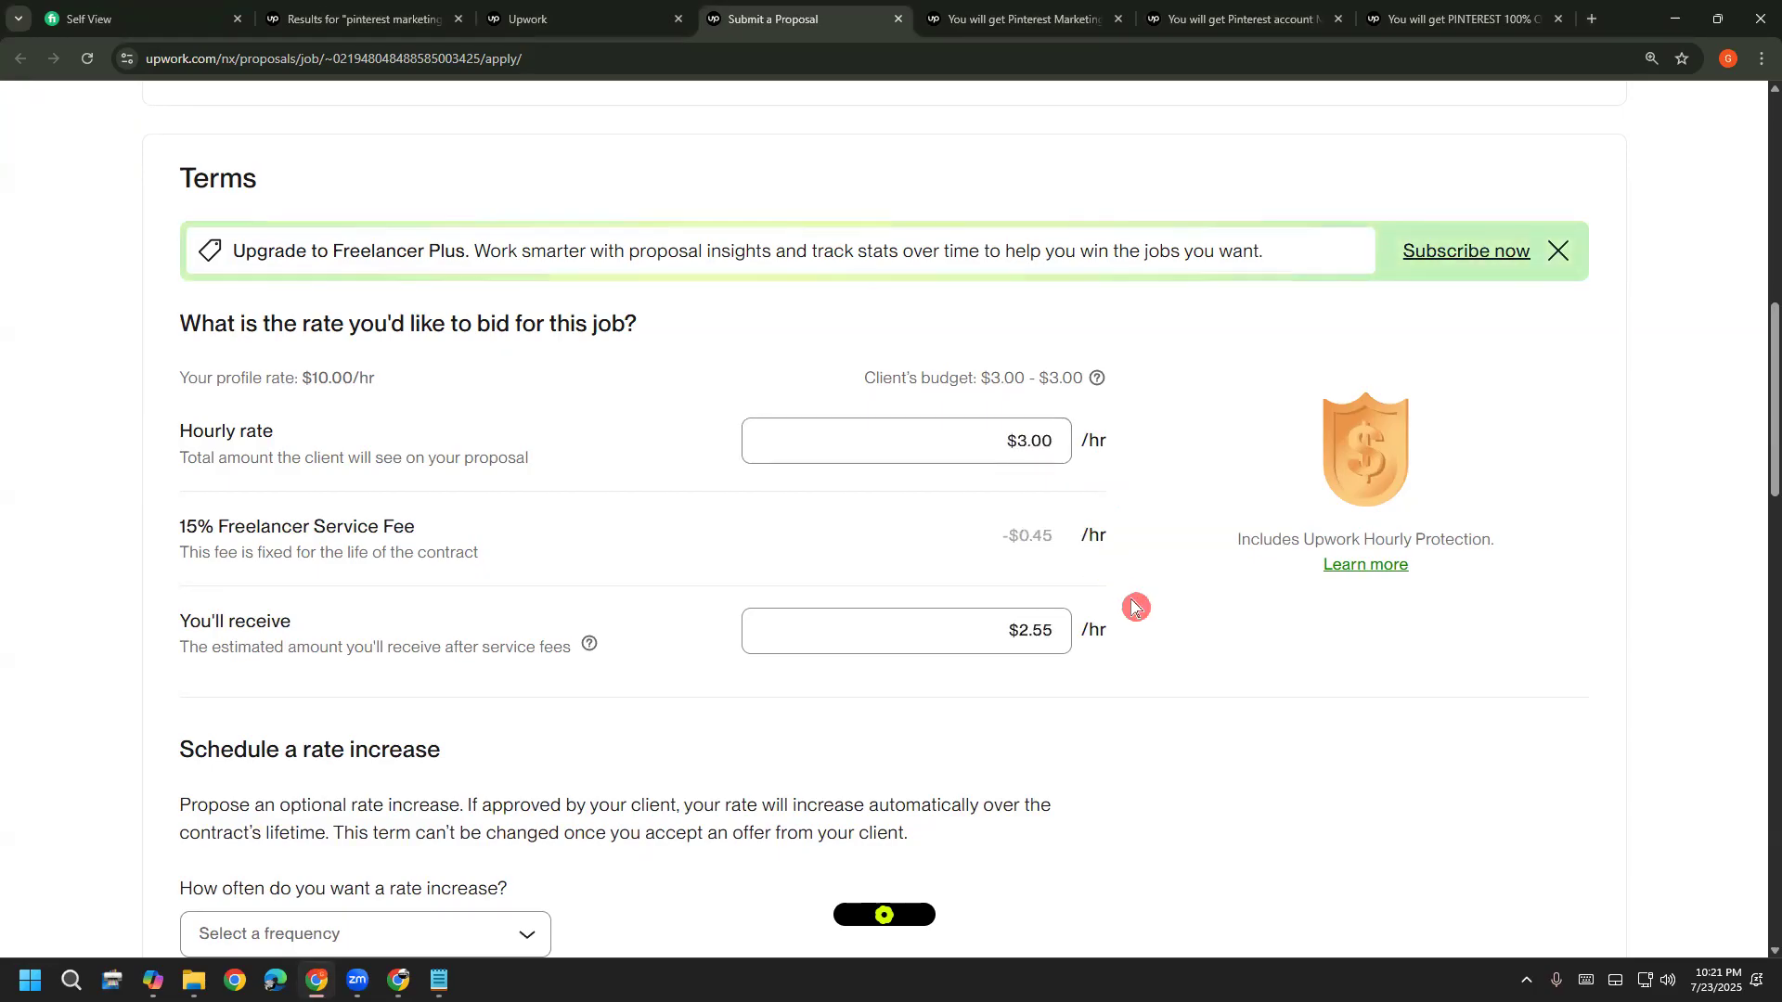
Try an hourly rate of $2 for the bid, and set it back to $3
{"action": "left_click", "coordinate": [961, 426]}
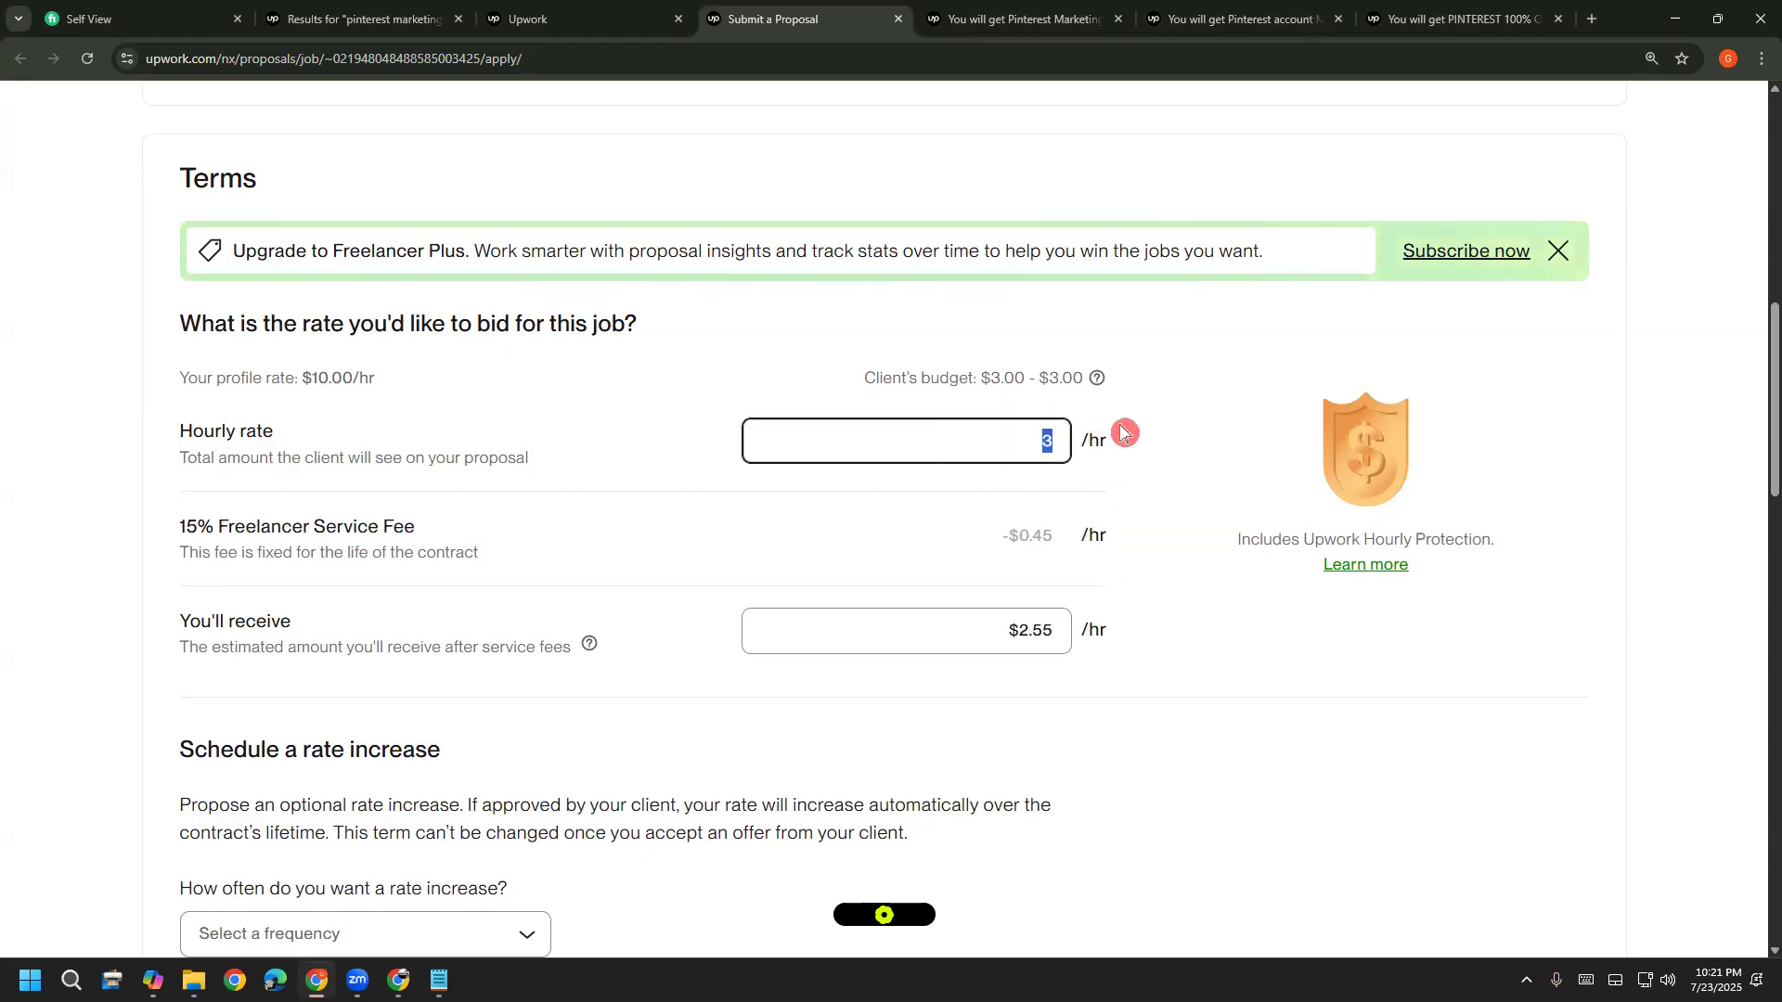
{"action": "type", "text": "2"}
{"action": "left_click", "coordinate": [1167, 452]}
{"action": "left_click", "coordinate": [965, 440]}
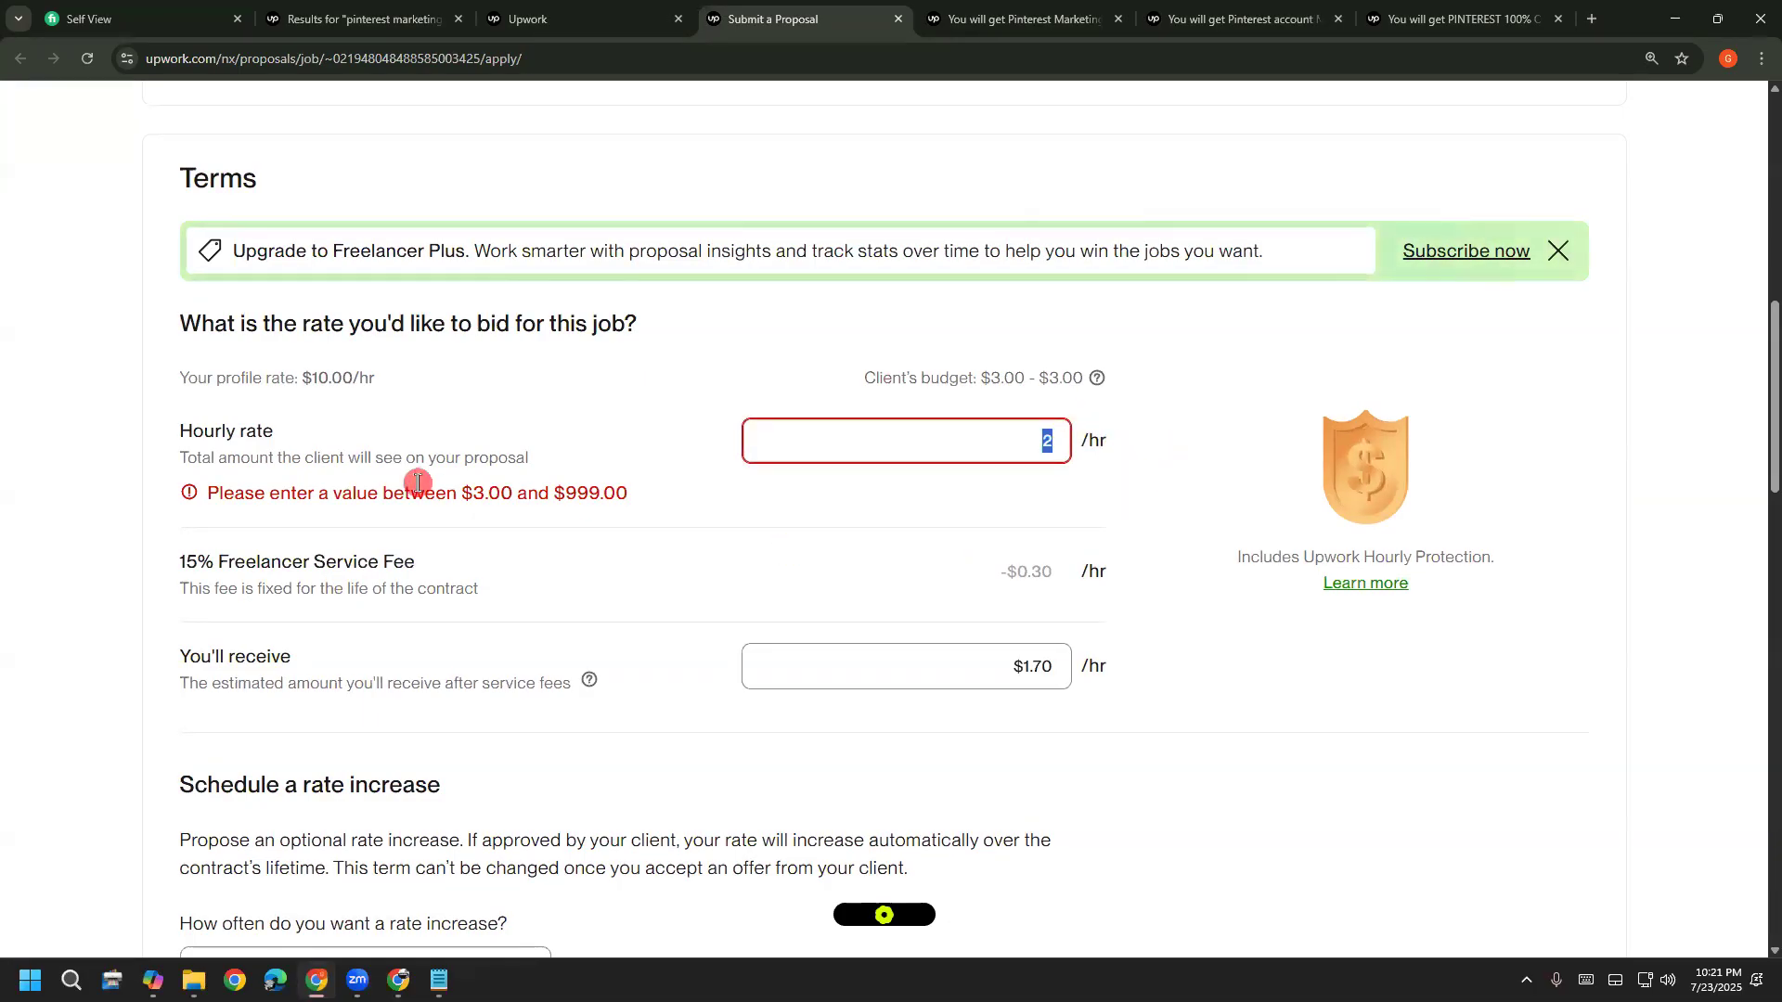
{"action": "type", "text": "3"}
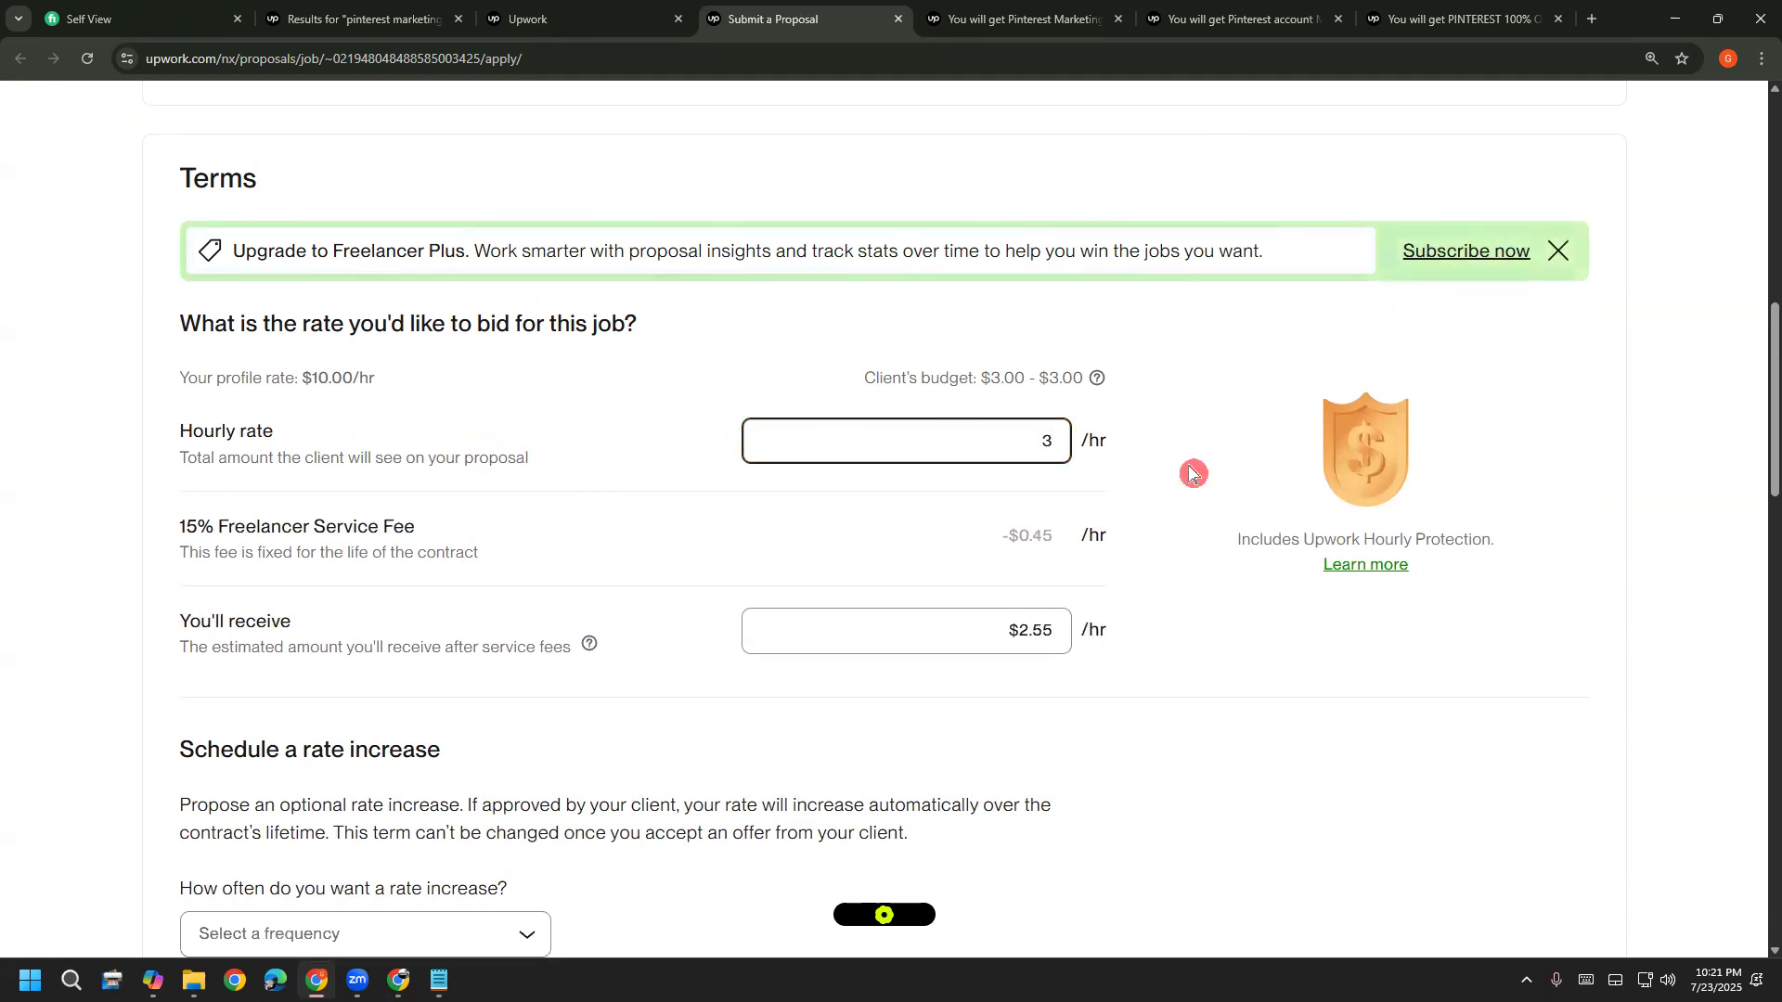
{"action": "left_click", "coordinate": [1171, 419]}
{"action": "left_click", "coordinate": [1045, 436]}
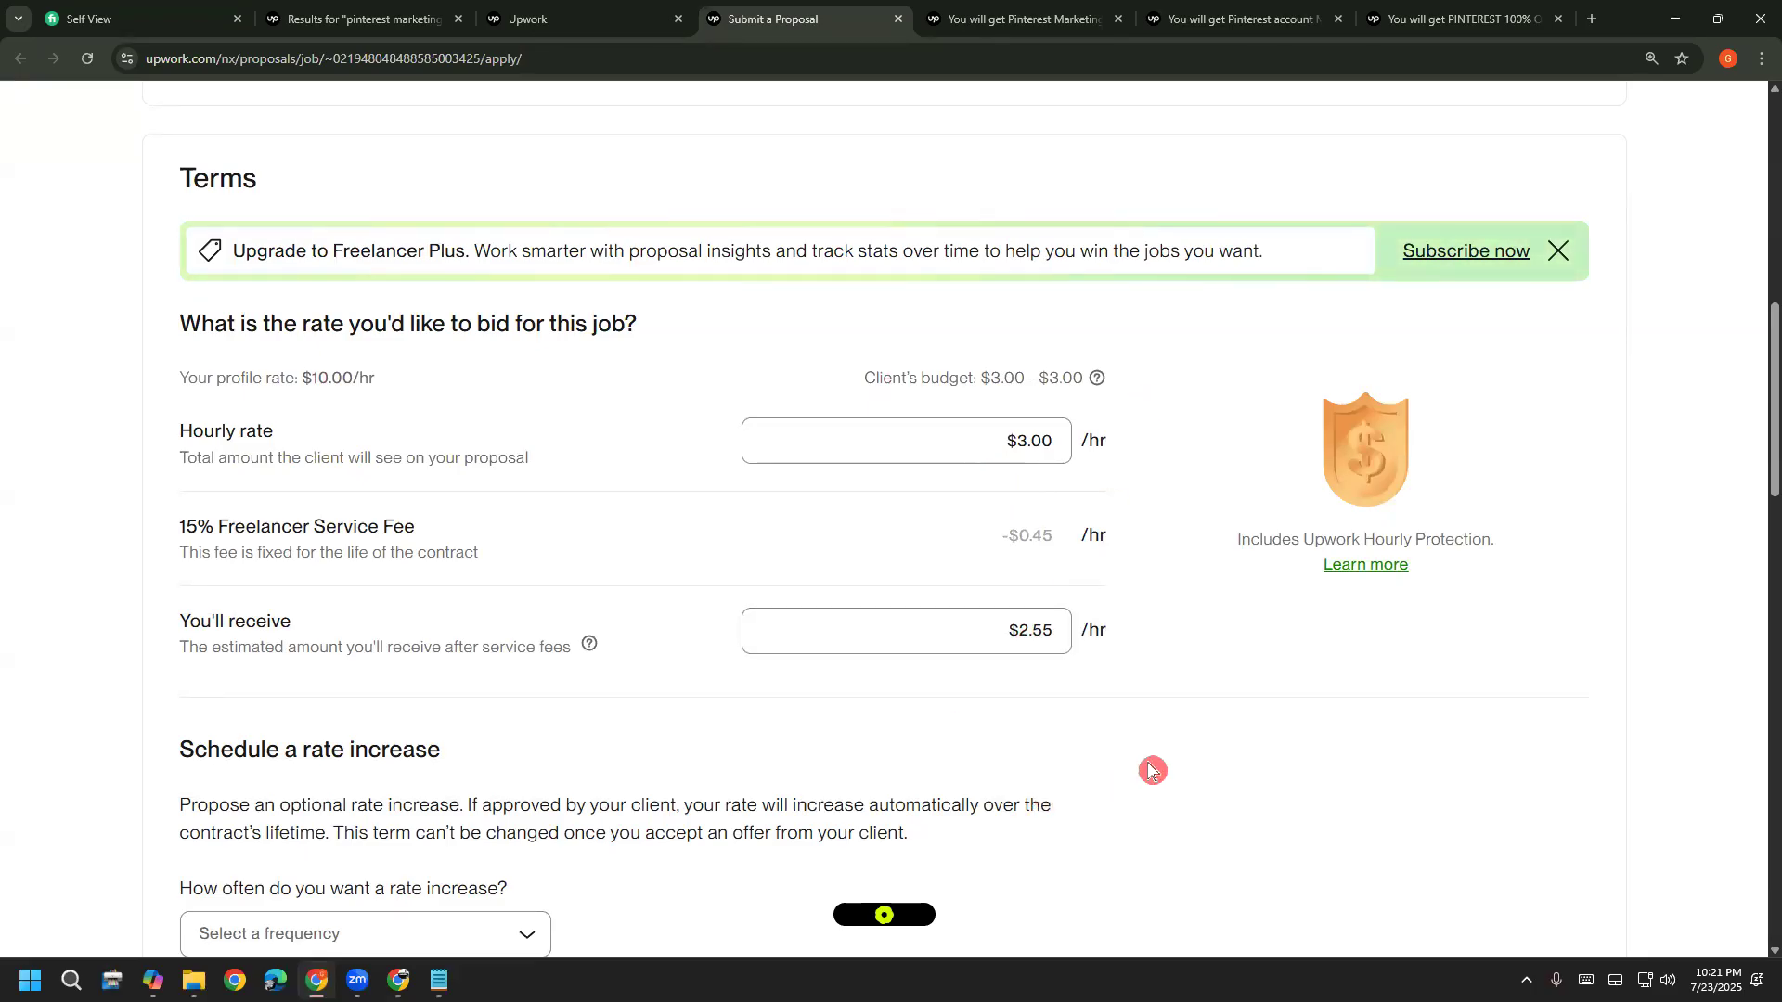
Try bidding above the client's budget with an hourly rate of $4, and set it back to $3
{"action": "scroll", "coordinate": [1151, 770], "scroll_direction": "down", "scroll_amount": 1}
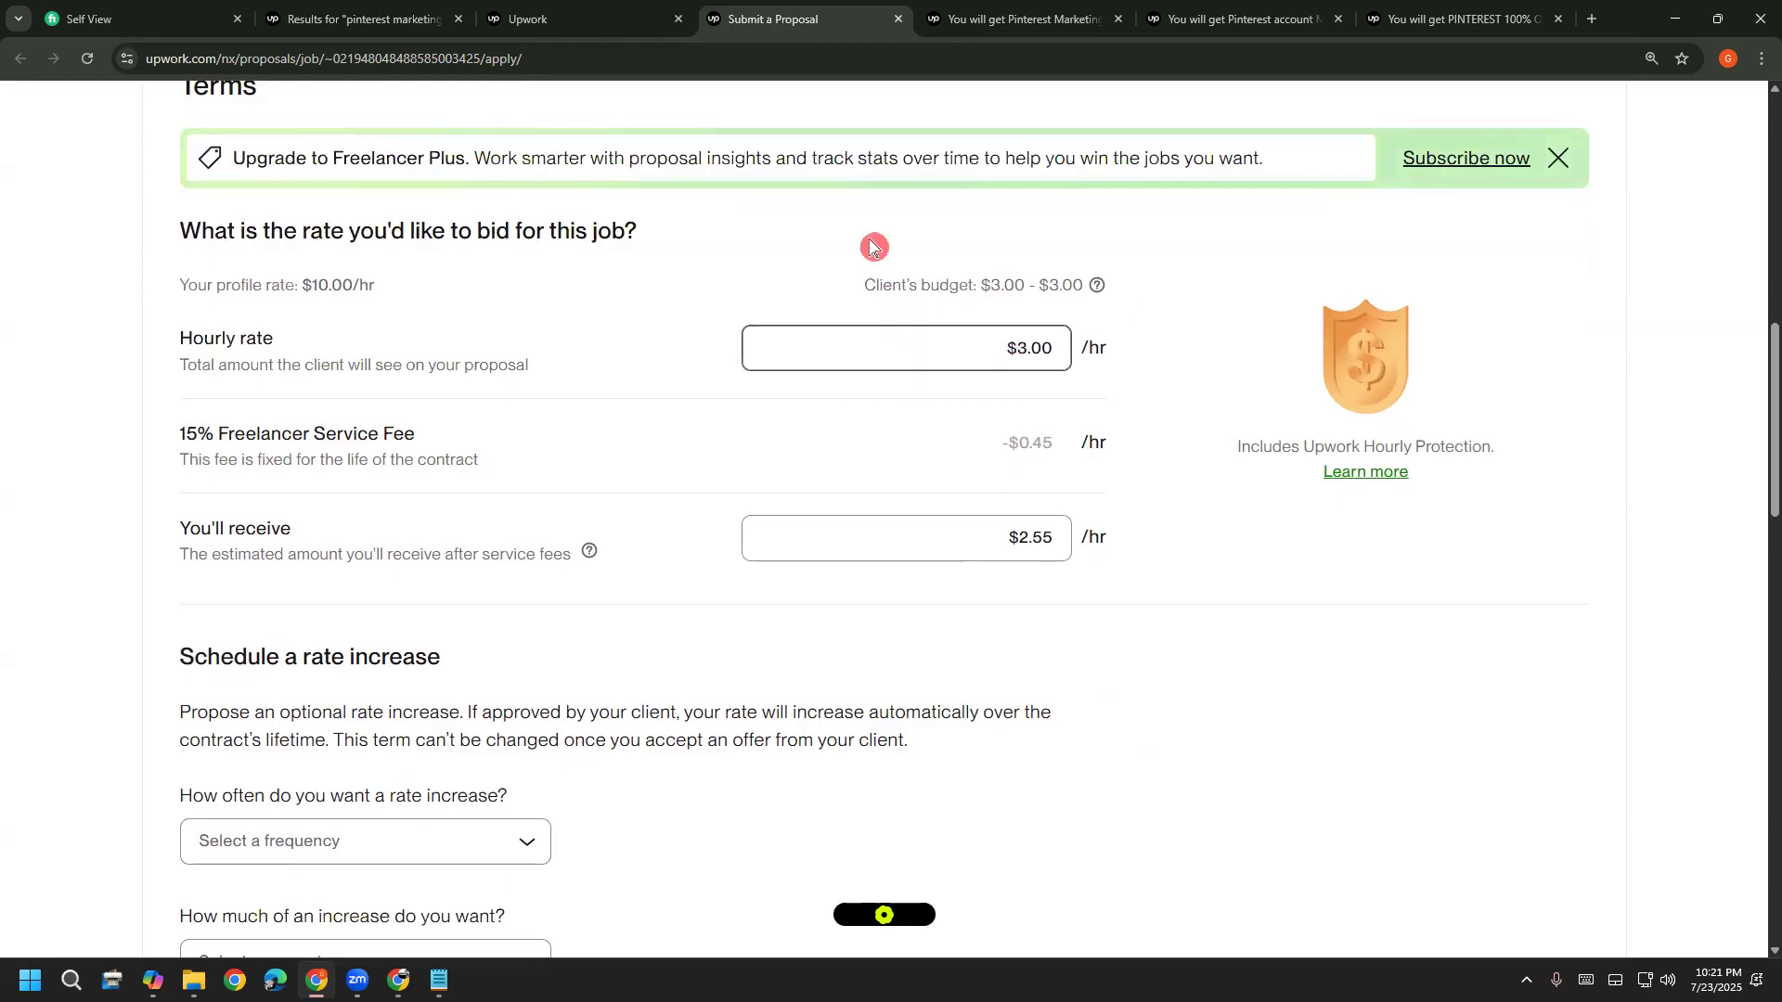
{"action": "left_click_drag", "start_coordinate": [1010, 351], "coordinate": [1134, 366]}
{"action": "type", "text": "4"}
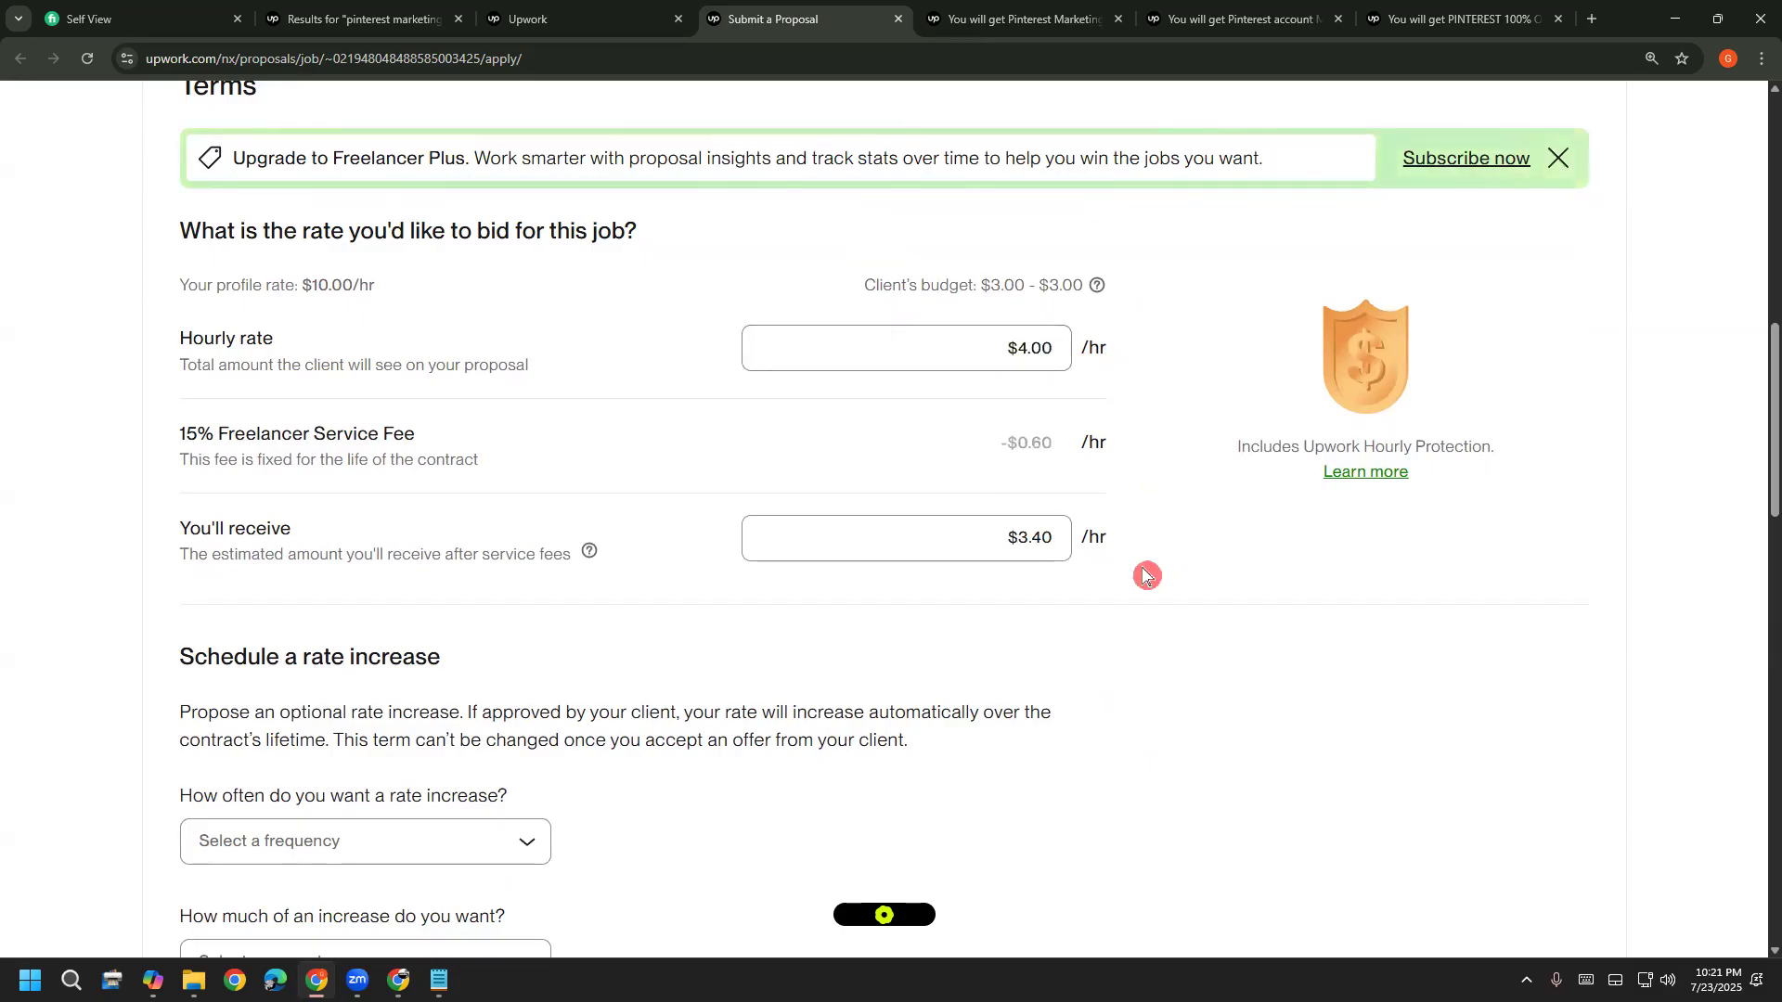
{"action": "left_click_drag", "start_coordinate": [994, 346], "coordinate": [1102, 346]}
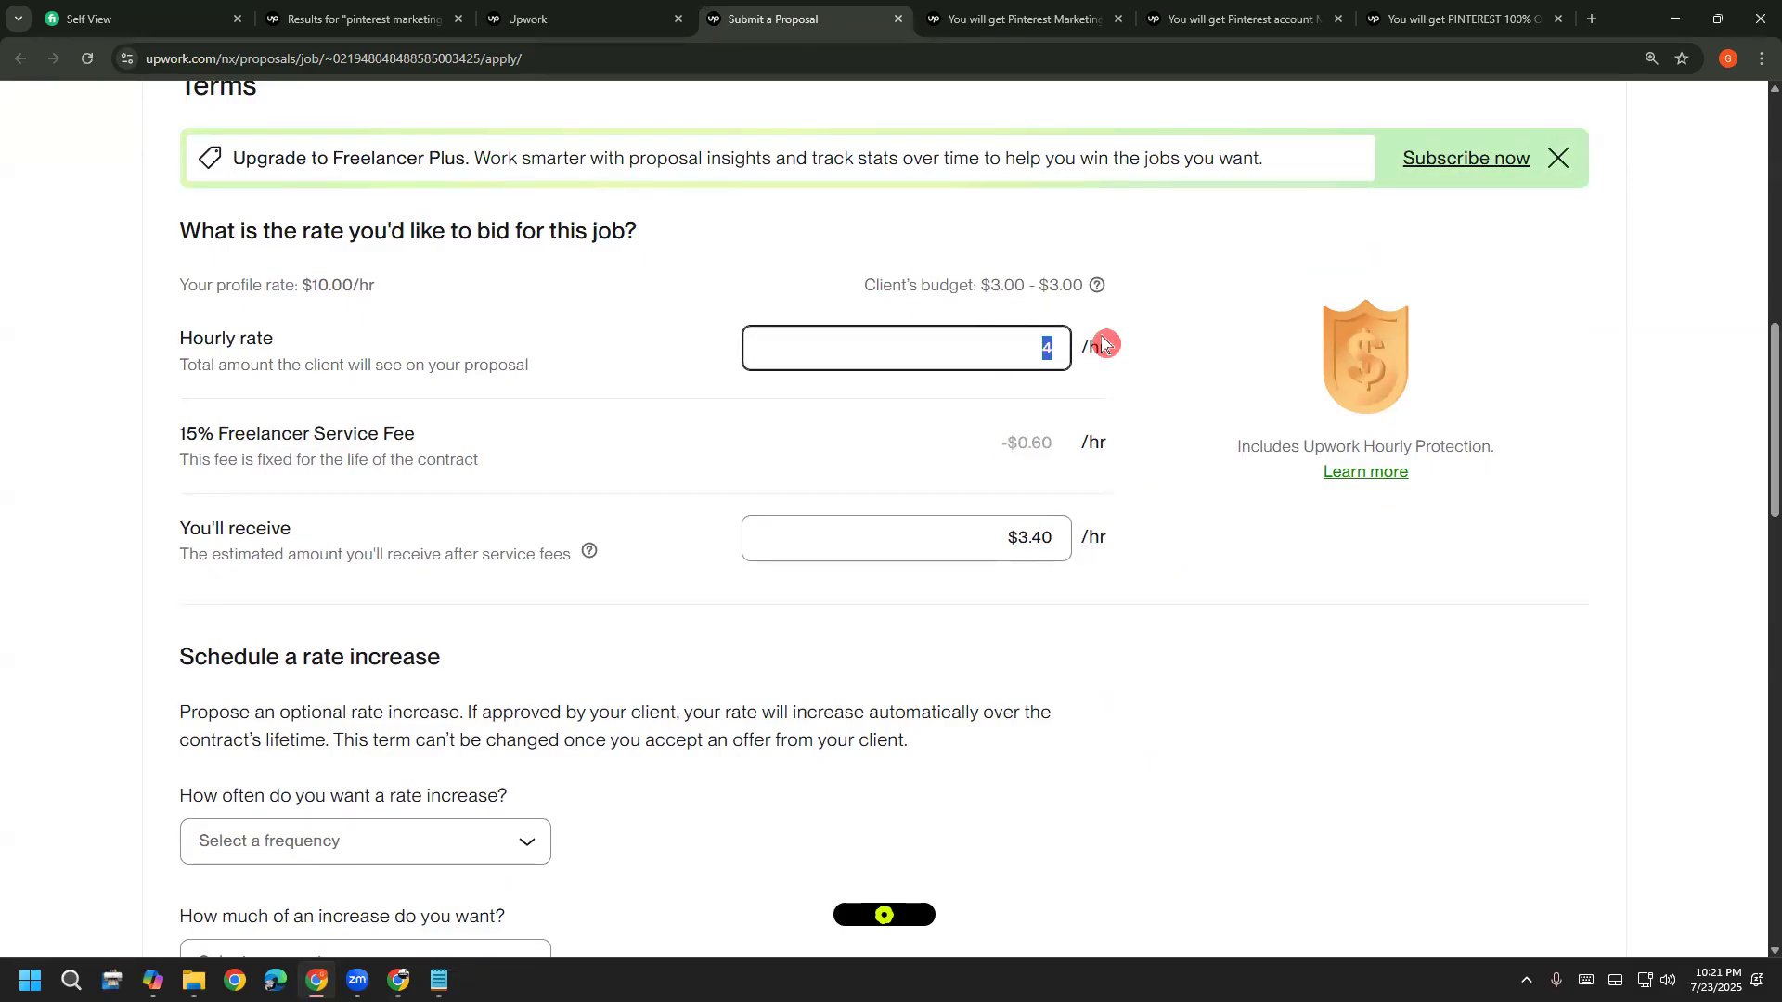
{"action": "type", "text": "3"}
{"action": "left_click", "coordinate": [1239, 339]}
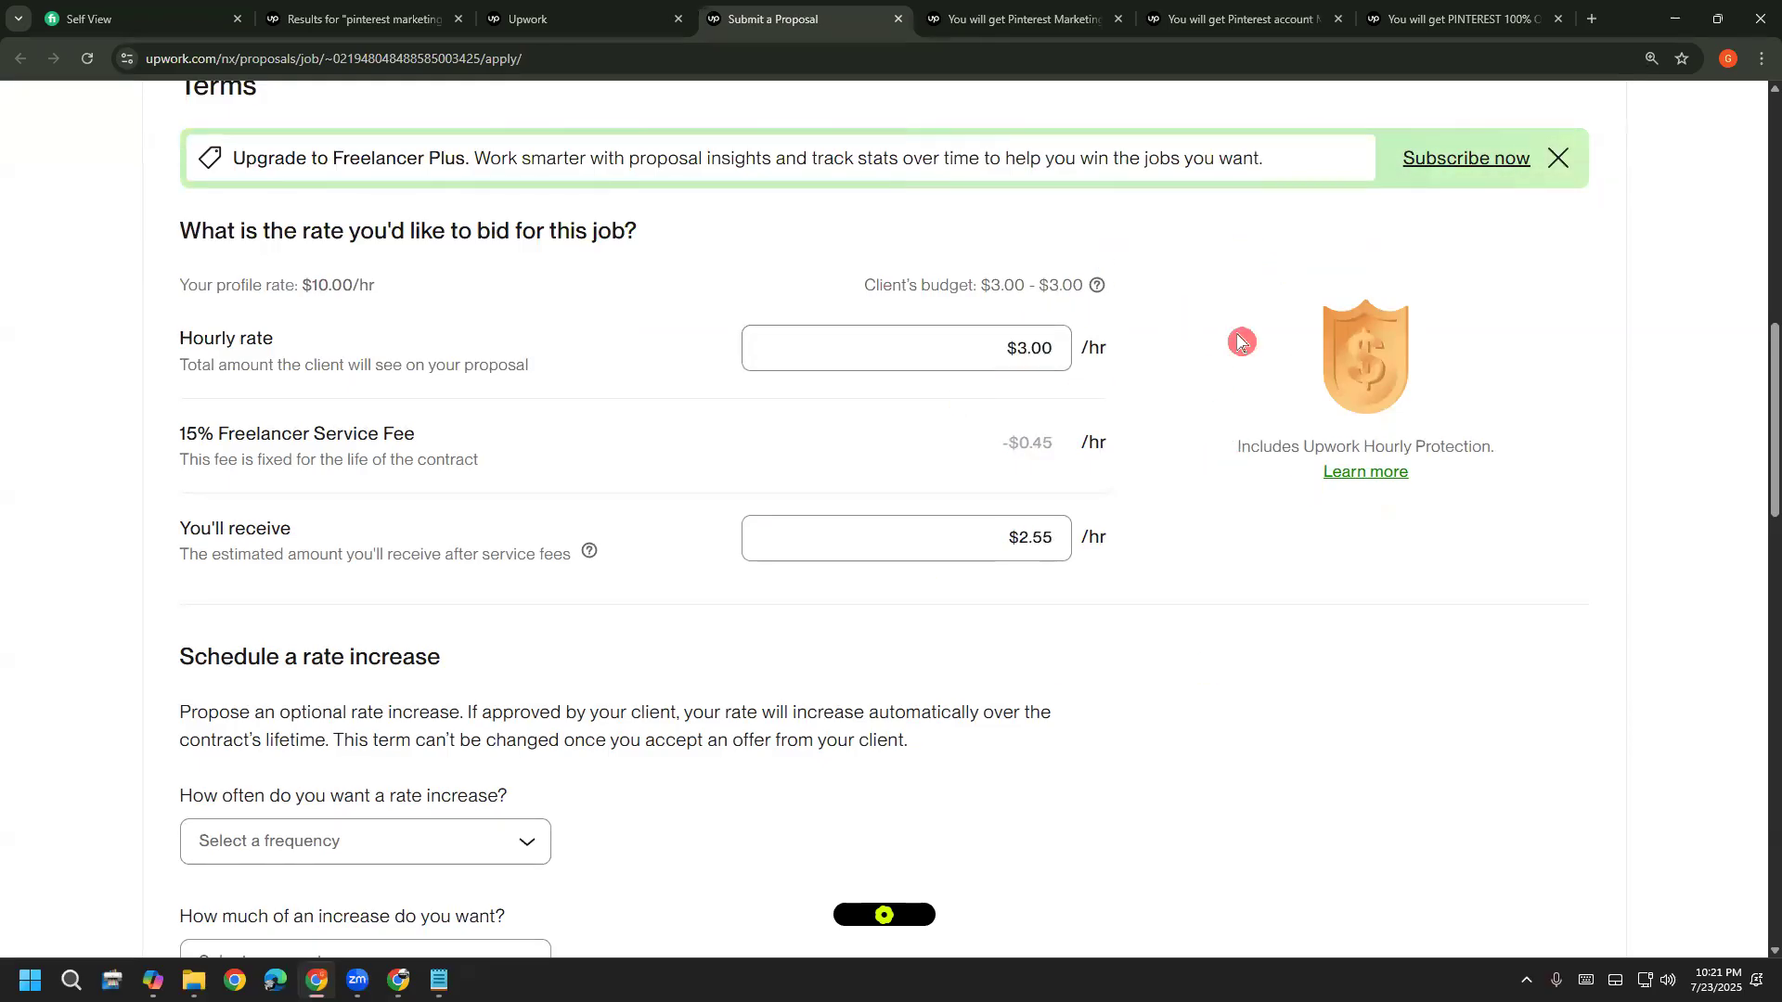
Bring up the Schedule a rate increase section and write "1 Month" beside its fields with the temporary pen
{"action": "scroll", "coordinate": [1201, 585], "scroll_direction": "down", "scroll_amount": 2}
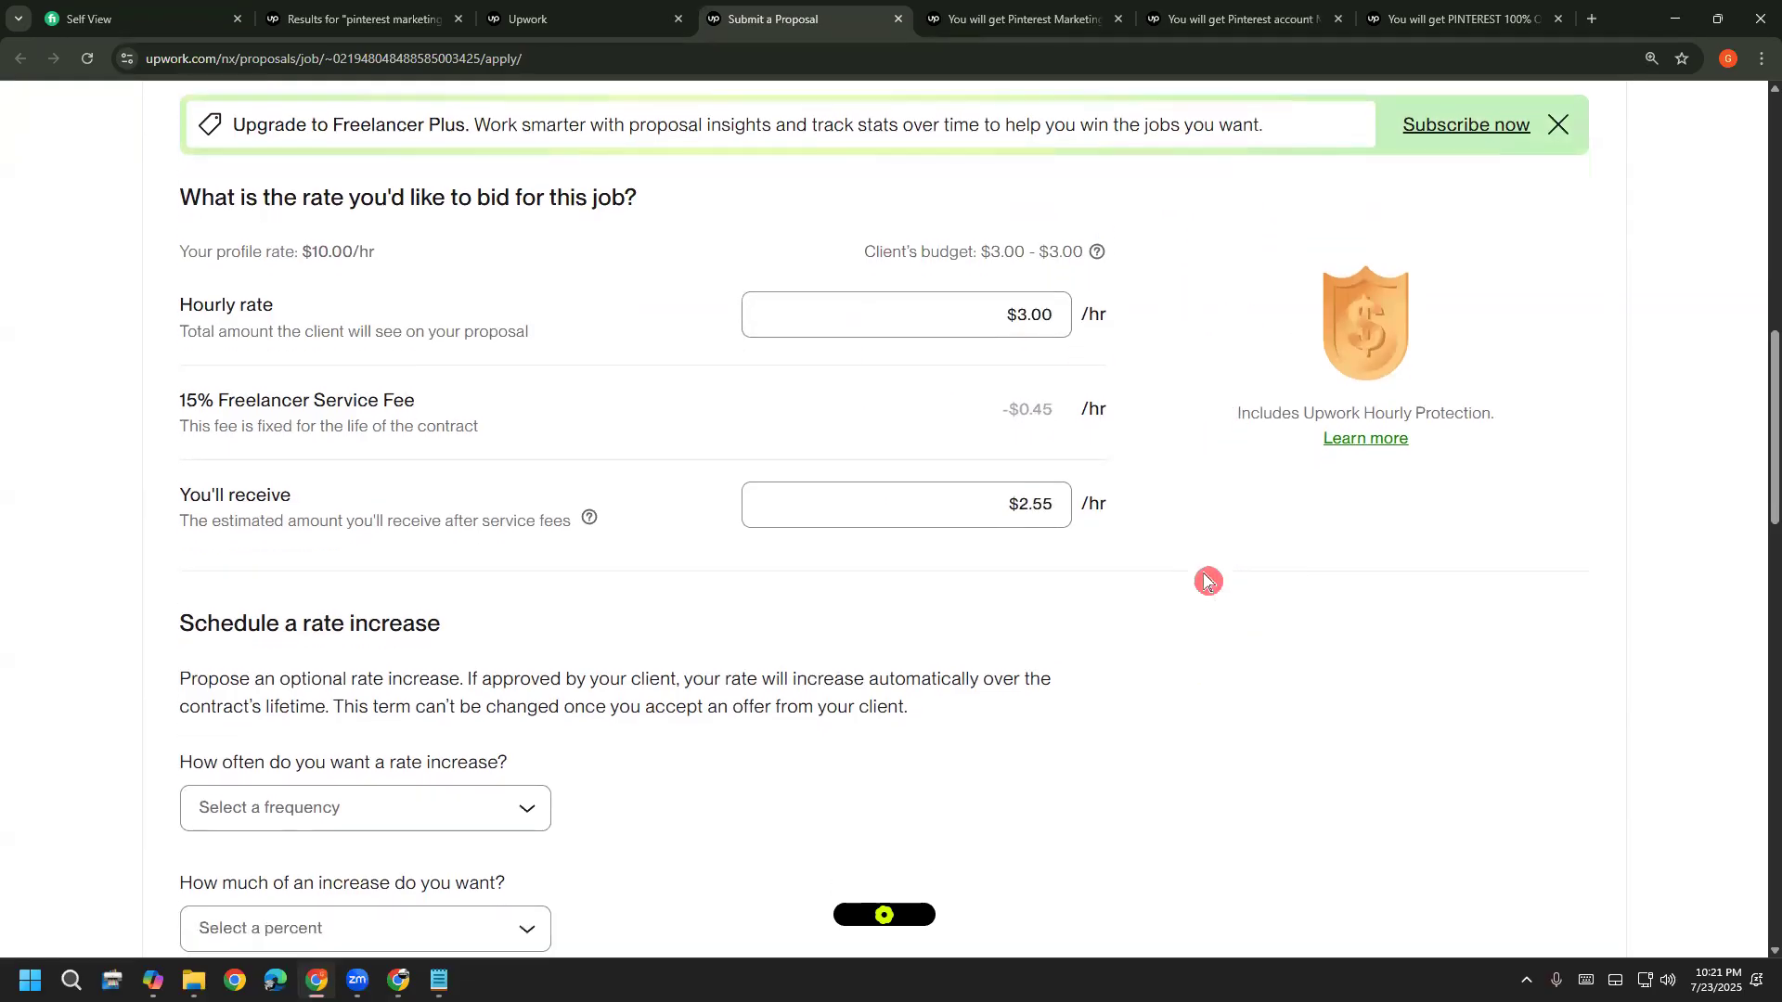
{"action": "scroll", "coordinate": [1167, 564], "scroll_direction": "down", "scroll_amount": 1}
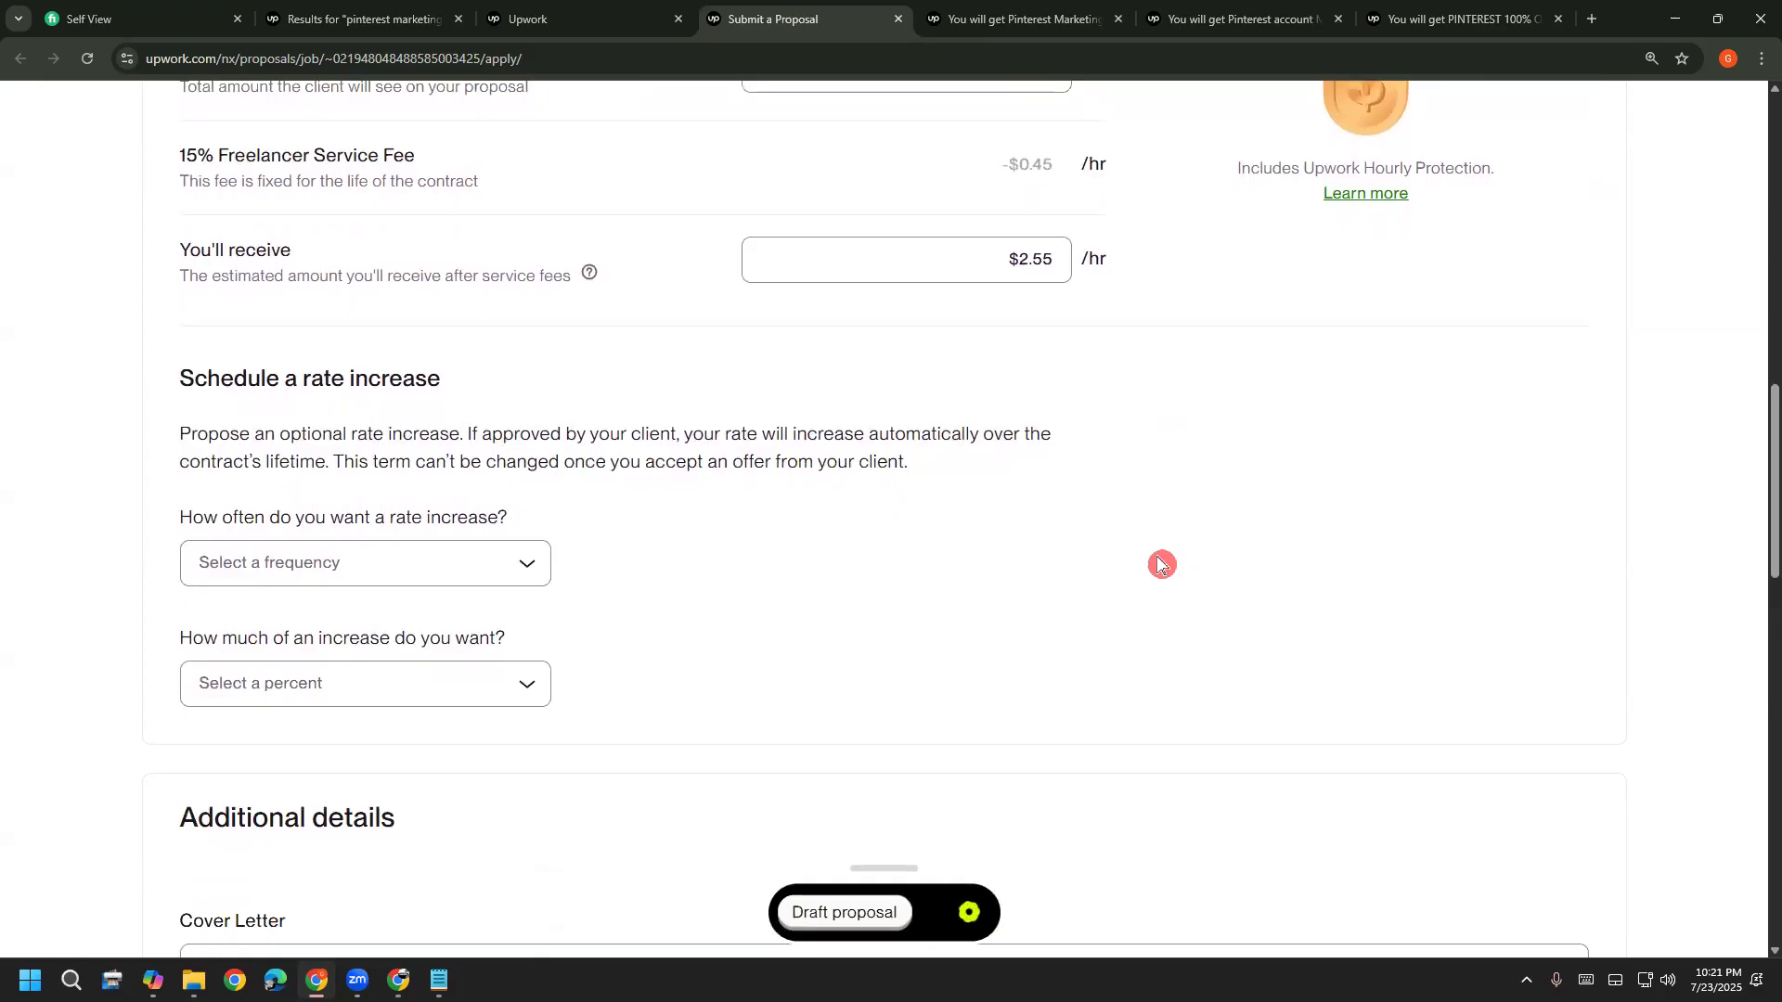
{"action": "scroll", "coordinate": [1163, 564], "scroll_direction": "up", "scroll_amount": 1}
{"action": "scroll", "coordinate": [1160, 564], "scroll_direction": "down", "scroll_amount": 1}
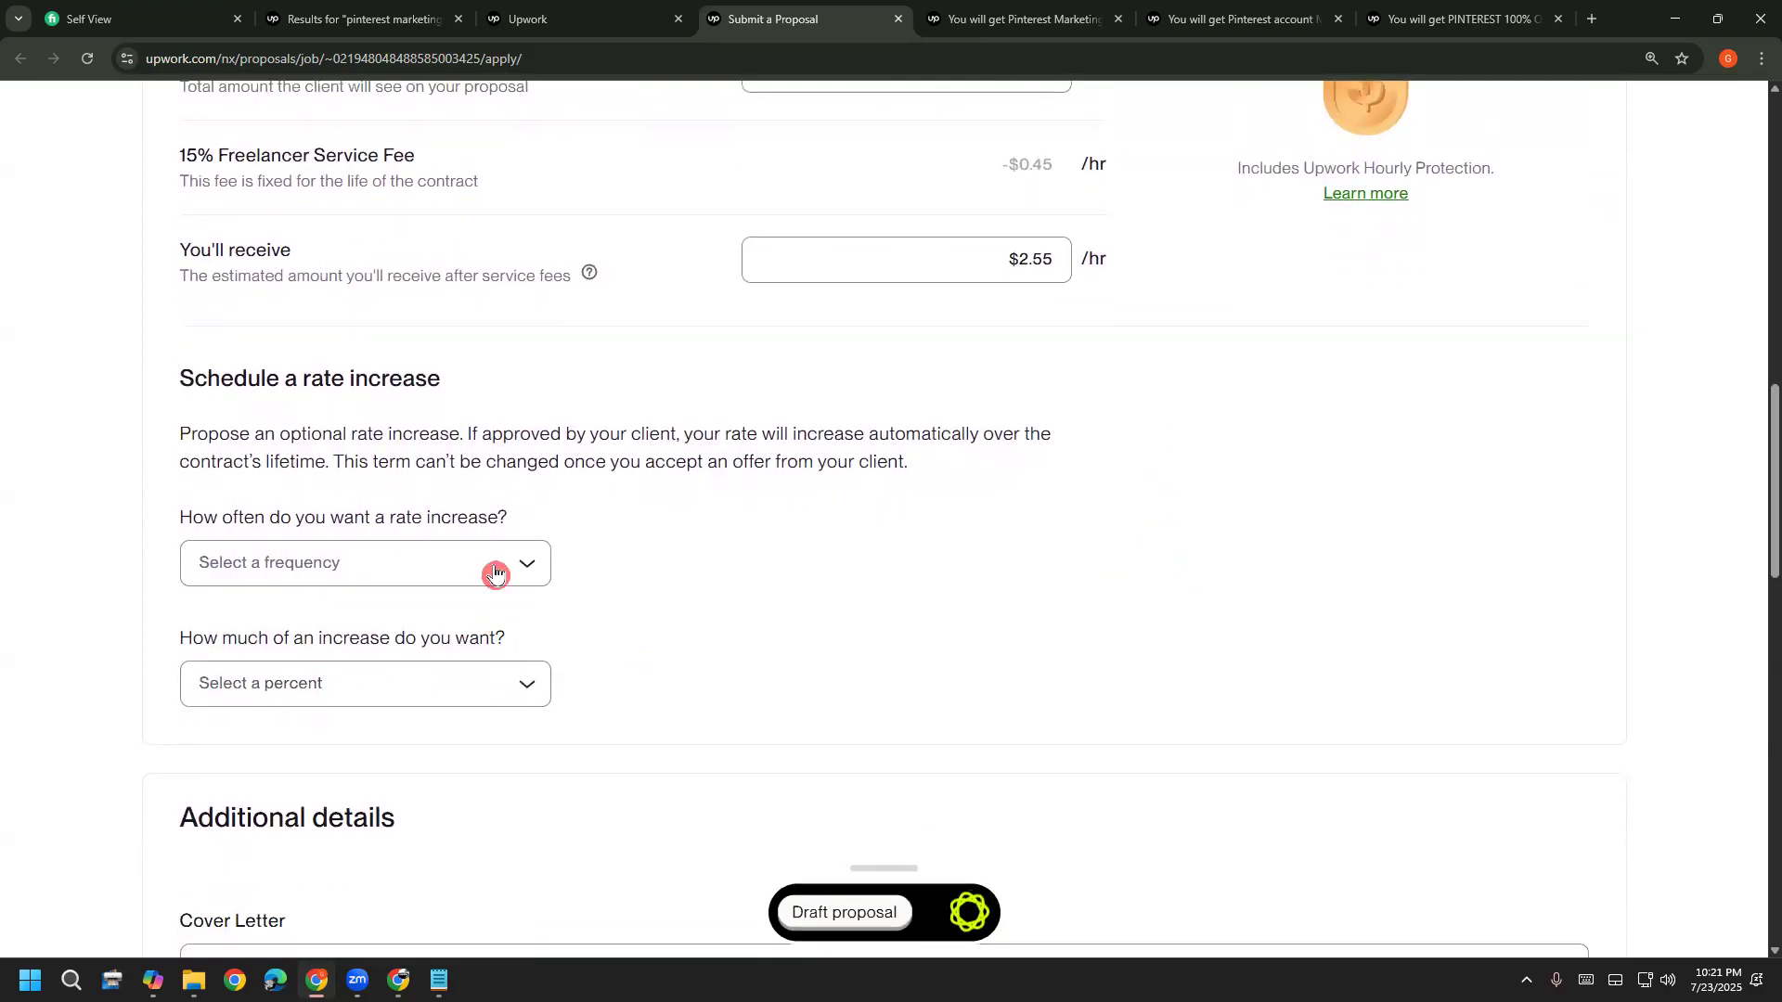
{"action": "mouse_move", "coordinate": [900, 659]}
{"action": "left_mouse_down"}
{"action": "mouse_move", "coordinate": [1007, 747]}
{"action": "mouse_move", "coordinate": [1060, 733]}
{"action": "left_mouse_up"}
{"action": "mouse_move", "coordinate": [1095, 588]}
{"action": "left_mouse_down"}
{"action": "mouse_move", "coordinate": [1132, 622]}
{"action": "mouse_move", "coordinate": [1238, 657]}
{"action": "left_mouse_up"}
{"action": "mouse_move", "coordinate": [1279, 545]}
{"action": "left_mouse_down"}
{"action": "mouse_move", "coordinate": [1268, 594]}
{"action": "mouse_move", "coordinate": [1334, 561]}
{"action": "left_mouse_up"}
{"action": "left_click_drag", "start_coordinate": [1320, 448], "coordinate": [1361, 563]}
{"action": "mouse_move", "coordinate": [1324, 536]}
{"action": "left_mouse_down"}
{"action": "mouse_move", "coordinate": [1392, 486]}
{"action": "mouse_move", "coordinate": [1403, 509]}
{"action": "left_mouse_up"}
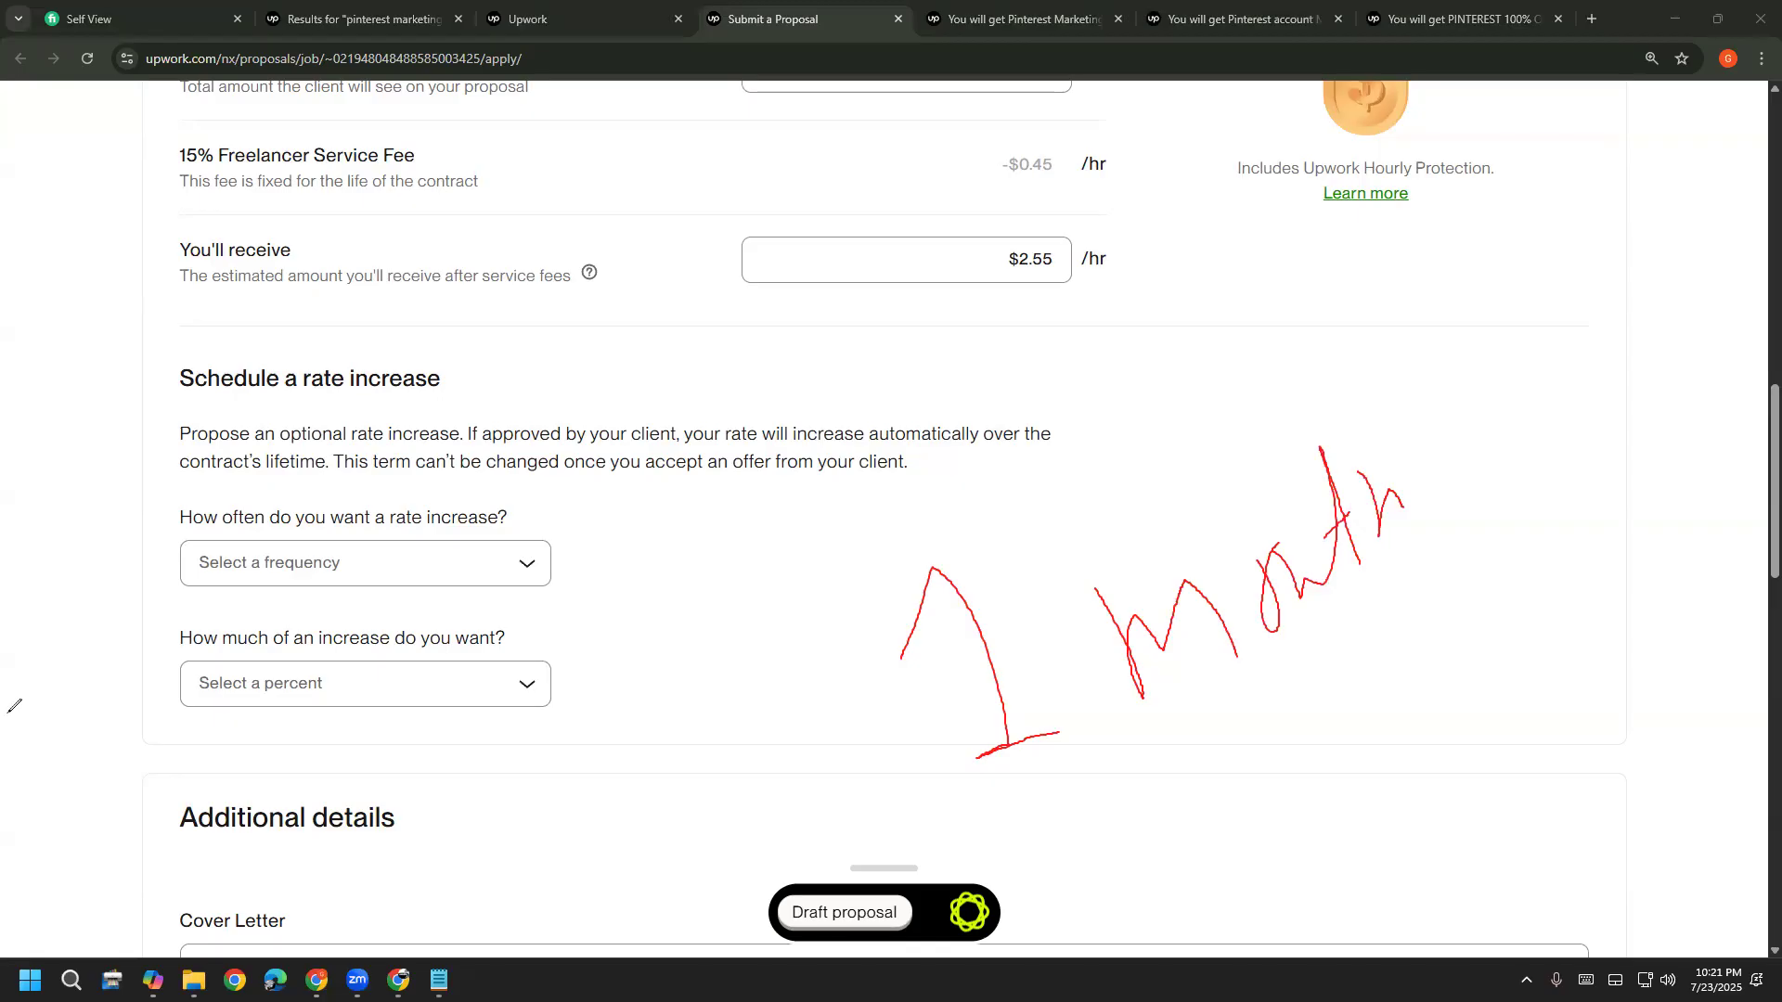
Write "1 year" beside the rate increase fields with the temporary pen, and clear the note
{"action": "mouse_move", "coordinate": [846, 612]}
{"action": "left_mouse_down"}
{"action": "mouse_move", "coordinate": [867, 551]}
{"action": "mouse_move", "coordinate": [939, 676]}
{"action": "left_mouse_up"}
{"action": "left_click_drag", "start_coordinate": [915, 680], "coordinate": [999, 649]}
{"action": "mouse_move", "coordinate": [1096, 541]}
{"action": "left_mouse_down"}
{"action": "mouse_move", "coordinate": [1166, 622]}
{"action": "mouse_move", "coordinate": [1112, 670]}
{"action": "left_mouse_up"}
{"action": "mouse_move", "coordinate": [1176, 634]}
{"action": "left_mouse_down"}
{"action": "mouse_move", "coordinate": [1218, 524]}
{"action": "mouse_move", "coordinate": [1222, 596]}
{"action": "left_mouse_up"}
{"action": "mouse_move", "coordinate": [1261, 514]}
{"action": "left_mouse_down"}
{"action": "mouse_move", "coordinate": [1251, 560]}
{"action": "mouse_move", "coordinate": [1270, 543]}
{"action": "left_mouse_up"}
{"action": "mouse_move", "coordinate": [1274, 468]}
{"action": "left_mouse_down"}
{"action": "mouse_move", "coordinate": [1285, 541]}
{"action": "mouse_move", "coordinate": [1334, 475]}
{"action": "left_mouse_up"}
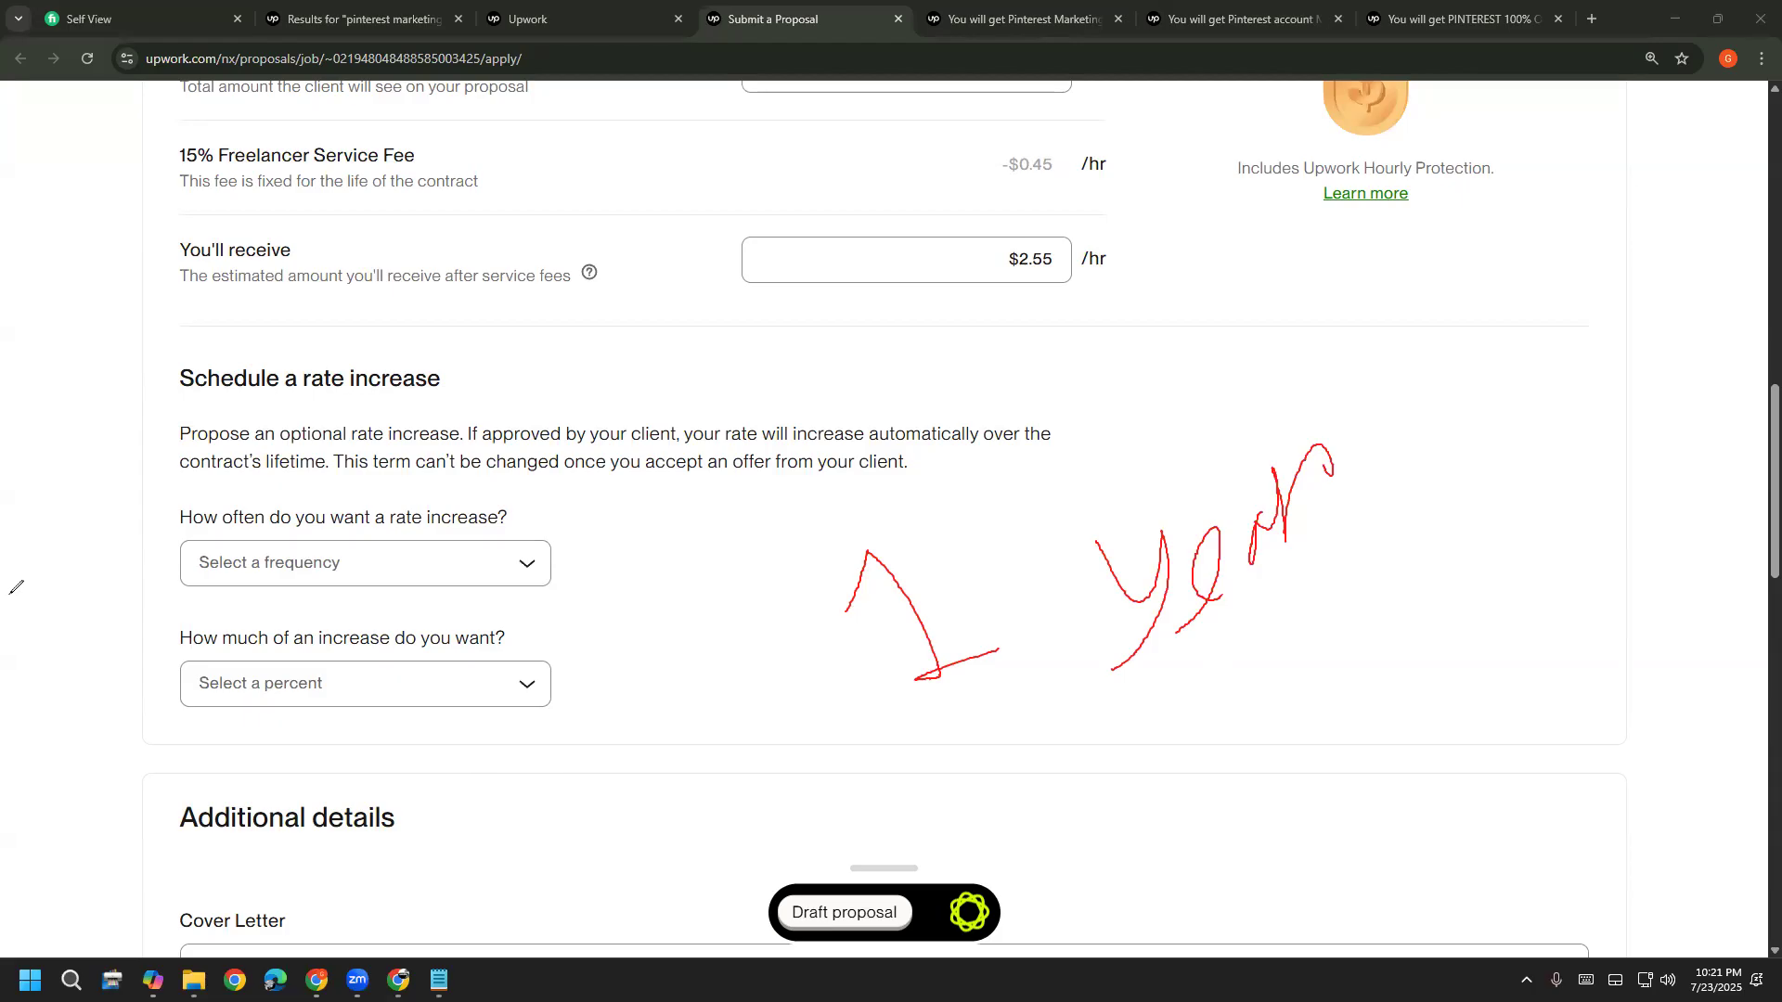
{"action": "left_click", "coordinate": [120, 594]}
Sketch temporary pen notes beside the rate increase fields, writing 3 with an arrow to $3 and further strokes below
{"action": "mouse_move", "coordinate": [784, 652]}
{"action": "left_mouse_down"}
{"action": "mouse_move", "coordinate": [854, 617]}
{"action": "mouse_move", "coordinate": [811, 694]}
{"action": "left_mouse_up"}
{"action": "mouse_move", "coordinate": [927, 625]}
{"action": "left_mouse_down"}
{"action": "mouse_move", "coordinate": [965, 580]}
{"action": "mouse_move", "coordinate": [952, 573]}
{"action": "mouse_move", "coordinate": [994, 604]}
{"action": "left_mouse_up"}
{"action": "mouse_move", "coordinate": [1123, 530]}
{"action": "left_mouse_down"}
{"action": "mouse_move", "coordinate": [1142, 504]}
{"action": "mouse_move", "coordinate": [1145, 570]}
{"action": "left_mouse_up"}
{"action": "mouse_move", "coordinate": [1090, 488]}
{"action": "left_mouse_down"}
{"action": "mouse_move", "coordinate": [1063, 617]}
{"action": "mouse_move", "coordinate": [1077, 590]}
{"action": "mouse_move", "coordinate": [1084, 652]}
{"action": "left_mouse_up"}
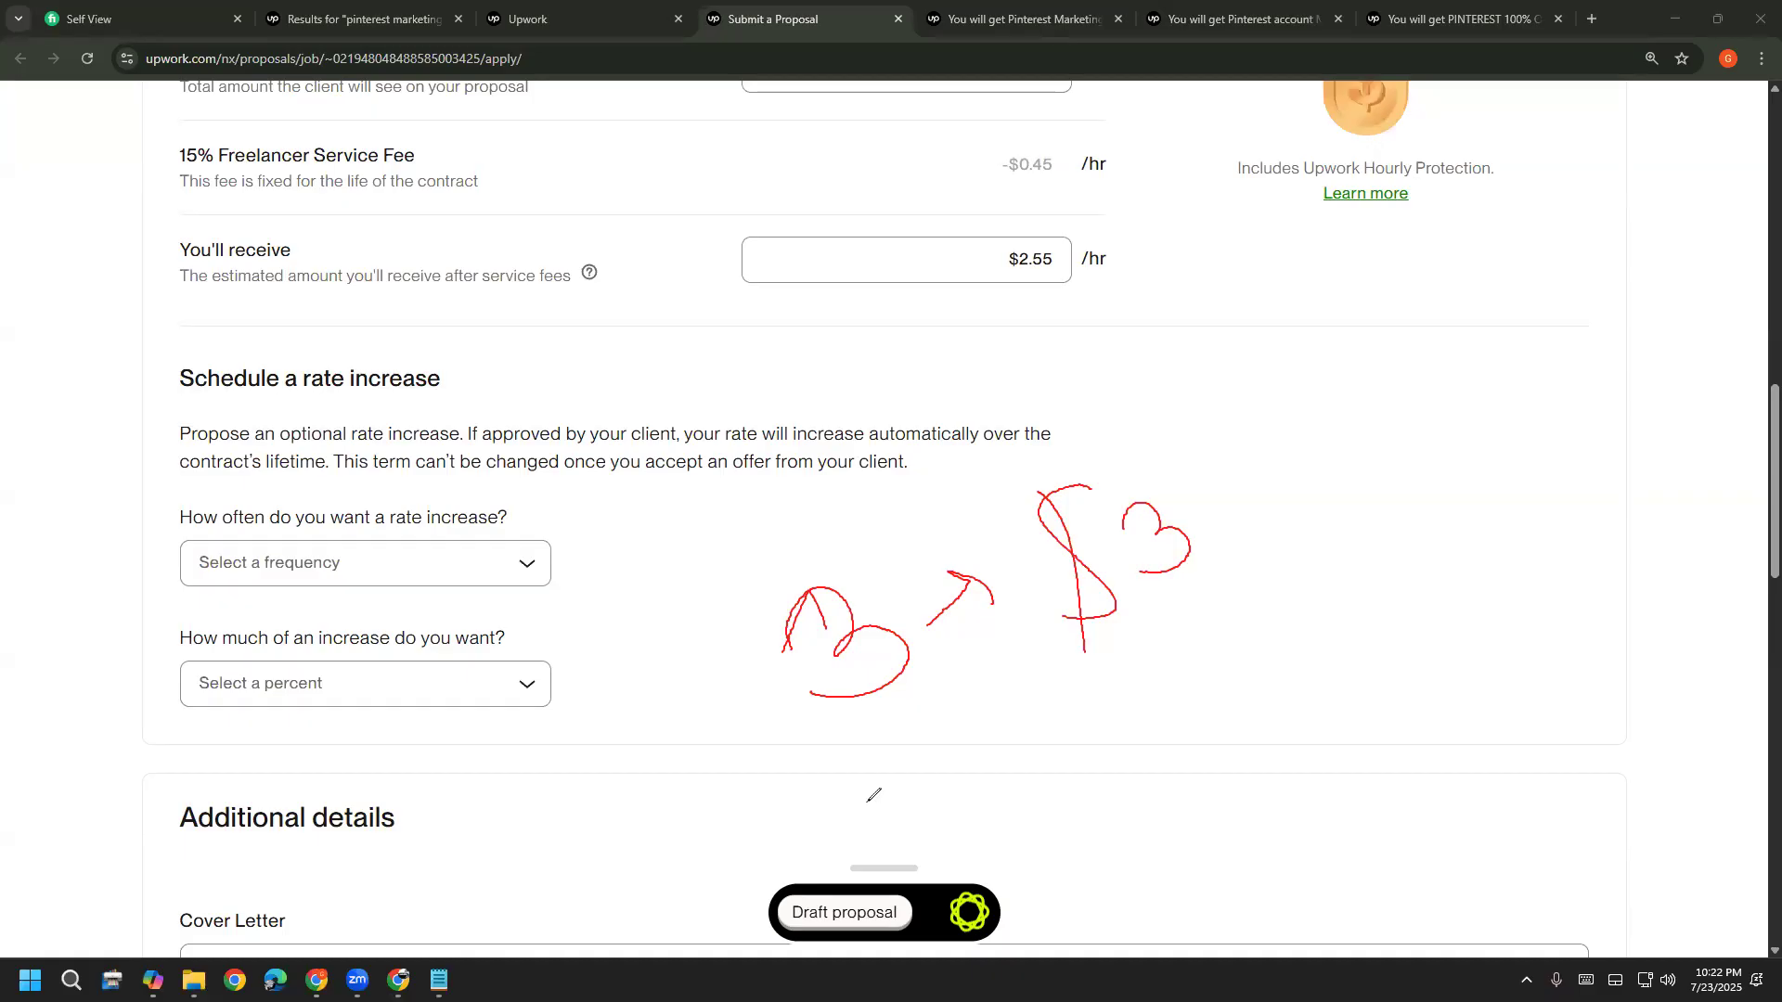
{"action": "mouse_move", "coordinate": [858, 783]}
{"action": "left_mouse_down"}
{"action": "mouse_move", "coordinate": [939, 742]}
{"action": "mouse_move", "coordinate": [898, 776]}
{"action": "left_mouse_up"}
{"action": "left_click_drag", "start_coordinate": [999, 754], "coordinate": [1012, 766]}
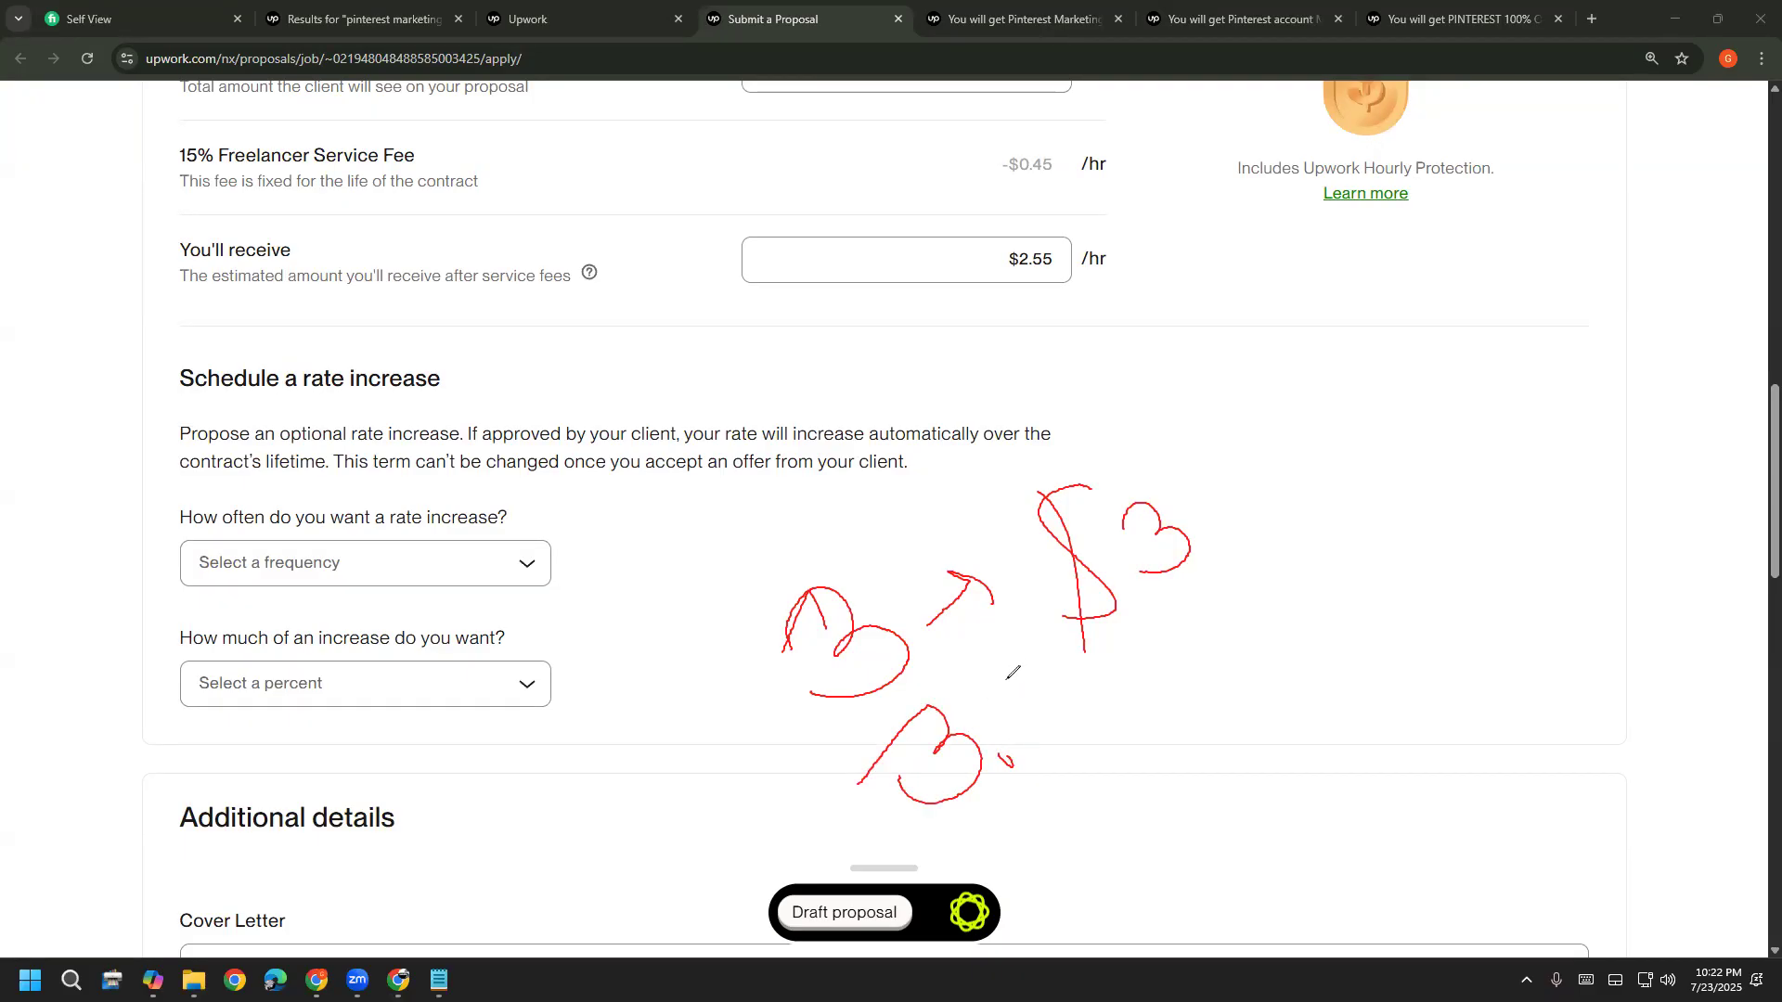
{"action": "left_click_drag", "start_coordinate": [952, 676], "coordinate": [1025, 782]}
{"action": "left_click_drag", "start_coordinate": [1044, 675], "coordinate": [1044, 660]}
Schedule a rate increase of 5% every 3 months
{"action": "left_click", "coordinate": [335, 577]}
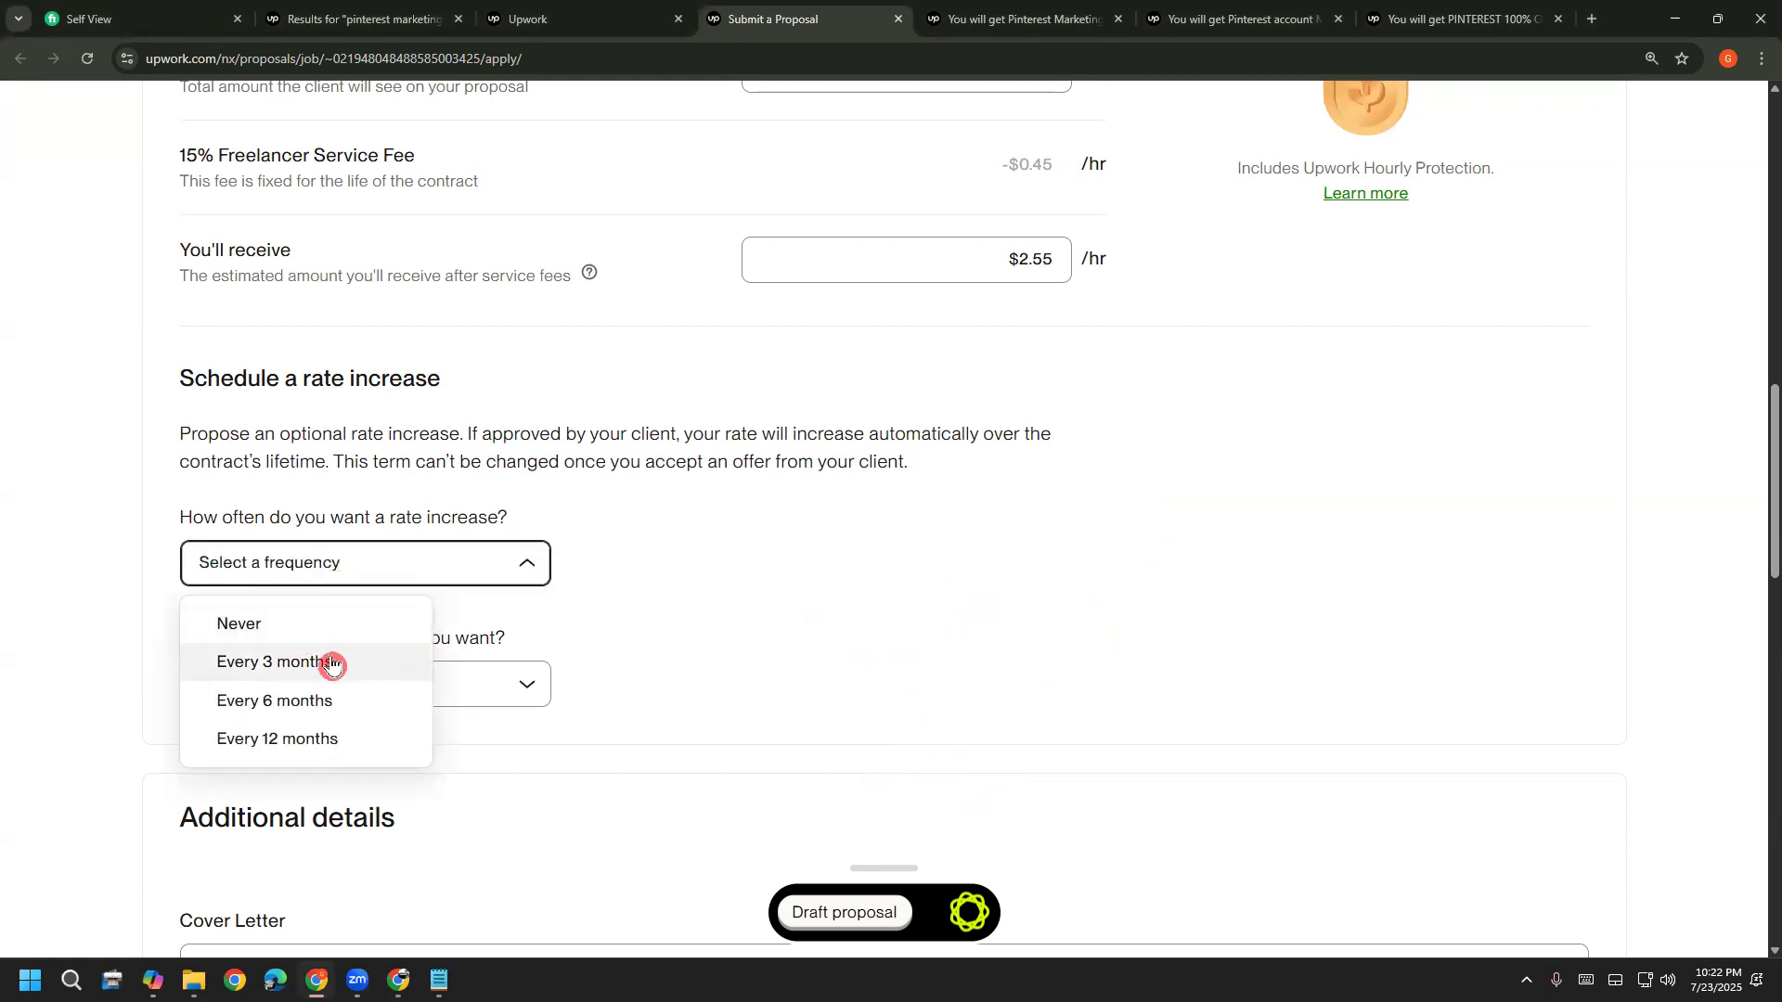
{"action": "left_click", "coordinate": [361, 661]}
{"action": "left_click", "coordinate": [466, 691]}
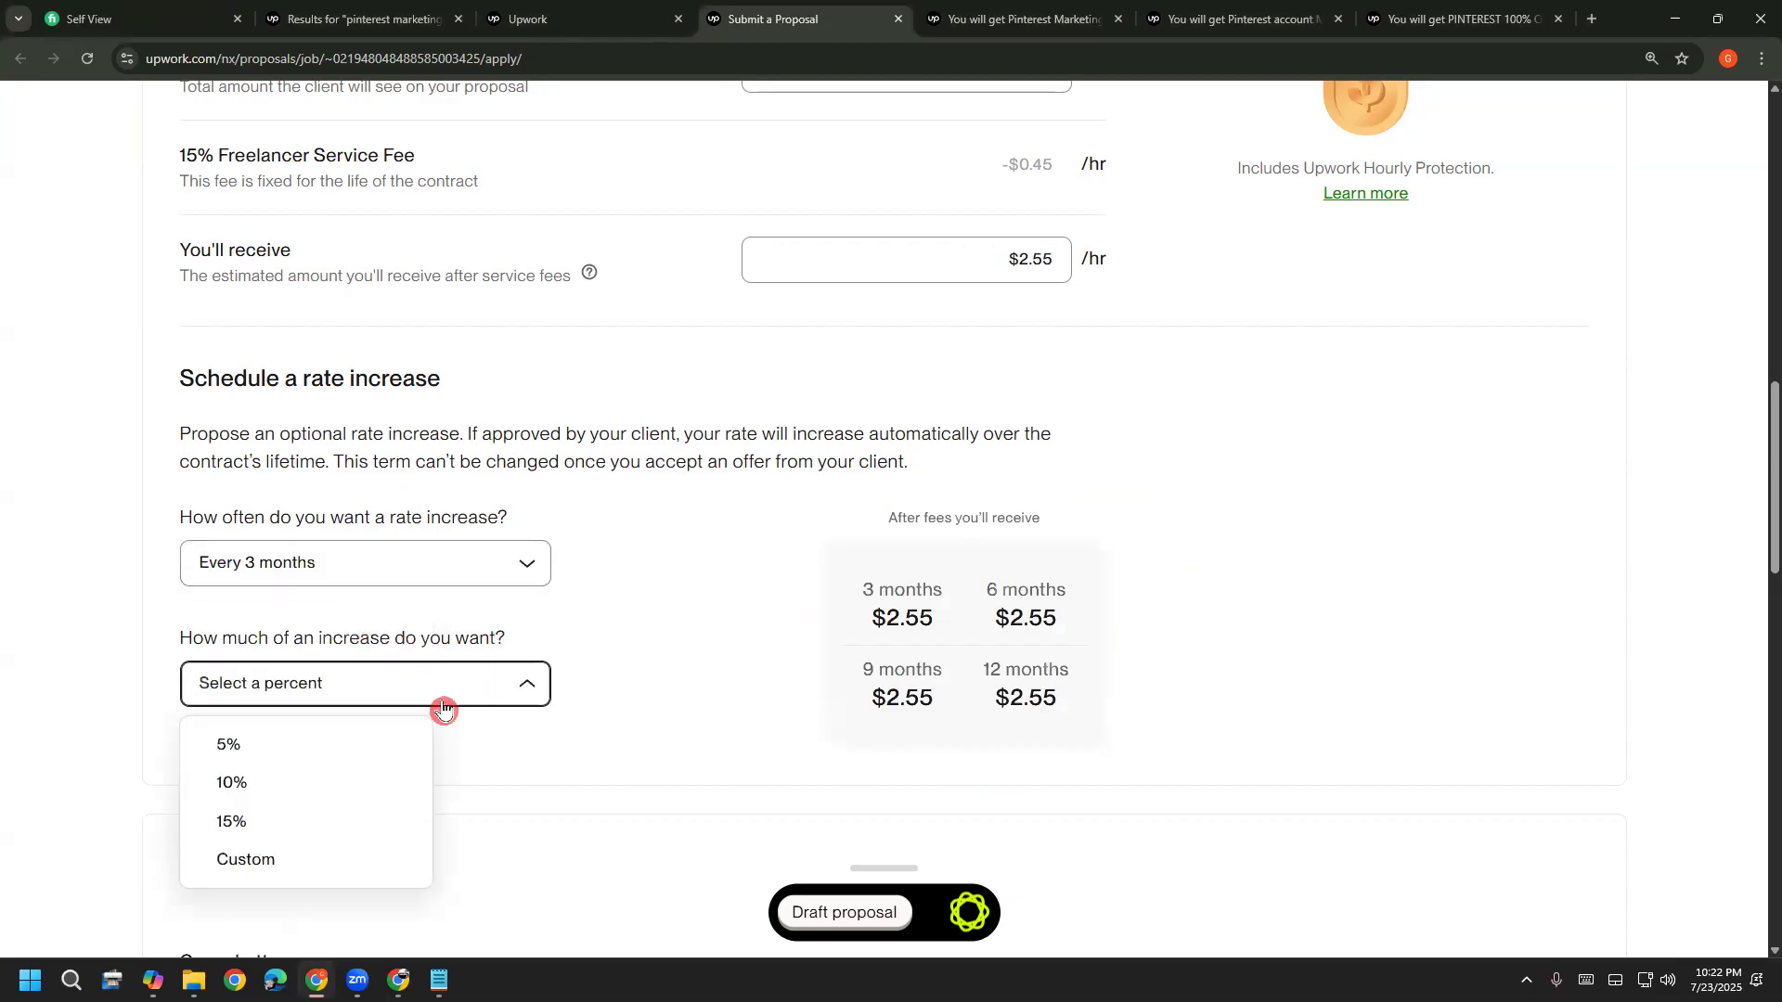
{"action": "left_click", "coordinate": [306, 748]}
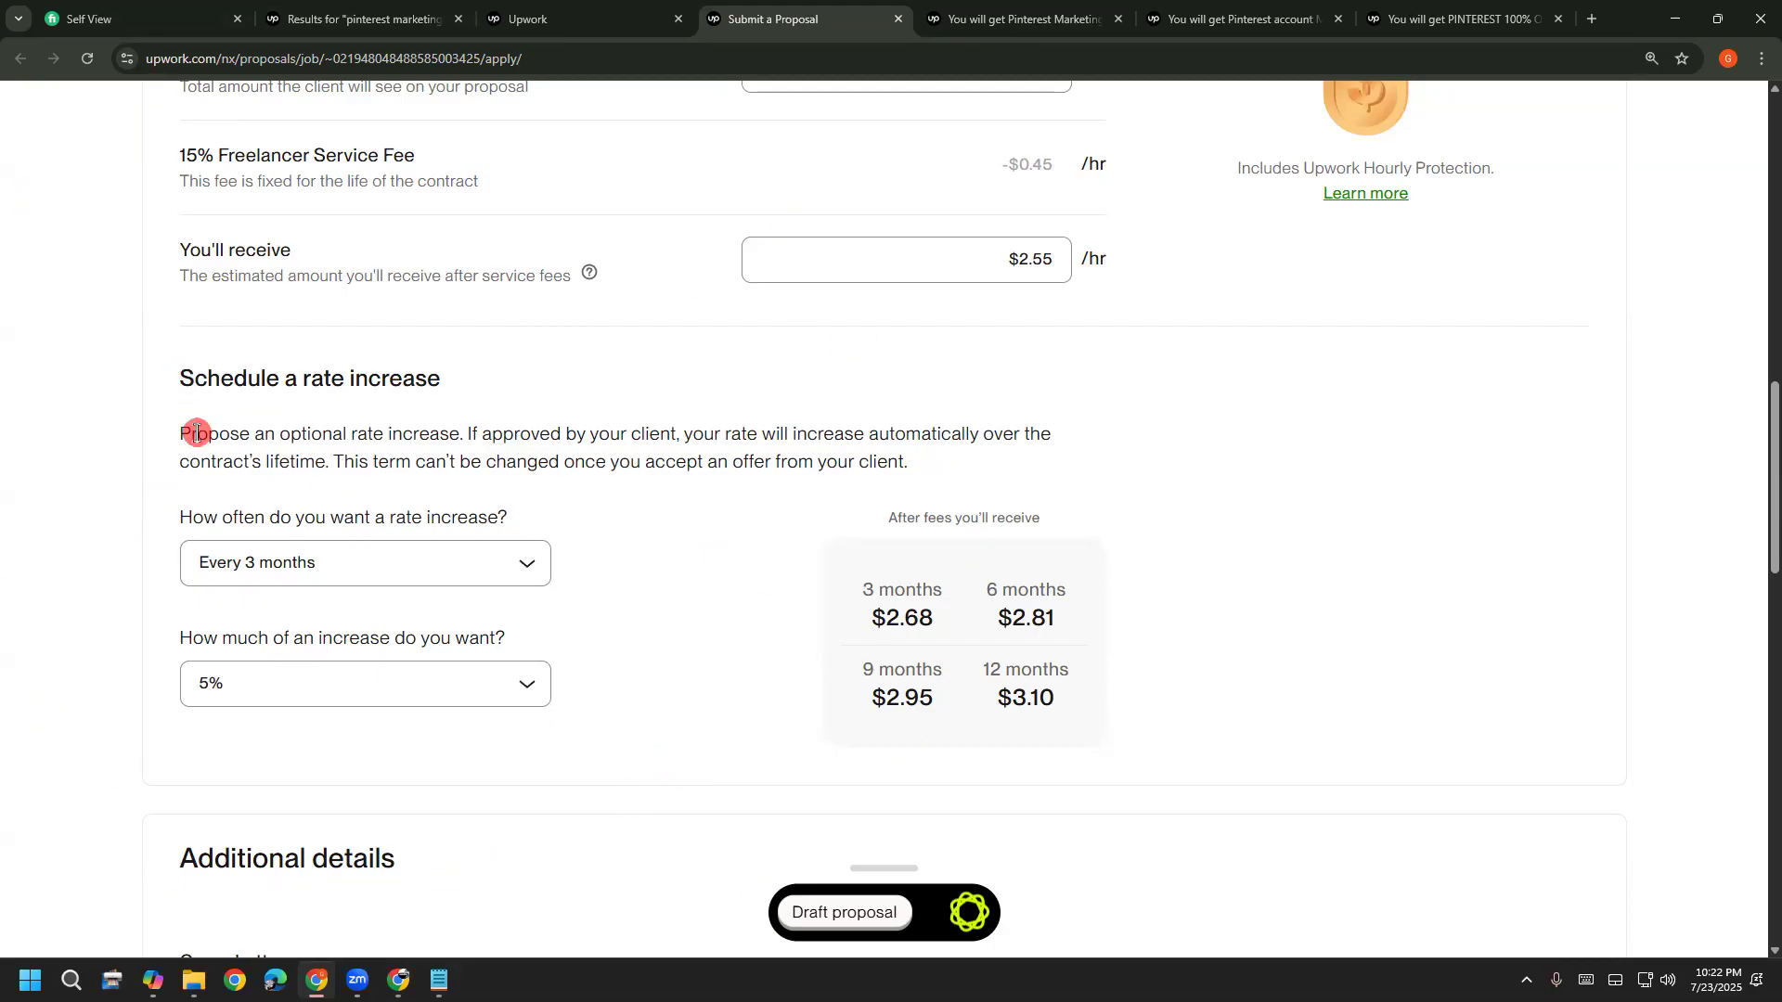
Read the explanation of the optional rate increase, highlighting parts of its text
{"action": "left_click_drag", "start_coordinate": [197, 436], "coordinate": [436, 439]}
{"action": "left_click", "coordinate": [436, 440]}
{"action": "left_click_drag", "start_coordinate": [292, 484], "coordinate": [412, 482]}
{"action": "left_click", "coordinate": [412, 481]}
{"action": "left_click_drag", "start_coordinate": [220, 433], "coordinate": [384, 464]}
{"action": "left_click", "coordinate": [386, 461]}
Try the 10% and Custom options for the rate increase amount, and set it back to 5%
{"action": "left_click", "coordinate": [350, 679]}
{"action": "left_click", "coordinate": [317, 782]}
{"action": "left_click", "coordinate": [326, 704]}
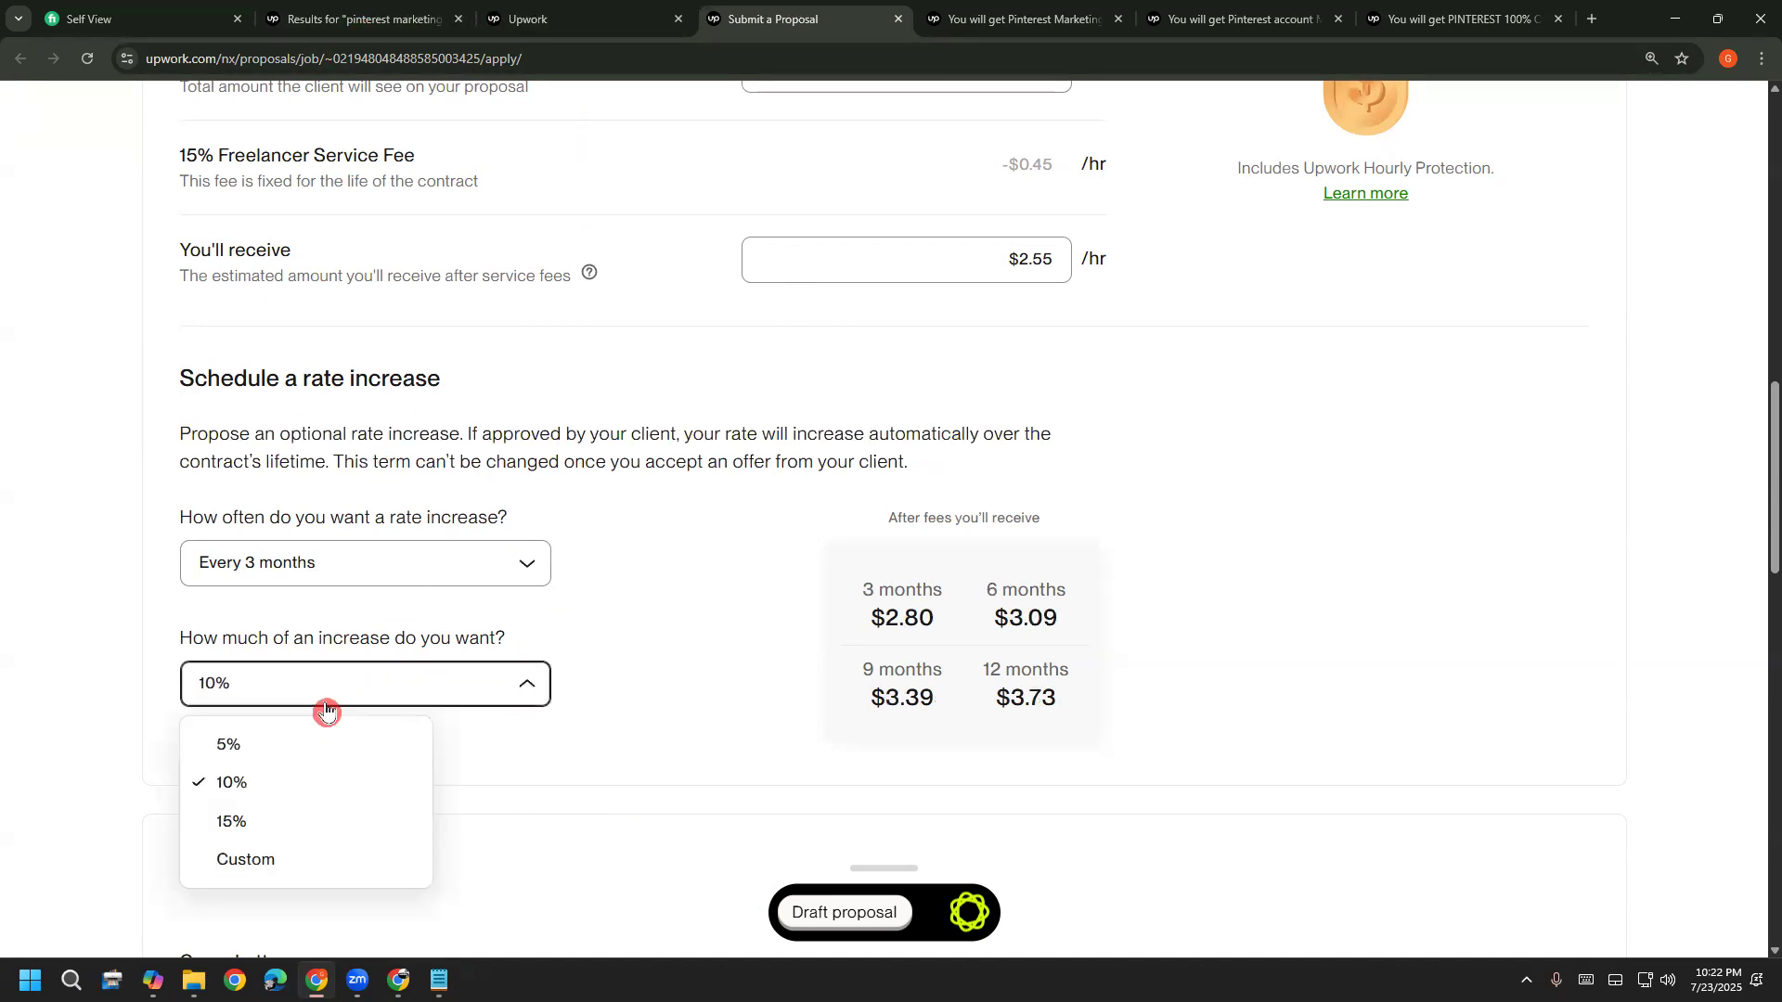
{"action": "left_click", "coordinate": [291, 855]}
{"action": "left_click", "coordinate": [278, 685]}
{"action": "left_click", "coordinate": [567, 680]}
{"action": "left_click", "coordinate": [531, 702]}
{"action": "left_click", "coordinate": [375, 784]}
{"action": "left_click", "coordinate": [326, 693]}
{"action": "left_click", "coordinate": [321, 742]}
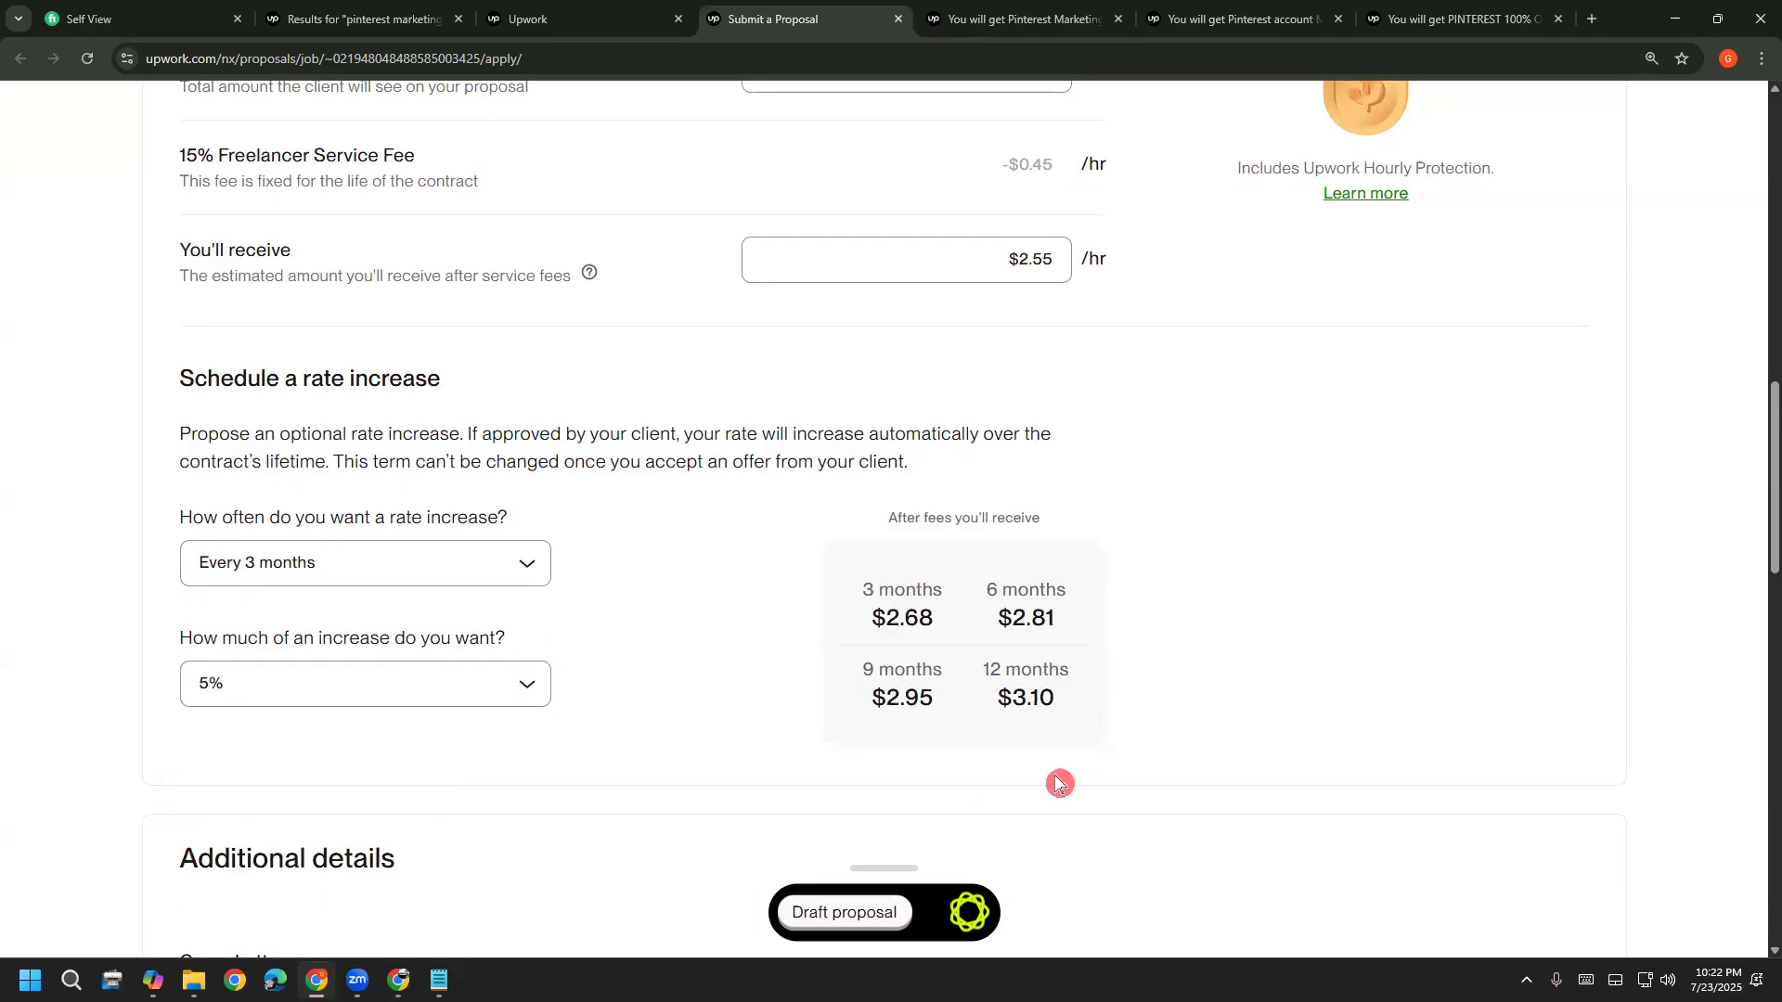
Return to the bid rate terms and circle the 15% Freelancer Service Fee with the temporary pen
{"action": "scroll", "coordinate": [1059, 781], "scroll_direction": "up", "scroll_amount": 3}
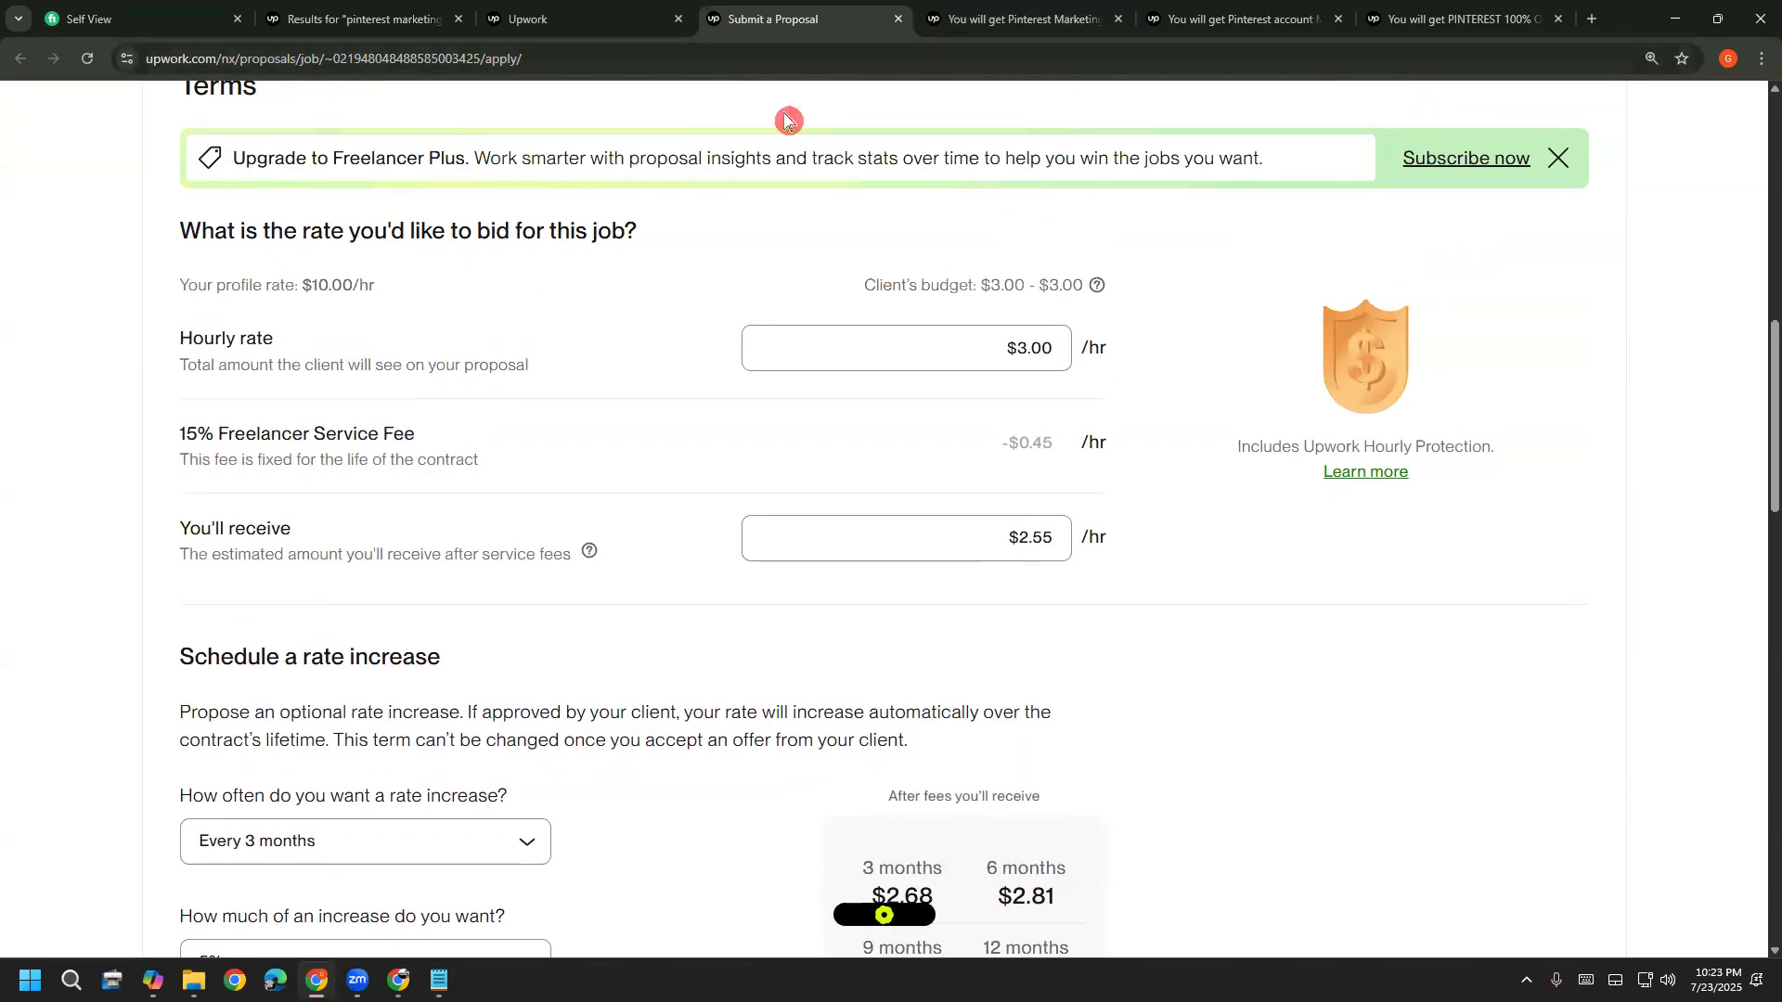
{"action": "mouse_move", "coordinate": [170, 381]}
{"action": "left_mouse_down"}
{"action": "mouse_move", "coordinate": [144, 469]}
{"action": "mouse_move", "coordinate": [915, 453]}
{"action": "mouse_move", "coordinate": [1161, 399]}
{"action": "mouse_move", "coordinate": [198, 395]}
{"action": "left_mouse_up"}
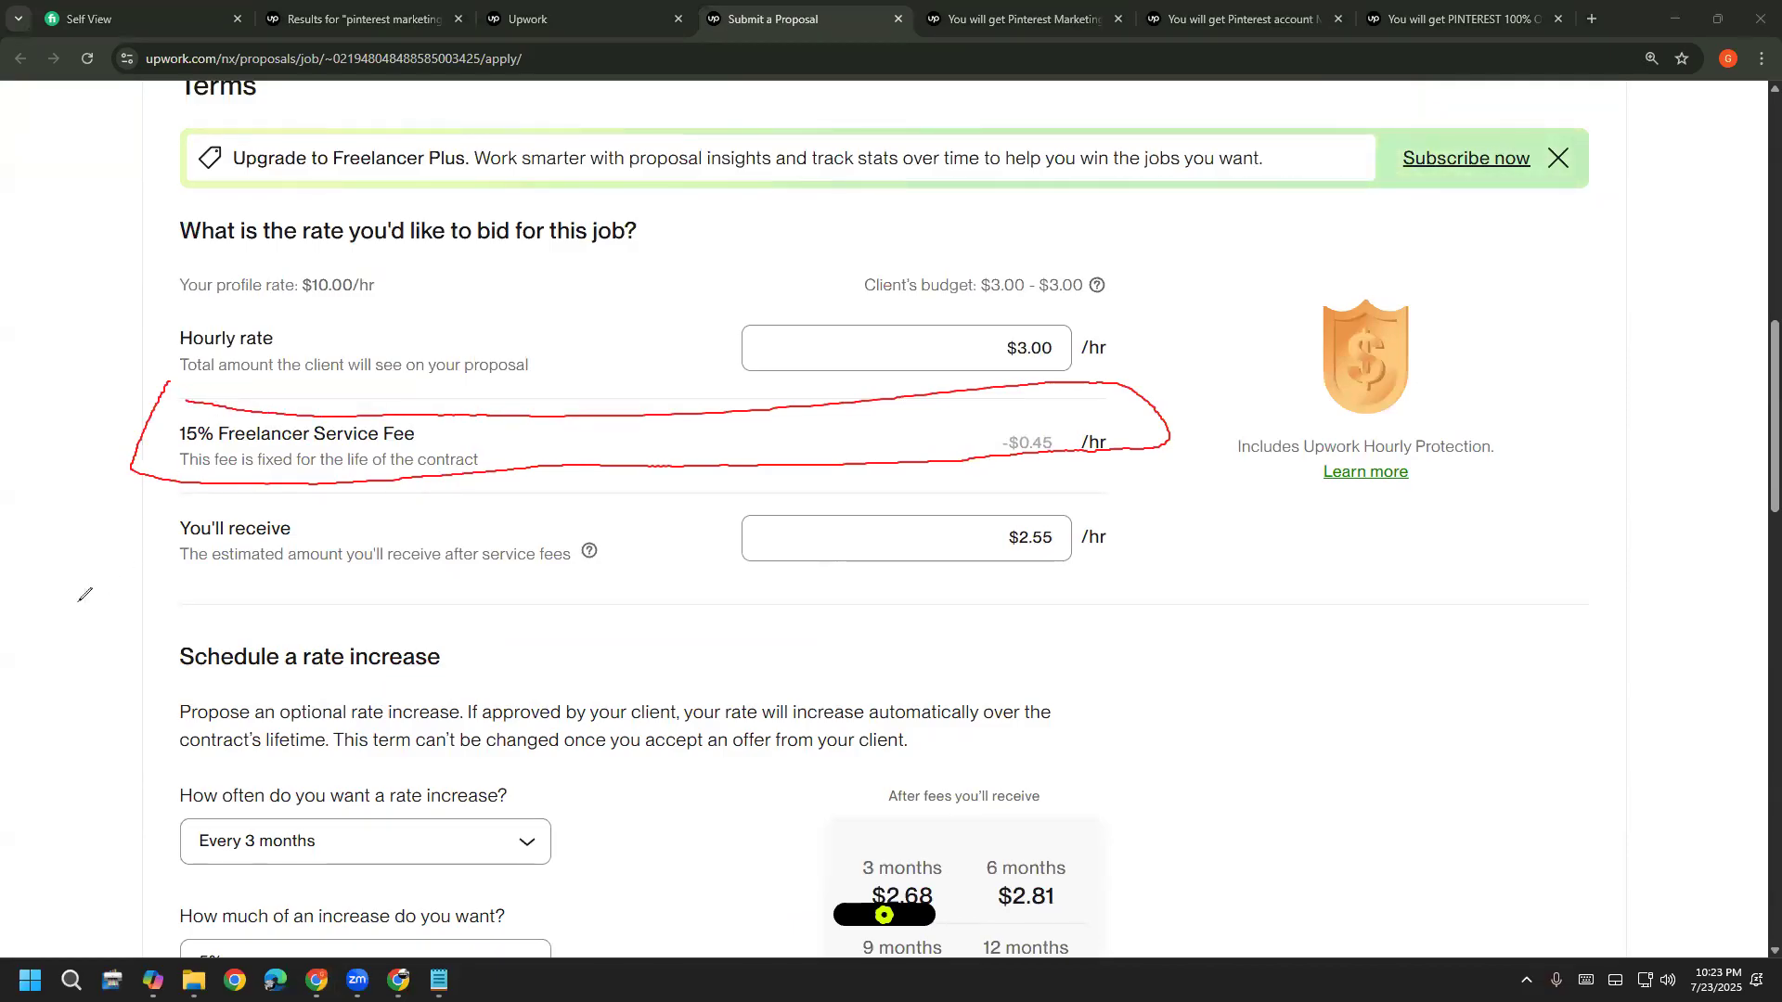
{"action": "key", "text": "Escape"}
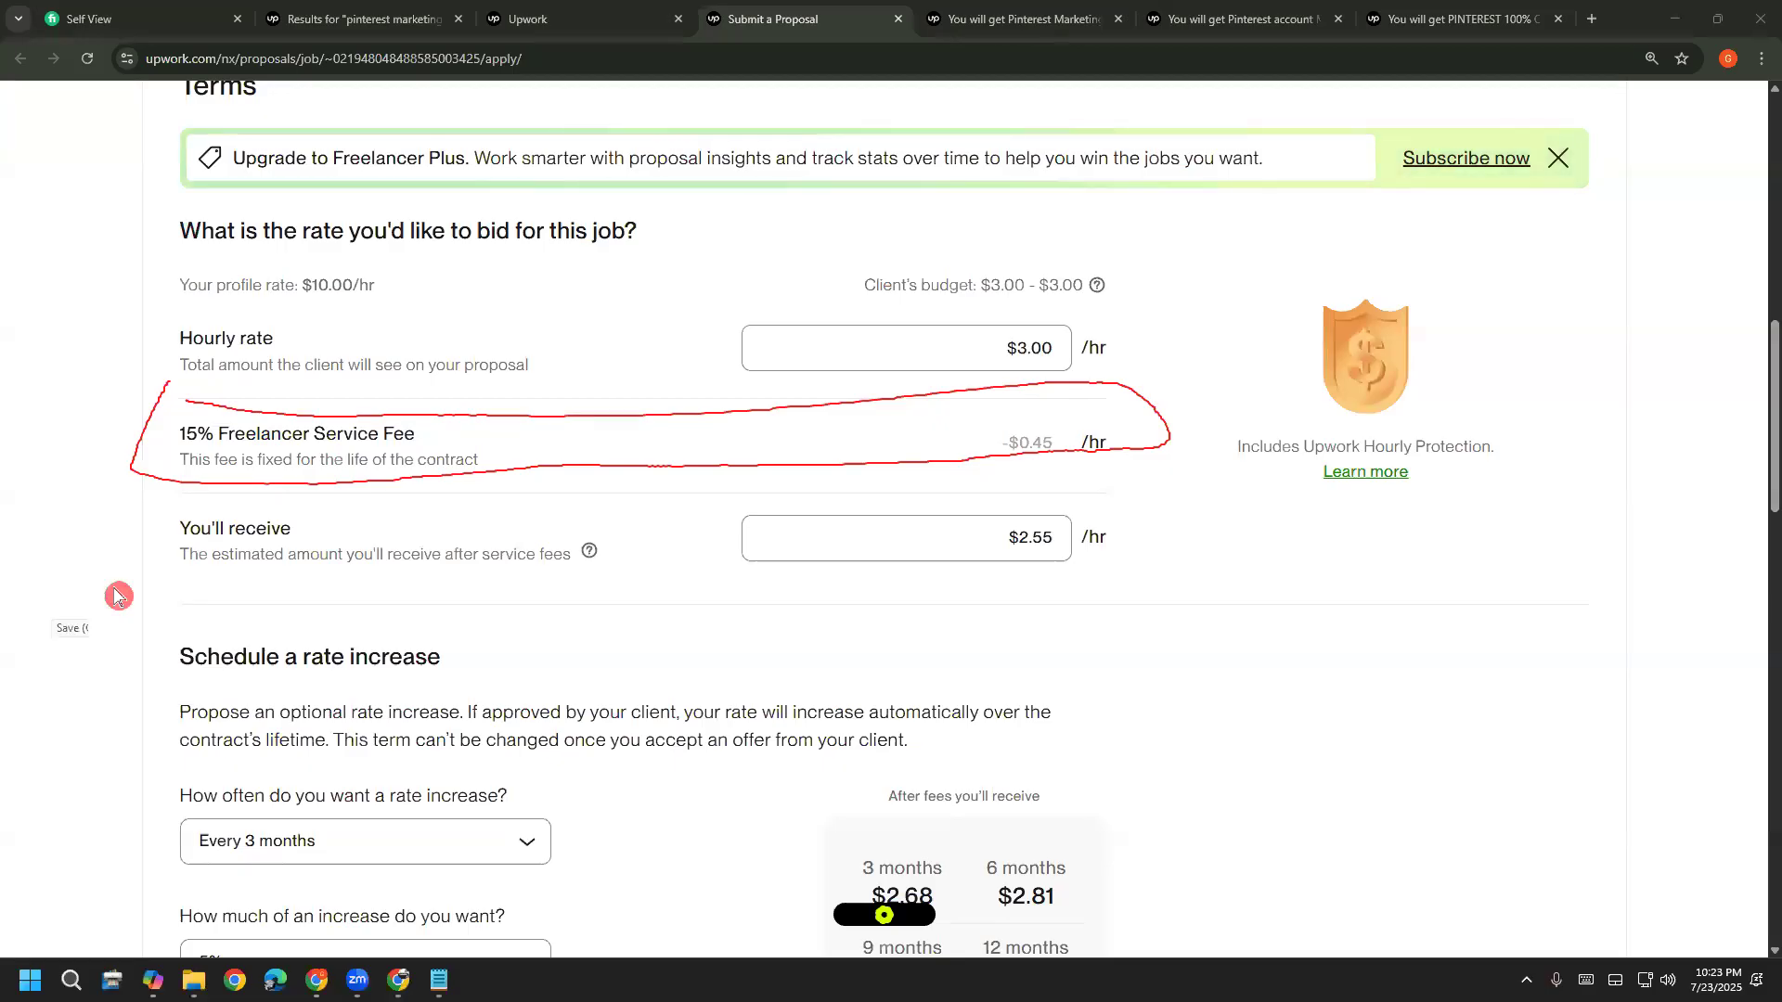
Clear the pen circle and review the bid rate, the rate increase terms and the empty Cover Letter field
{"action": "left_click", "coordinate": [118, 595]}
{"action": "scroll", "coordinate": [16, 811], "scroll_direction": "down", "scroll_amount": 8}
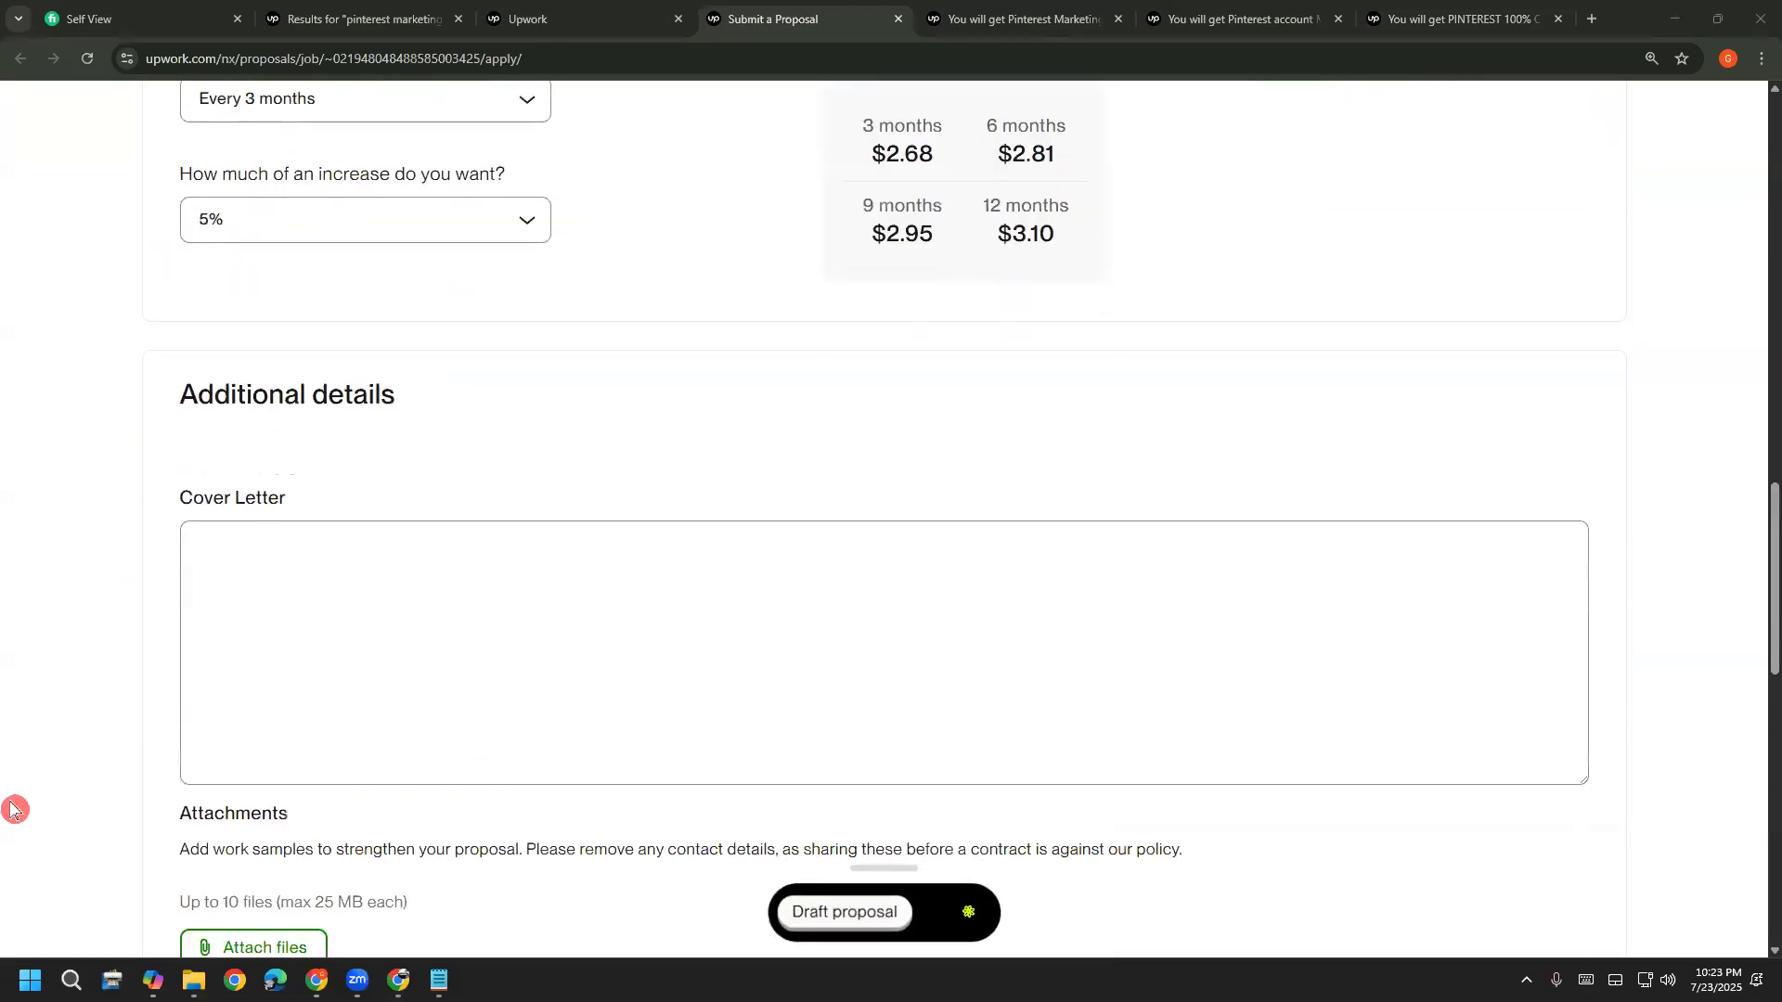
{"action": "left_click", "coordinate": [316, 627]}
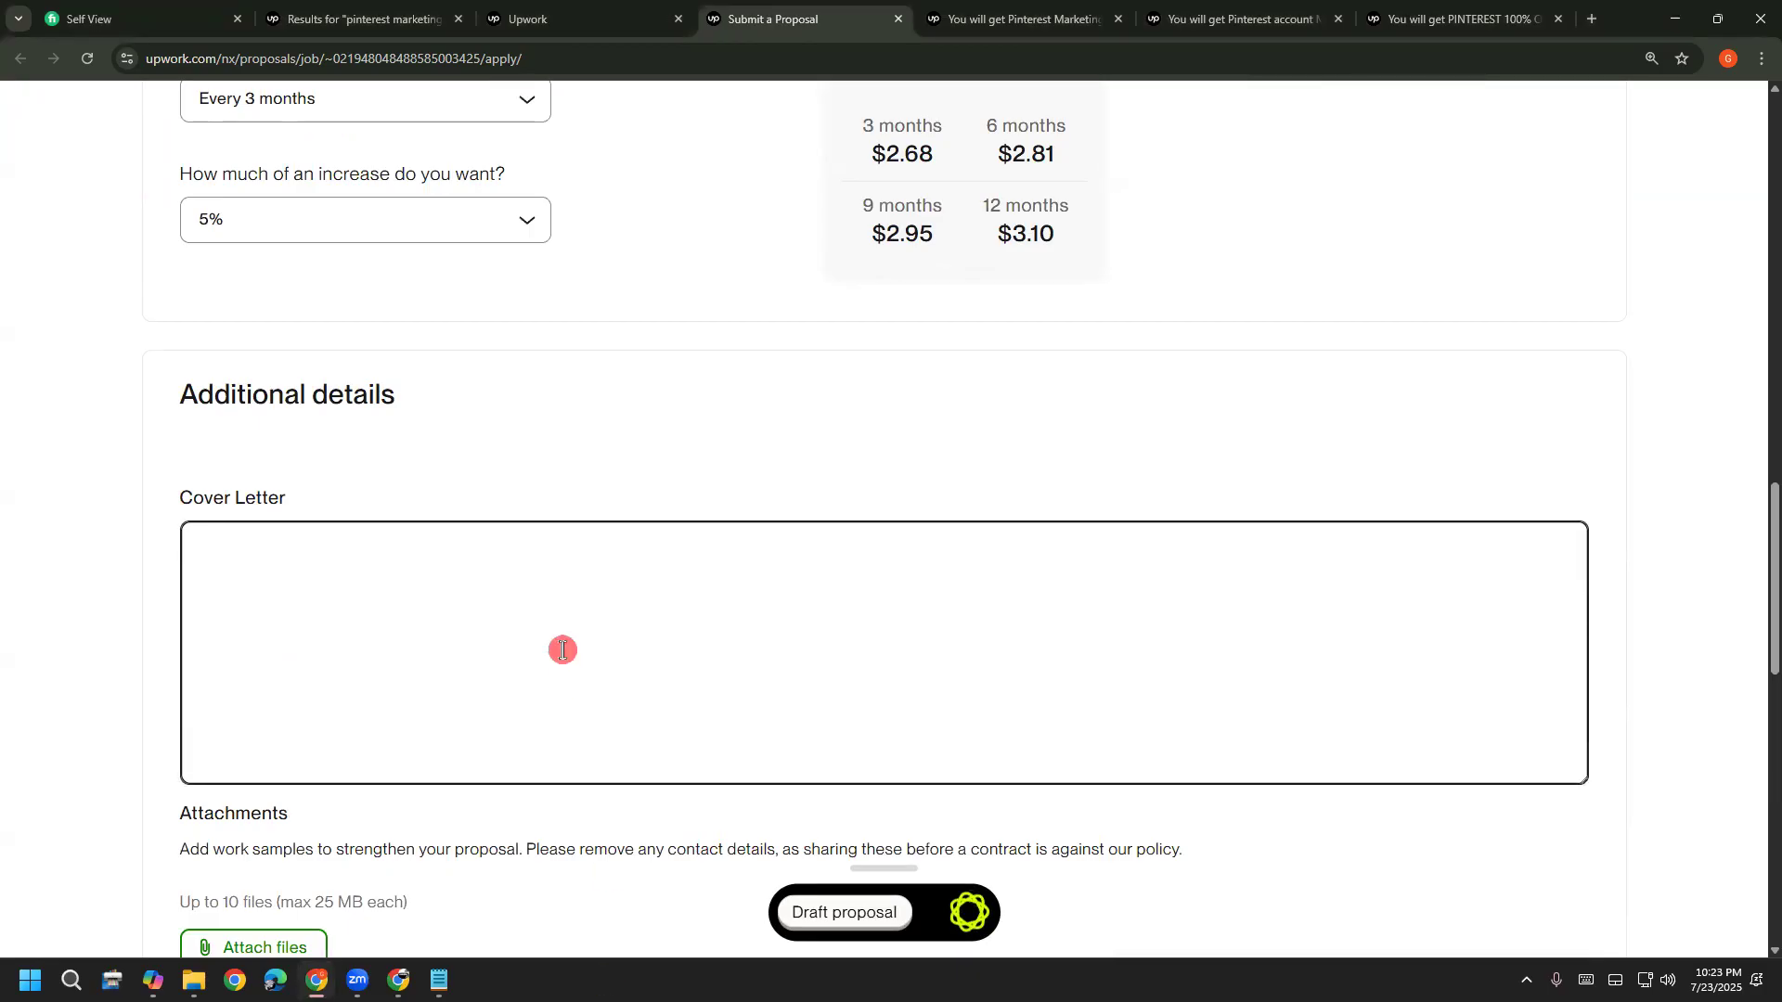
{"action": "scroll", "coordinate": [557, 544], "scroll_direction": "up", "scroll_amount": 6}
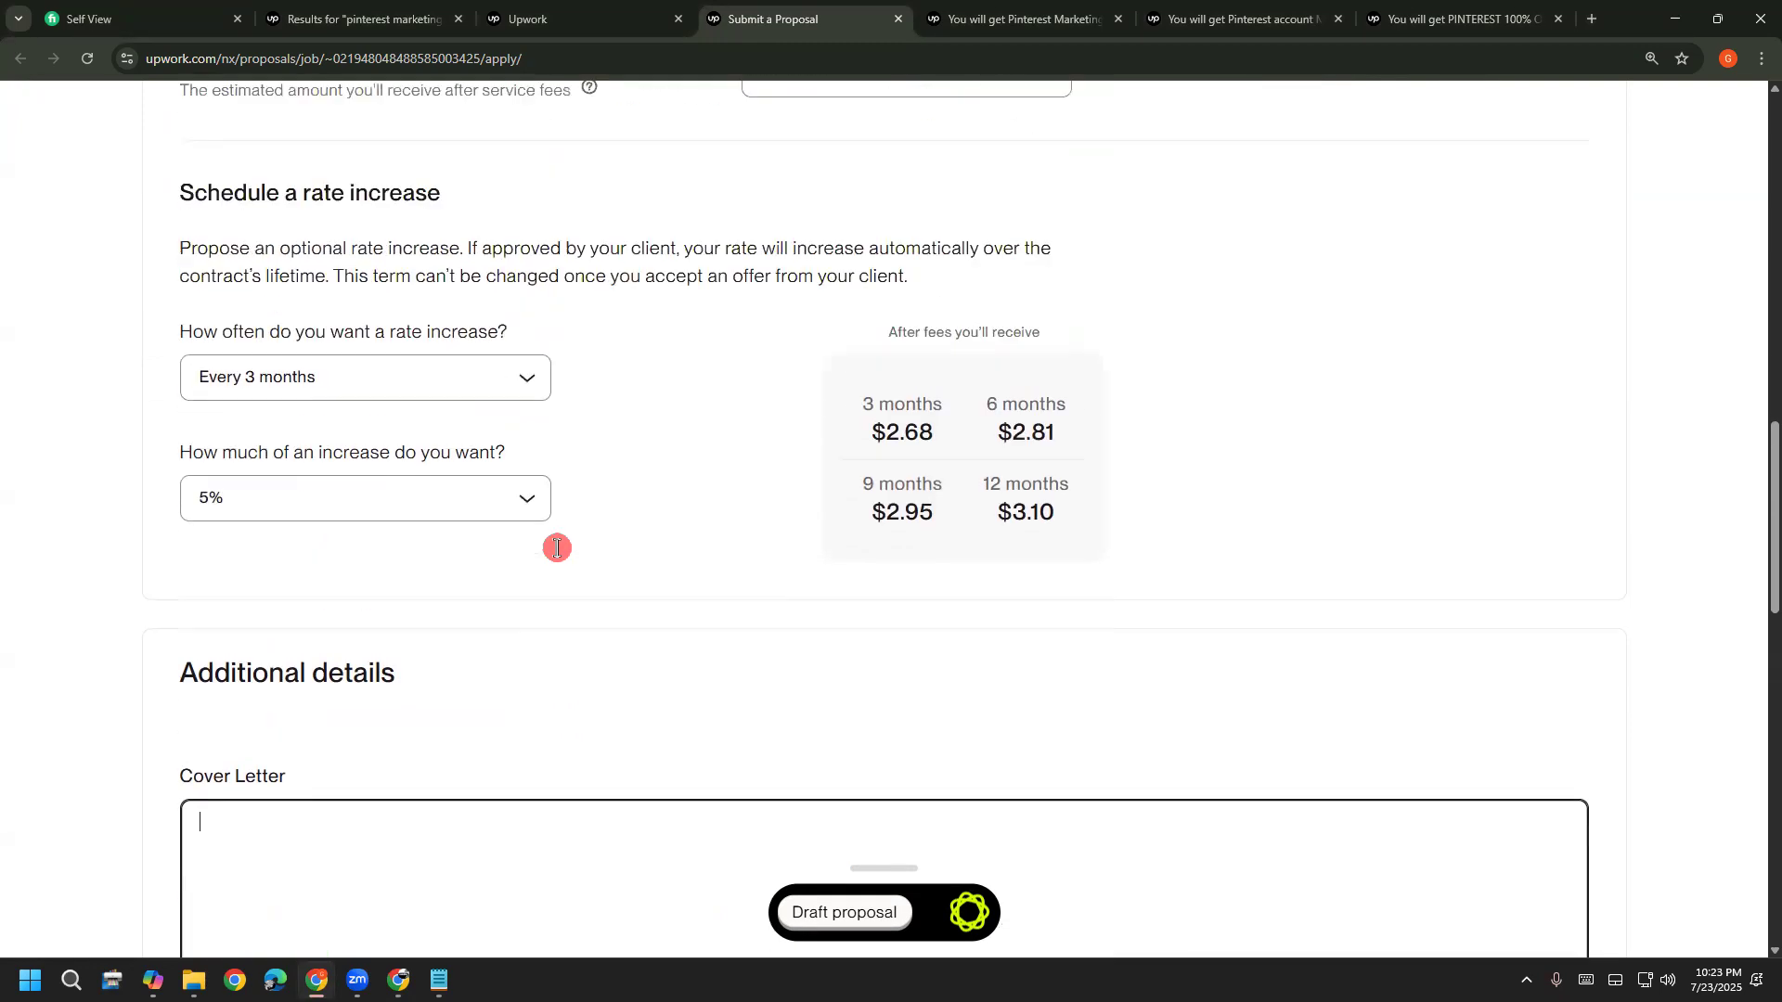
{"action": "scroll", "coordinate": [538, 636], "scroll_direction": "up", "scroll_amount": 2}
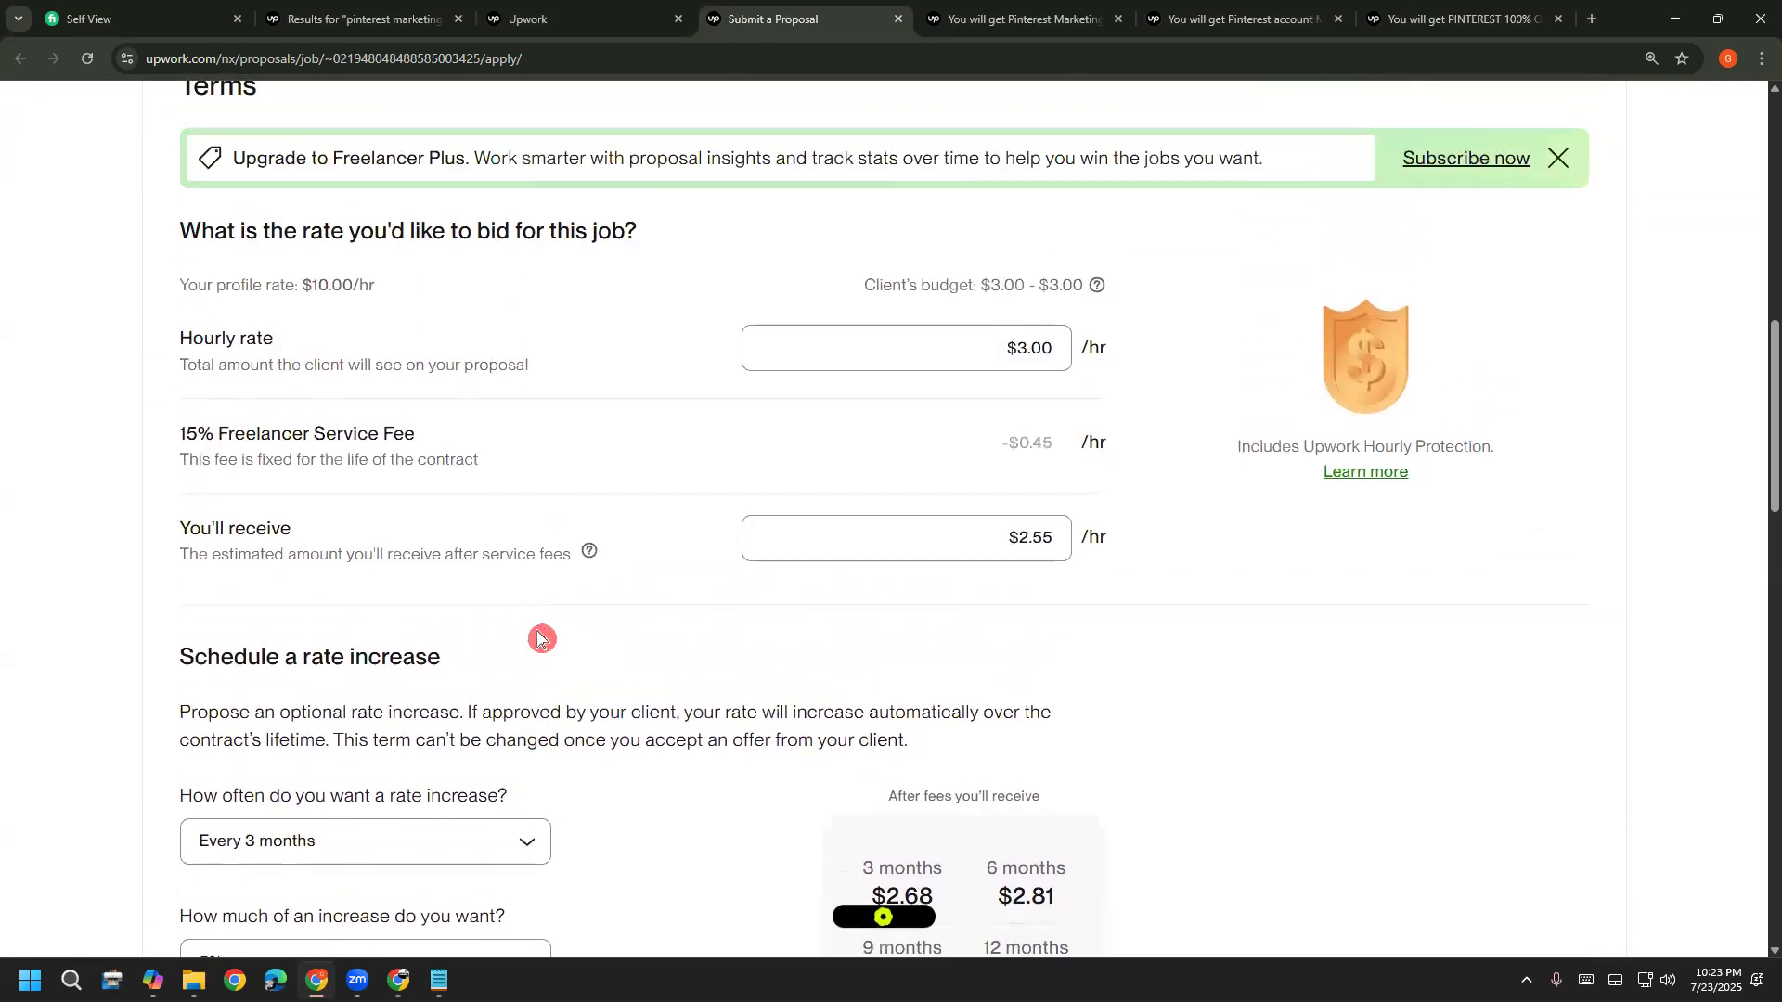
{"action": "scroll", "coordinate": [833, 373], "scroll_direction": "up", "scroll_amount": 2}
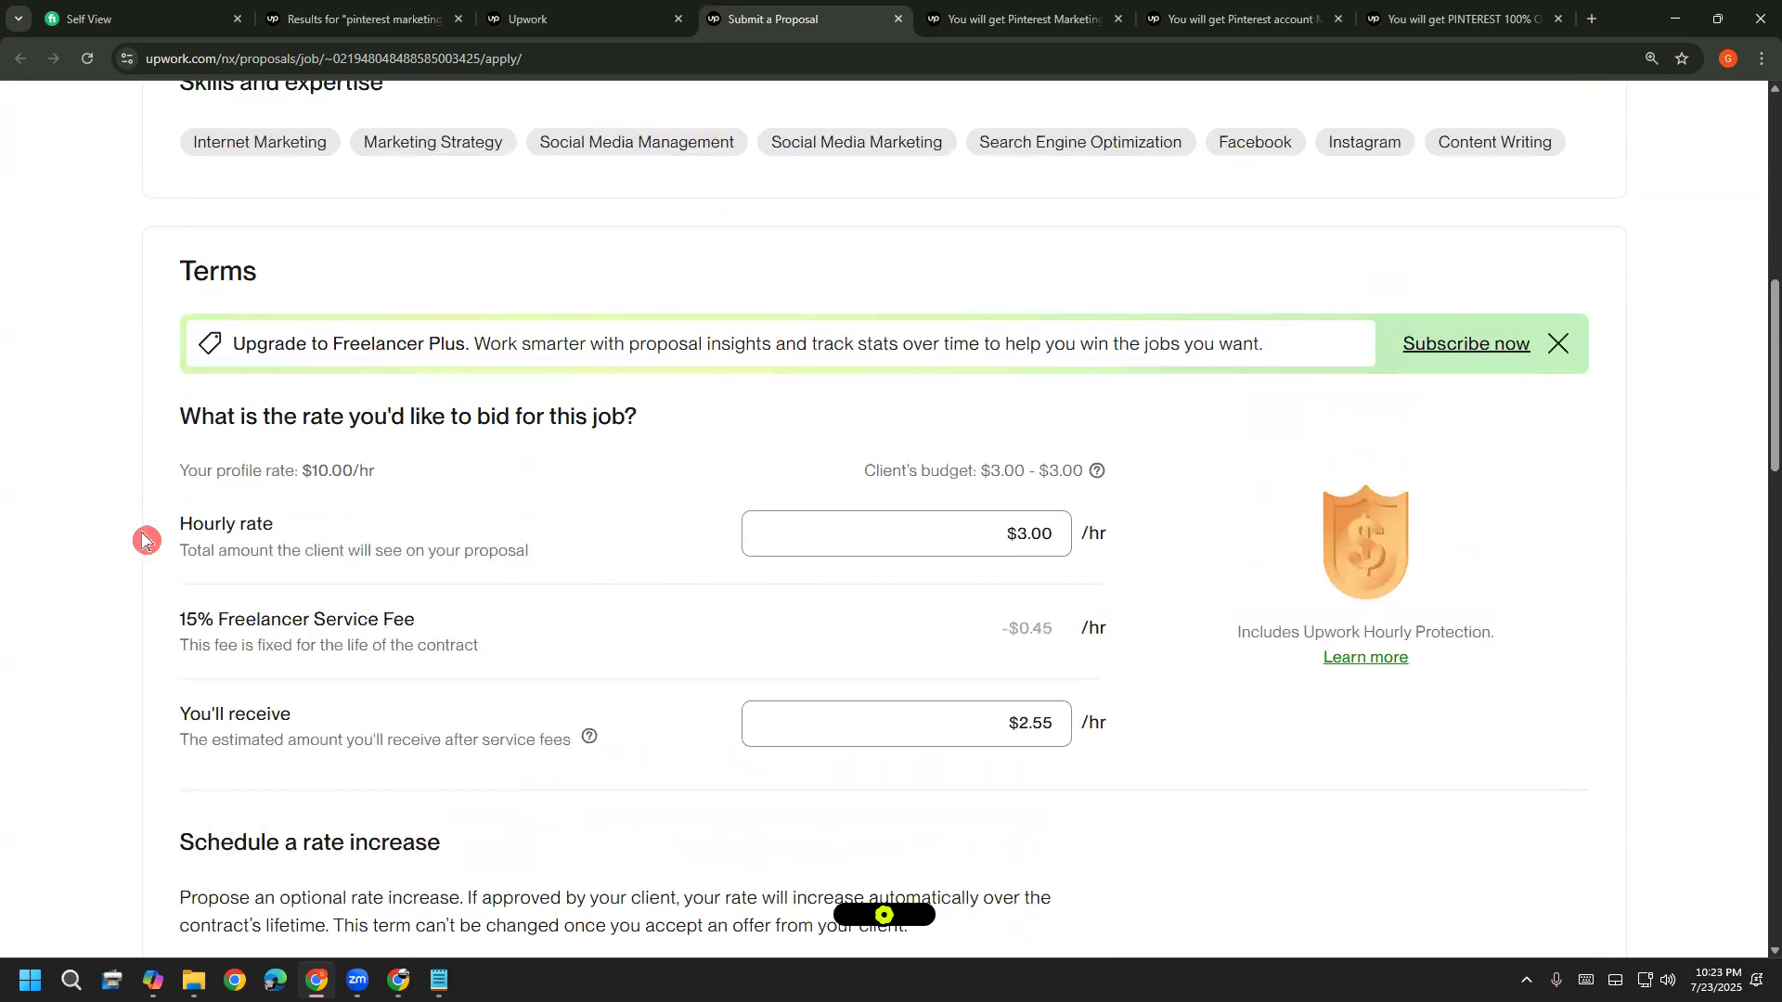
{"action": "scroll", "coordinate": [144, 540], "scroll_direction": "down", "scroll_amount": 7}
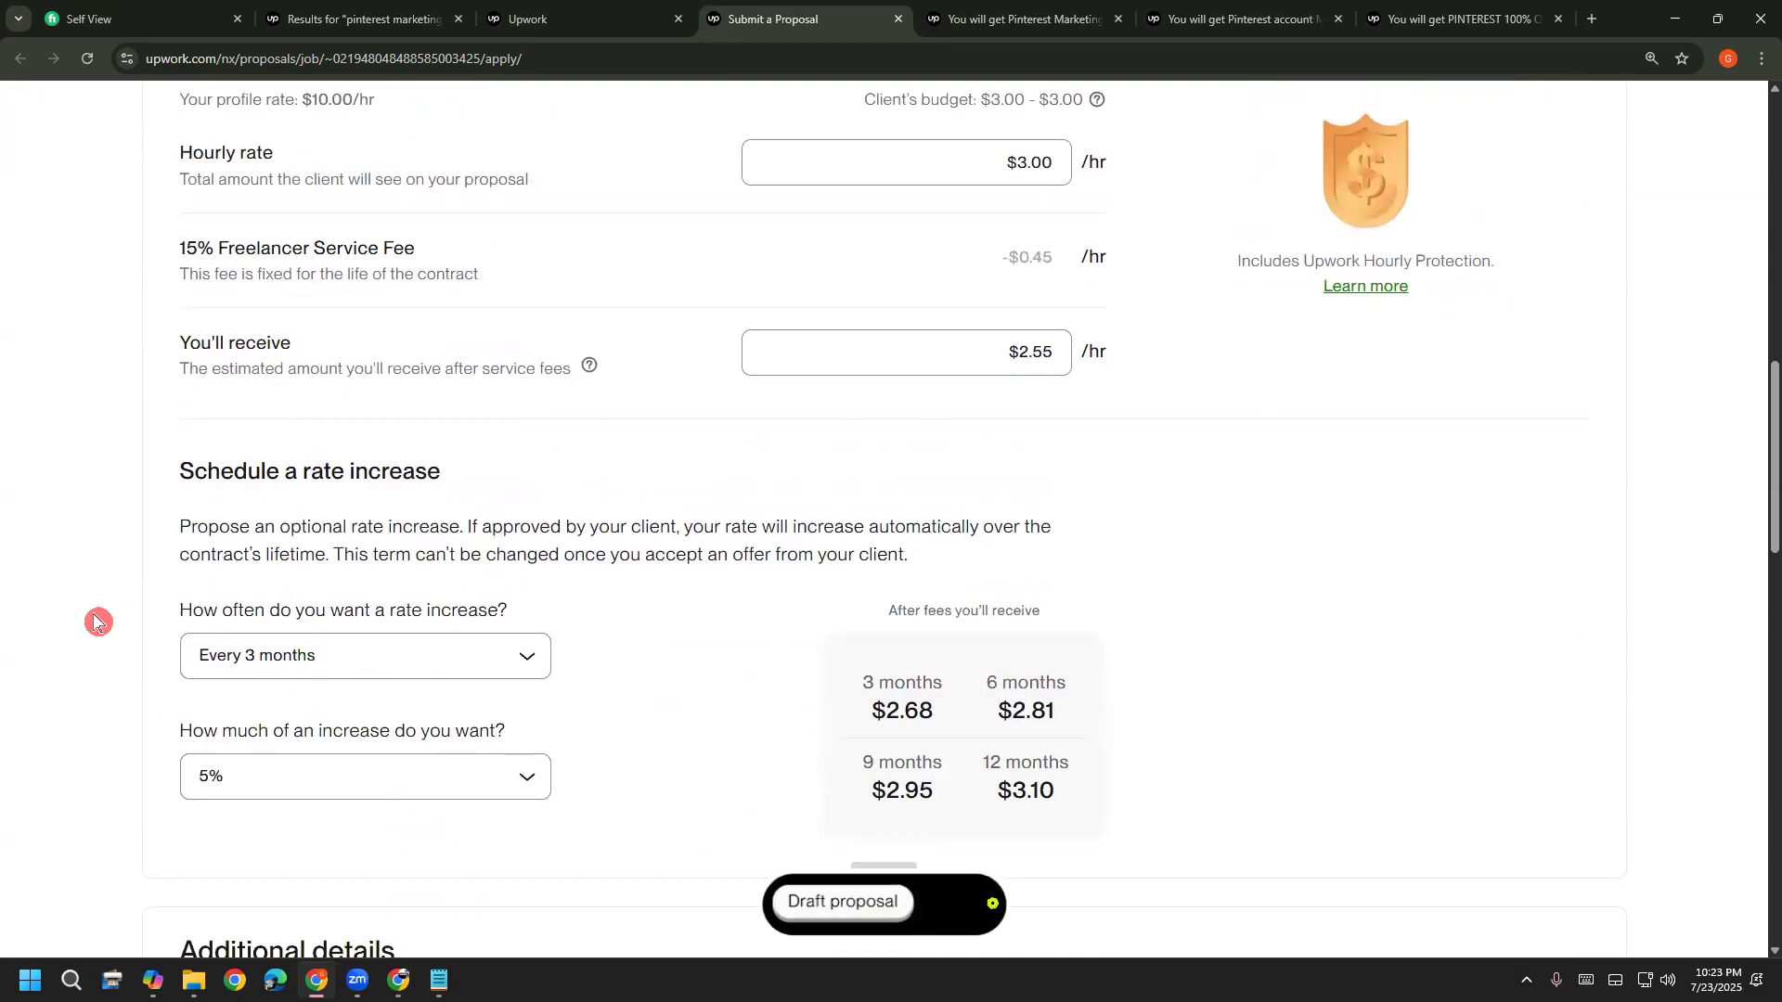
{"action": "scroll", "coordinate": [96, 620], "scroll_direction": "down", "scroll_amount": 5}
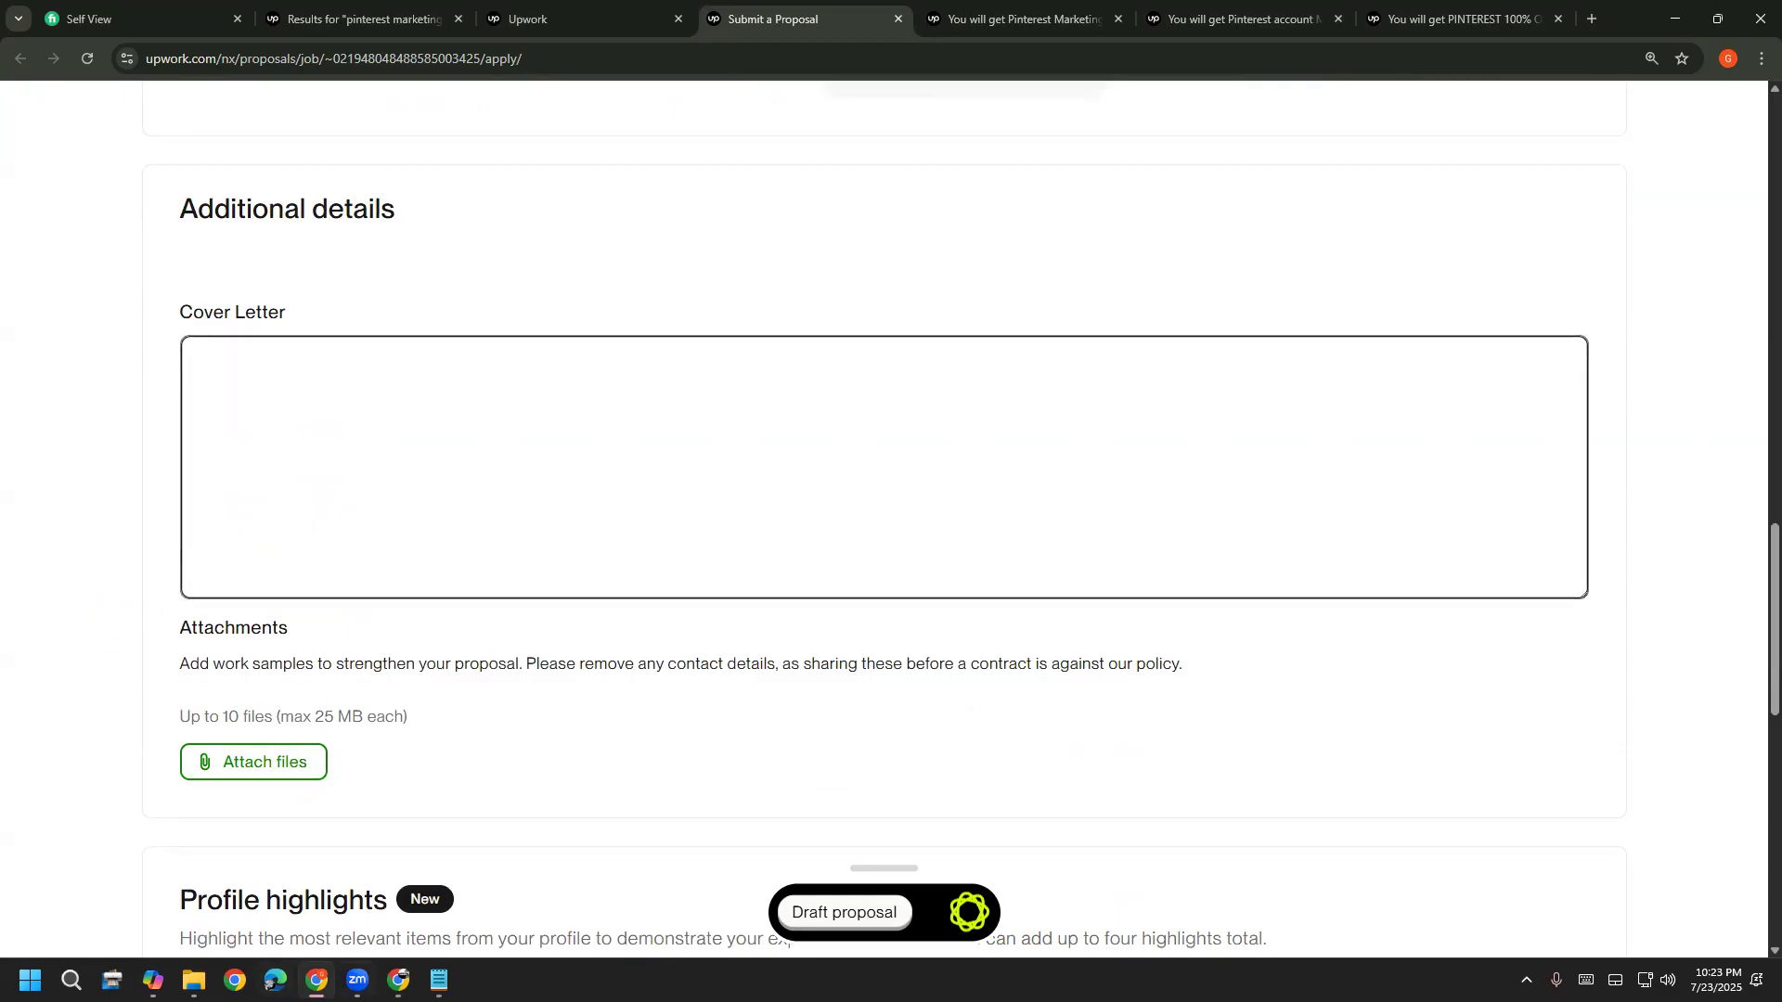
Switch to the other Chrome window and search for "google" in a new tab
{"action": "mouse_move", "coordinate": [399, 980]}
{"action": "left_click", "coordinate": [372, 891]}
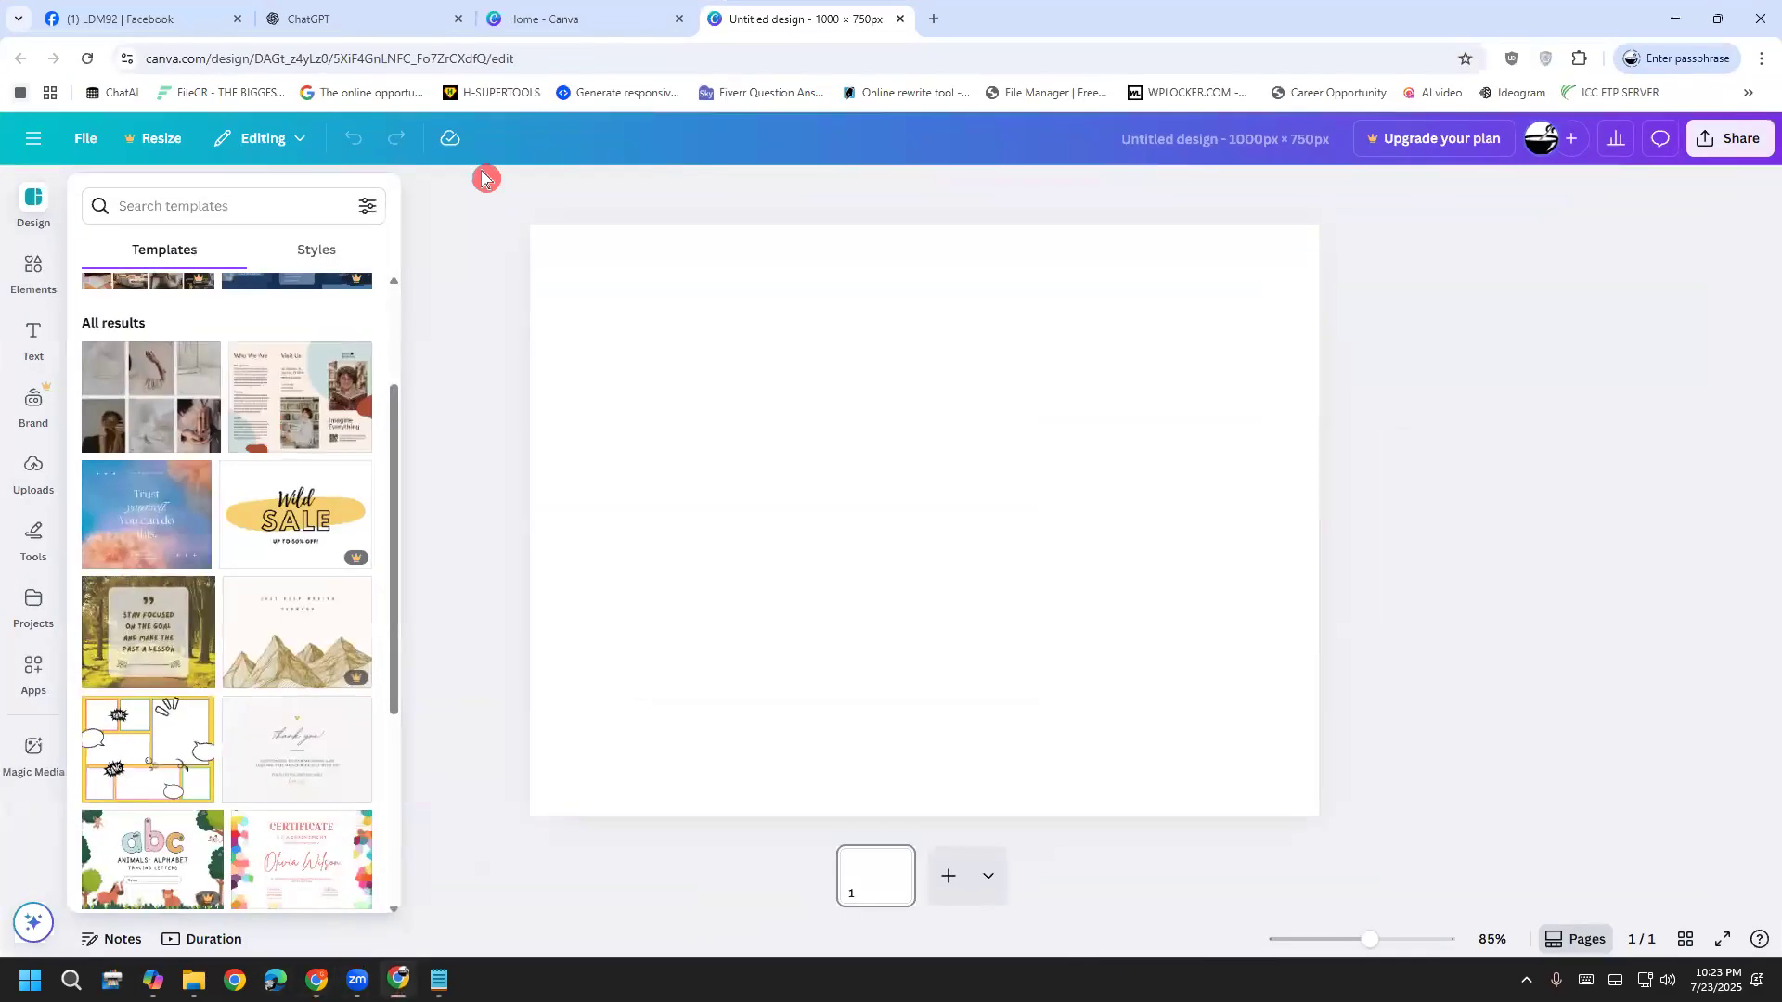
{"action": "left_click", "coordinate": [932, 18]}
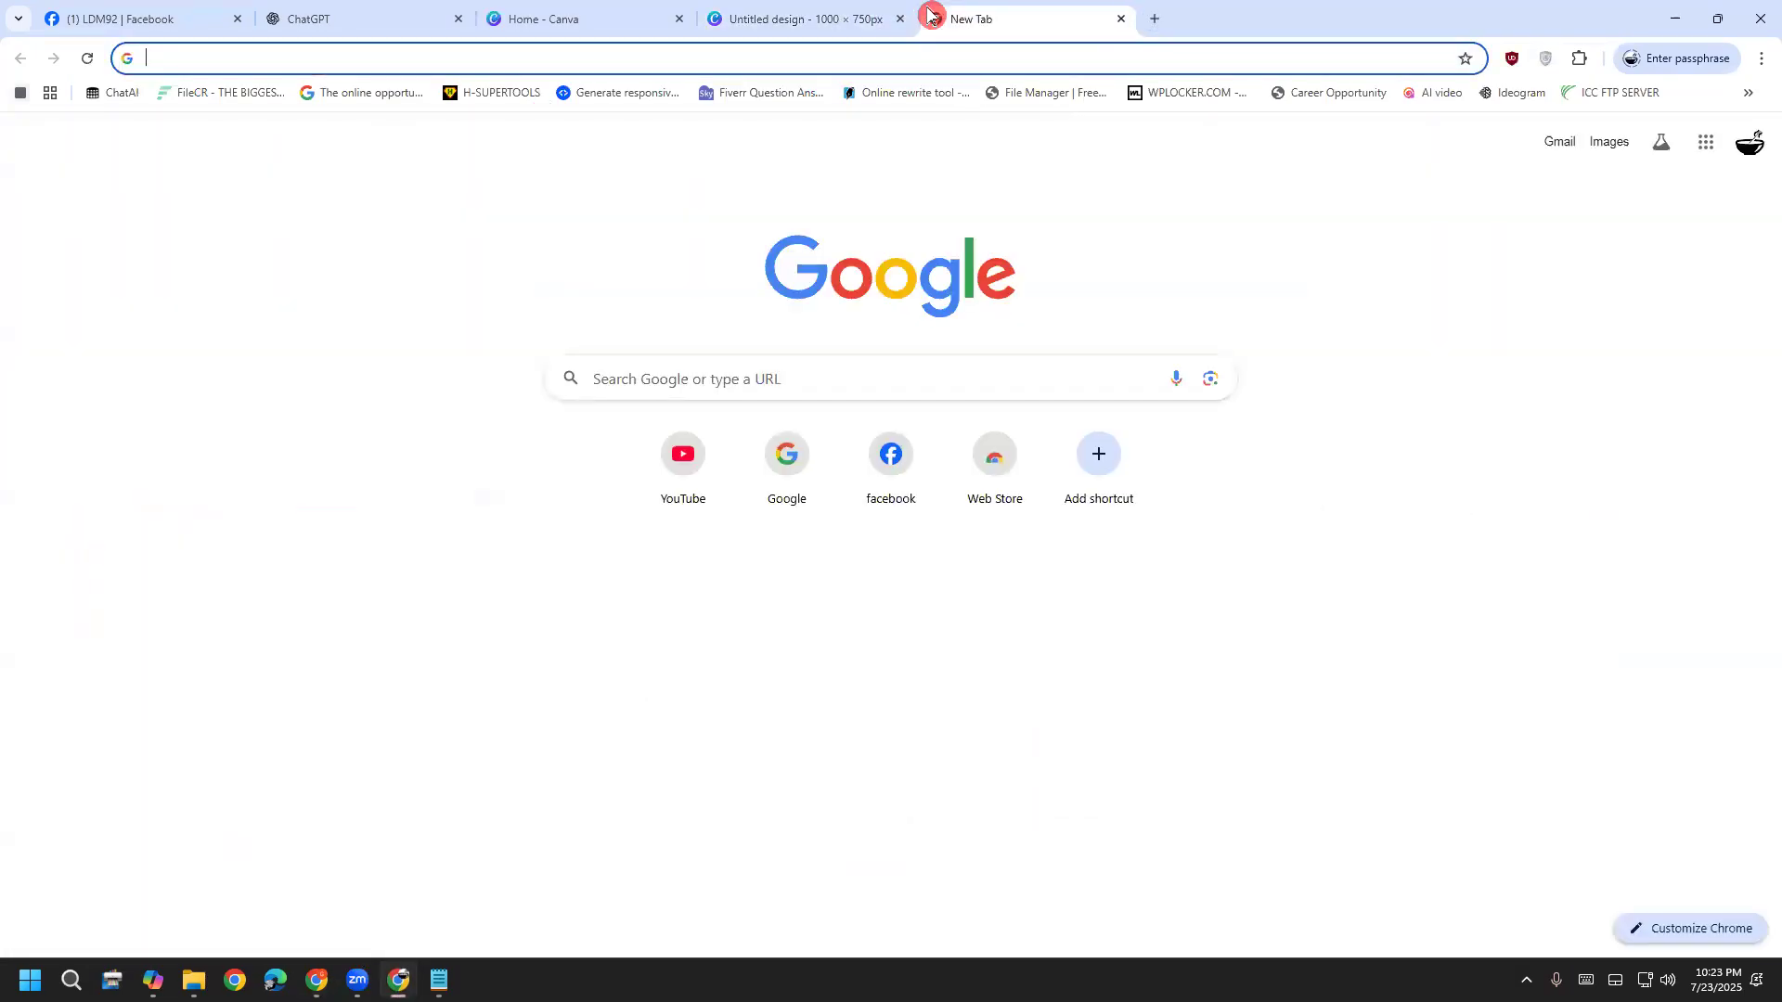
{"action": "type", "text": "google"}
{"action": "key", "text": "Return"}
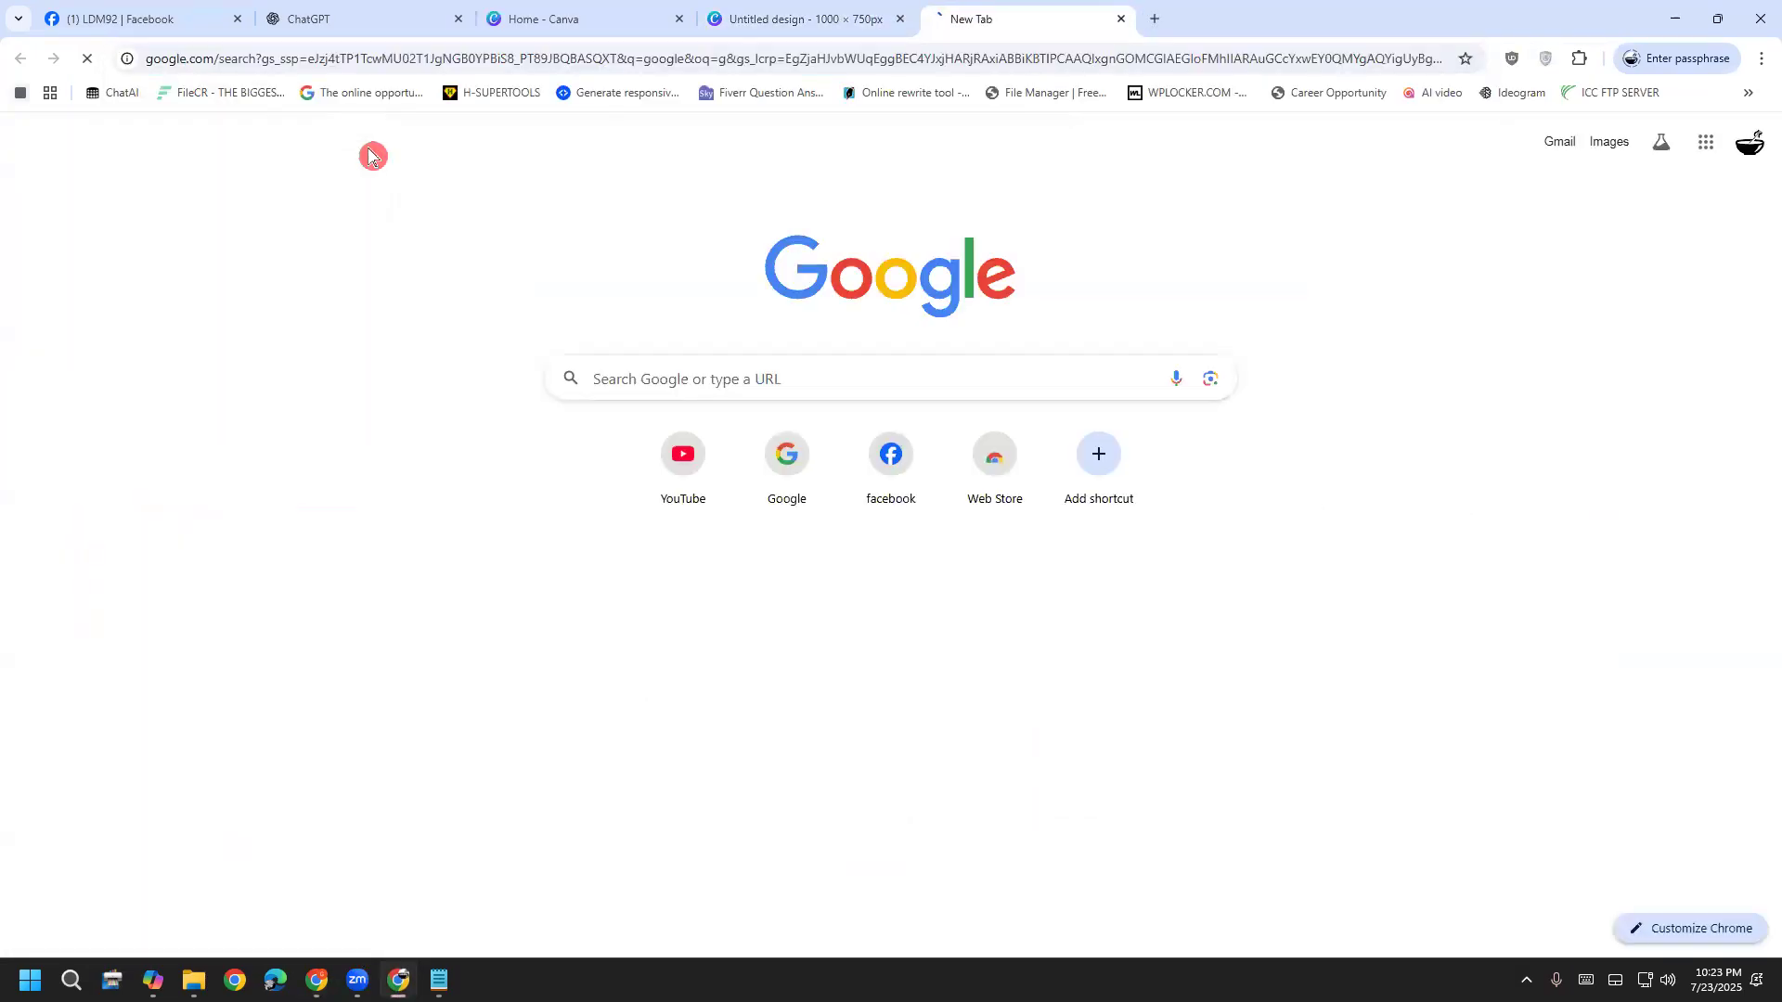
Search Google for "cover letter for upwork"
{"action": "left_click", "coordinate": [1030, 172]}
{"action": "type", "text": "c"}
{"action": "type", "text": "over"}
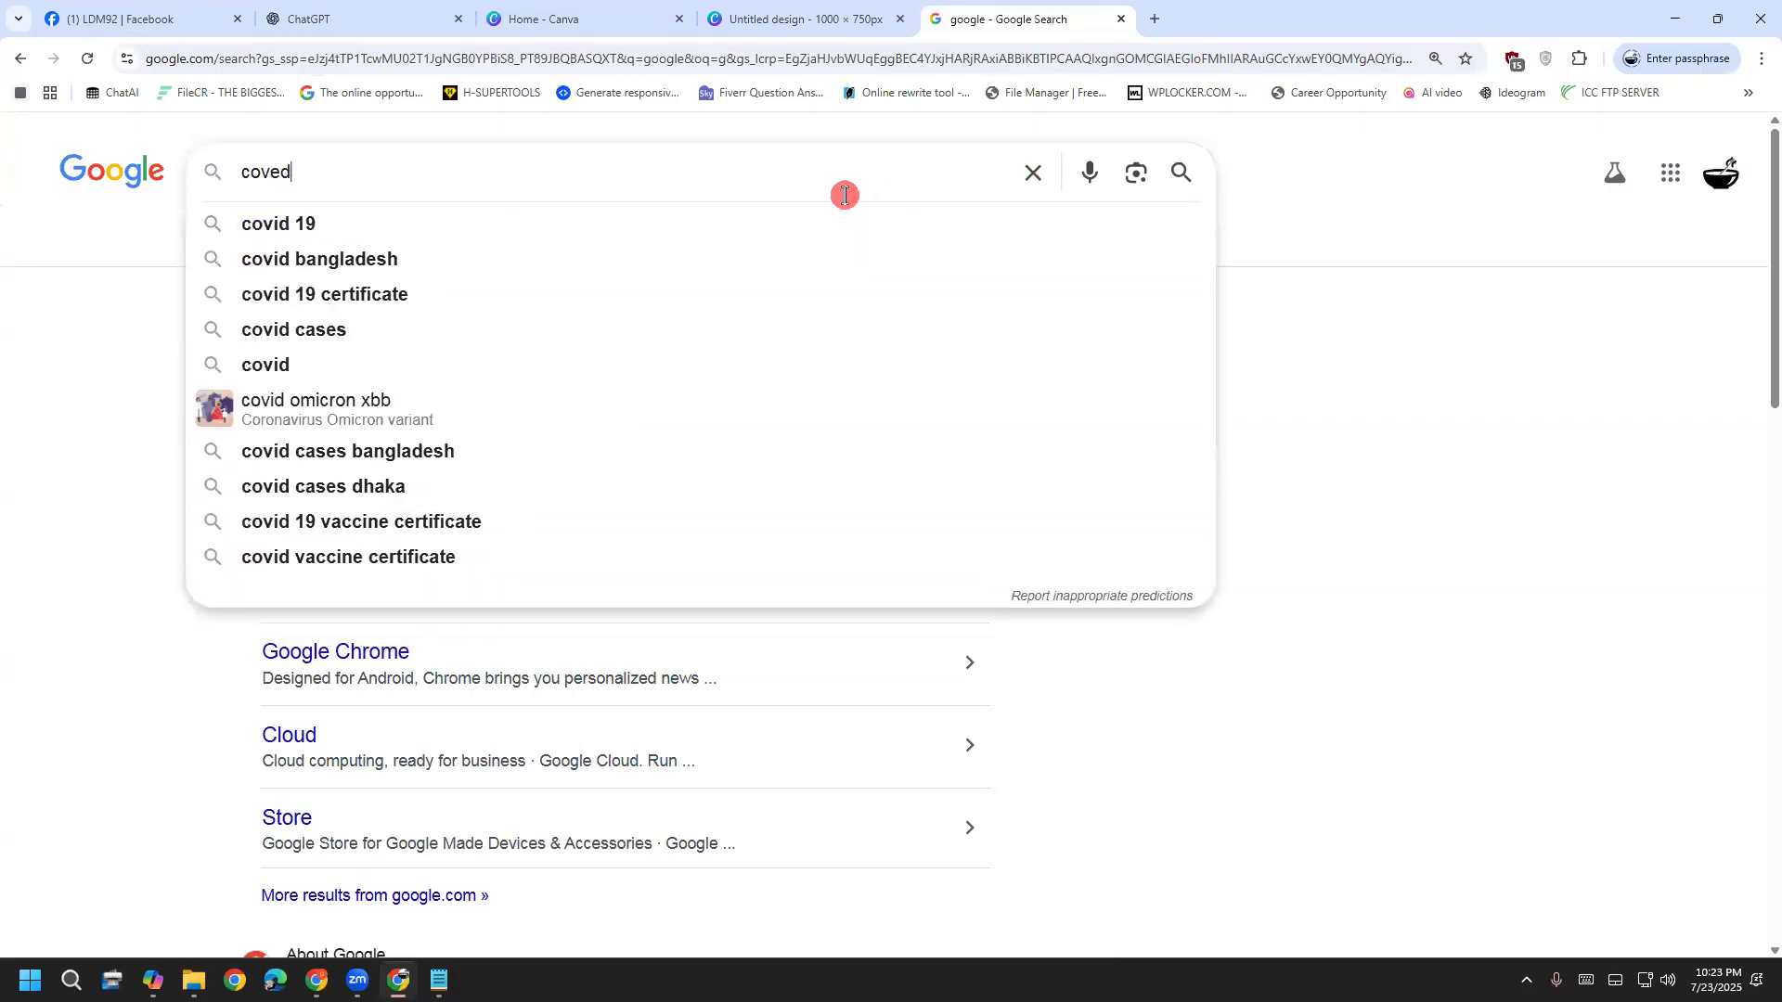
{"action": "type", "text": " letter"}
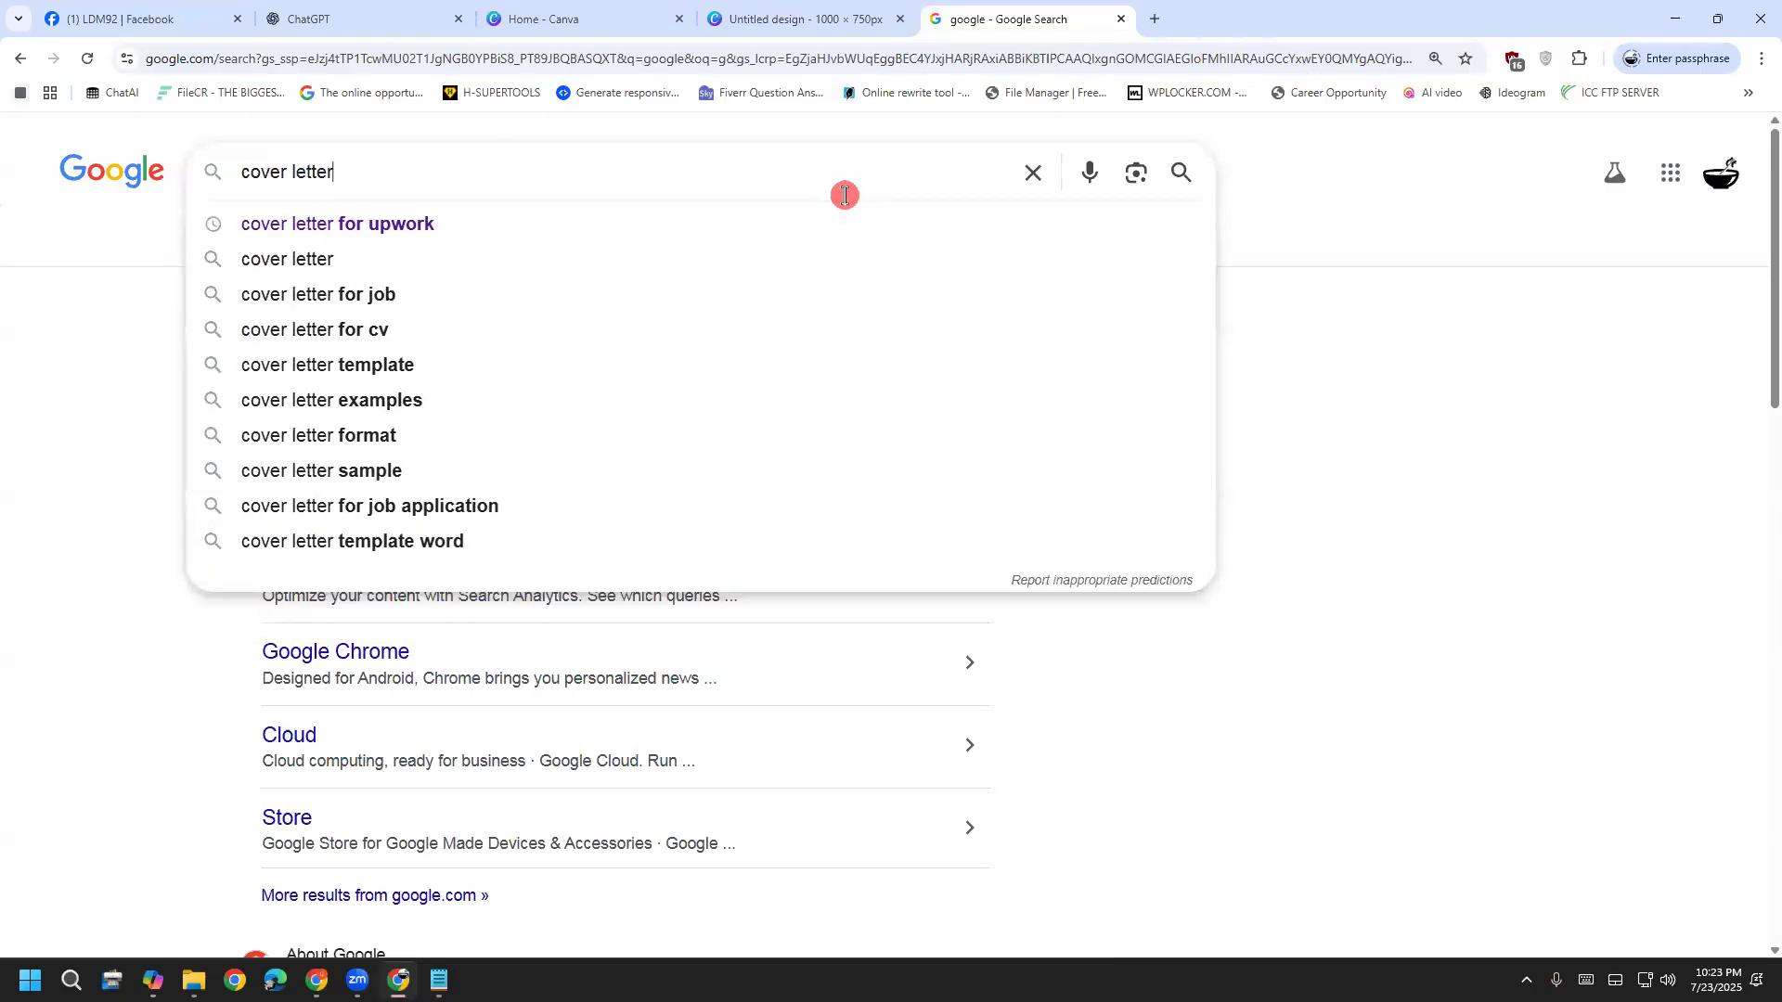
{"action": "key", "text": "Down"}
{"action": "key", "text": "Return"}
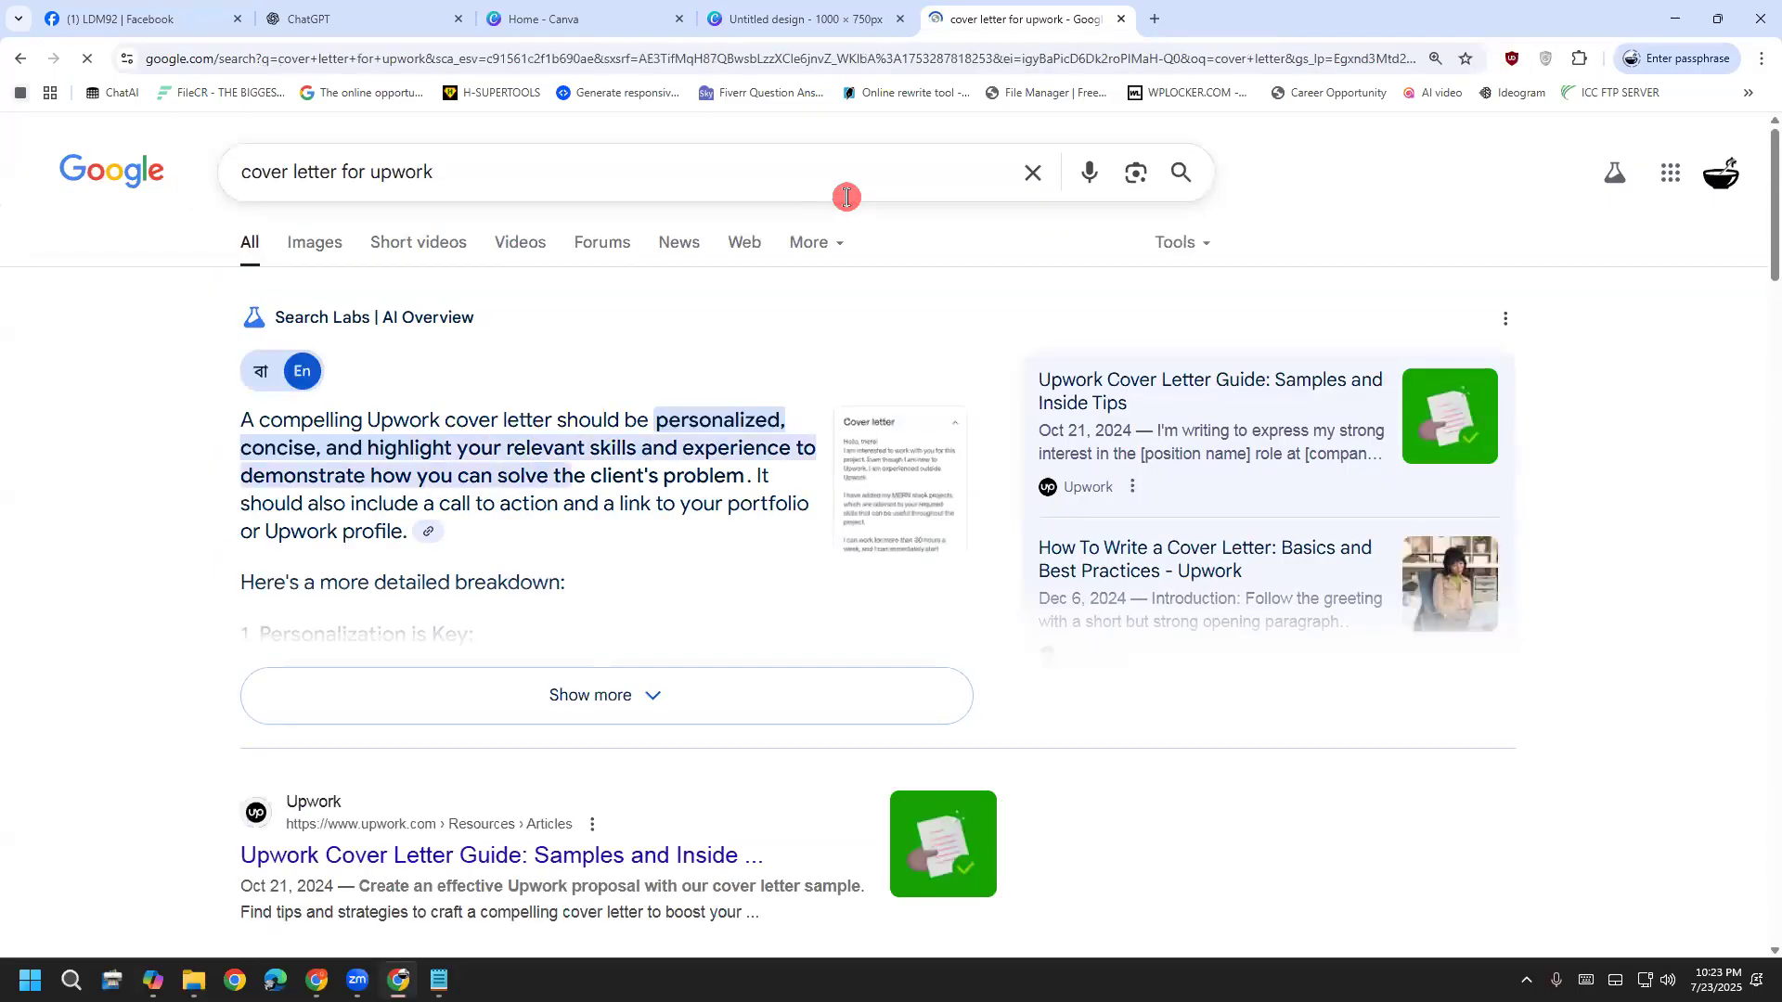
Show the image results and preview the Work Pajama, Reddit and Freelance.pizza cover letter samples
{"action": "left_click", "coordinate": [291, 249]}
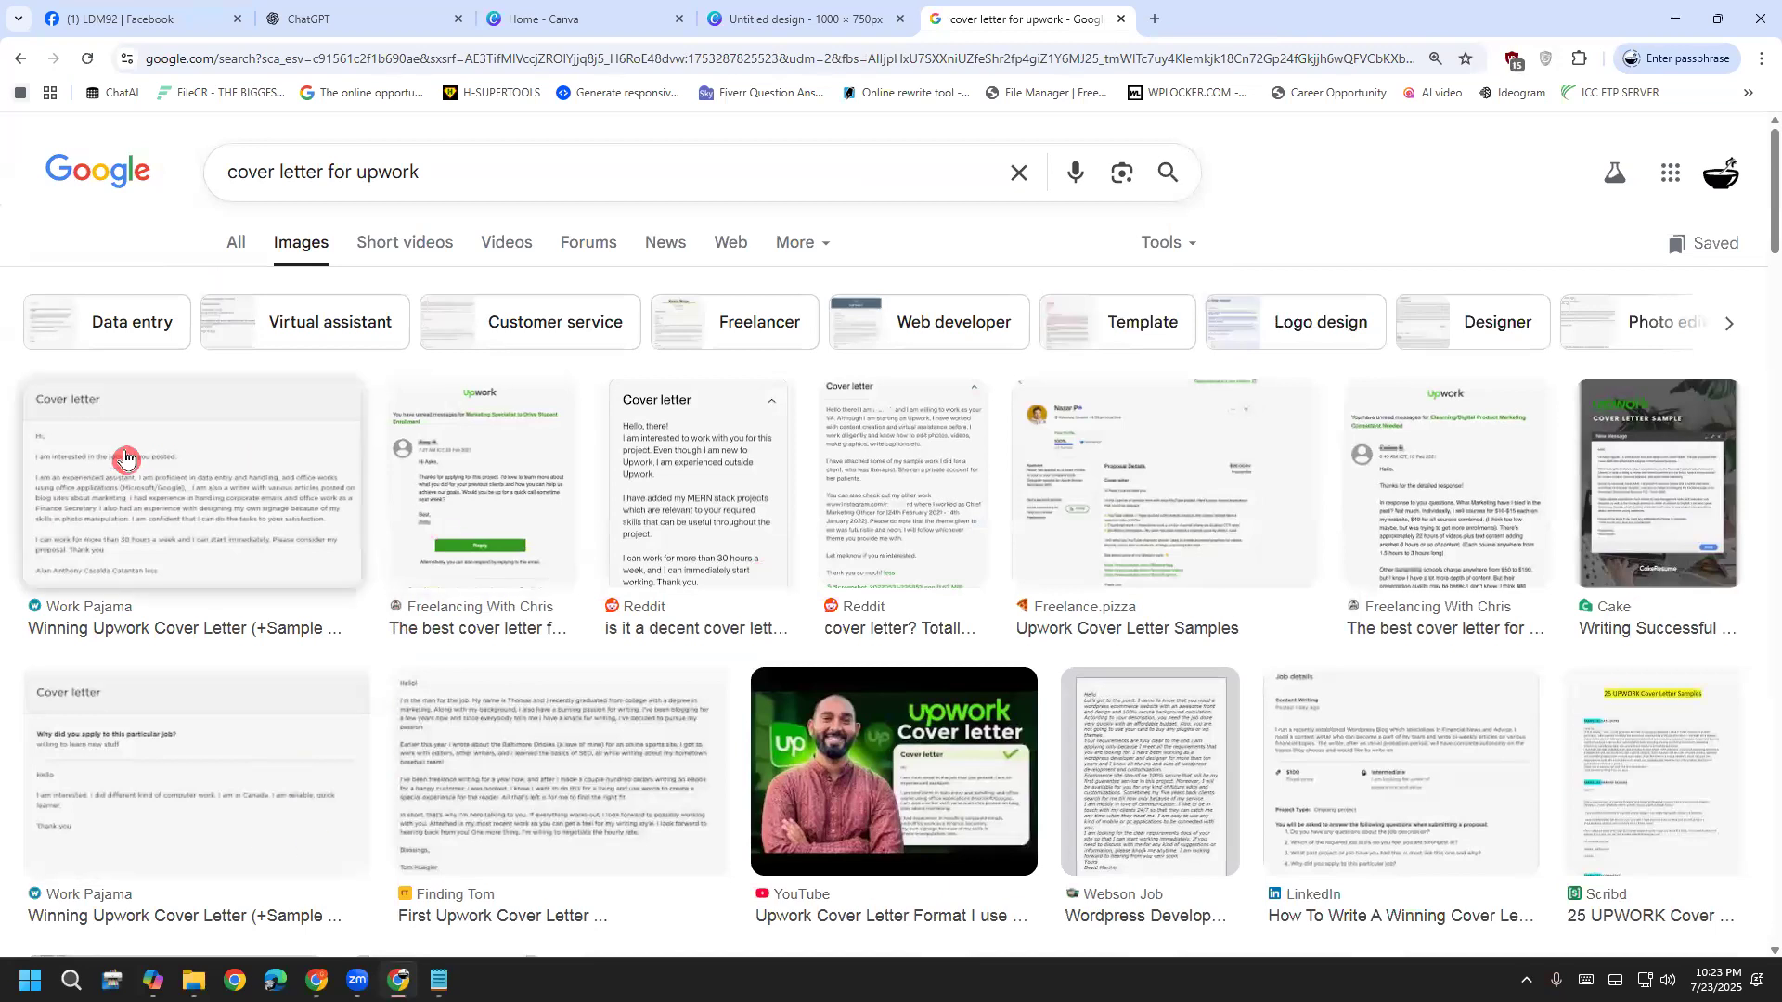
{"action": "left_click", "coordinate": [136, 479]}
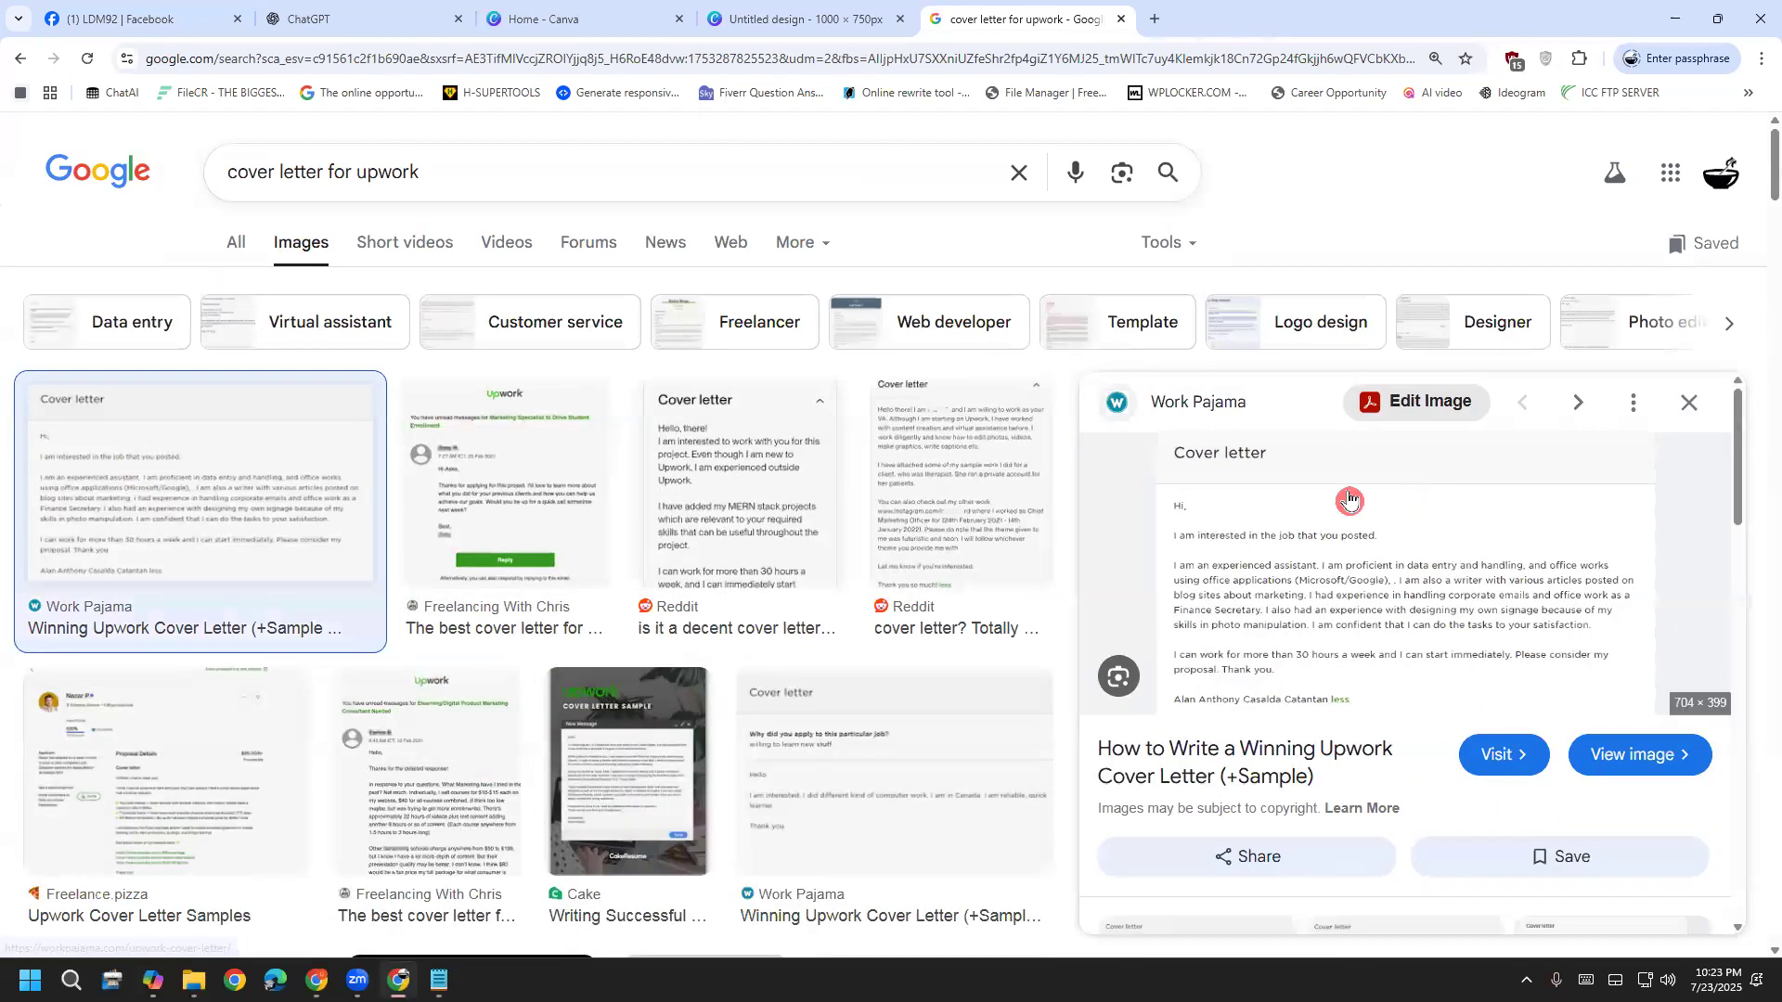
{"action": "left_click", "coordinate": [696, 458]}
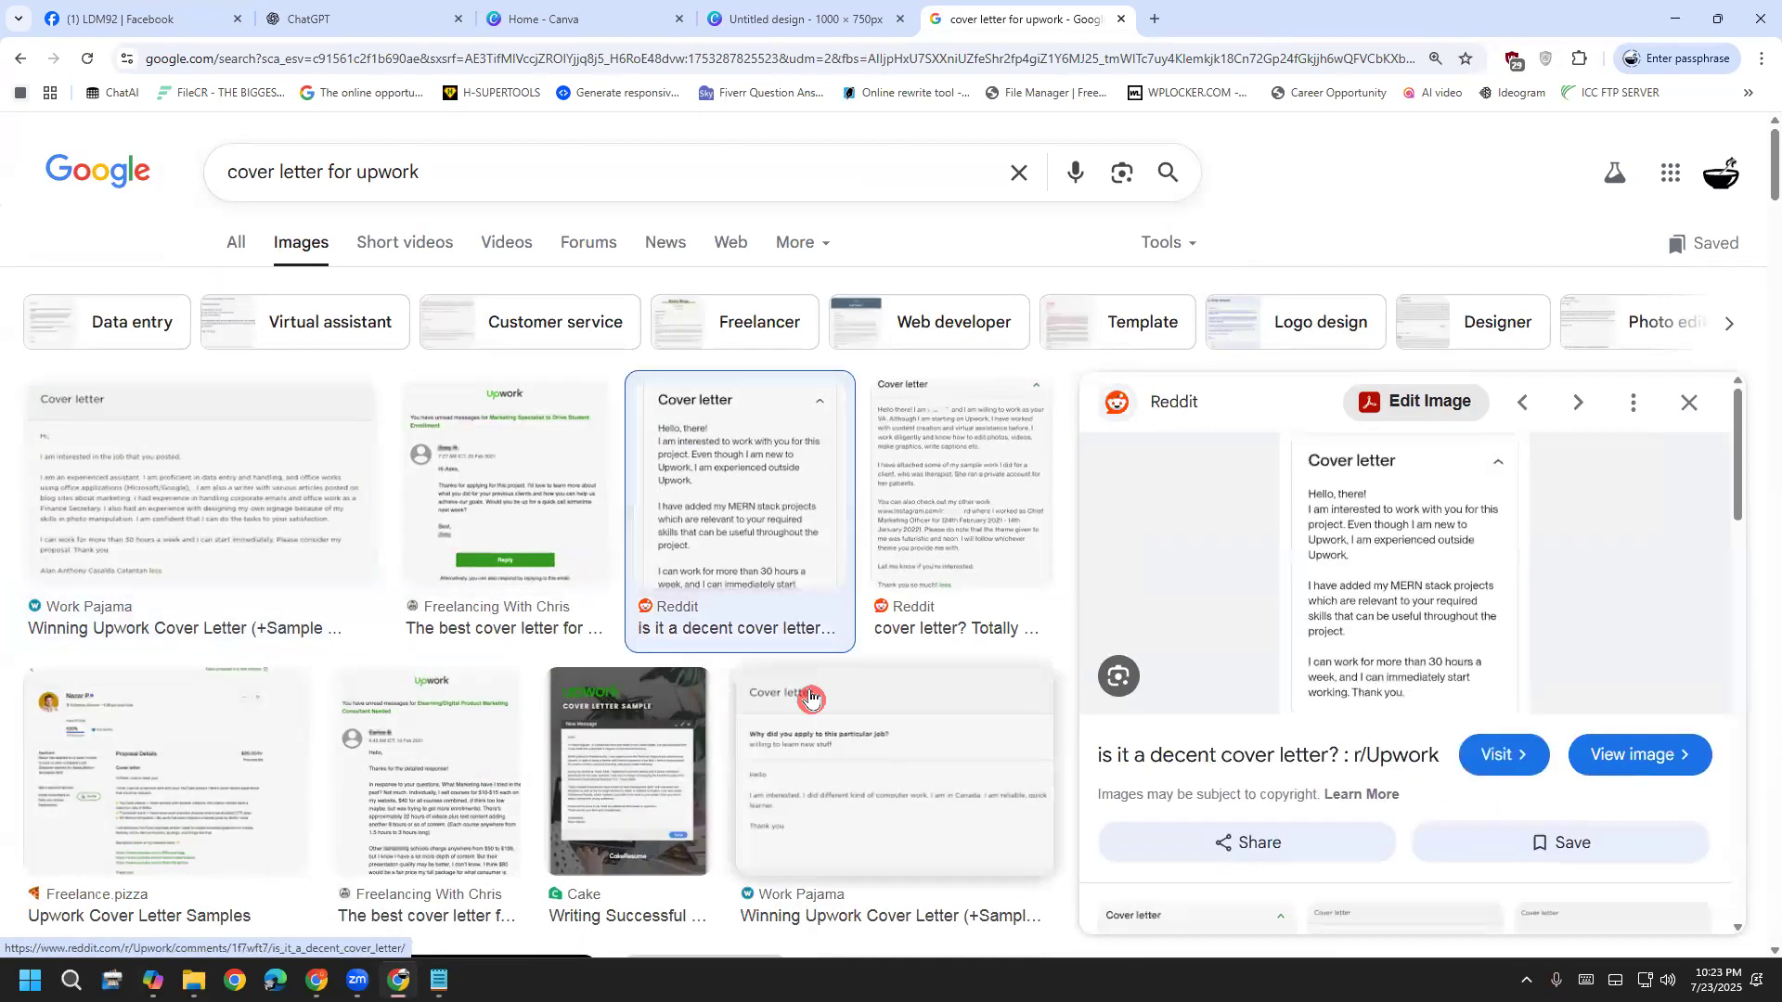
{"action": "left_click", "coordinate": [940, 507]}
{"action": "left_click", "coordinate": [199, 723]}
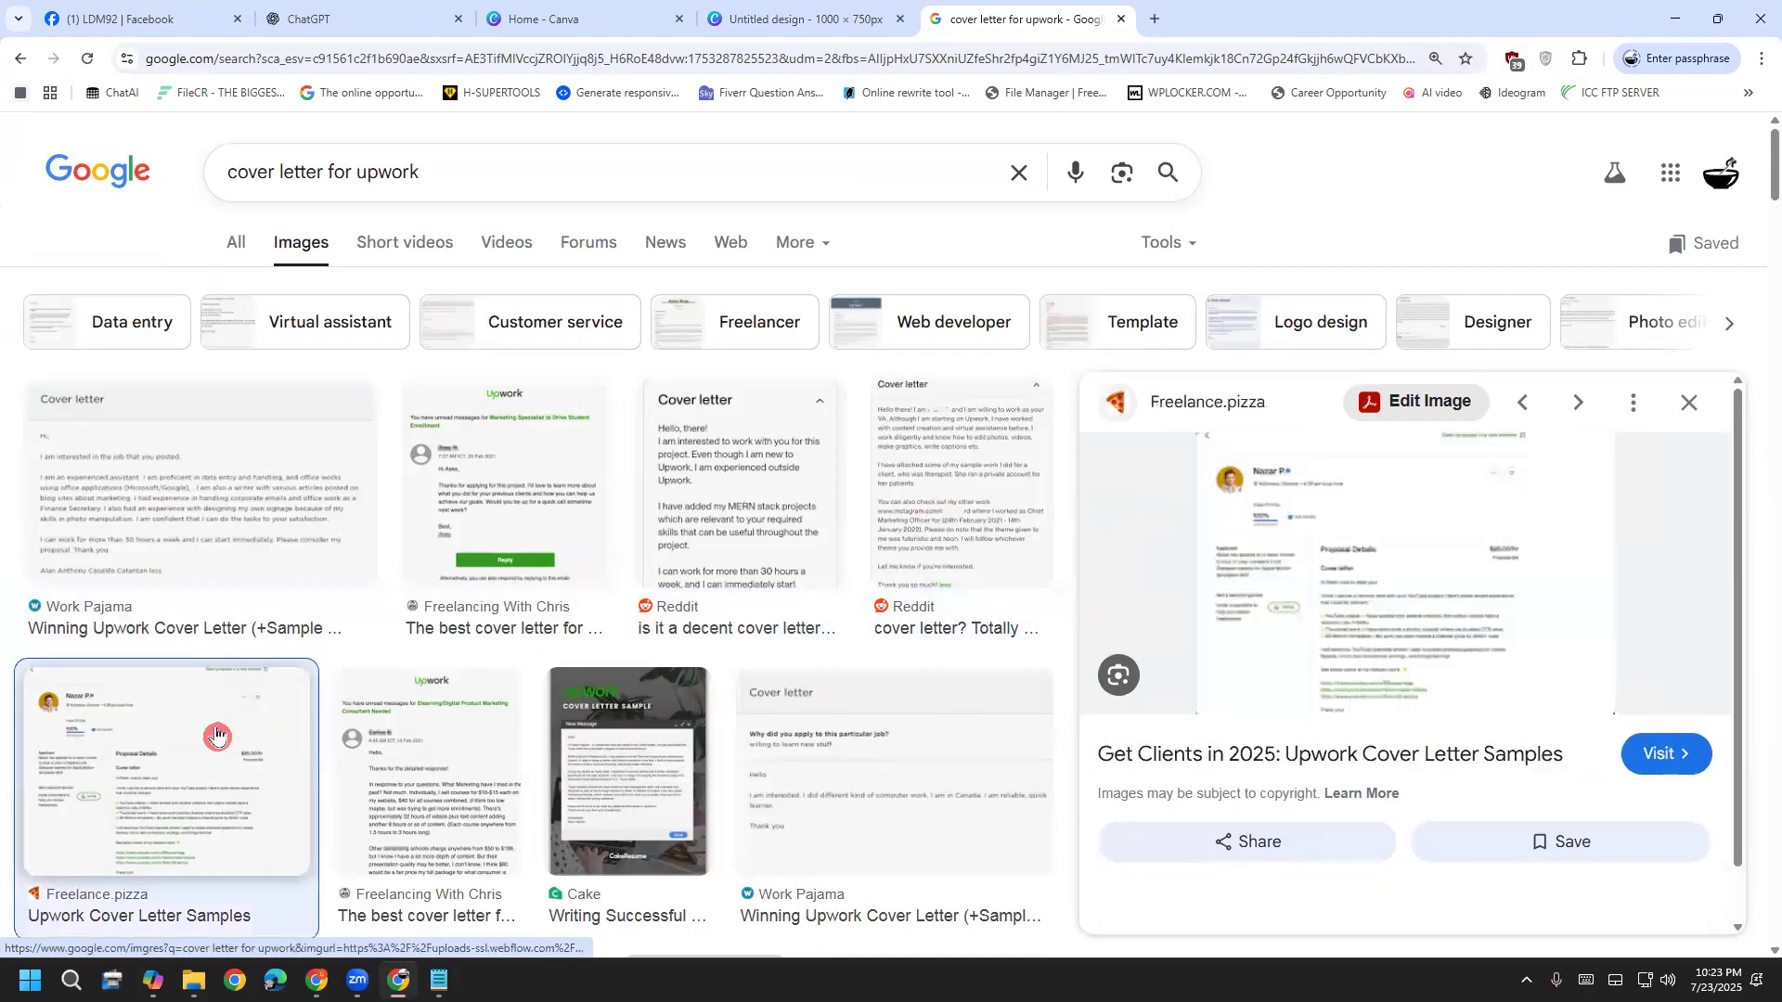
{"action": "left_click", "coordinate": [246, 481]}
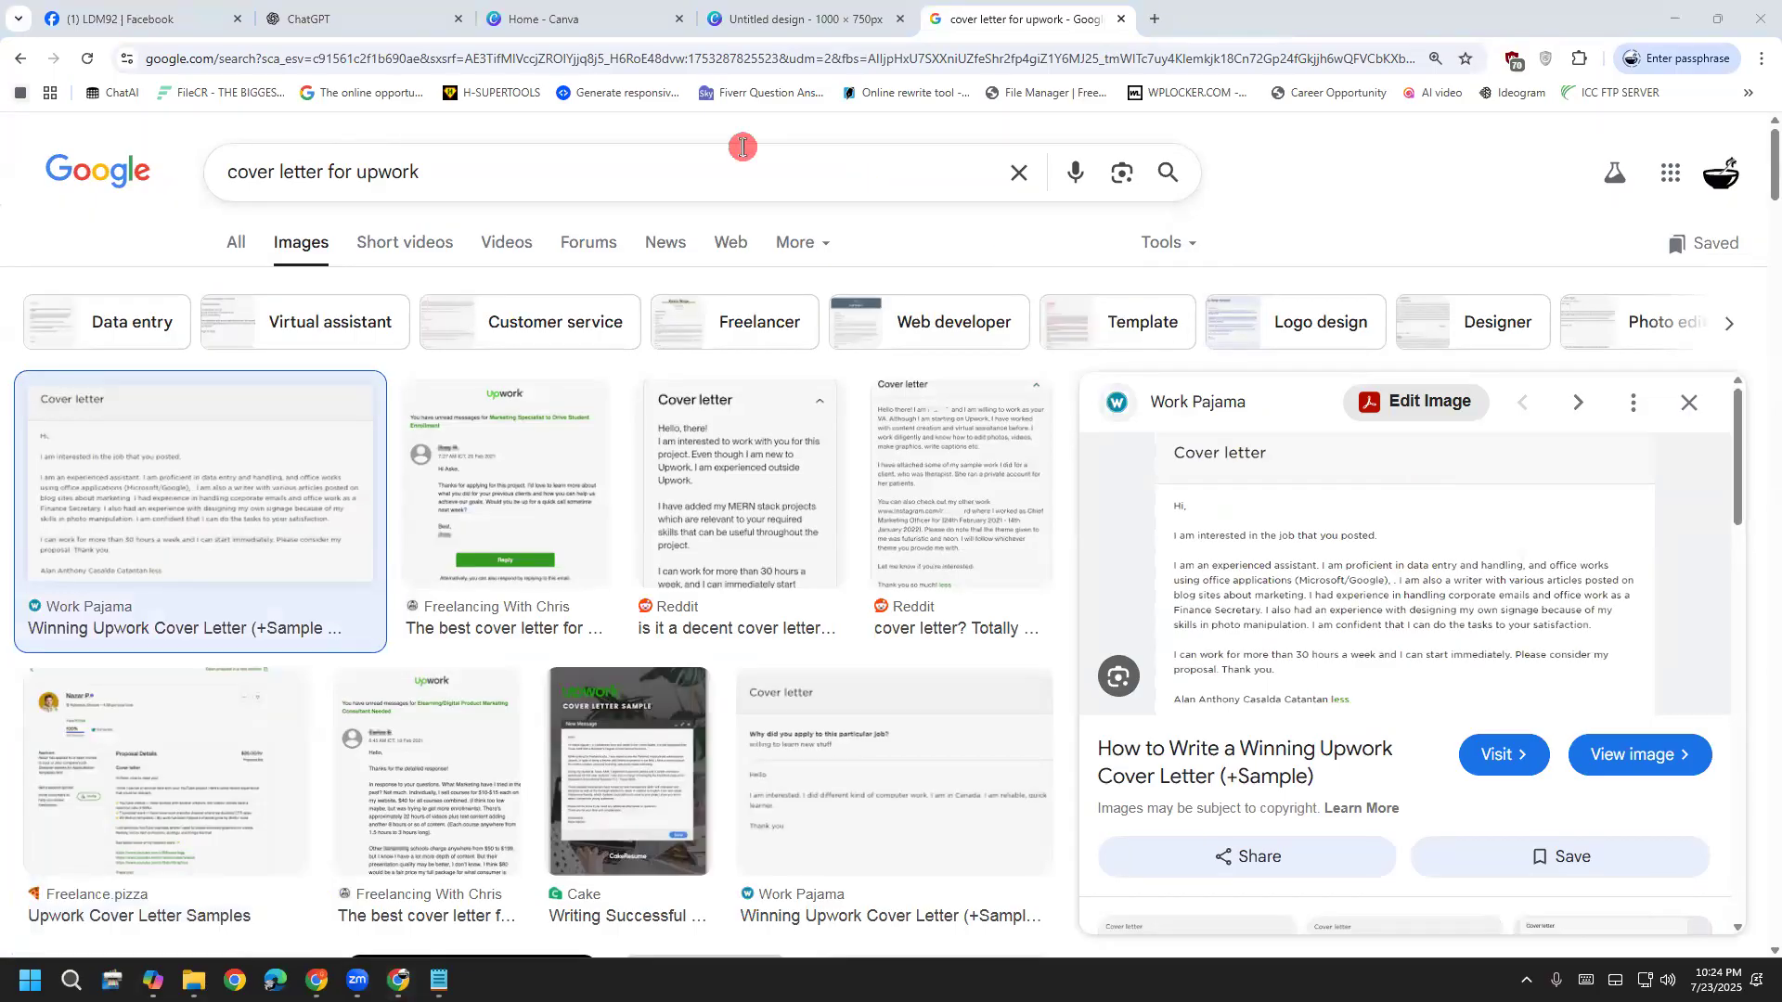
Handwrite notes including "+ Chatgpt" and "+ format" over the image results with the temporary pen, circle them, and clear the drawing
{"action": "mouse_move", "coordinate": [922, 198]}
{"action": "left_mouse_down"}
{"action": "mouse_move", "coordinate": [947, 268]}
{"action": "mouse_move", "coordinate": [1001, 326]}
{"action": "mouse_move", "coordinate": [1032, 215]}
{"action": "mouse_move", "coordinate": [1125, 102]}
{"action": "mouse_move", "coordinate": [1120, 220]}
{"action": "left_mouse_up"}
{"action": "left_click_drag", "start_coordinate": [1007, 163], "coordinate": [1177, 111]}
{"action": "mouse_move", "coordinate": [1025, 397]}
{"action": "left_mouse_down"}
{"action": "mouse_move", "coordinate": [1061, 363]}
{"action": "mouse_move", "coordinate": [1140, 371]}
{"action": "mouse_move", "coordinate": [1198, 313]}
{"action": "mouse_move", "coordinate": [1220, 372]}
{"action": "mouse_move", "coordinate": [1248, 246]}
{"action": "mouse_move", "coordinate": [1279, 306]}
{"action": "left_mouse_up"}
{"action": "left_click_drag", "start_coordinate": [1268, 195], "coordinate": [1328, 269]}
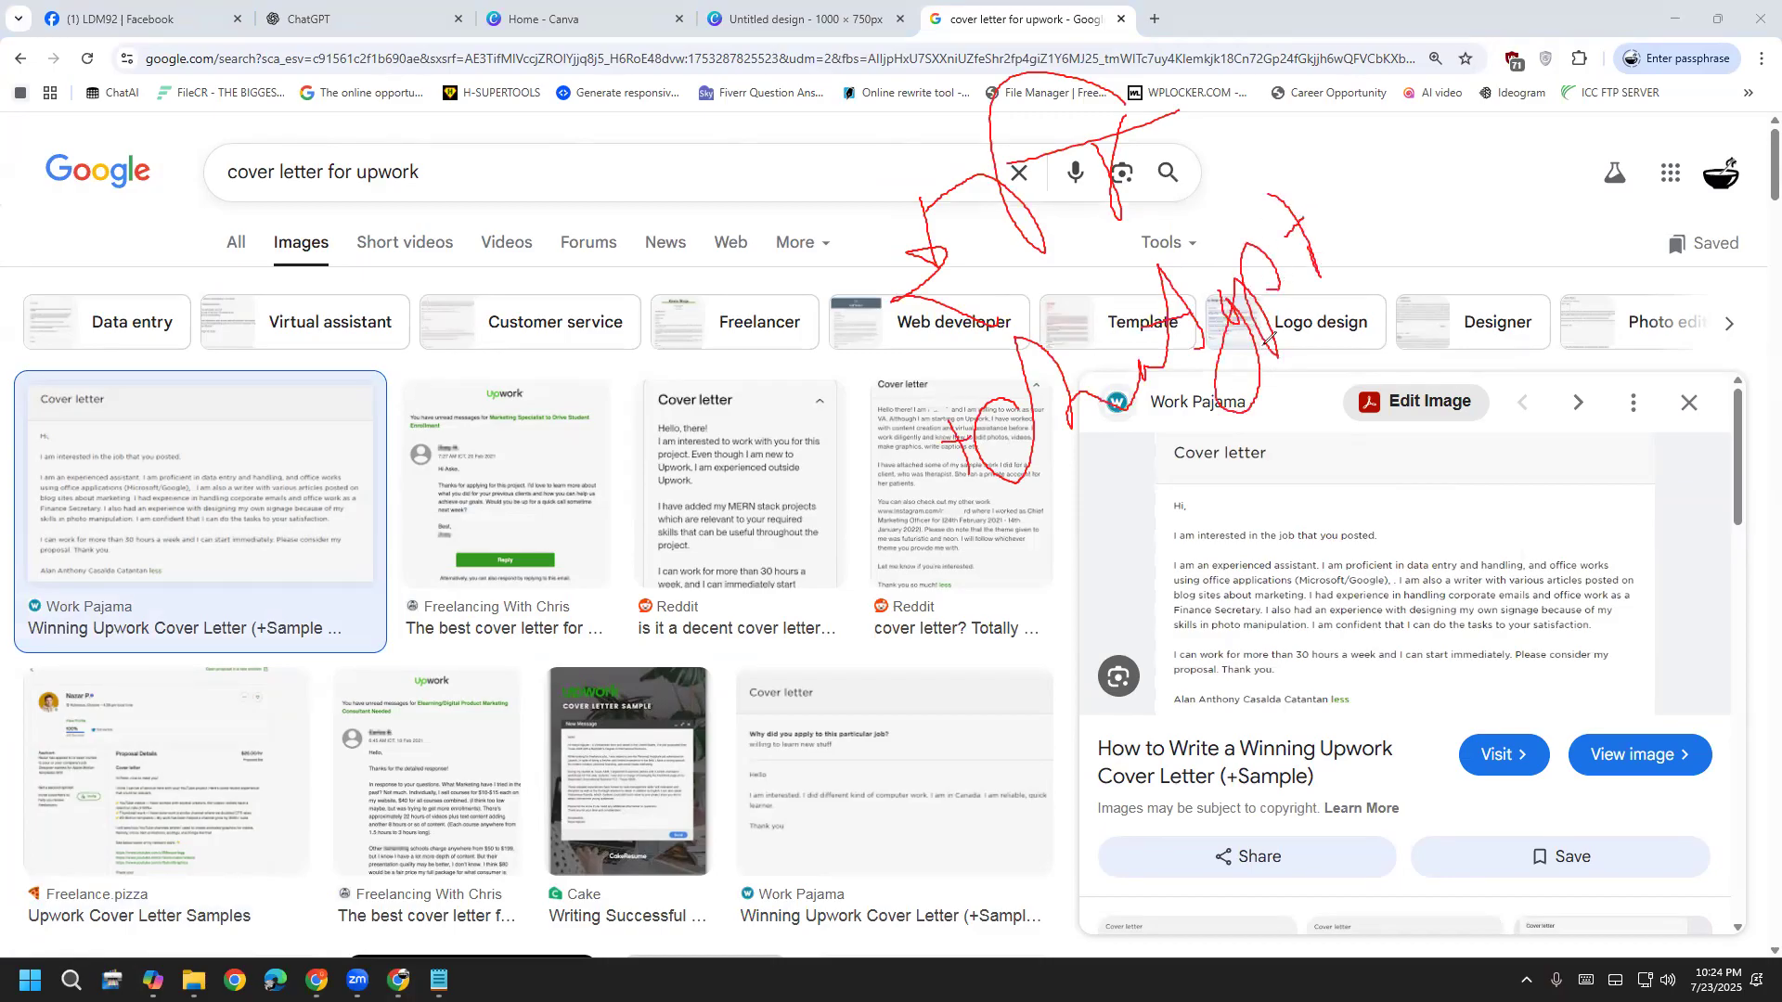
{"action": "mouse_move", "coordinate": [1062, 617]}
{"action": "left_mouse_down"}
{"action": "mouse_move", "coordinate": [1077, 490]}
{"action": "mouse_move", "coordinate": [1133, 460]}
{"action": "left_mouse_up"}
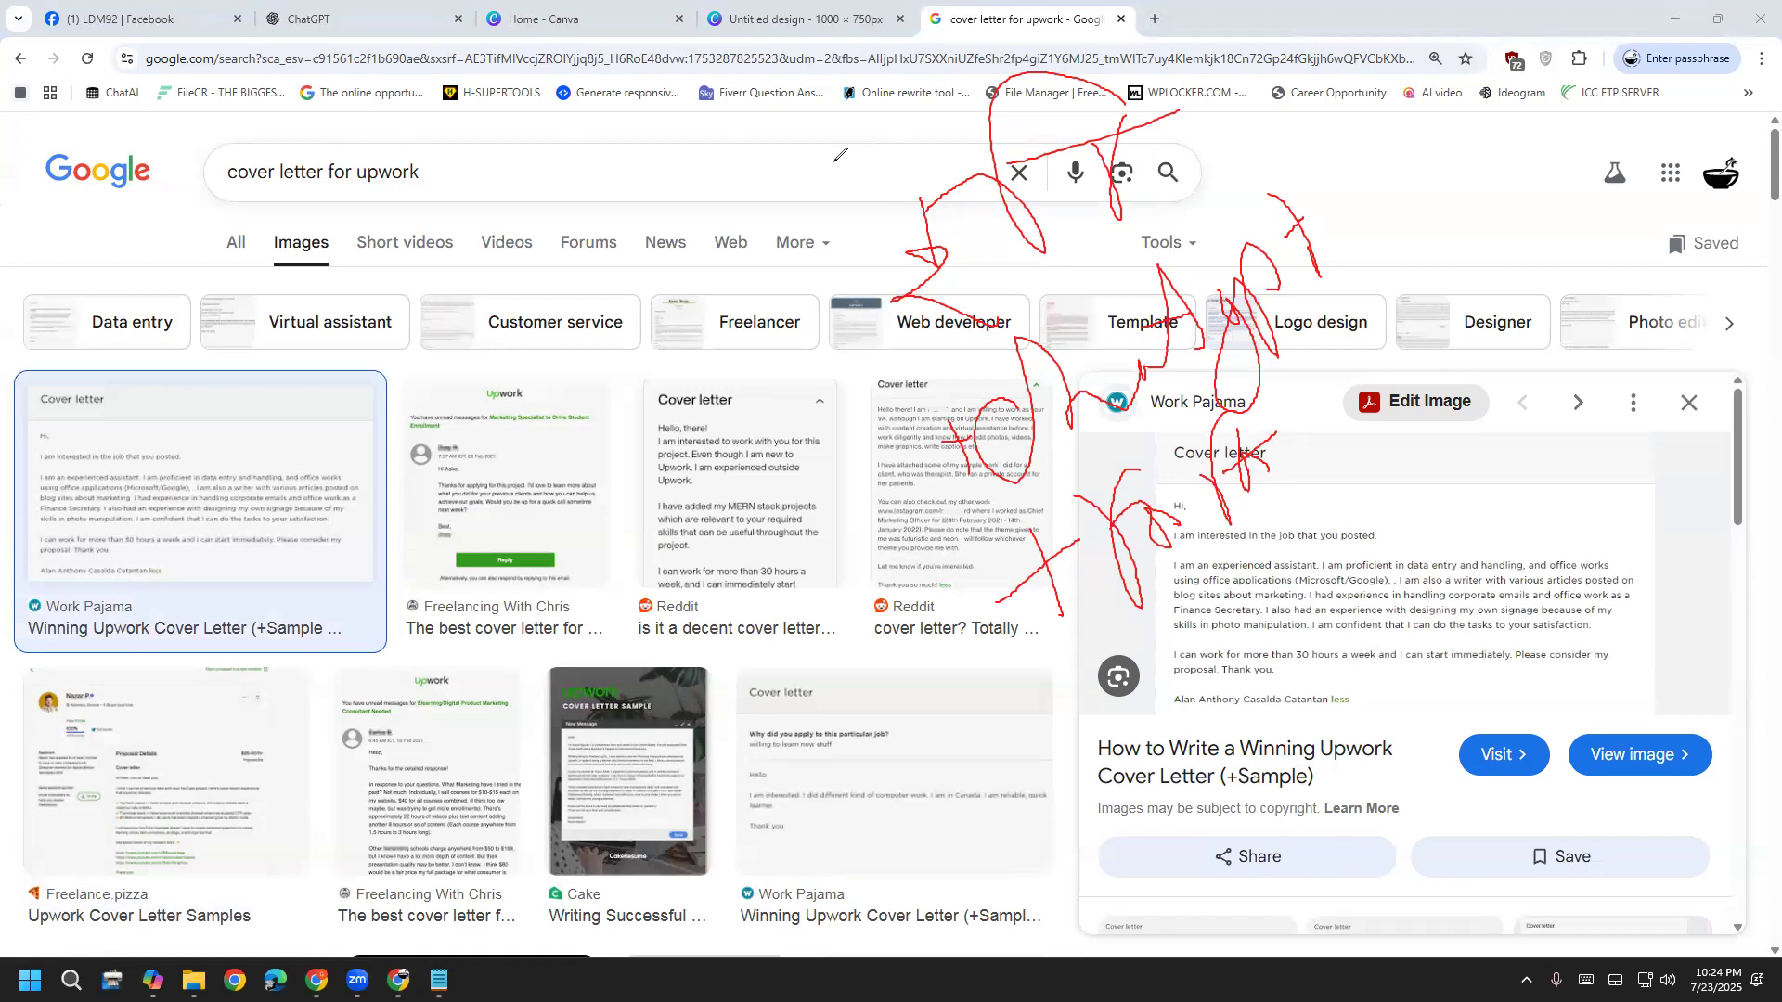
{"action": "mouse_move", "coordinate": [1079, 707]}
{"action": "left_mouse_down"}
{"action": "mouse_move", "coordinate": [1318, 584]}
{"action": "mouse_move", "coordinate": [1172, 17]}
{"action": "mouse_move", "coordinate": [763, 478]}
{"action": "mouse_move", "coordinate": [1097, 722]}
{"action": "left_mouse_up"}
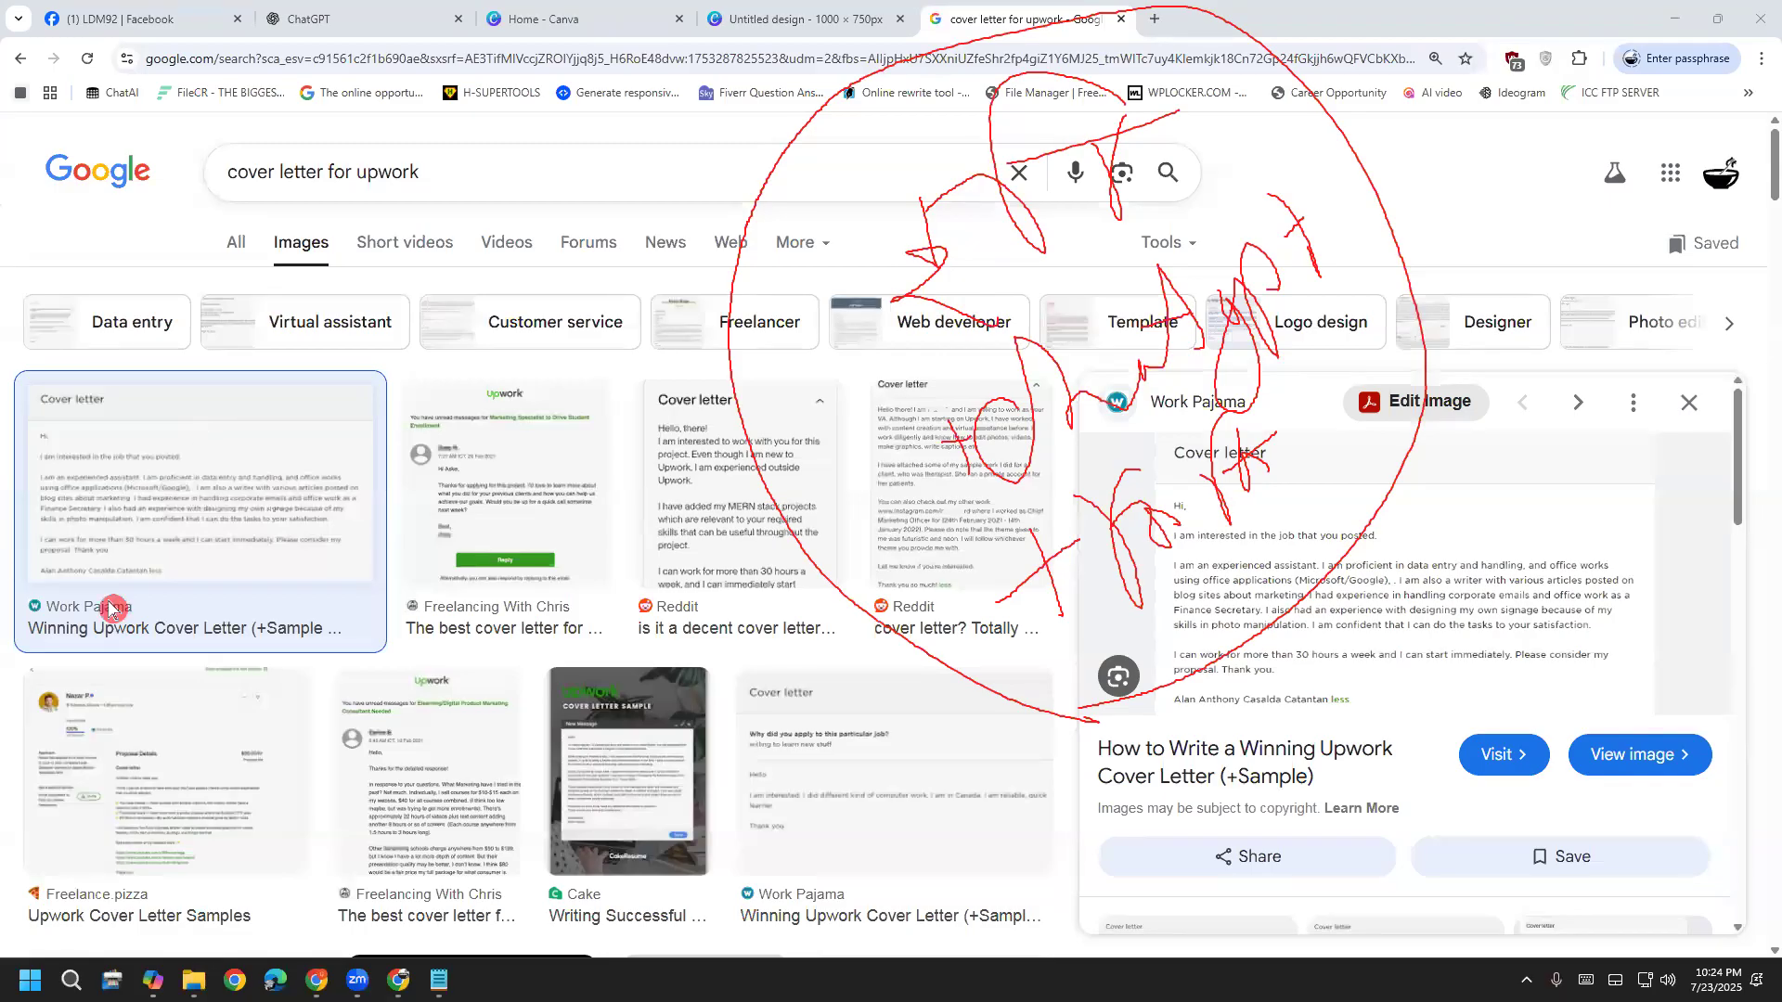
{"action": "key", "text": "Escape"}
Preview the second-row Freelancing With Chris cover letter sample, and return to the Upwork proposal window
{"action": "scroll", "coordinate": [405, 727], "scroll_direction": "down", "scroll_amount": 1}
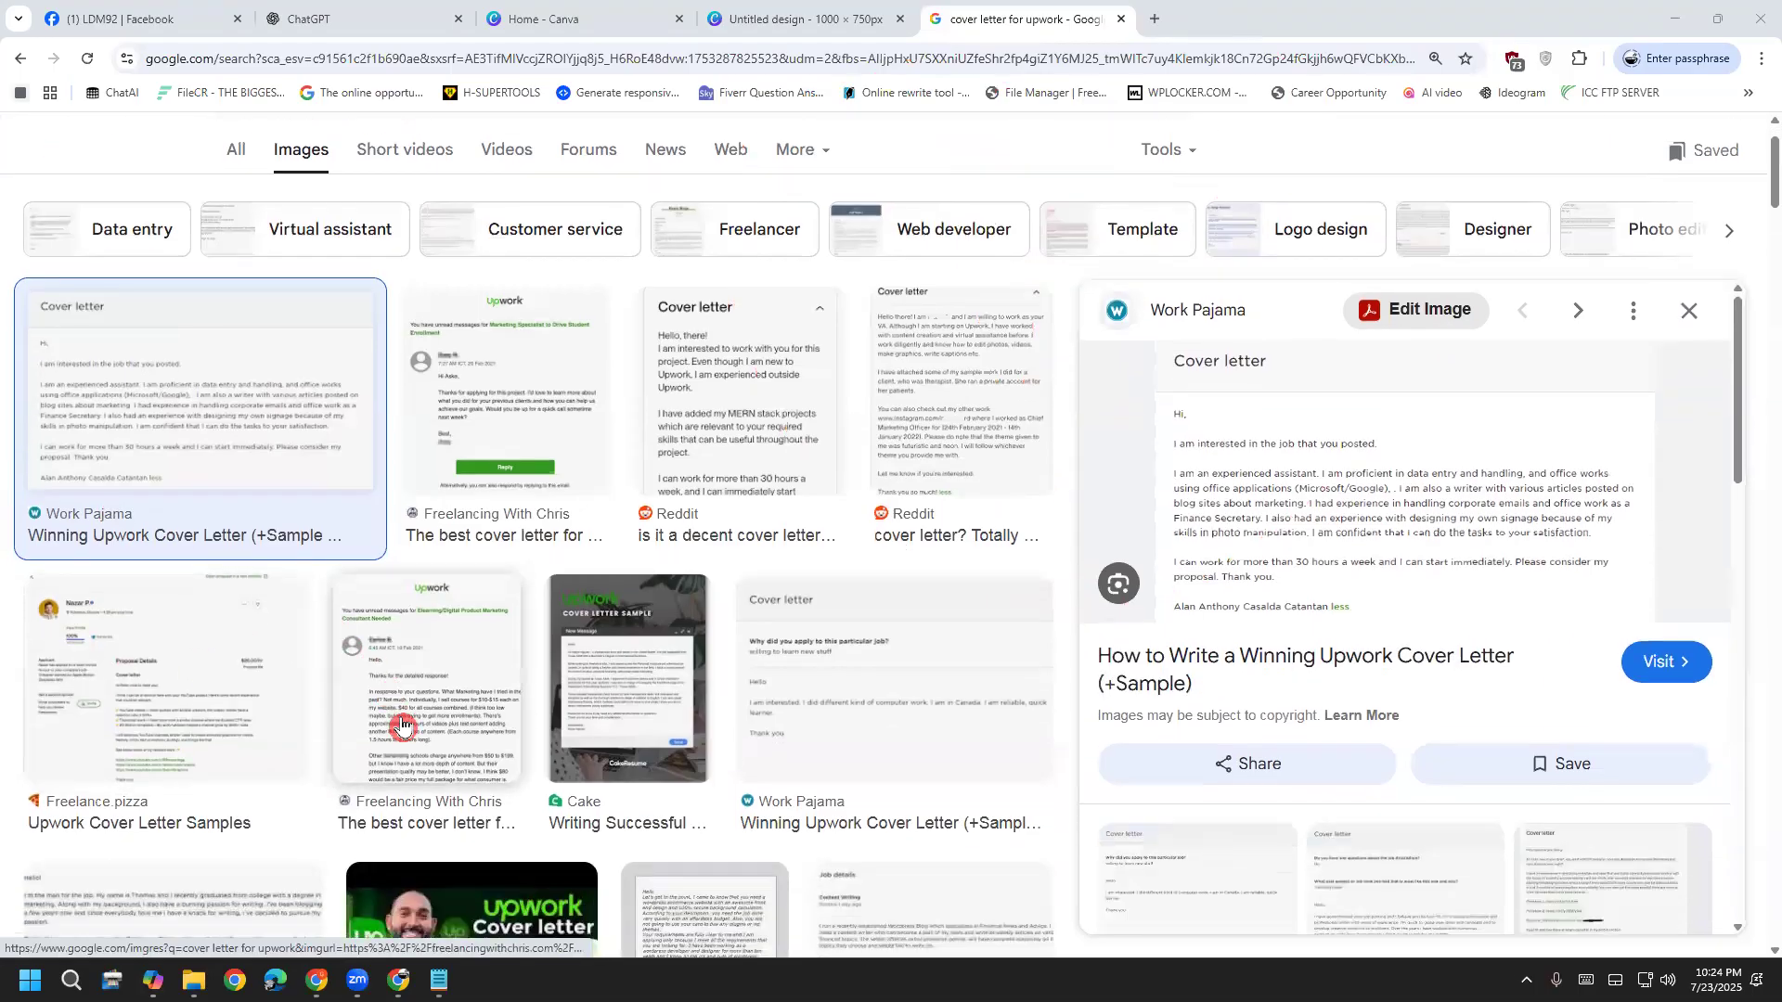
{"action": "left_click", "coordinate": [405, 727]}
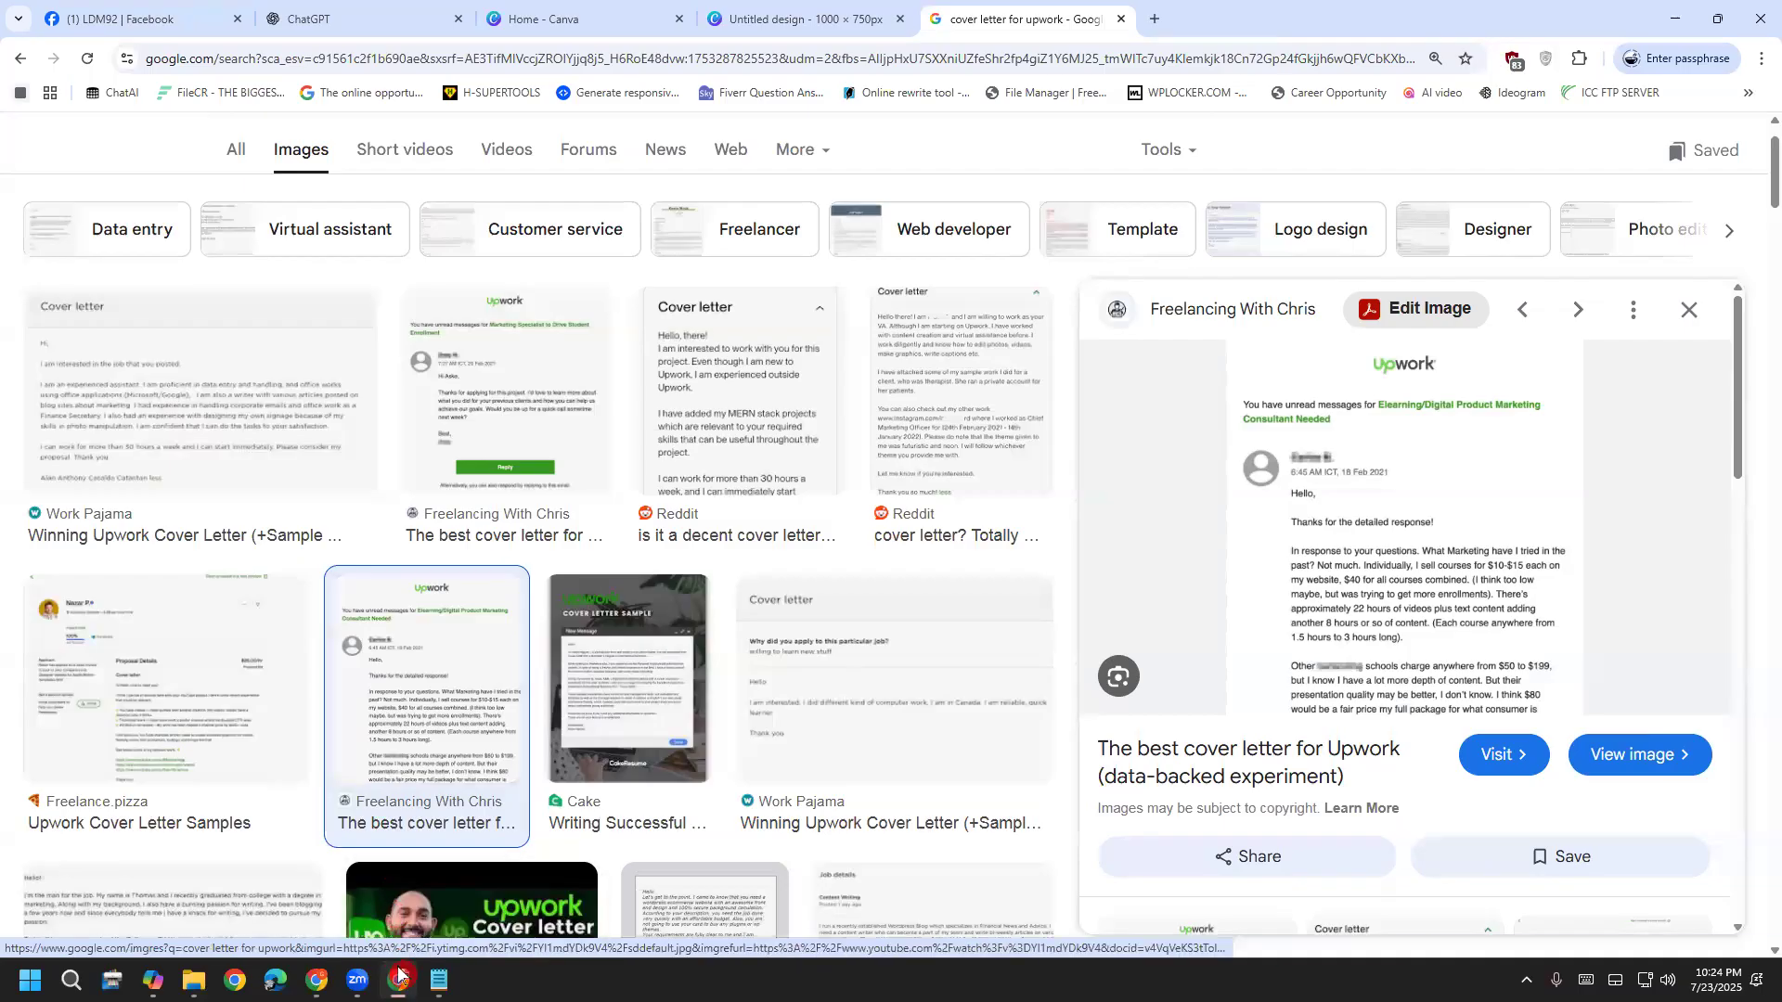
{"action": "mouse_move", "coordinate": [317, 980]}
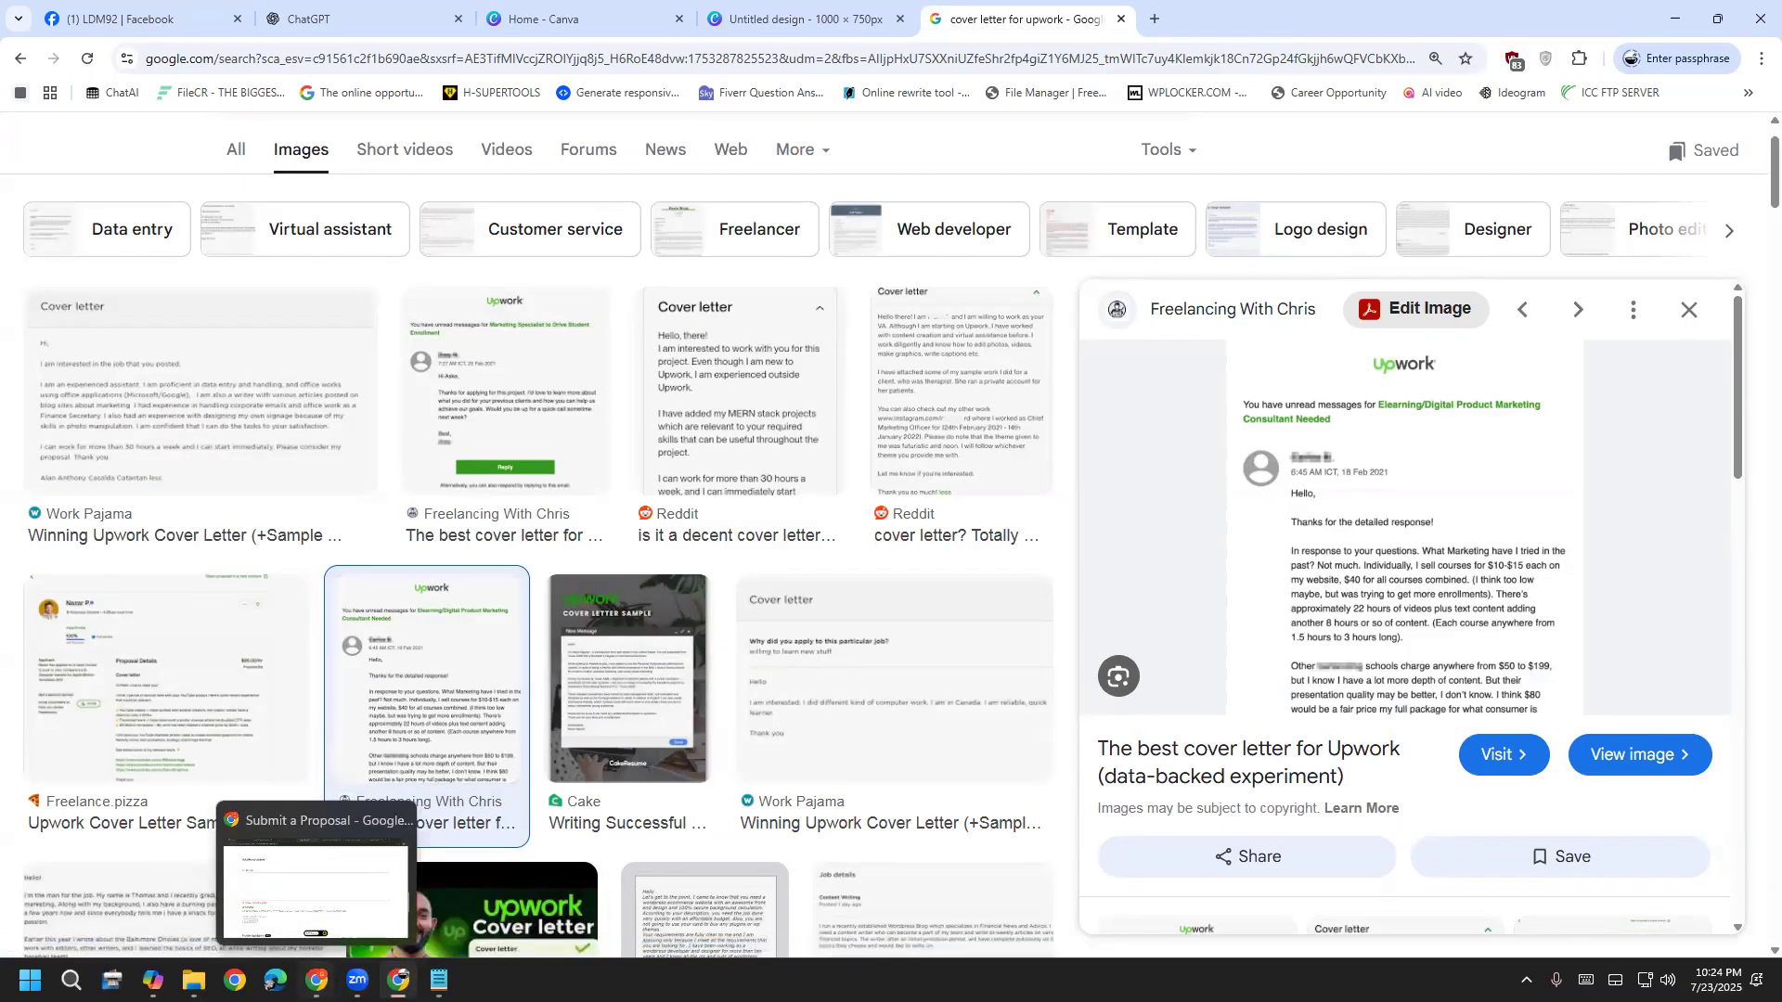
{"action": "left_click", "coordinate": [306, 918]}
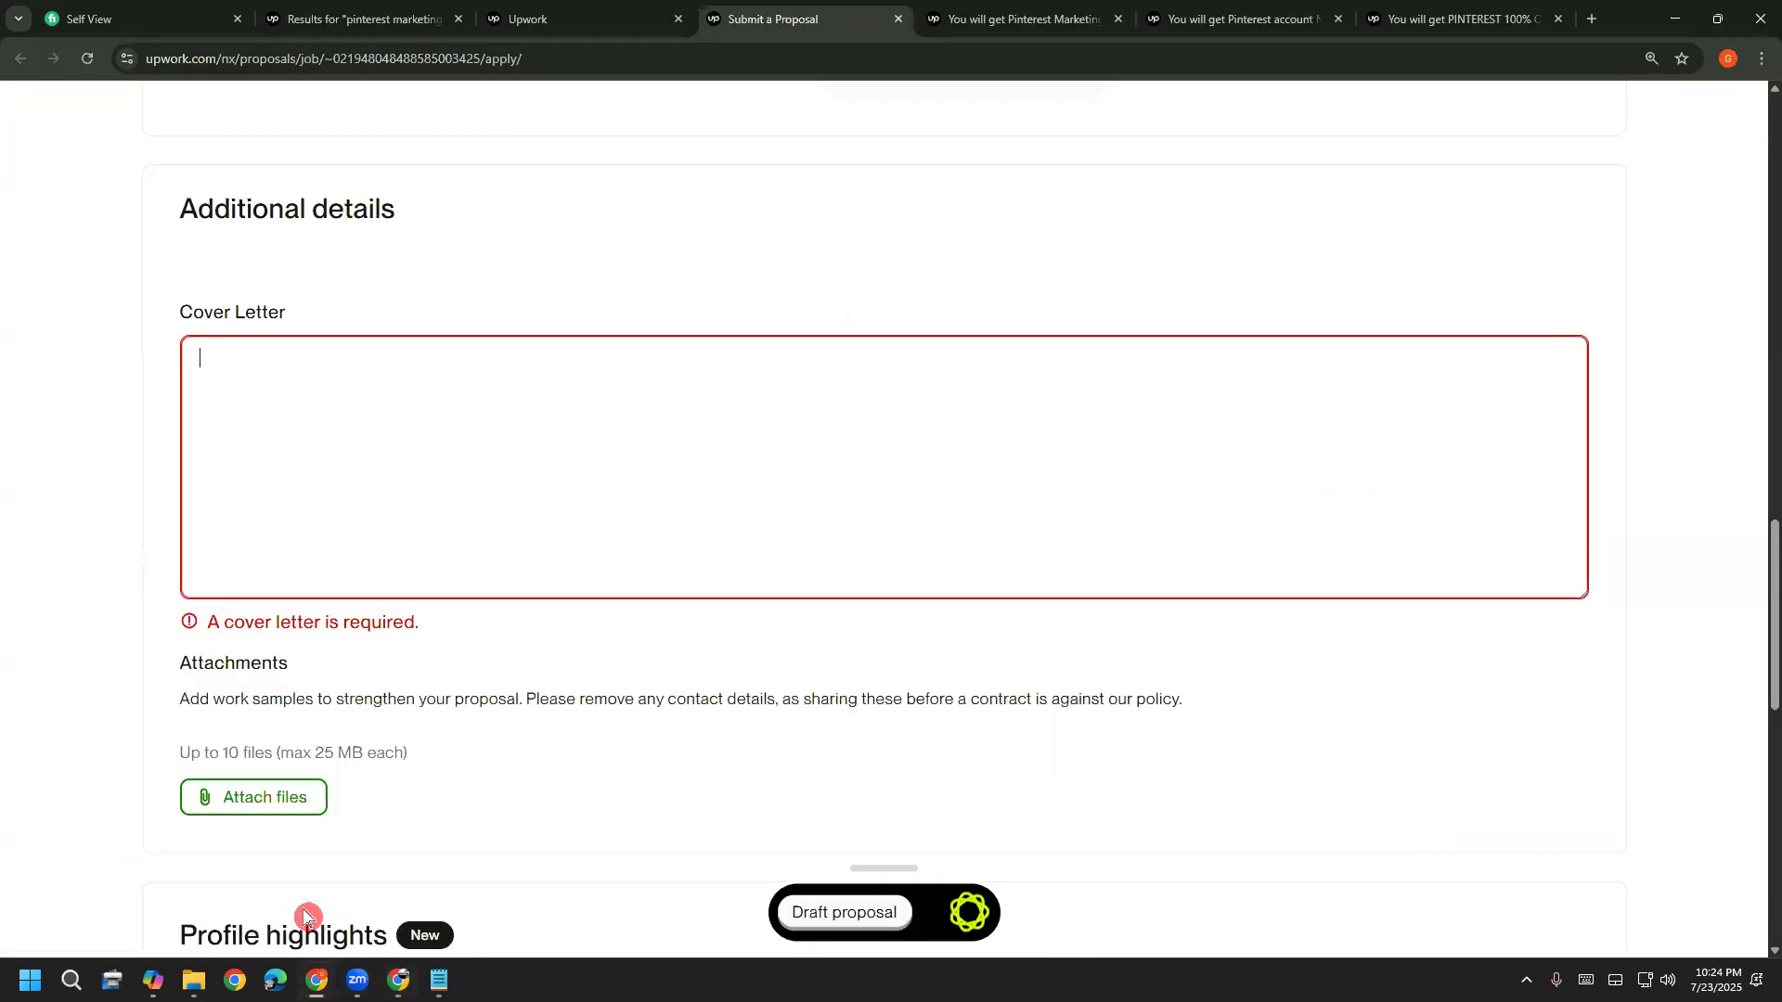
Enter the note "Formate + chatgpt + your own" in the proposal's Cover Letter field, and delete it again
{"action": "left_click", "coordinate": [307, 439]}
{"action": "type", "text": "F"}
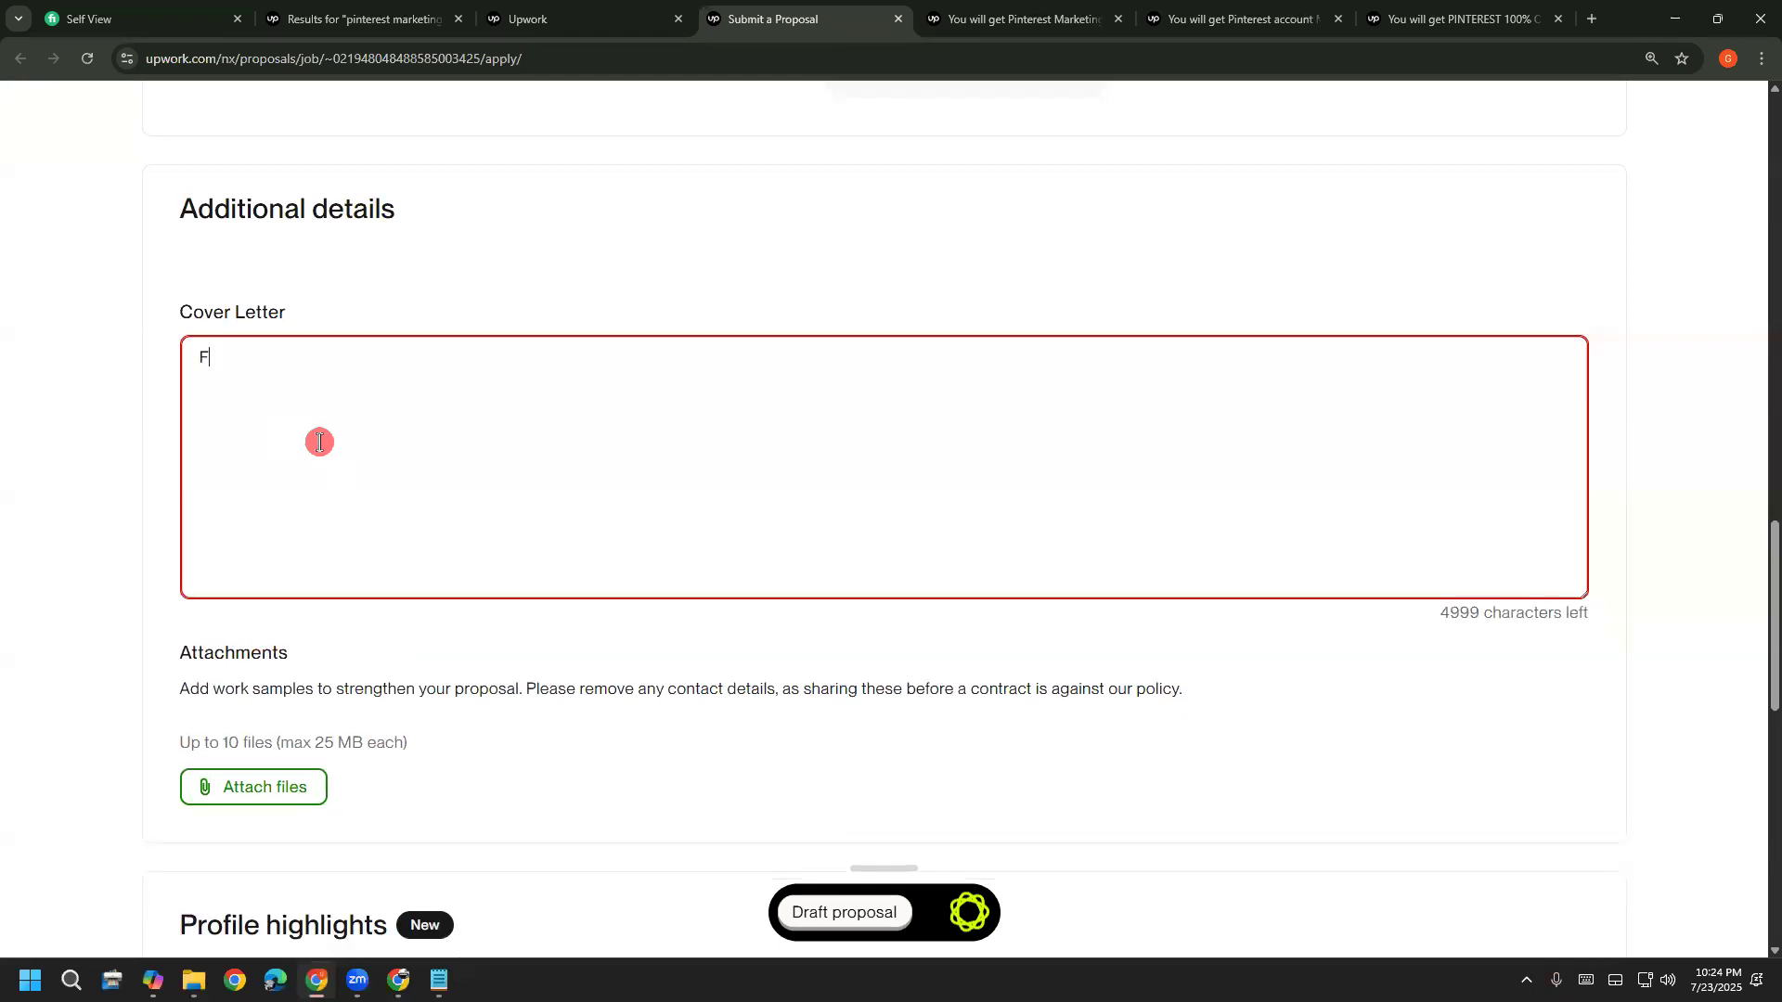
{"action": "type", "text": "ormate + chat"}
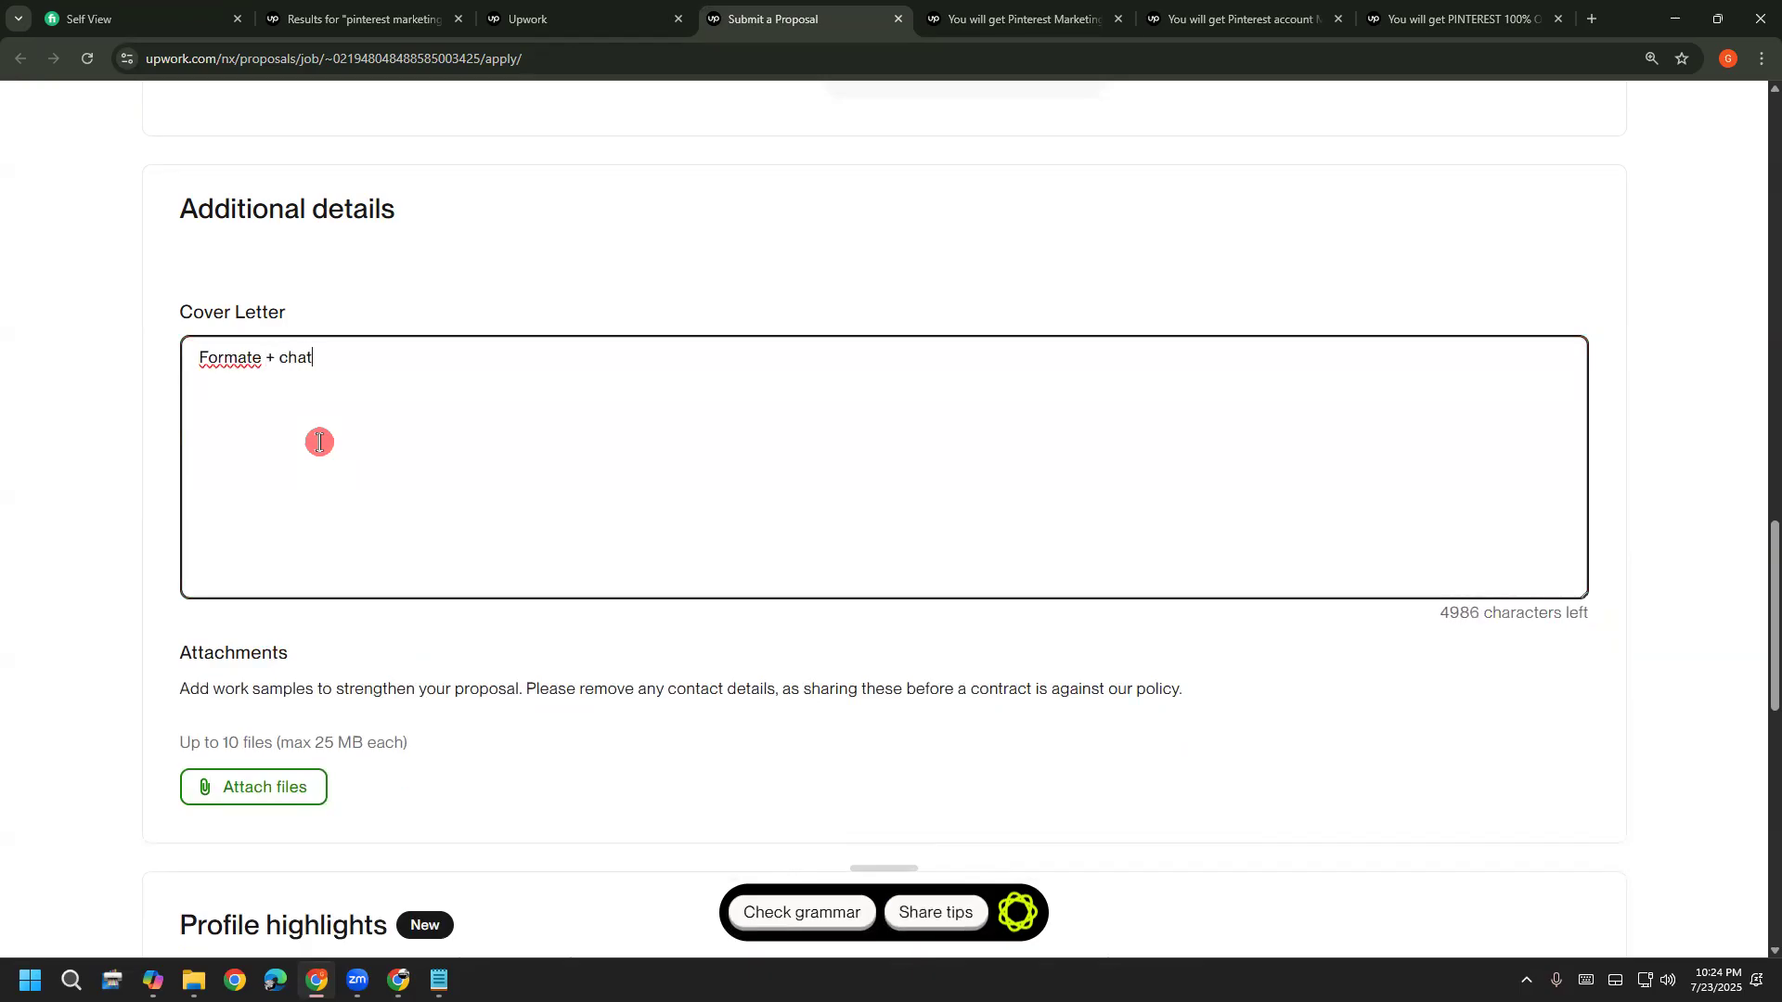
{"action": "type", "text": "gpt + your own"}
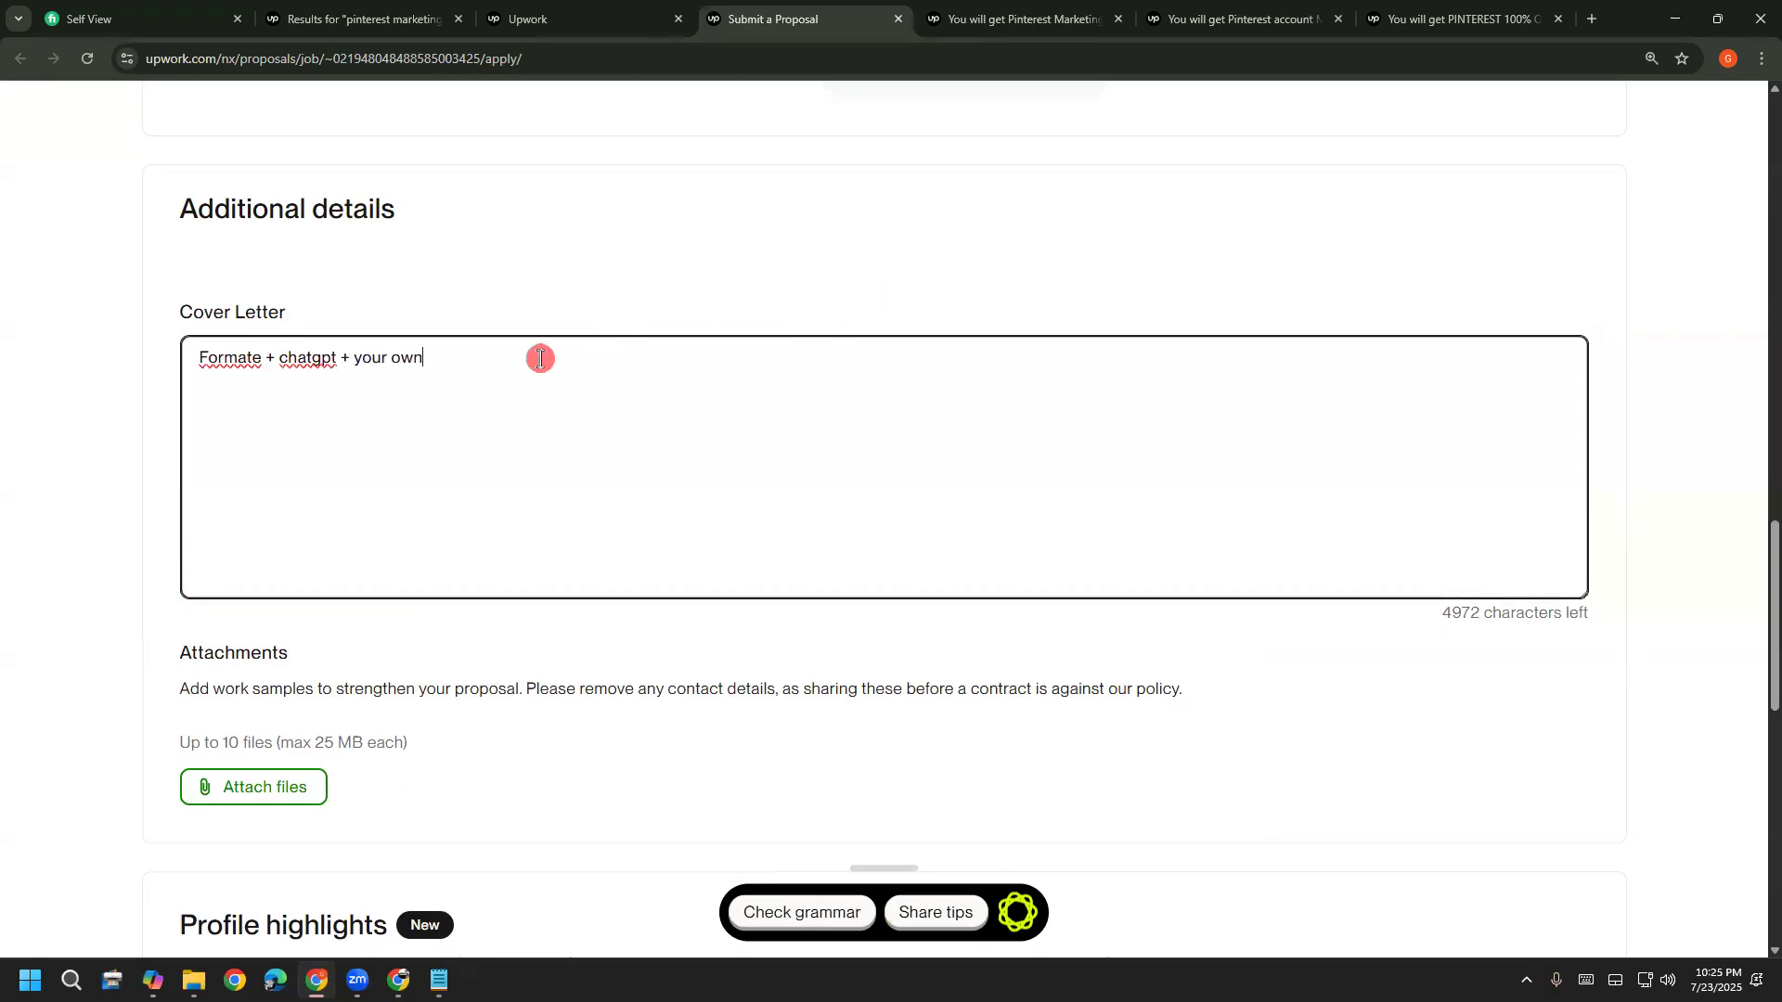
{"action": "left_click_drag", "start_coordinate": [538, 358], "coordinate": [12, 392]}
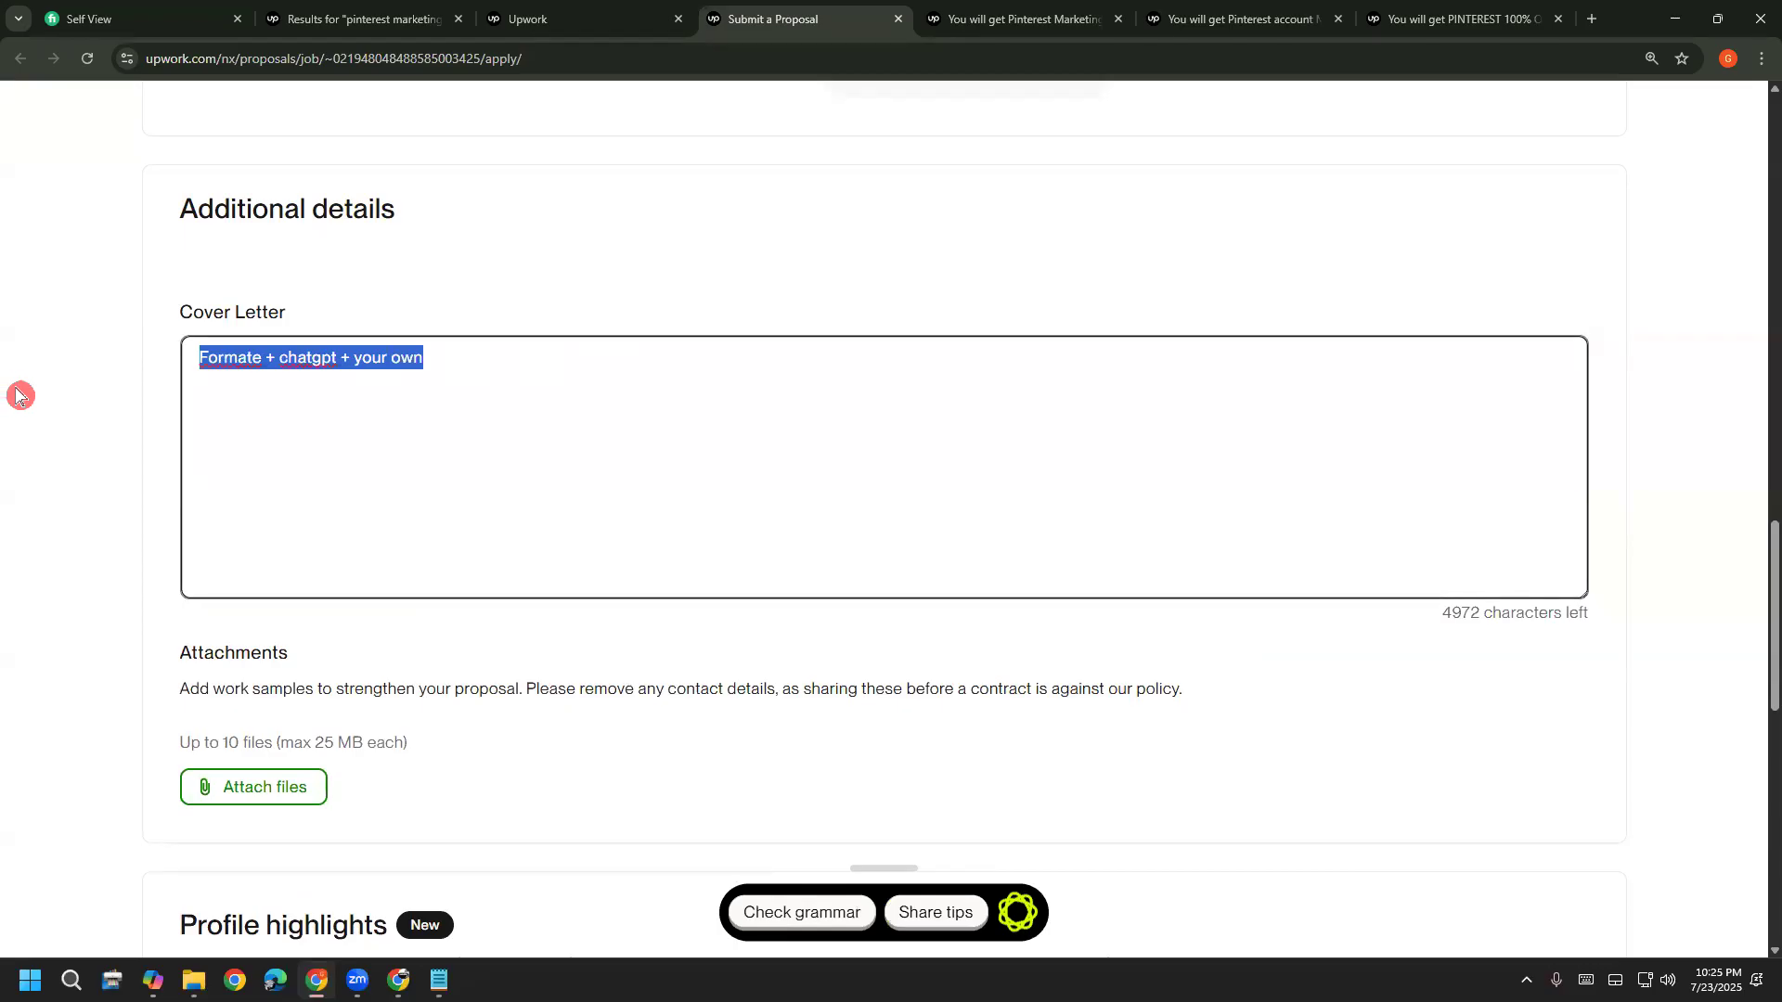
{"action": "key", "text": "BackSpace"}
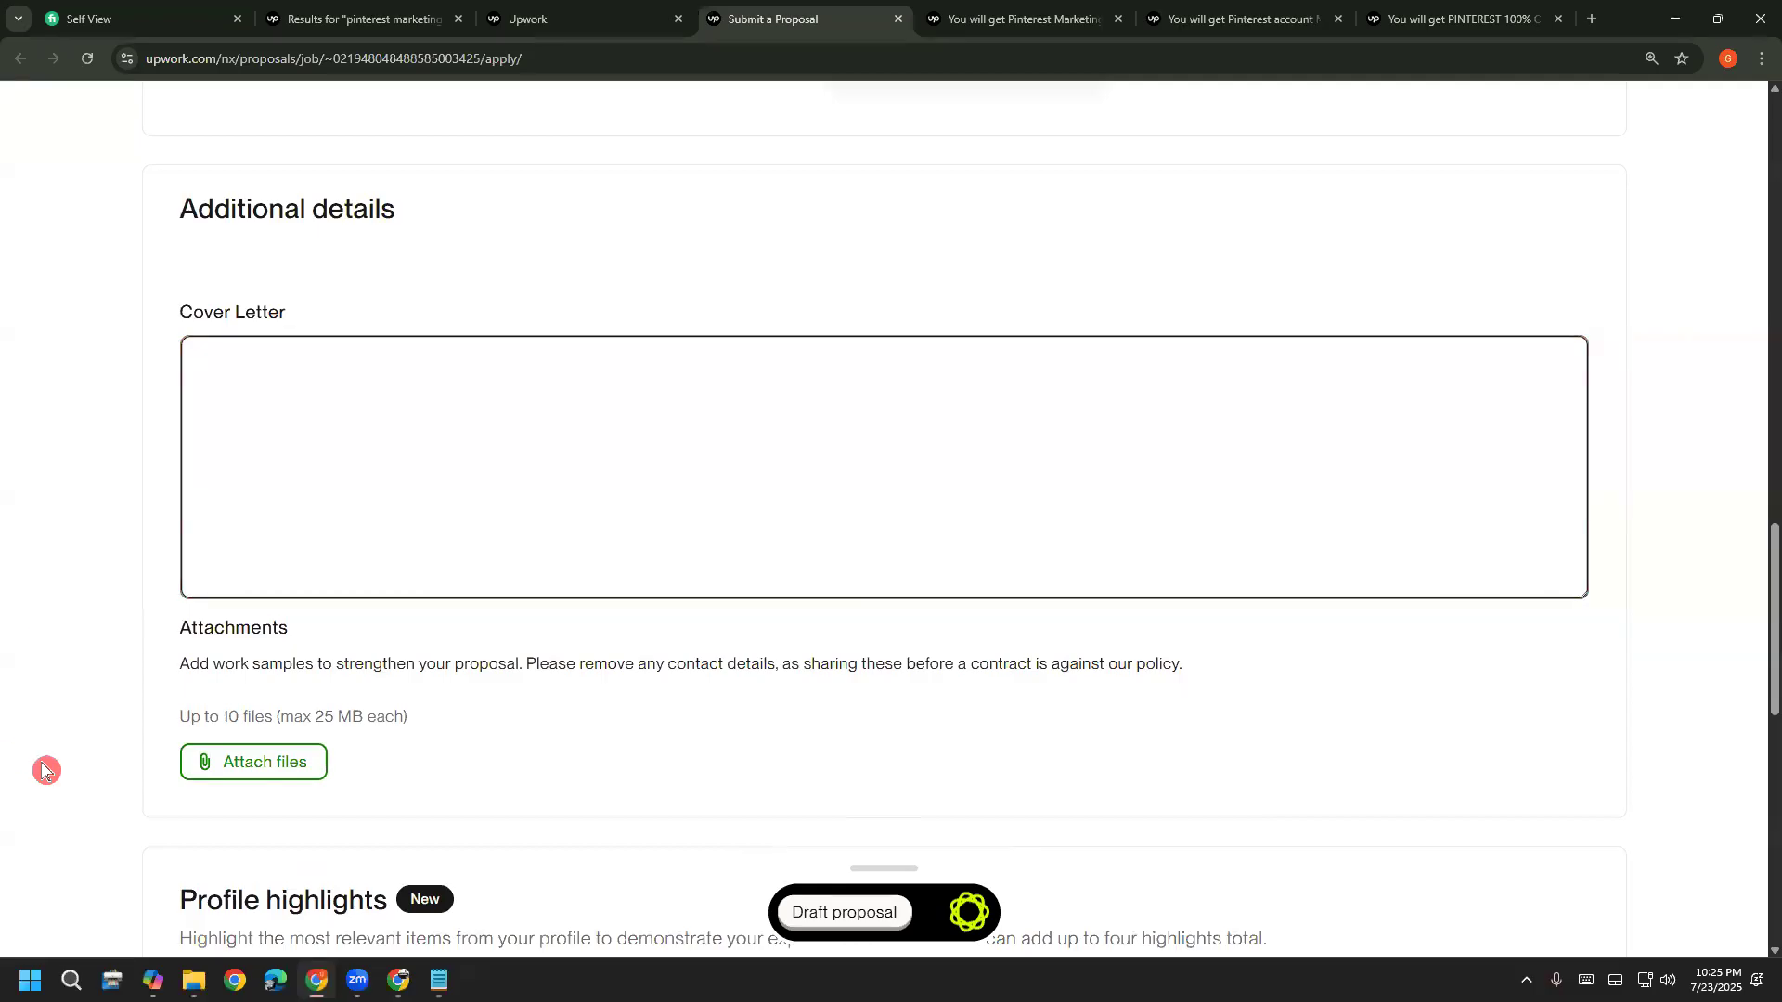
Look through the attachments, profile highlights and submission options, and return to the Connects requirement in Proposal settings
{"action": "scroll", "coordinate": [45, 770], "scroll_direction": "down", "scroll_amount": 2}
{"action": "scroll", "coordinate": [119, 569], "scroll_direction": "down", "scroll_amount": 7}
{"action": "scroll", "coordinate": [12, 795], "scroll_direction": "up", "scroll_amount": 3}
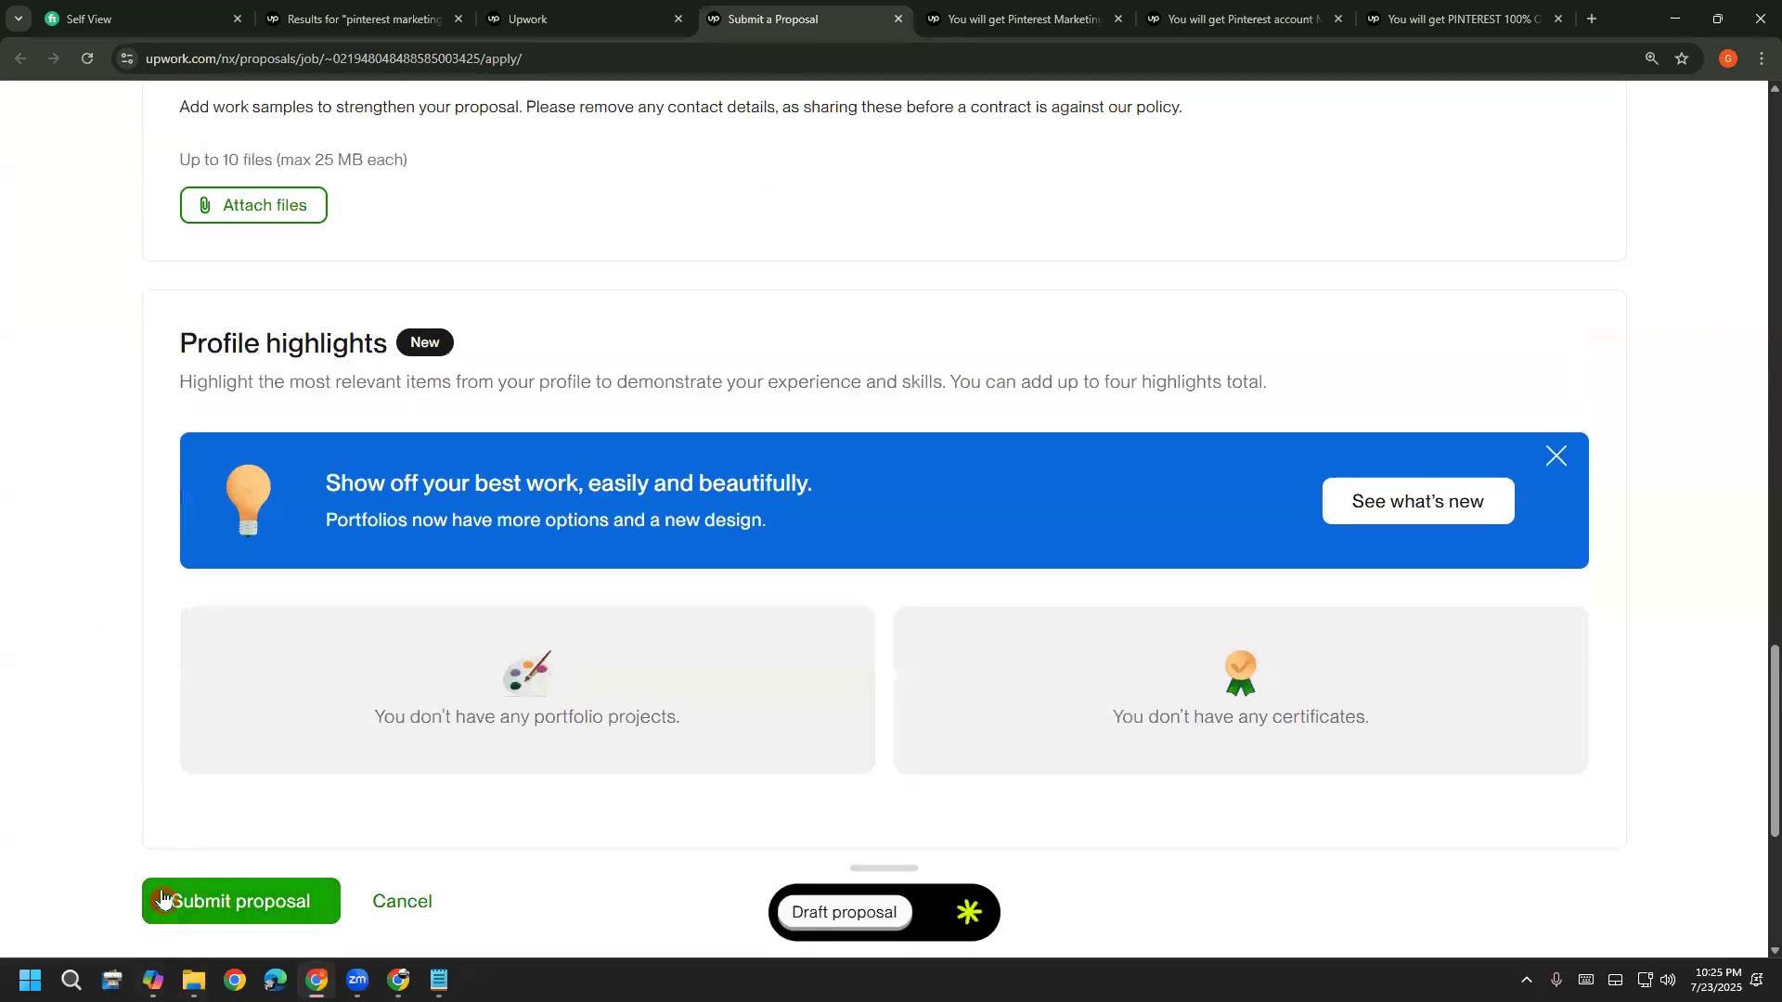
{"action": "scroll", "coordinate": [175, 870], "scroll_direction": "up", "scroll_amount": 16}
{"action": "scroll", "coordinate": [172, 863], "scroll_direction": "up", "scroll_amount": 10}
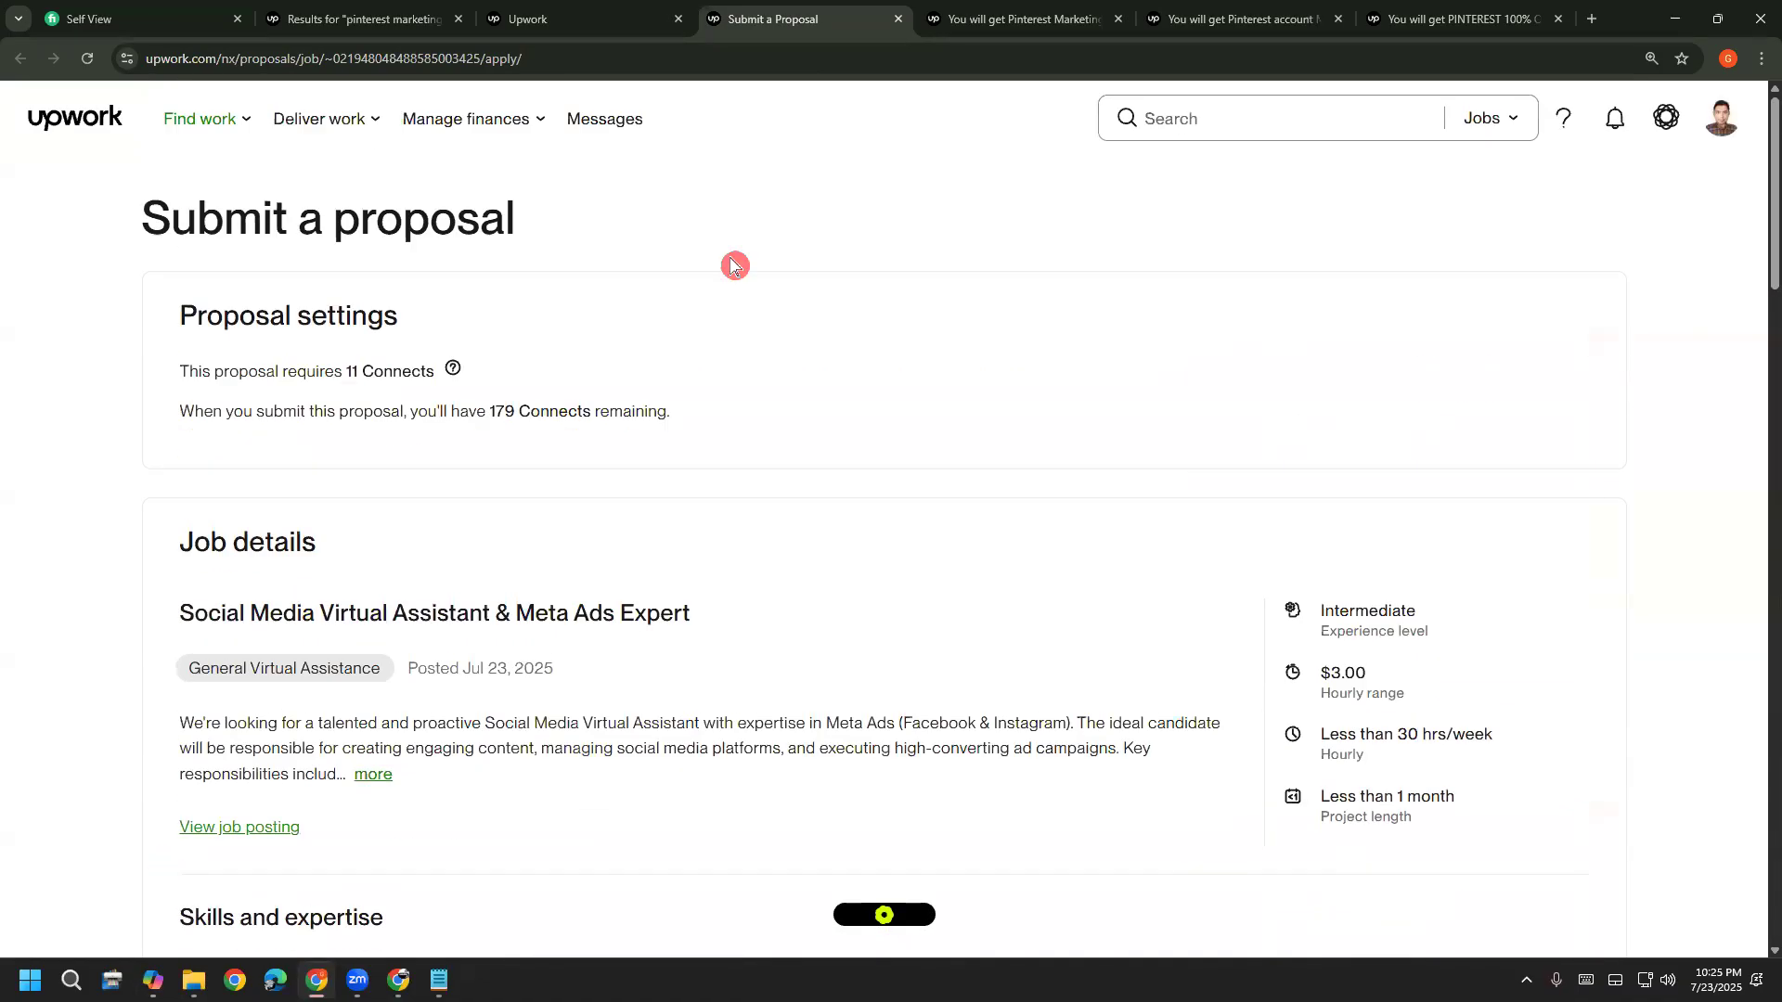
Sketch two circled 11s with arrows leading to a framed client note, and write "select" beside it, using the temporary pen
{"action": "key", "text": "ctrl+2"}
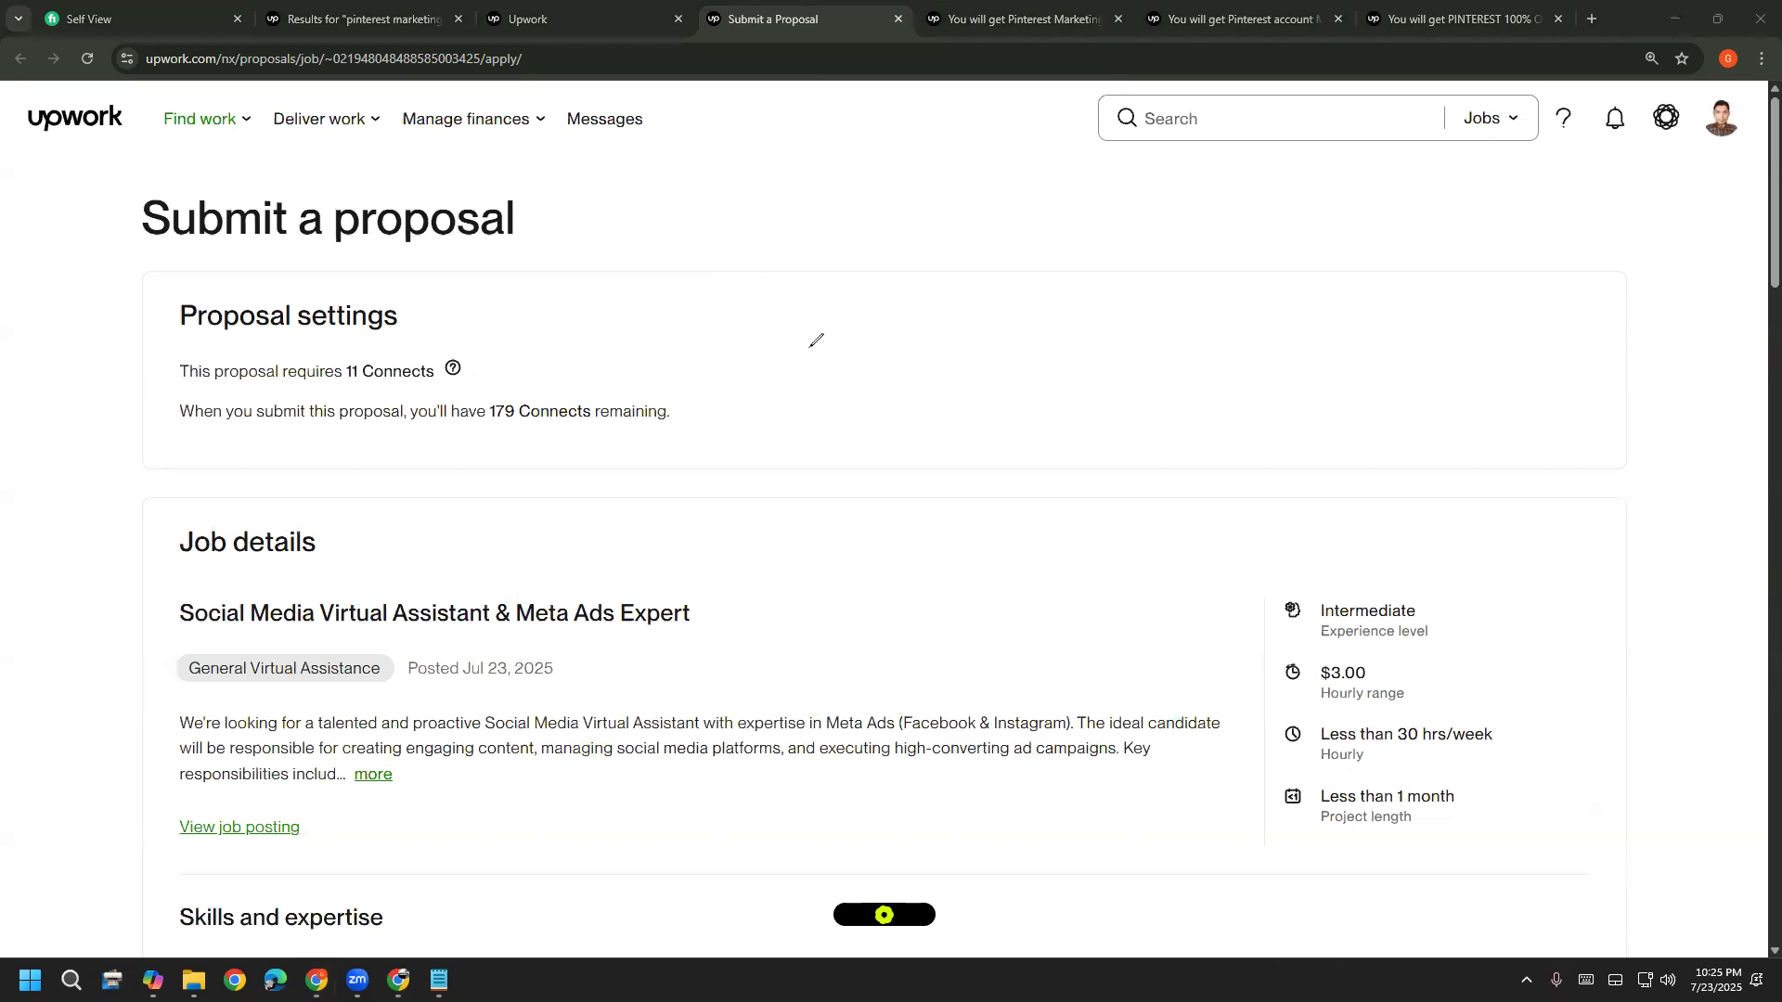
{"action": "left_click_drag", "start_coordinate": [842, 340], "coordinate": [843, 427]}
{"action": "mouse_move", "coordinate": [656, 536]}
{"action": "left_mouse_down"}
{"action": "mouse_move", "coordinate": [831, 287]}
{"action": "mouse_move", "coordinate": [625, 510]}
{"action": "left_mouse_up"}
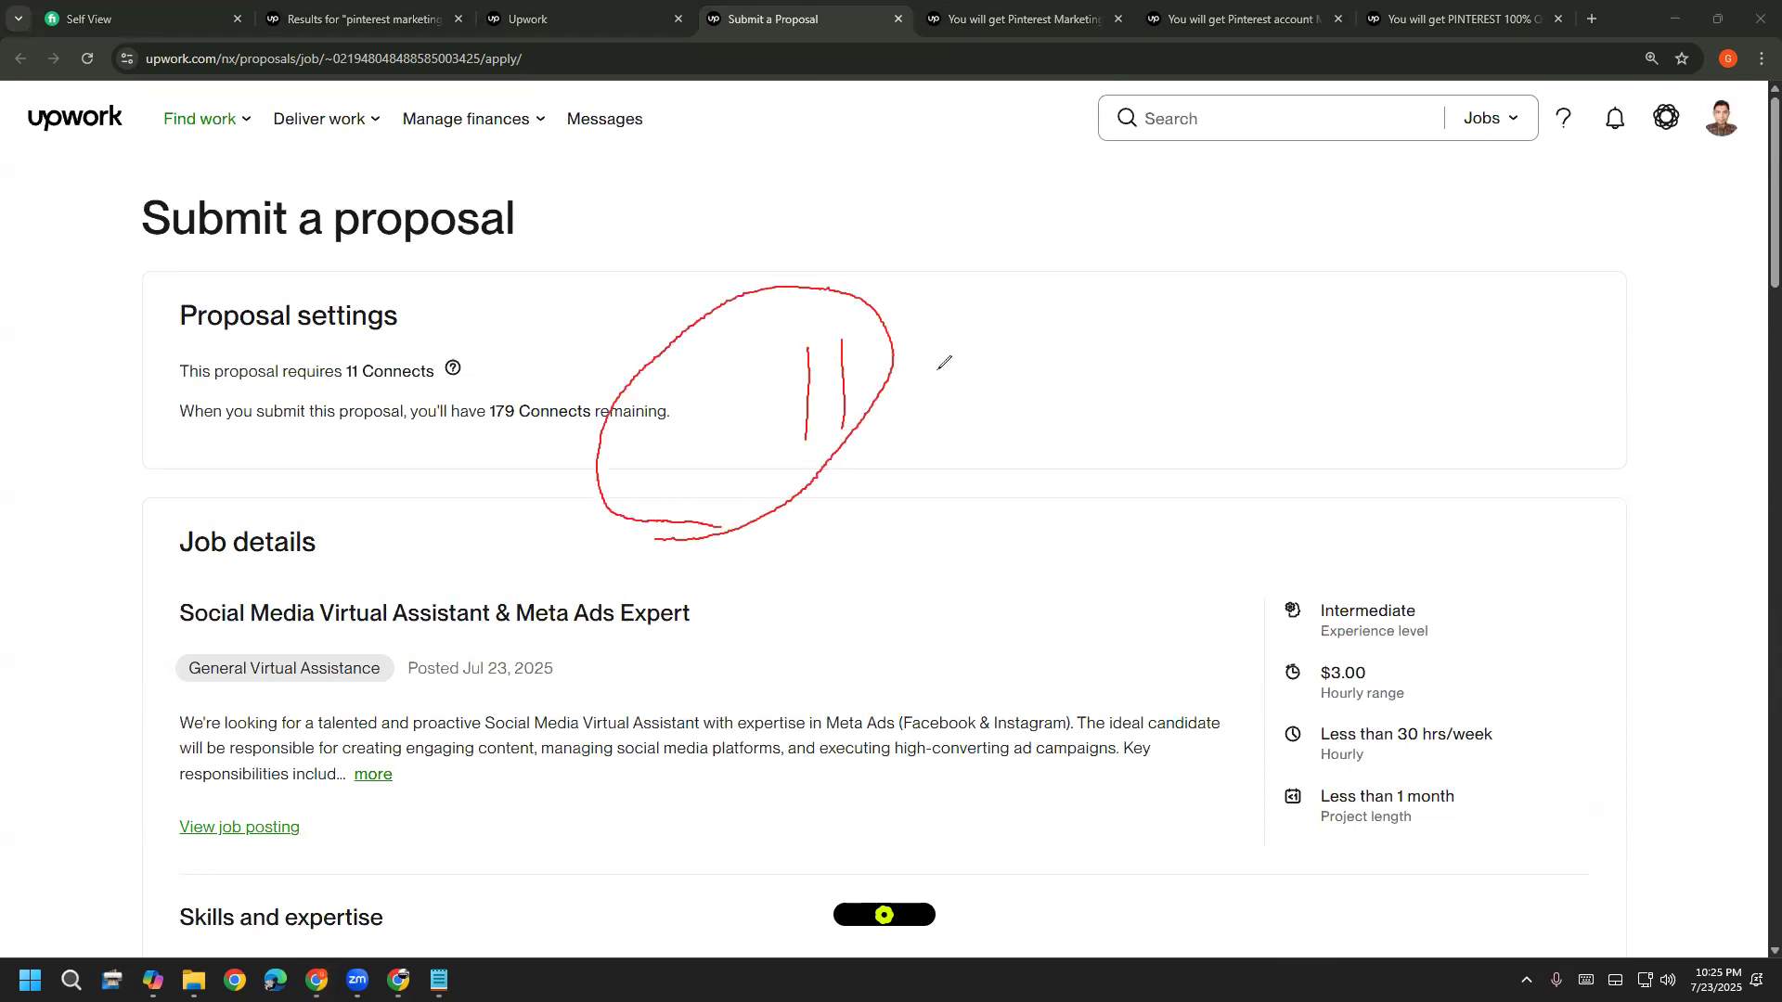
{"action": "left_click_drag", "start_coordinate": [882, 365], "coordinate": [980, 351]}
{"action": "left_click_drag", "start_coordinate": [1112, 265], "coordinate": [1122, 355]}
{"action": "mouse_move", "coordinate": [1142, 251]}
{"action": "left_mouse_down"}
{"action": "mouse_move", "coordinate": [1087, 380]}
{"action": "mouse_move", "coordinate": [1163, 289]}
{"action": "left_mouse_up"}
{"action": "left_click_drag", "start_coordinate": [1139, 369], "coordinate": [1258, 340]}
{"action": "mouse_move", "coordinate": [1224, 329]}
{"action": "left_mouse_down"}
{"action": "mouse_move", "coordinate": [1248, 336]}
{"action": "mouse_move", "coordinate": [1227, 404]}
{"action": "left_mouse_up"}
{"action": "mouse_move", "coordinate": [1283, 200]}
{"action": "left_mouse_down"}
{"action": "mouse_move", "coordinate": [1264, 568]}
{"action": "mouse_move", "coordinate": [1457, 306]}
{"action": "mouse_move", "coordinate": [1295, 191]}
{"action": "mouse_move", "coordinate": [1281, 199]}
{"action": "left_mouse_up"}
{"action": "mouse_move", "coordinate": [1323, 283]}
{"action": "left_mouse_down"}
{"action": "mouse_move", "coordinate": [1329, 244]}
{"action": "mouse_move", "coordinate": [1381, 324]}
{"action": "mouse_move", "coordinate": [1462, 222]}
{"action": "mouse_move", "coordinate": [1494, 262]}
{"action": "mouse_move", "coordinate": [1481, 278]}
{"action": "mouse_move", "coordinate": [1589, 283]}
{"action": "mouse_move", "coordinate": [1578, 295]}
{"action": "mouse_move", "coordinate": [1660, 265]}
{"action": "mouse_move", "coordinate": [1711, 213]}
{"action": "left_mouse_up"}
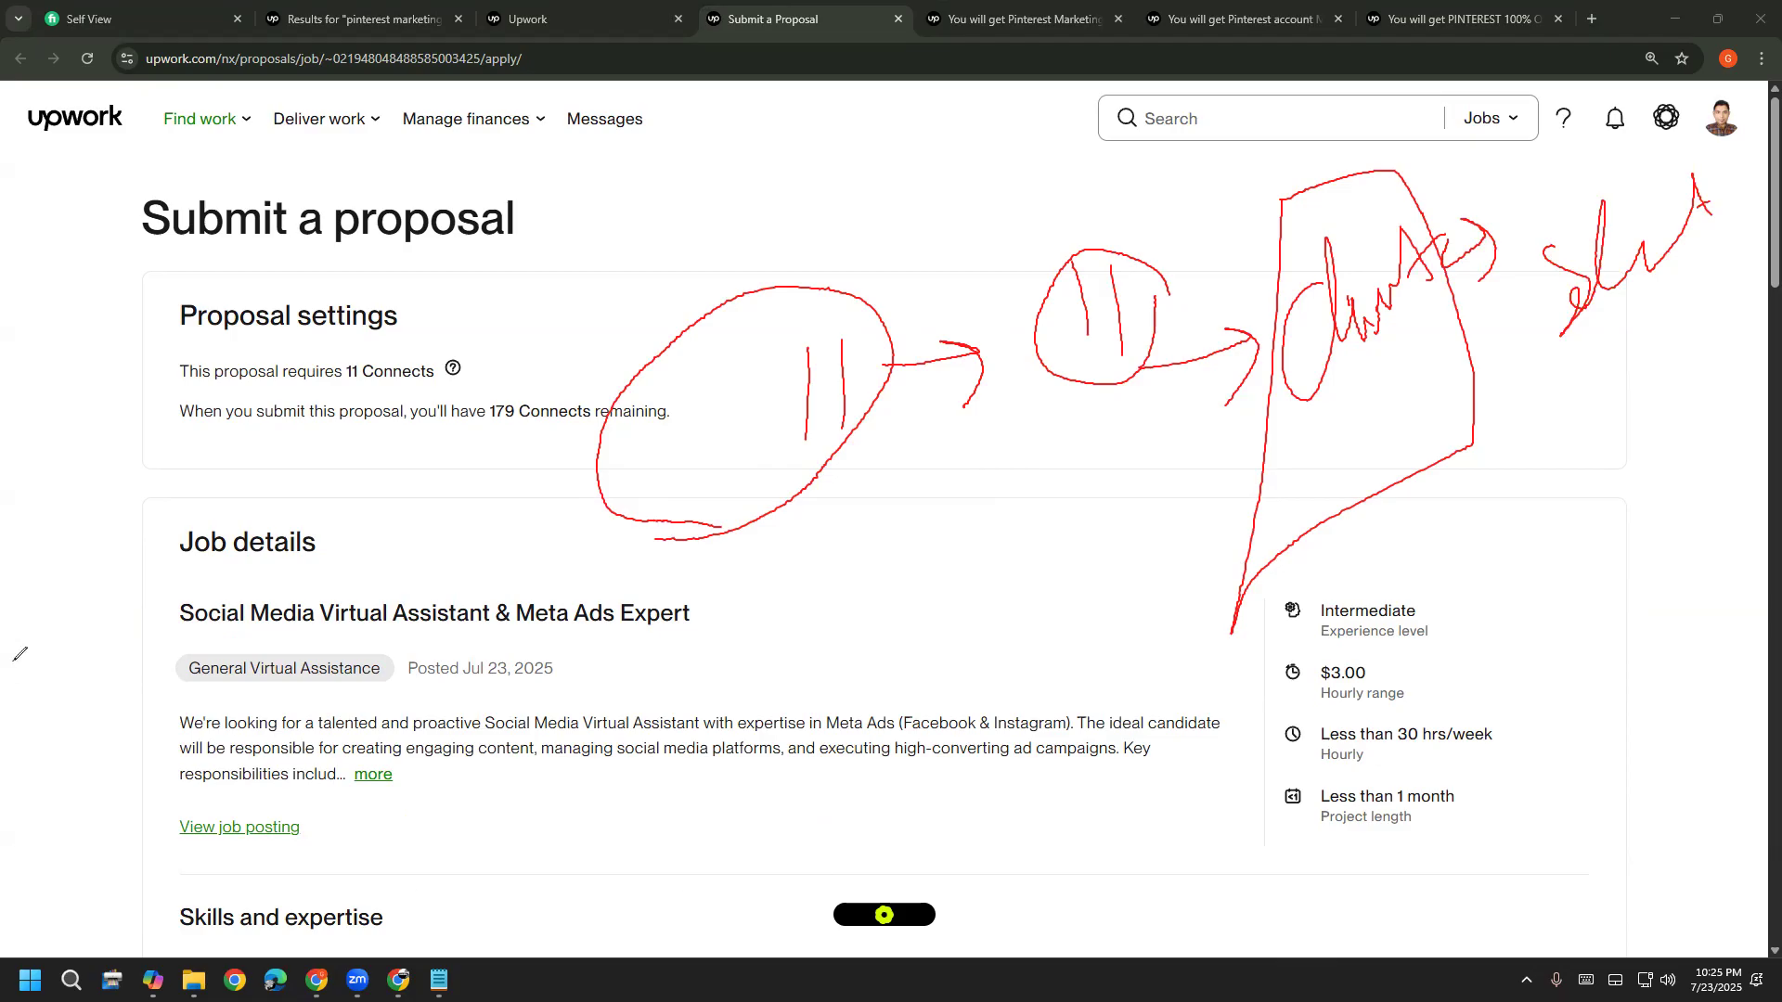
Clear the existing pen sketch, draw a large frame over the proposal settings and job details, and erase it
{"action": "left_click", "coordinate": [92, 599]}
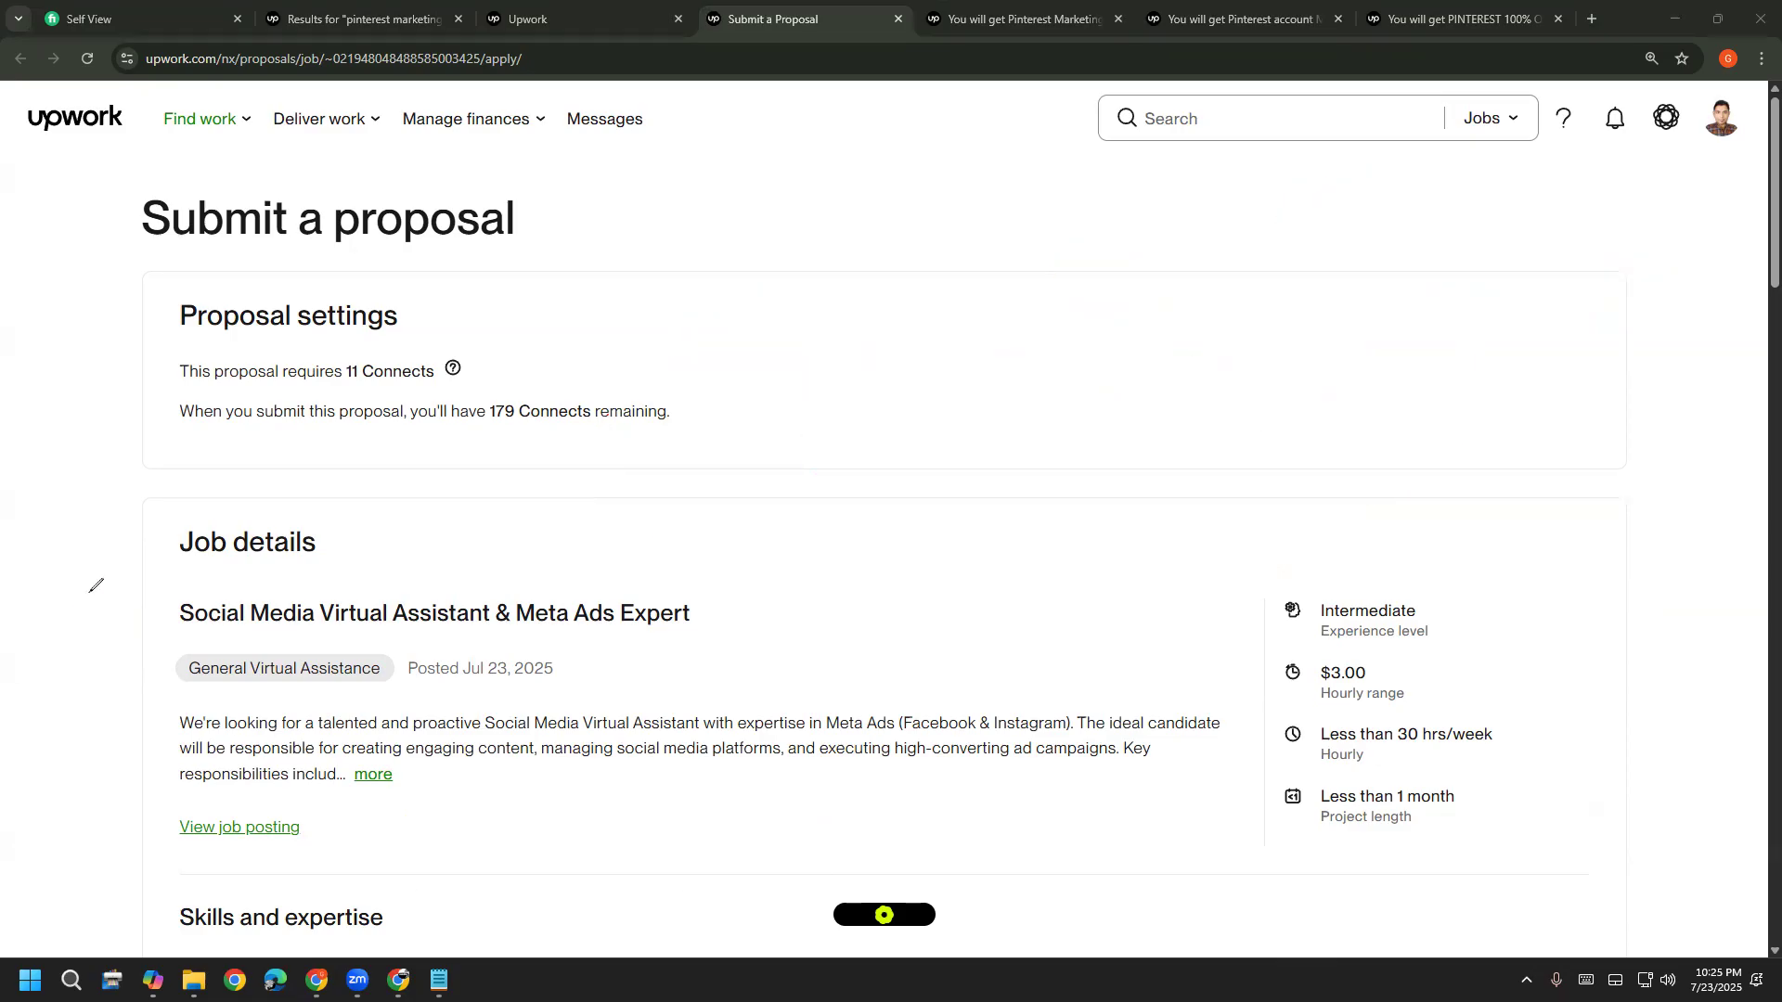
{"action": "mouse_move", "coordinate": [672, 222]}
{"action": "left_mouse_down"}
{"action": "mouse_move", "coordinate": [624, 598]}
{"action": "mouse_move", "coordinate": [981, 511]}
{"action": "mouse_move", "coordinate": [687, 227]}
{"action": "left_mouse_up"}
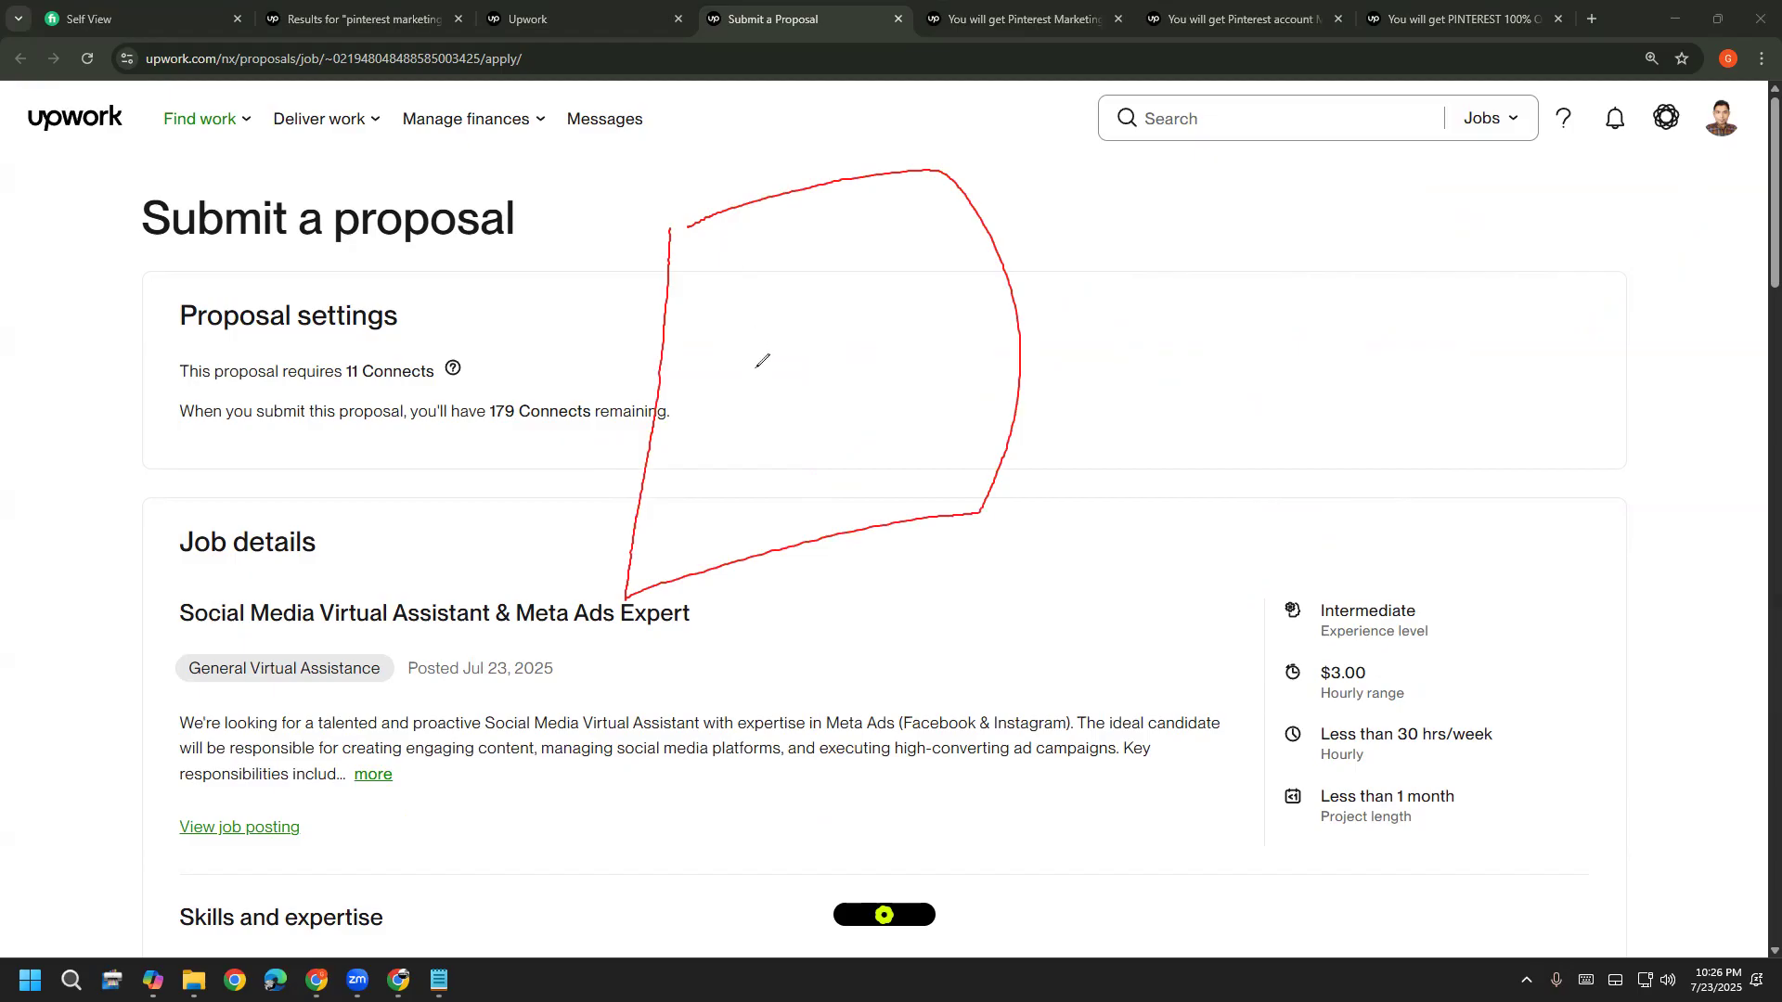
{"action": "left_click", "coordinate": [12, 779]}
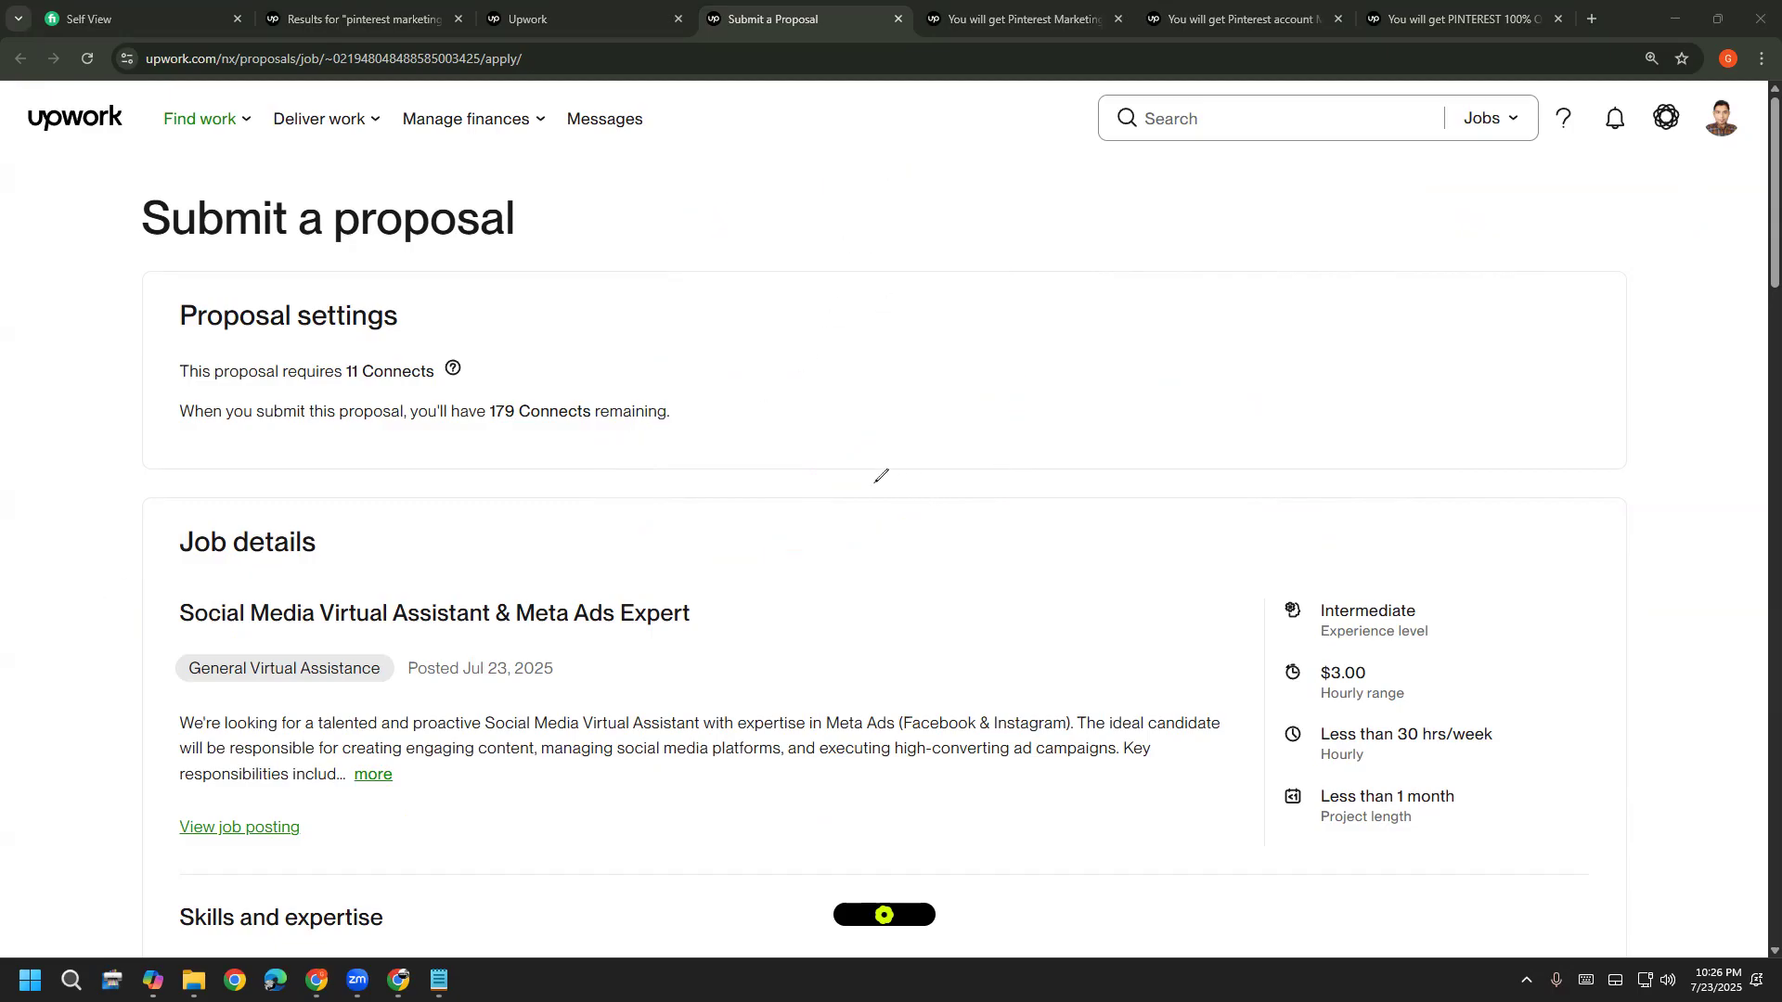
Circle the "Submit a proposal" heading with the temporary pen, and draw an arrow from it to the handwritten note "Job + earn"
{"action": "mouse_move", "coordinate": [91, 262]}
{"action": "left_mouse_down"}
{"action": "mouse_move", "coordinate": [568, 304]}
{"action": "mouse_move", "coordinate": [506, 125]}
{"action": "mouse_move", "coordinate": [219, 115]}
{"action": "mouse_move", "coordinate": [104, 283]}
{"action": "mouse_move", "coordinate": [218, 330]}
{"action": "left_mouse_up"}
{"action": "mouse_move", "coordinate": [612, 267]}
{"action": "left_mouse_down"}
{"action": "mouse_move", "coordinate": [769, 295]}
{"action": "mouse_move", "coordinate": [721, 340]}
{"action": "left_mouse_up"}
{"action": "mouse_move", "coordinate": [824, 359]}
{"action": "left_mouse_down"}
{"action": "mouse_move", "coordinate": [867, 312]}
{"action": "mouse_move", "coordinate": [837, 446]}
{"action": "left_mouse_up"}
{"action": "mouse_move", "coordinate": [905, 373]}
{"action": "left_mouse_down"}
{"action": "mouse_move", "coordinate": [946, 457]}
{"action": "mouse_move", "coordinate": [905, 371]}
{"action": "left_mouse_up"}
{"action": "mouse_move", "coordinate": [955, 283]}
{"action": "left_mouse_down"}
{"action": "mouse_move", "coordinate": [1032, 397]}
{"action": "mouse_move", "coordinate": [970, 457]}
{"action": "left_mouse_up"}
{"action": "mouse_move", "coordinate": [1134, 443]}
{"action": "left_mouse_down"}
{"action": "mouse_move", "coordinate": [1202, 413]}
{"action": "mouse_move", "coordinate": [1162, 429]}
{"action": "mouse_move", "coordinate": [1165, 516]}
{"action": "left_mouse_up"}
{"action": "mouse_move", "coordinate": [1264, 432]}
{"action": "left_mouse_down"}
{"action": "mouse_move", "coordinate": [1304, 338]}
{"action": "mouse_move", "coordinate": [1332, 413]}
{"action": "left_mouse_up"}
{"action": "mouse_move", "coordinate": [1357, 292]}
{"action": "left_mouse_down"}
{"action": "mouse_move", "coordinate": [1374, 334]}
{"action": "mouse_move", "coordinate": [1513, 219]}
{"action": "mouse_move", "coordinate": [1571, 249]}
{"action": "left_mouse_up"}
Write "possible" beneath the "Job + earn" note, and leave pen mode with the drawing cleared
{"action": "mouse_move", "coordinate": [1041, 608]}
{"action": "left_mouse_down"}
{"action": "mouse_move", "coordinate": [1092, 716]}
{"action": "mouse_move", "coordinate": [1095, 620]}
{"action": "left_mouse_up"}
{"action": "mouse_move", "coordinate": [1176, 533]}
{"action": "left_mouse_down"}
{"action": "mouse_move", "coordinate": [1172, 581]}
{"action": "mouse_move", "coordinate": [1204, 577]}
{"action": "left_mouse_up"}
{"action": "mouse_move", "coordinate": [1237, 502]}
{"action": "left_mouse_down"}
{"action": "mouse_move", "coordinate": [1204, 574]}
{"action": "mouse_move", "coordinate": [1250, 562]}
{"action": "left_mouse_up"}
{"action": "mouse_move", "coordinate": [1234, 464]}
{"action": "left_mouse_down"}
{"action": "mouse_move", "coordinate": [1279, 568]}
{"action": "mouse_move", "coordinate": [1310, 506]}
{"action": "mouse_move", "coordinate": [1316, 552]}
{"action": "left_mouse_up"}
{"action": "left_click_drag", "start_coordinate": [1320, 520], "coordinate": [1357, 513]}
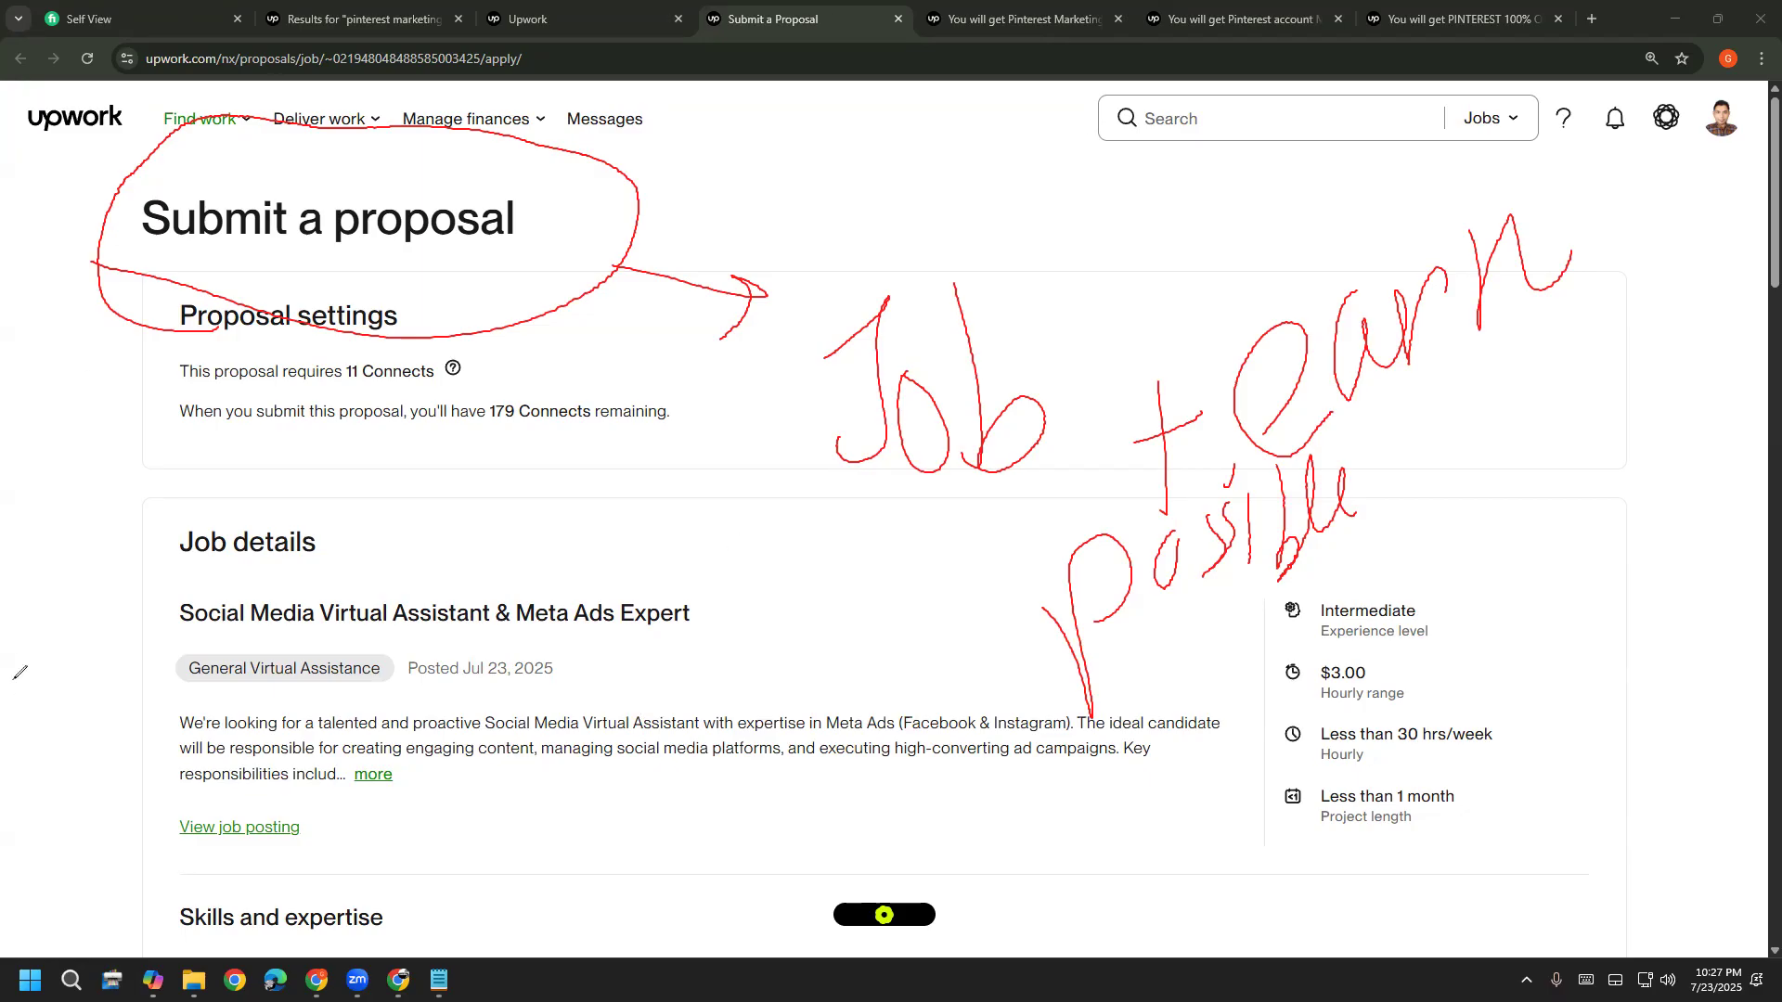
{"action": "key", "text": "Escape"}
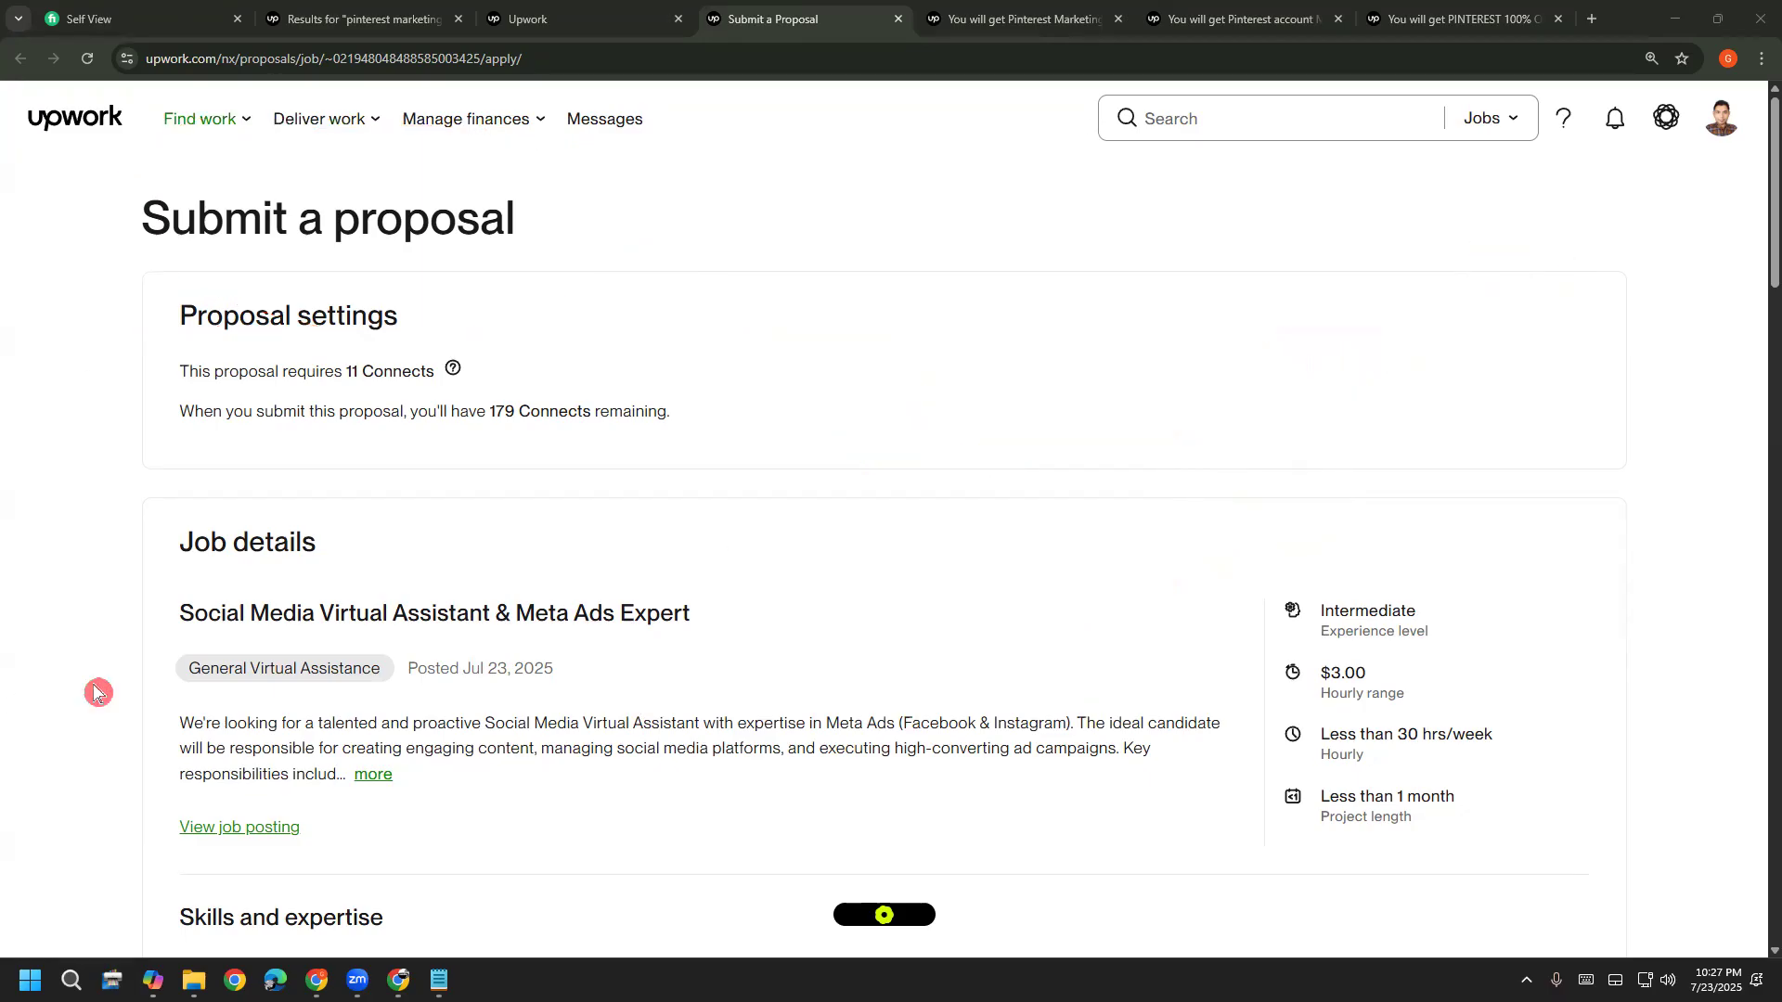
Close the Submit a Proposal page and return to the top of the Best Matches job feed
{"action": "left_click", "coordinate": [276, 13]}
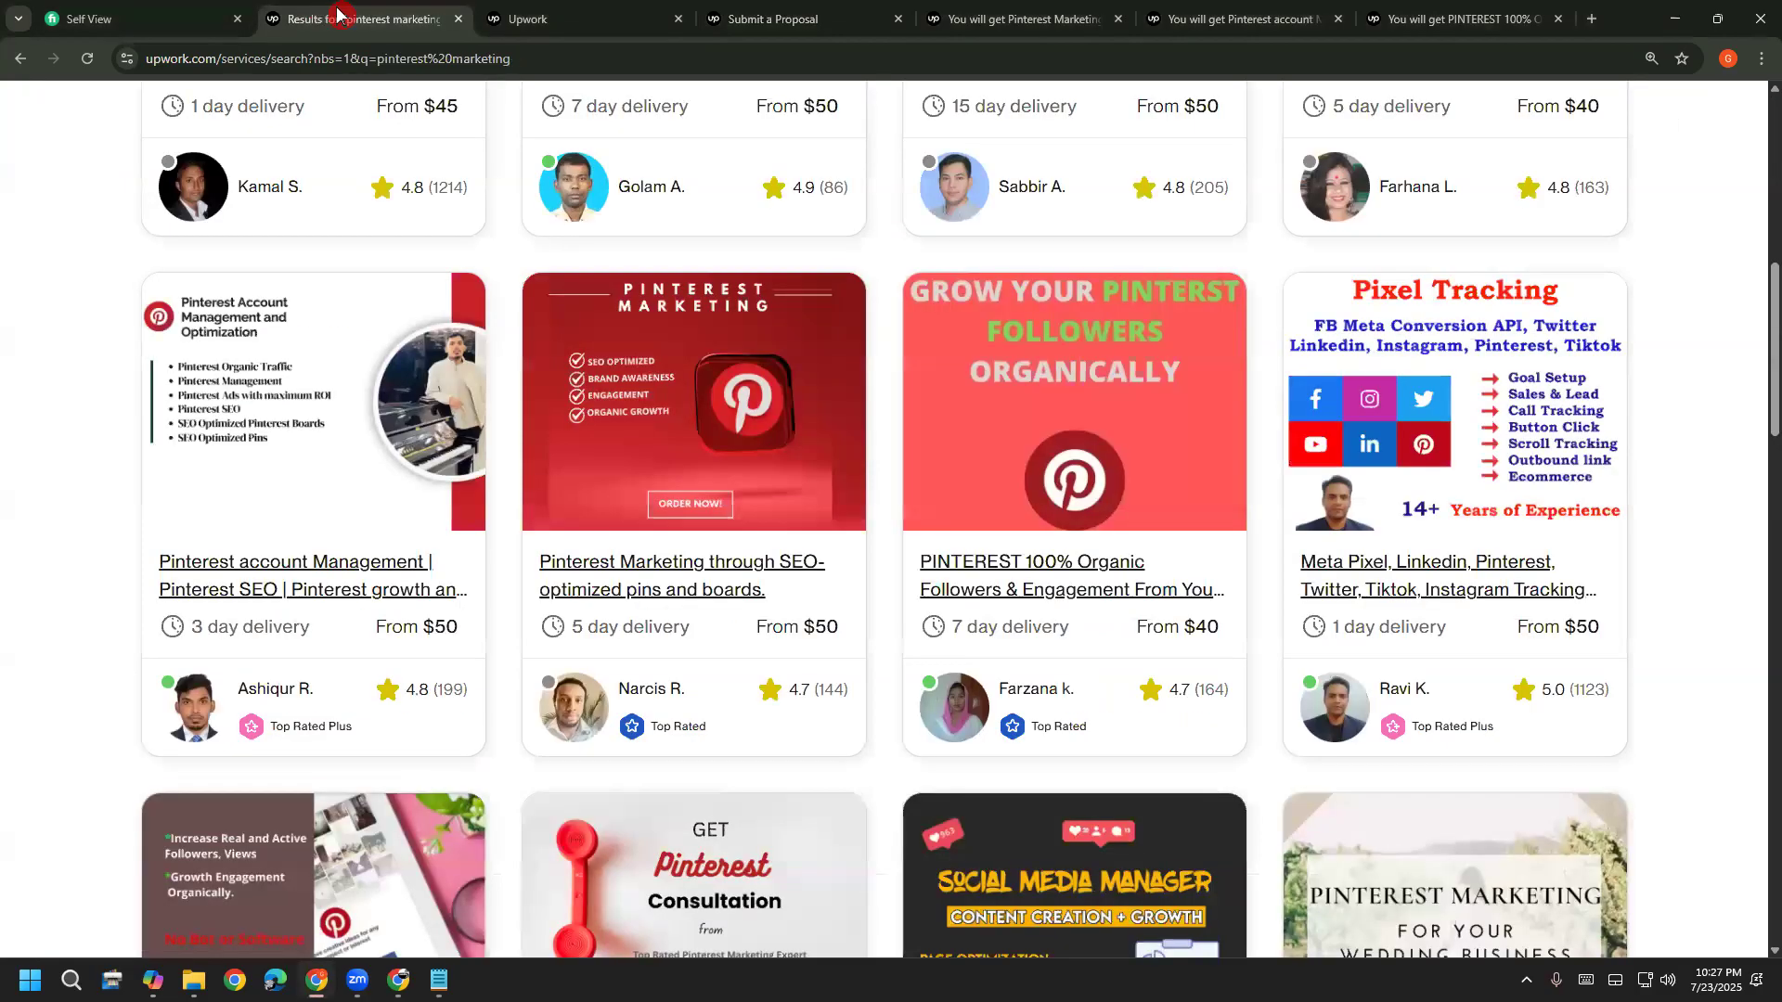
{"action": "left_click", "coordinate": [546, 17]}
{"action": "left_click", "coordinate": [506, 244]}
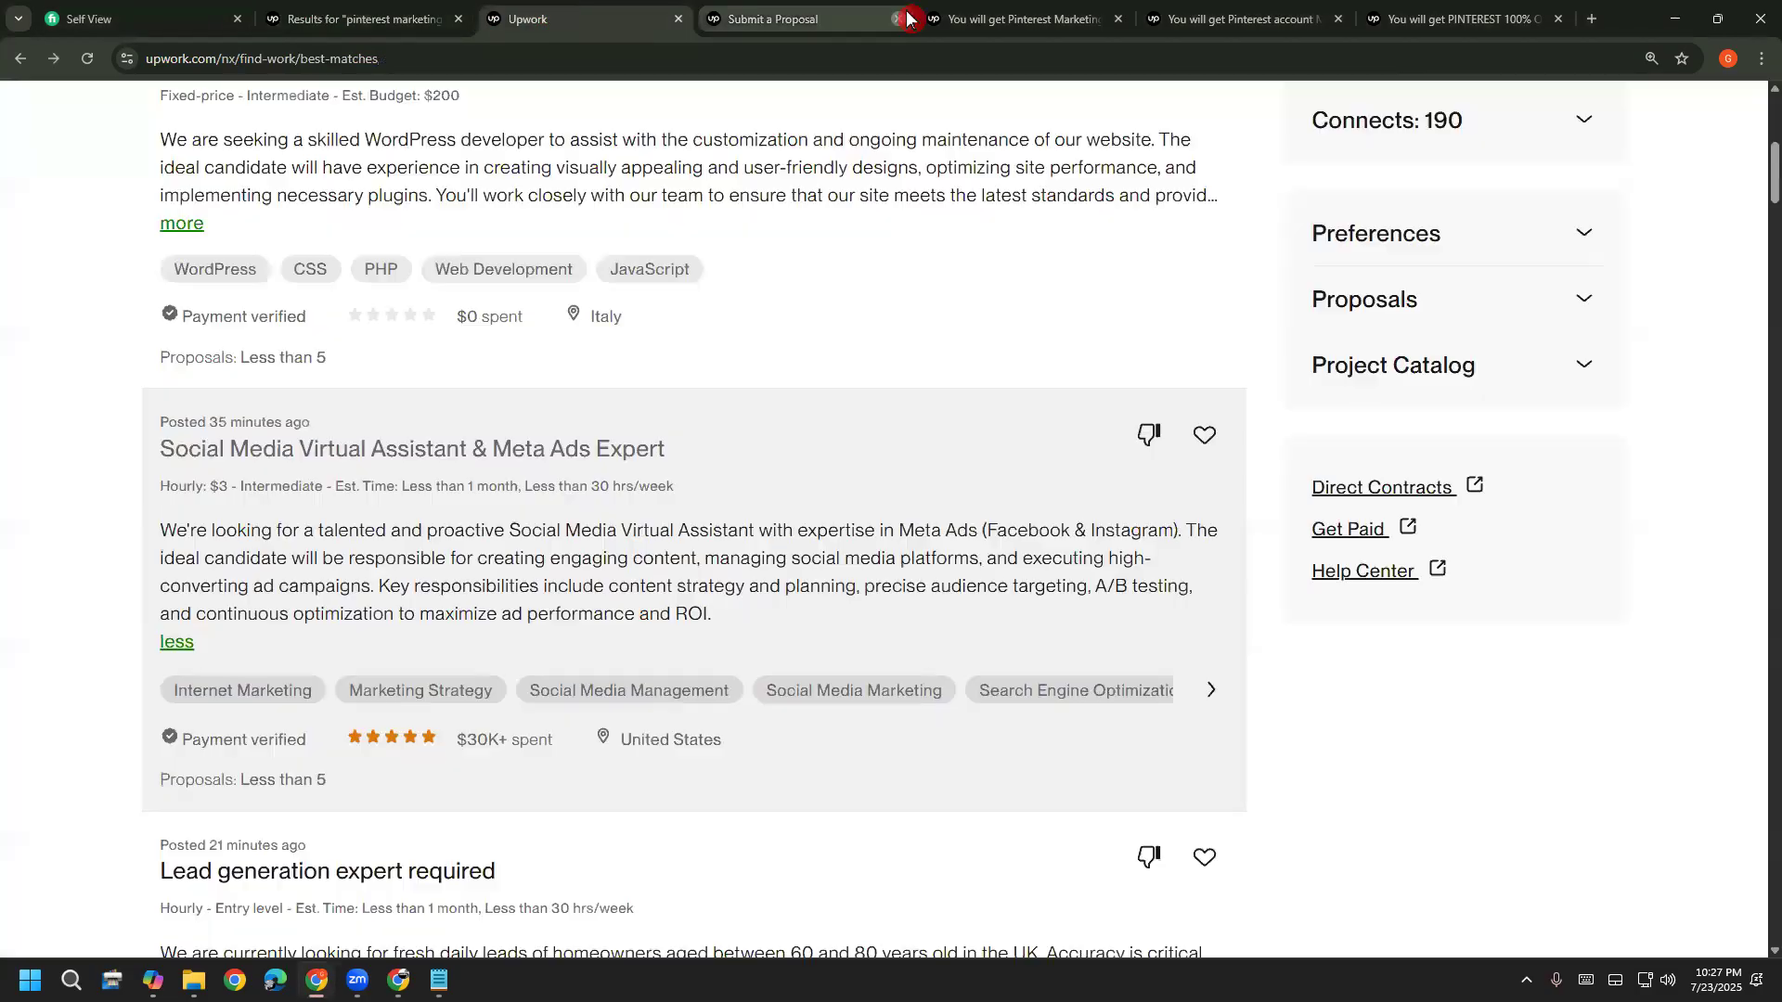
{"action": "left_click", "coordinate": [899, 19]}
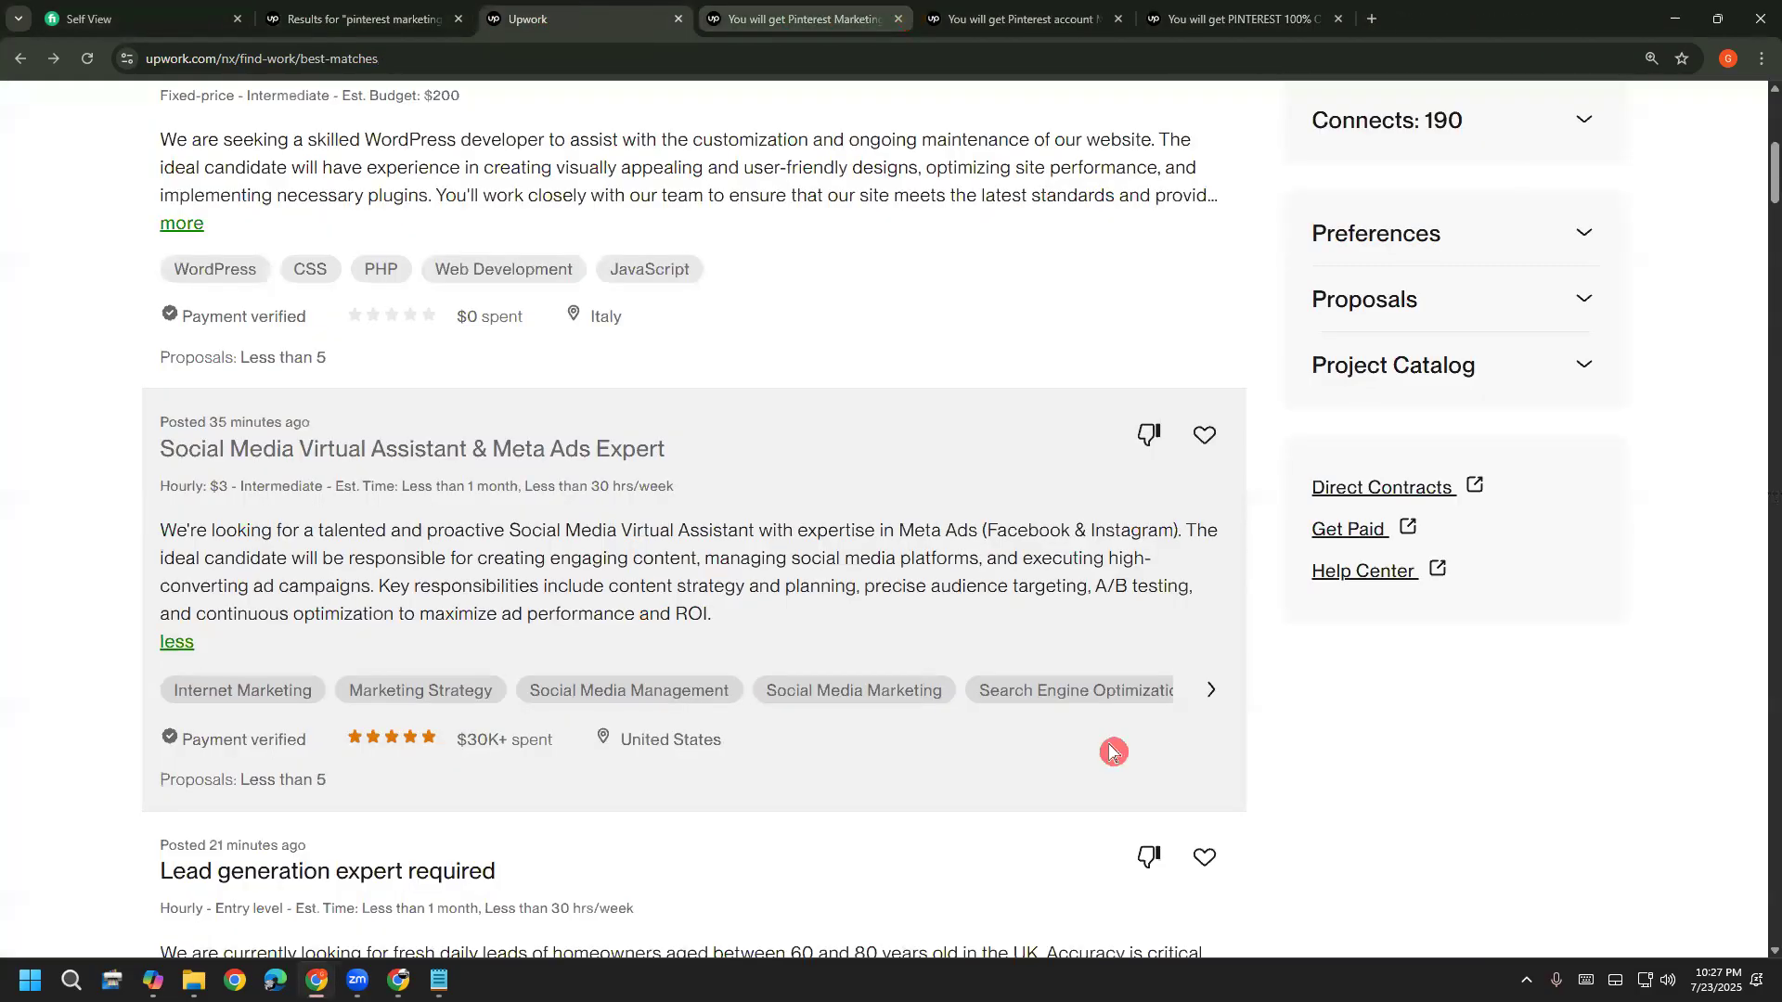
{"action": "scroll", "coordinate": [1110, 750], "scroll_direction": "up", "scroll_amount": 5}
{"action": "scroll", "coordinate": [1110, 752], "scroll_direction": "up", "scroll_amount": 3}
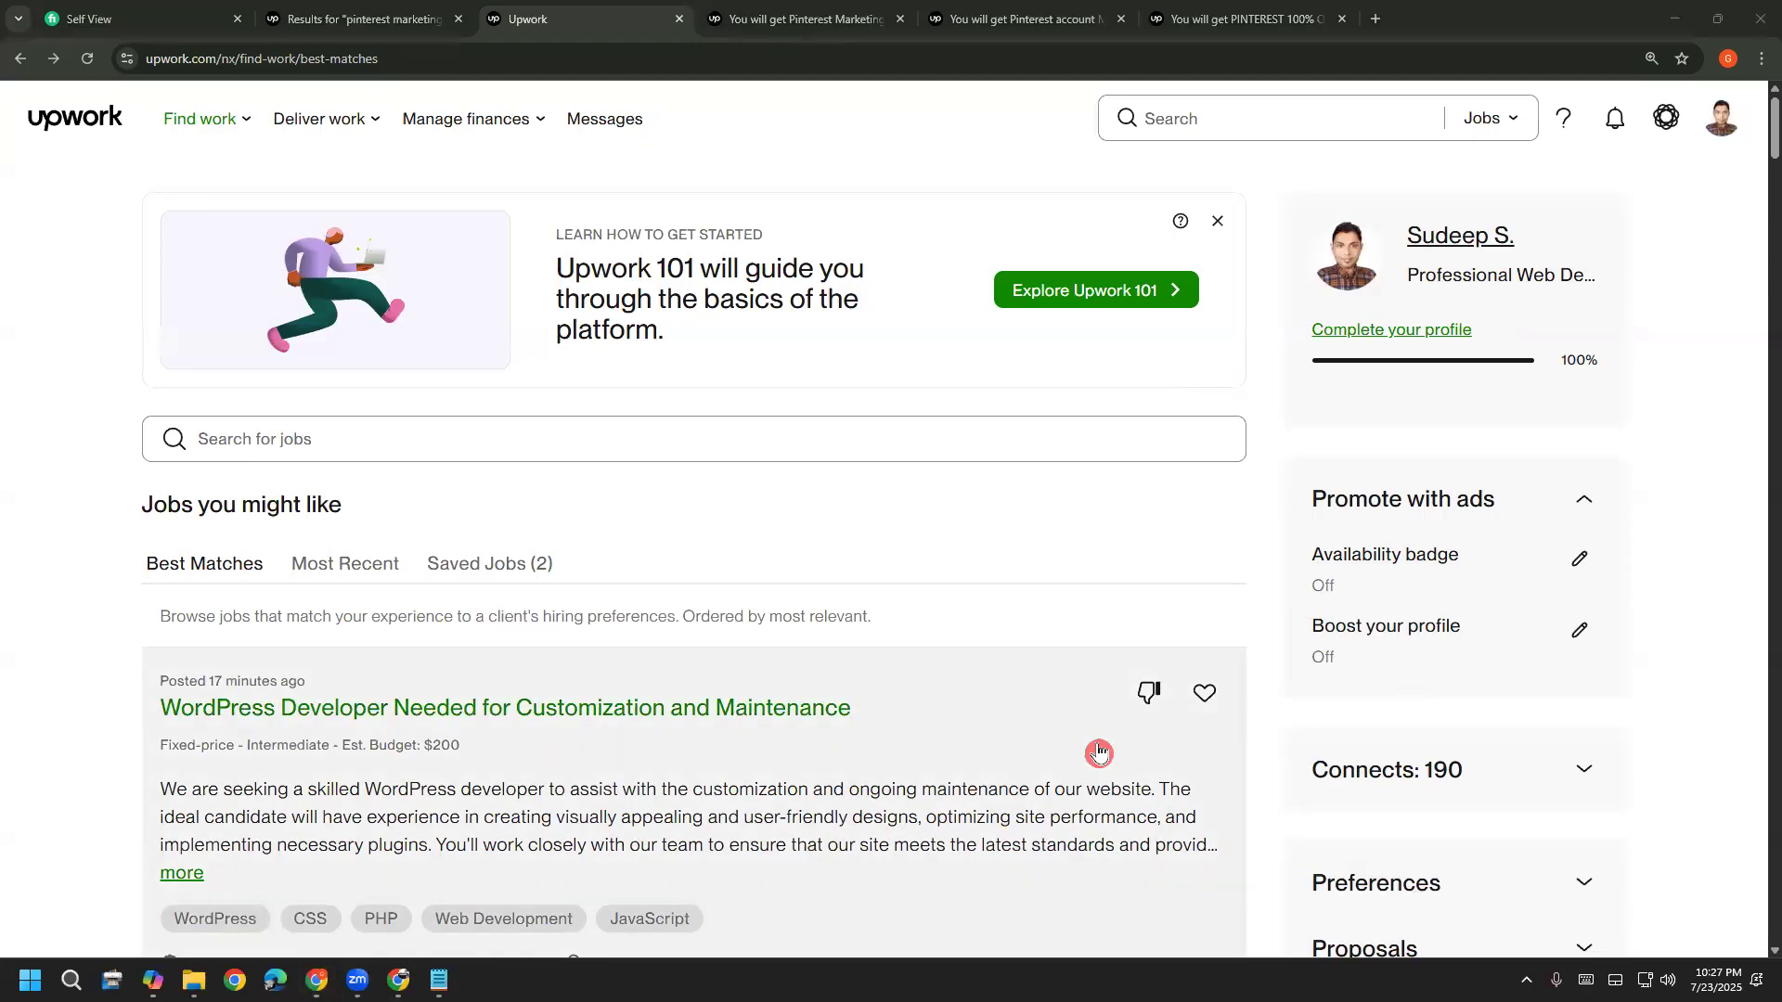
View the account's Connects History, and return to the job feed
{"action": "left_click", "coordinate": [1724, 133]}
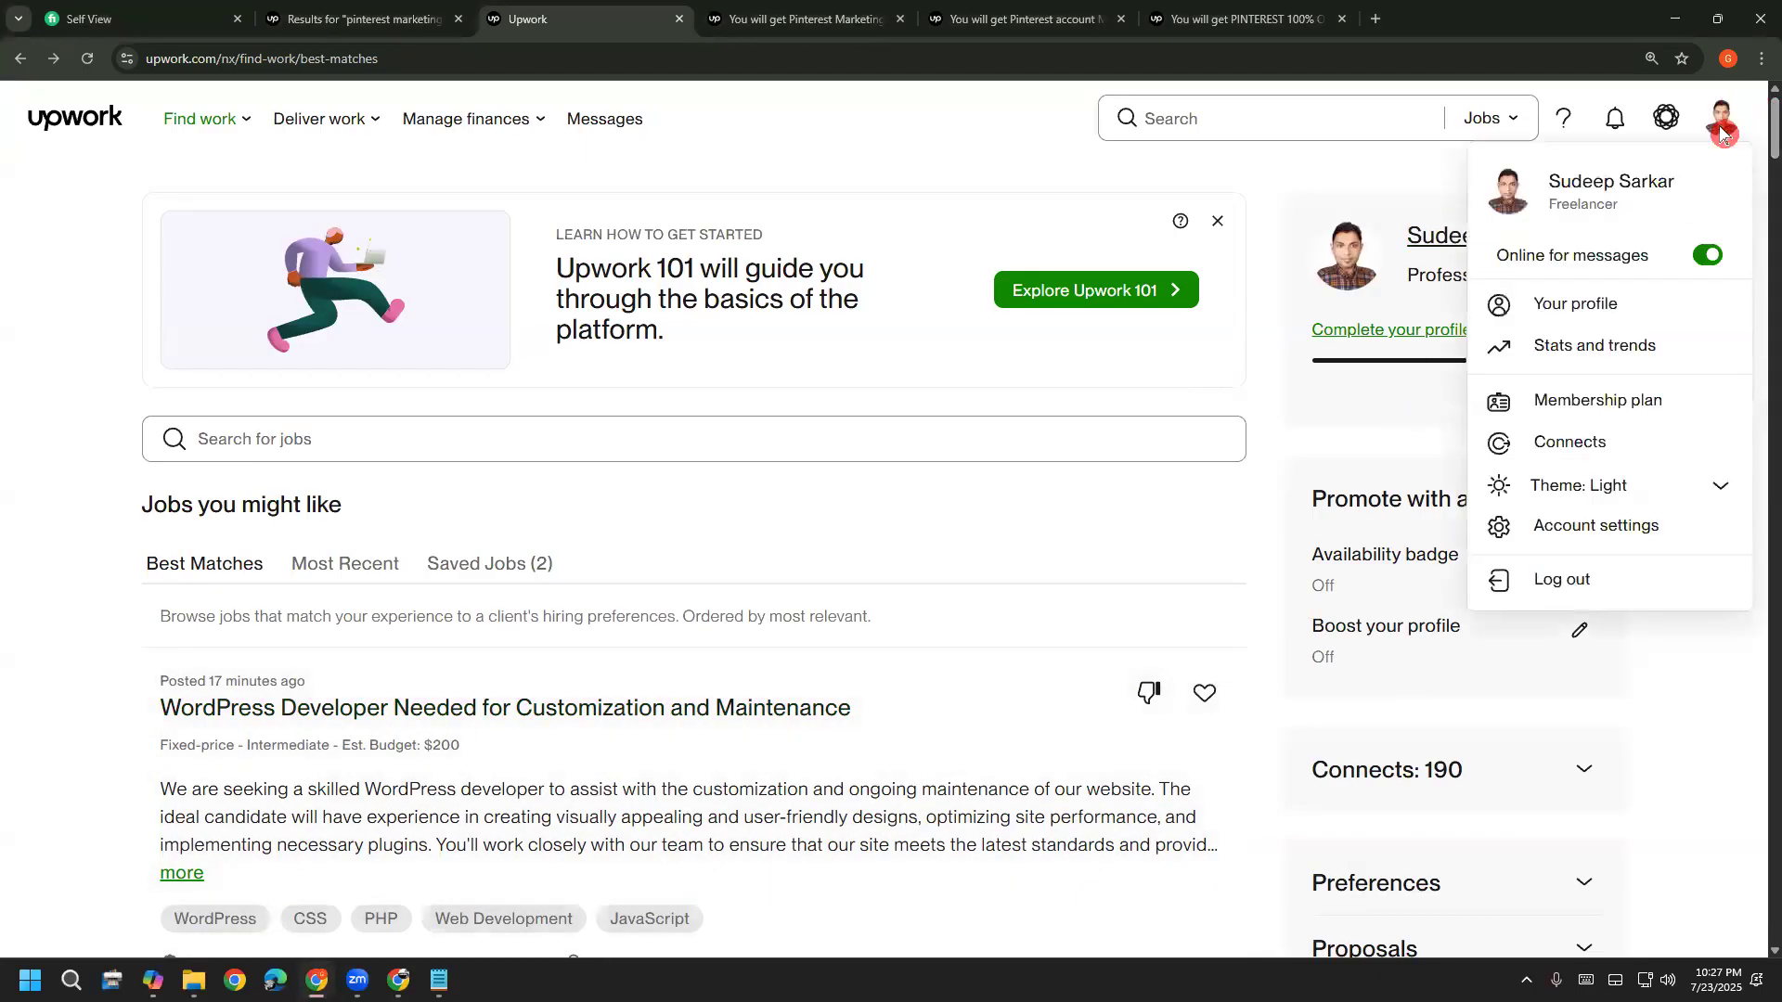
{"action": "left_click", "coordinate": [1597, 433]}
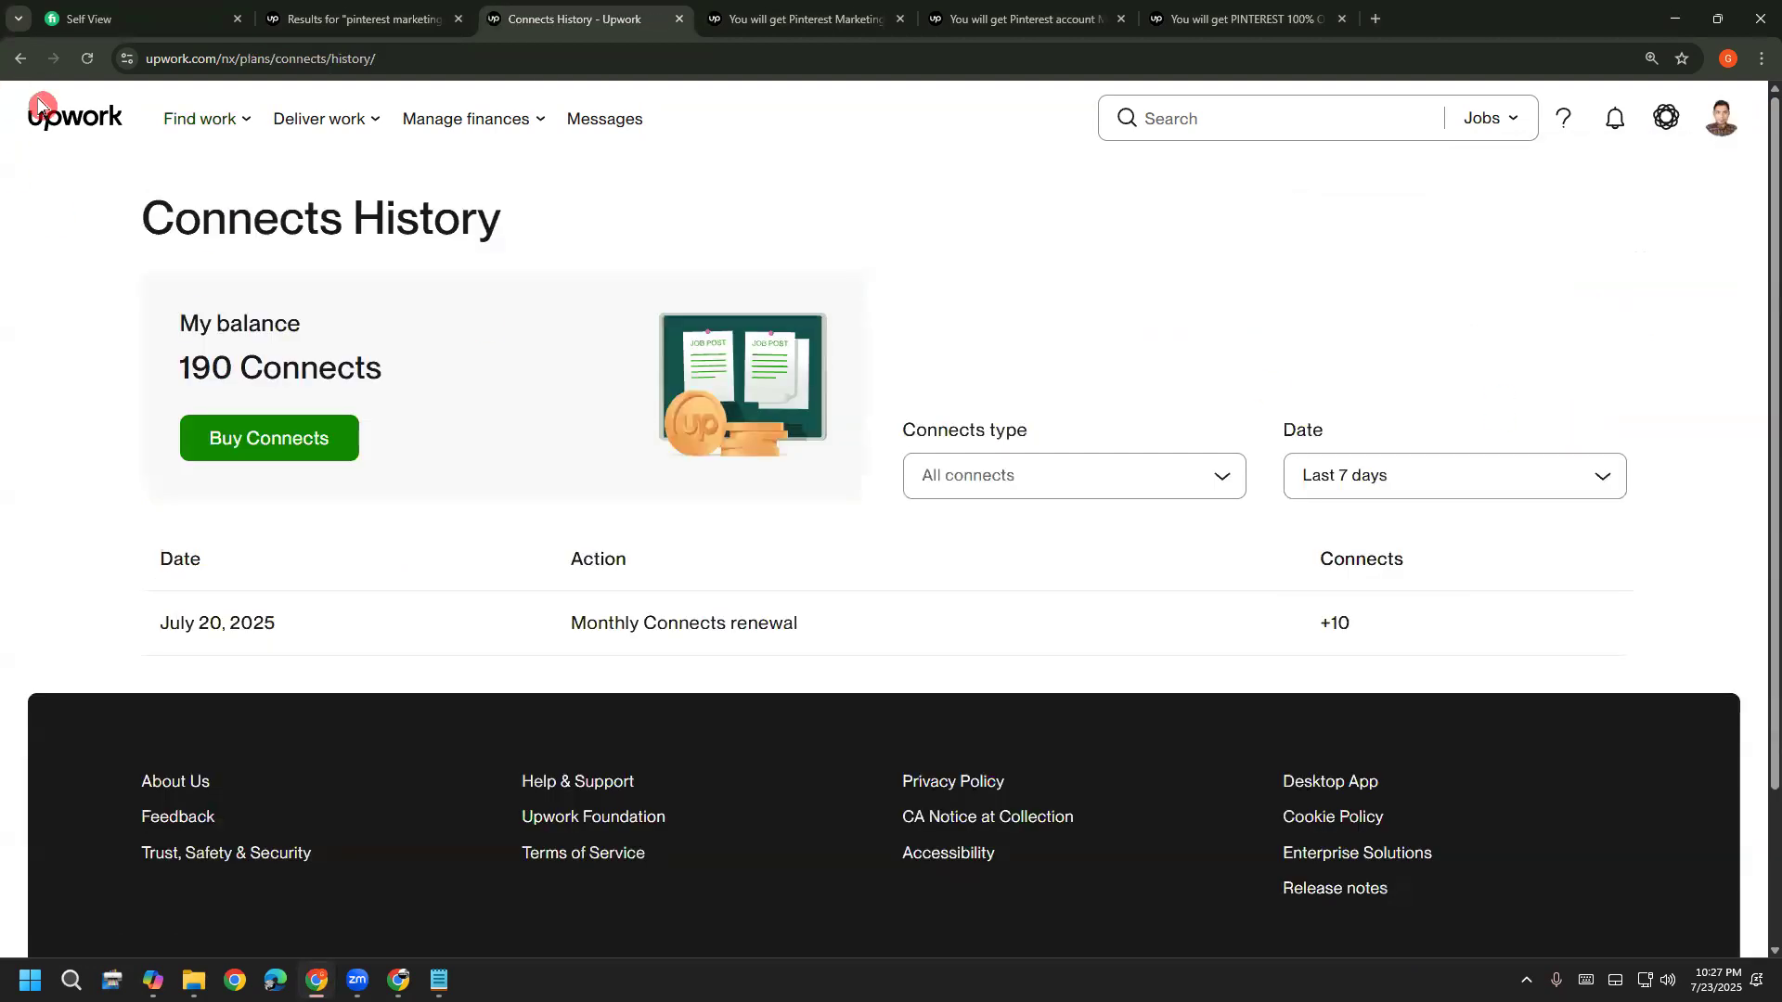
{"action": "left_click", "coordinate": [20, 58]}
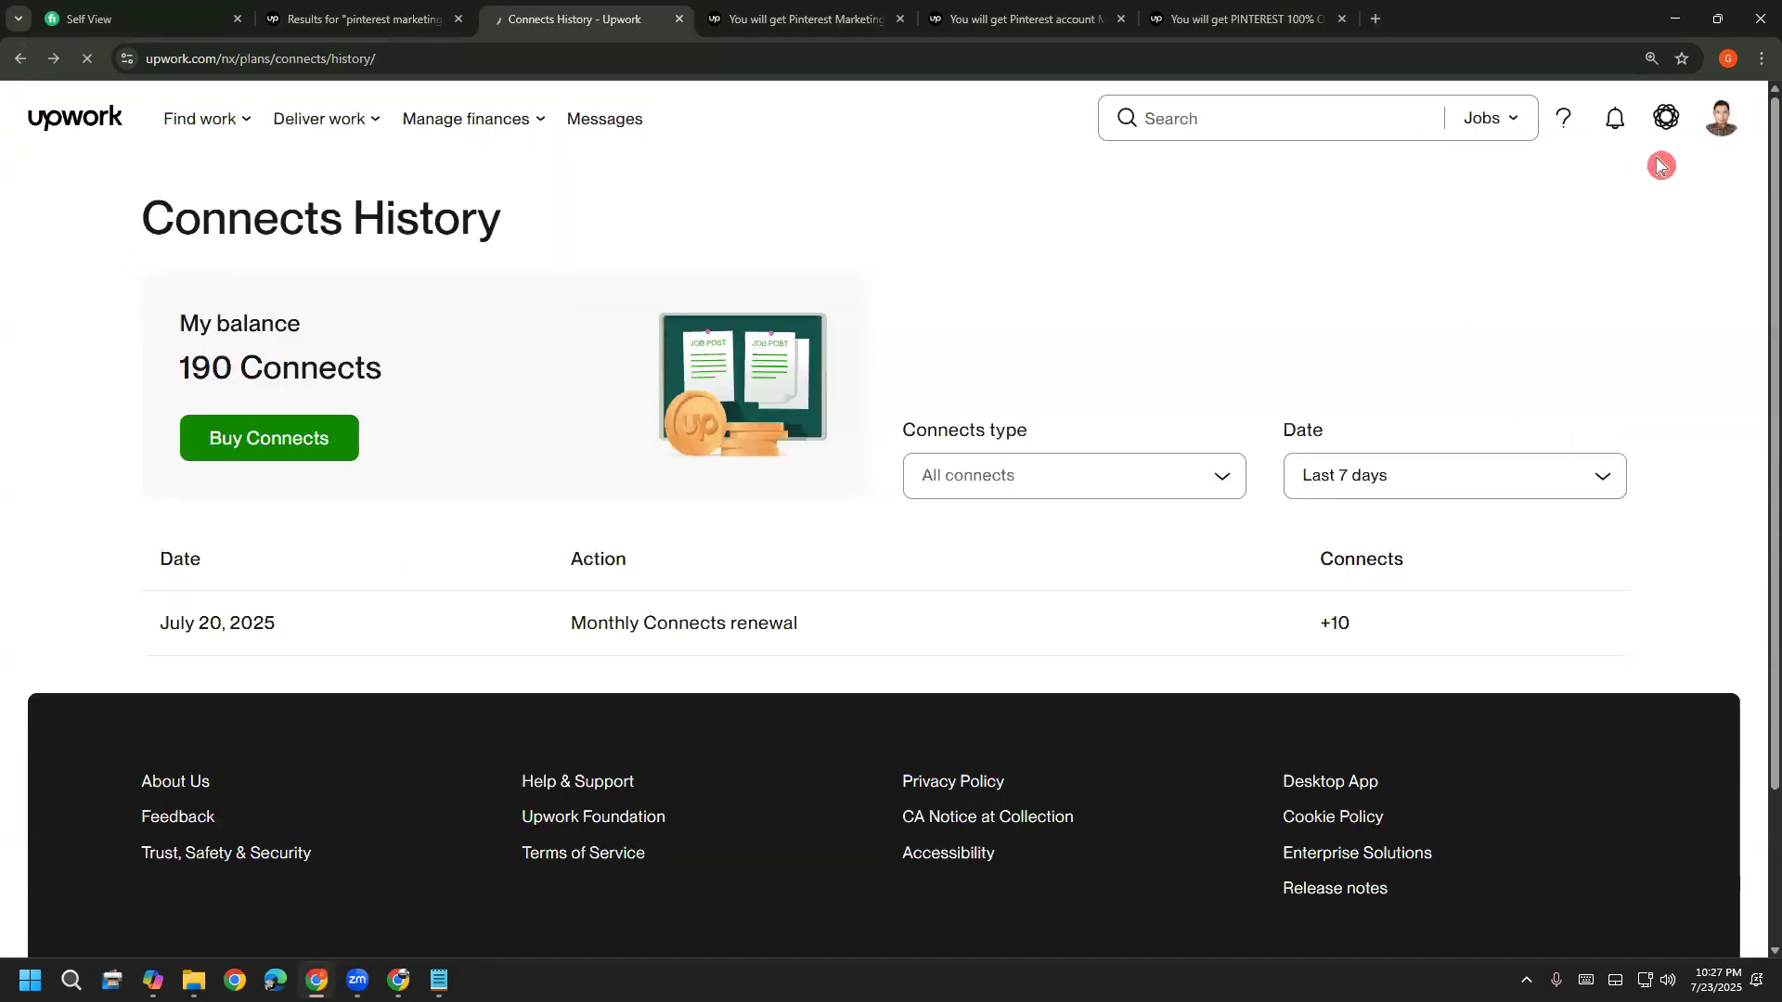
Open the account's membership settings and bring up the Basic and Plus plan comparison
{"action": "left_click", "coordinate": [1716, 135]}
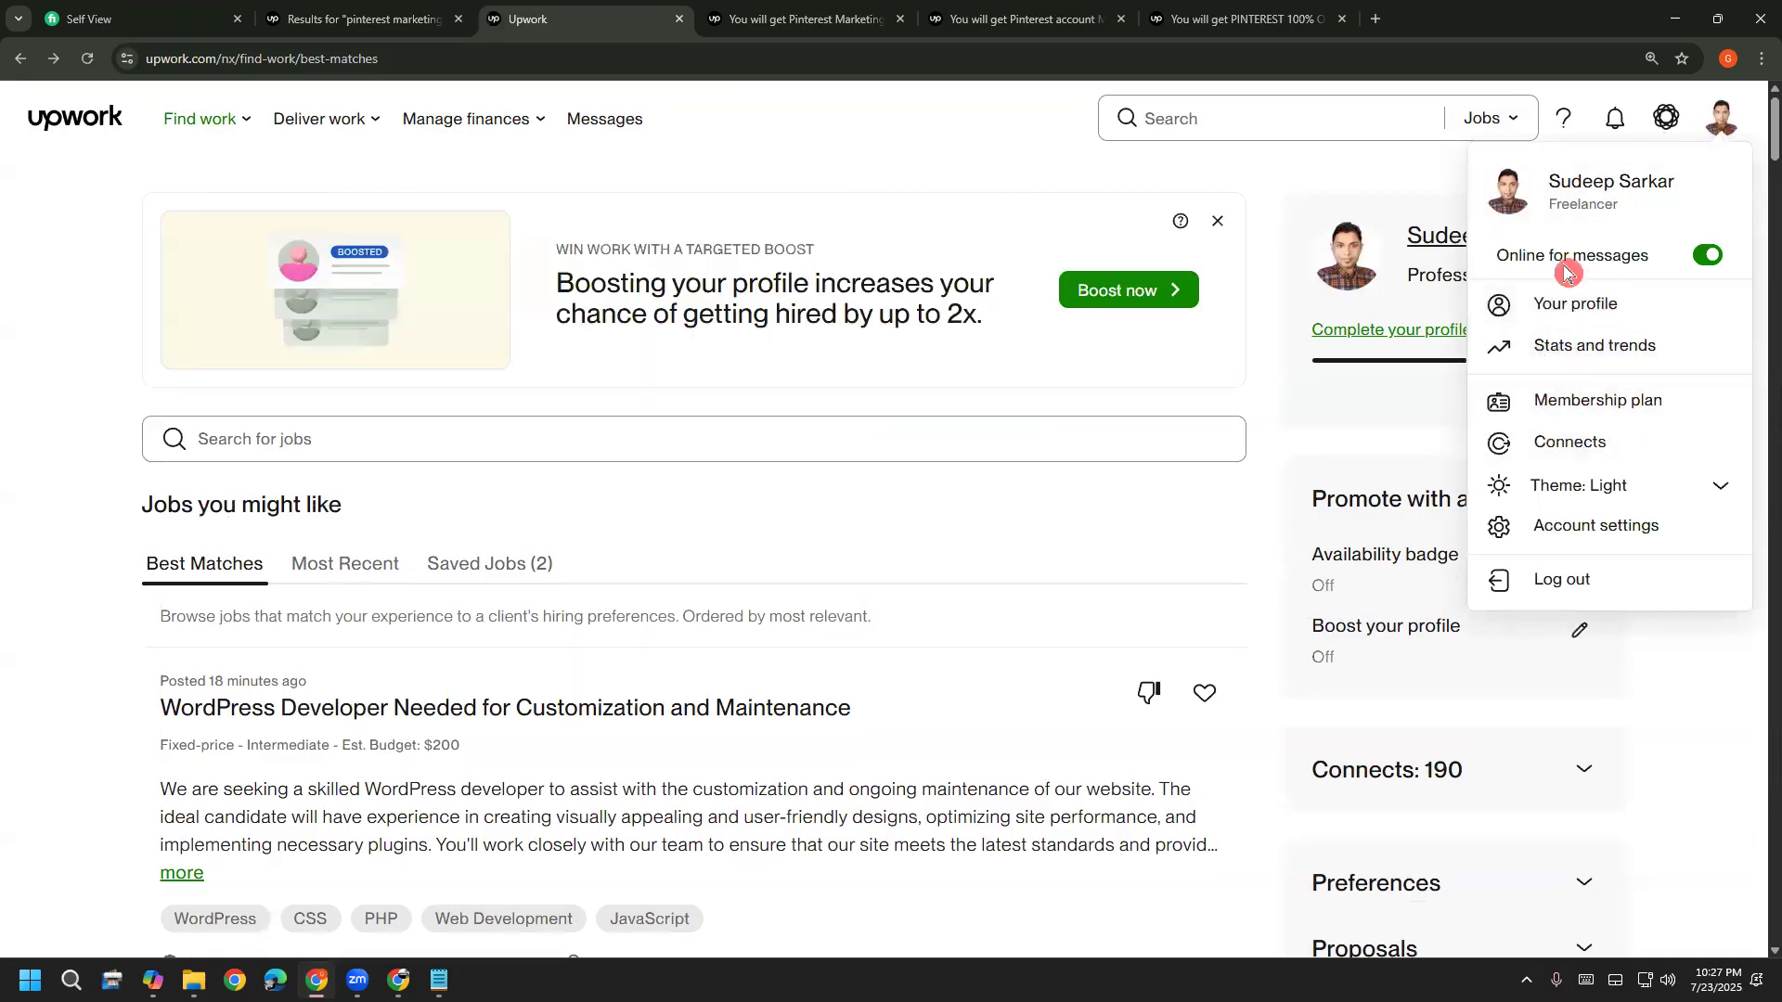
{"action": "left_click", "coordinate": [1612, 395]}
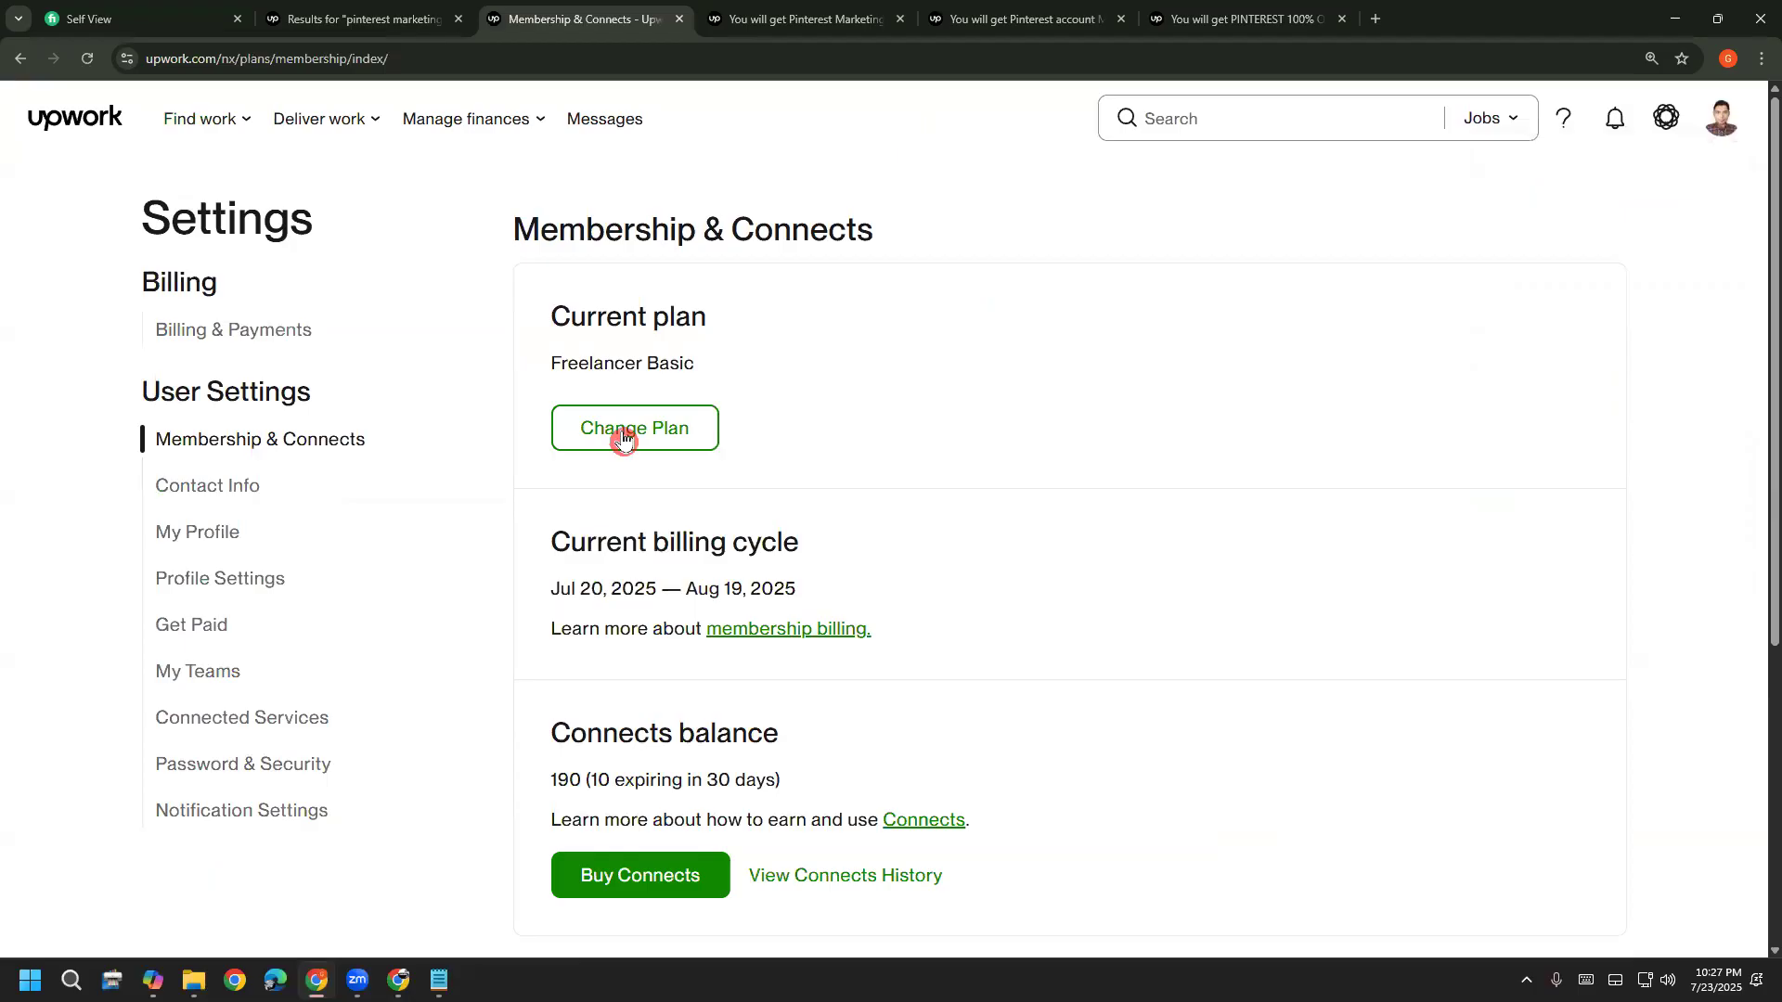
{"action": "left_click", "coordinate": [560, 438]}
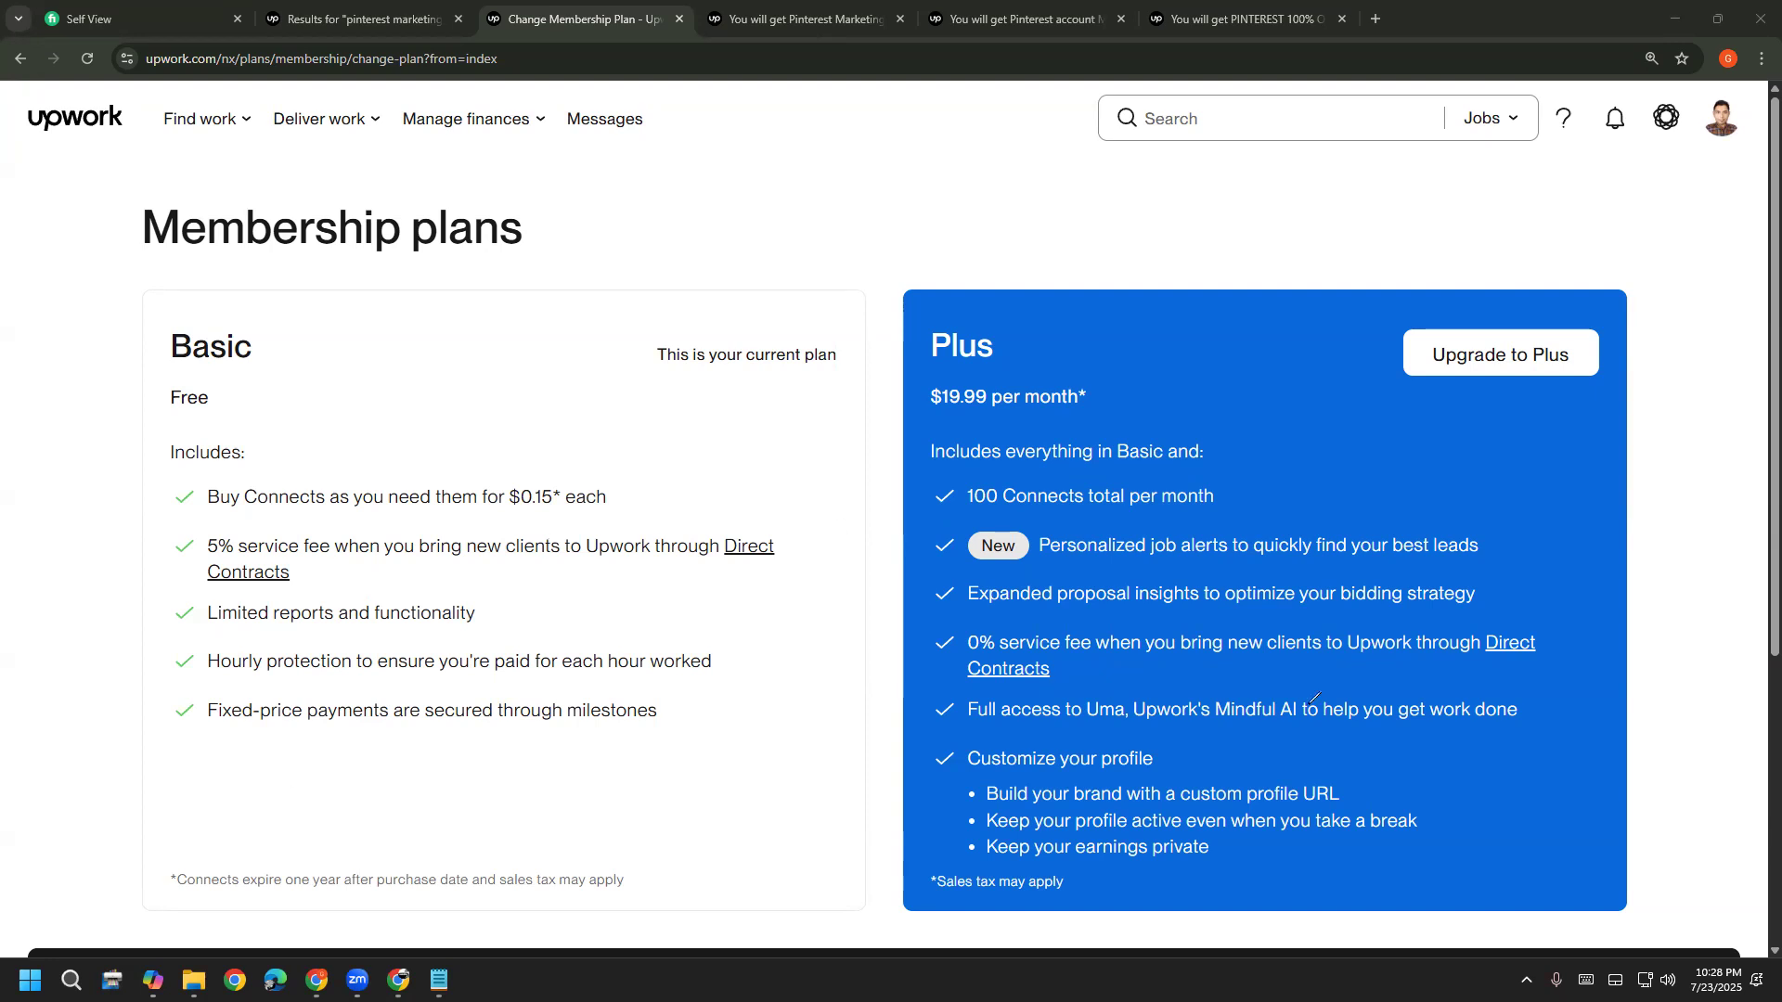
Circle the Plus plan's monthly Connects, personalized job alerts and expanded proposal insights with the temporary pen
{"action": "left_click", "coordinate": [223, 449]}
{"action": "left_click_drag", "start_coordinate": [1023, 509], "coordinate": [1101, 505]}
{"action": "left_click_drag", "start_coordinate": [917, 465], "coordinate": [925, 507]}
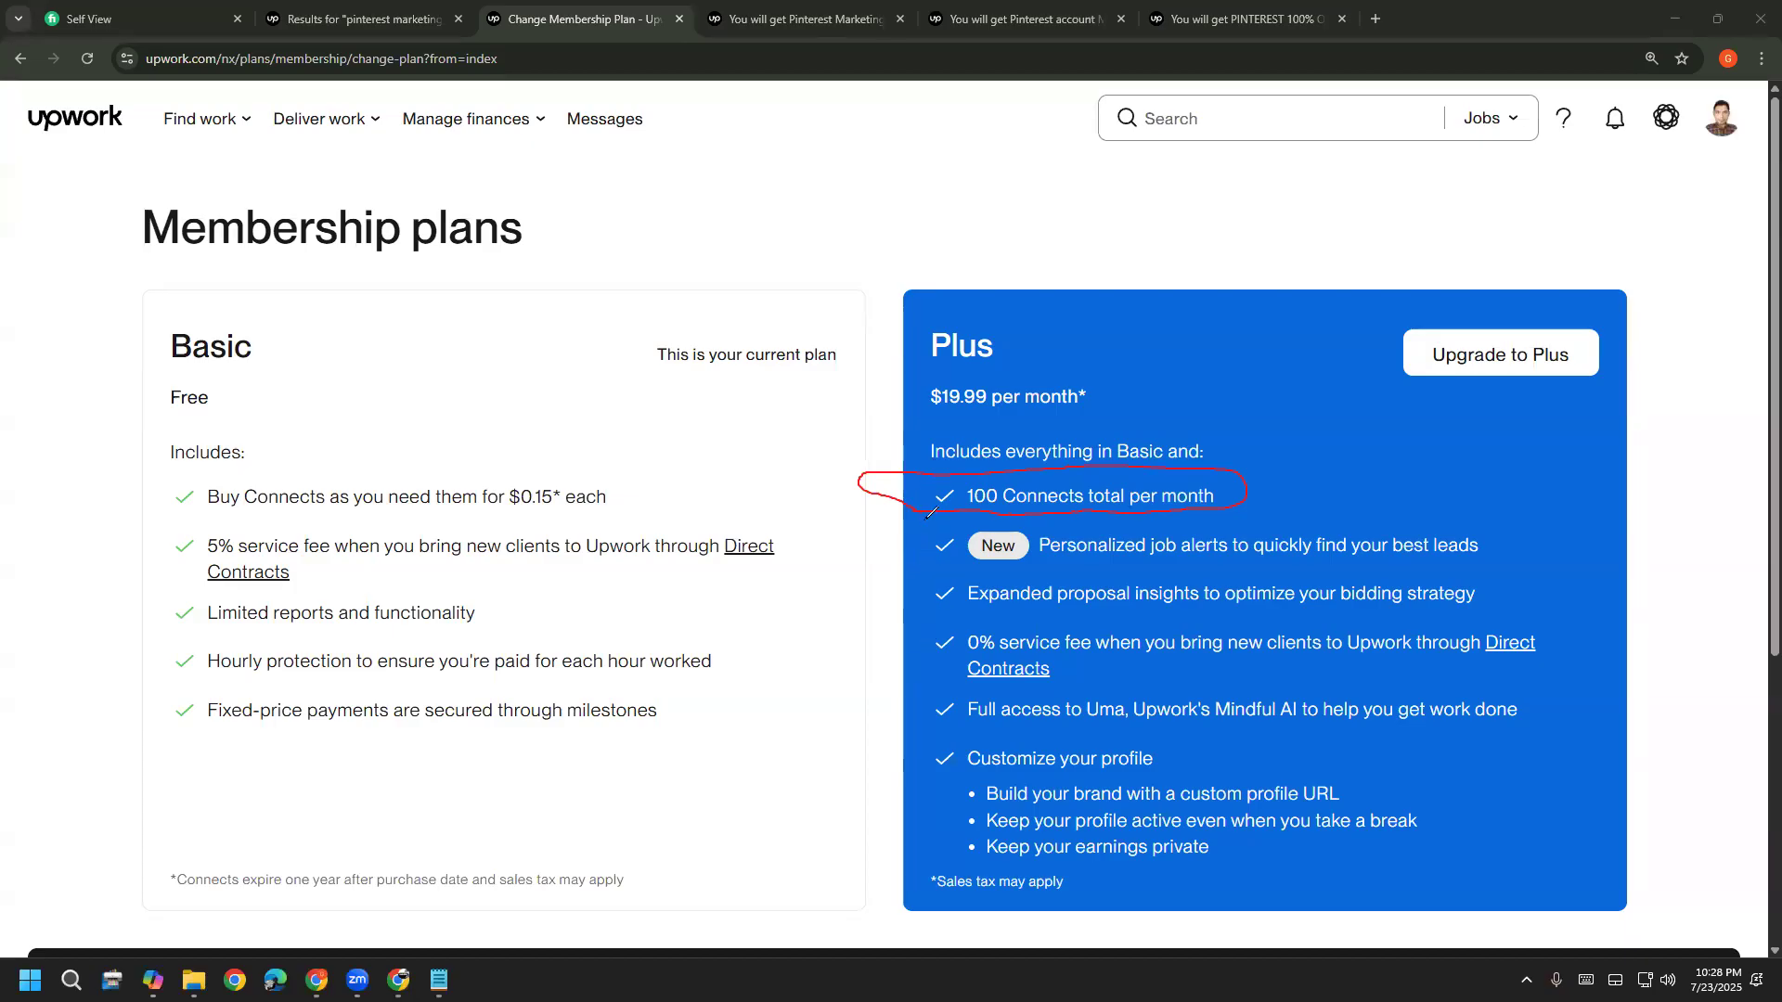
{"action": "mouse_move", "coordinate": [927, 514]}
{"action": "left_mouse_down"}
{"action": "mouse_move", "coordinate": [887, 572]}
{"action": "mouse_move", "coordinate": [1337, 569]}
{"action": "left_mouse_up"}
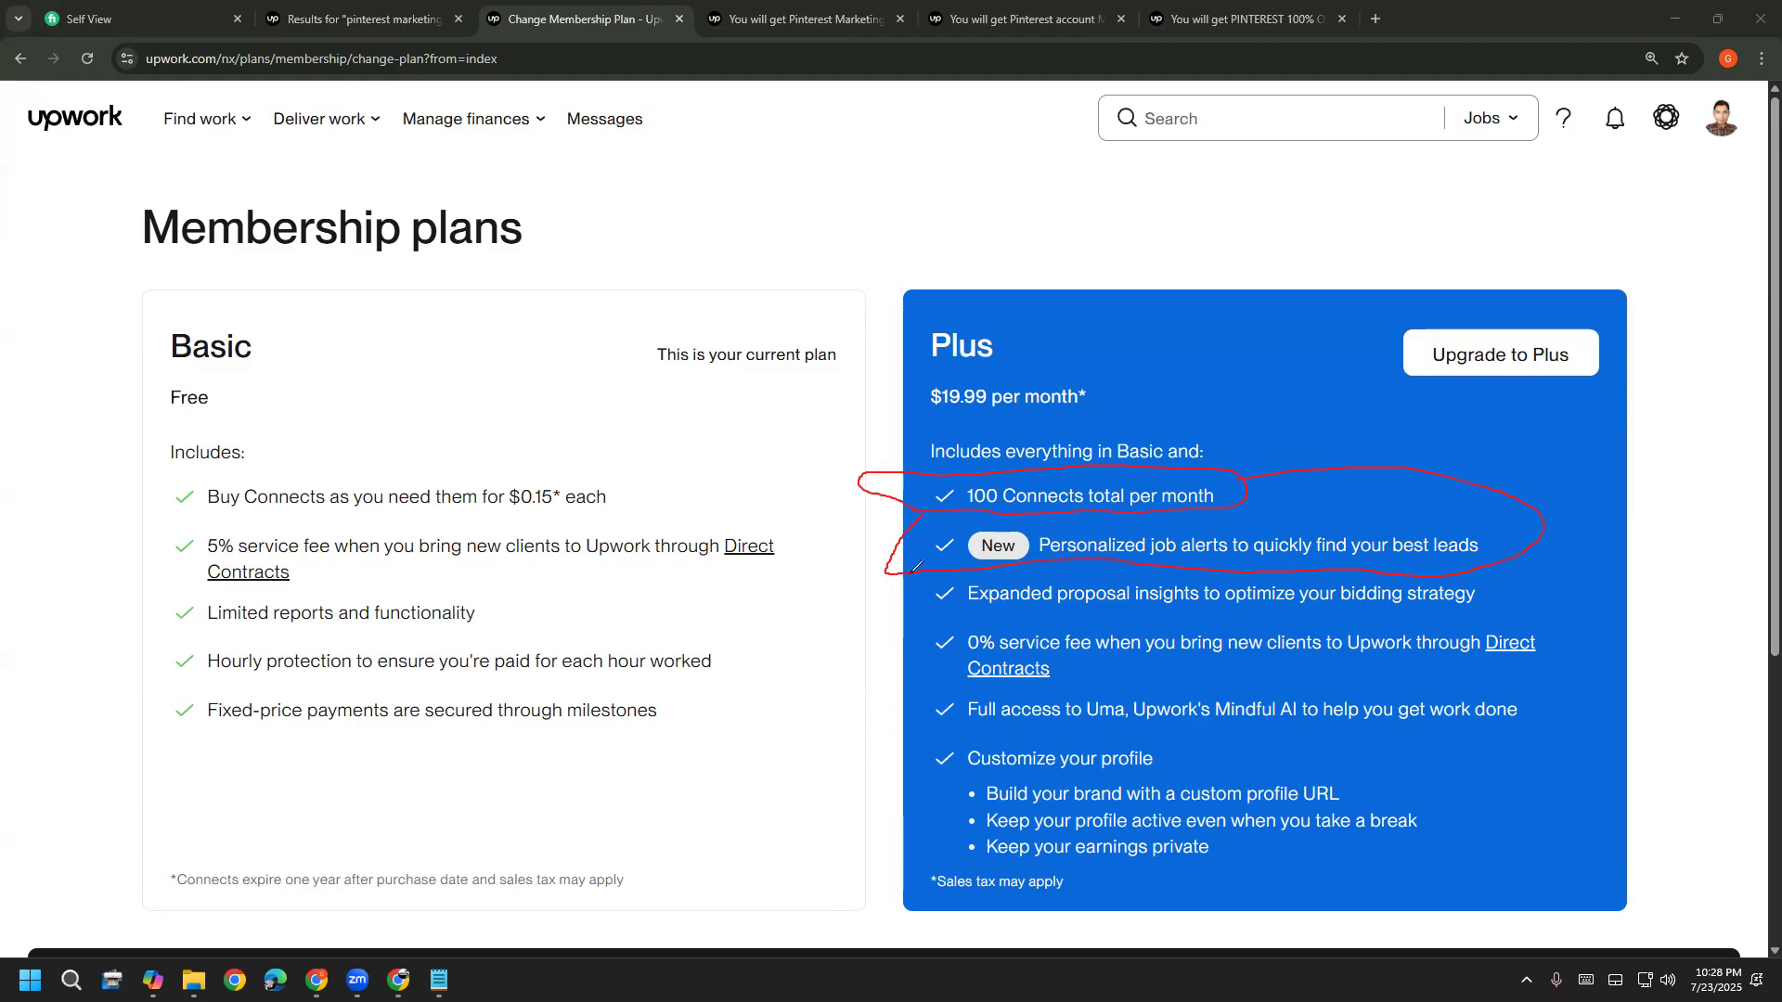
{"action": "mouse_move", "coordinate": [912, 582]}
{"action": "left_mouse_down"}
{"action": "mouse_move", "coordinate": [899, 610]}
{"action": "mouse_move", "coordinate": [928, 620]}
{"action": "mouse_move", "coordinate": [1032, 618]}
{"action": "left_mouse_up"}
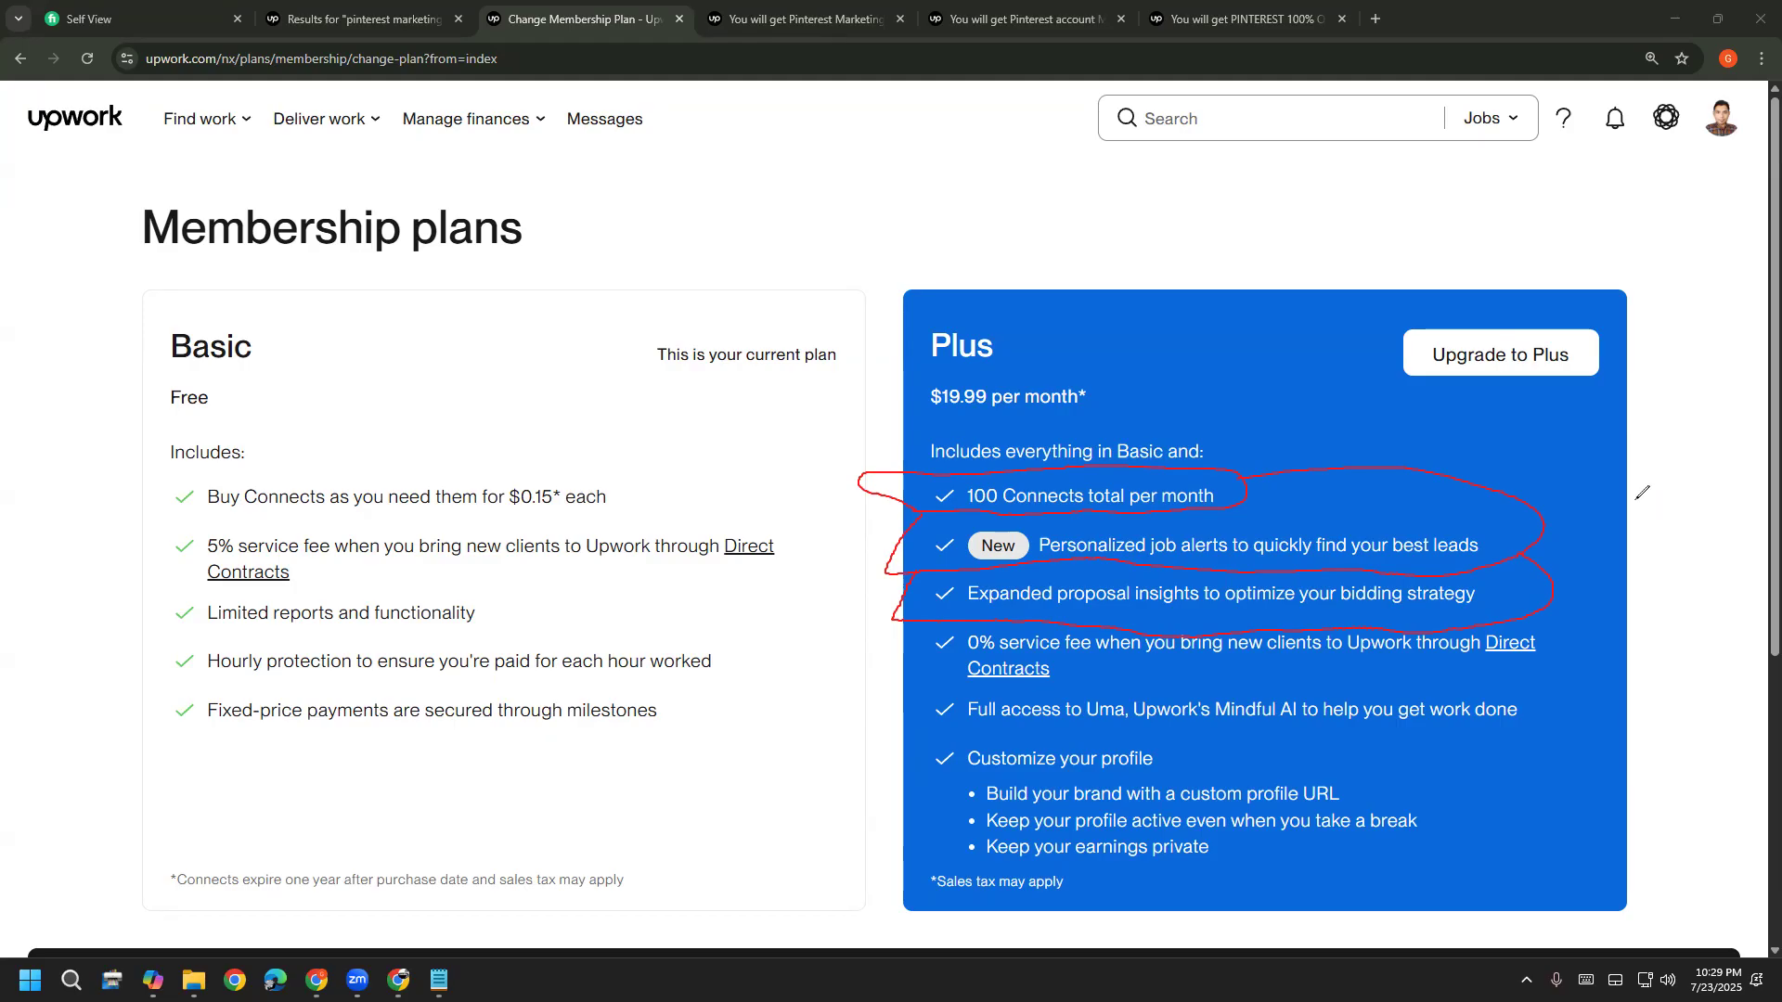
Clear the benefit circles, and write a circled "15%" over the Basic plan with the temporary pen
{"action": "left_click", "coordinate": [10, 430]}
{"action": "left_click_drag", "start_coordinate": [448, 296], "coordinate": [492, 376]}
{"action": "left_click_drag", "start_coordinate": [532, 256], "coordinate": [502, 384]}
{"action": "left_click_drag", "start_coordinate": [618, 196], "coordinate": [604, 340]}
{"action": "left_click_drag", "start_coordinate": [552, 265], "coordinate": [558, 258]}
{"action": "left_click_drag", "start_coordinate": [642, 299], "coordinate": [642, 308]}
{"action": "mouse_move", "coordinate": [689, 243]}
{"action": "left_mouse_down"}
{"action": "mouse_move", "coordinate": [469, 172]}
{"action": "mouse_move", "coordinate": [474, 394]}
{"action": "mouse_move", "coordinate": [735, 262]}
{"action": "mouse_move", "coordinate": [672, 224]}
{"action": "left_mouse_up"}
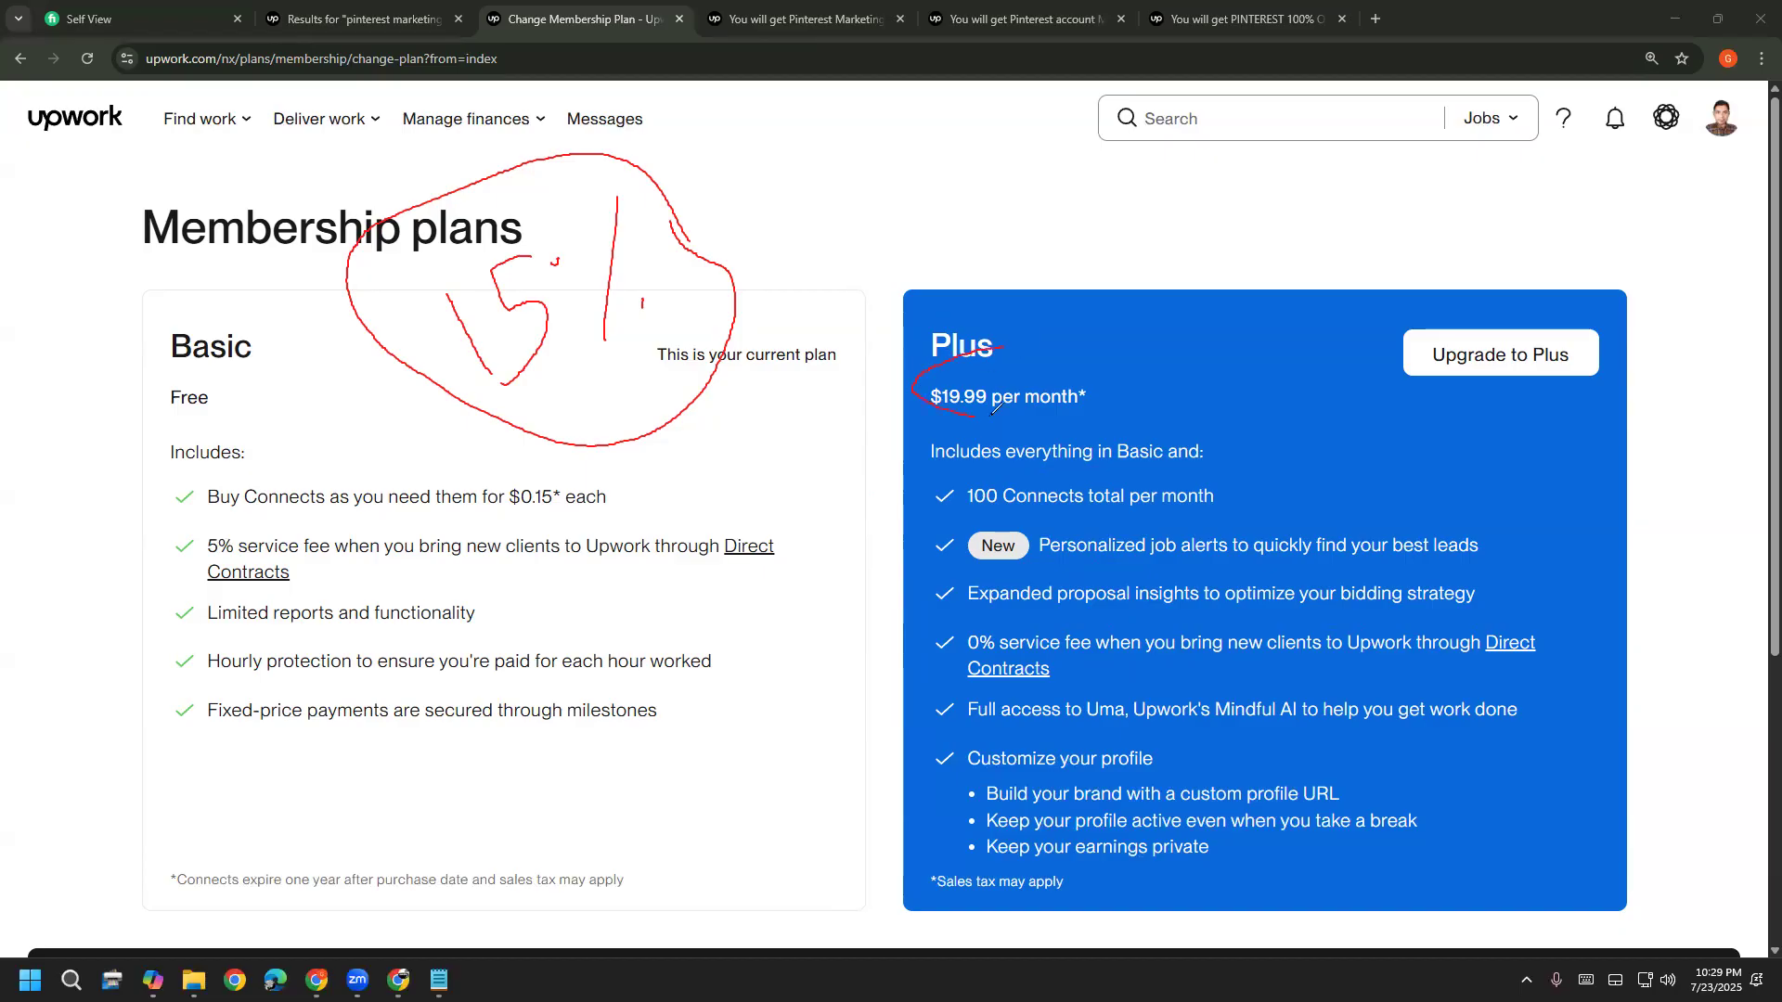
Circle the Plus plan's price and its 0% service fee benefit, and erase the annotations
{"action": "left_click_drag", "start_coordinate": [1123, 388], "coordinate": [1028, 308]}
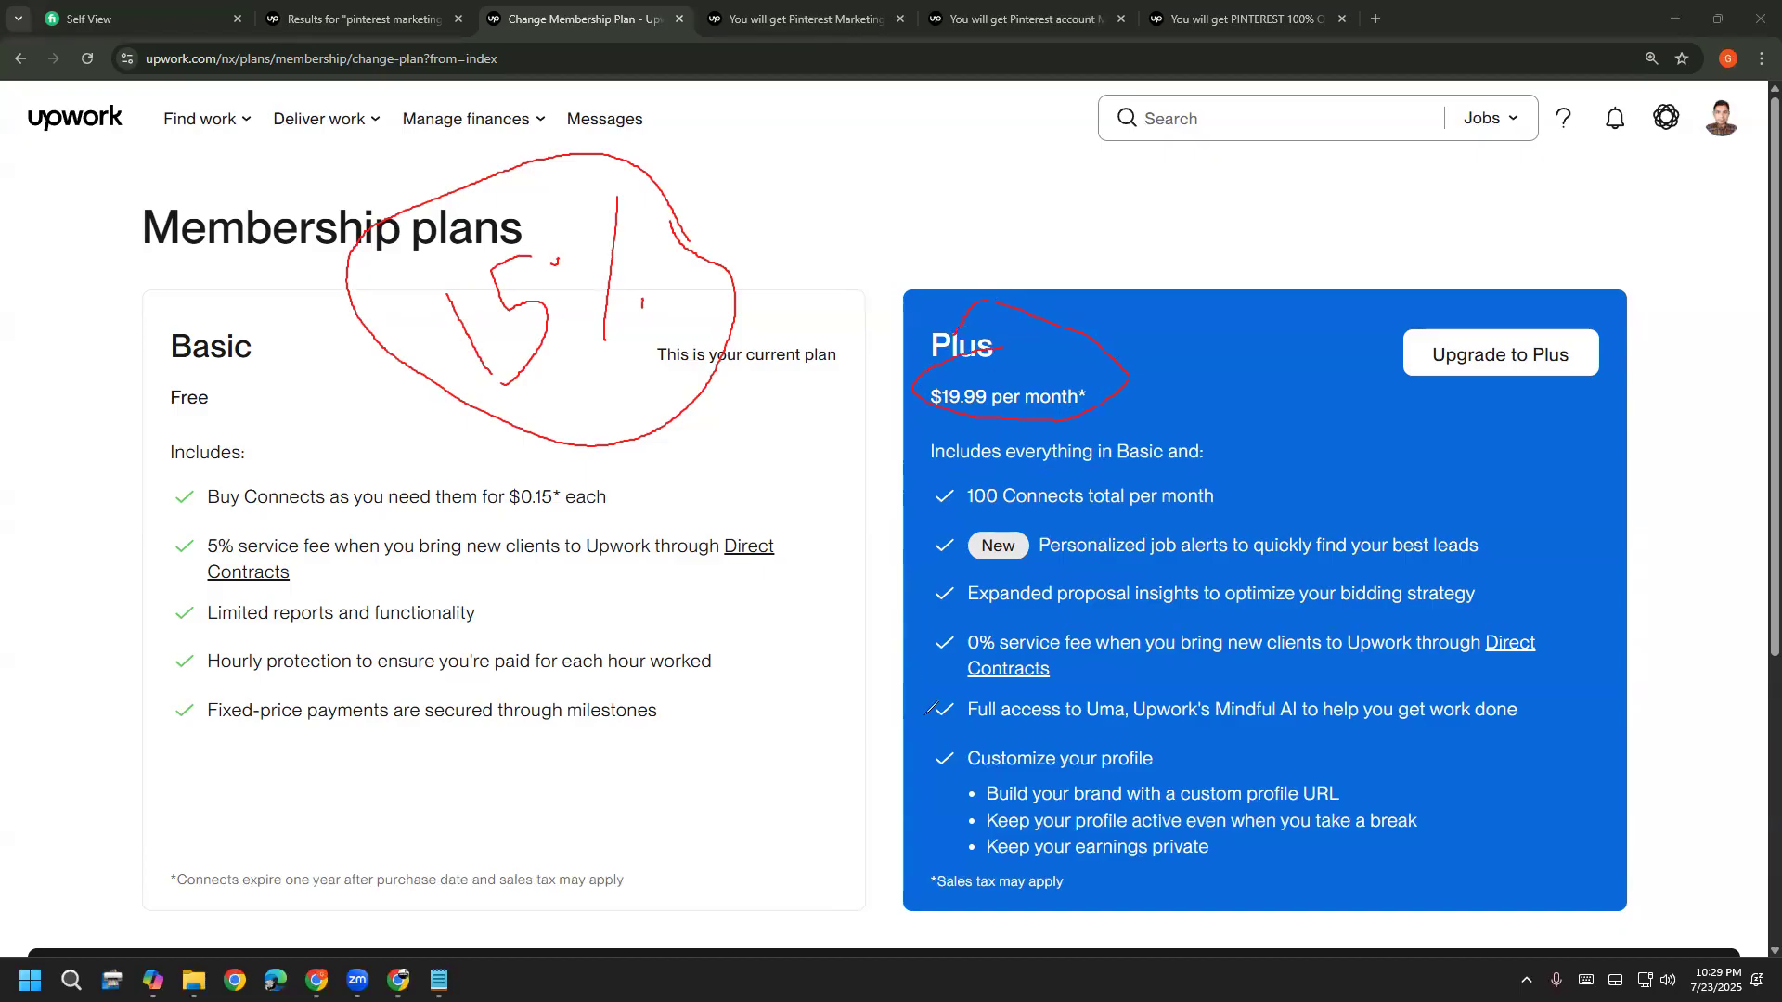
{"action": "mouse_move", "coordinate": [947, 613]}
{"action": "left_mouse_down"}
{"action": "mouse_move", "coordinate": [906, 678]}
{"action": "mouse_move", "coordinate": [1050, 682]}
{"action": "mouse_move", "coordinate": [1594, 605]}
{"action": "left_mouse_up"}
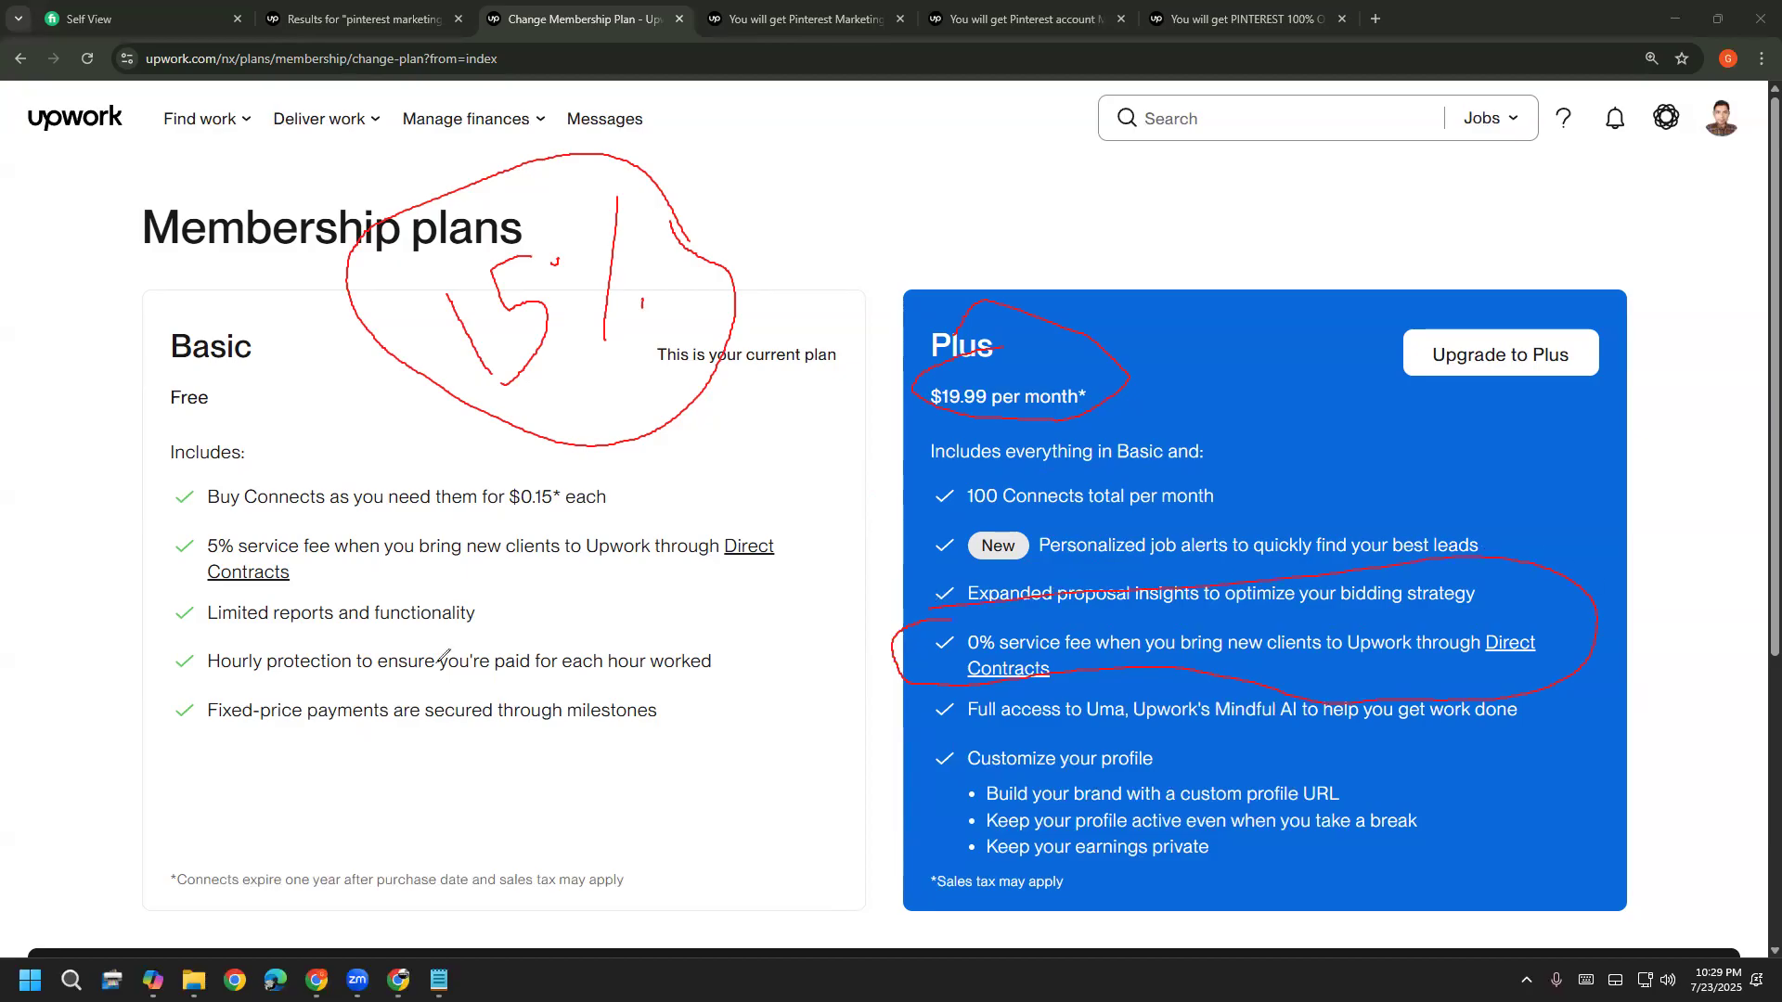
{"action": "key", "text": "e"}
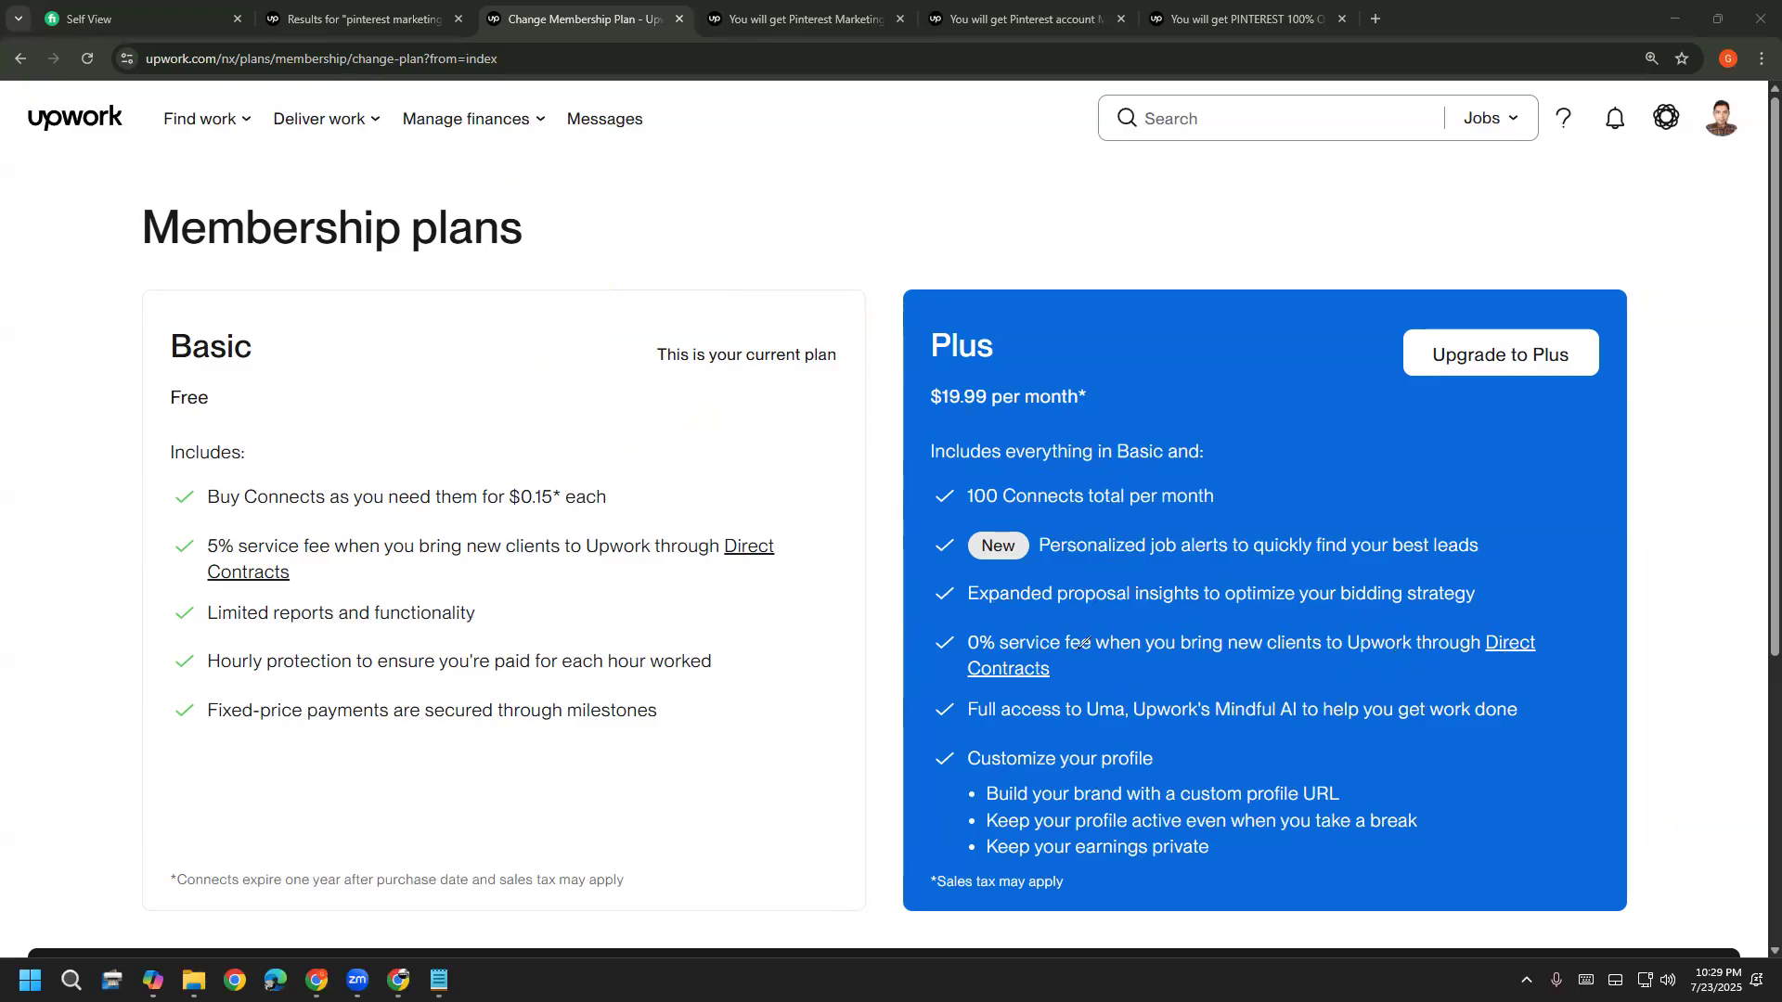
Circle the Plus plan's Uma AI access, erase it, and circle the custom profile URL benefit with an arrow pointing to it
{"action": "left_click_drag", "start_coordinate": [893, 633], "coordinate": [984, 653]}
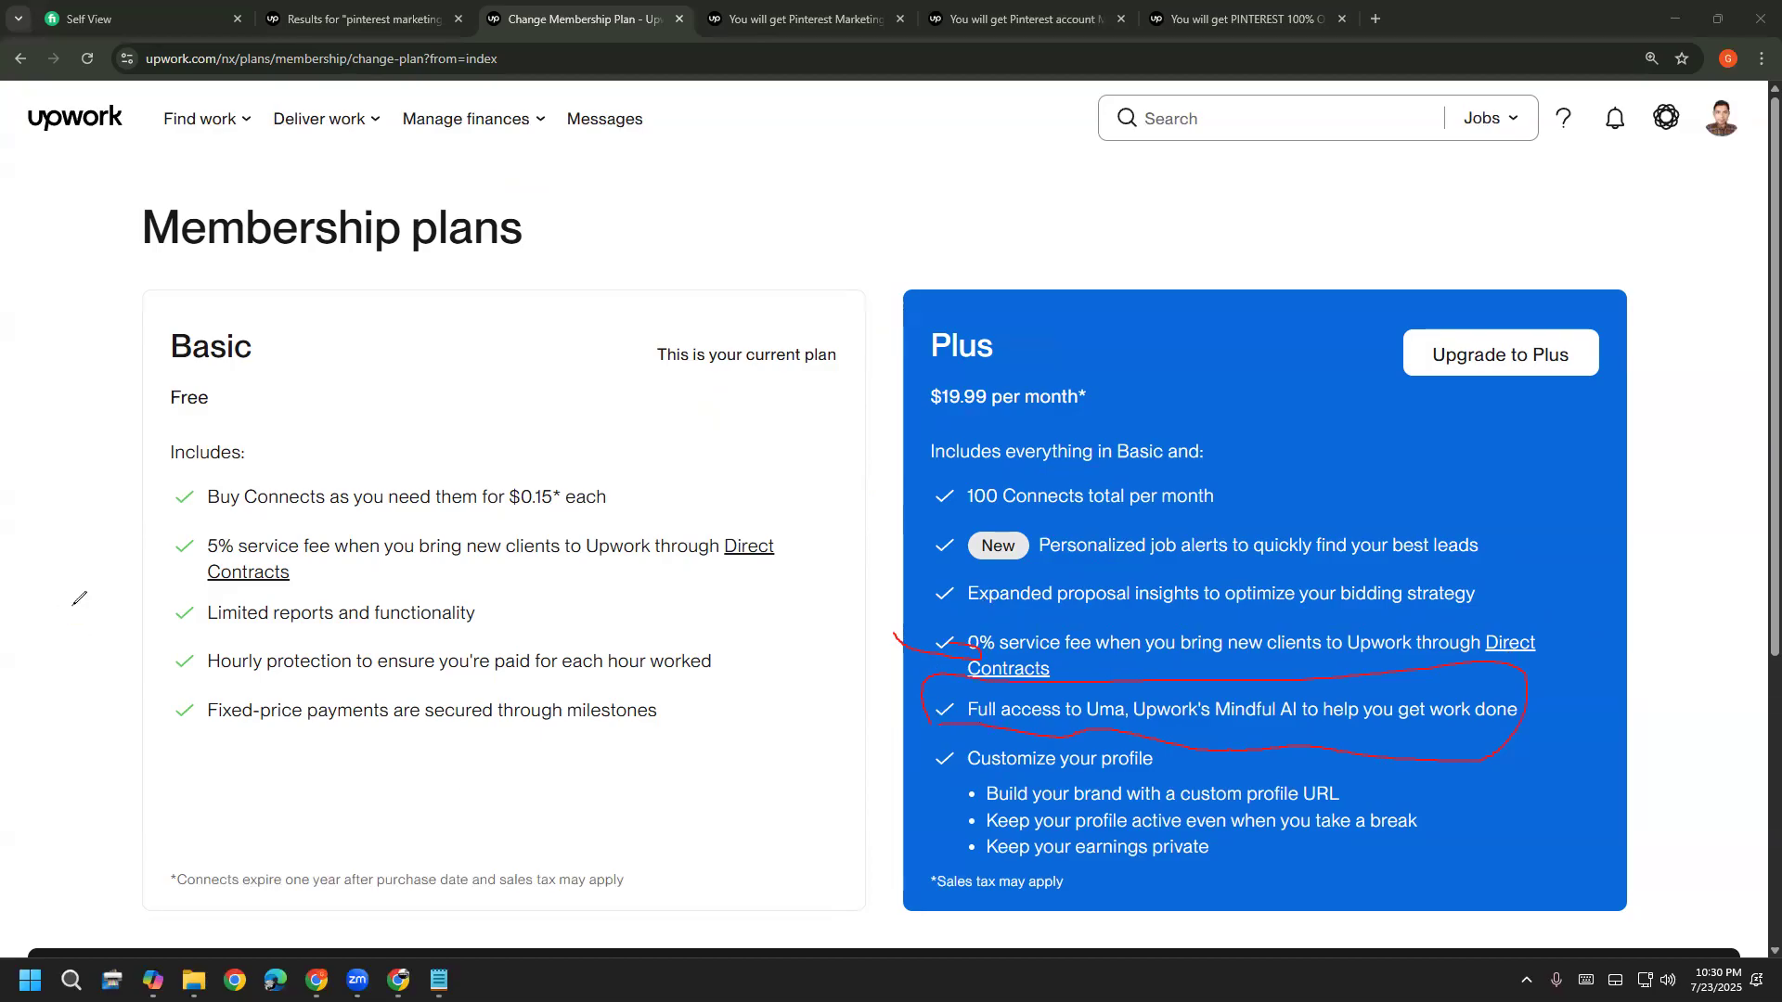
{"action": "key", "text": "e"}
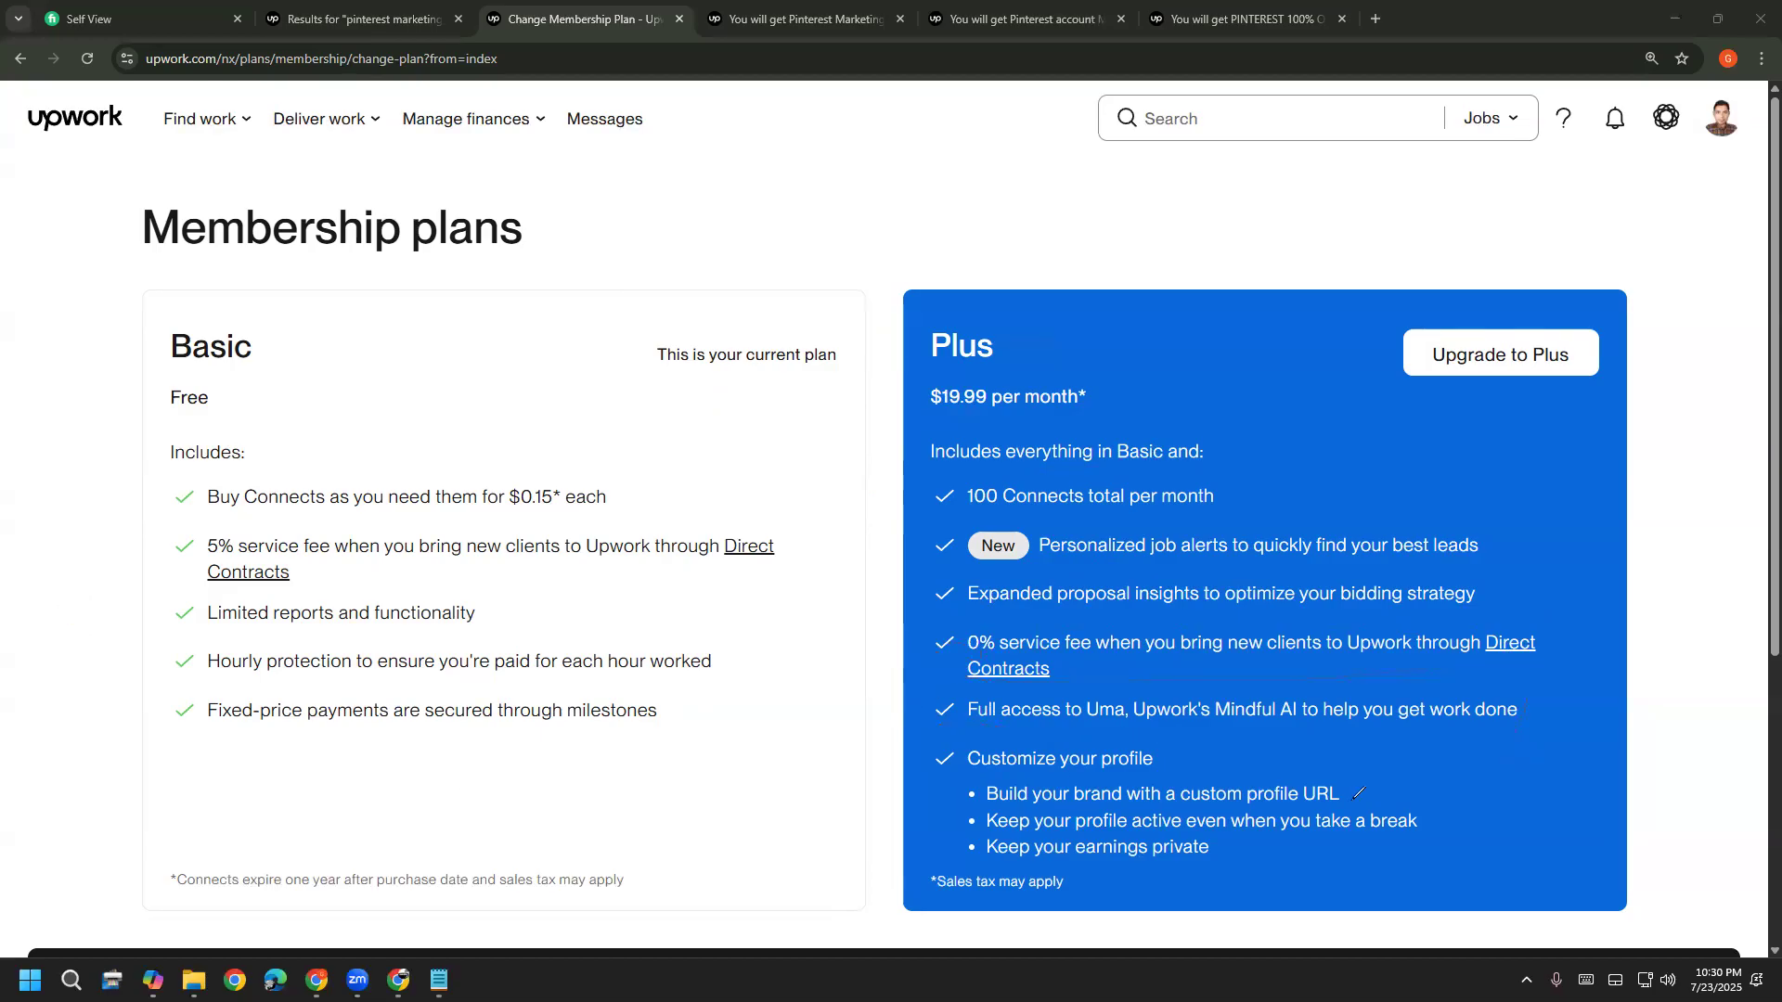
{"action": "left_click_drag", "start_coordinate": [963, 789], "coordinate": [1053, 807]}
{"action": "left_click_drag", "start_coordinate": [1164, 802], "coordinate": [1295, 795]}
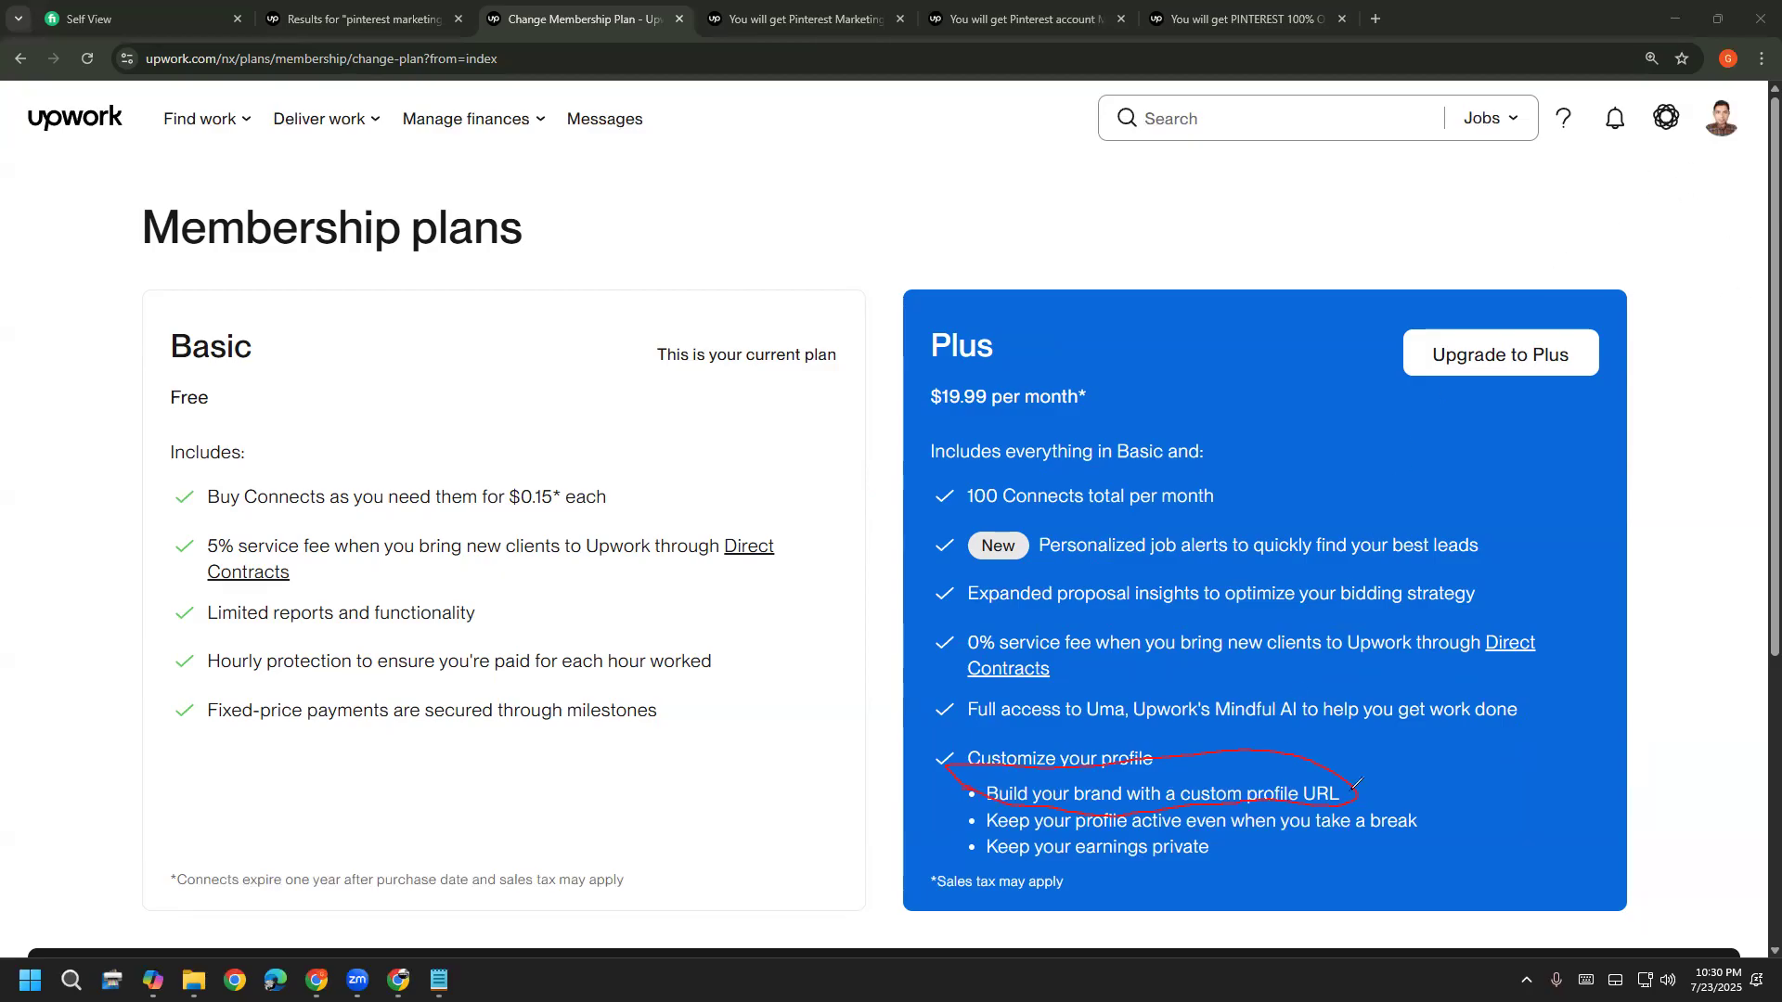
{"action": "left_click_drag", "start_coordinate": [1380, 734], "coordinate": [1505, 663]}
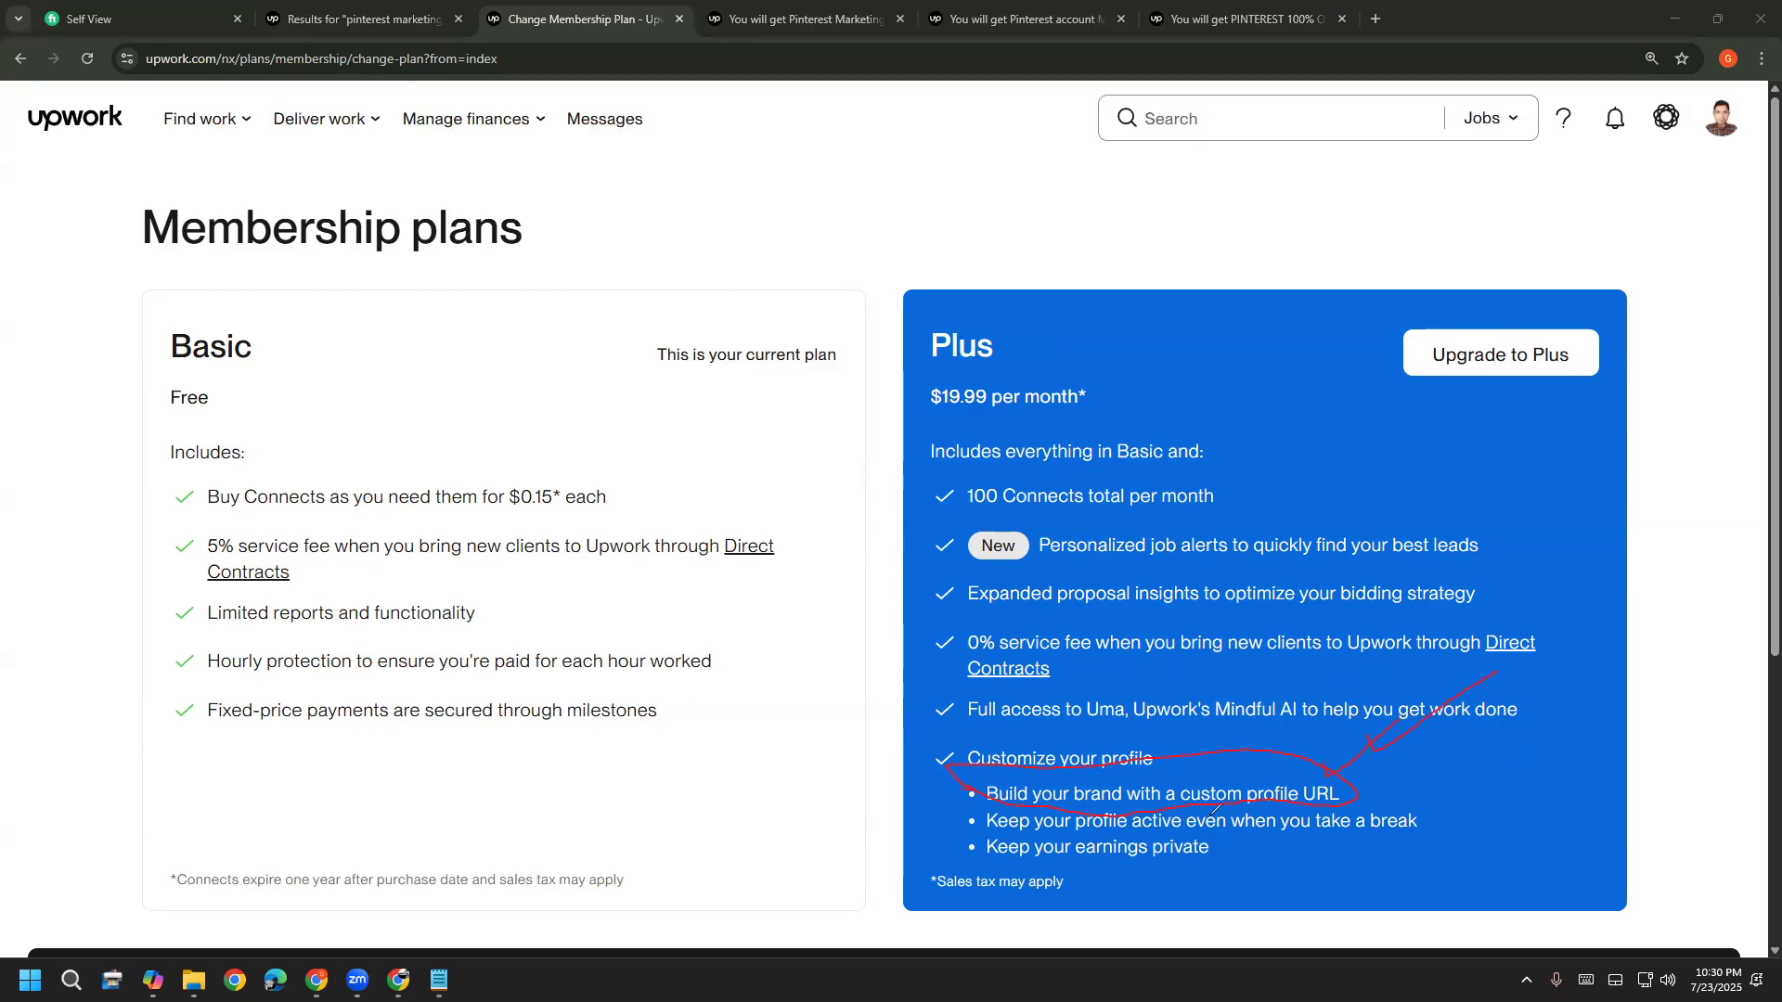
Underline and circle the benefit of keeping the profile active during a break, and add a pointer line to it
{"action": "left_click_drag", "start_coordinate": [1330, 826], "coordinate": [1380, 830]}
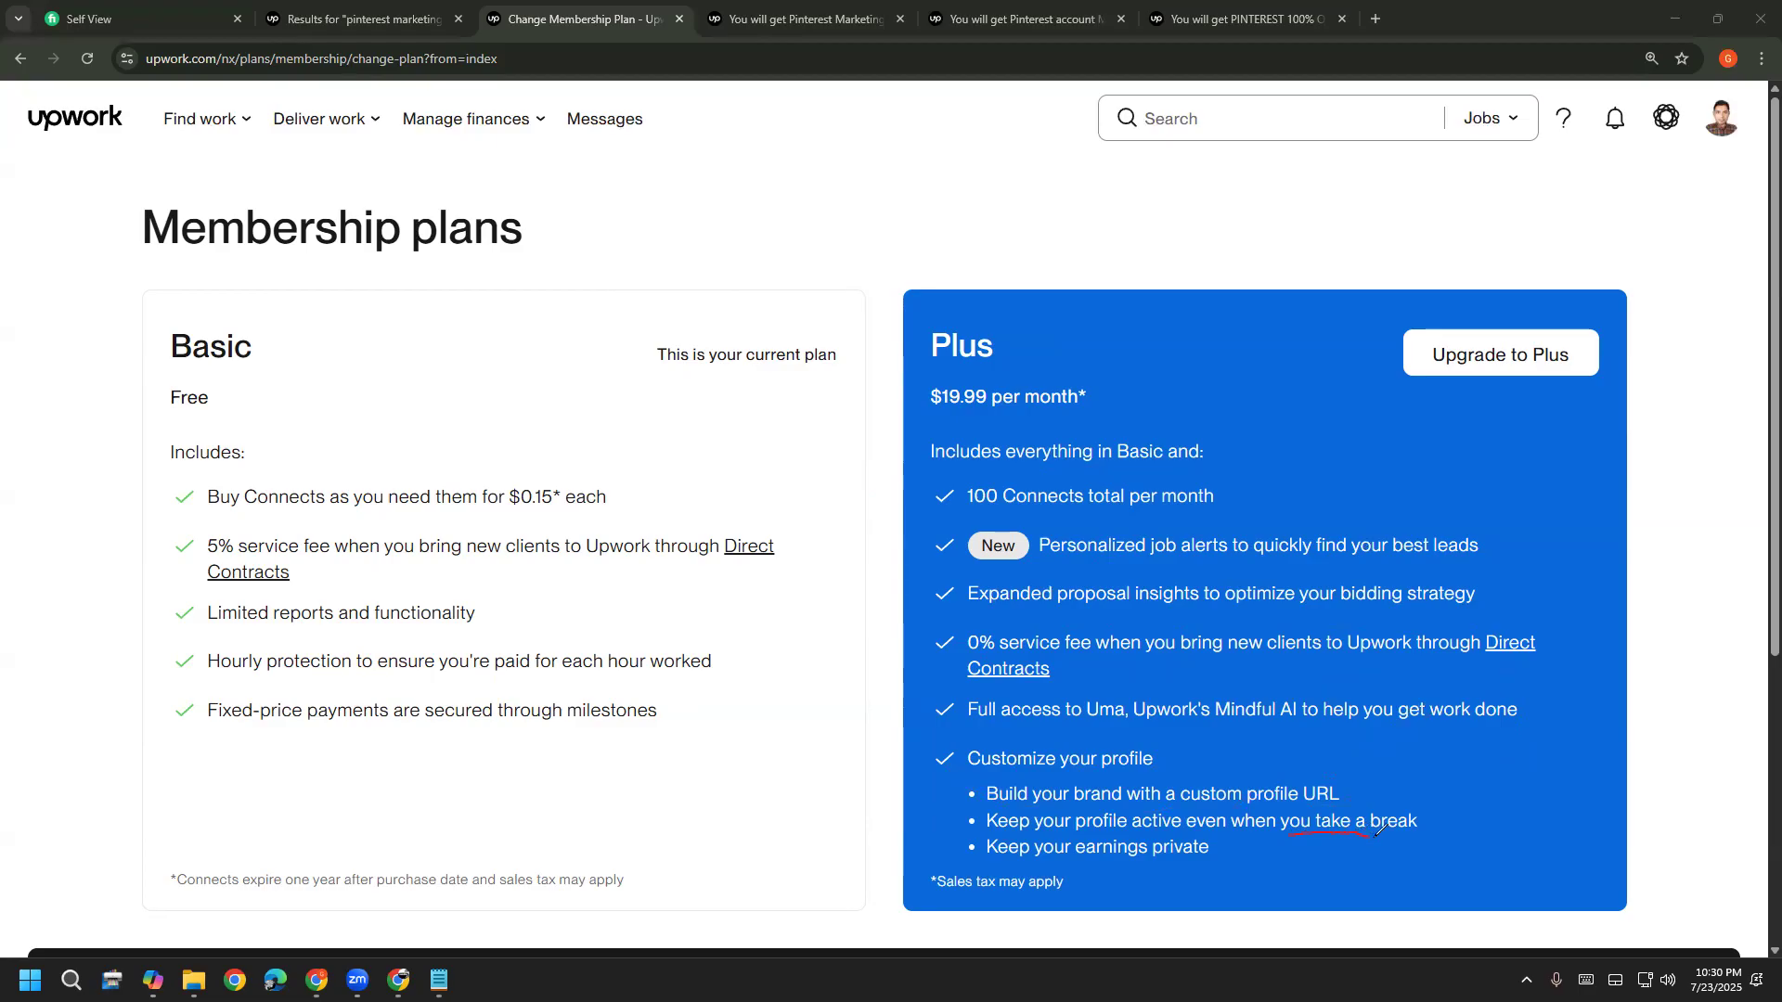
{"action": "left_click_drag", "start_coordinate": [1225, 784], "coordinate": [974, 819]}
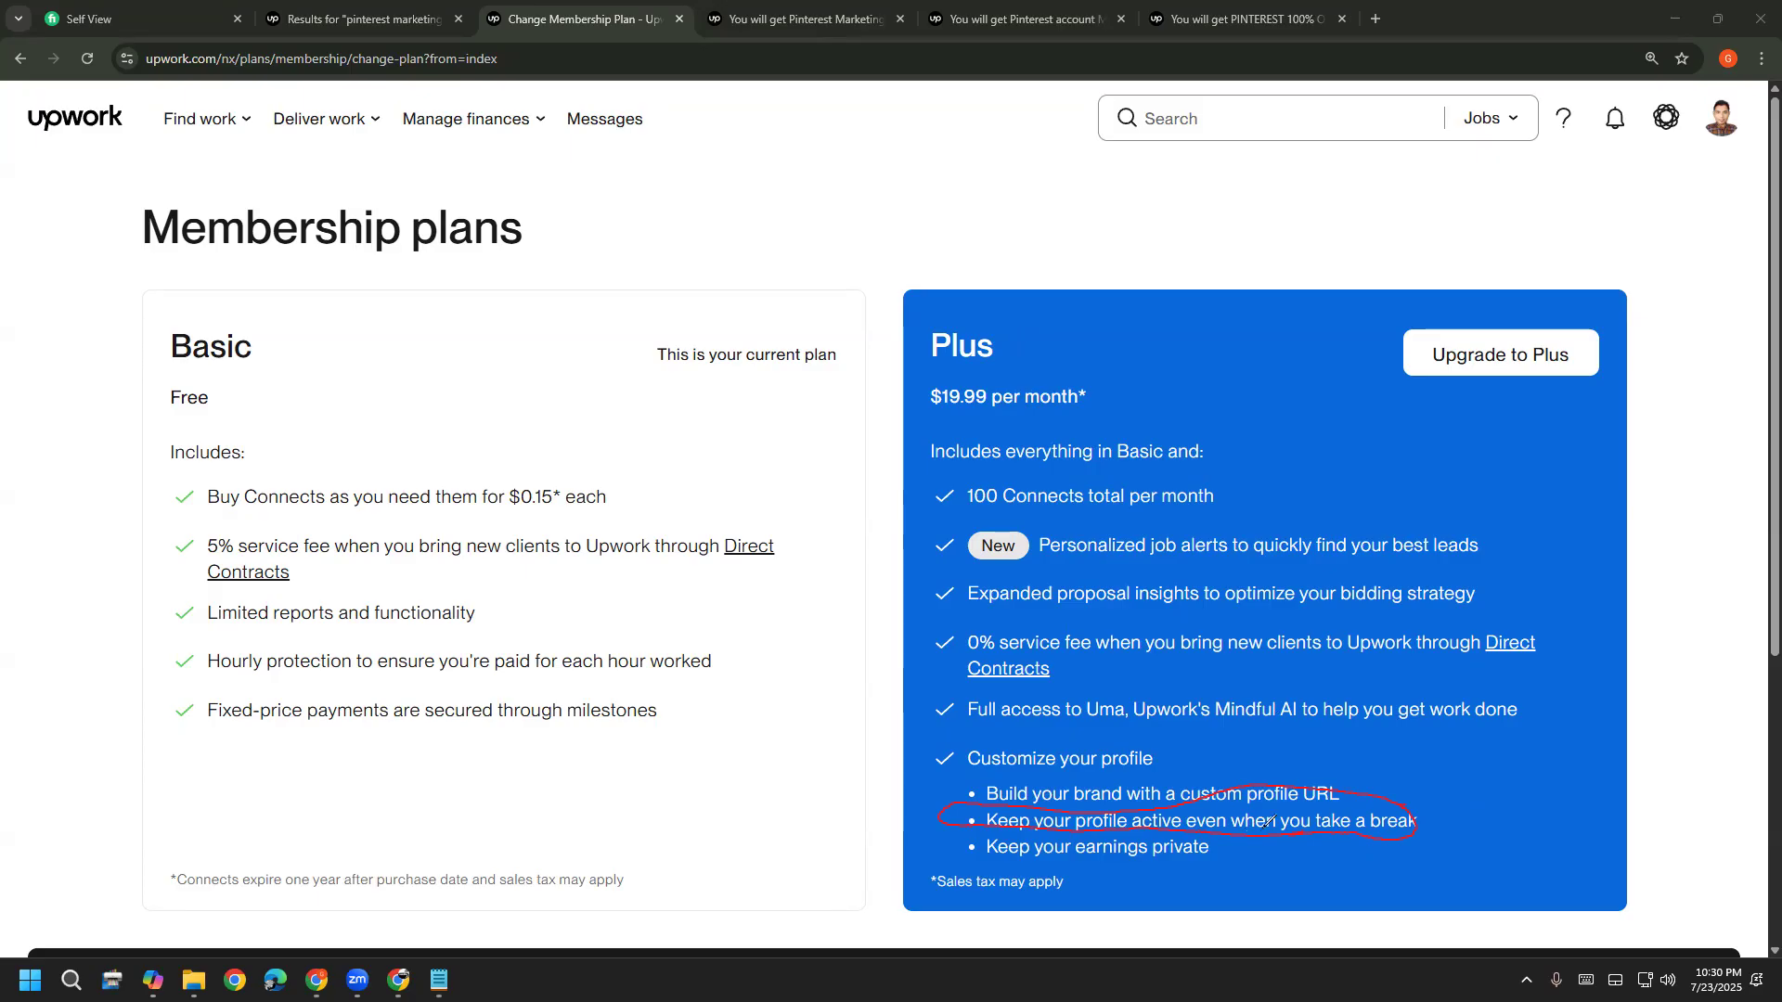
{"action": "left_click_drag", "start_coordinate": [1403, 819], "coordinate": [1469, 742]}
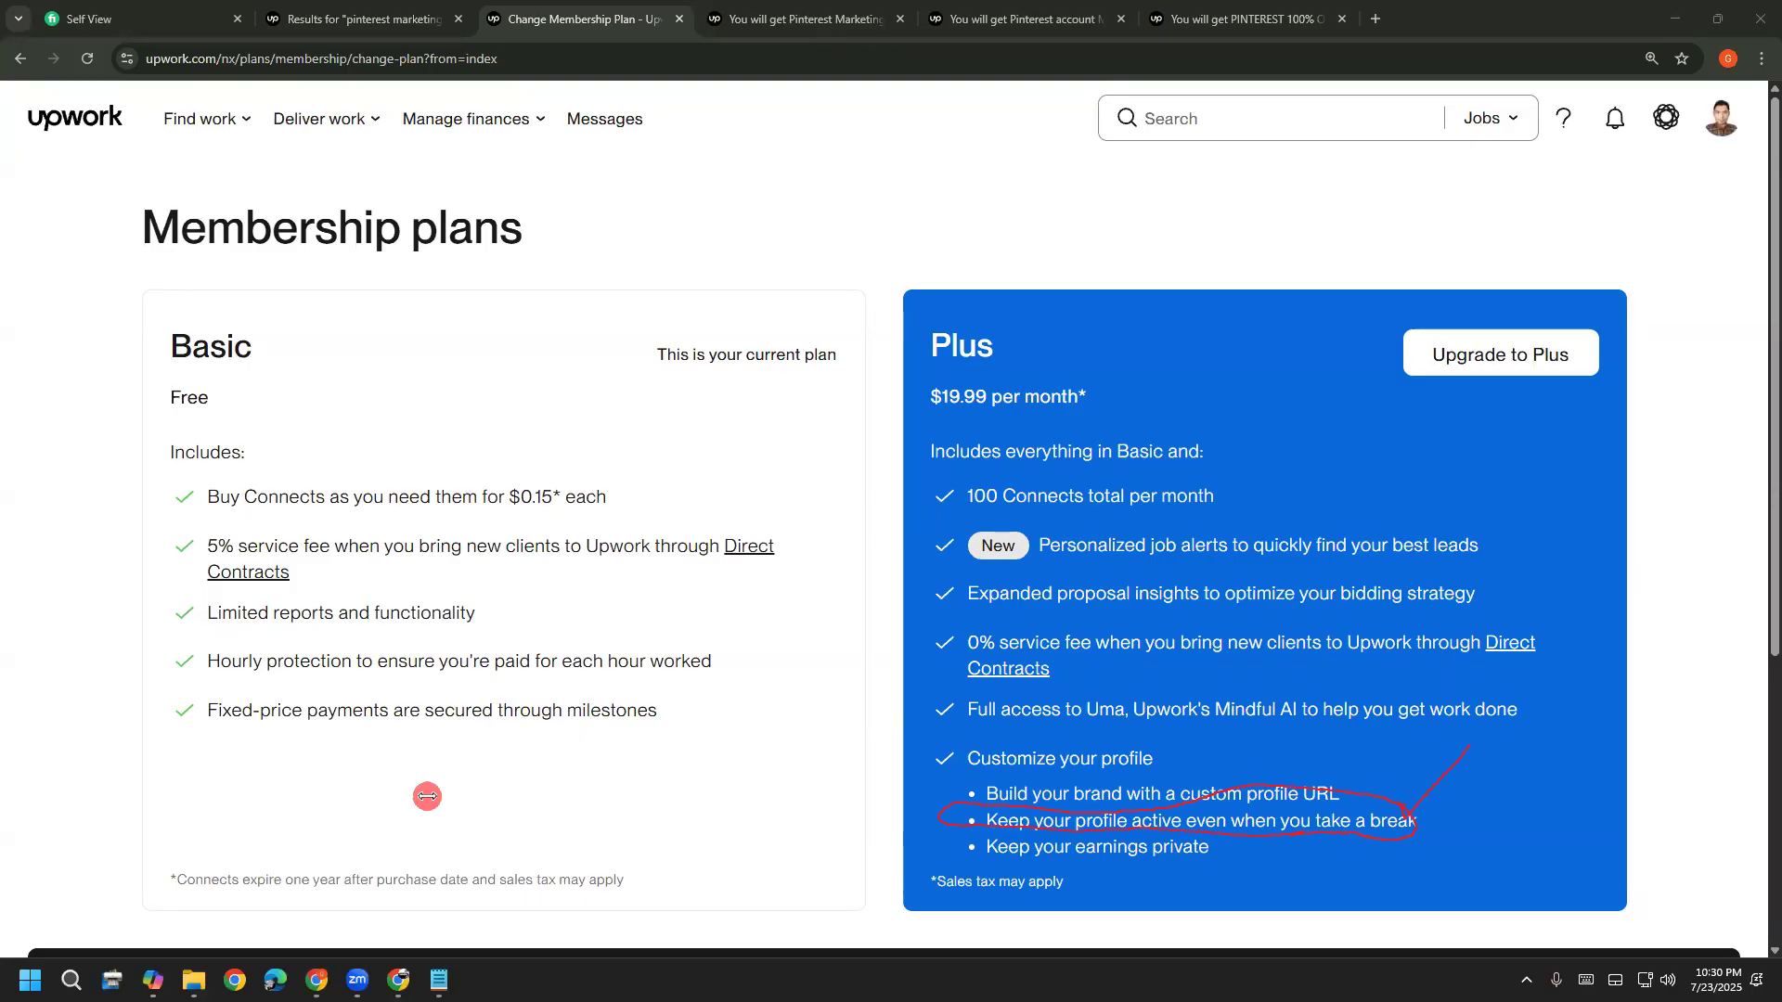
Circle the entire Plus plan several times with the temporary pen, and clear the drawing
{"action": "mouse_move", "coordinate": [1077, 238]}
{"action": "left_mouse_down"}
{"action": "mouse_move", "coordinate": [992, 248]}
{"action": "mouse_move", "coordinate": [896, 717]}
{"action": "mouse_move", "coordinate": [1374, 980]}
{"action": "mouse_move", "coordinate": [1258, 274]}
{"action": "mouse_move", "coordinate": [898, 284]}
{"action": "mouse_move", "coordinate": [877, 826]}
{"action": "mouse_move", "coordinate": [1634, 654]}
{"action": "mouse_move", "coordinate": [868, 330]}
{"action": "mouse_move", "coordinate": [1531, 815]}
{"action": "left_mouse_up"}
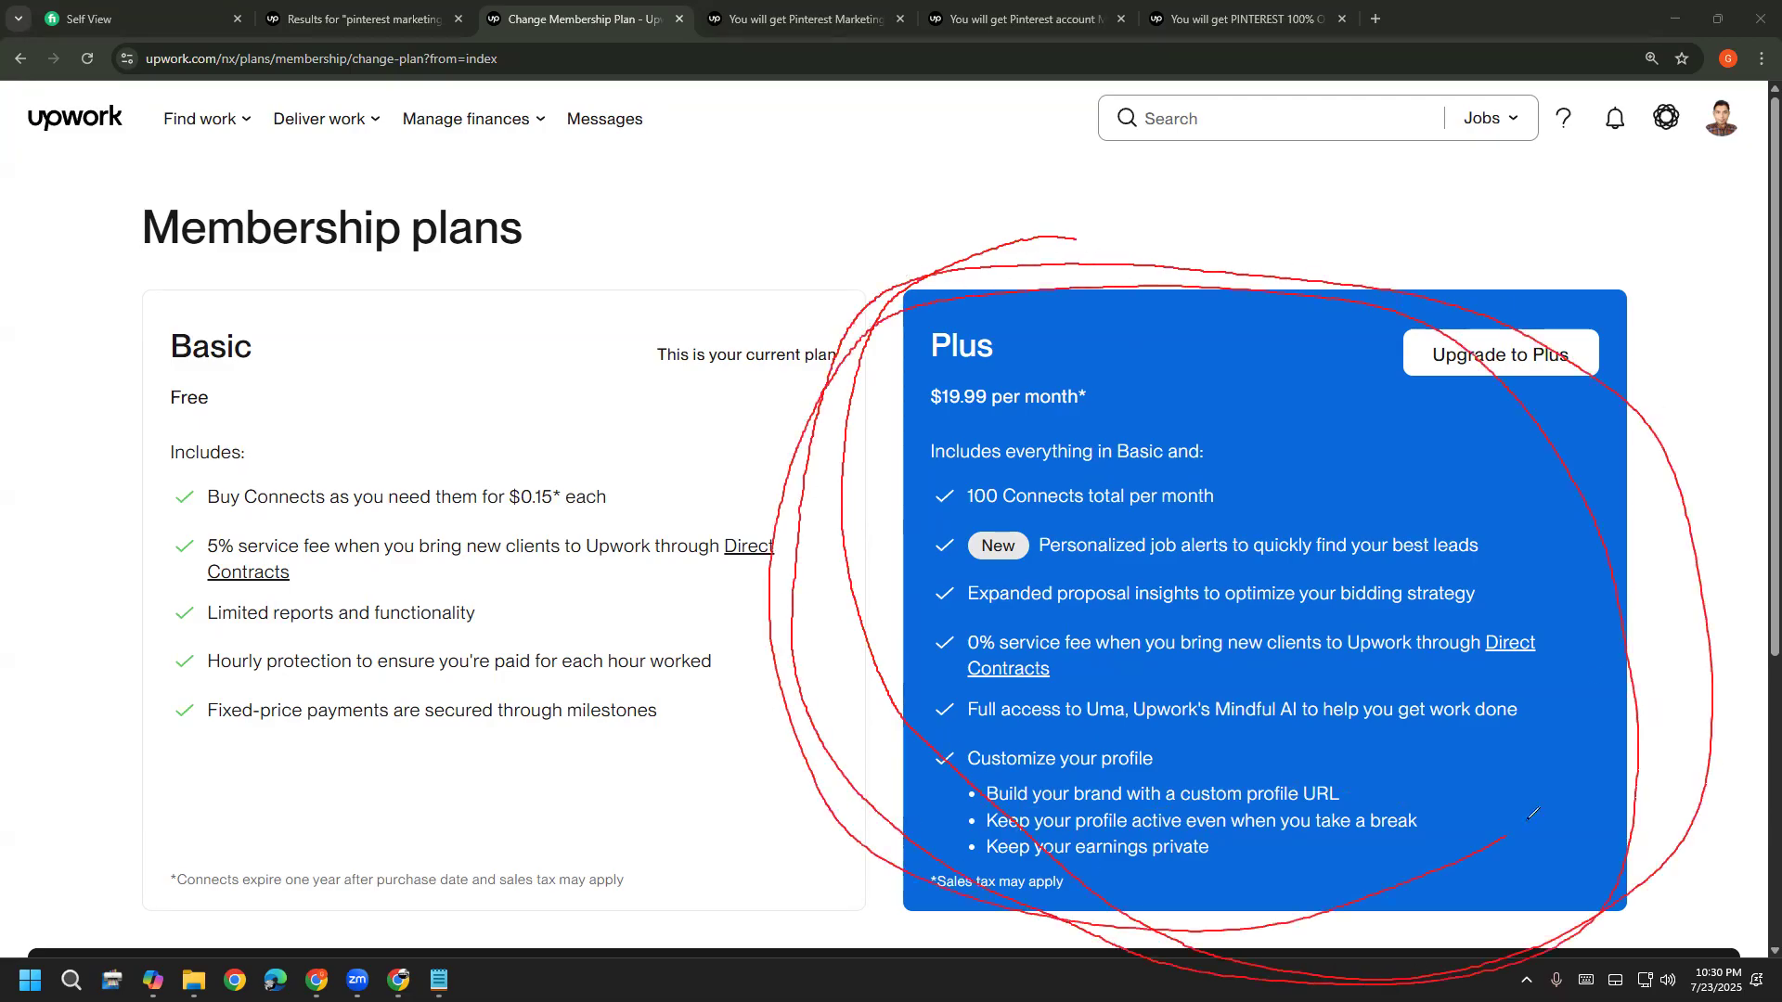
{"action": "mouse_move", "coordinate": [947, 304]}
{"action": "left_mouse_down"}
{"action": "mouse_move", "coordinate": [873, 895]}
{"action": "mouse_move", "coordinate": [949, 939]}
{"action": "left_mouse_up"}
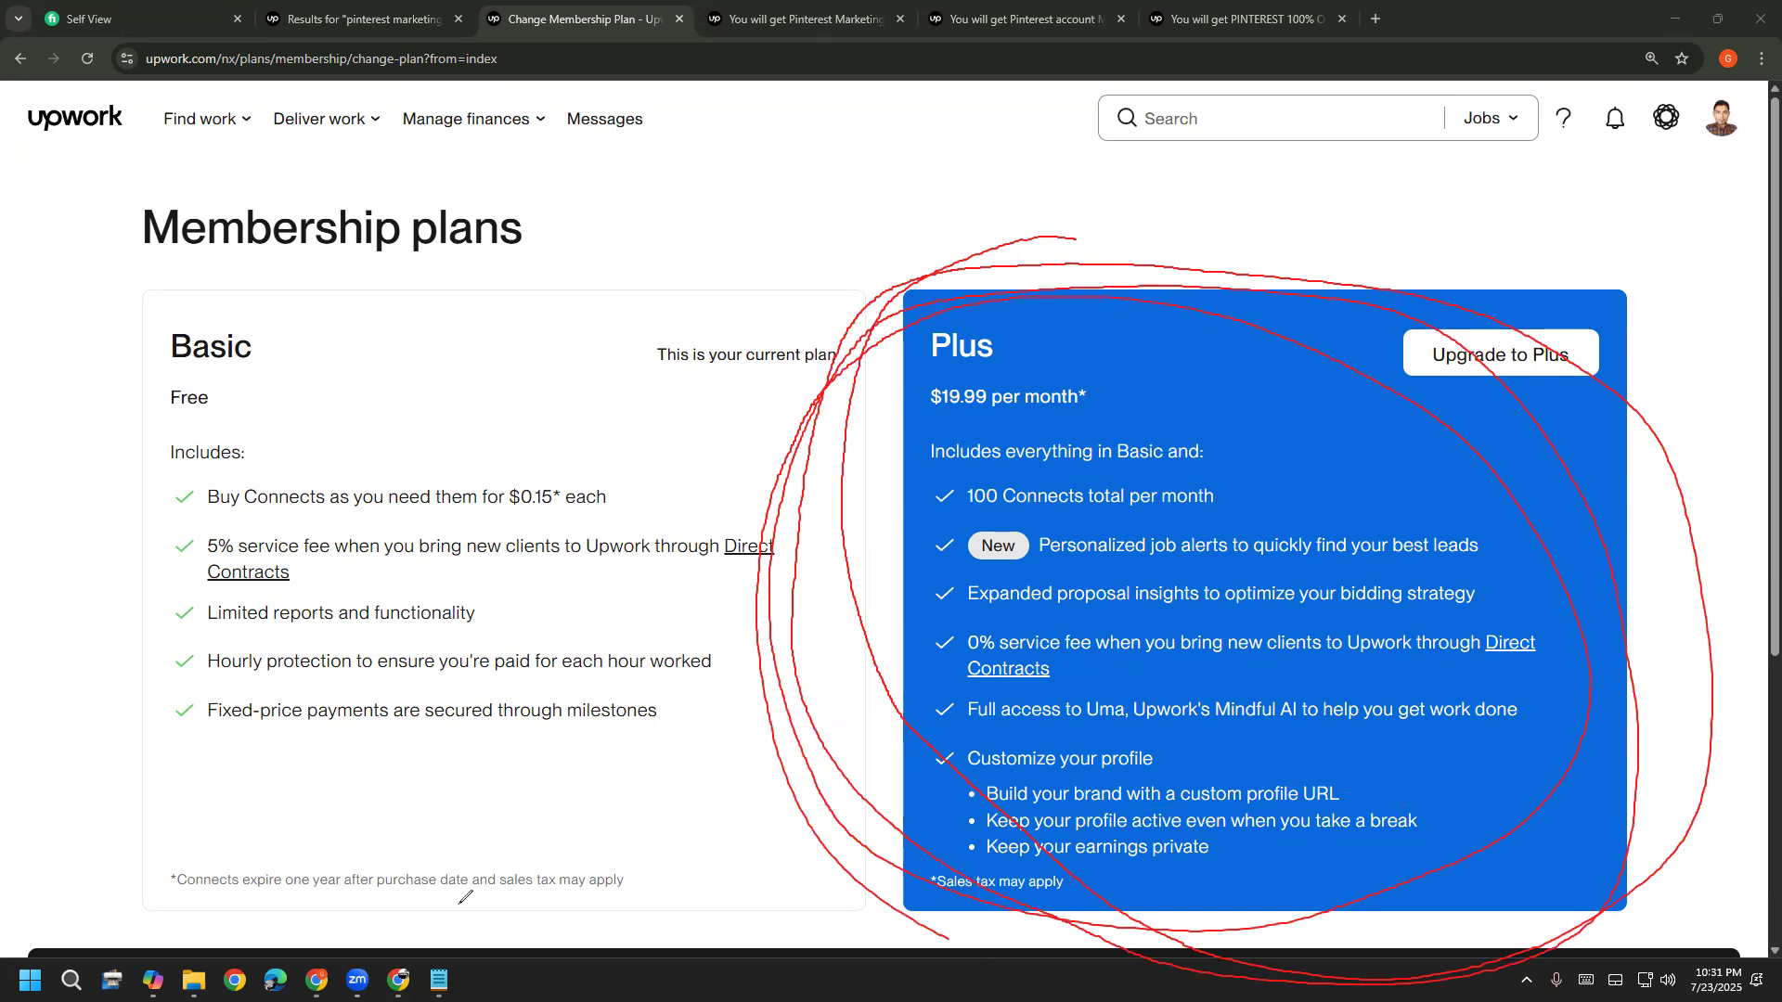
{"action": "left_click", "coordinate": [16, 611]}
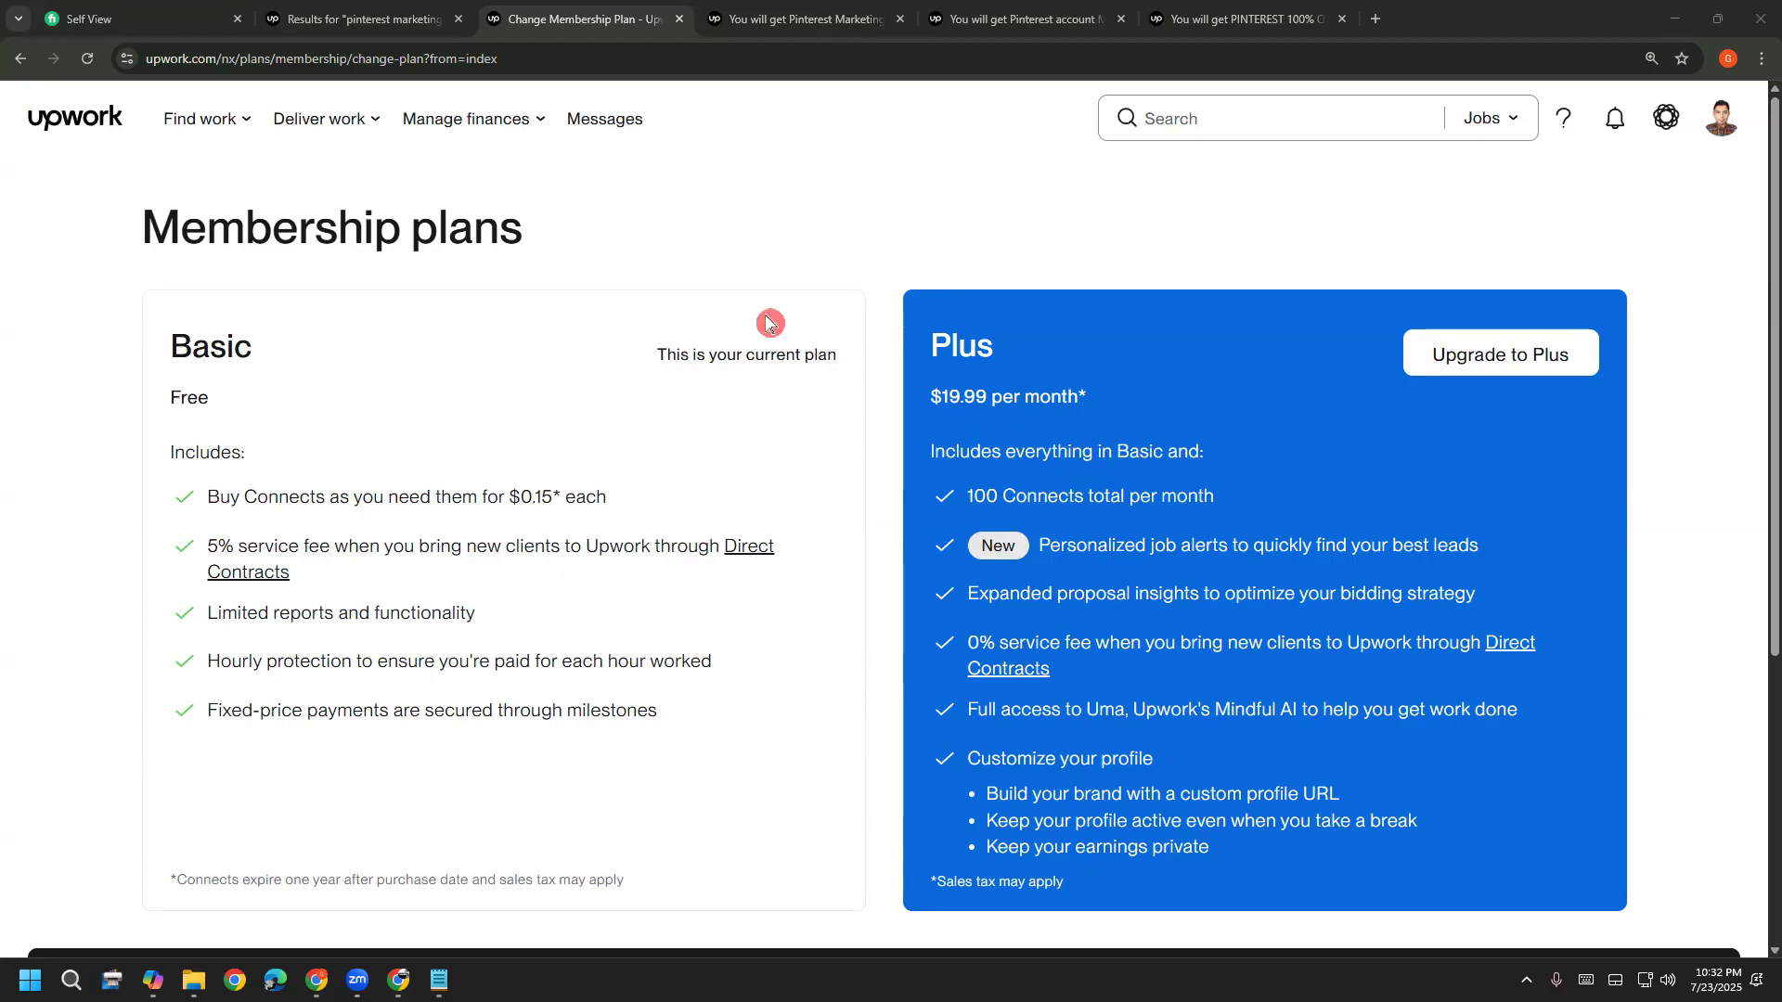
Return to the job feed and open the availability badge settings
{"action": "left_click", "coordinate": [104, 128]}
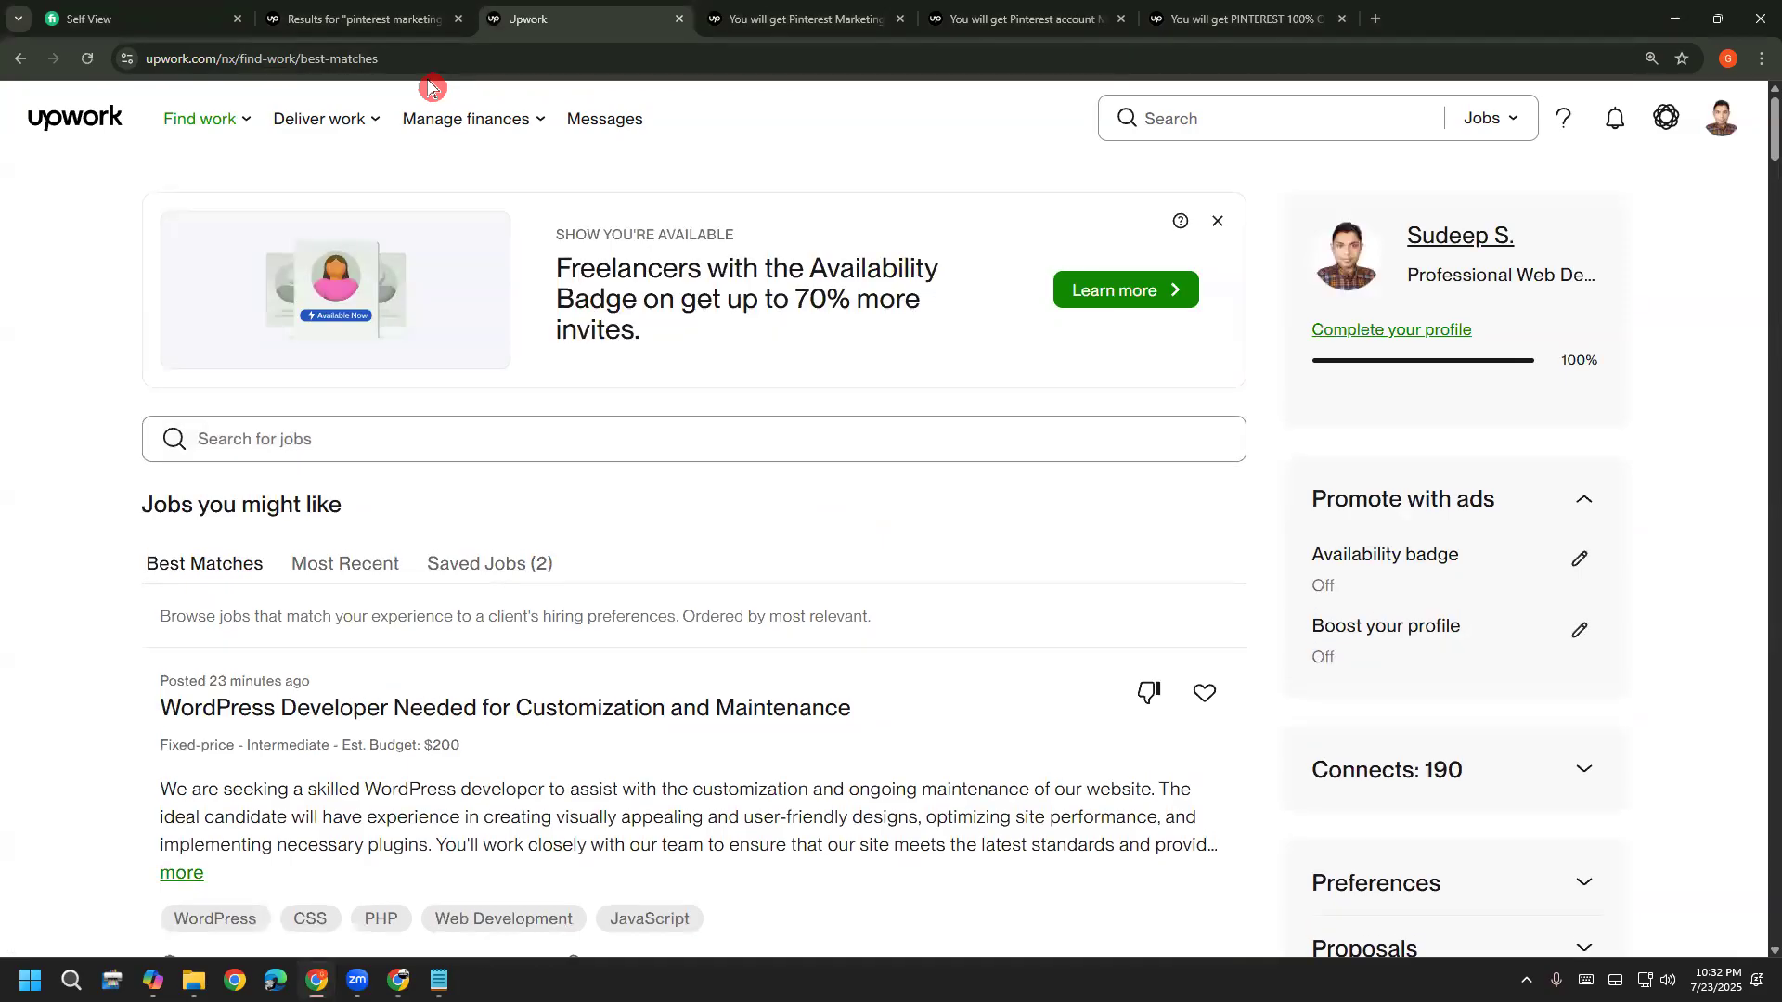
{"action": "left_click", "coordinate": [1578, 566]}
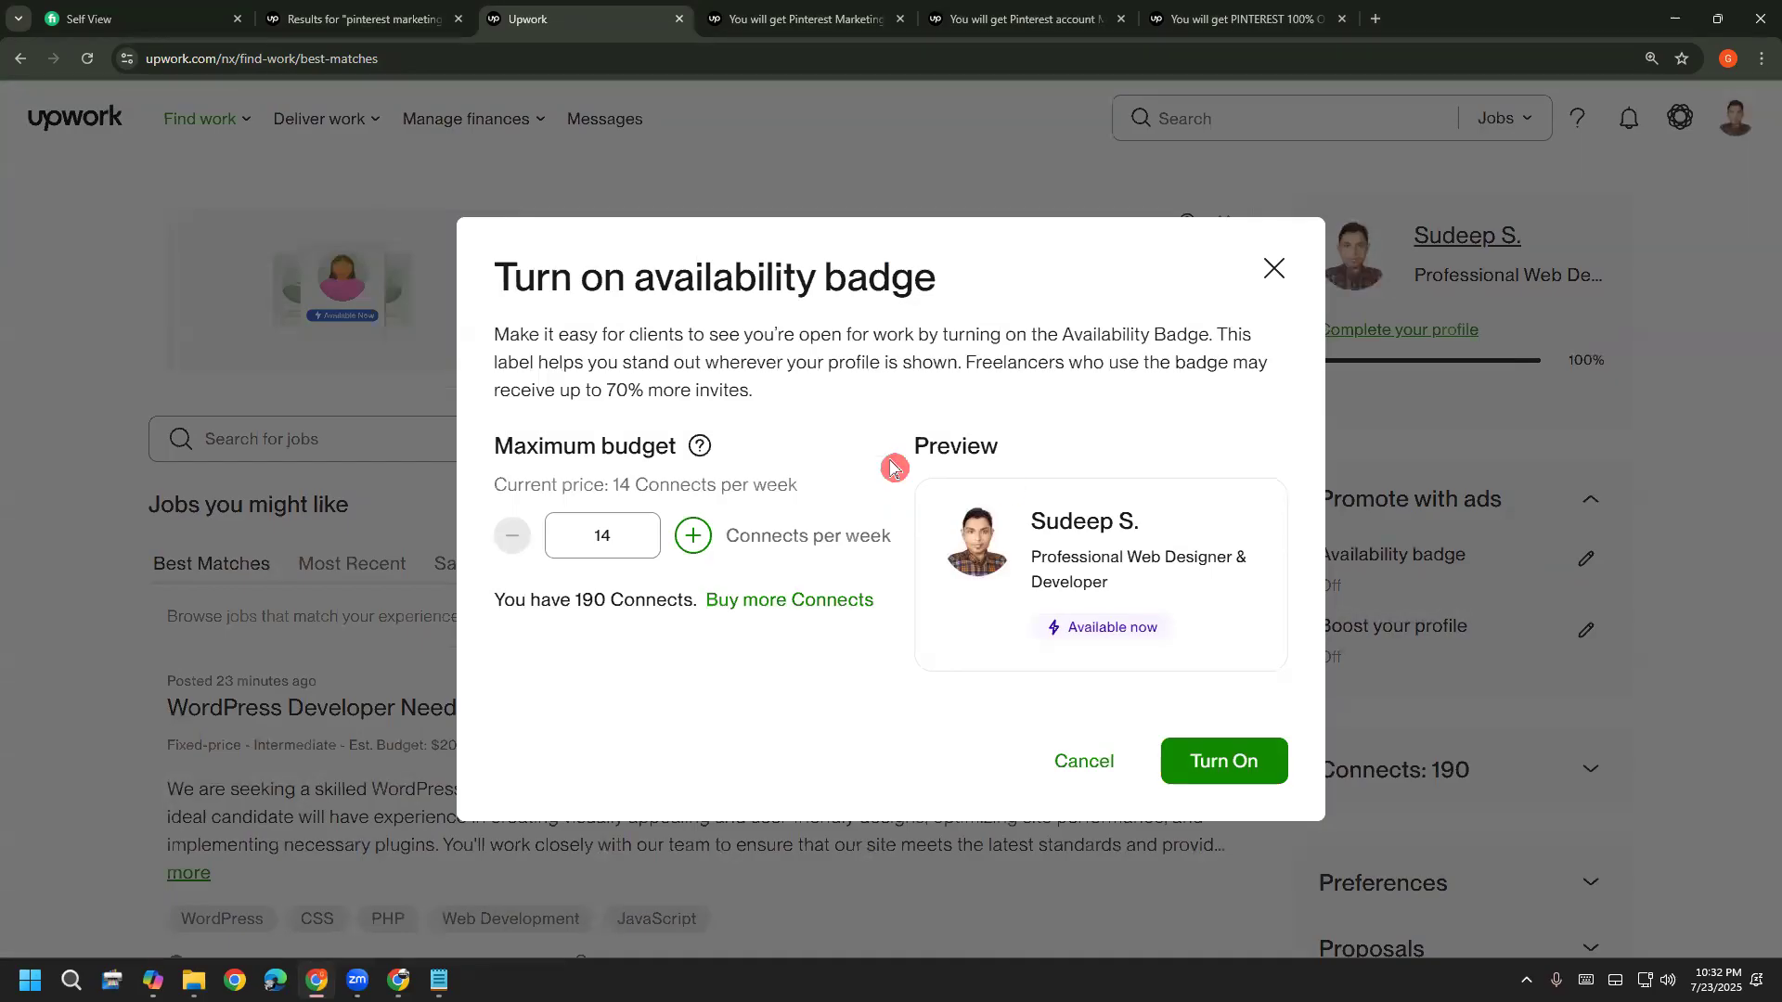